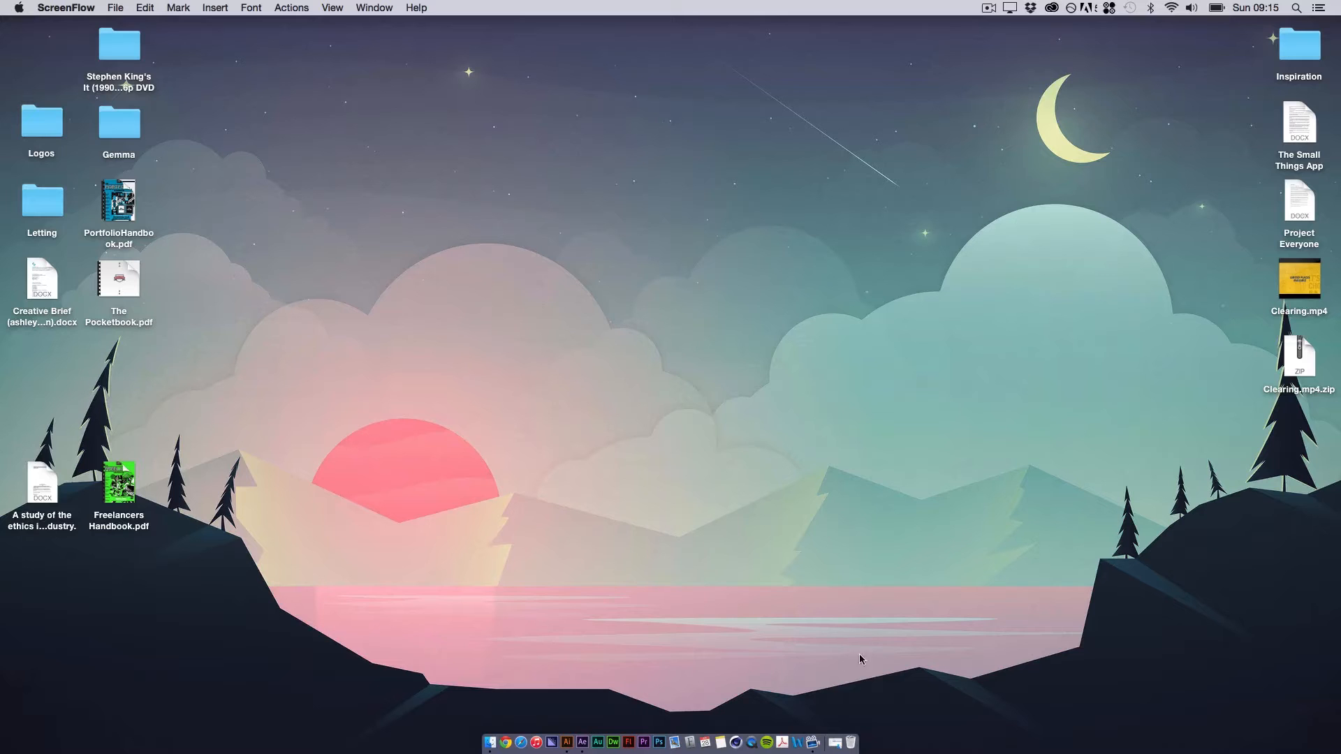
Step: Preview the finished animation Outer-Space-800-600.gif from the Rocket folder, and close the preview
{"action": "left_click", "coordinate": [836, 743]}
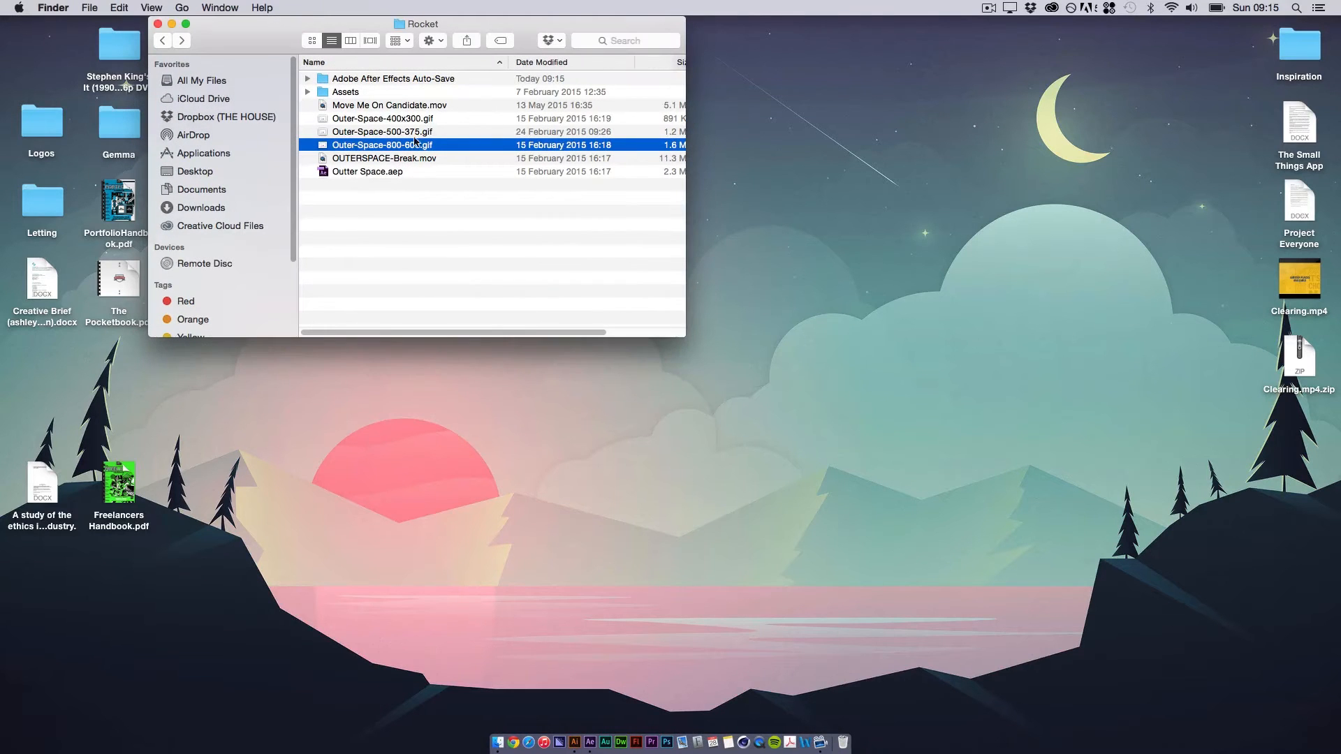
{"action": "key", "text": "space"}
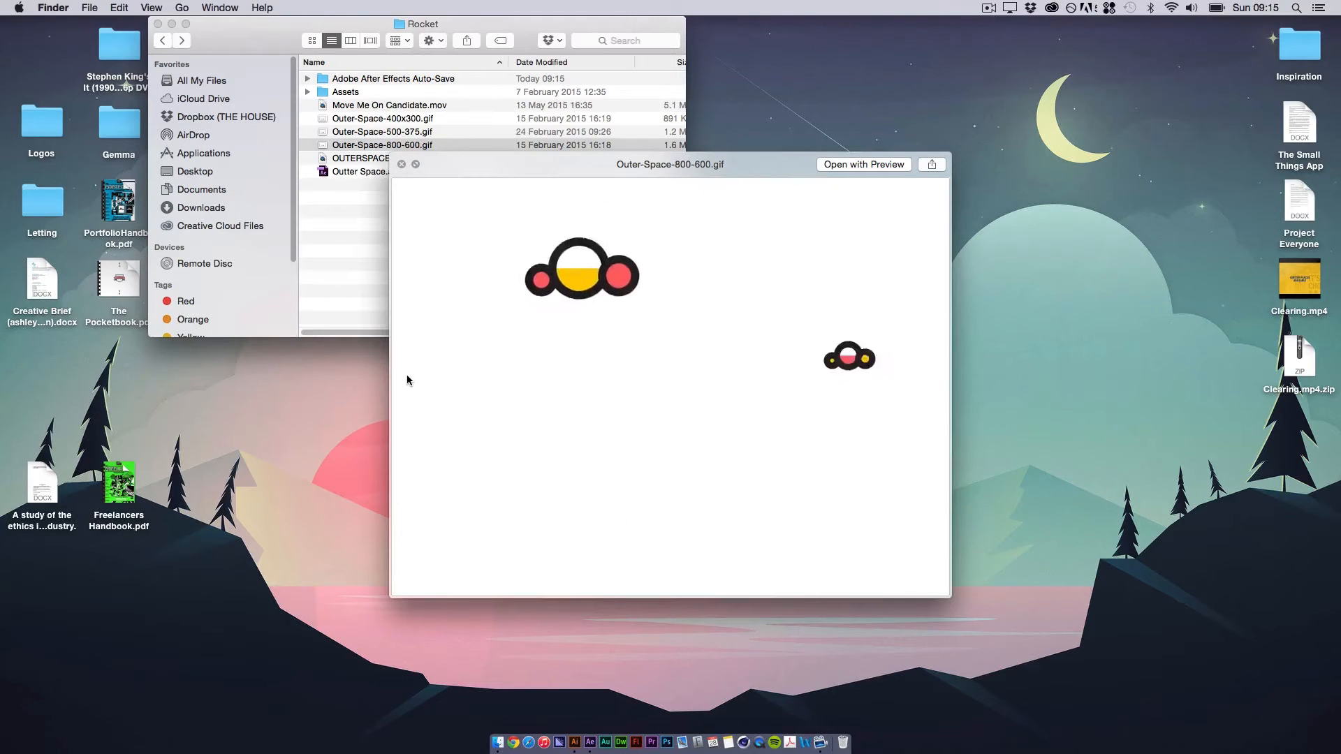
{"action": "key", "text": "space"}
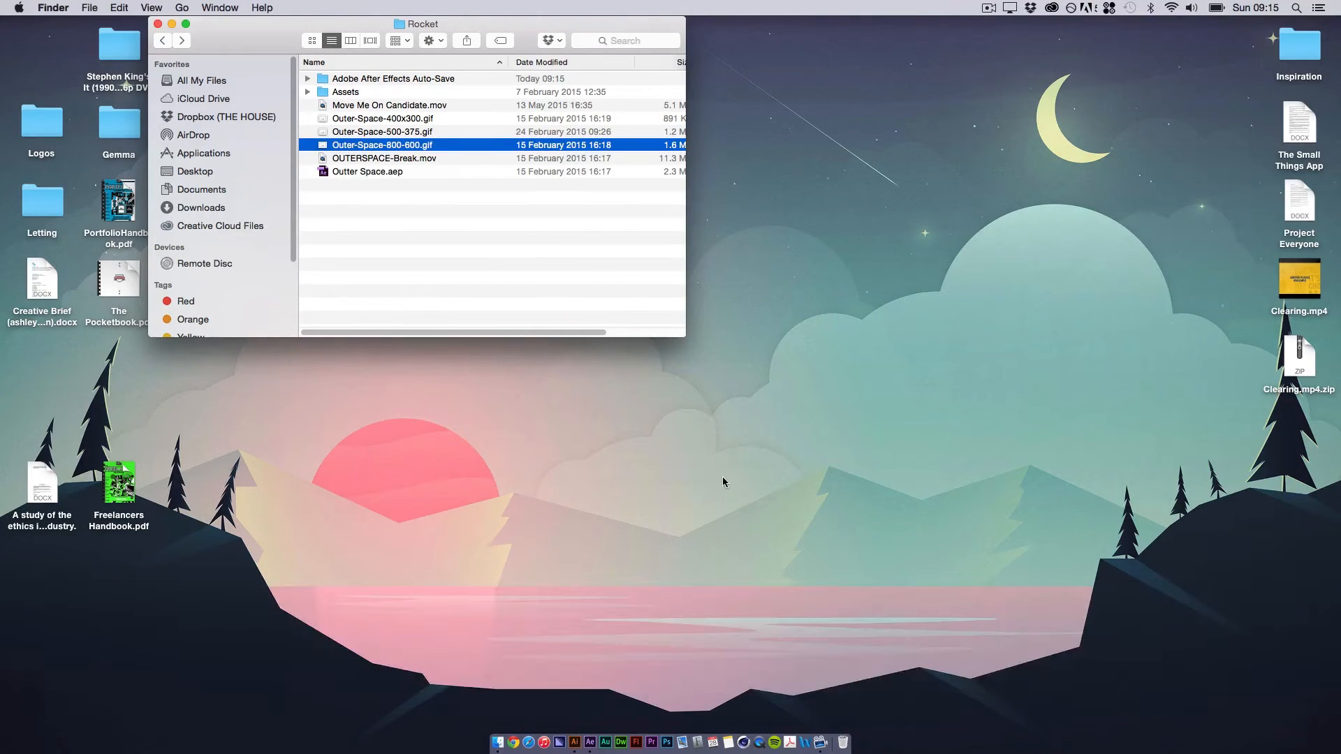
Step: Switch to Illustrator and examine the Launch.ai artwork's layers, toggling the Shuttle and Rocket layers' visibility off and on and checking the floor and green mask
{"action": "left_click", "coordinate": [574, 743]}
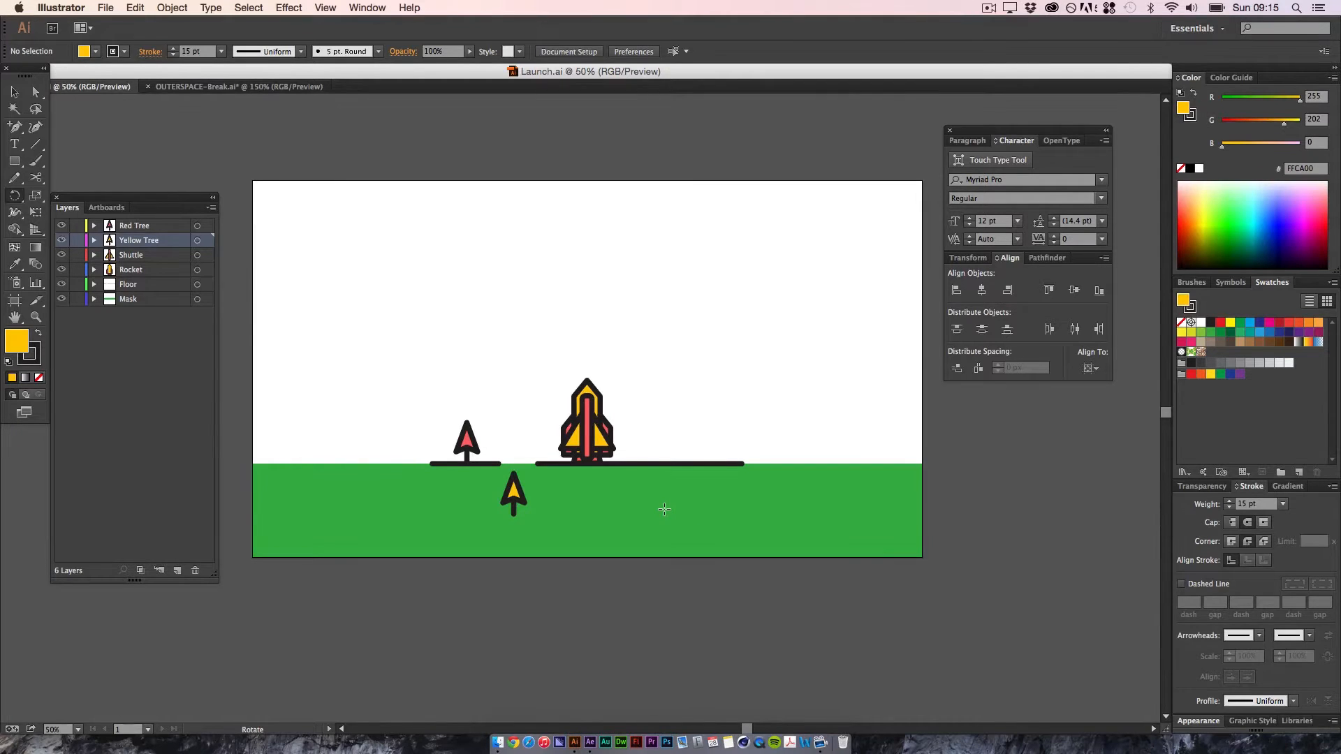
{"action": "key", "text": "cmd+equal"}
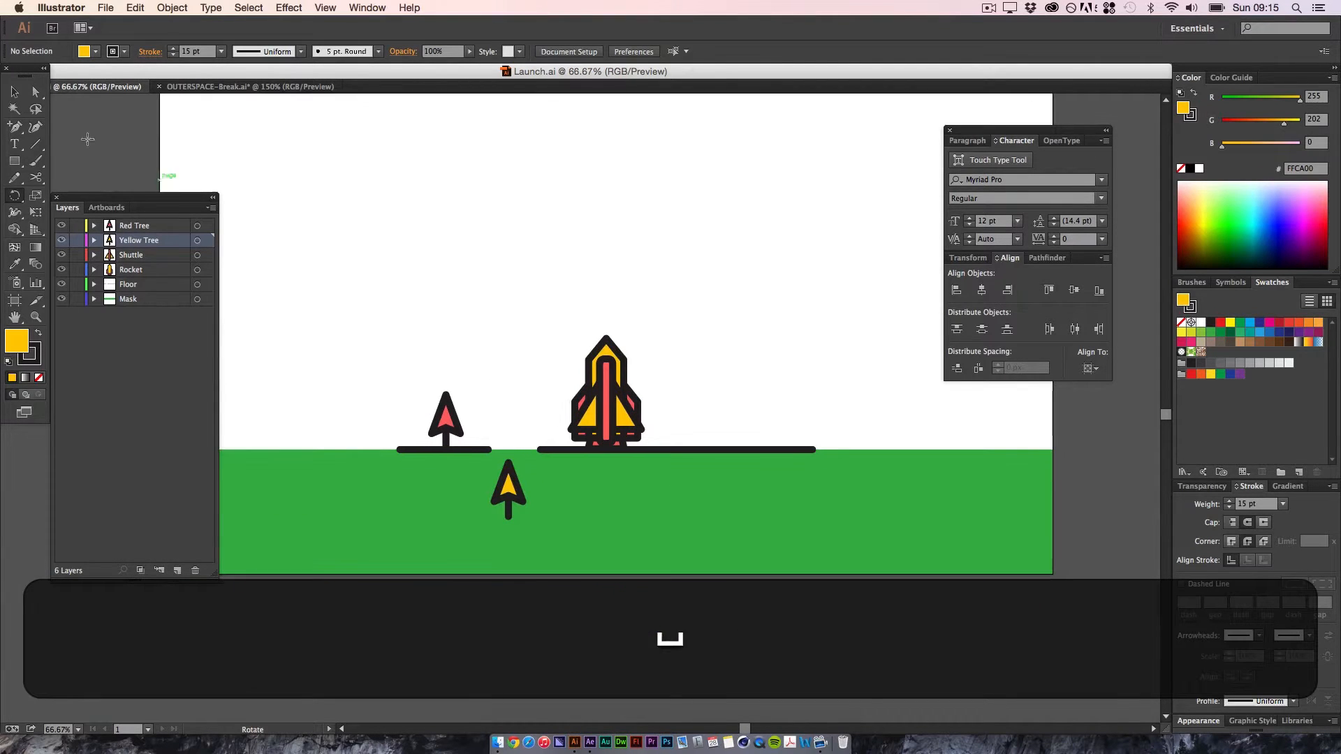
{"action": "key", "text": "v"}
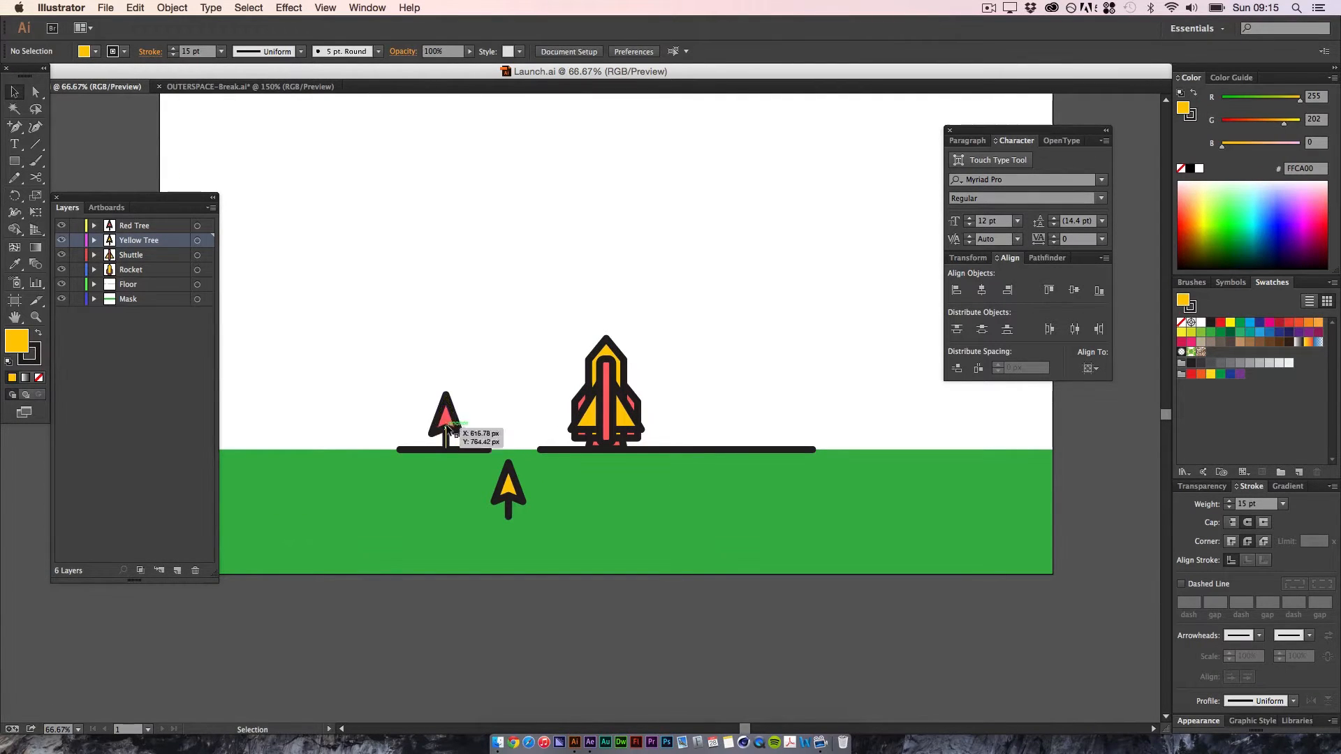
{"action": "left_click", "coordinate": [747, 448]}
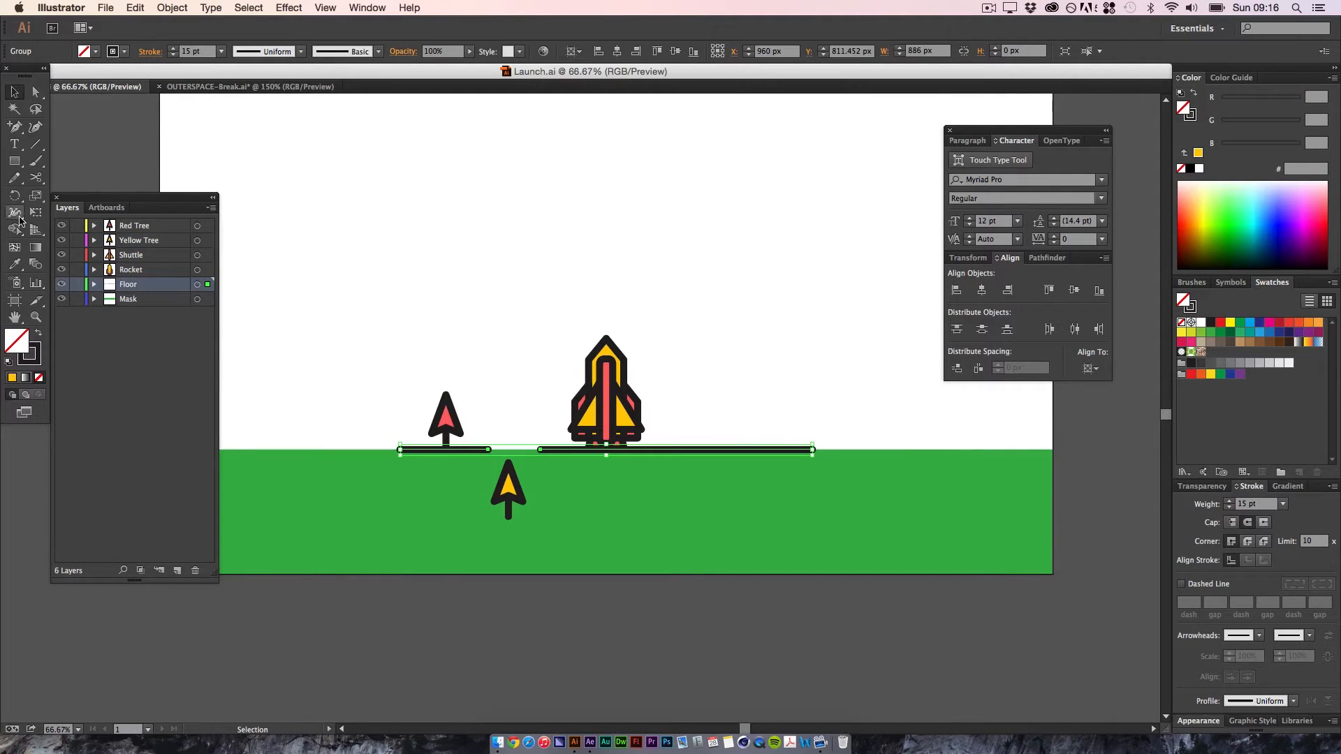
{"action": "left_click", "coordinate": [134, 255]}
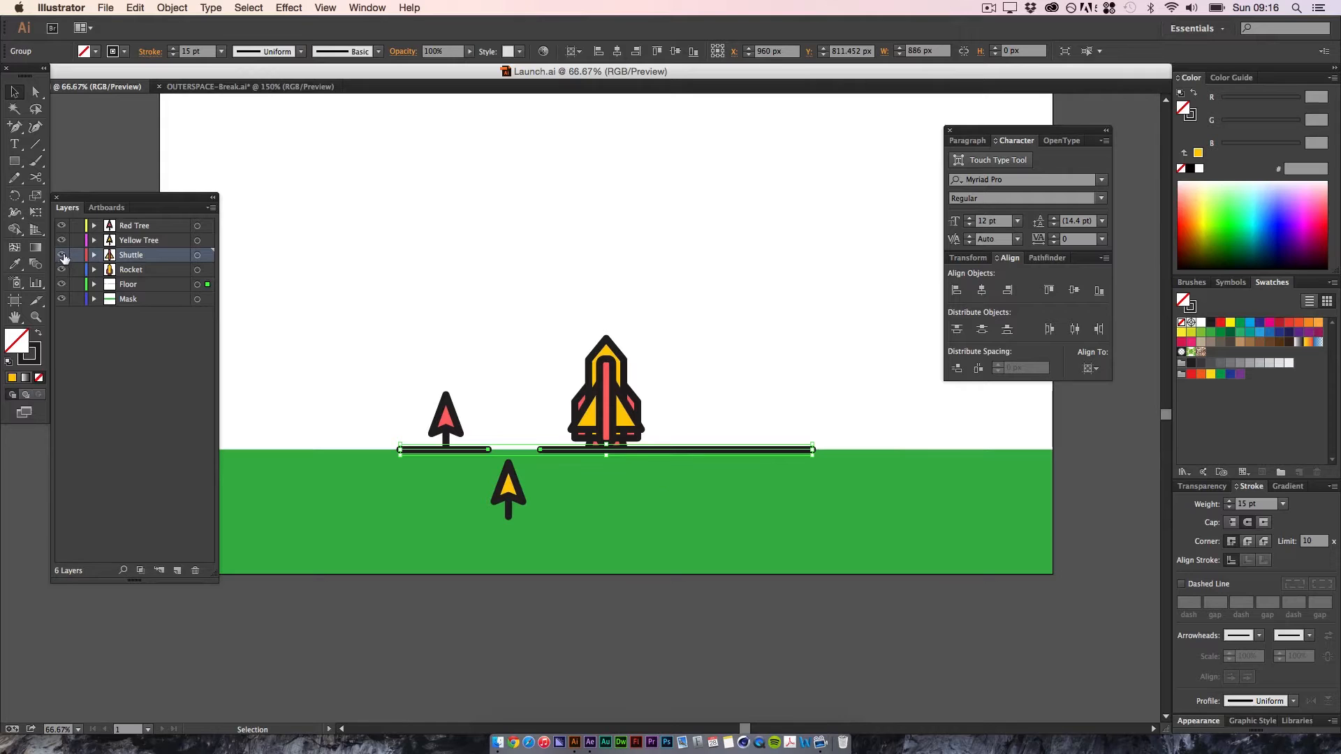
{"action": "left_click", "coordinate": [62, 256]}
{"action": "left_click", "coordinate": [61, 255]}
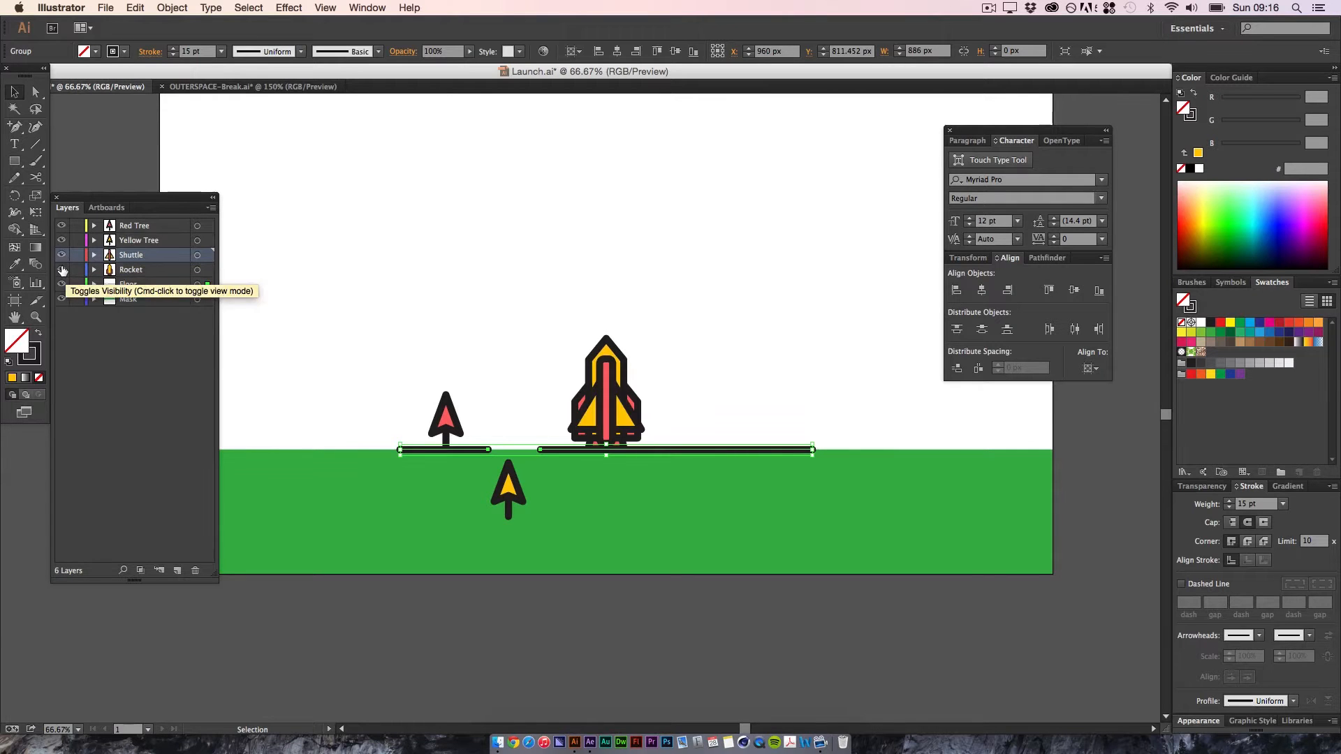
{"action": "left_click", "coordinate": [62, 270]}
{"action": "left_click", "coordinate": [62, 271]}
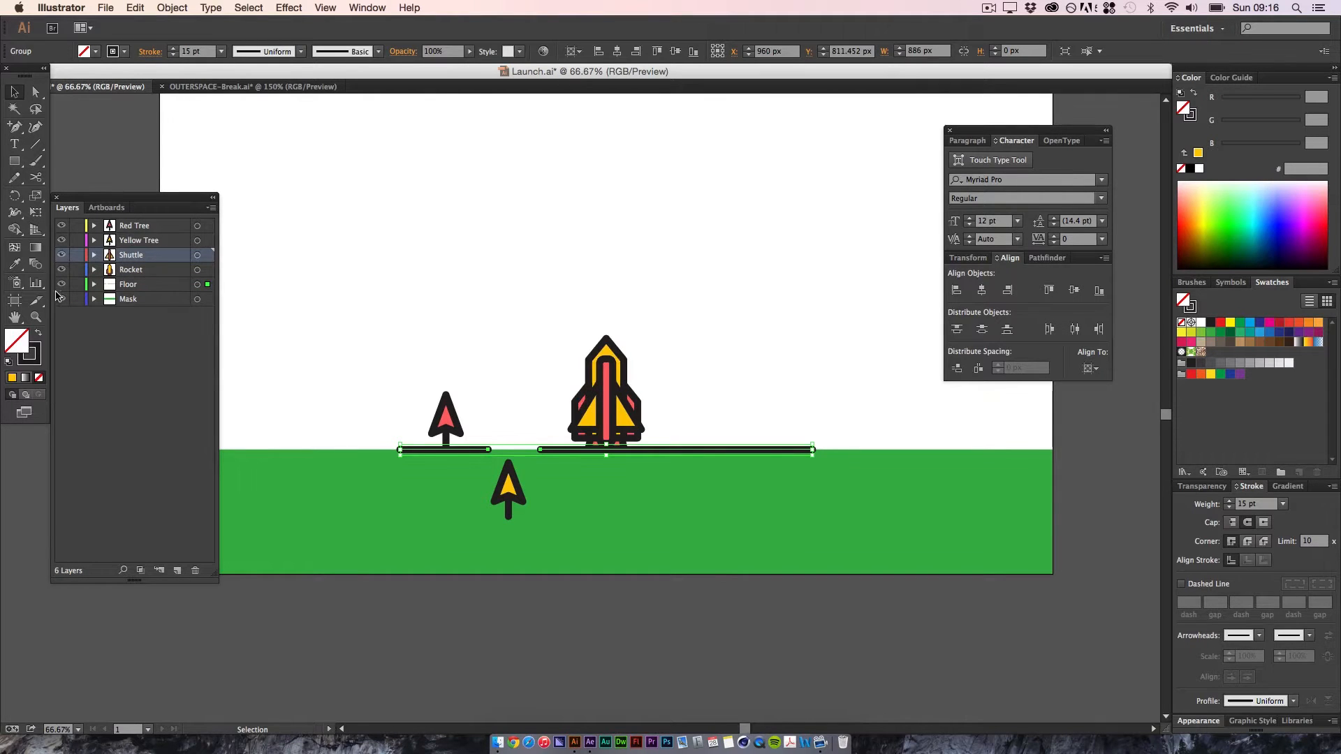
{"action": "left_click", "coordinate": [408, 546]}
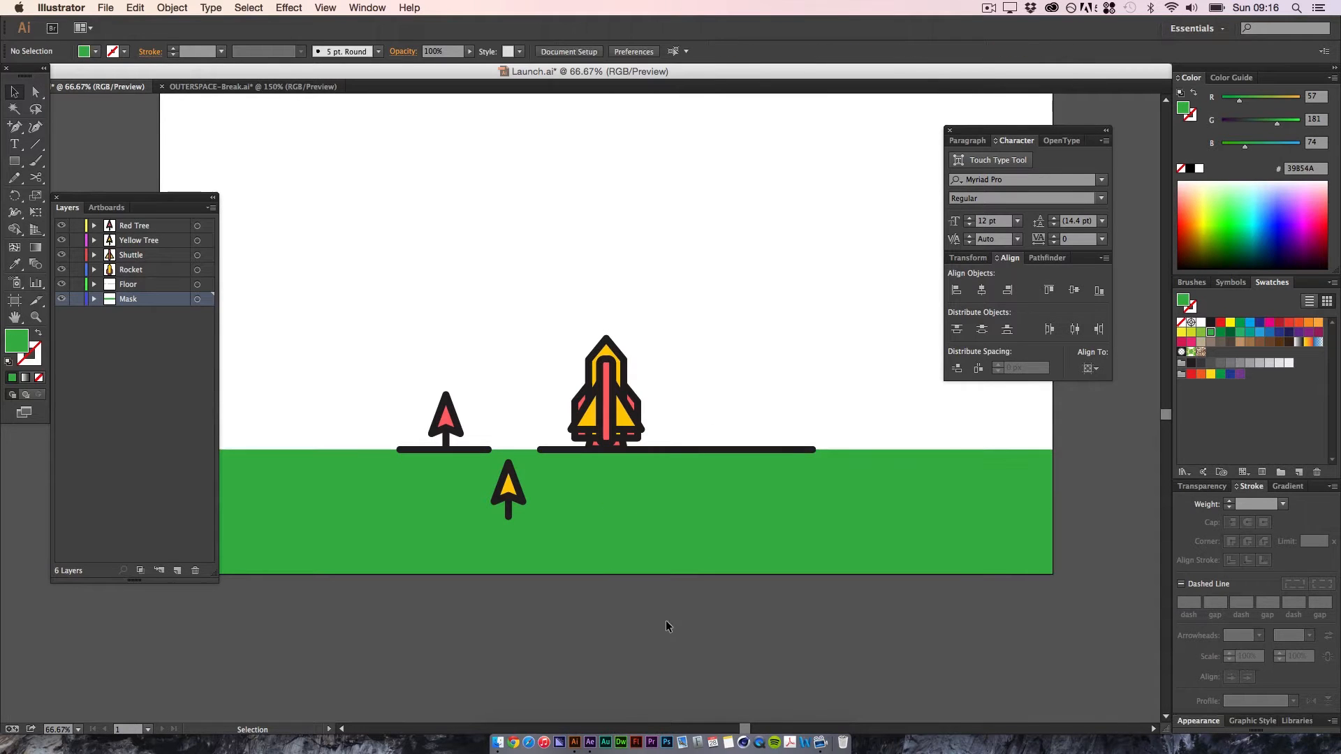
Step: Return to the Rocket folder in Finder and replay the Outer-Space-800-600.gif preview to compare the launch animation with the artwork
{"action": "left_click", "coordinate": [499, 744]}
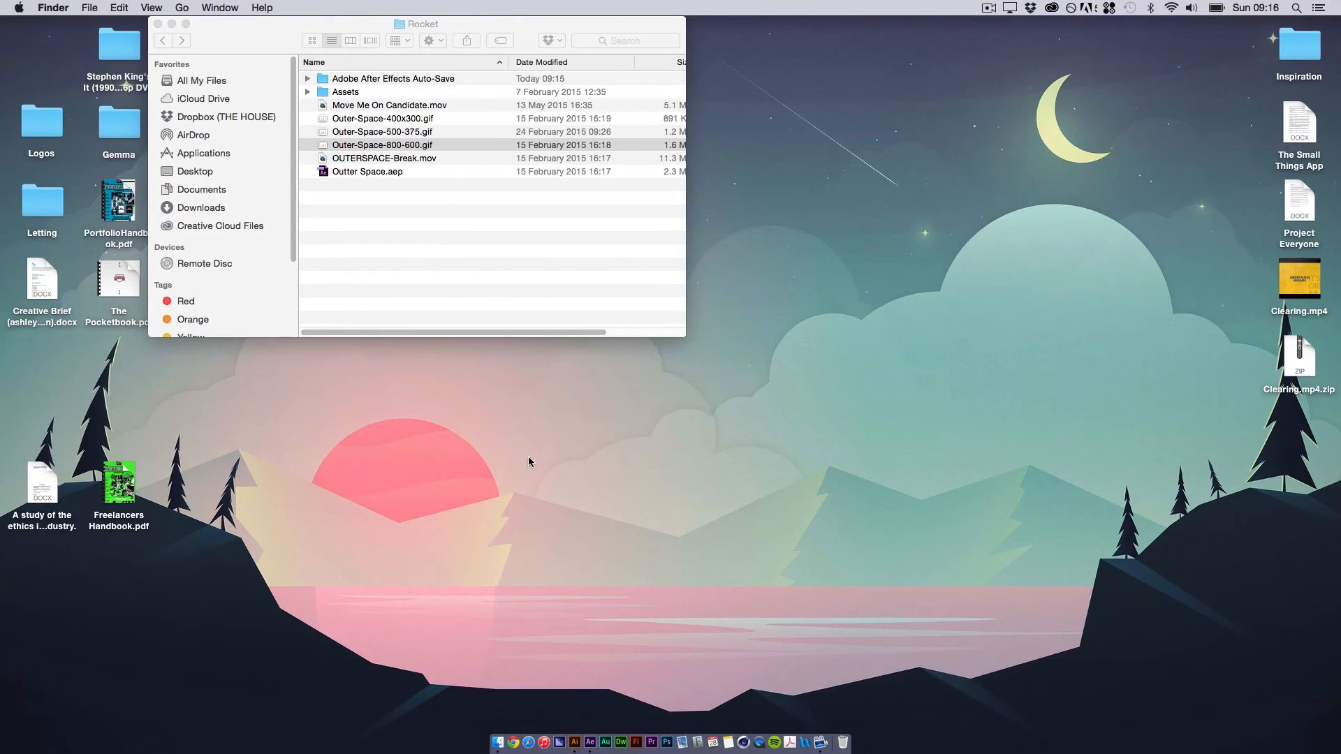
{"action": "key", "text": "space"}
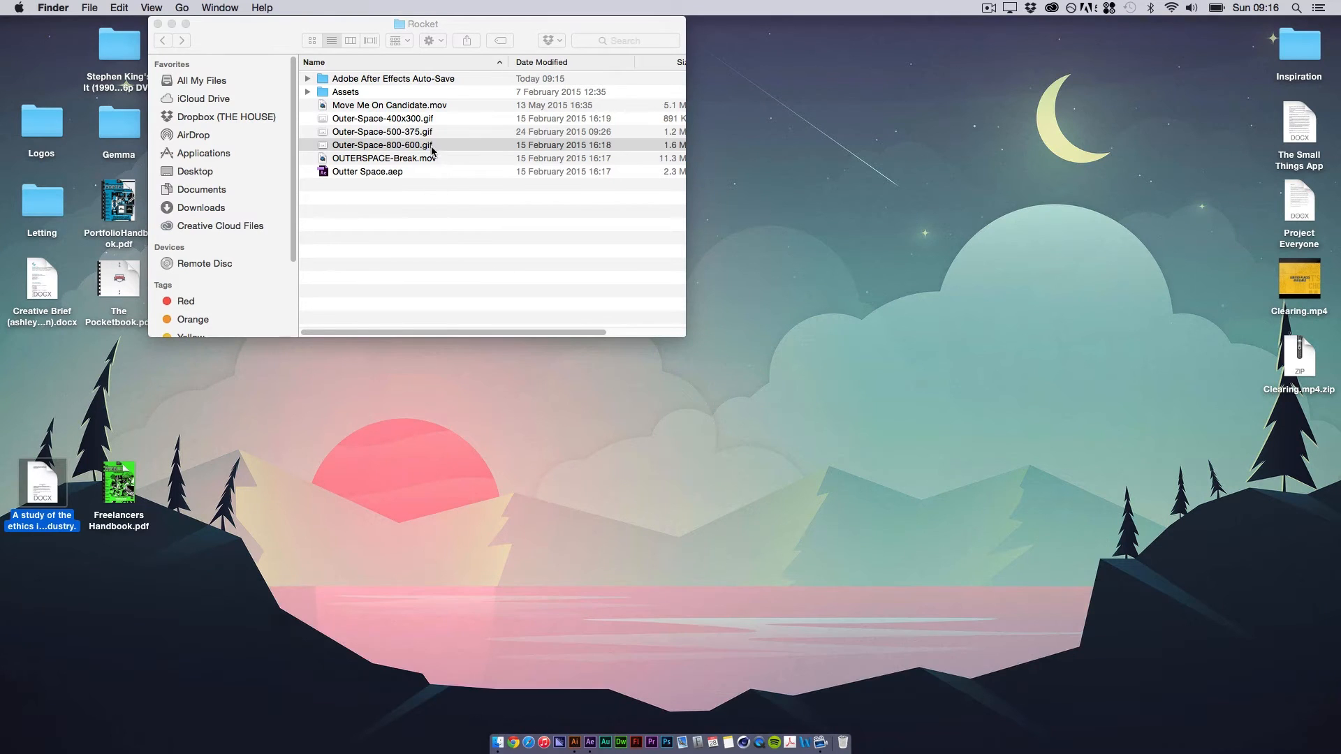
{"action": "left_click", "coordinate": [432, 147]}
{"action": "key", "text": "space"}
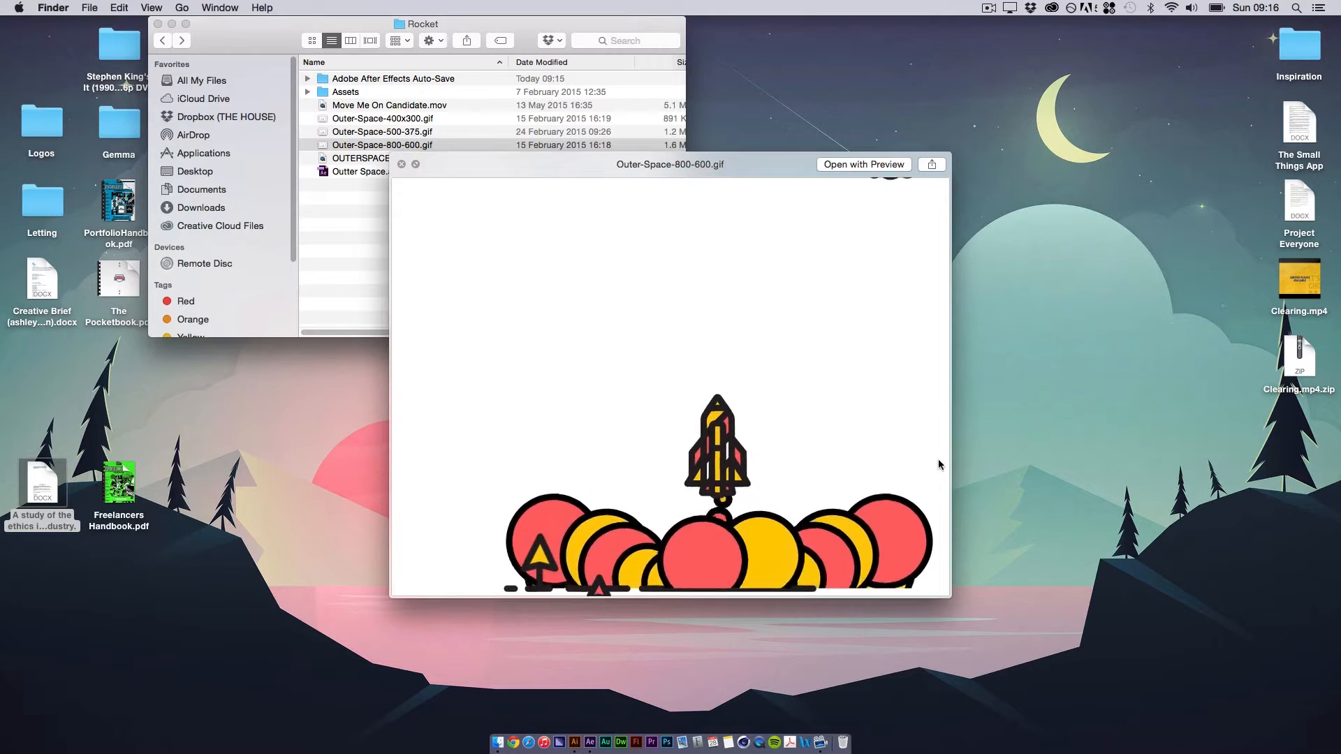
{"action": "key", "text": "space"}
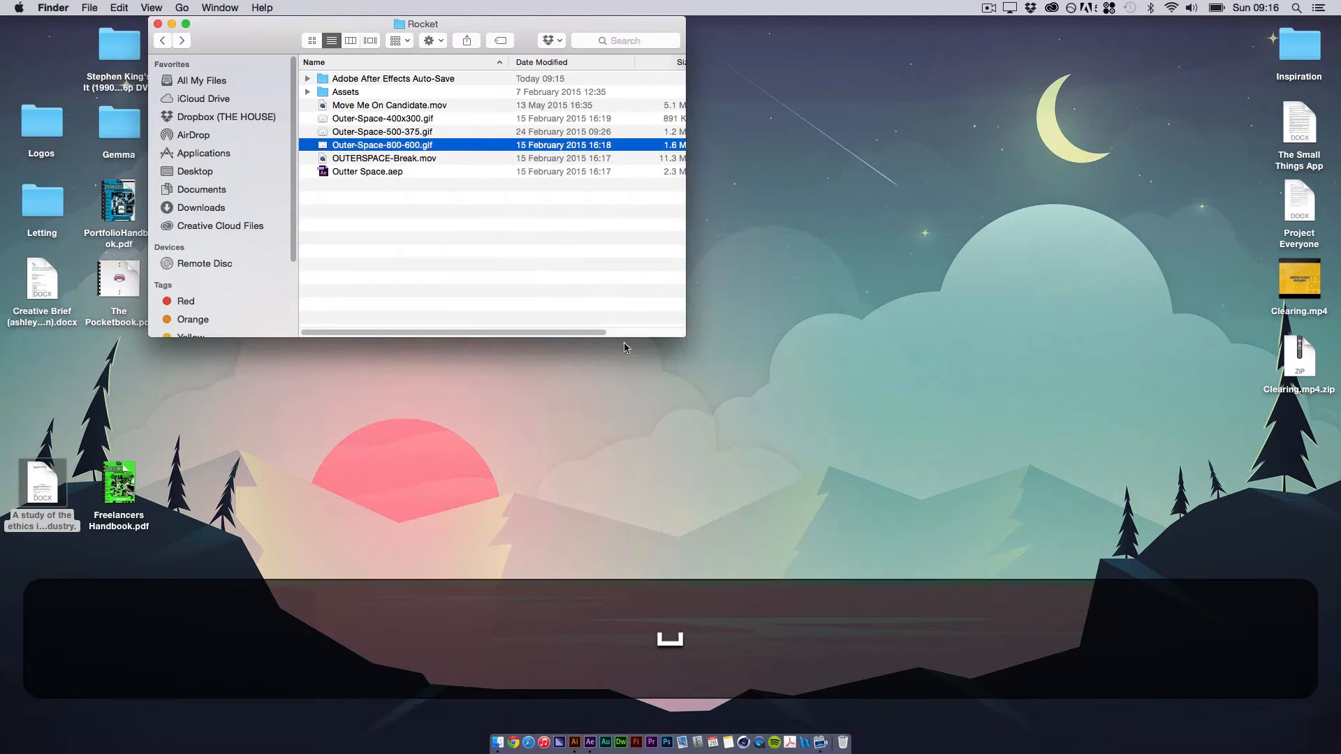
Step: Switch to After Effects, start a new project without saving changes to Outter Space.aep, and enlarge the application window
{"action": "left_click", "coordinate": [591, 745]}
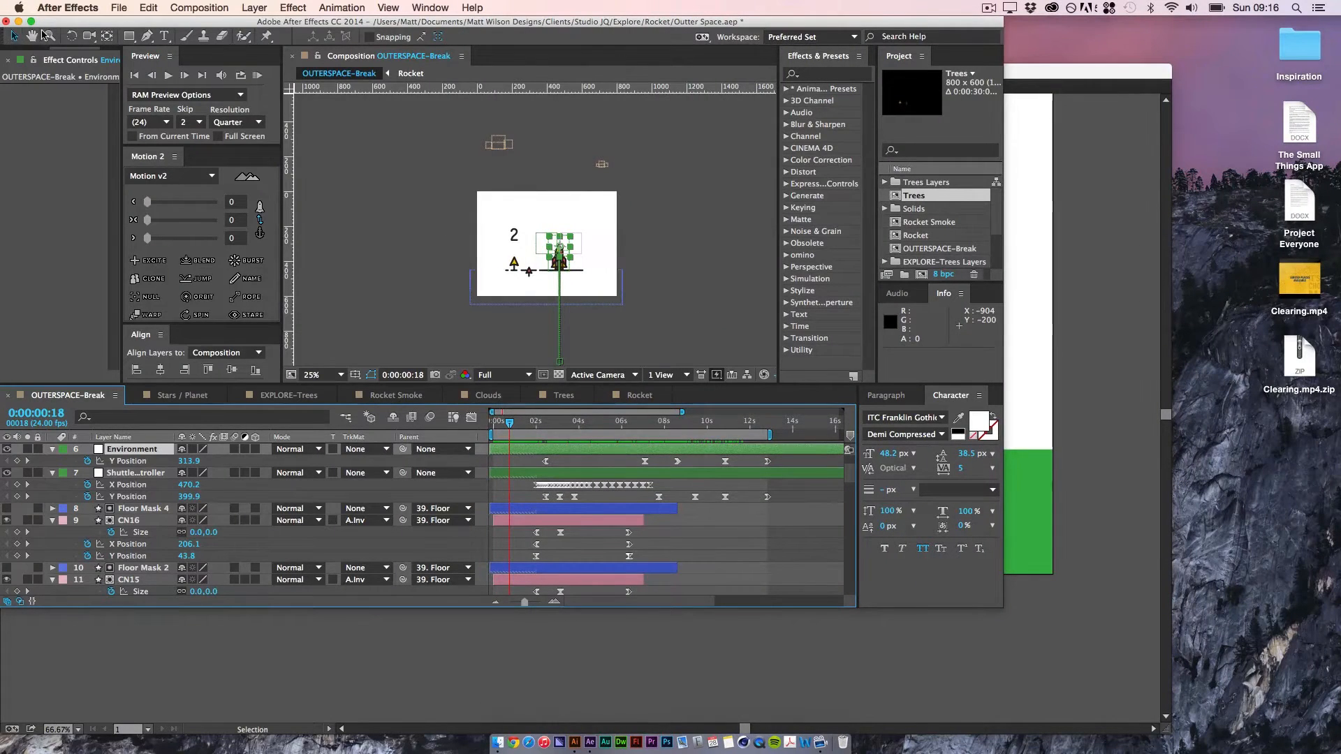
{"action": "left_click", "coordinate": [119, 8]}
{"action": "mouse_move", "coordinate": [139, 31]}
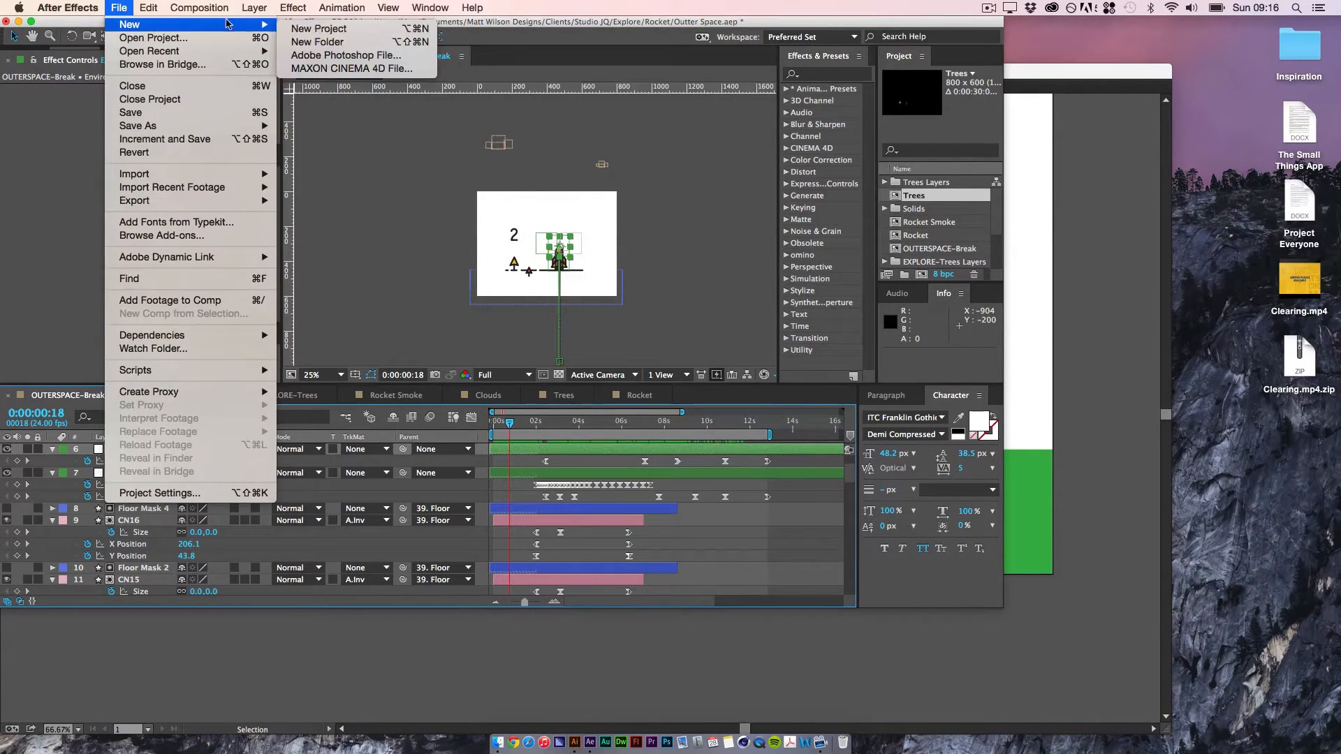
{"action": "left_click", "coordinate": [307, 25]}
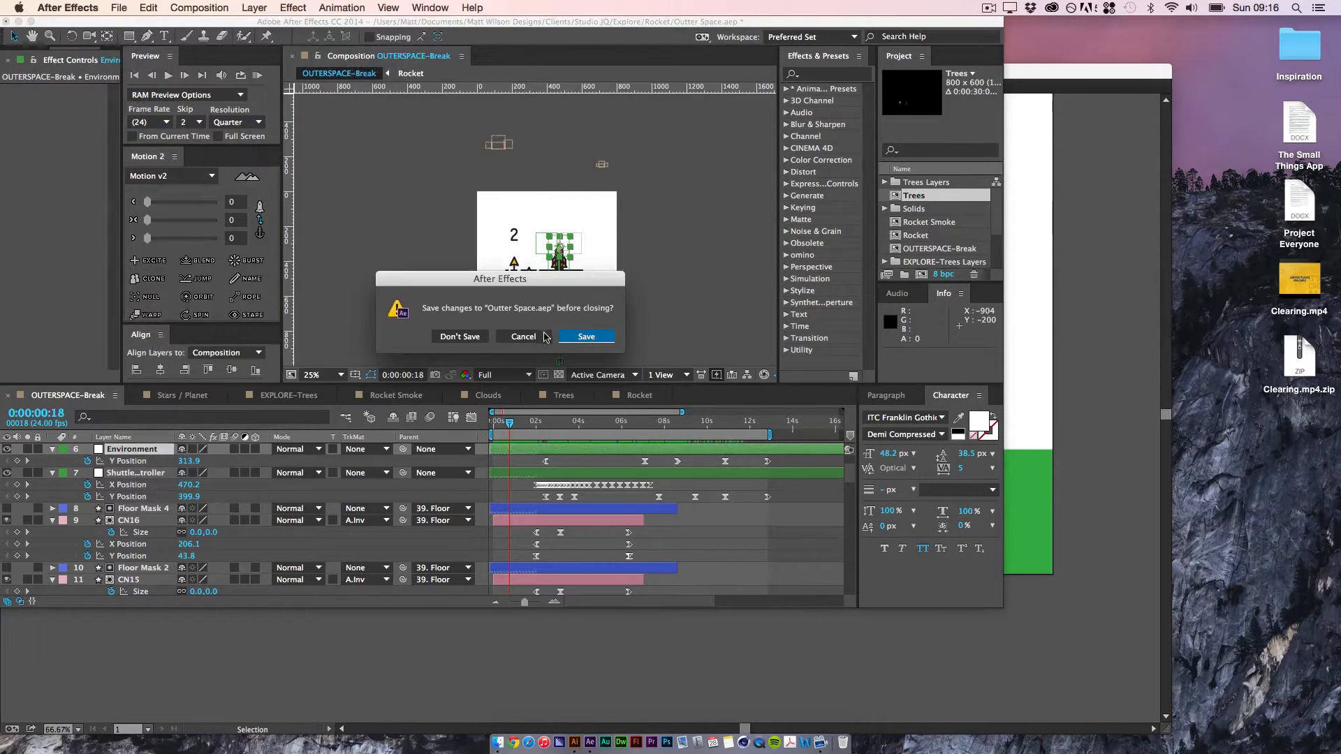
{"action": "left_click", "coordinate": [473, 339]}
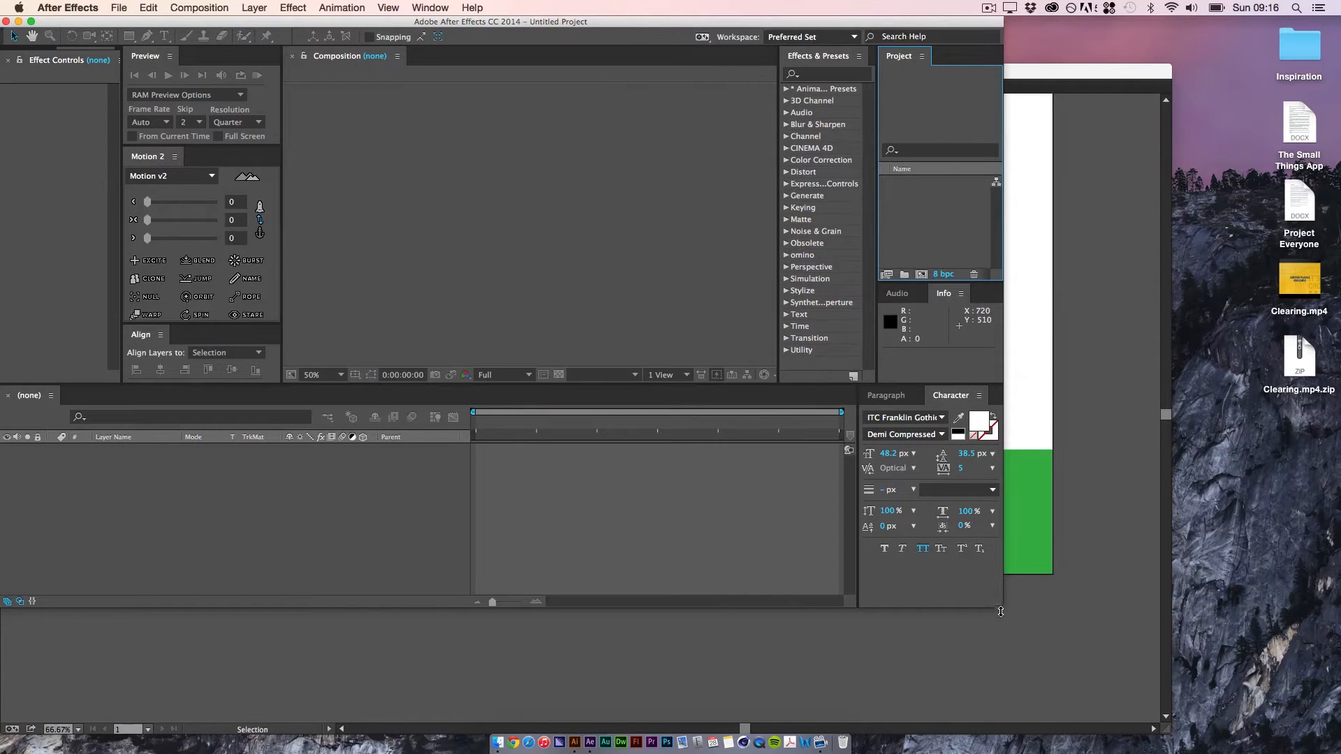
{"action": "left_click", "coordinate": [31, 21]}
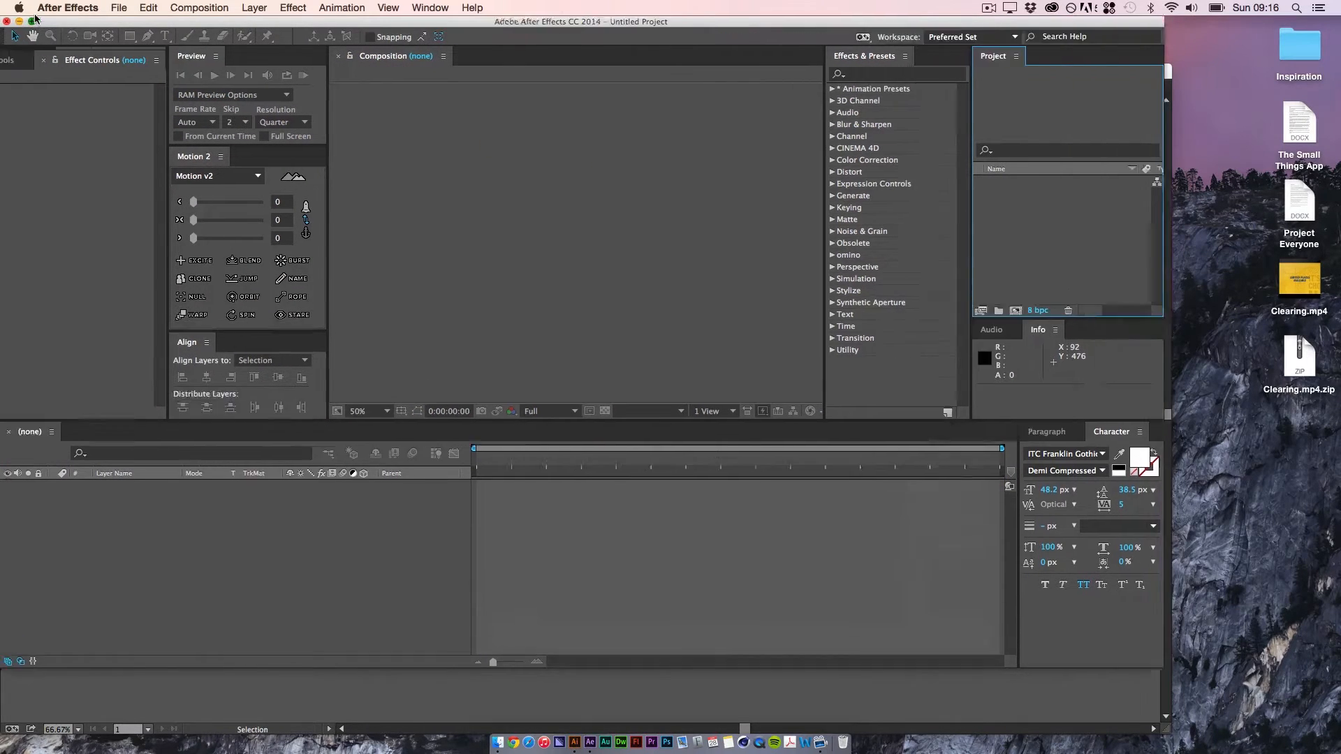
Step: Start a file import and select Launch.ai in the Assets folder of the 05 – Rocket Launch tutorial
{"action": "double_click", "coordinate": [1188, 204]}
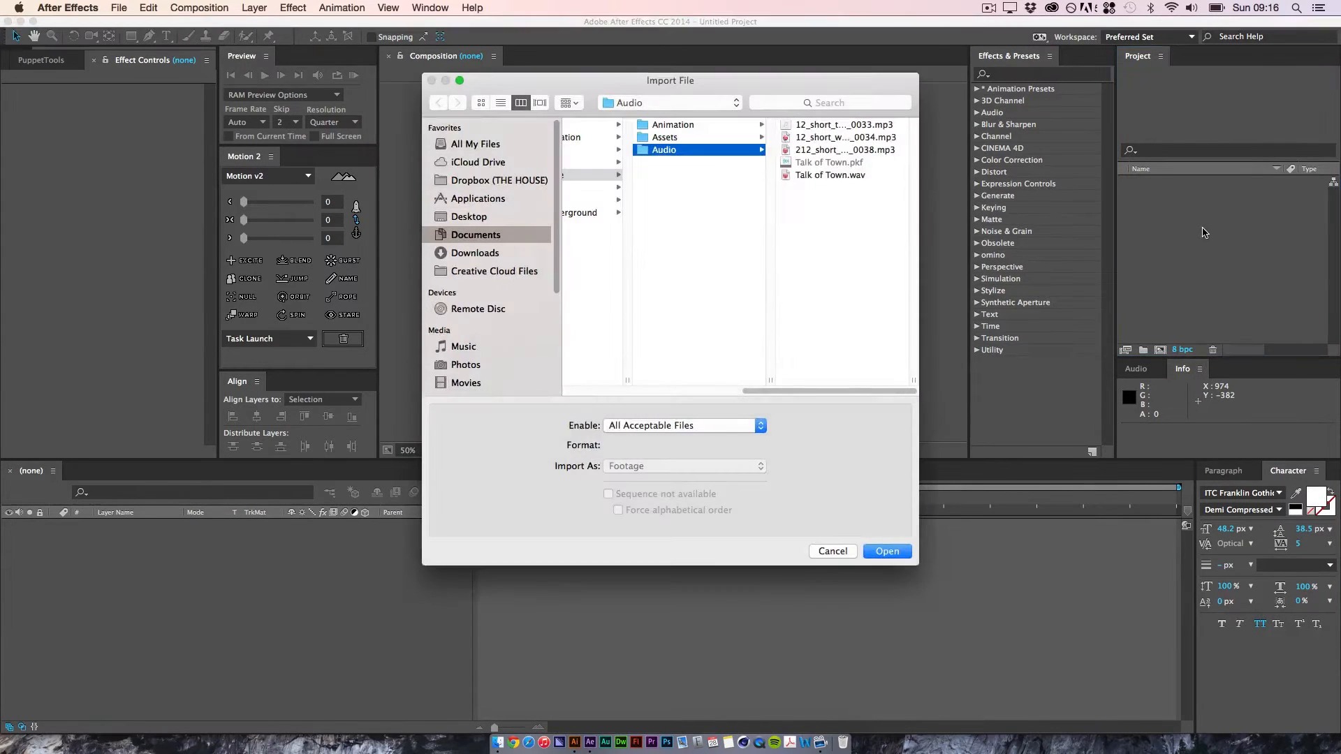
{"action": "left_click", "coordinate": [495, 235]}
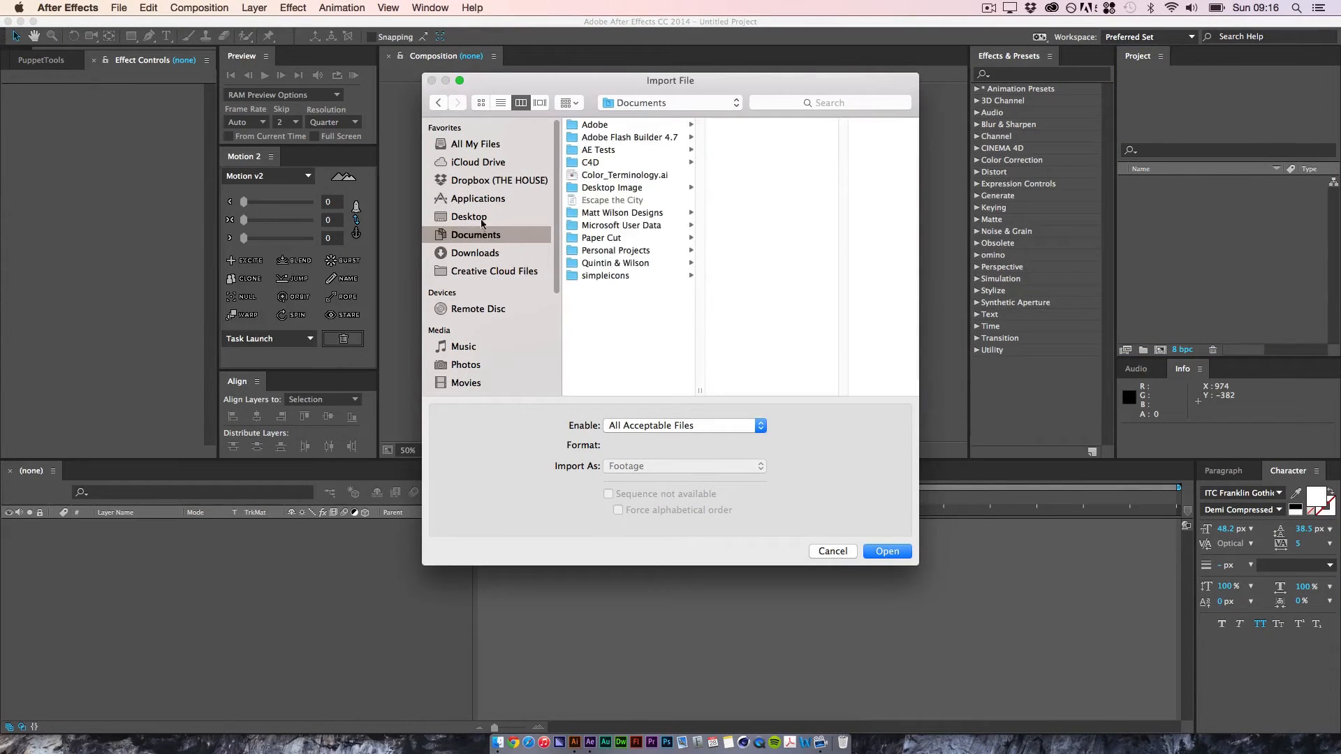
{"action": "left_click", "coordinate": [622, 213]}
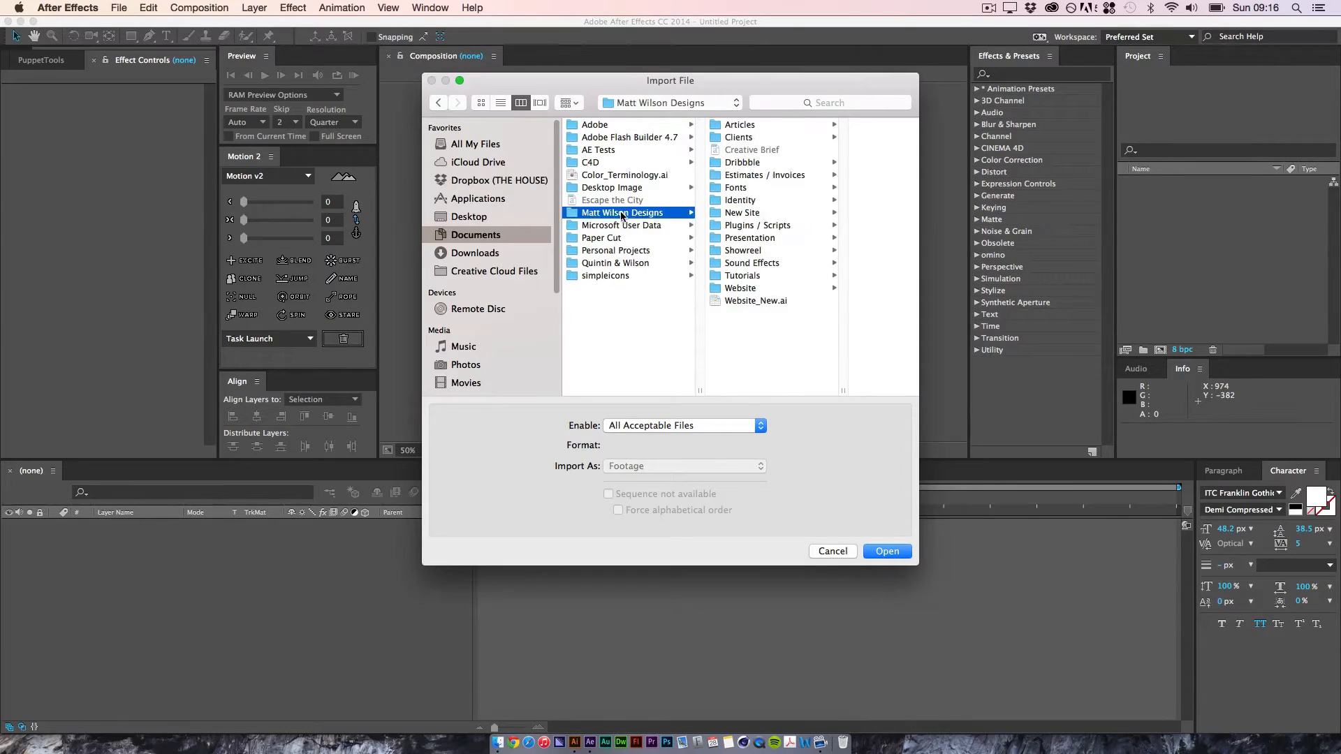
{"action": "left_click", "coordinate": [759, 276]}
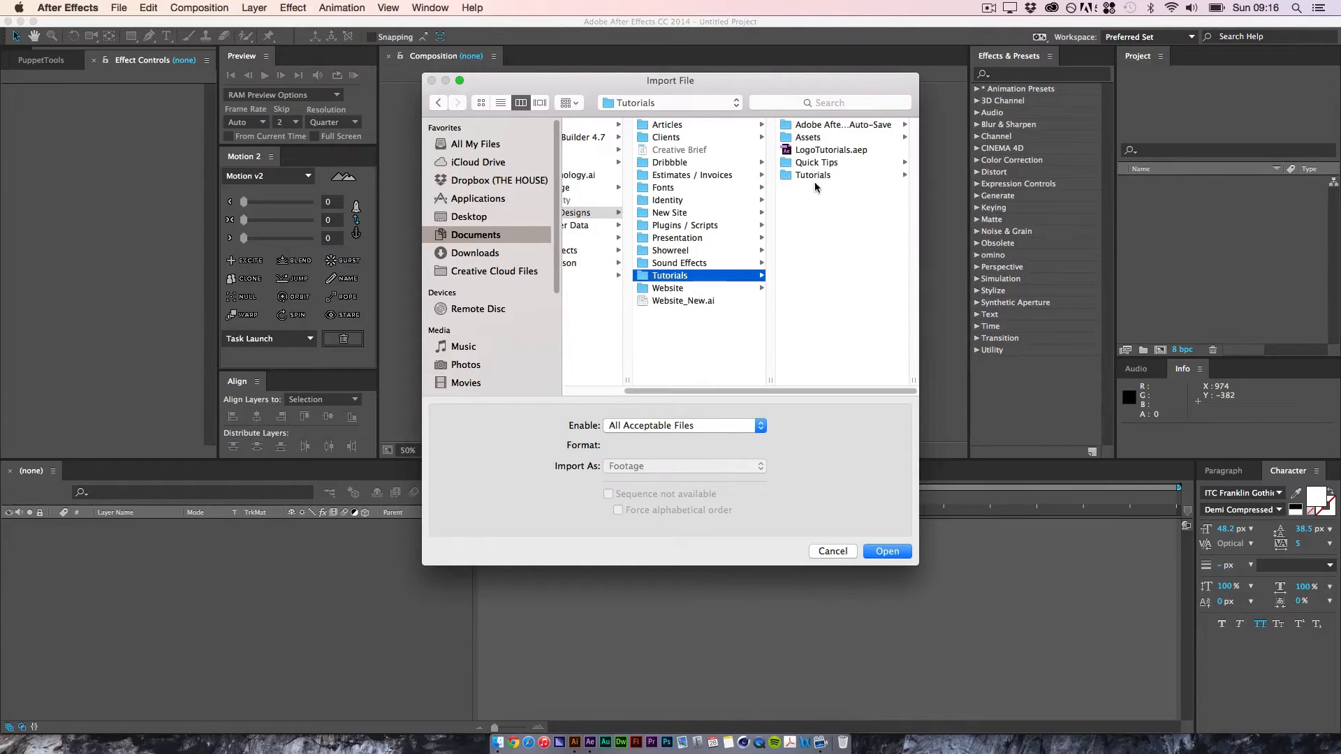
{"action": "left_click", "coordinate": [817, 175]}
{"action": "left_click", "coordinate": [840, 179]}
{"action": "left_click", "coordinate": [802, 132]}
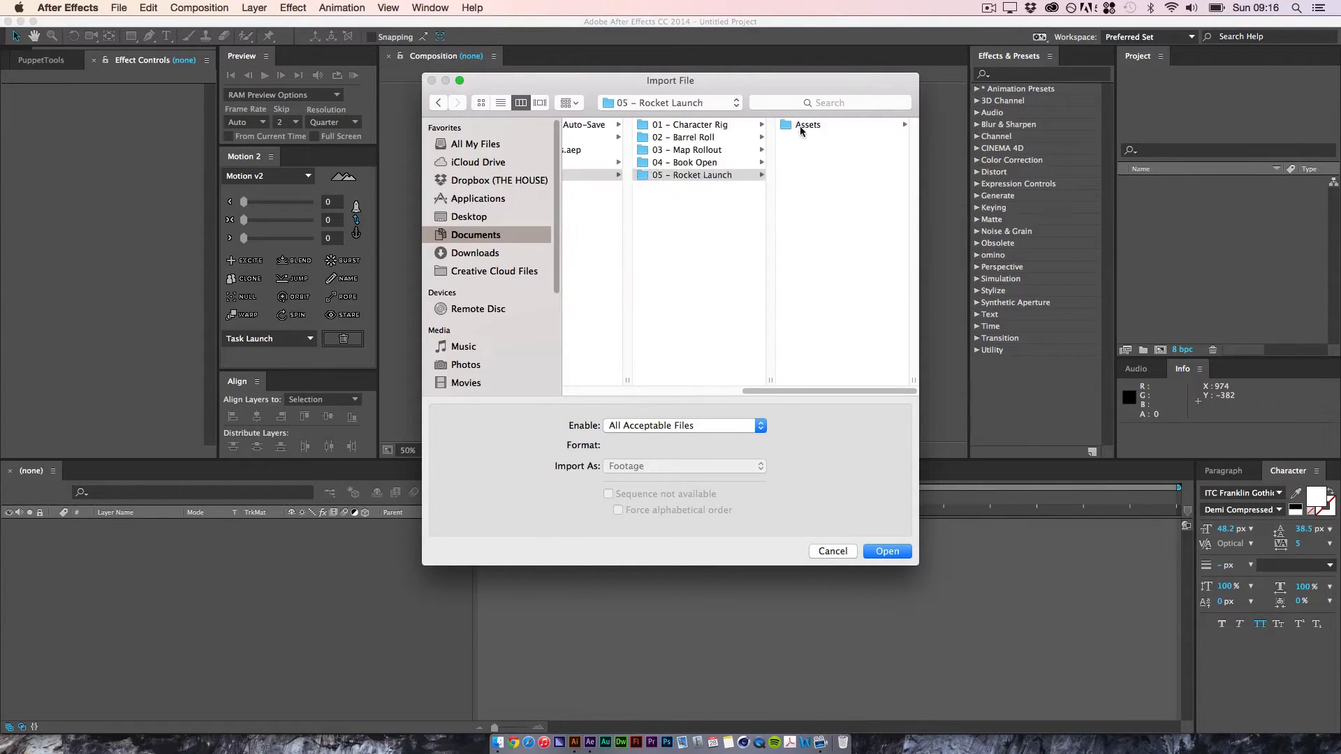
{"action": "left_click", "coordinate": [811, 129]}
Step: Import Launch.ai as Composition – Retain Layer Sizes and open the Launch composition
{"action": "left_click", "coordinate": [730, 468]}
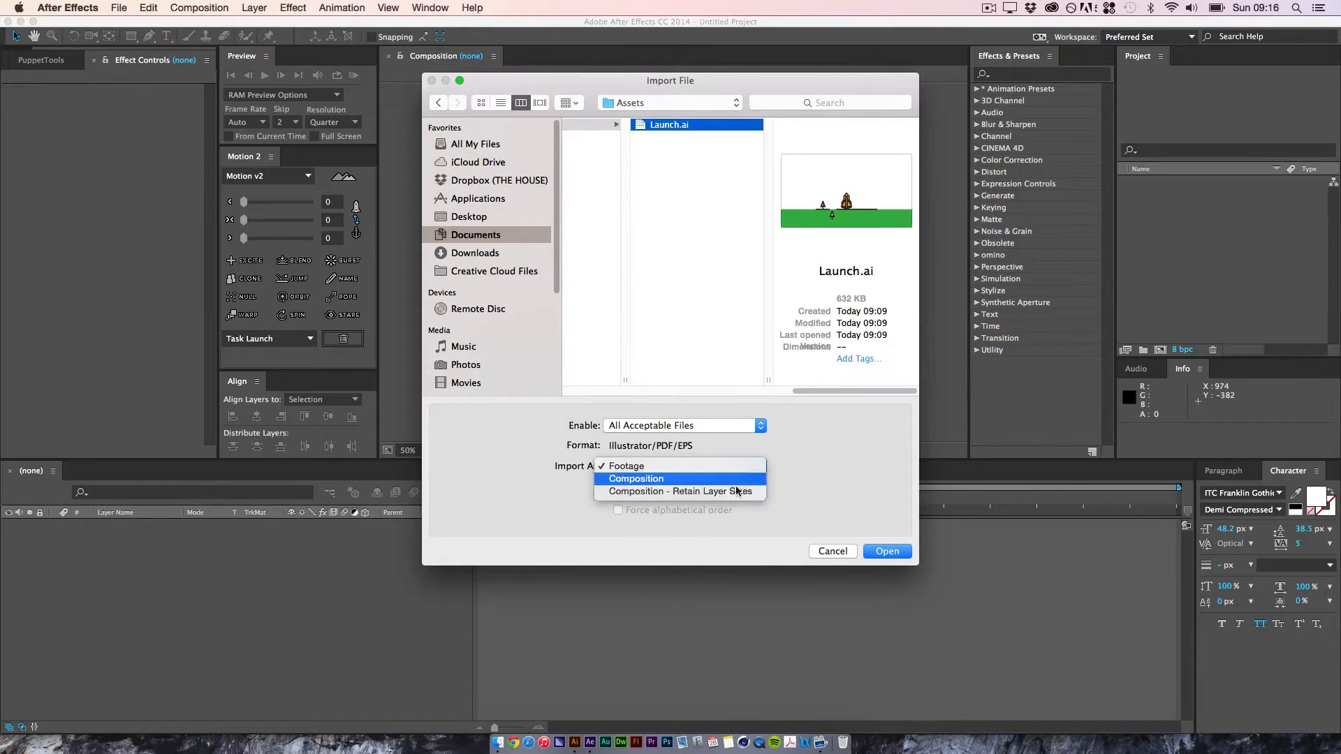
{"action": "left_click", "coordinate": [755, 493]}
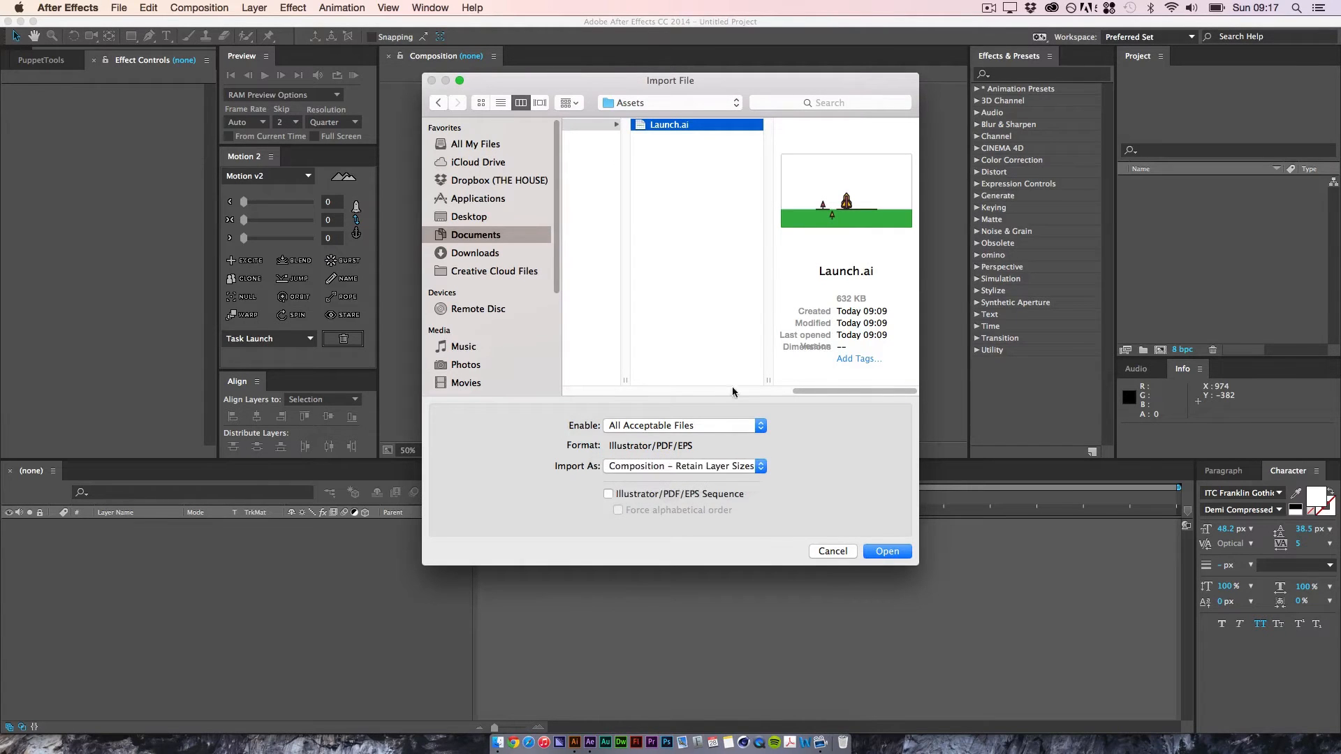
{"action": "left_click", "coordinate": [886, 552]}
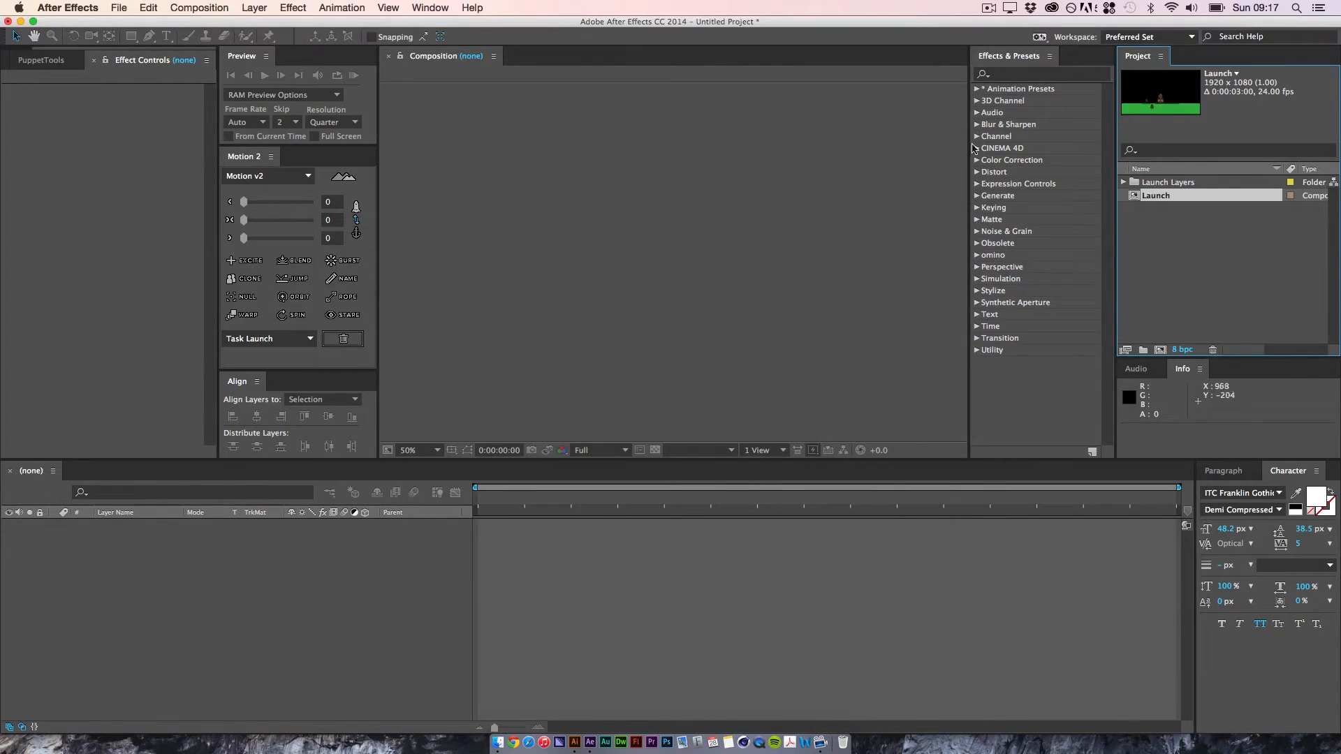
{"action": "double_click", "coordinate": [1161, 197]}
Step: Create a white (FFFFFF) solid named BG and place it below the Mask layer as the background
{"action": "left_click", "coordinate": [222, 7]}
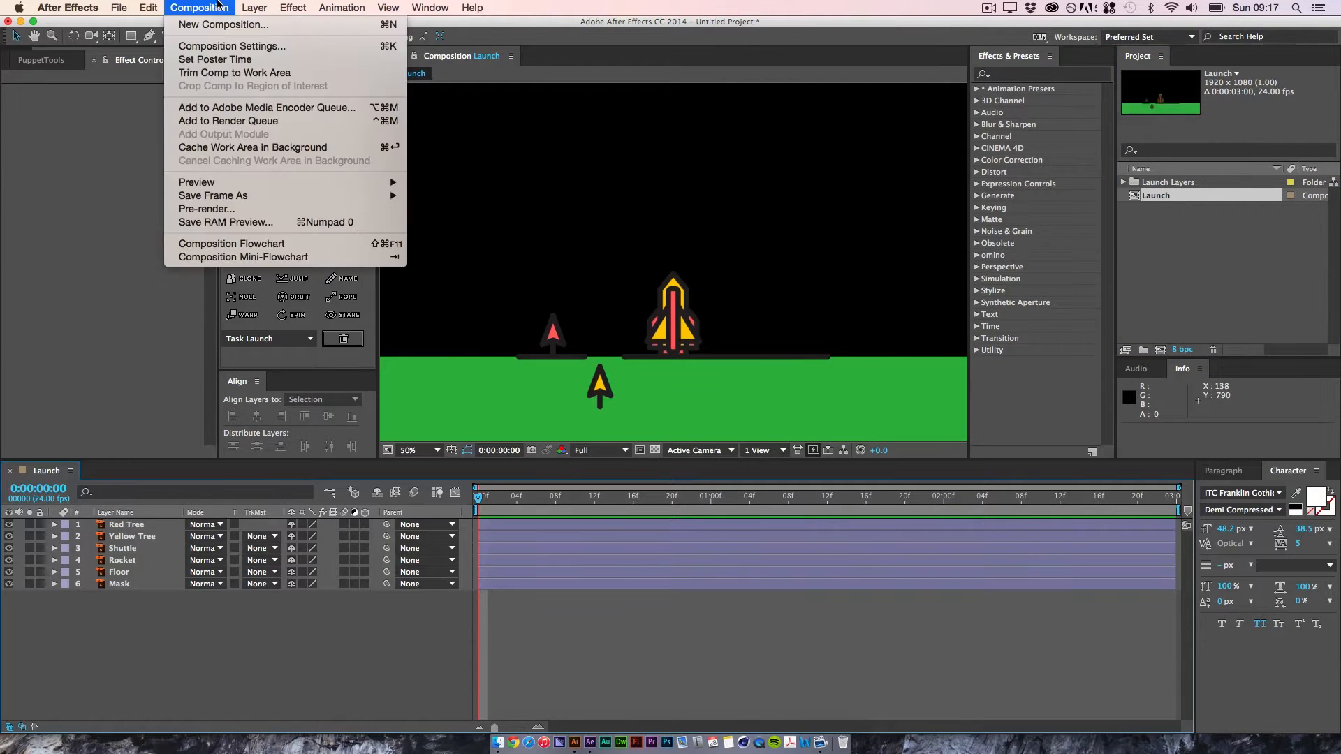
{"action": "mouse_move", "coordinate": [255, 7]}
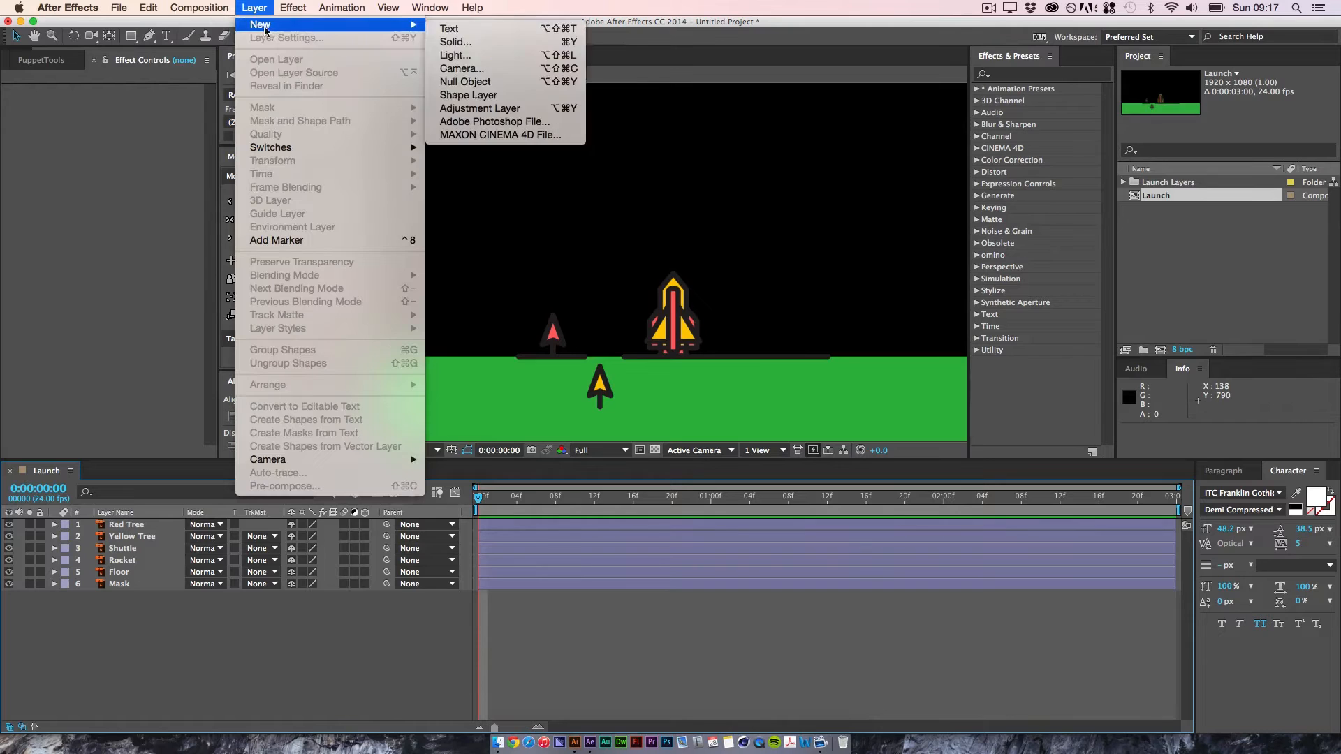
{"action": "left_click", "coordinate": [500, 43]}
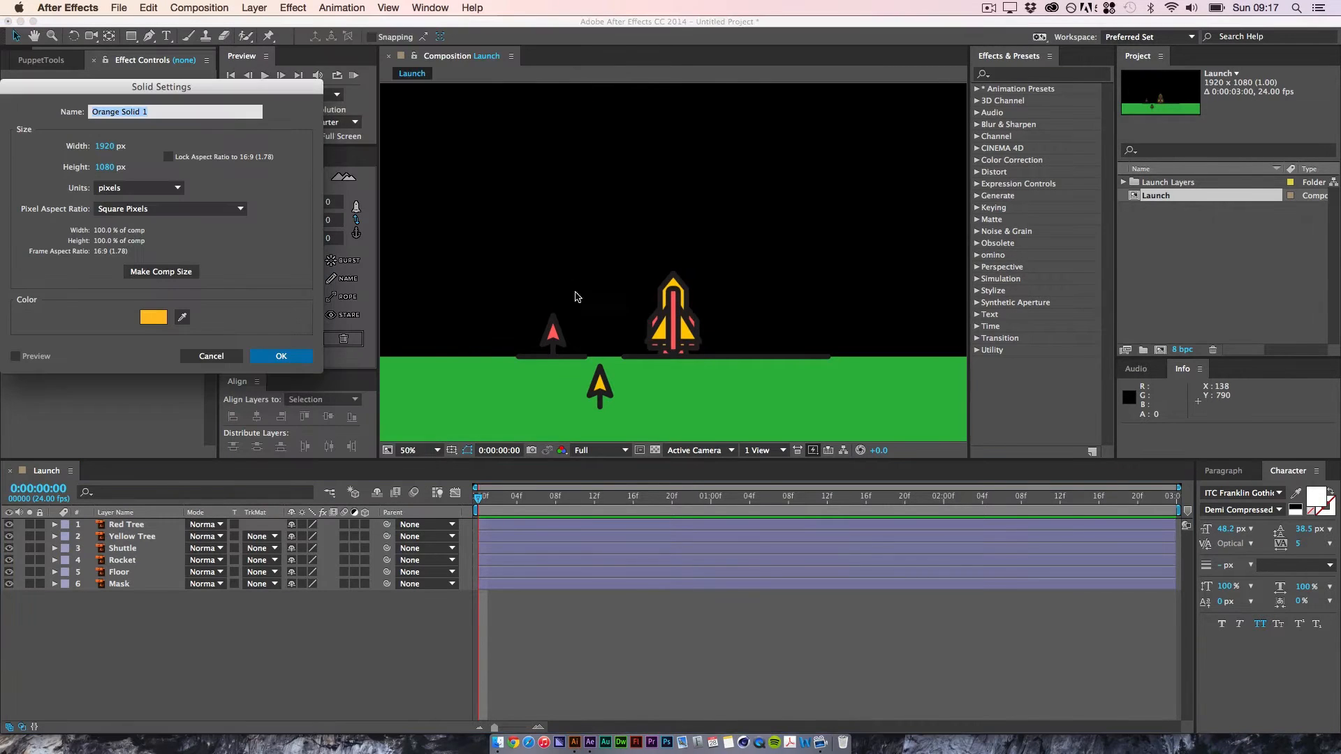
{"action": "left_click", "coordinate": [153, 317]}
{"action": "left_click_drag", "start_coordinate": [63, 165], "coordinate": [2, 81]}
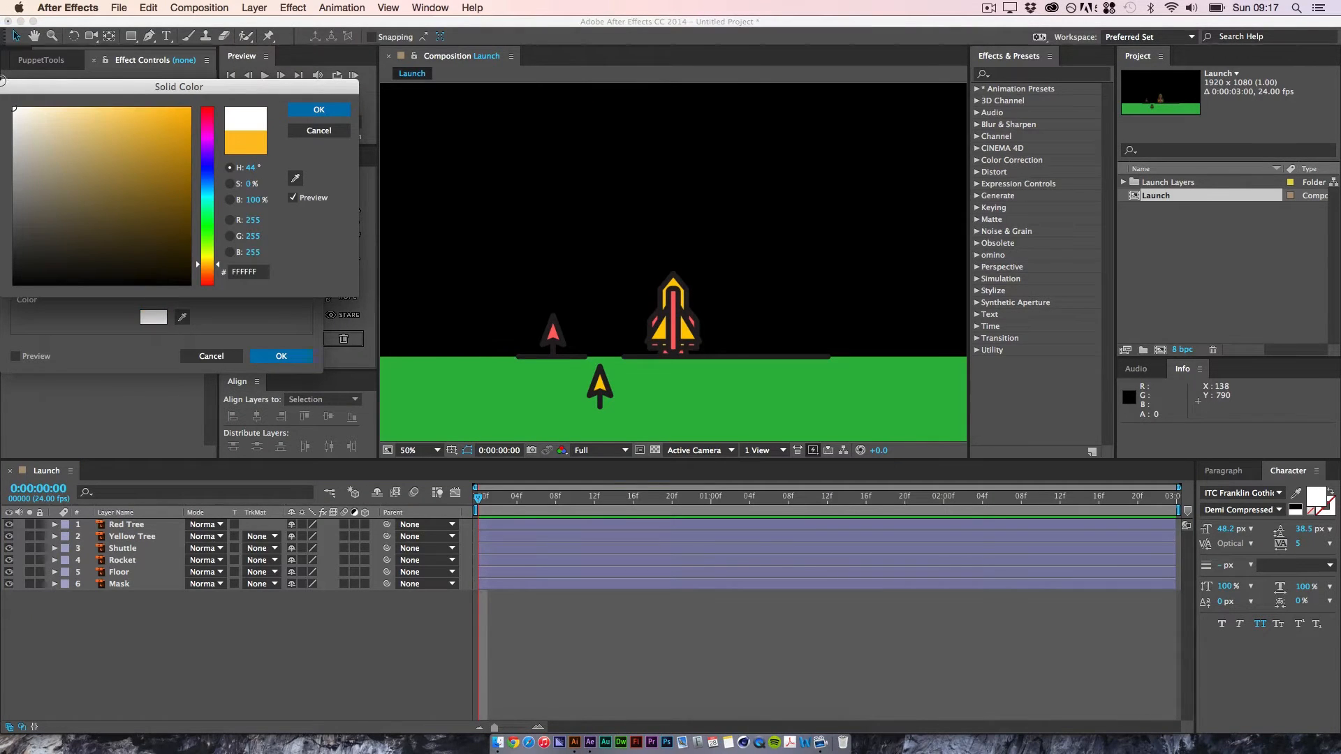
{"action": "left_click", "coordinate": [314, 109]}
{"action": "left_click", "coordinate": [99, 116]}
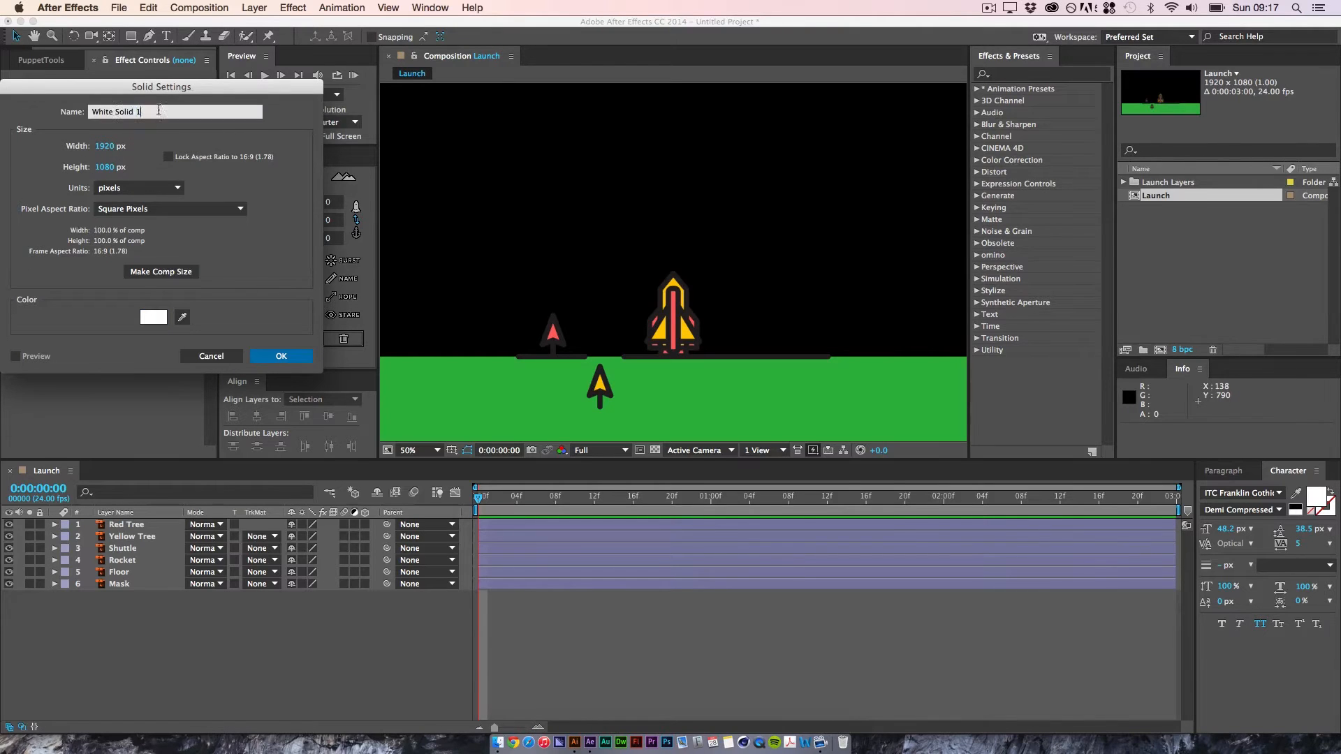
{"action": "type", "text": "BG"}
{"action": "key", "text": "shift+Return"}
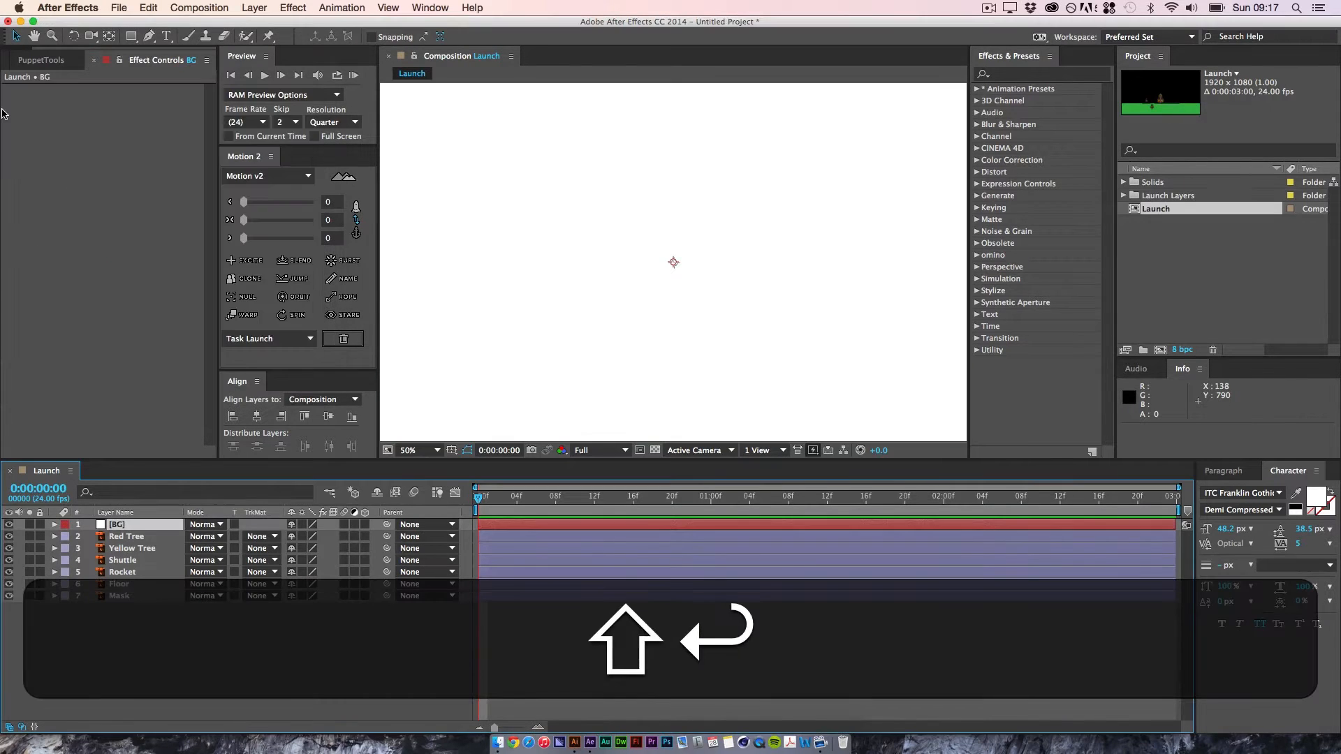
{"action": "left_click_drag", "start_coordinate": [116, 525], "coordinate": [125, 616]}
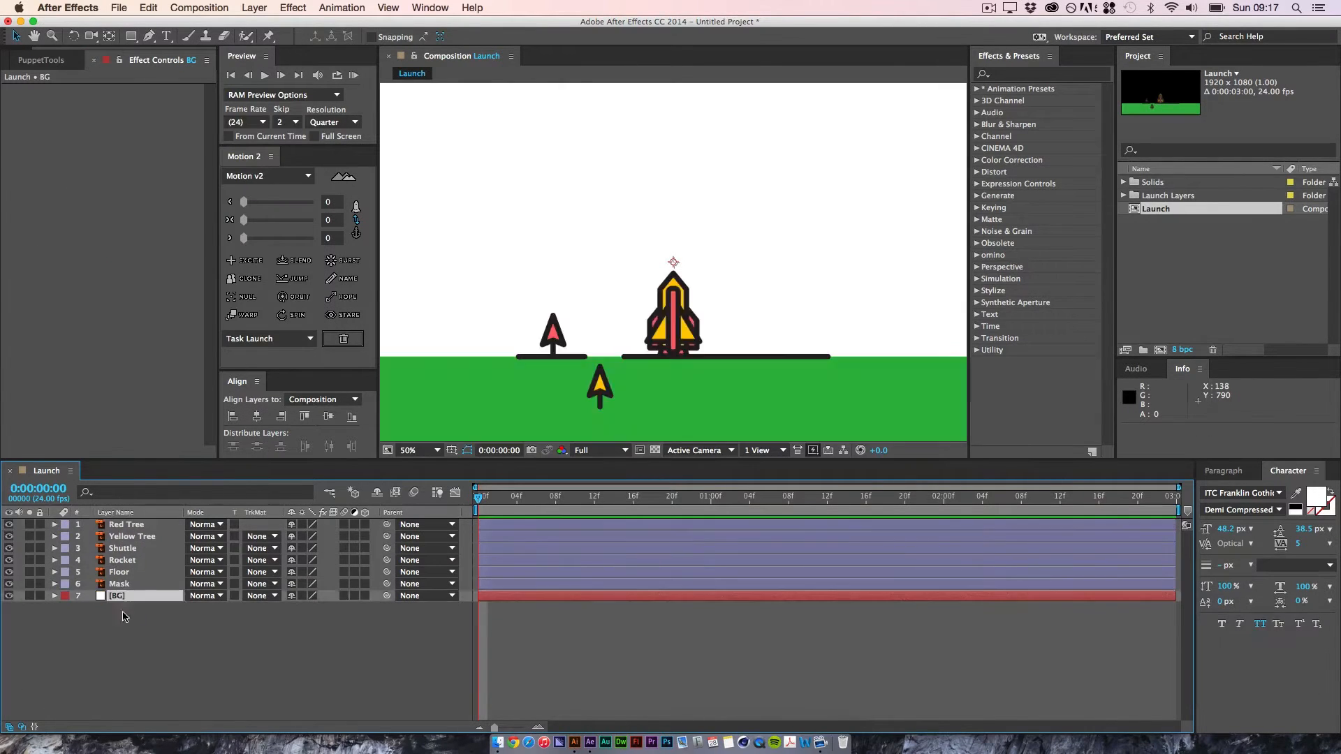
Step: Lock the BG layer against changes
{"action": "left_click", "coordinate": [40, 596]}
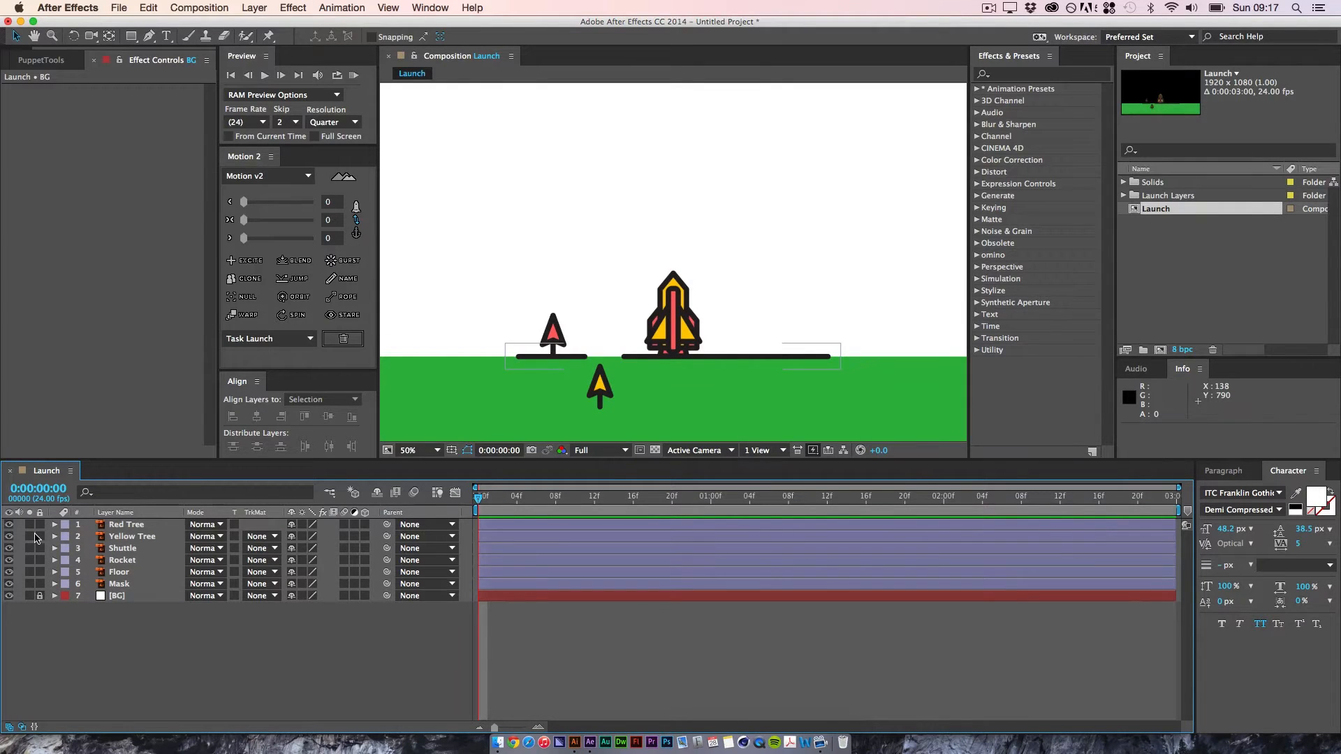
{"action": "key", "text": "super+minus"}
{"action": "key", "text": "super+equal"}
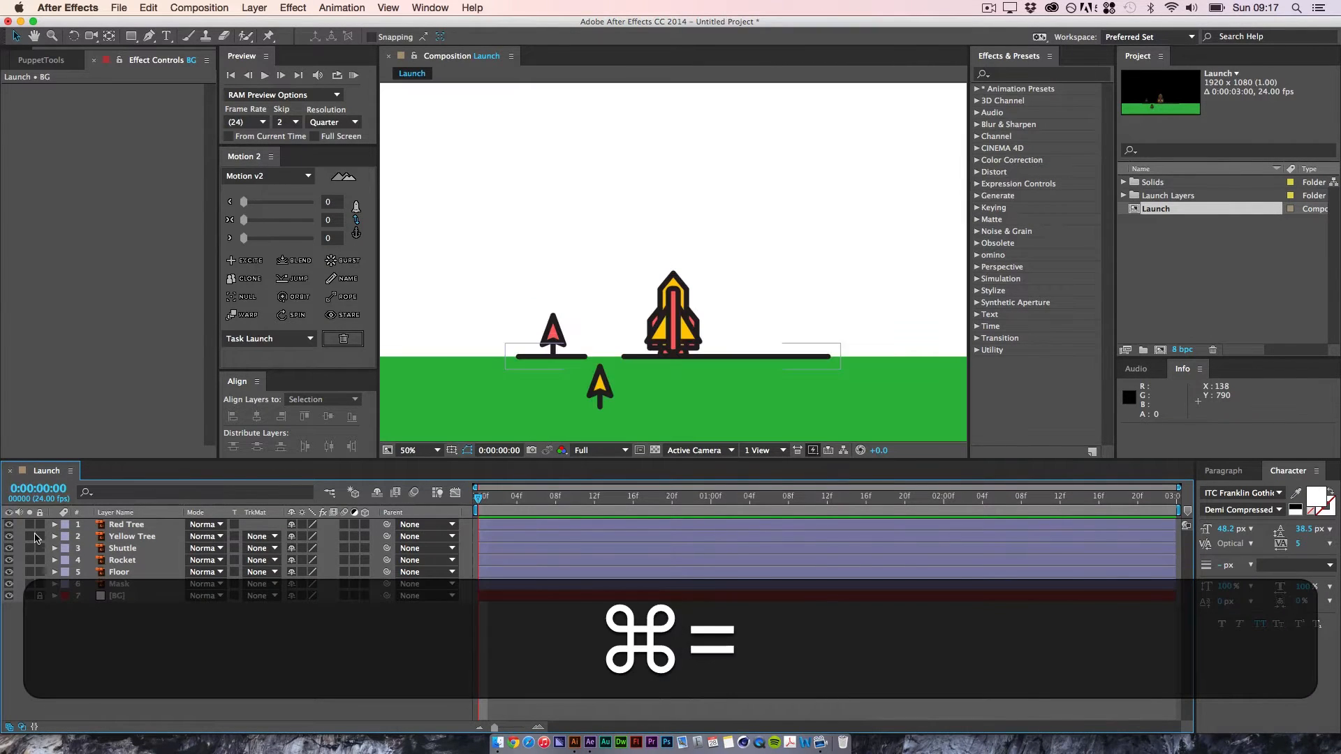
{"action": "key", "text": "space"}
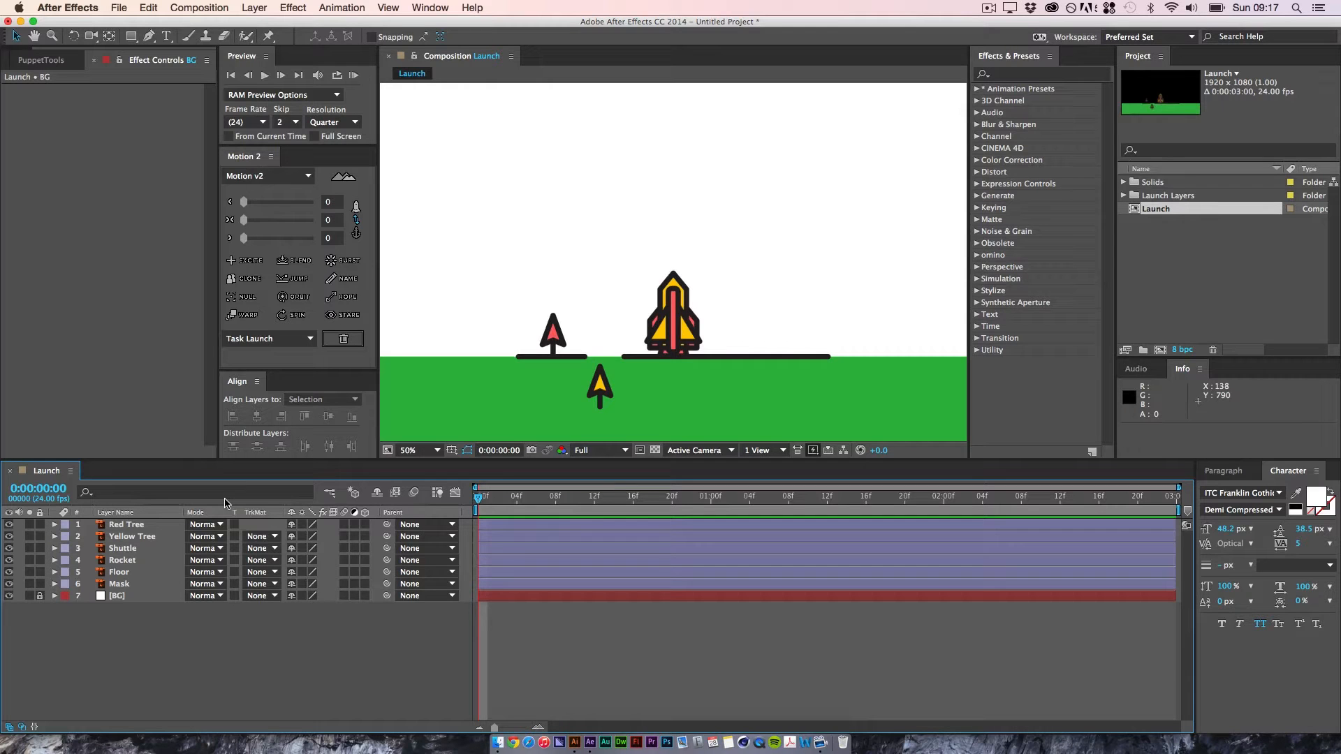
{"action": "key", "text": "super+minus"}
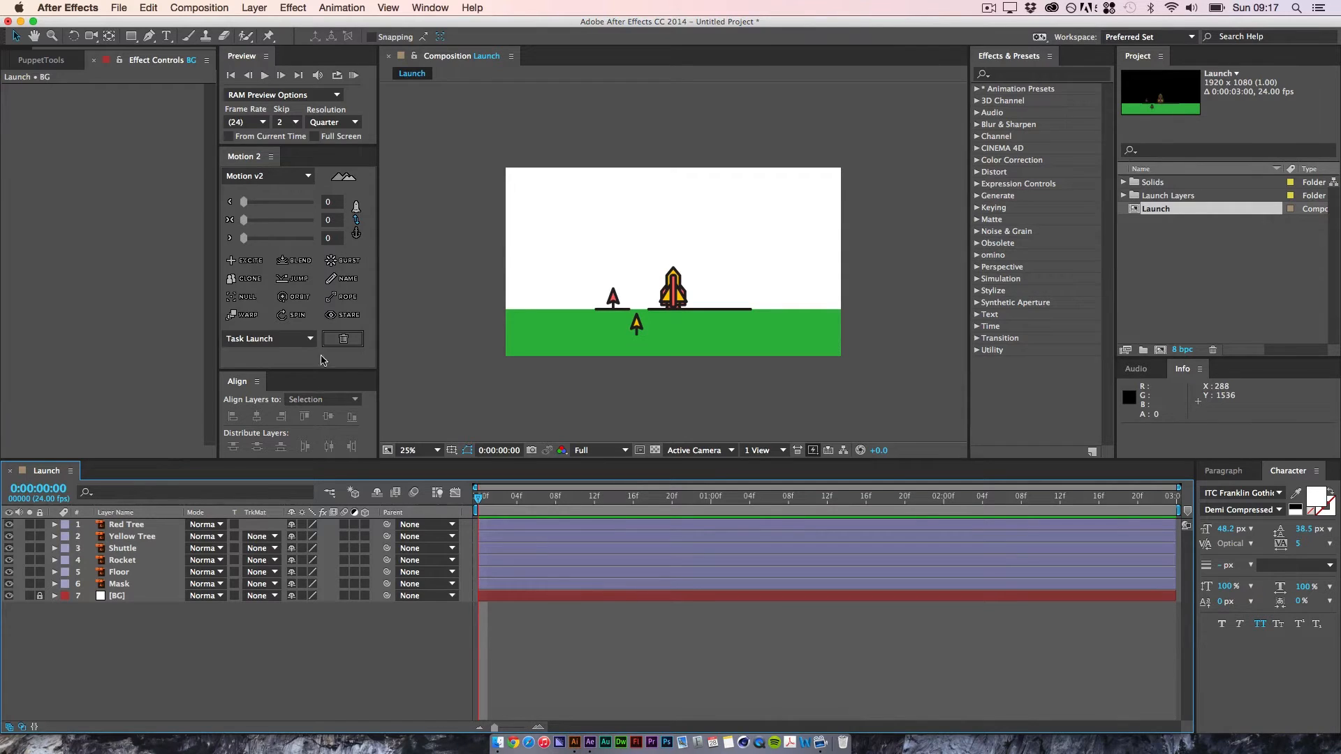
Step: Create a null object in the Launch composition and rename it Environment controller
{"action": "left_click", "coordinate": [248, 7]}
{"action": "mouse_move", "coordinate": [257, 25]}
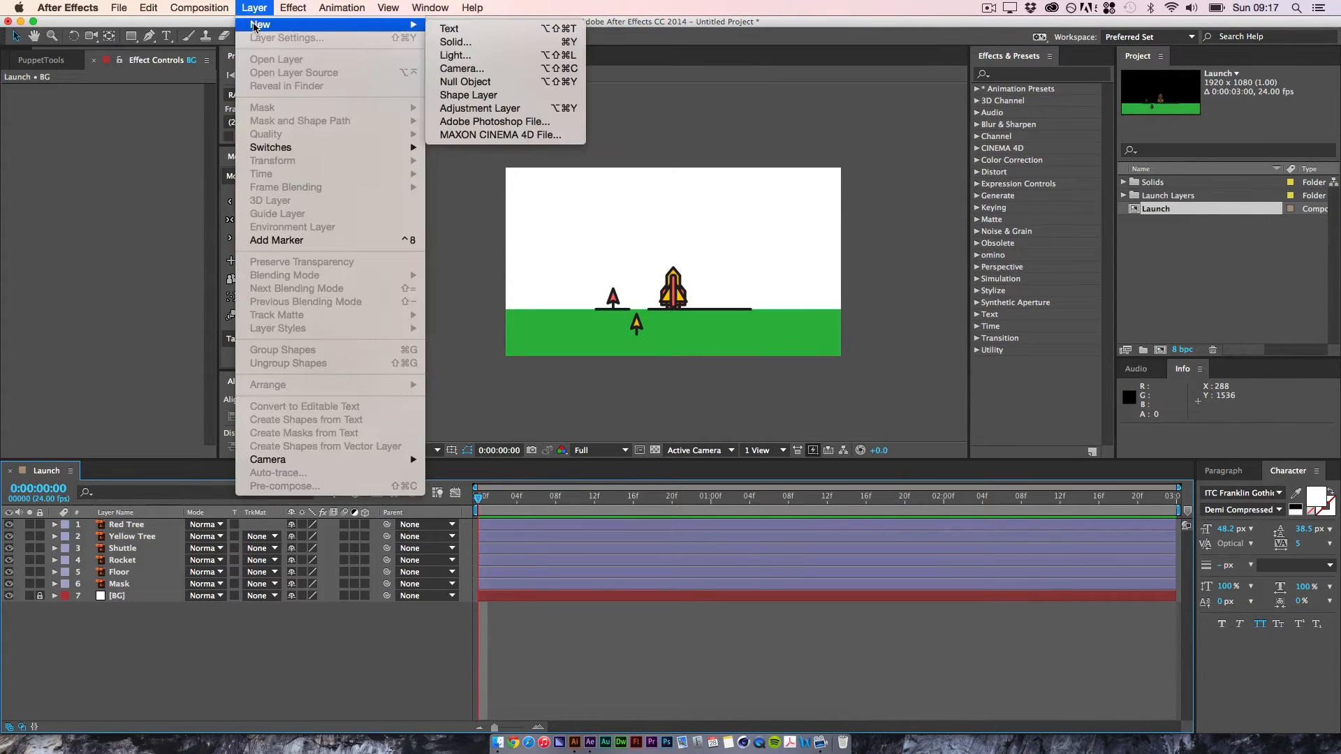
{"action": "left_click", "coordinate": [537, 83]}
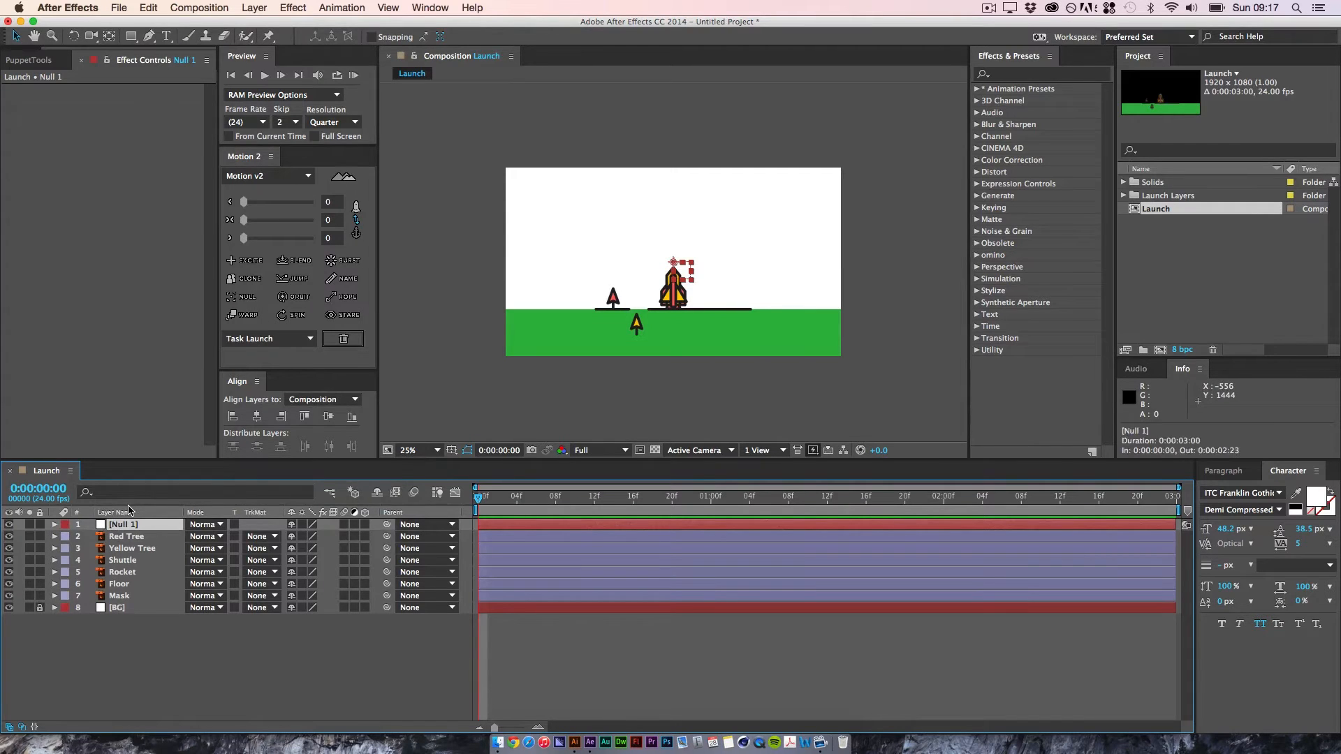
{"action": "key", "text": "Return"}
{"action": "type", "text": "Enirmo"}
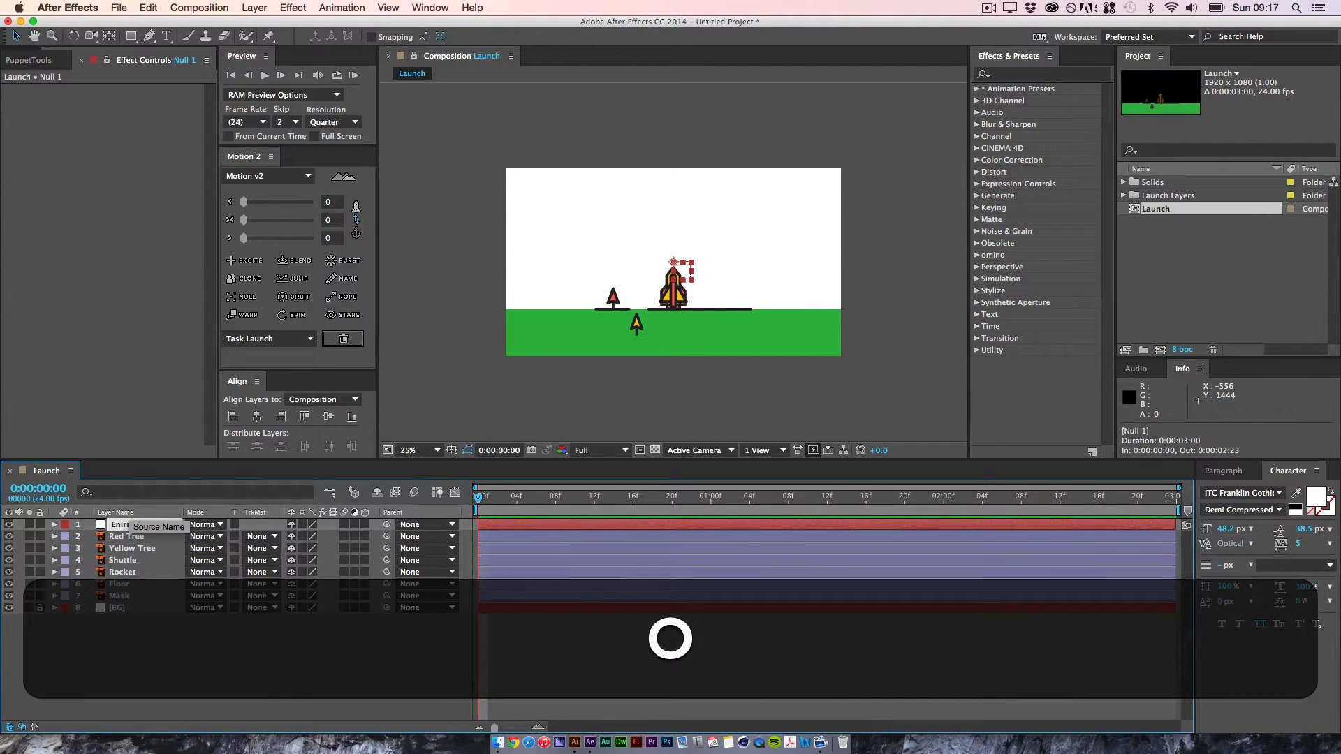
{"action": "key", "text": "BackSpace"}
{"action": "key", "text": "BackSpace"}
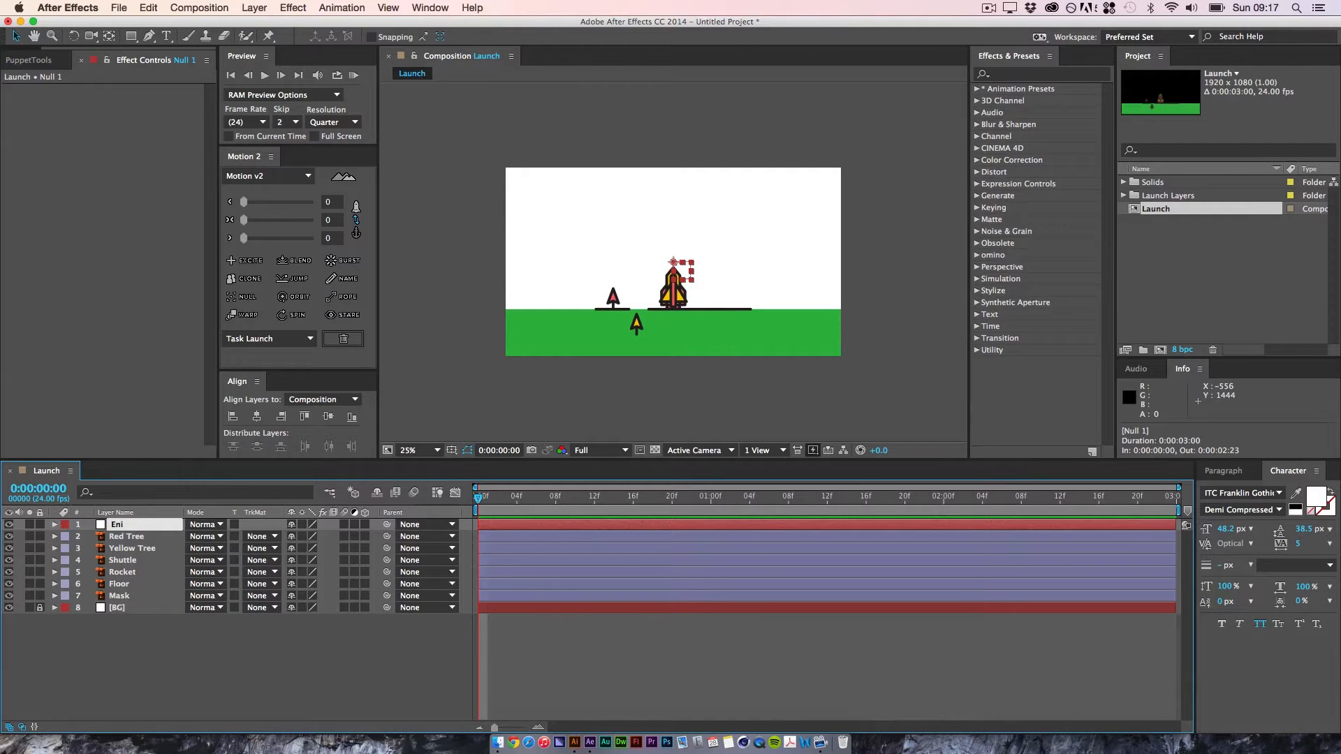
{"action": "key", "text": "BackSpace"}
{"action": "type", "text": "viron"}
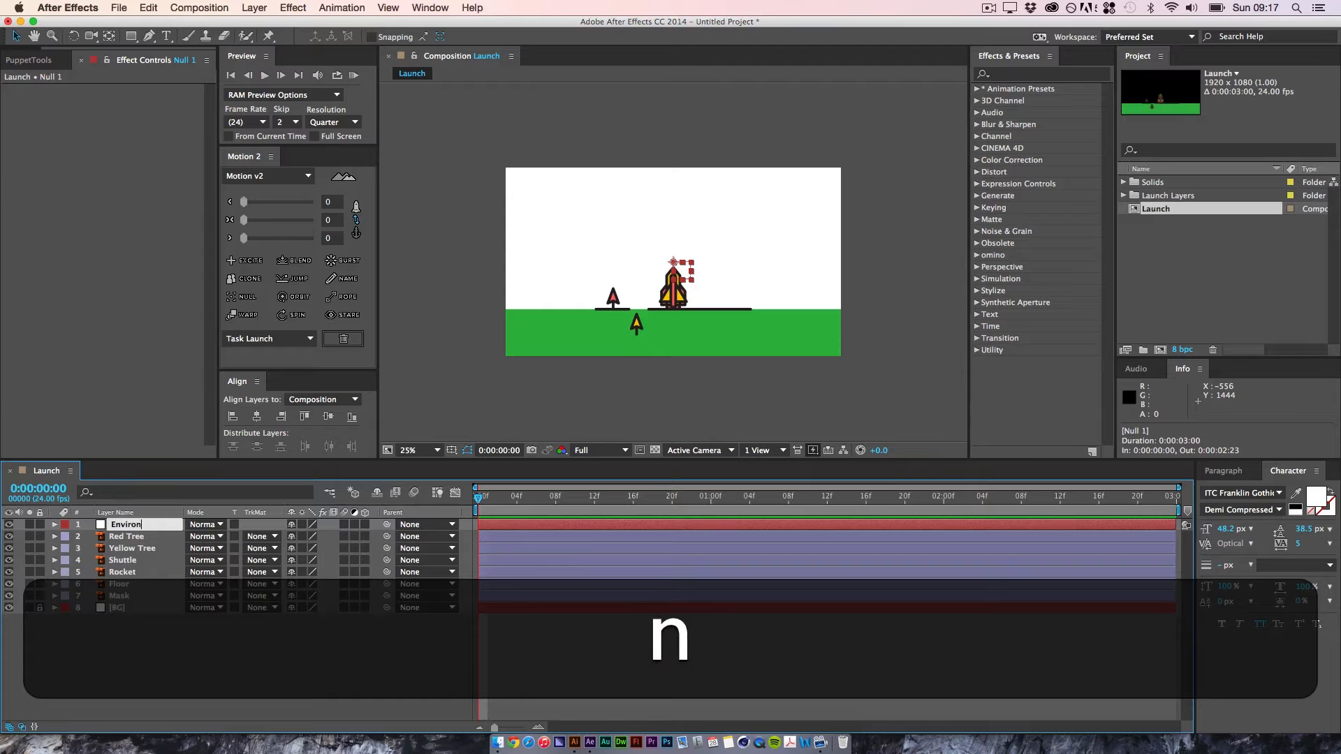
{"action": "type", "text": "ment cotn"}
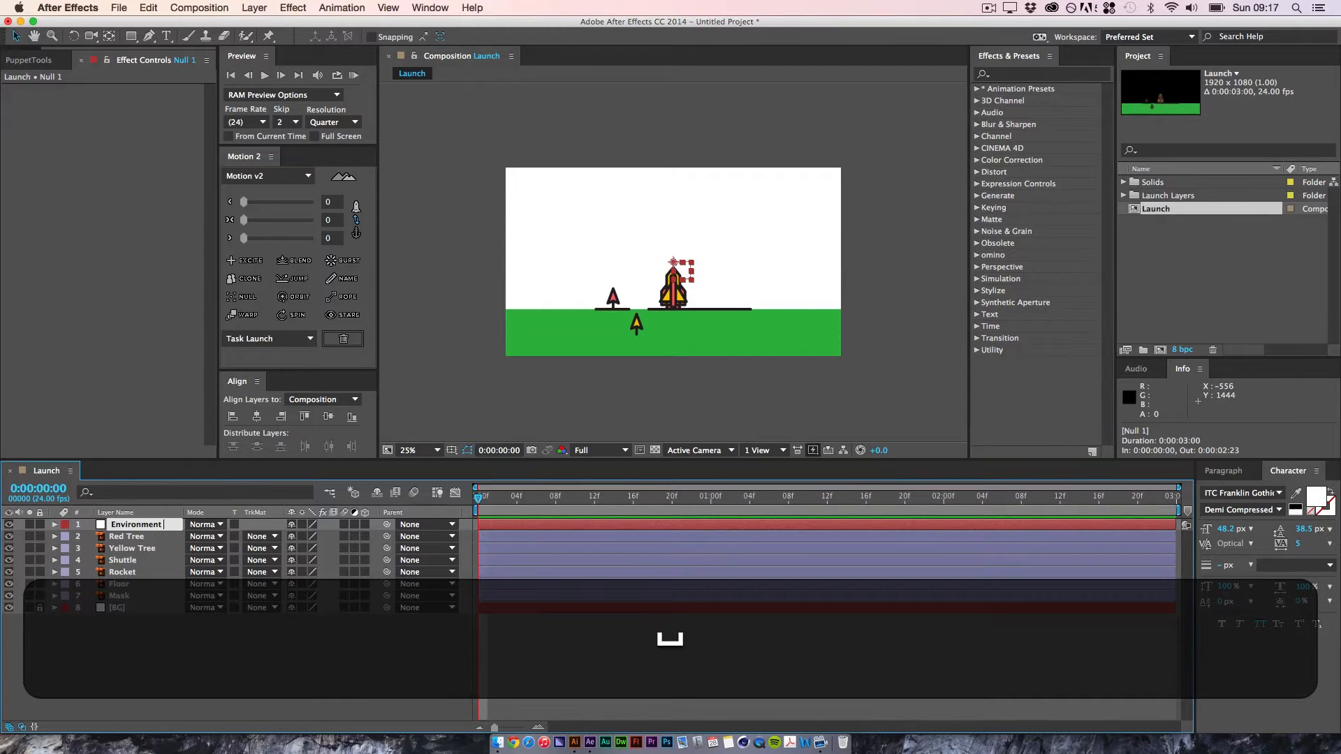
{"action": "key", "text": "BackSpace"}
{"action": "key", "text": "BackSpace"}
{"action": "key", "text": "BackSpace"}
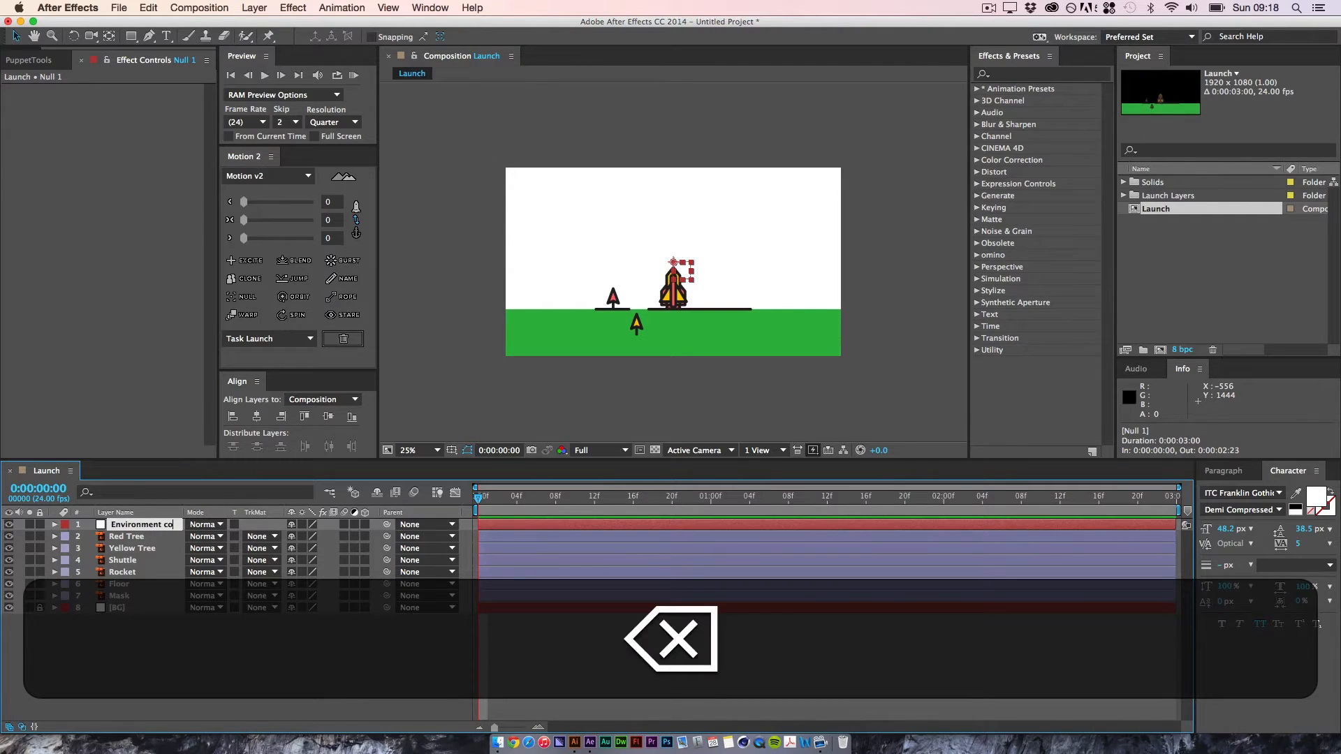
{"action": "type", "text": "t"}
{"action": "key", "text": "BackSpace"}
{"action": "type", "text": "ontroller"}
{"action": "key", "text": "Return"}
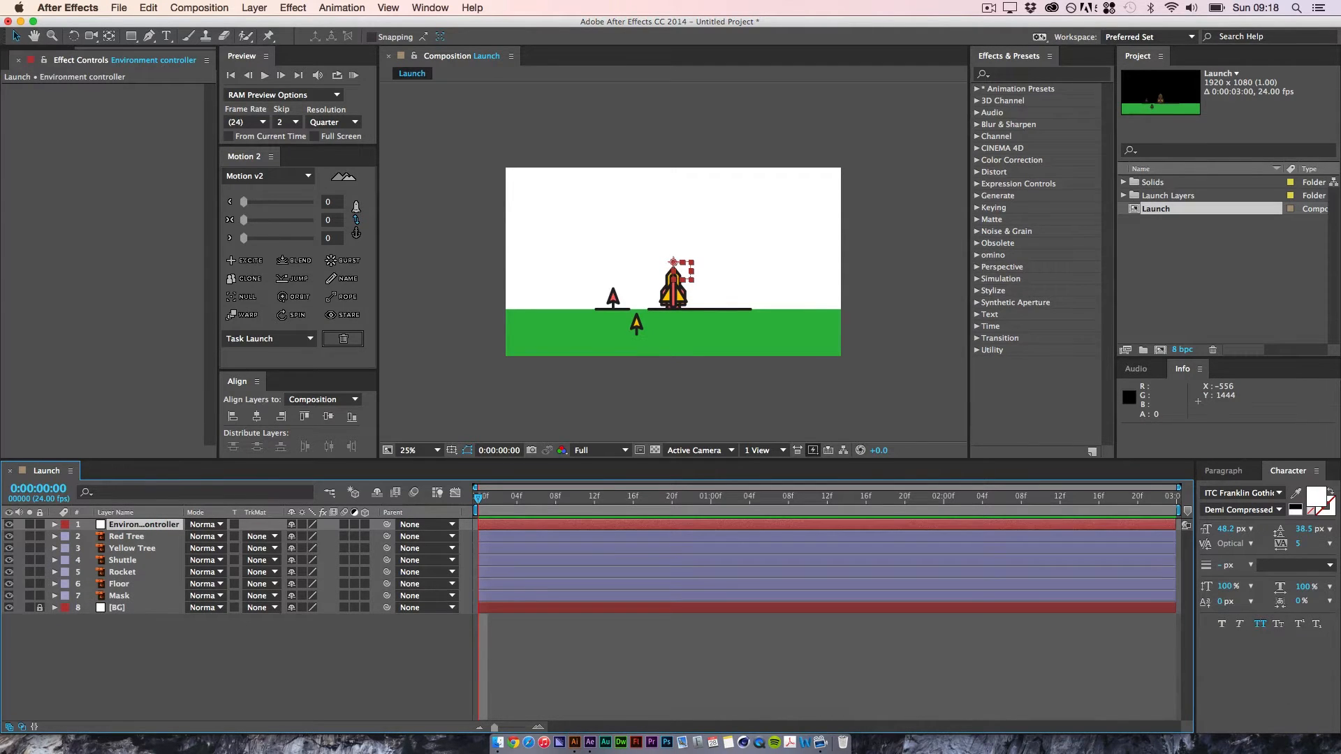
Step: Parent the Floor, Mask, Yellow Tree and Red Tree layers to the Environment controller null
{"action": "left_click", "coordinate": [130, 586]}
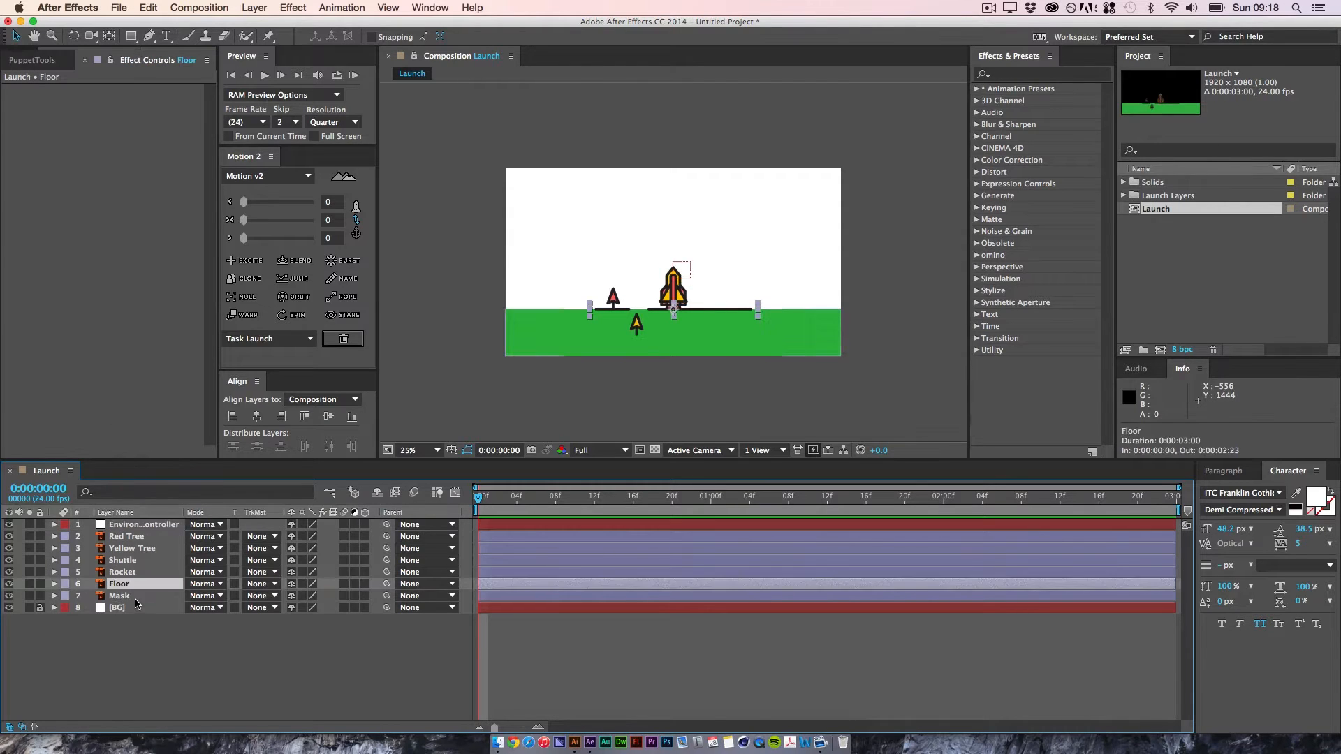
{"action": "left_click", "coordinate": [132, 598], "text": "super"}
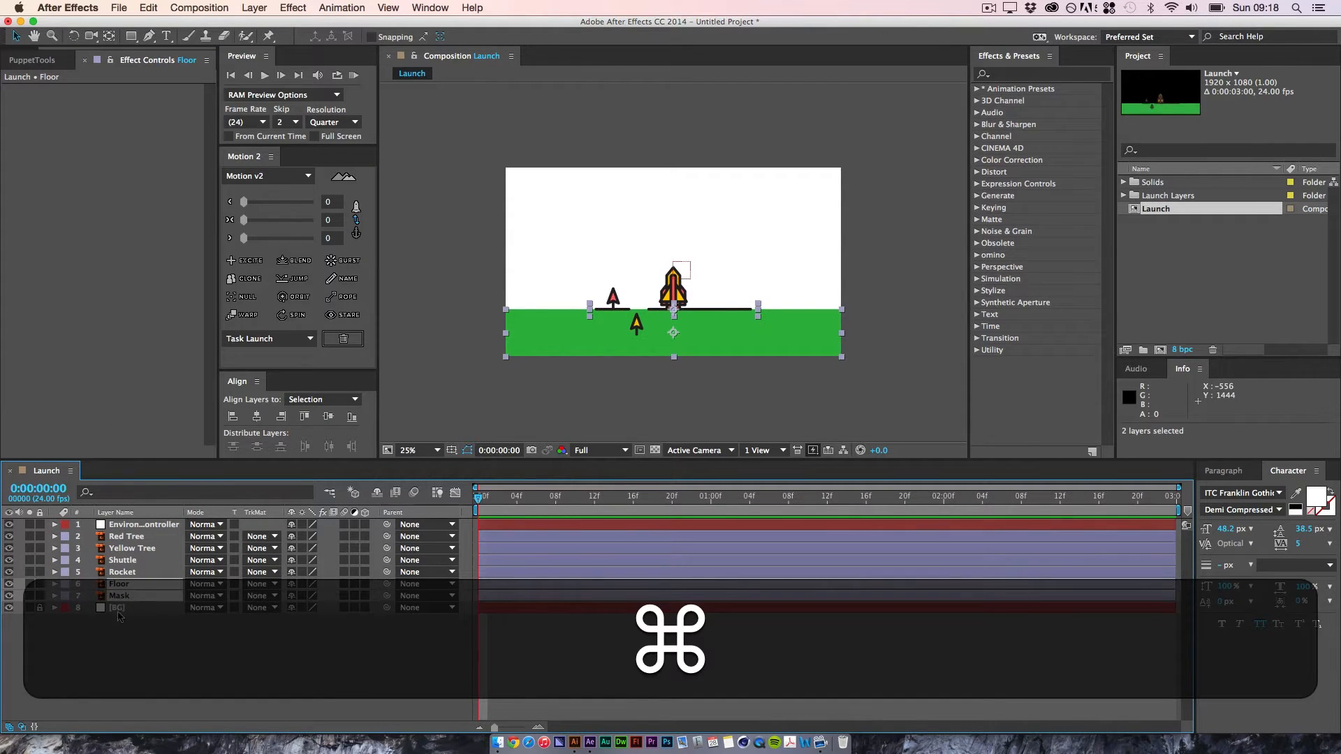
{"action": "left_click", "coordinate": [140, 549], "text": "super"}
{"action": "left_click", "coordinate": [144, 537], "text": "super"}
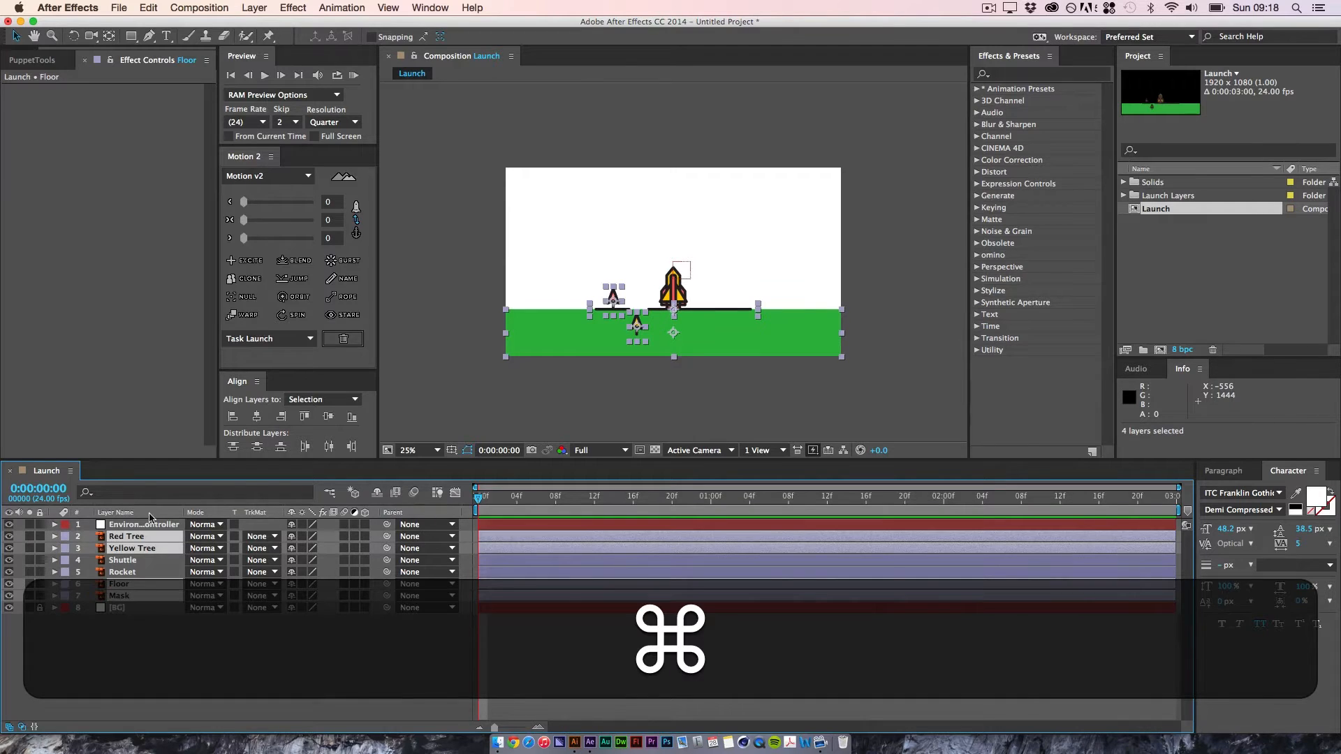
{"action": "left_click_drag", "start_coordinate": [385, 537], "coordinate": [143, 525]}
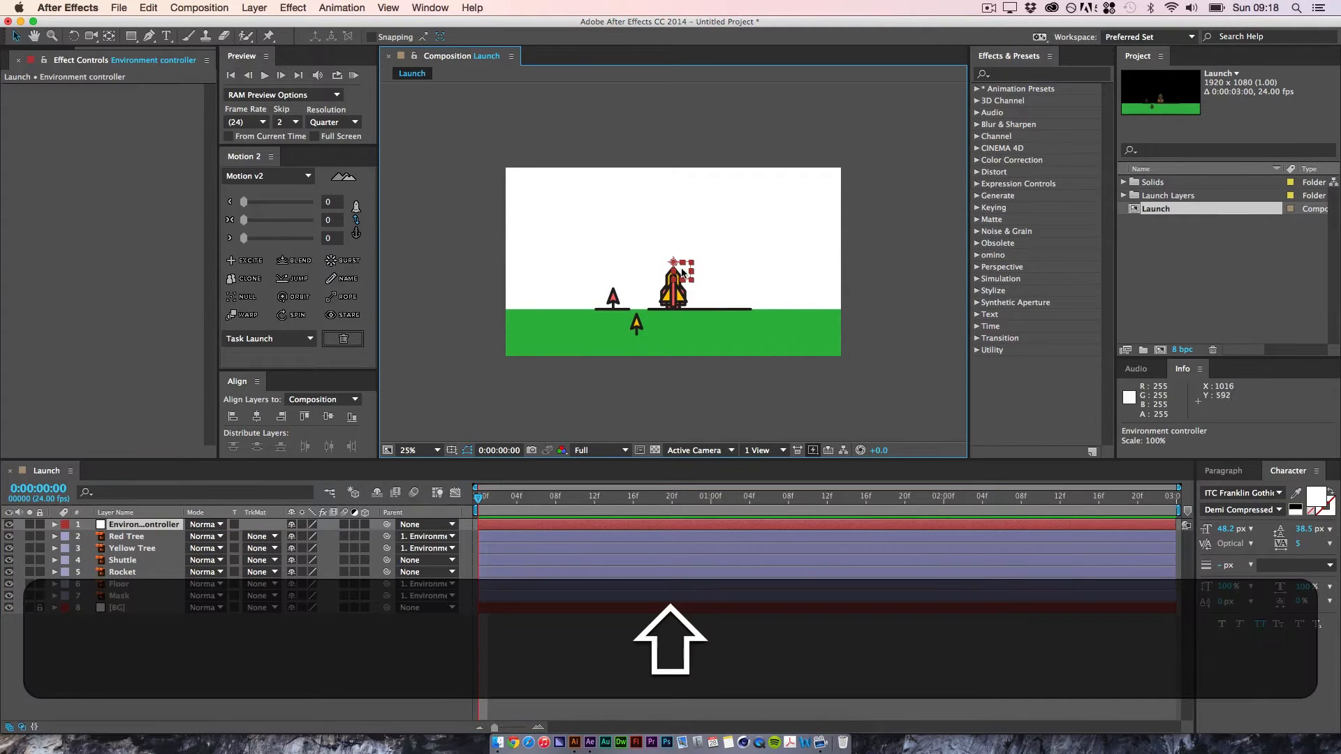
Step: Try moving the Environment controller null up and to the right to test the parenting, and undo the move
{"action": "left_click_drag", "start_coordinate": [669, 278], "coordinate": [706, 220]}
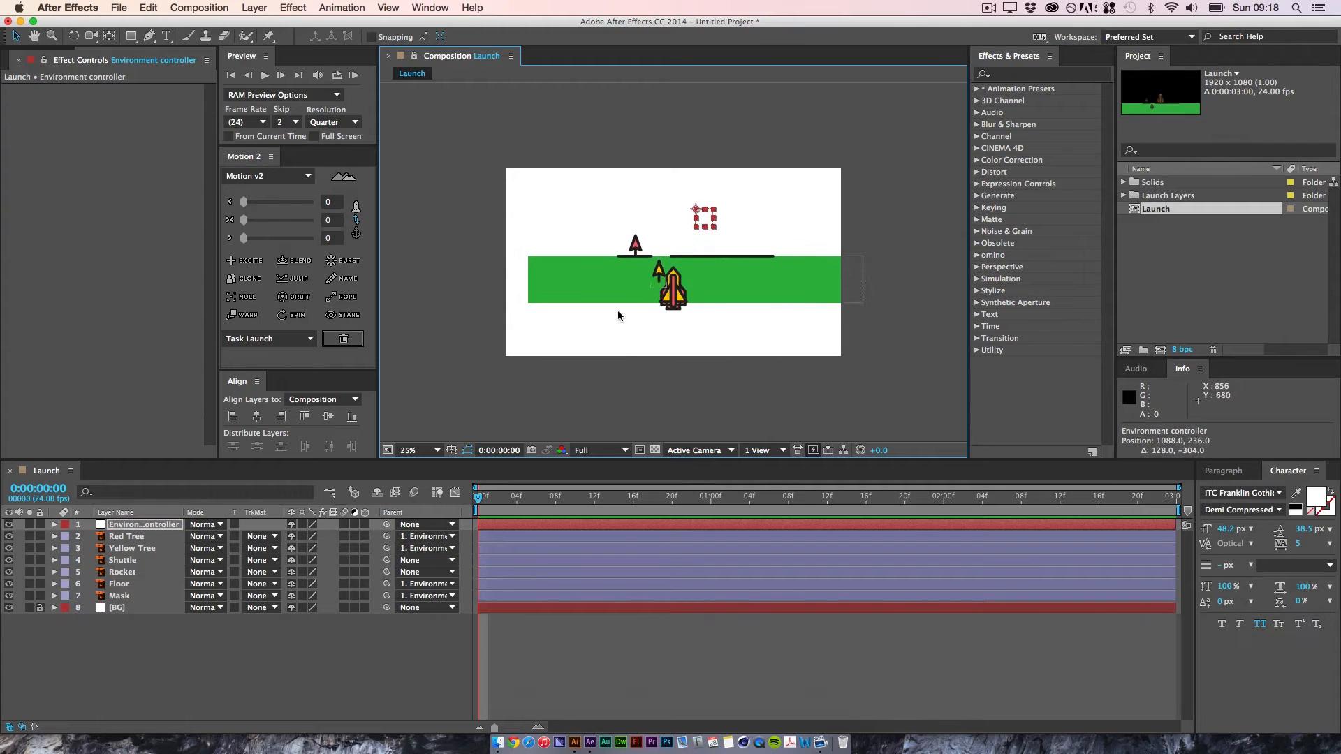
{"action": "key", "text": "super+z"}
{"action": "left_click", "coordinate": [223, 647]}
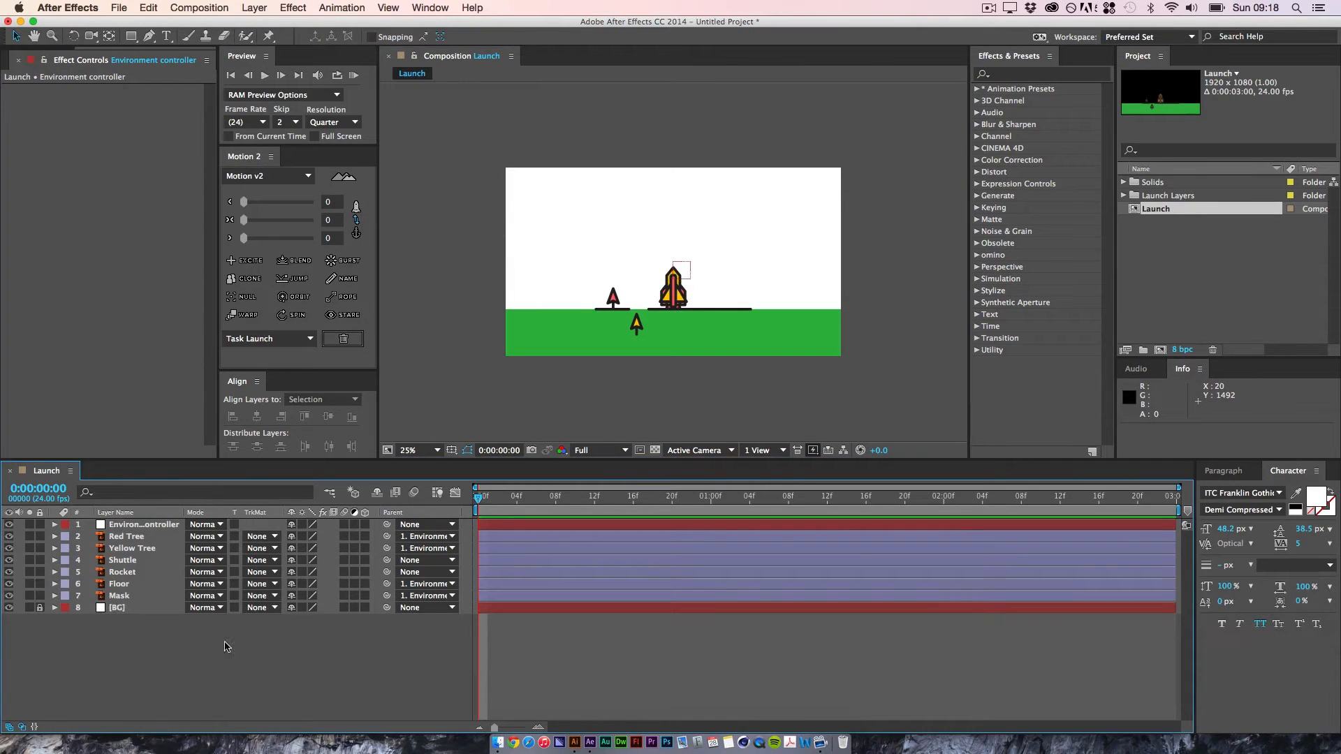
Step: Create another null object and rename it Rocket Controller
{"action": "left_click", "coordinate": [268, 9]}
{"action": "mouse_move", "coordinate": [293, 25]}
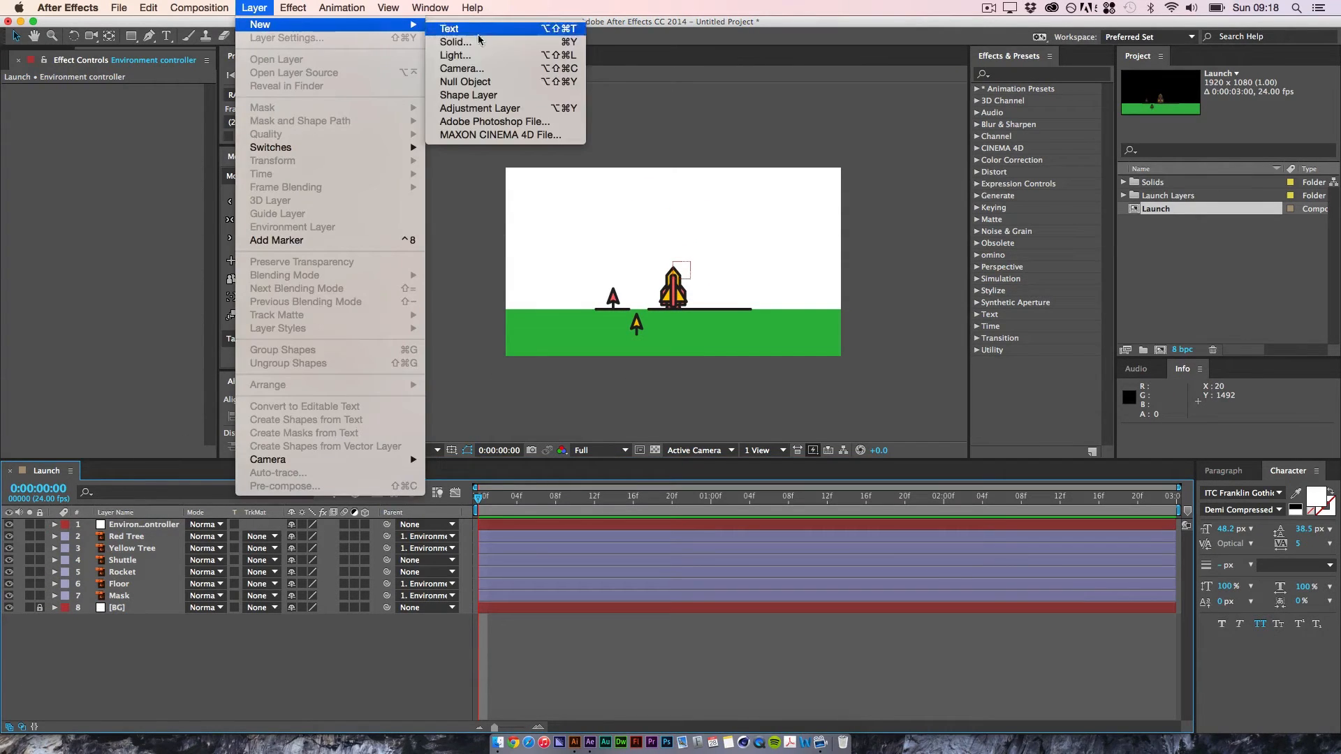
{"action": "left_click", "coordinate": [475, 82]}
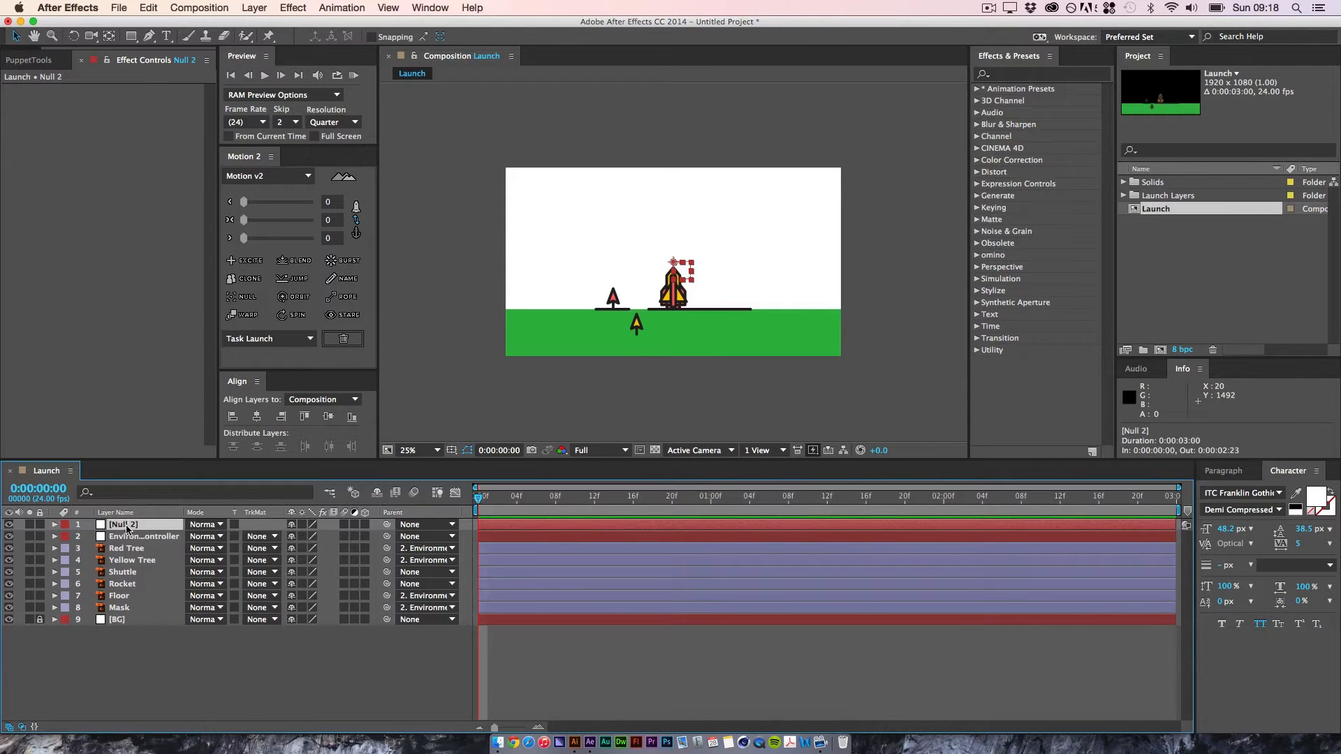
{"action": "key", "text": "Return"}
{"action": "type", "text": "R"}
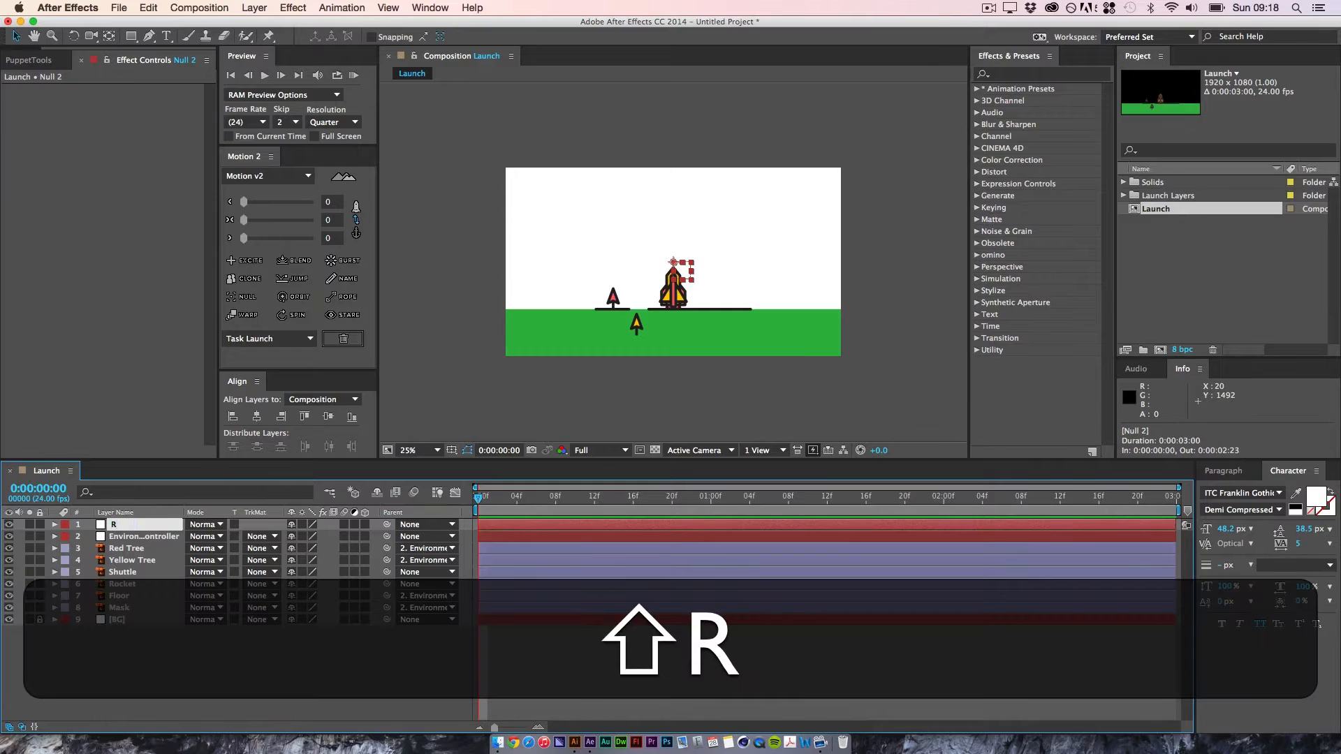
{"action": "type", "text": "ocker"}
{"action": "key", "text": "BackSpace"}
{"action": "type", "text": "t"}
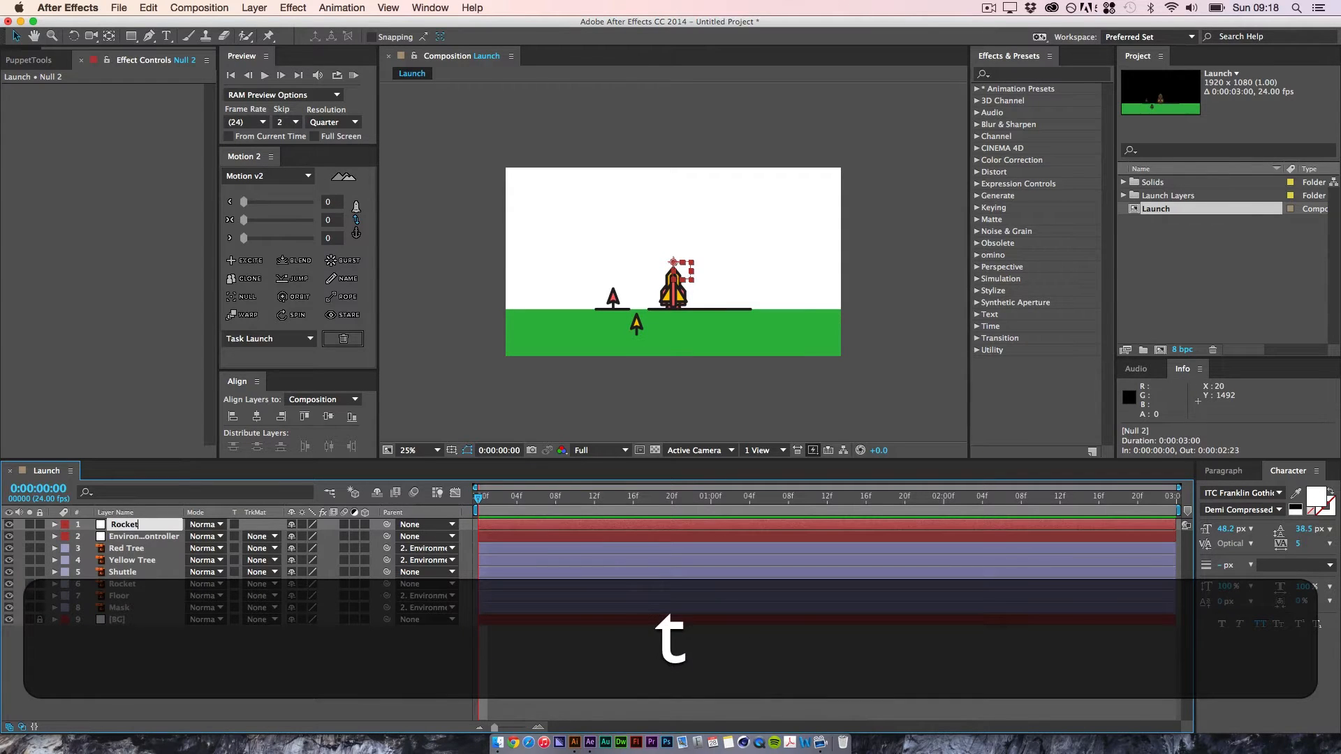
{"action": "type", "text": " Contr"}
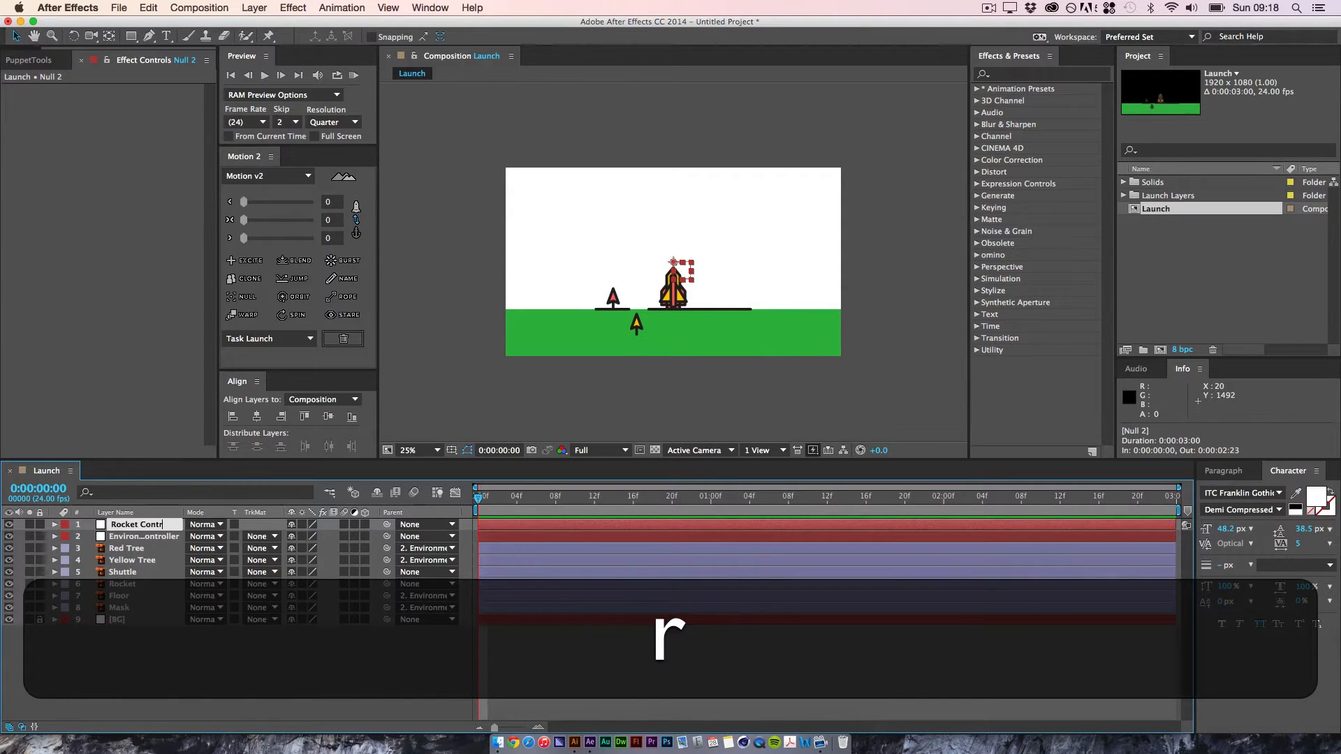
{"action": "type", "text": "oller"}
{"action": "key", "text": "Return"}
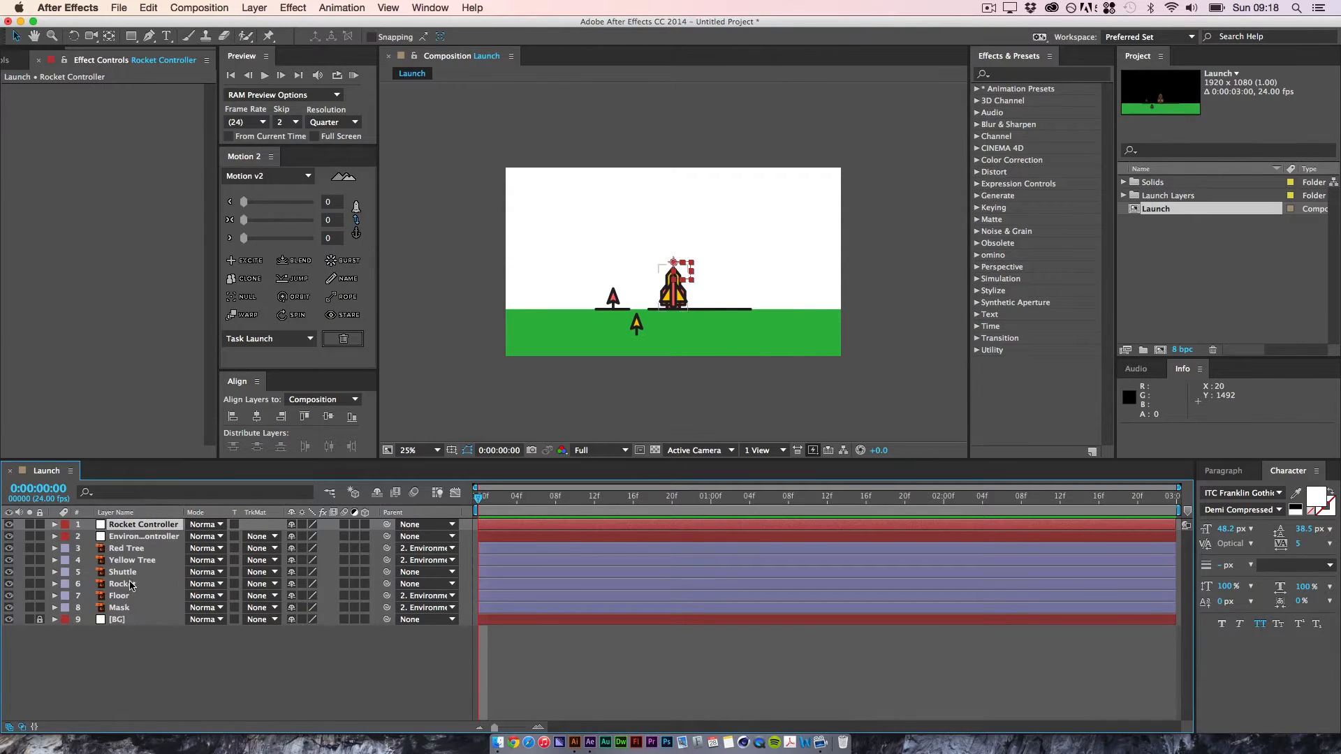
Step: Parent the Rocket and Shuttle layers to the Rocket Controller null
{"action": "left_click", "coordinate": [130, 584]}
{"action": "left_click", "coordinate": [120, 572], "text": "super"}
{"action": "left_click_drag", "start_coordinate": [394, 574], "coordinate": [140, 526]}
{"action": "left_click", "coordinate": [204, 656]}
Step: Try moving the Rocket Controller null upward to test the rocket's parenting, and undo the move
{"action": "left_click", "coordinate": [144, 525]}
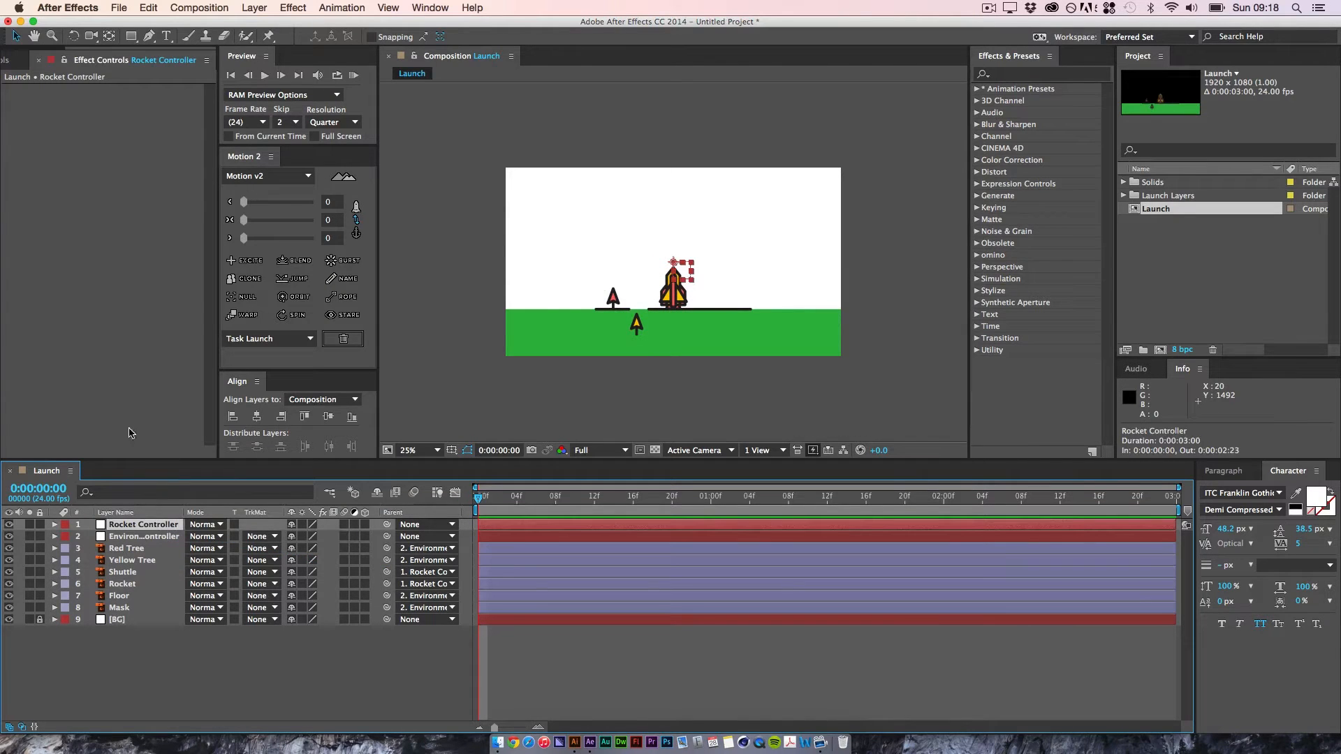
{"action": "left_click_drag", "start_coordinate": [686, 278], "coordinate": [694, 245]}
{"action": "key", "text": "shift+super+z"}
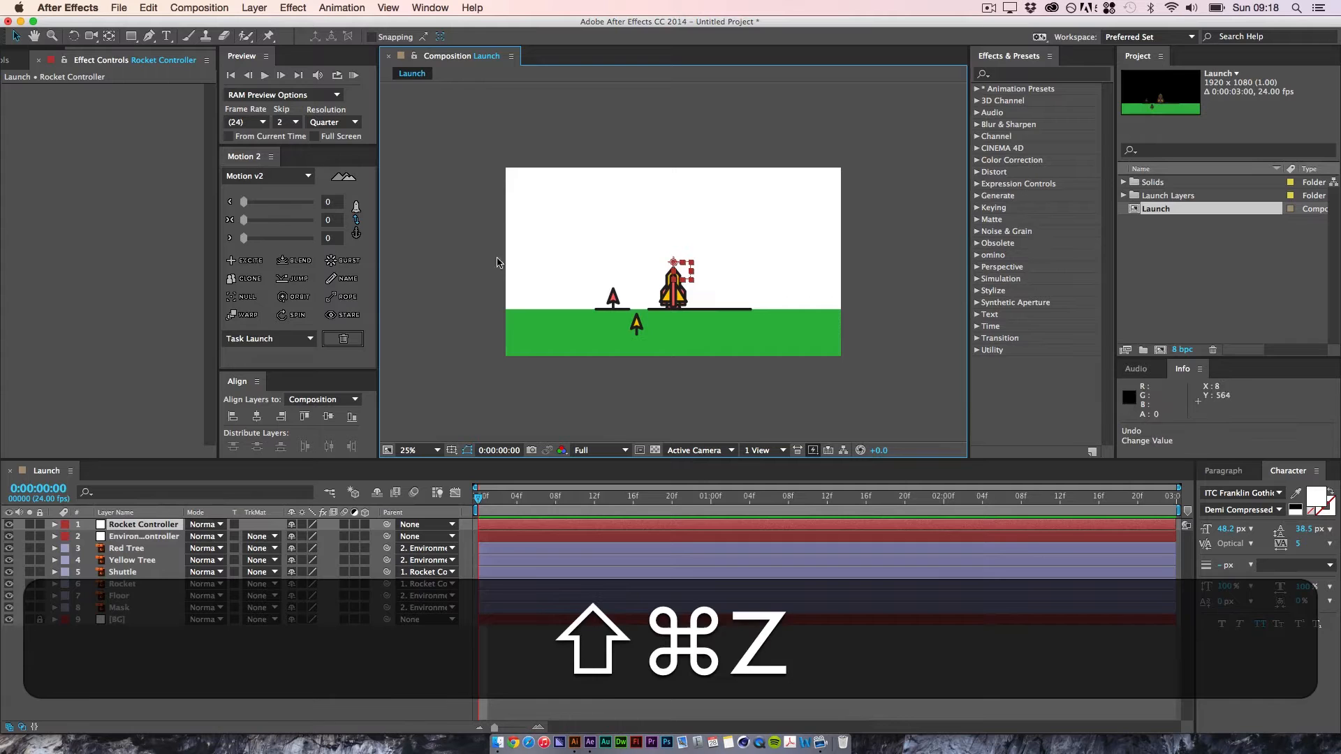
{"action": "left_click", "coordinate": [609, 709]}
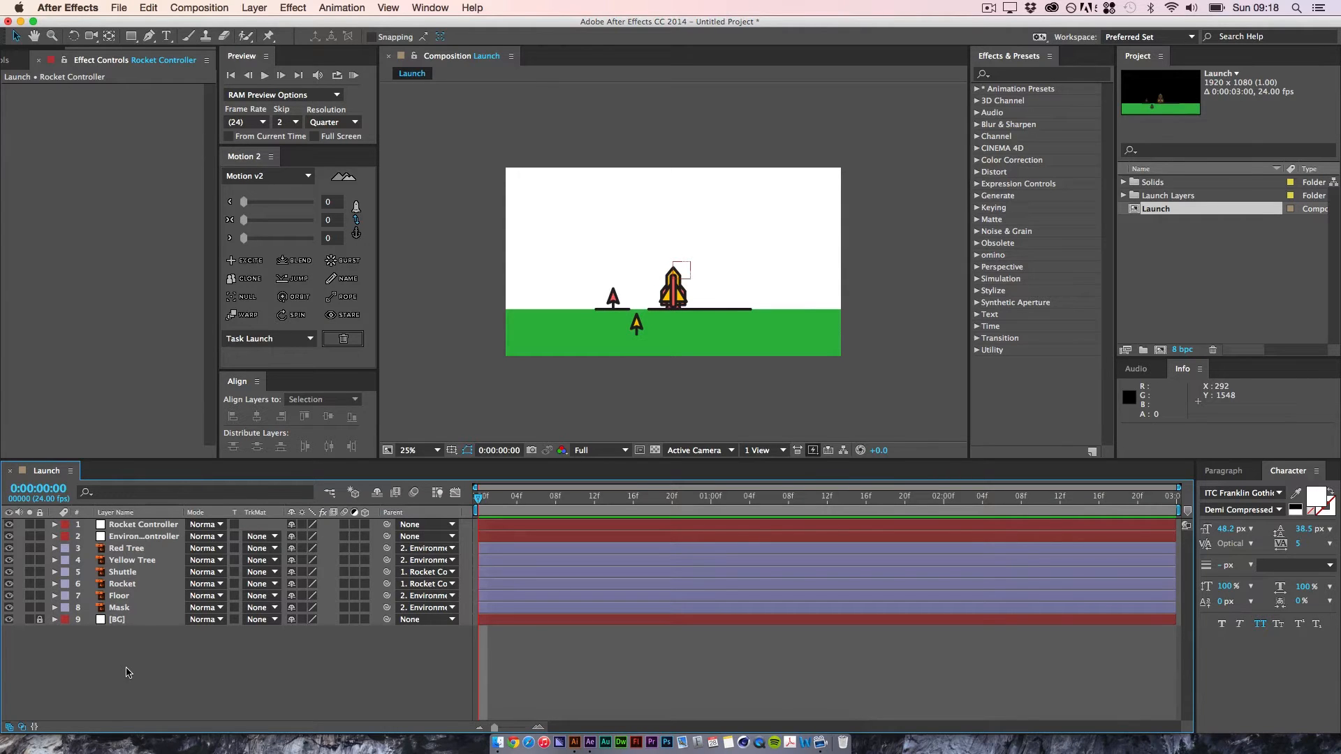
Step: Reveal the Rocket Controller's Position and separate its dimensions into X Position and Y Position
{"action": "left_click", "coordinate": [143, 527]}
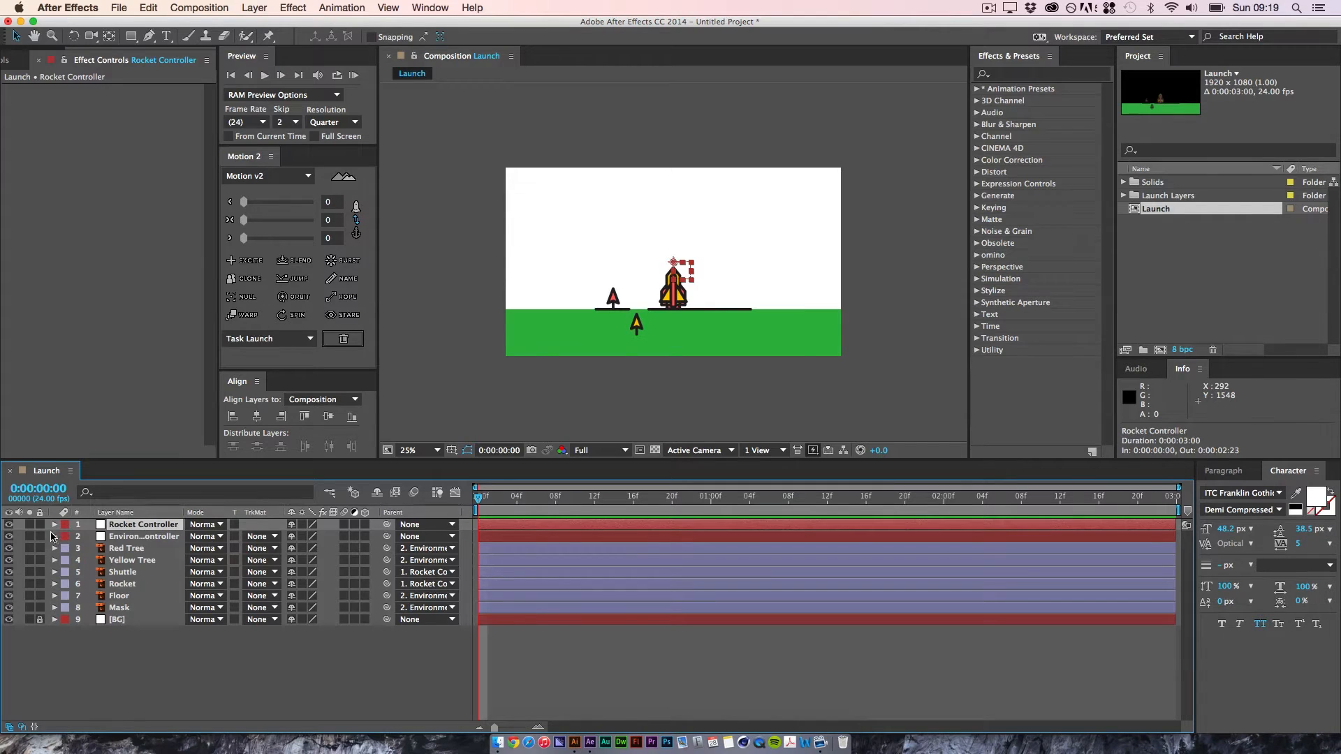
{"action": "key", "text": "p"}
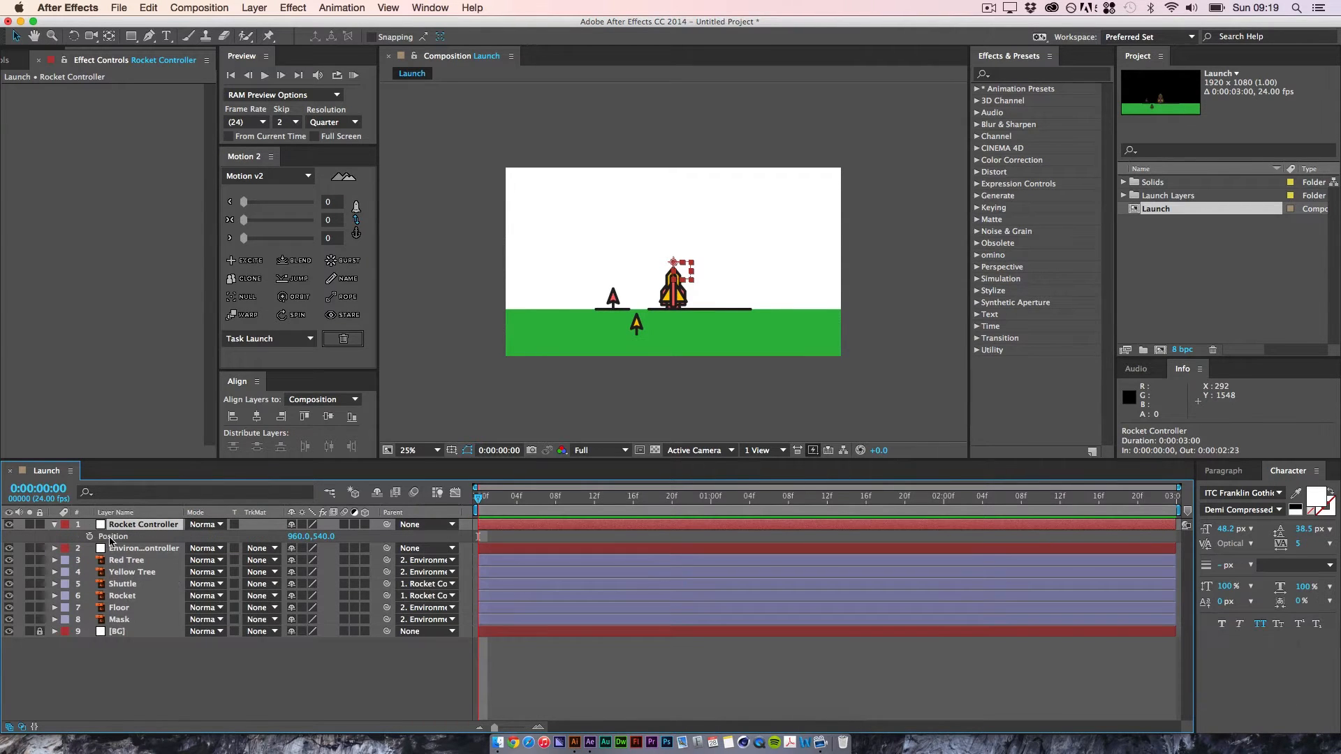
{"action": "right_click", "coordinate": [112, 538]}
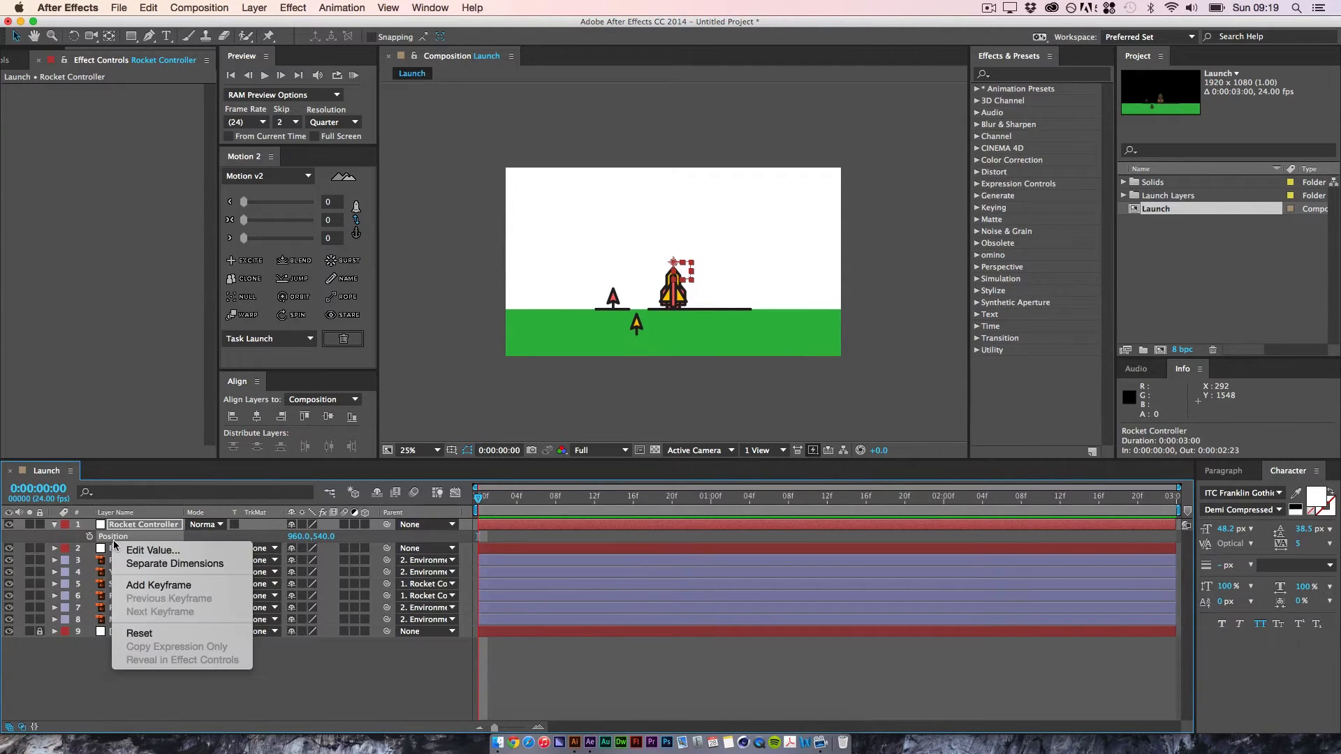
{"action": "left_click", "coordinate": [214, 569]}
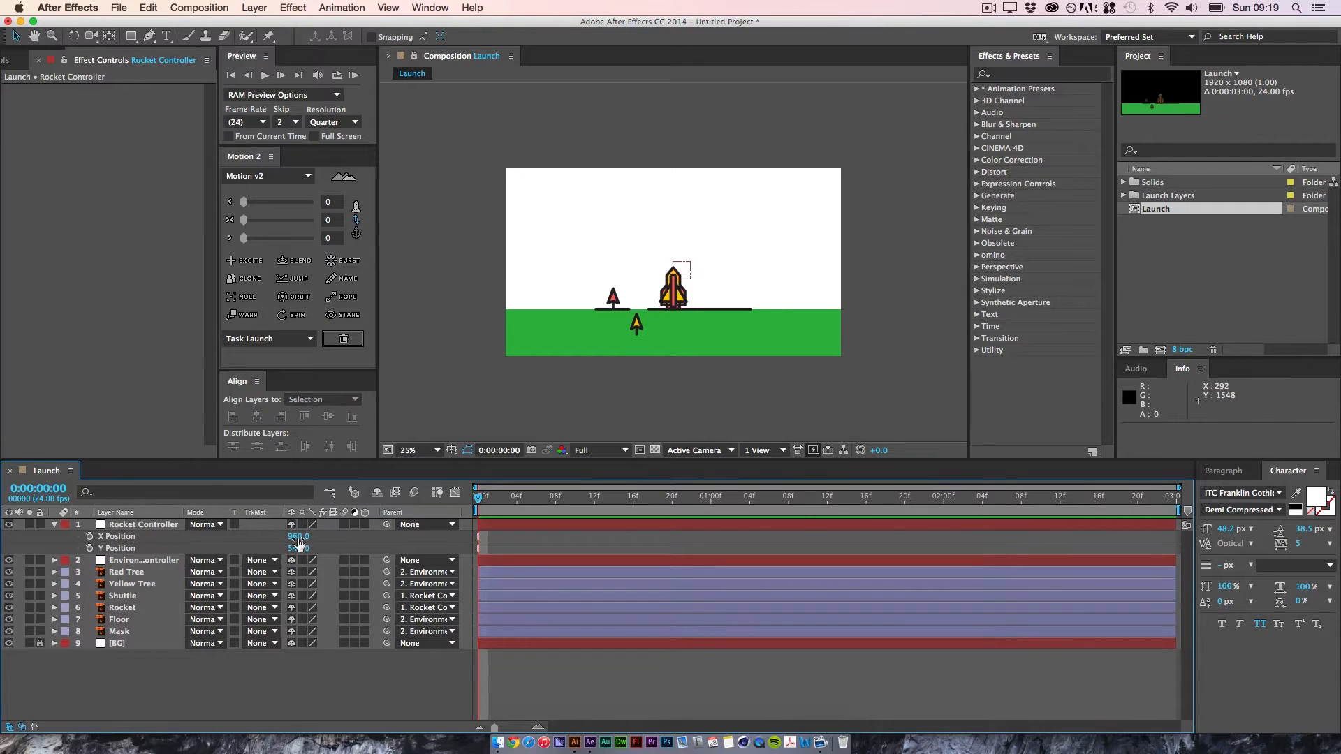
{"action": "mouse_move", "coordinate": [299, 536]}
{"action": "left_mouse_down"}
{"action": "mouse_move", "coordinate": [287, 546]}
{"action": "mouse_move", "coordinate": [300, 537]}
{"action": "left_mouse_up"}
{"action": "key", "text": "super+z"}
Step: Add the expression wiggle(20,10) to the Rocket Controller's X Position and preview the rocket's motion
{"action": "key", "text": "alt"}
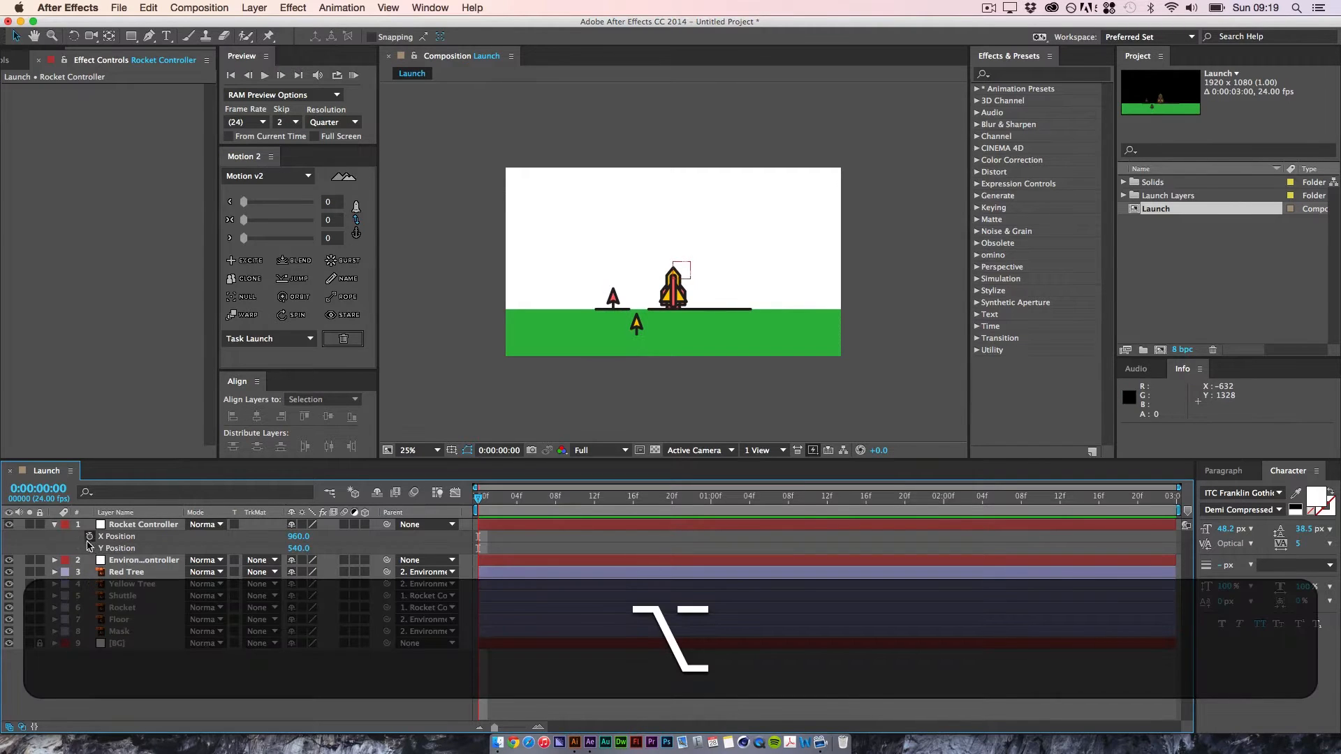
{"action": "left_click", "coordinate": [88, 538], "text": "alt"}
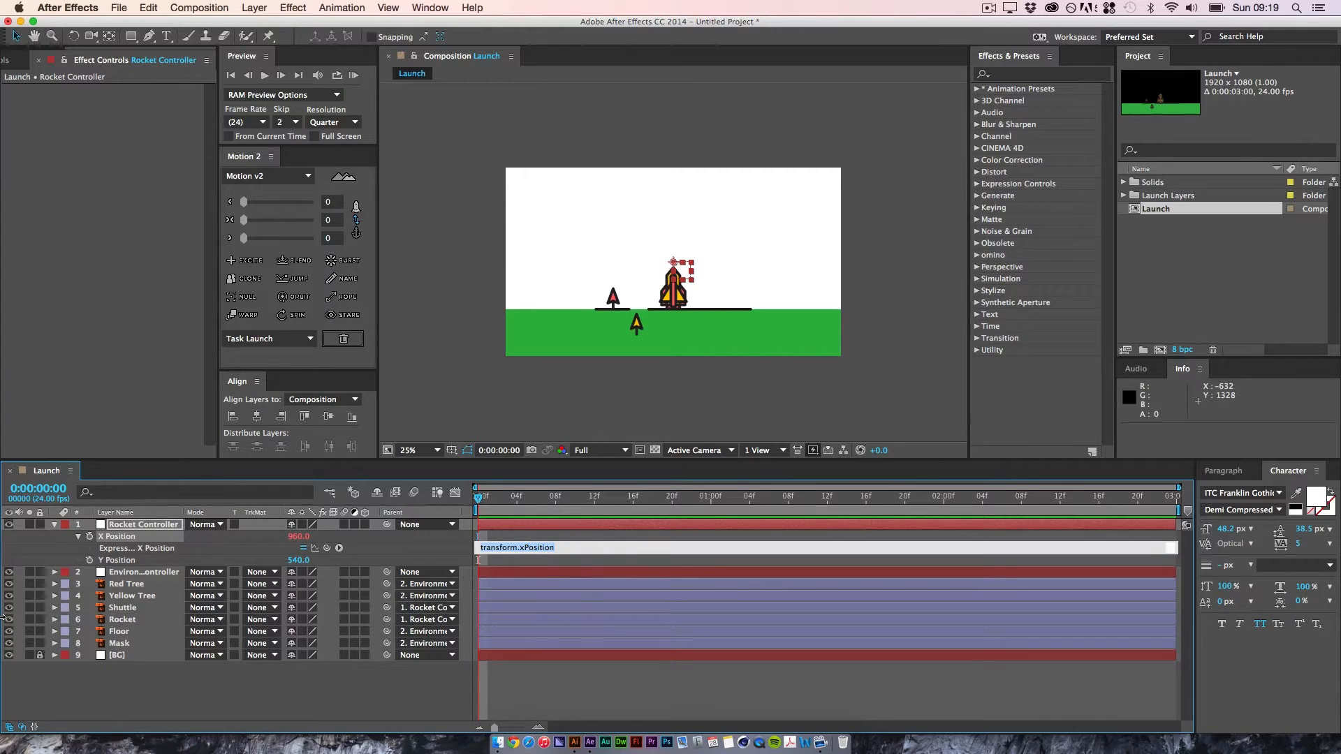
{"action": "type", "text": "wiggl"}
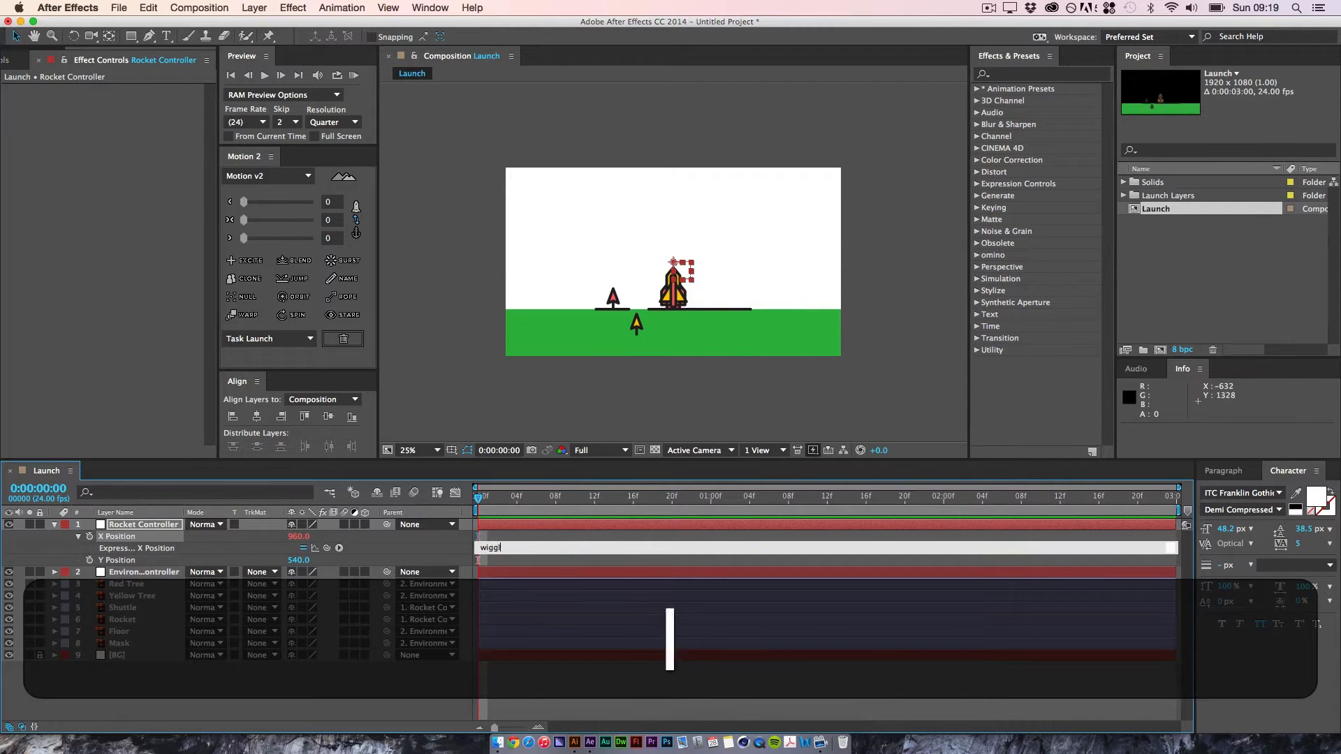
{"action": "type", "text": "e("}
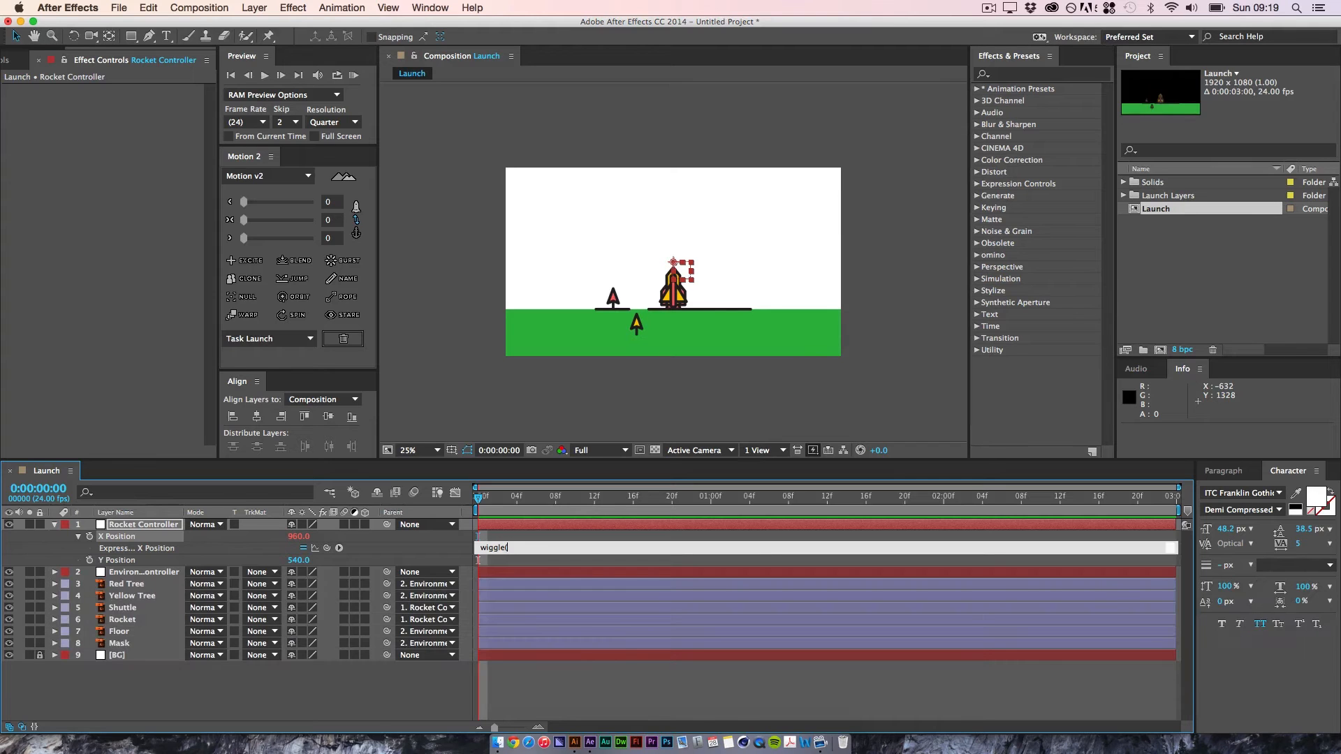
{"action": "type", "text": "20,"}
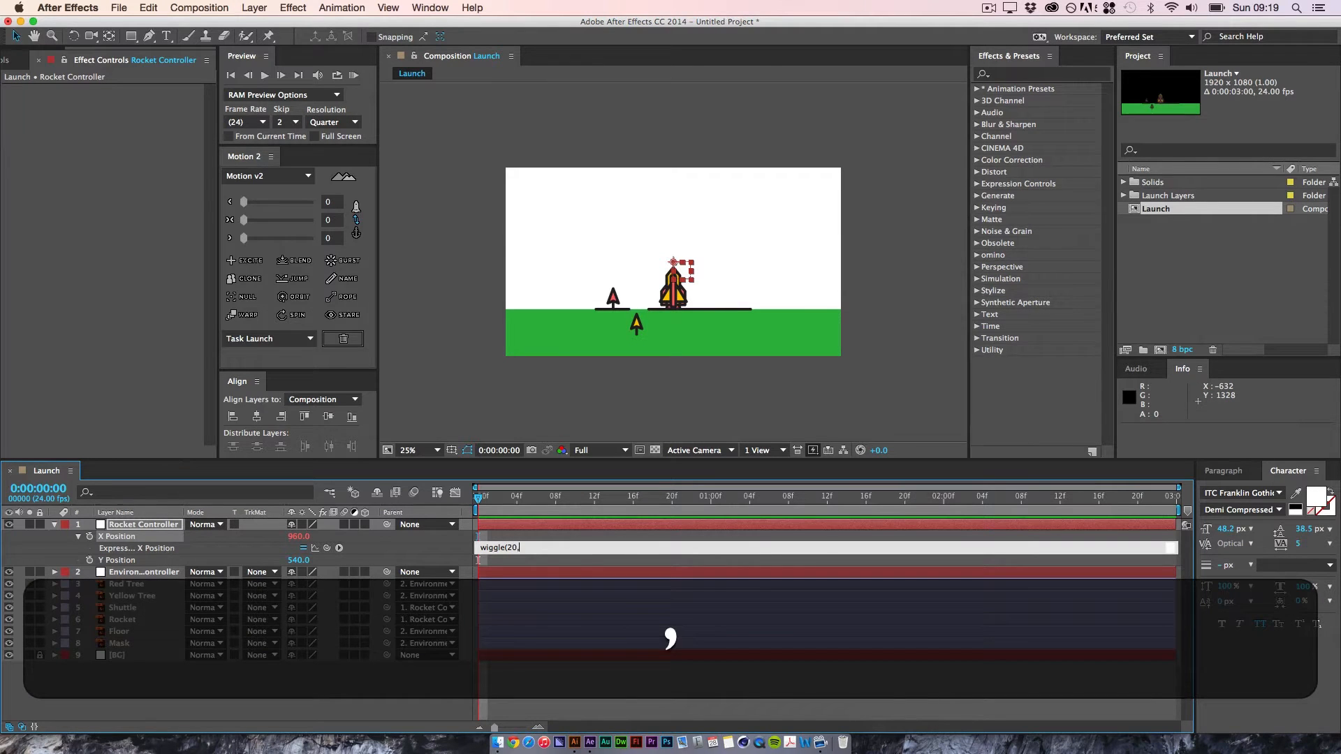
{"action": "type", "text": "10)"}
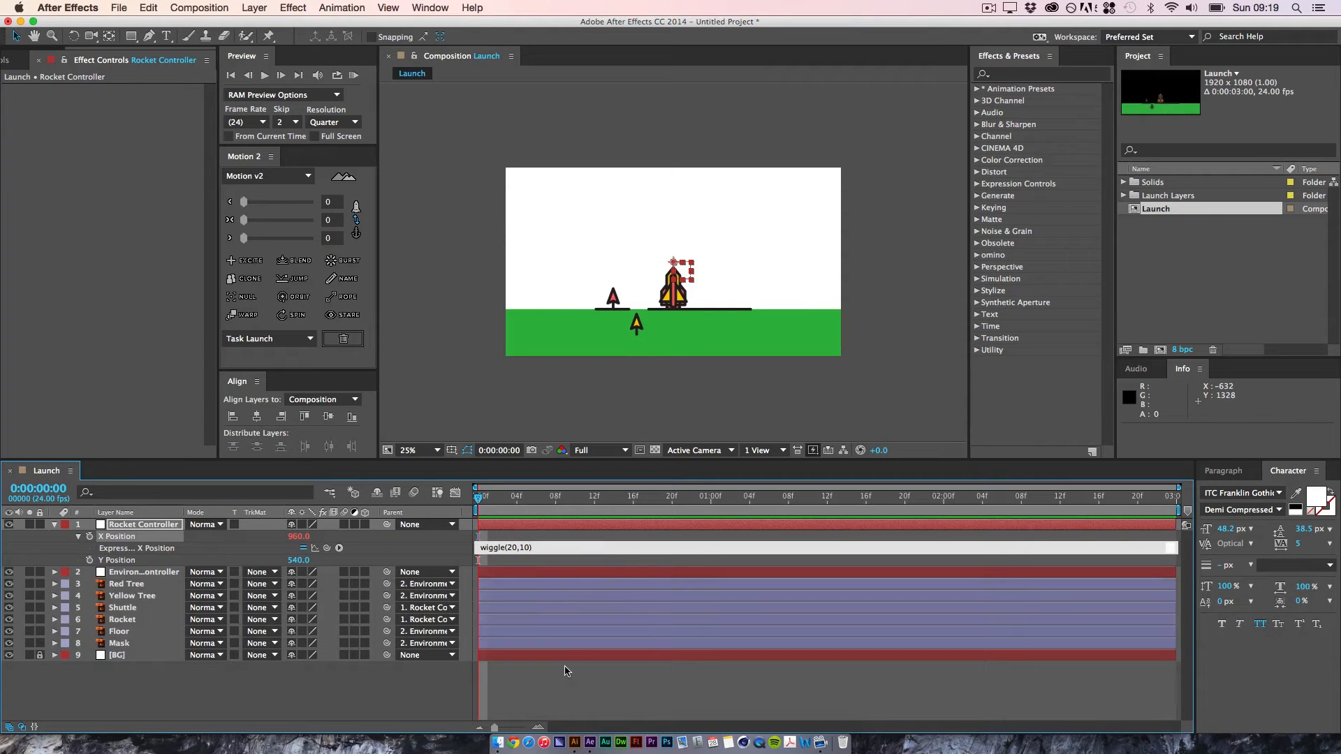
{"action": "left_click", "coordinate": [566, 671]}
{"action": "key", "text": "space"}
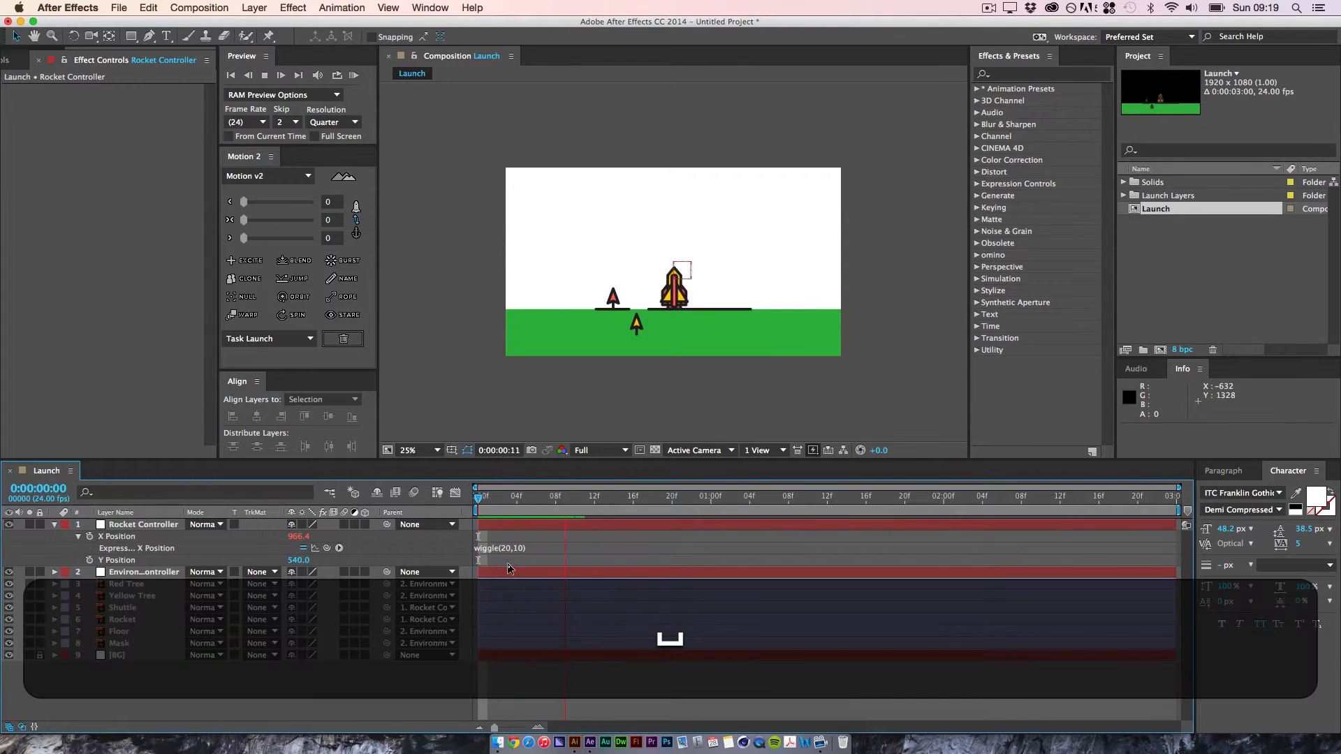
{"action": "key", "text": "space"}
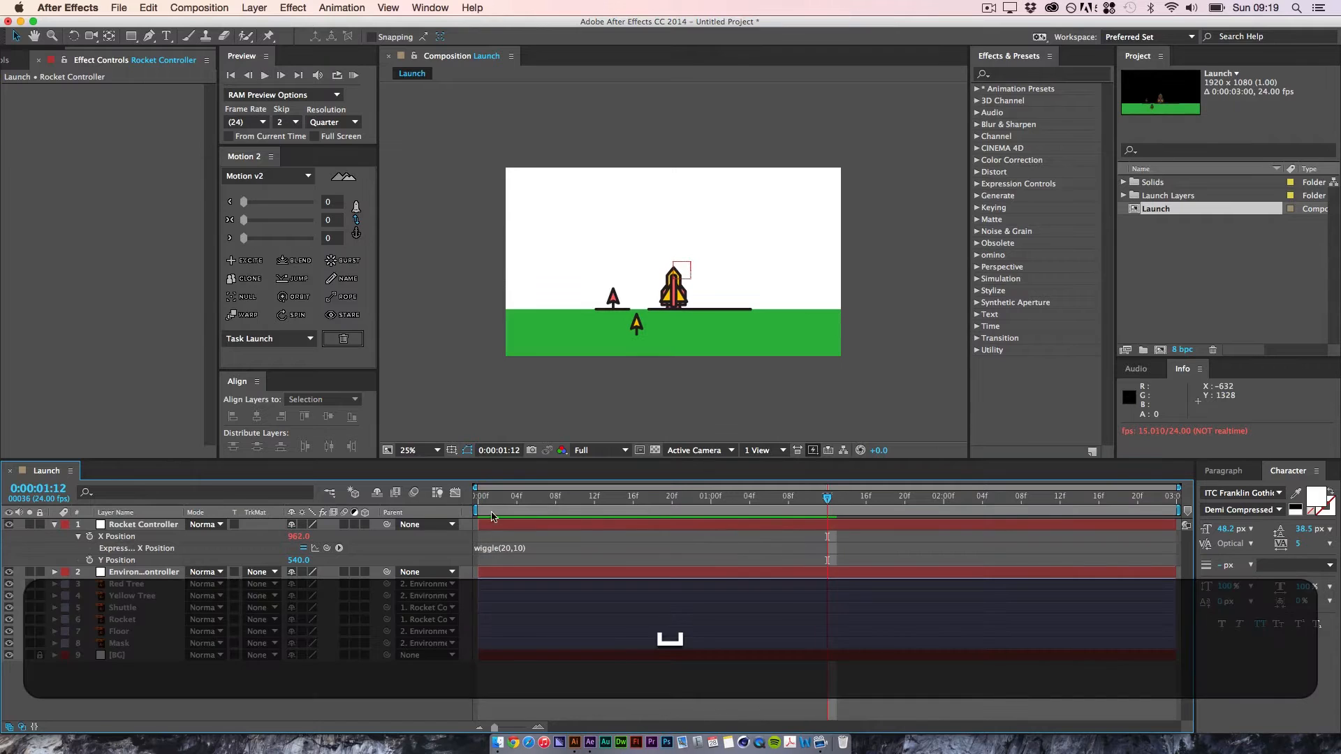
Step: Change the X Position expression to wiggle(1,10) and preview the animation from the first frame
{"action": "left_click", "coordinate": [508, 549]}
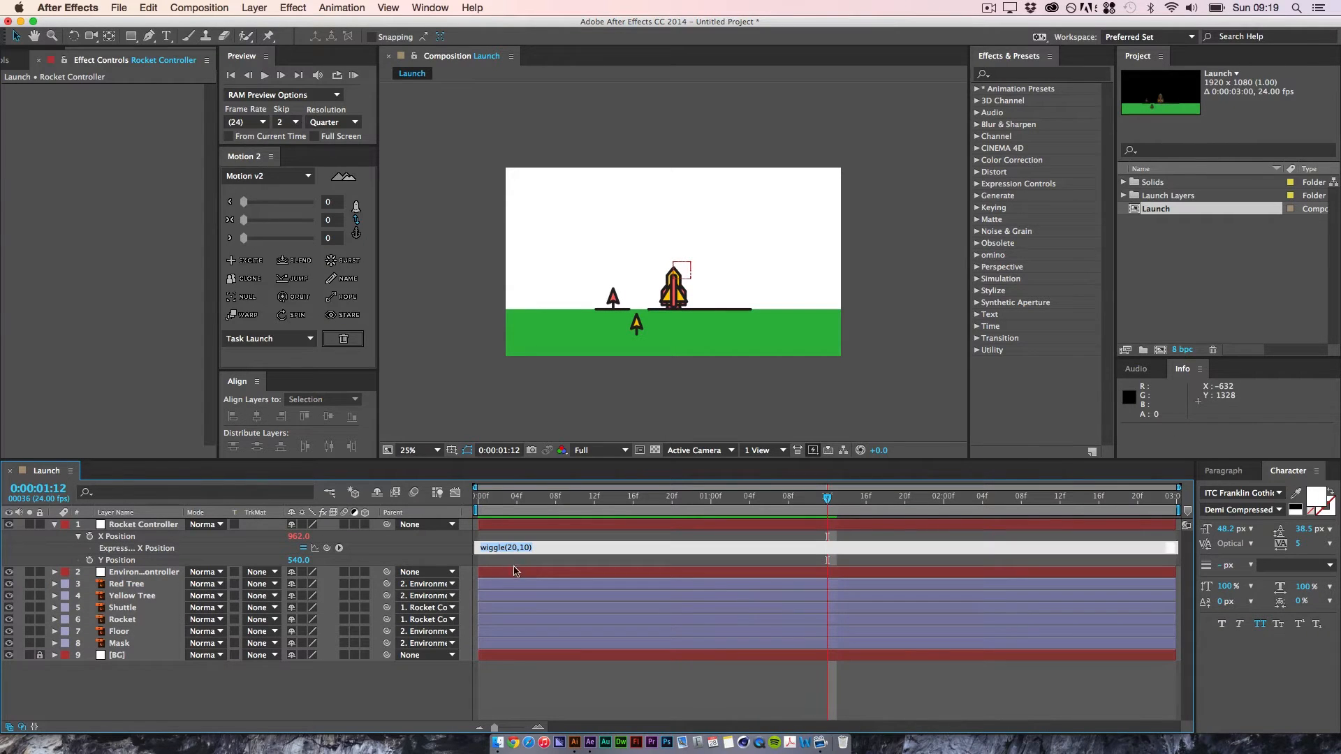
{"action": "left_click", "coordinate": [512, 548]}
{"action": "key", "text": "Right"}
{"action": "key", "text": "BackSpace"}
{"action": "key", "text": "BackSpace"}
{"action": "type", "text": "1"}
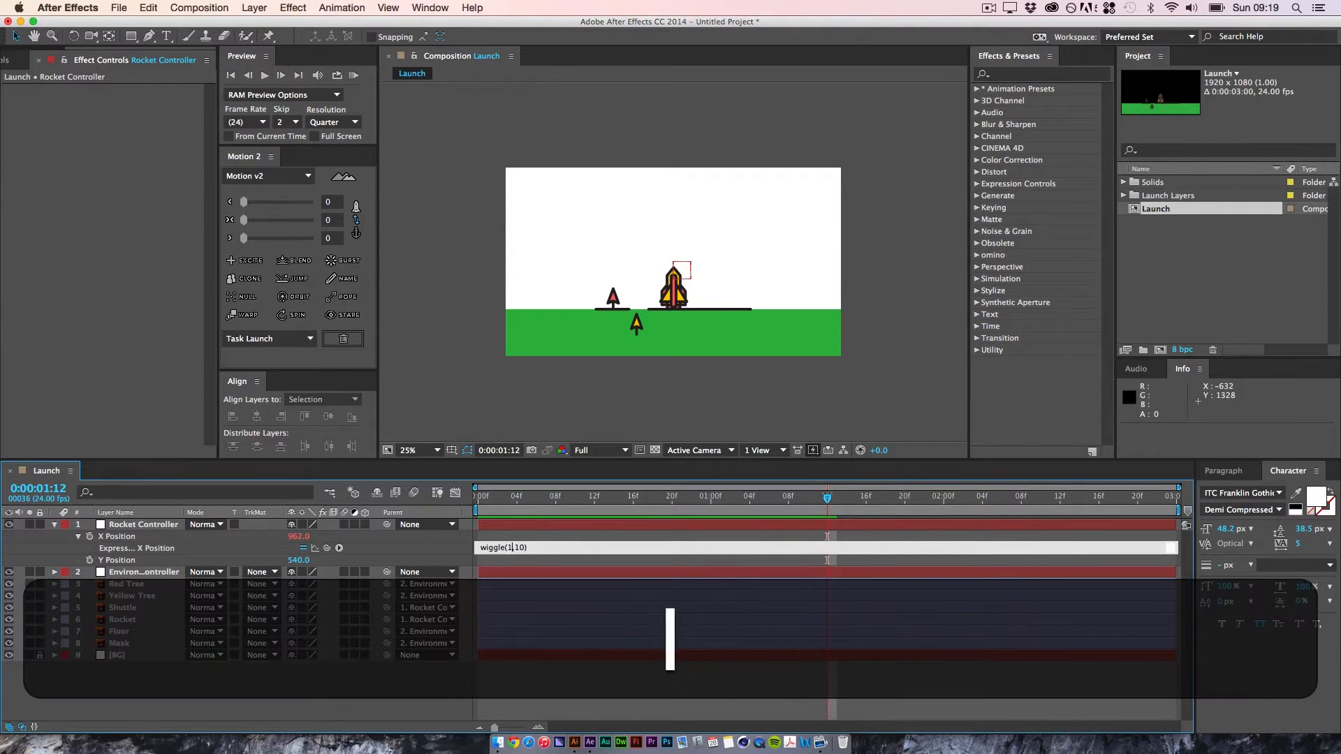
{"action": "left_click", "coordinate": [579, 679]}
{"action": "left_click_drag", "start_coordinate": [517, 494], "coordinate": [478, 496]}
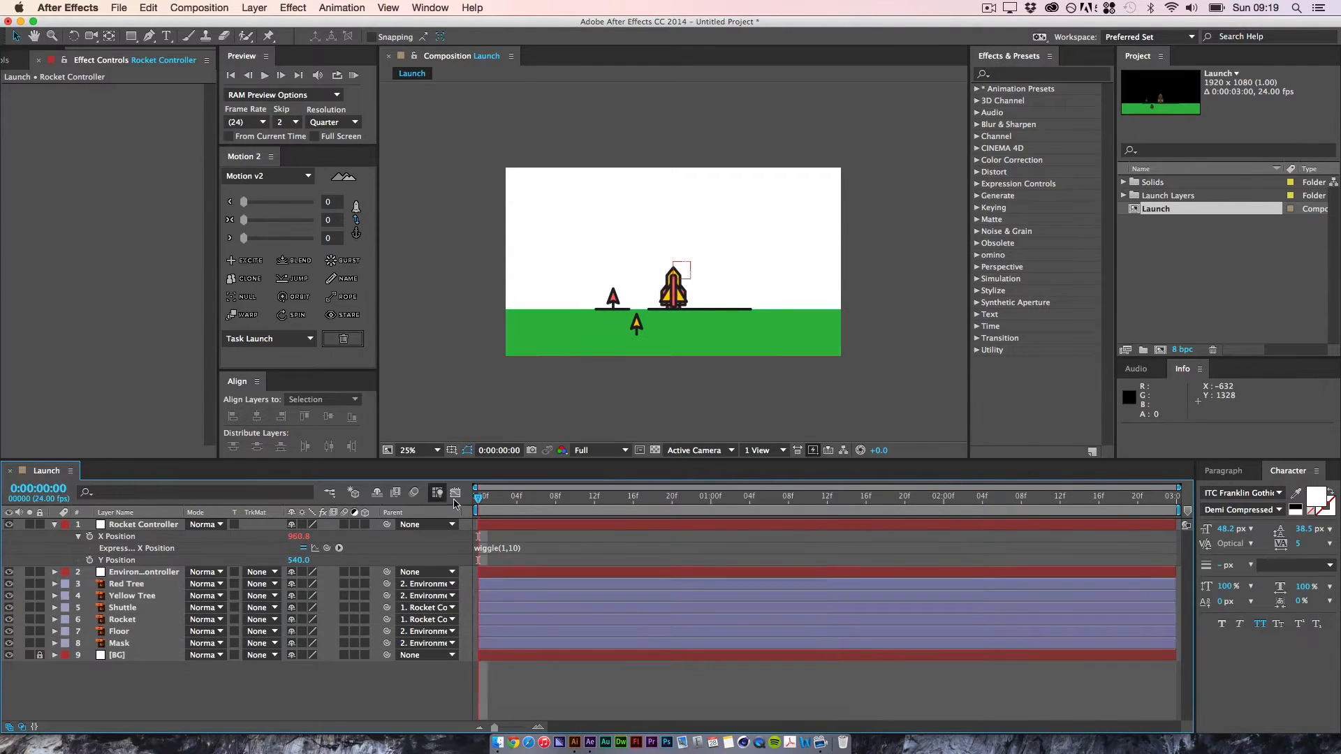
{"action": "key", "text": "space"}
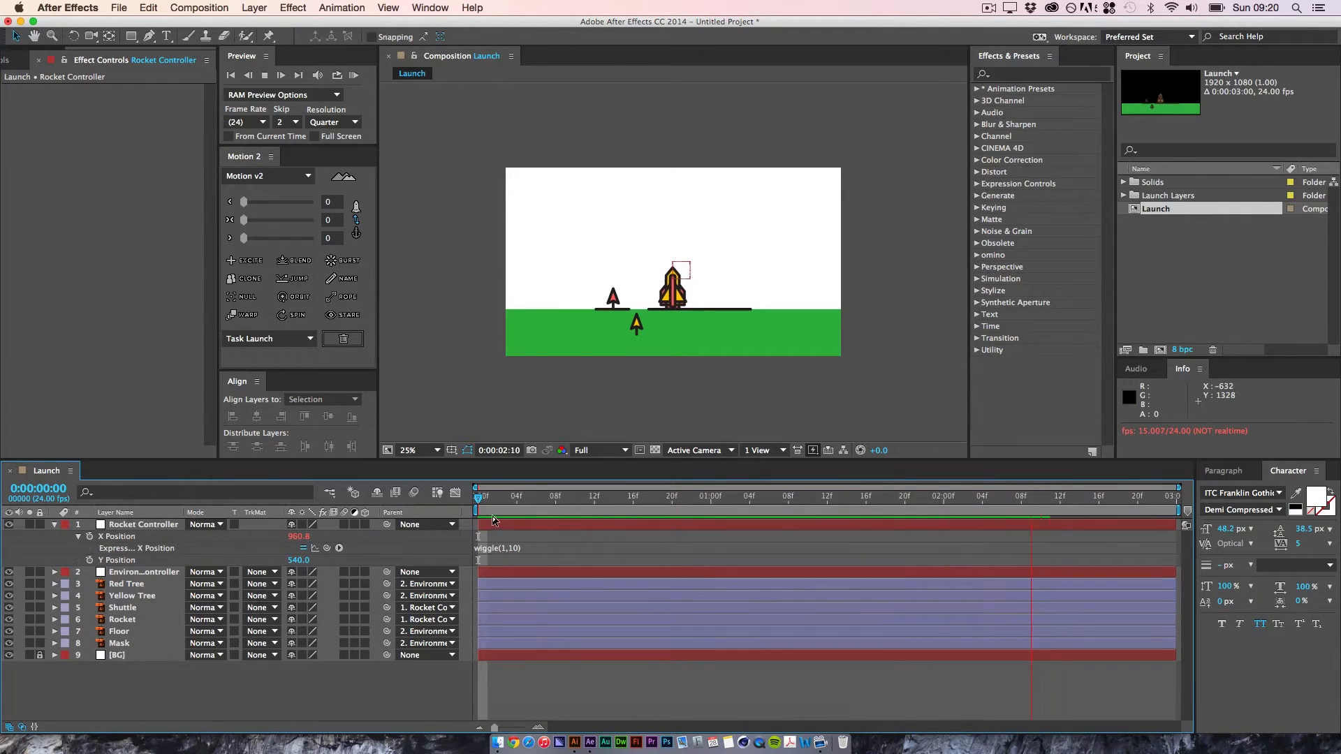
{"action": "key", "text": "space"}
{"action": "left_click_drag", "start_coordinate": [517, 496], "coordinate": [478, 496]}
Step: Try wiggle(10,1) as the X Position expression and preview the rocket's movement
{"action": "left_click", "coordinate": [524, 548]}
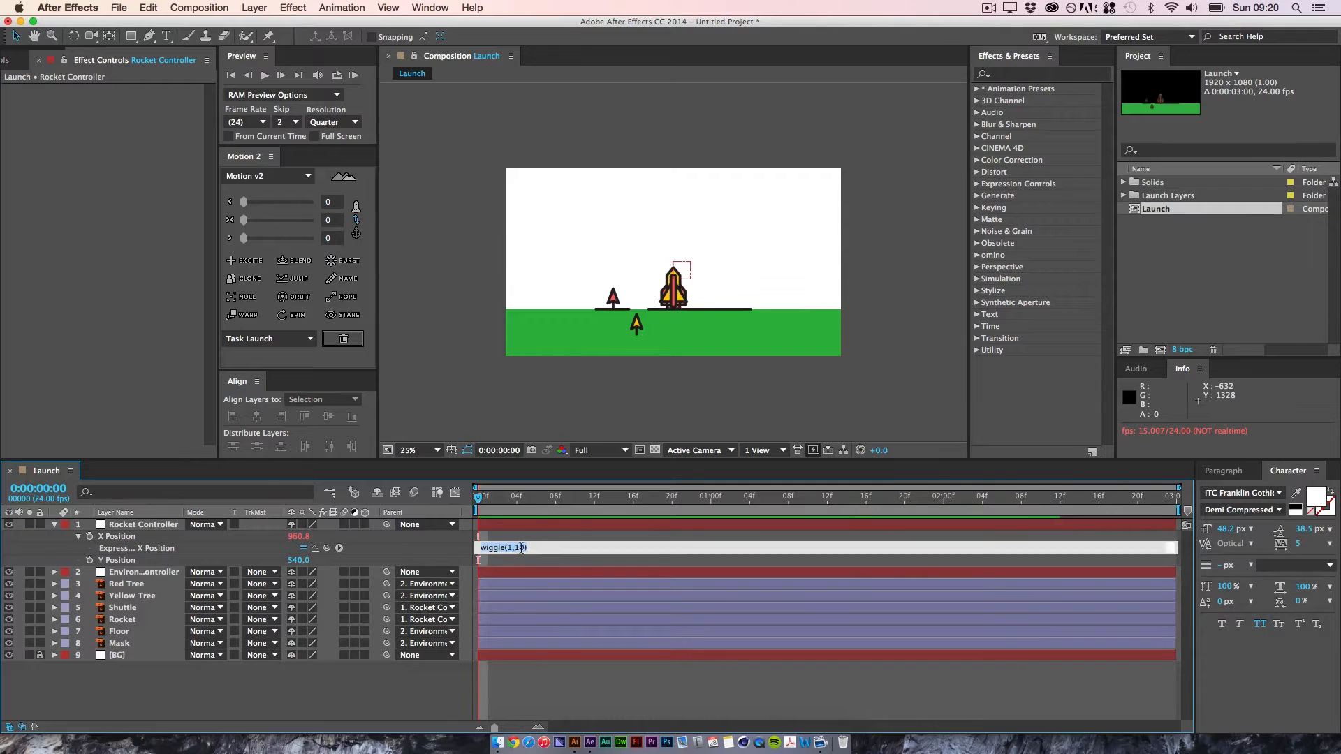
{"action": "key", "text": "Right"}
{"action": "key", "text": "BackSpace"}
{"action": "type", "text": "10"}
{"action": "left_click", "coordinate": [550, 667]}
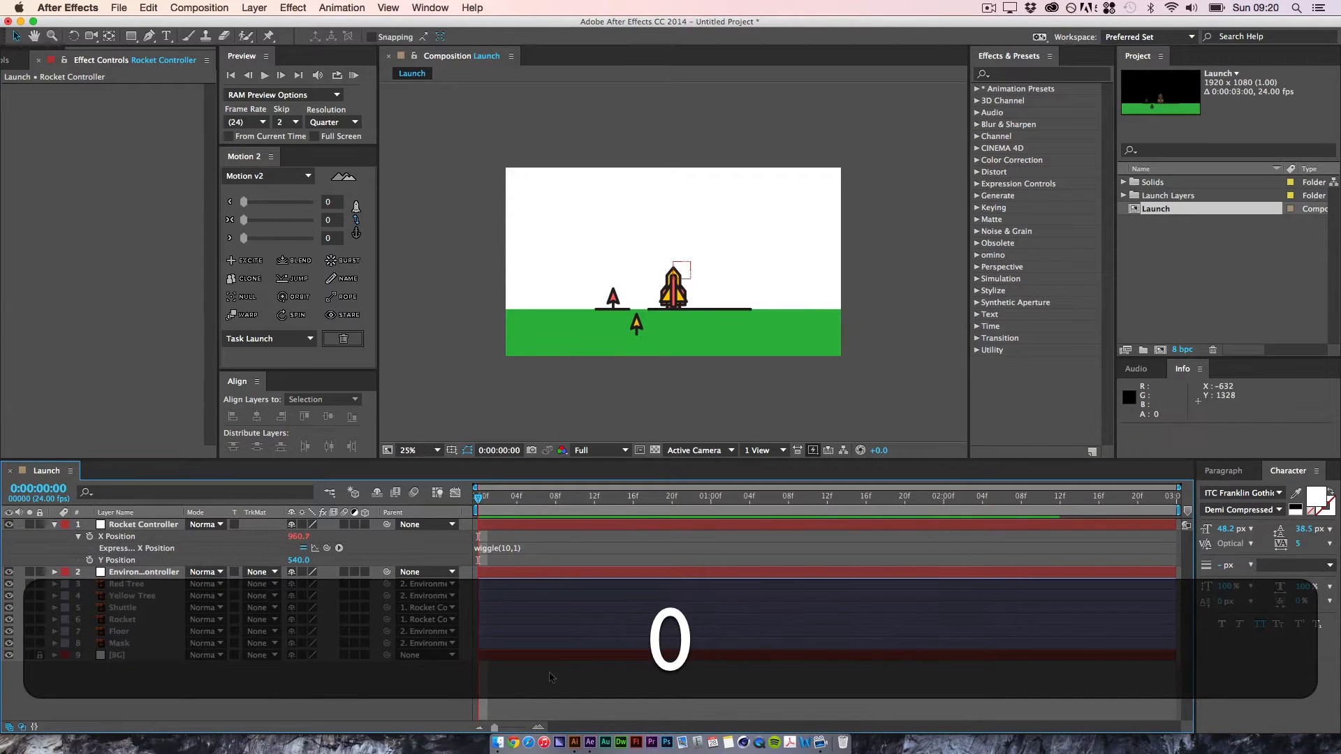
{"action": "key", "text": "space"}
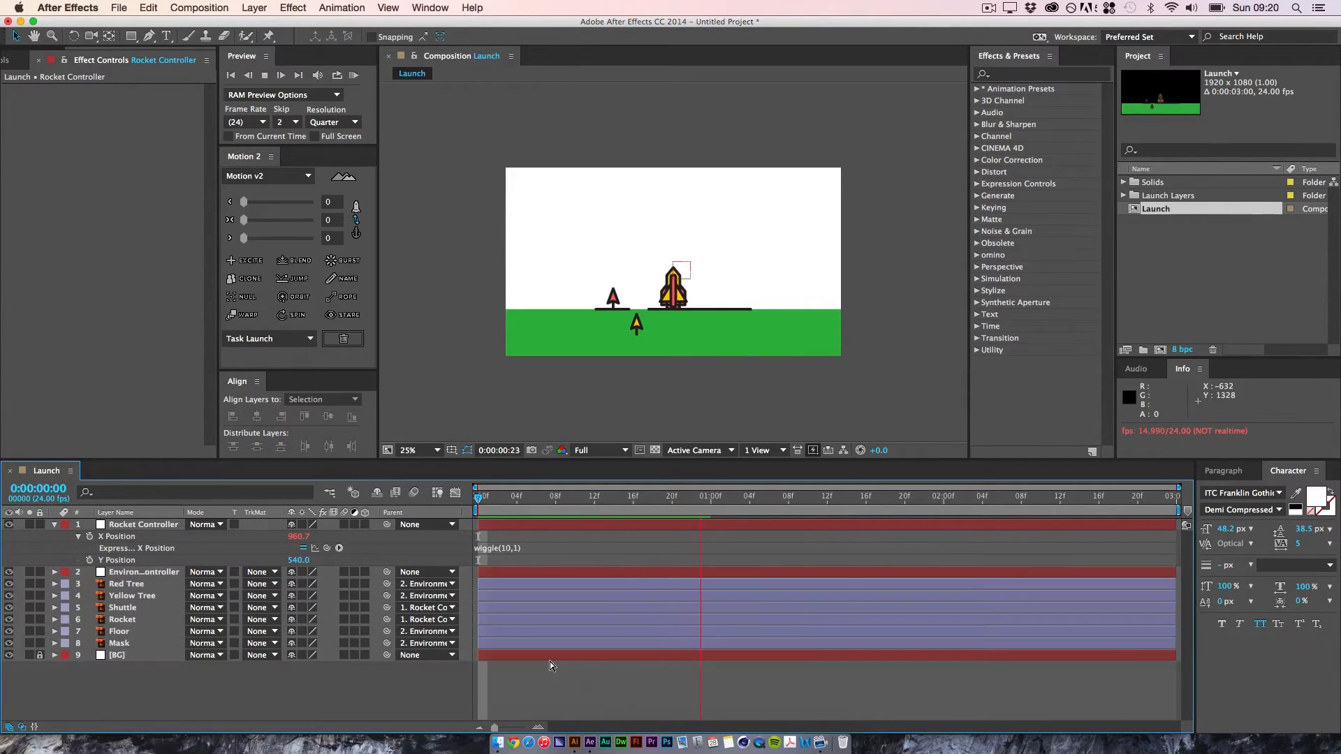
{"action": "key", "text": "space"}
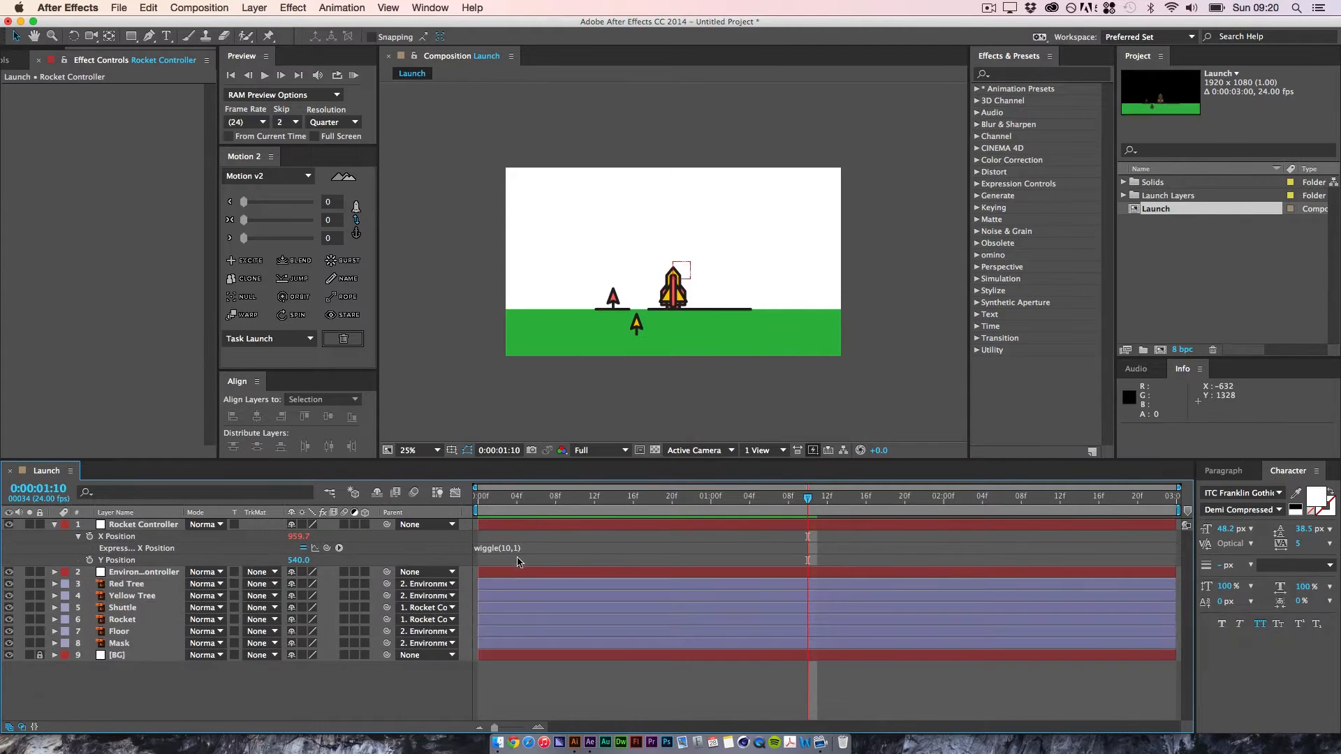
Step: Raise the amplitude in the X Position expression so it reads wiggle(10,30), and preview the rocket
{"action": "left_click", "coordinate": [521, 550]}
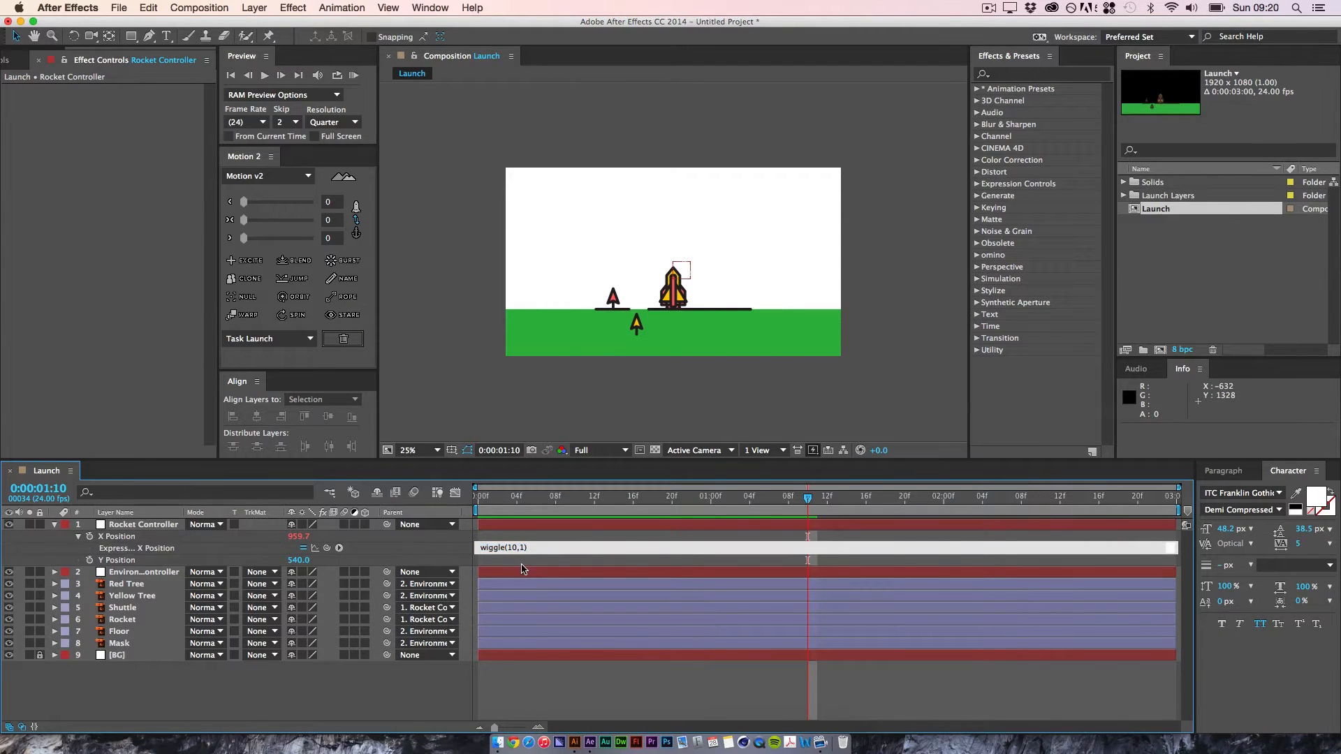
{"action": "type", "text": "0"}
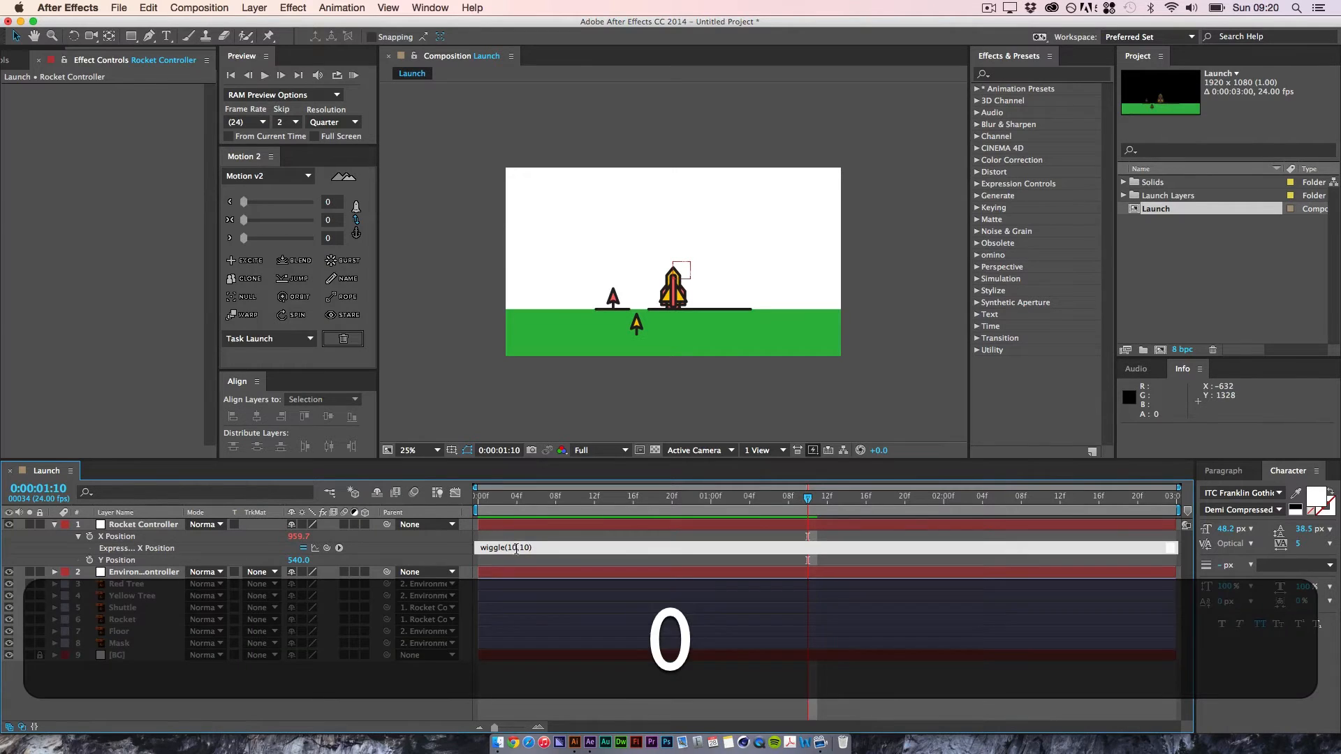
{"action": "key", "text": "BackSpace"}
{"action": "key", "text": "BackSpace"}
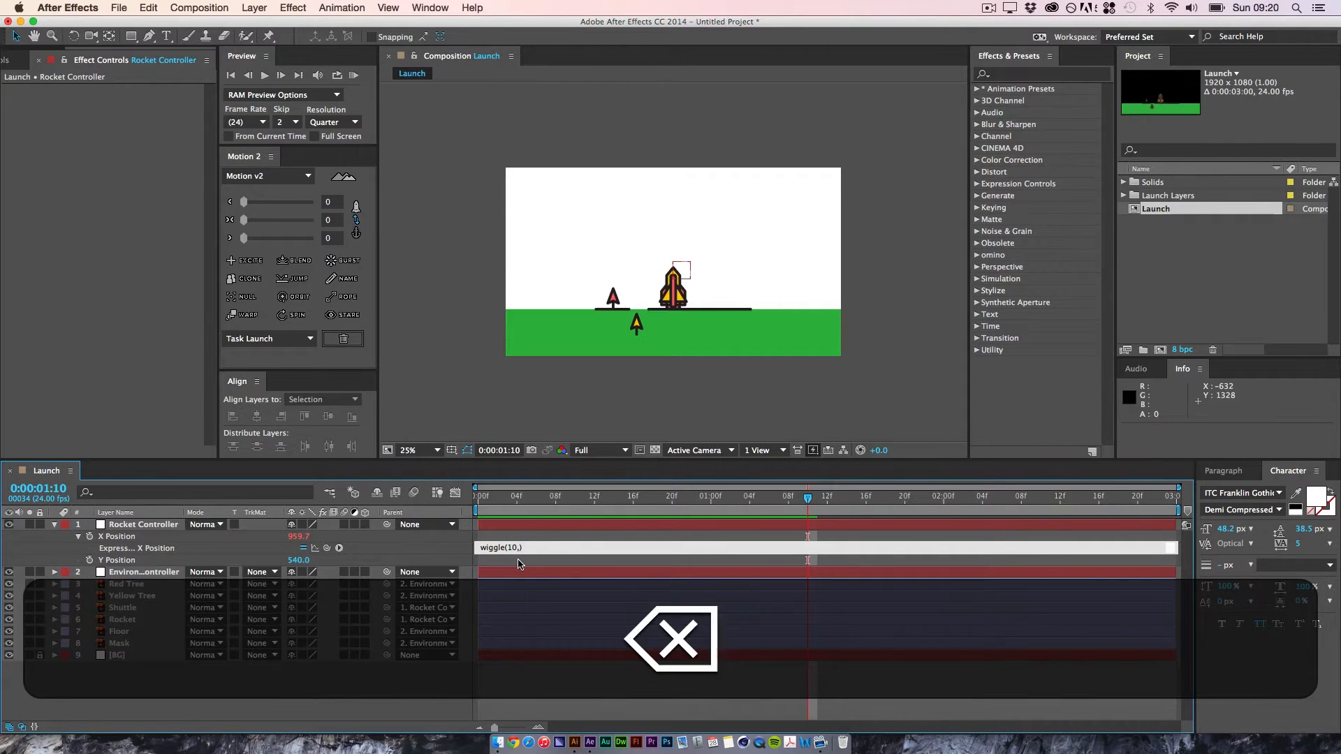
{"action": "type", "text": "30"}
{"action": "left_click", "coordinate": [529, 692]}
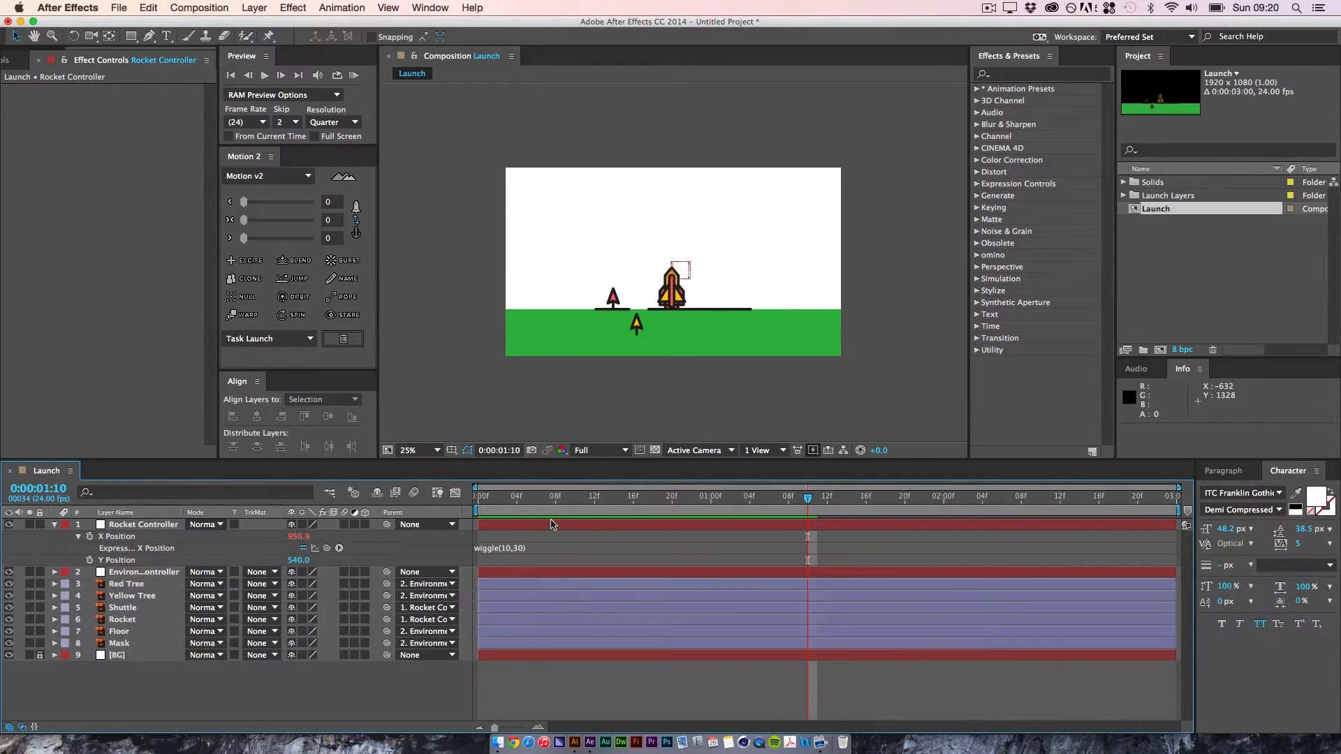
{"action": "key", "text": "space"}
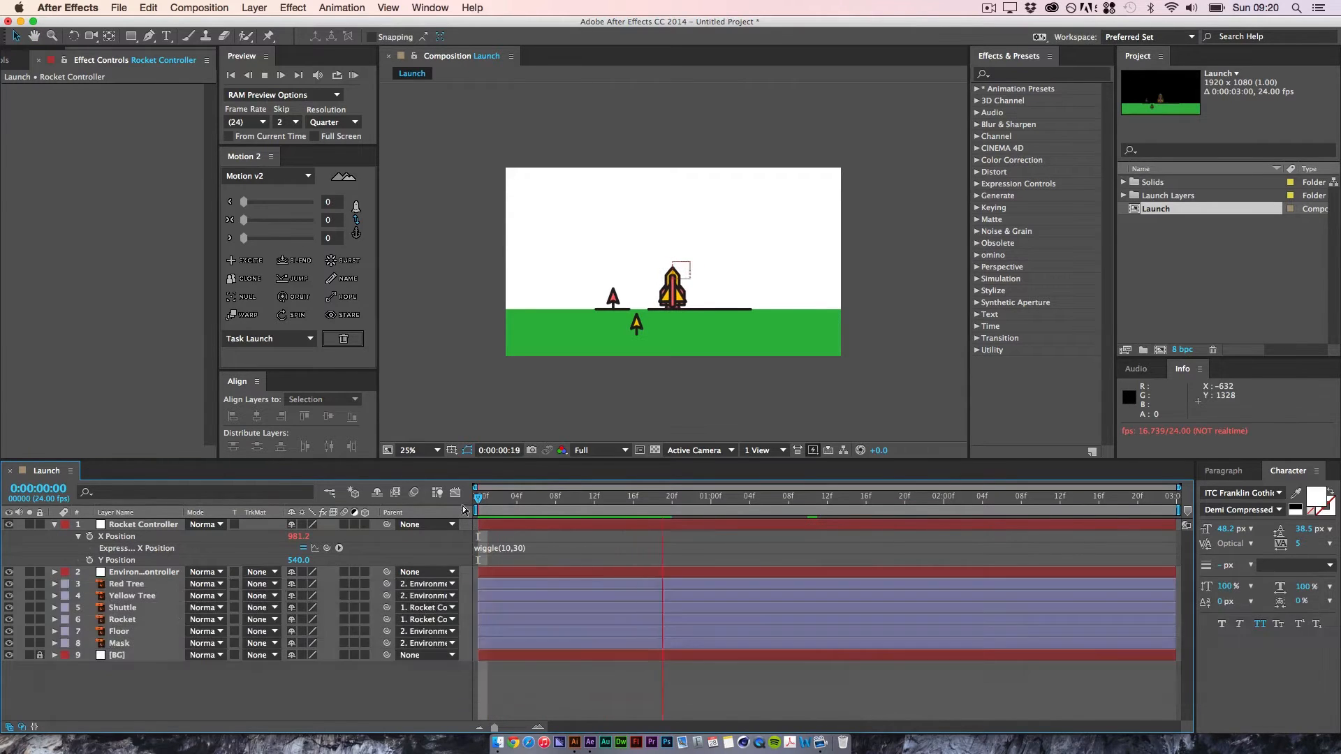
{"action": "key", "text": "space"}
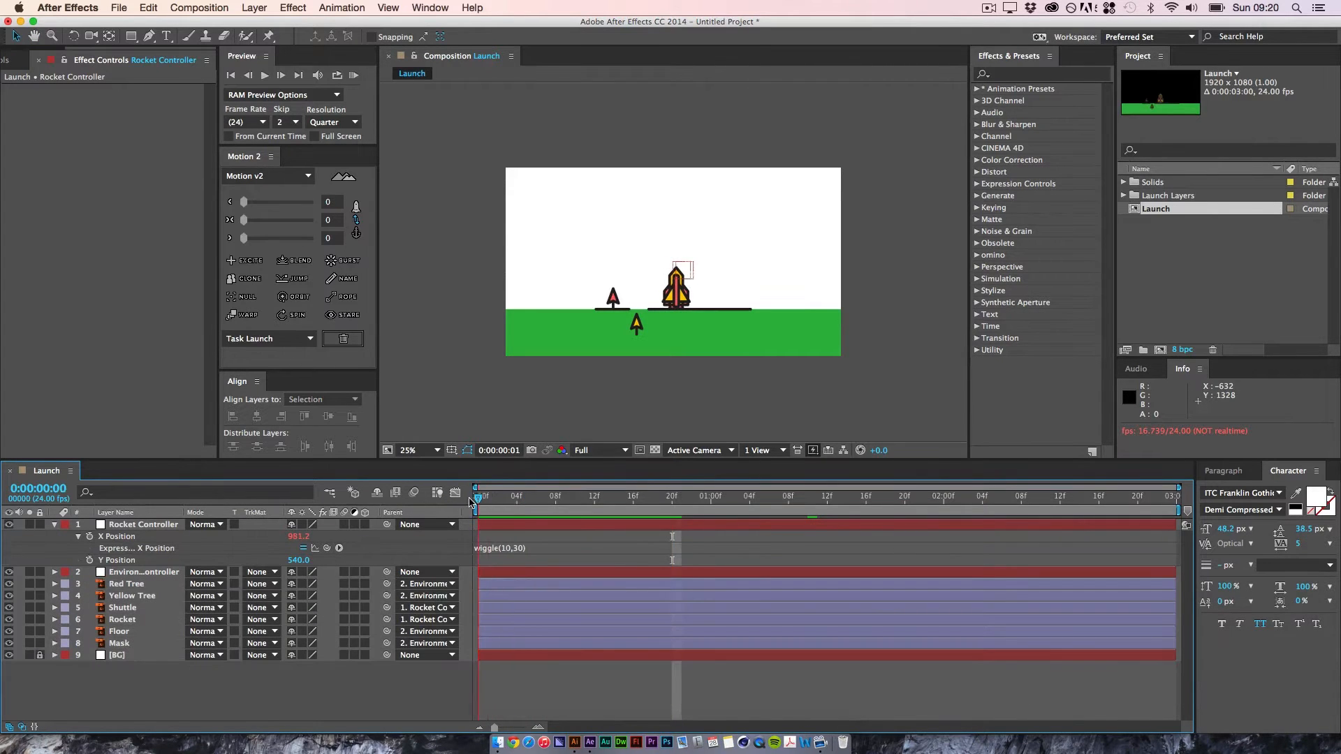
Step: Reduce the wiggle frequency to 2 so the X Position expression reads wiggle(2,30), and preview the sway from the first frame
{"action": "left_click", "coordinate": [515, 547]}
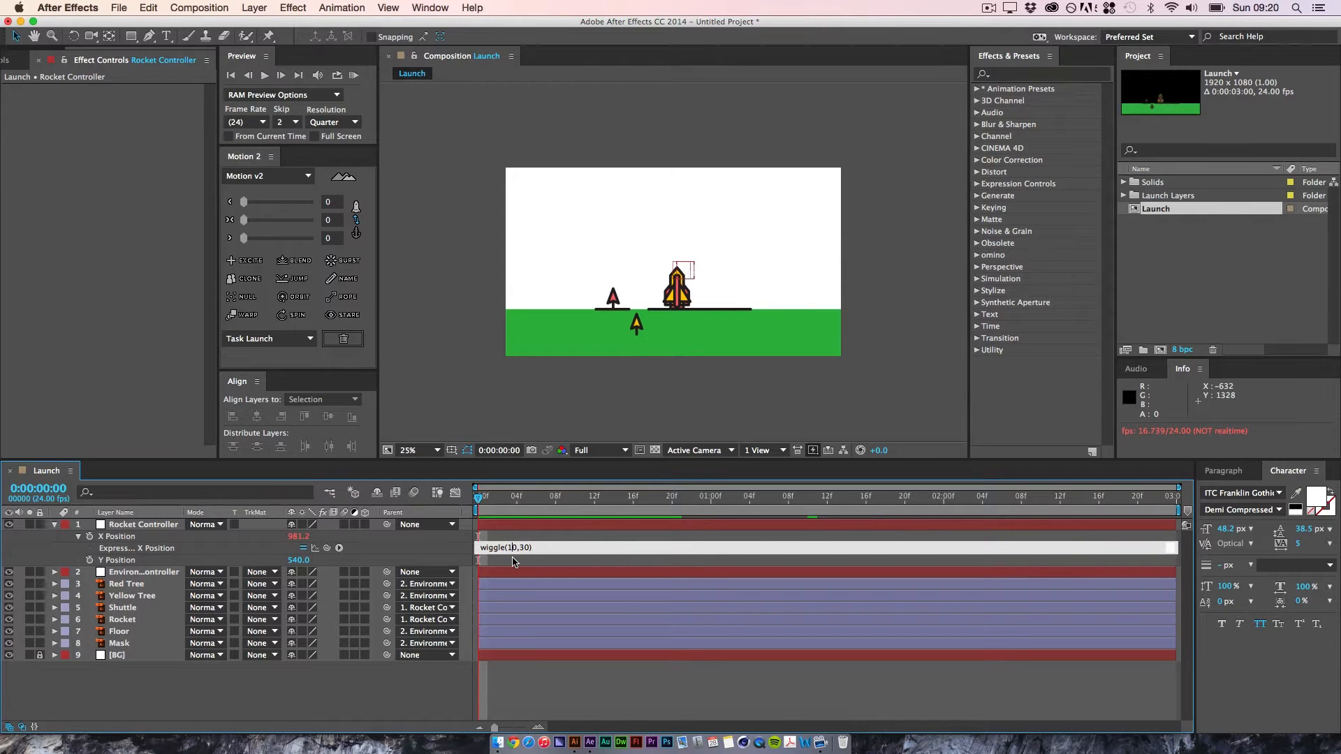
{"action": "key", "text": "BackSpace"}
{"action": "type", "text": "2"}
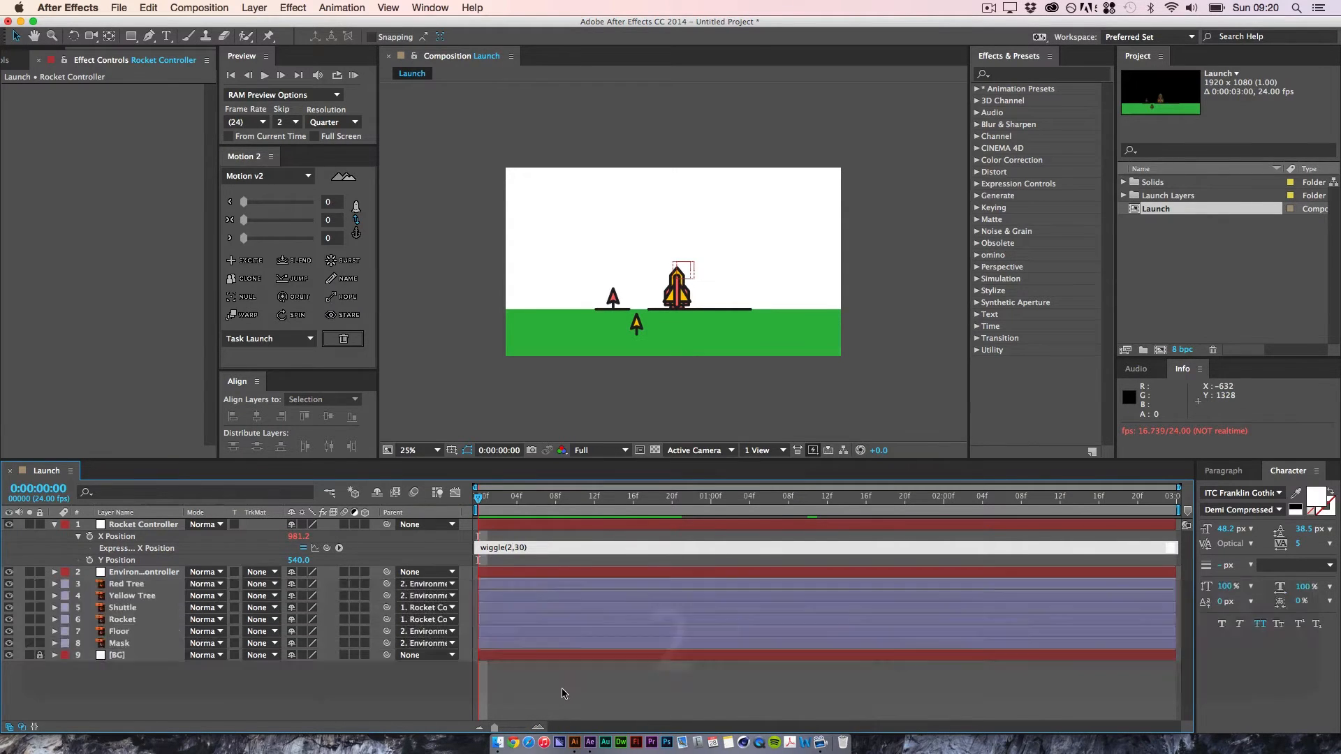
{"action": "left_click", "coordinate": [574, 700]}
{"action": "key", "text": "space"}
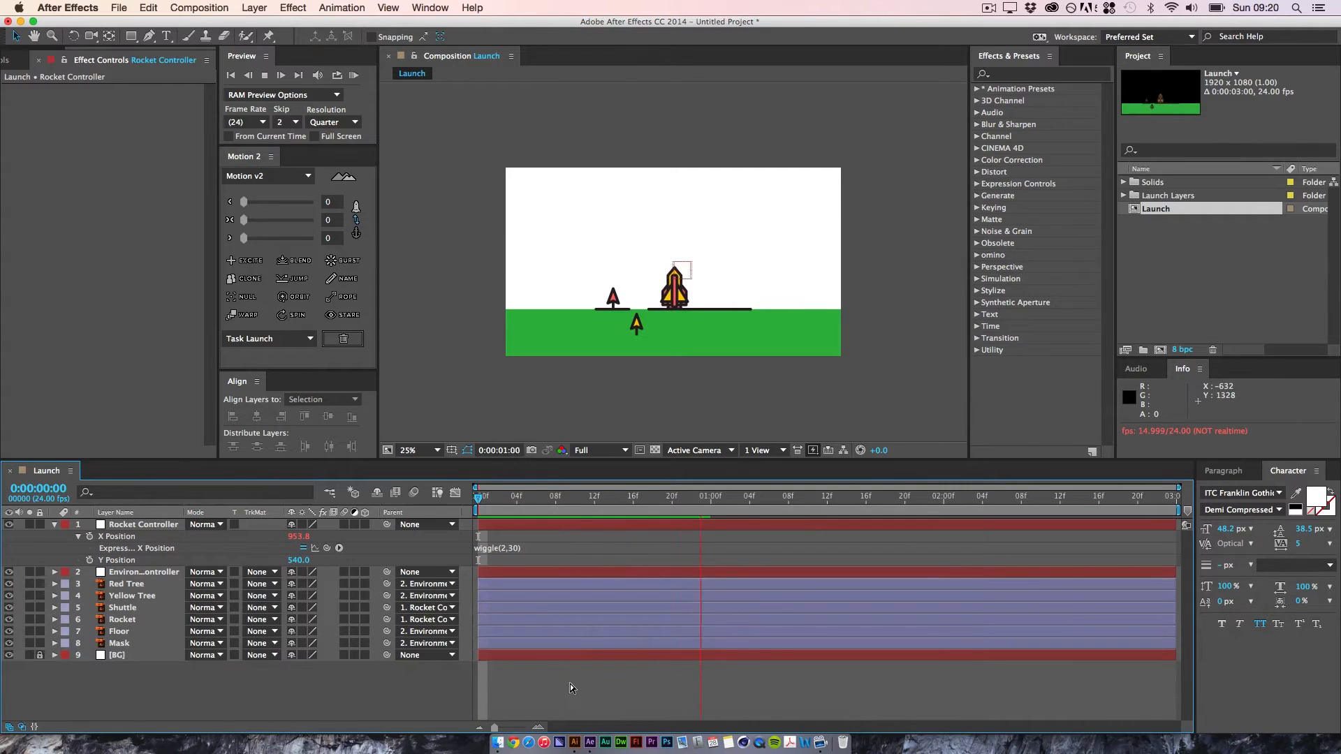
{"action": "key", "text": "space"}
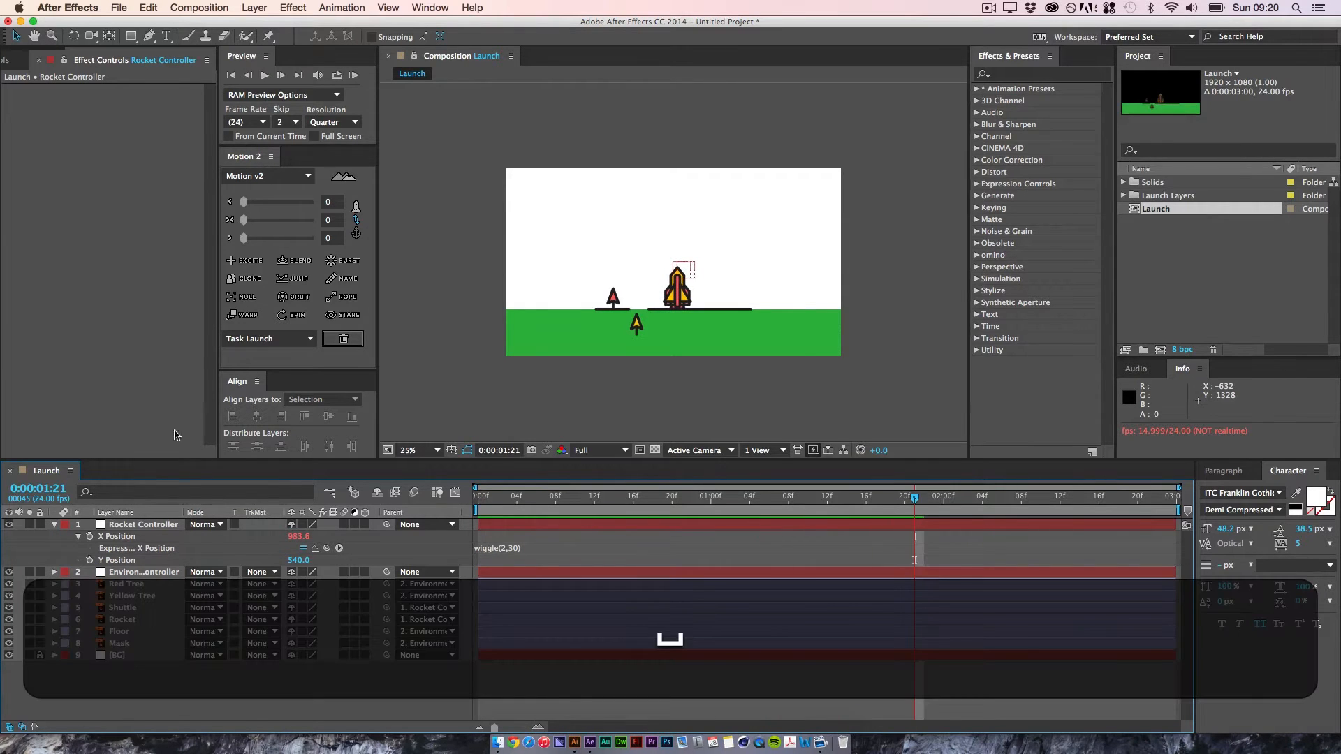
{"action": "left_click_drag", "start_coordinate": [528, 504], "coordinate": [371, 439]}
{"action": "key", "text": "space"}
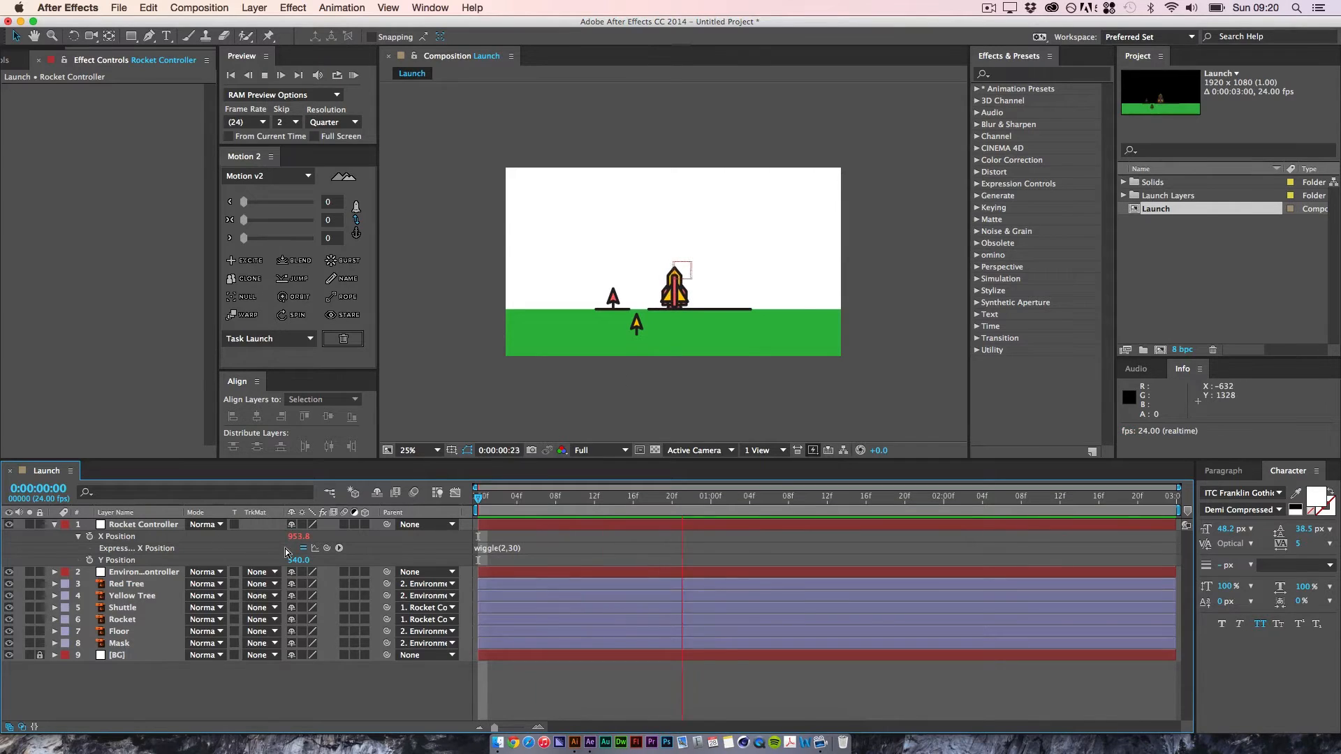
{"action": "key", "text": "space"}
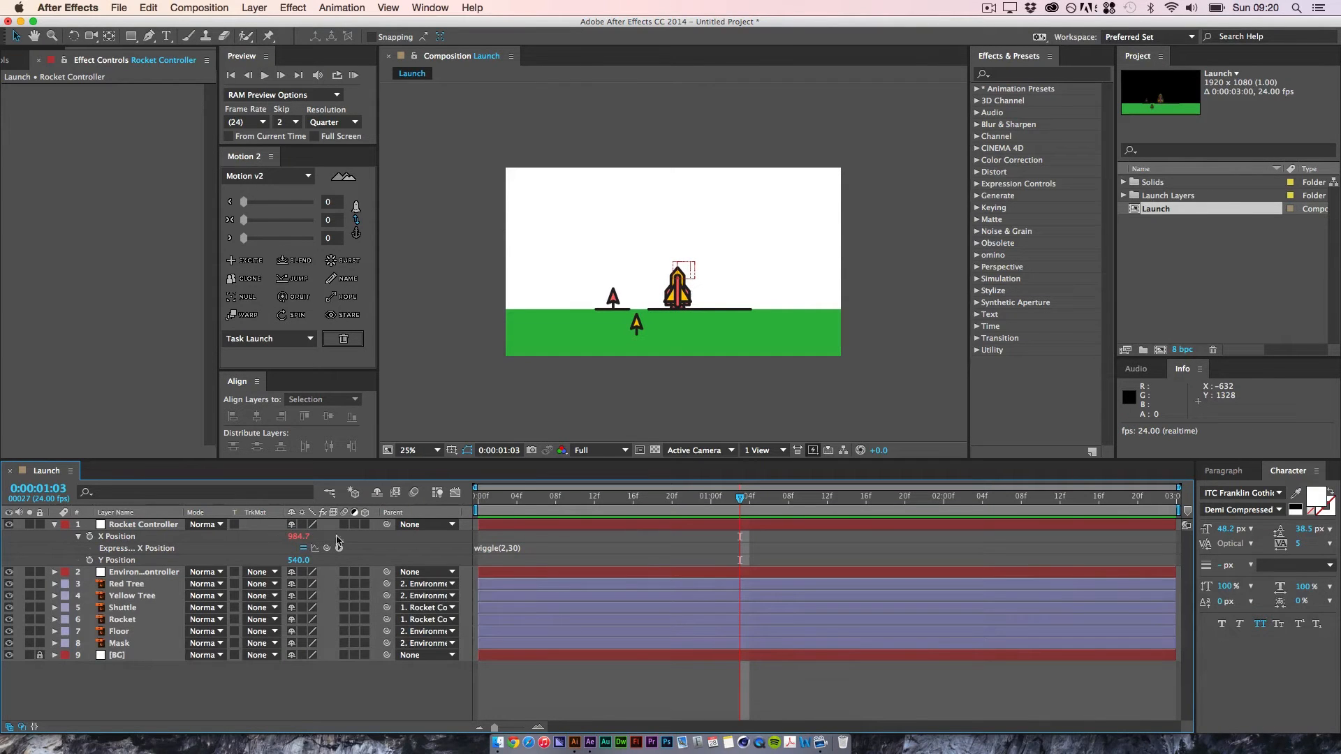
{"action": "key", "text": "space"}
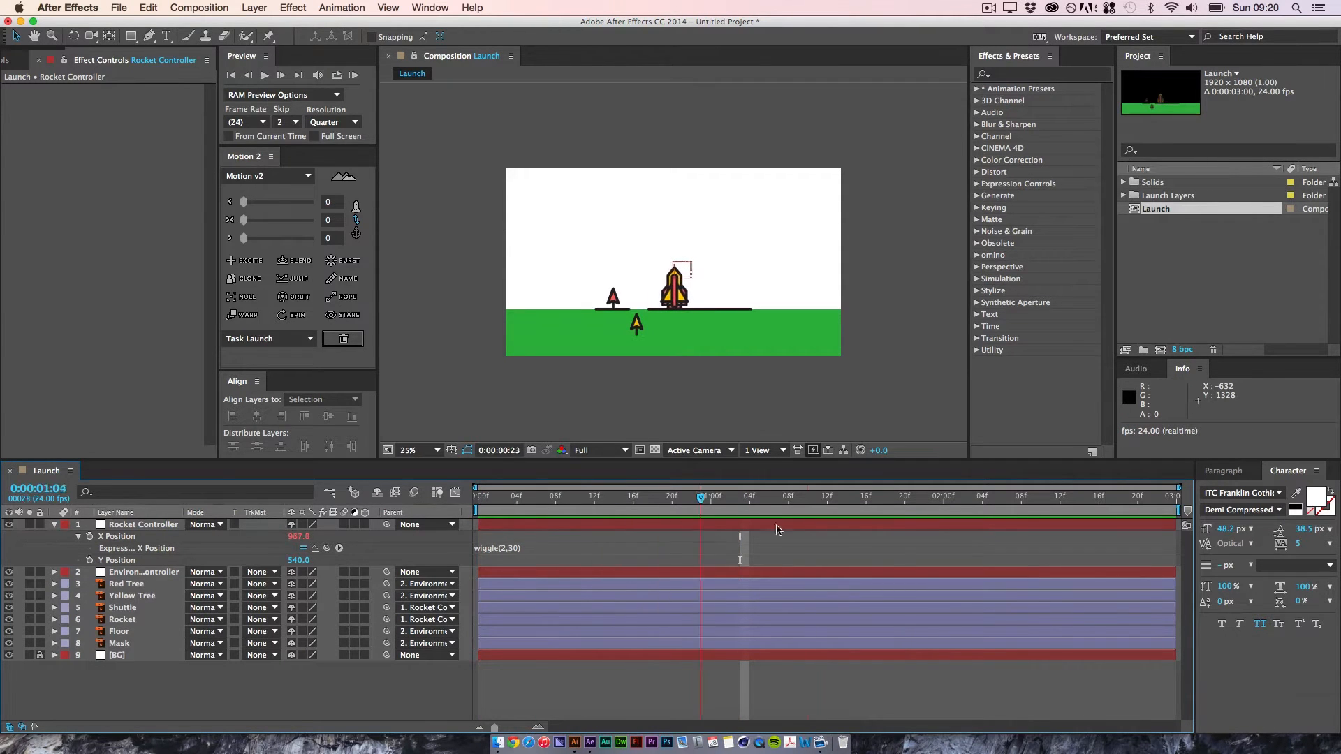
{"action": "left_click_drag", "start_coordinate": [1057, 526], "coordinate": [469, 523]}
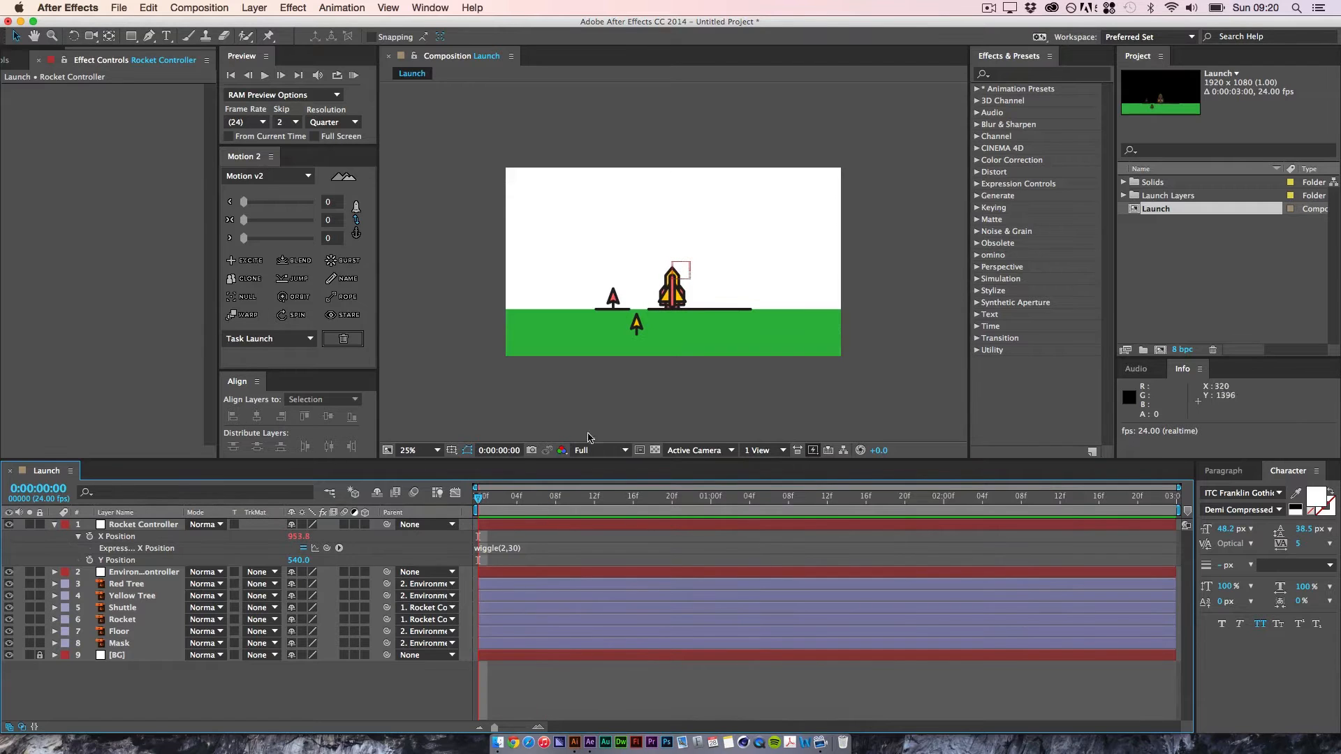
Step: Apply a Slider Control effect to the Rocket Controller layer and rename it Wiggle Amount
{"action": "left_click", "coordinate": [1024, 74]}
{"action": "type", "text": "slider"}
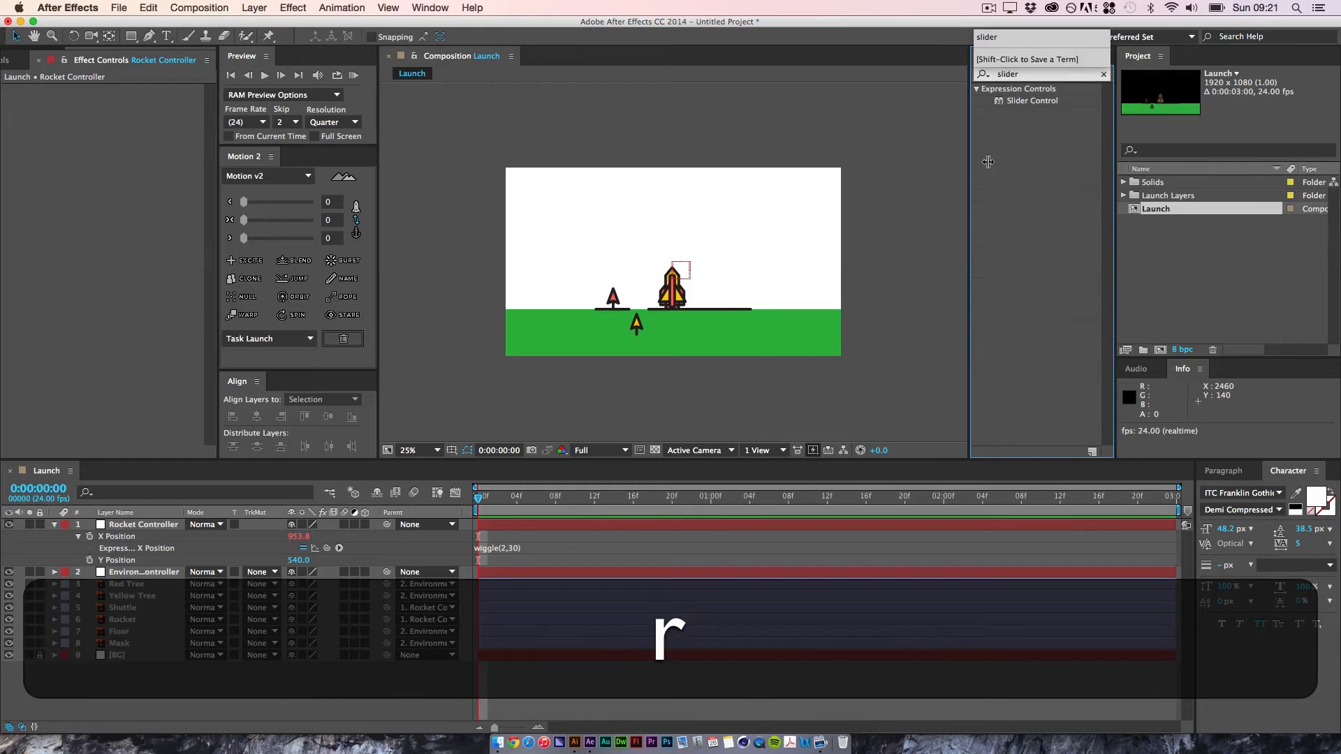
{"action": "left_click_drag", "start_coordinate": [1033, 100], "coordinate": [123, 137]}
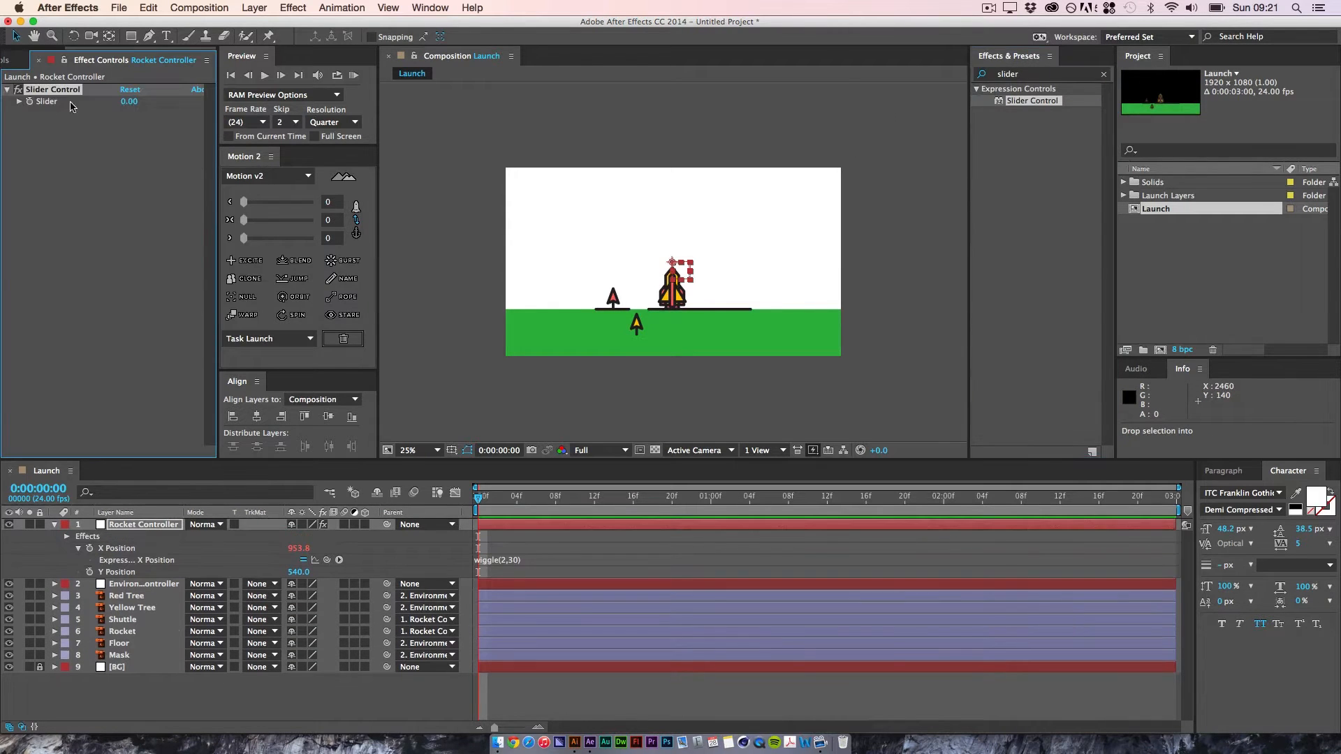
{"action": "key", "text": "Return"}
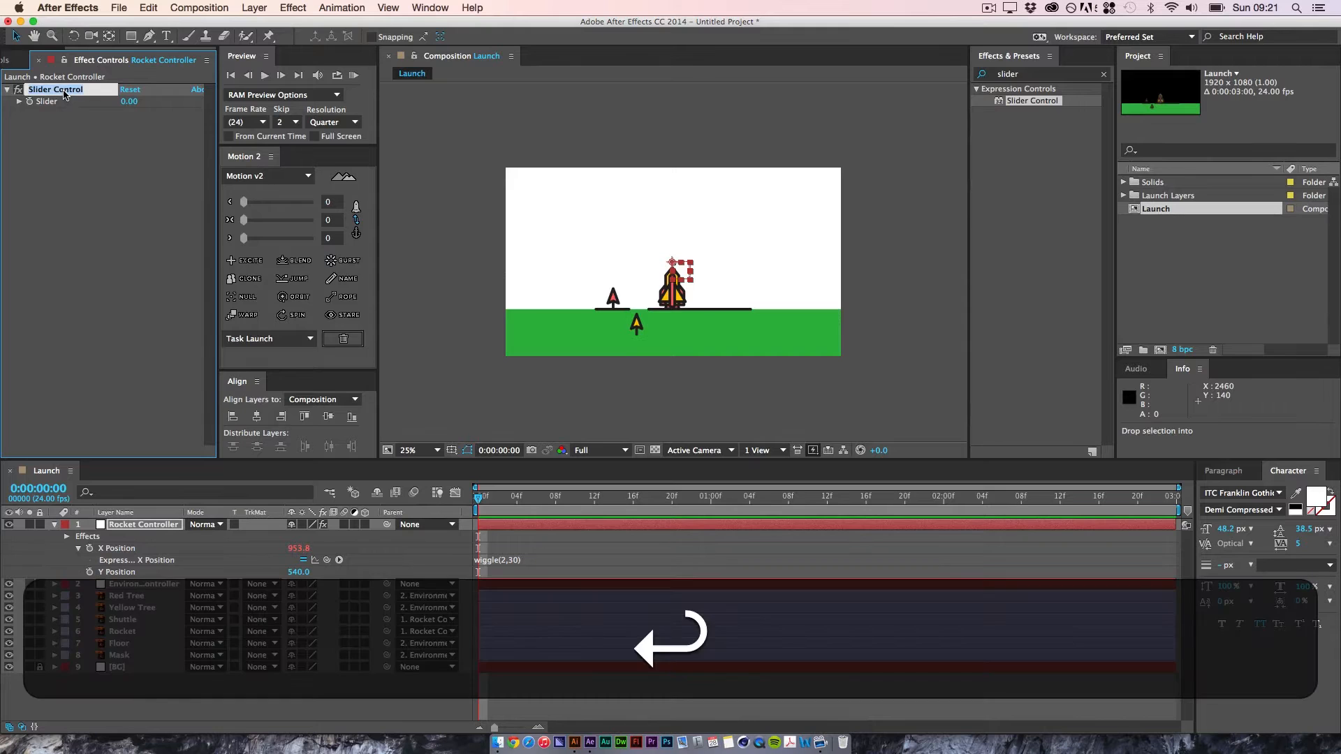
{"action": "type", "text": "Wiggle A"}
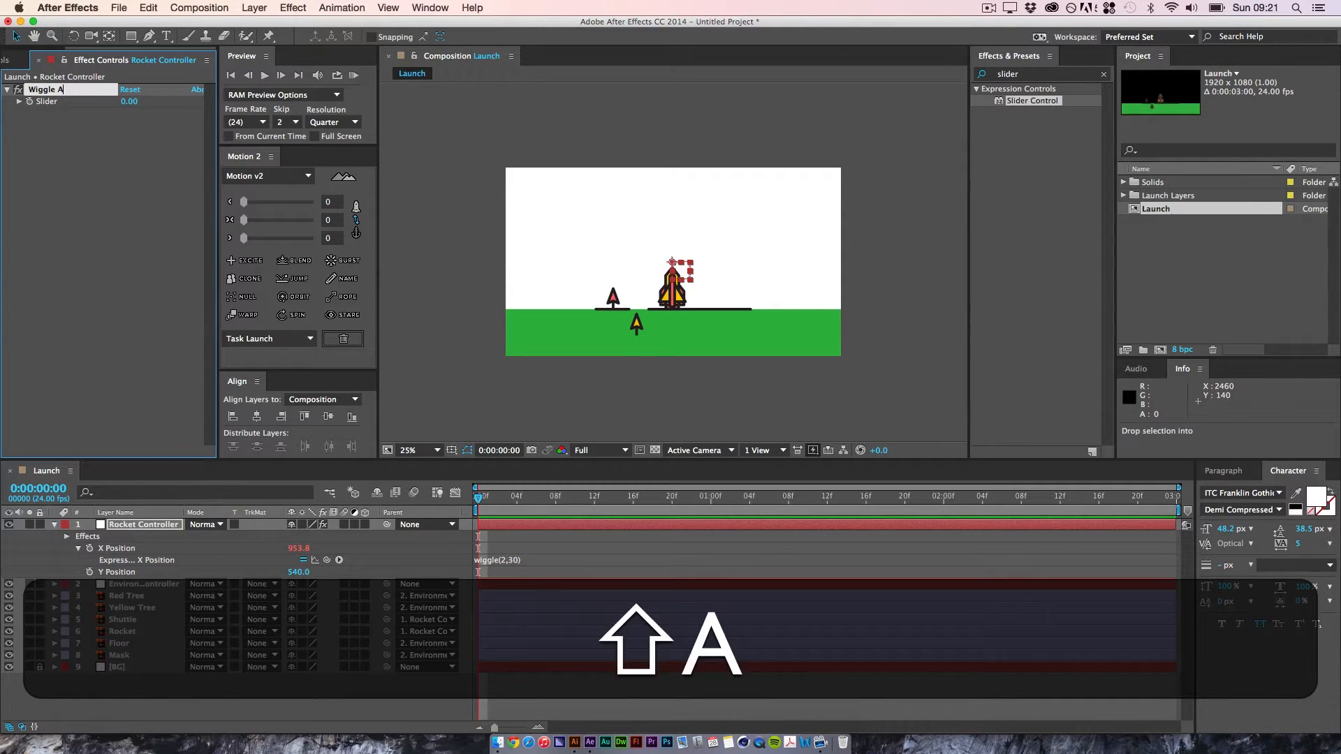
{"action": "type", "text": "mount"}
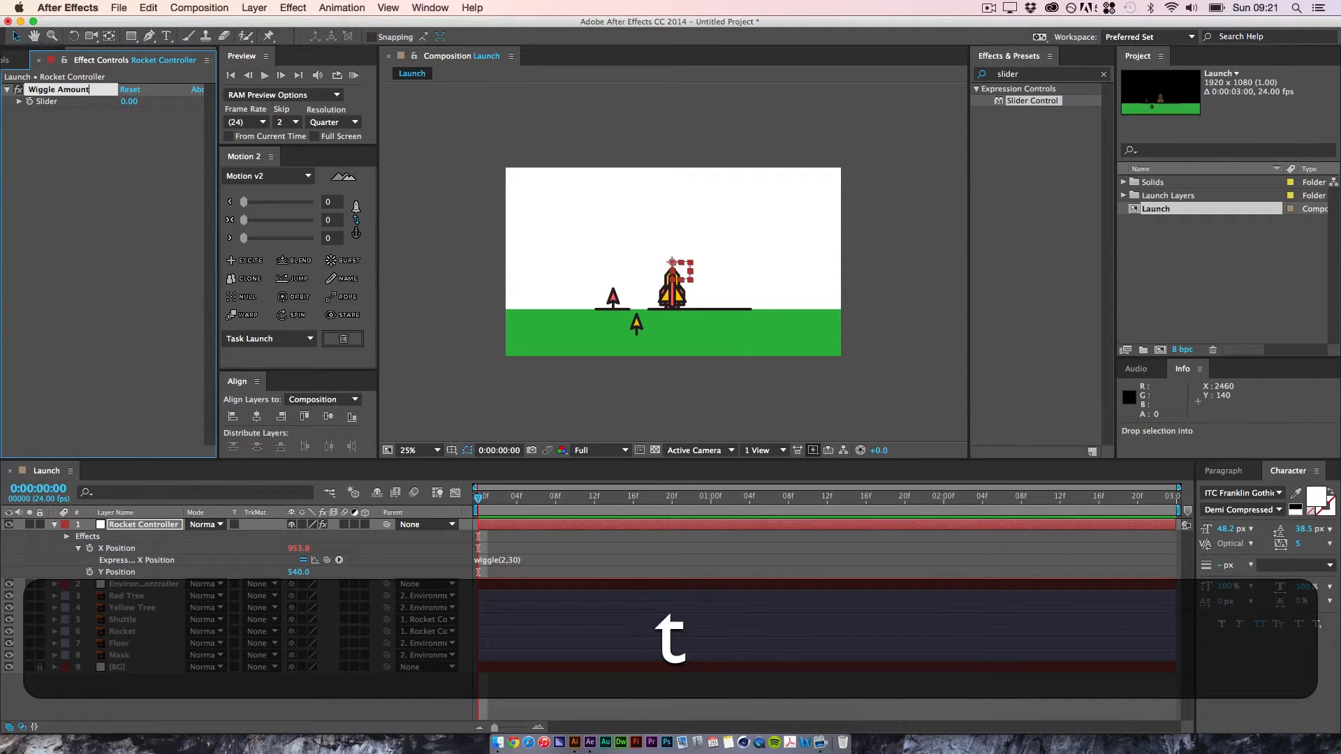
{"action": "key", "text": "Return"}
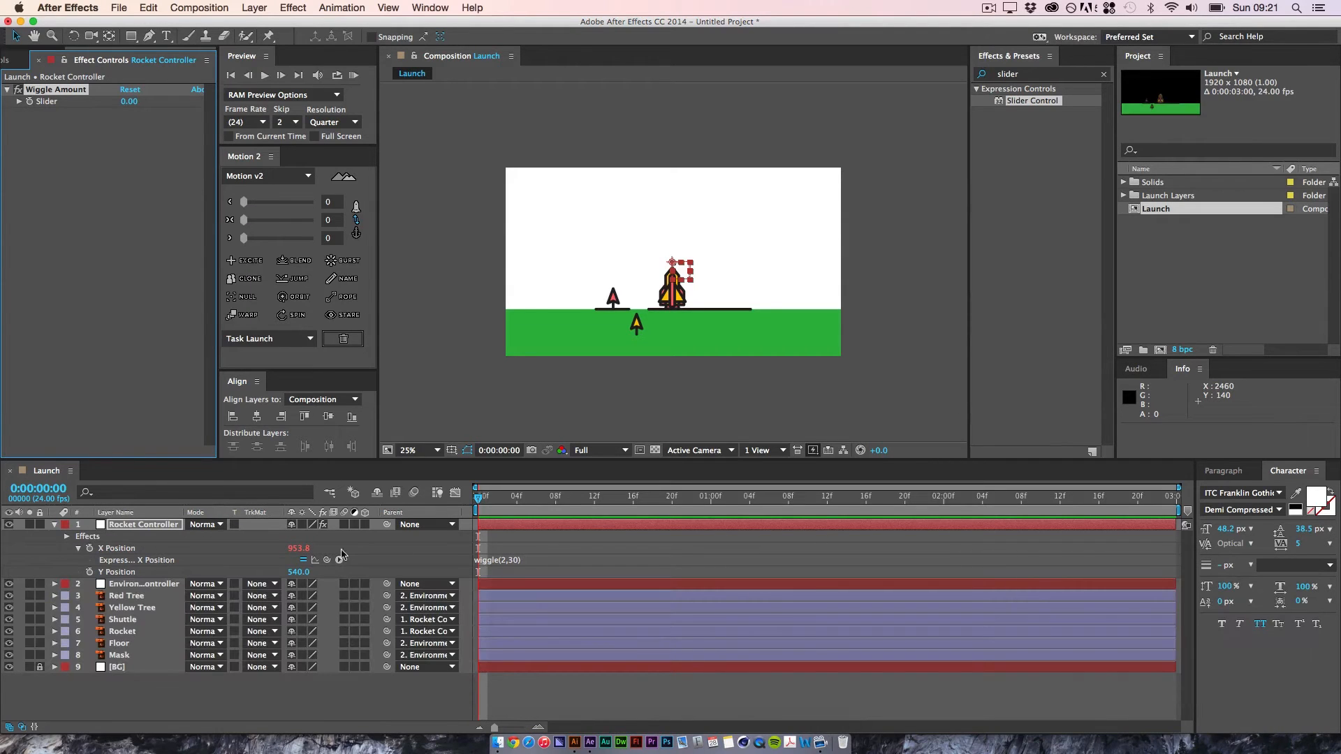
Step: Replace the amplitude 30 in the Rocket Controller's X Position wiggle expression with a link to the Wiggle Amount slider
{"action": "left_click", "coordinate": [513, 561]}
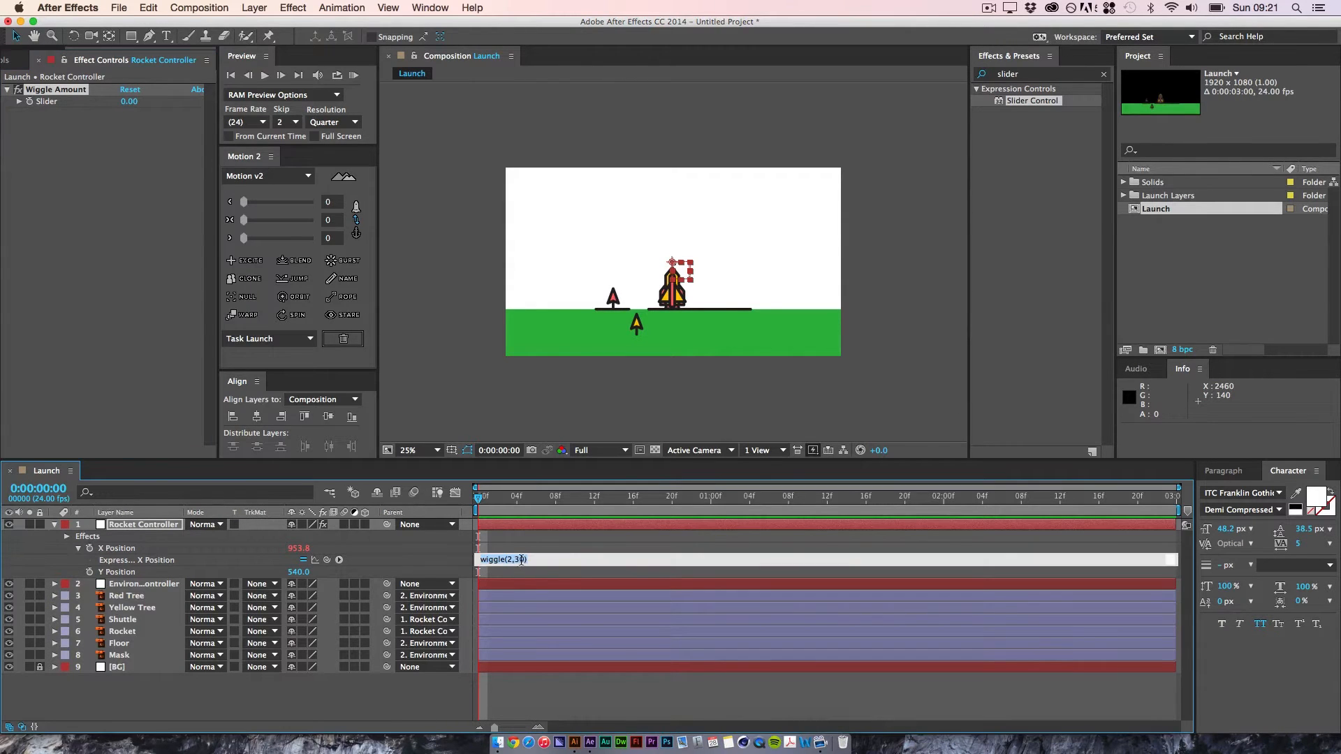
{"action": "left_click", "coordinate": [520, 559]}
{"action": "left_click_drag", "start_coordinate": [327, 559], "coordinate": [53, 104]}
{"action": "left_click", "coordinate": [661, 703]}
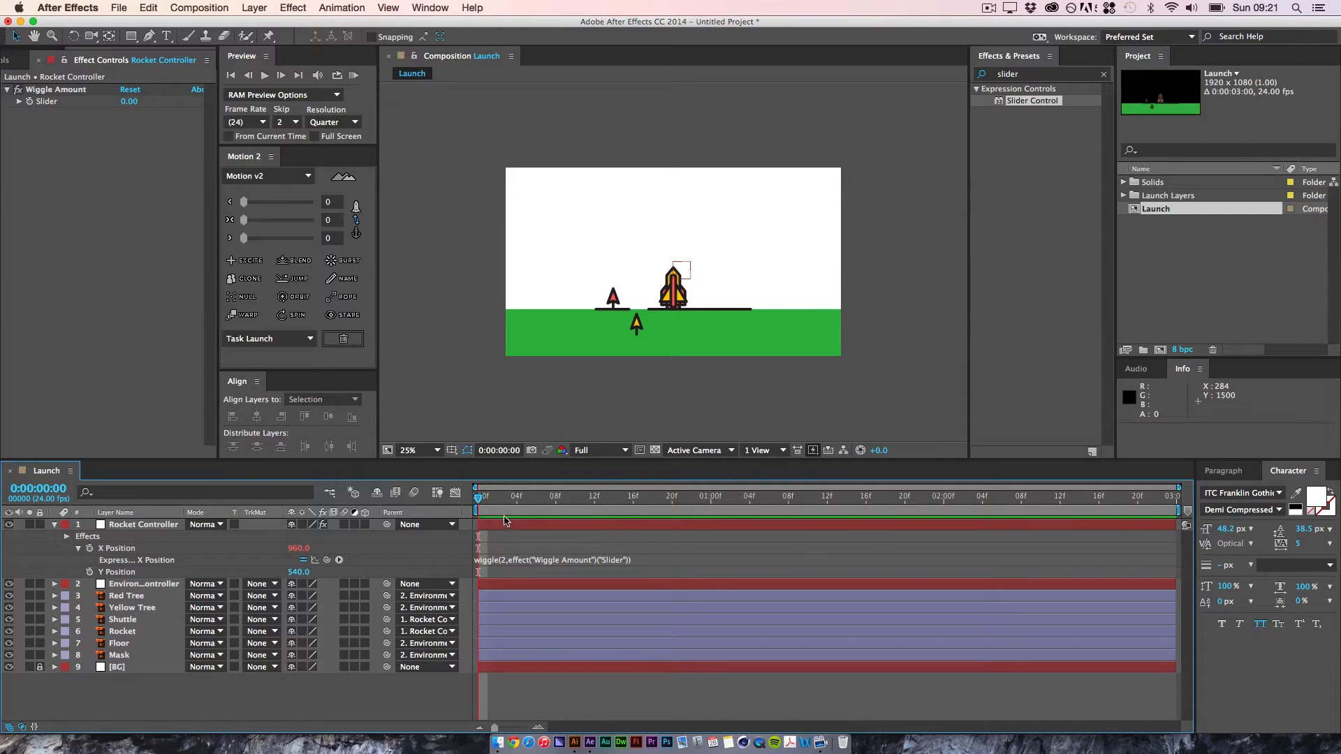
Step: Start keyframing the Wiggle Amount slider at 0:00:01:00
{"action": "key", "text": "equal"}
{"action": "key", "text": "minus"}
{"action": "key", "text": "minus"}
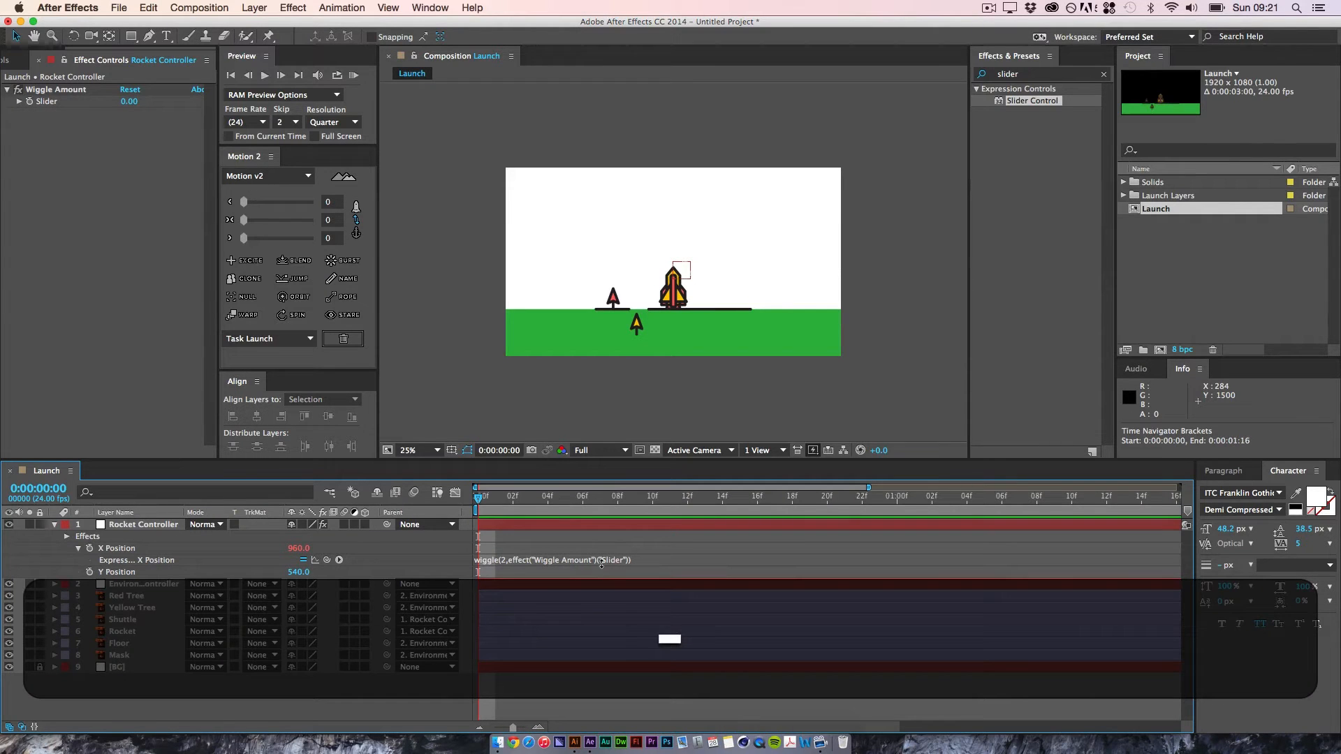
{"action": "left_click", "coordinate": [711, 497]}
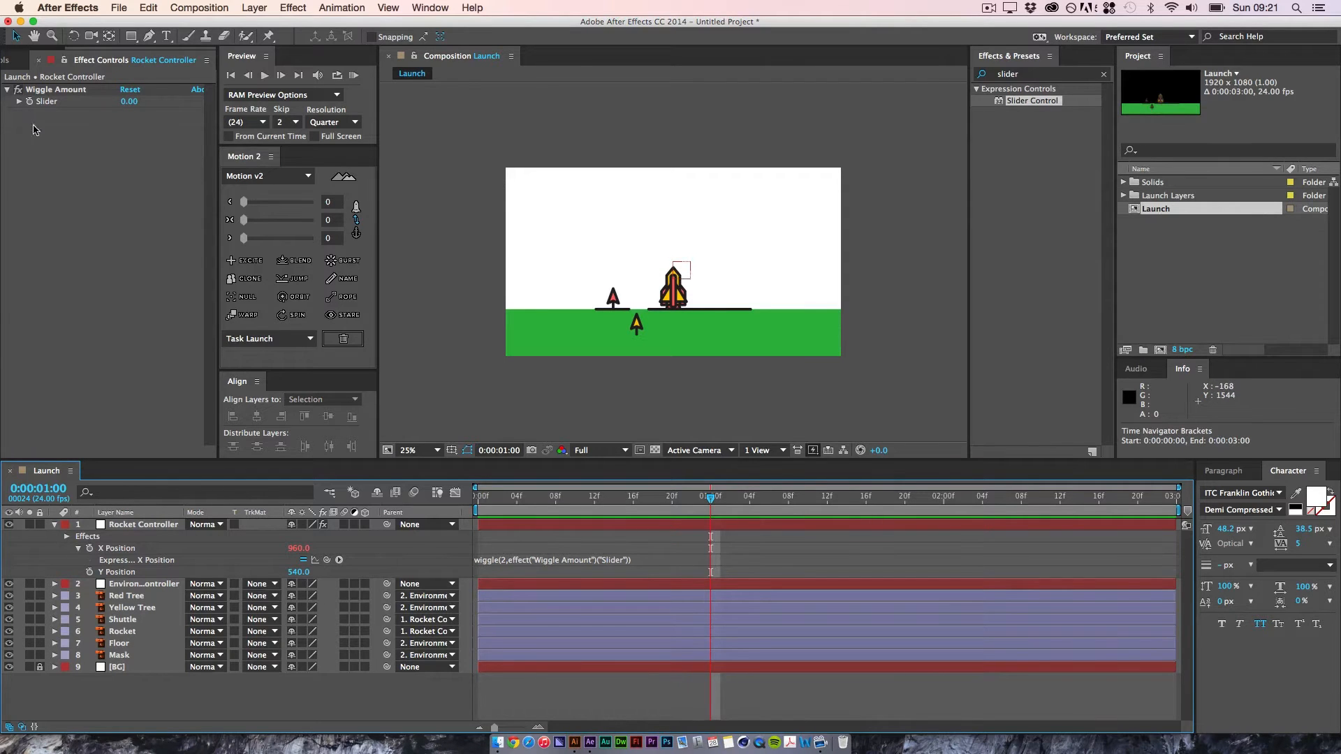
{"action": "left_click", "coordinate": [35, 91]}
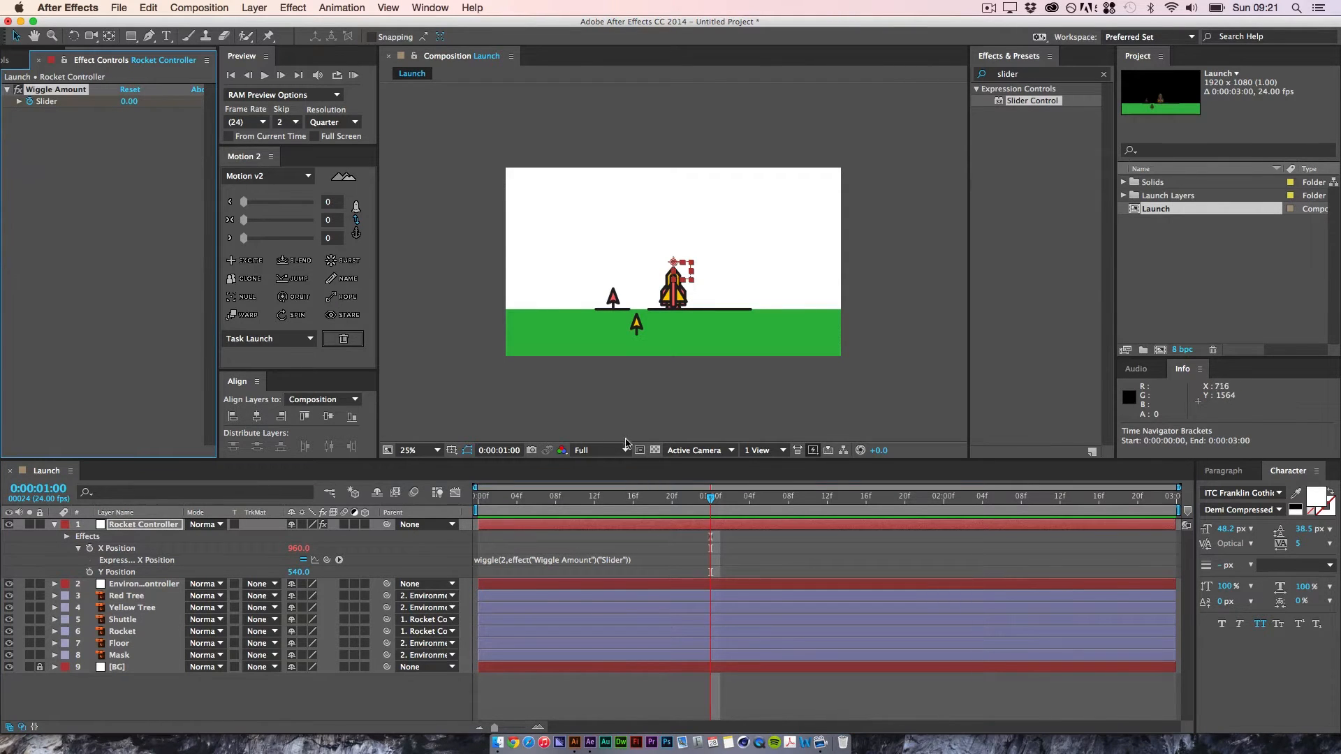
Step: Keyframe the Wiggle Amount slider at 30 one frame further on, at 0:00:01:01, and preview the rocket's shake
{"action": "key", "text": "super"}
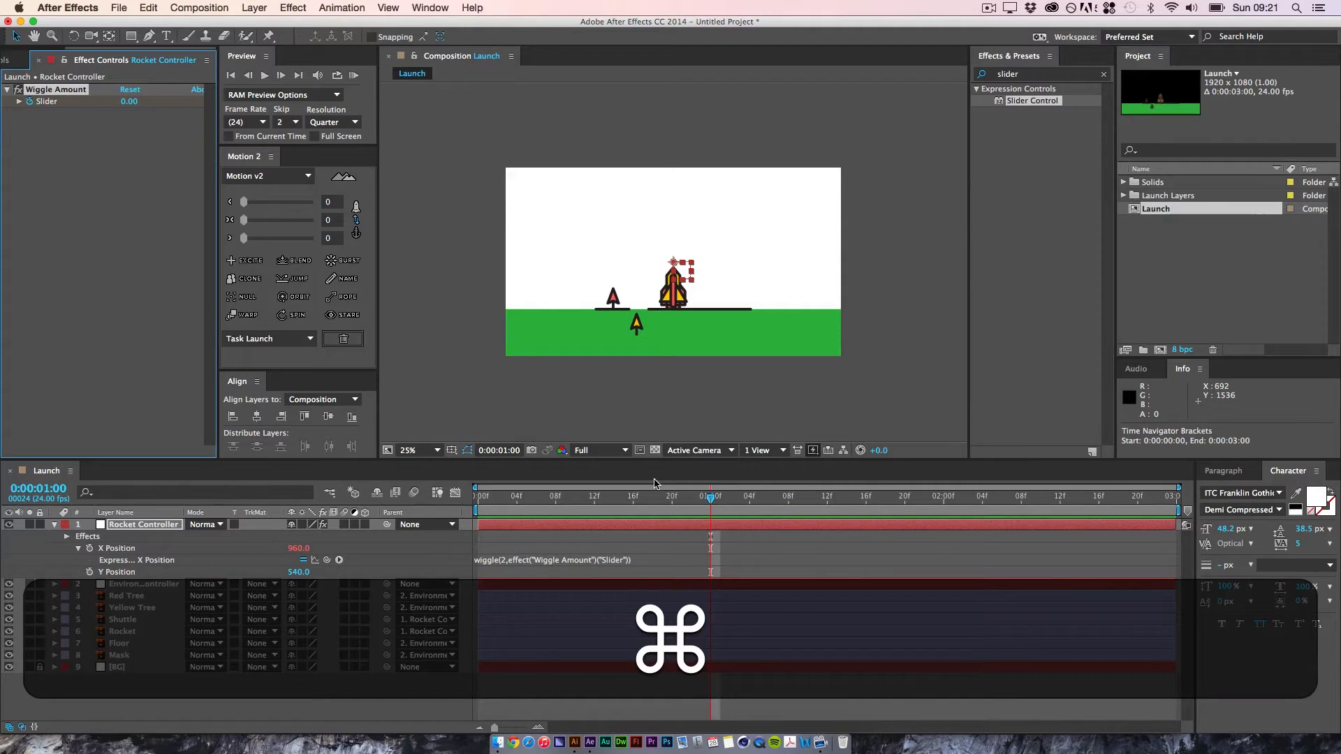
{"action": "key", "text": "super+Right"}
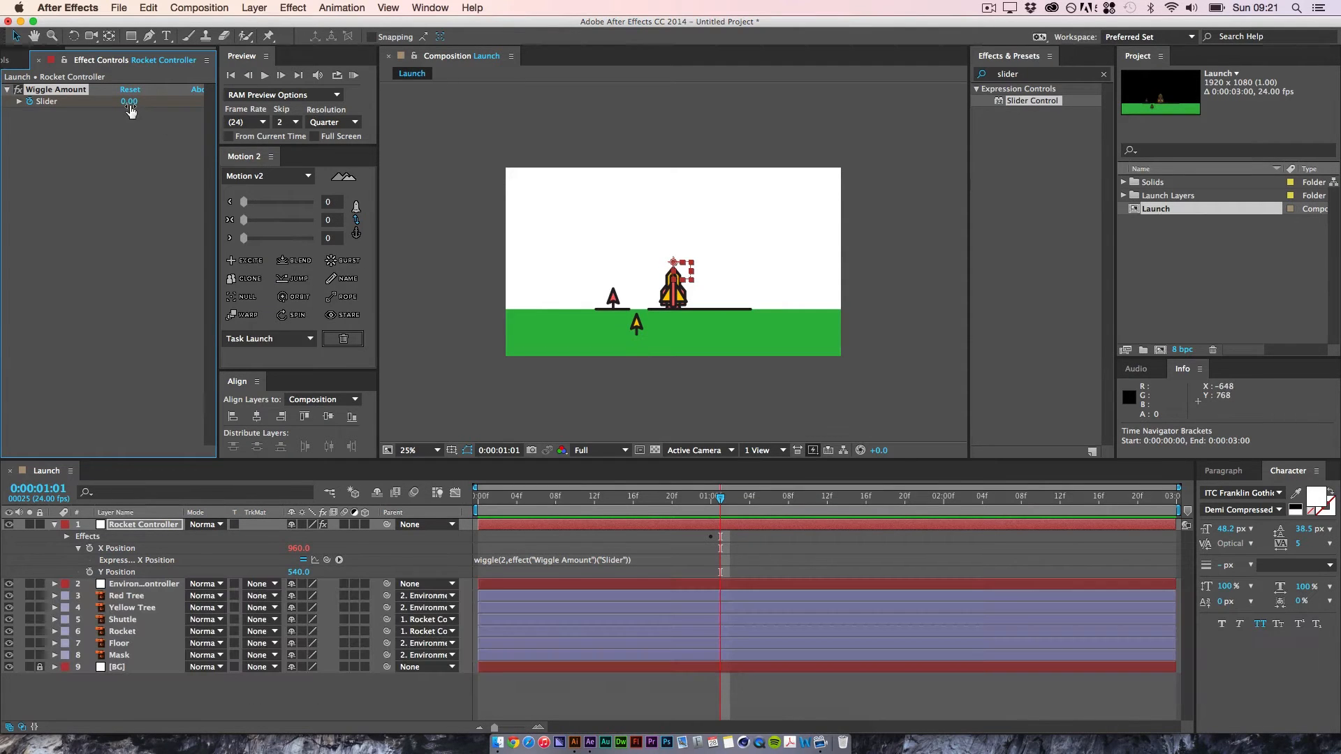
{"action": "left_click", "coordinate": [129, 102]}
{"action": "type", "text": "30"}
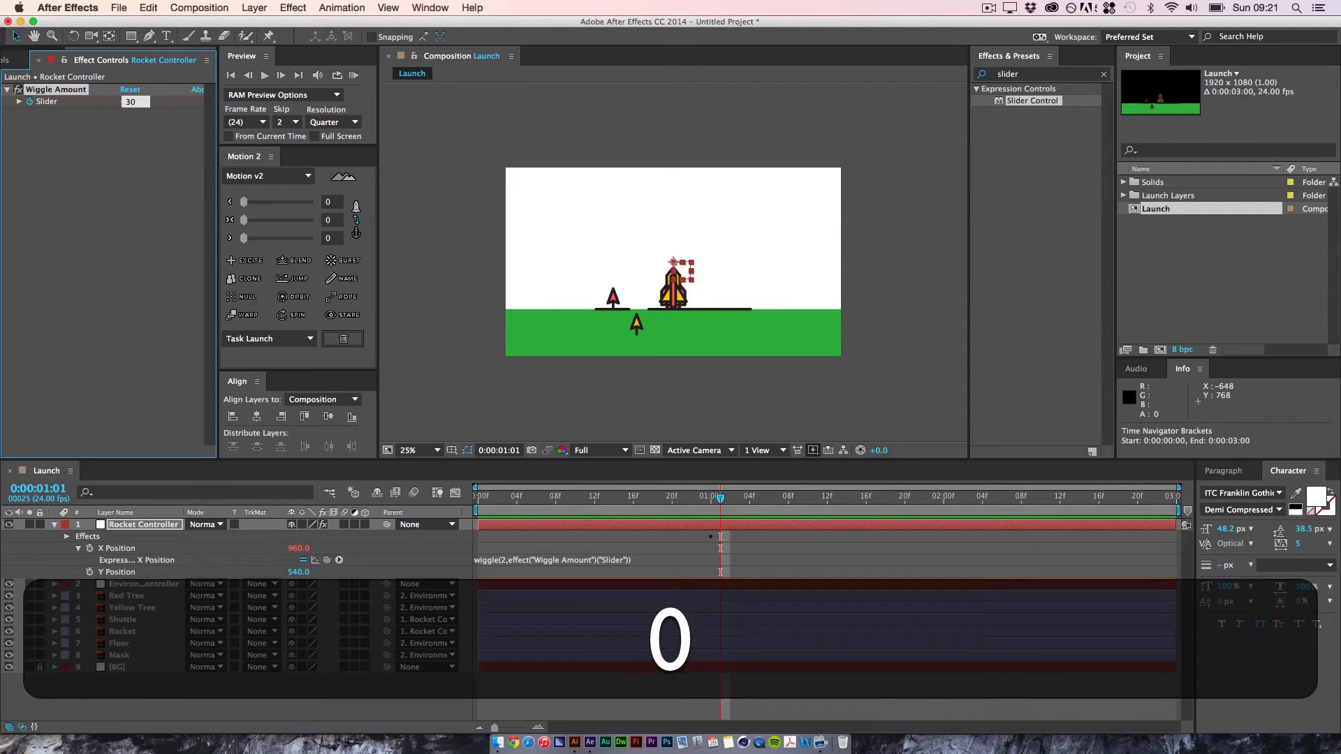
{"action": "key", "text": "Return"}
{"action": "key", "text": "space"}
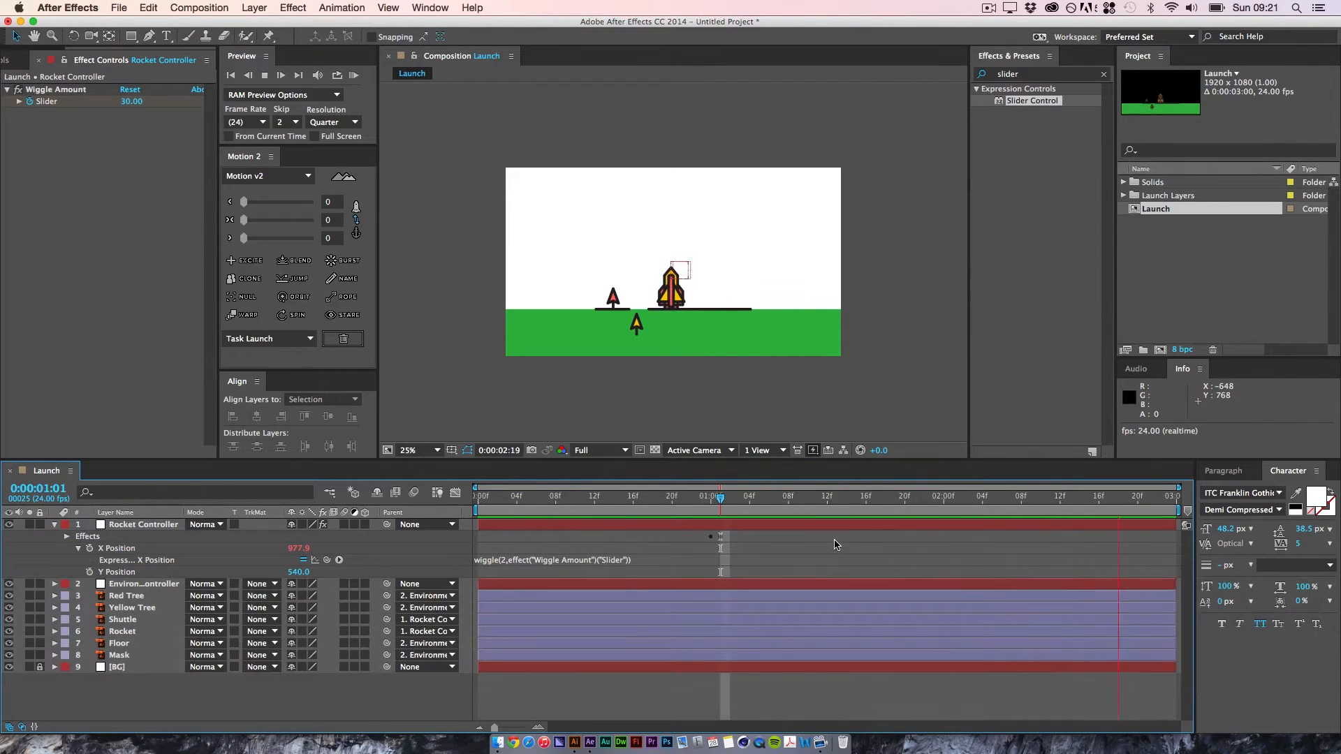
{"action": "key", "text": "space"}
Step: Move the second Wiggle Amount keyframe to 0:00:01:23 and preview the gradual build-up of the shake
{"action": "left_click_drag", "start_coordinate": [813, 501], "coordinate": [935, 529]}
{"action": "left_click", "coordinate": [741, 537]}
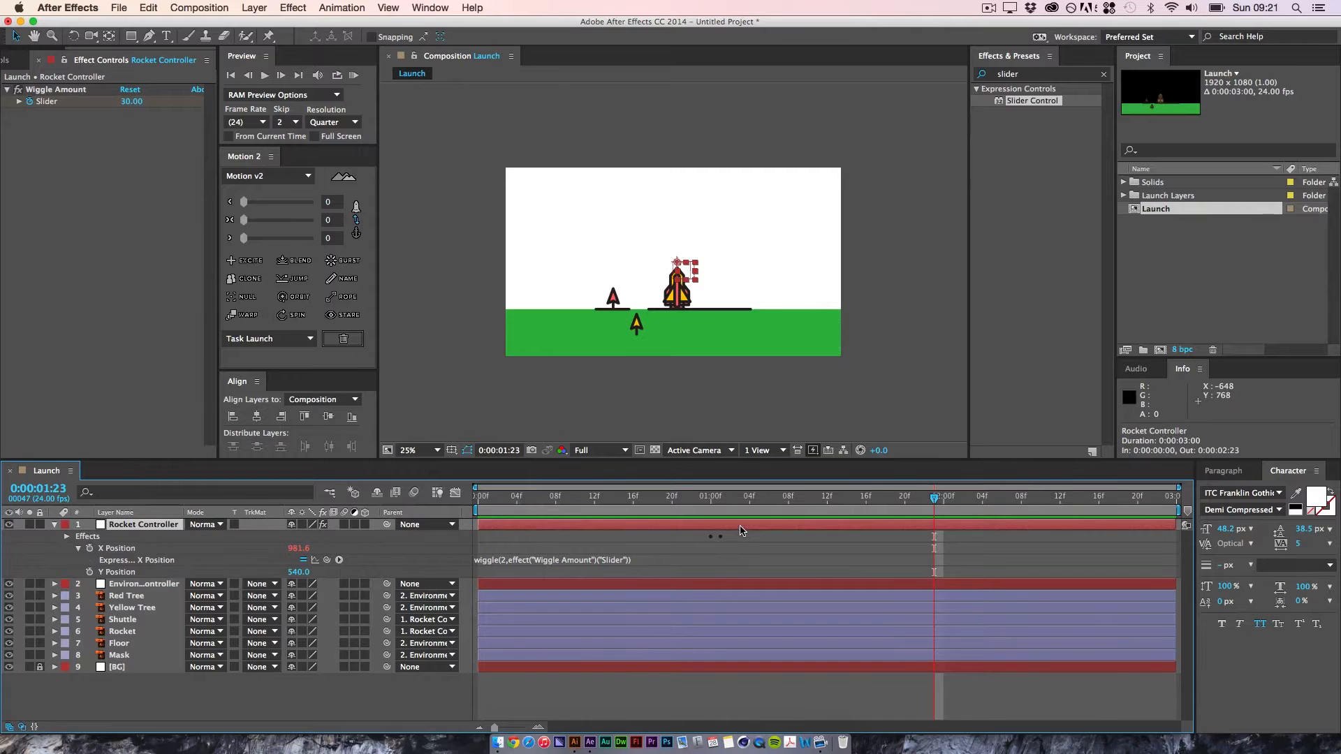
{"action": "key", "text": "u"}
{"action": "left_click_drag", "start_coordinate": [721, 549], "coordinate": [935, 565]}
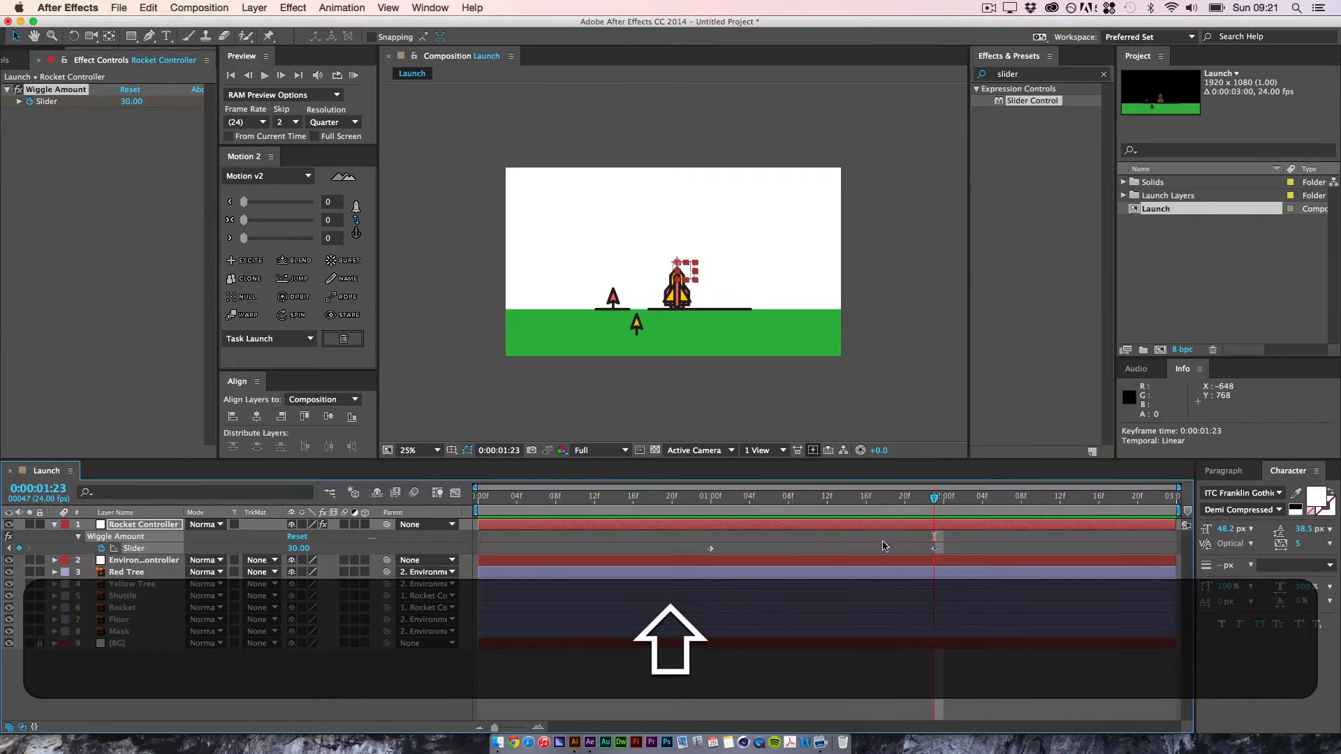
{"action": "left_click", "coordinate": [883, 545]}
{"action": "left_click_drag", "start_coordinate": [934, 499], "coordinate": [727, 512]}
{"action": "key", "text": "space"}
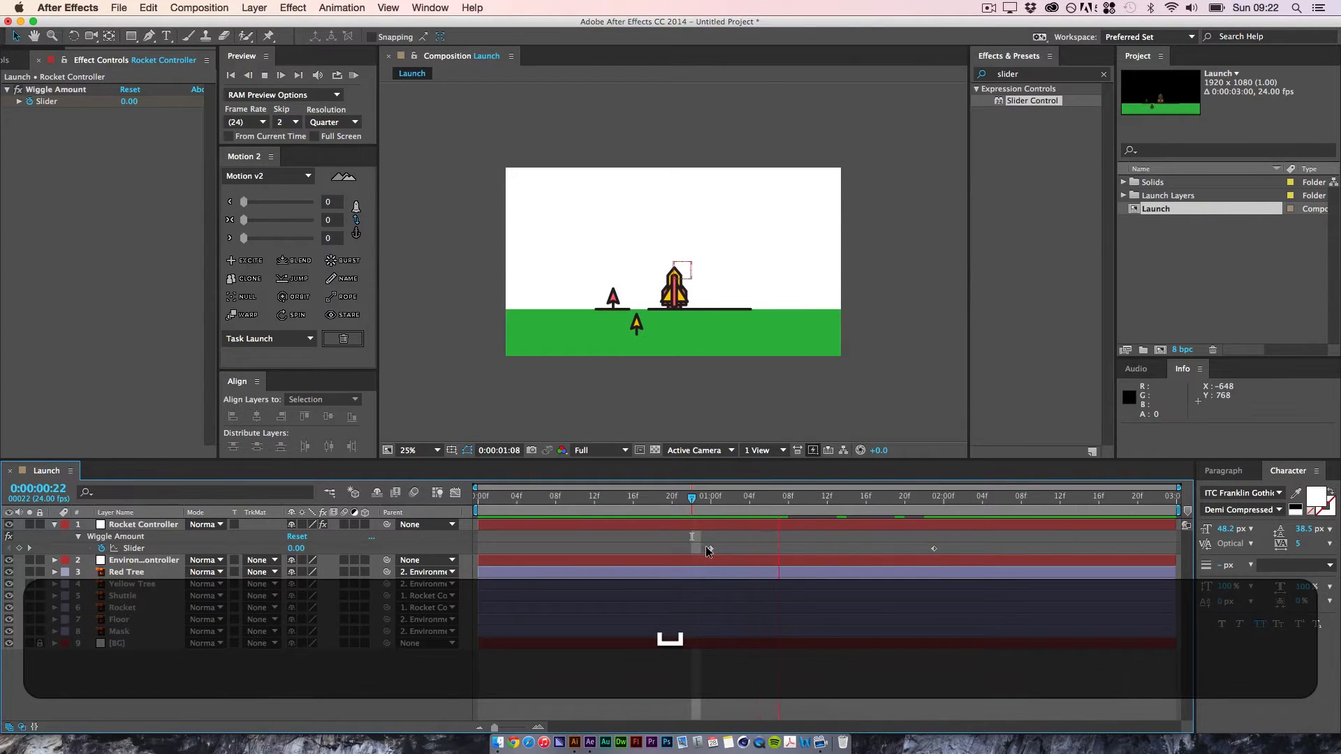
{"action": "key", "text": "space"}
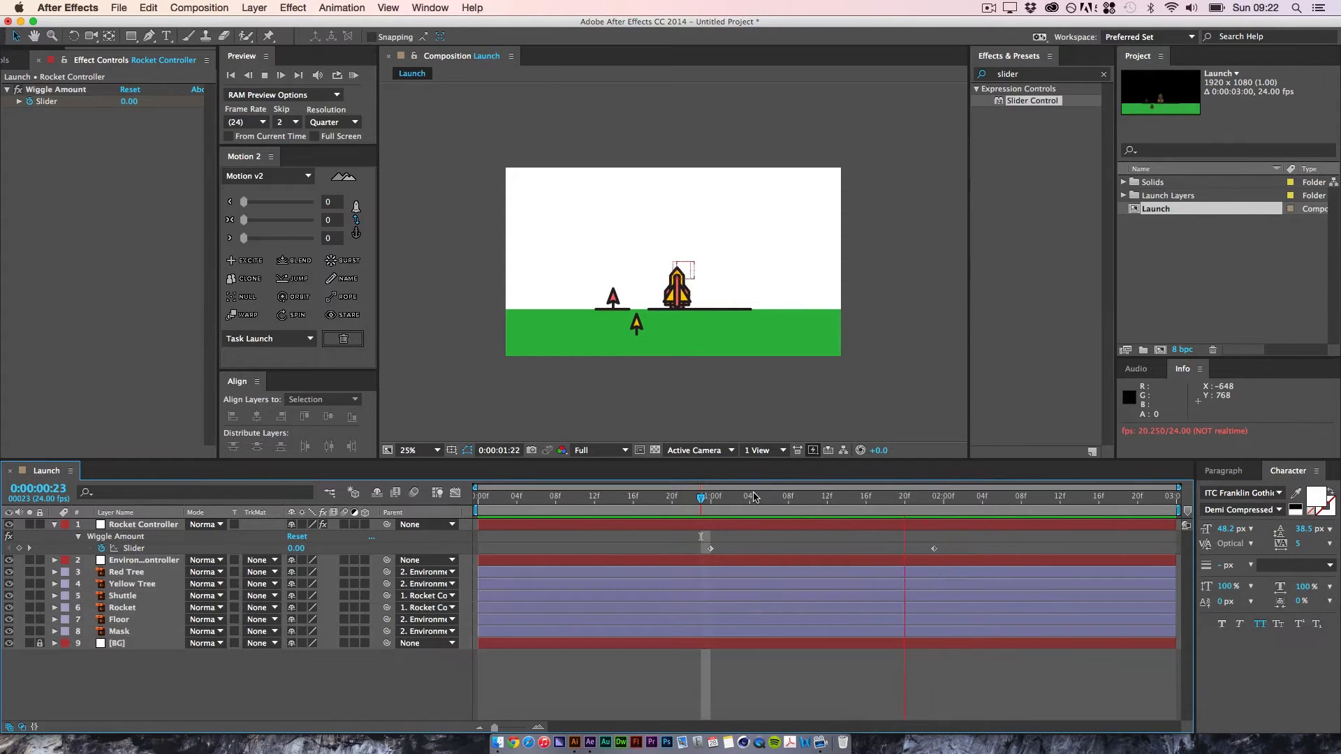
{"action": "key", "text": "space"}
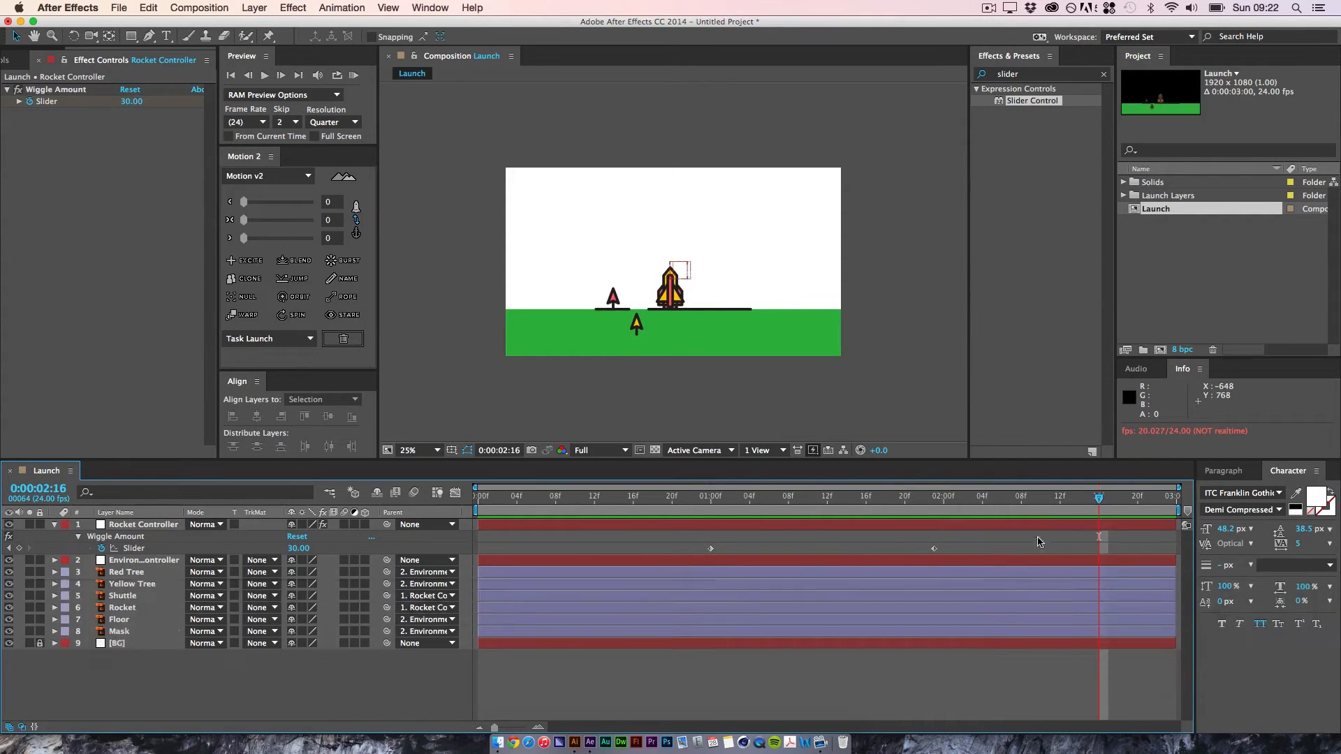
Step: Separate the Environment controller's Position into X and Y dimensions and set a Y Position keyframe at 0:00:01:00
{"action": "left_click_drag", "start_coordinate": [1100, 506], "coordinate": [712, 471]}
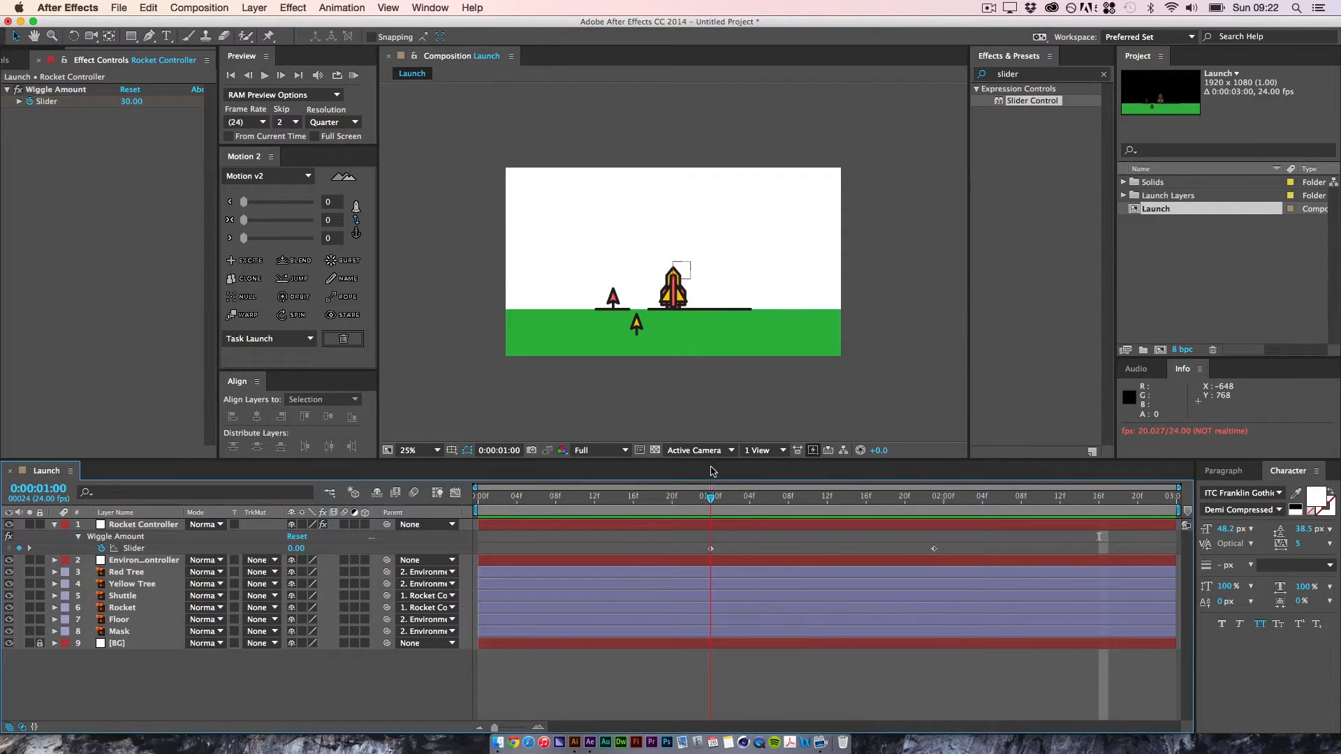
{"action": "left_click", "coordinate": [149, 560]}
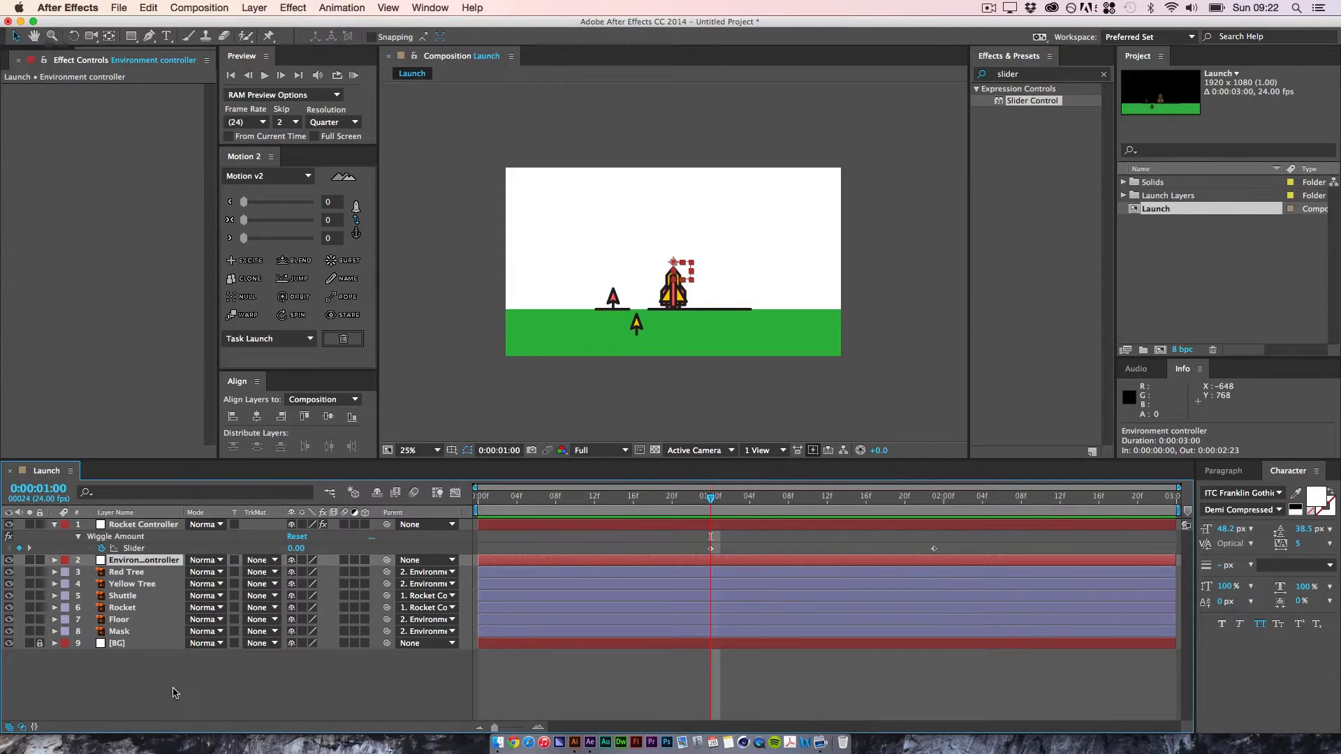
{"action": "key", "text": "p"}
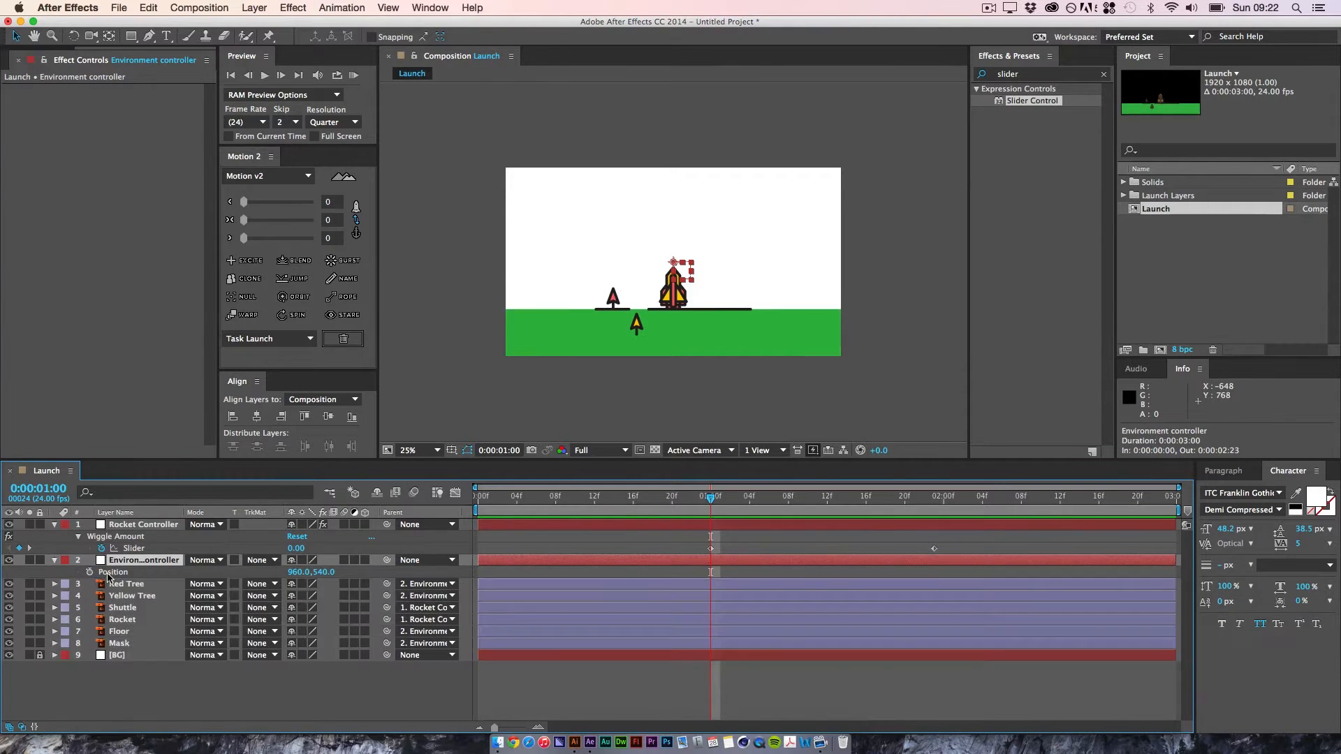
{"action": "right_click", "coordinate": [114, 572]}
{"action": "left_click", "coordinate": [174, 607]}
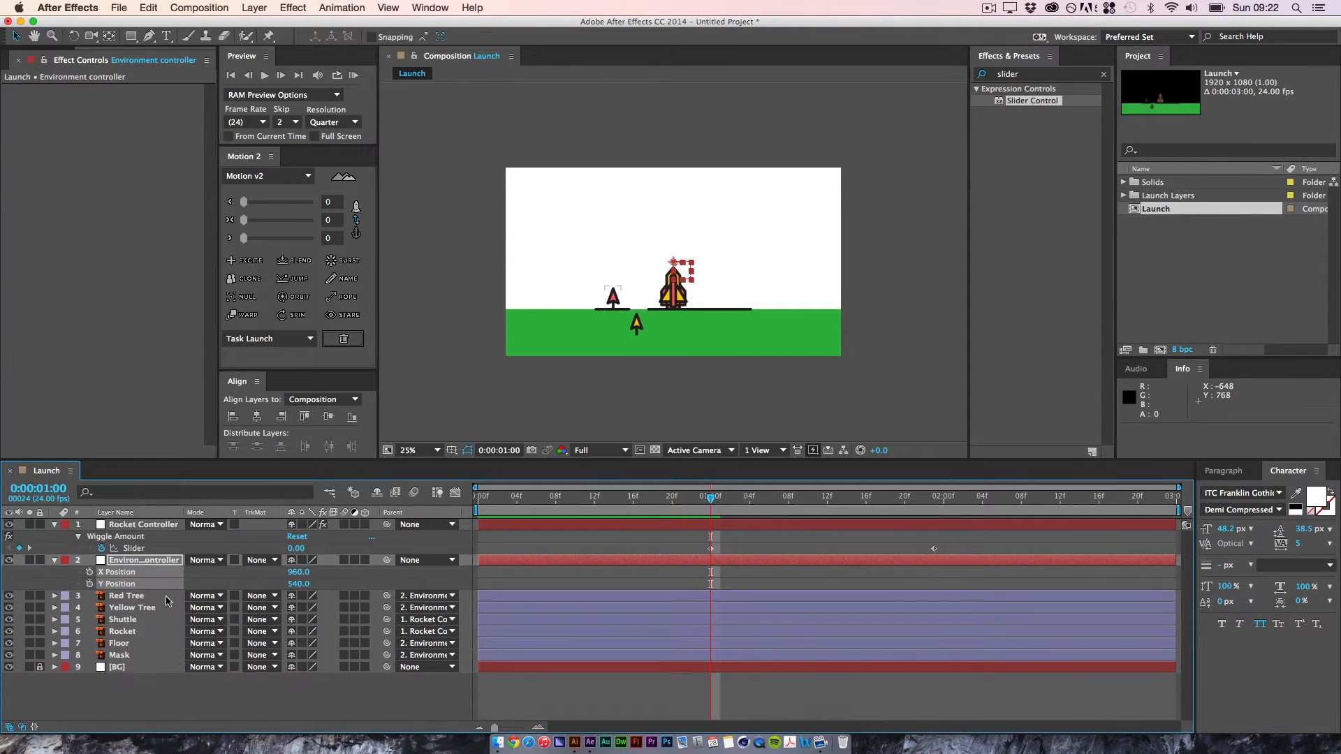
{"action": "left_click", "coordinate": [428, 718]}
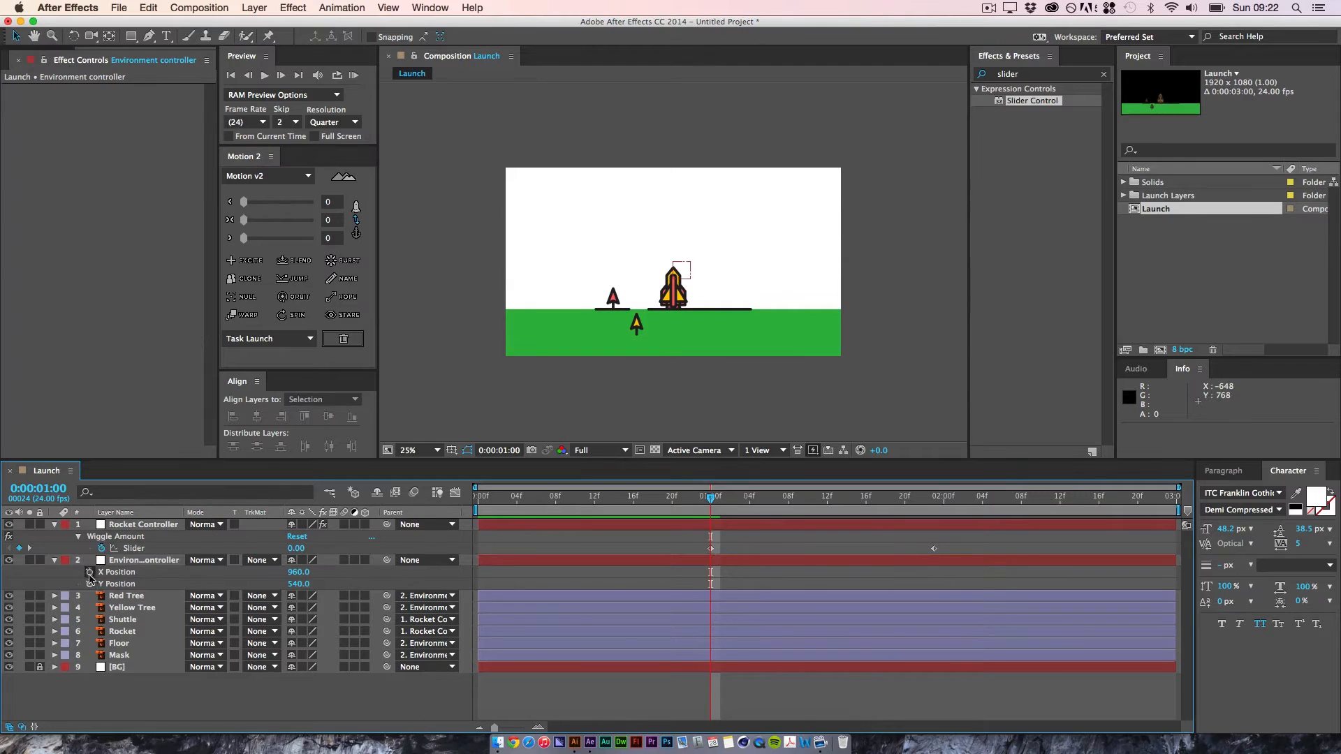
{"action": "left_click", "coordinate": [89, 584]}
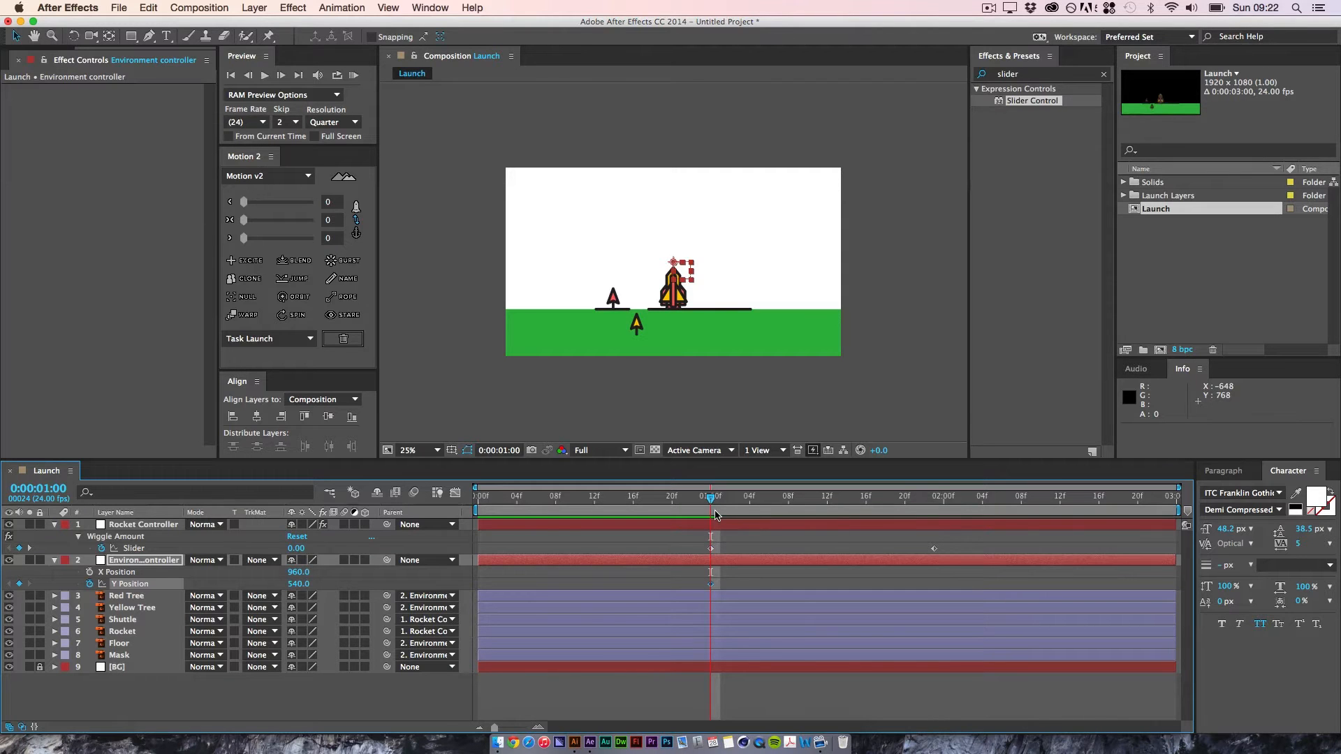
Step: Set the Launch composition's duration to 20 seconds
{"action": "left_click_drag", "start_coordinate": [711, 500], "coordinate": [1167, 521]}
{"action": "left_click", "coordinate": [234, 7]}
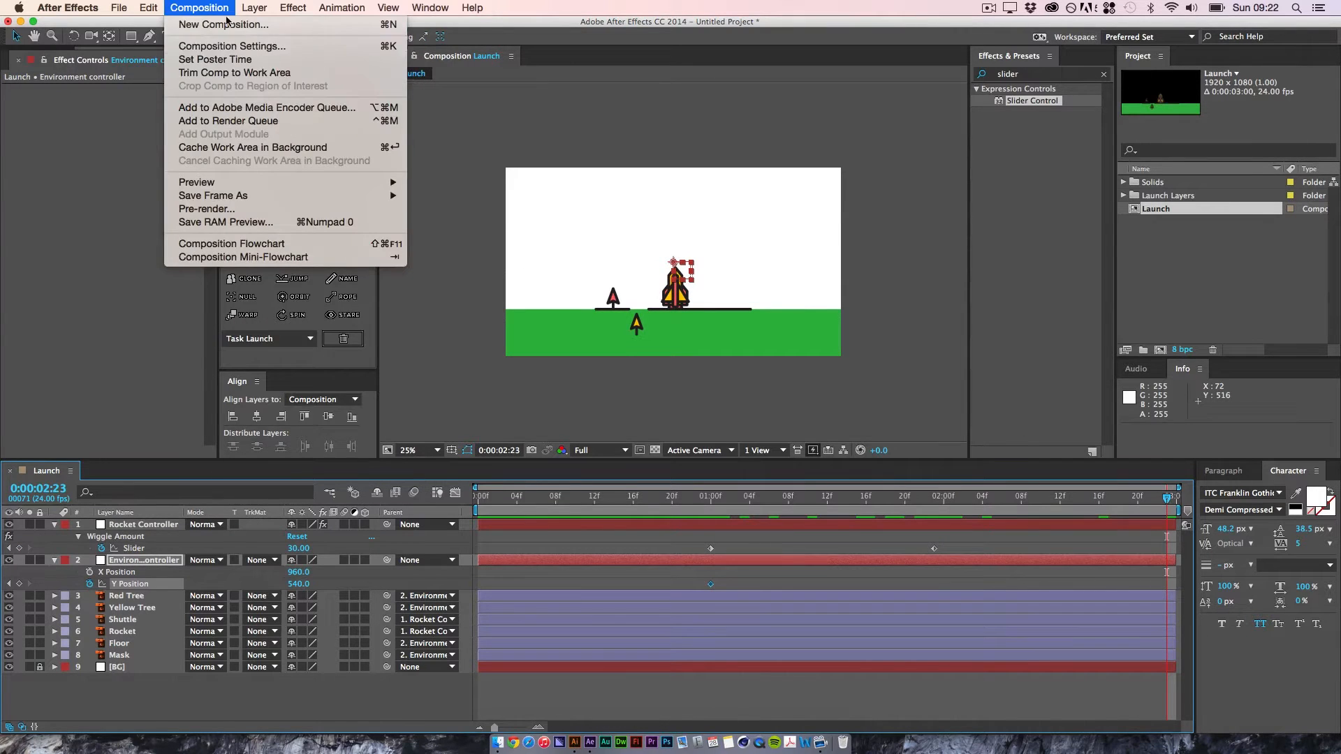
{"action": "left_click", "coordinate": [231, 45]}
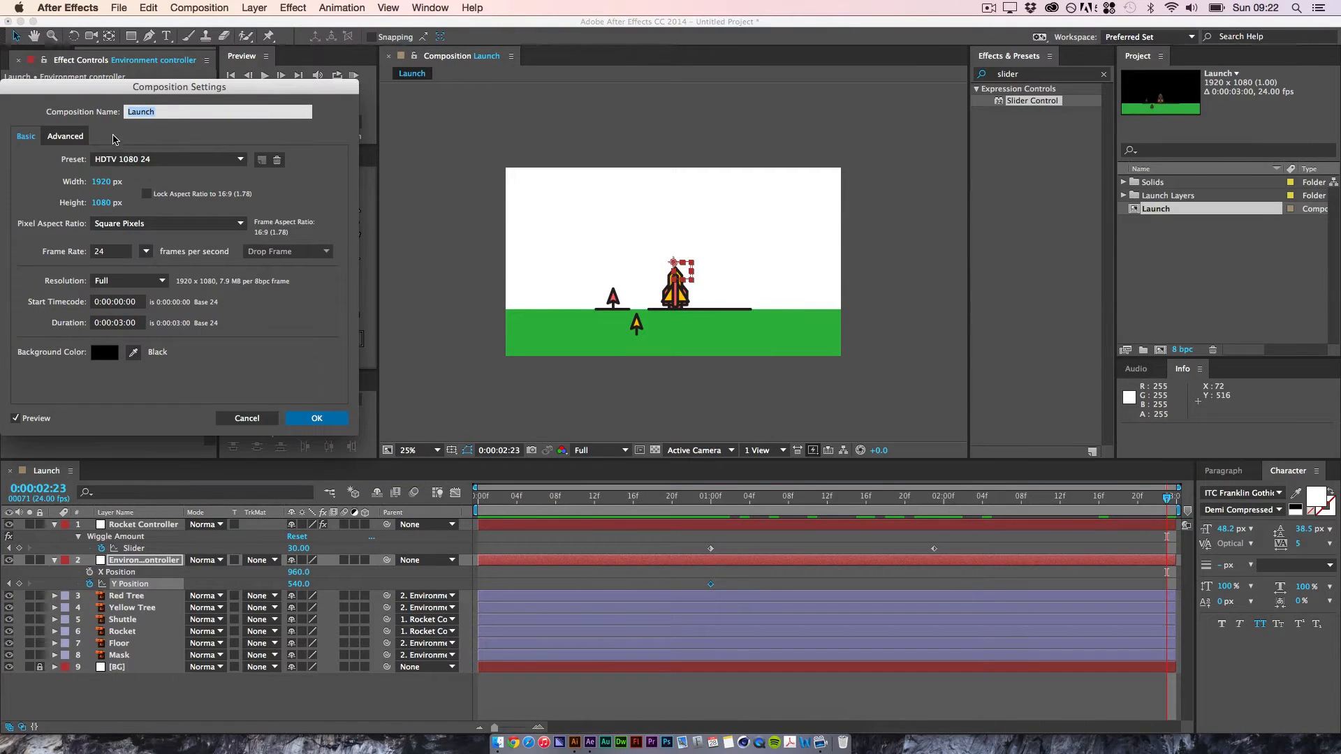
{"action": "left_click", "coordinate": [120, 323]}
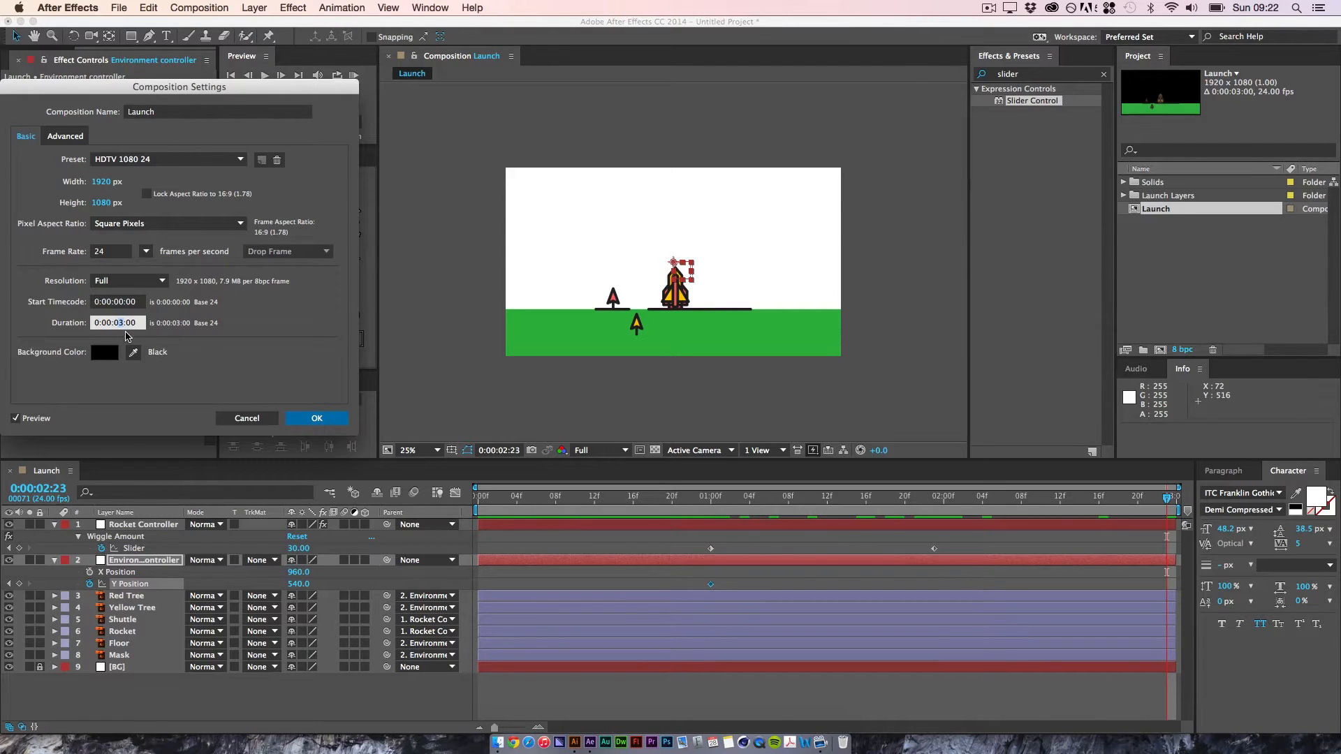
{"action": "key", "text": "Right"}
{"action": "key", "text": "Left"}
{"action": "key", "text": "Right"}
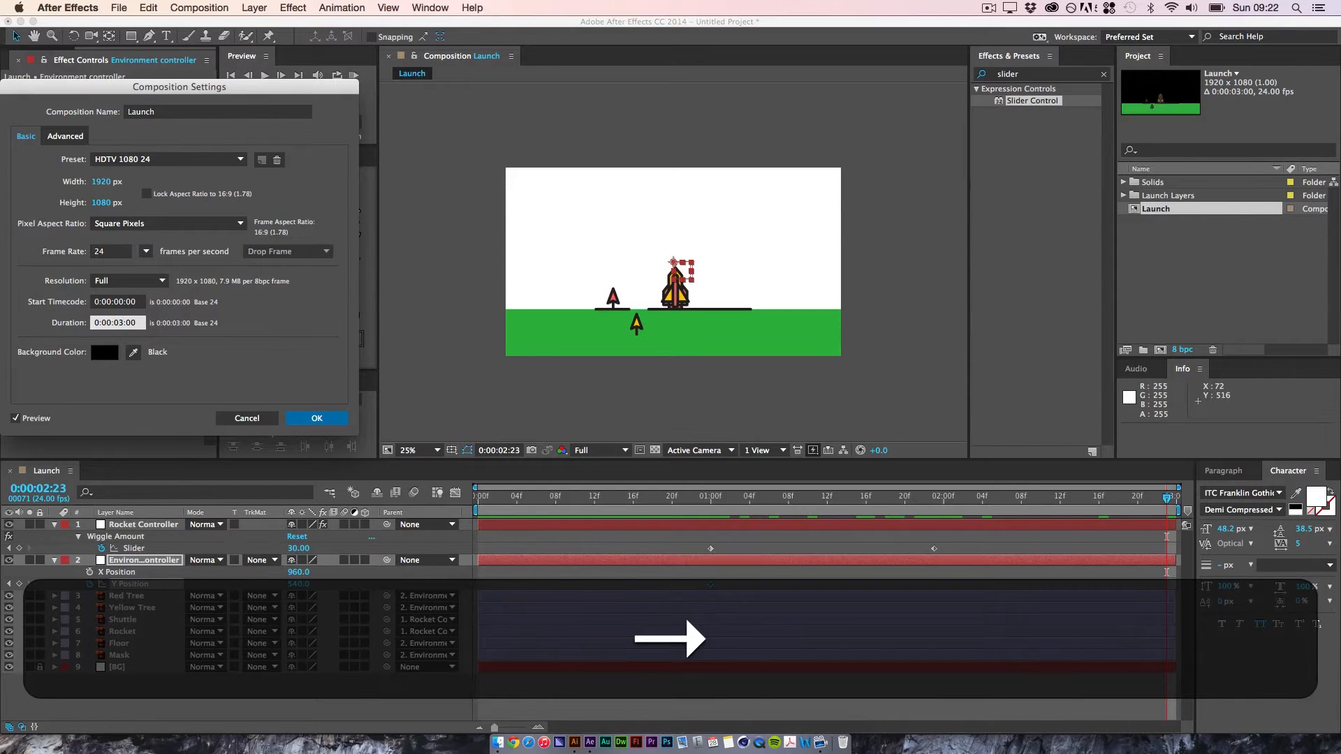
{"action": "key", "text": "BackSpace"}
{"action": "type", "text": "20"}
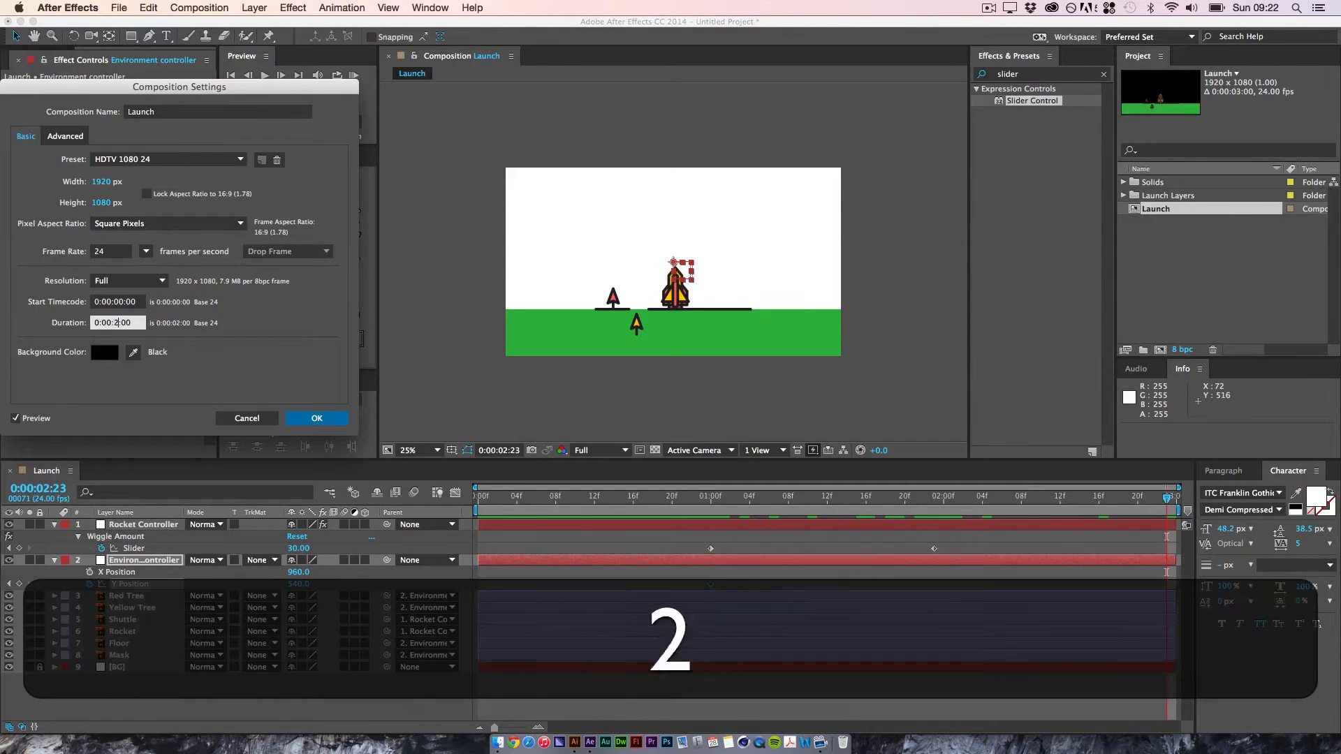
{"action": "key", "text": "Return"}
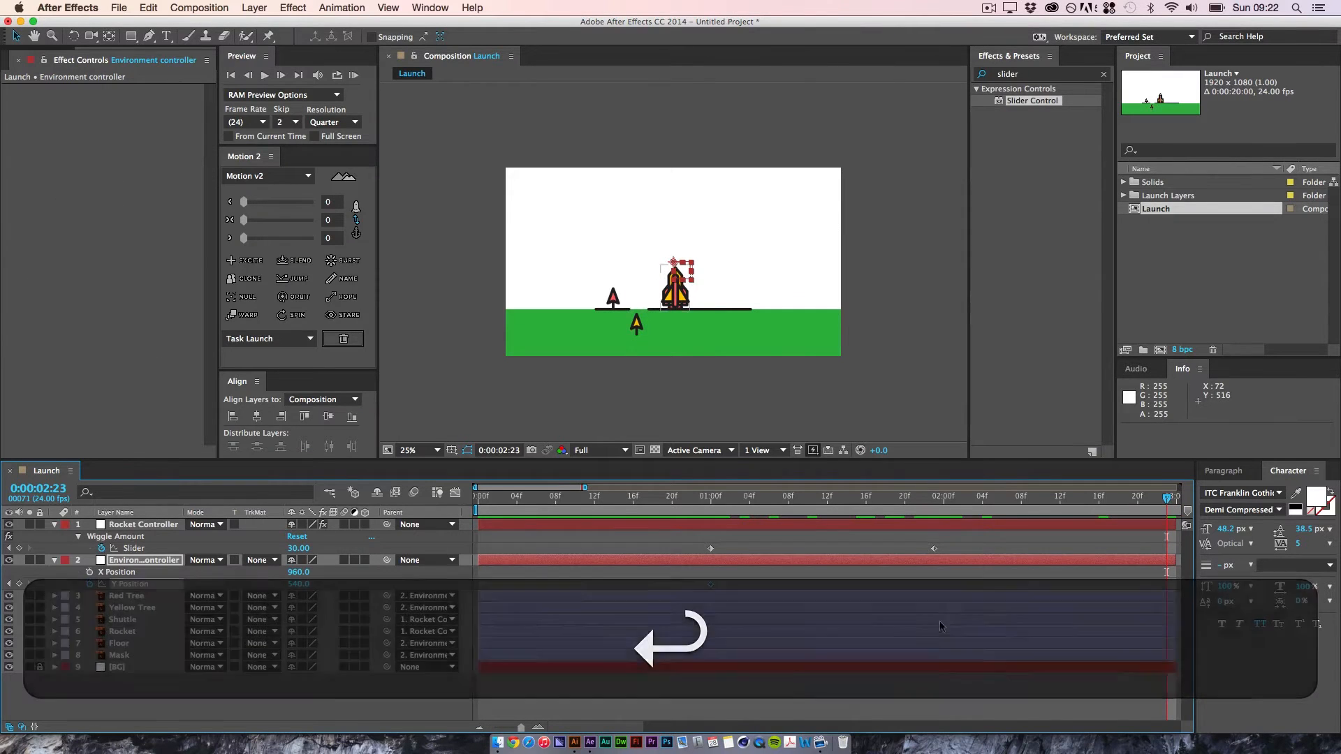
Step: Extend the out points of all unlocked layers to the end of the 20-second composition
{"action": "key", "text": "space"}
{"action": "left_click_drag", "start_coordinate": [1026, 583], "coordinate": [741, 568]}
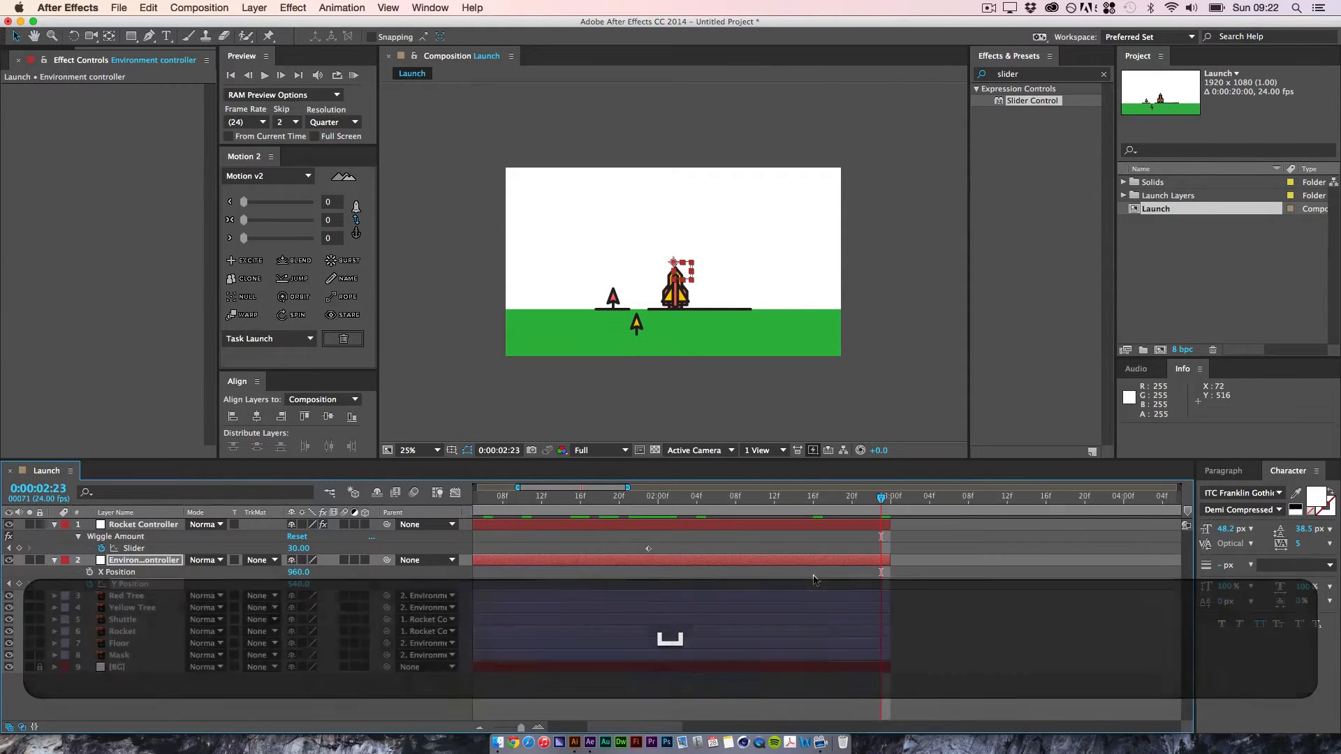
{"action": "key", "text": "super+a"}
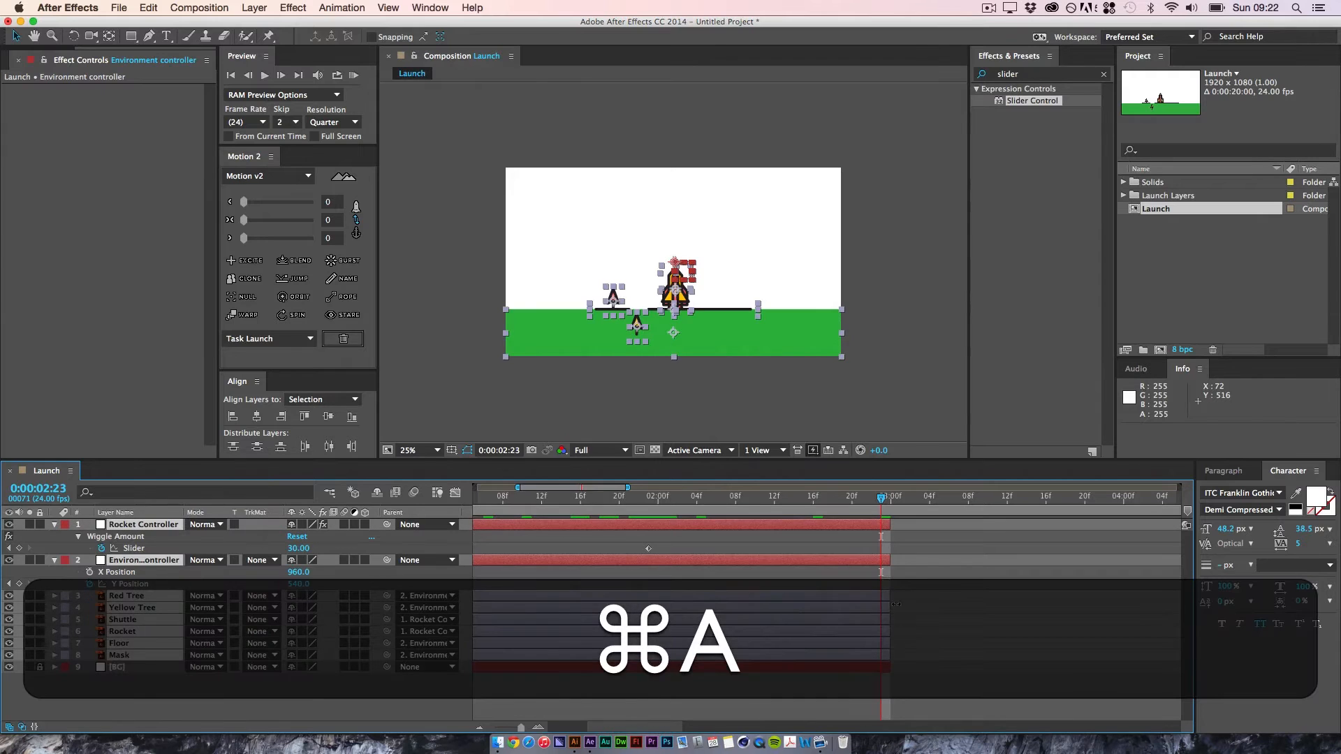
{"action": "left_click_drag", "start_coordinate": [892, 597], "coordinate": [1322, 613]}
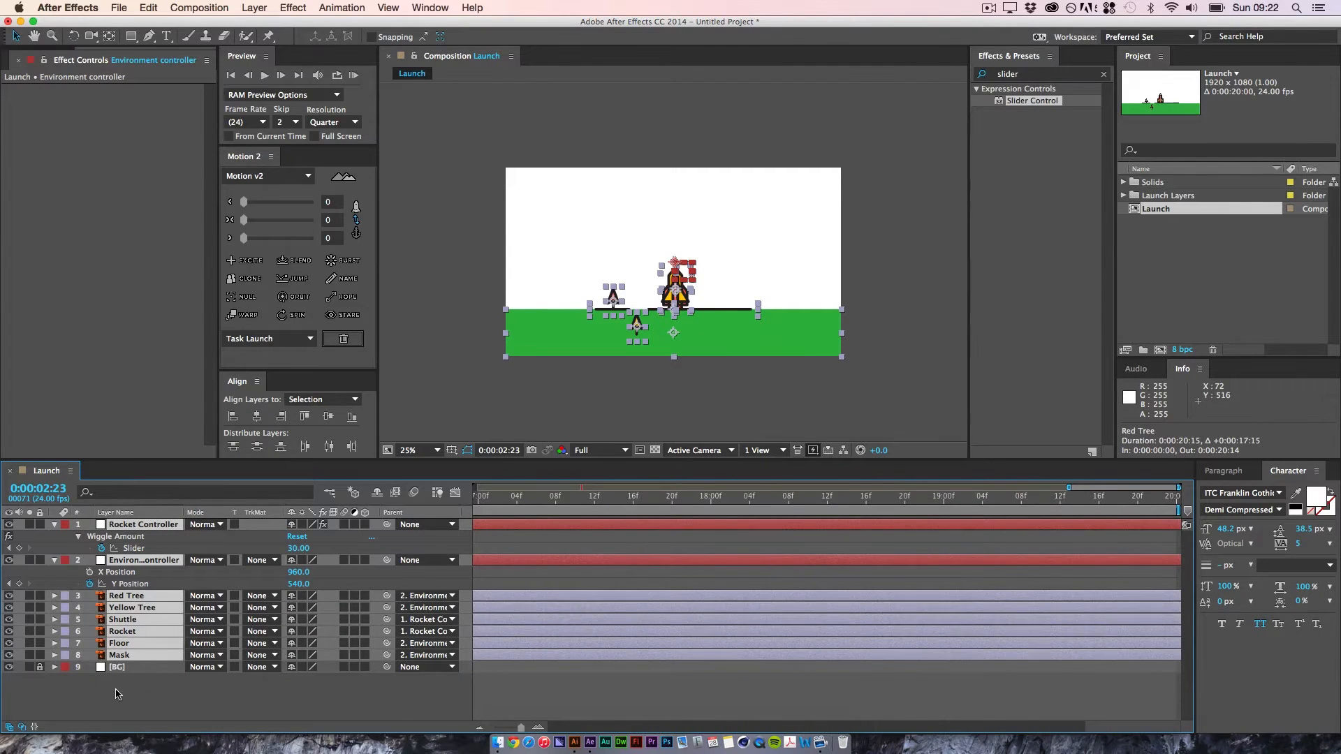
Step: Extend the BG layer's out point to the end of the composition at 0:00:19:23 and lock the layer again
{"action": "left_click", "coordinate": [117, 690]}
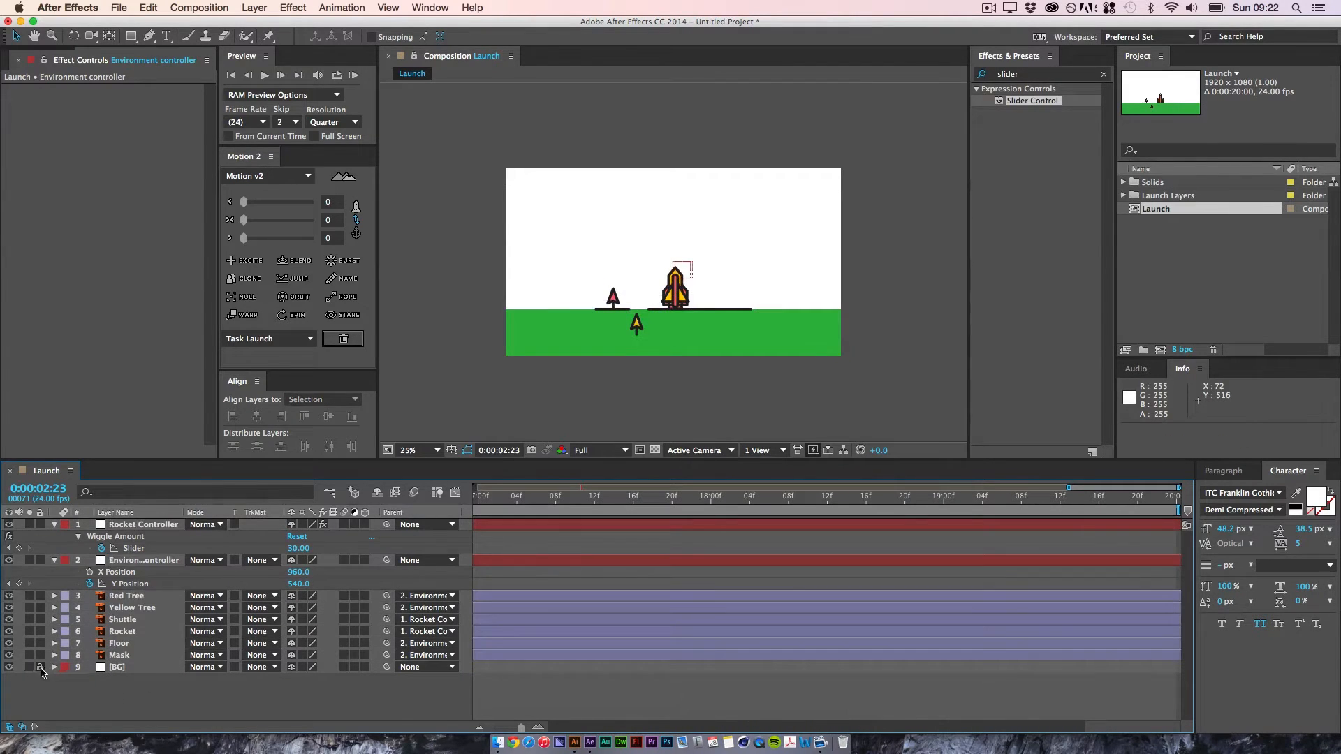
{"action": "left_click", "coordinate": [147, 667]}
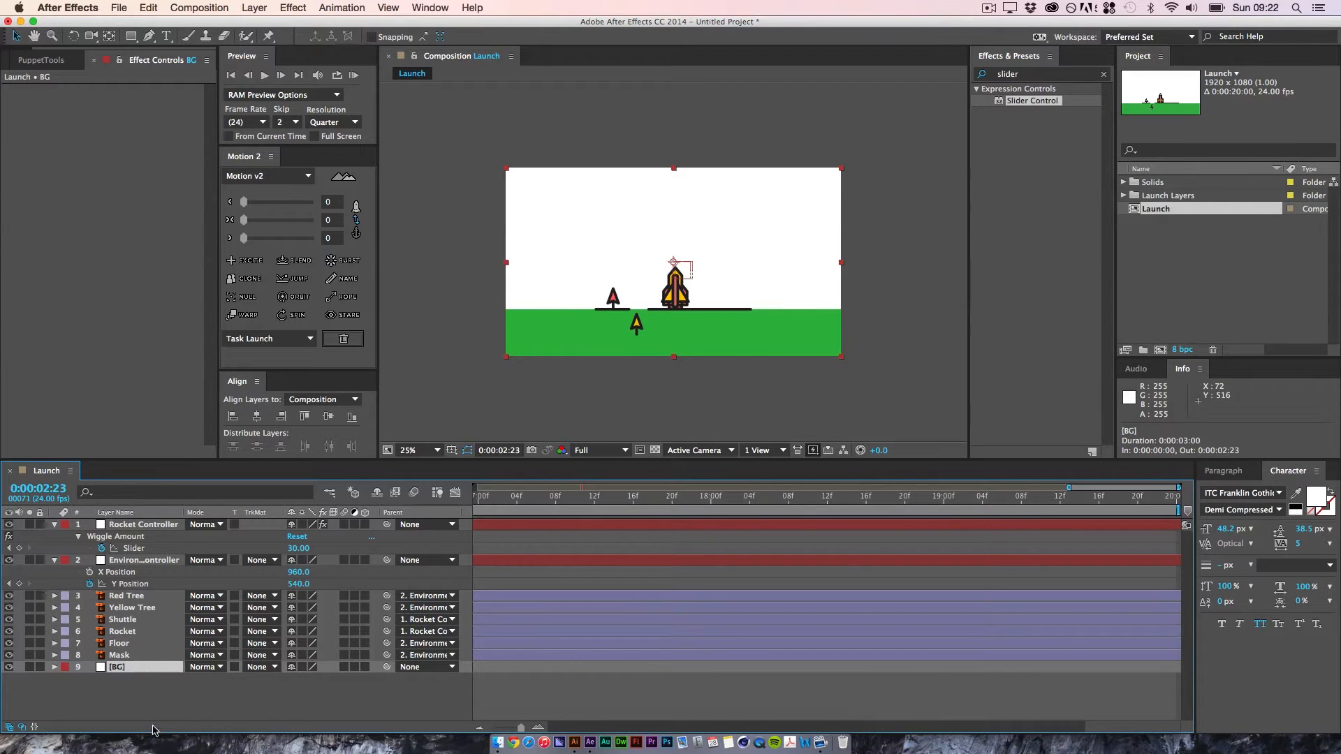
{"action": "key", "text": "alt"}
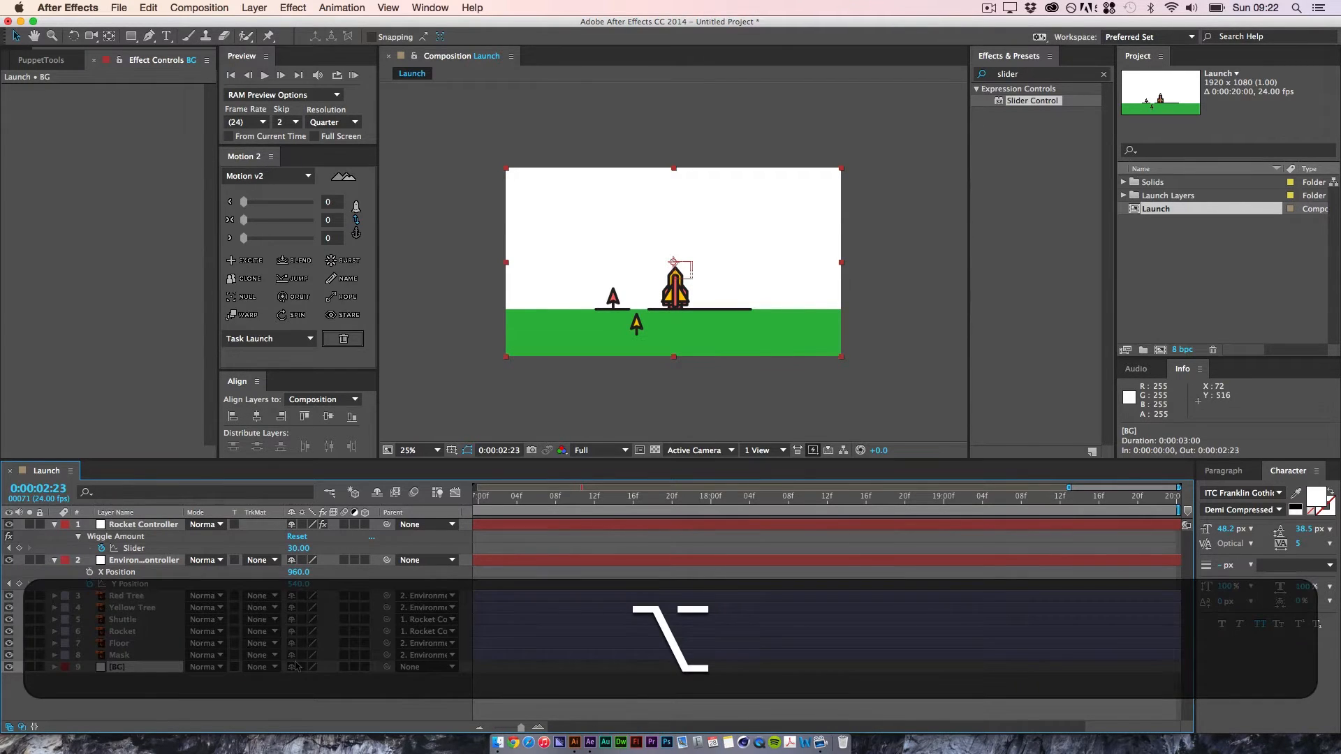
{"action": "key", "text": "alt+bracketright"}
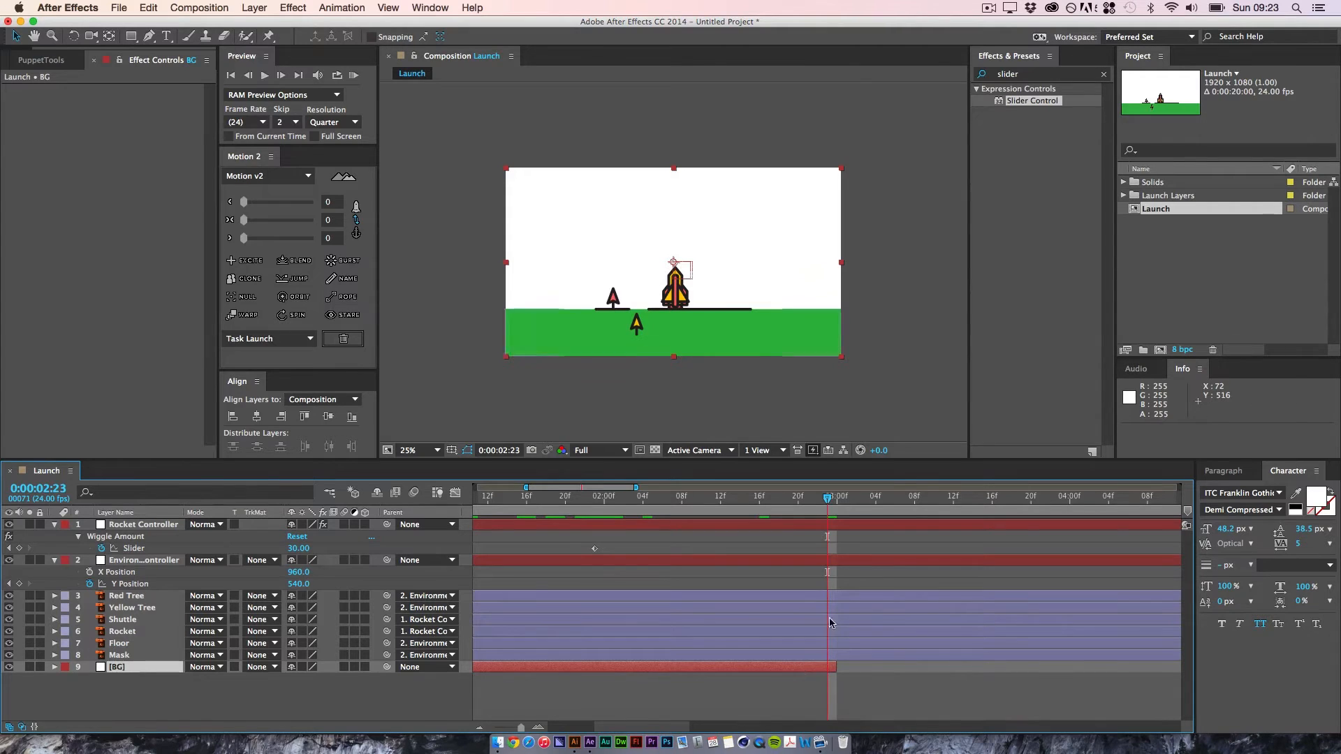
{"action": "left_click_drag", "start_coordinate": [830, 500], "coordinate": [1268, 557]}
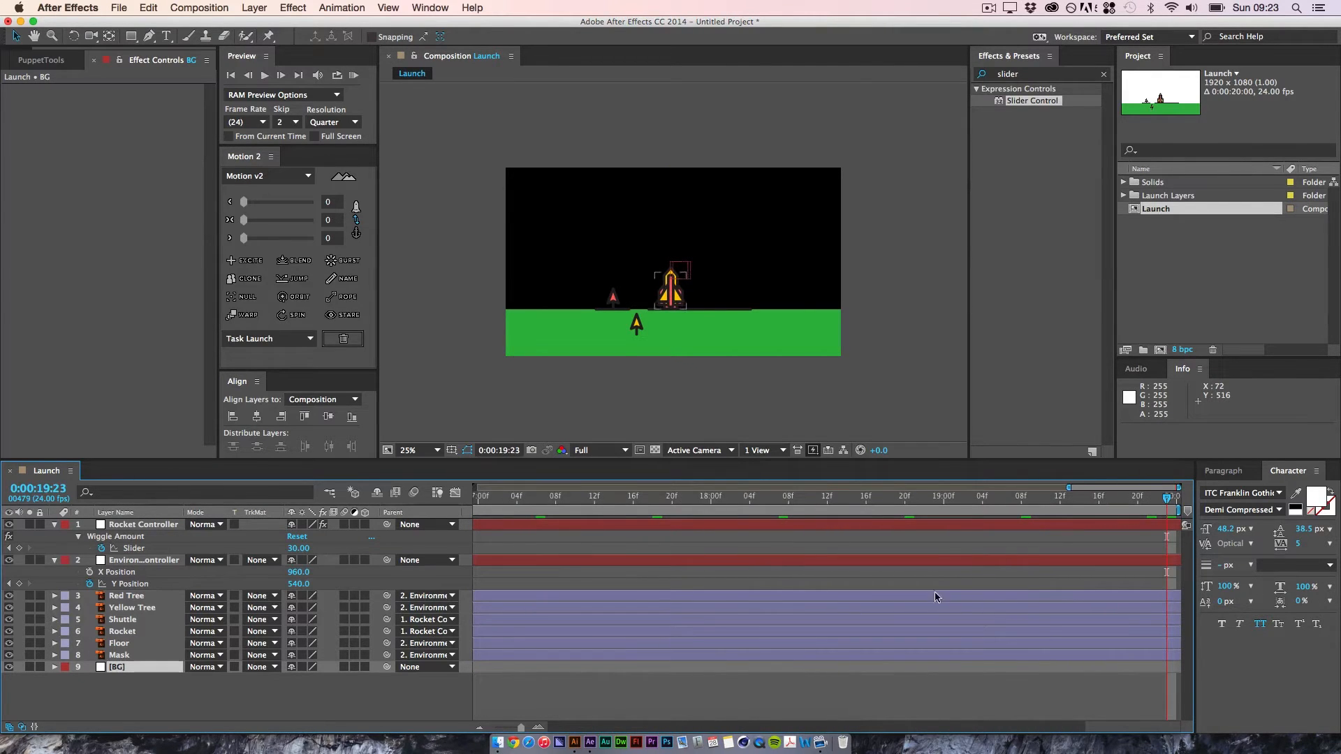
{"action": "key", "text": "alt+bracketright"}
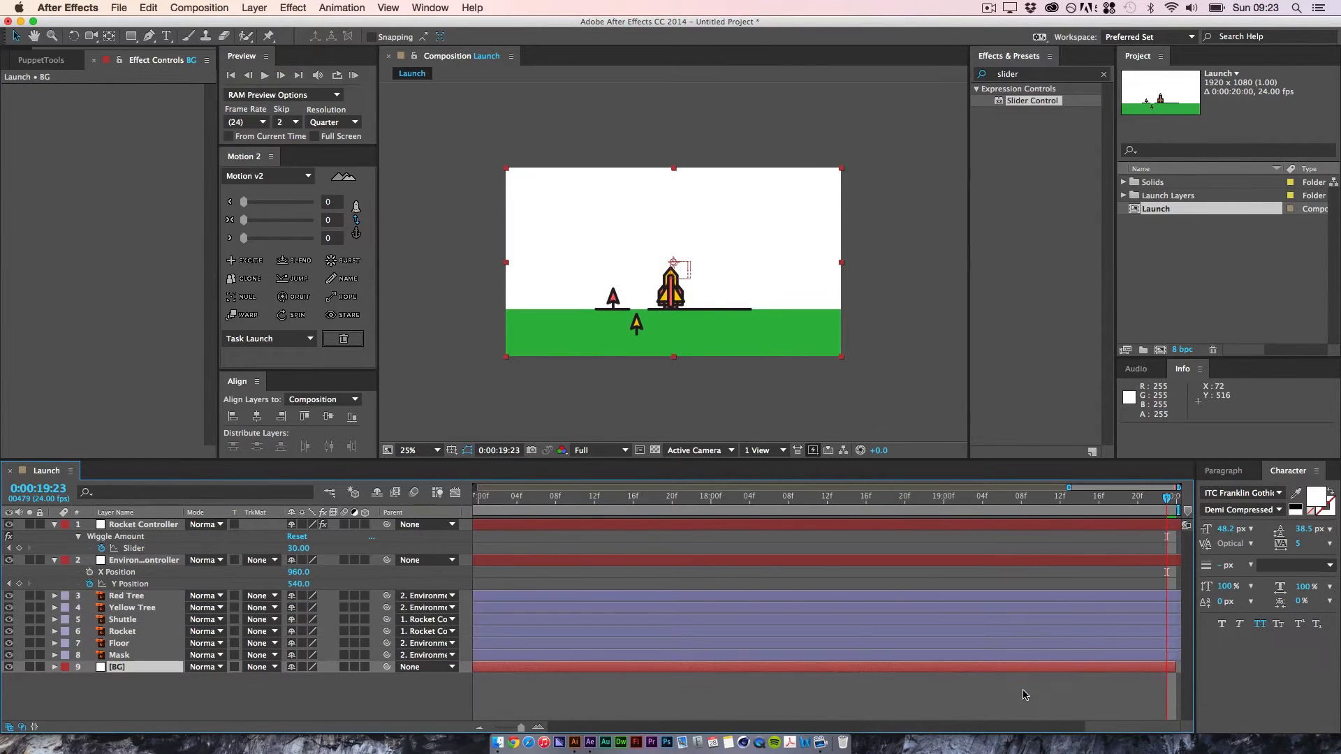
{"action": "left_click", "coordinate": [1025, 696]}
{"action": "left_click_drag", "start_coordinate": [1167, 501], "coordinate": [79, 532]}
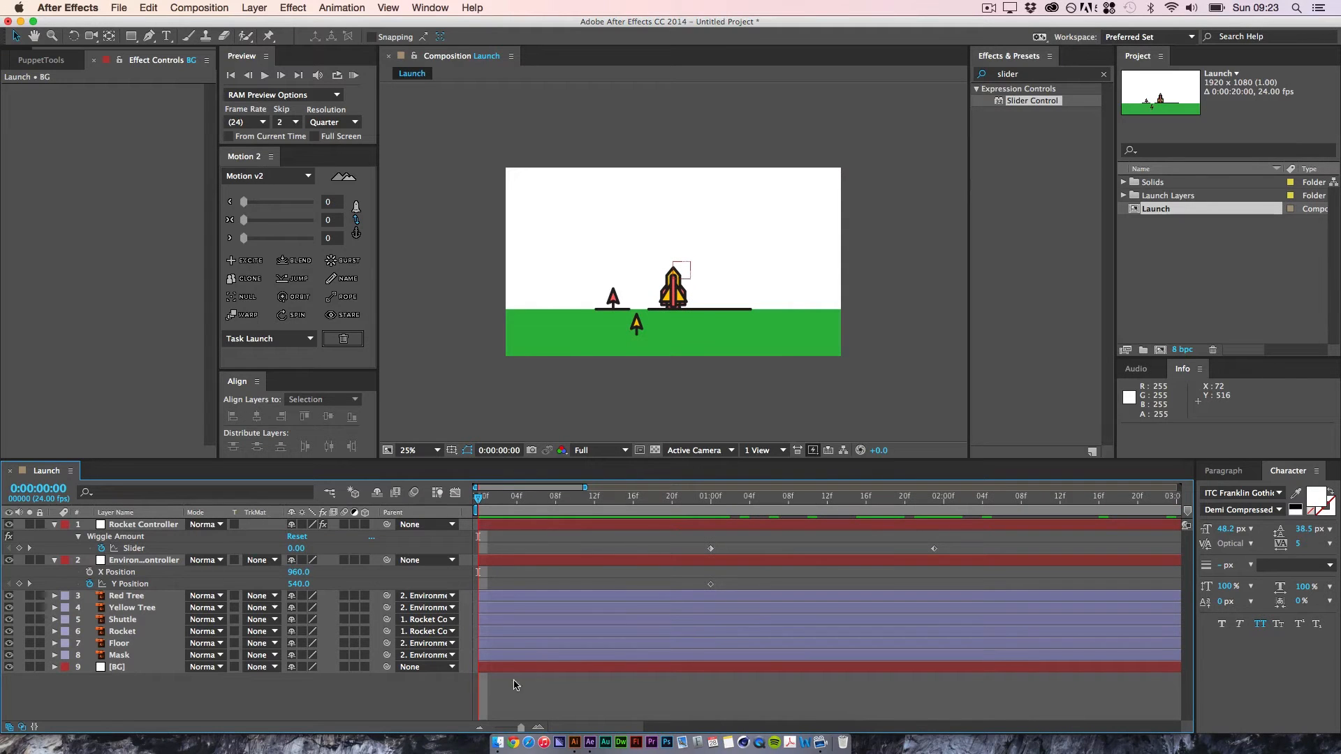
{"action": "left_click", "coordinate": [39, 668]}
Step: Add a Y Position keyframe of 1025 on the Environment controller at 0:00:05:00
{"action": "left_click_drag", "start_coordinate": [474, 494], "coordinate": [711, 506]}
{"action": "key", "text": "Page_Down"}
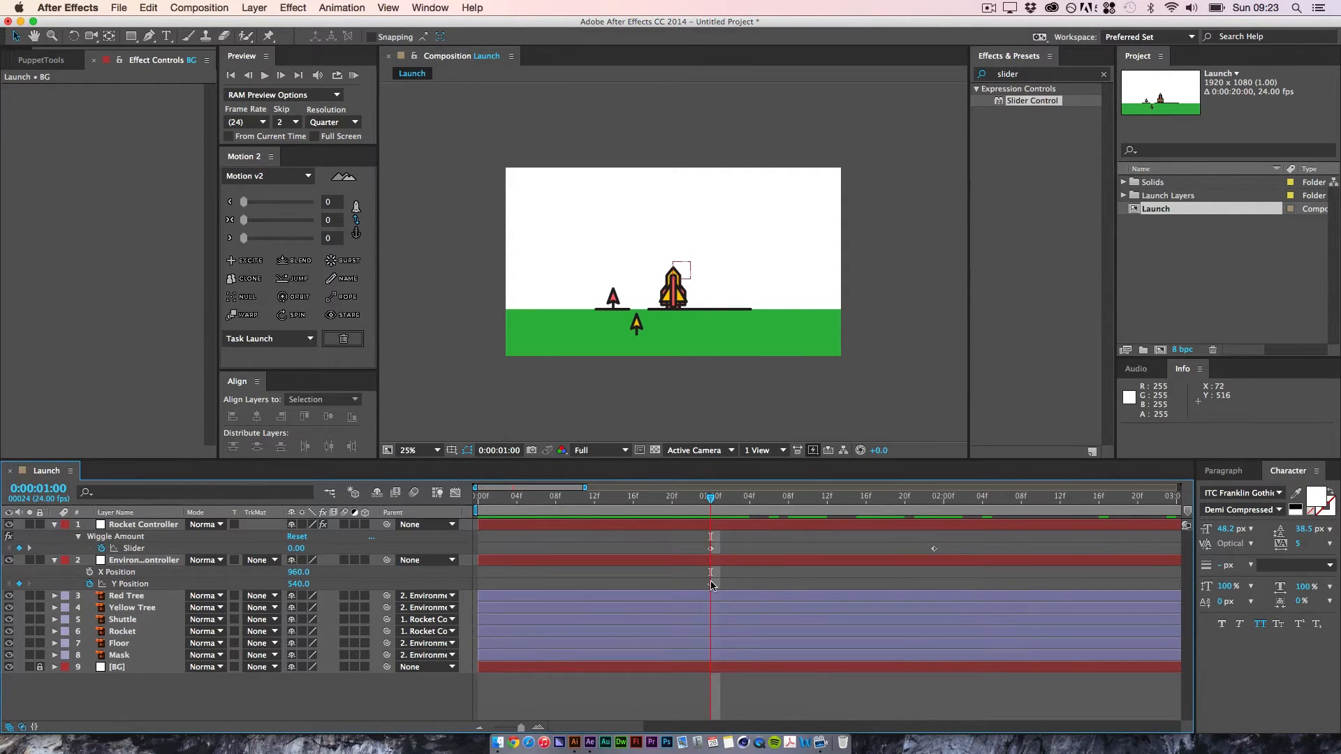
{"action": "scroll", "coordinate": [978, 571], "scroll_direction": "right", "scroll_amount": 3}
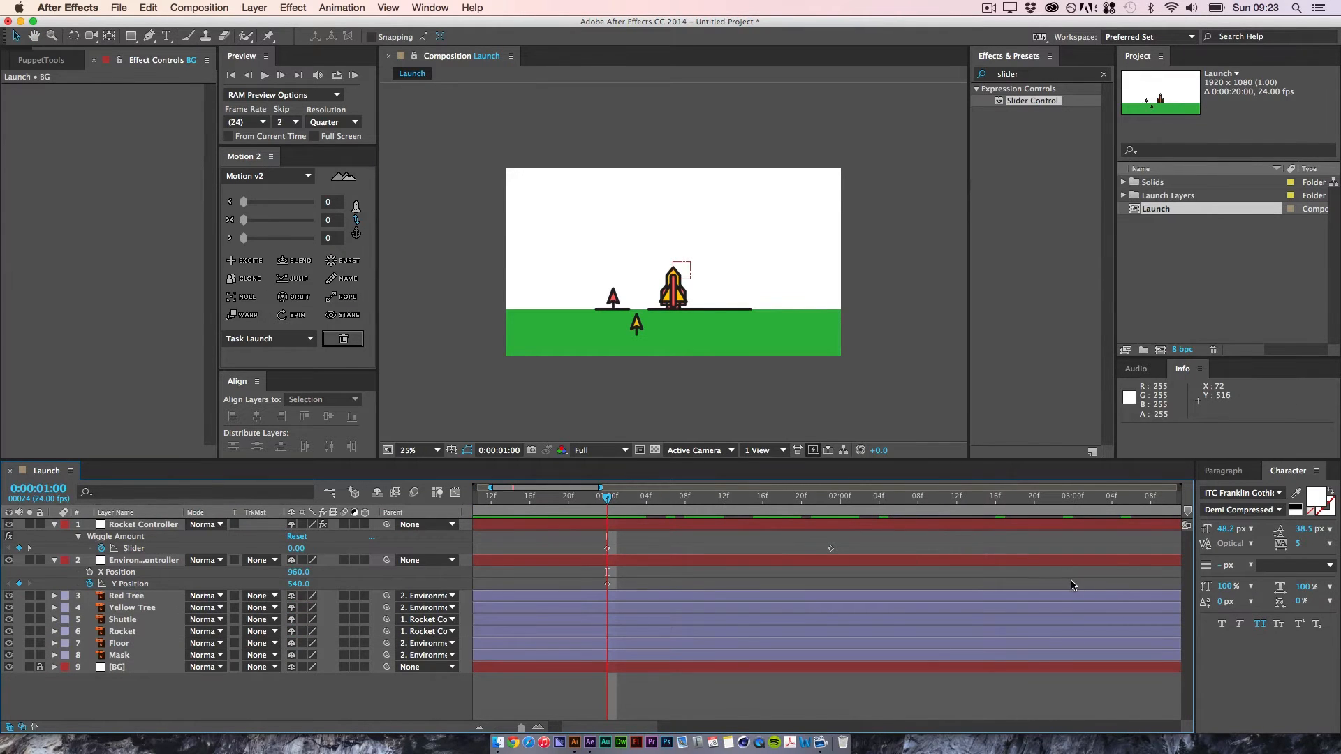
{"action": "key", "text": "minus"}
{"action": "key", "text": "minus"}
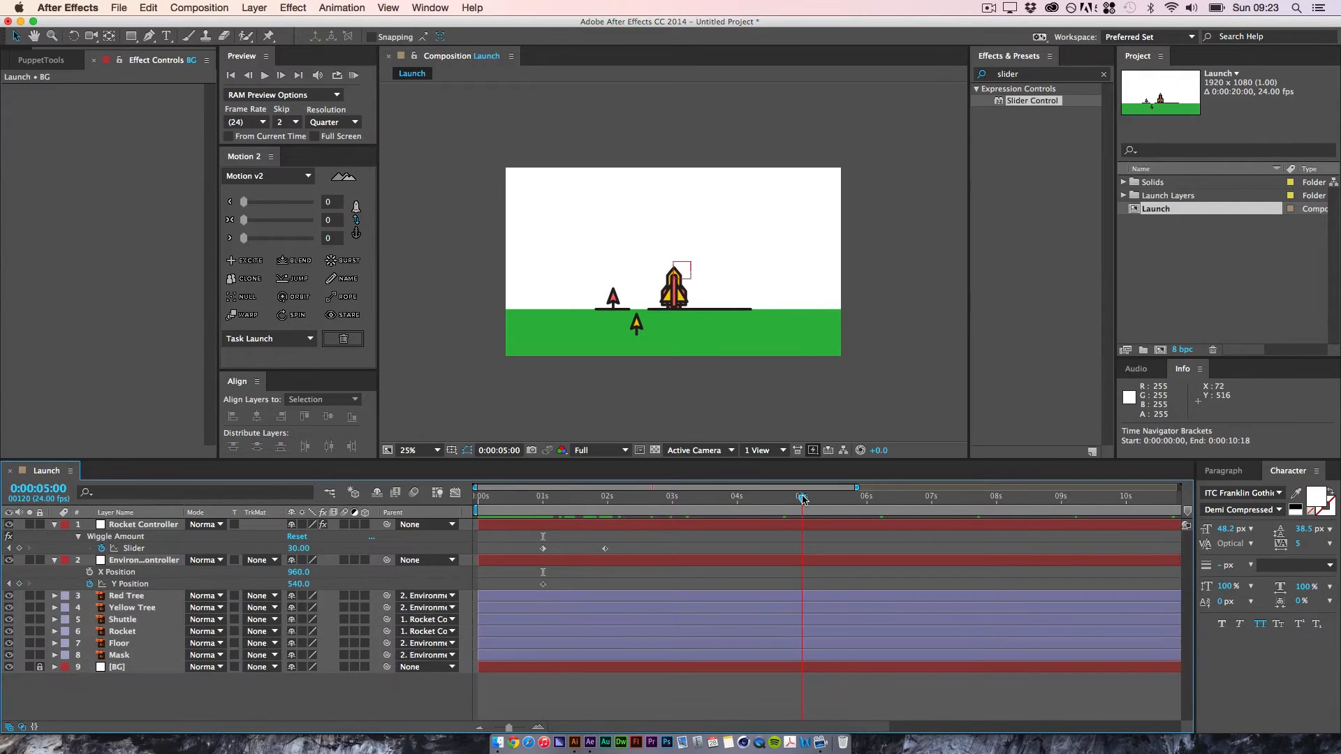
{"action": "left_click", "coordinate": [802, 501]}
{"action": "left_click_drag", "start_coordinate": [305, 587], "coordinate": [676, 614]}
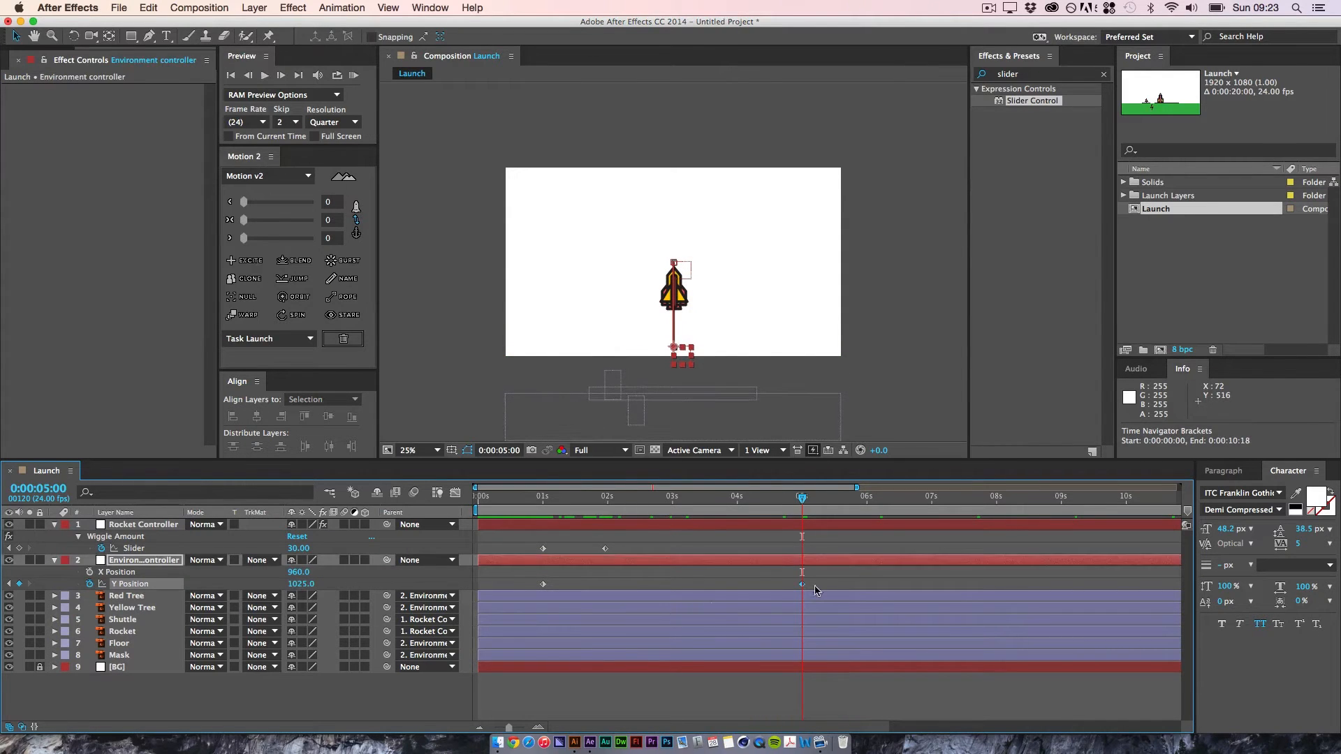
Step: End the work area at 0:00:05:11 and preview the environment's downward movement
{"action": "left_click_drag", "start_coordinate": [800, 500], "coordinate": [832, 503]}
{"action": "key", "text": "n"}
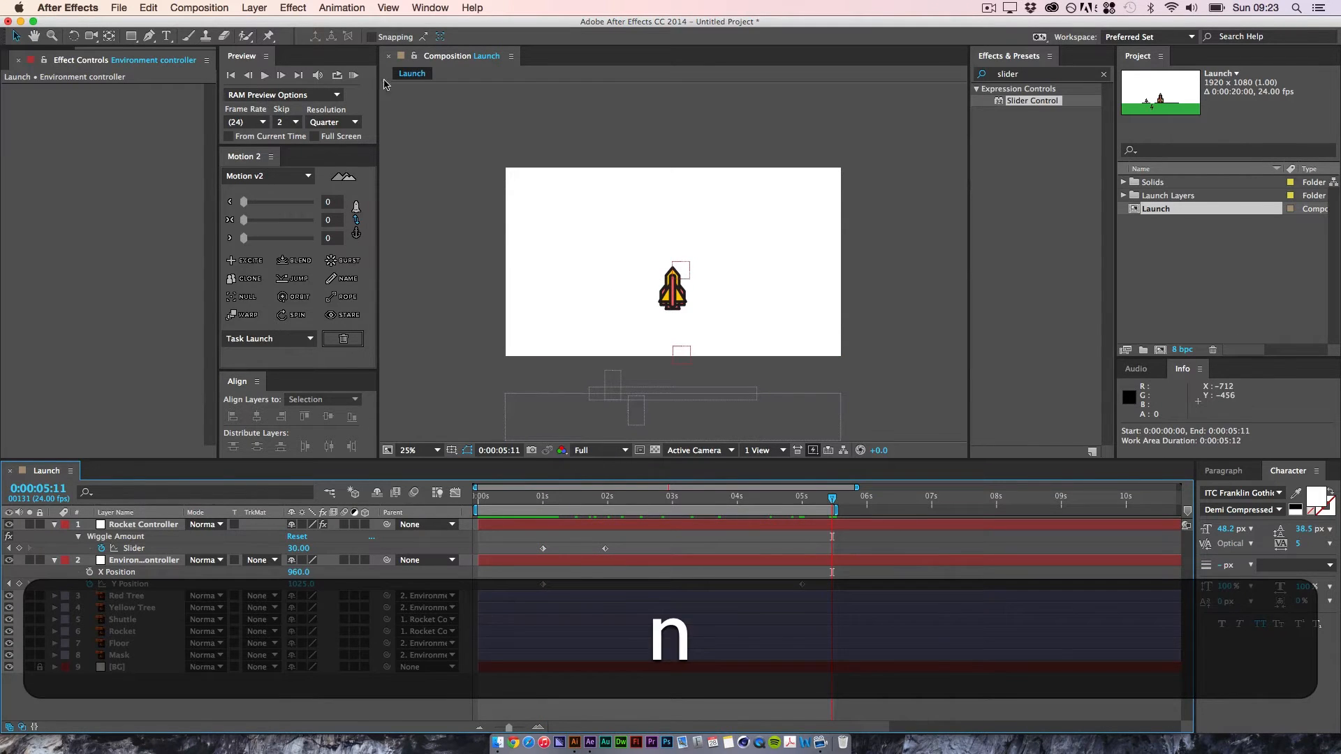
{"action": "key", "text": "KP_0"}
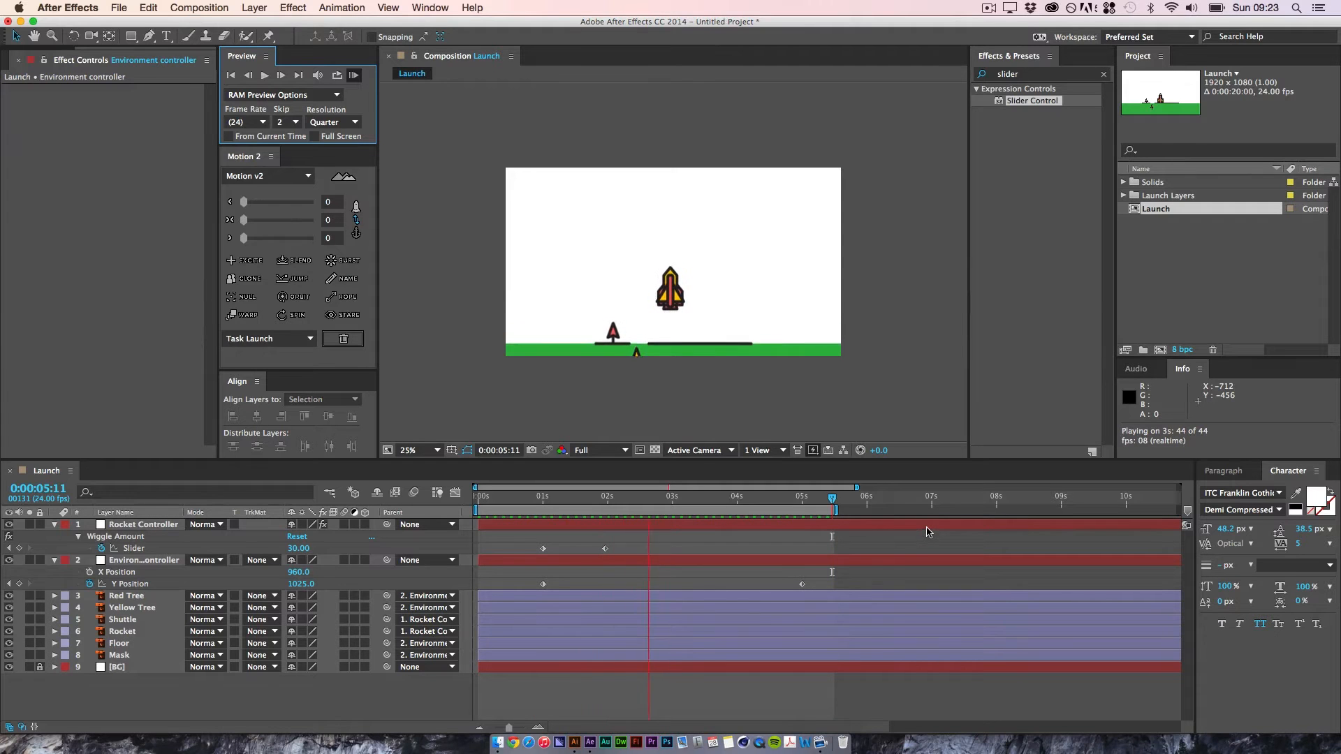
{"action": "key", "text": "space"}
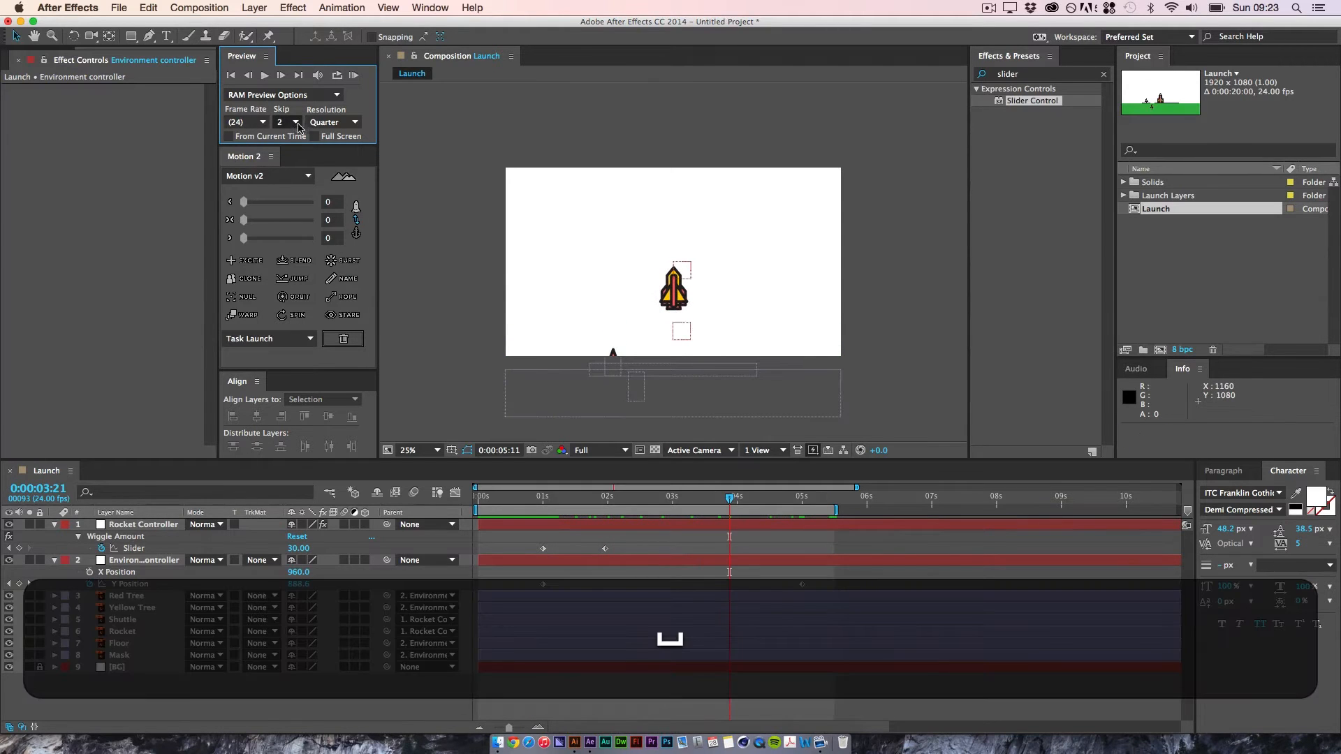
Step: Set the RAM preview to skip 0 frames at Full resolution and play the launch animation
{"action": "left_click", "coordinate": [298, 126]}
{"action": "left_click", "coordinate": [291, 135]}
{"action": "left_click", "coordinate": [345, 123]}
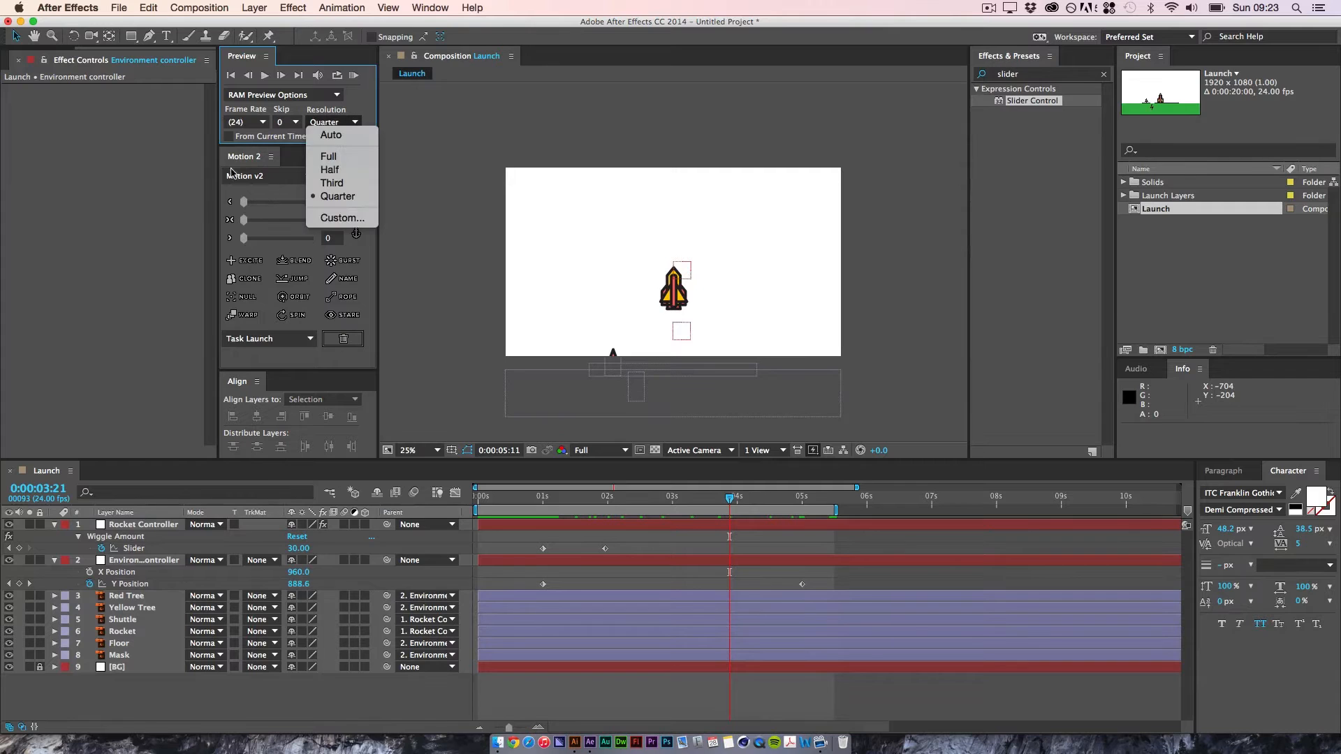
{"action": "left_click", "coordinate": [328, 156]}
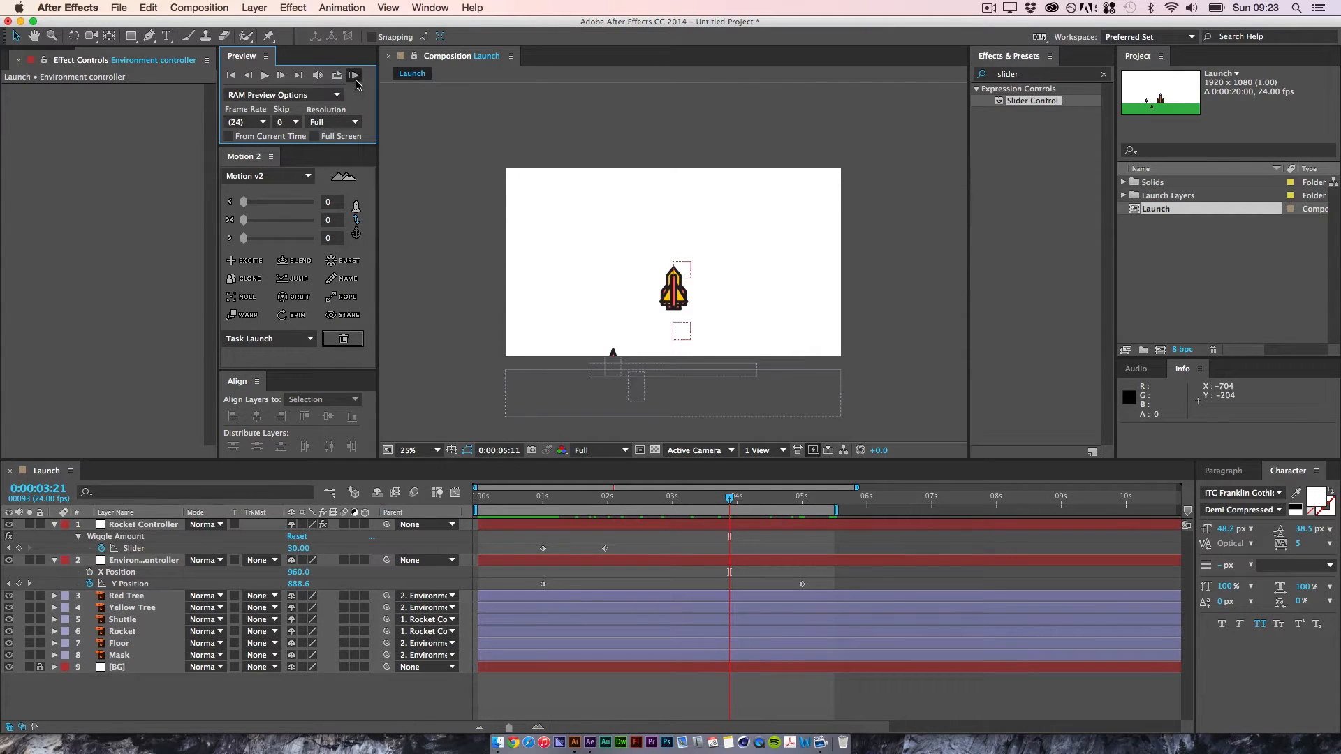
{"action": "left_click", "coordinate": [354, 74]}
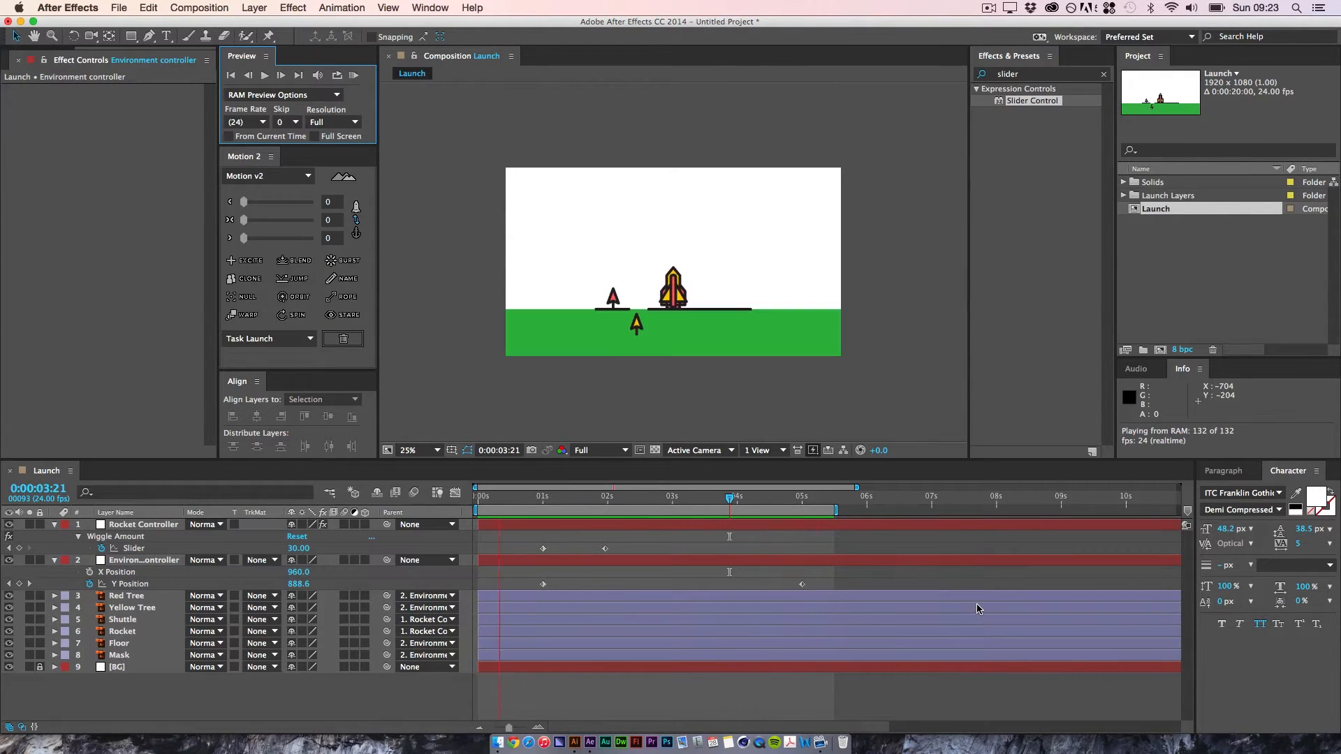
{"action": "key", "text": "space"}
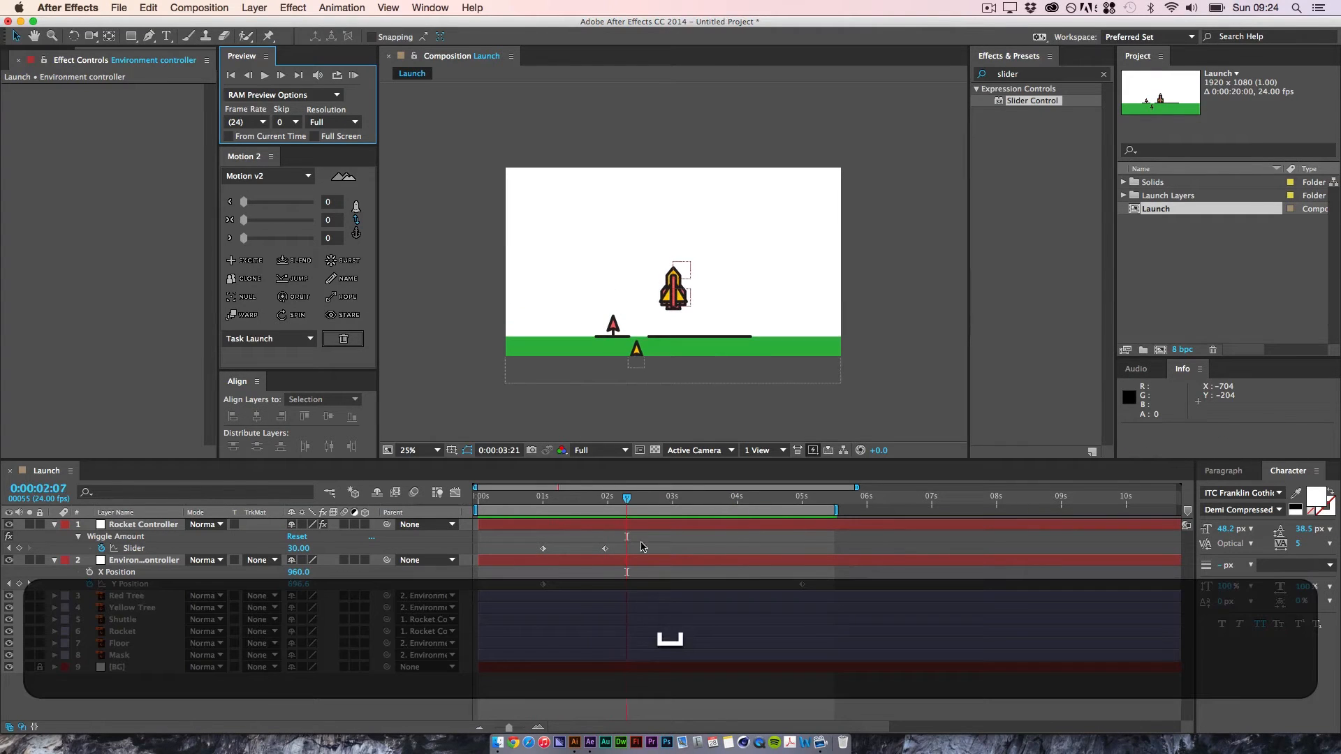
Step: Show the Environment controller's Y Position curve in the Graph Editor, easing out of the first keyframe and into the last
{"action": "left_click", "coordinate": [544, 585]}
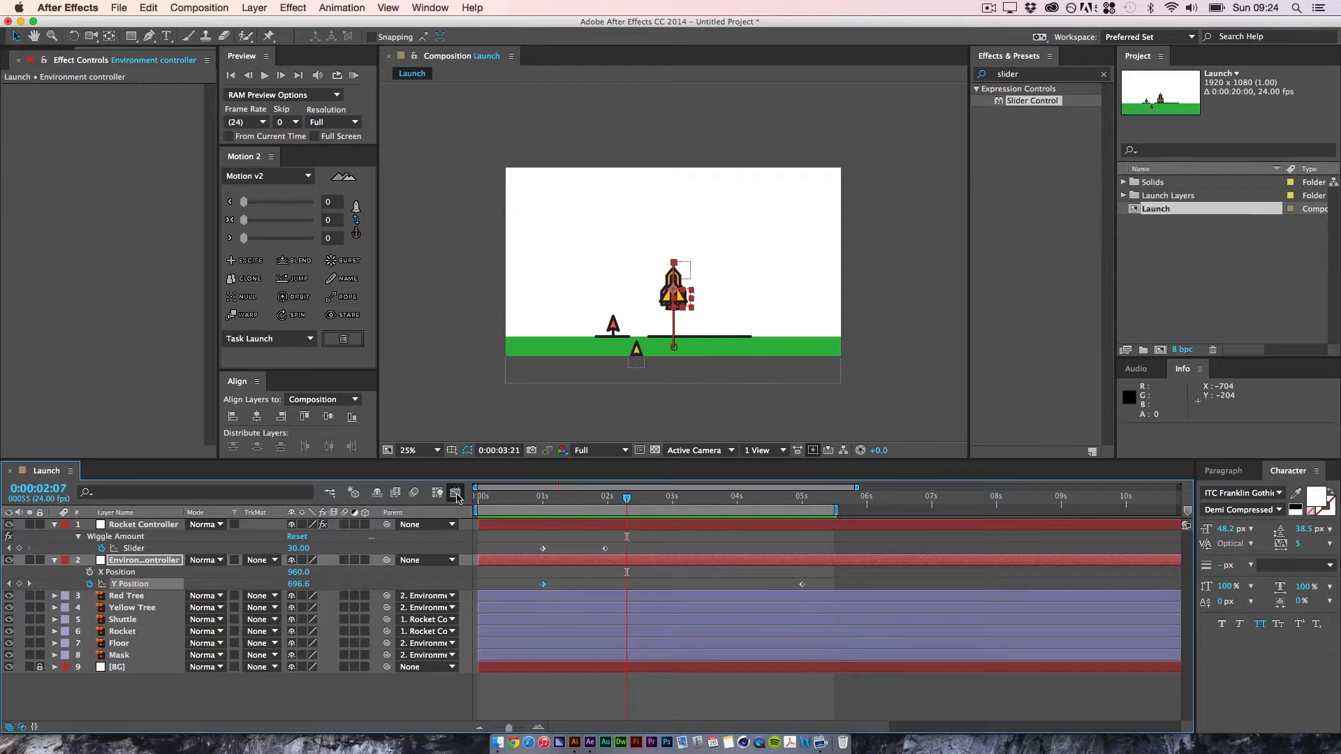
{"action": "left_click", "coordinate": [456, 494]}
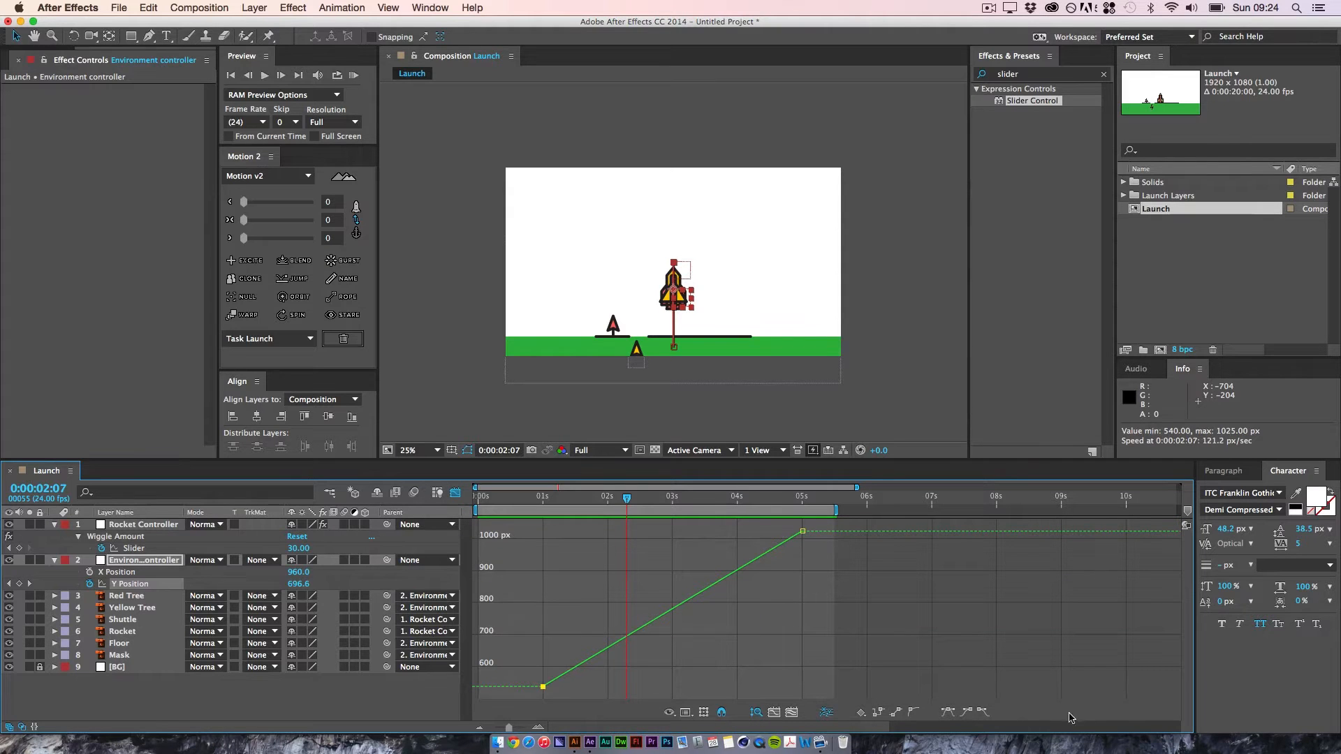
{"action": "left_click", "coordinate": [984, 713]}
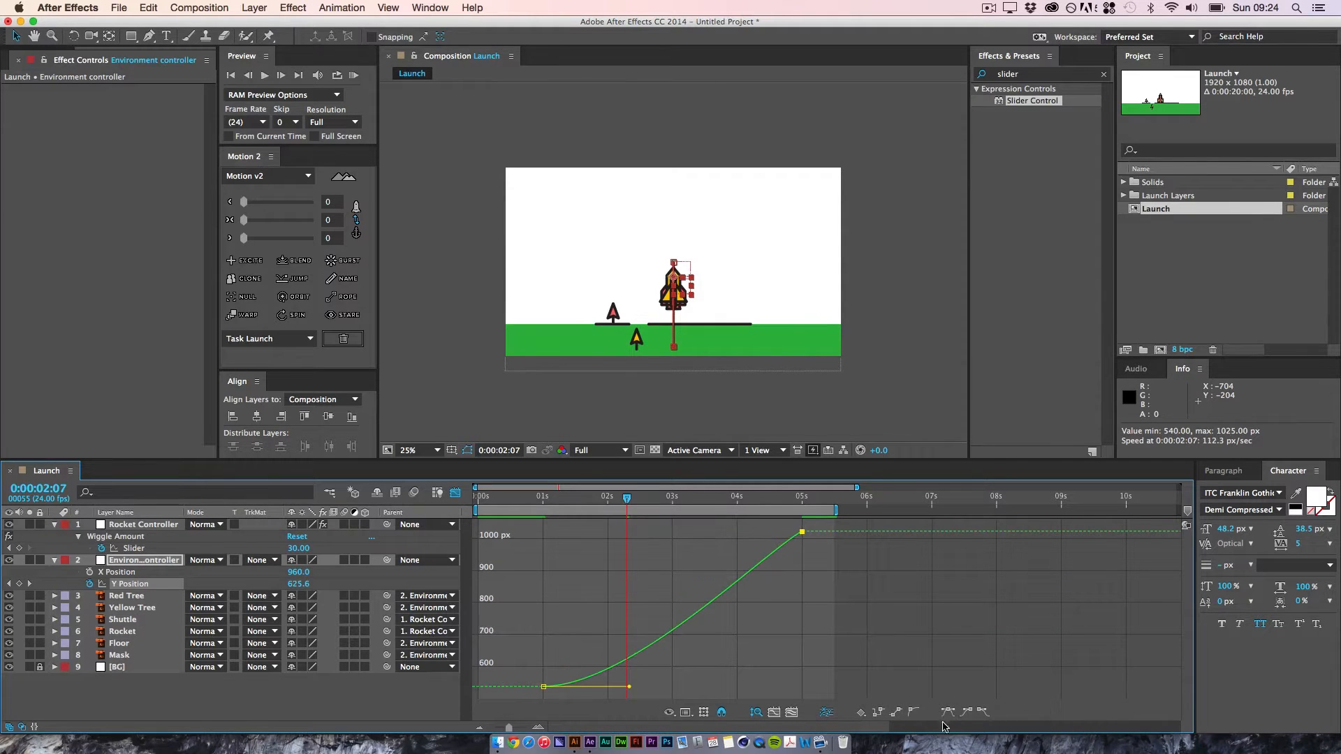
{"action": "left_click", "coordinate": [970, 713]}
{"action": "left_click", "coordinate": [726, 580]}
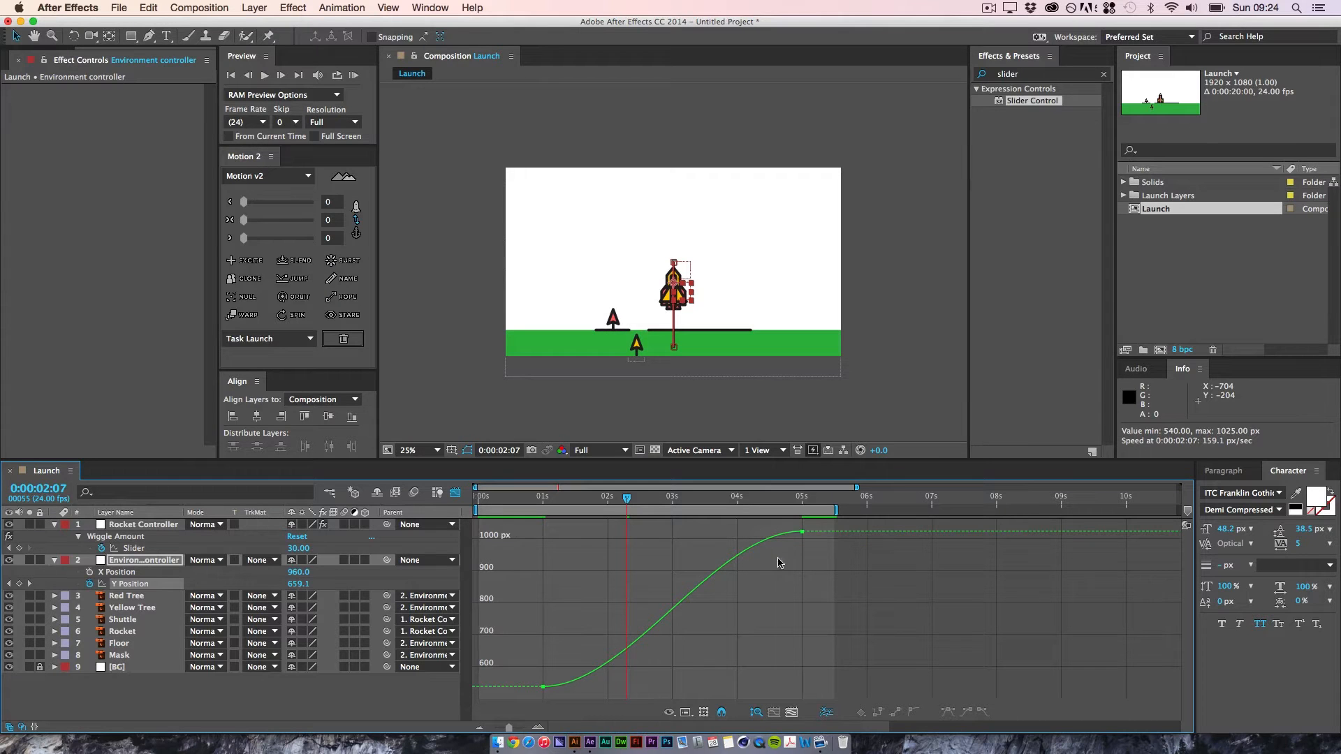
Step: Lengthen the first Y Position keyframe's outgoing handle horizontally to about the 4.5-second mark and preview the slower takeoff
{"action": "left_click_drag", "start_coordinate": [550, 636], "coordinate": [520, 701]}
{"action": "left_click_drag", "start_coordinate": [629, 690], "coordinate": [774, 694]}
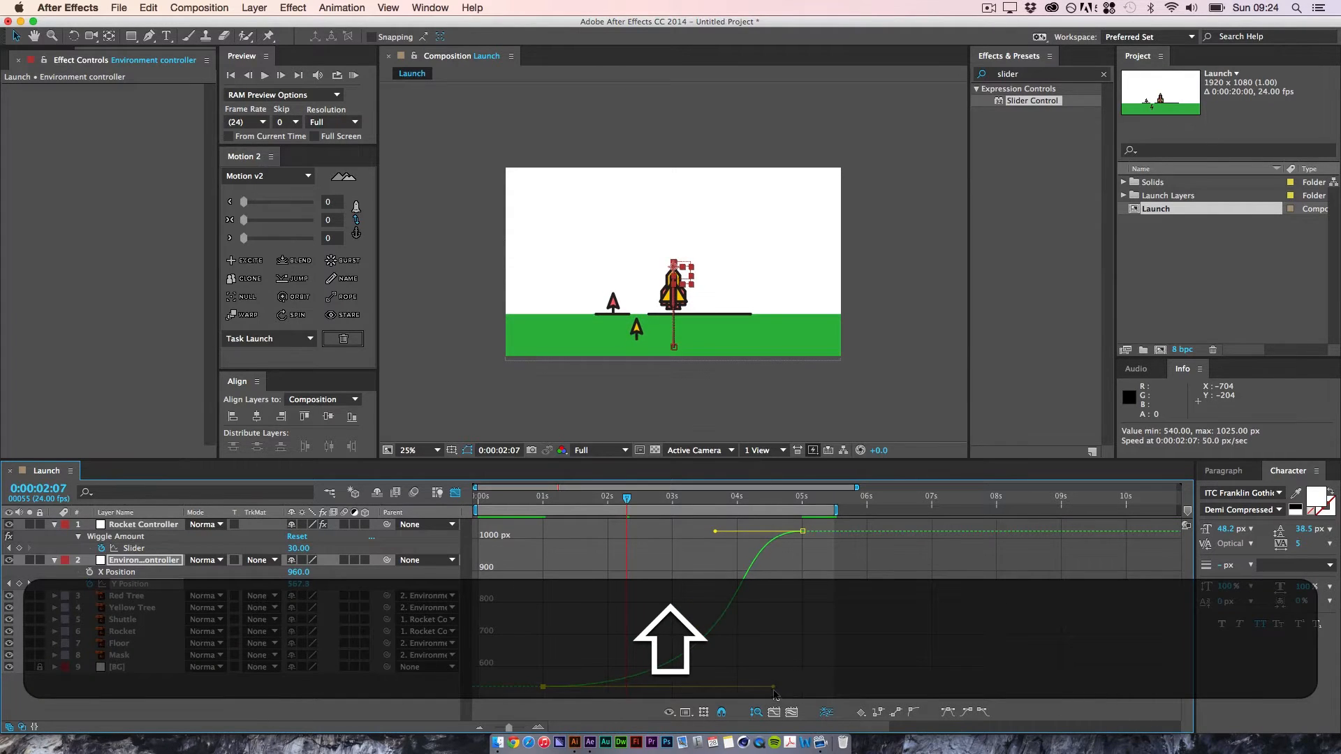
{"action": "left_click", "coordinate": [888, 635]}
{"action": "key", "text": "space"}
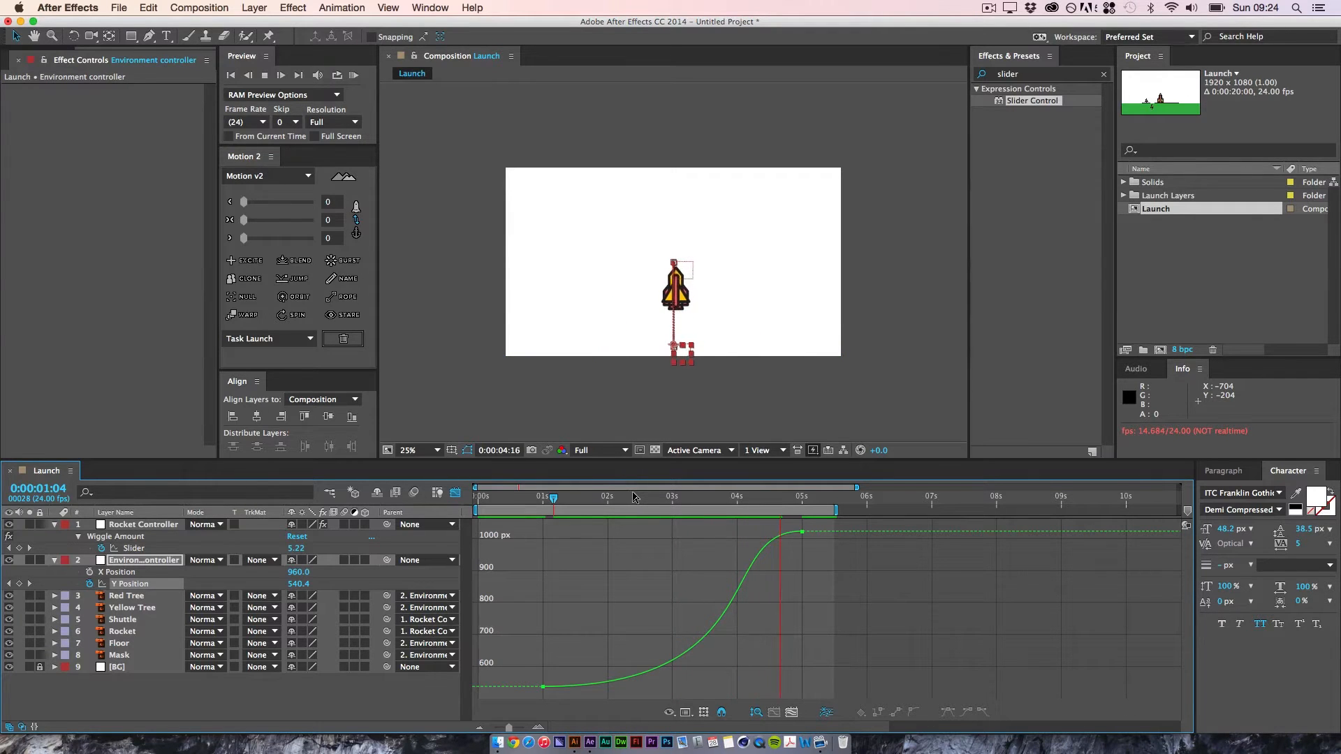
{"action": "key", "text": "space"}
{"action": "left_click", "coordinate": [824, 501]}
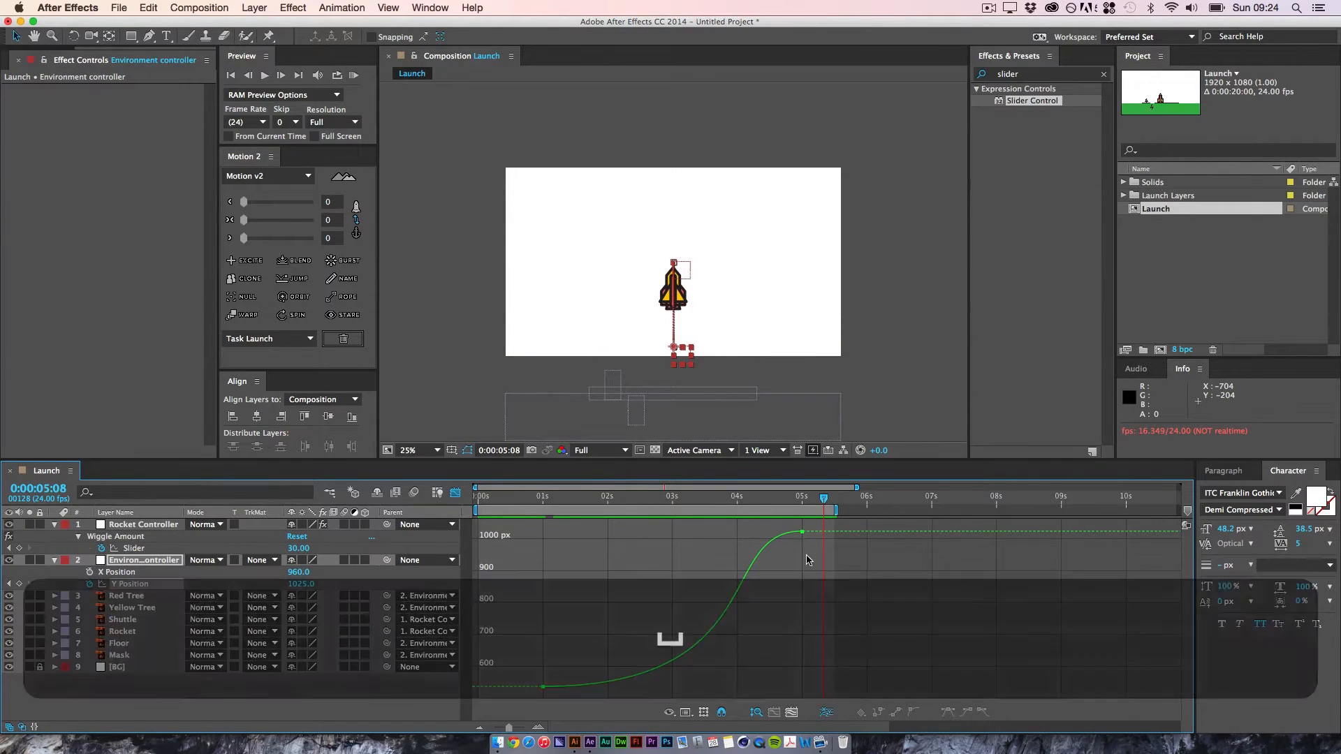
Step: Pull the last Y Position keyframe's incoming handle down to about 4.4 seconds for a steep, accelerating finish, and preview the motion
{"action": "left_click_drag", "start_coordinate": [716, 533], "coordinate": [766, 626]}
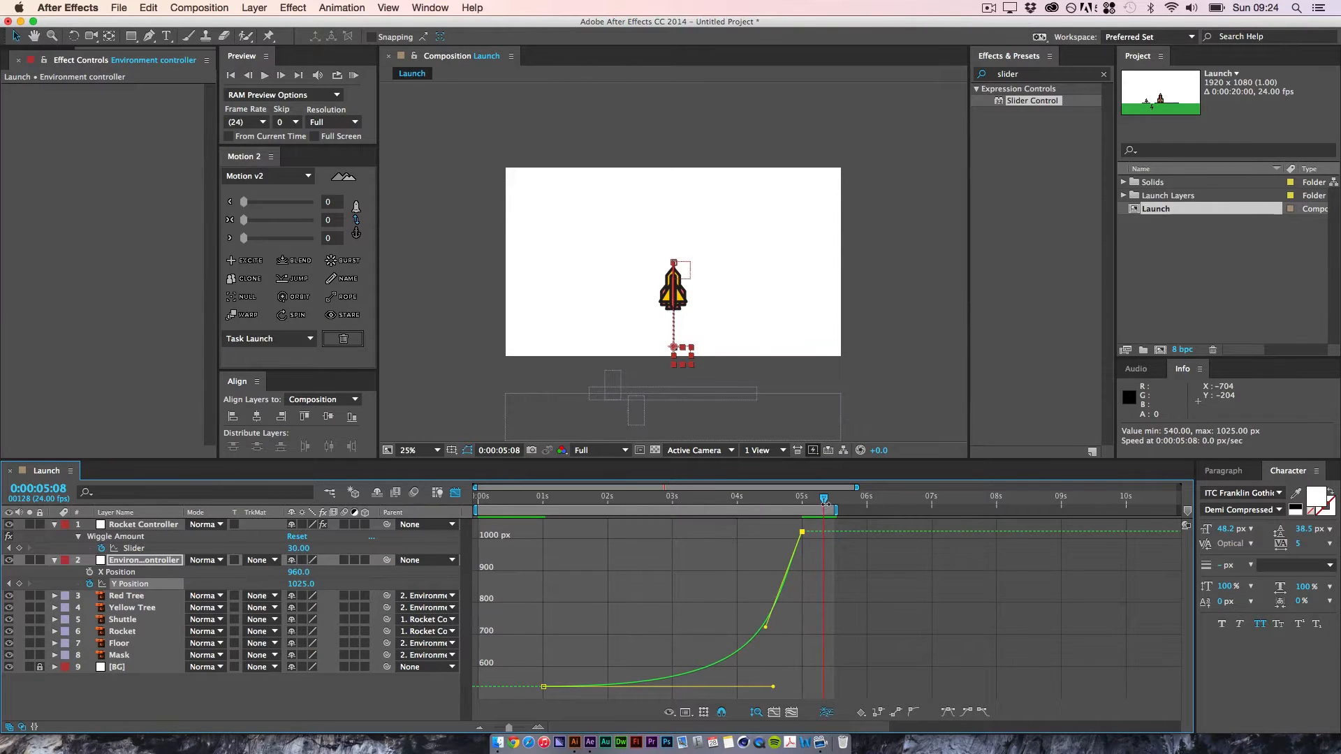
{"action": "key", "text": "space"}
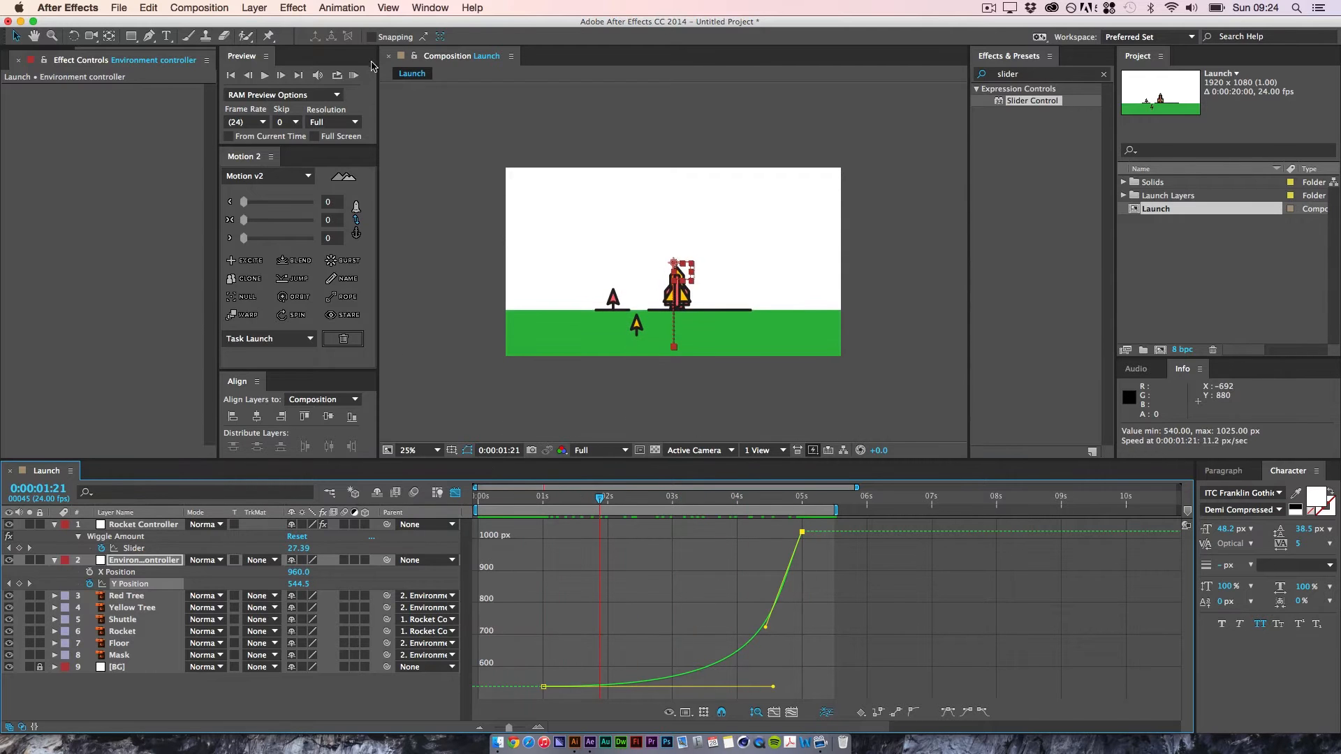
{"action": "left_click", "coordinate": [354, 74]}
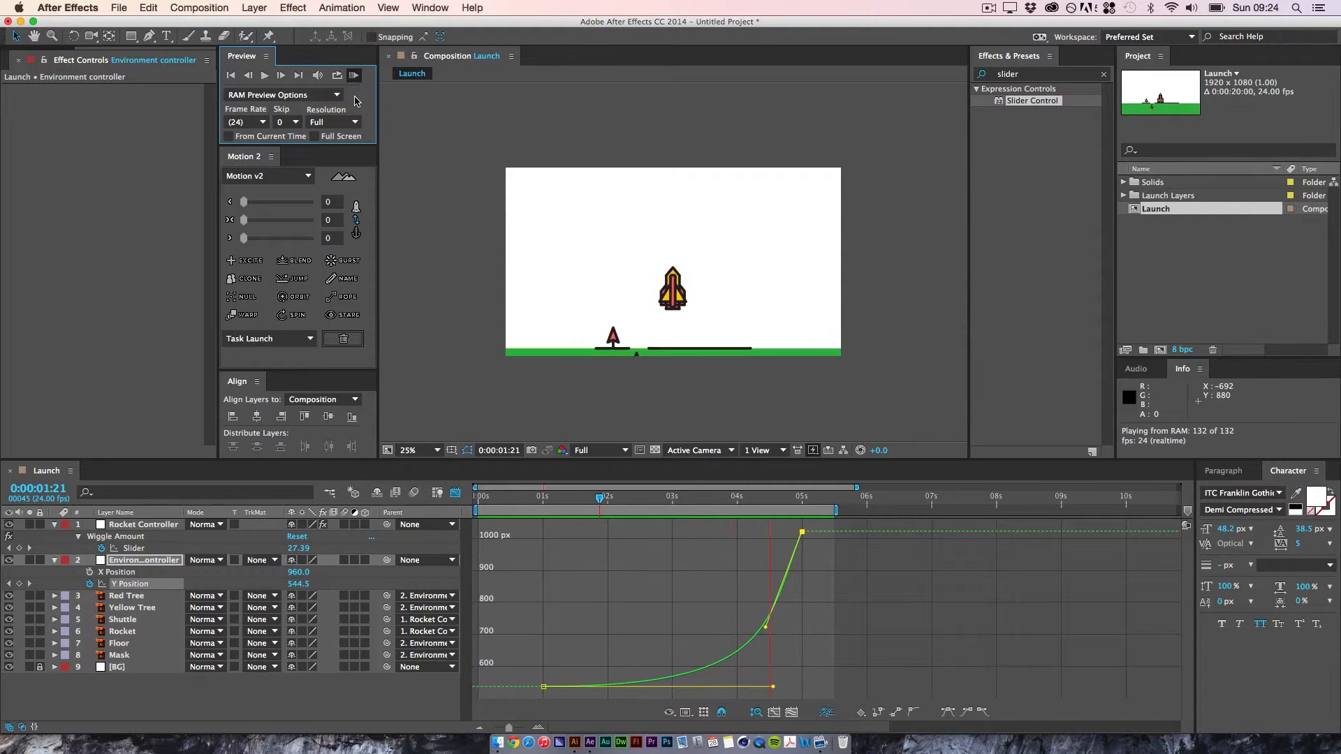
{"action": "key", "text": "space"}
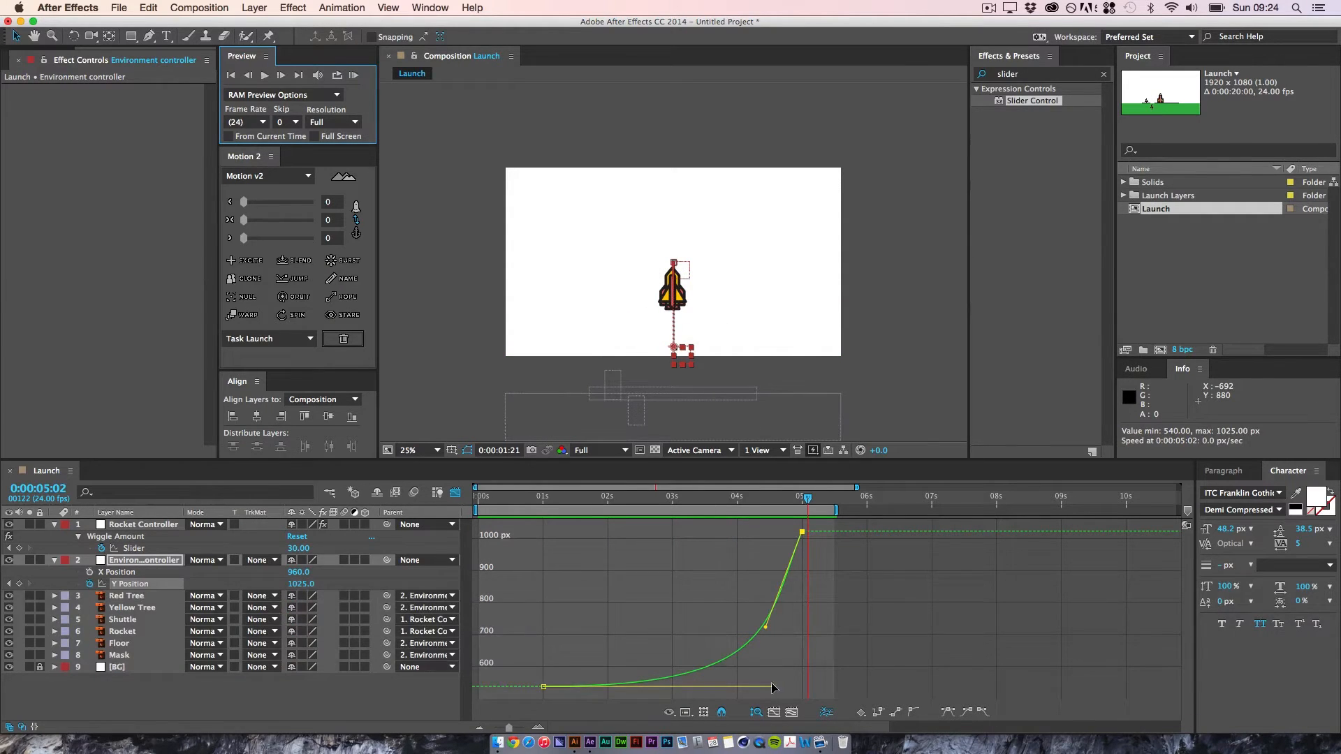
Step: Shorten the first Y Position keyframe's outgoing handle to just before the 3-second mark, preview the launch, and return to 0:00:00:00 with nothing selected
{"action": "left_click_drag", "start_coordinate": [774, 687], "coordinate": [661, 681]}
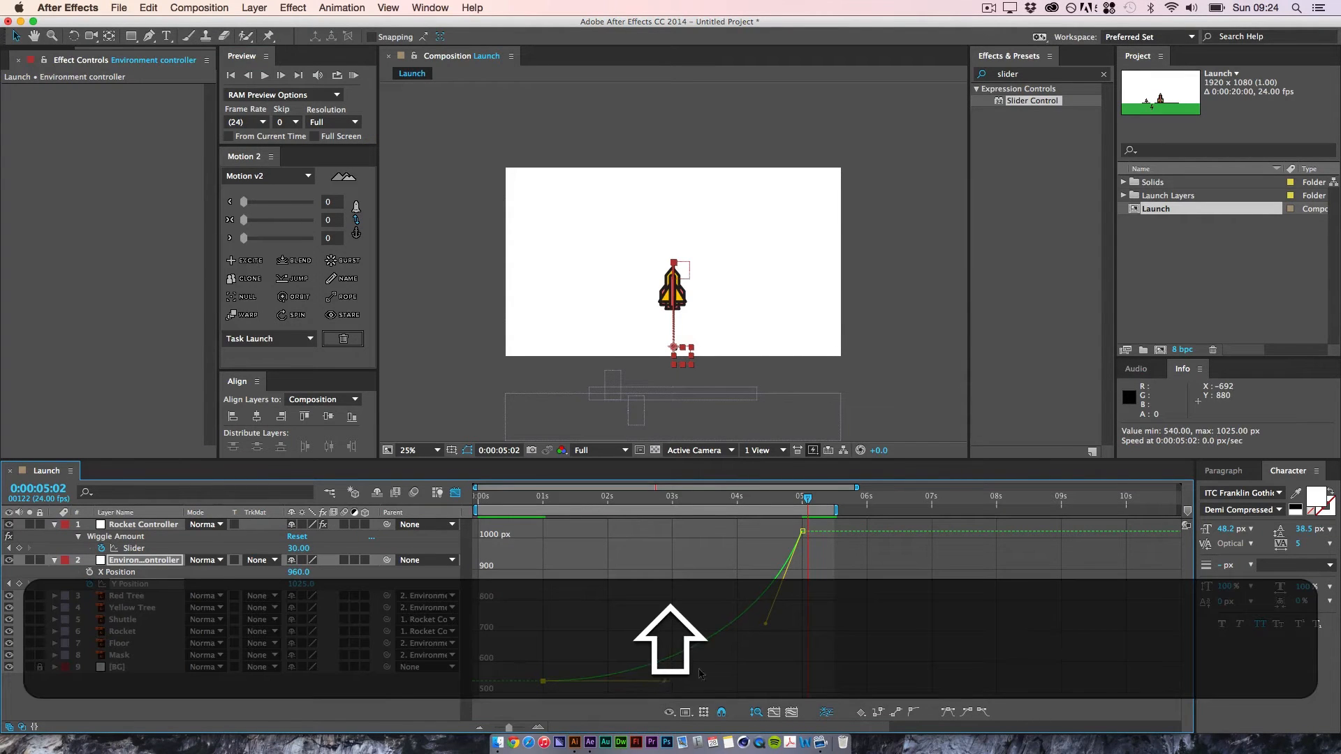
{"action": "key", "text": "space"}
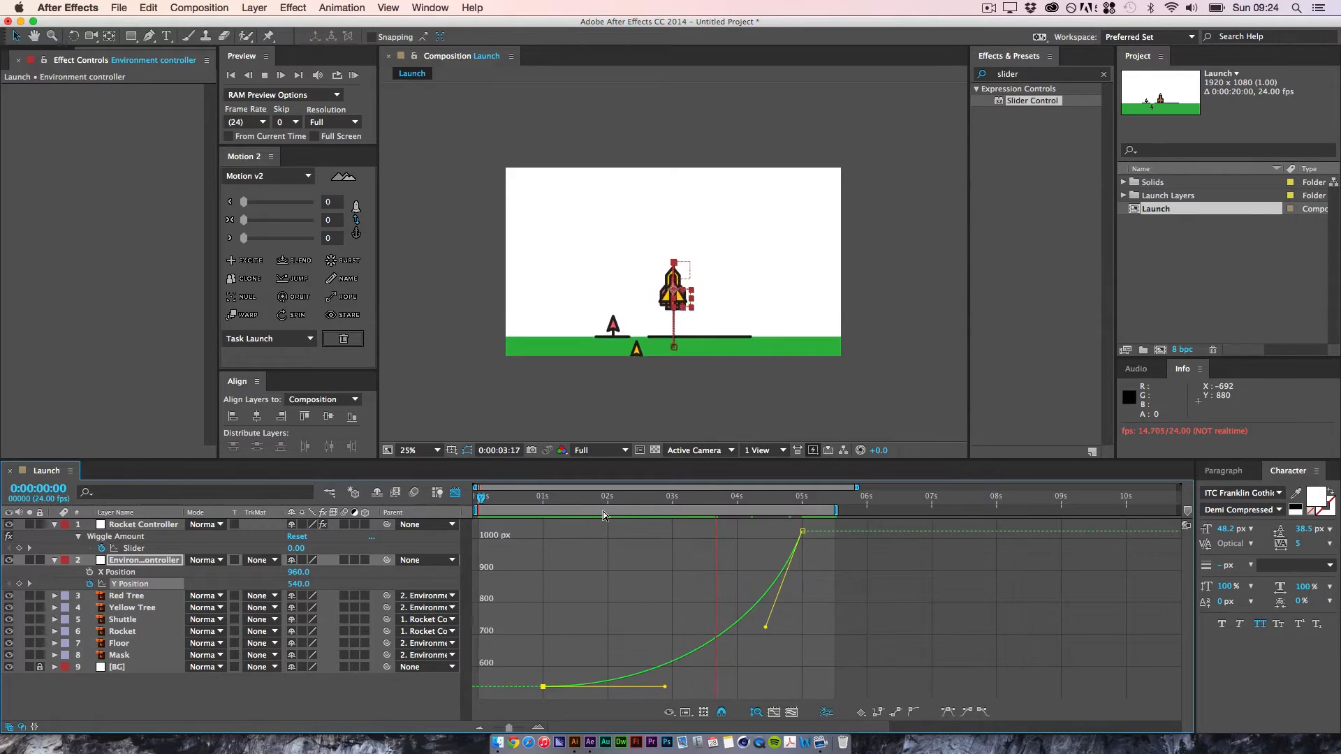
{"action": "key", "text": "space"}
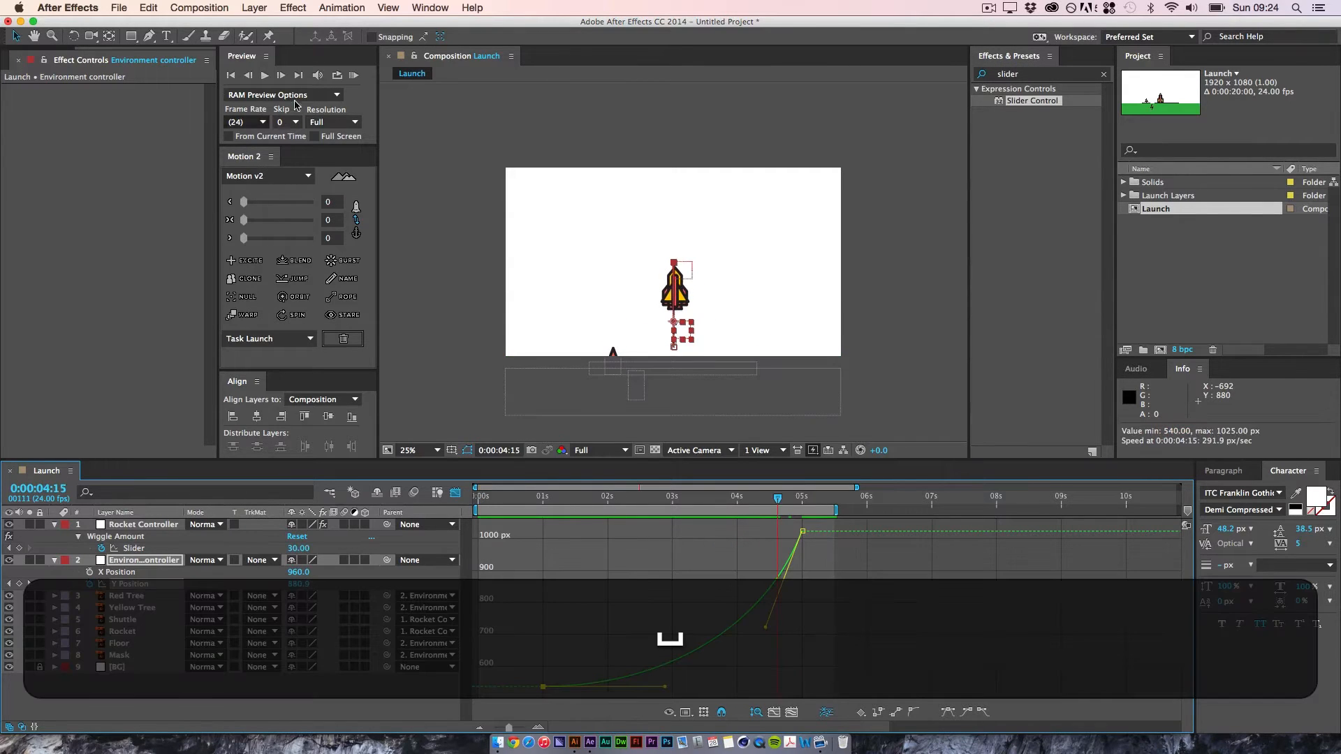
{"action": "left_click", "coordinate": [354, 75]}
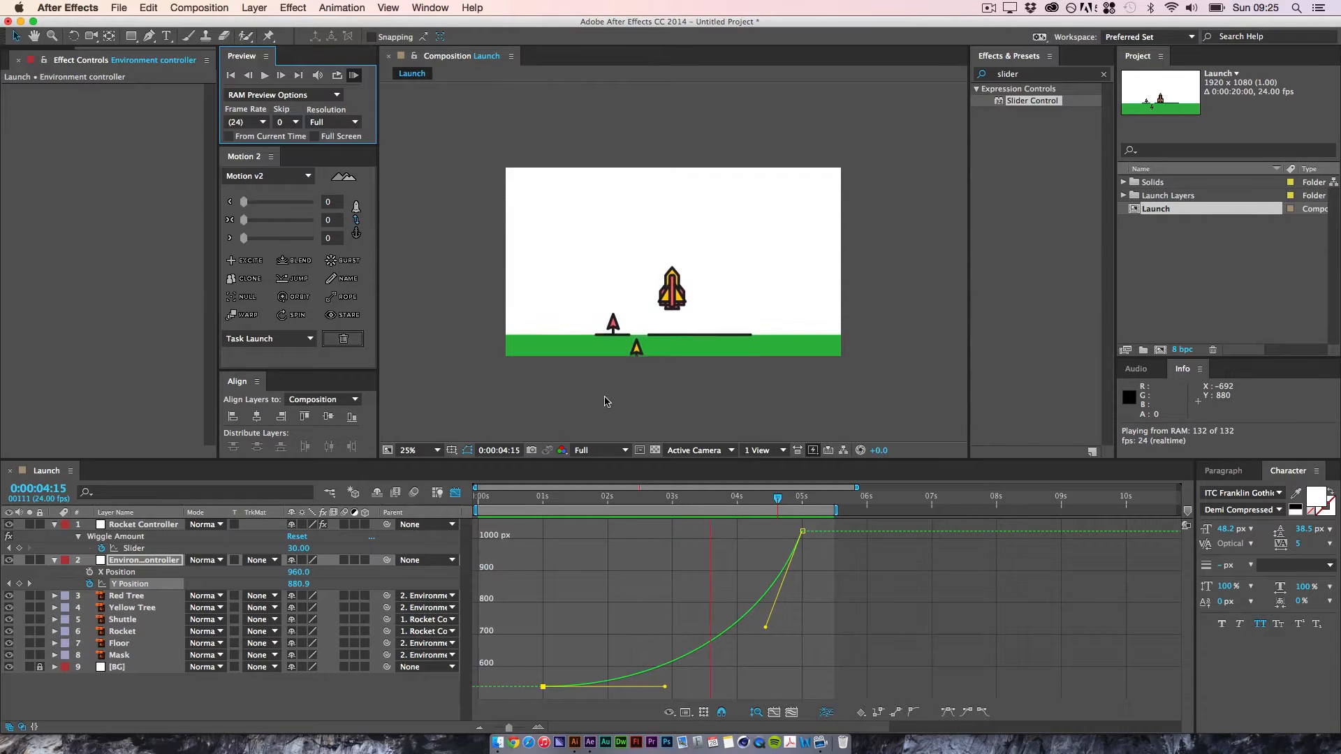
{"action": "key", "text": "space"}
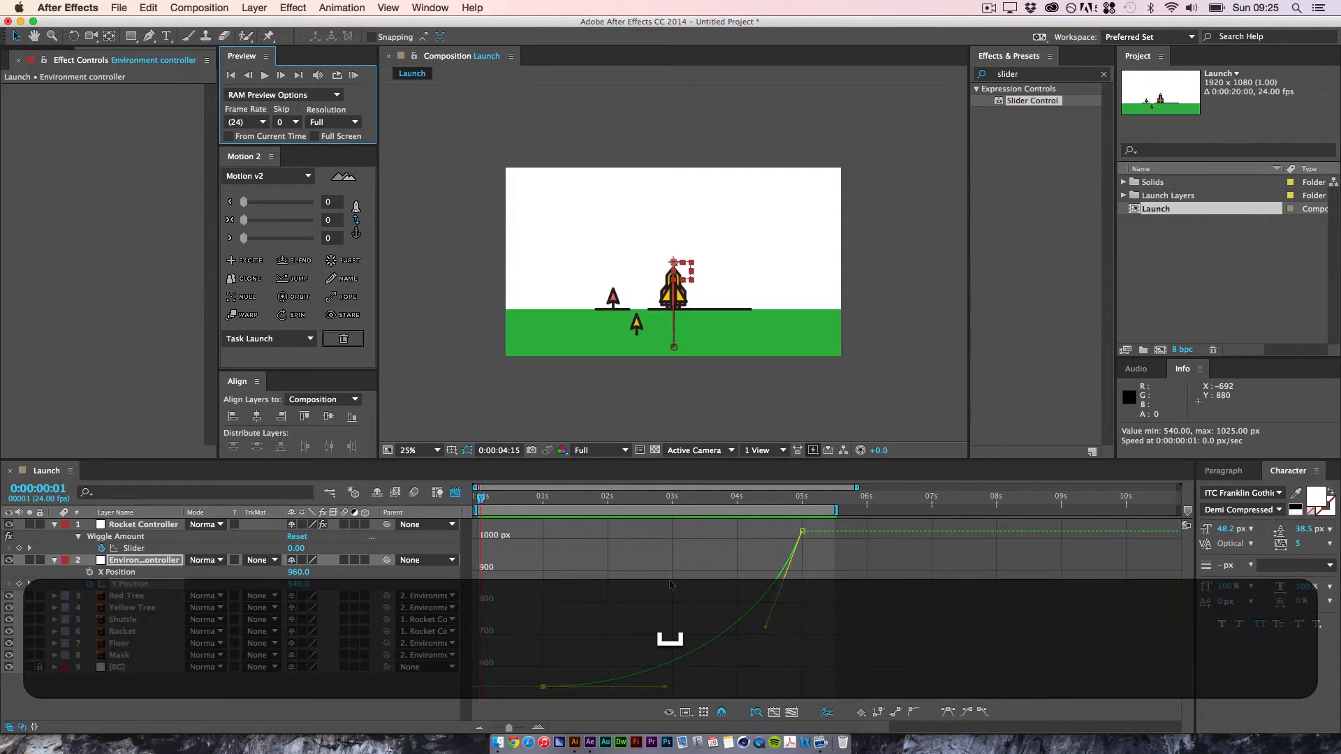
{"action": "left_click", "coordinate": [669, 580]}
{"action": "left_click_drag", "start_coordinate": [807, 498], "coordinate": [381, 515]}
{"action": "left_click", "coordinate": [260, 721]}
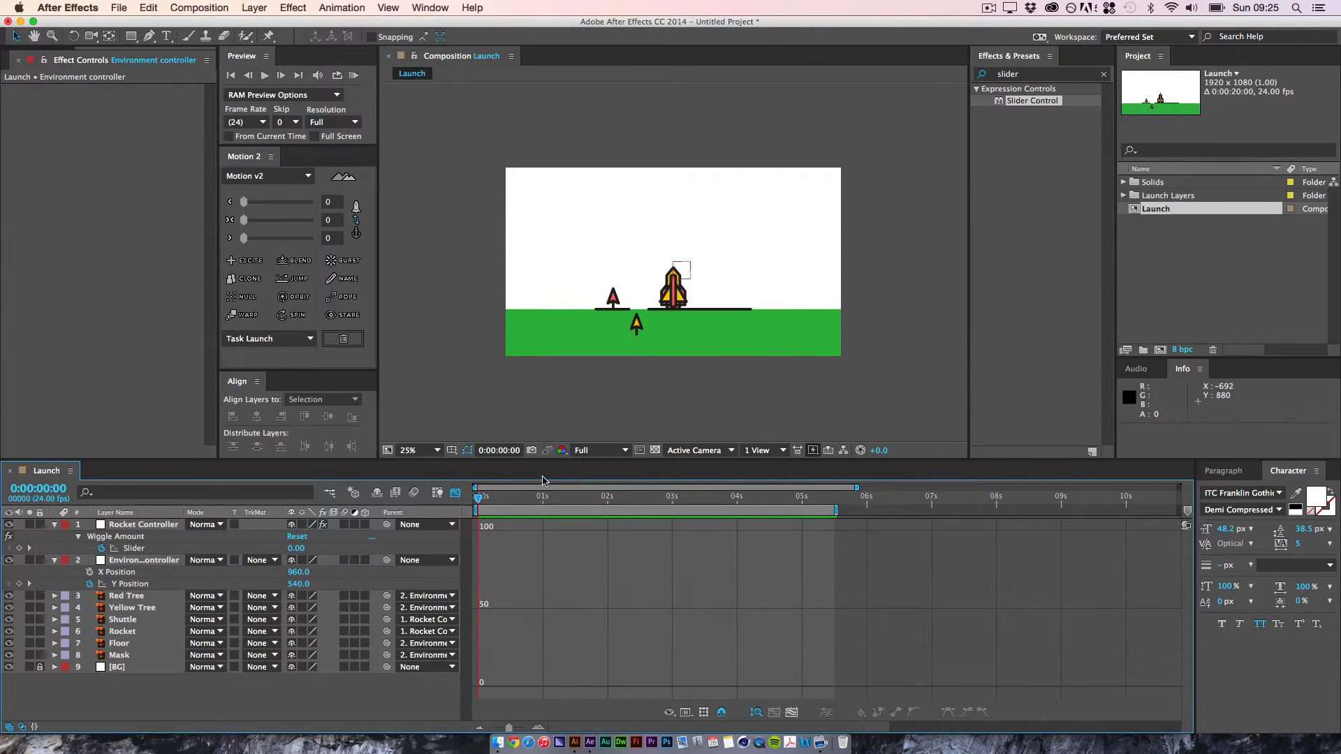
Step: Switch from the Graph Editor to the layer bars, scrub through the launch to review it, and return to 0:00:00:00
{"action": "left_click", "coordinate": [457, 494]}
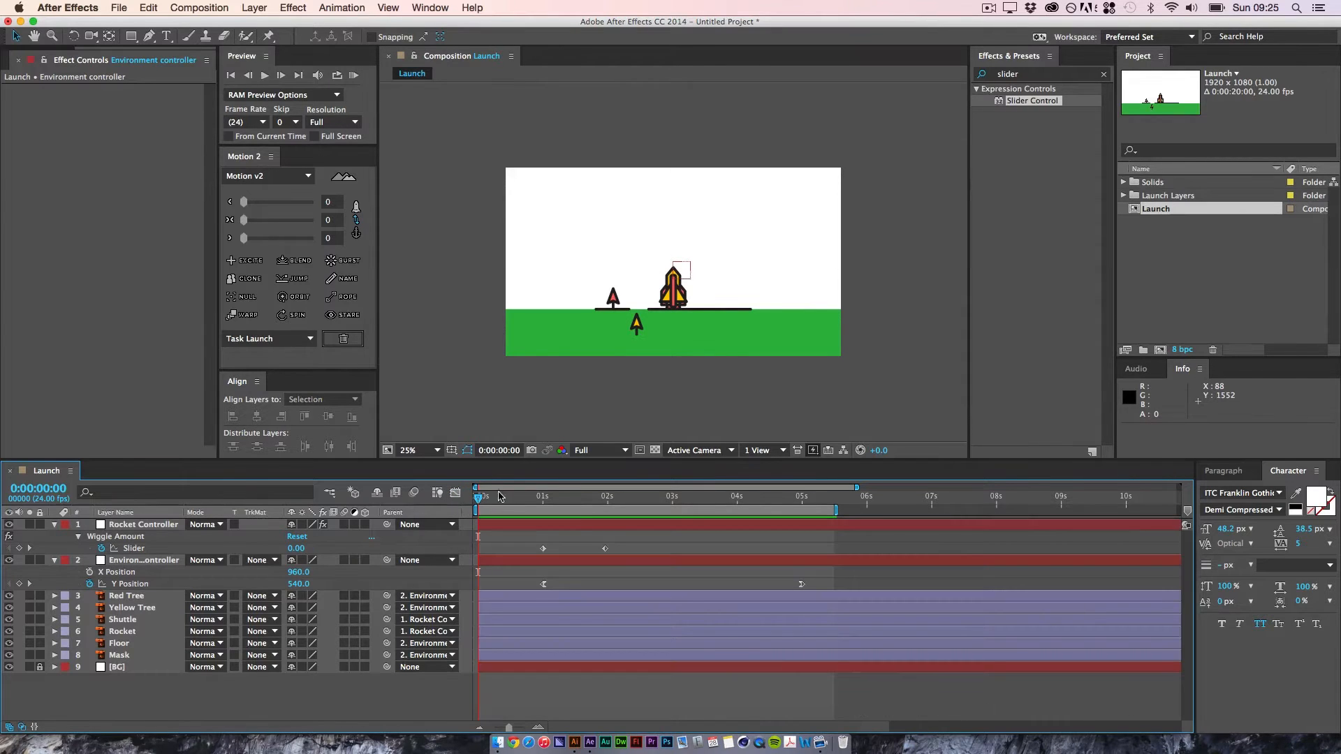
{"action": "left_click_drag", "start_coordinate": [489, 497], "coordinate": [602, 498]}
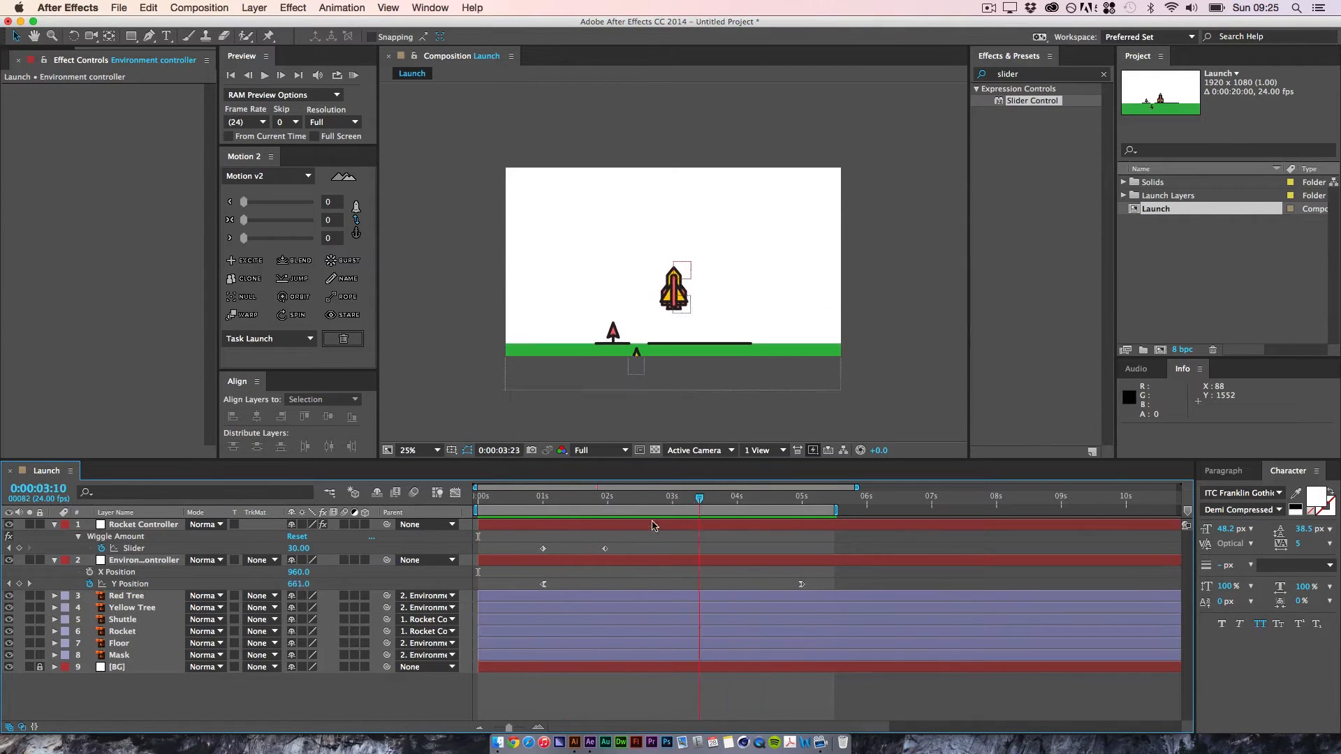
{"action": "key", "text": "Home"}
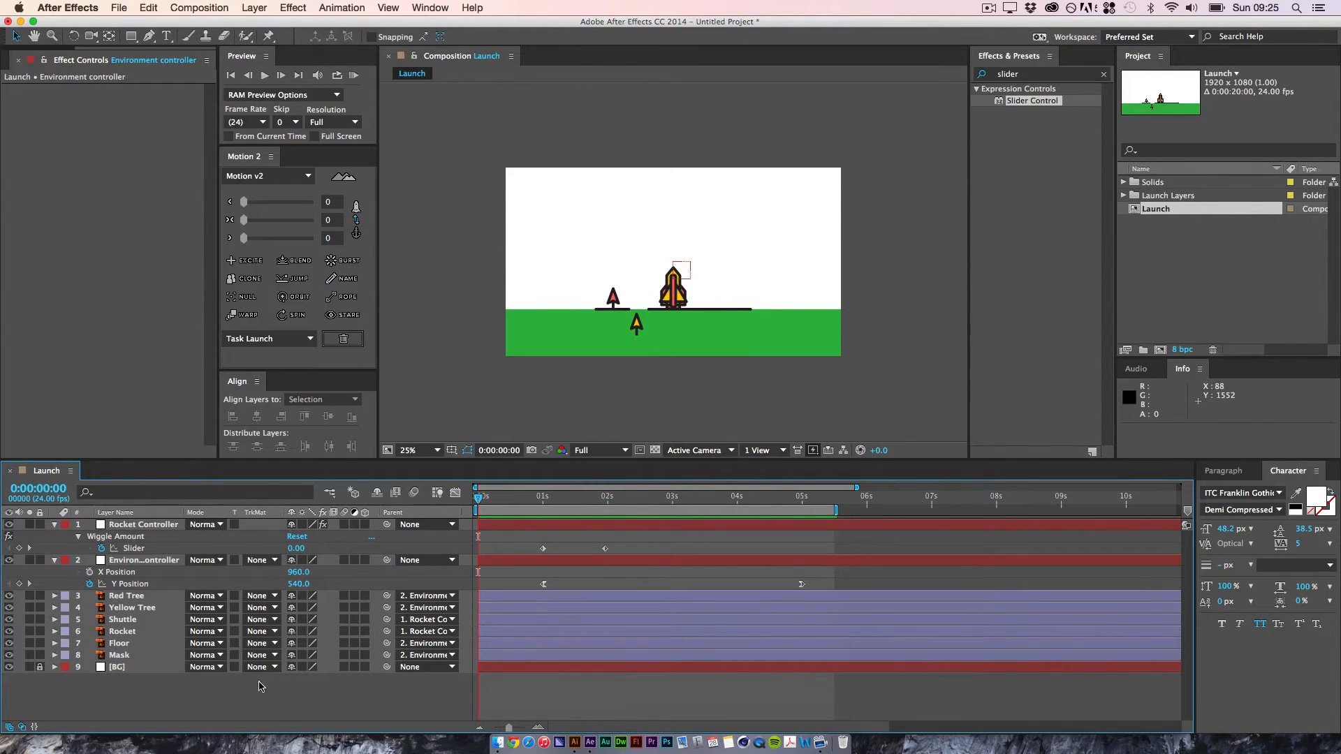
Step: Draw a circle with the Ellipse tool just below the rocket's base as a new shape layer
{"action": "left_click", "coordinate": [132, 36]}
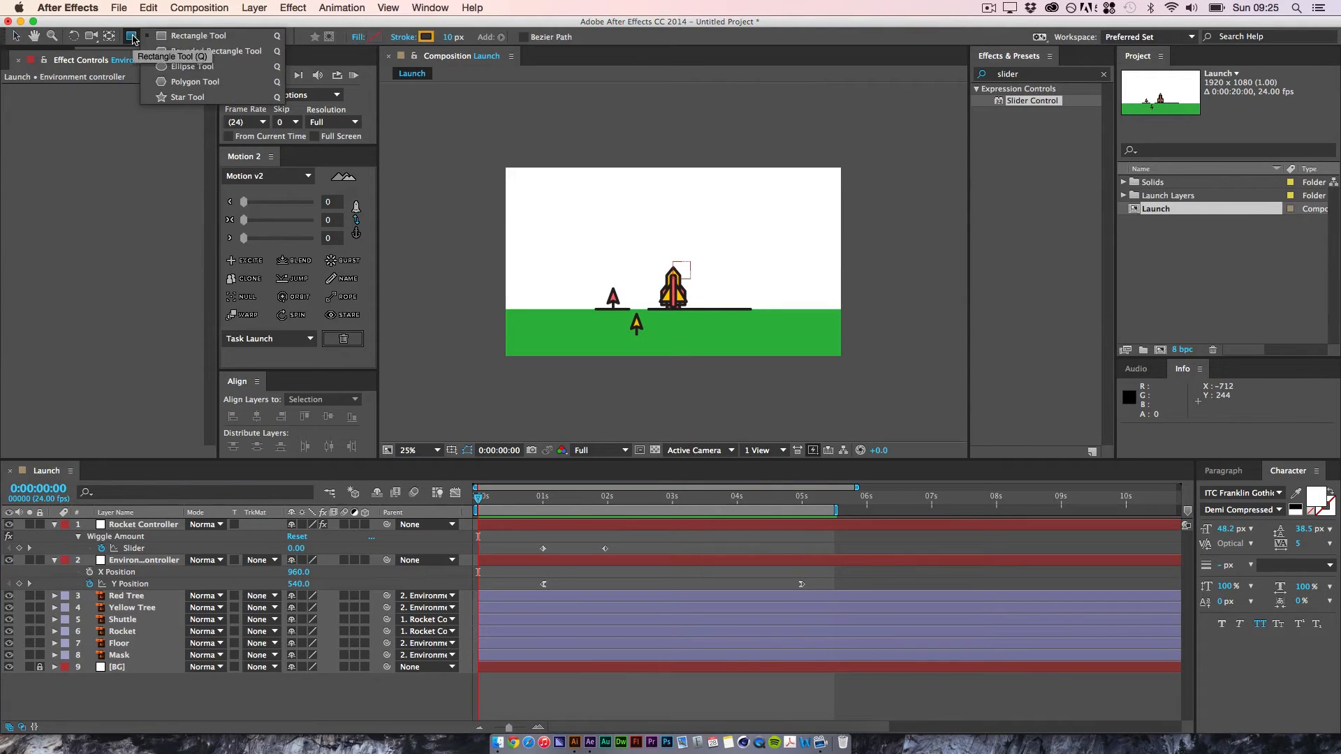
{"action": "left_click", "coordinate": [193, 66]}
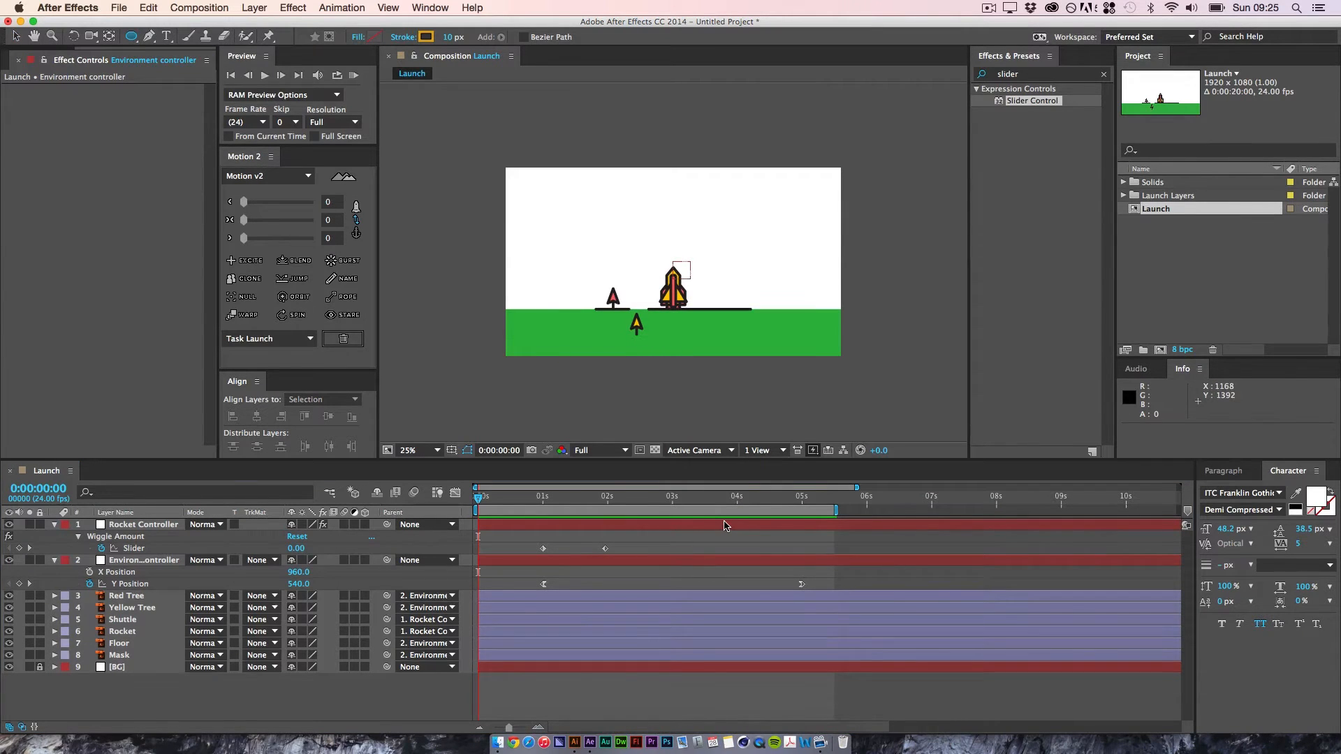
{"action": "key", "text": "super+equal"}
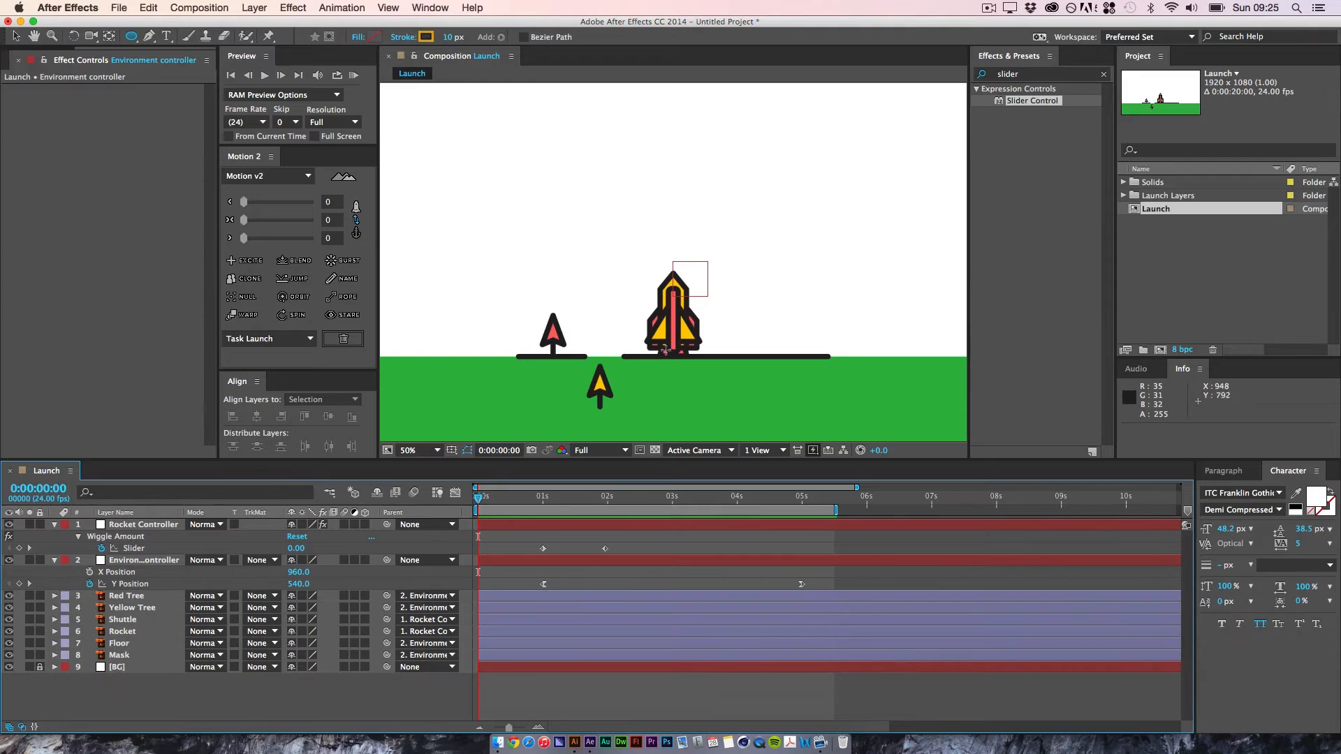
{"action": "left_click_drag", "start_coordinate": [659, 355], "coordinate": [723, 421]}
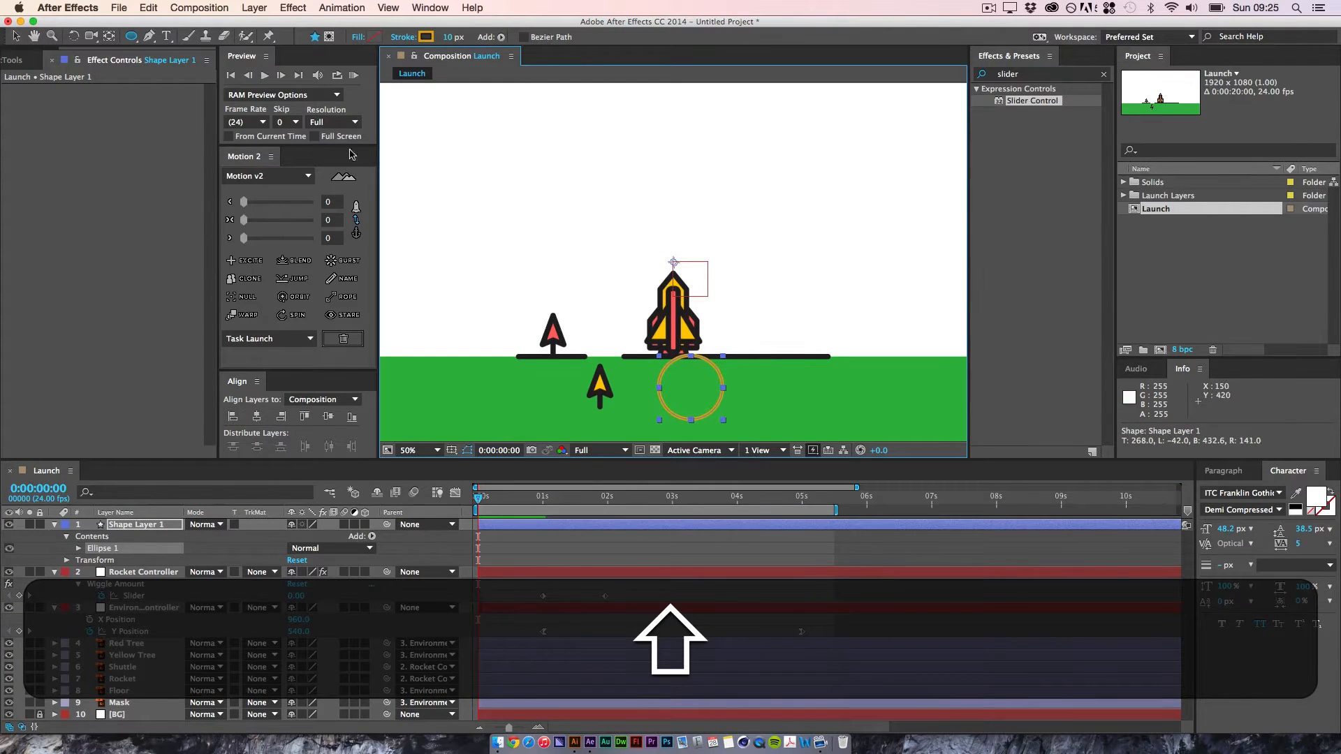
Step: Set the circle's stroke colour to the dark outline colour sampled from the black floor line
{"action": "left_click", "coordinate": [425, 37]}
{"action": "left_click", "coordinate": [295, 178]}
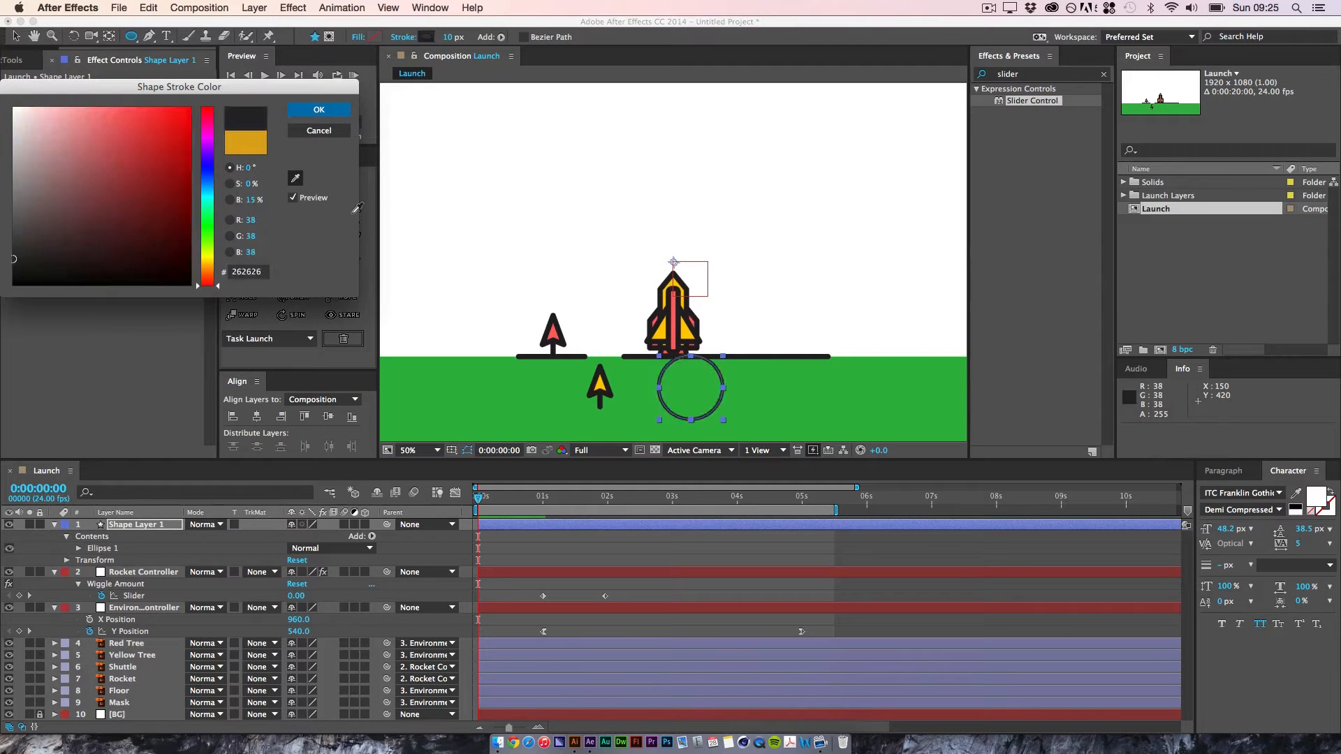
{"action": "left_click", "coordinate": [526, 360]}
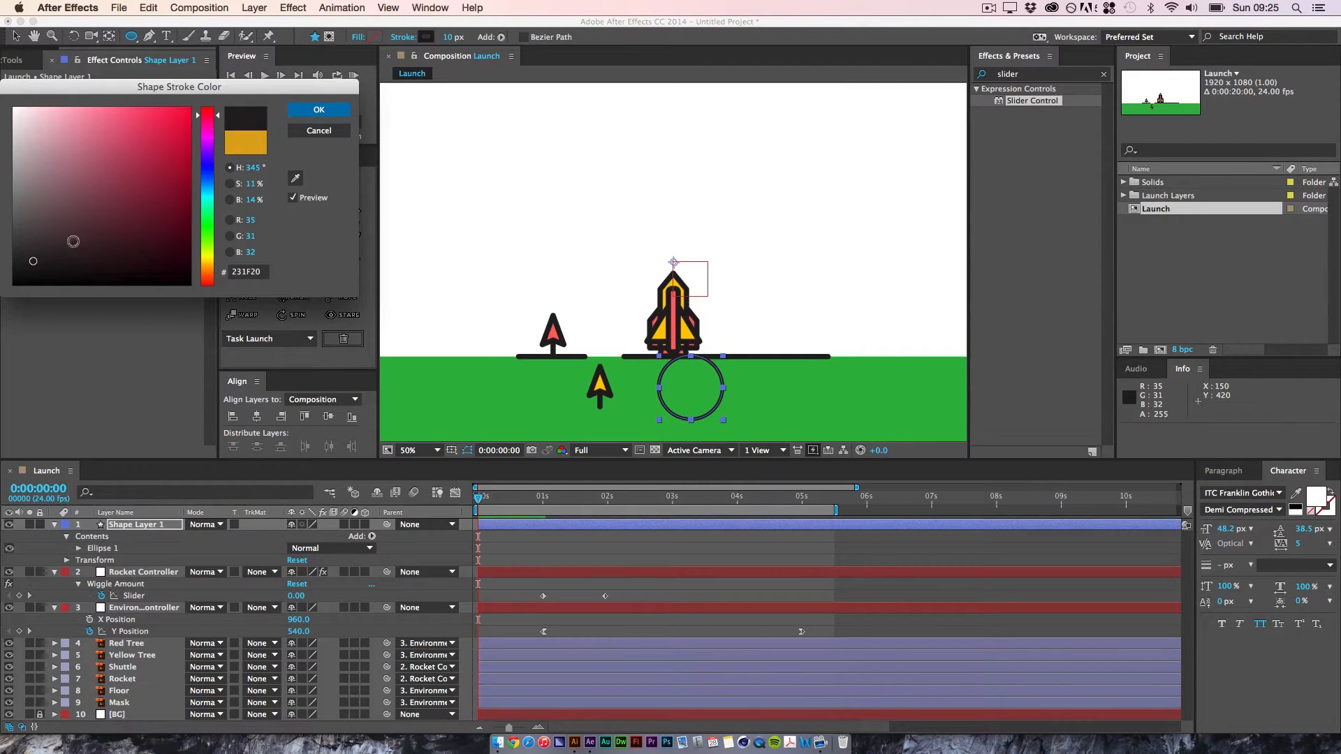
{"action": "left_click", "coordinate": [318, 110]}
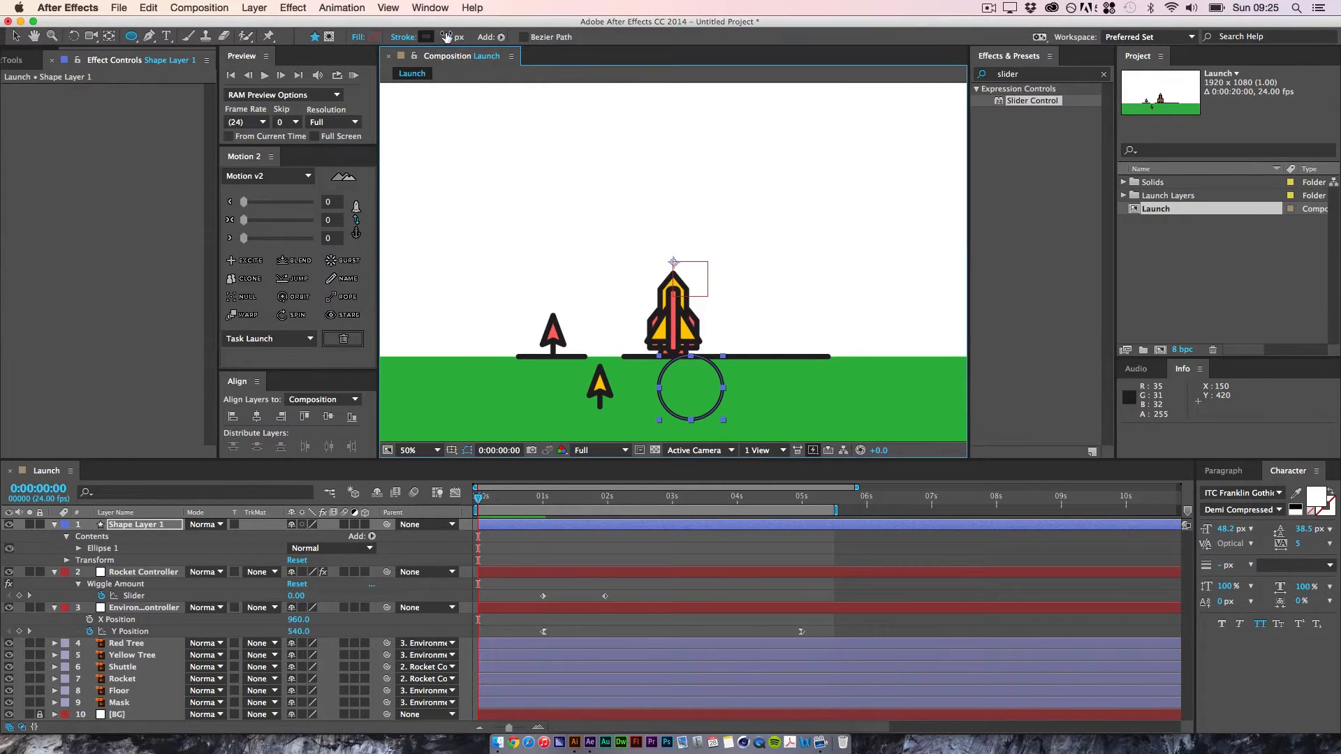
Step: Add a fill to the circle and colour it FF6669, sampled from the red tree
{"action": "left_click", "coordinate": [502, 37]}
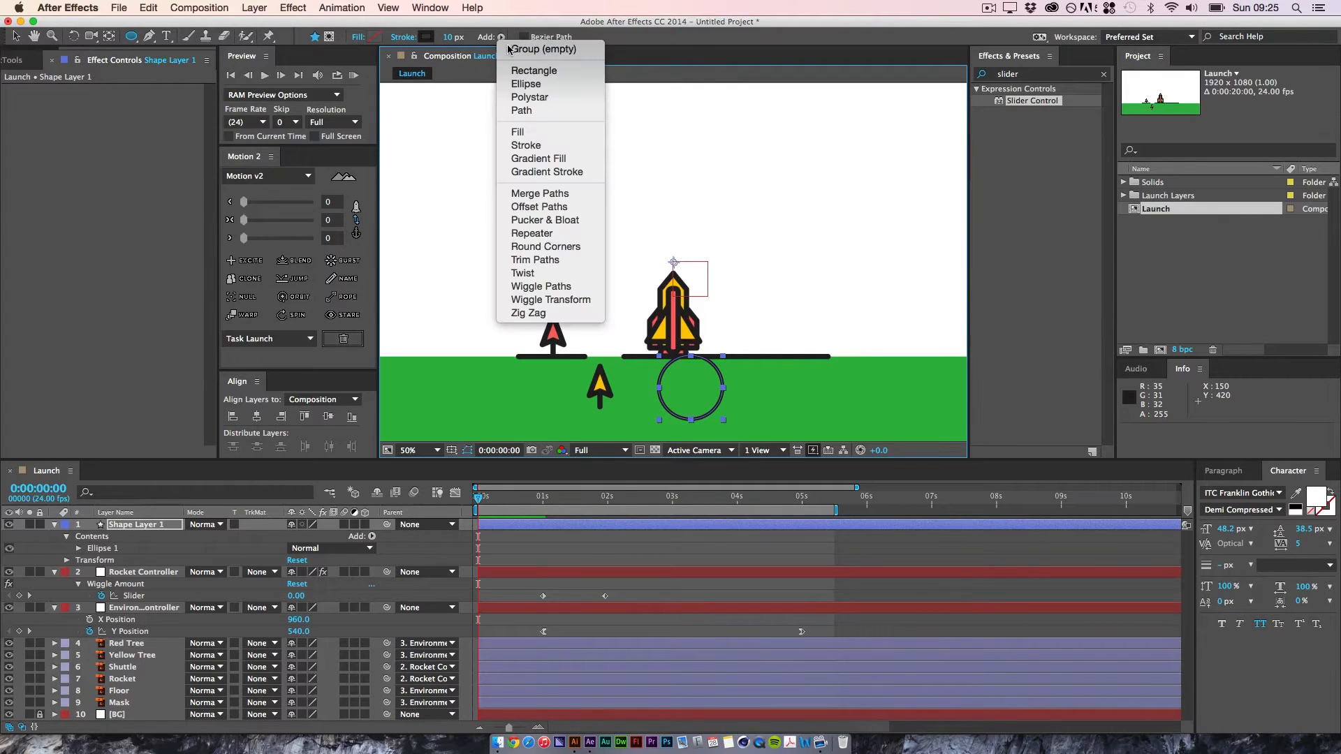
{"action": "left_click", "coordinate": [521, 132]}
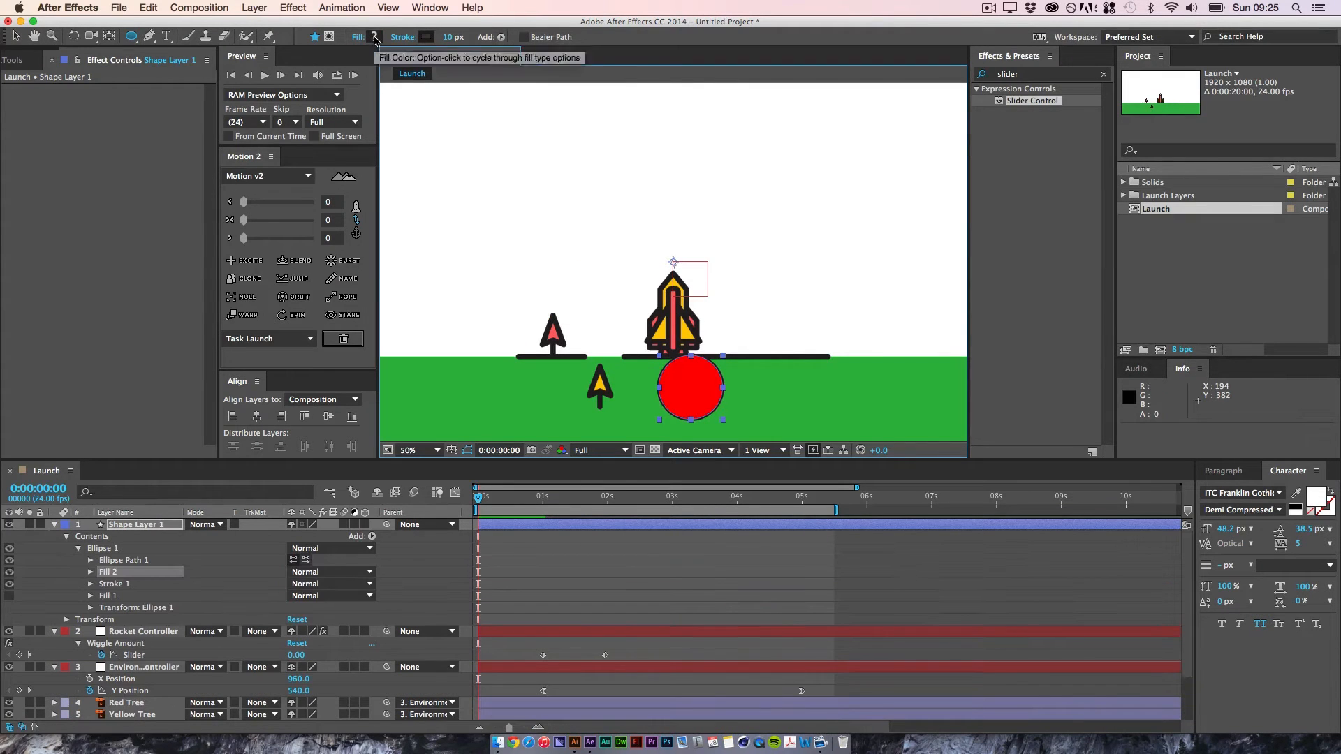
{"action": "left_click", "coordinate": [375, 37]}
{"action": "left_click", "coordinate": [295, 178]}
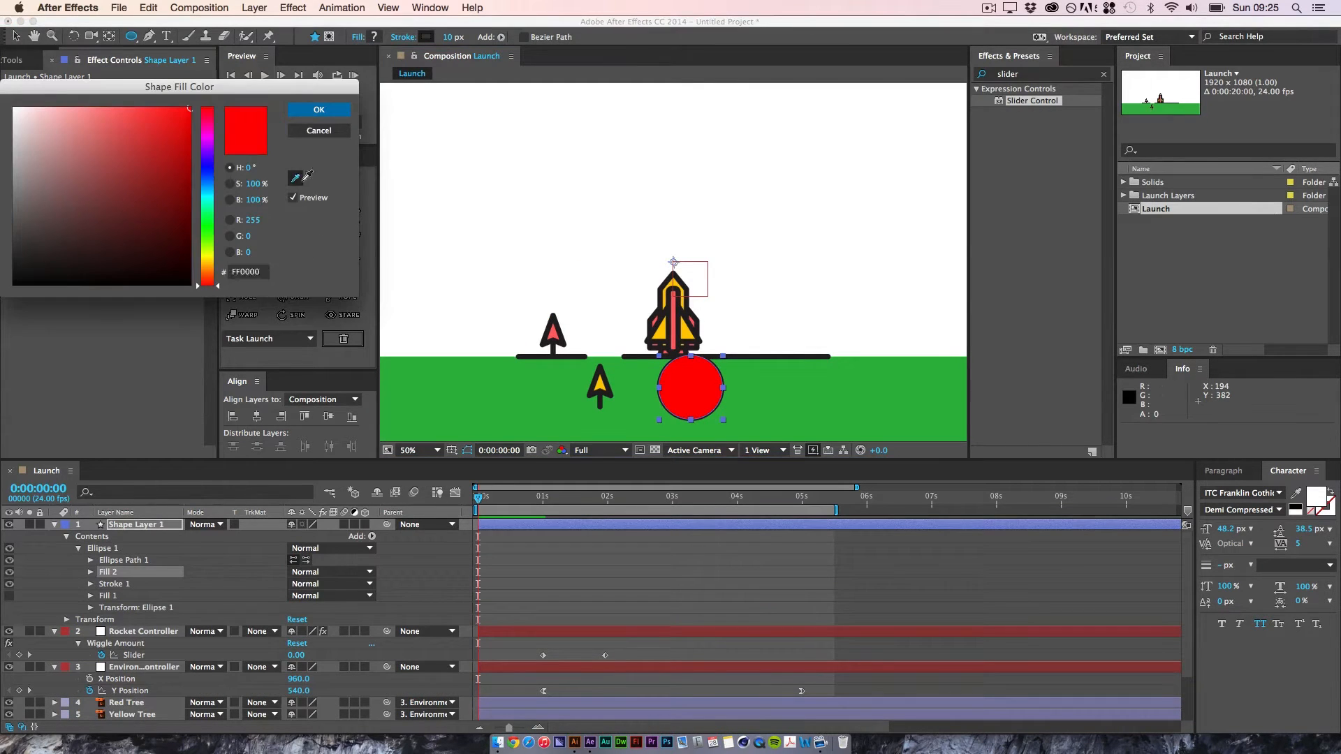
{"action": "left_click", "coordinate": [553, 330]}
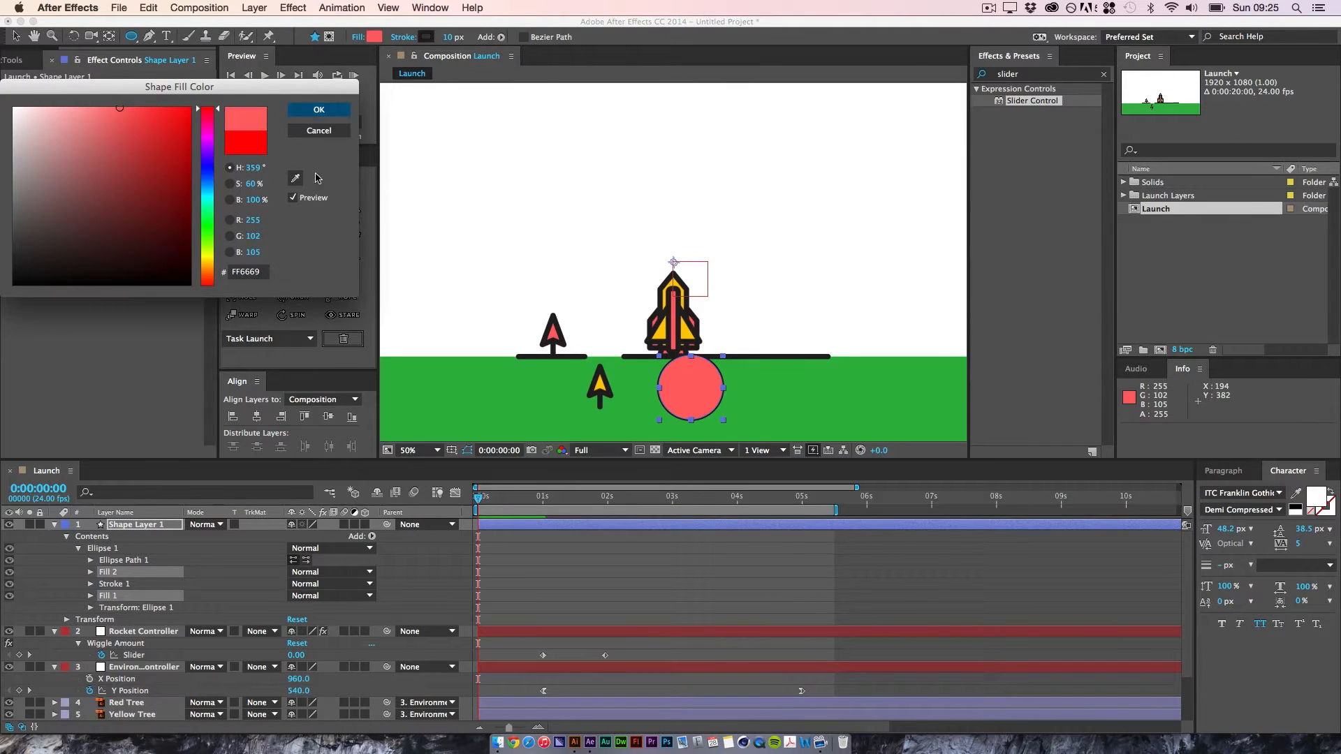
{"action": "left_click", "coordinate": [318, 110]}
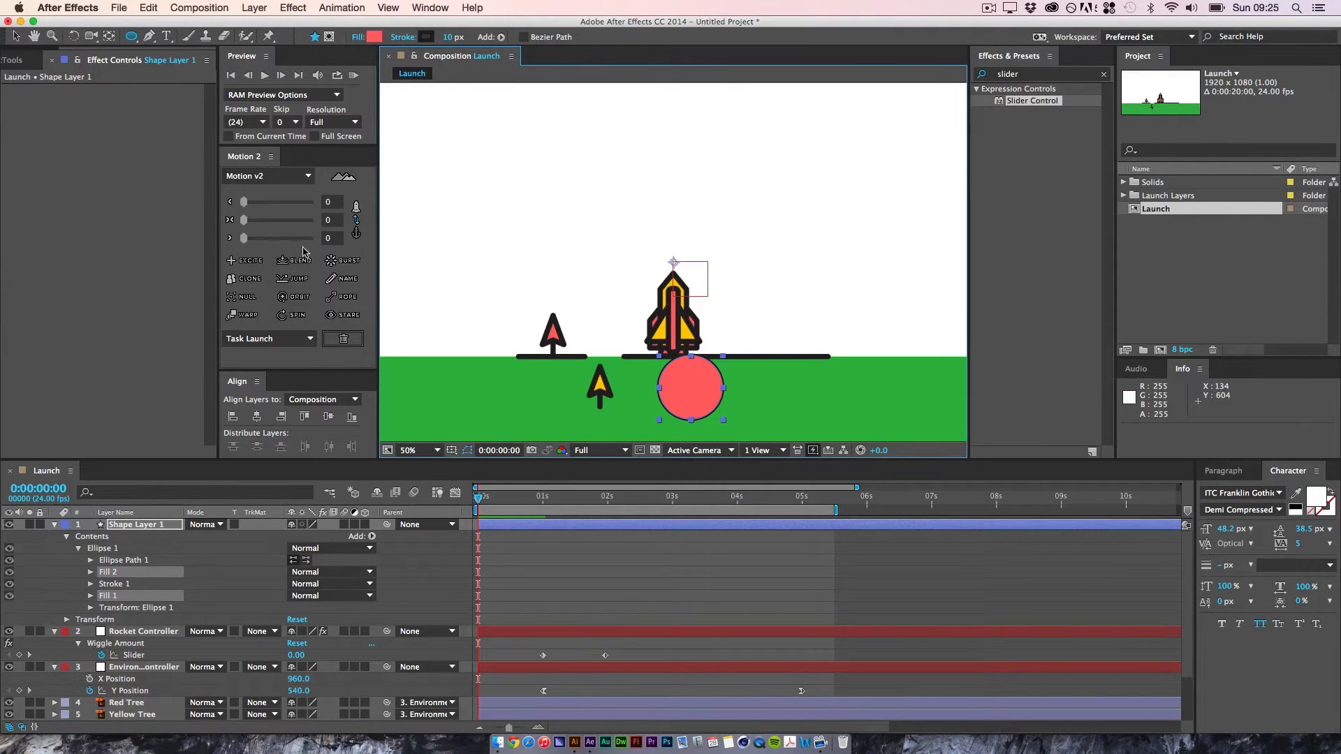
Step: Delete Fill 1 from the ellipse and move Fill 2 below Stroke 1 so the stroke draws on top
{"action": "left_click", "coordinate": [20, 21]}
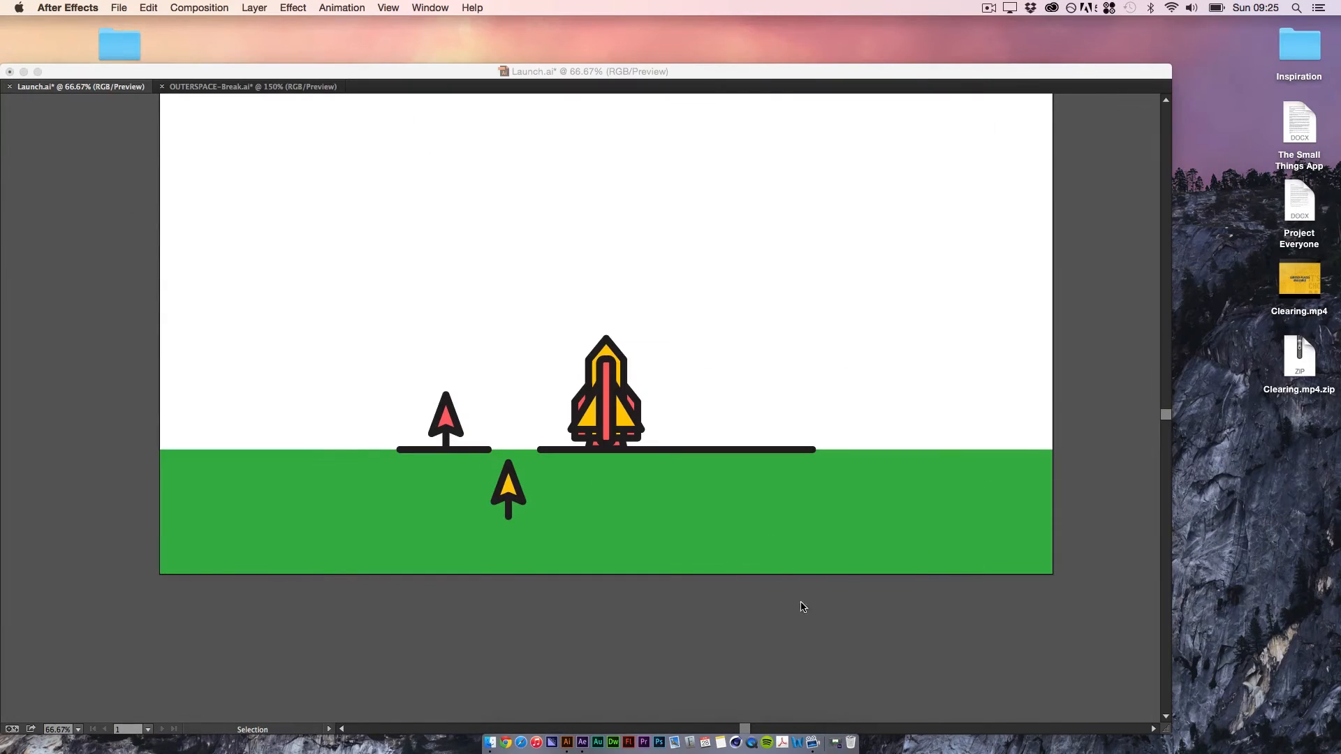
{"action": "left_click", "coordinate": [835, 743]}
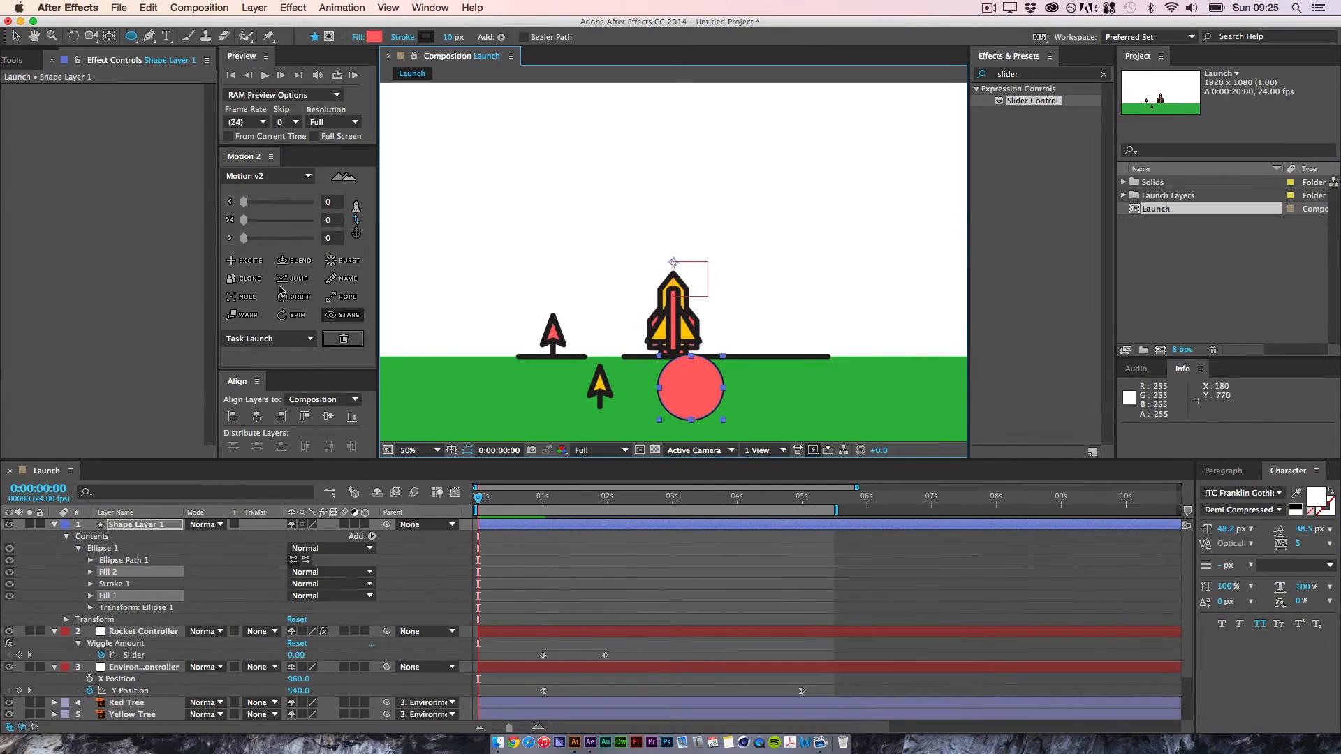
{"action": "left_click", "coordinate": [16, 37]}
{"action": "left_click", "coordinate": [656, 572]}
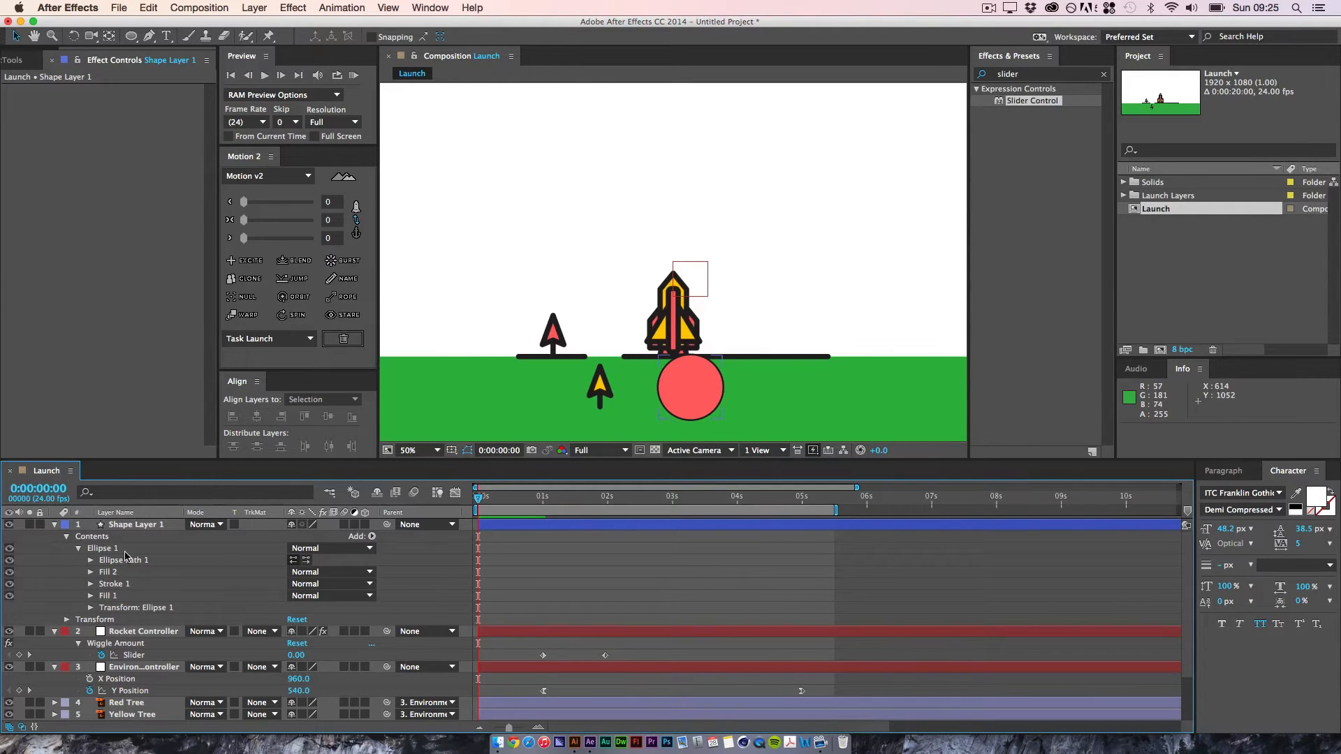
{"action": "left_click", "coordinate": [132, 596]}
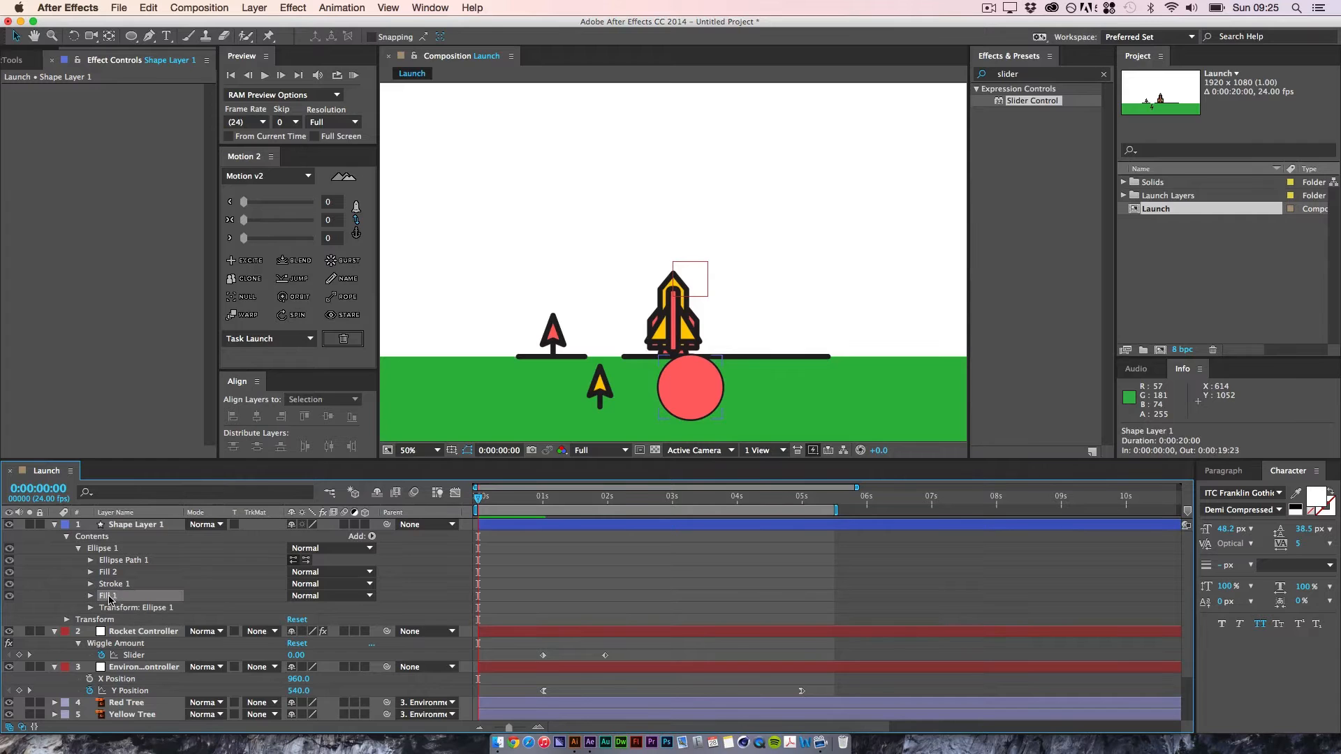
{"action": "key", "text": "BackSpace"}
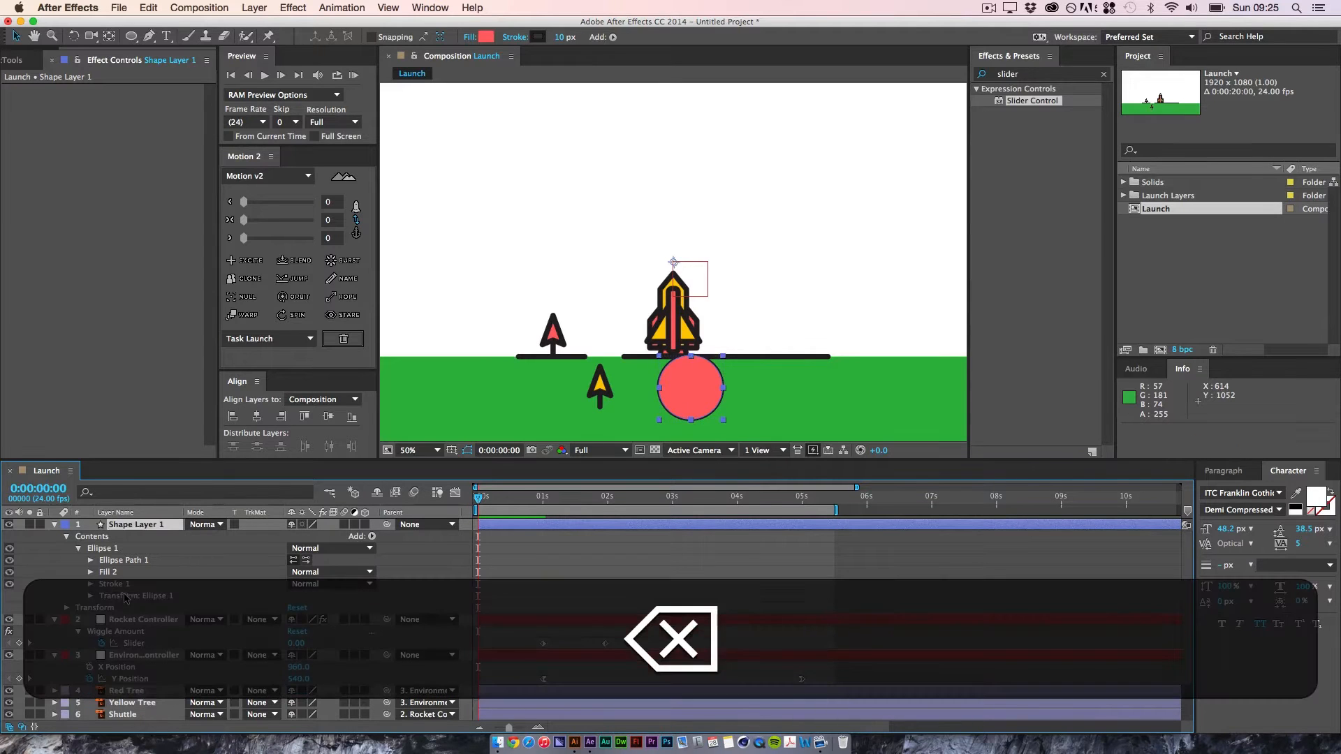
{"action": "left_click_drag", "start_coordinate": [108, 572], "coordinate": [112, 590]}
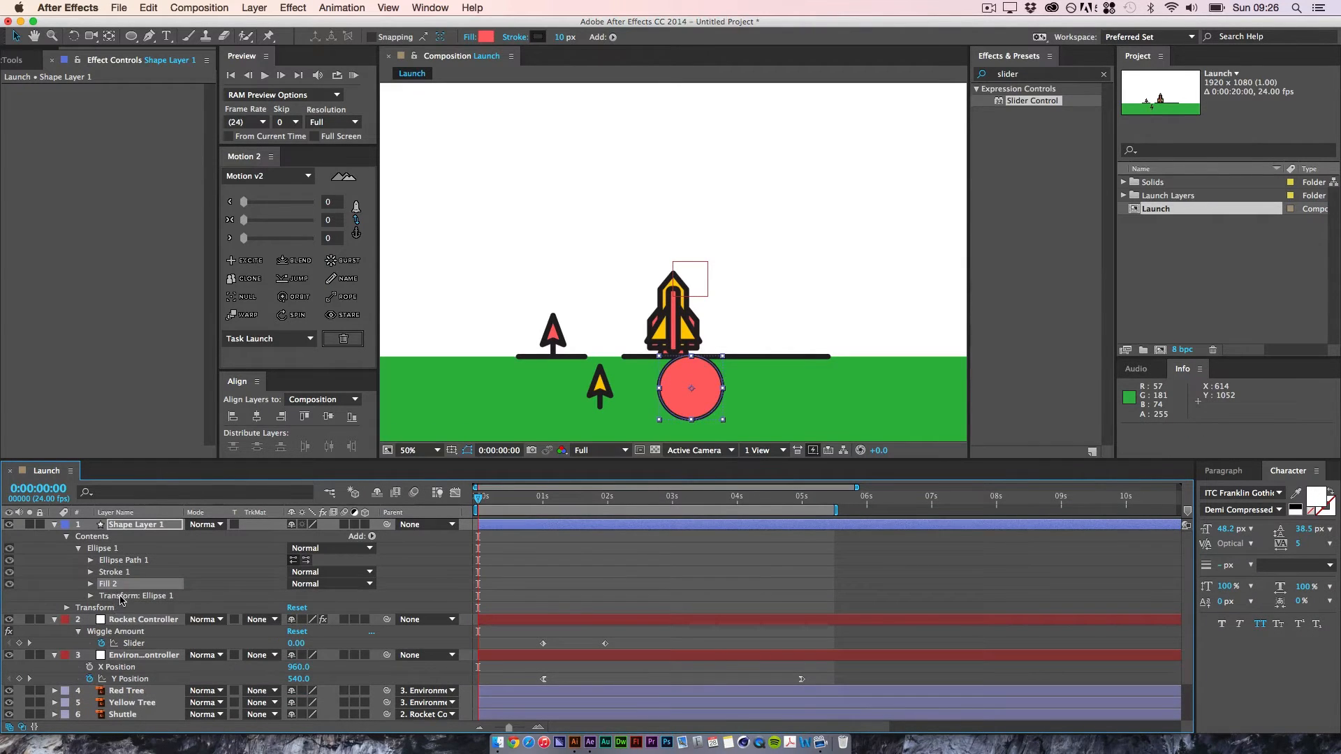
{"action": "left_click", "coordinate": [681, 382]}
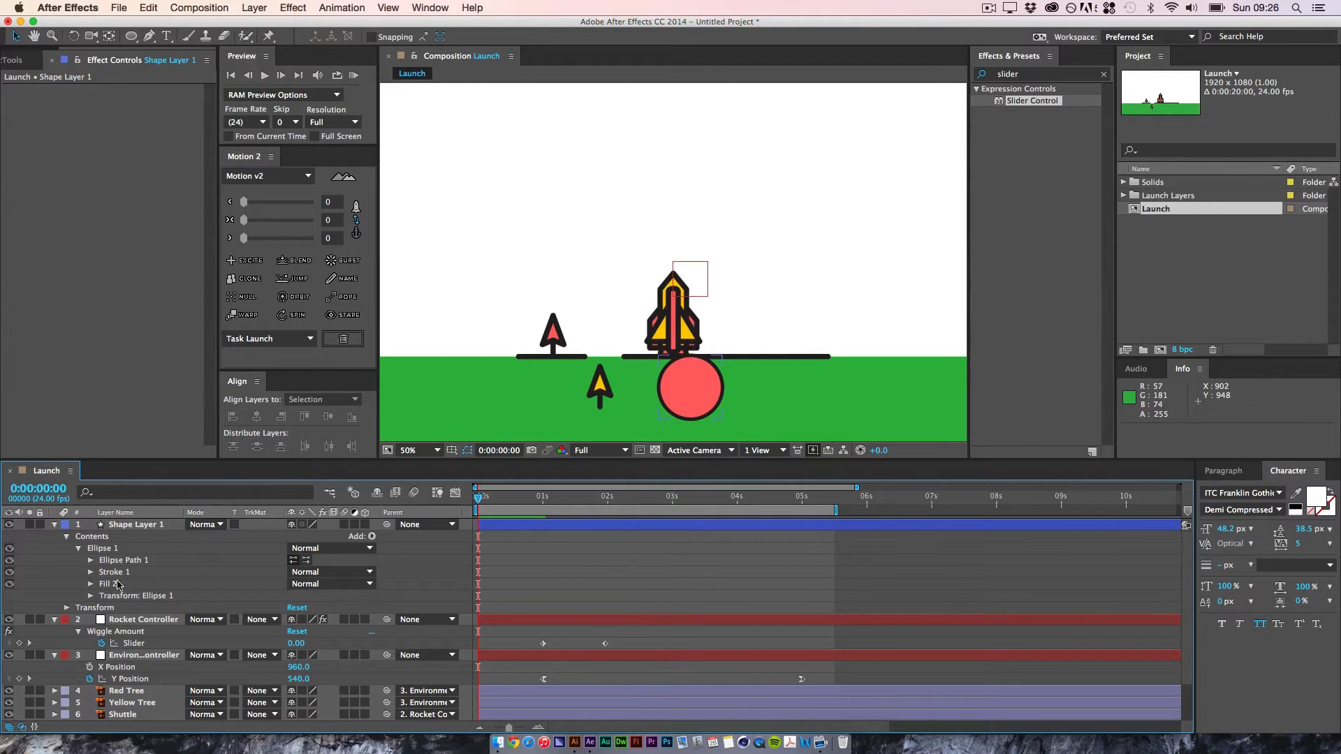
Step: Check the floor lines' stroke weight in Illustrator, switch back to After Effects, and set the circle's stroke width to 15 px
{"action": "left_click", "coordinate": [112, 584]}
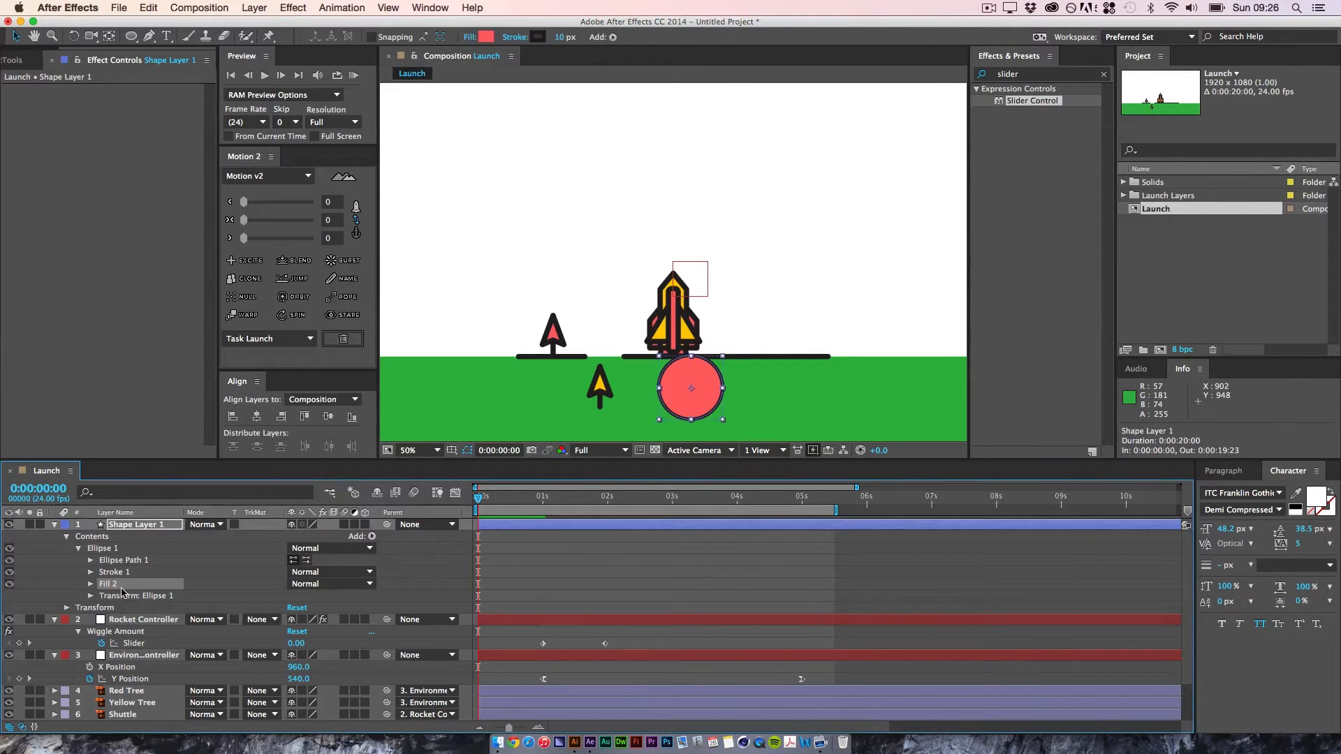
{"action": "left_click", "coordinate": [575, 743]}
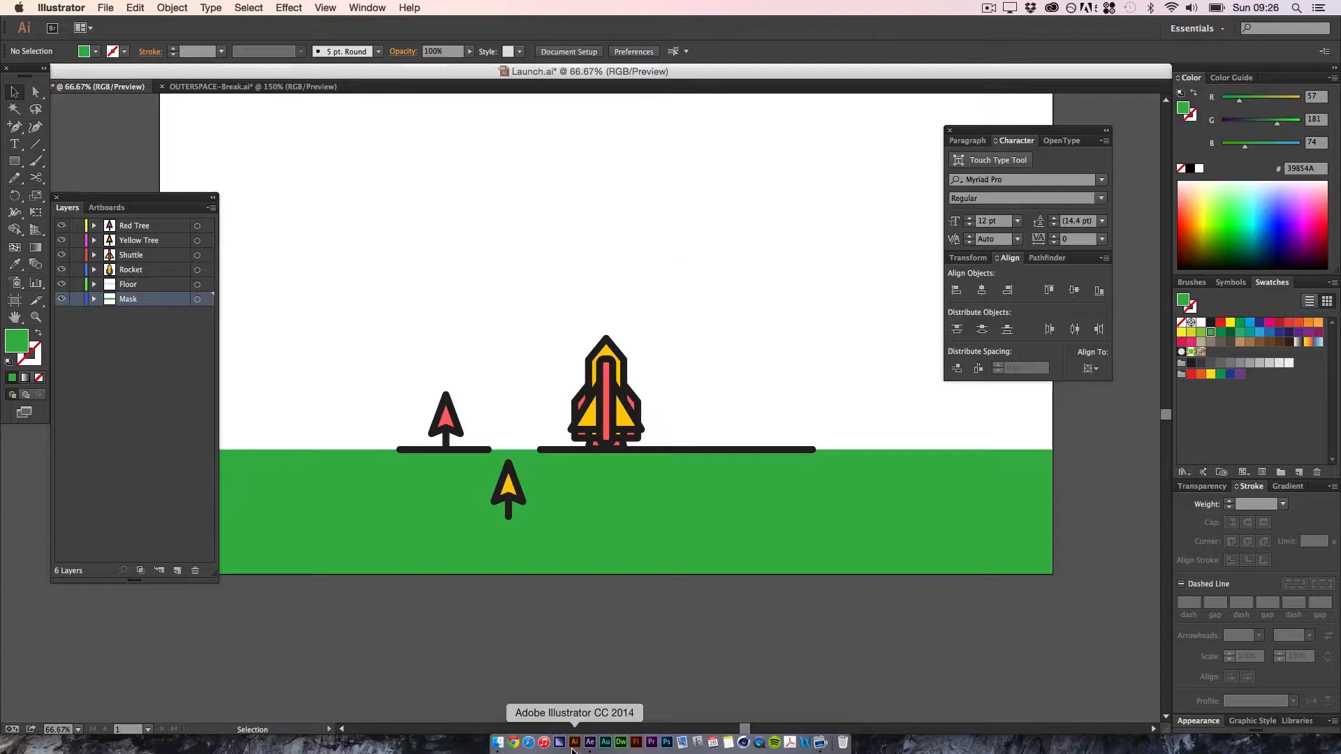
{"action": "left_click", "coordinate": [557, 450]}
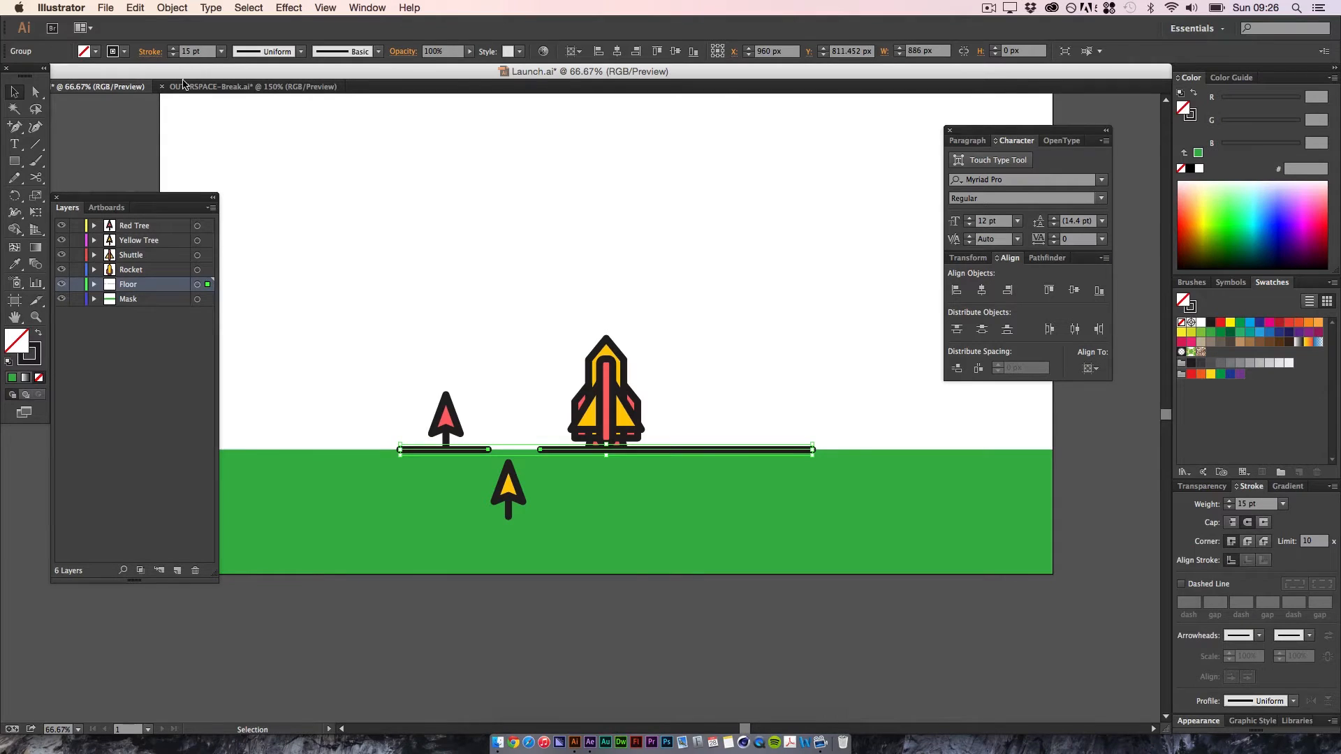
{"action": "left_click", "coordinate": [590, 742]}
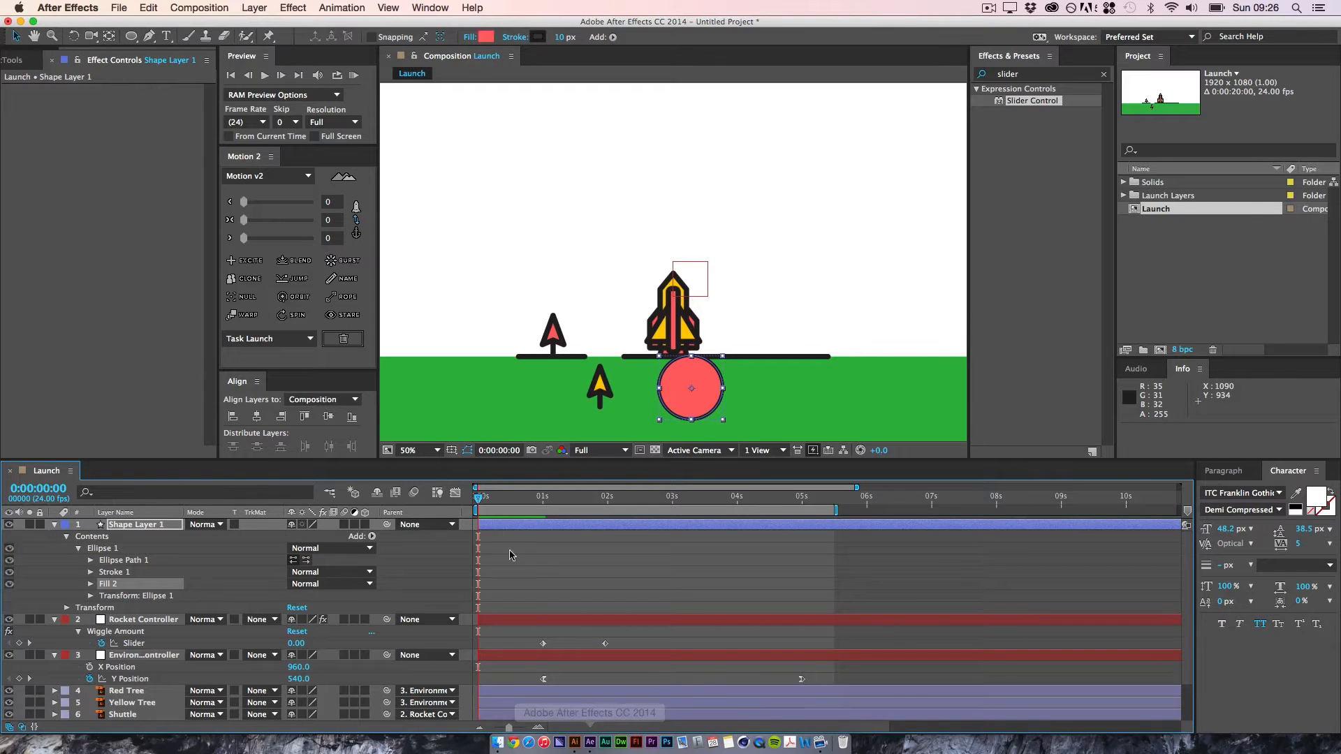
{"action": "left_click", "coordinate": [561, 38]}
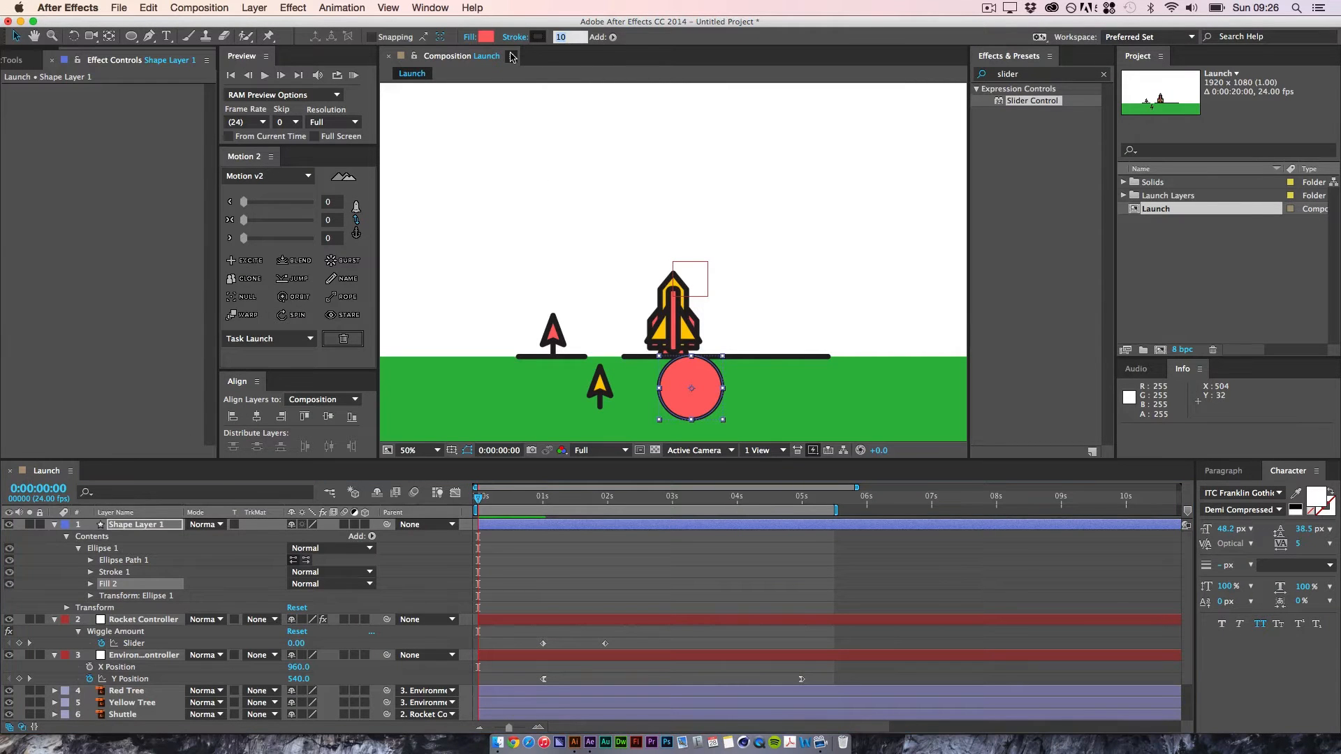
{"action": "type", "text": "15"}
{"action": "key", "text": "Return"}
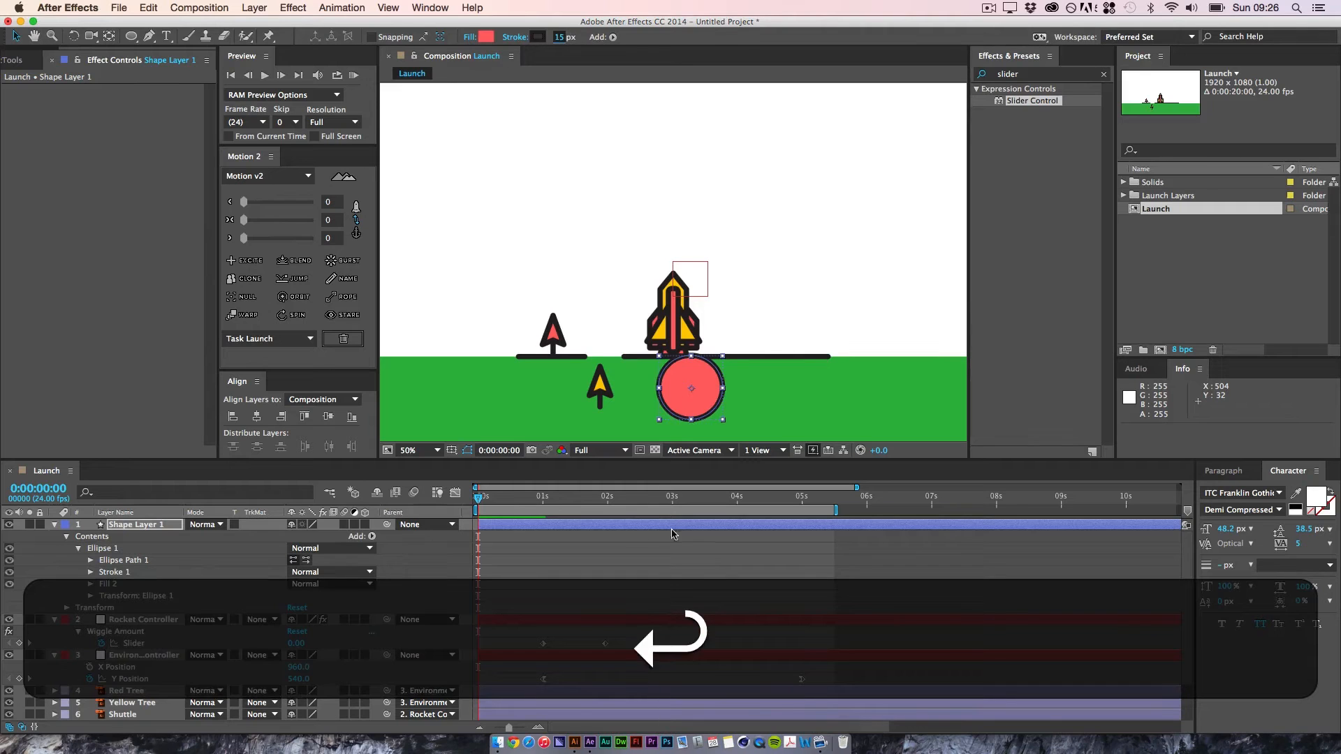
{"action": "left_click", "coordinate": [667, 579]}
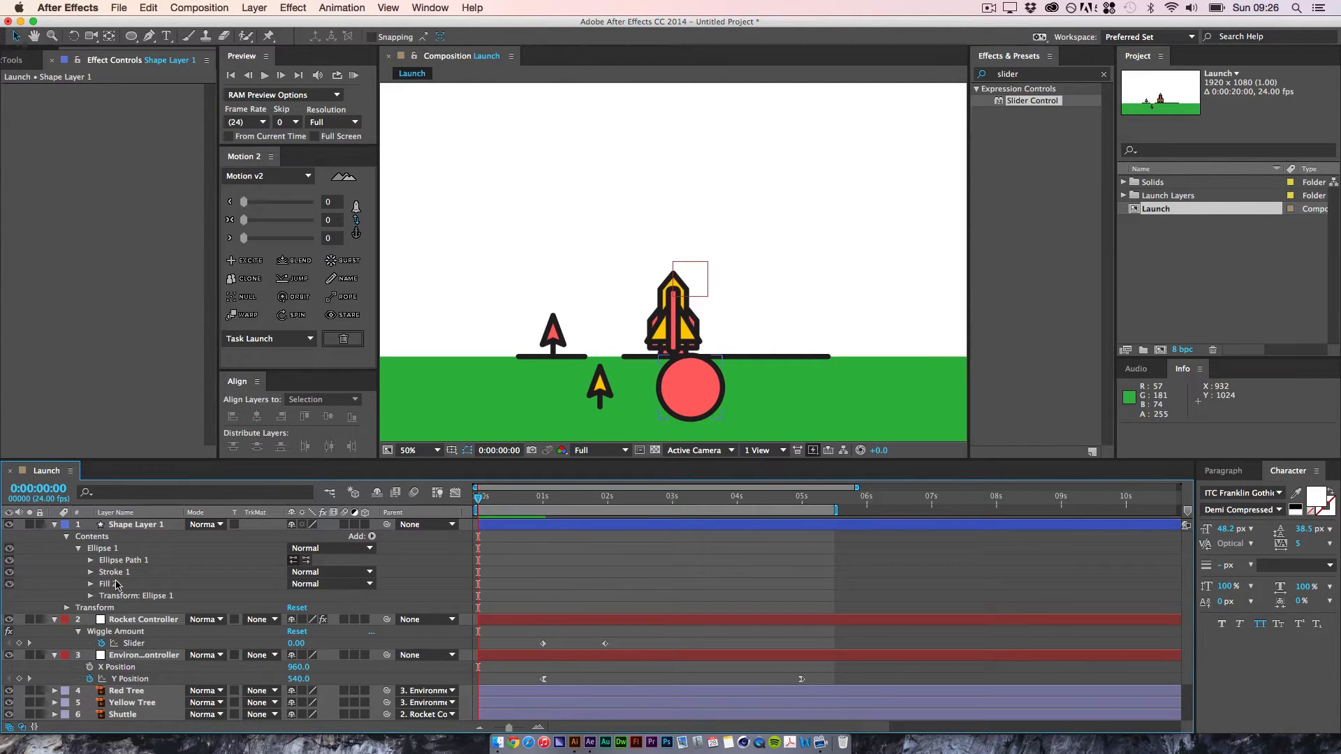
Step: Try scaling Shape Layer 1 up to 141% around its current anchor point, and undo the scale change
{"action": "left_click", "coordinate": [146, 525]}
{"action": "key", "text": "s"}
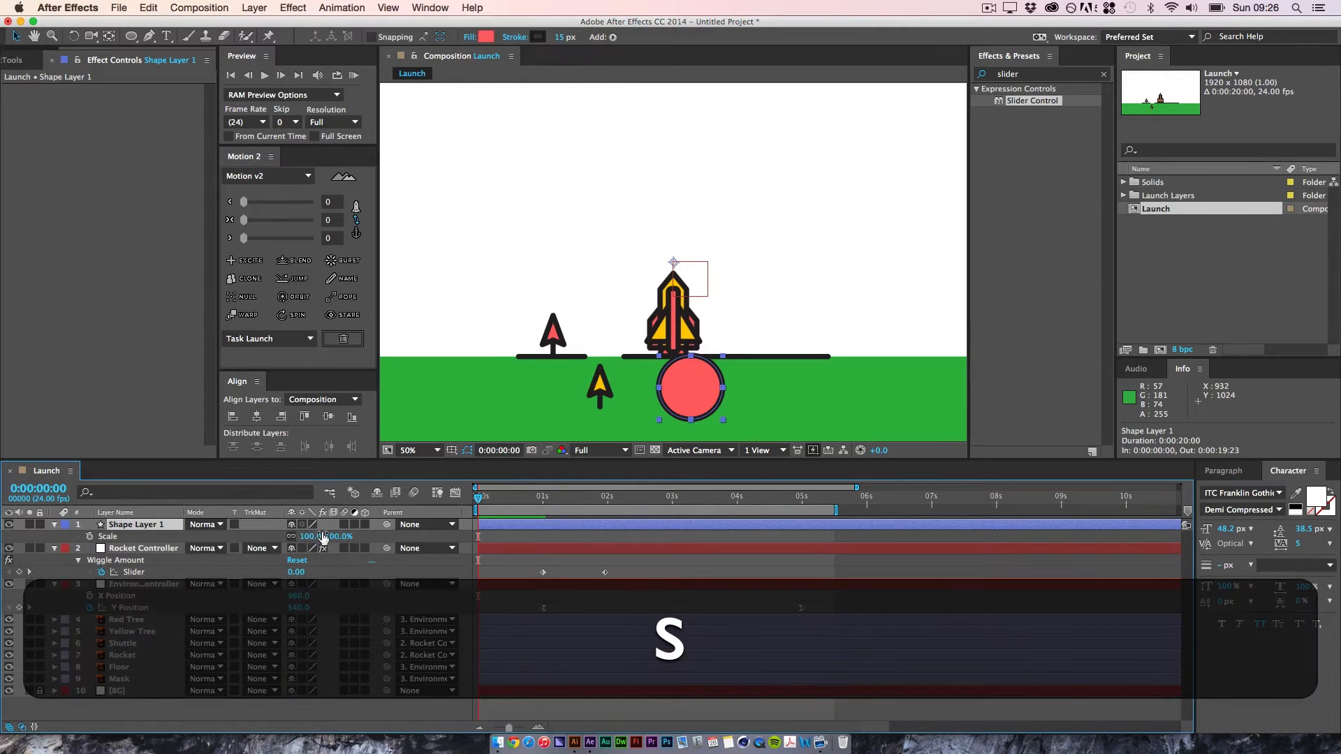
{"action": "left_click_drag", "start_coordinate": [323, 537], "coordinate": [408, 563]}
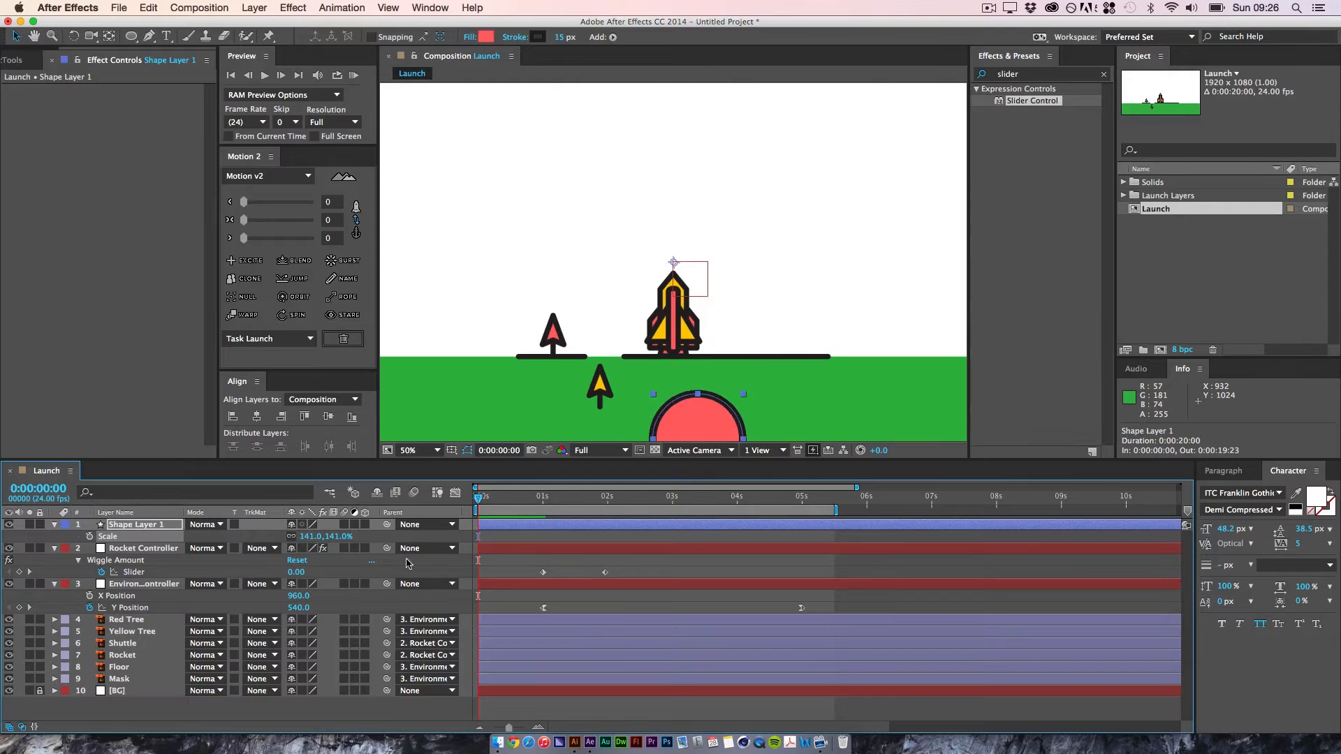
{"action": "key", "text": "super+z"}
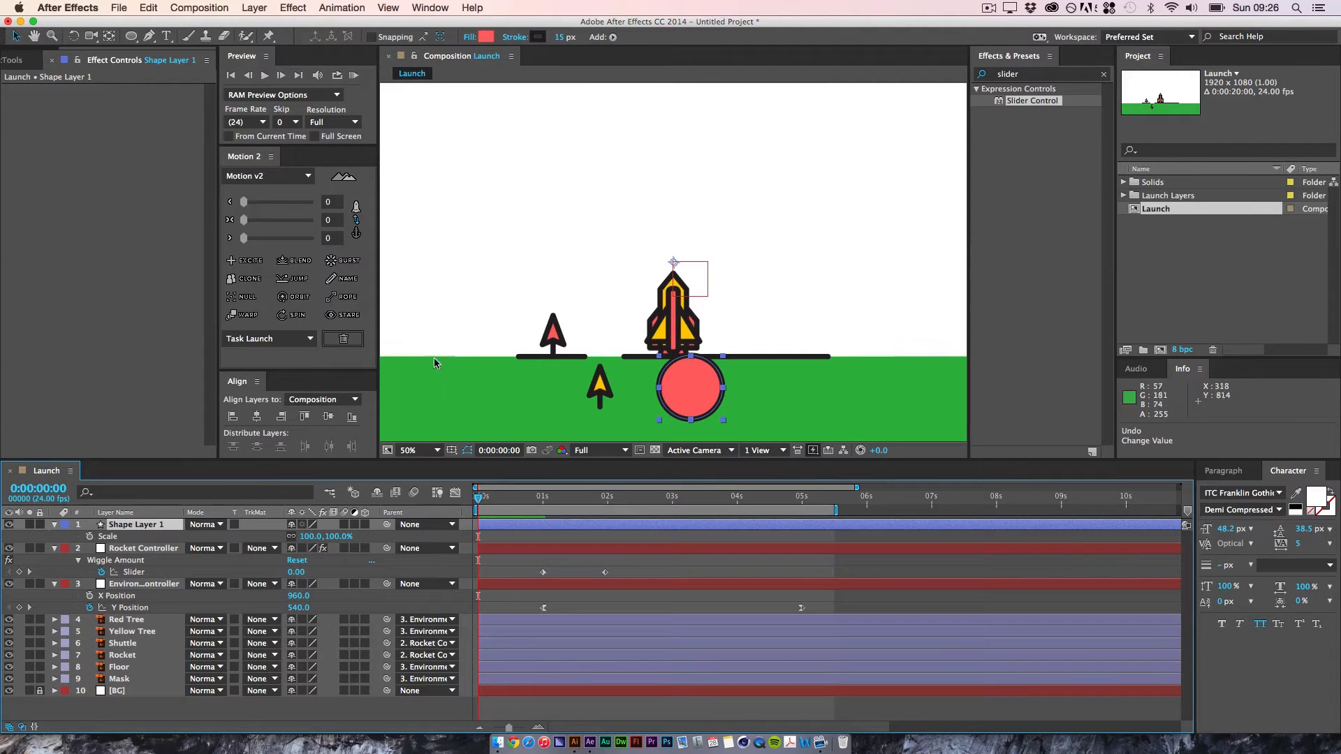
Step: Center the circle's anchor point with Motion v2 and move the circle to about 919.5, 825.5, overlapping the rocket's base
{"action": "left_click", "coordinate": [357, 219]}
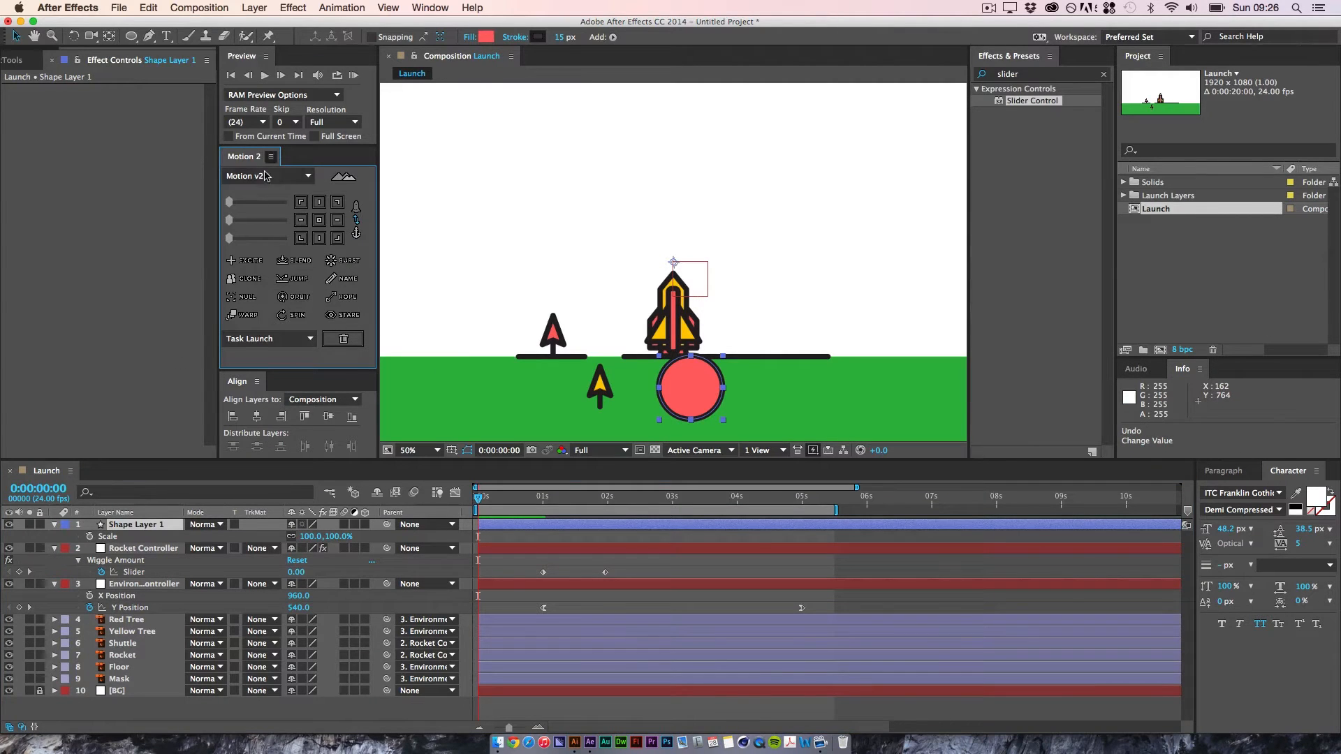
{"action": "left_click", "coordinate": [323, 225]}
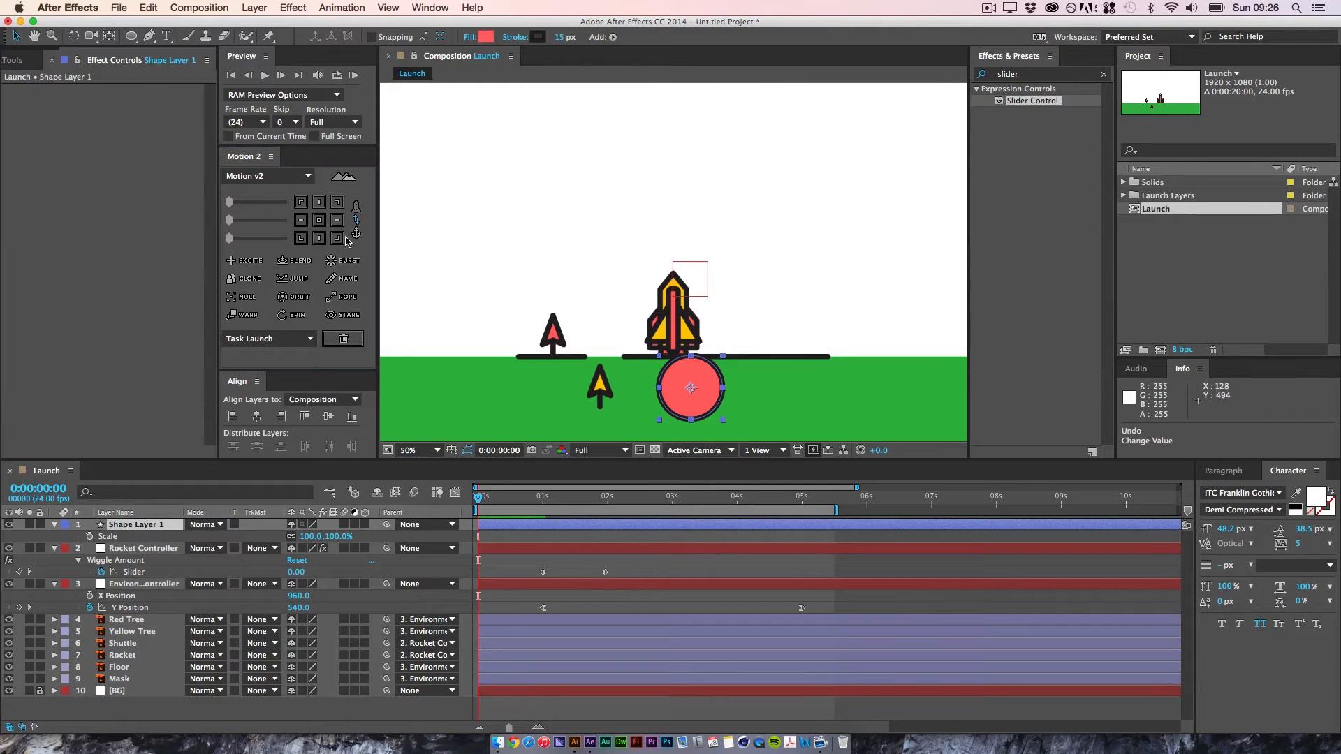
{"action": "left_click_drag", "start_coordinate": [694, 390], "coordinate": [663, 364]}
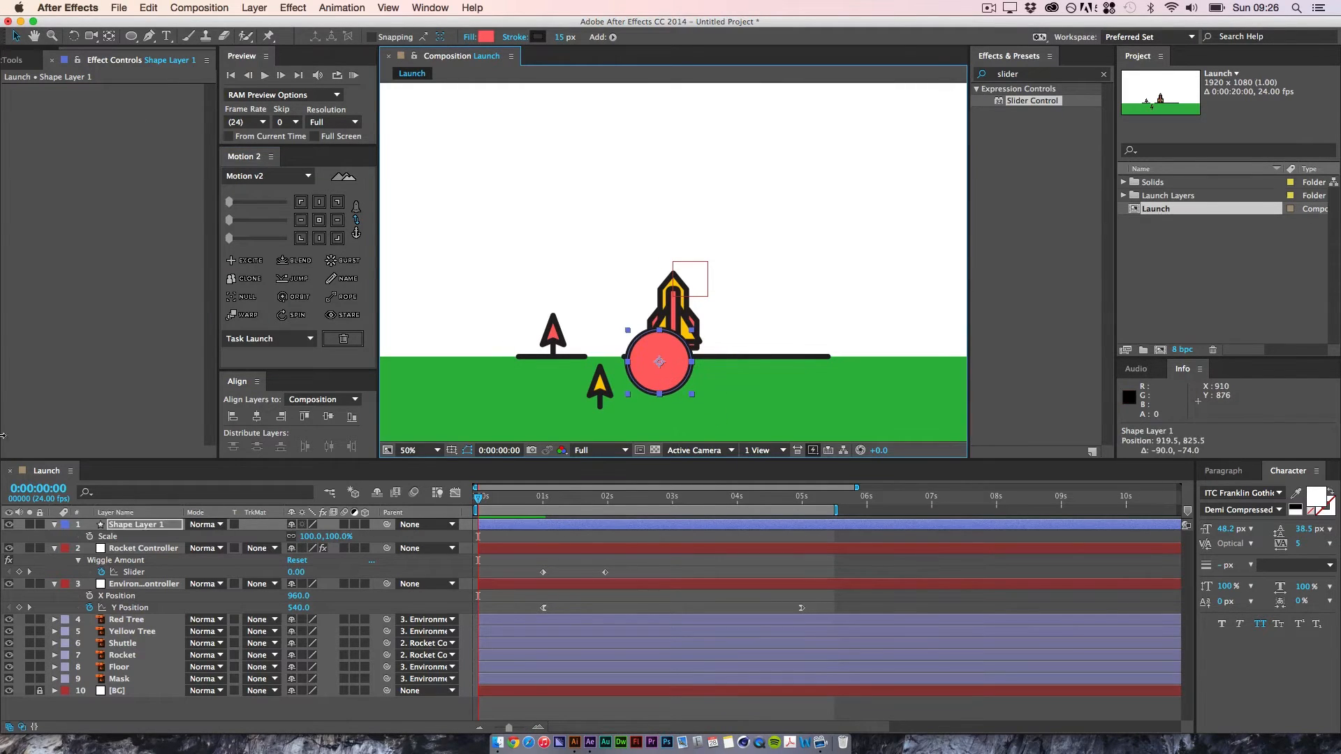
{"action": "left_click", "coordinate": [114, 525]}
{"action": "left_click", "coordinate": [55, 524]}
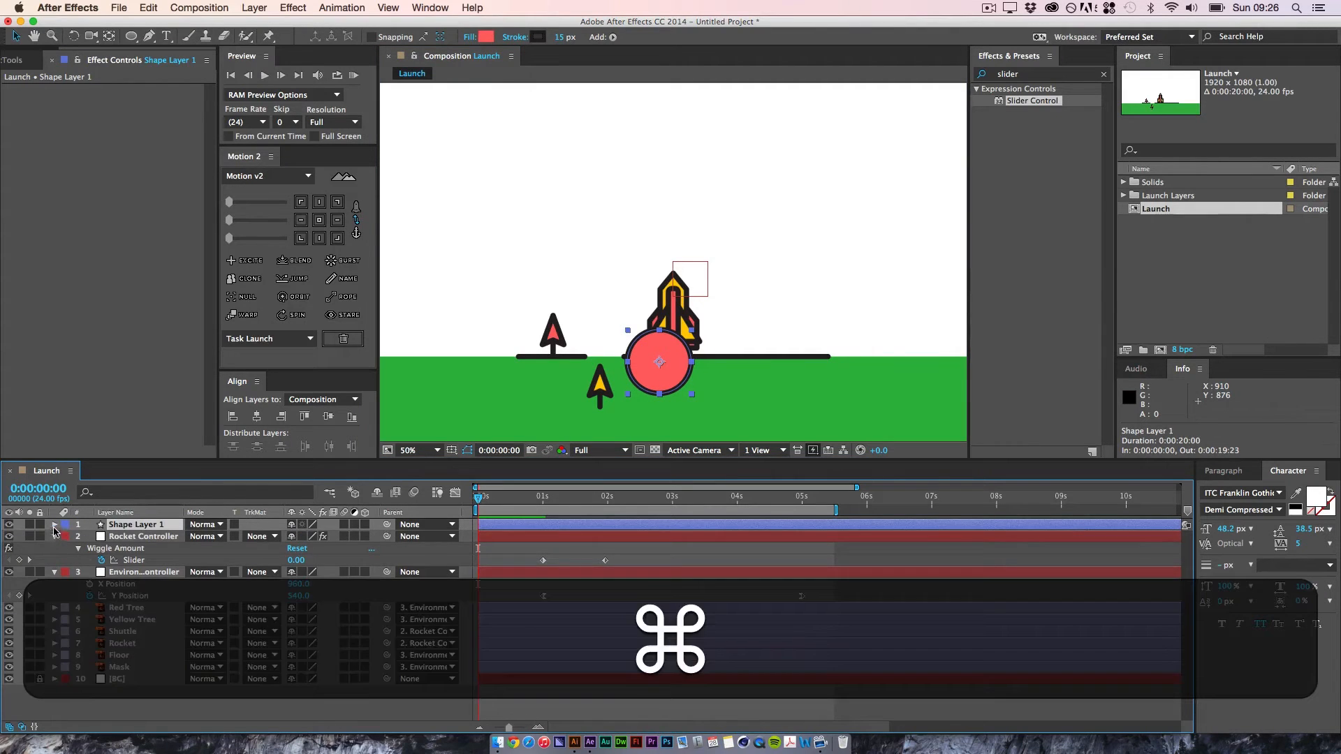
Step: Expand Shape Layer 1's contents down to Ellipse 1's own transform properties
{"action": "left_click", "coordinate": [55, 525], "text": "super"}
{"action": "left_click", "coordinate": [214, 565]}
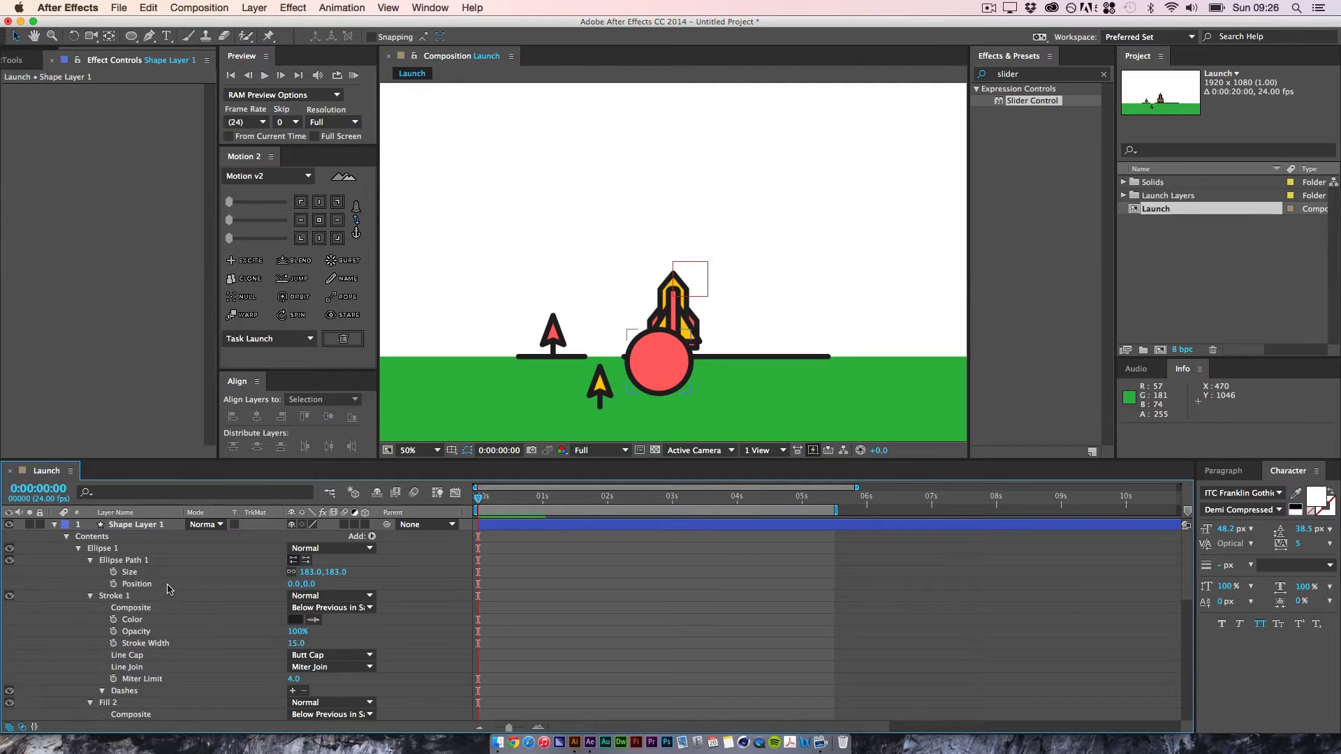
{"action": "key", "text": "space"}
{"action": "mouse_move", "coordinate": [204, 714]}
{"action": "left_mouse_down"}
{"action": "mouse_move", "coordinate": [204, 577]}
{"action": "mouse_move", "coordinate": [200, 707]}
{"action": "left_mouse_up"}
{"action": "left_click", "coordinate": [55, 524], "text": "super"}
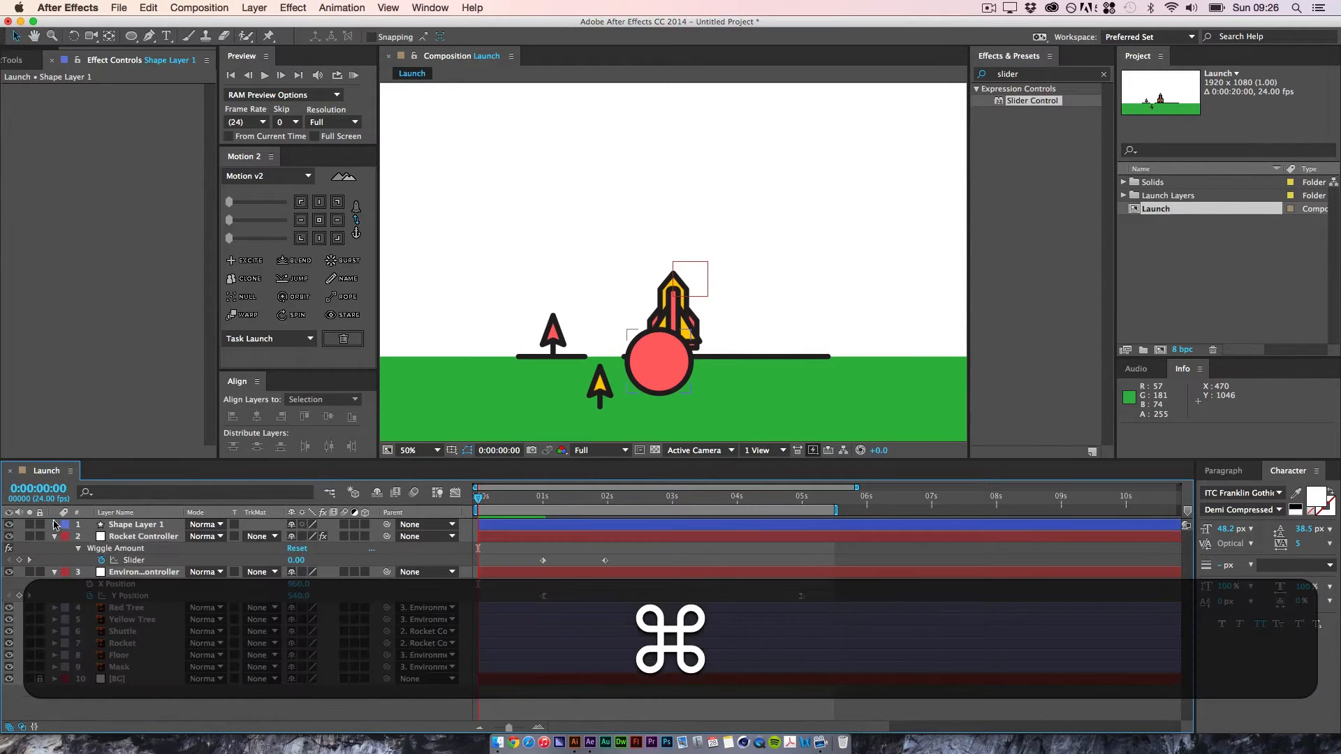
{"action": "left_click", "coordinate": [55, 524]}
{"action": "left_click", "coordinate": [66, 536]}
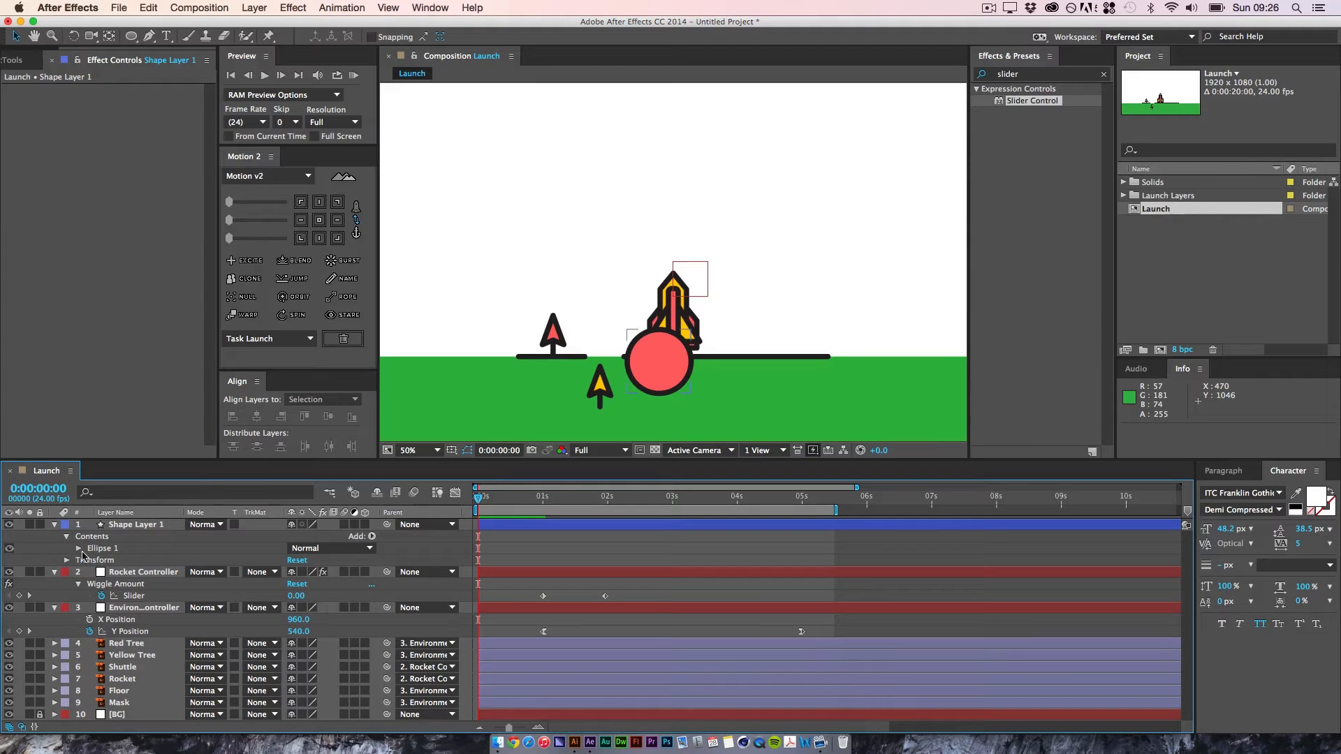
{"action": "left_click", "coordinate": [79, 548]}
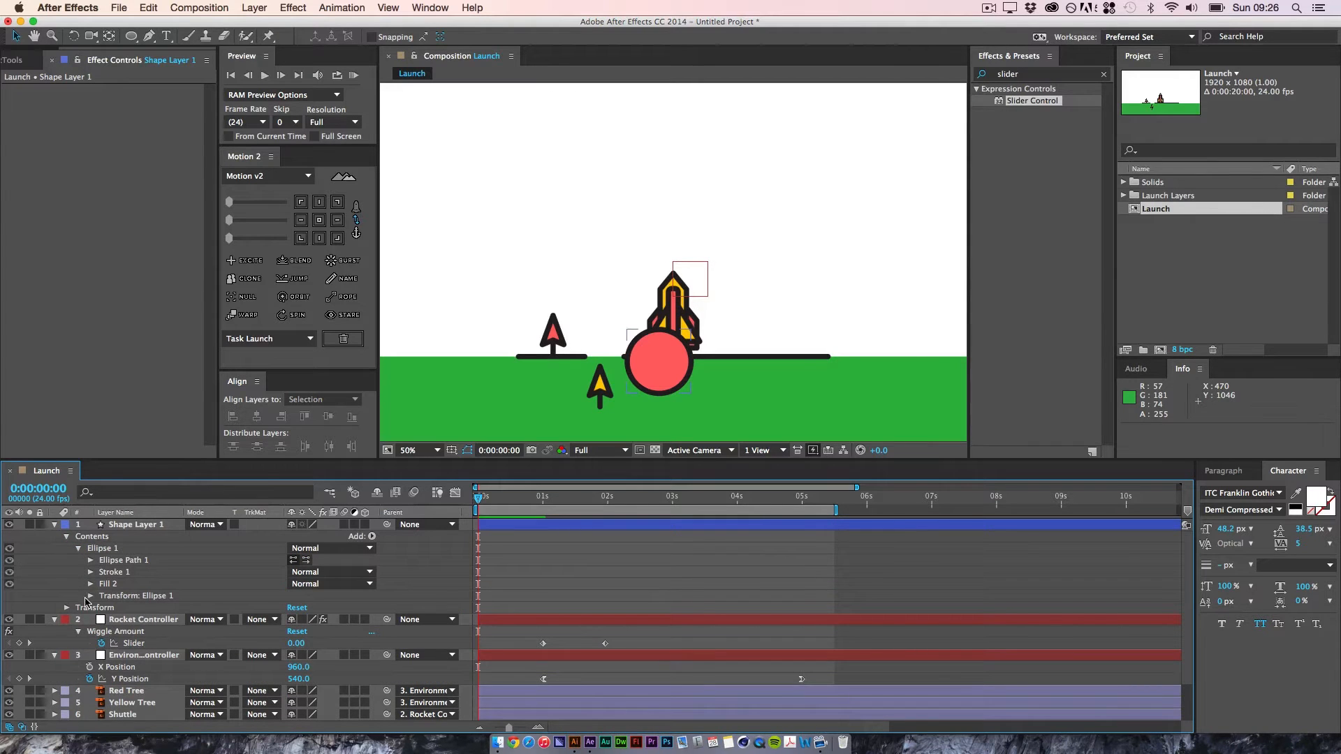
{"action": "left_click", "coordinate": [90, 596]}
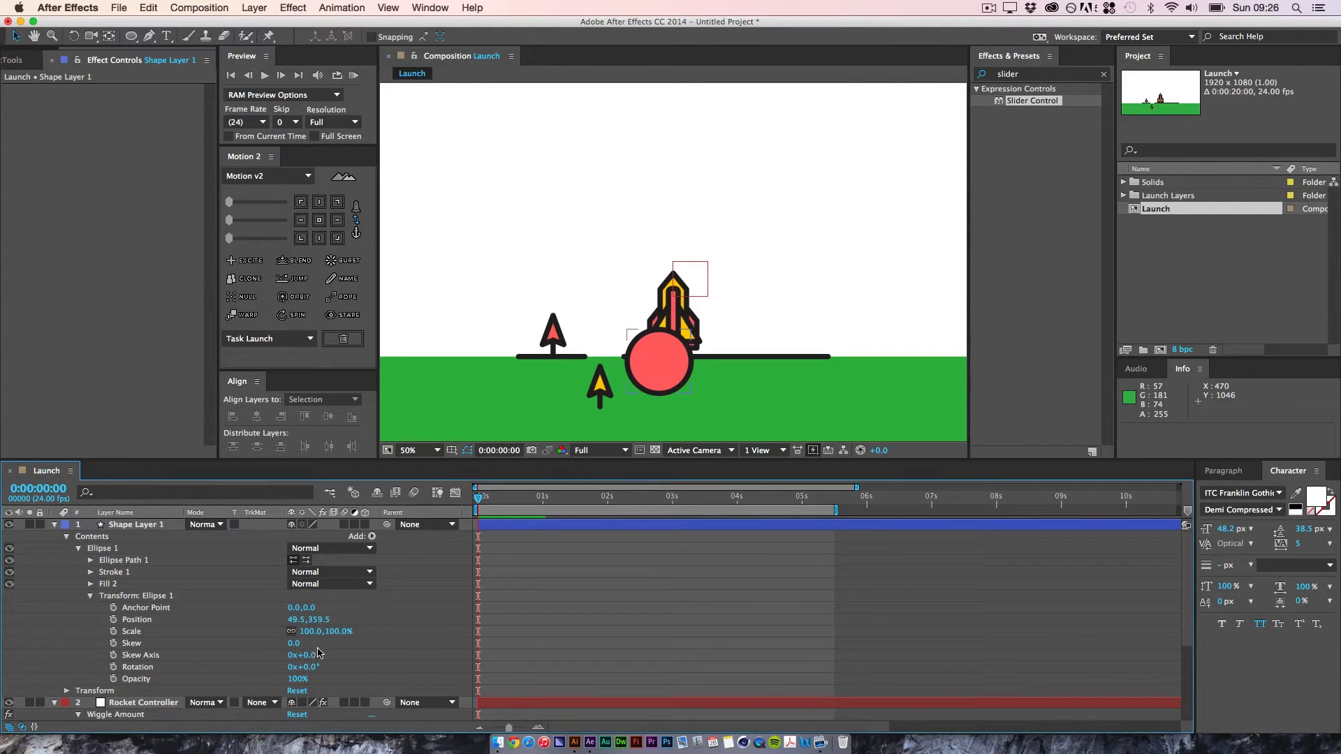
Step: Try scaling Ellipse 1 through its own transform to 500%, and reduce it to 322%
{"action": "left_click", "coordinate": [338, 631]}
{"action": "type", "text": "1"}
{"action": "key", "text": "Return"}
{"action": "left_click_drag", "start_coordinate": [275, 638], "coordinate": [618, 632]}
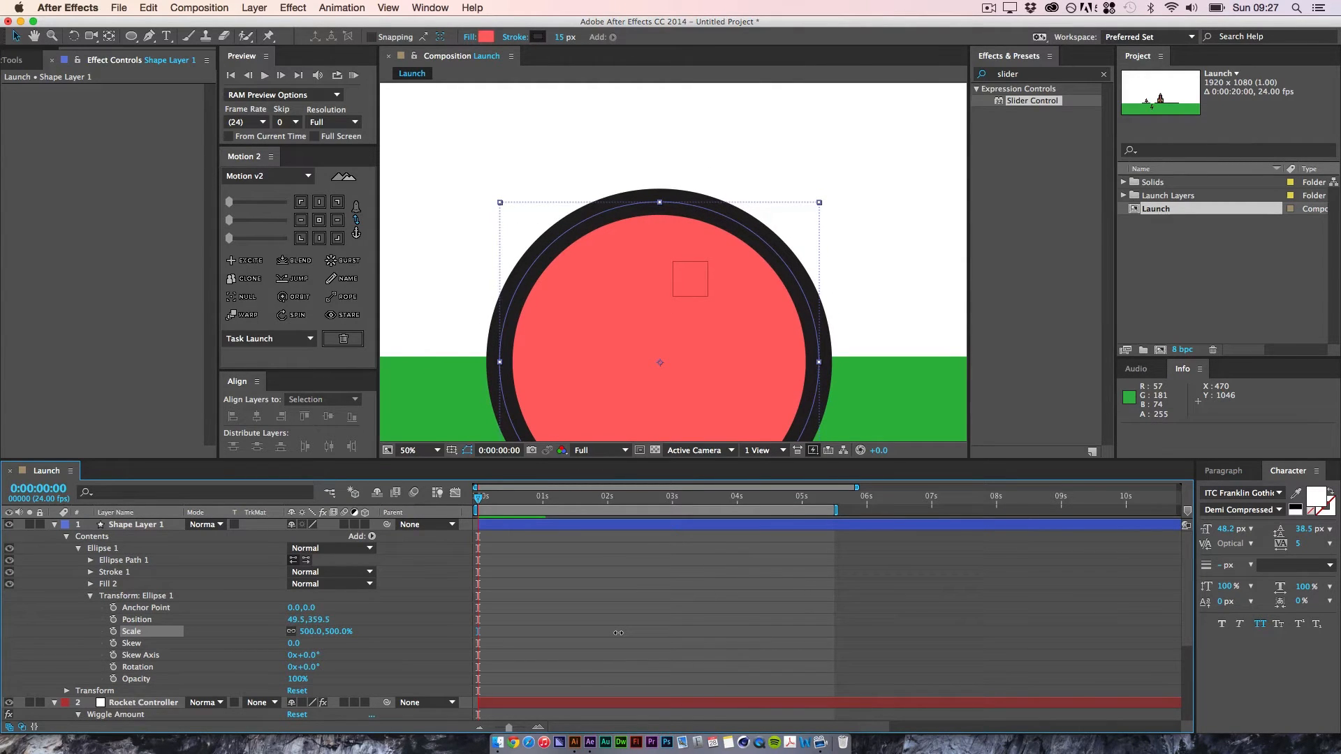
{"action": "left_click_drag", "start_coordinate": [618, 633], "coordinate": [457, 596]}
{"action": "key", "text": "space"}
{"action": "mouse_move", "coordinate": [225, 656]}
{"action": "left_mouse_down"}
{"action": "mouse_move", "coordinate": [228, 626]}
{"action": "mouse_move", "coordinate": [229, 643]}
{"action": "left_mouse_up"}
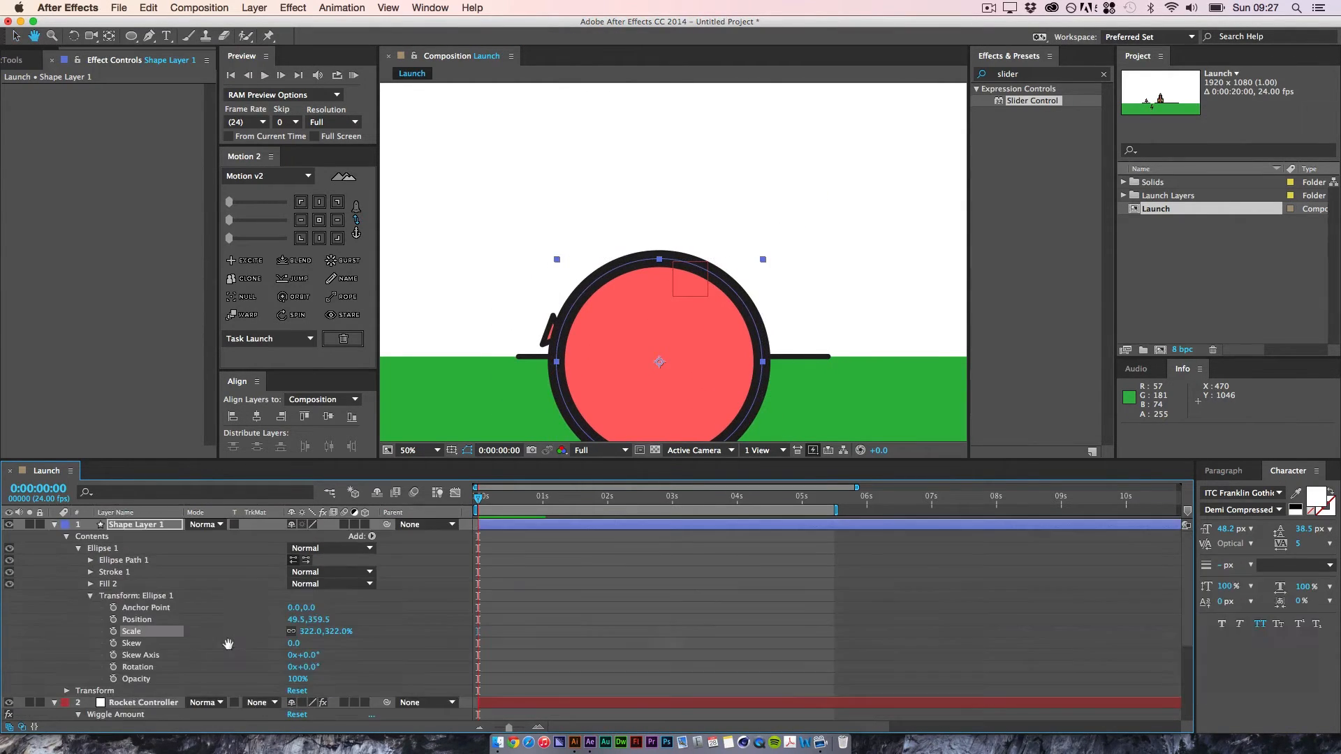
{"action": "left_click", "coordinate": [129, 596]}
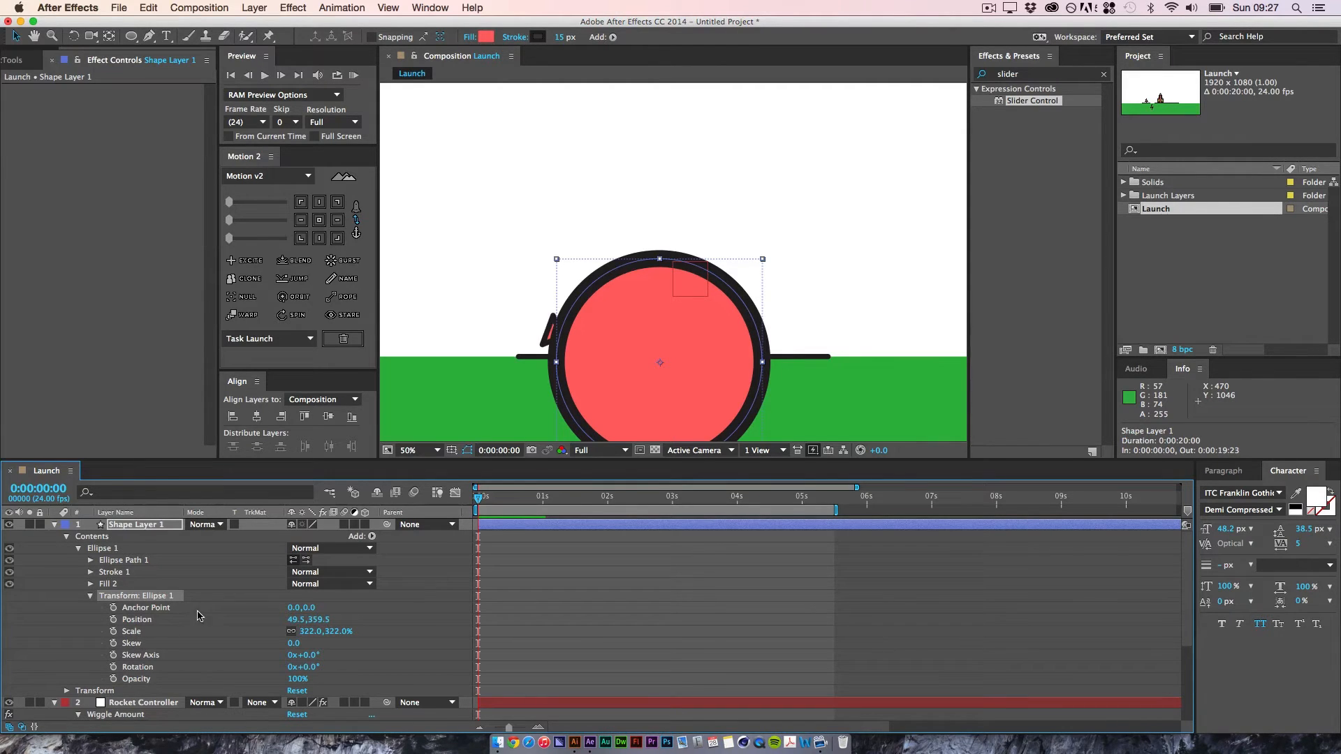
Step: Shrink Ellipse 1 further through its own transform scale, and reset that scale to 100%
{"action": "left_click_drag", "start_coordinate": [333, 633], "coordinate": [225, 641]}
{"action": "scroll", "coordinate": [172, 640], "scroll_direction": "down", "scroll_amount": 3}
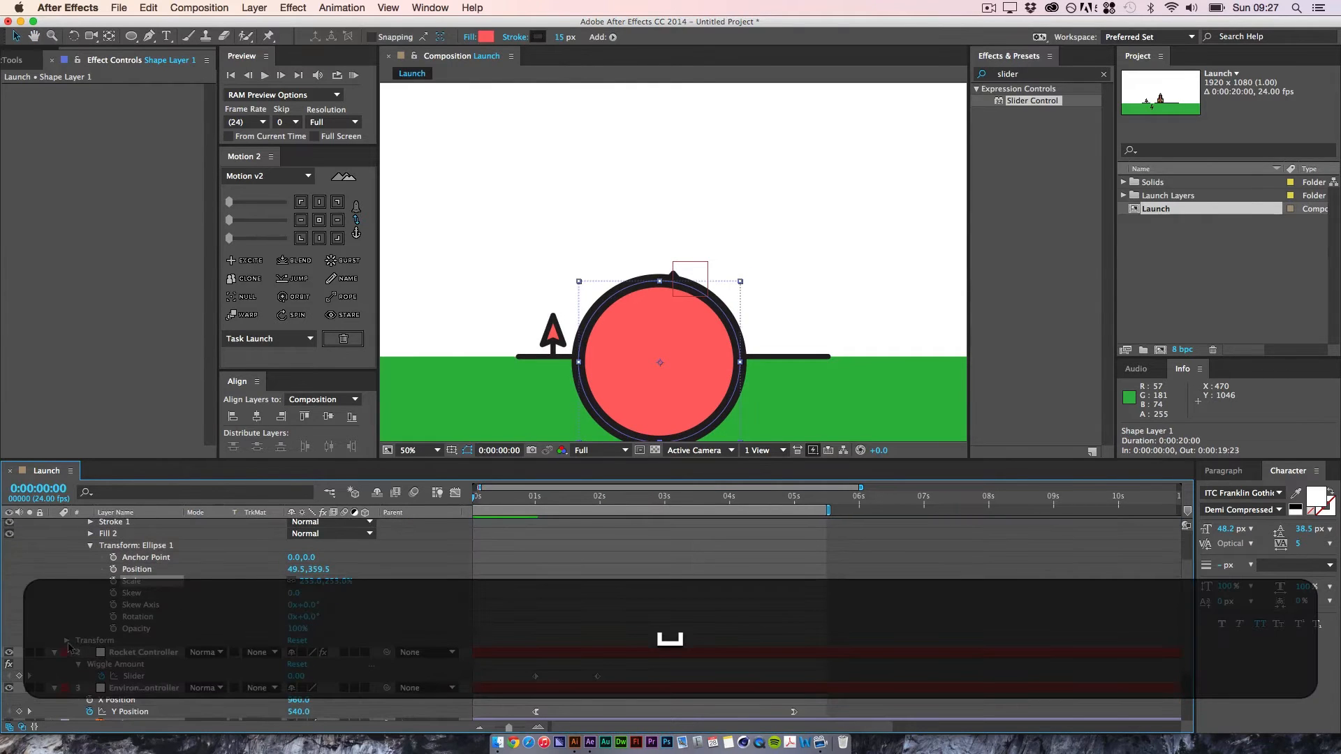
{"action": "left_click", "coordinate": [346, 586]}
{"action": "type", "text": "100"}
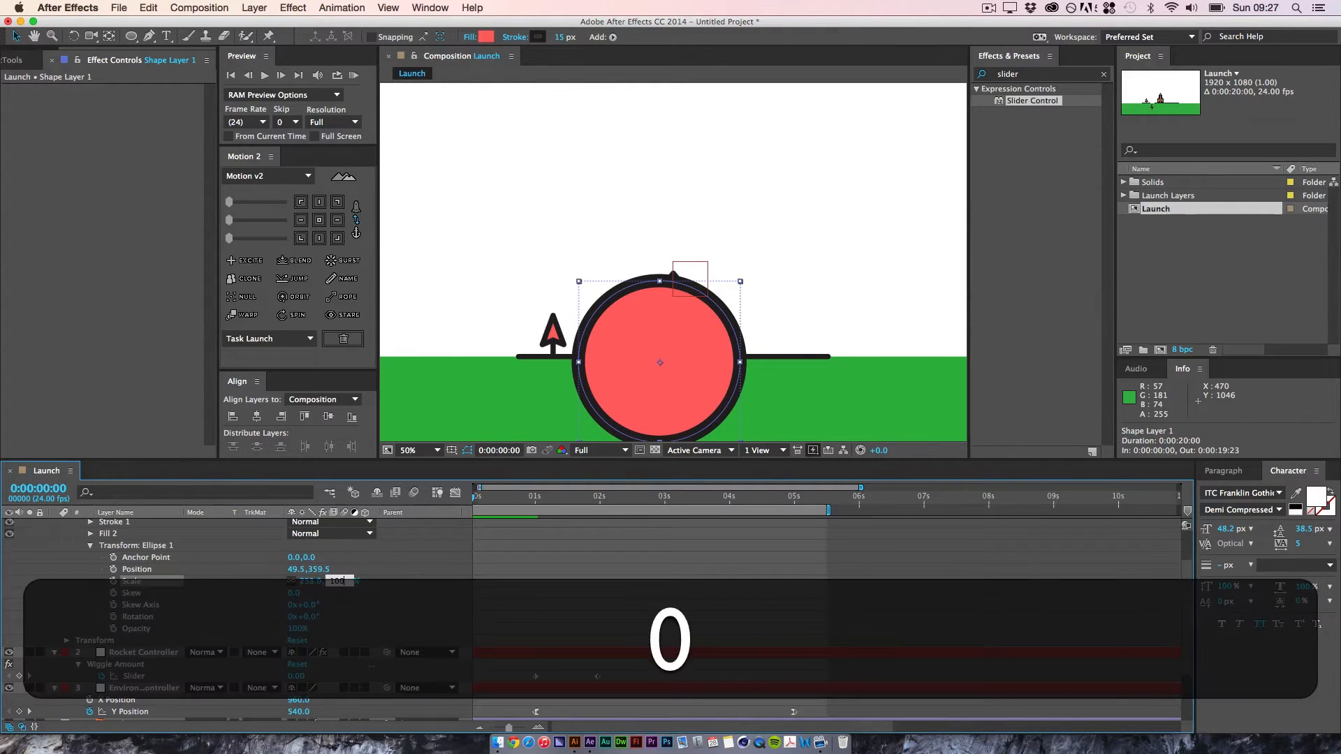
{"action": "key", "text": "Return"}
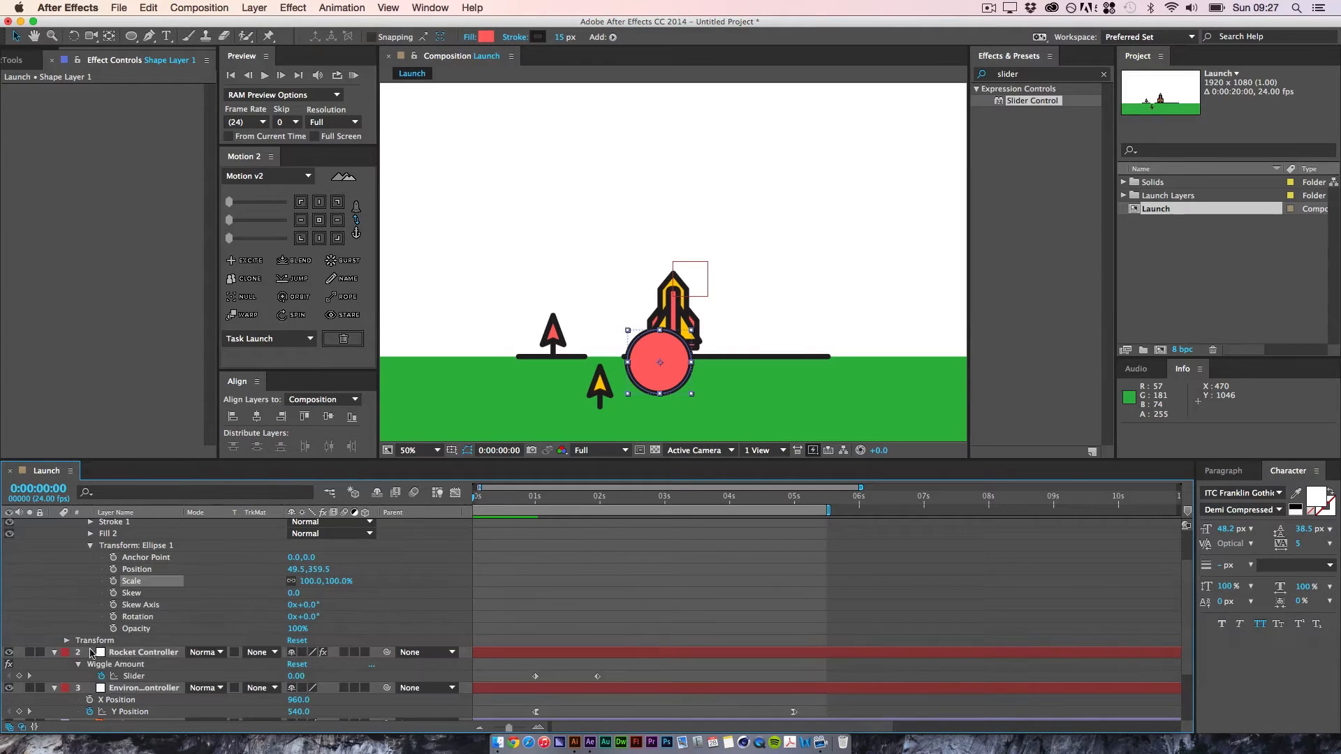
Step: Expand Shape Layer 1's layer transform and try scaling the layer to 598%, with Ellipse 1's own scale at 123%
{"action": "left_click", "coordinate": [67, 641]}
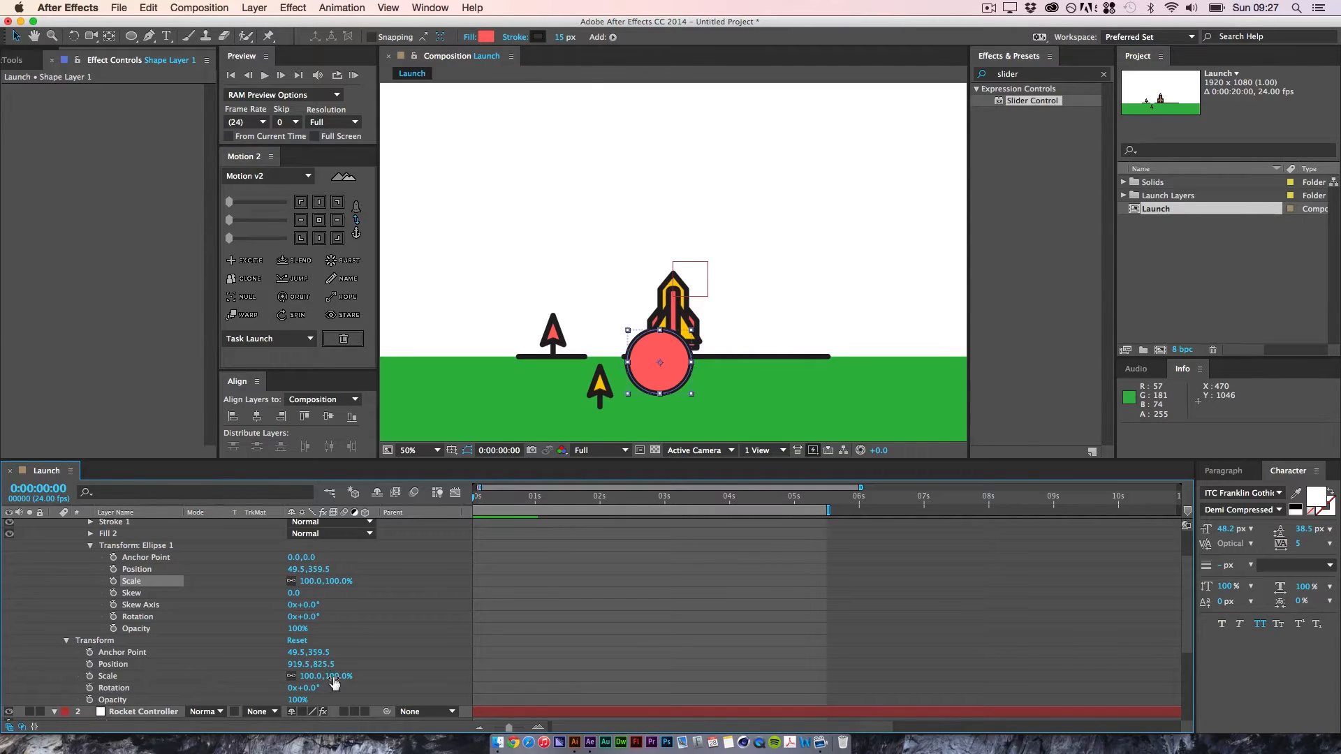
{"action": "left_click_drag", "start_coordinate": [335, 683], "coordinate": [677, 669]}
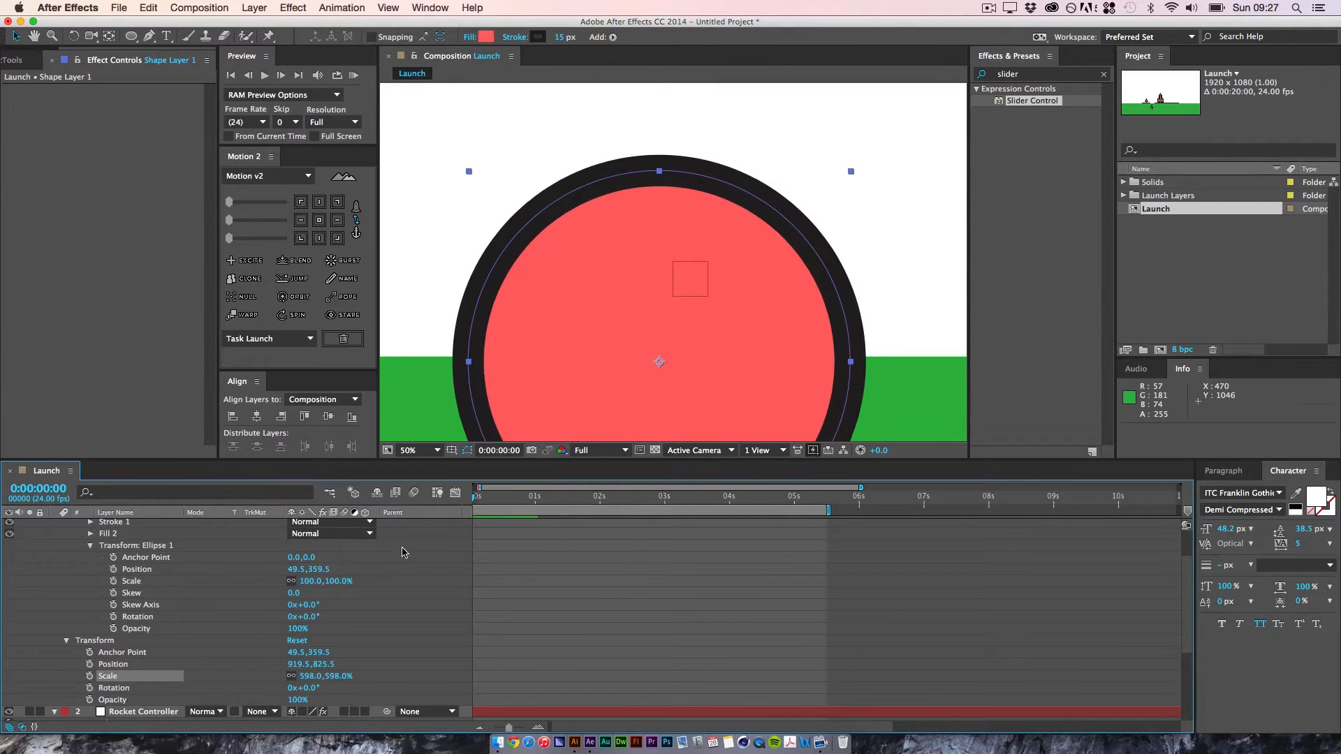
{"action": "mouse_move", "coordinate": [345, 583]}
{"action": "left_mouse_down"}
{"action": "mouse_move", "coordinate": [434, 569]}
{"action": "mouse_move", "coordinate": [328, 579]}
{"action": "left_mouse_up"}
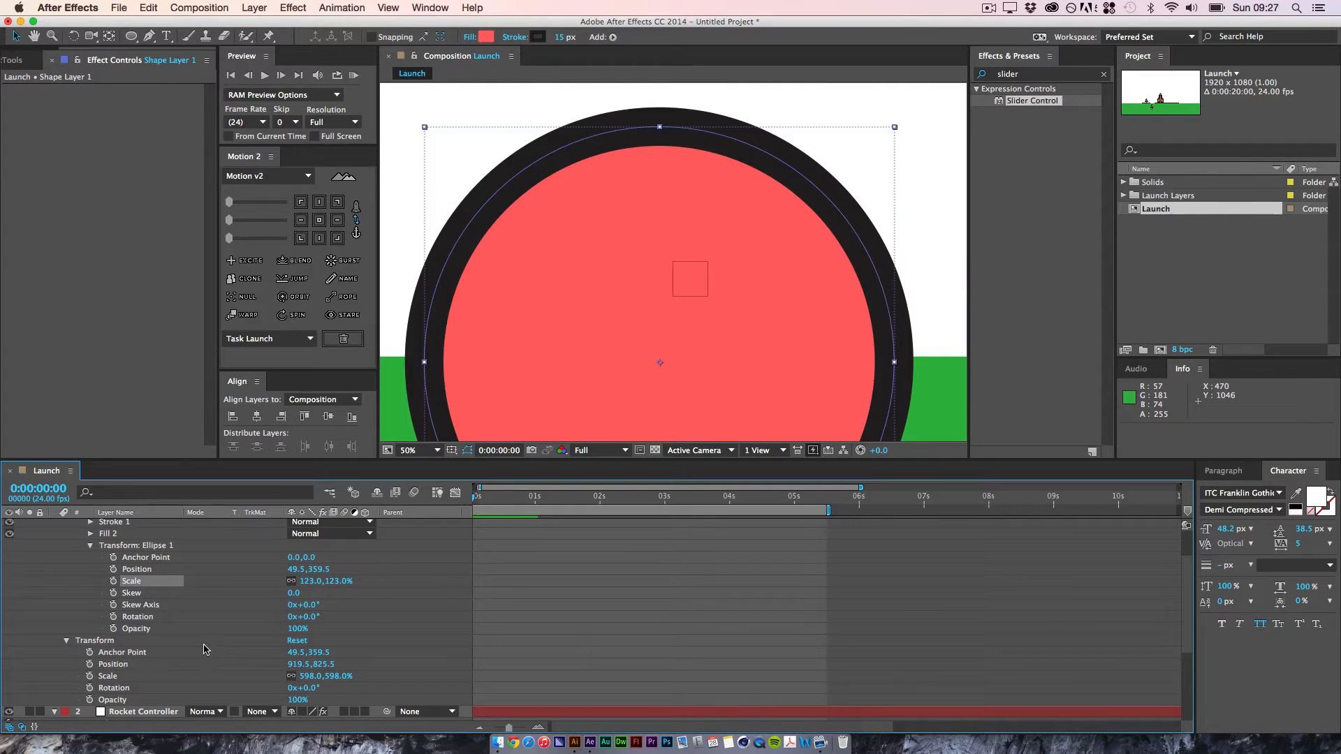
Step: Reset both Shape Layer 1's layer scale and Ellipse 1's own scale to 100%
{"action": "left_click", "coordinate": [340, 676]}
{"action": "type", "text": "100"}
{"action": "key", "text": "Return"}
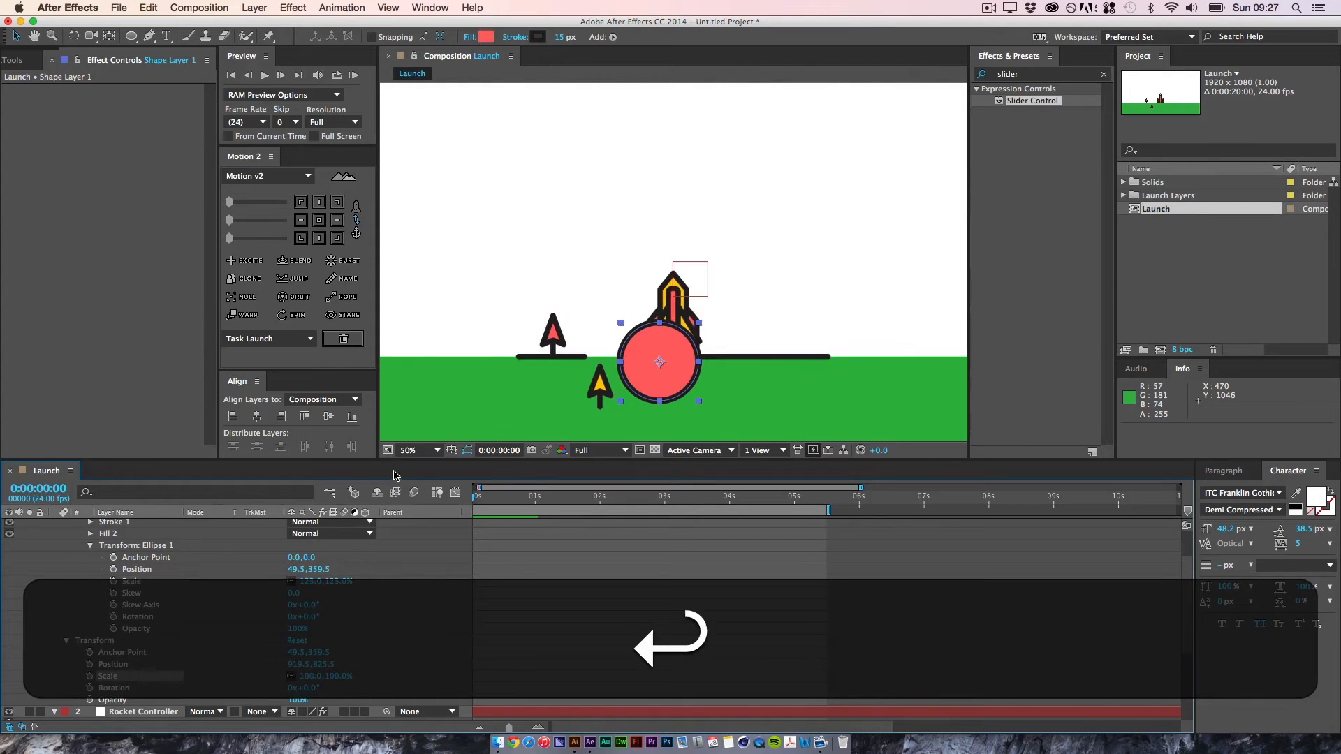
{"action": "left_click", "coordinate": [337, 581]}
{"action": "type", "text": "100"}
{"action": "key", "text": "Return"}
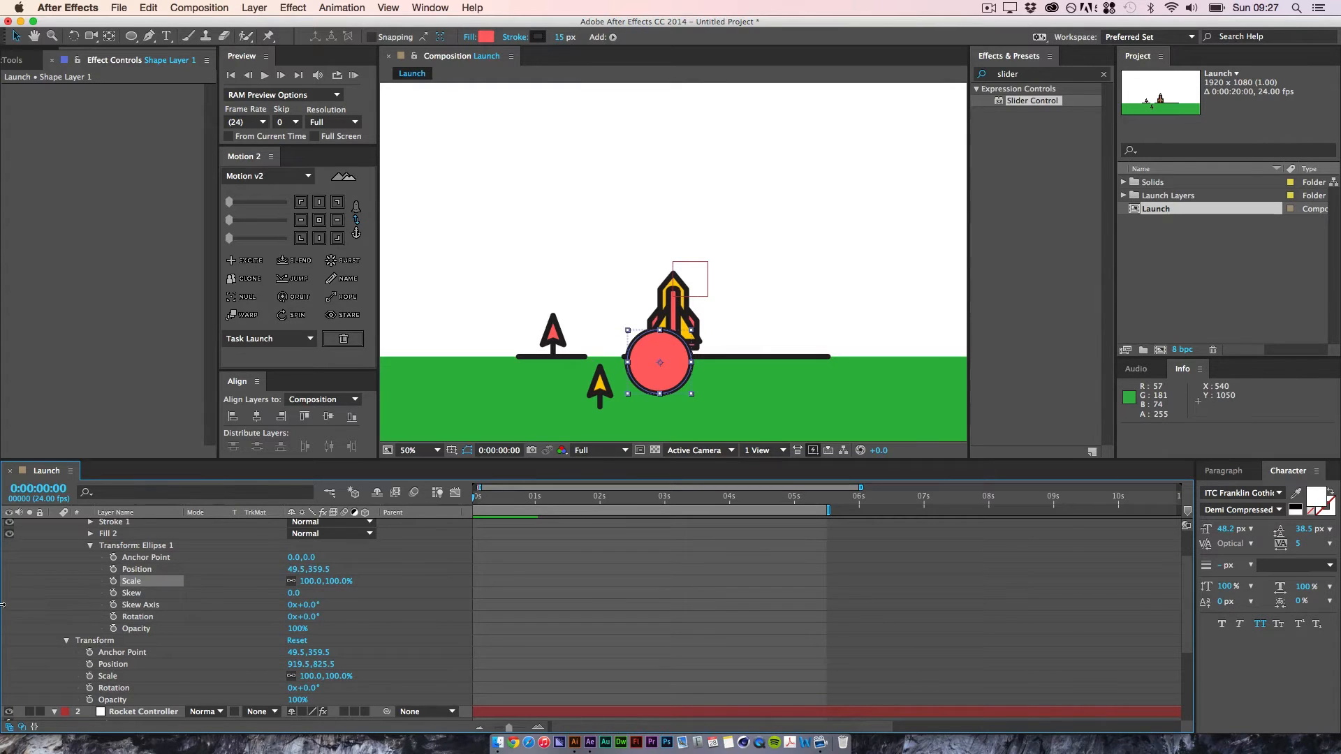
{"action": "key", "text": "space"}
{"action": "scroll", "coordinate": [100, 562], "scroll_direction": "up", "scroll_amount": 3}
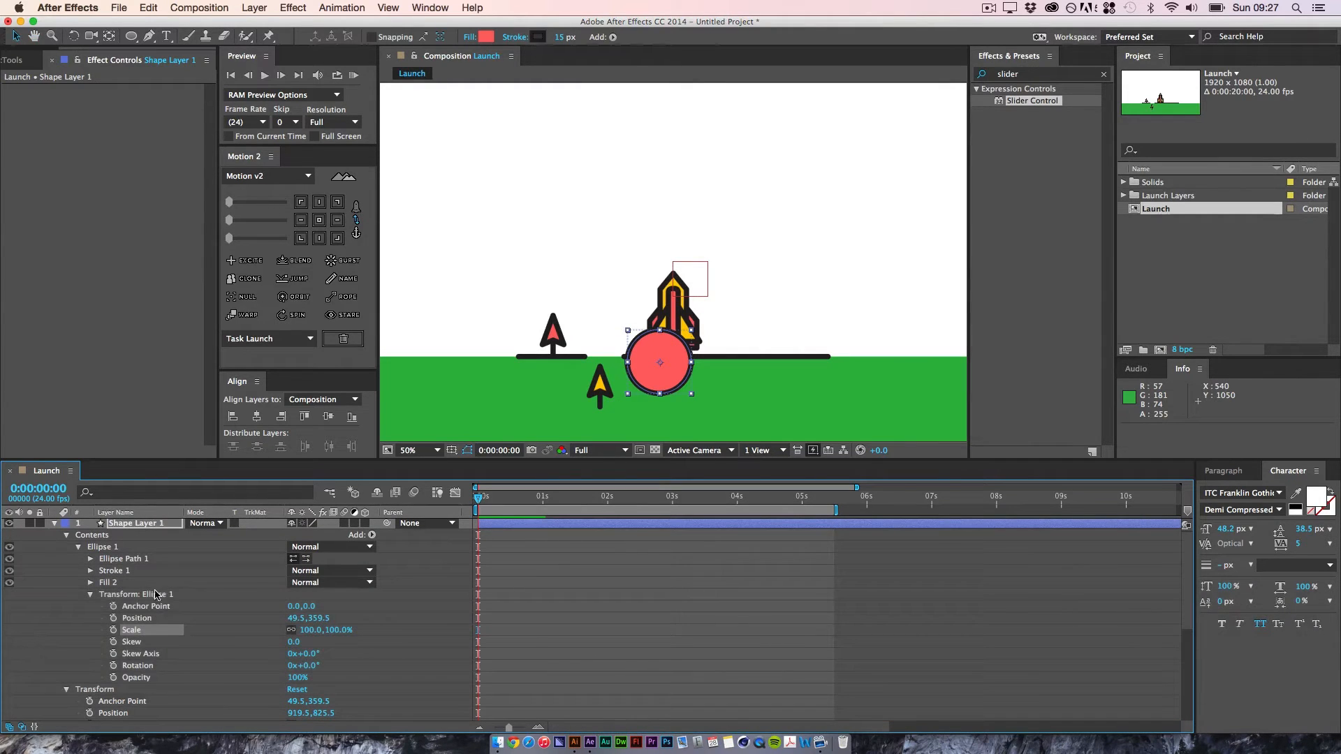
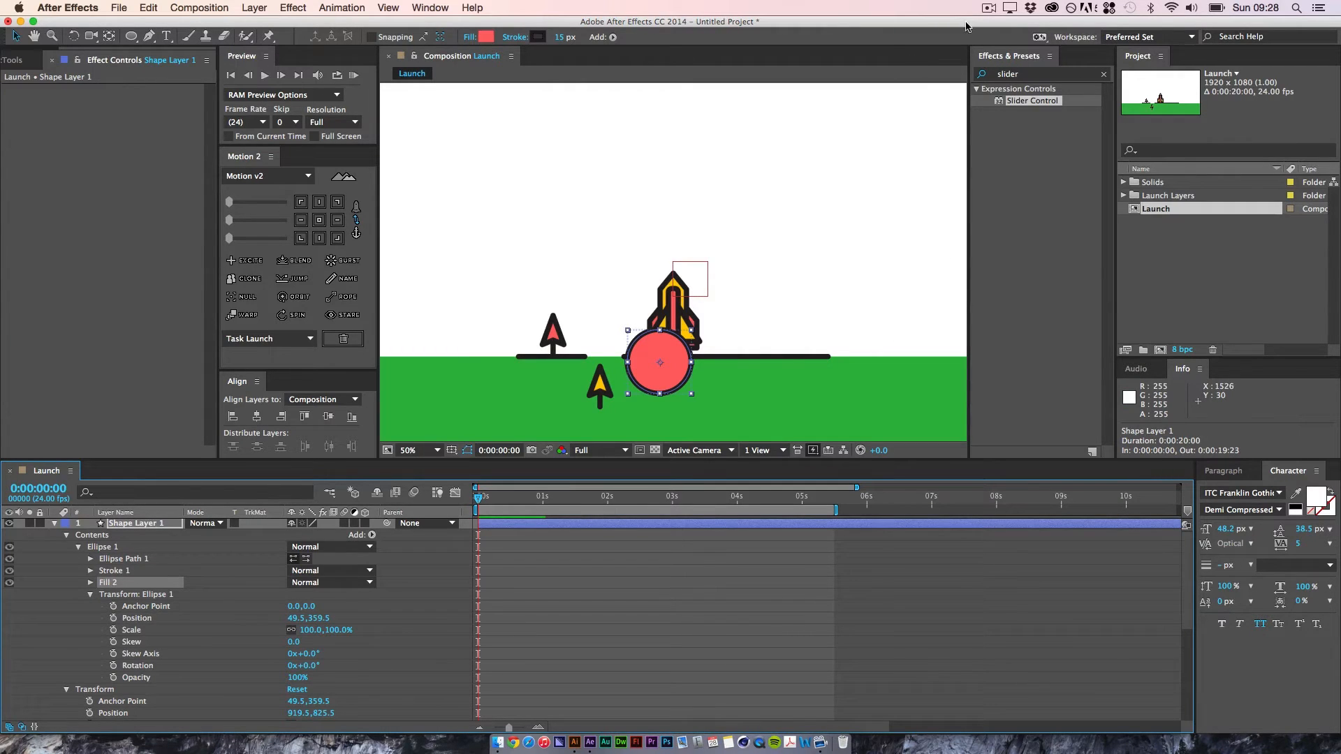
{"action": "left_click", "coordinate": [989, 8]}
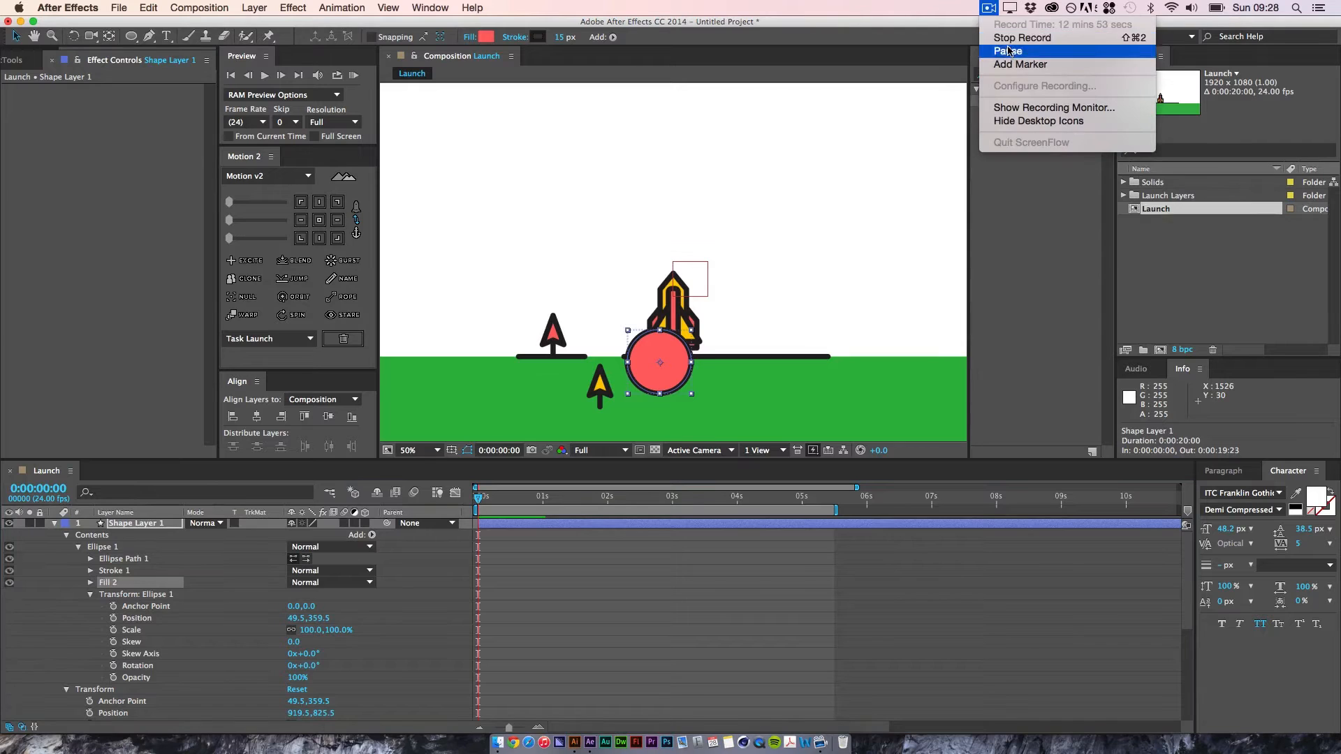
{"action": "left_click", "coordinate": [999, 37]}
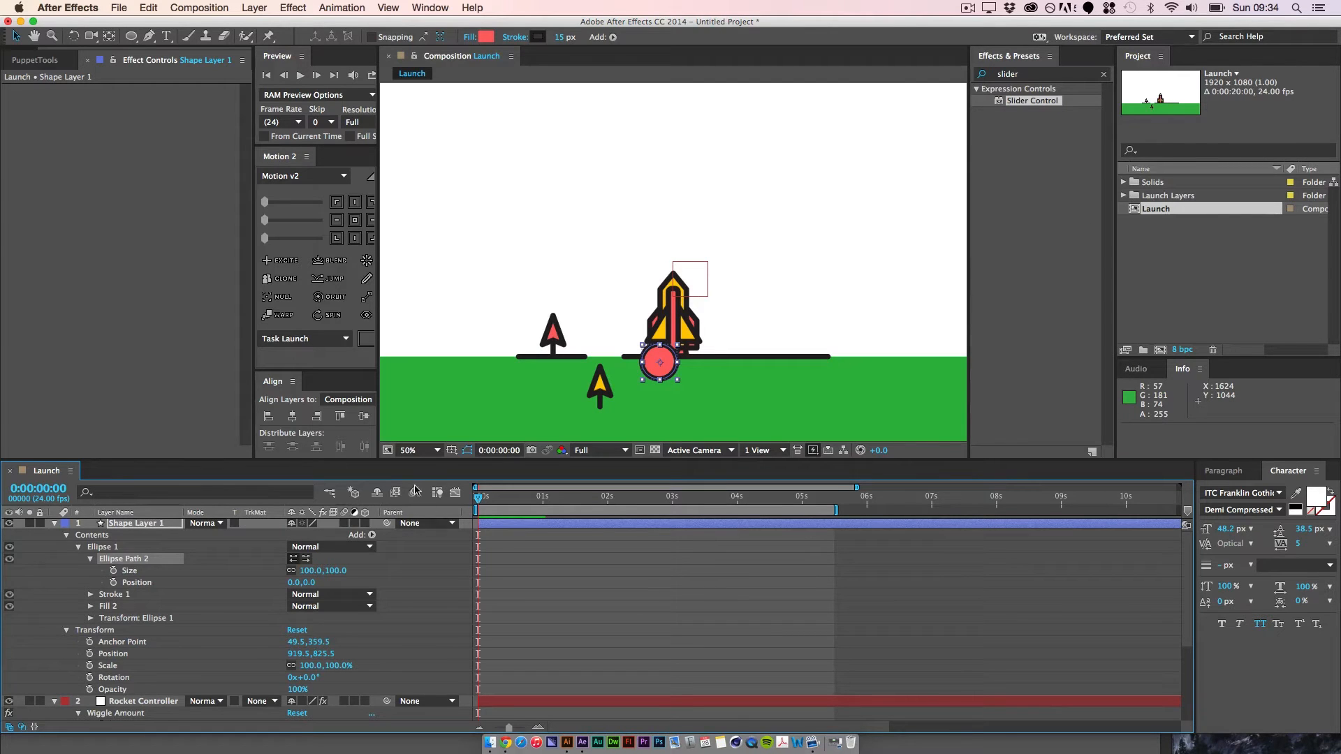
Step: Try scaling Ellipse 1 through its own transform to 452%, and undo the scale change
{"action": "left_click", "coordinate": [134, 618]}
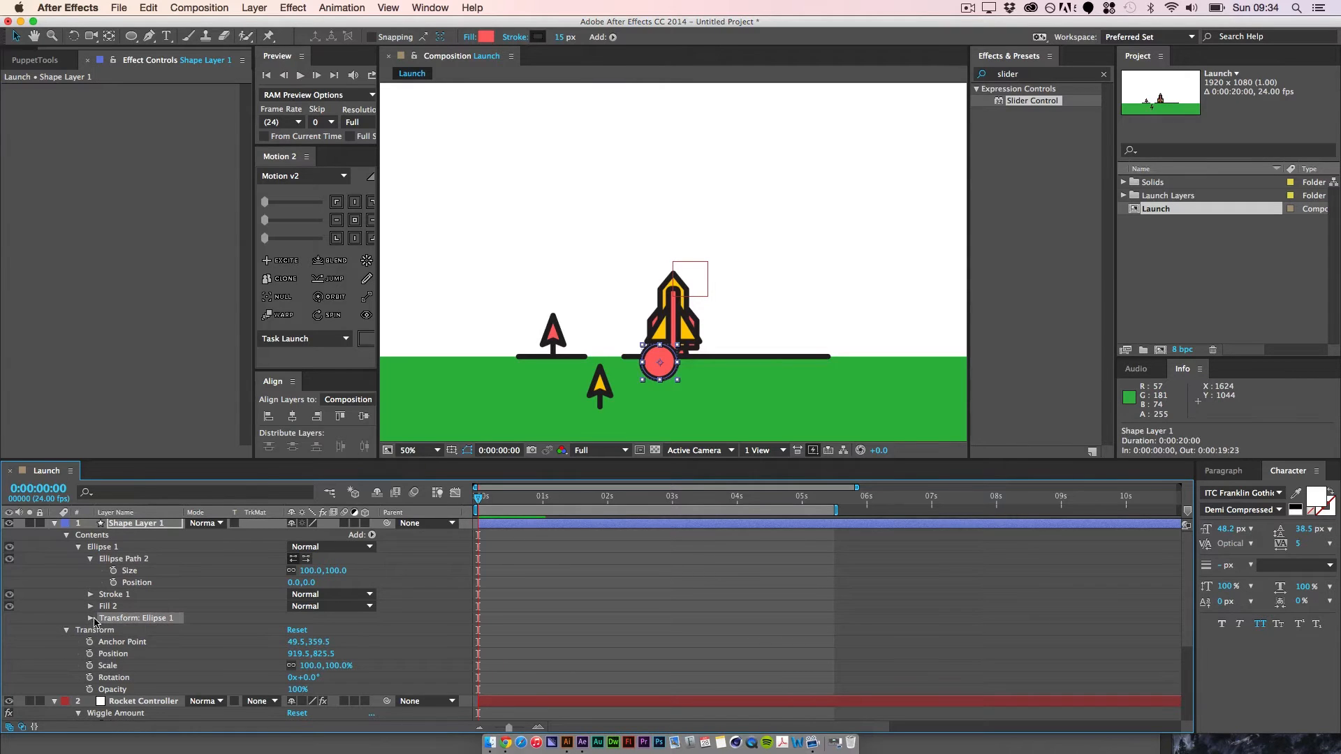
{"action": "left_click", "coordinate": [92, 619]}
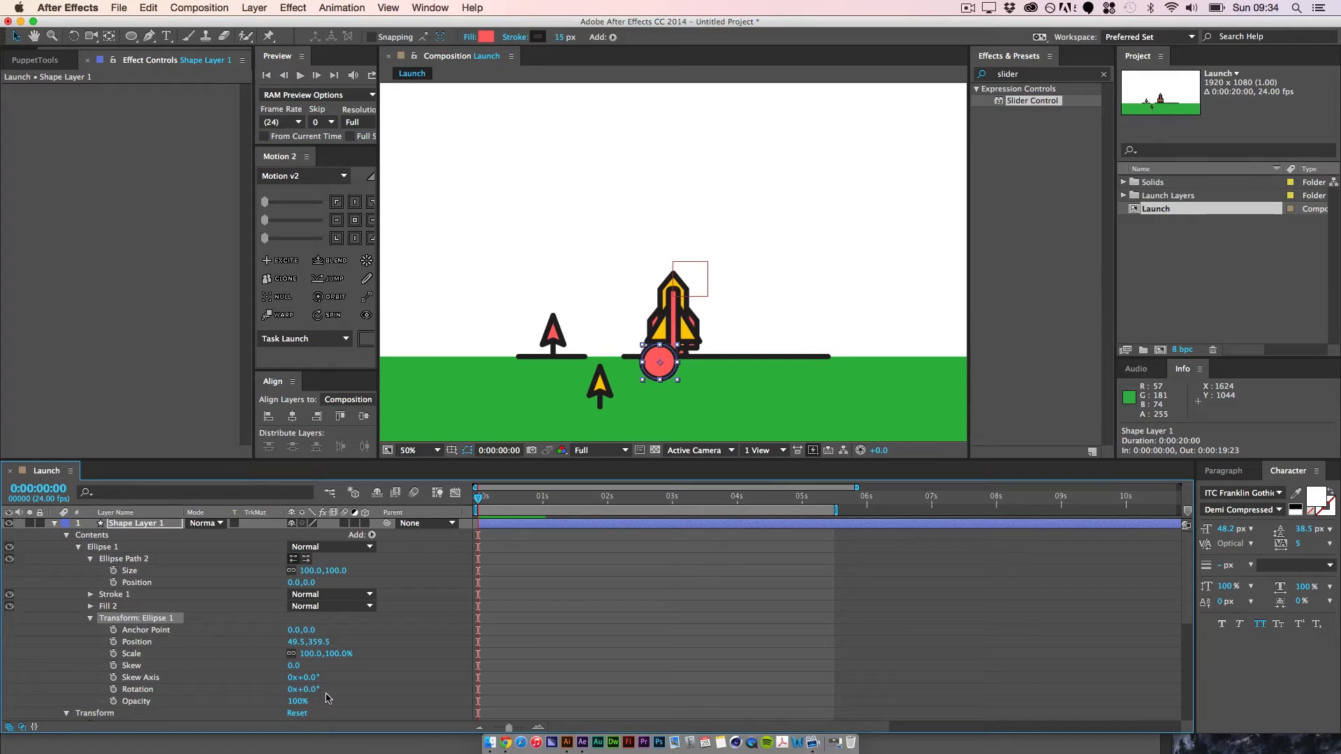
{"action": "left_click_drag", "start_coordinate": [332, 654], "coordinate": [479, 655]}
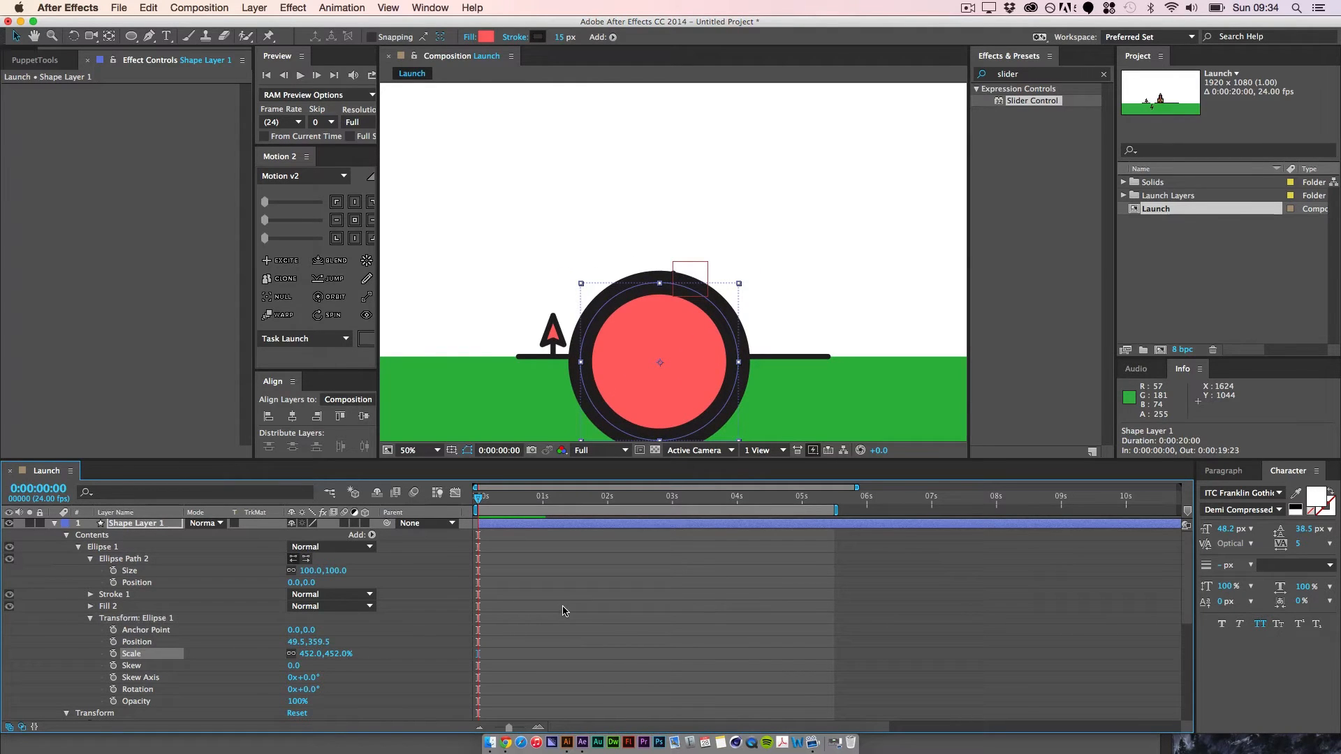
{"action": "key", "text": "super+z"}
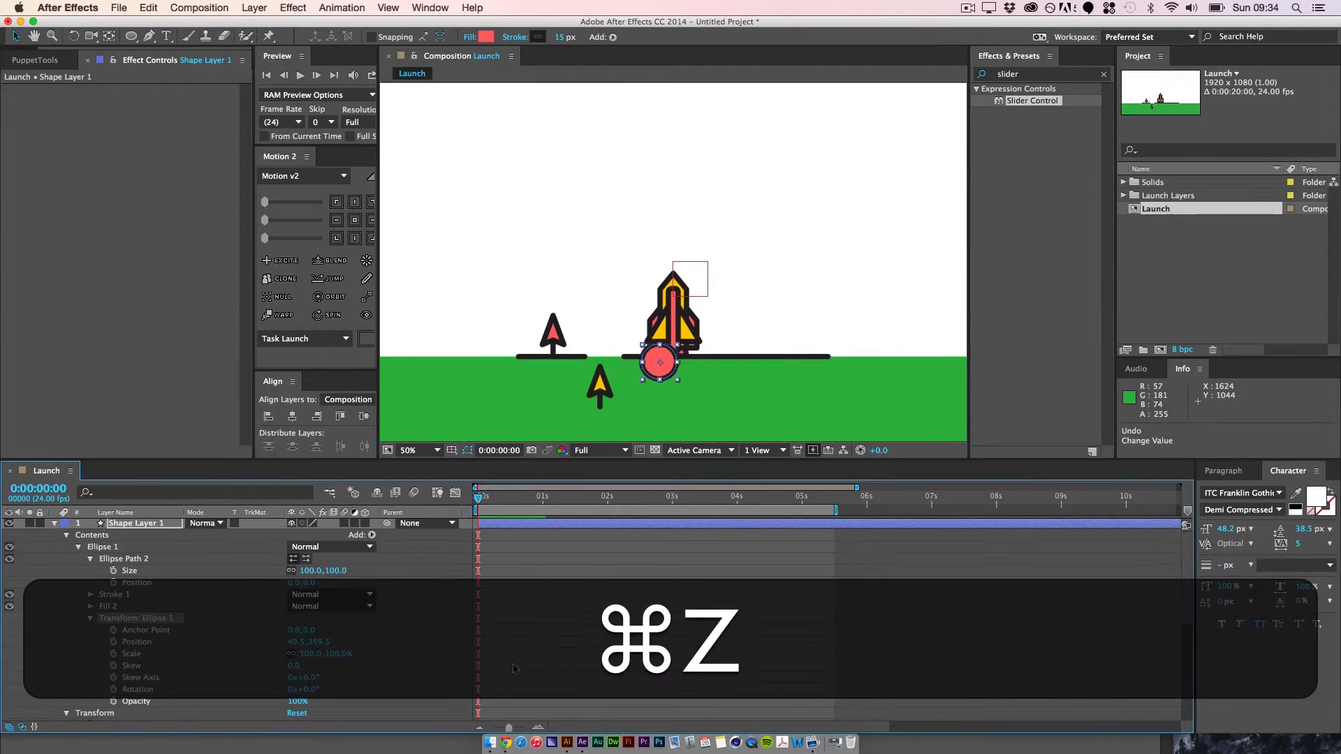
Step: Try enlarging the circle through Ellipse Path 2's size to 301, and undo the size change
{"action": "left_click", "coordinate": [129, 561]}
{"action": "left_click", "coordinate": [78, 548]}
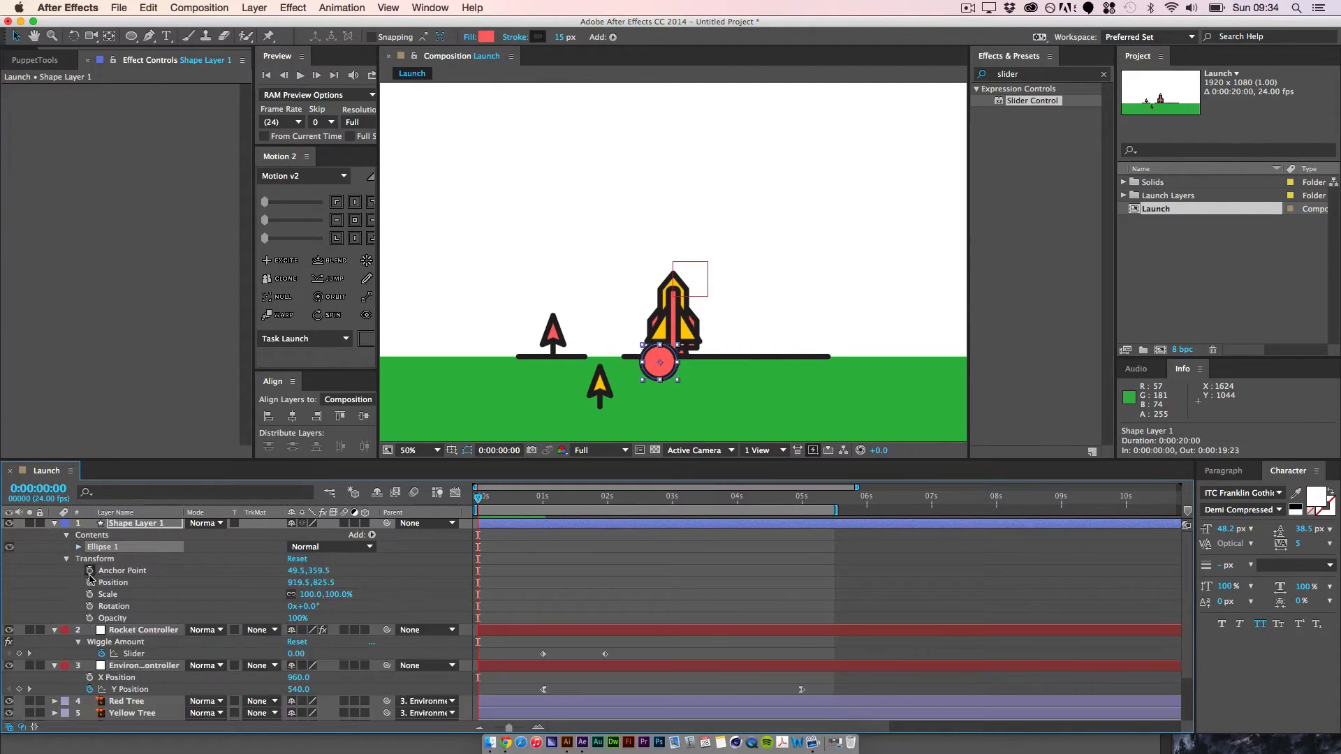
{"action": "left_click", "coordinate": [79, 548]}
{"action": "left_click", "coordinate": [93, 595]}
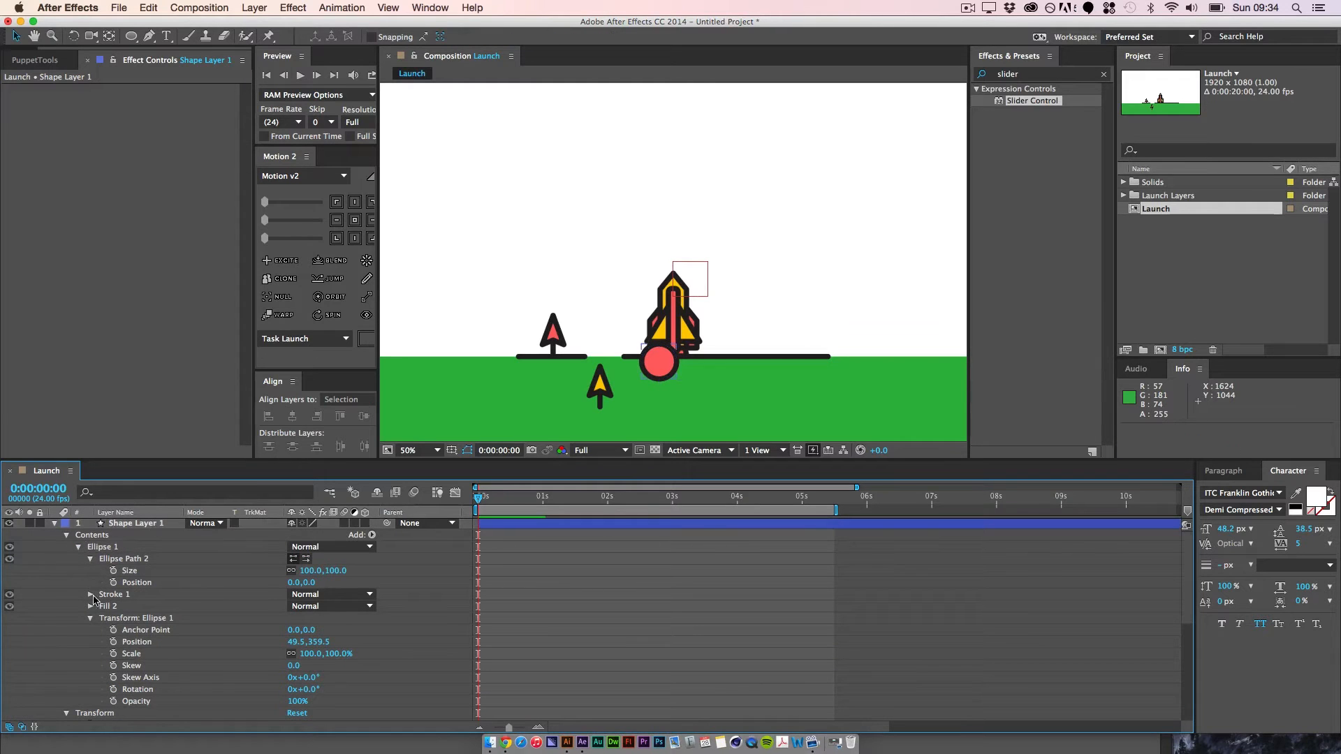
{"action": "left_click", "coordinate": [91, 558]}
{"action": "left_click", "coordinate": [121, 560]}
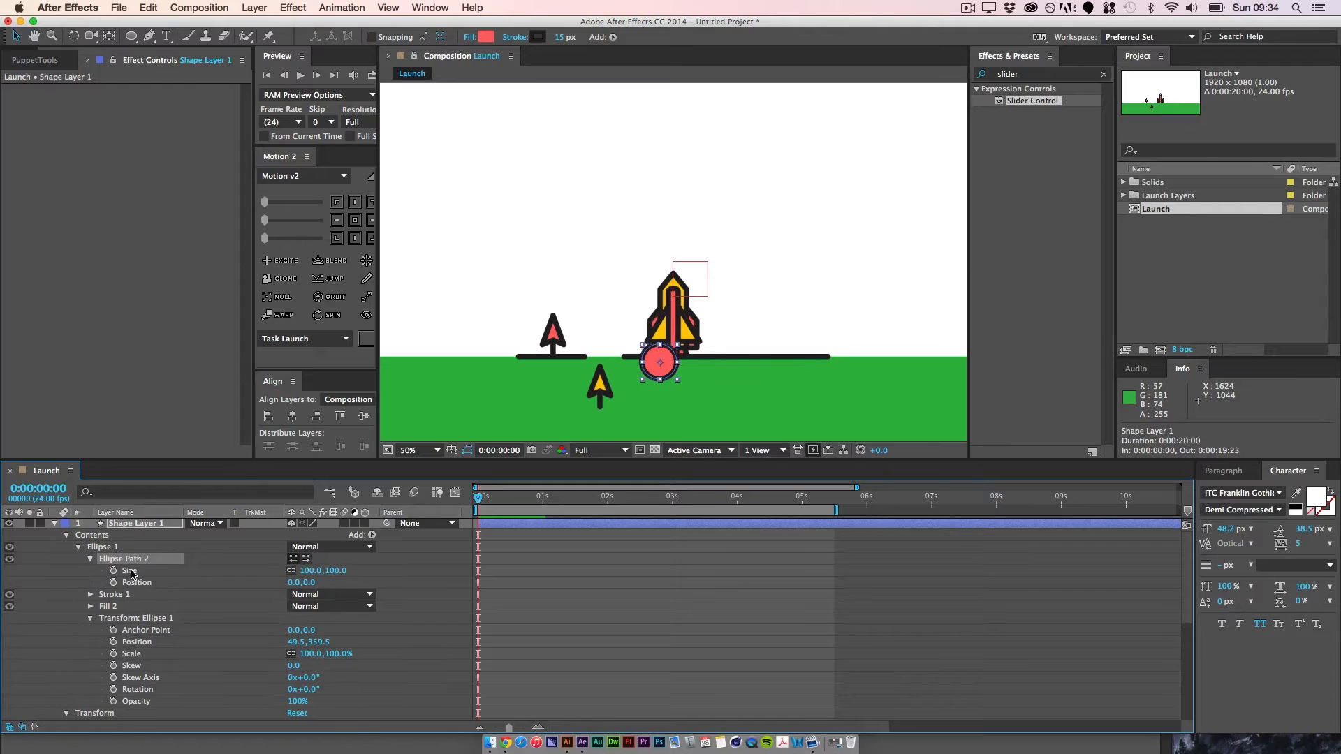
{"action": "left_click", "coordinate": [131, 571]}
{"action": "left_click_drag", "start_coordinate": [351, 566], "coordinate": [475, 549]}
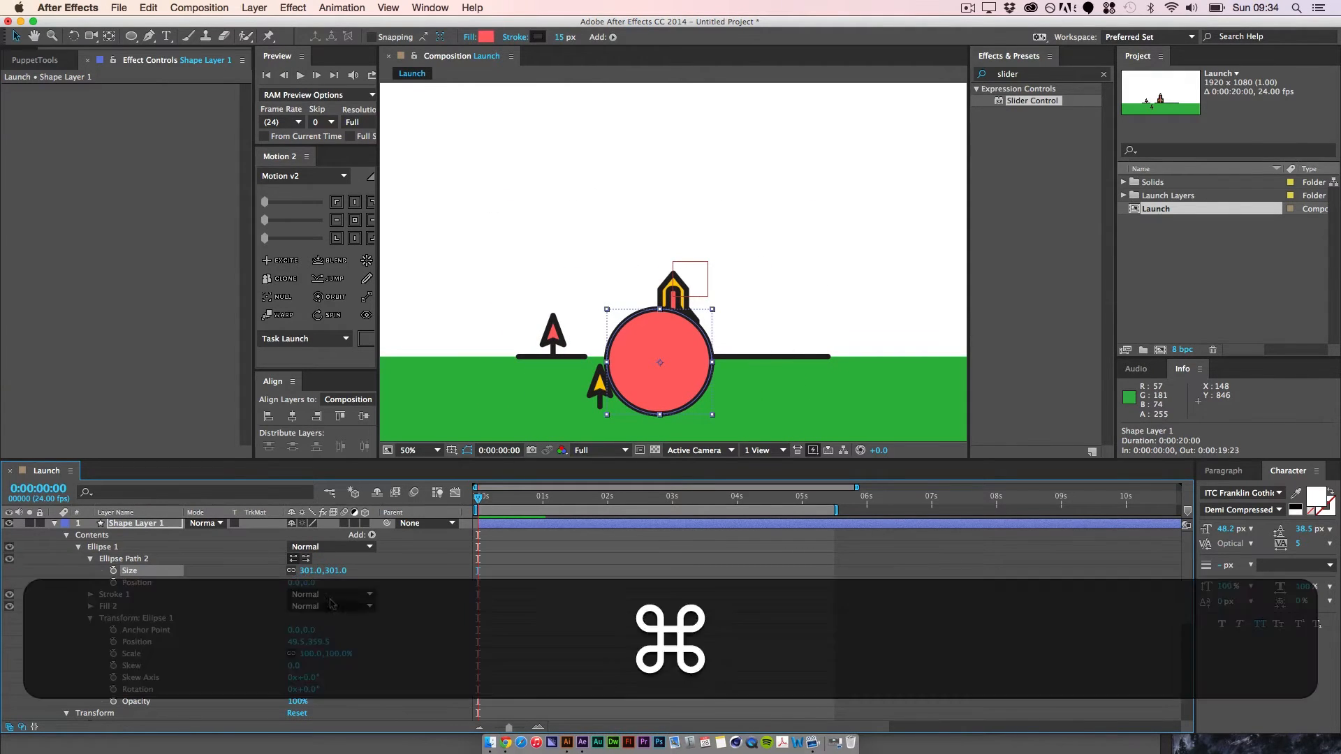
{"action": "key", "text": "super+z"}
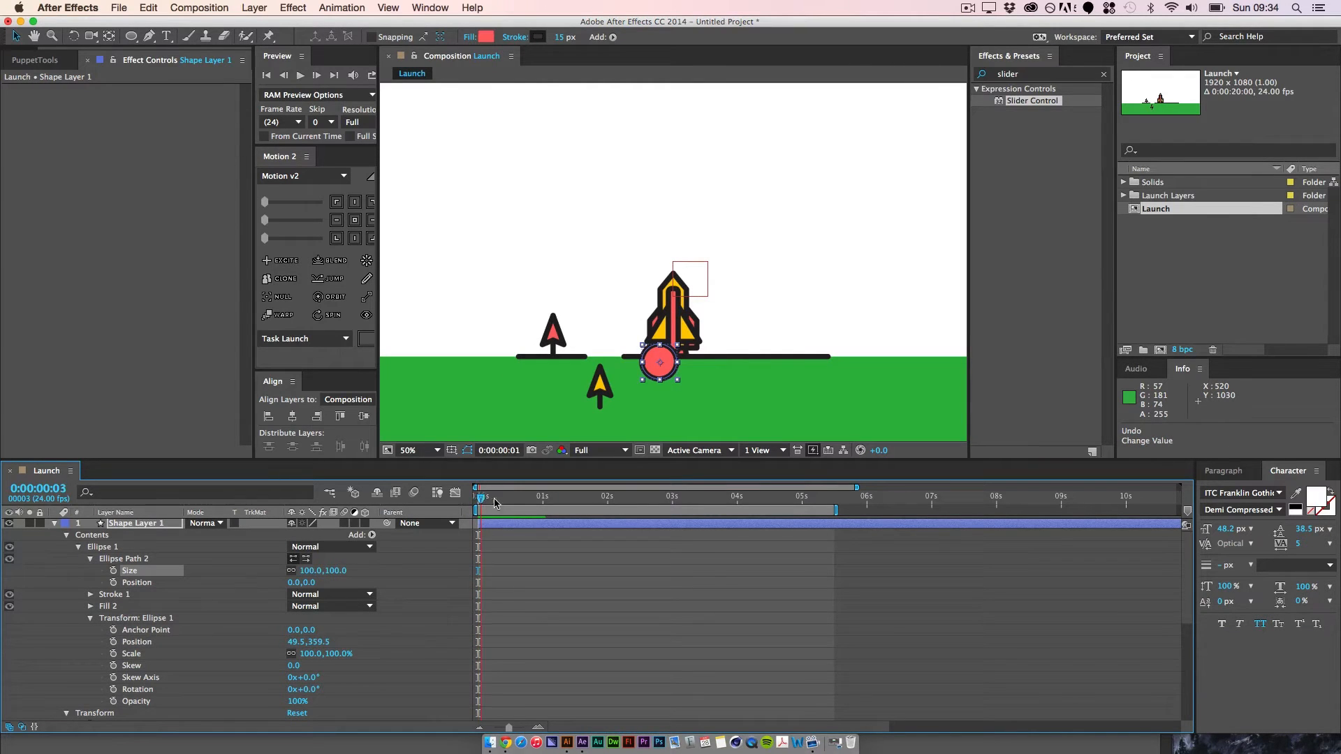
Step: Start a Size keyframe for the ellipse path at 0:00:01:00, and show only the layer's animated properties
{"action": "left_click_drag", "start_coordinate": [495, 501], "coordinate": [546, 516]}
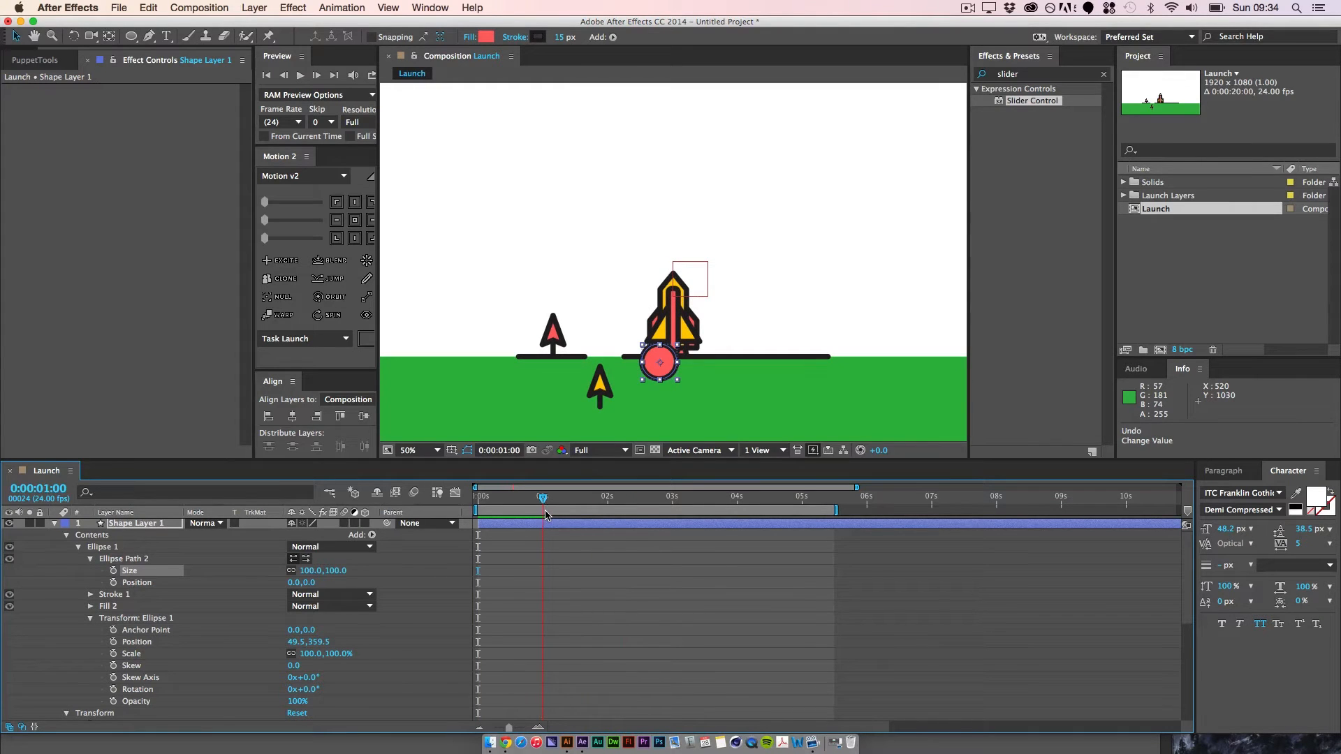
{"action": "left_click", "coordinate": [113, 571]}
{"action": "key", "text": "u"}
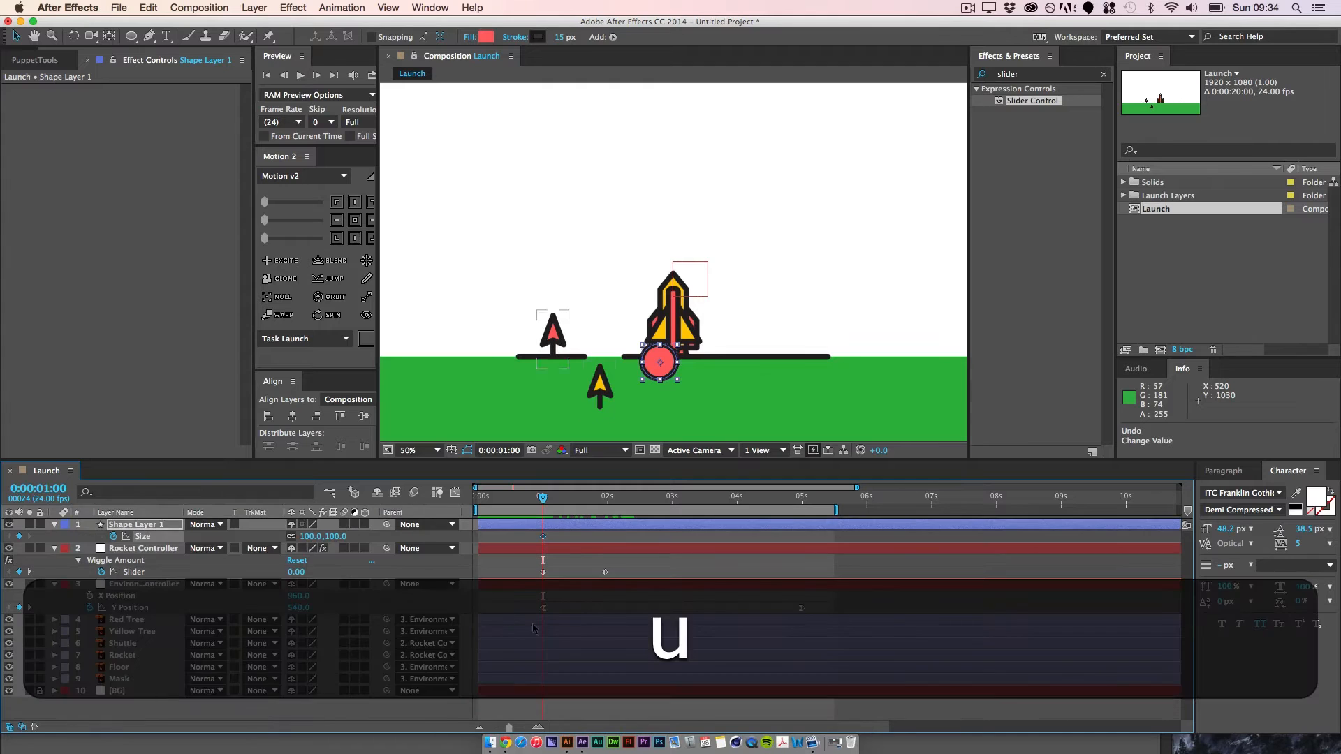
{"action": "left_click", "coordinate": [572, 538]}
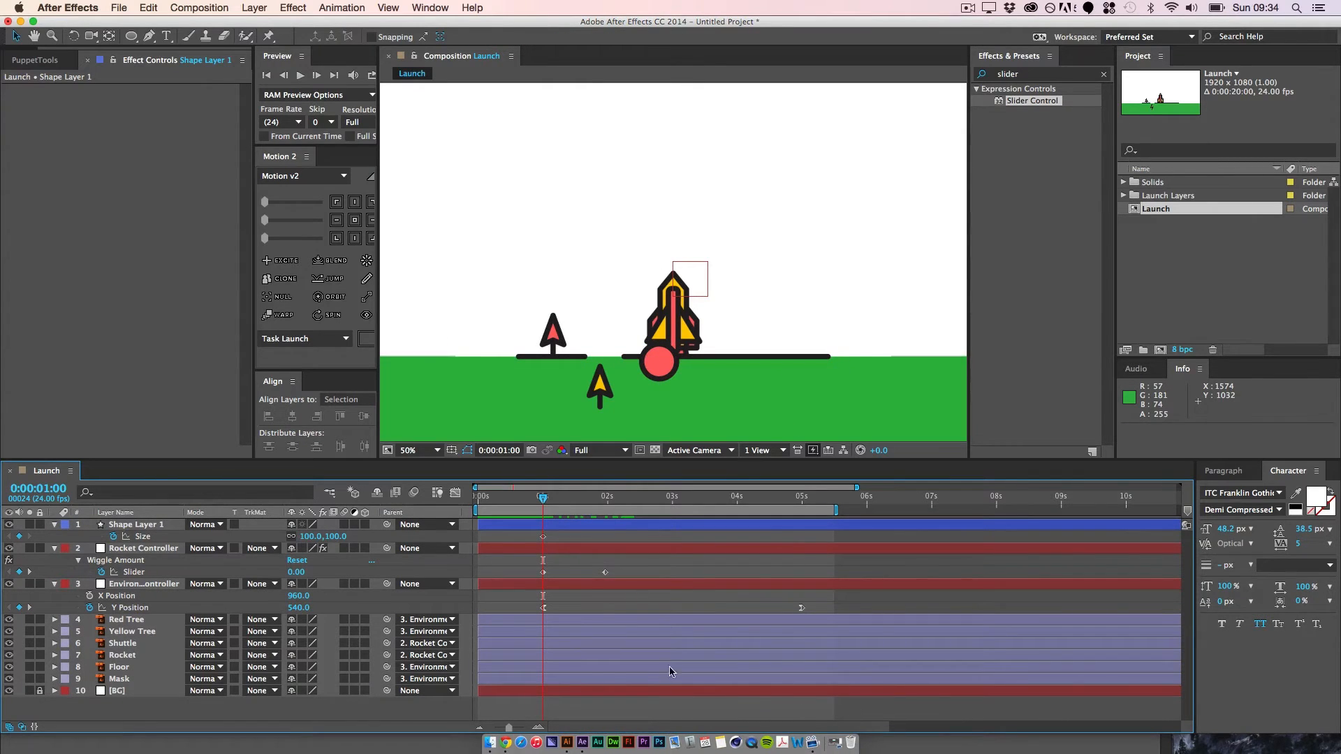
Step: Switch to Finder and preview Outer-Space-800-600.gif and OUTERSPACE-Break.mov in the Rocket folder
{"action": "left_click", "coordinate": [492, 744]}
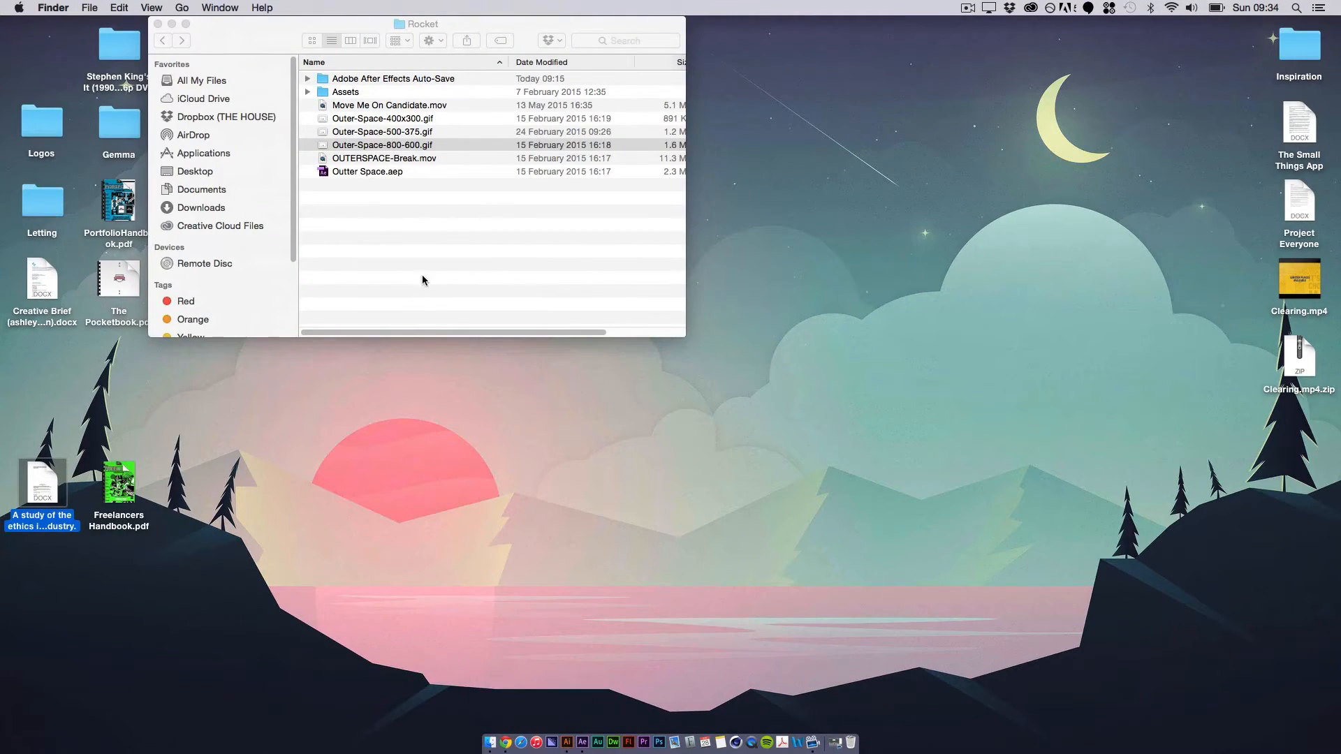
{"action": "left_click", "coordinate": [439, 146]}
{"action": "key", "text": "space"}
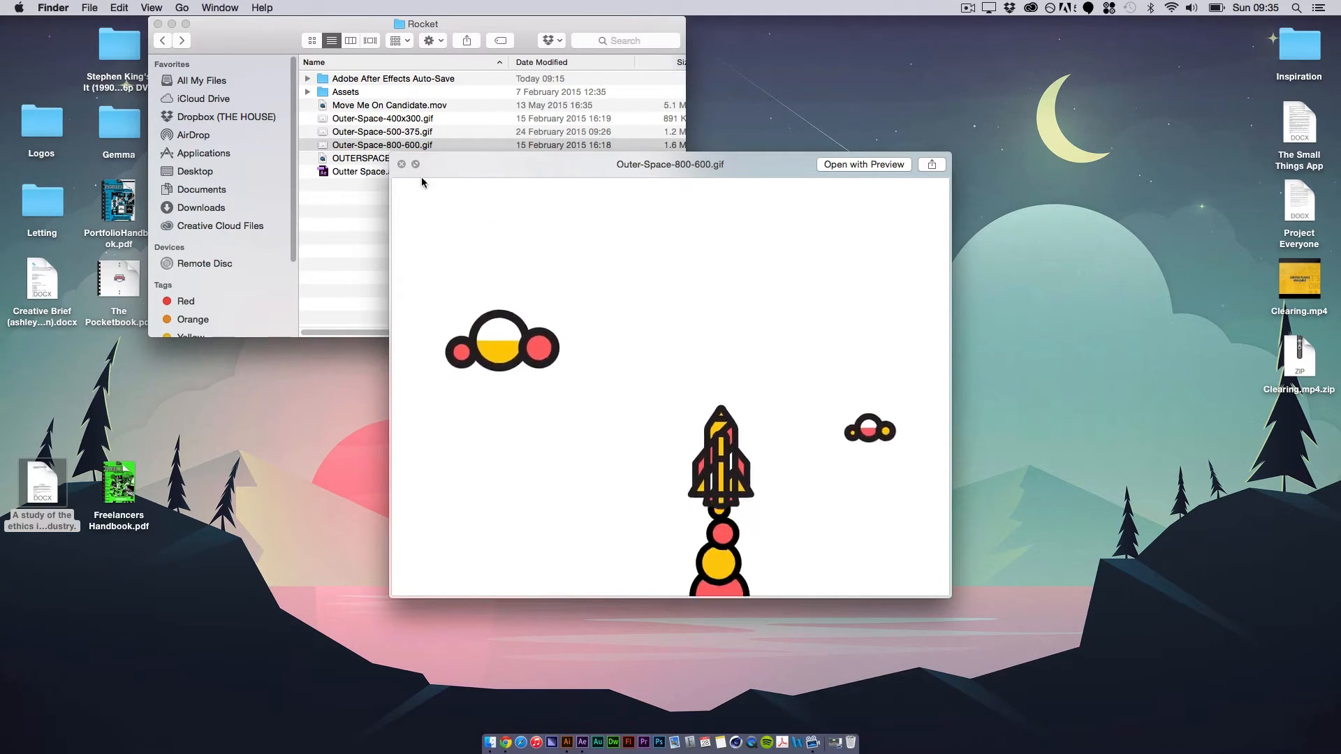
{"action": "key", "text": "space"}
{"action": "left_click", "coordinate": [402, 159]}
{"action": "key", "text": "space"}
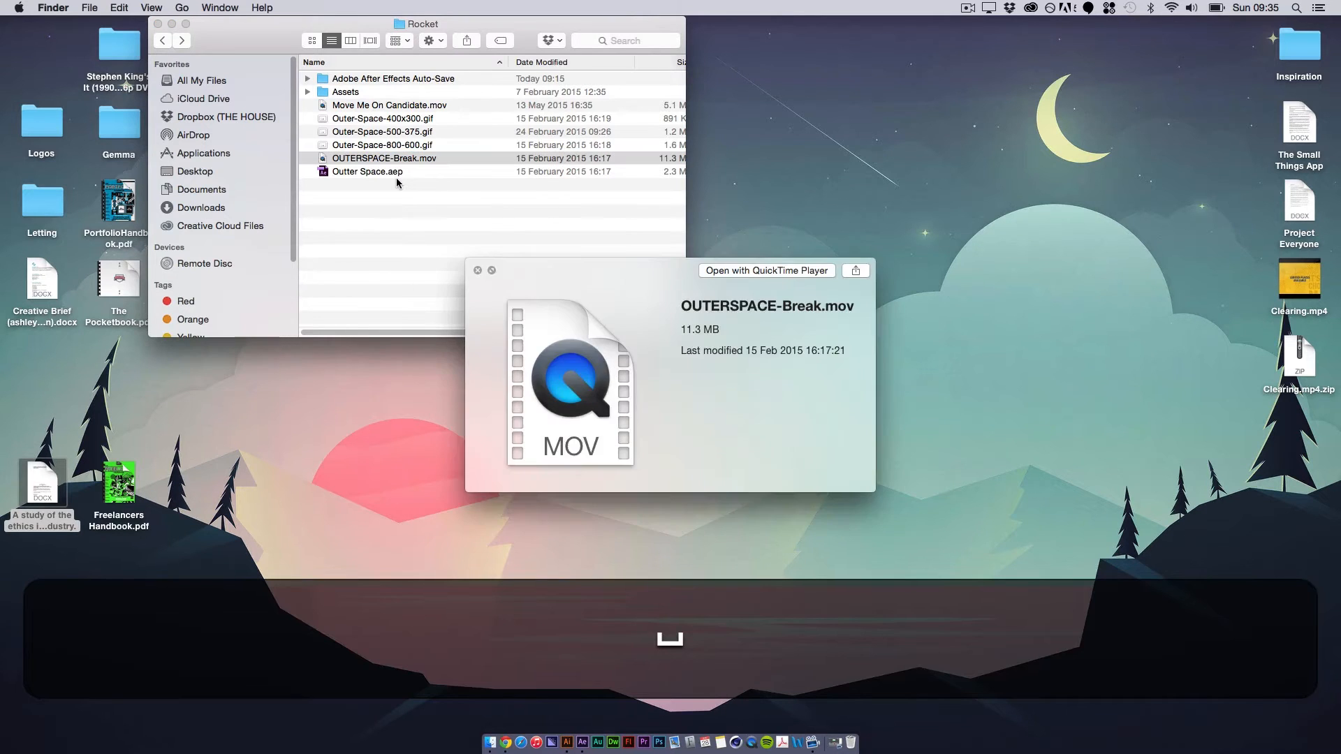
{"action": "key", "text": "space"}
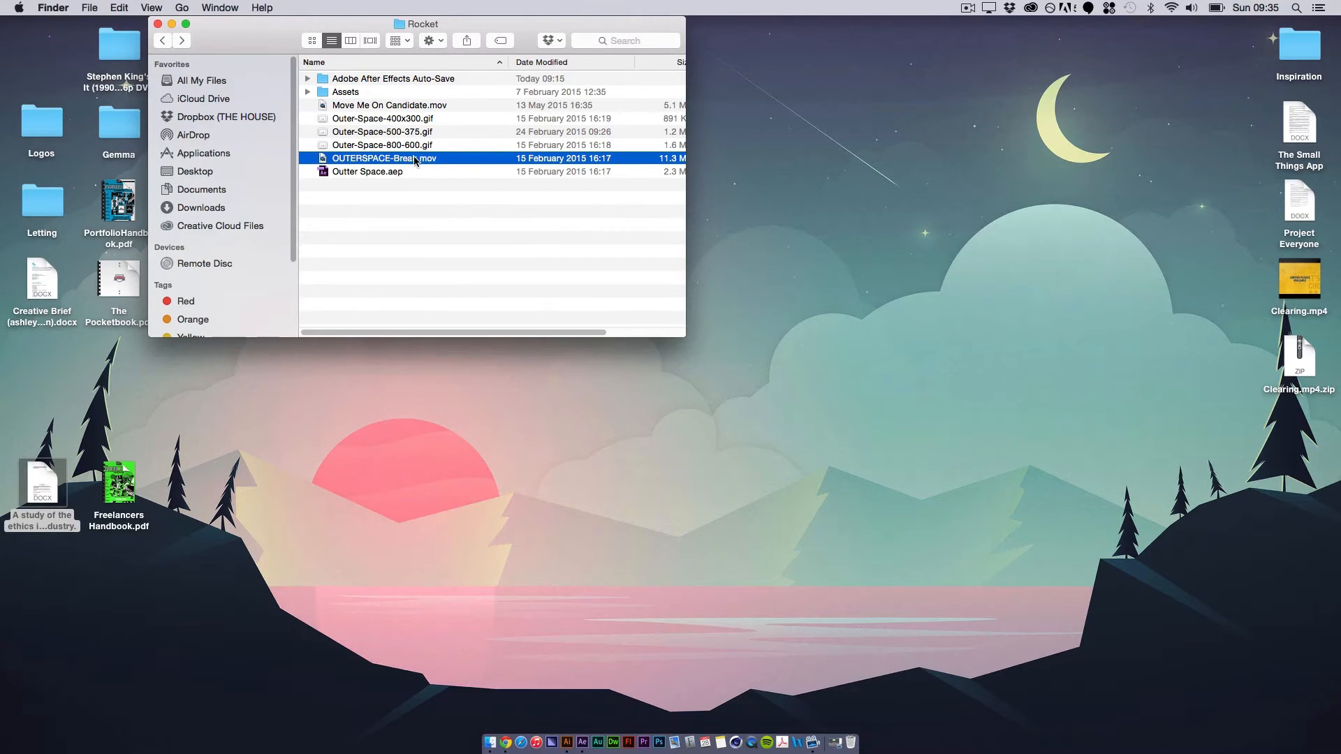
Step: Open OUTERSPACE-Break.mov and step back and forth through its frames to examine the launch smoke circles
{"action": "double_click", "coordinate": [415, 159]}
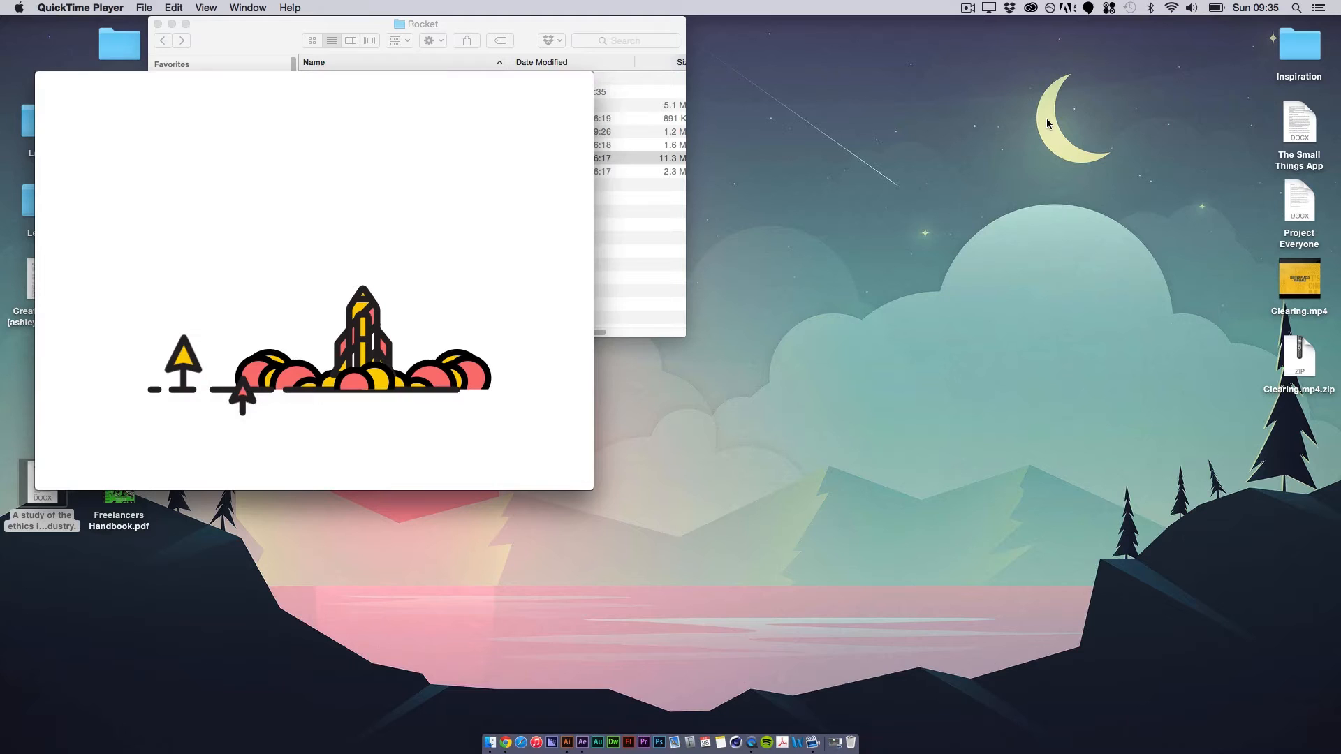
{"action": "key", "text": "Right"}
{"action": "key", "text": "Left"}
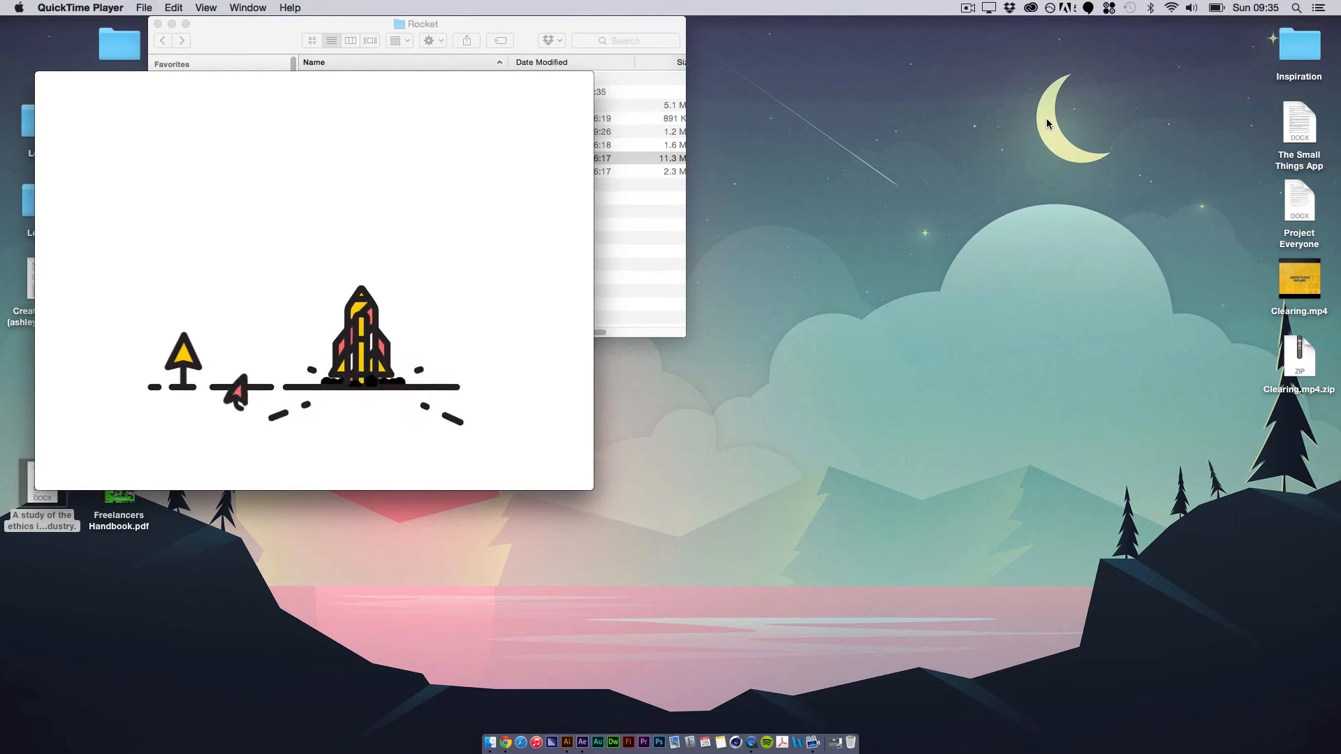
{"action": "key", "text": "Left"}
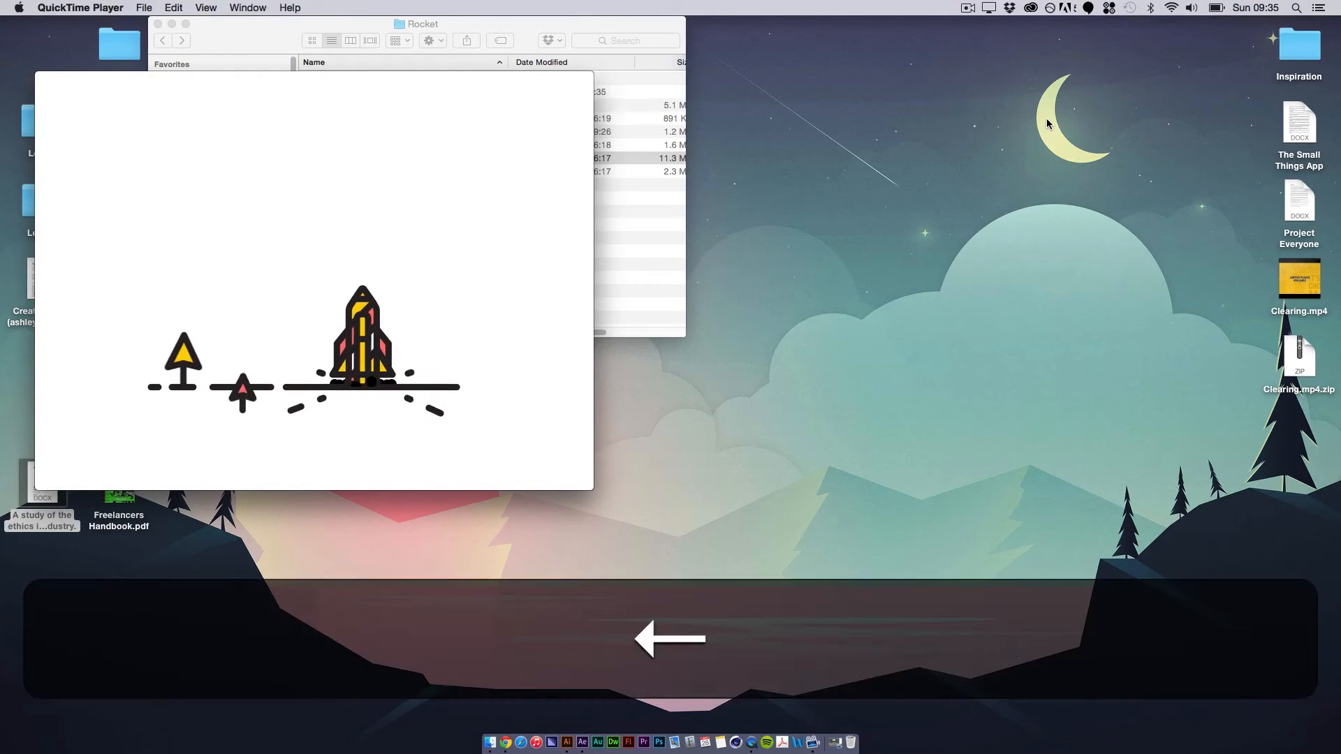
{"action": "key", "text": "Right"}
{"action": "key", "text": "Right"}
{"action": "key", "text": "Right"}
{"action": "key", "text": "Right"}
{"action": "key", "text": "Right"}
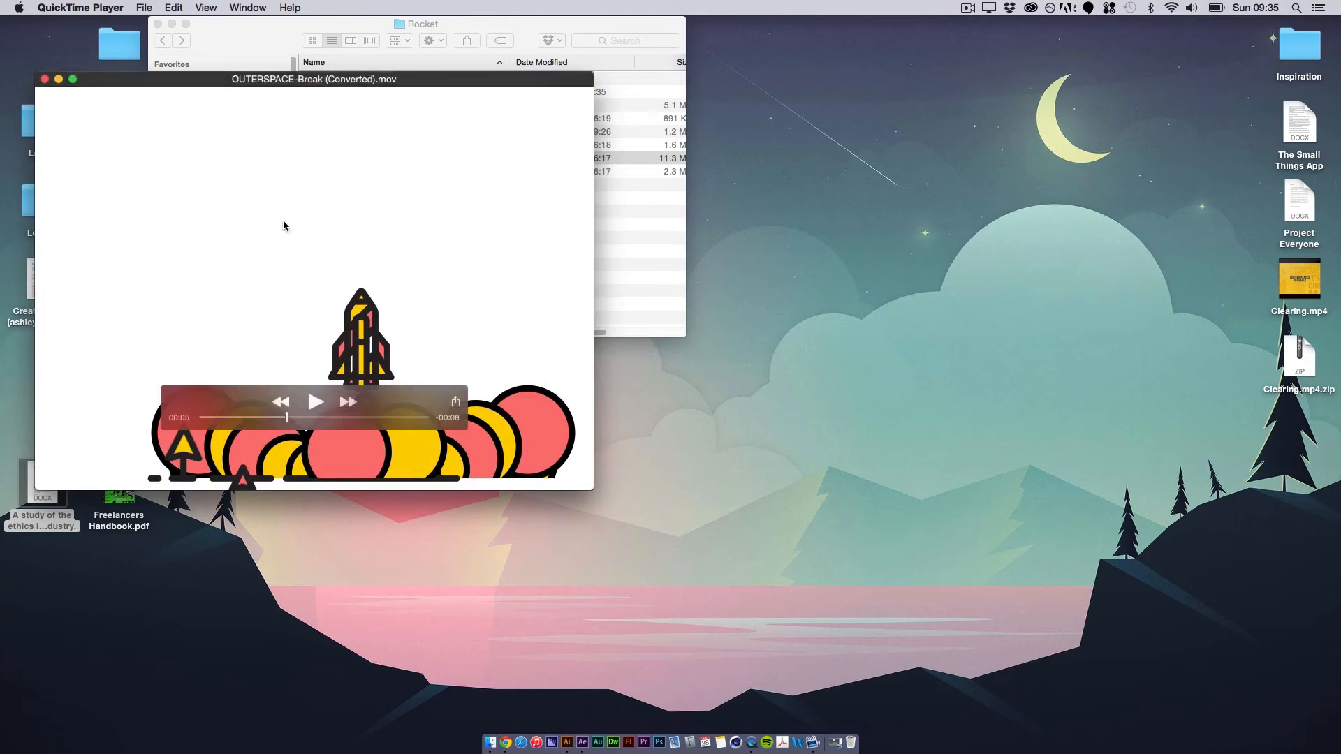
Step: Switch back to After Effects and rename Shape Layer 1 as Smoke
{"action": "left_click", "coordinate": [582, 741]}
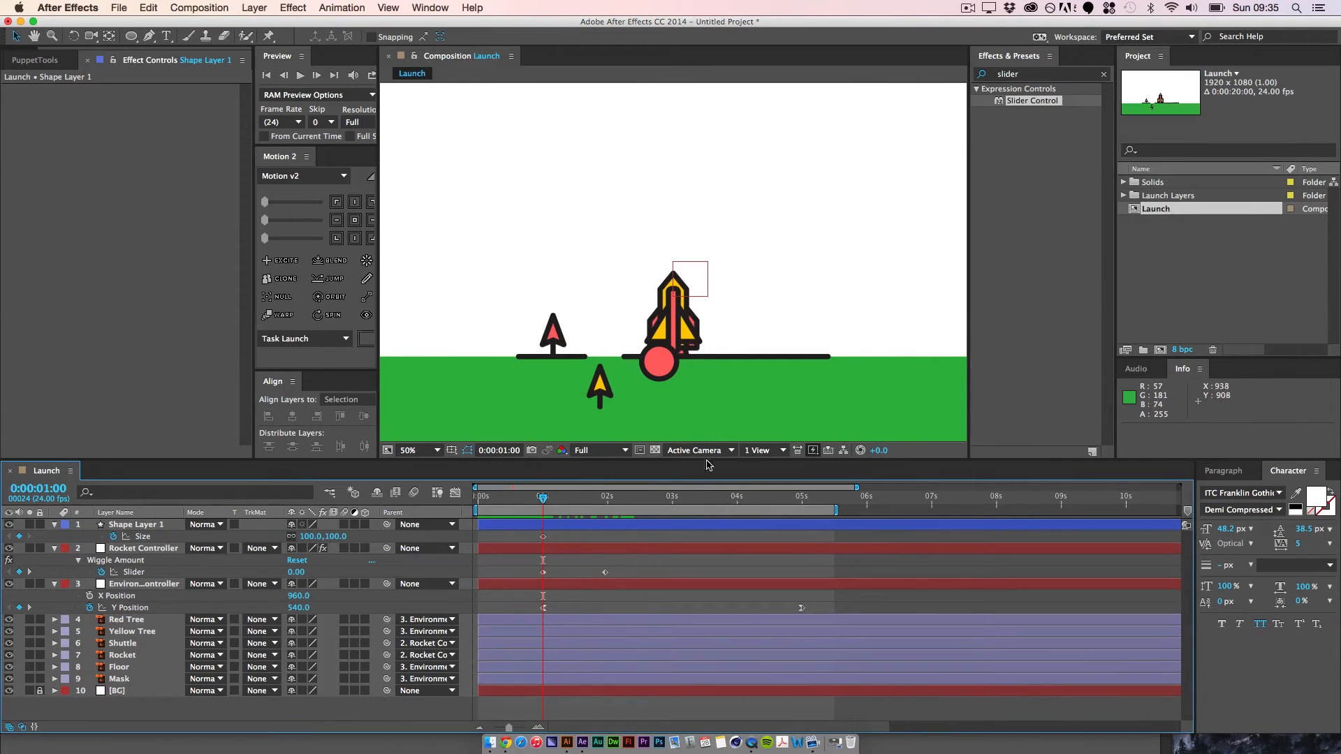
{"action": "left_click", "coordinate": [146, 525]}
{"action": "key", "text": "Return"}
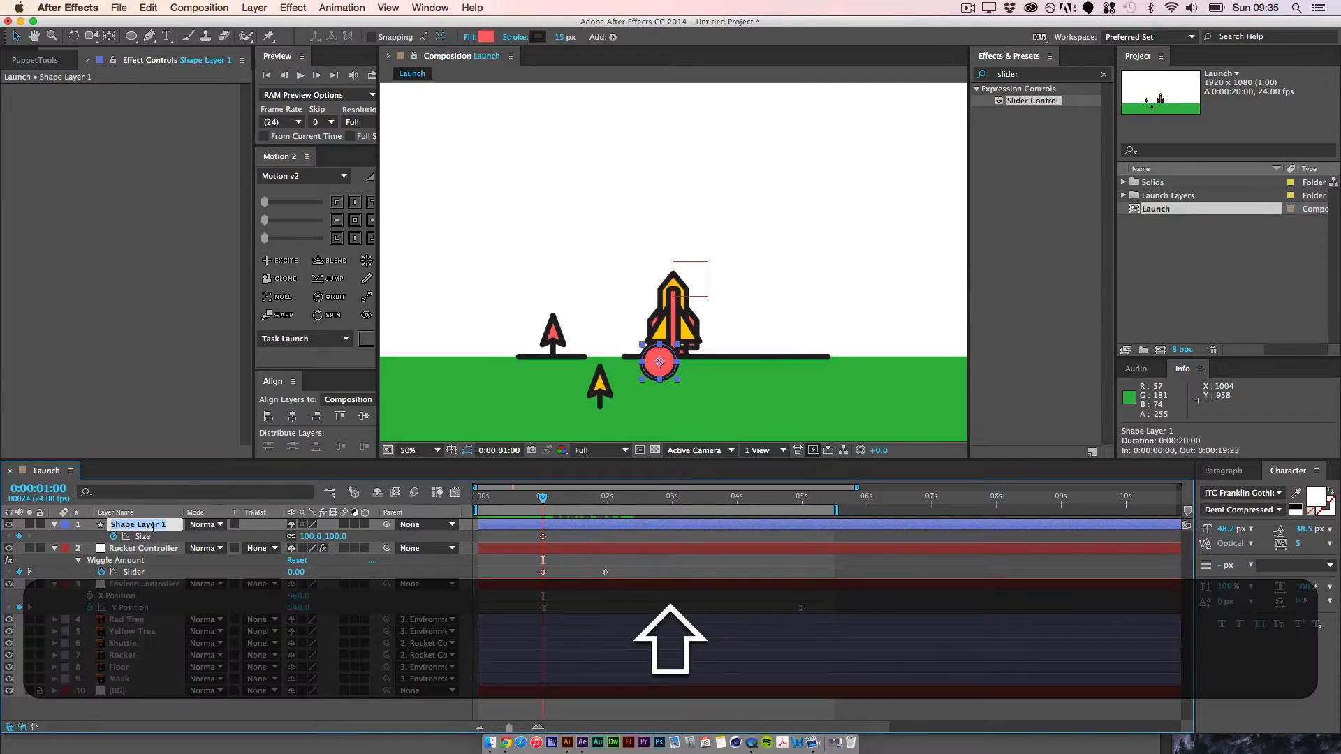
{"action": "type", "text": "Smoke"}
{"action": "key", "text": "Return"}
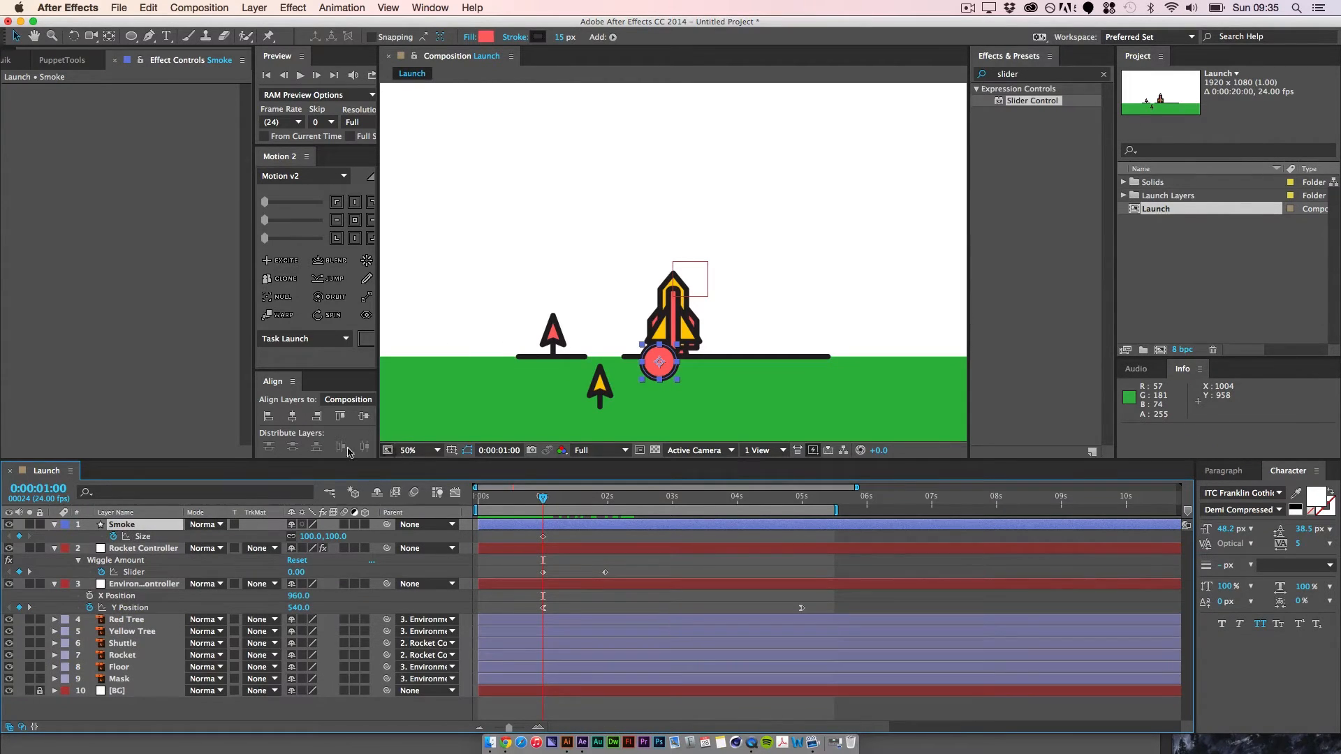
Step: Set the Smoke layer's ellipse size to 0 at the 0:00:01:00 keyframe
{"action": "left_click", "coordinate": [336, 538]}
{"action": "type", "text": "00"}
{"action": "key", "text": "Return"}
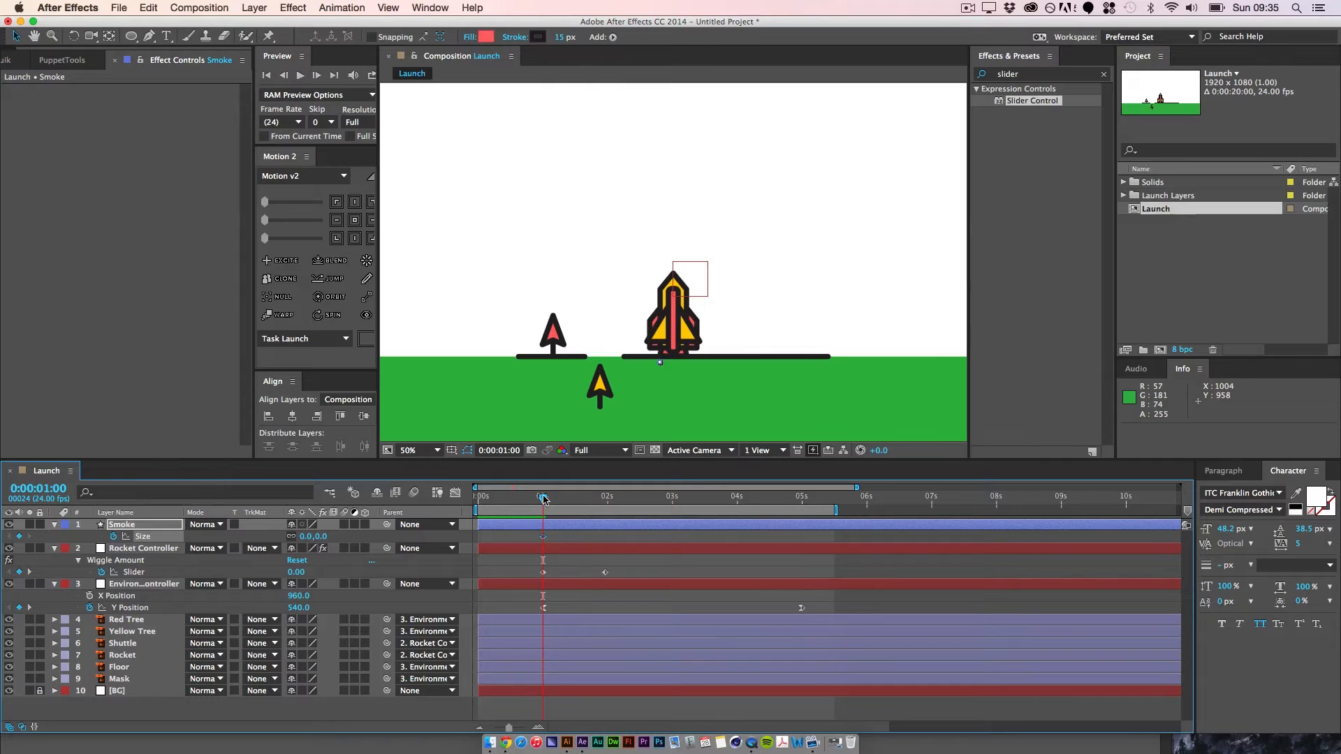
Step: Keyframe Smoke's ellipse size at 300 at 0:00:04:23, and increase the size at that keyframe further
{"action": "left_click_drag", "start_coordinate": [544, 499], "coordinate": [799, 507]}
{"action": "key", "text": "super+minus"}
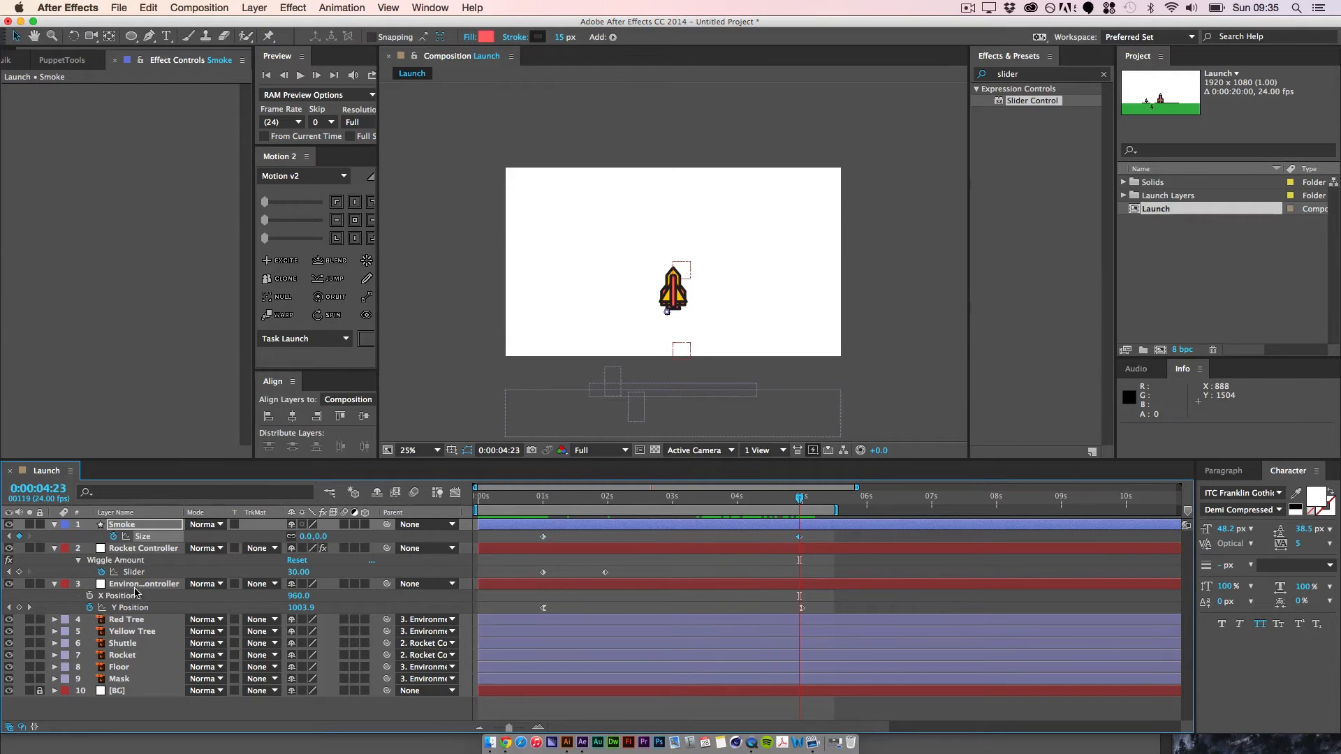
{"action": "left_click", "coordinate": [318, 540]}
{"action": "type", "text": "300"}
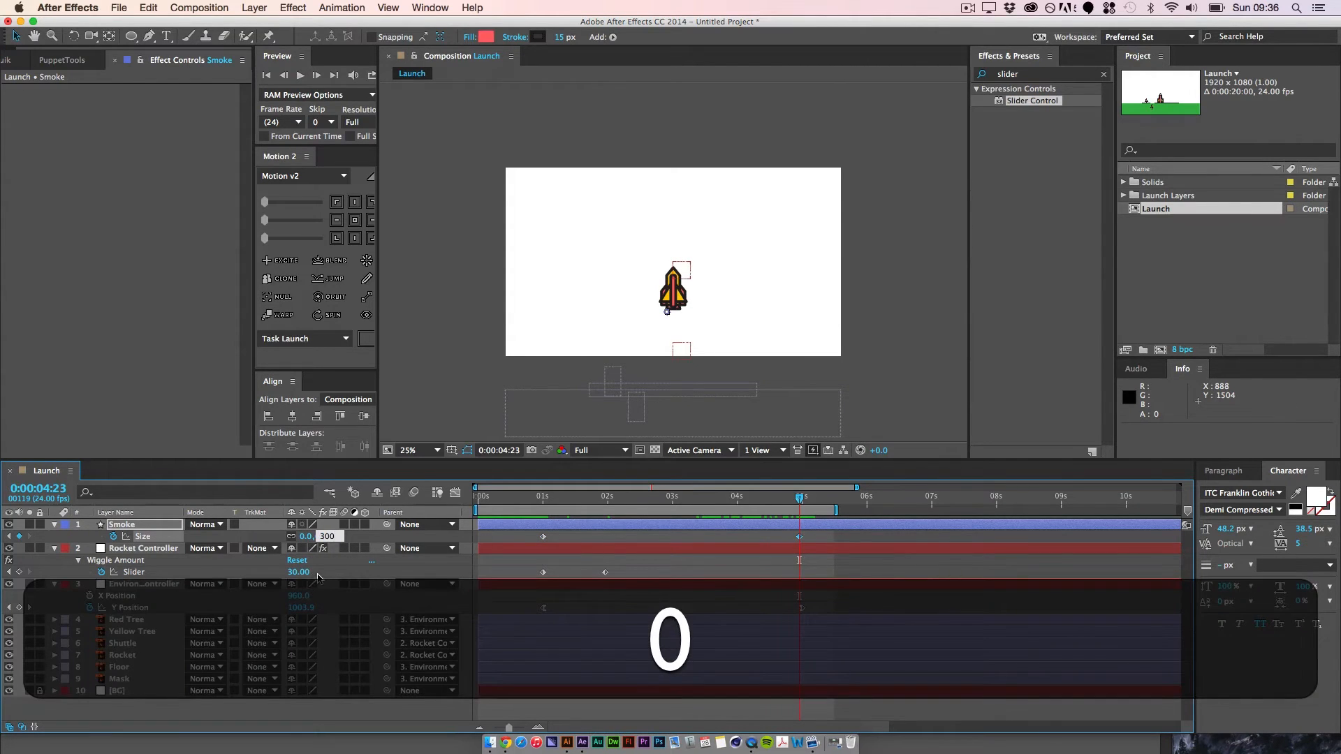
{"action": "key", "text": "Return"}
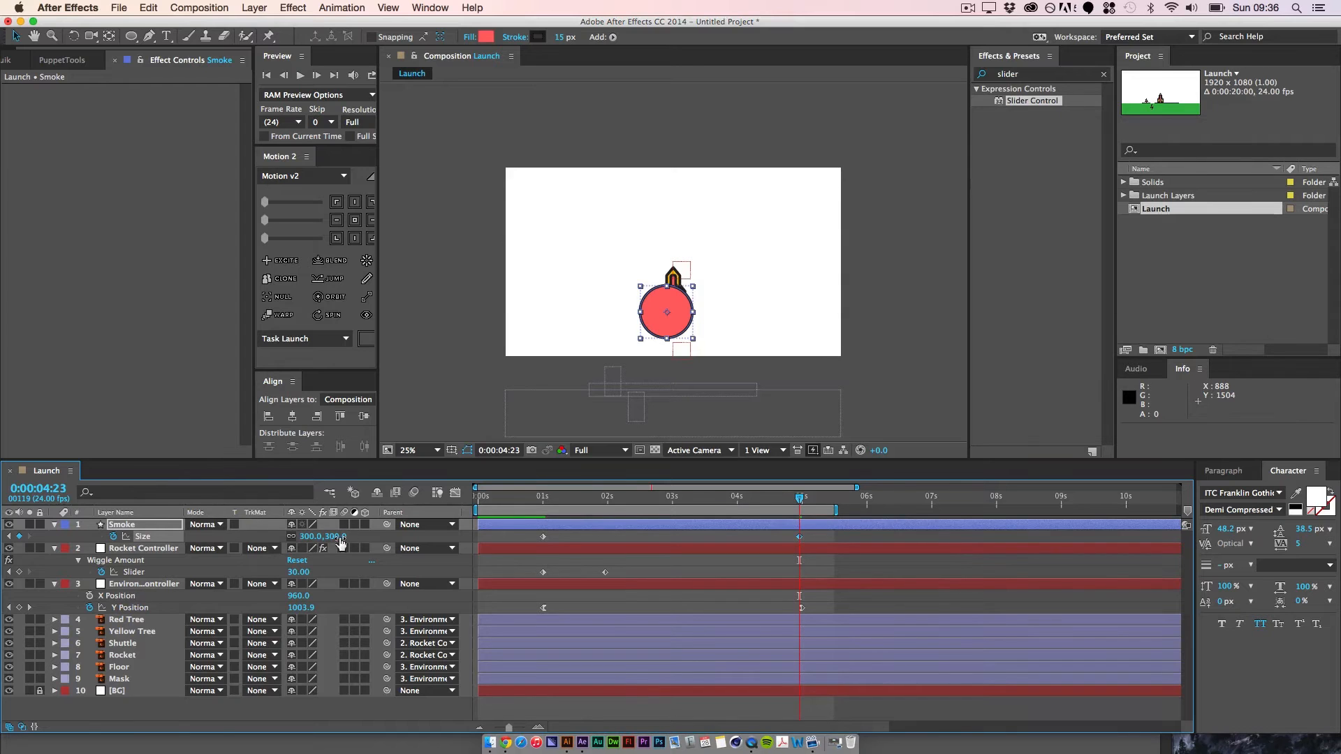
{"action": "left_click", "coordinate": [340, 539]}
{"action": "type", "text": "400"}
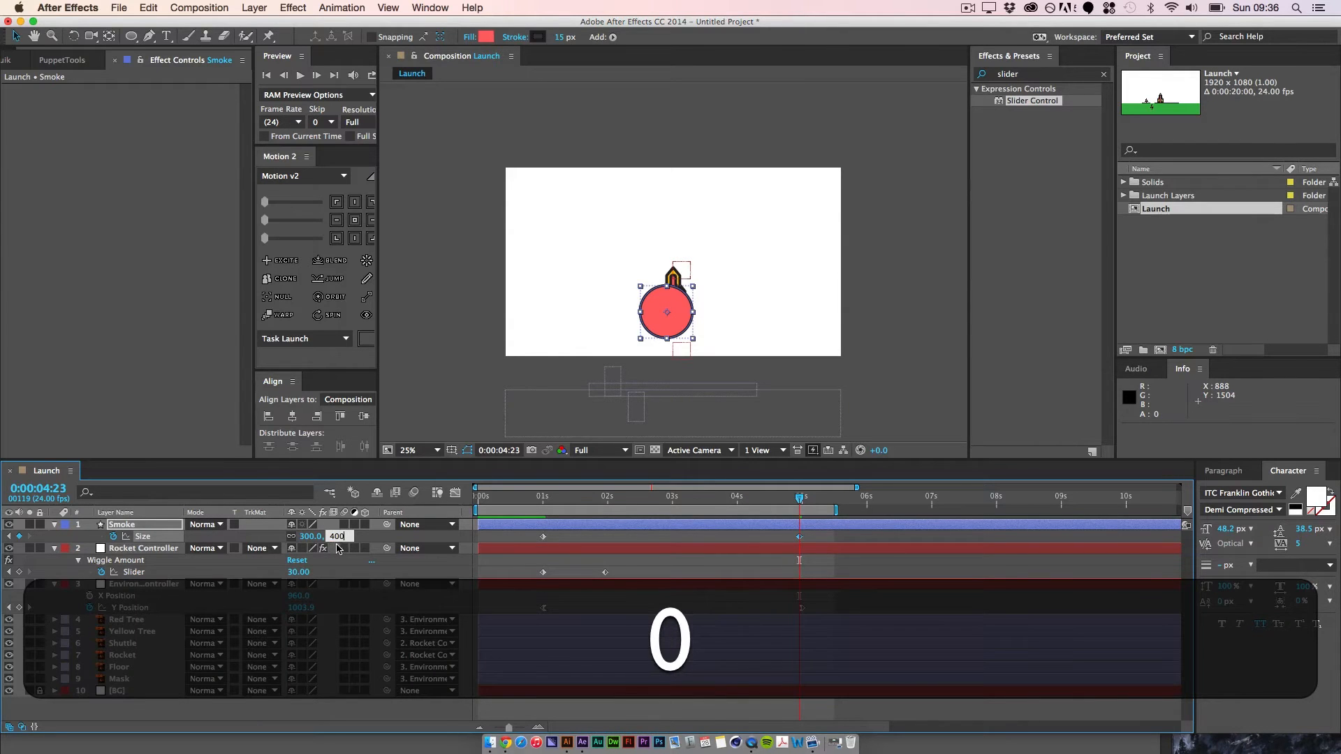
{"action": "key", "text": "Return"}
Step: At 0:00:01:00, parent Smoke to the Environment Controller and move it directly below that controller in the layer order
{"action": "left_click_drag", "start_coordinate": [801, 499], "coordinate": [545, 521]}
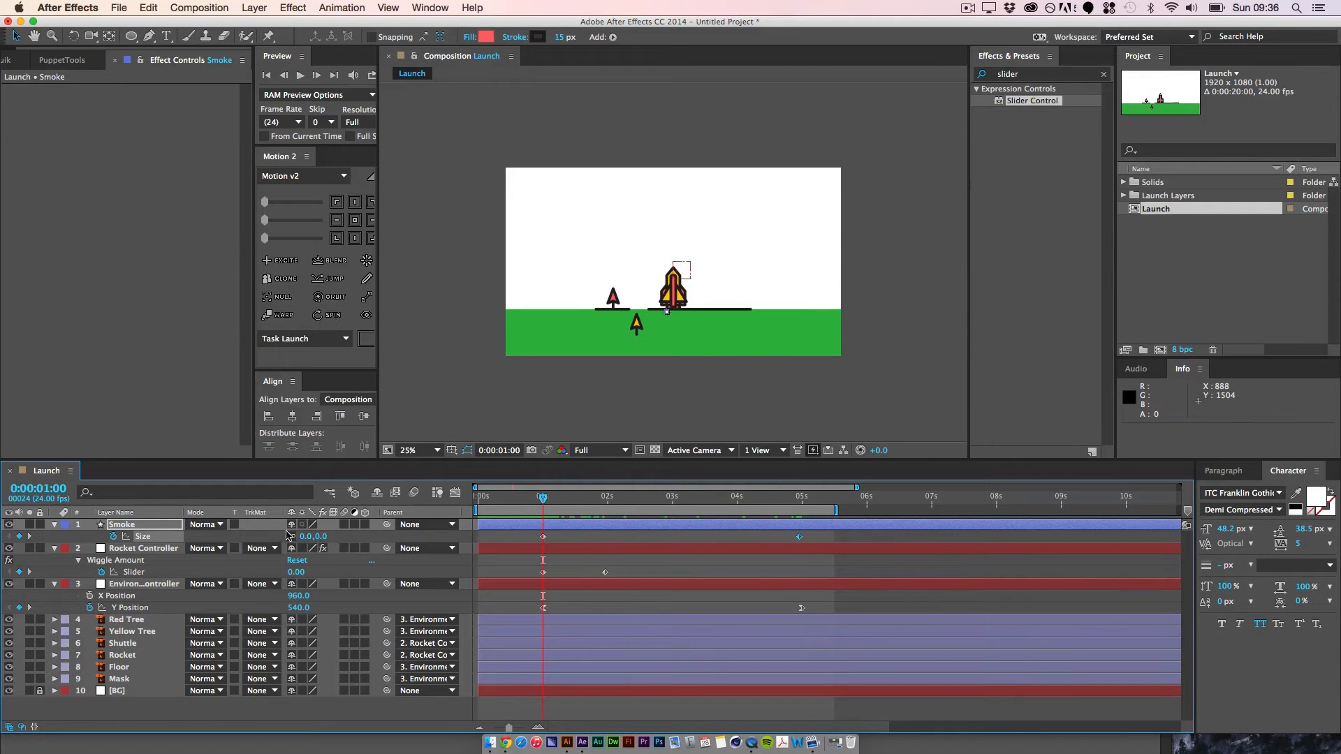
{"action": "left_click_drag", "start_coordinate": [385, 525], "coordinate": [145, 584]}
{"action": "left_click_drag", "start_coordinate": [124, 526], "coordinate": [105, 617]}
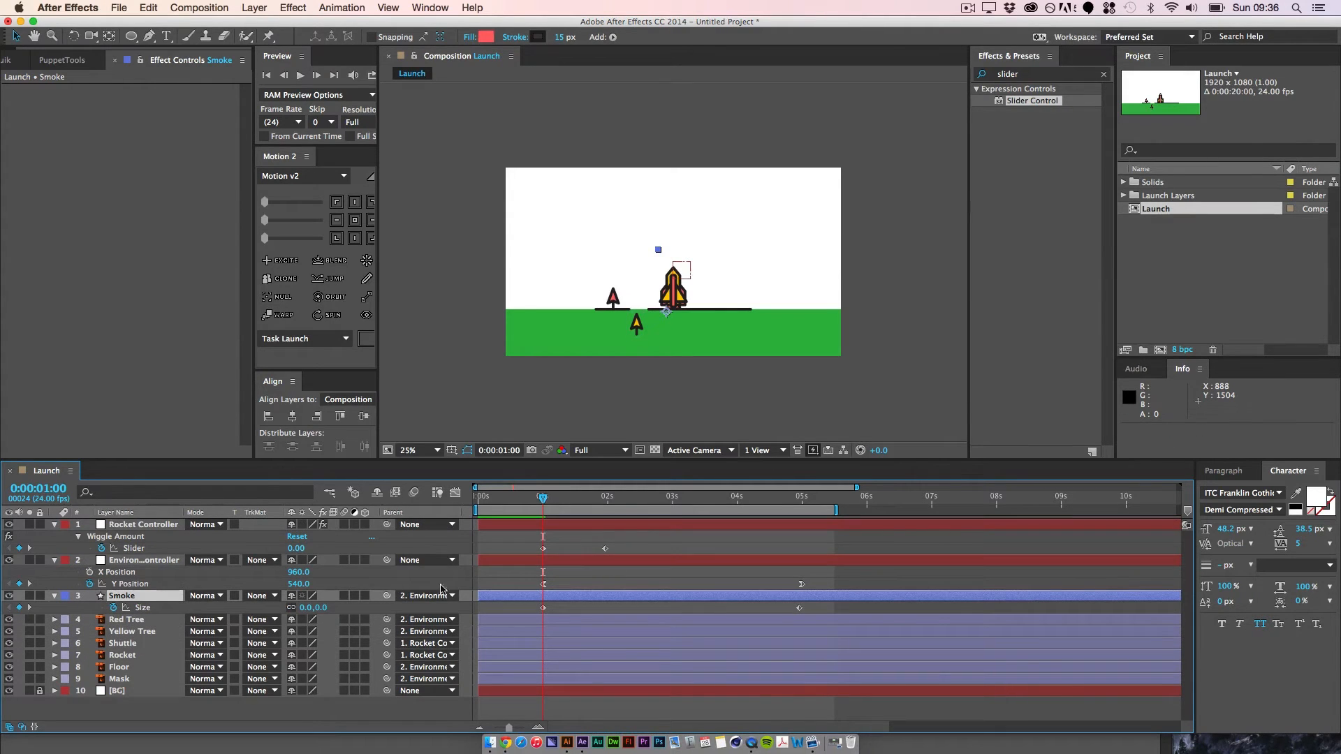
{"action": "left_click_drag", "start_coordinate": [543, 498], "coordinate": [542, 531]}
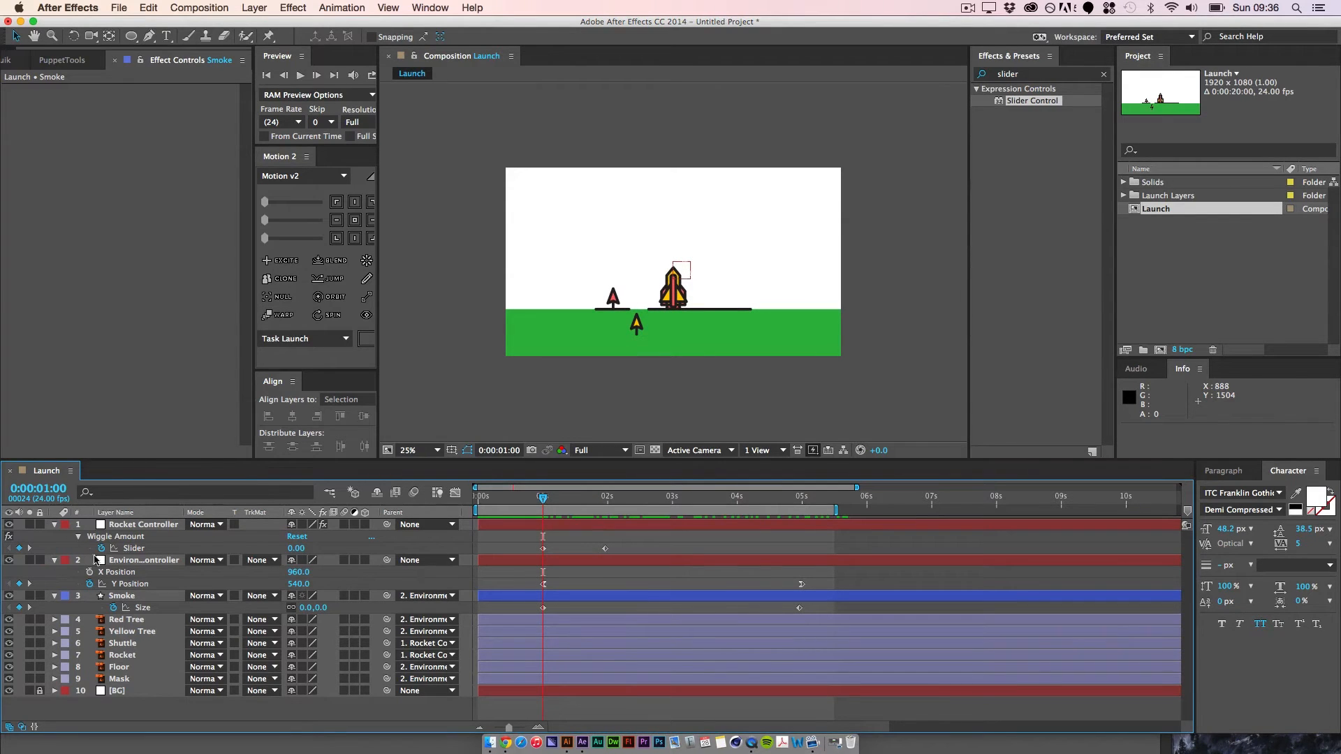
Step: Add a position keyframe to Smoke at 0:00:01:00 and move the layer under the rocket's base, at about -31.5, 269.5
{"action": "left_click", "coordinate": [127, 600]}
{"action": "key", "text": "p"}
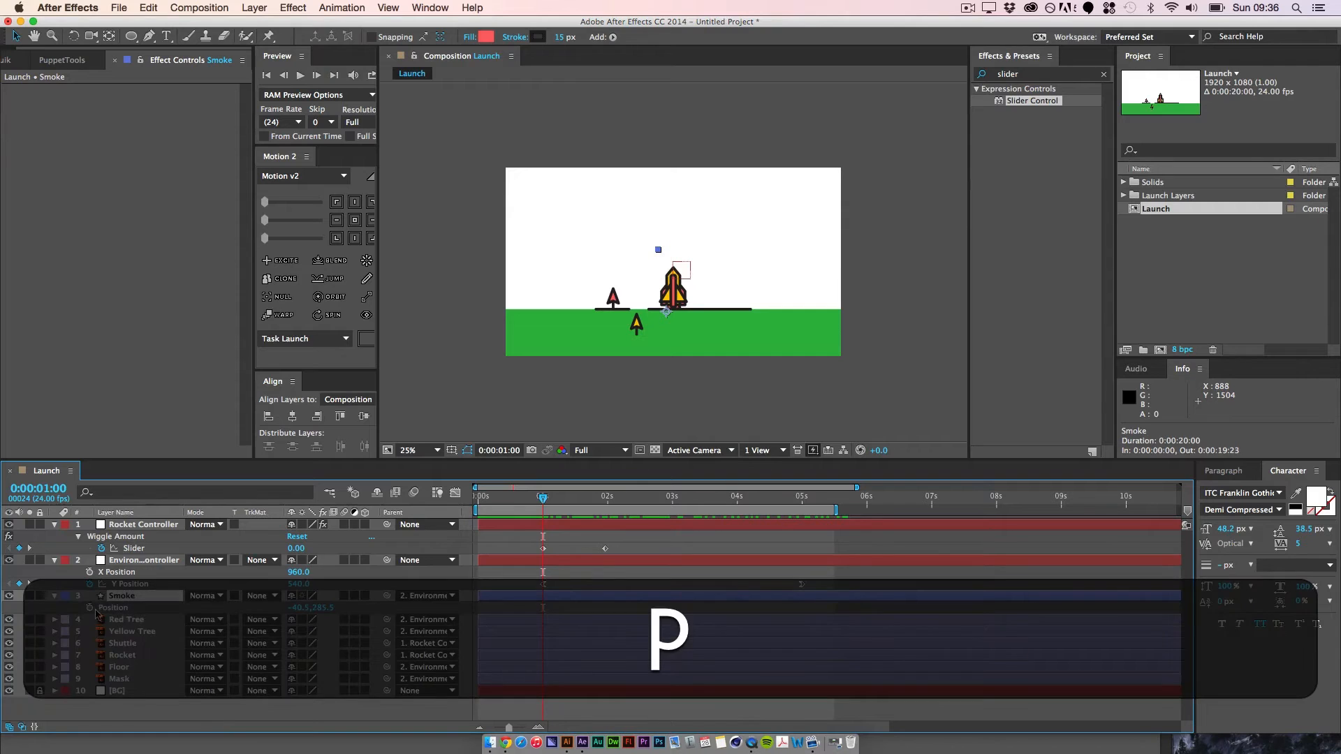
{"action": "left_click", "coordinate": [113, 609]}
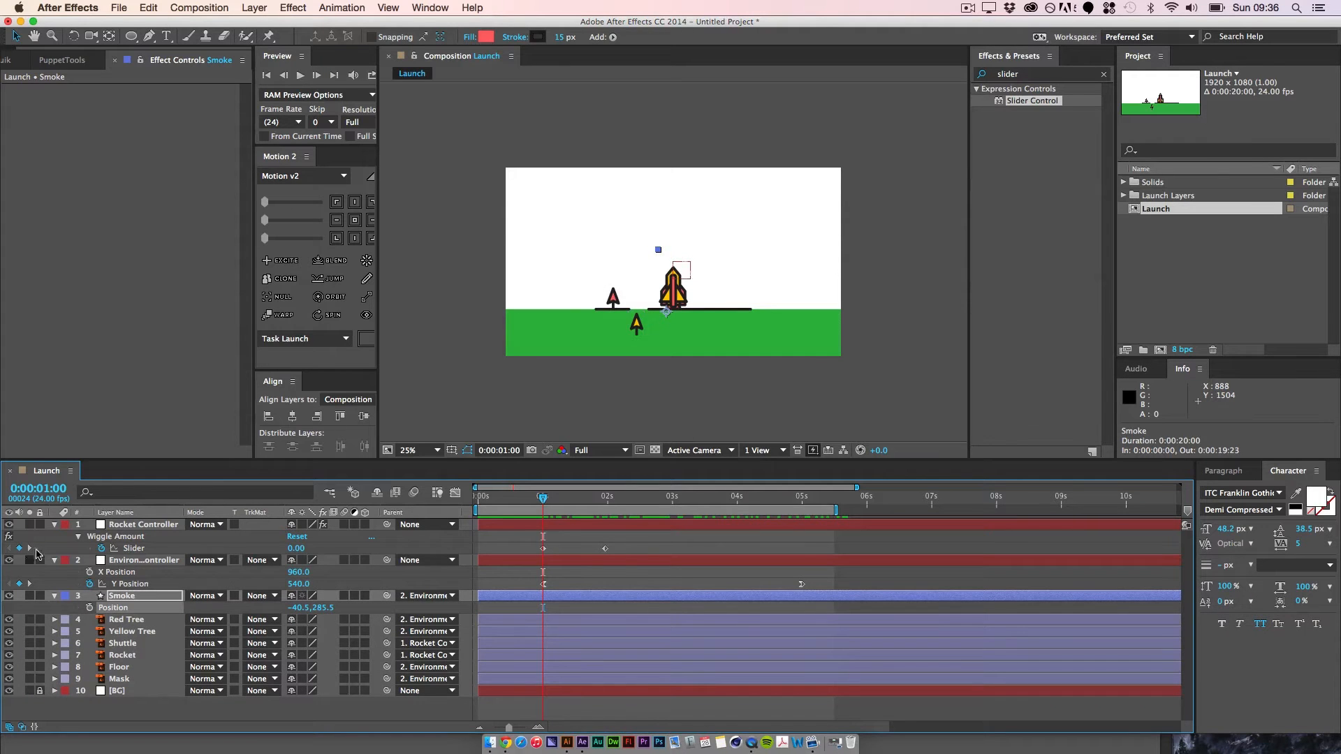
{"action": "left_click", "coordinate": [89, 607]}
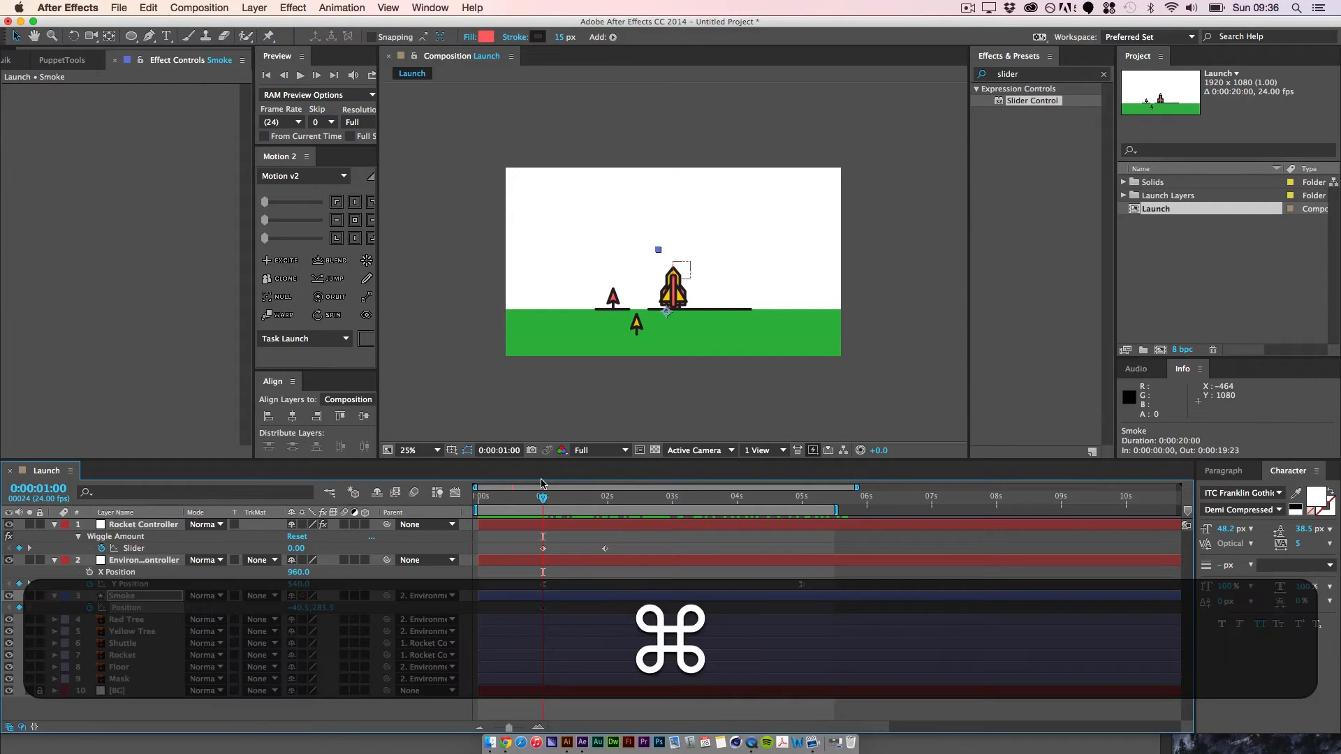
{"action": "key", "text": "super+equal"}
{"action": "key", "text": "super+equal"}
{"action": "key", "text": "super+equal"}
{"action": "key", "text": "super+equal"}
{"action": "key", "text": "super+space"}
{"action": "left_click_drag", "start_coordinate": [665, 299], "coordinate": [658, 120]}
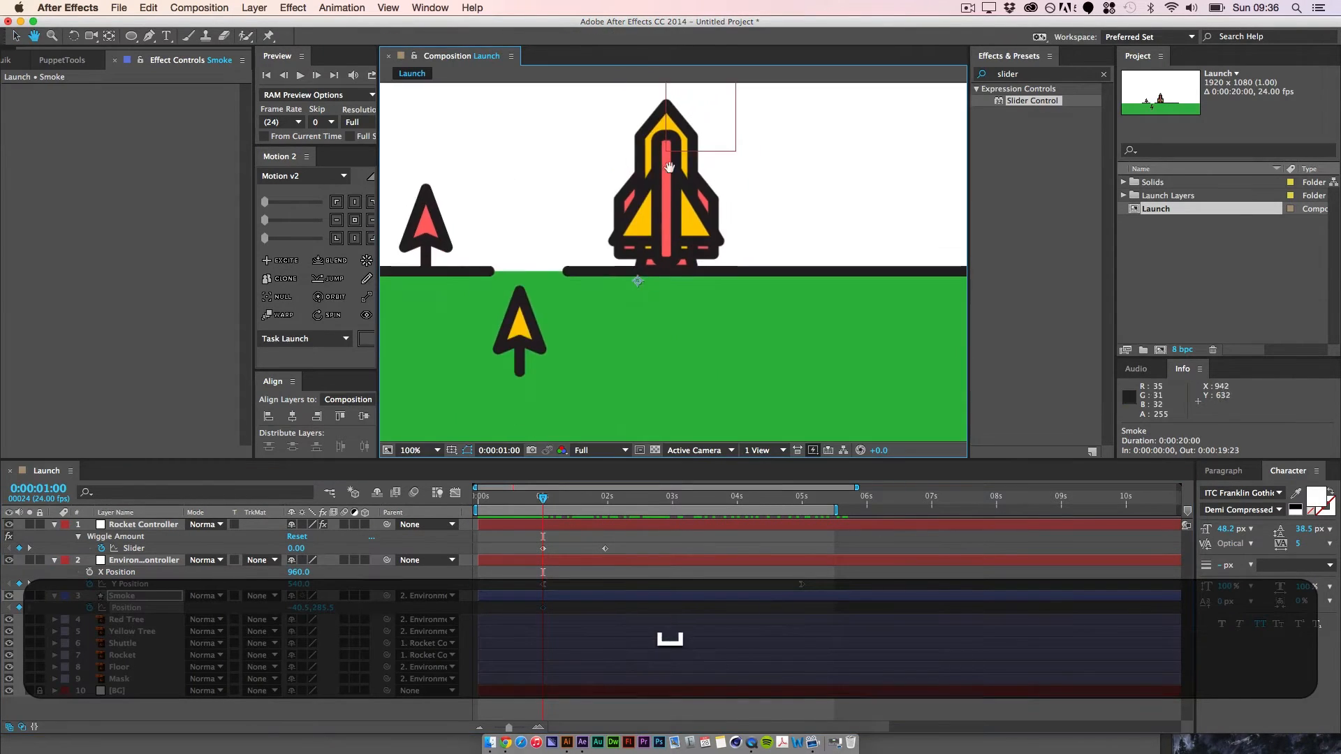
{"action": "left_click_drag", "start_coordinate": [636, 278], "coordinate": [643, 265]}
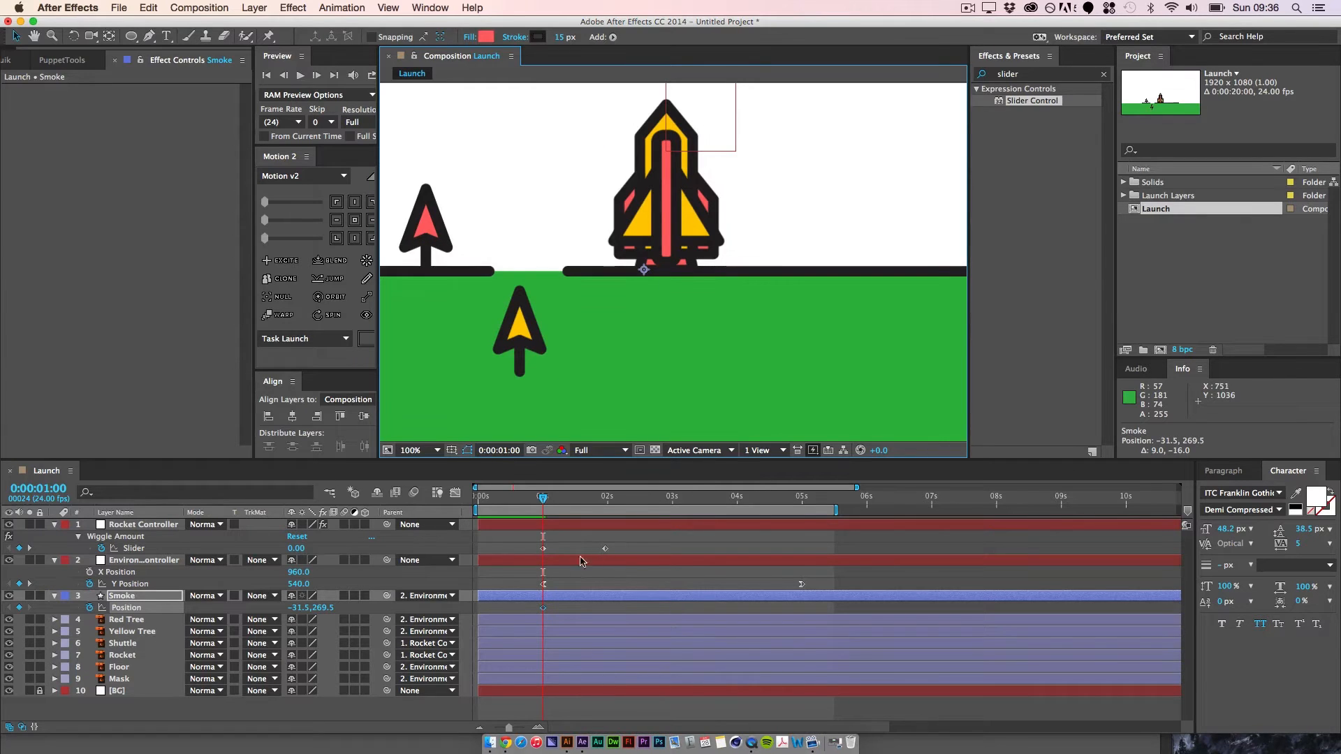
Step: Shift both Environment Controller Y Position keyframes about five seconds later, so the first sits near the 6-second mark
{"action": "left_click_drag", "start_coordinate": [542, 499], "coordinate": [798, 542]}
{"action": "key", "text": "super+minus"}
{"action": "key", "text": "super+minus"}
{"action": "key", "text": "super+minus"}
{"action": "key", "text": "super+minus"}
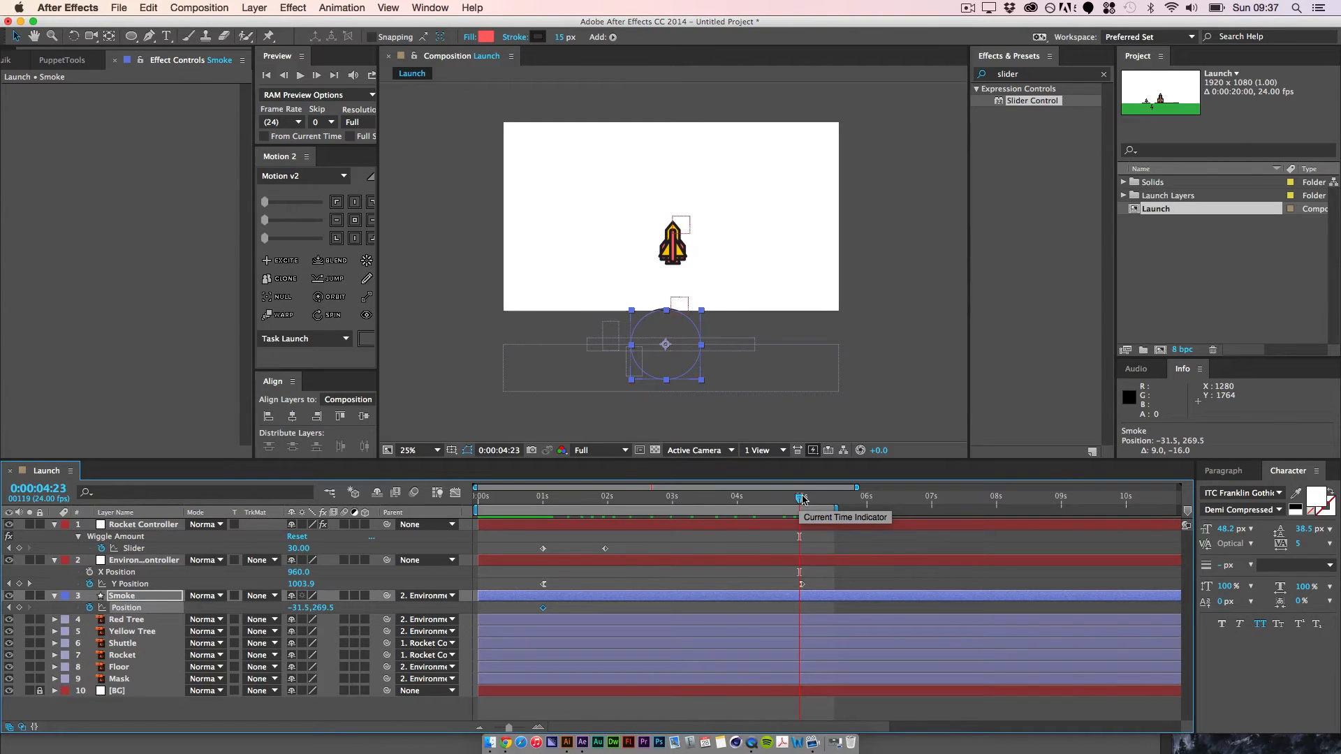
{"action": "left_click_drag", "start_coordinate": [801, 500], "coordinate": [621, 500]}
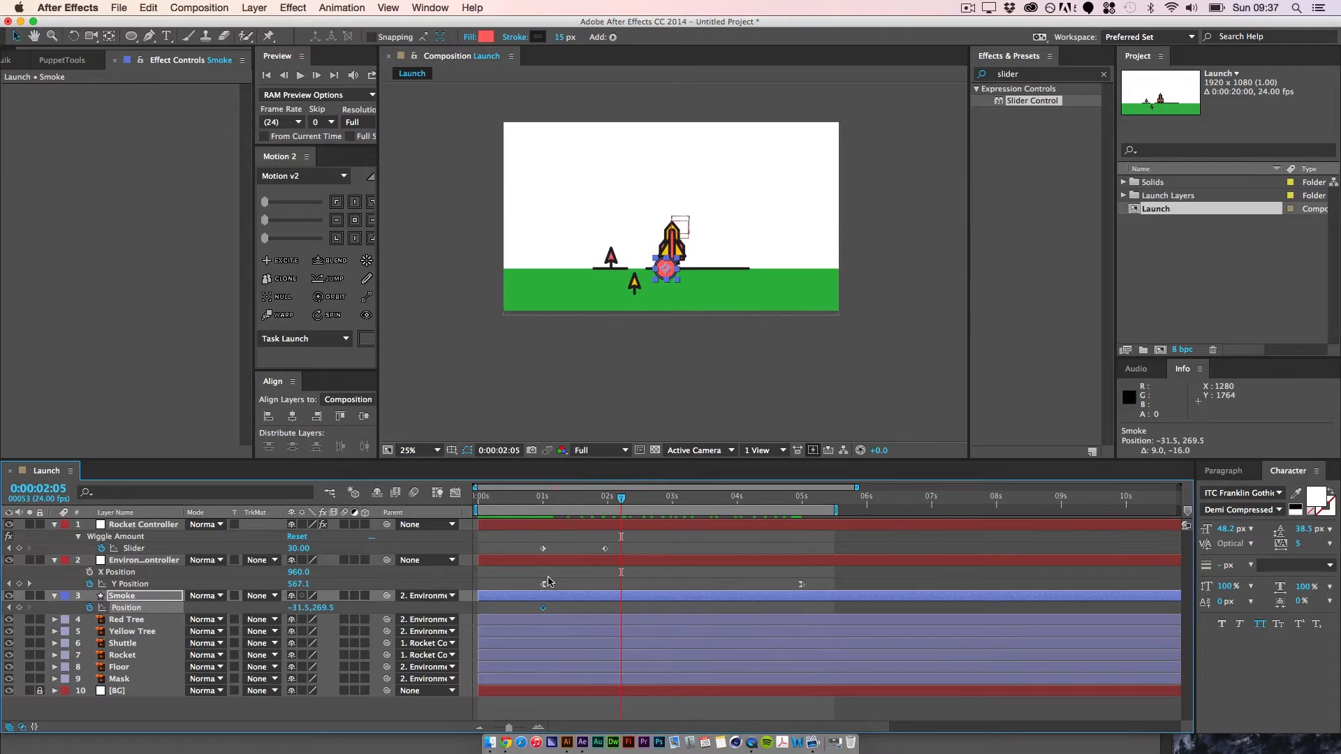
{"action": "left_click", "coordinate": [535, 582]}
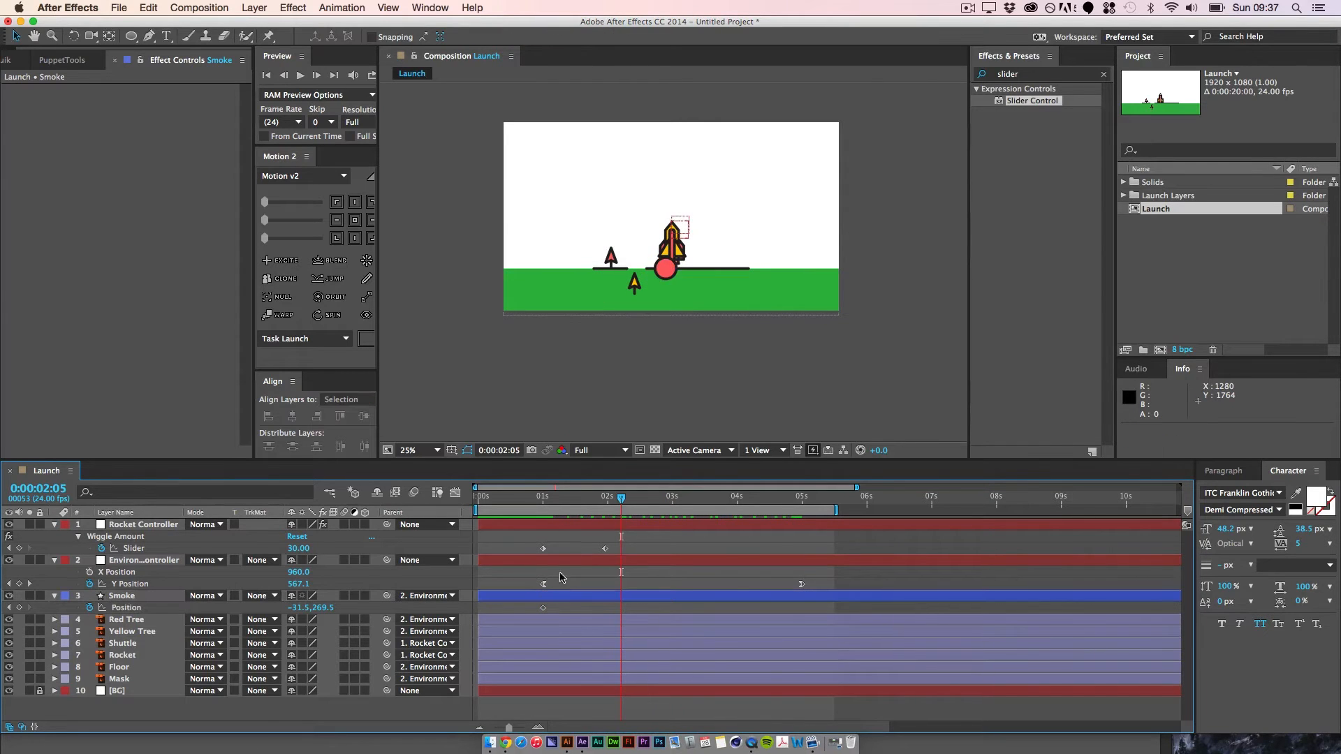
{"action": "left_click_drag", "start_coordinate": [526, 575], "coordinate": [841, 588]}
{"action": "left_click_drag", "start_coordinate": [544, 585], "coordinate": [871, 586]}
{"action": "left_click", "coordinate": [785, 586]}
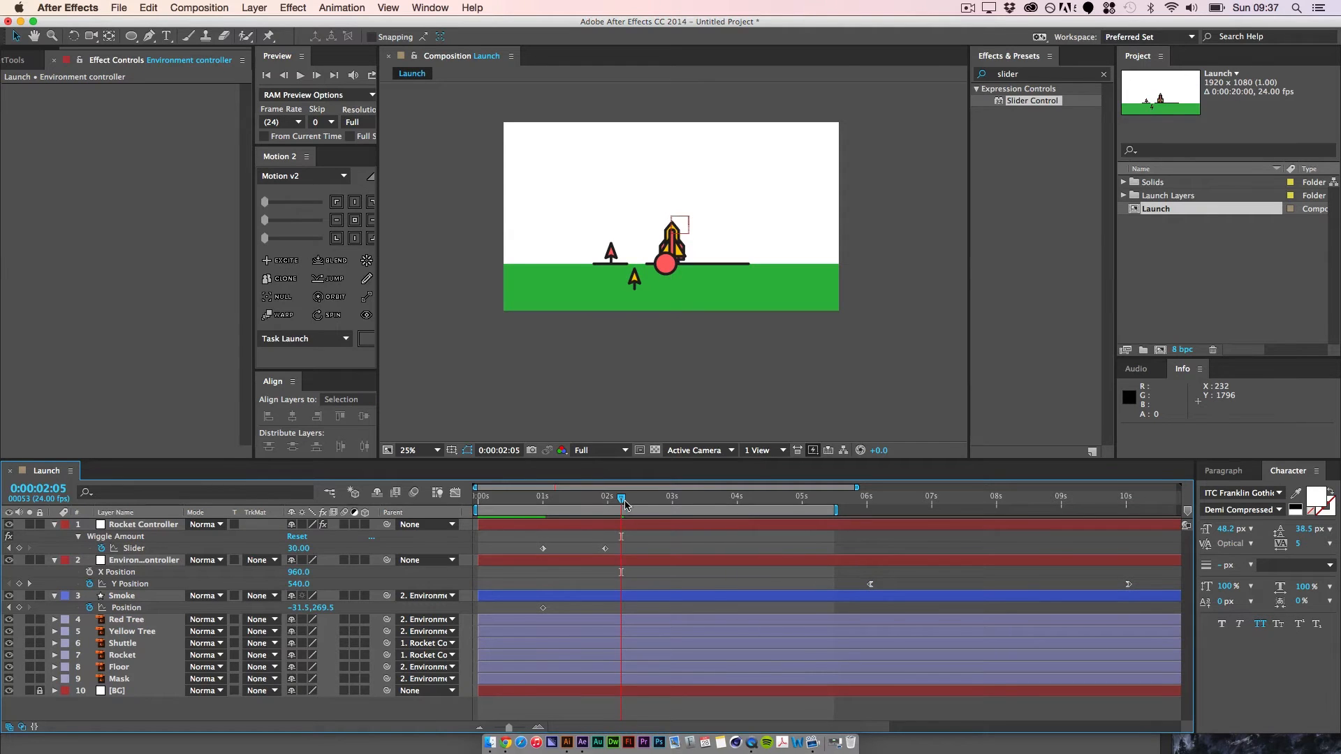
Step: Keyframe Smoke's position at 0:00:05:00 and move the circle up and left of the rocket, to about -595.5, -310.5
{"action": "left_click_drag", "start_coordinate": [625, 502], "coordinate": [807, 533]}
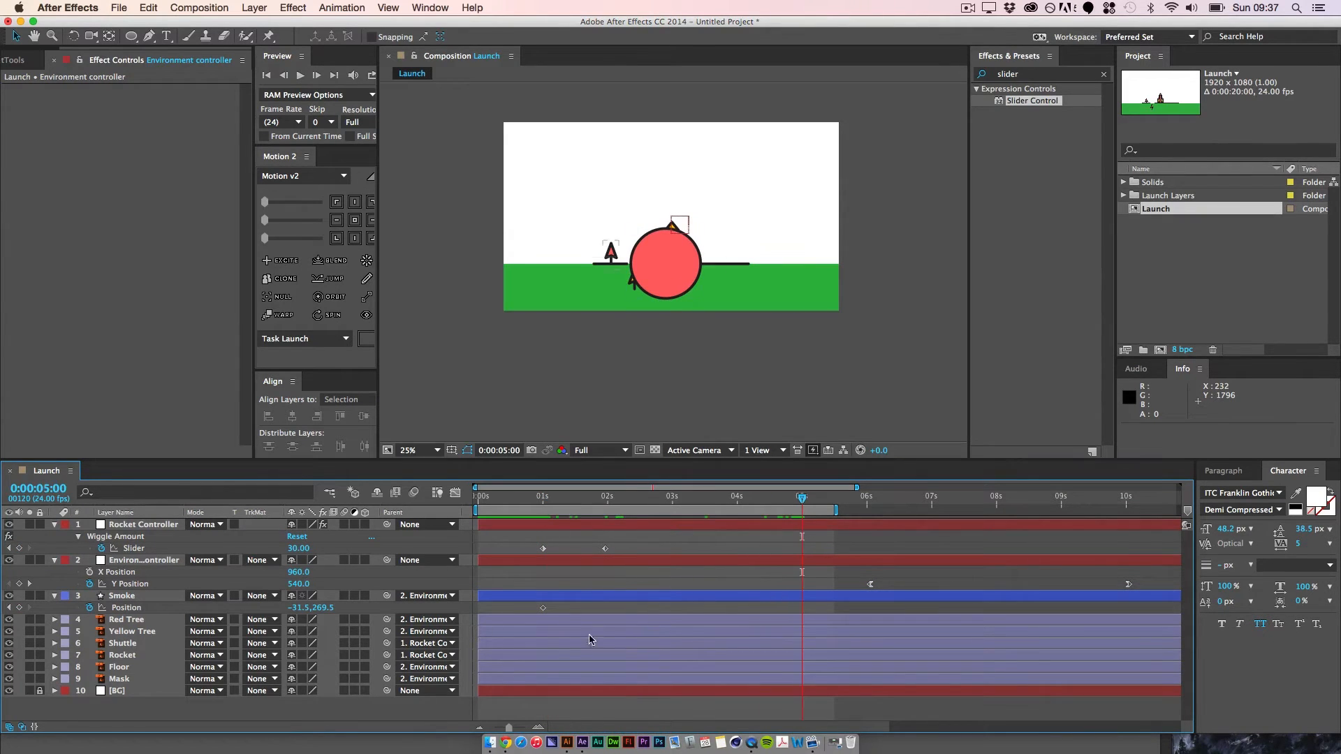
{"action": "left_click", "coordinate": [19, 608]}
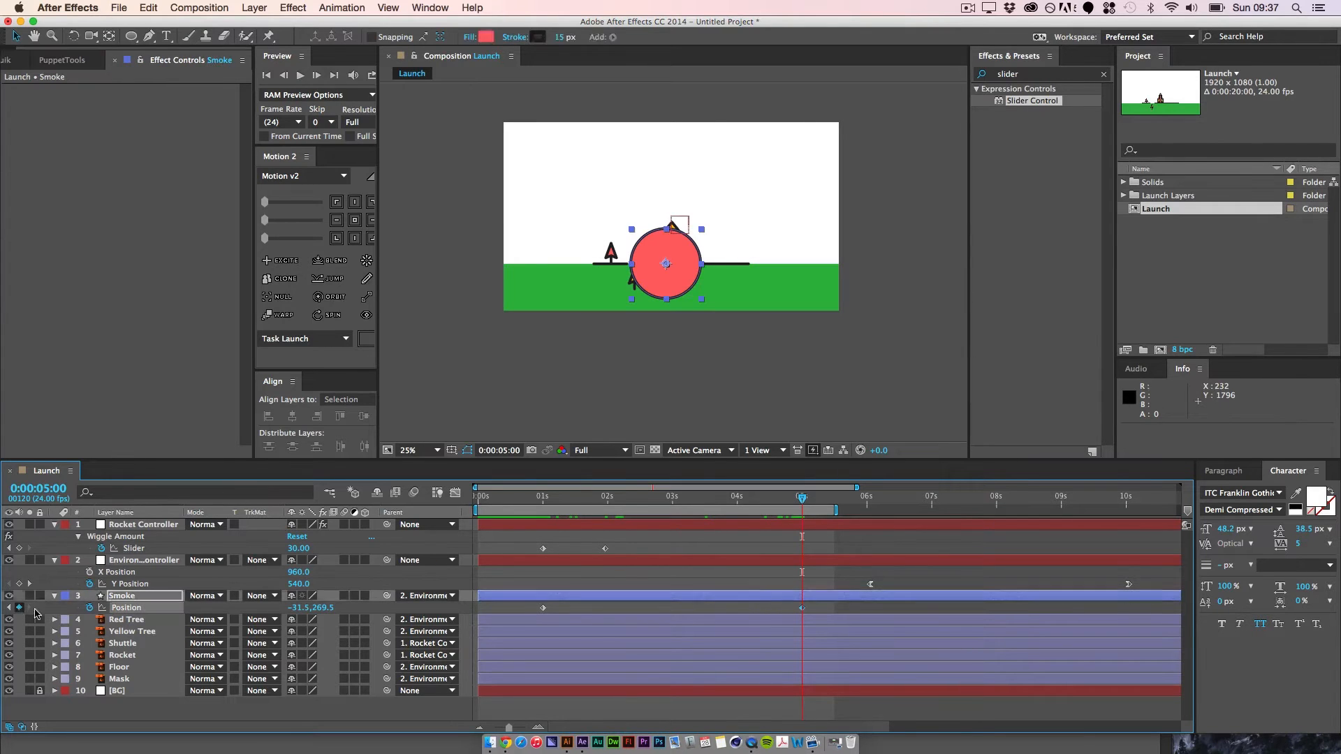
{"action": "left_click", "coordinate": [676, 283]}
{"action": "left_click_drag", "start_coordinate": [675, 283], "coordinate": [592, 183]}
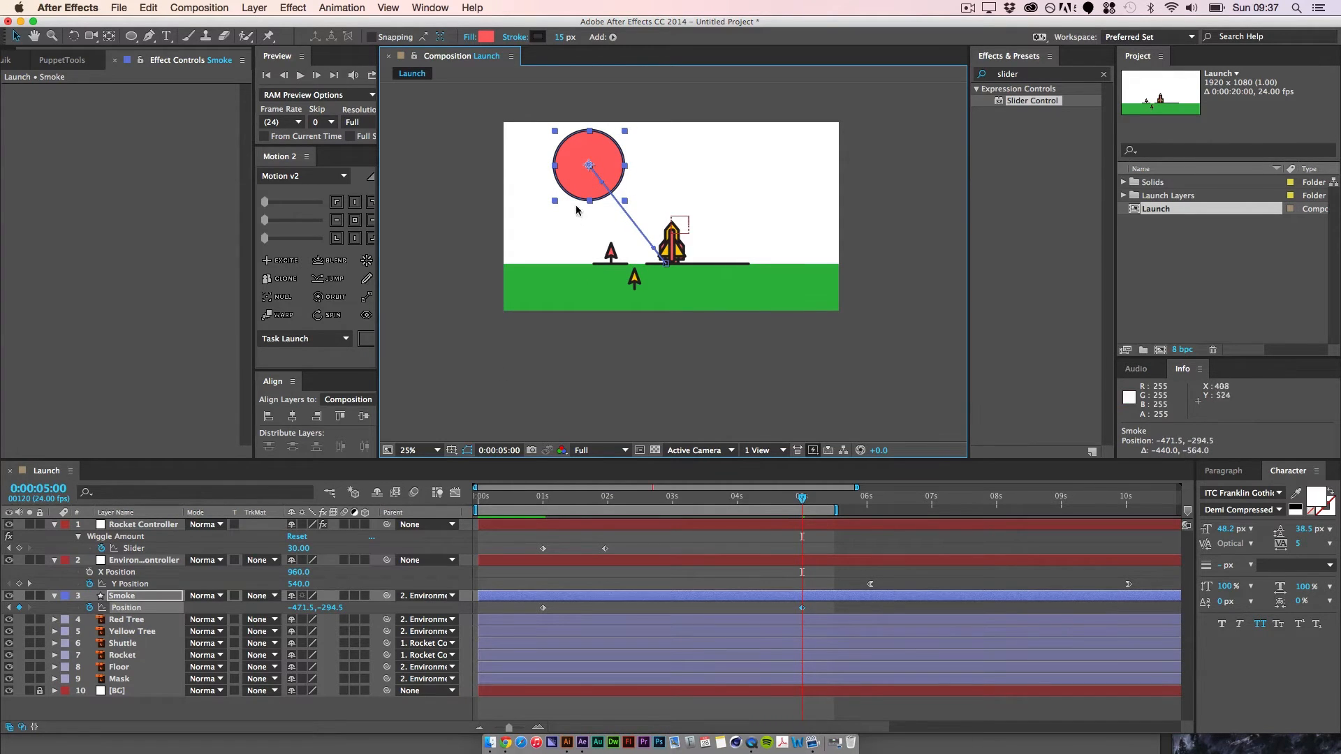
{"action": "left_click_drag", "start_coordinate": [592, 183], "coordinate": [550, 191]}
Step: Use the Convert Vertex tool on the motion path's end keyframe, and pull its handle down below the circle to curve the path
{"action": "key", "text": "super+equal"}
{"action": "key", "text": "space"}
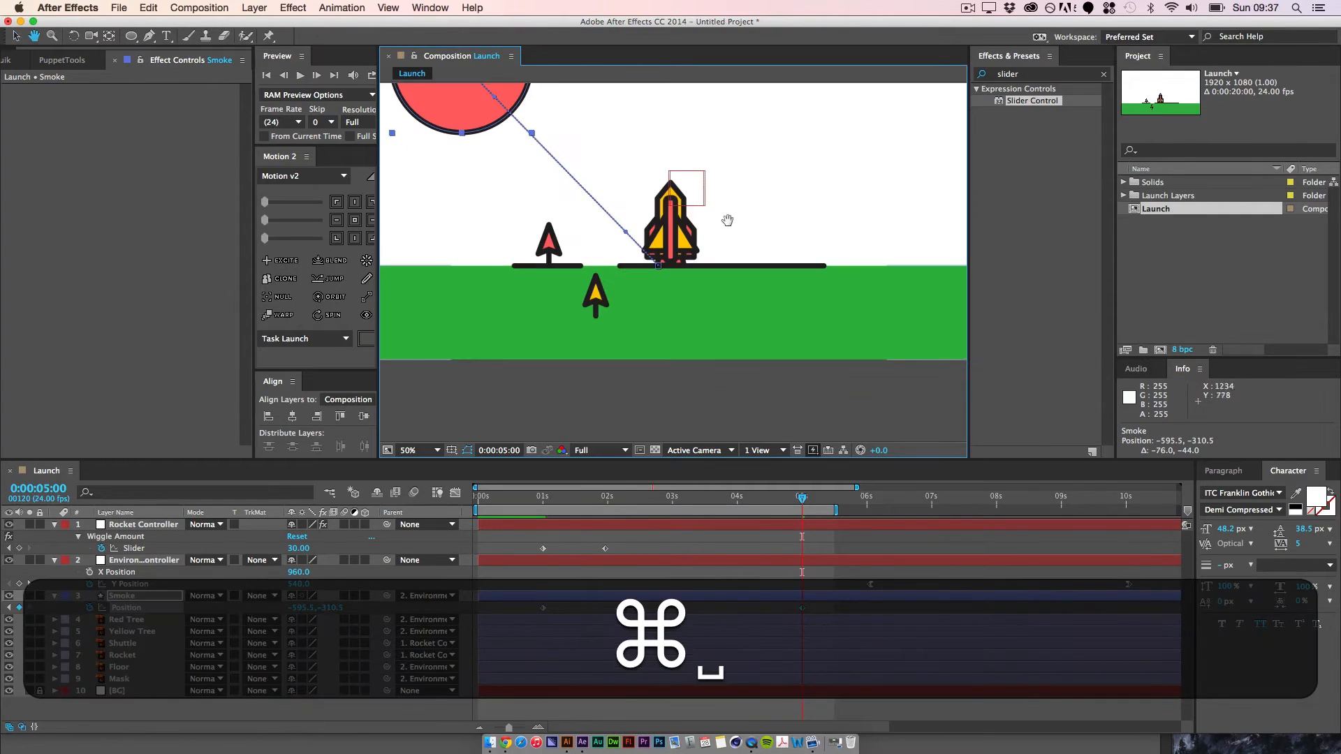
{"action": "left_click_drag", "start_coordinate": [547, 113], "coordinate": [647, 259]}
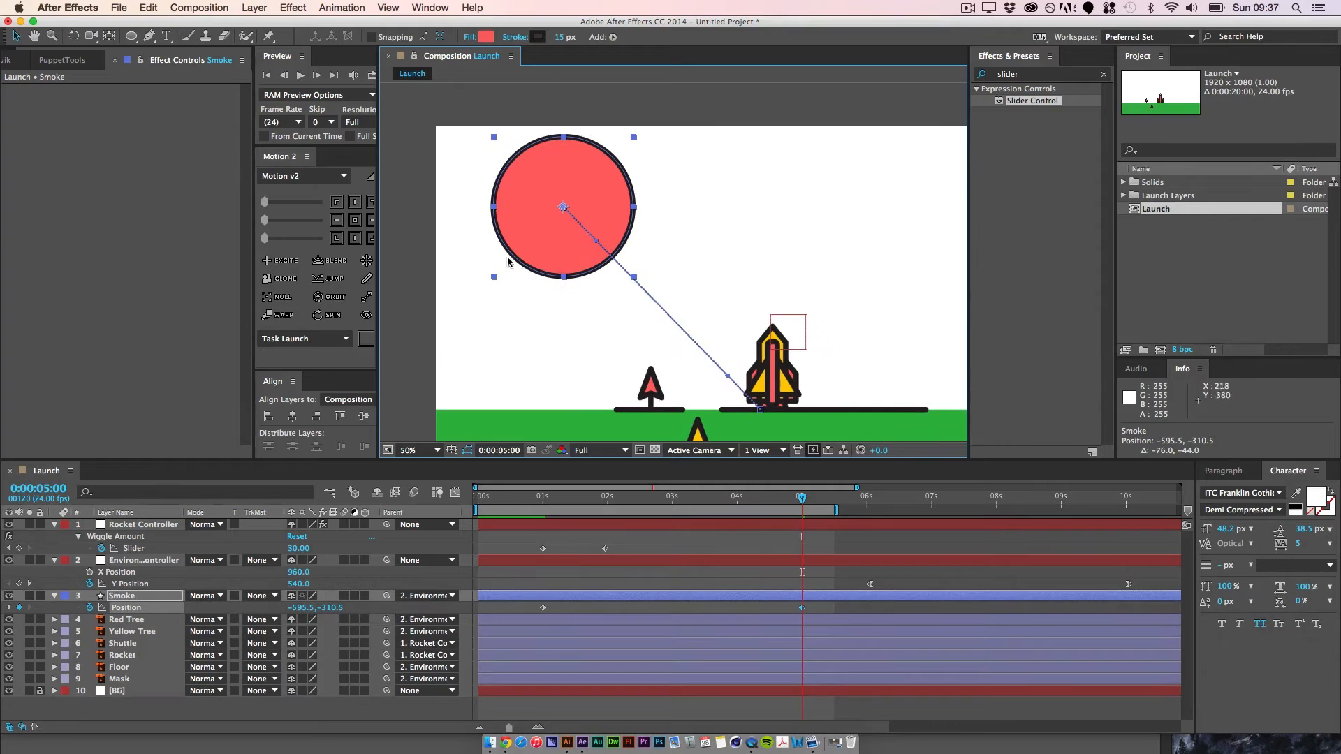
{"action": "left_click_drag", "start_coordinate": [151, 36], "coordinate": [271, 85]}
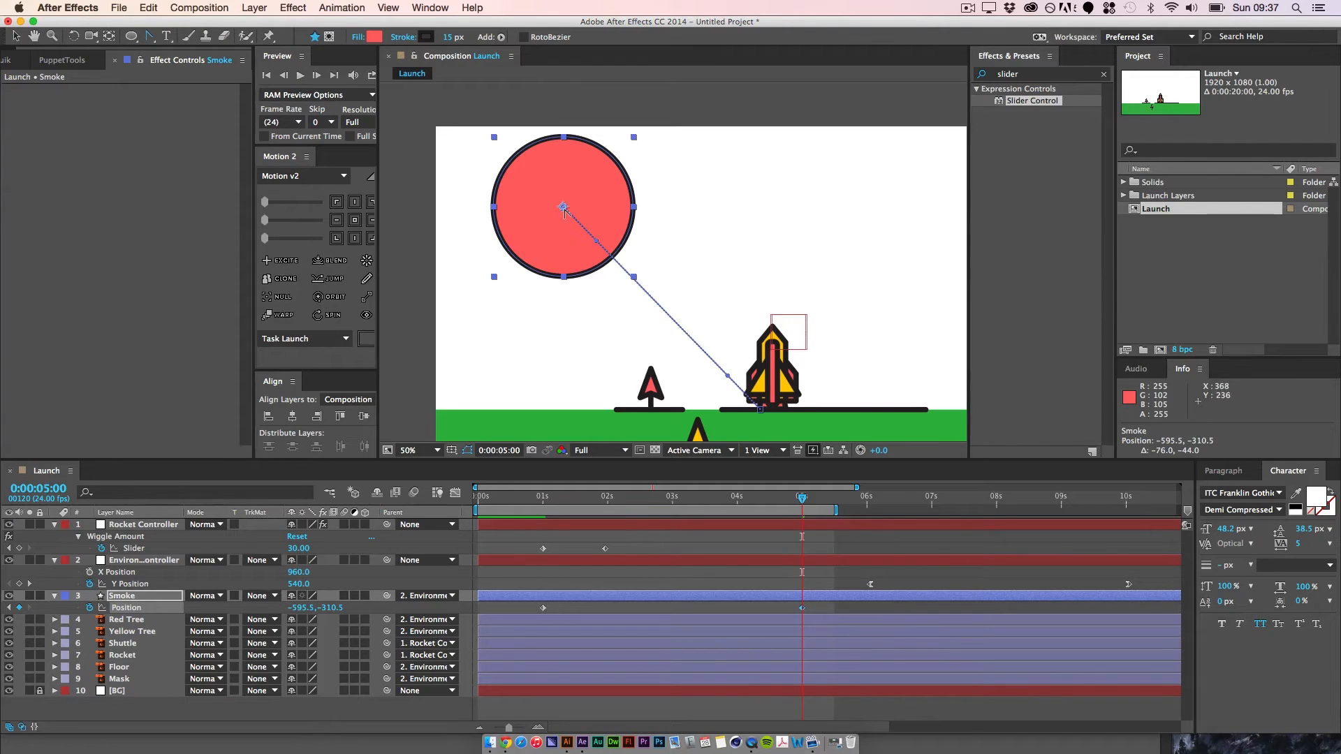
{"action": "left_click", "coordinate": [564, 209]}
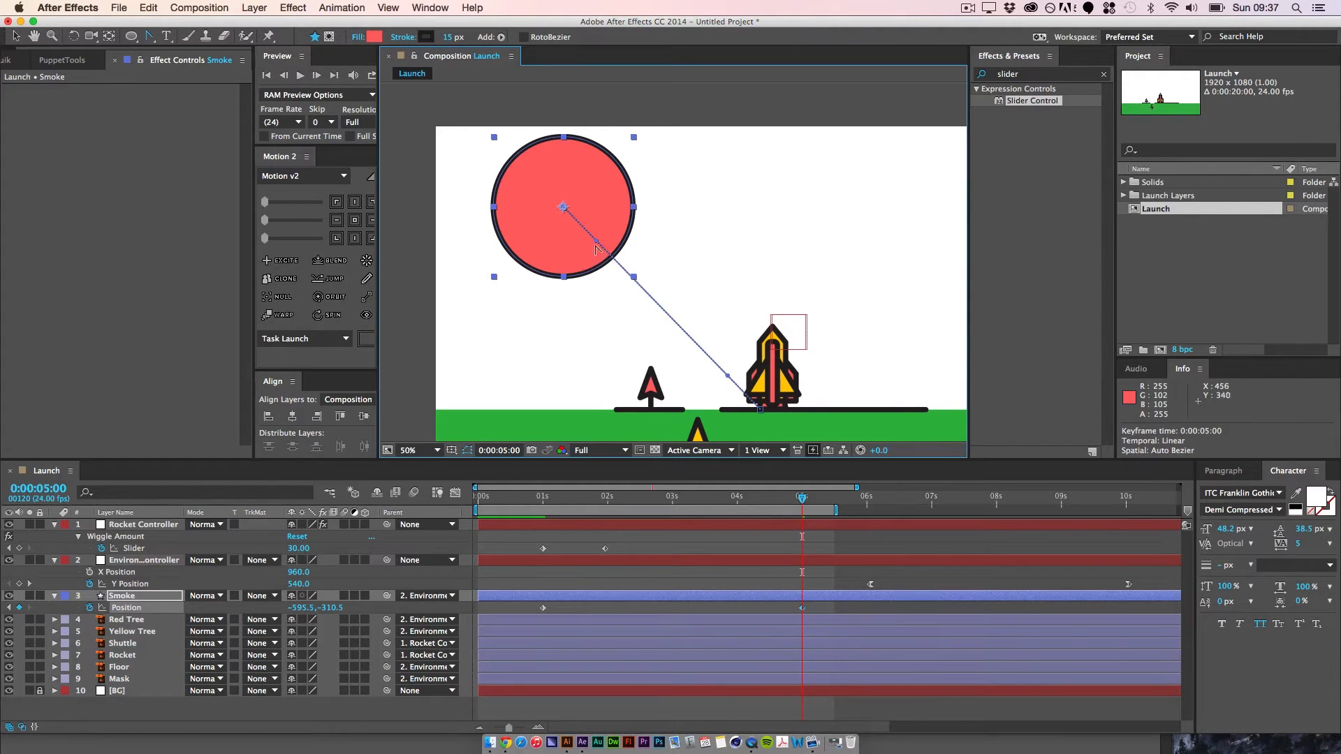
{"action": "left_click", "coordinate": [16, 36]}
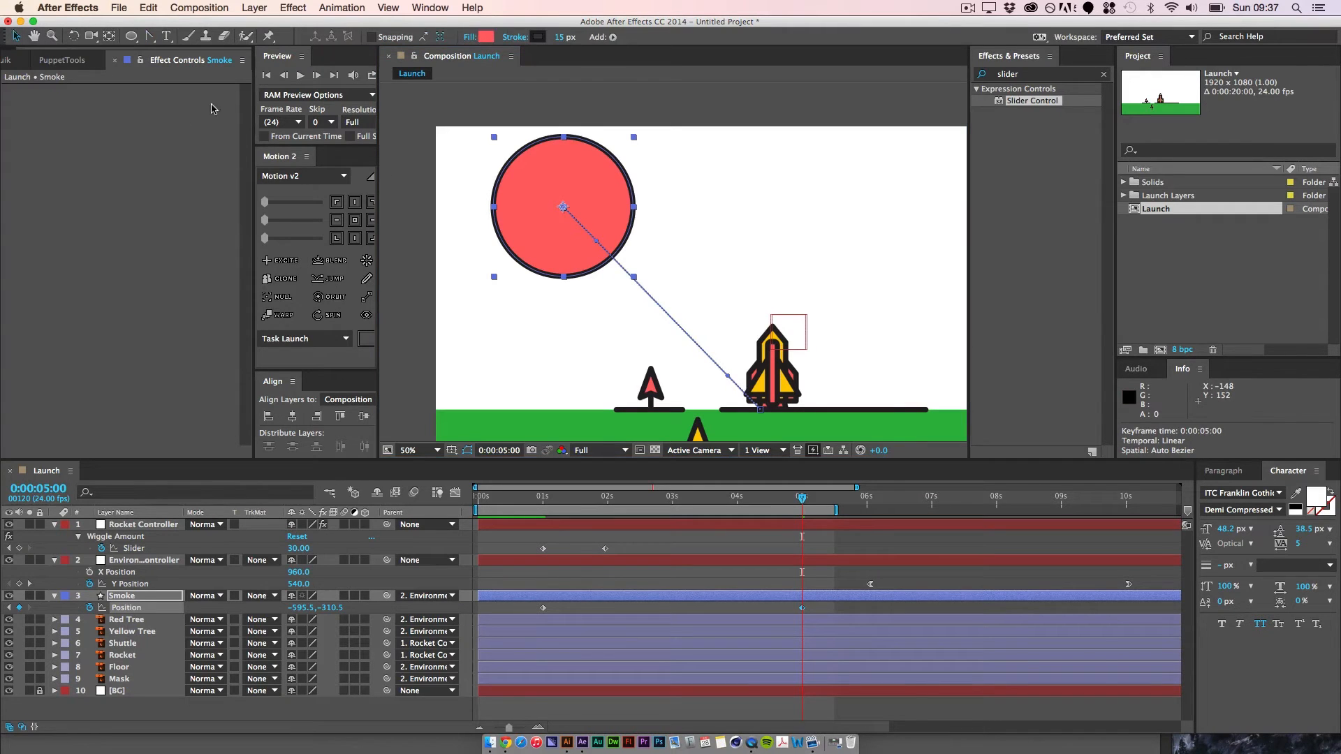
{"action": "left_click_drag", "start_coordinate": [596, 244], "coordinate": [558, 335]}
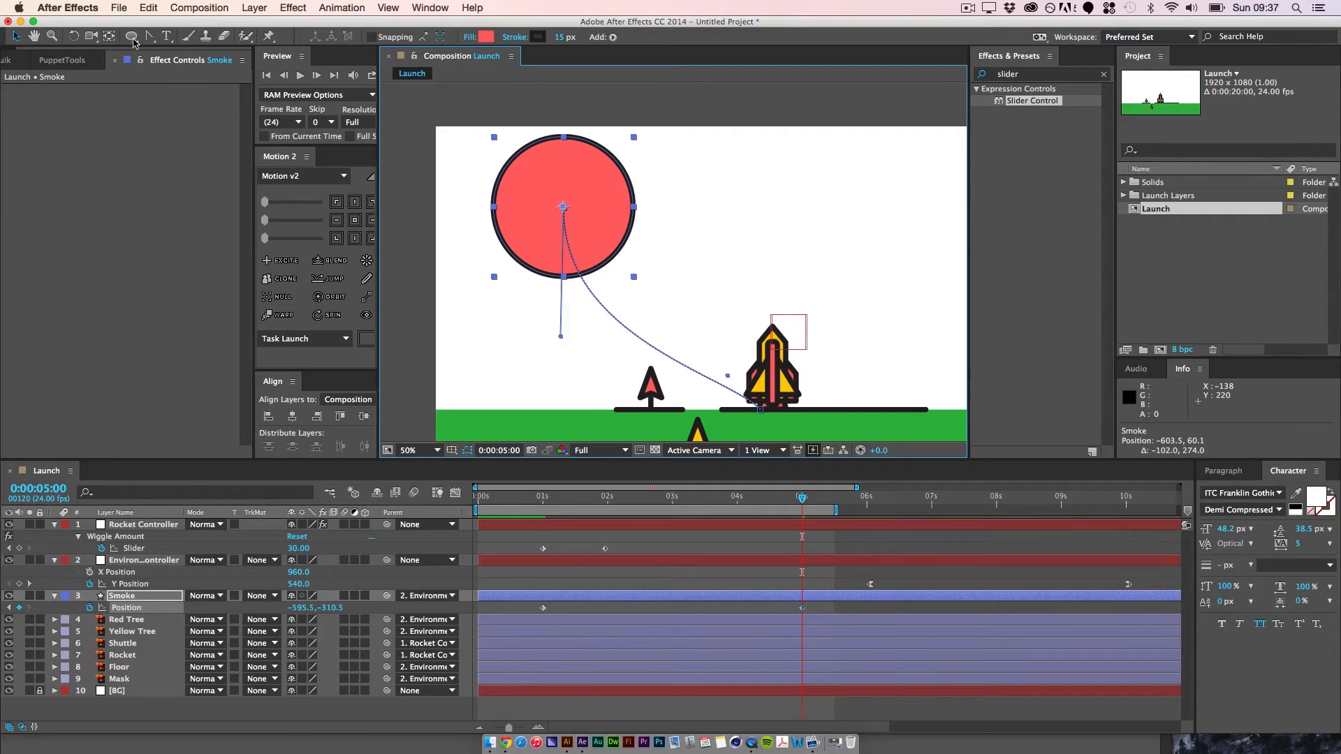
Step: Convert the motion path's start keyframe at the rocket's base and extend its handle leftward along the ground past the red tree
{"action": "left_click", "coordinate": [149, 36]}
{"action": "left_click", "coordinate": [761, 409]}
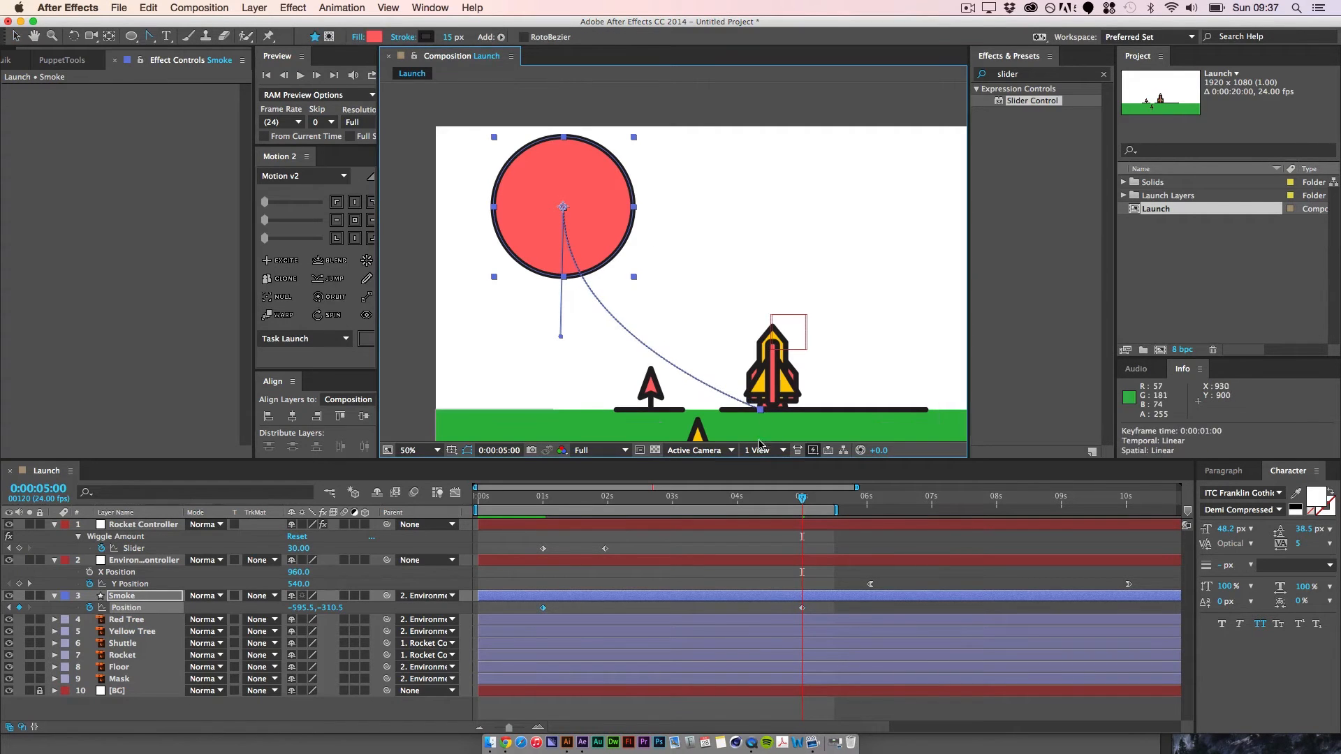
{"action": "left_click", "coordinate": [762, 411]}
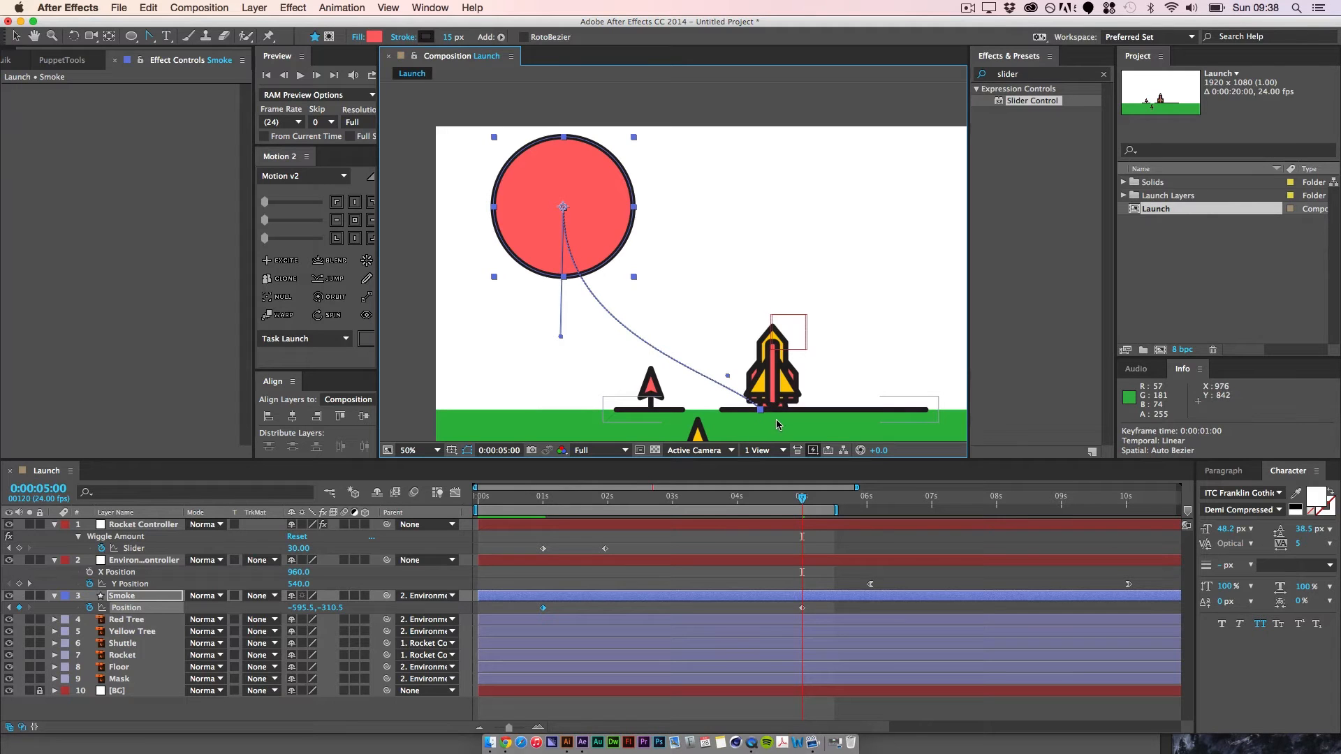
{"action": "key", "text": "v"}
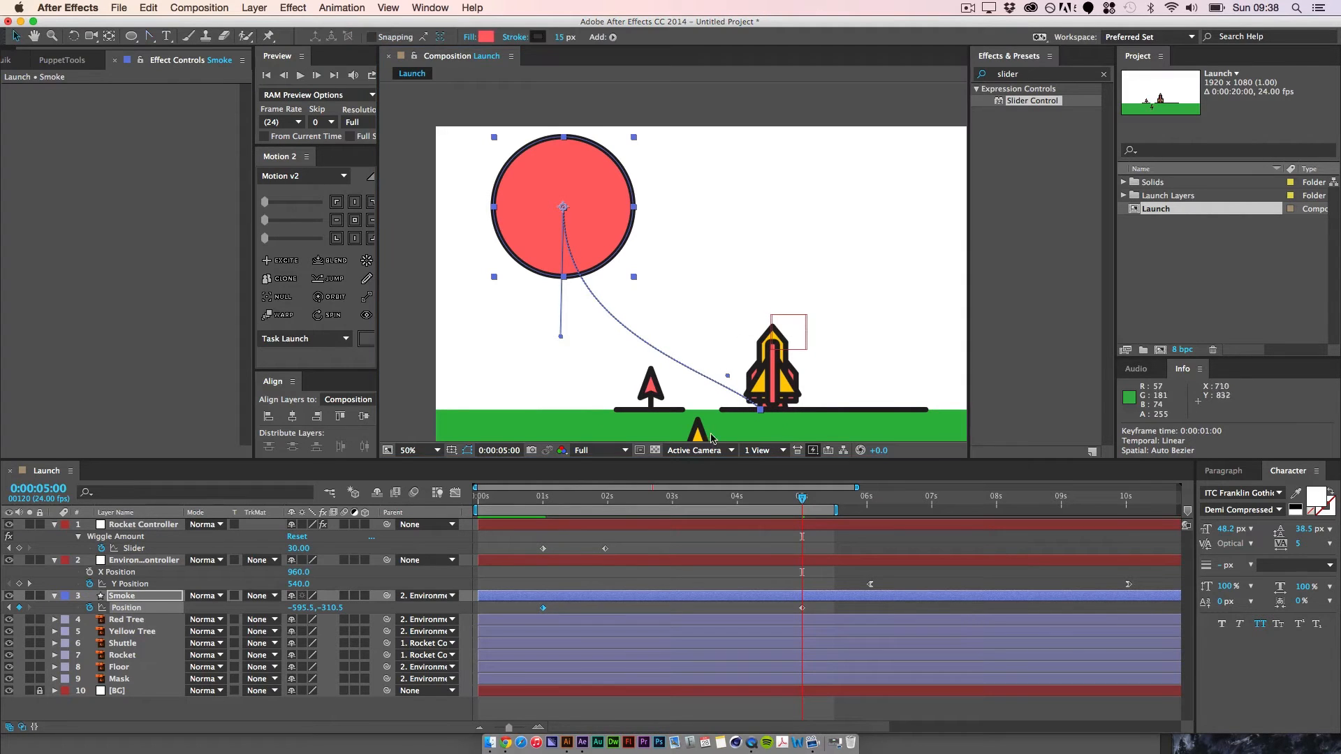
{"action": "left_click_drag", "start_coordinate": [728, 377], "coordinate": [576, 413]}
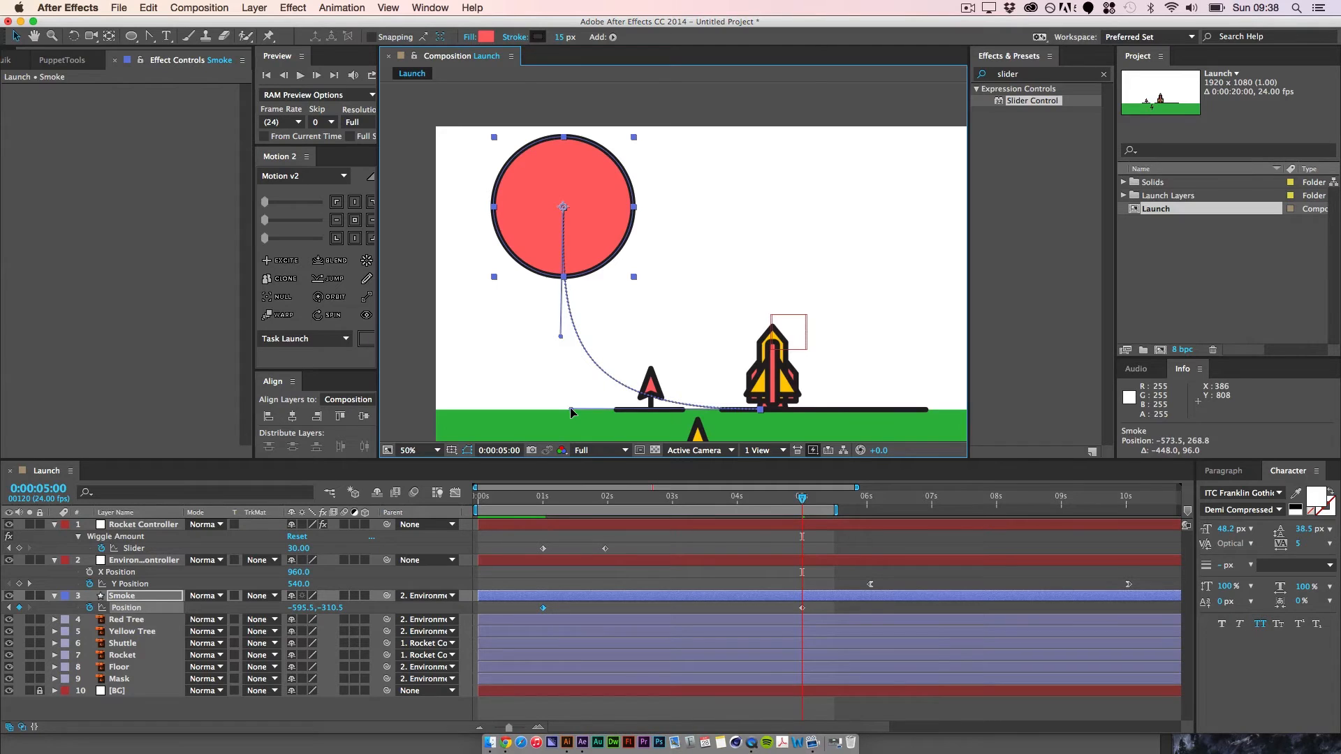
Step: Refine Smoke's path curve by shortening the ground-level start handle to the red tree and adjusting the upper end handle
{"action": "left_click_drag", "start_coordinate": [562, 341], "coordinate": [577, 291]}
{"action": "left_click_drag", "start_coordinate": [795, 505], "coordinate": [538, 524]}
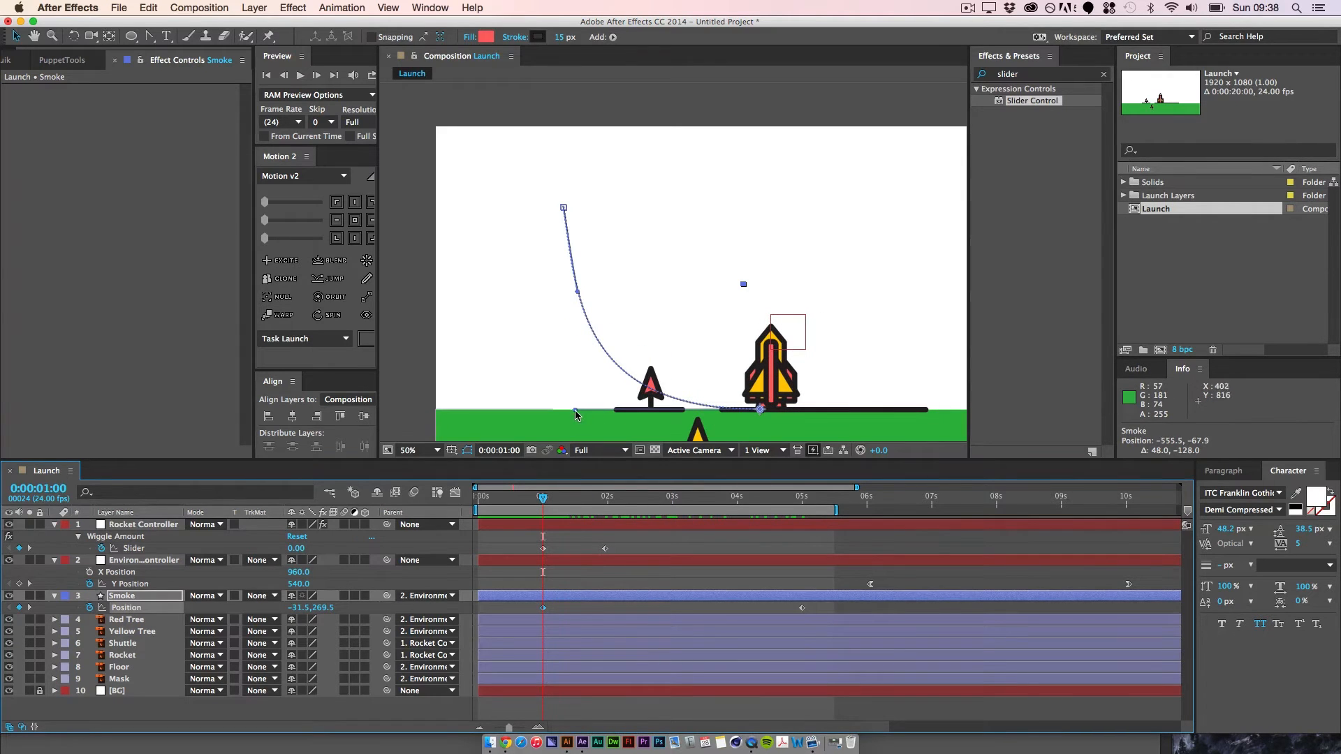
{"action": "left_click_drag", "start_coordinate": [575, 410], "coordinate": [641, 410]}
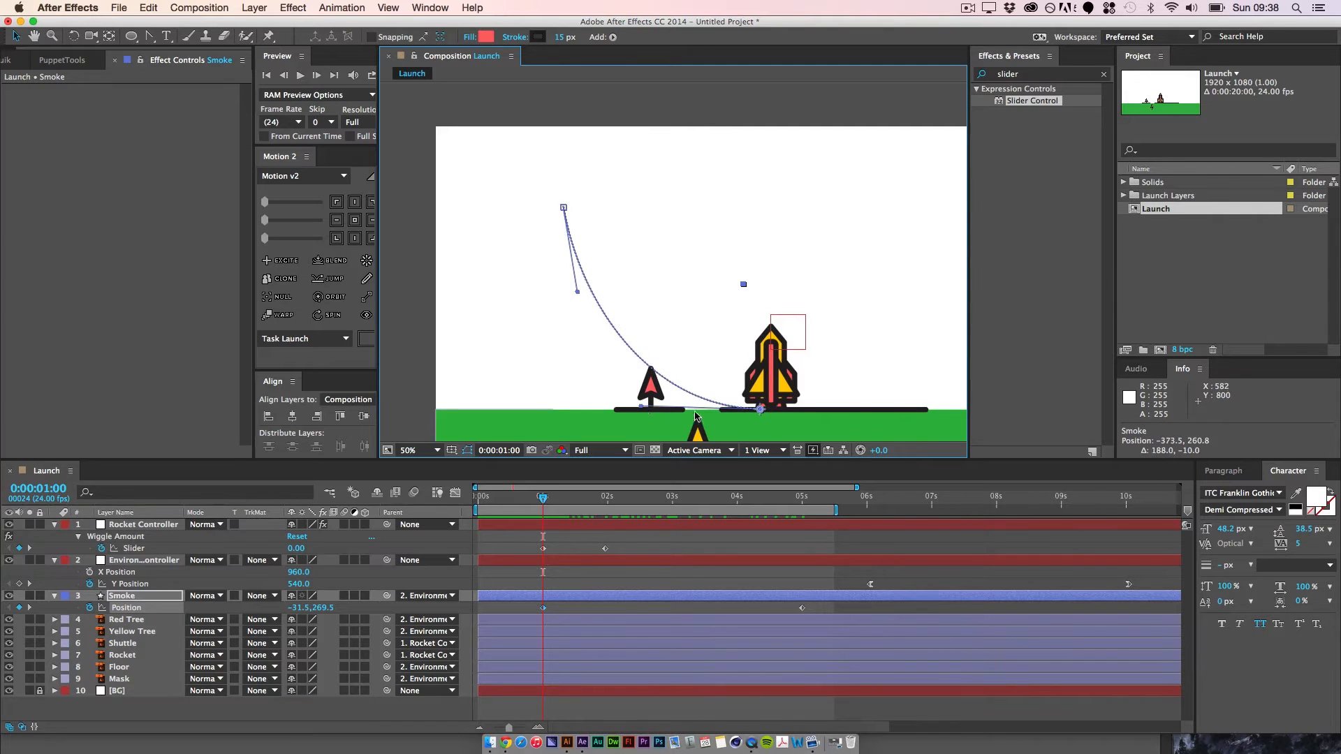
{"action": "left_click_drag", "start_coordinate": [577, 292], "coordinate": [581, 314]}
Step: Show Smoke's position in the Graph Editor with the reference graph enabled, and switch to editing the speed graph
{"action": "mouse_move", "coordinate": [542, 501]}
{"action": "left_mouse_down"}
{"action": "mouse_move", "coordinate": [799, 502]}
{"action": "mouse_move", "coordinate": [549, 502]}
{"action": "left_mouse_up"}
{"action": "left_click", "coordinate": [455, 493]}
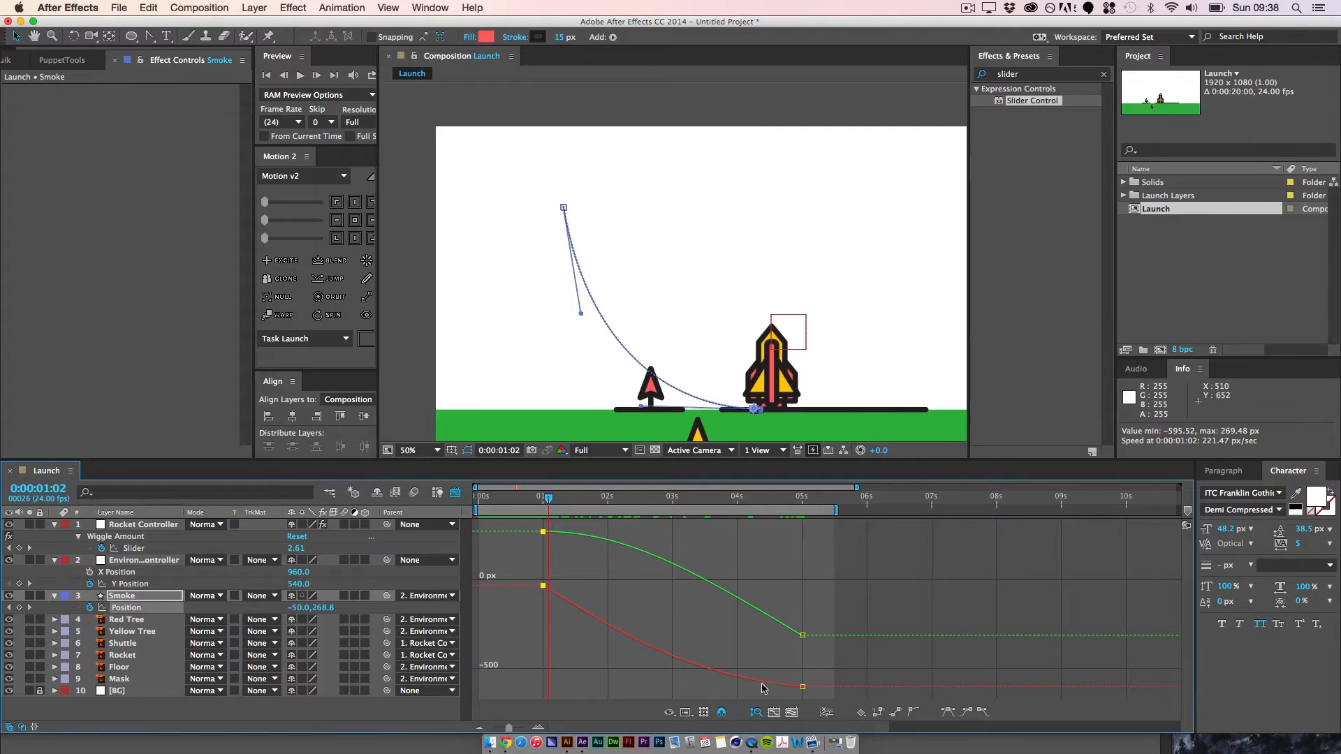
{"action": "left_click", "coordinate": [686, 713]}
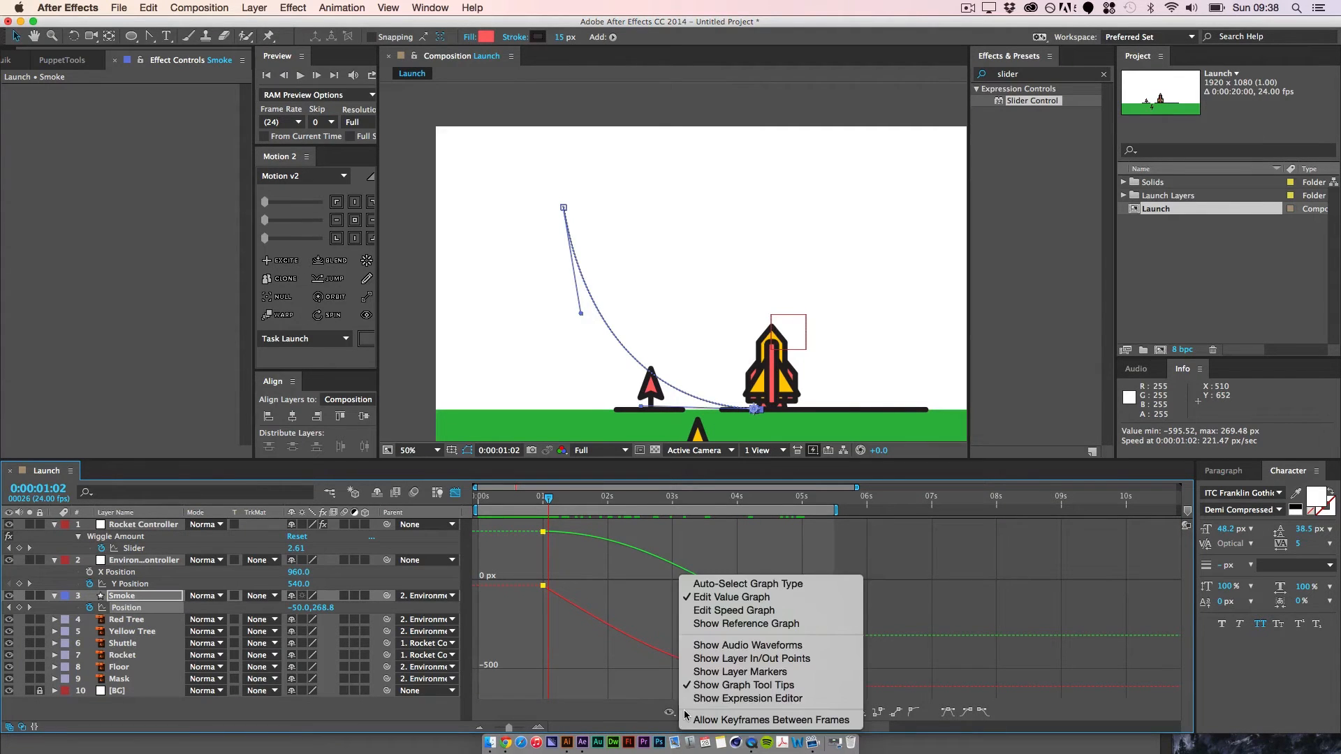
{"action": "left_click", "coordinate": [699, 539]}
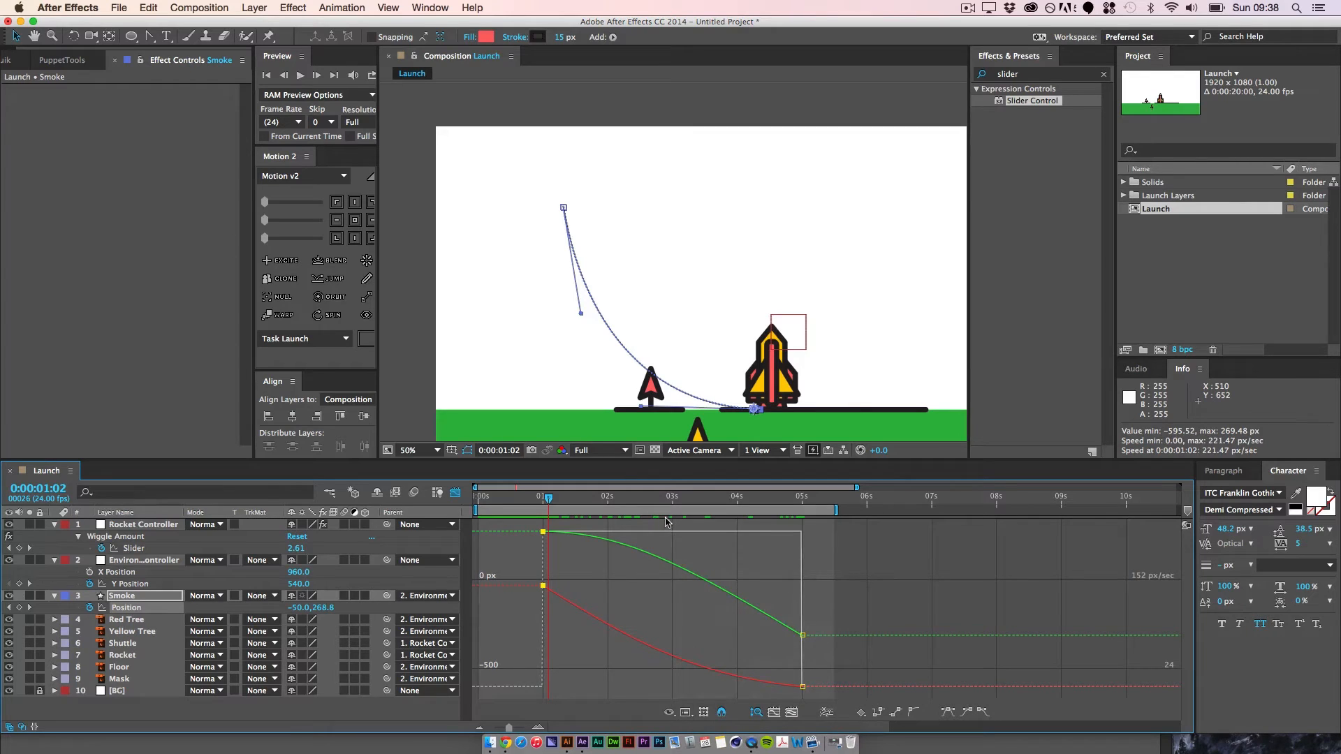
{"action": "left_click", "coordinate": [684, 714]}
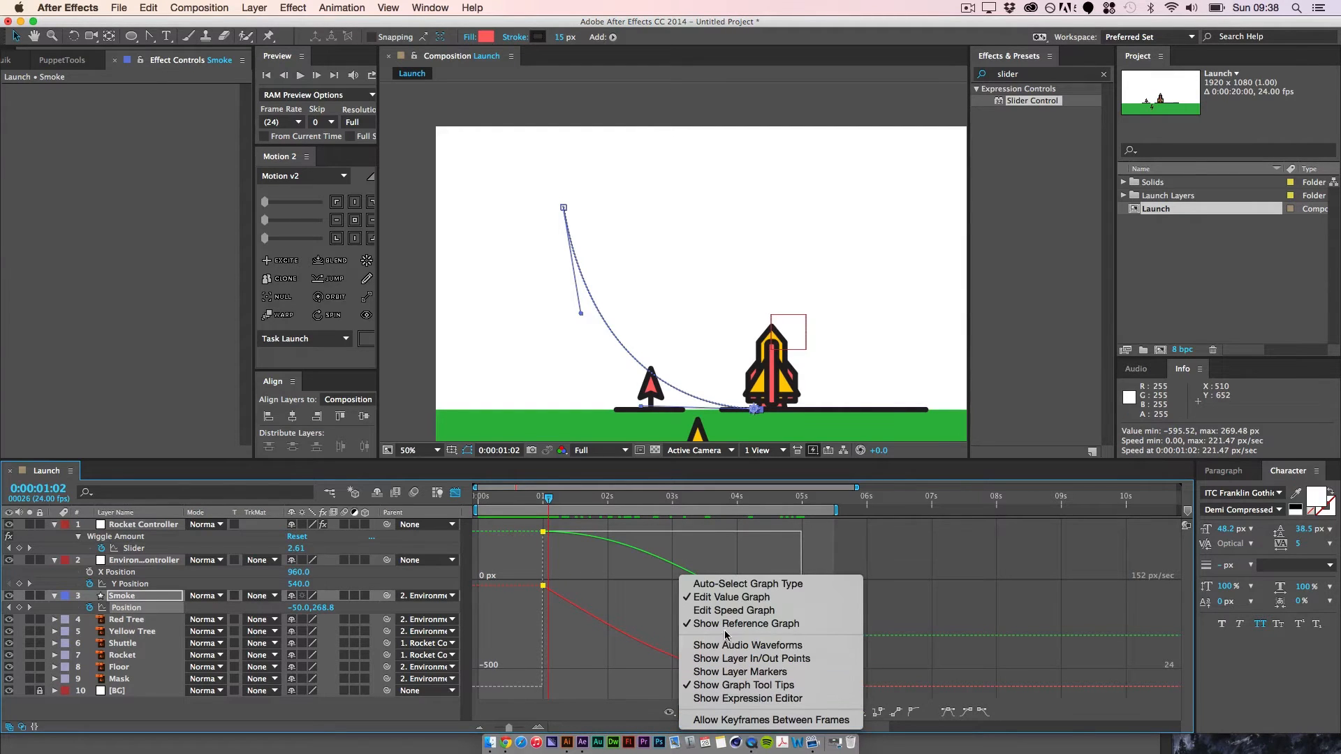
{"action": "left_click", "coordinate": [733, 612]}
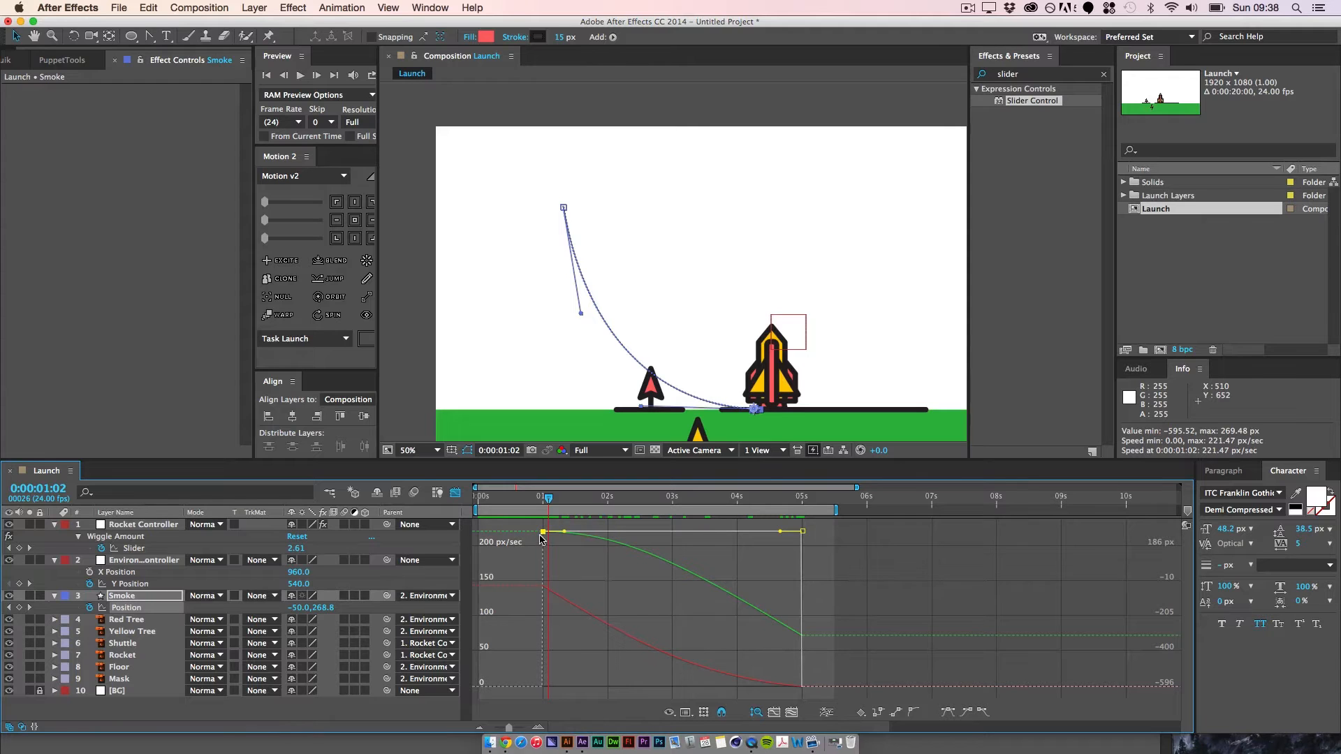
Step: Try lowering the speed of both Smoke position keyframes to 0 px/sec in the speed graph
{"action": "left_click_drag", "start_coordinate": [543, 532], "coordinate": [549, 696]}
{"action": "left_click_drag", "start_coordinate": [803, 554], "coordinate": [803, 685]}
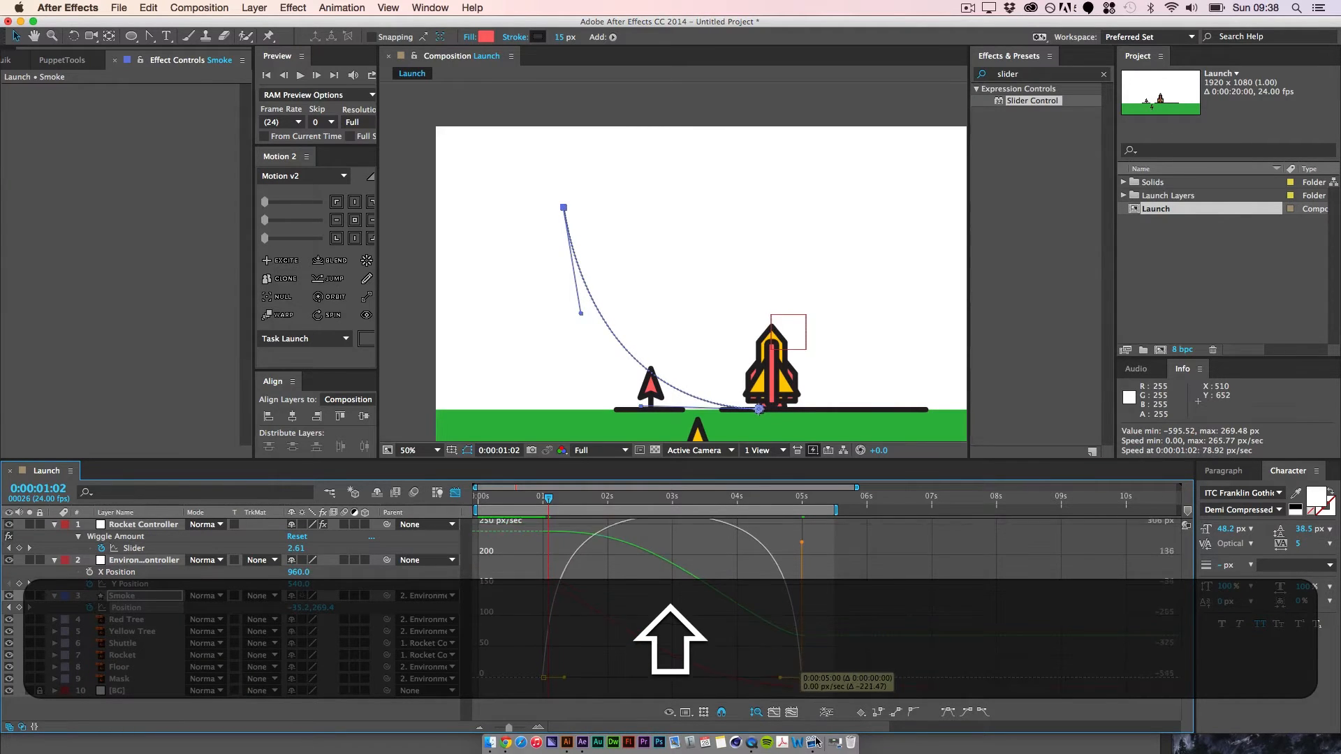
Step: Turn off the reference graph for Smoke's position and close the Graph Editor
{"action": "left_click", "coordinate": [669, 713]}
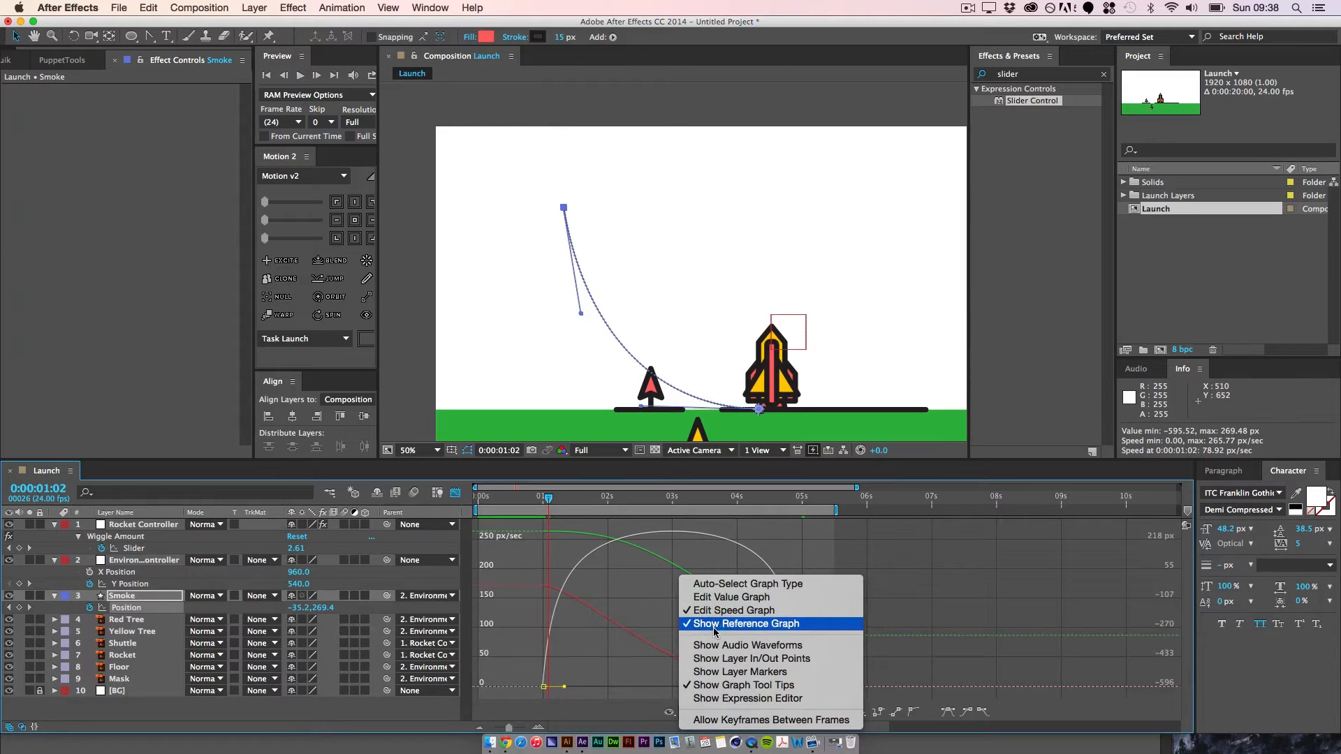
{"action": "left_click", "coordinate": [714, 624]}
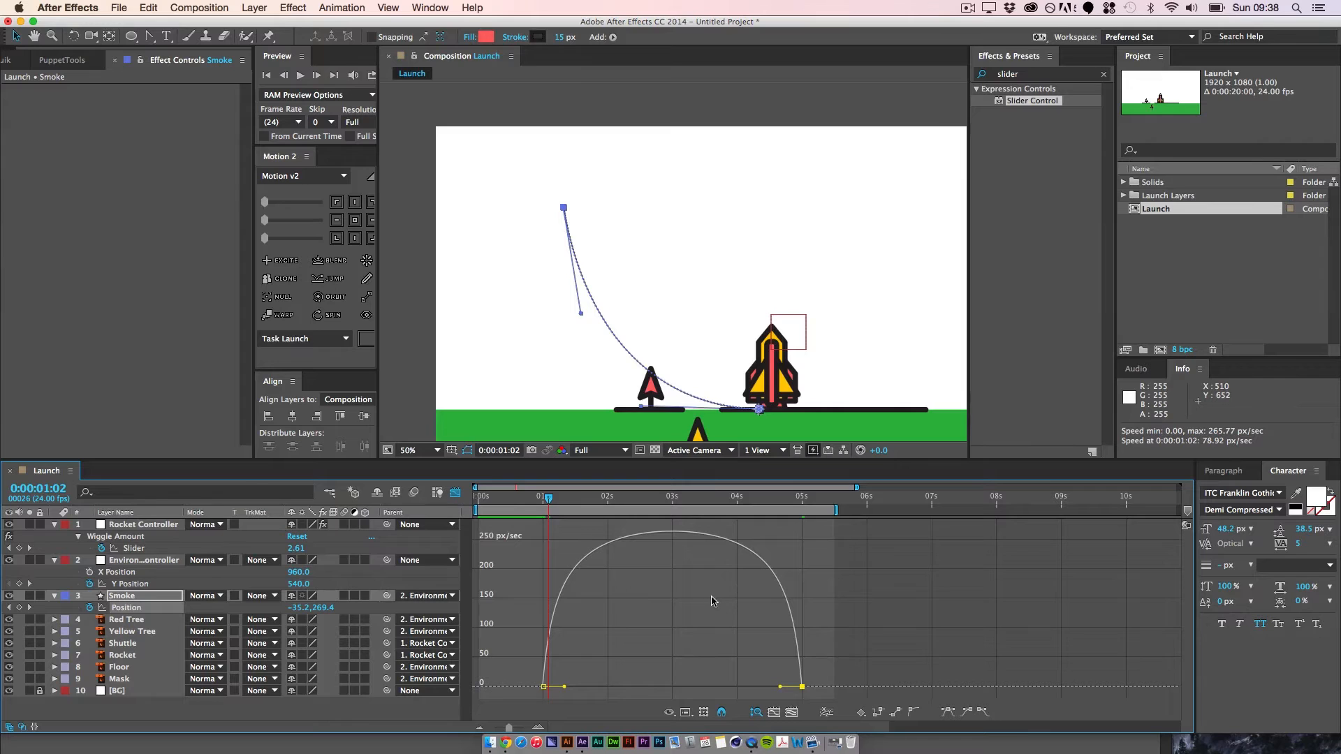
{"action": "left_click", "coordinate": [455, 494]}
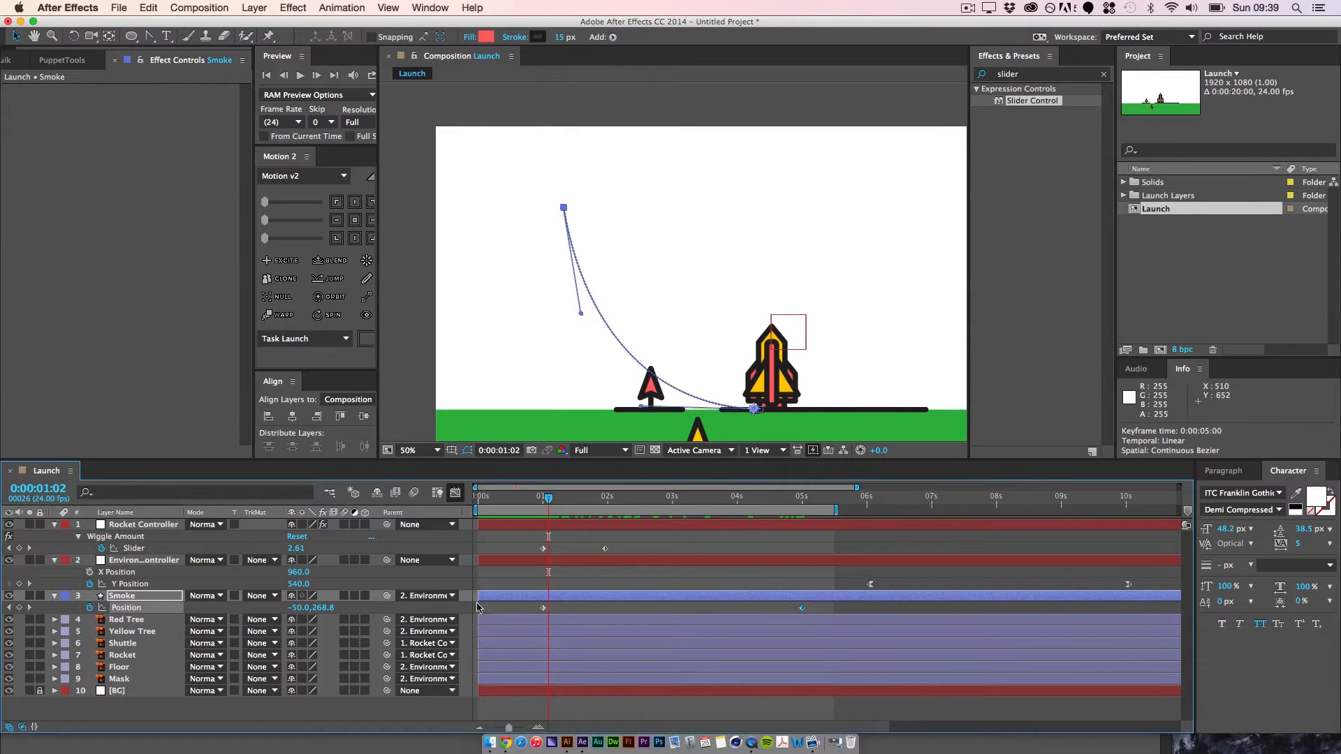
Step: Reopen the speed graph and bring Smoke's start and end position keyframes down to 0 px/sec
{"action": "left_click", "coordinate": [455, 494]}
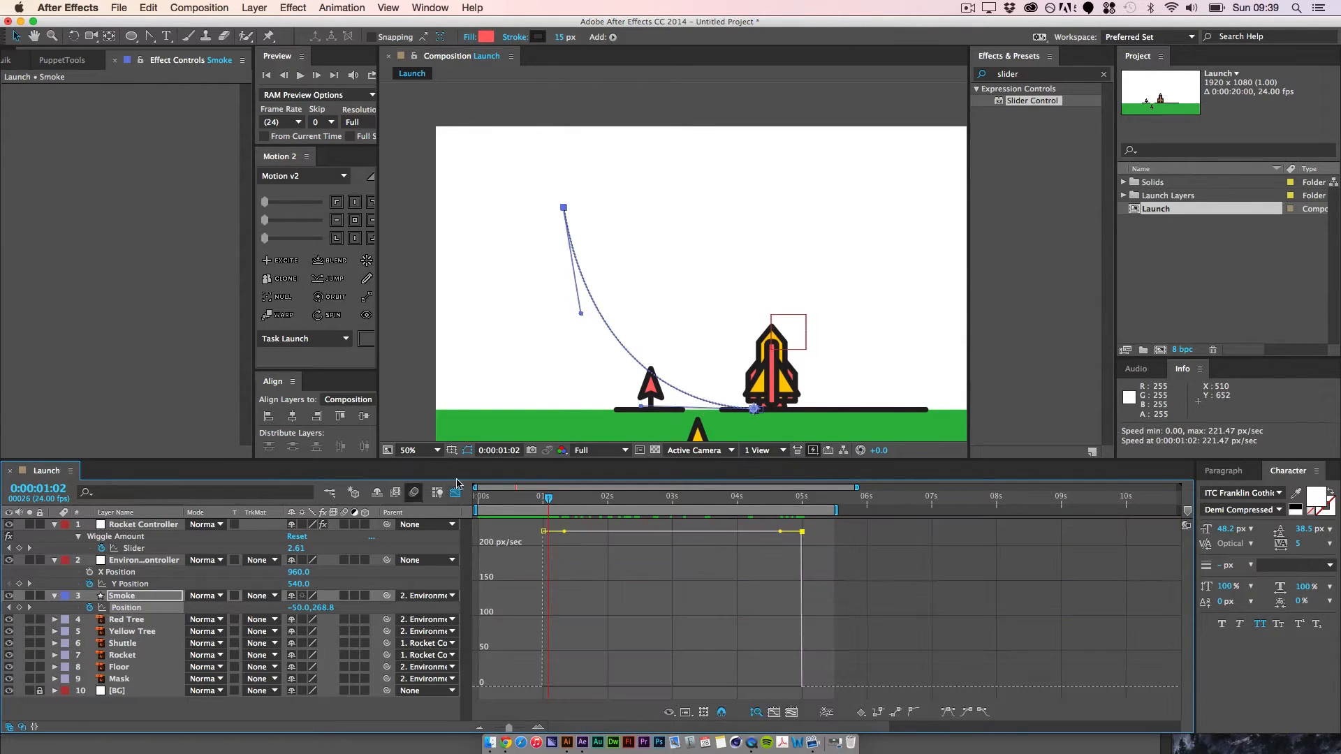
{"action": "left_click_drag", "start_coordinate": [511, 529], "coordinate": [889, 592]}
{"action": "left_click_drag", "start_coordinate": [802, 533], "coordinate": [811, 704]}
{"action": "left_click_drag", "start_coordinate": [547, 558], "coordinate": [536, 657]}
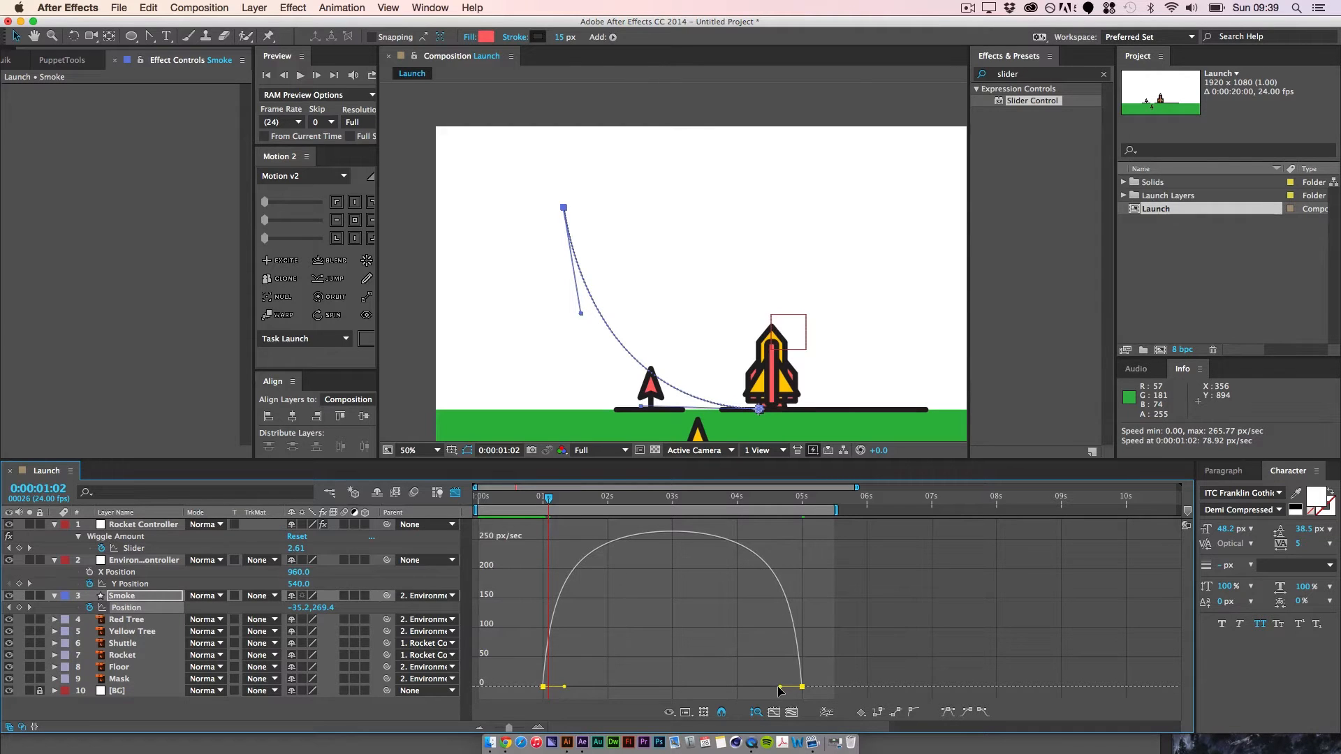
Step: Lengthen the ease into Smoke's end position keyframe so the speed peaks early, at about 450 px/sec, checking the motion across frames
{"action": "left_click_drag", "start_coordinate": [780, 690], "coordinate": [697, 698]}
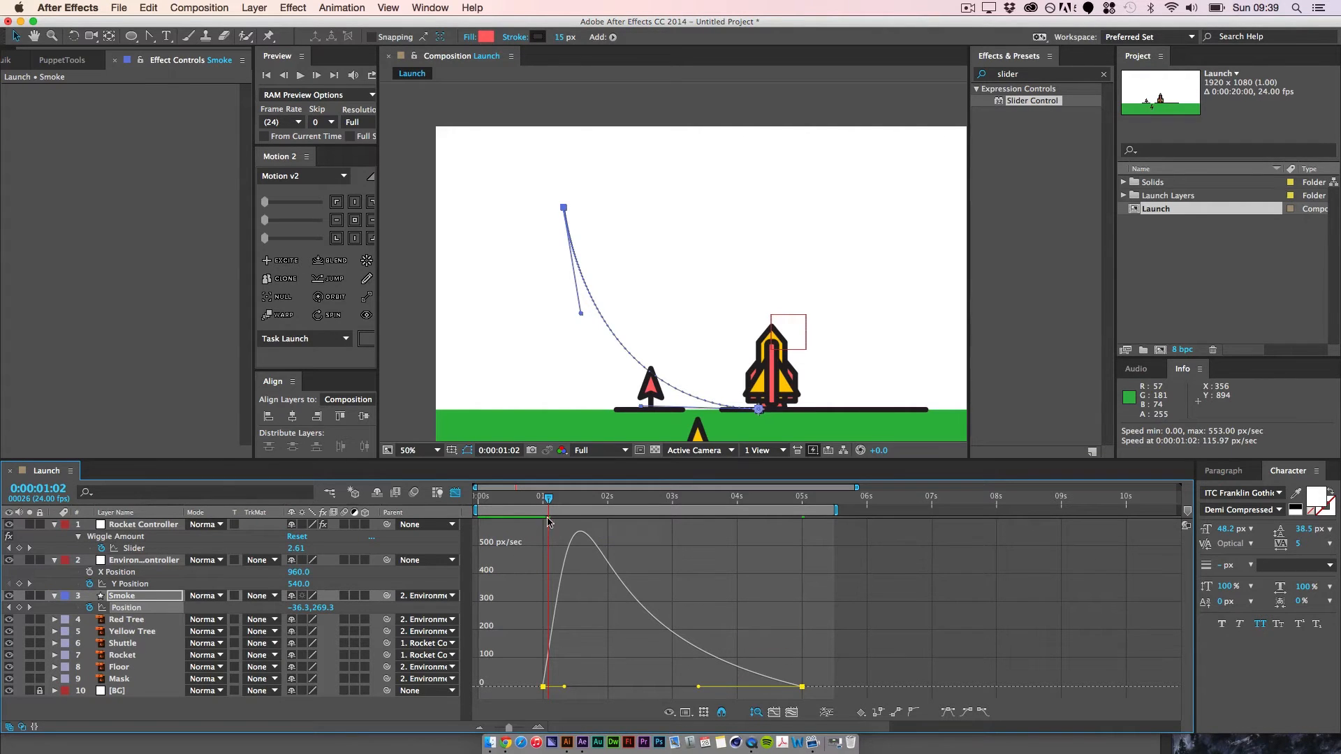
{"action": "left_click_drag", "start_coordinate": [550, 499], "coordinate": [559, 498]}
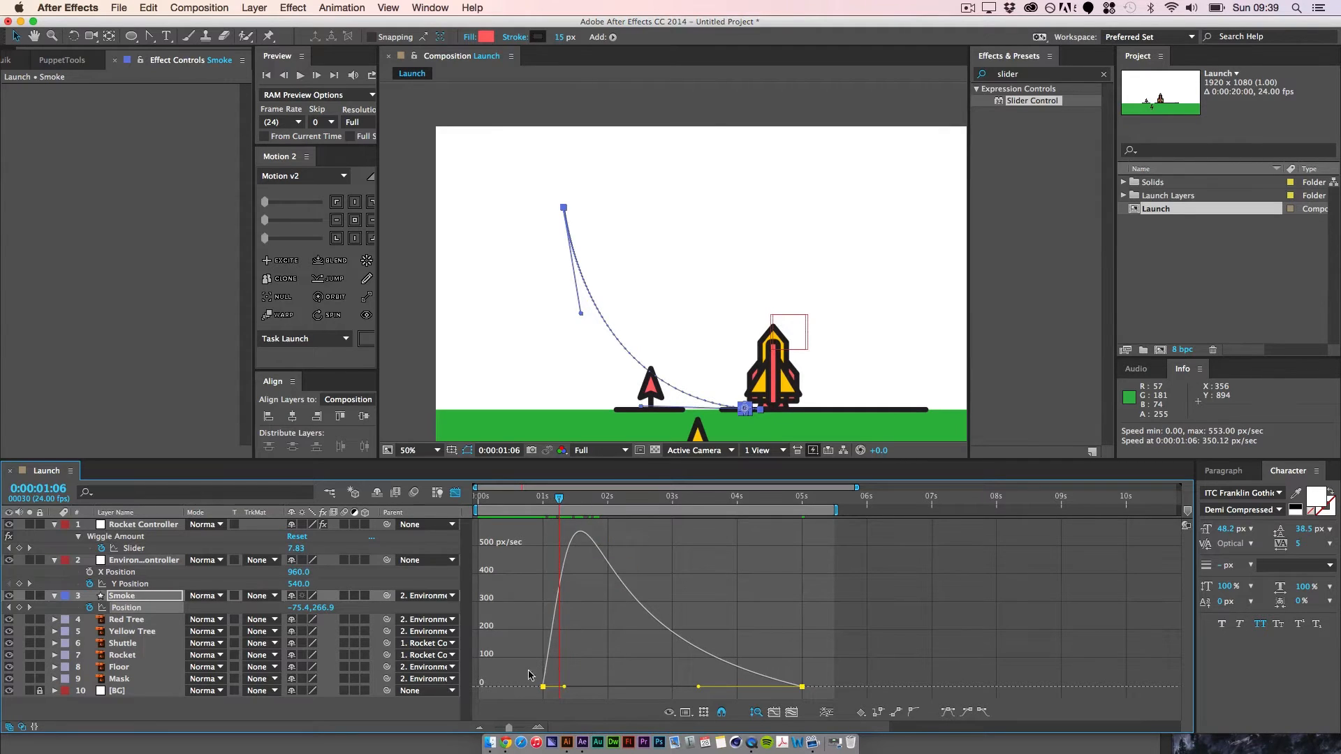
{"action": "left_click_drag", "start_coordinate": [559, 511], "coordinate": [686, 520]}
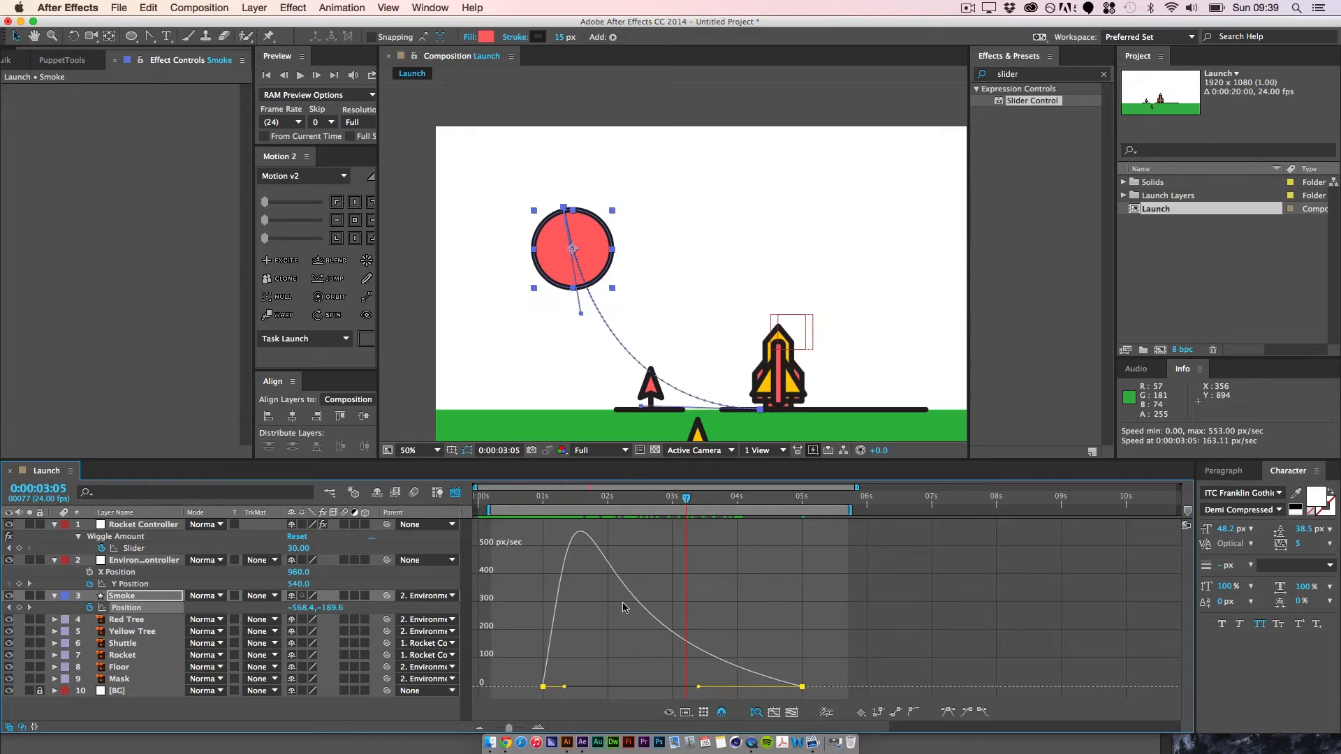
{"action": "mouse_move", "coordinate": [620, 585]}
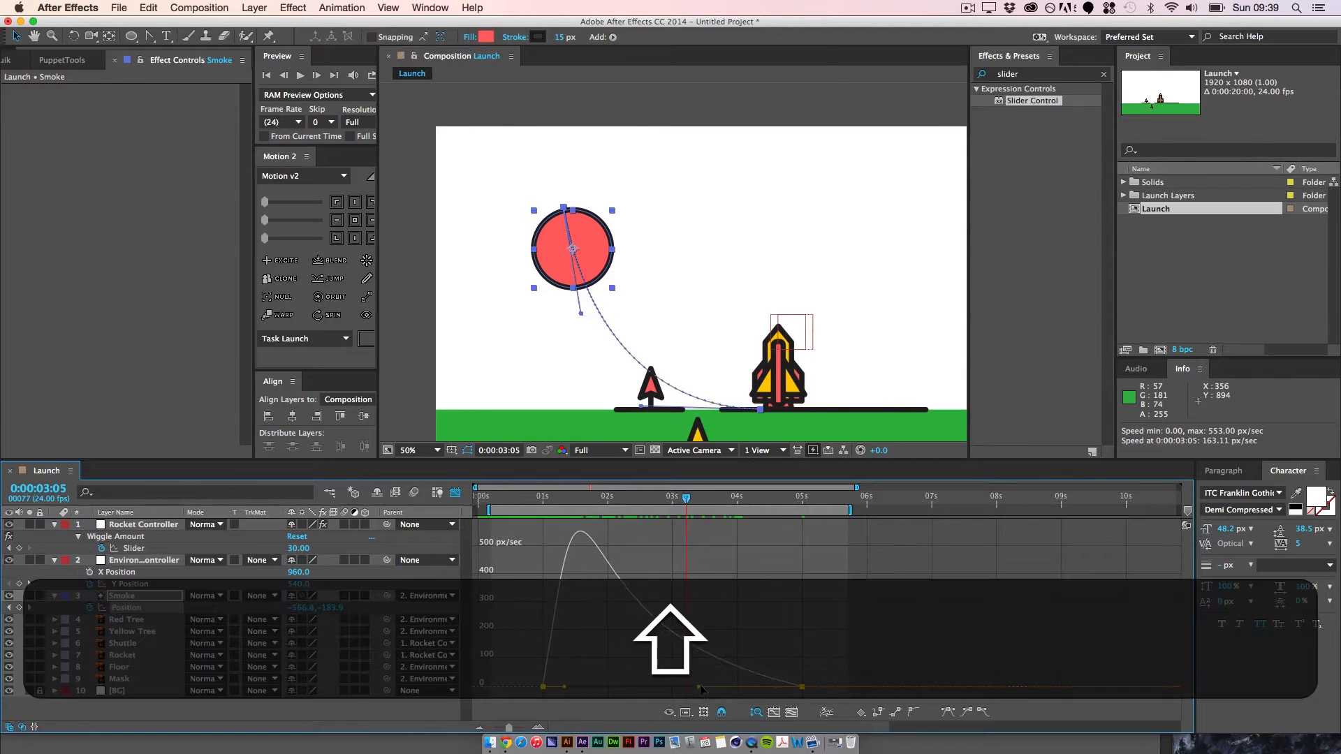
{"action": "left_click_drag", "start_coordinate": [699, 686], "coordinate": [714, 687]}
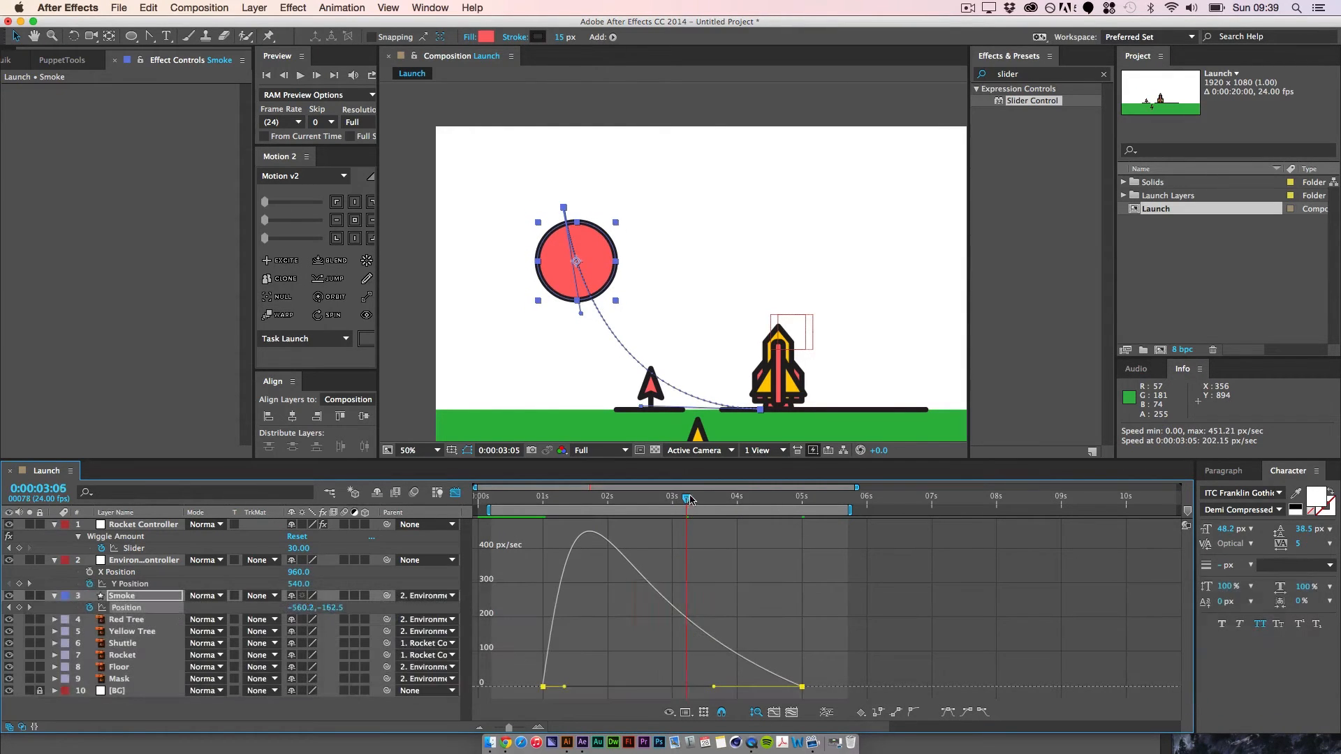
{"action": "left_click_drag", "start_coordinate": [661, 523], "coordinate": [581, 501]}
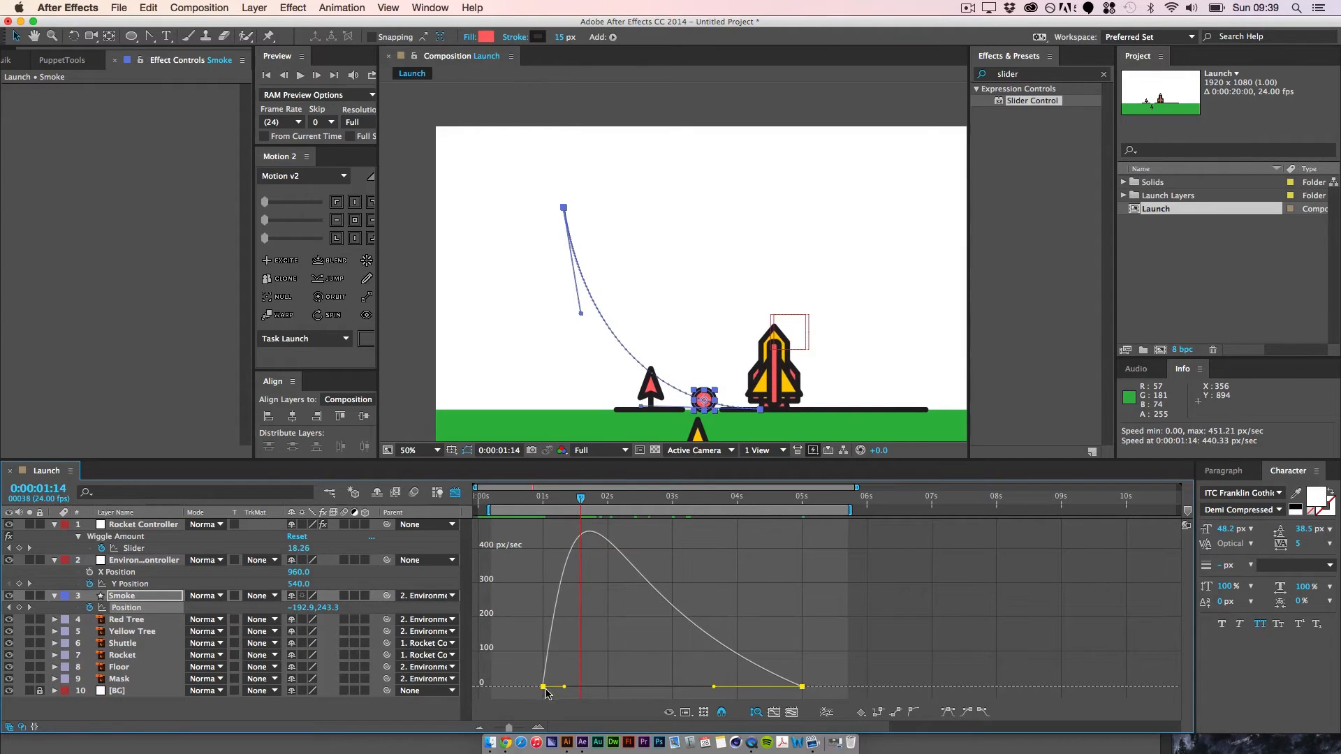
Step: Try raising the speed of Smoke's start position keyframe to about 150 px/sec and play back the motion
{"action": "left_click_drag", "start_coordinate": [546, 689], "coordinate": [545, 637]}
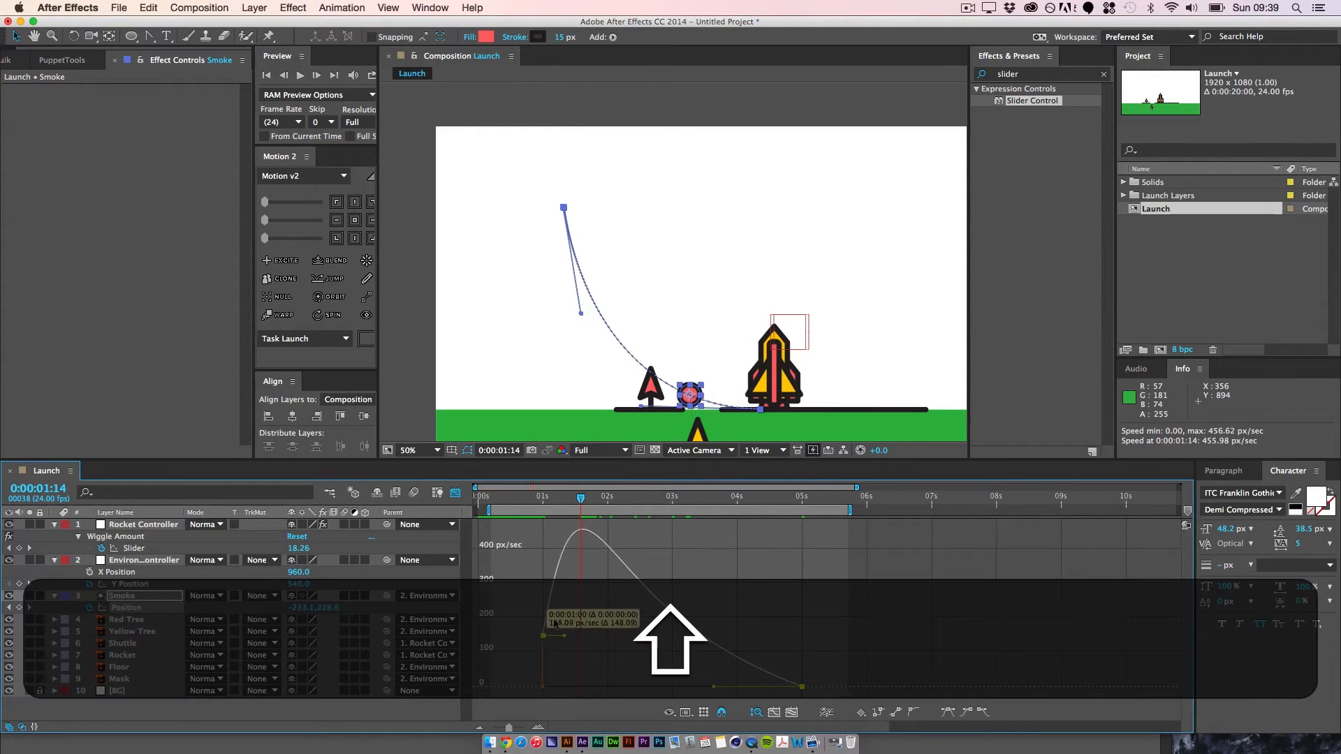
{"action": "left_click", "coordinate": [579, 496]}
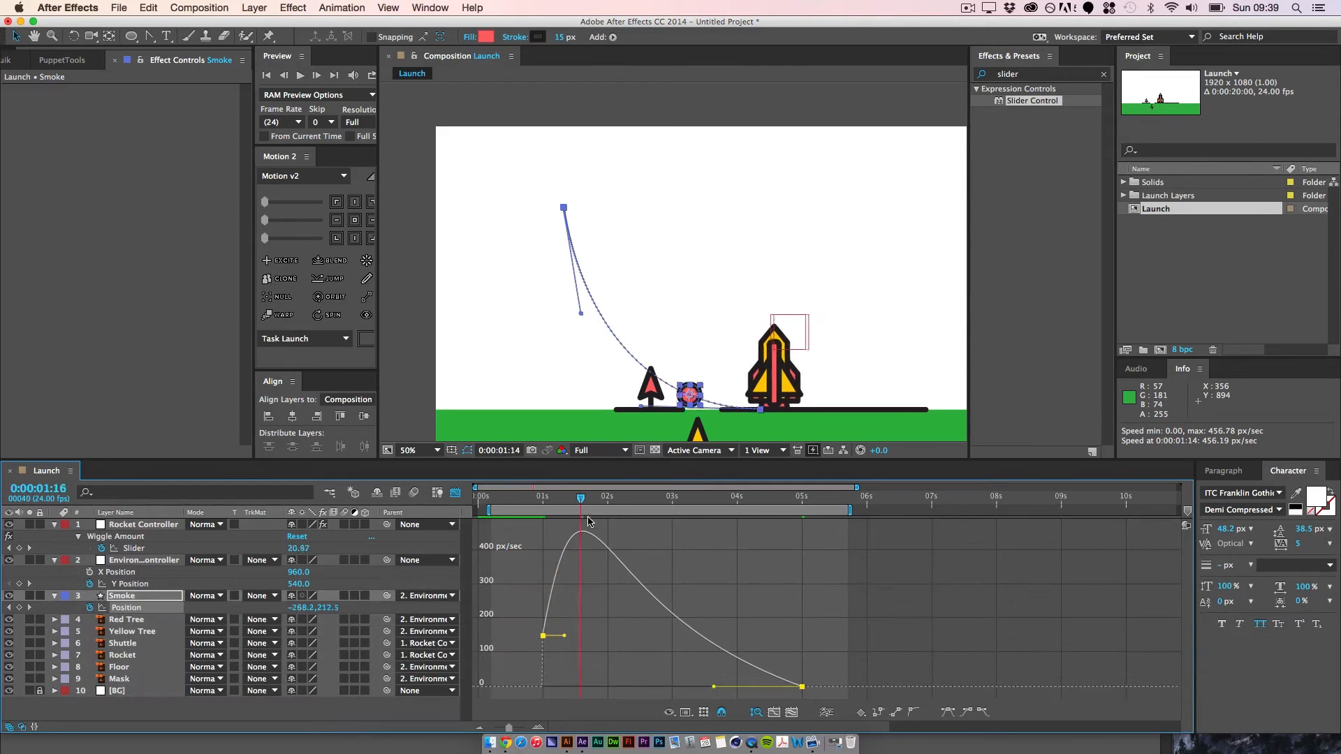
{"action": "key", "text": "space"}
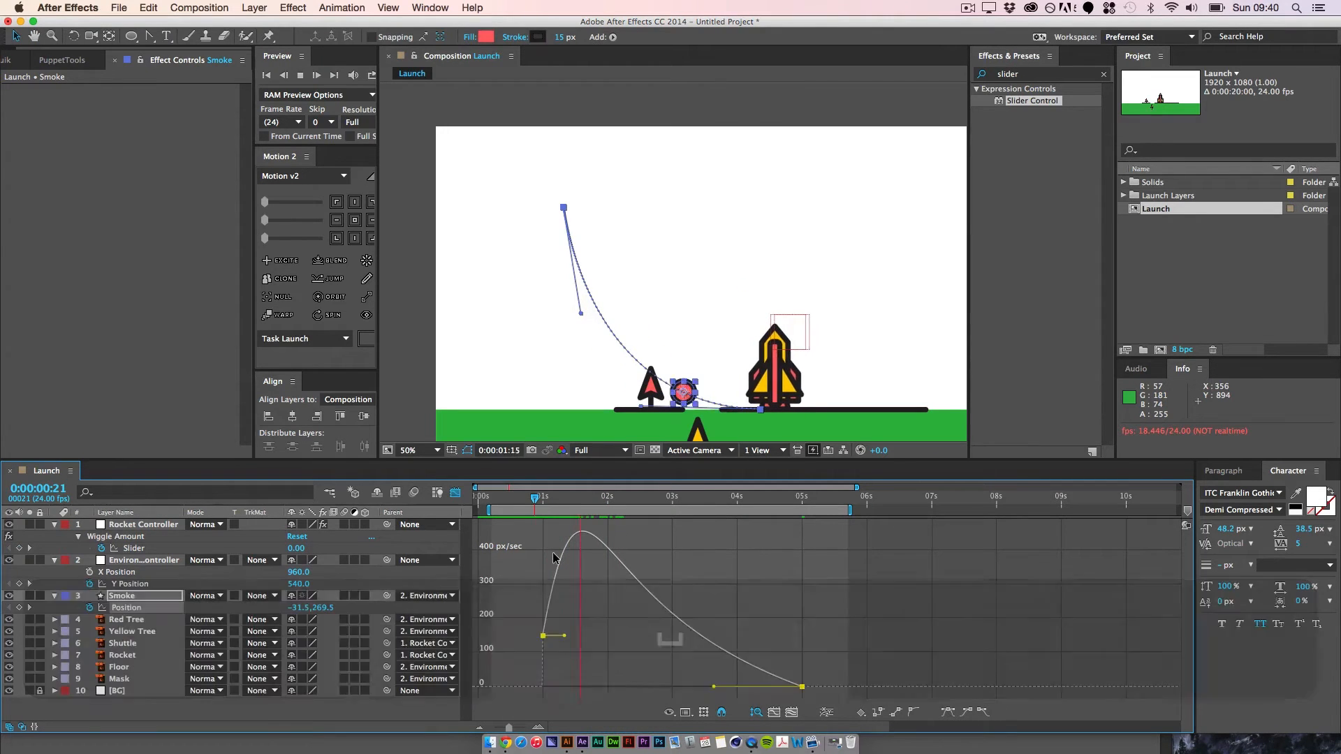
{"action": "key", "text": "space"}
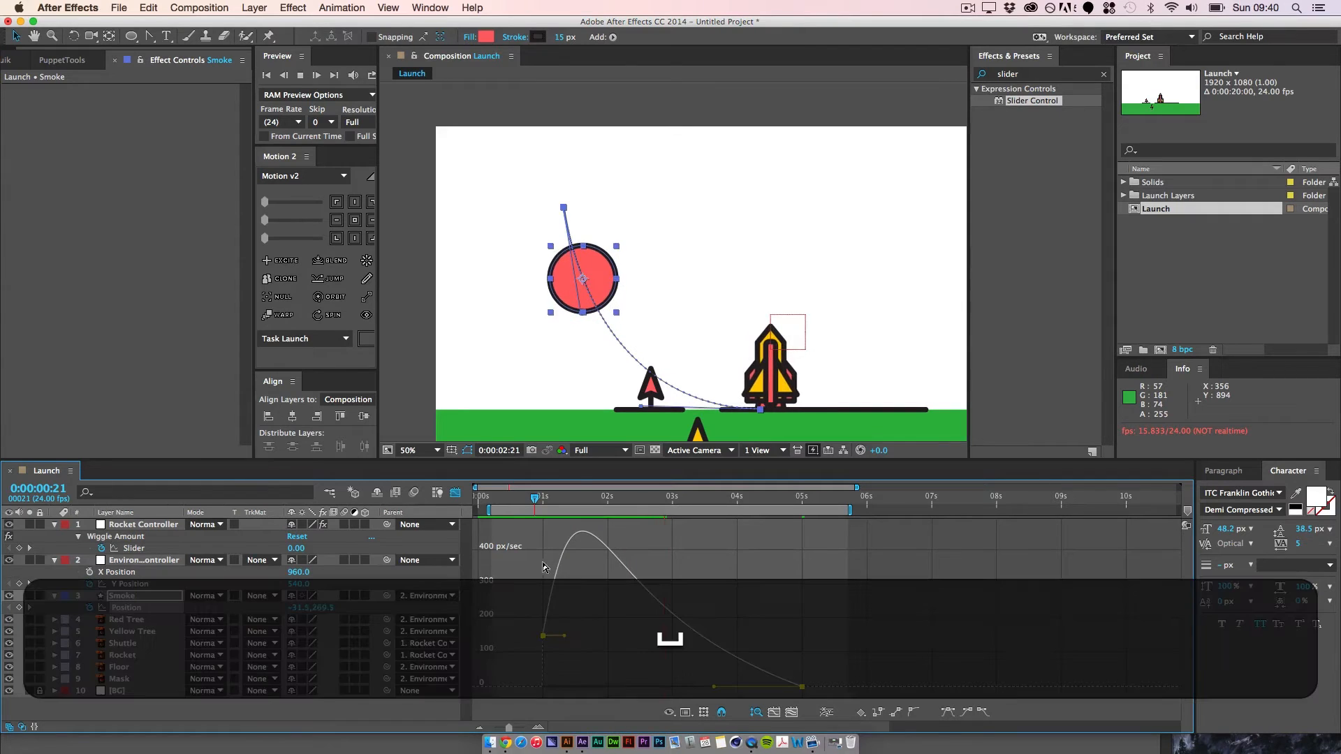
{"action": "key", "text": "shift"}
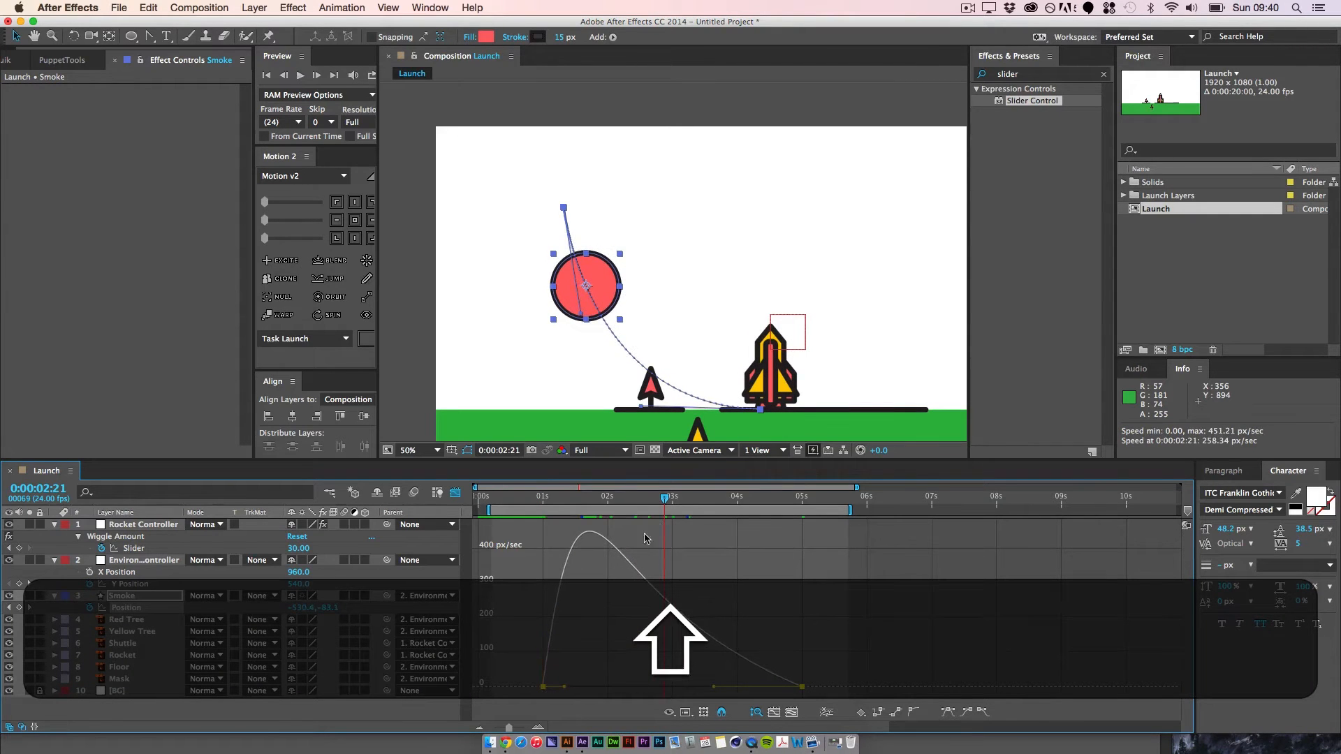
Step: Play back the smoke's eased movement, widen the preview controls and review it in a RAM preview
{"action": "key", "text": "space"}
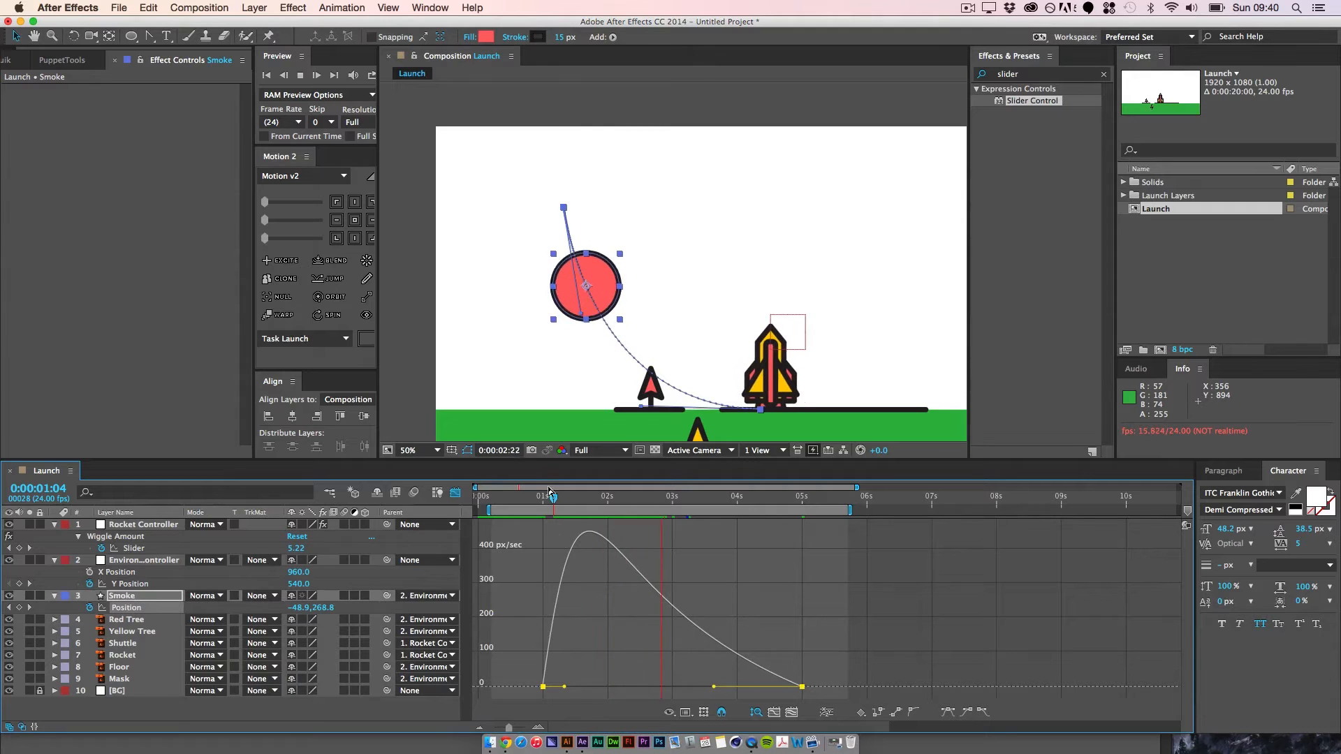
{"action": "key", "text": "space"}
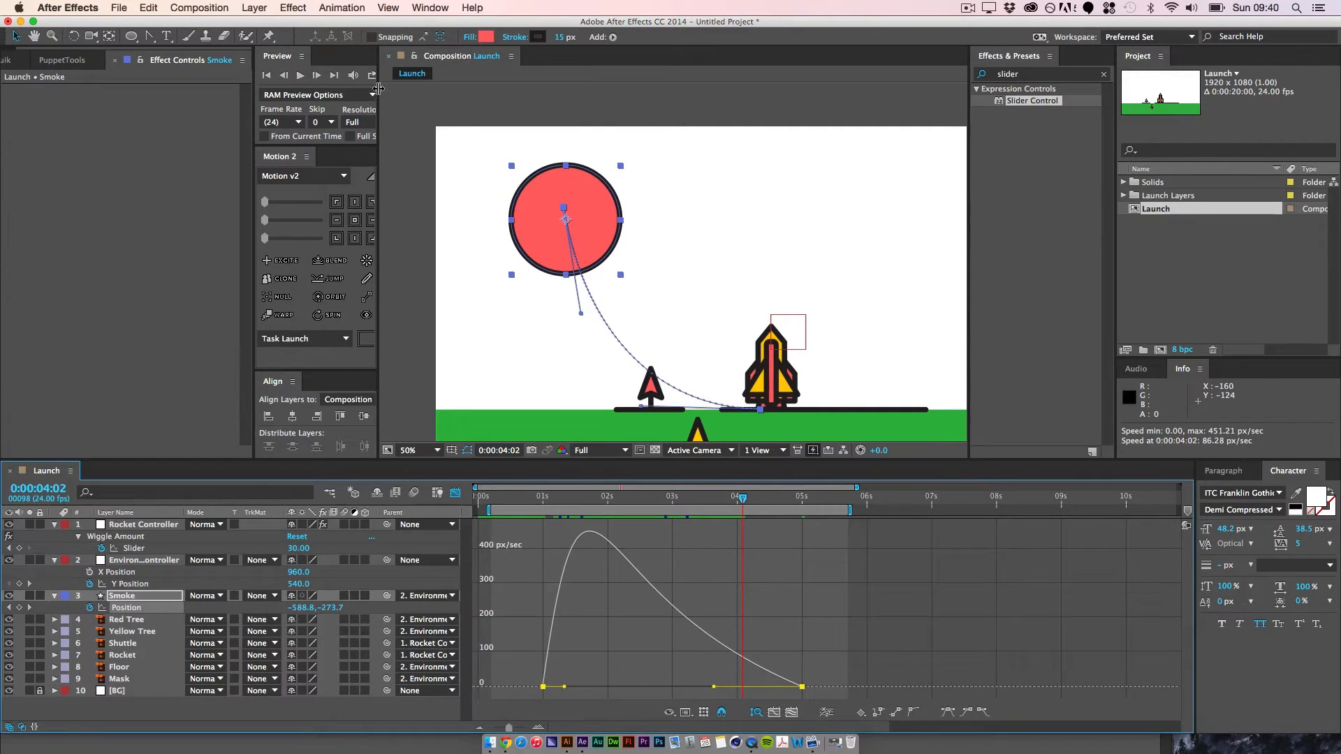
{"action": "left_click_drag", "start_coordinate": [378, 89], "coordinate": [412, 91]}
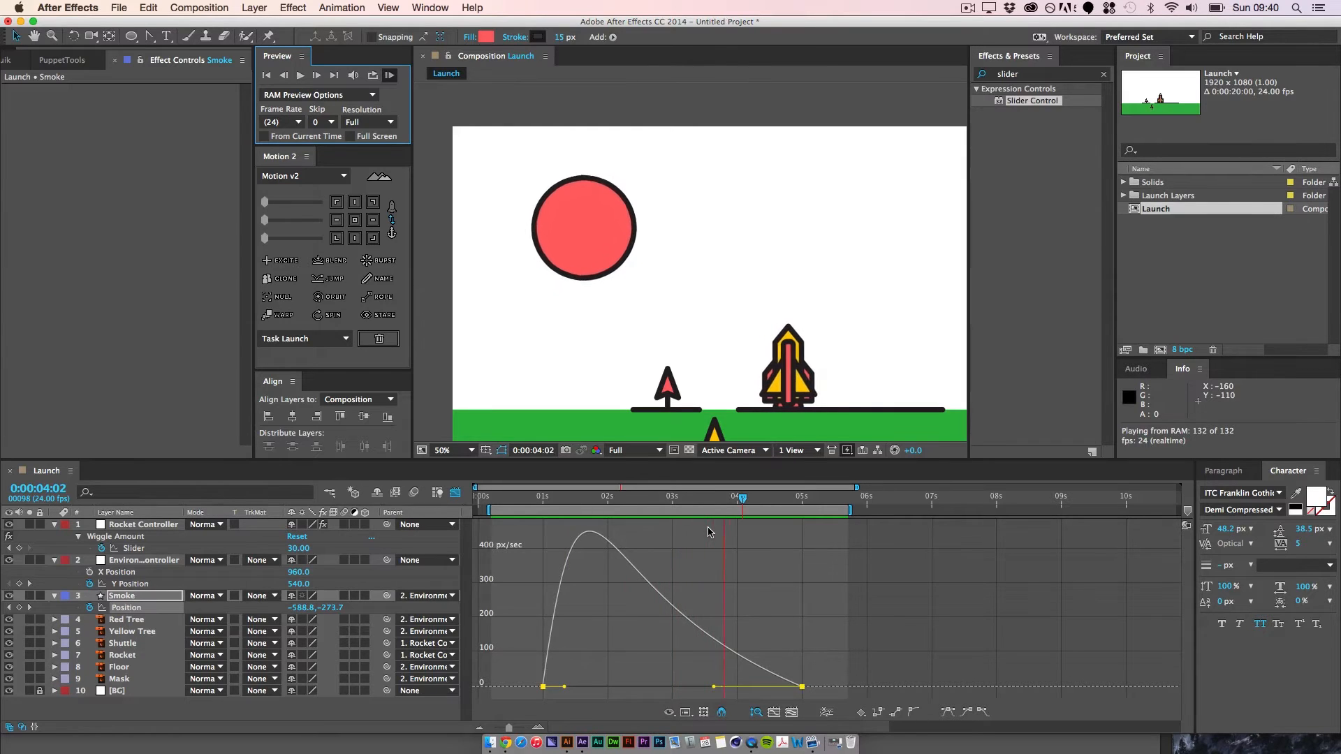
{"action": "key", "text": "space"}
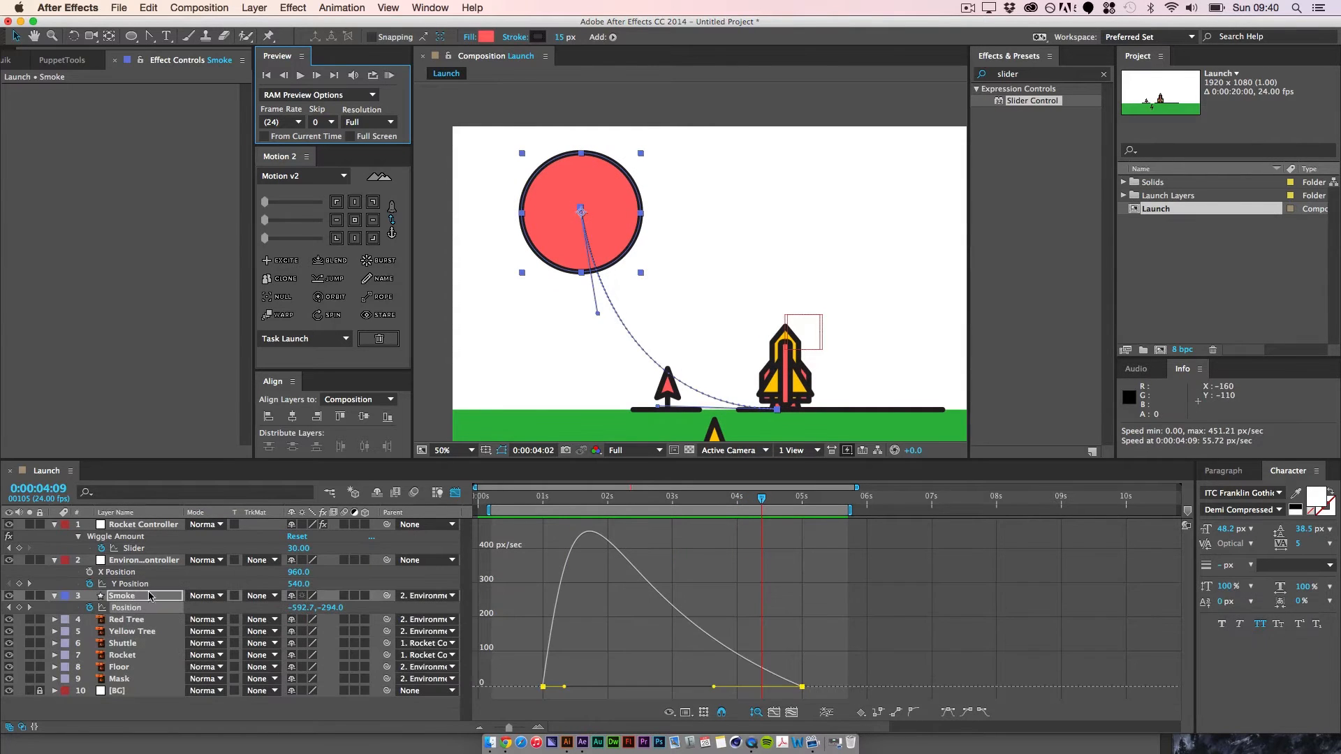
Step: Reveal Smoke's animated properties and show the value graph of its Size in the Graph Editor
{"action": "left_click", "coordinate": [455, 495]}
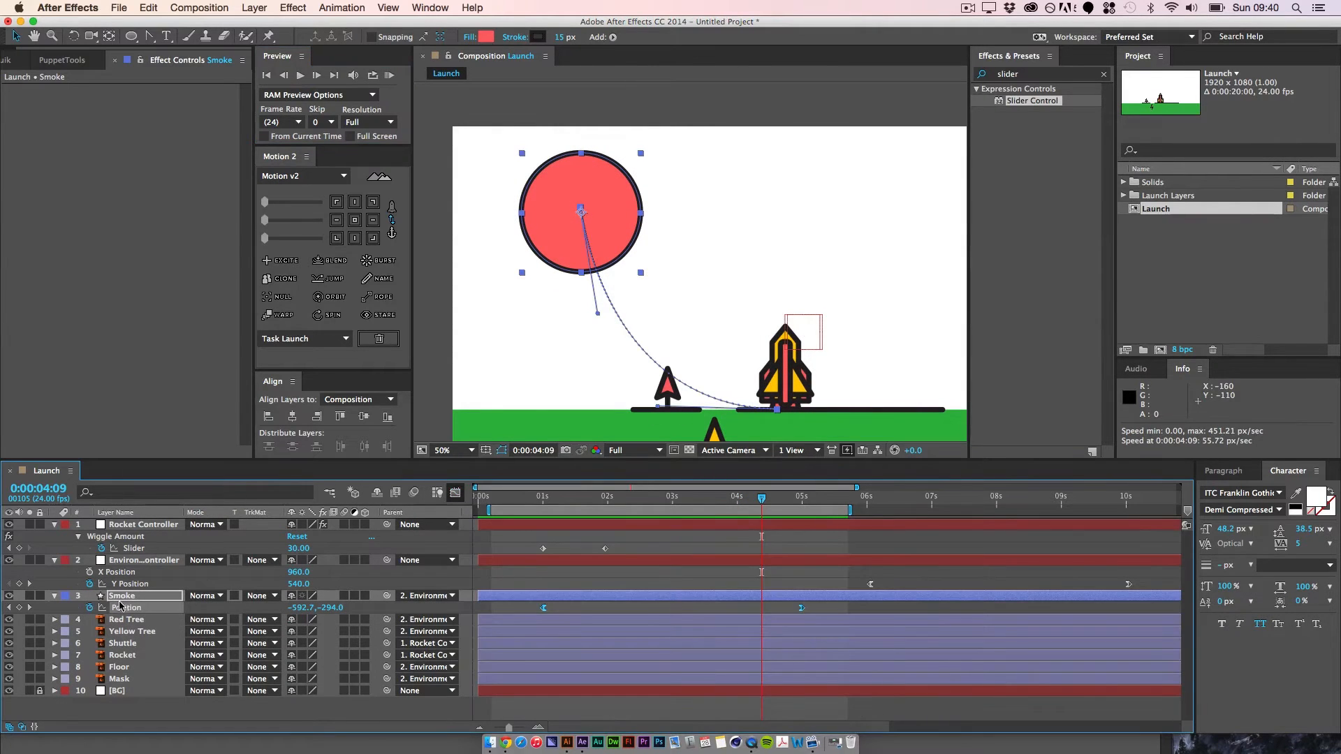
{"action": "key", "text": "u"}
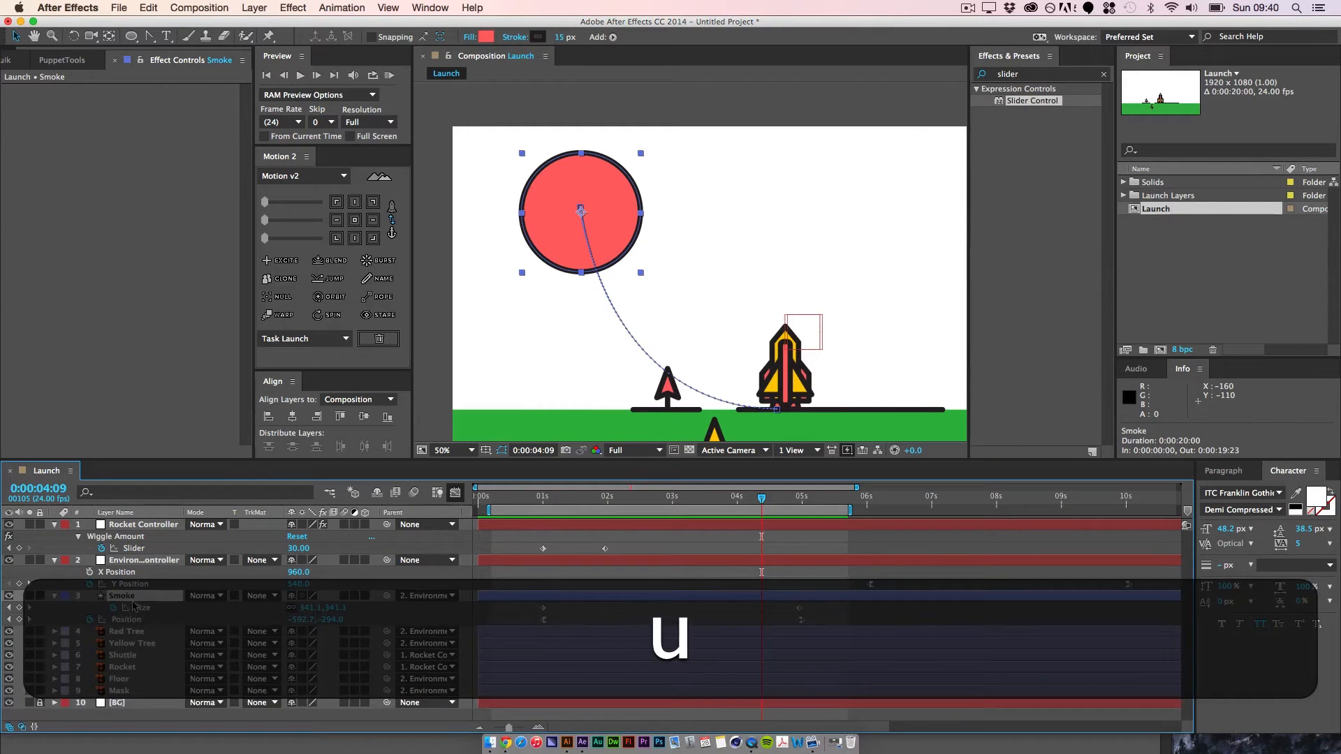
{"action": "left_click_drag", "start_coordinate": [543, 607], "coordinate": [545, 608]}
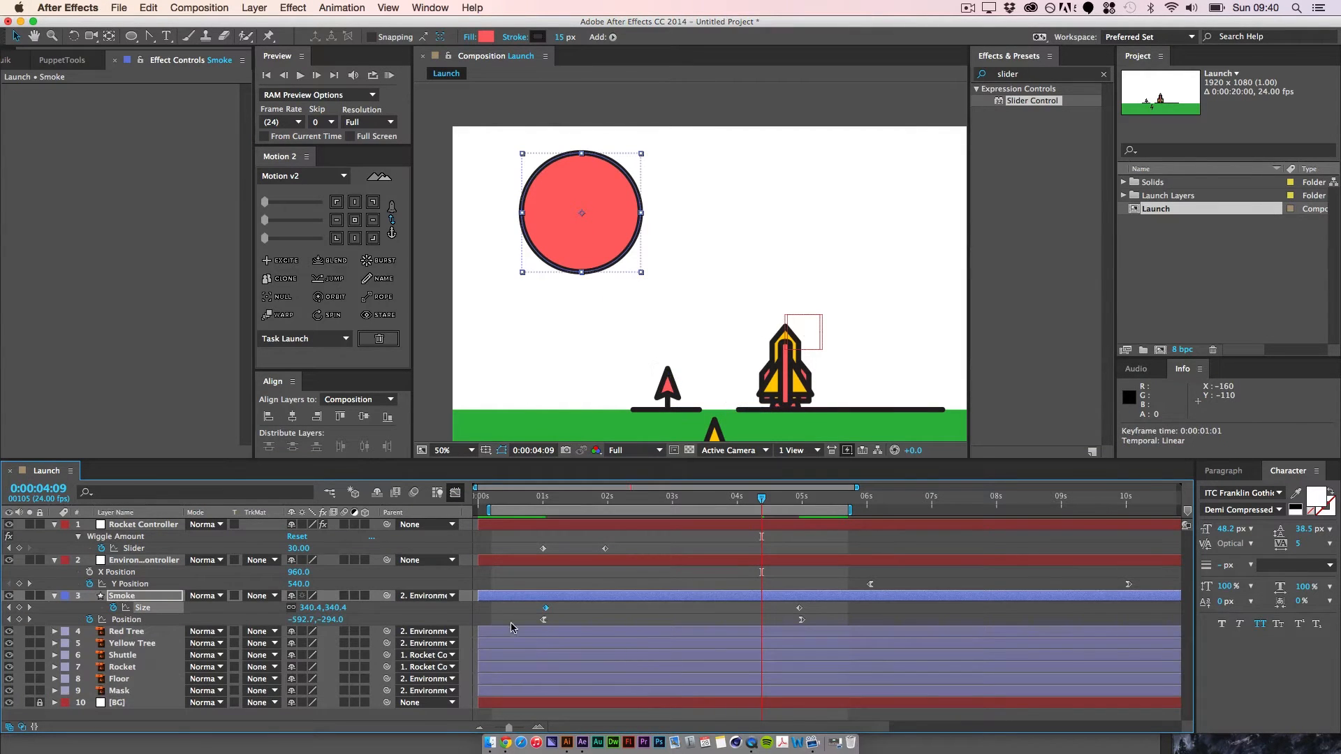
{"action": "key", "text": "super+z"}
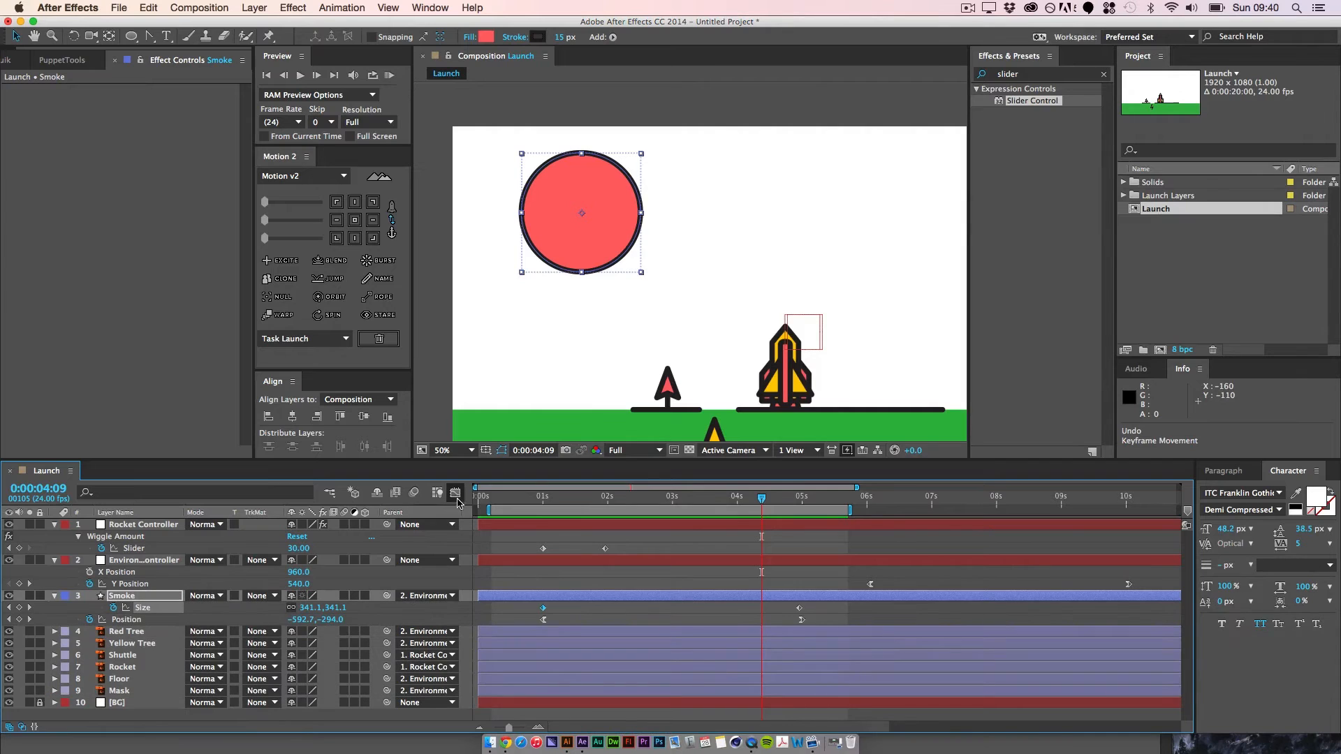
{"action": "left_click", "coordinate": [455, 493]}
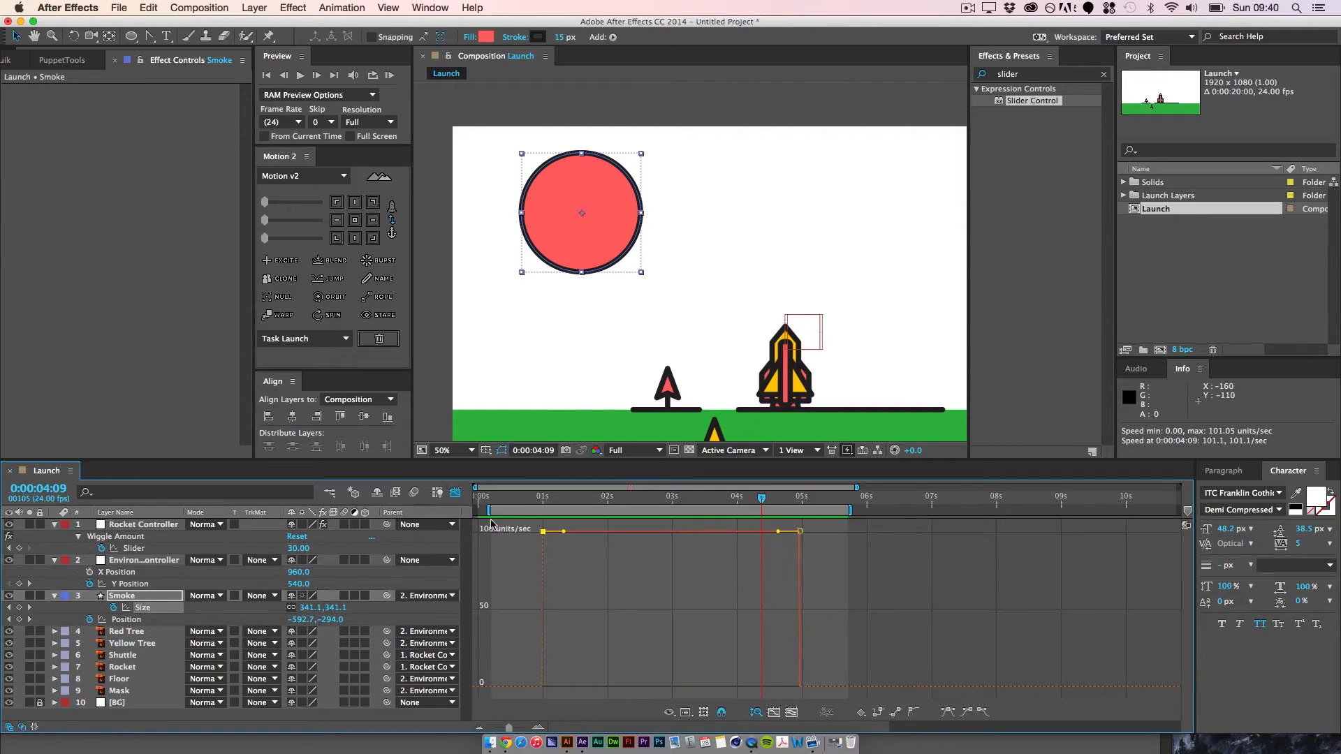
{"action": "left_click", "coordinate": [676, 711]}
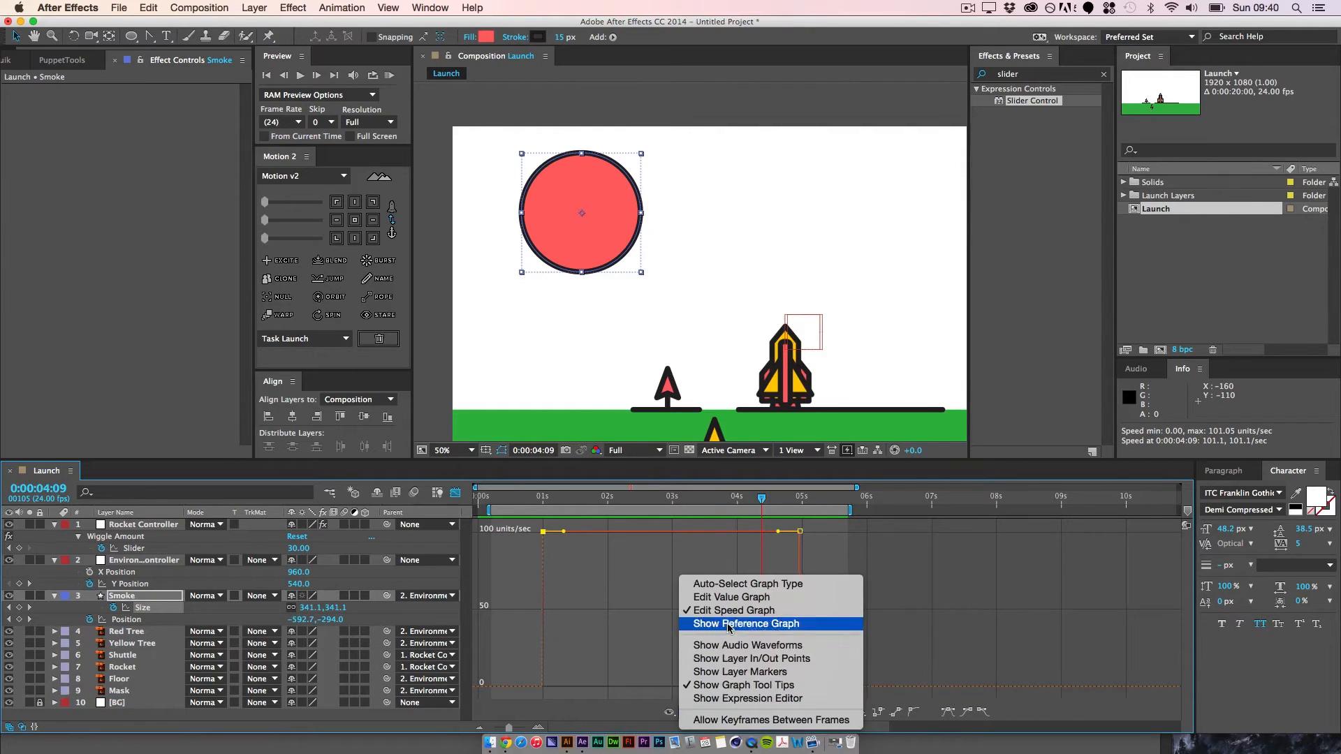
{"action": "left_click", "coordinate": [726, 598]}
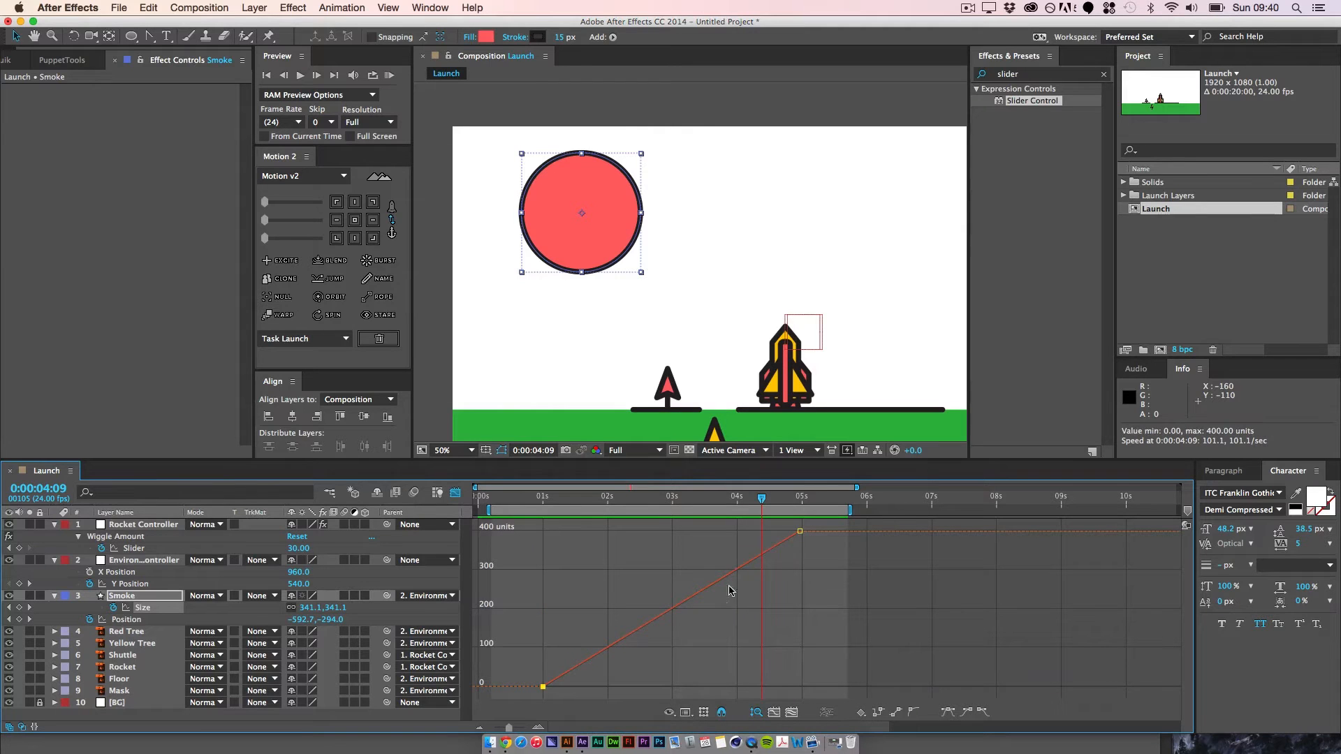
Step: Apply Easy Ease Out to Smoke's first Size keyframe and Easy Ease In to the last one, and play back the growth
{"action": "left_click", "coordinate": [981, 713]}
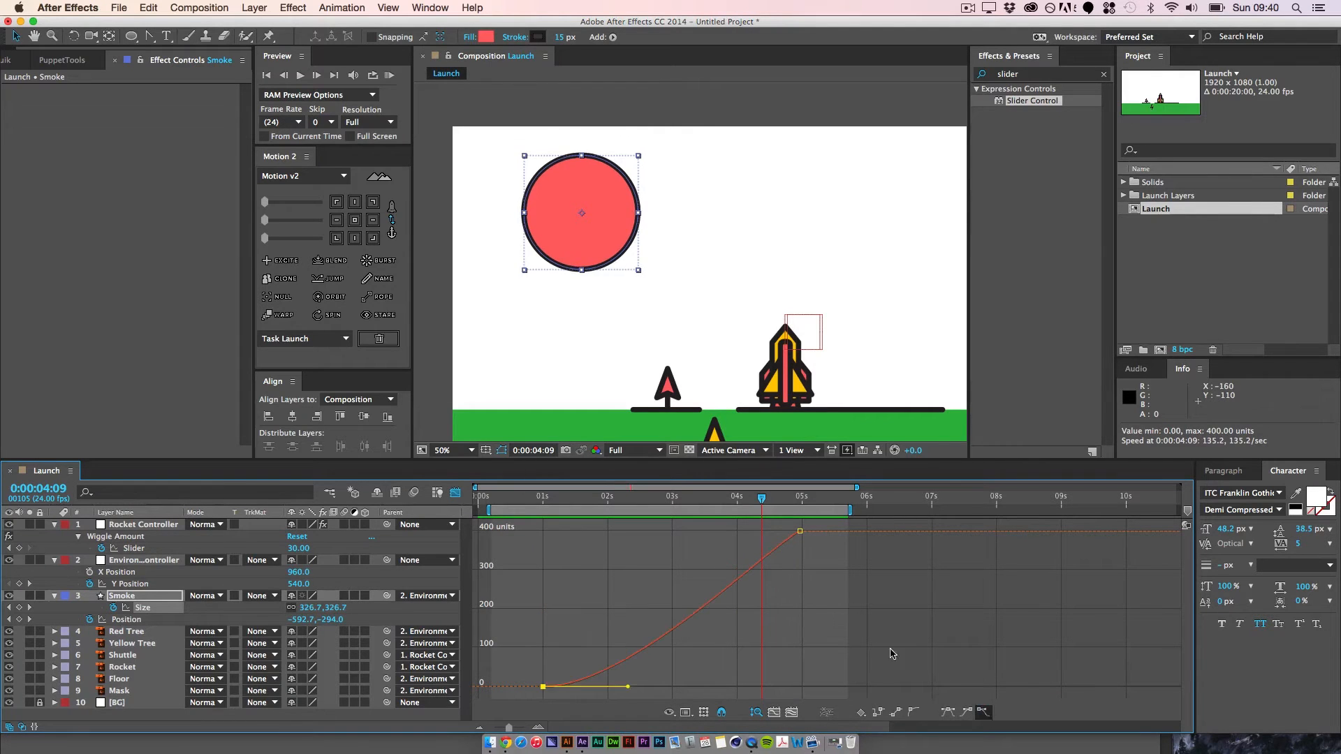
{"action": "left_click_drag", "start_coordinate": [830, 597], "coordinate": [548, 499]}
{"action": "left_click", "coordinate": [969, 714]}
{"action": "left_click", "coordinate": [761, 614]}
{"action": "key", "text": "space"}
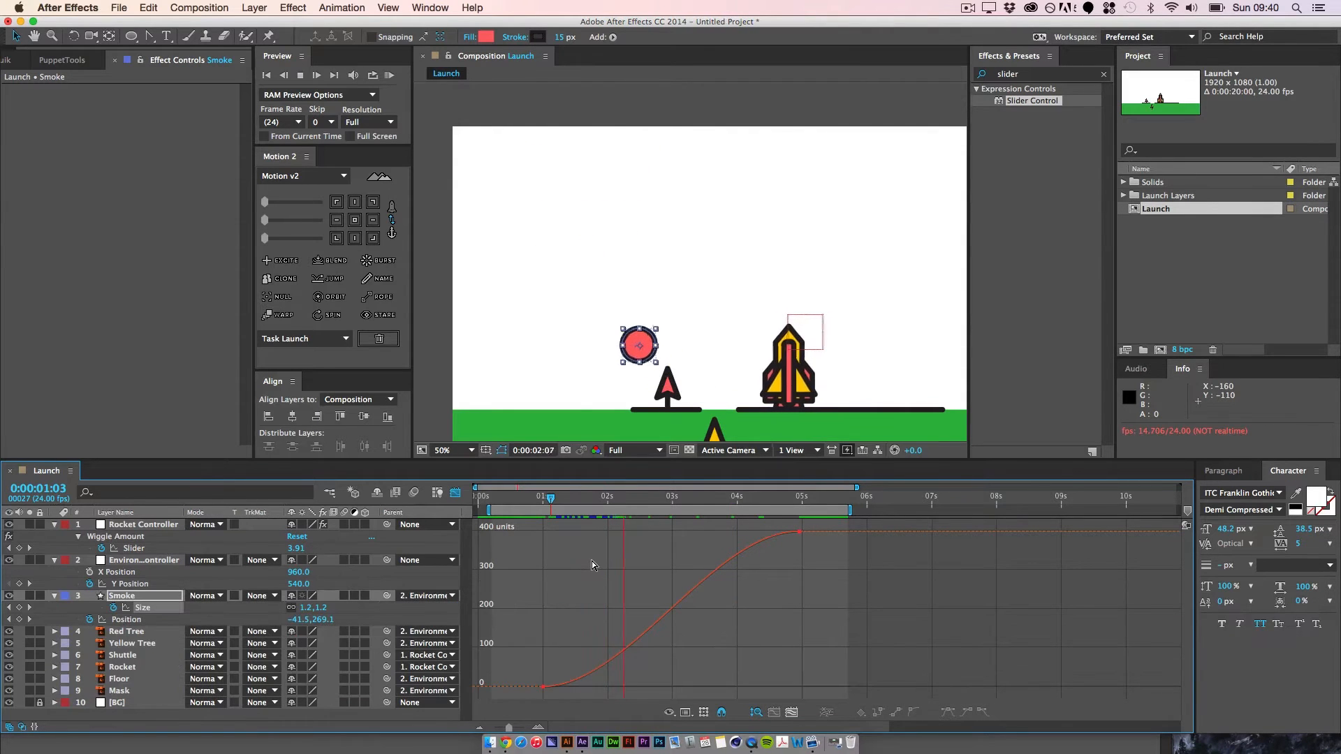
{"action": "key", "text": "space"}
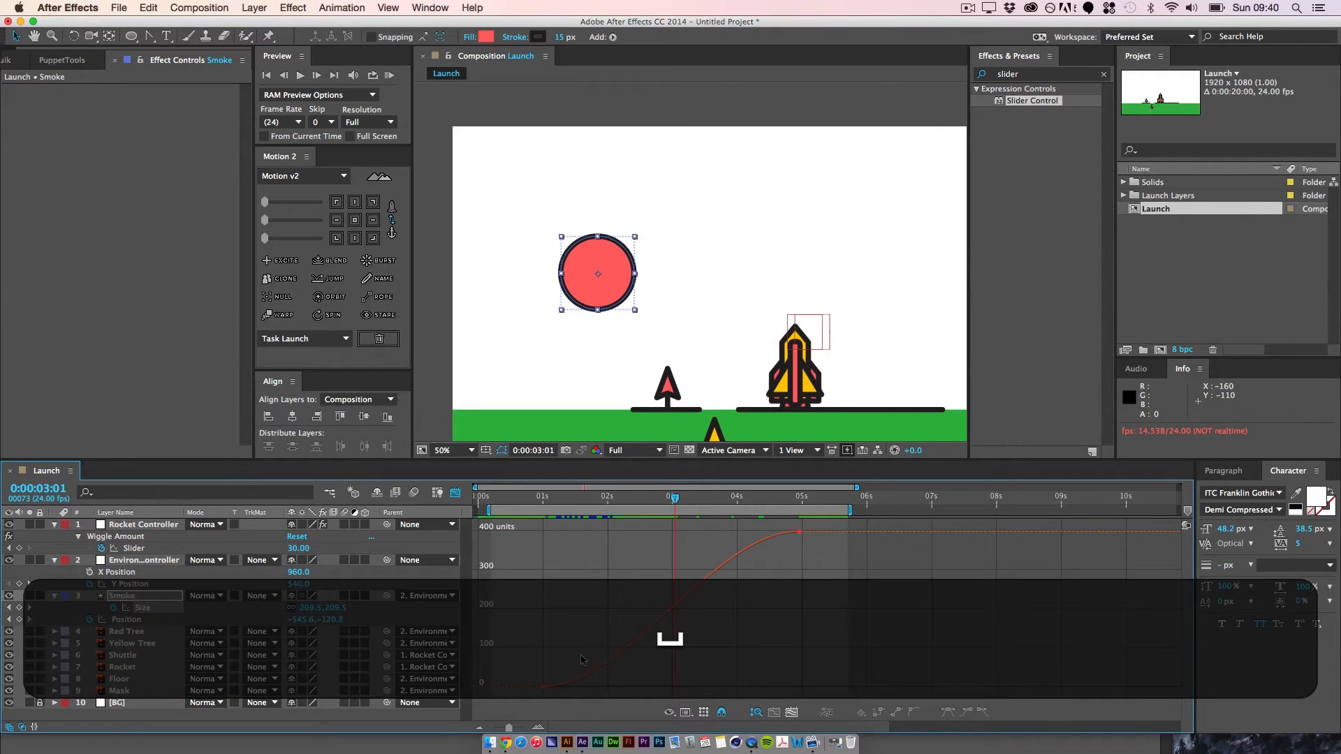
Step: Reshape Smoke's Size curve with a steep rise from the first keyframe and a longer ease into the last one
{"action": "left_click", "coordinate": [543, 687]}
{"action": "left_click_drag", "start_coordinate": [628, 689], "coordinate": [602, 635]}
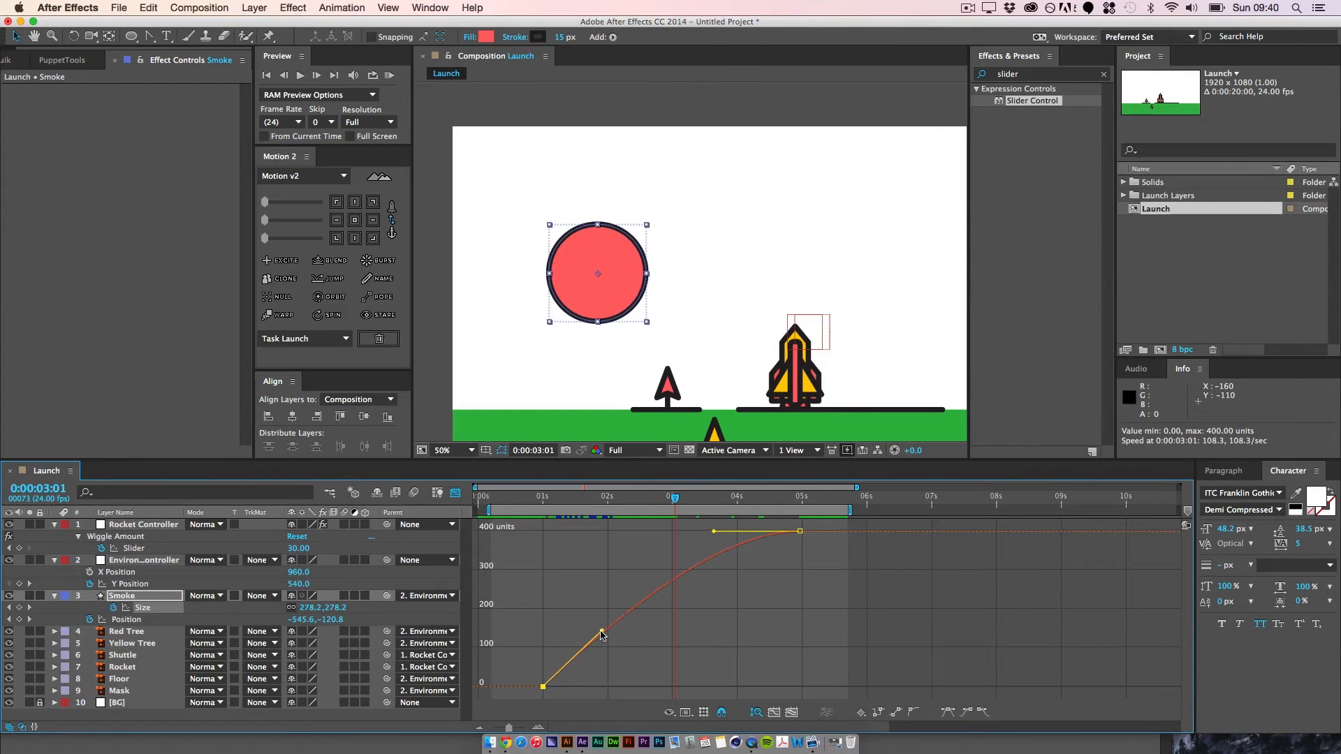
{"action": "left_click_drag", "start_coordinate": [713, 534], "coordinate": [643, 534]}
{"action": "left_click", "coordinate": [693, 560]}
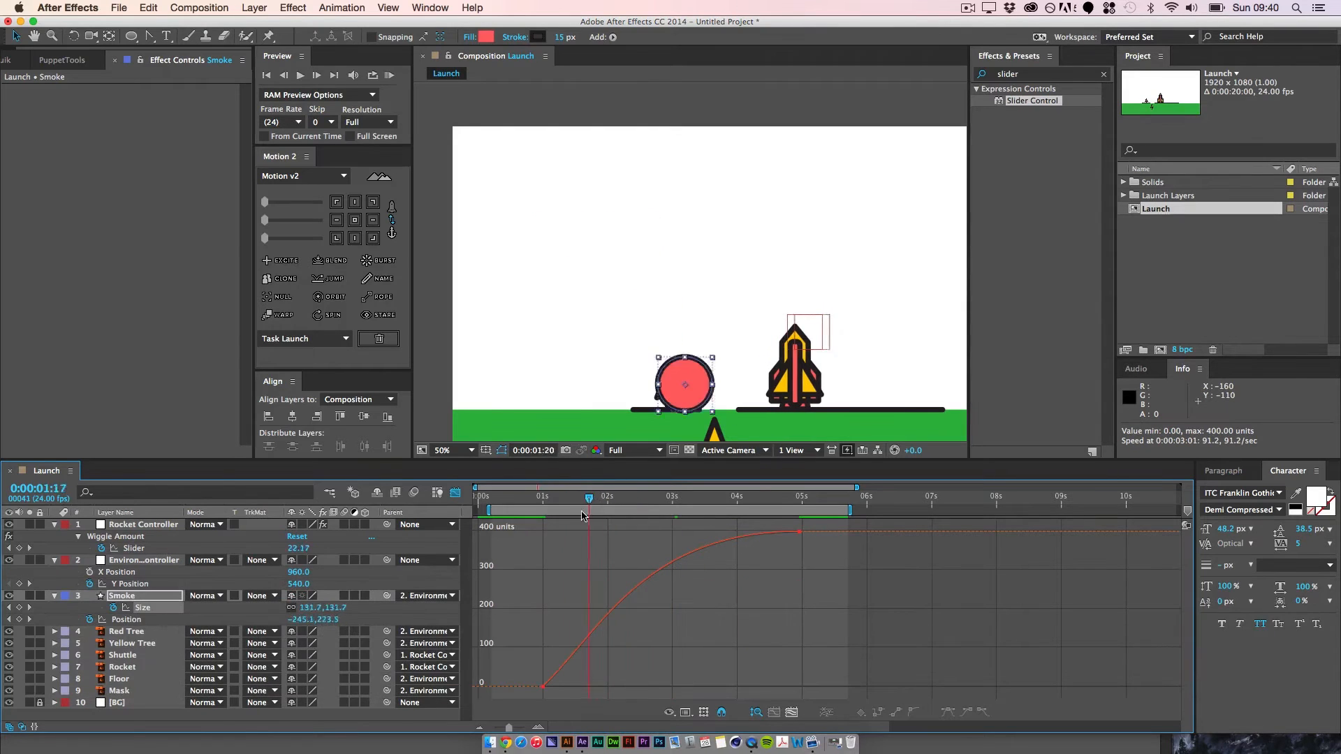
Step: Preview the smoke's growth and movement together from just before the one-second mark, and review the early frames
{"action": "key", "text": "space"}
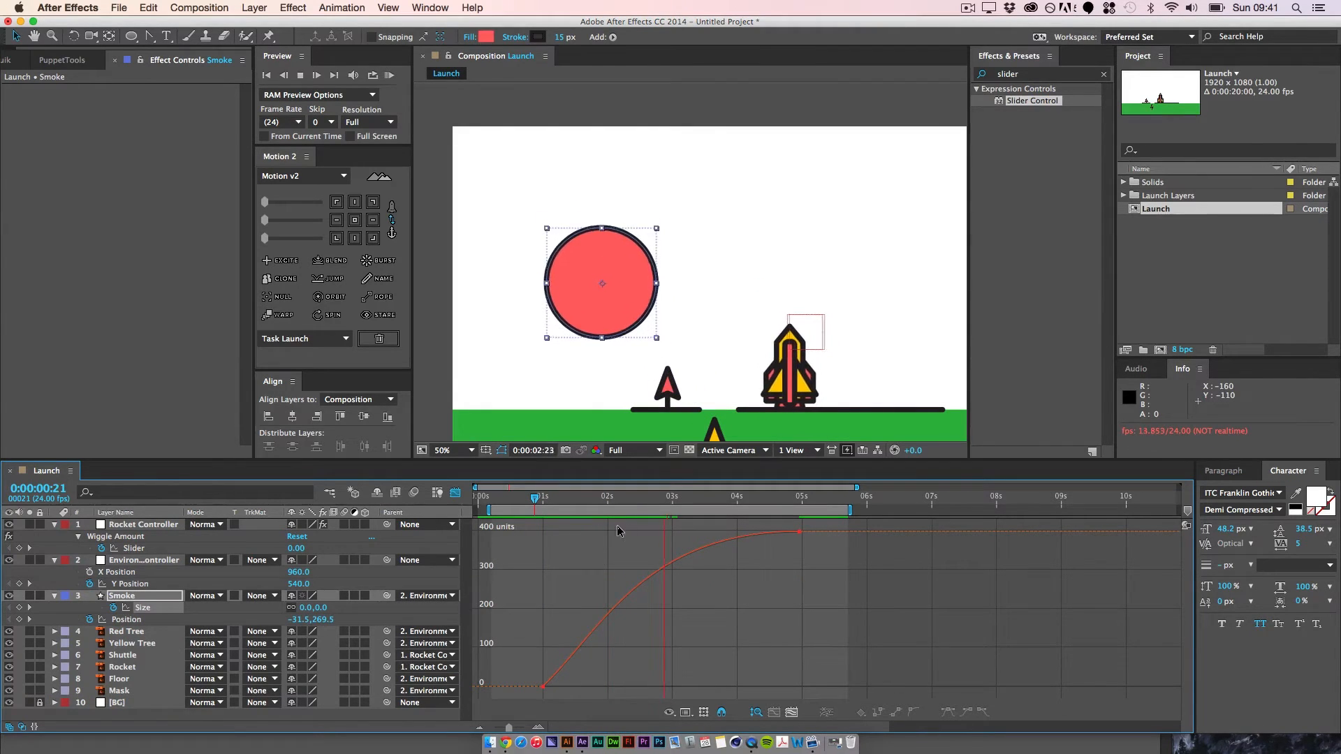
{"action": "key", "text": "space"}
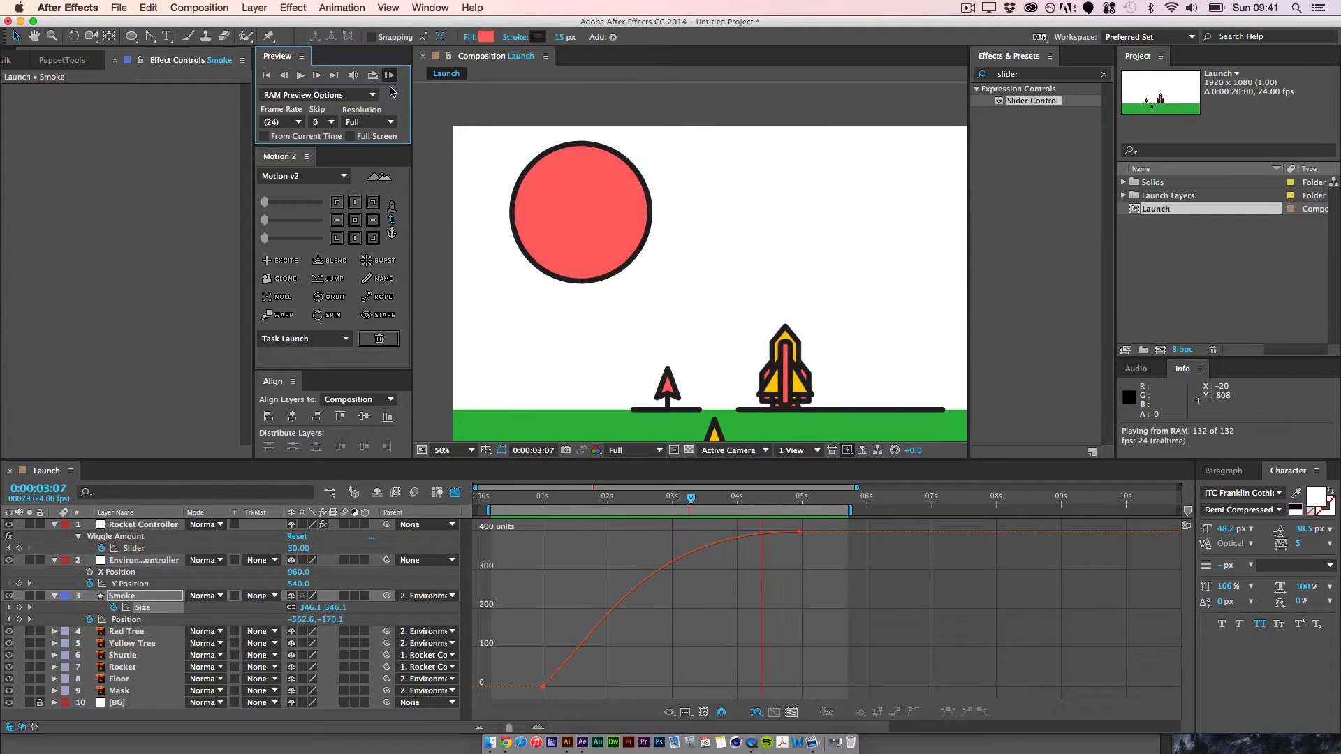
{"action": "key", "text": "space"}
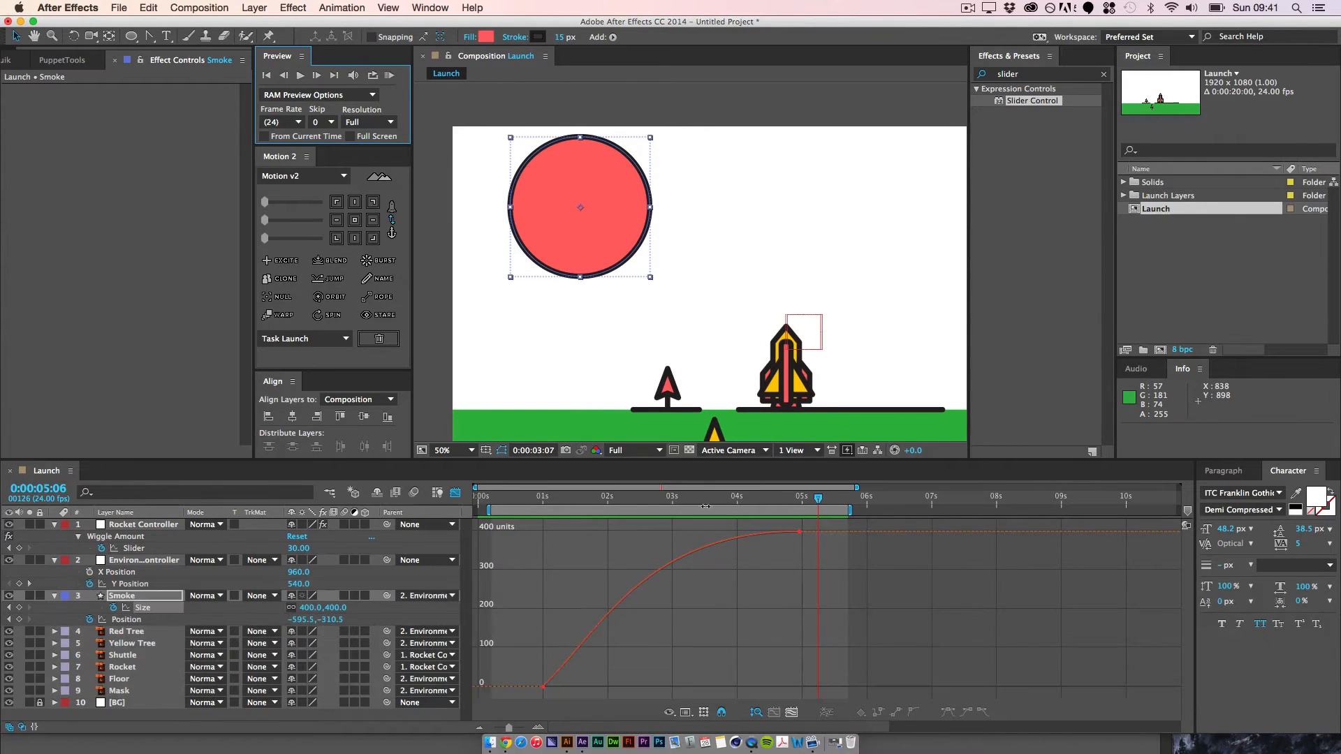
{"action": "left_click_drag", "start_coordinate": [820, 498], "coordinate": [569, 498]}
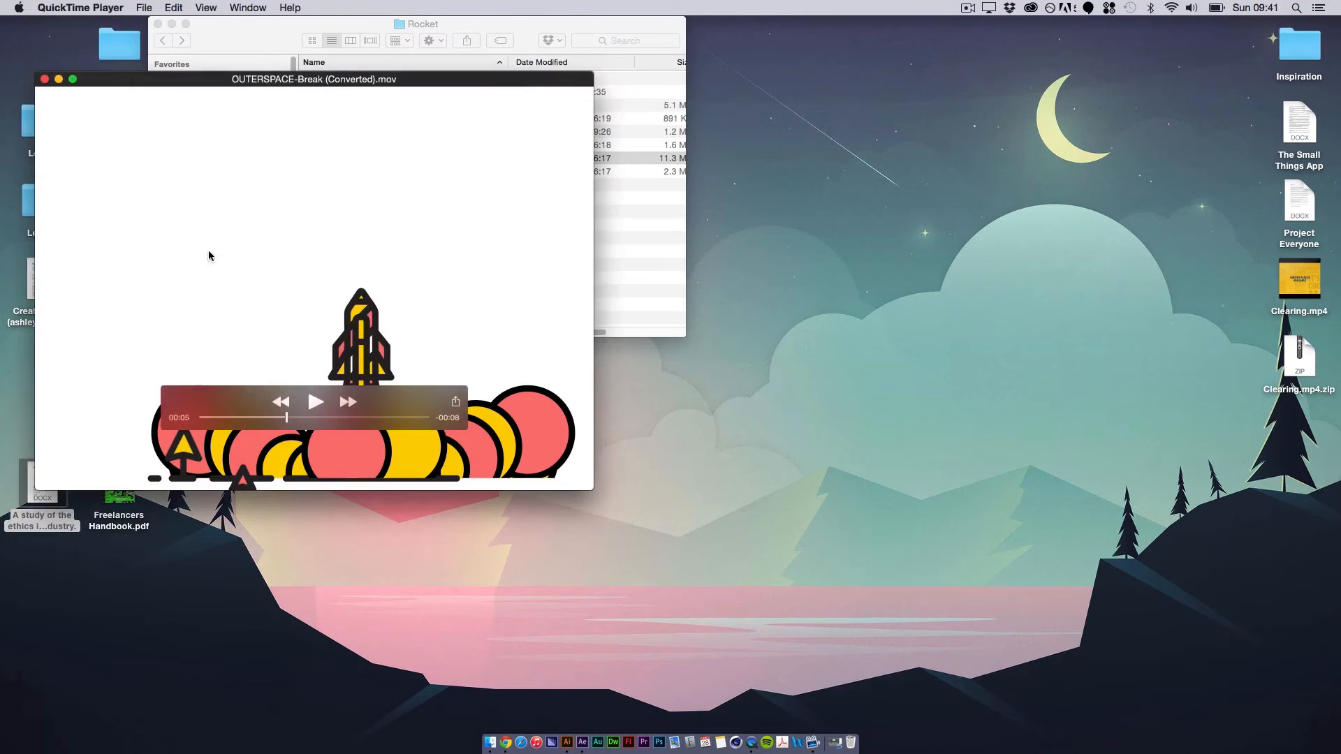
Step: Play the OUTERSPACE-Break reference video in QuickTime Player from about 00:01 to study the smoke during launch
{"action": "left_click_drag", "start_coordinate": [287, 419], "coordinate": [226, 429]}
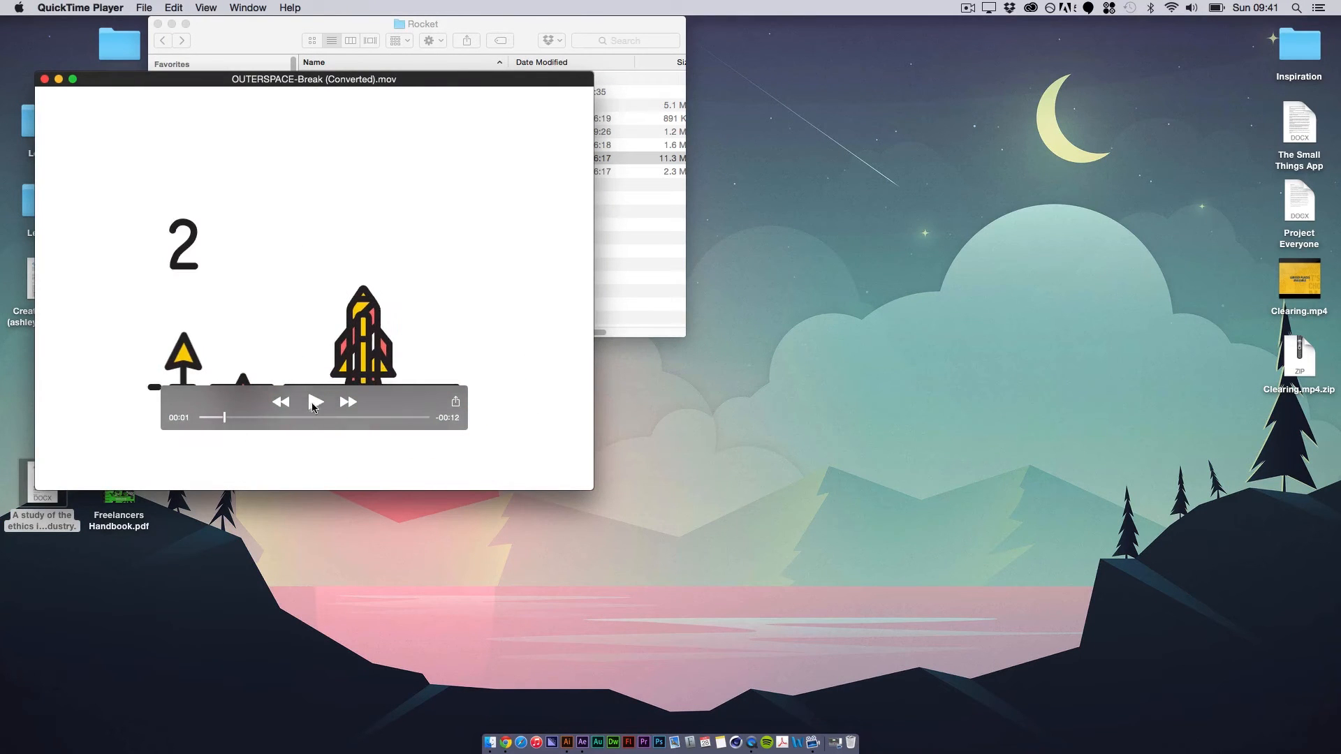
{"action": "left_click", "coordinate": [315, 402]}
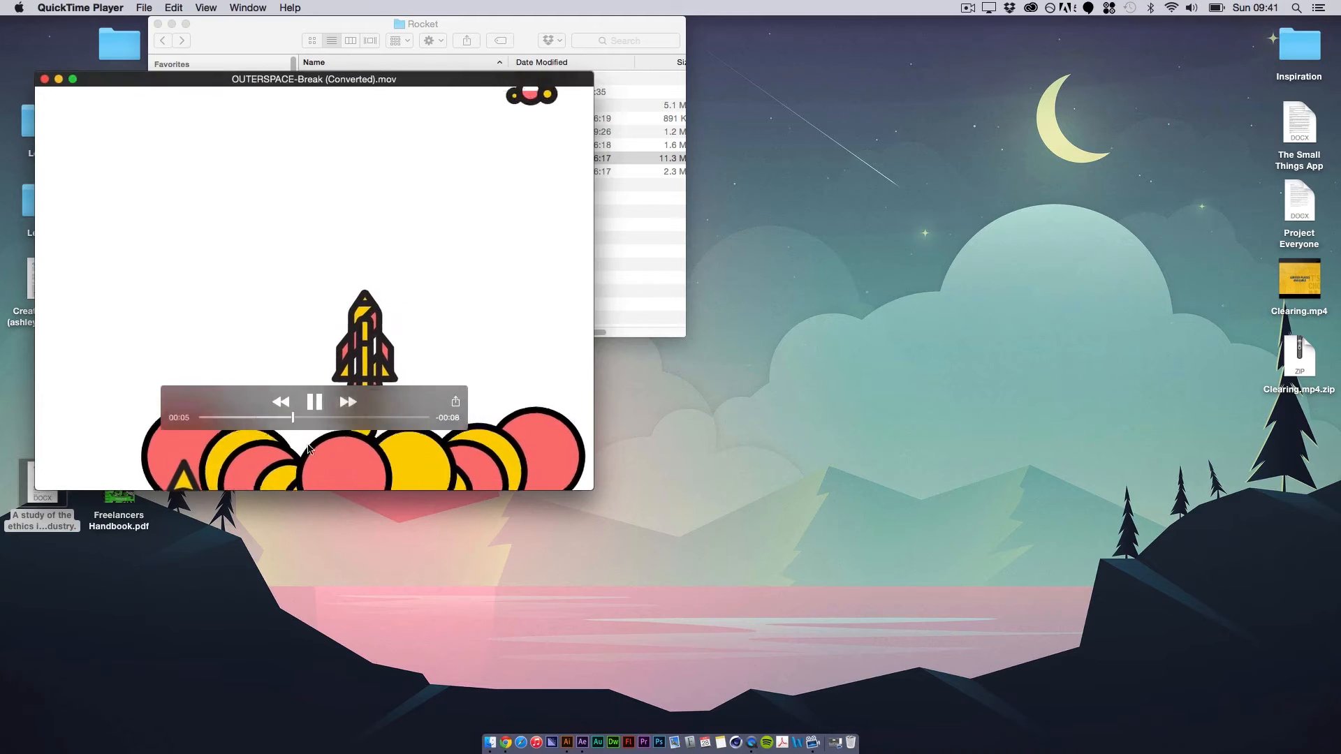
{"action": "left_click", "coordinate": [314, 402]}
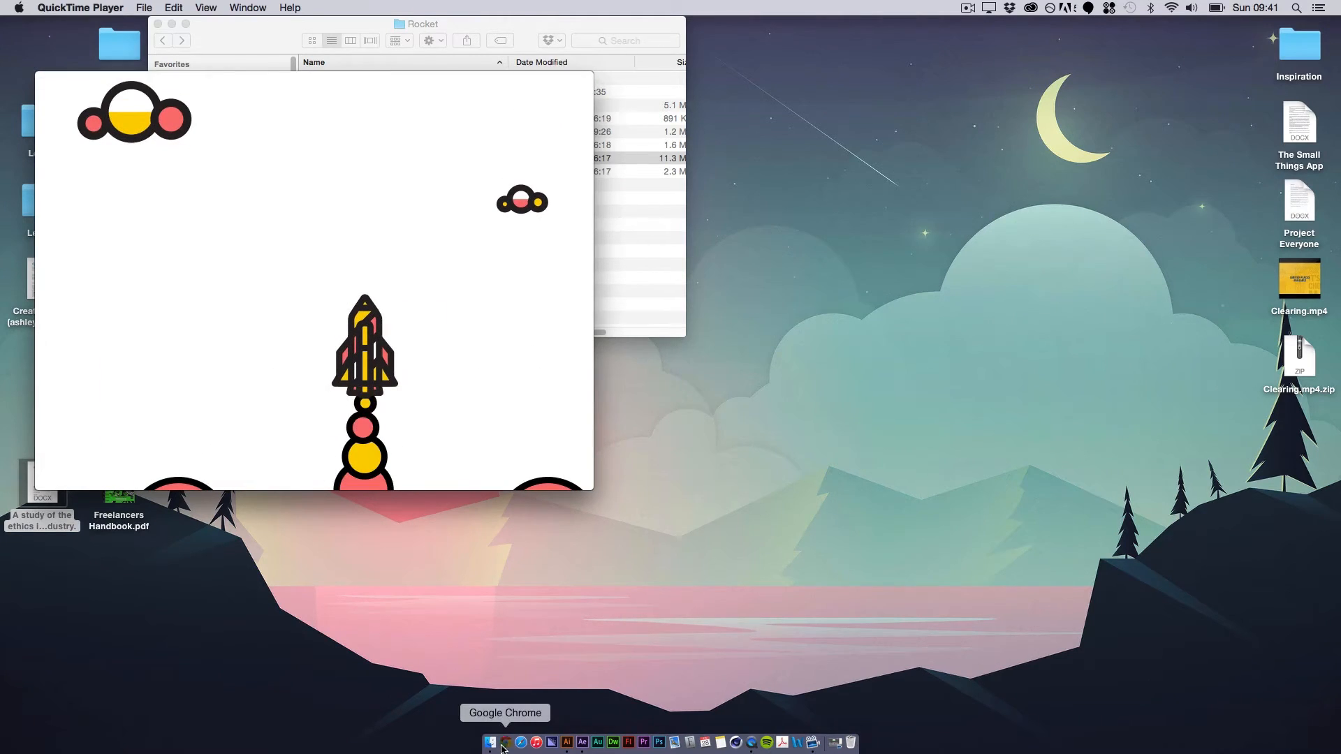
Step: Switch to Google Chrome, open YouTube and search for "rocket launch"
{"action": "left_click", "coordinate": [504, 743]}
{"action": "key", "text": "super+l"}
{"action": "type", "text": "youtube.com"}
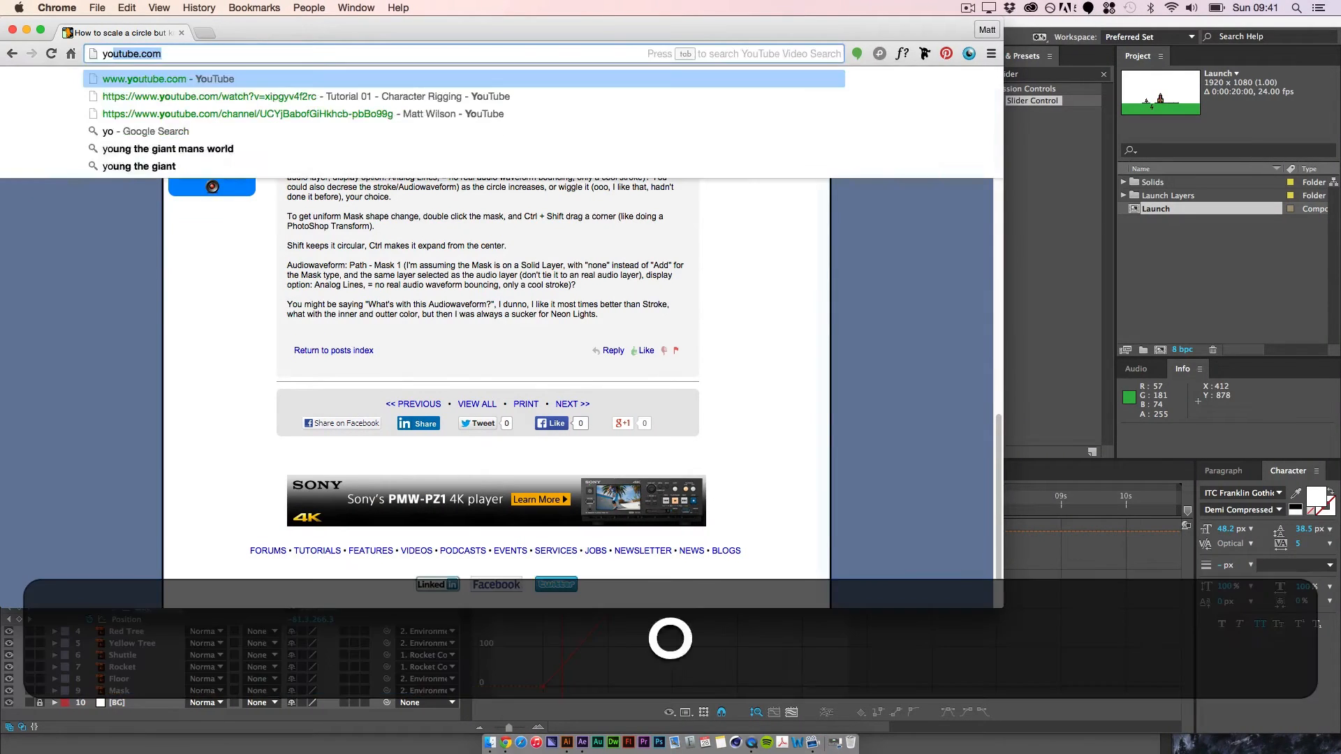
{"action": "key", "text": "Return"}
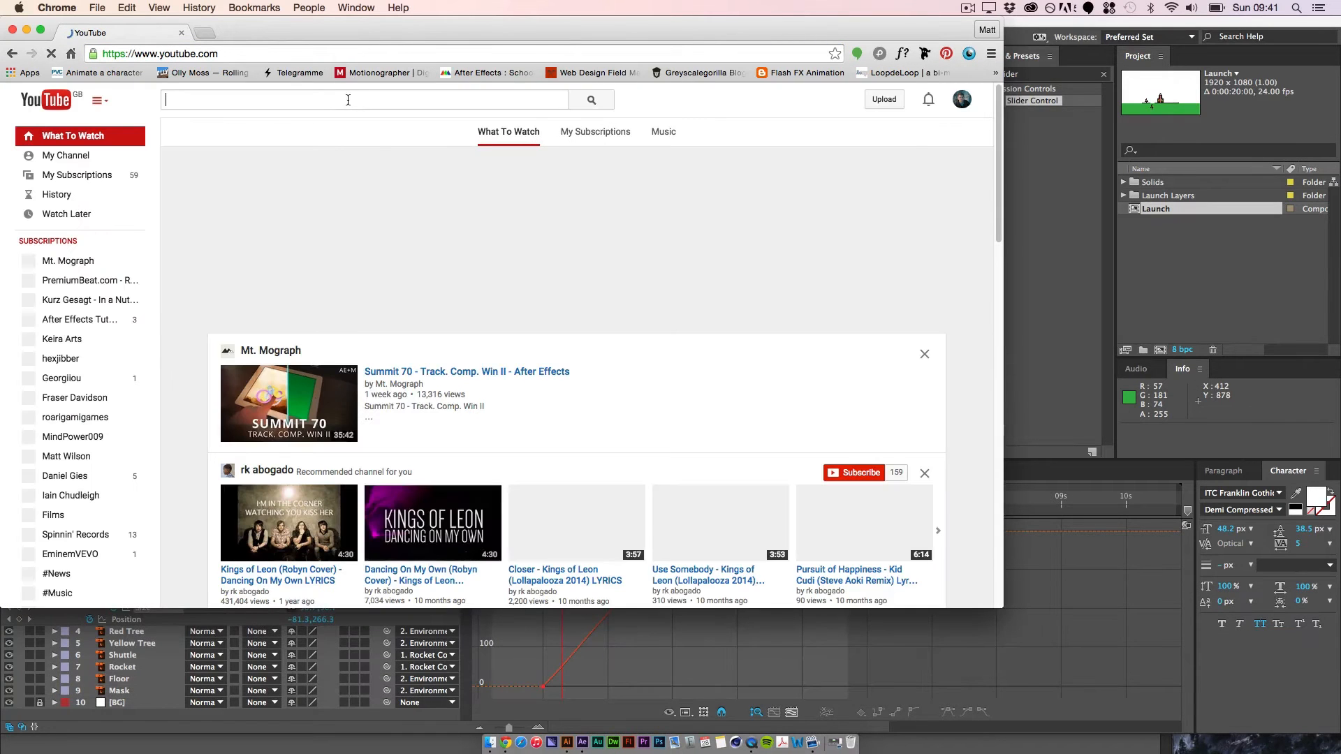
{"action": "type", "text": "rocket"}
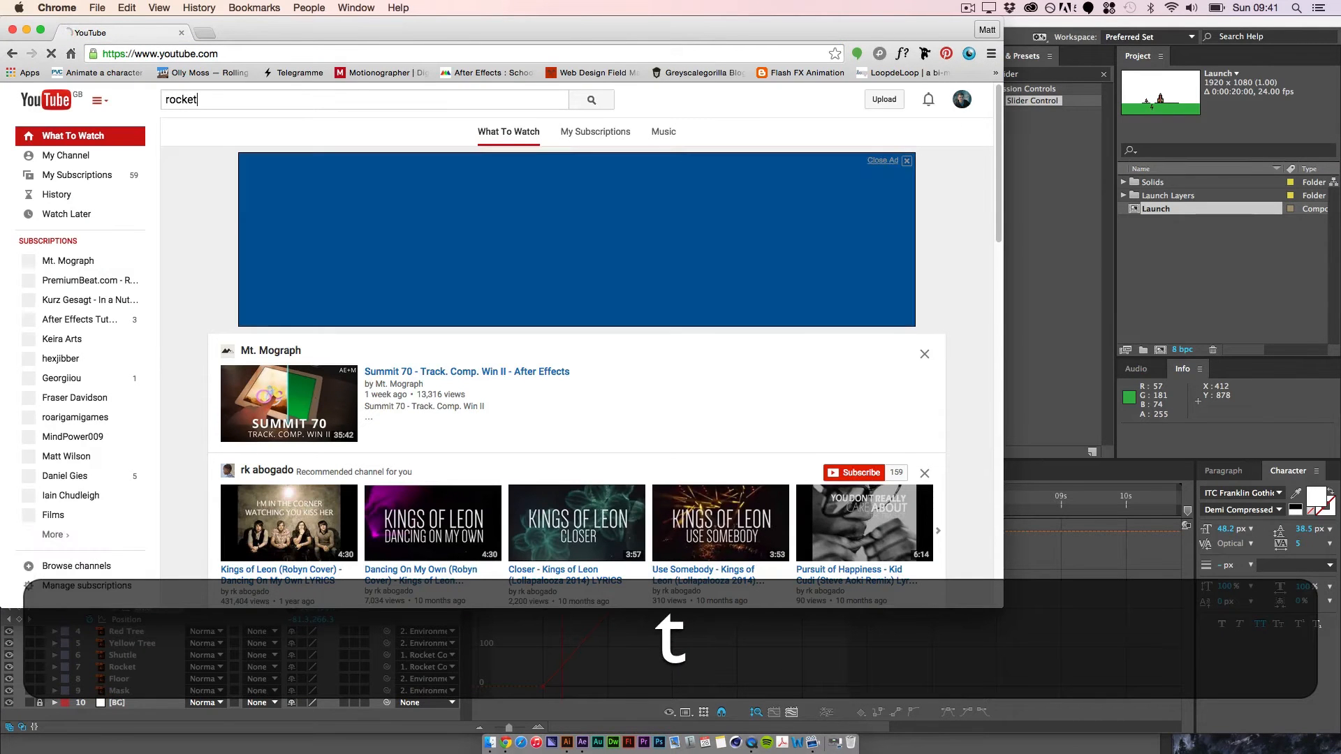
{"action": "type", "text": " launch"}
{"action": "key", "text": "Return"}
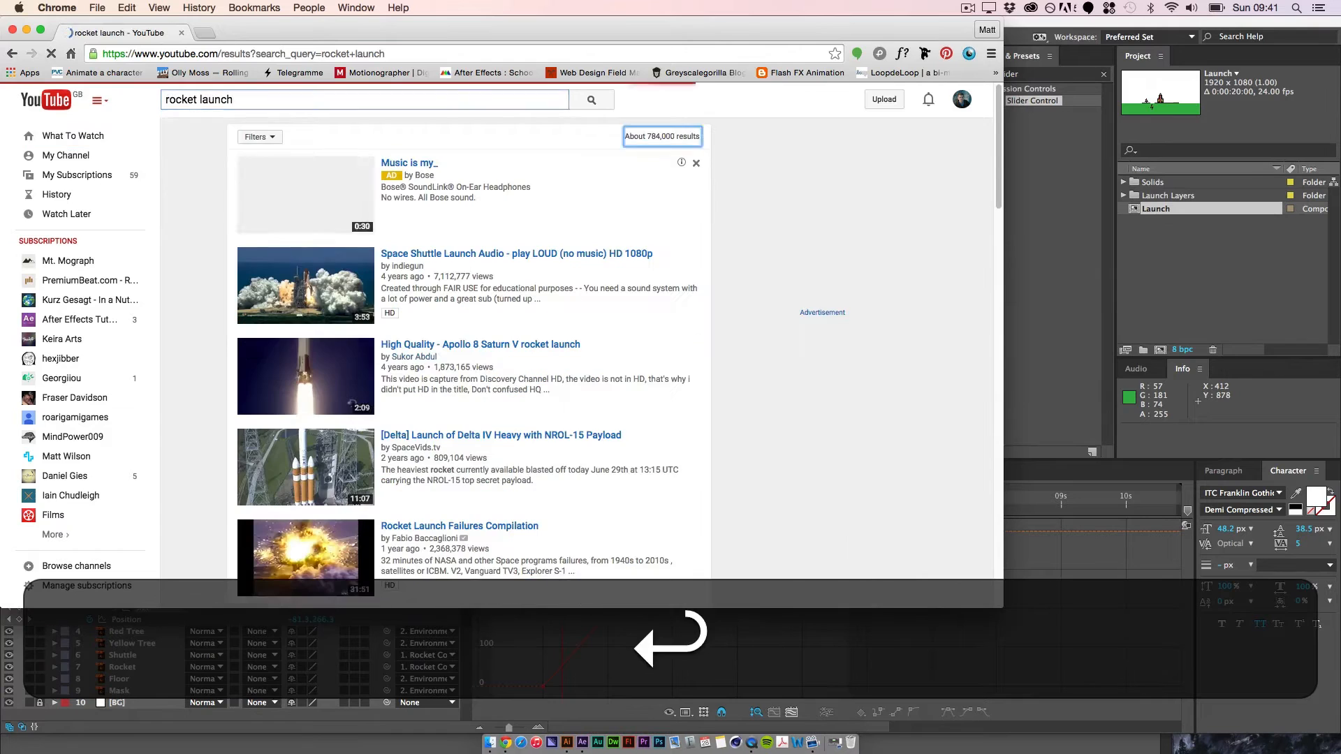
Step: Watch the Space Shuttle Launch Audio video, skipping to the lift-off around 1:37 to study the smoke clouds, and pause it
{"action": "left_click", "coordinate": [387, 256]}
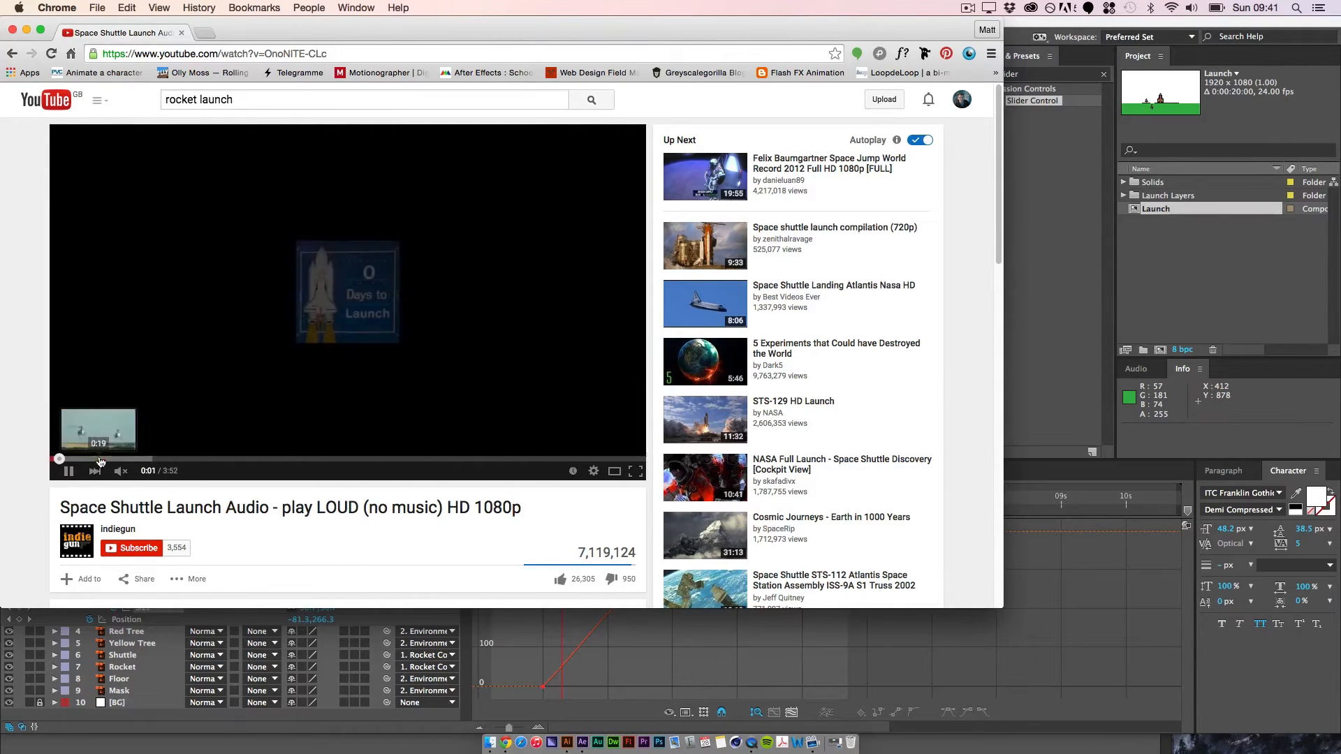
{"action": "left_click", "coordinate": [137, 459]}
{"action": "left_click", "coordinate": [179, 458]}
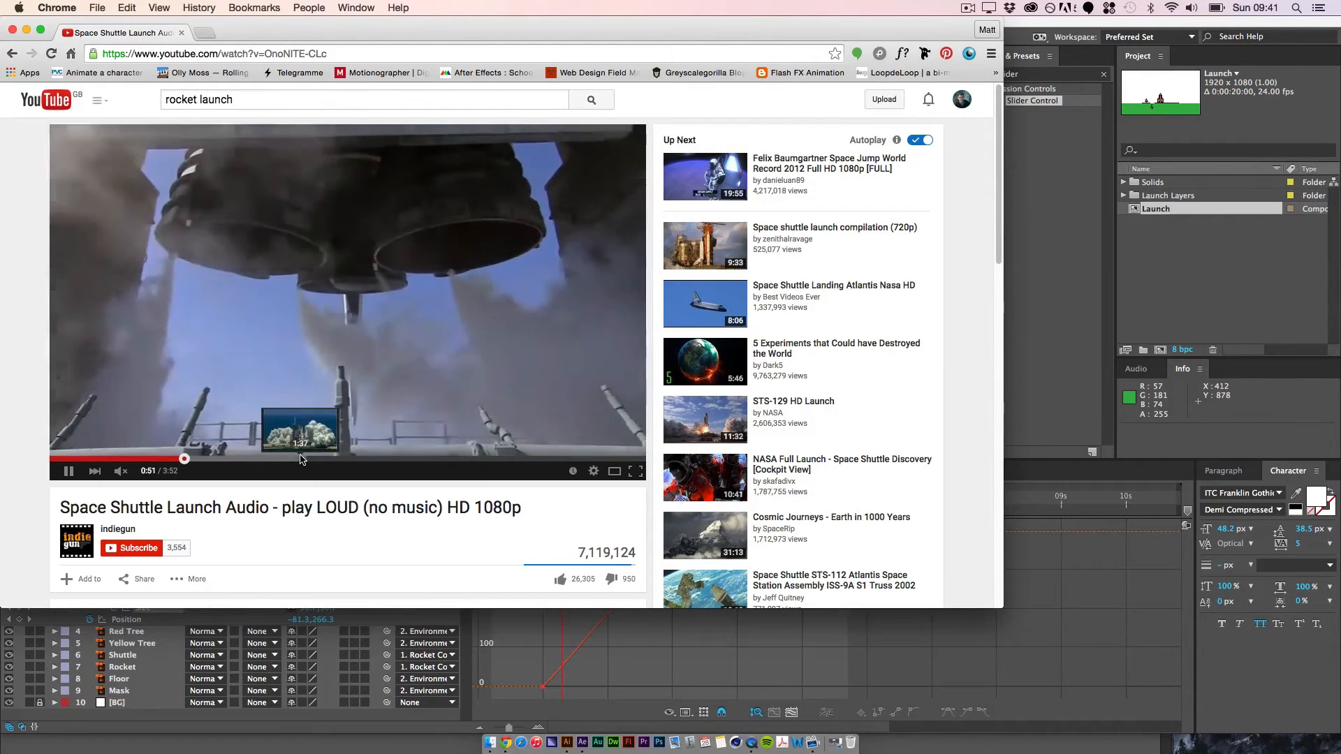
{"action": "left_click", "coordinate": [302, 459]}
{"action": "left_click", "coordinate": [291, 459]}
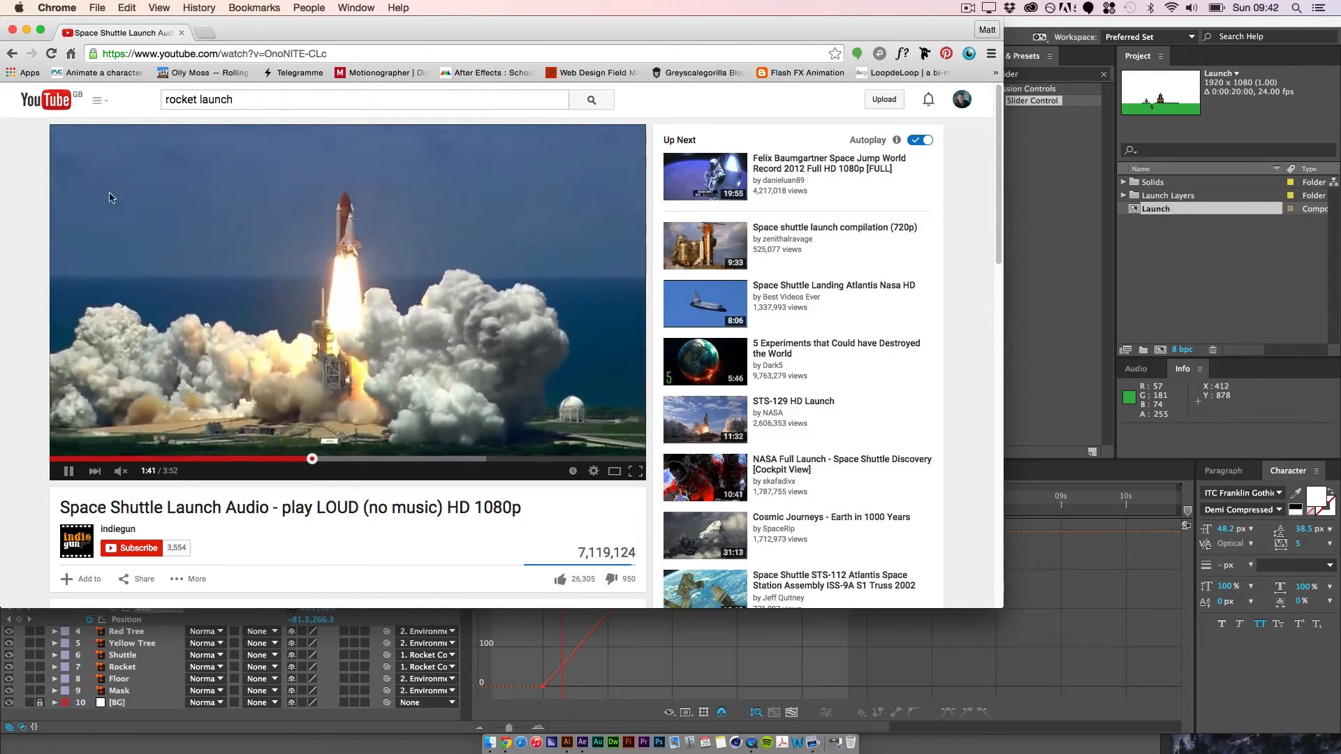
{"action": "left_click", "coordinate": [68, 469]}
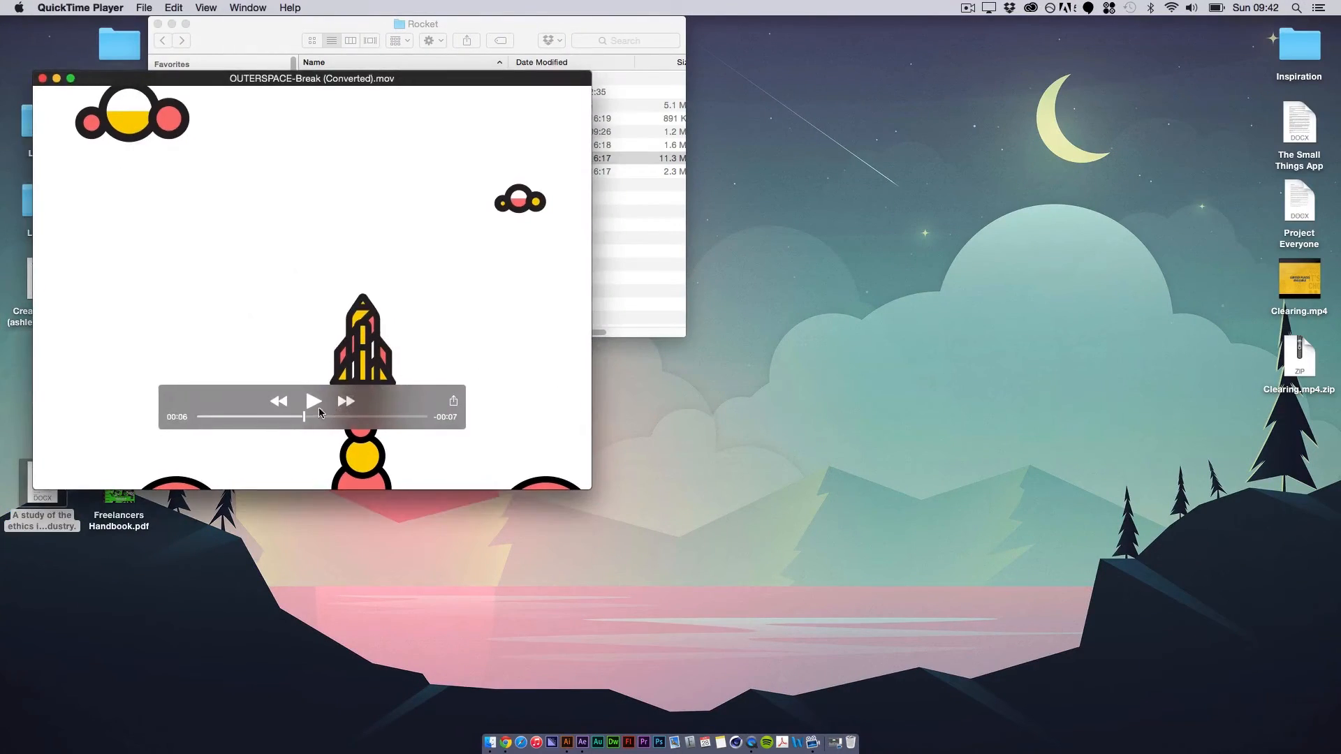
Step: Replay the OUTERSPACE-Break reference in QuickTime Player to compare its smoke, and switch back to After Effects
{"action": "left_click", "coordinate": [314, 404]}
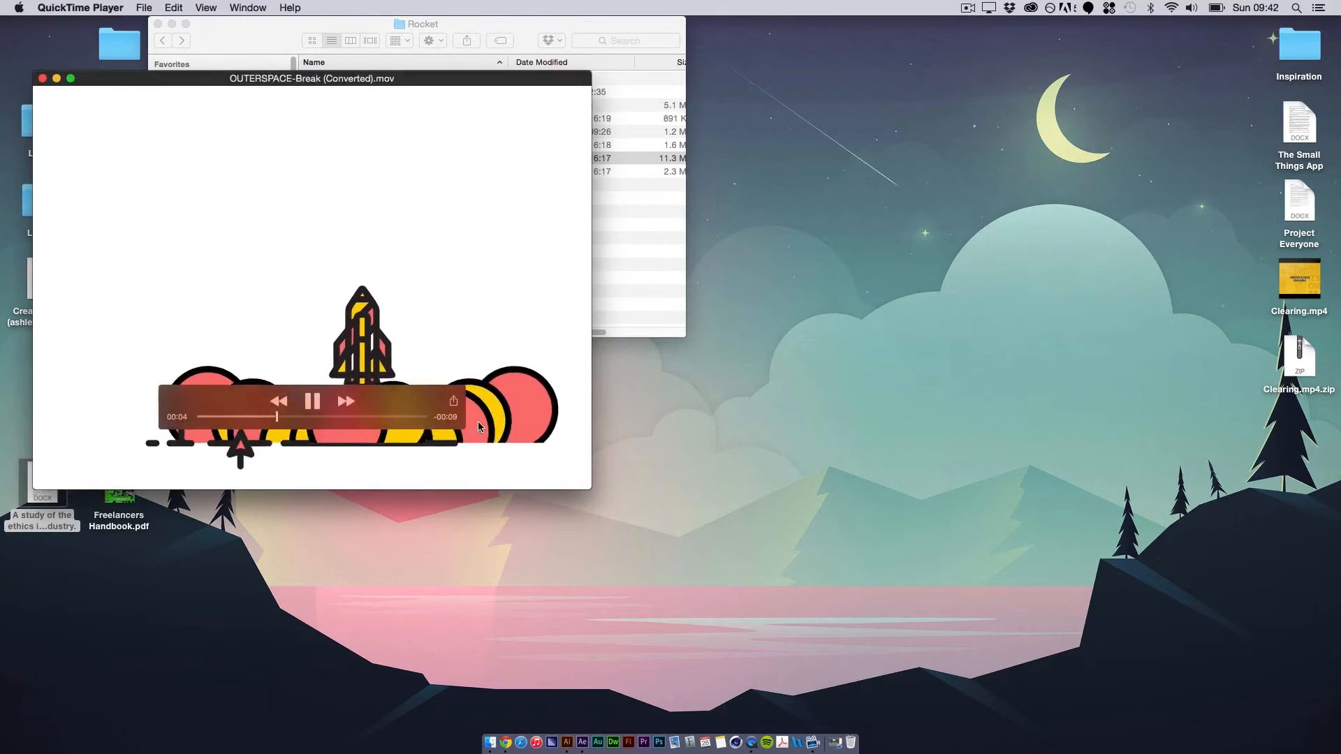
{"action": "left_click", "coordinate": [323, 406]}
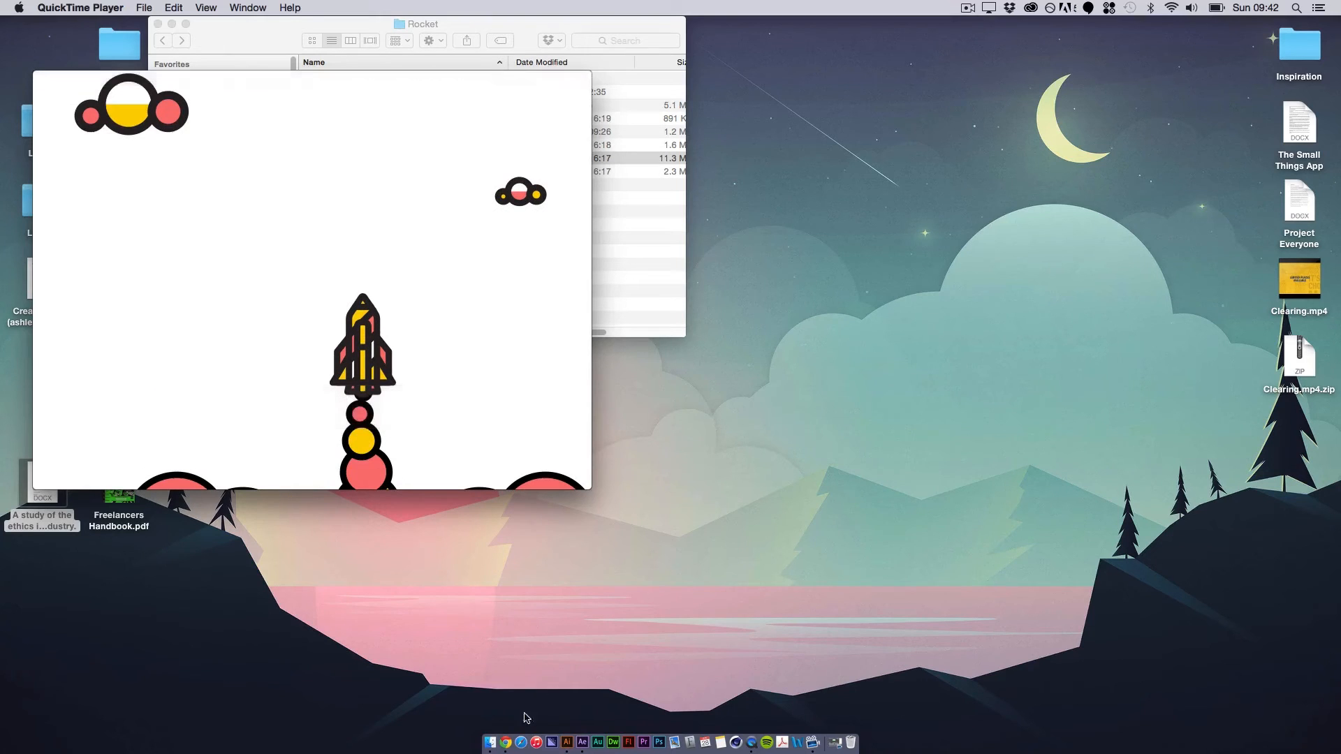
{"action": "left_click", "coordinate": [581, 747]}
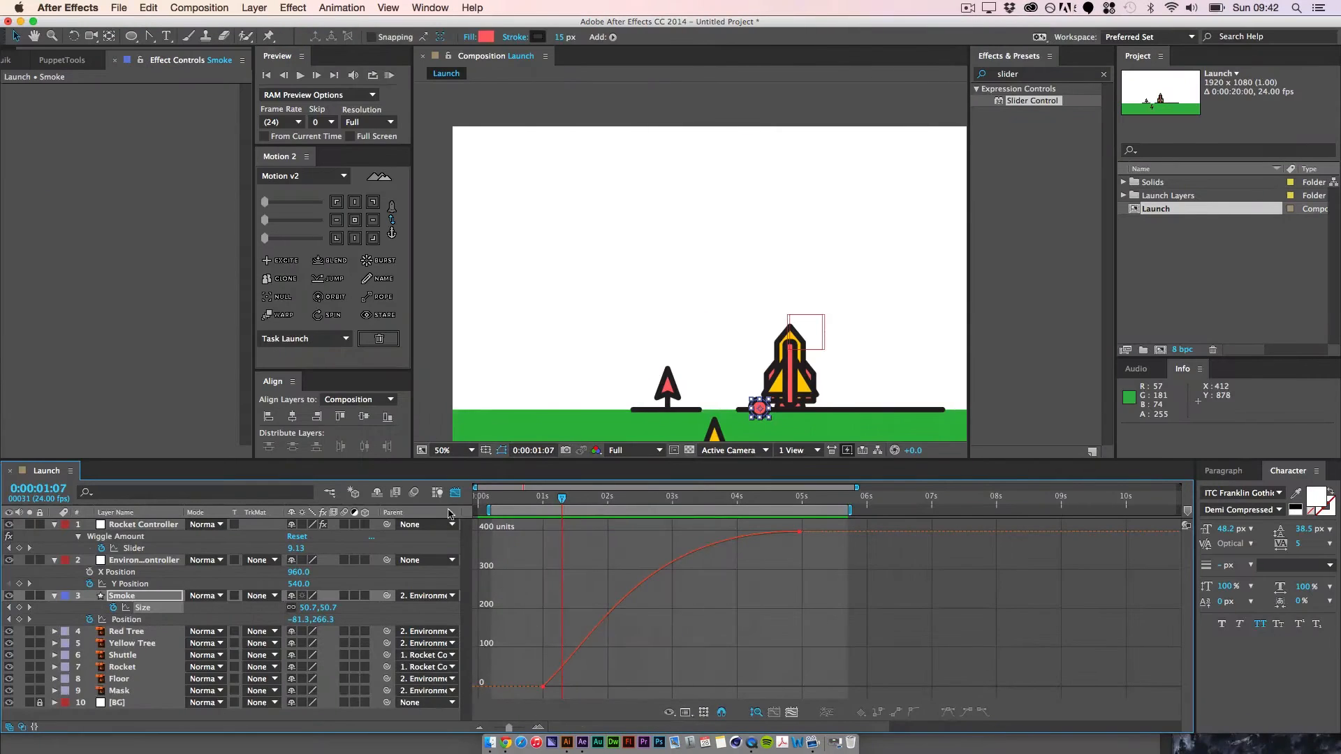
Step: Check the smoke circle at 0:00:02:08 and return the timeline from the Graph Editor to the keyframe view
{"action": "left_click_drag", "start_coordinate": [564, 500], "coordinate": [630, 500]}
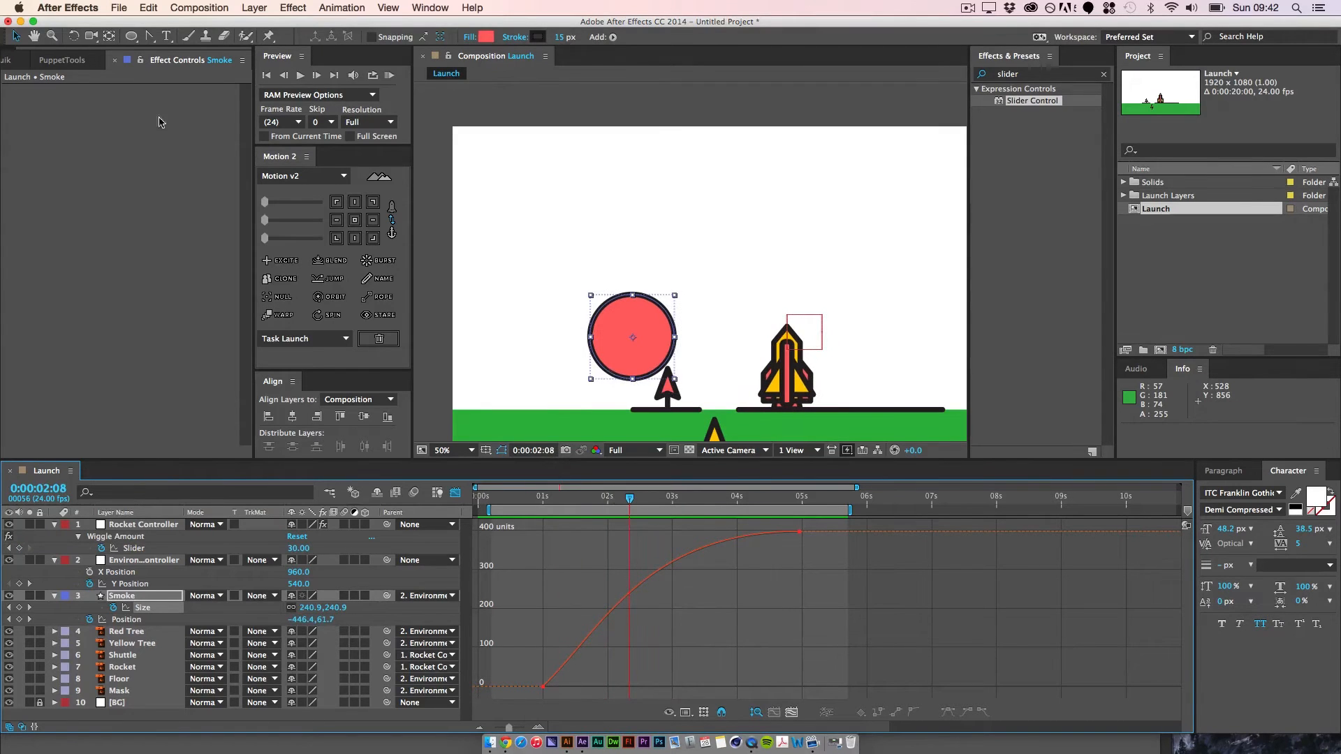
{"action": "left_click", "coordinate": [138, 620]}
{"action": "left_click", "coordinate": [792, 405]}
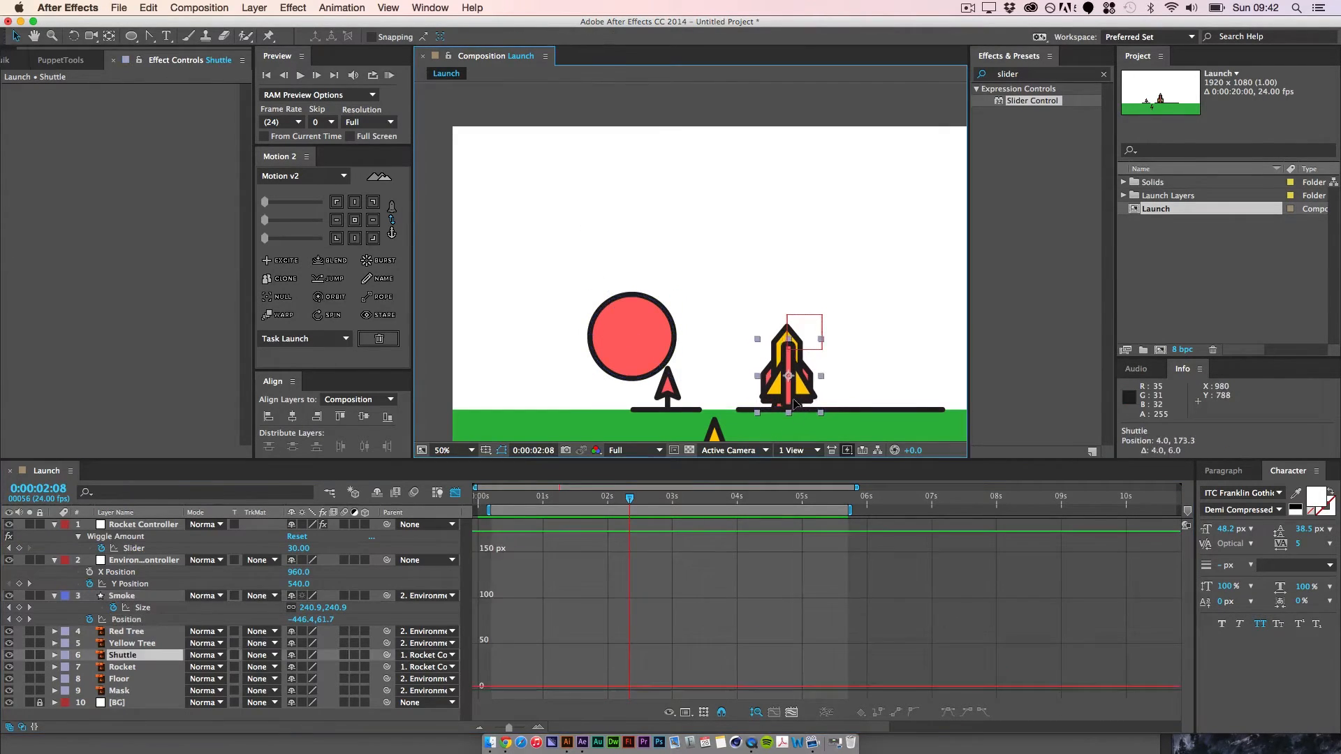
{"action": "key", "text": "super+z"}
{"action": "left_click", "coordinate": [139, 608]}
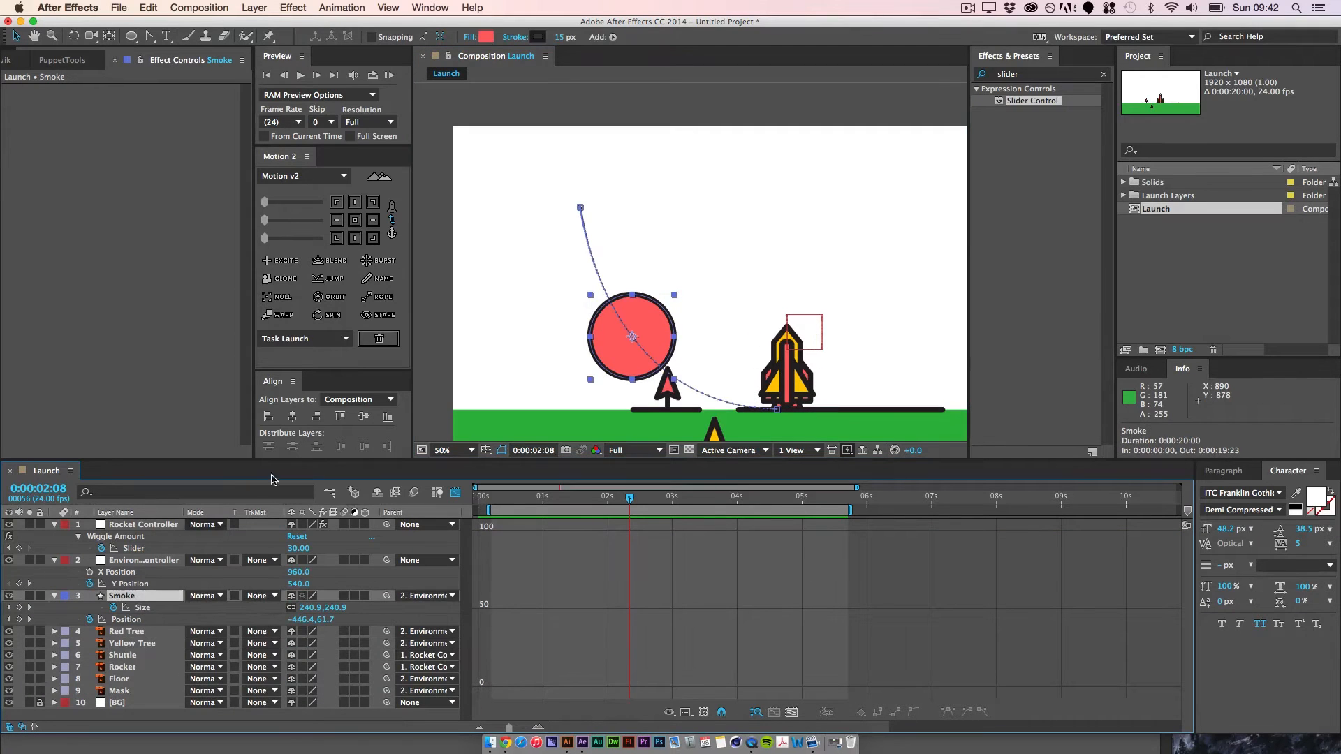
{"action": "left_click", "coordinate": [457, 494]}
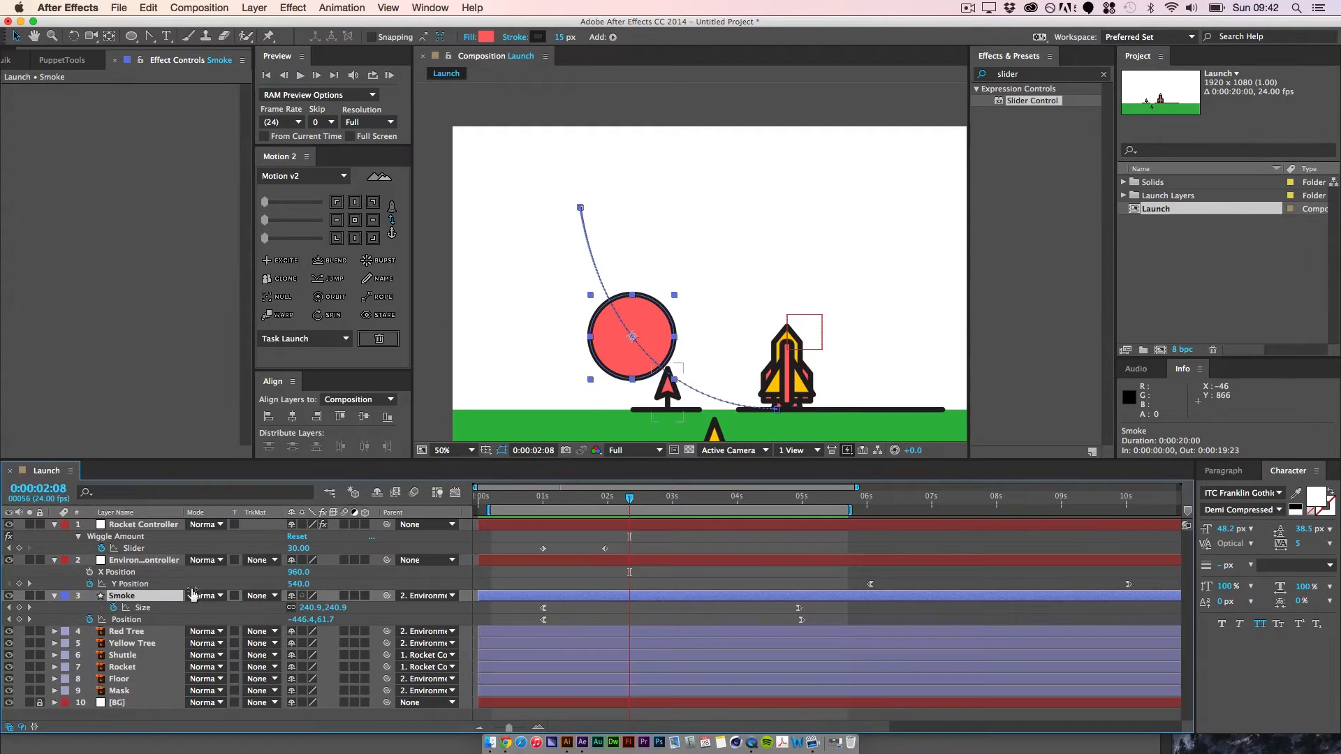
Step: Widen Smoke's motion path by lengthening the first Position keyframe's handle, moving the end point outward and adjusting its handle
{"action": "left_click", "coordinate": [9, 620]}
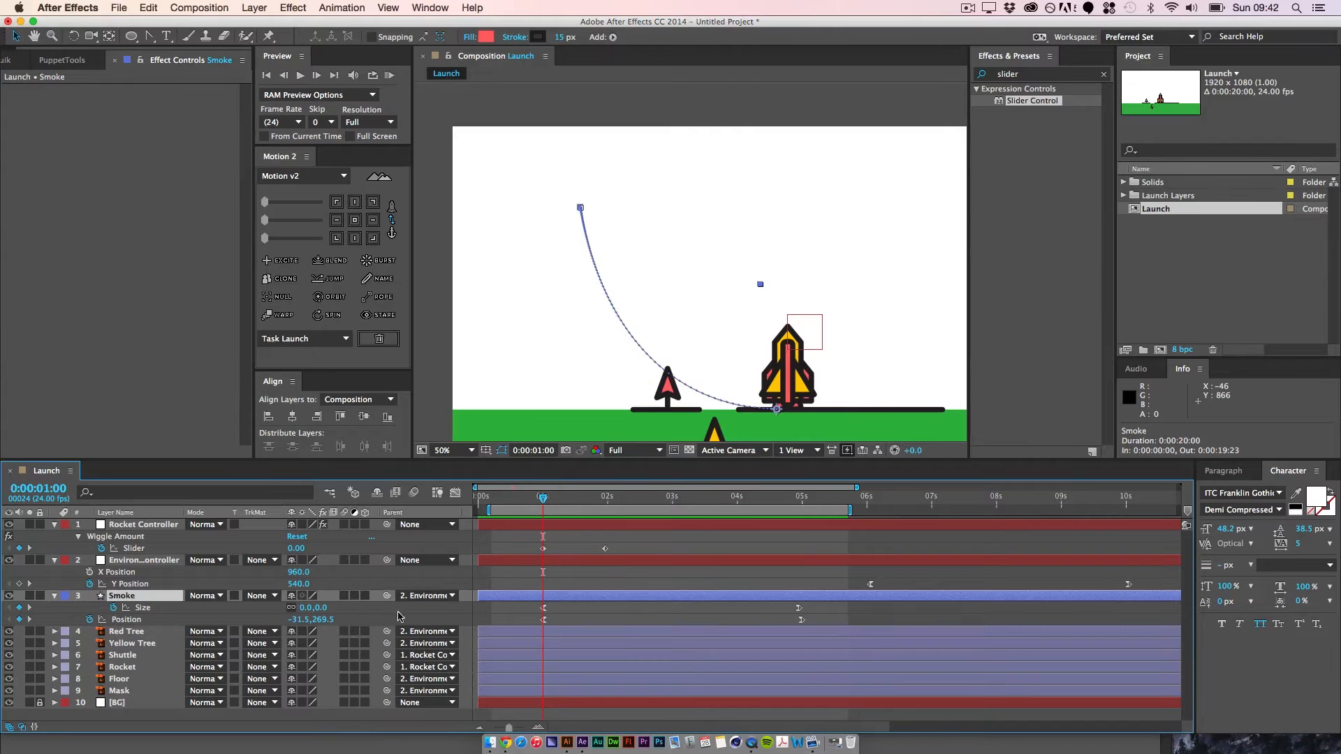
{"action": "left_click", "coordinate": [543, 619]}
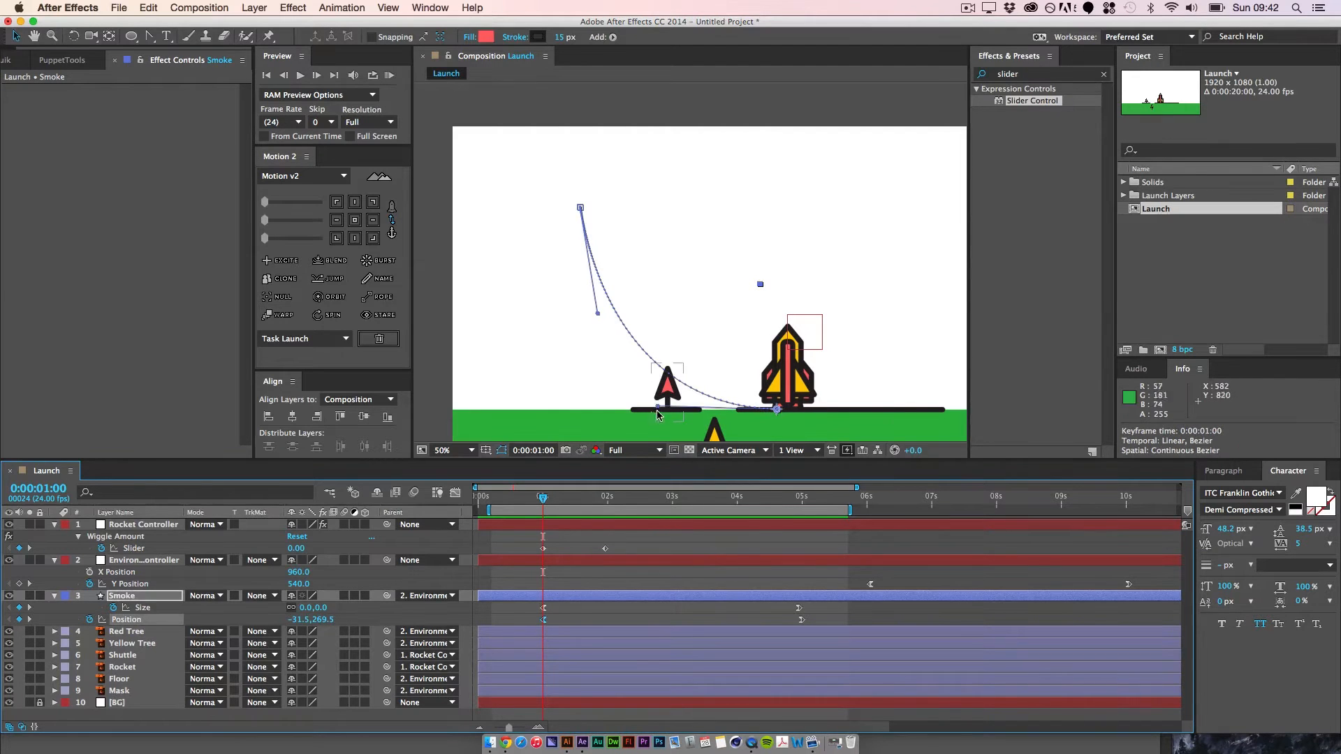
{"action": "left_click_drag", "start_coordinate": [657, 413], "coordinate": [588, 414]}
{"action": "left_click_drag", "start_coordinate": [581, 207], "coordinate": [544, 213]}
{"action": "left_click_drag", "start_coordinate": [547, 314], "coordinate": [538, 322]}
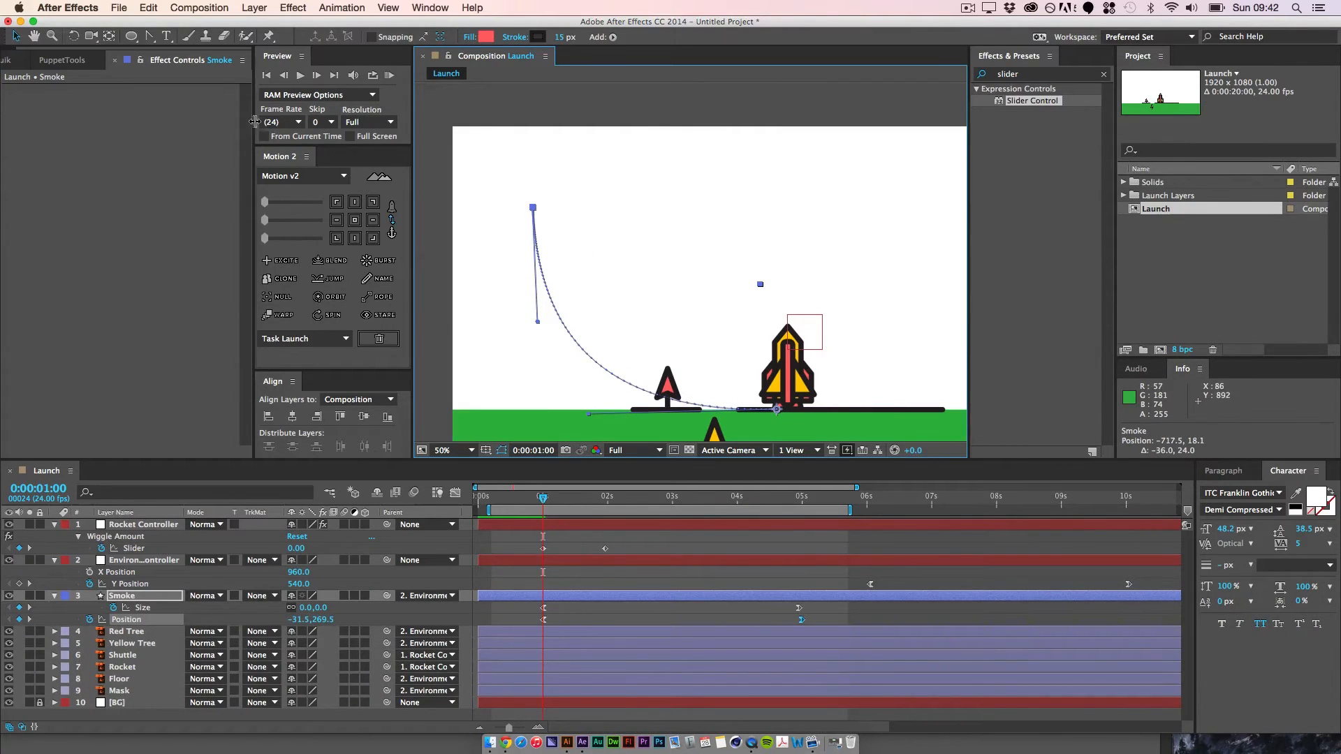
Step: RAM preview the smoke along its widened path and return the current time to 0:00:01:00
{"action": "left_click", "coordinate": [392, 78]}
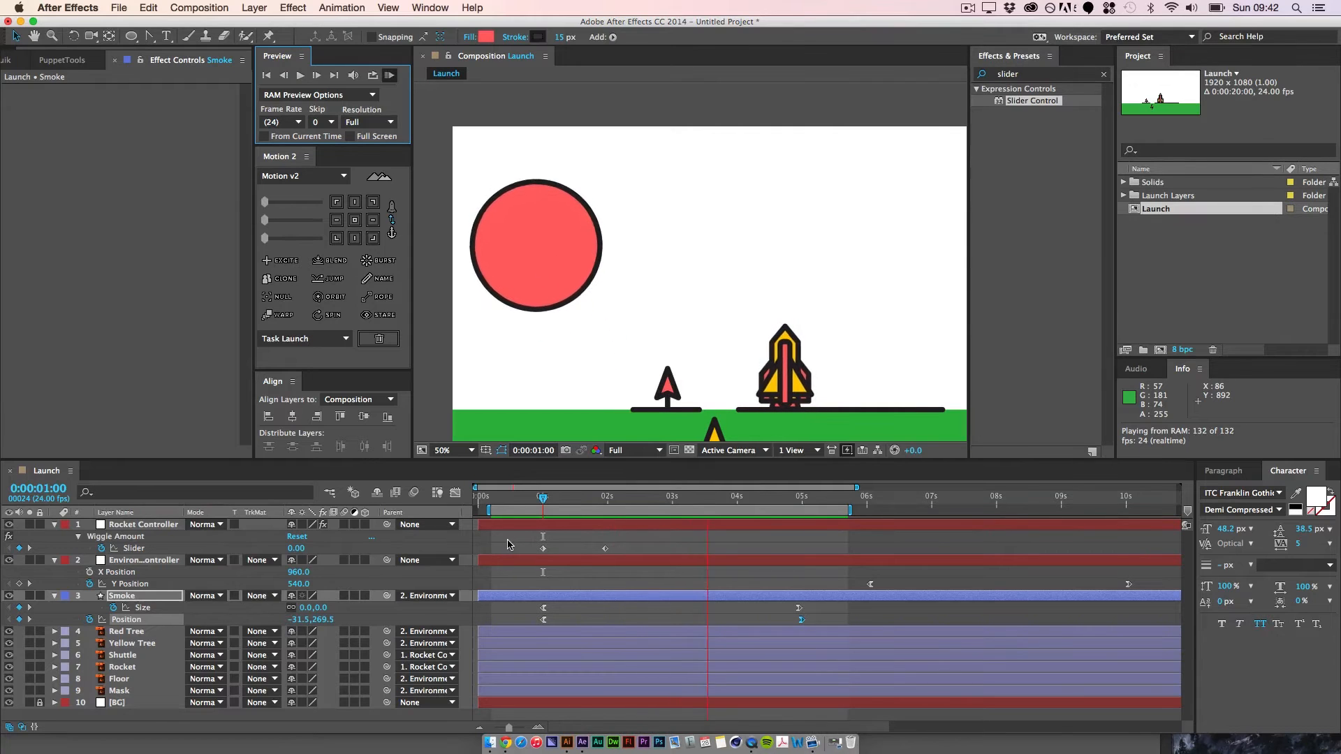
{"action": "key", "text": "space"}
{"action": "left_click", "coordinate": [668, 608]}
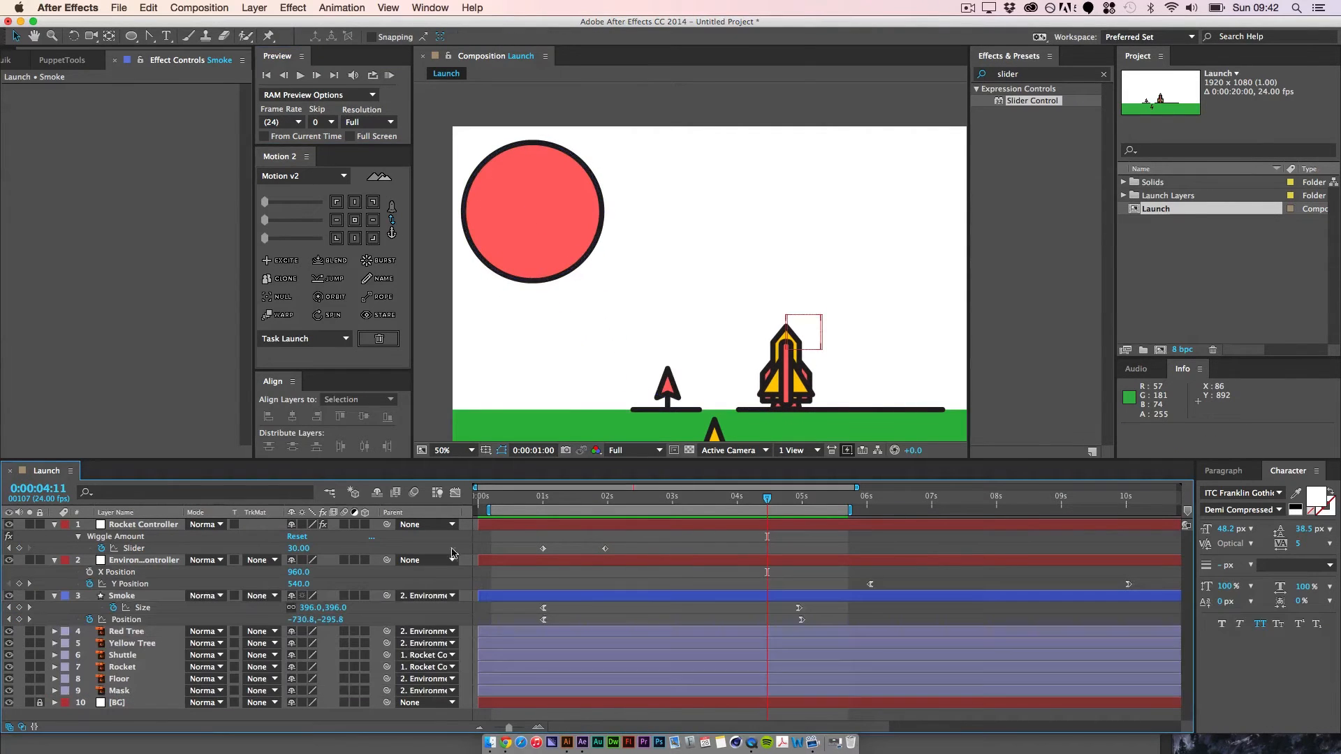
{"action": "left_click_drag", "start_coordinate": [767, 498], "coordinate": [552, 499]}
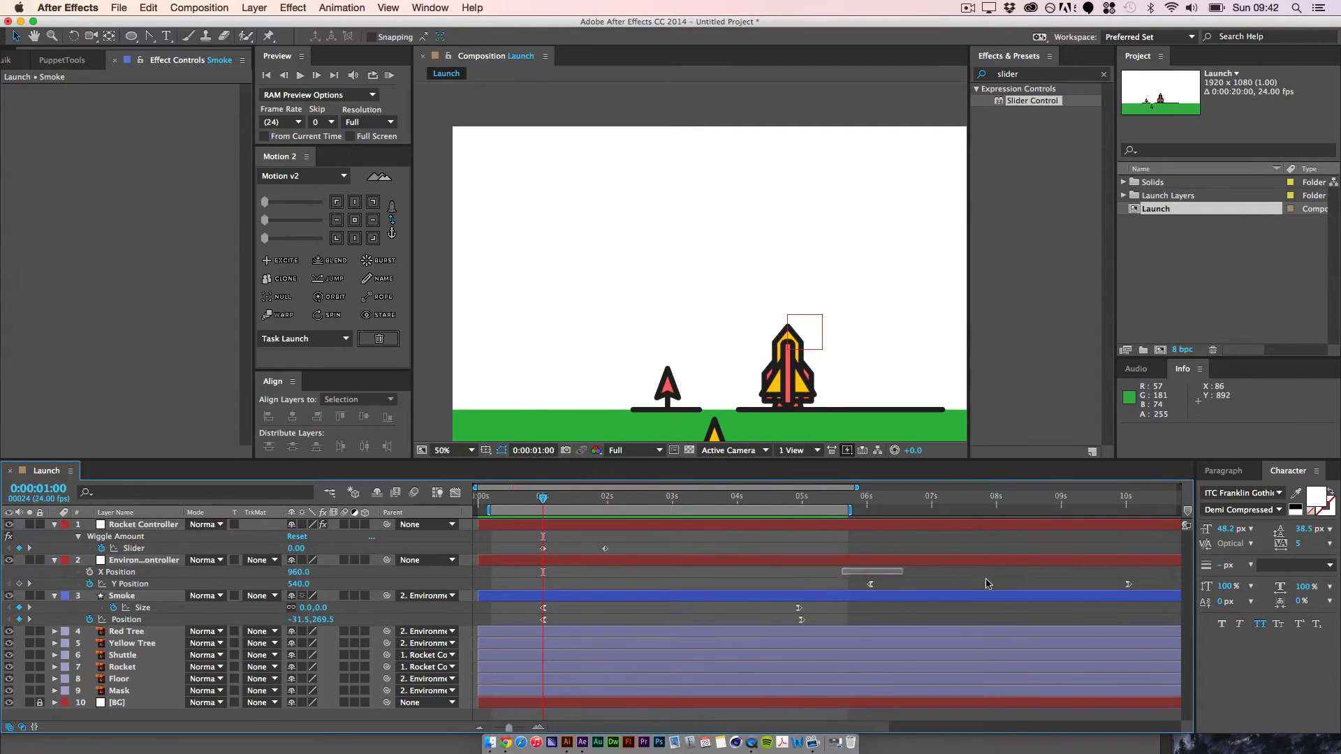
Step: Move the Environment controller's two Y Position keyframes earlier, so they start at 0:00:01:00 and end at 0:00:05:00
{"action": "left_click_drag", "start_coordinate": [987, 584], "coordinate": [1157, 597]}
{"action": "left_click_drag", "start_coordinate": [873, 586], "coordinate": [606, 598]}
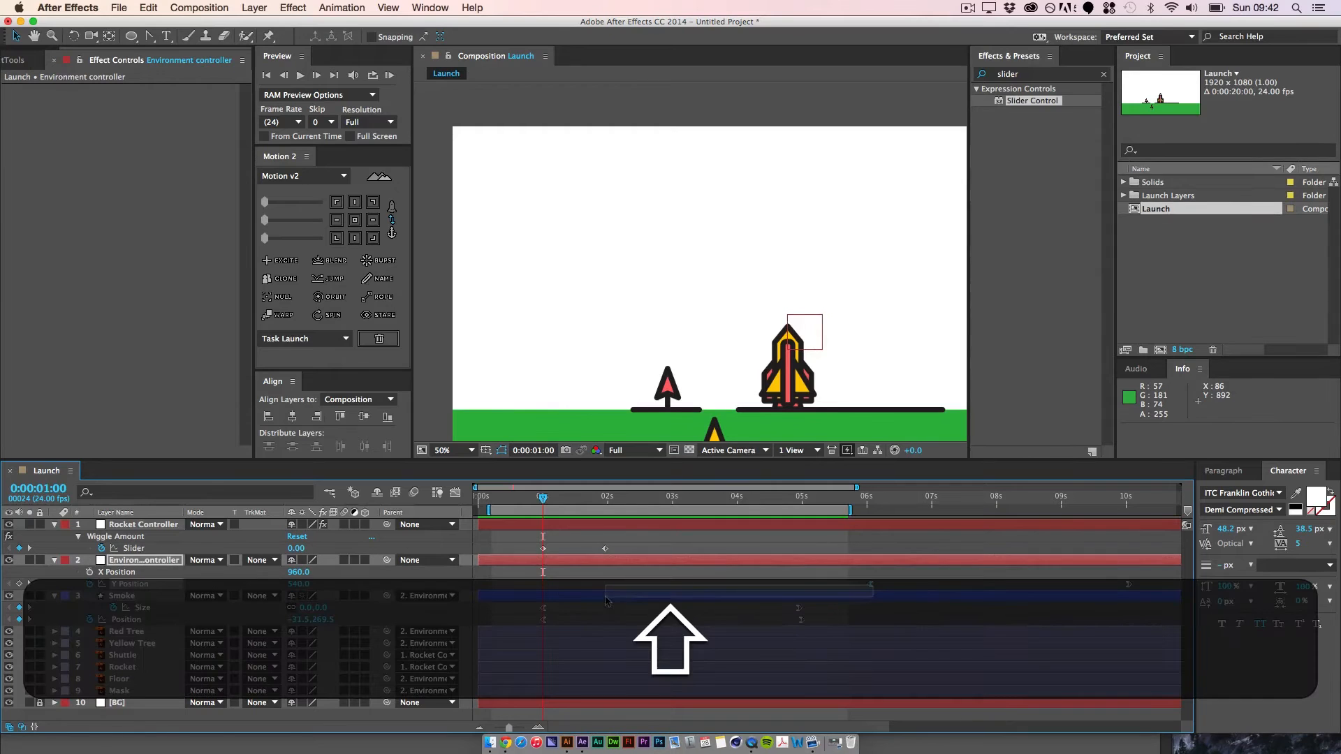
{"action": "left_click_drag", "start_coordinate": [848, 581], "coordinate": [1146, 594]}
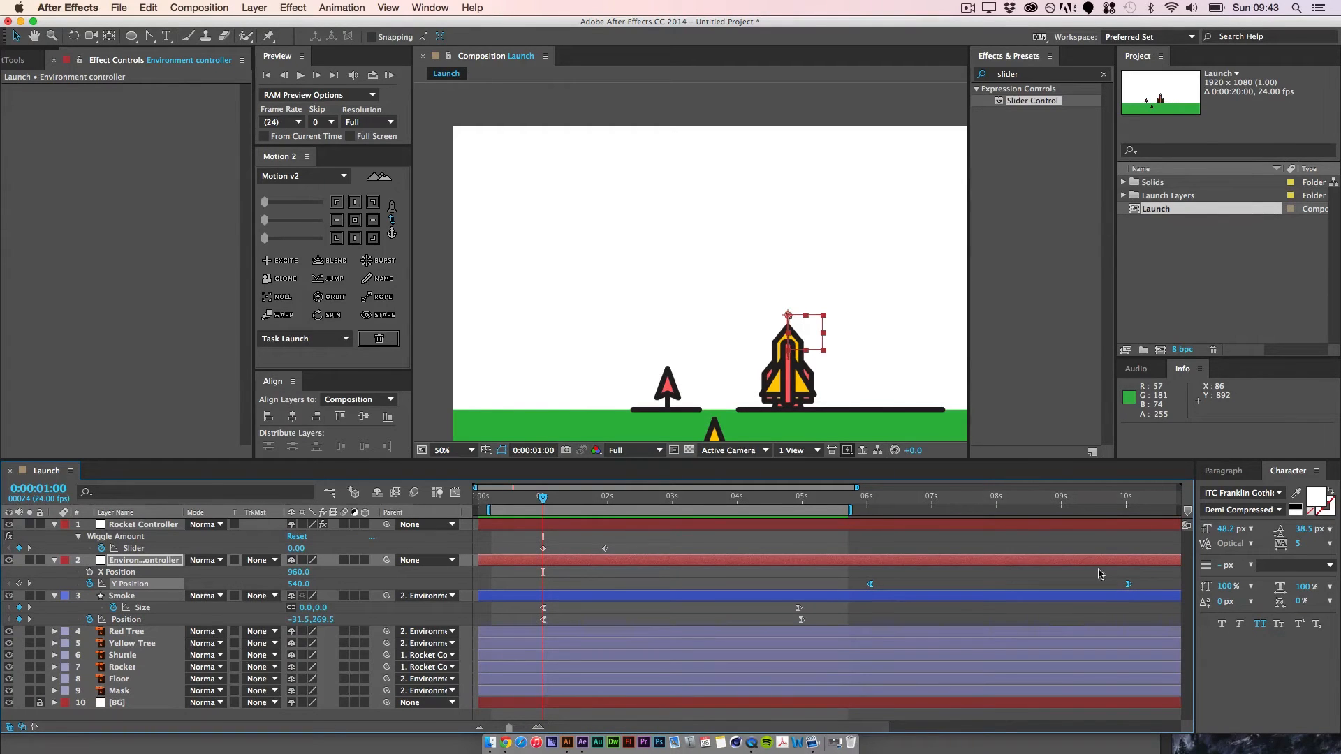
{"action": "left_click_drag", "start_coordinate": [866, 591], "coordinate": [747, 594]}
{"action": "left_click_drag", "start_coordinate": [816, 569], "coordinate": [1140, 613]}
{"action": "left_click_drag", "start_coordinate": [871, 588], "coordinate": [723, 594]}
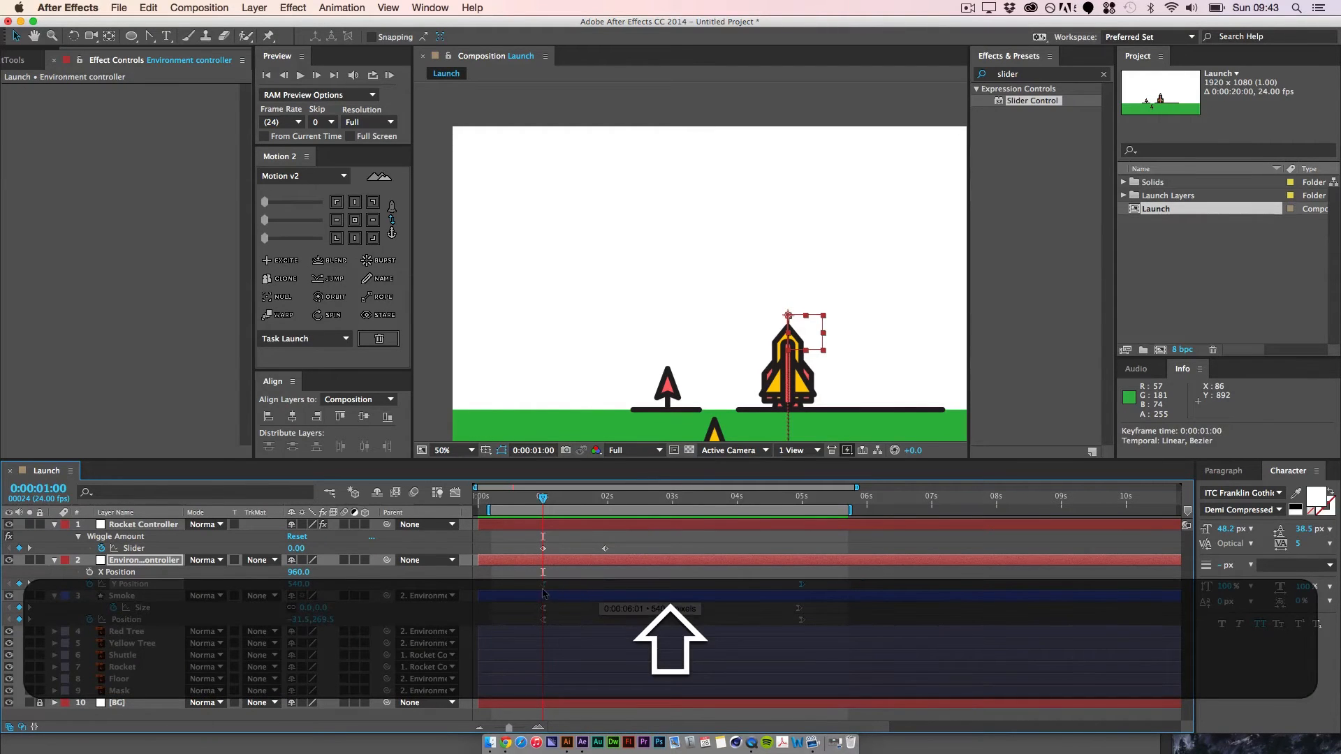
{"action": "left_click_drag", "start_coordinate": [543, 590], "coordinate": [543, 590]}
{"action": "left_click", "coordinate": [594, 550]}
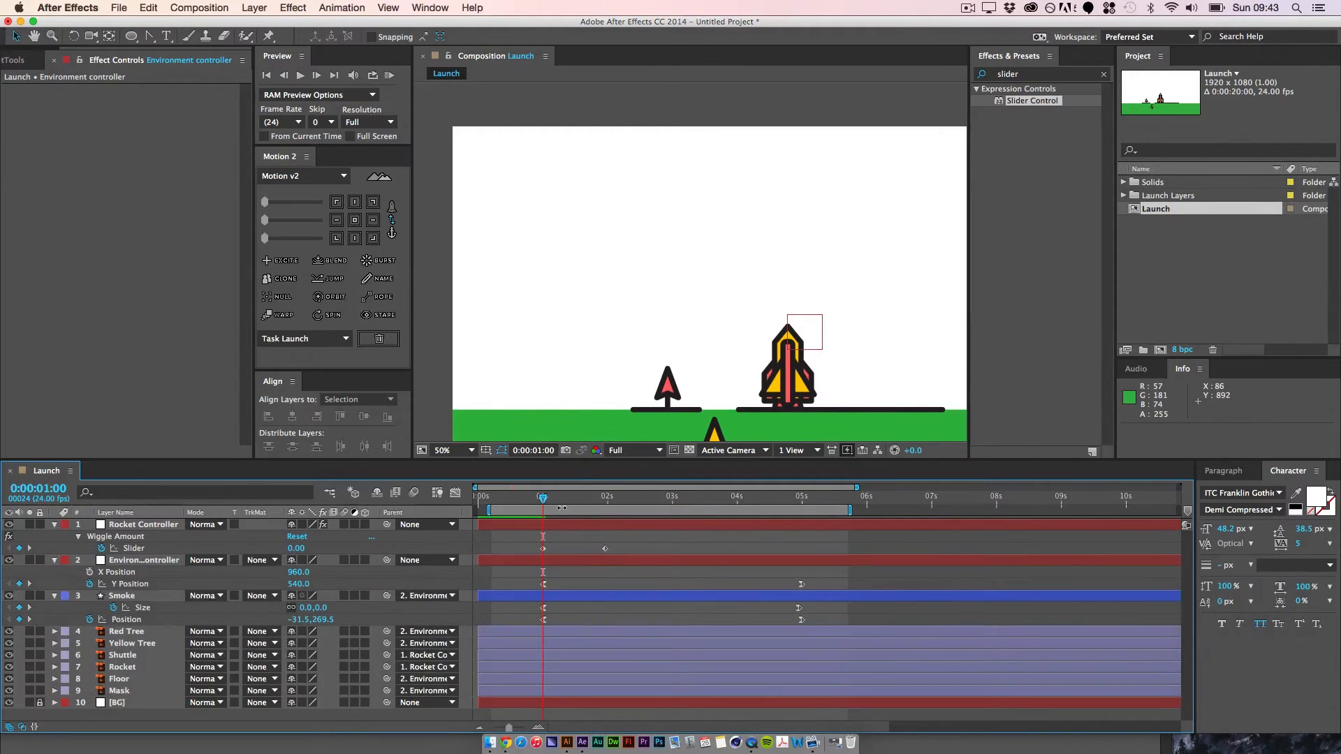
Step: Preview the environment's descent together with the growing smoke, with the whole composition in view at 25%
{"action": "key", "text": "space"}
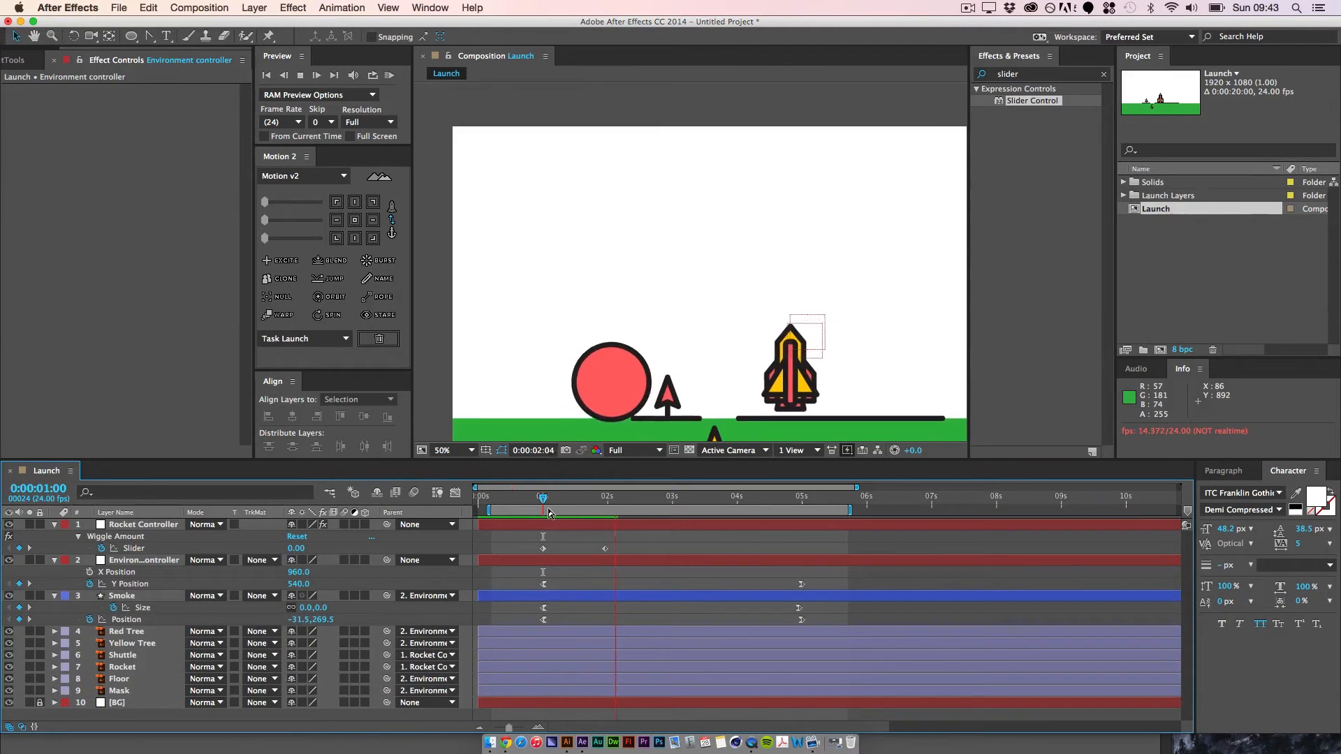
{"action": "key", "text": "space"}
{"action": "key", "text": "super+minus"}
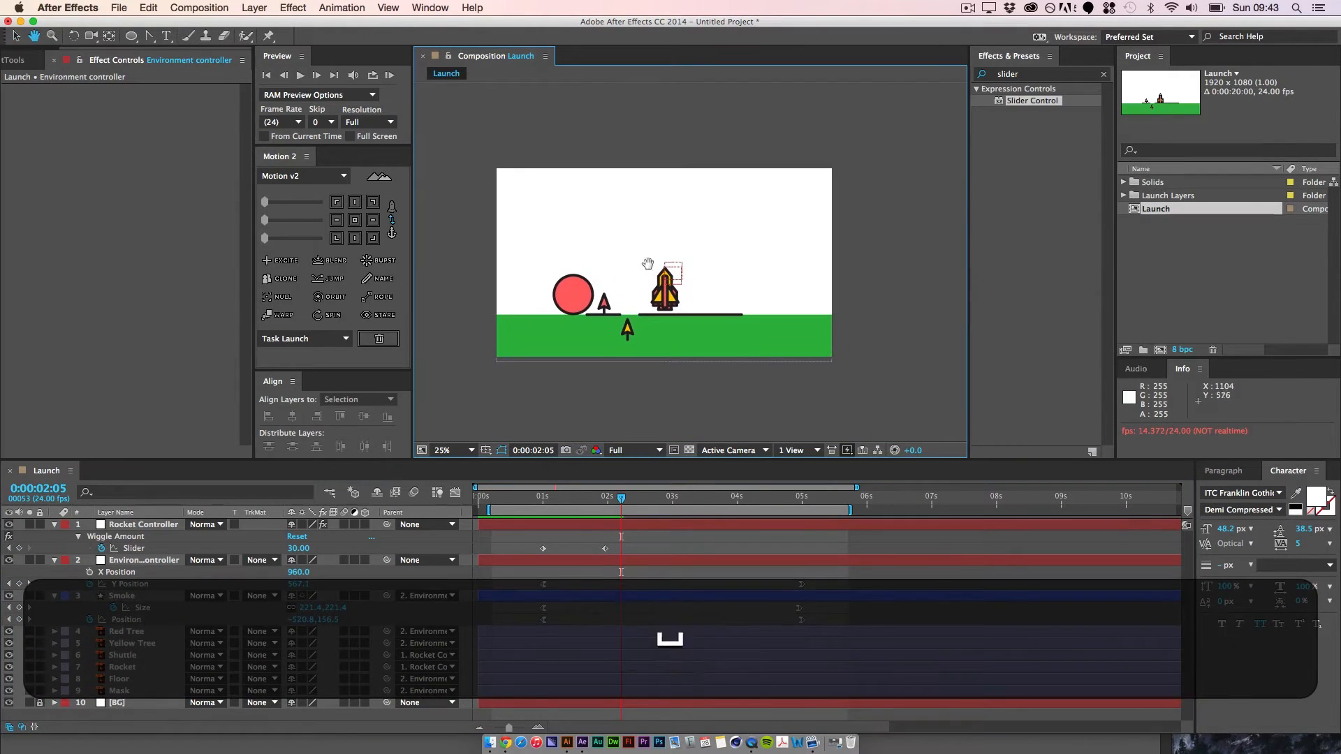
{"action": "left_click", "coordinate": [389, 74]}
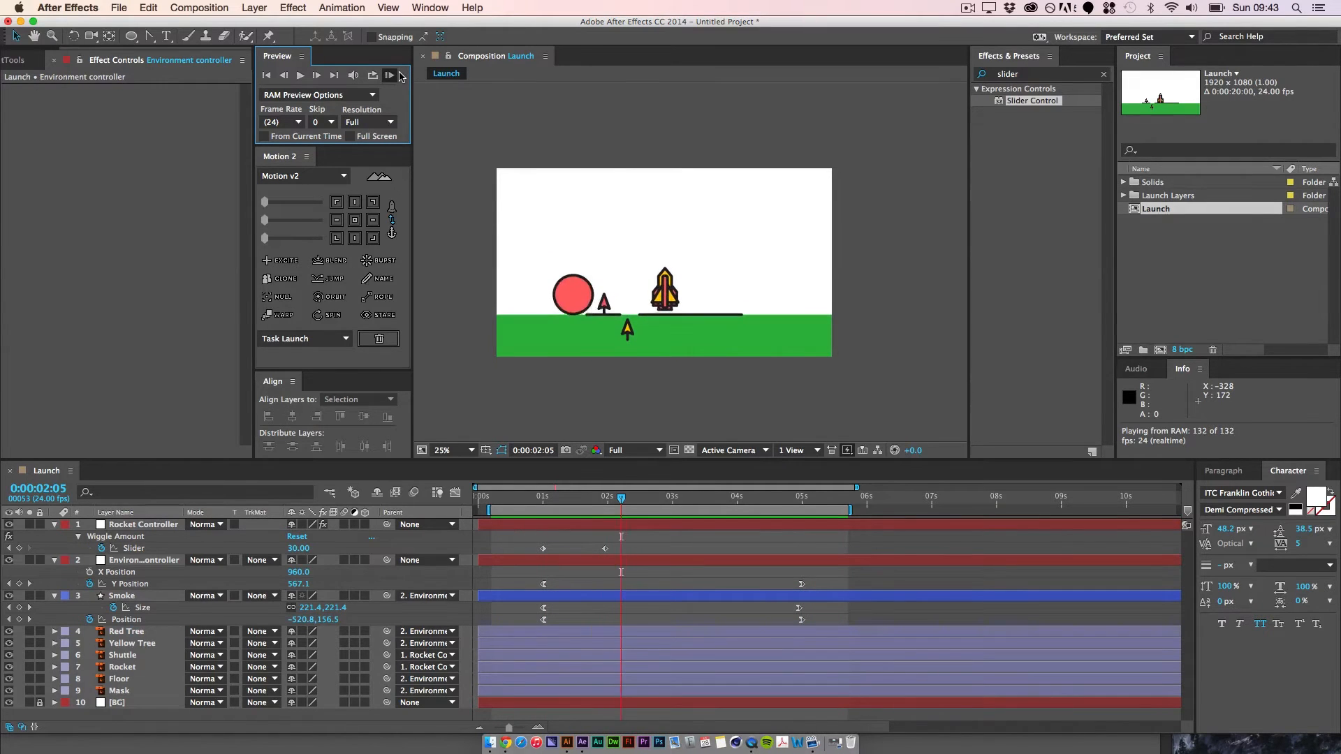
{"action": "key", "text": "space"}
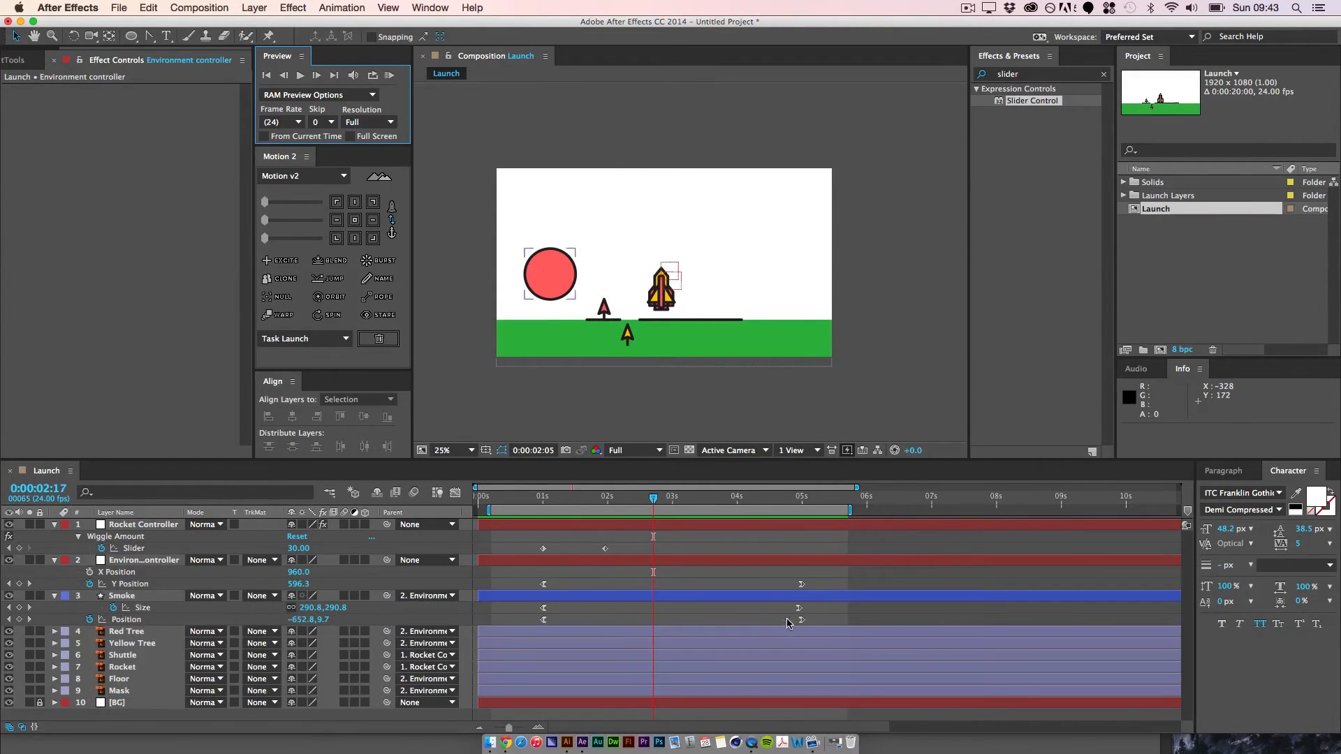
Step: Move Smoke's last Size and Position keyframes to just before the eight-second mark and RAM preview the slower growth
{"action": "left_click_drag", "start_coordinate": [784, 608], "coordinate": [991, 618]}
{"action": "left_click", "coordinate": [391, 75]}
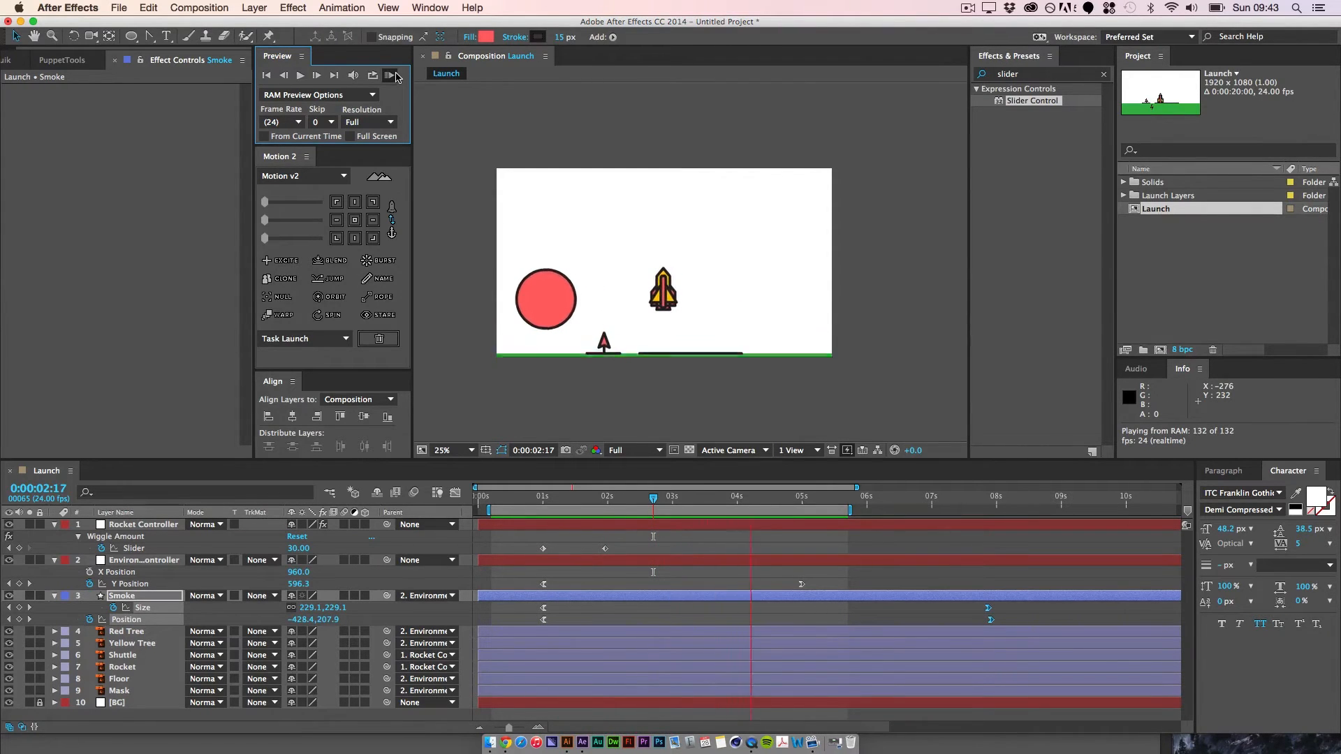
{"action": "key", "text": "space"}
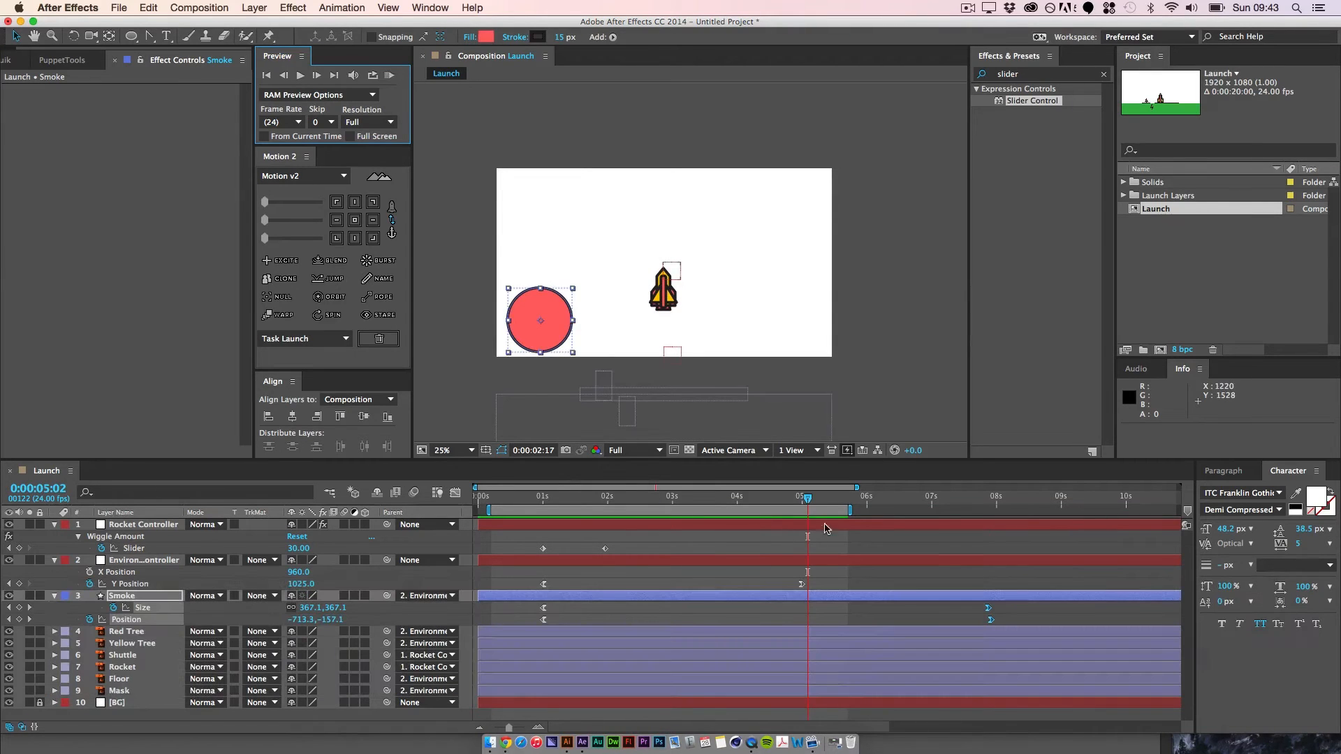
Step: Set the Environment controller's Y Position to 2057 on its last keyframe at 0:00:05:00
{"action": "left_click_drag", "start_coordinate": [807, 500], "coordinate": [802, 505]}
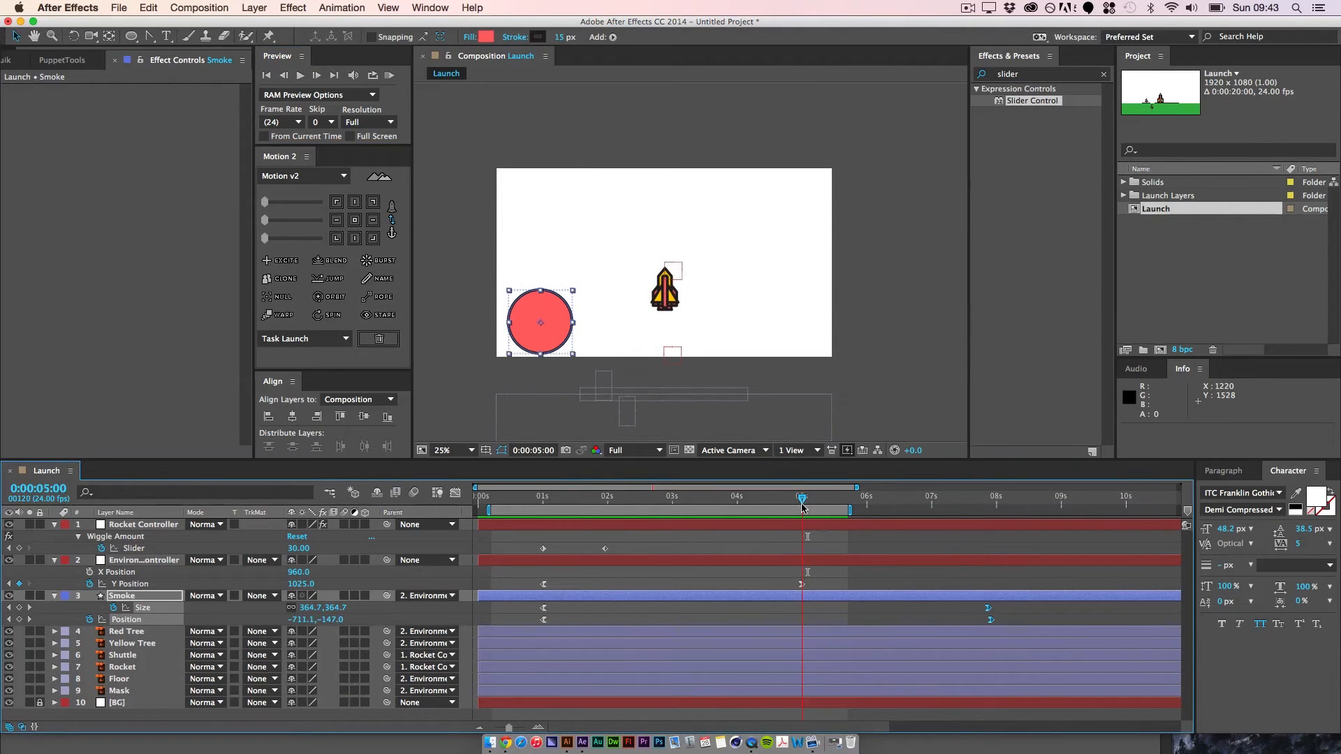
{"action": "left_click", "coordinate": [802, 585]}
{"action": "left_click_drag", "start_coordinate": [302, 583], "coordinate": [732, 563]}
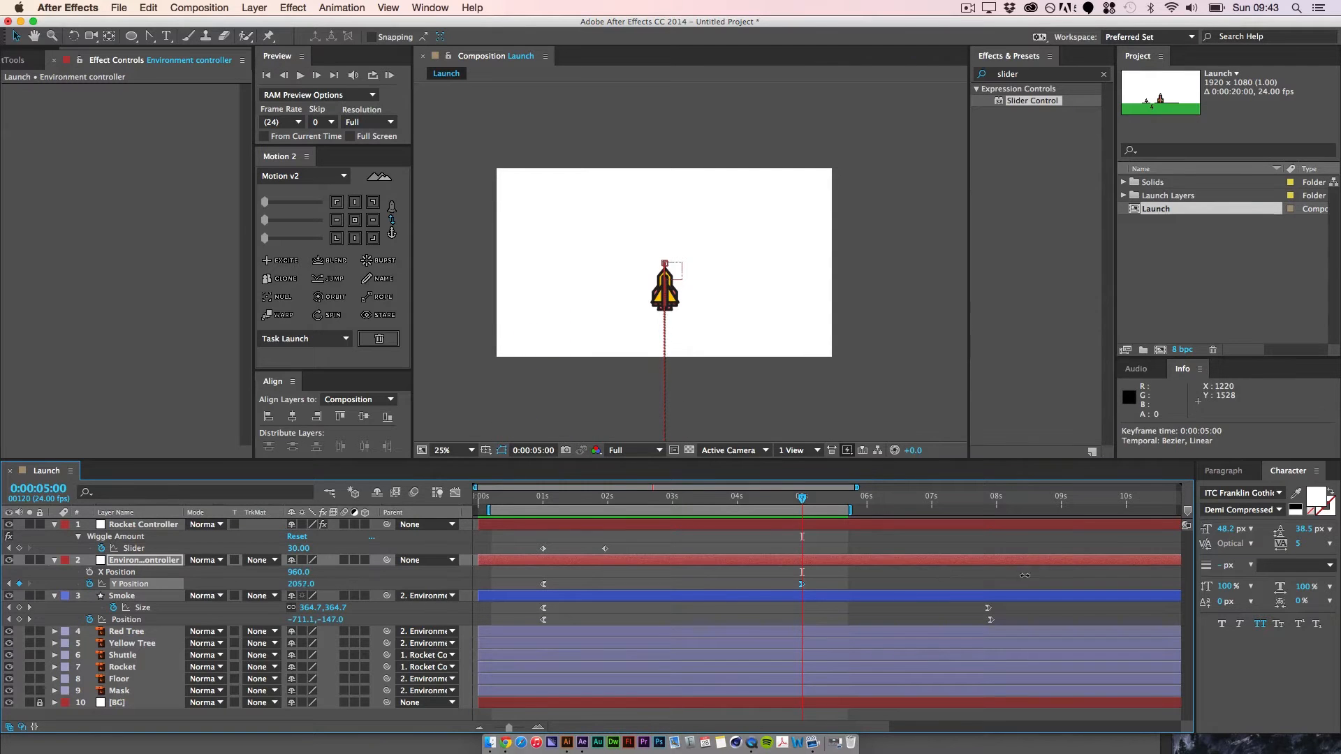
{"action": "left_click", "coordinate": [841, 593]}
Step: Return the current time to 0:00:00:14 and extend the end of the work area to 0:00:08:08
{"action": "left_click_drag", "start_coordinate": [805, 500], "coordinate": [516, 501]}
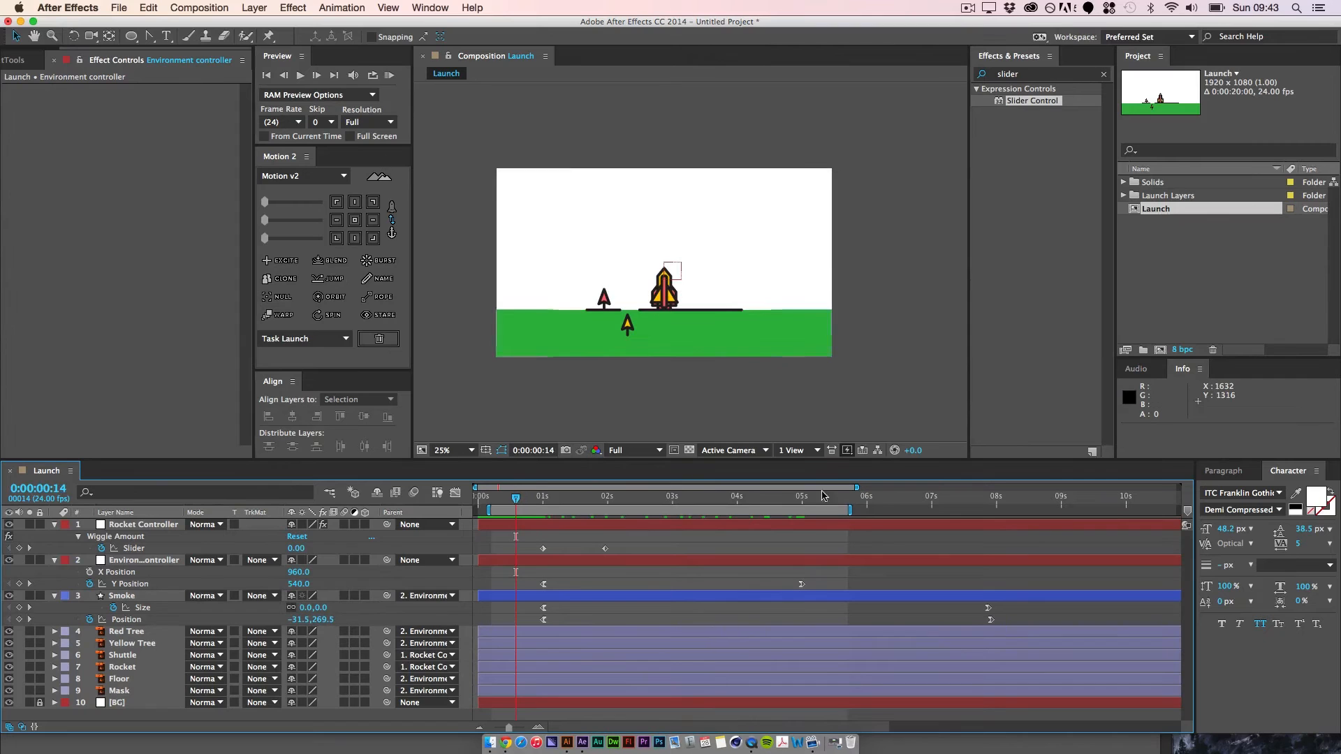
{"action": "left_click_drag", "start_coordinate": [869, 514], "coordinate": [1024, 510]}
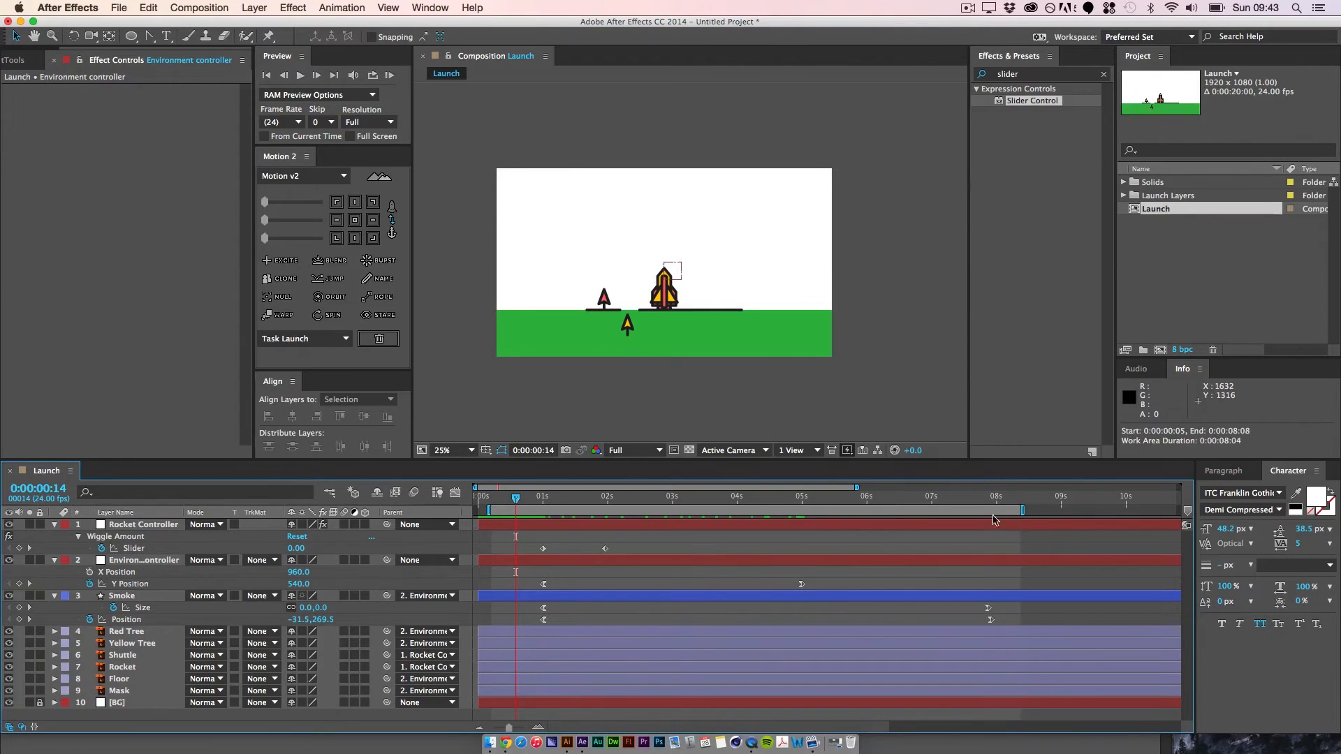
Step: RAM preview the launch and examine the Environment controller's Y Position curve in the Graph Editor
{"action": "left_click", "coordinate": [389, 75]}
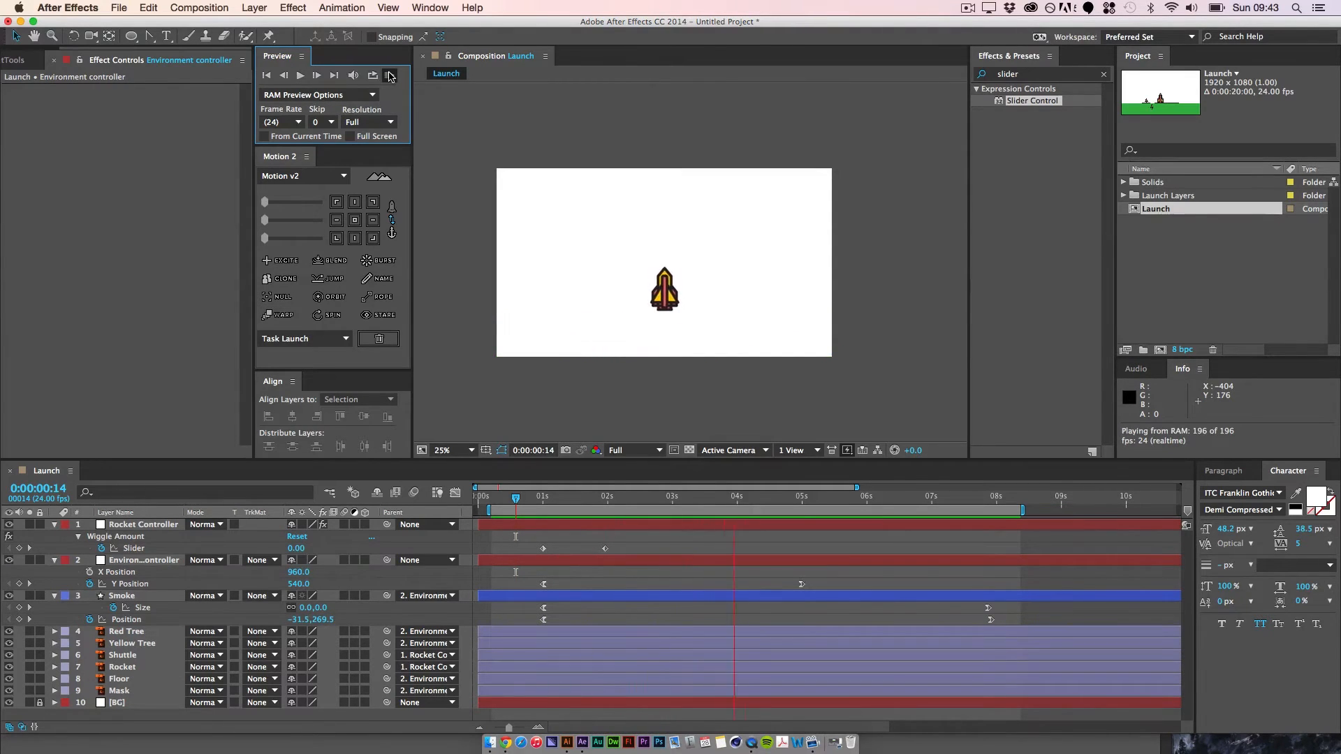
{"action": "key", "text": "space"}
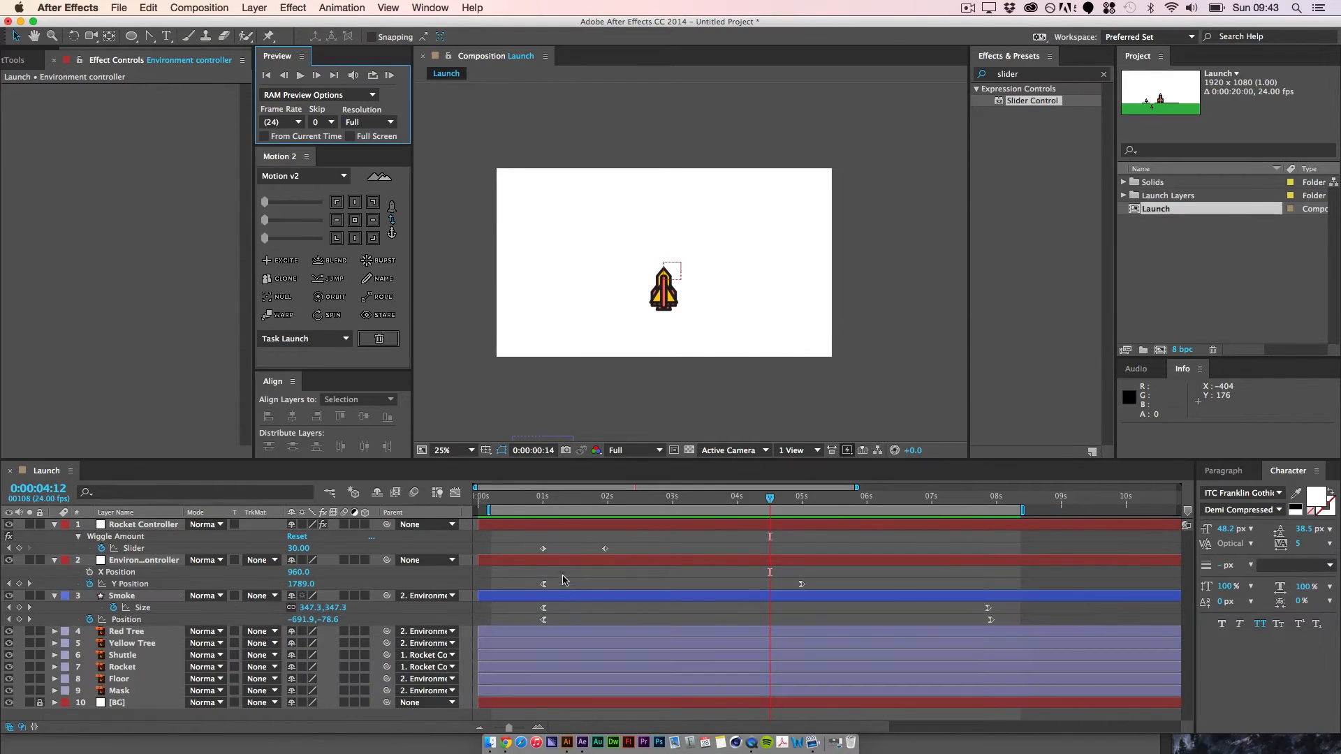
{"action": "left_click", "coordinate": [542, 585]}
{"action": "left_click", "coordinate": [456, 493]}
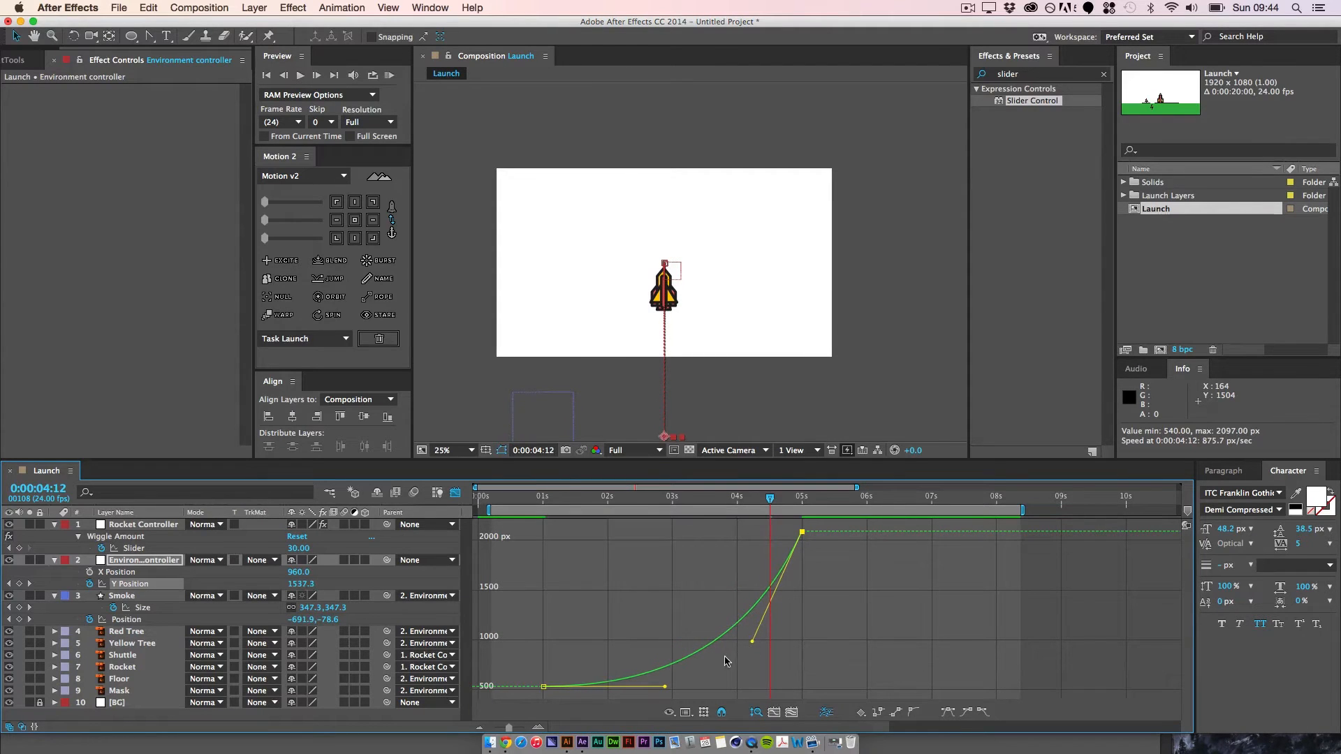
{"action": "left_click", "coordinate": [455, 493]}
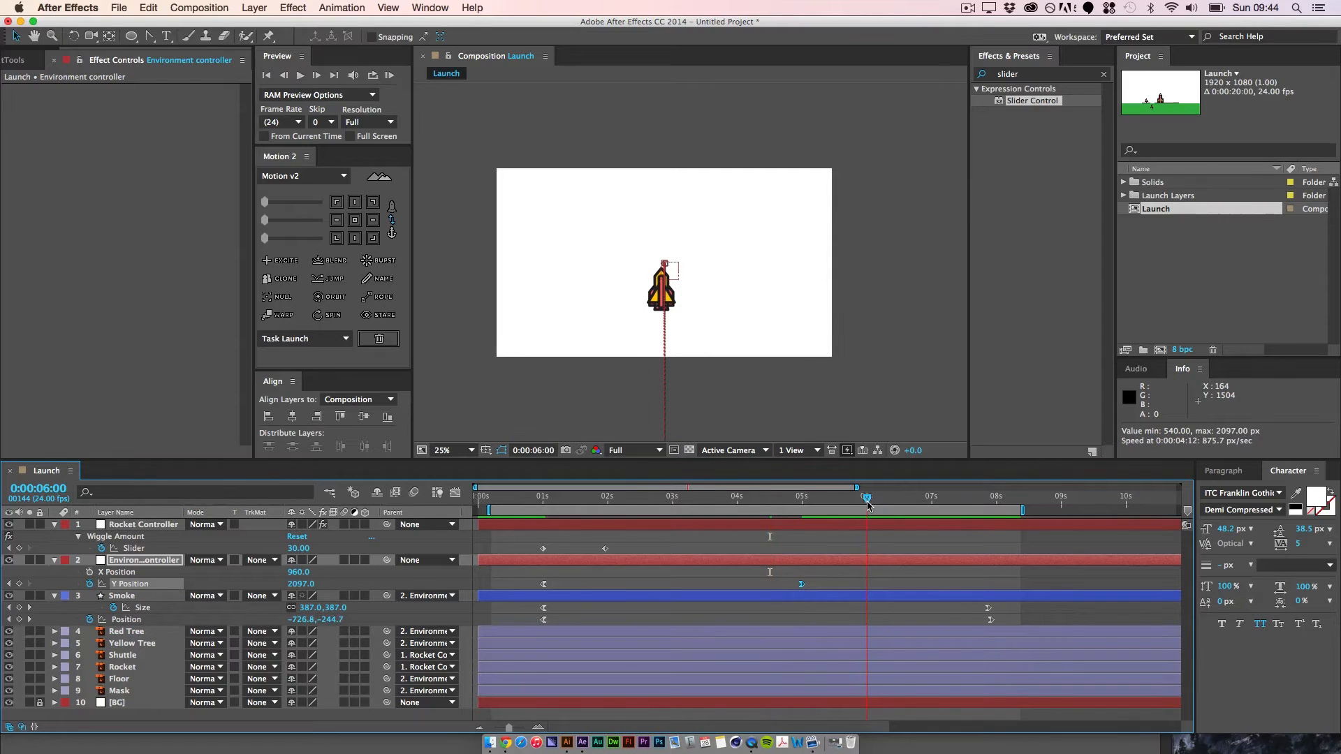
Step: Move the Environment controller's last Y Position keyframe to 0:00:06:00 and RAM preview the slower descent
{"action": "left_click_drag", "start_coordinate": [803, 585], "coordinate": [871, 583]}
{"action": "left_click", "coordinate": [822, 584]}
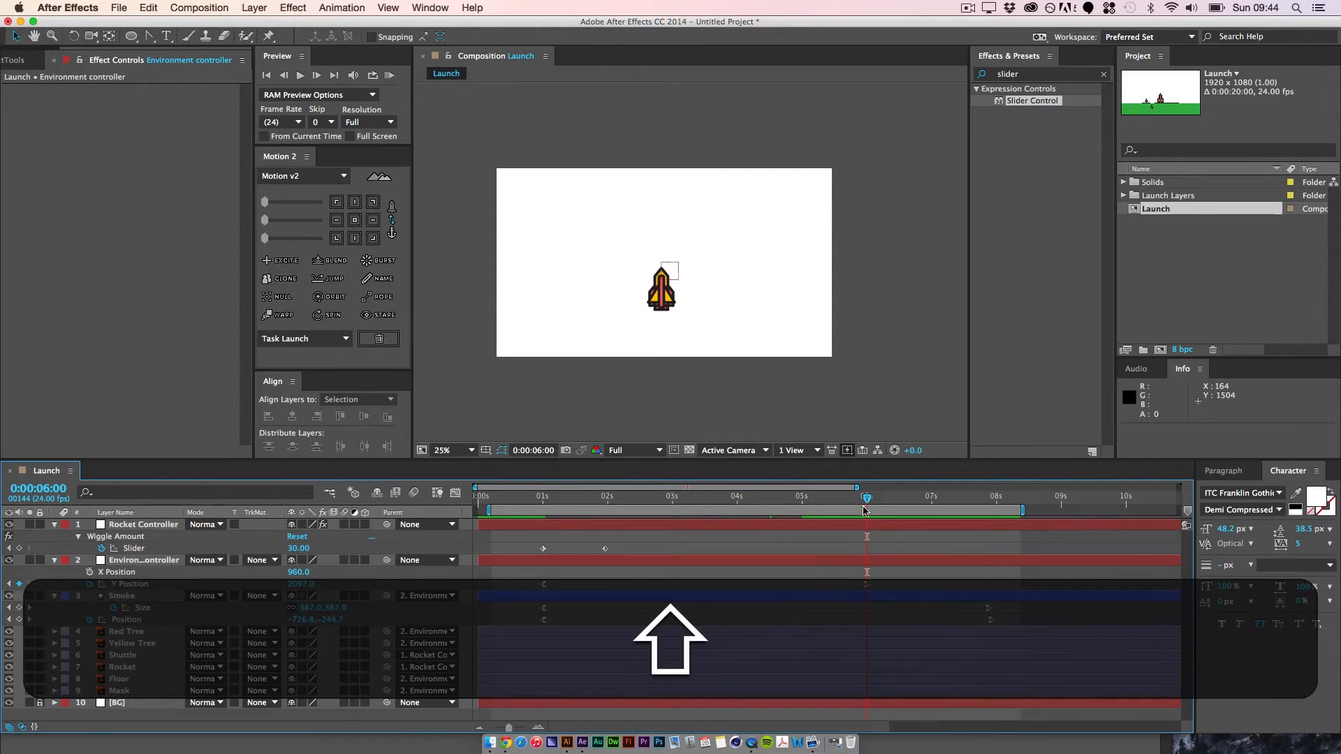
{"action": "left_click_drag", "start_coordinate": [819, 502], "coordinate": [542, 504]}
{"action": "left_click", "coordinate": [389, 75]}
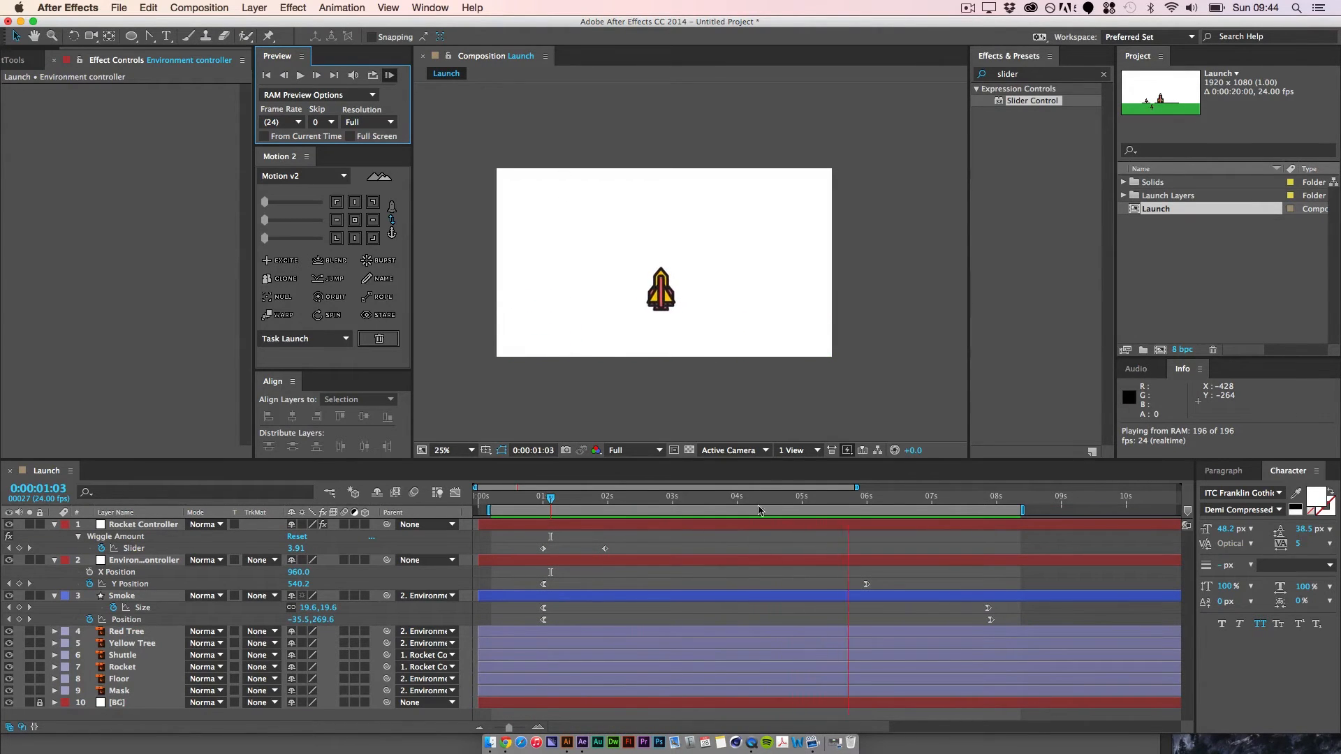
{"action": "key", "text": "space"}
{"action": "left_click_drag", "start_coordinate": [869, 500], "coordinate": [540, 519]}
Step: Duplicate the Smoke layer, then reveal and select the copy's Position property
{"action": "left_click", "coordinate": [96, 595]}
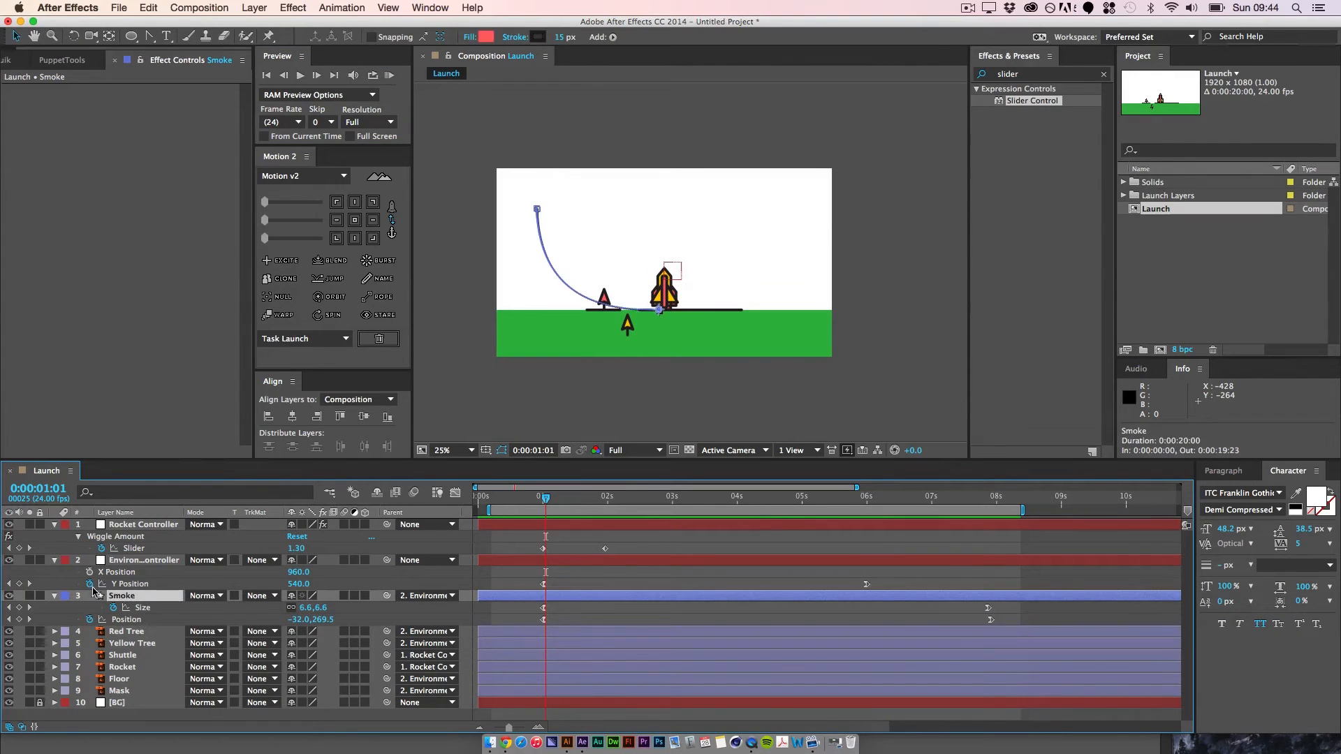
{"action": "key", "text": "super+d"}
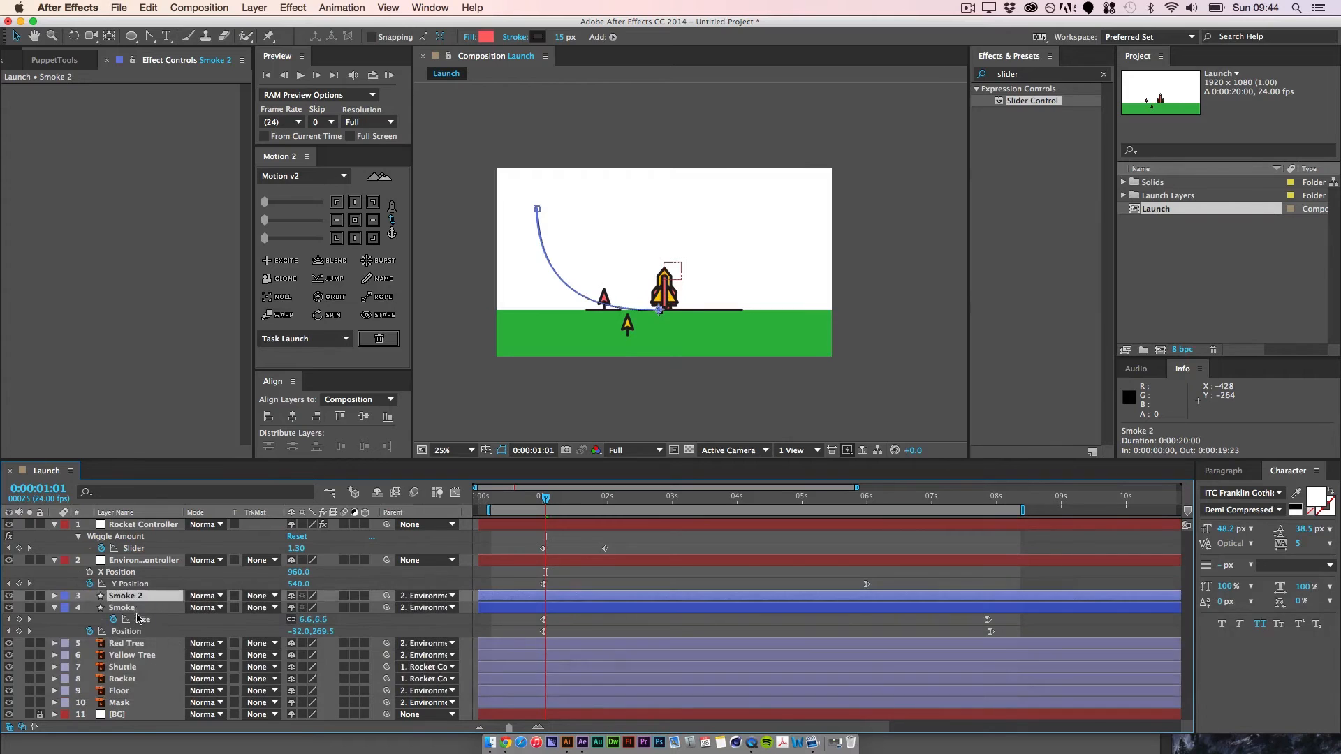
{"action": "key", "text": "p"}
{"action": "left_click", "coordinate": [127, 613]}
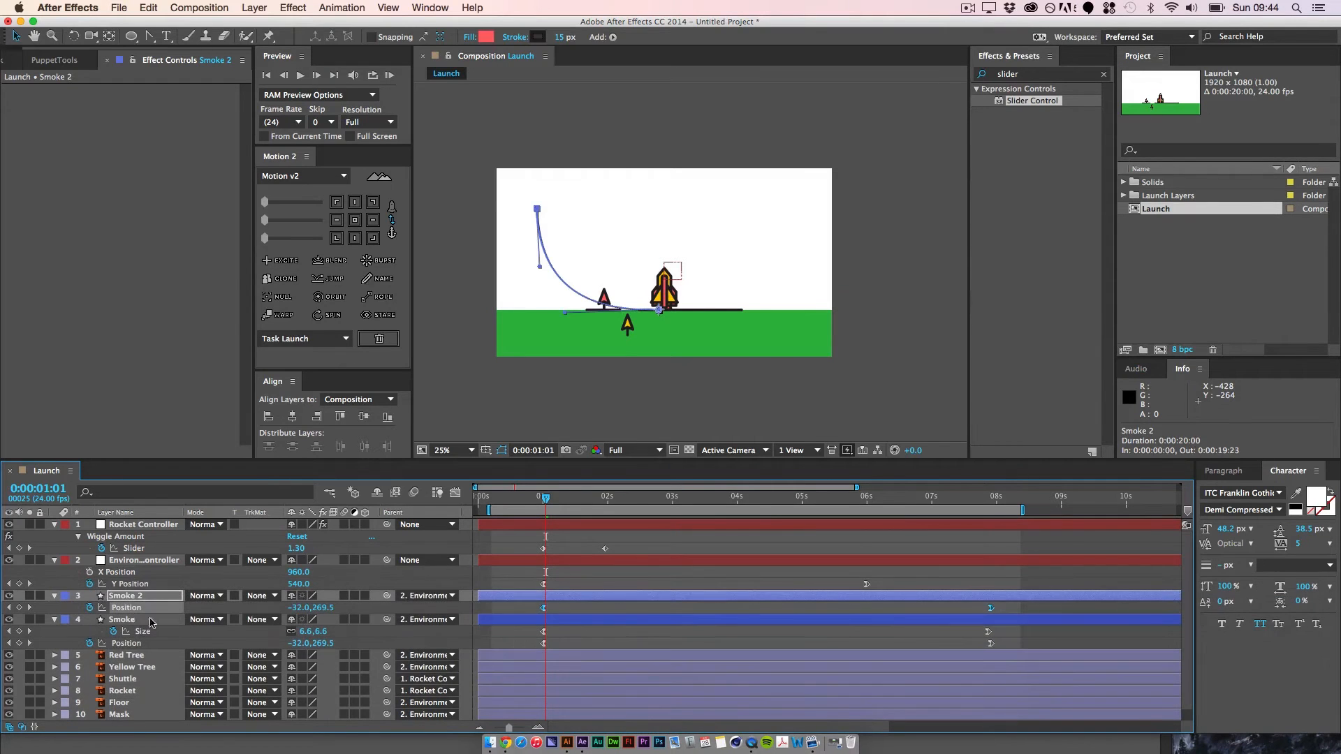
Step: Shift Smoke 2's first Position keyframe one frame earlier to 0:00:00:23
{"action": "left_click_drag", "start_coordinate": [545, 501], "coordinate": [540, 500]}
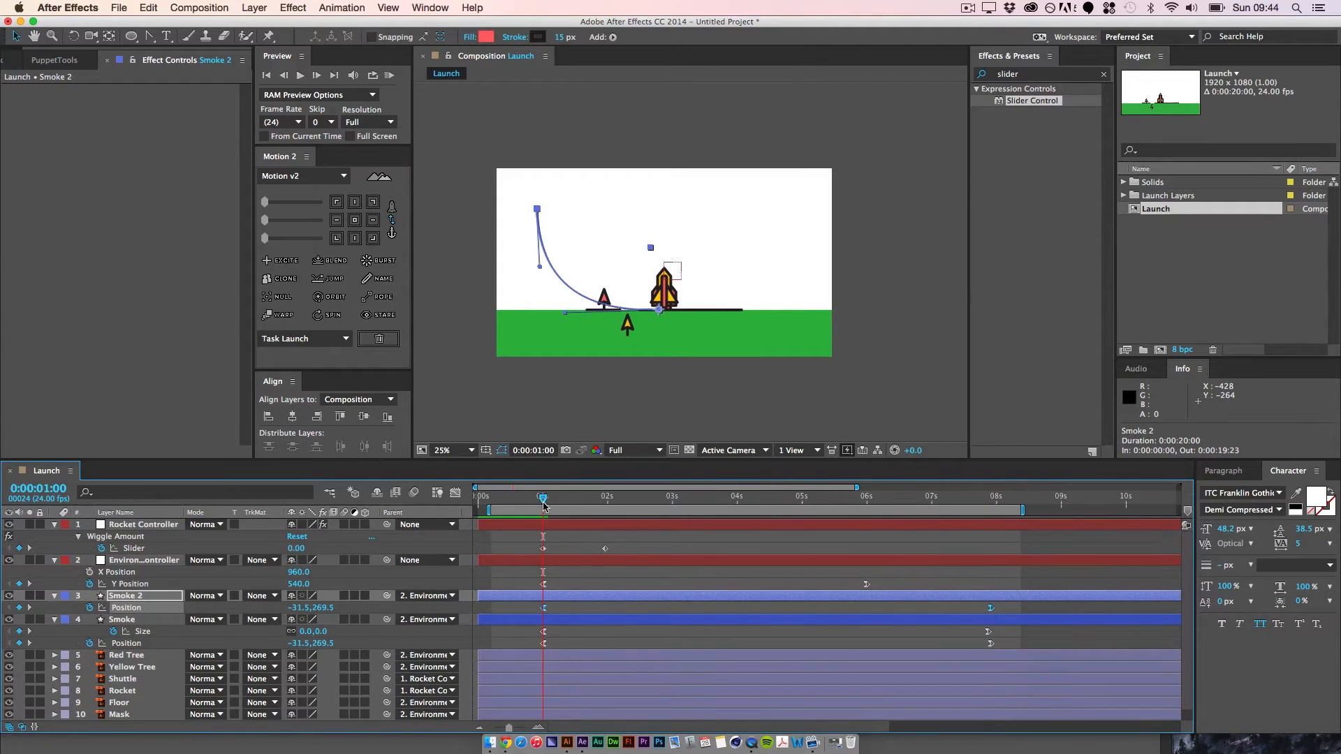
{"action": "left_click", "coordinate": [539, 207]}
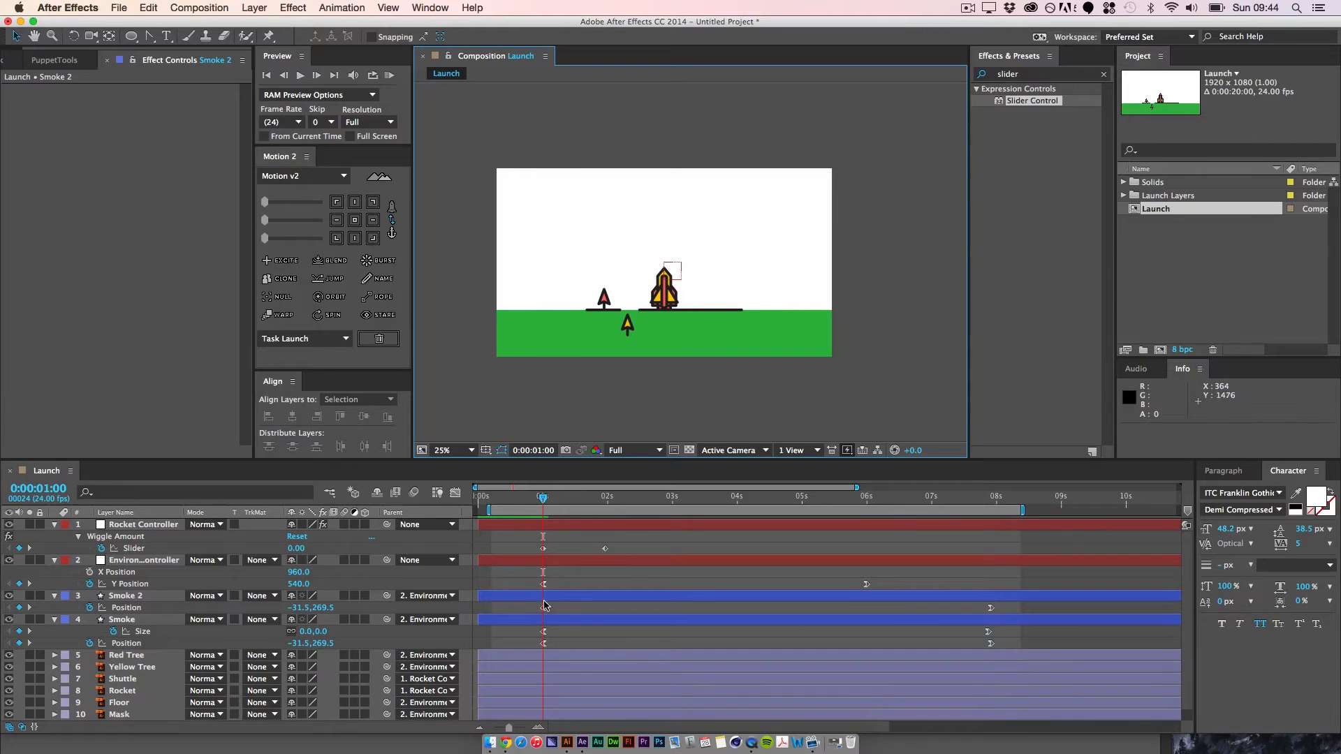
{"action": "left_click_drag", "start_coordinate": [543, 607], "coordinate": [540, 608]}
{"action": "left_click", "coordinate": [534, 208]}
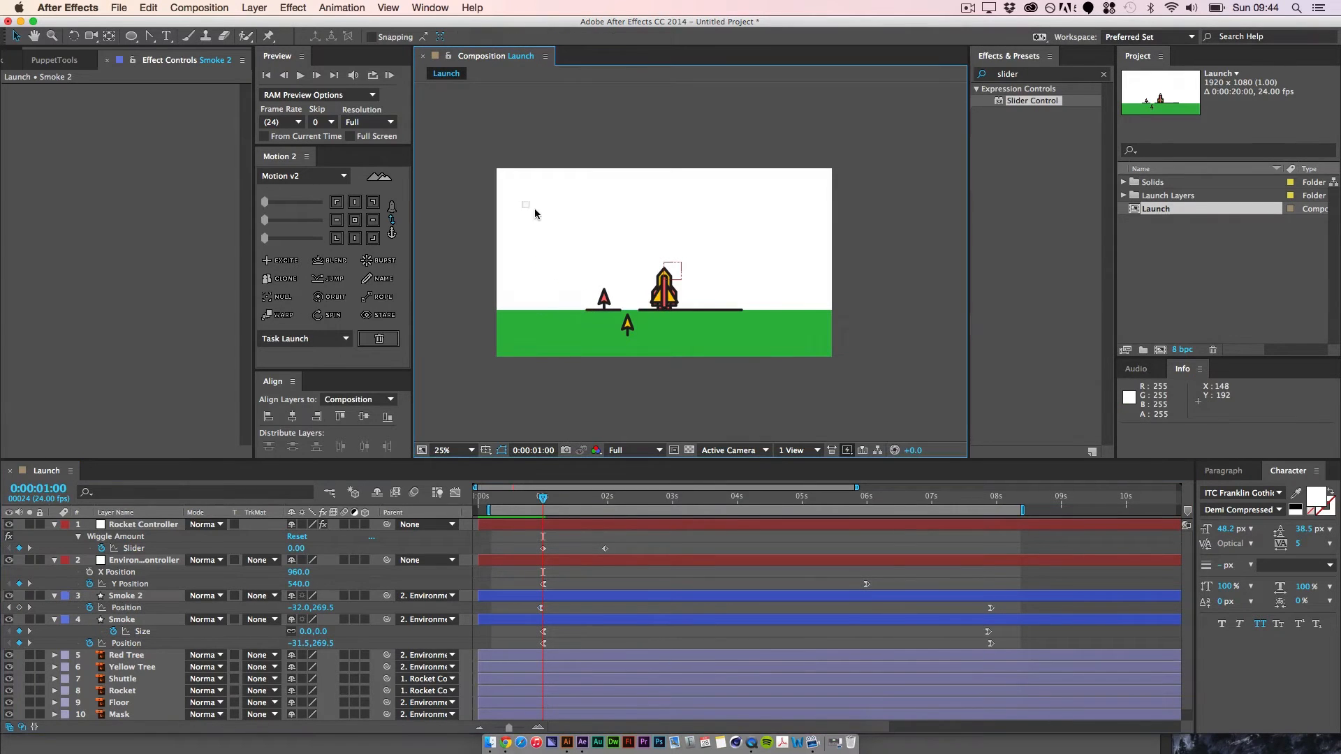
{"action": "left_click", "coordinate": [541, 607]}
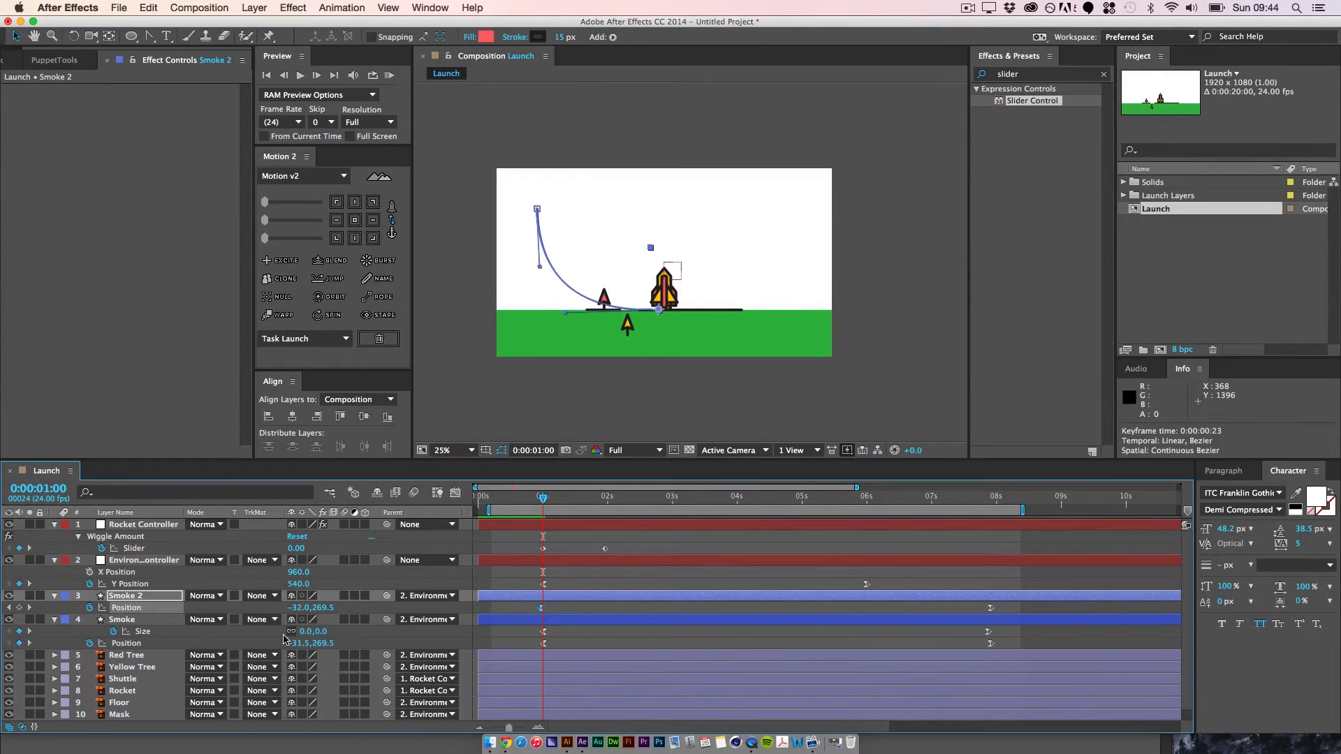
Step: Move the end of Smoke 2's motion path closer to the rocket, shorten its start handle to about -304, 303, and check 0:00:03:02
{"action": "left_click", "coordinate": [9, 609]}
{"action": "left_click_drag", "start_coordinate": [537, 208], "coordinate": [561, 220]}
{"action": "left_click_drag", "start_coordinate": [564, 313], "coordinate": [613, 316]}
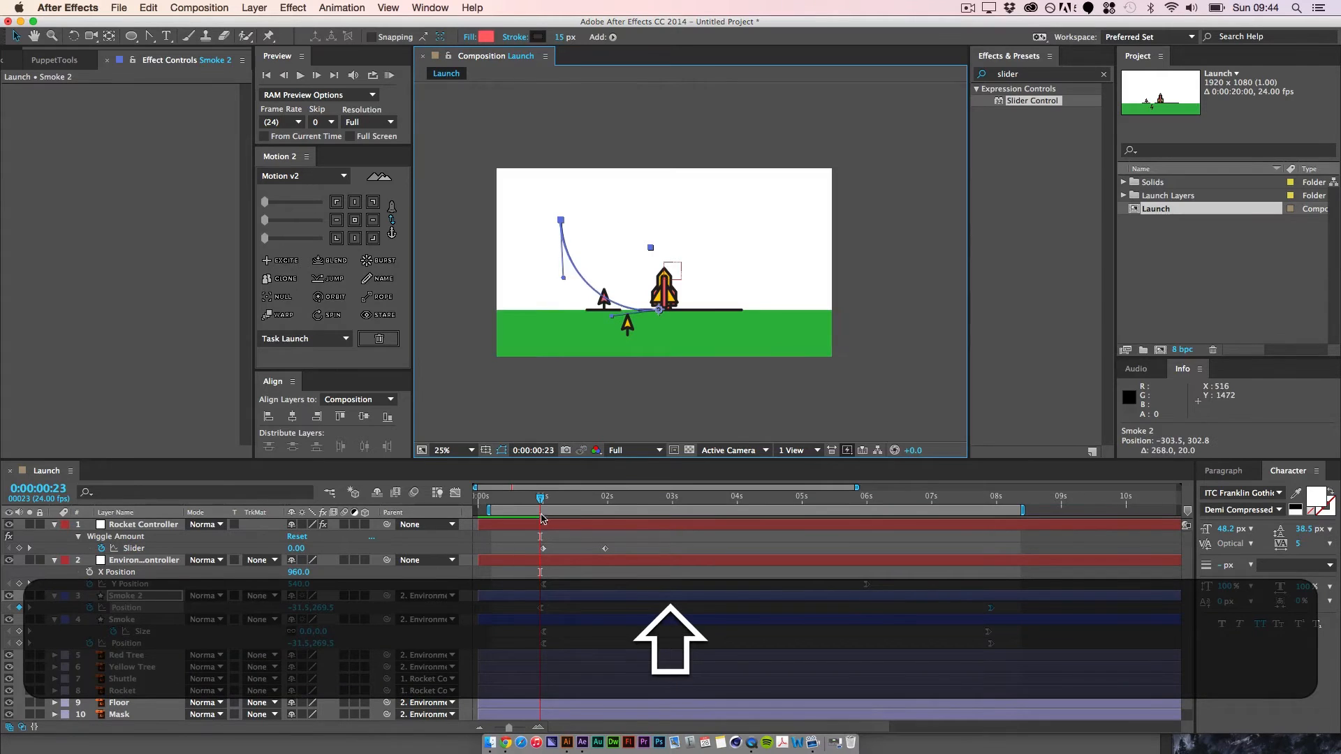
{"action": "left_click", "coordinate": [546, 497]}
{"action": "left_click_drag", "start_coordinate": [549, 499], "coordinate": [678, 498]}
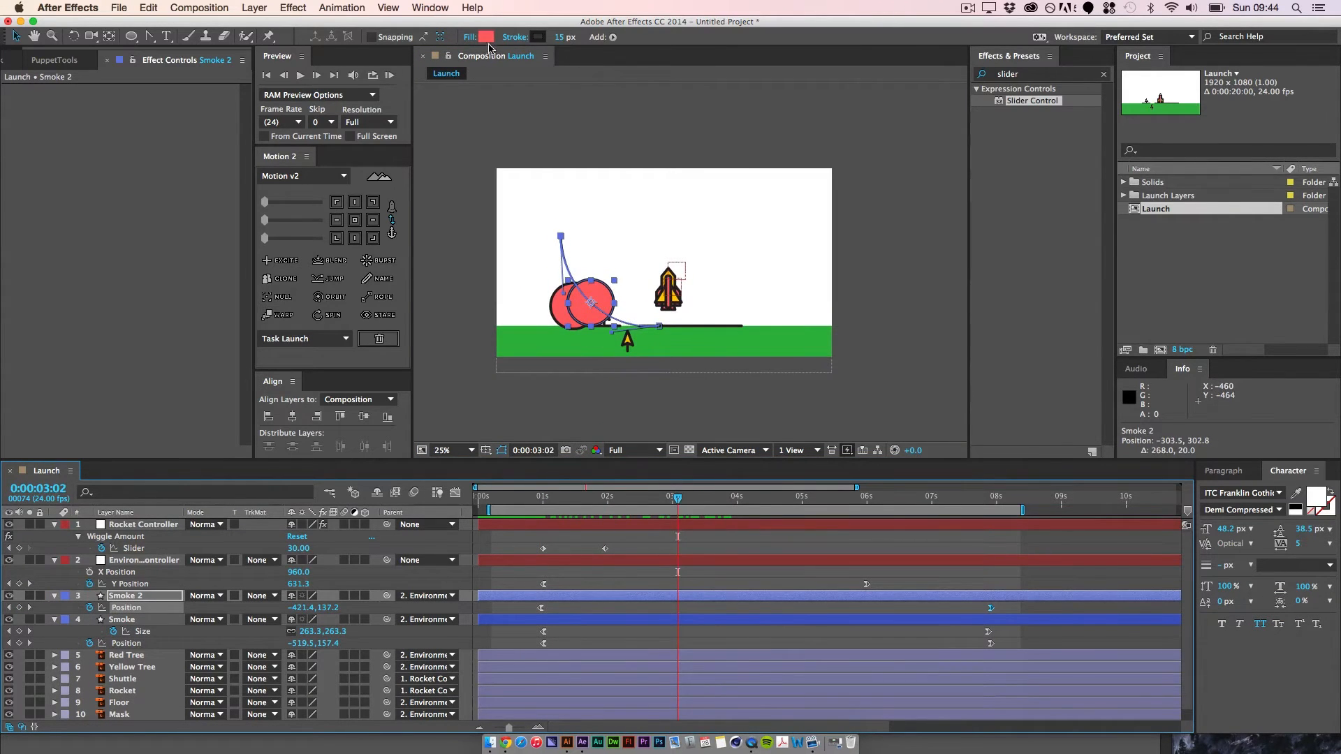
Step: Change Smoke 2's fill to the yellow sampled from the rocket
{"action": "left_click", "coordinate": [486, 36]}
{"action": "left_click", "coordinate": [295, 178]}
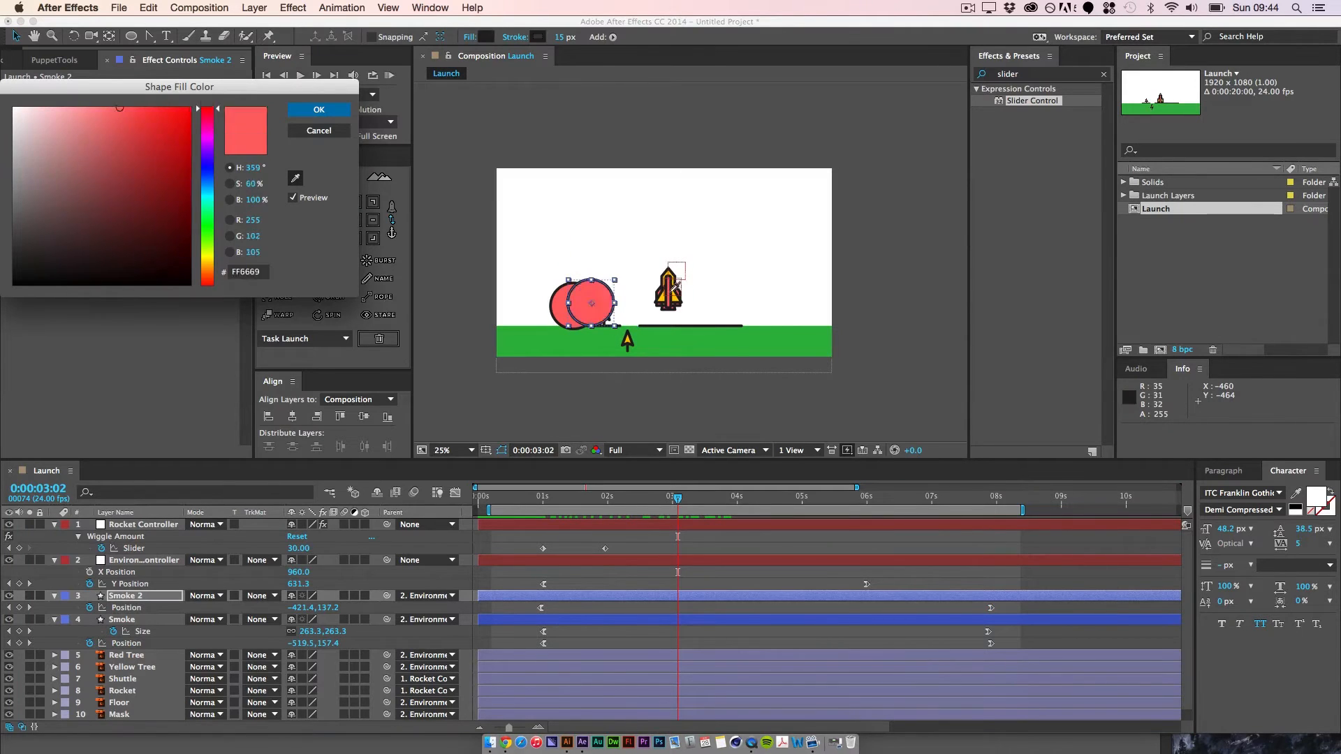
{"action": "left_click", "coordinate": [672, 296]}
{"action": "key", "text": "Return"}
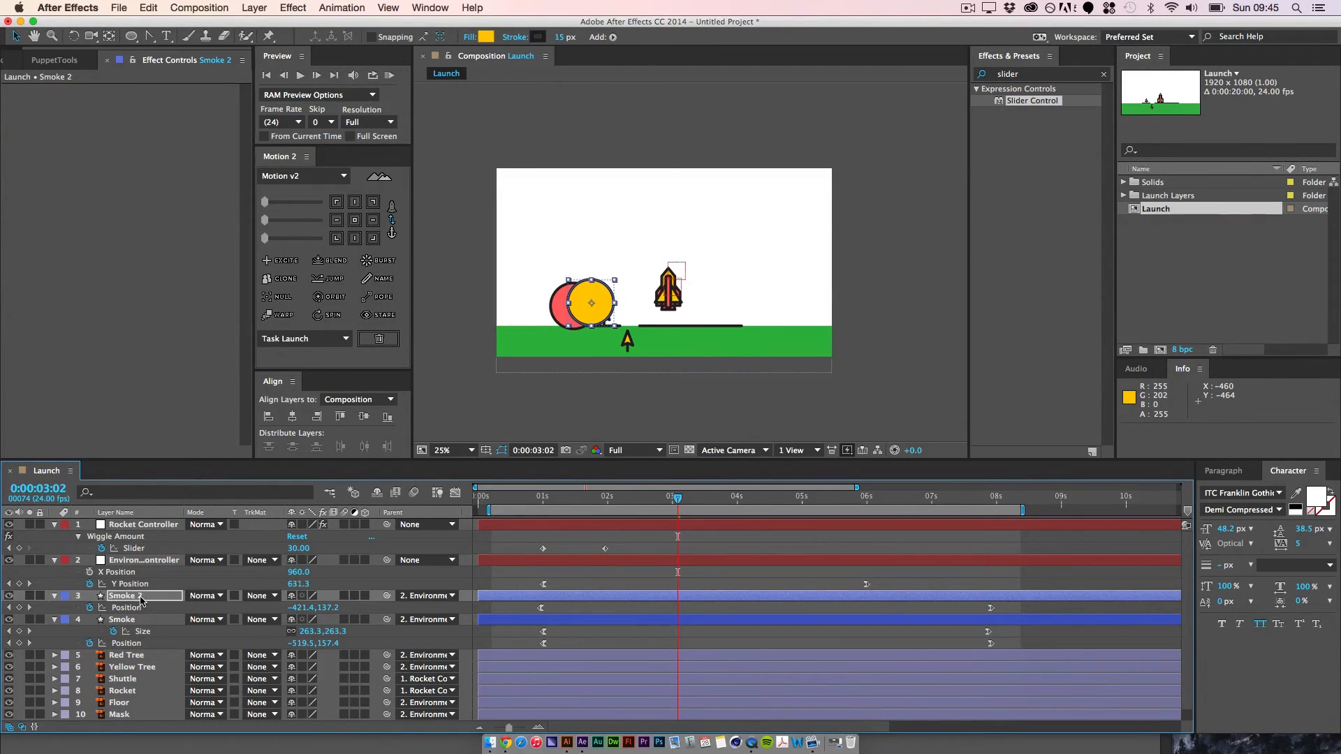
{"action": "key", "text": "Return"}
Step: Shift Smoke 2's first Position keyframe to 0:00:00:22
{"action": "left_click", "coordinate": [8, 608]}
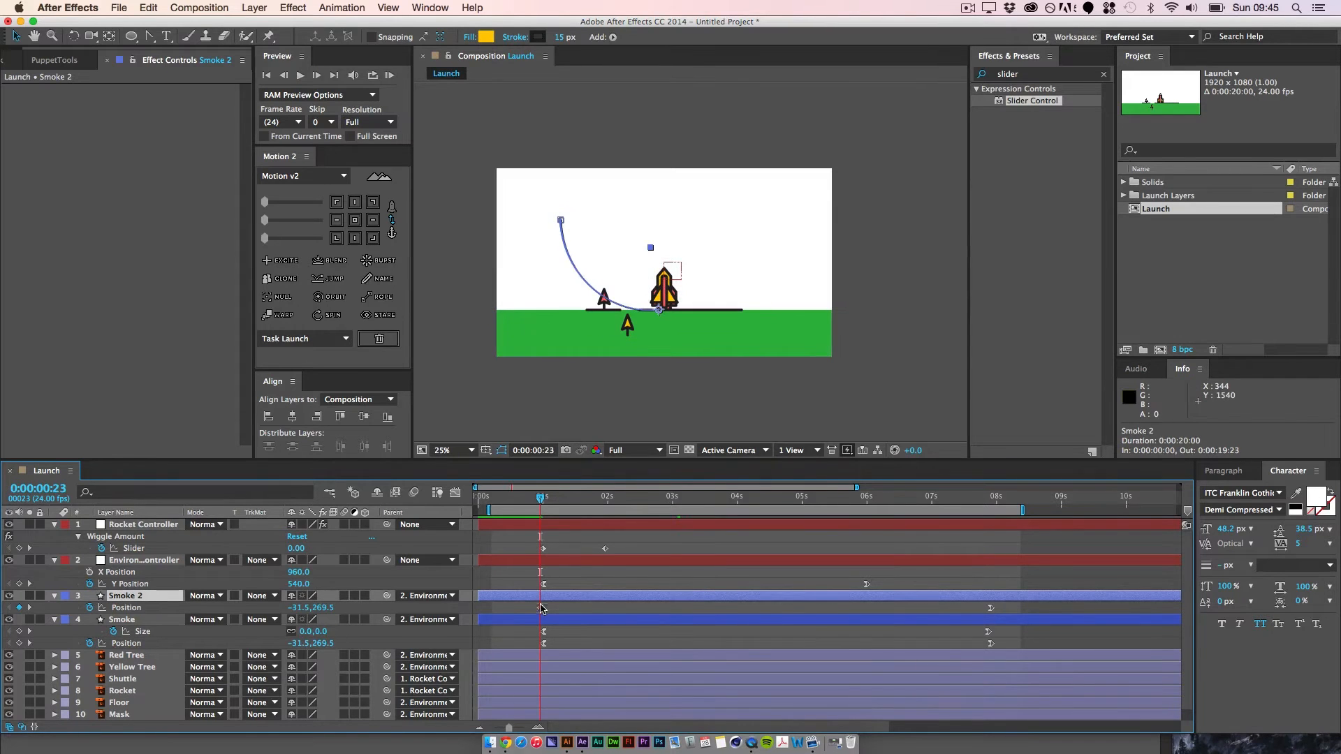
{"action": "left_click_drag", "start_coordinate": [542, 608], "coordinate": [538, 608]}
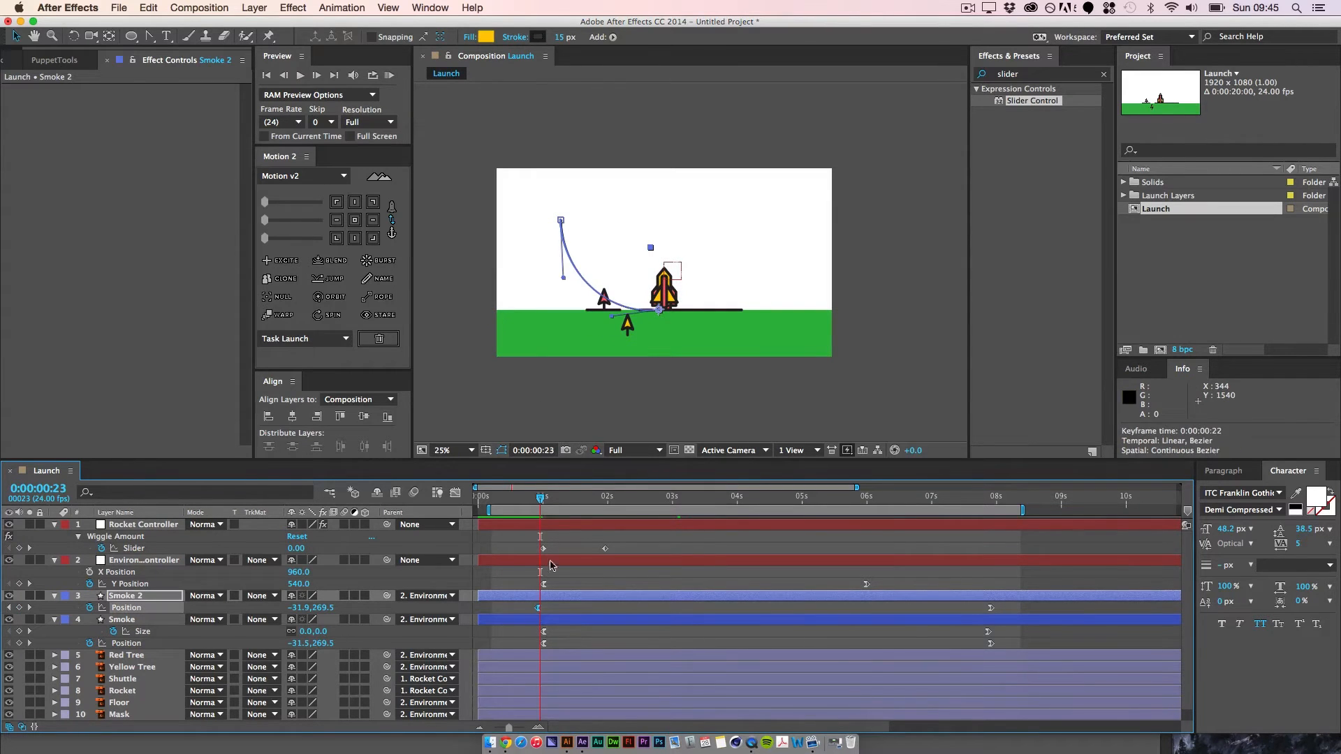
{"action": "left_click", "coordinate": [574, 236]}
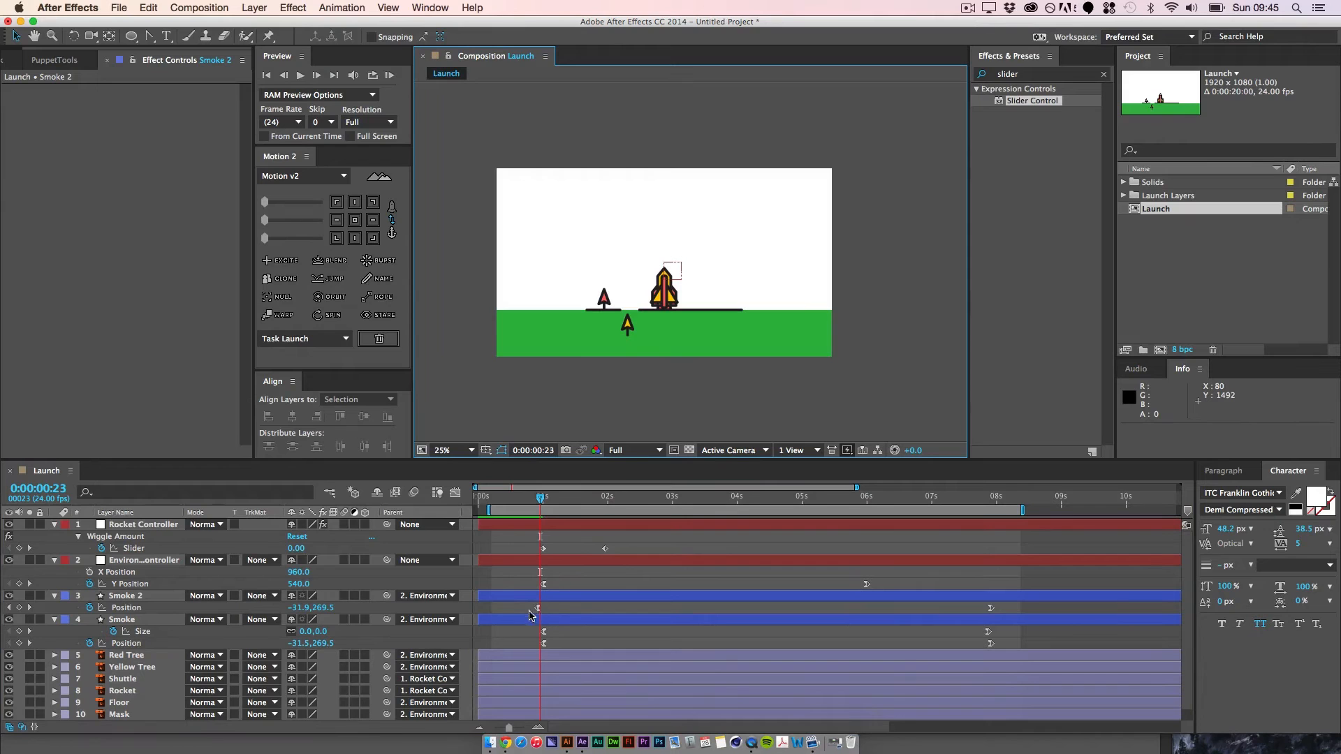
Step: Realign Smoke 2's first Position keyframe with Smoke's at 0:00:01:00
{"action": "left_click", "coordinate": [8, 608]}
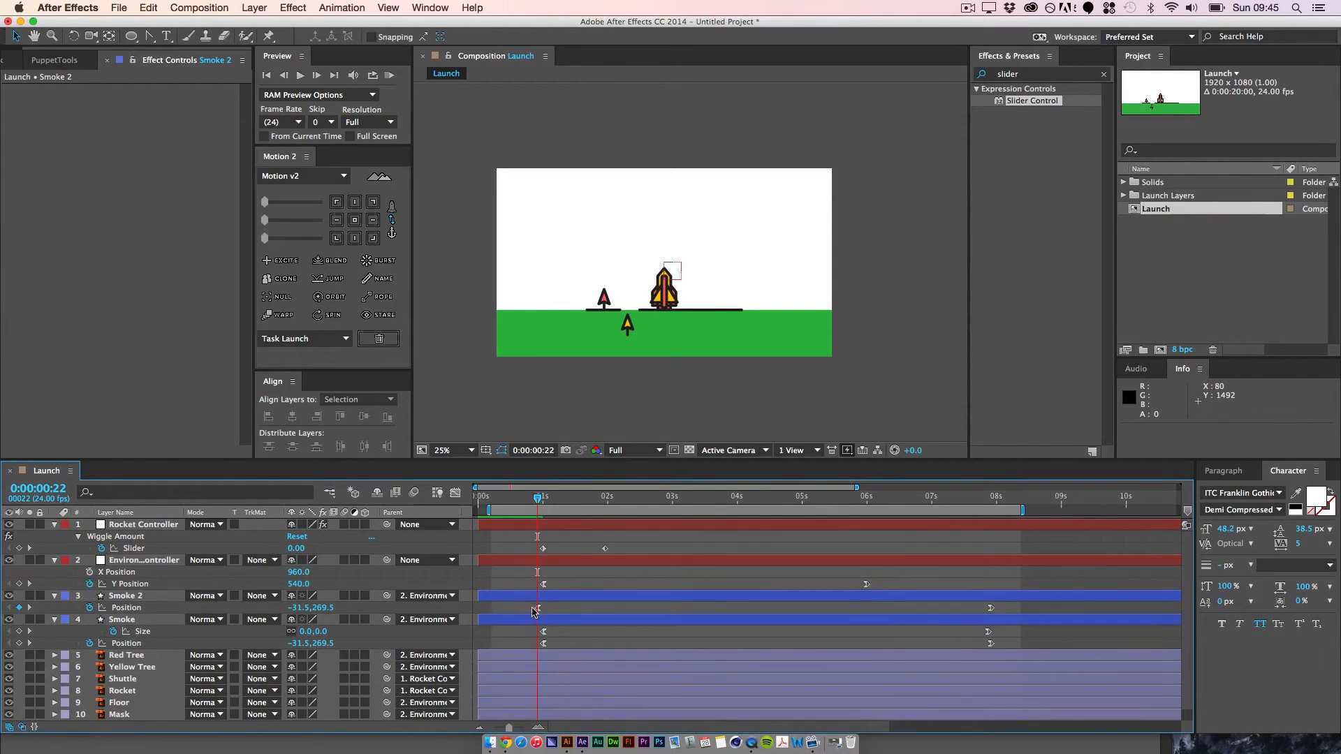
{"action": "key", "text": "equal"}
{"action": "left_click_drag", "start_coordinate": [538, 608], "coordinate": [547, 609]}
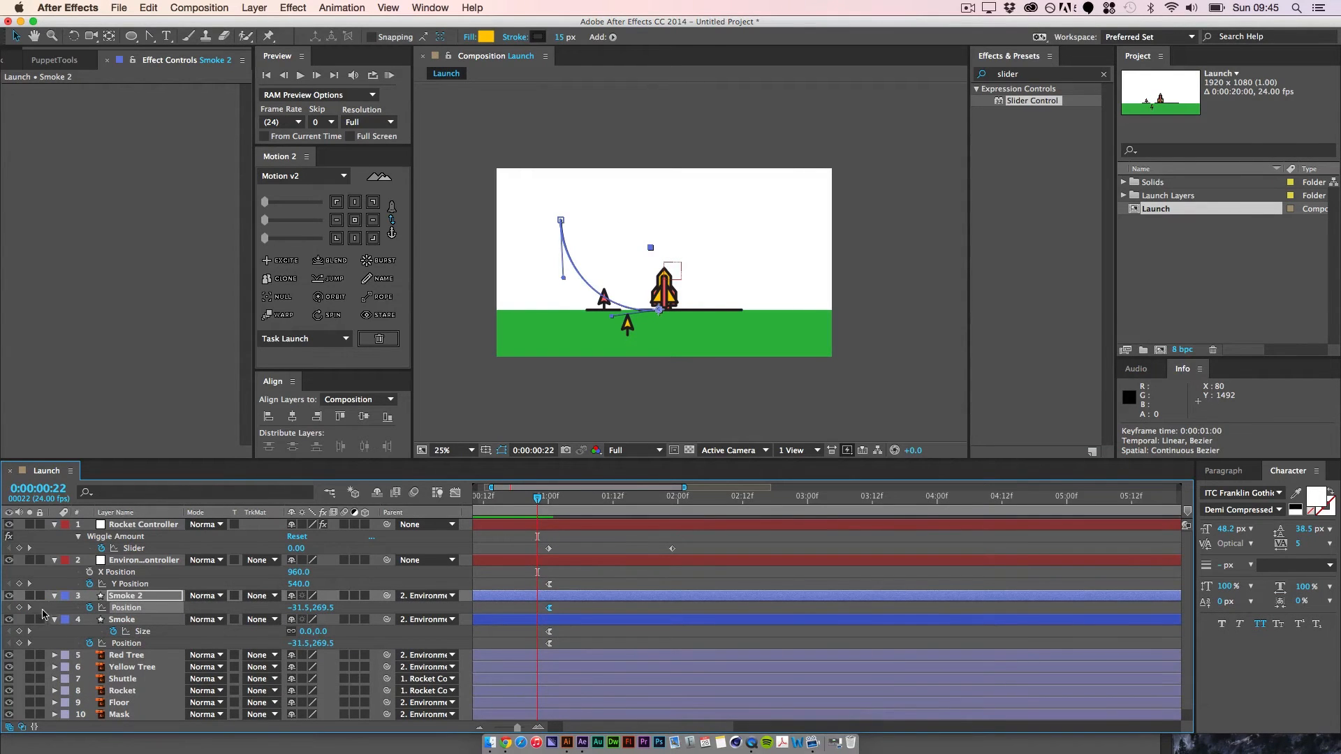
Step: Pull Smoke 2's path end farther toward the rocket, adjust its start handle to about -260, 271, and check the frames up to 0:00:02:06
{"action": "left_click", "coordinate": [29, 608]}
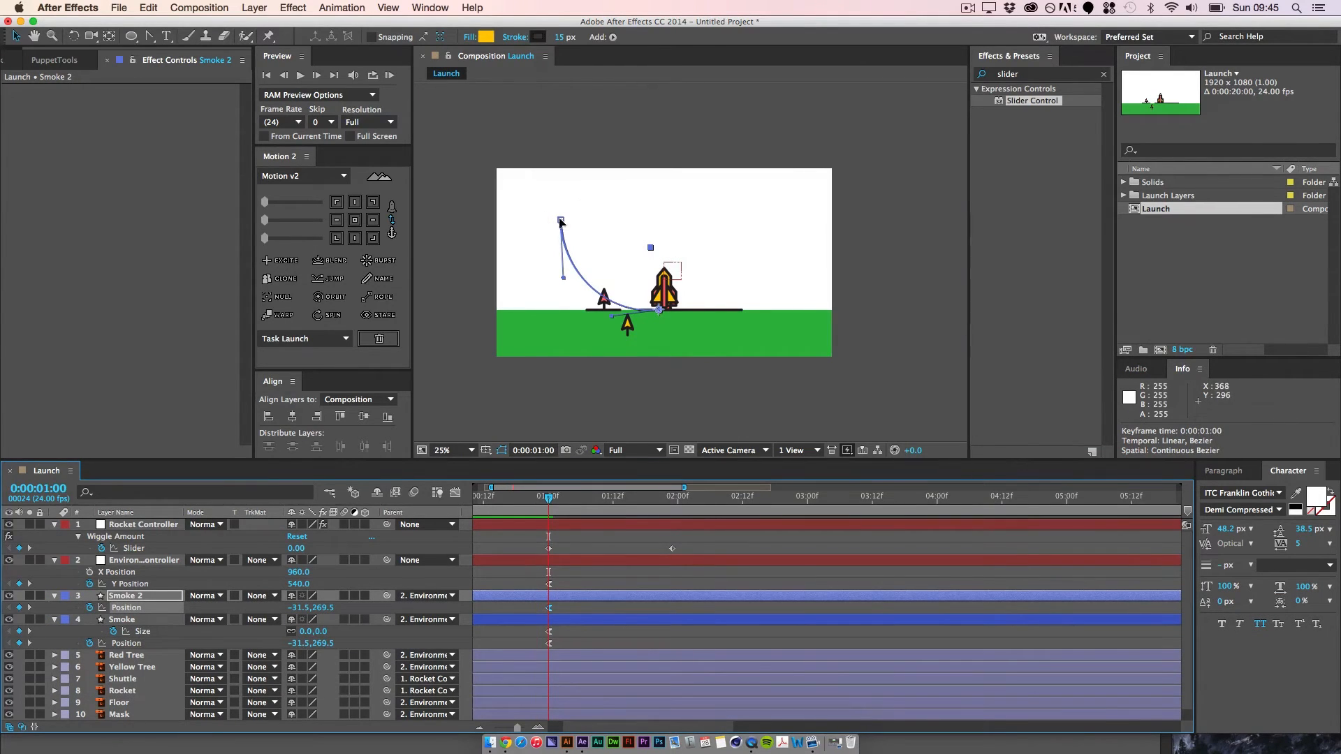
{"action": "left_click_drag", "start_coordinate": [561, 223], "coordinate": [582, 222]}
{"action": "left_click_drag", "start_coordinate": [614, 323], "coordinate": [620, 310]}
{"action": "left_click_drag", "start_coordinate": [550, 499], "coordinate": [740, 518]}
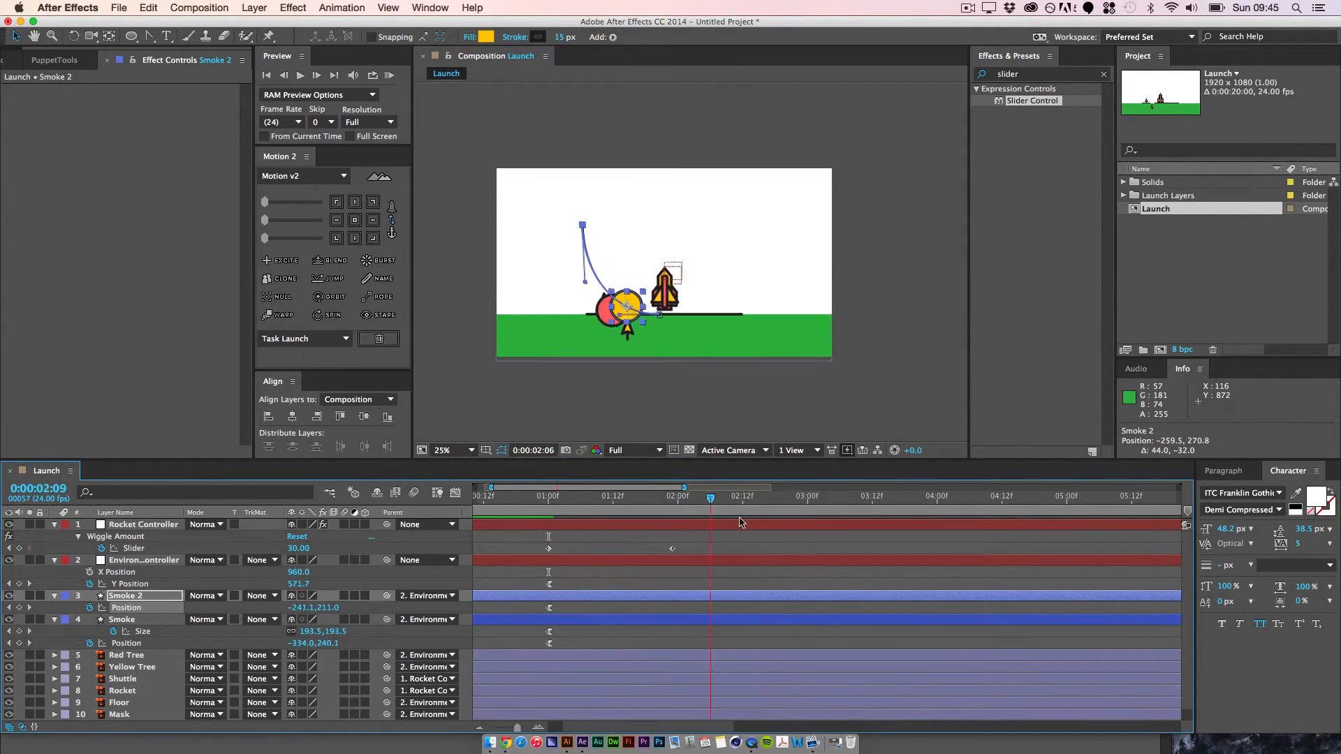
Step: Duplicate the Smoke layer, place the copy above Smoke 2 and reveal its Position property
{"action": "left_click", "coordinate": [126, 621]}
{"action": "key", "text": "super+d"}
{"action": "key", "text": "super+bracketright"}
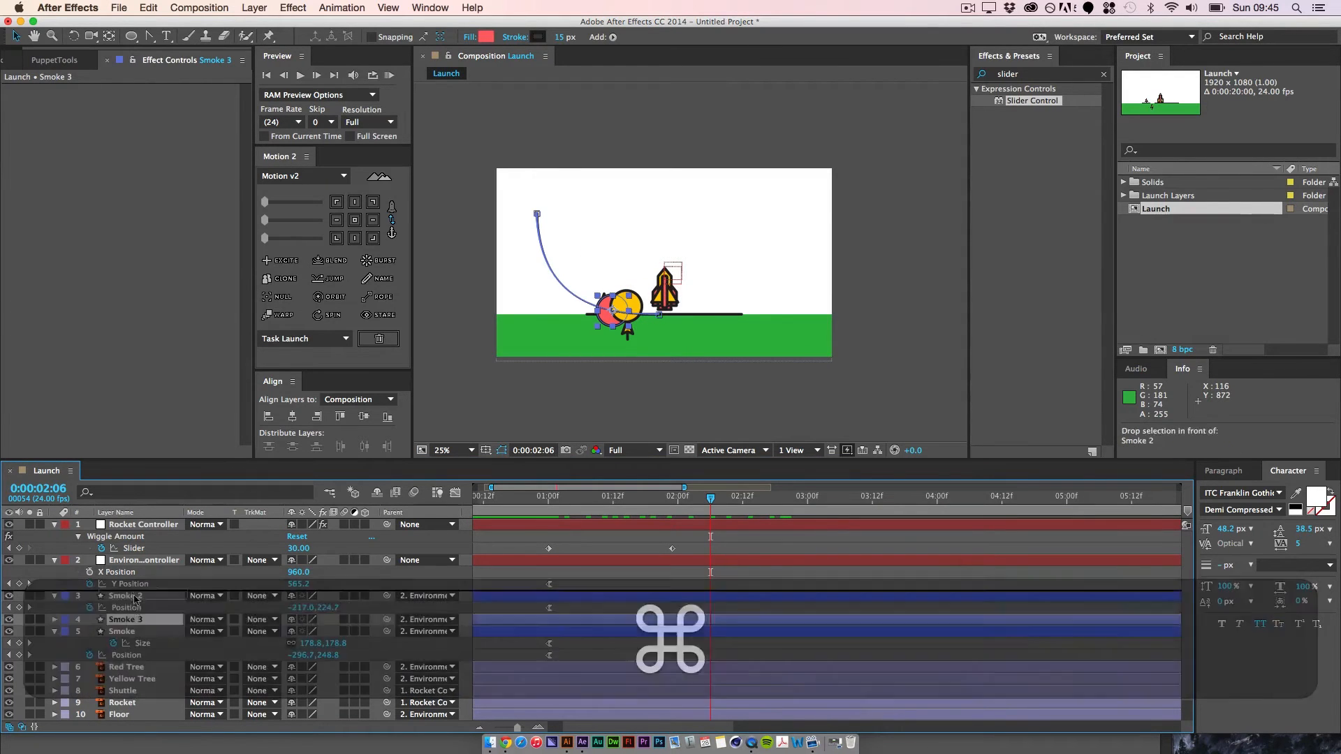
{"action": "key", "text": "p"}
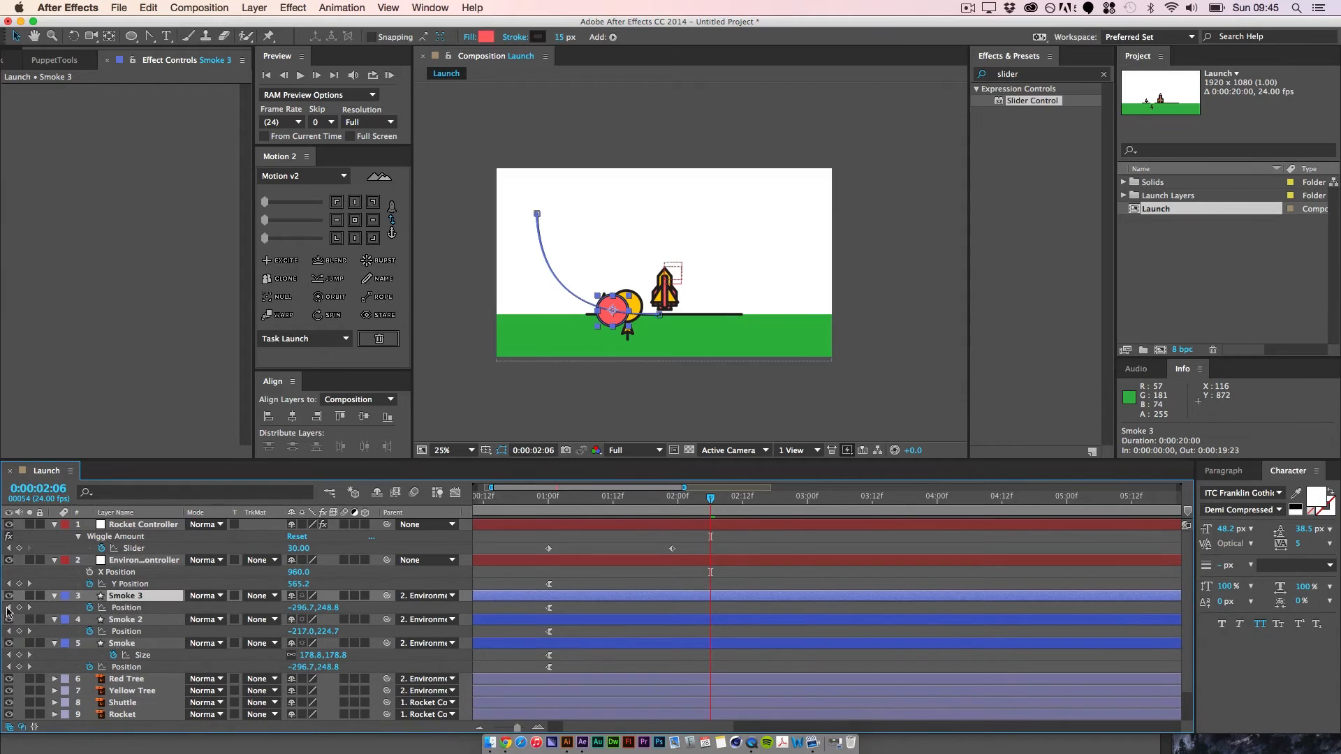
Step: Reshape Smoke 3's motion path at 0:00:01:00, moving its end to about -468, -183 and its start handle to about -296, 271
{"action": "left_click", "coordinate": [8, 609]}
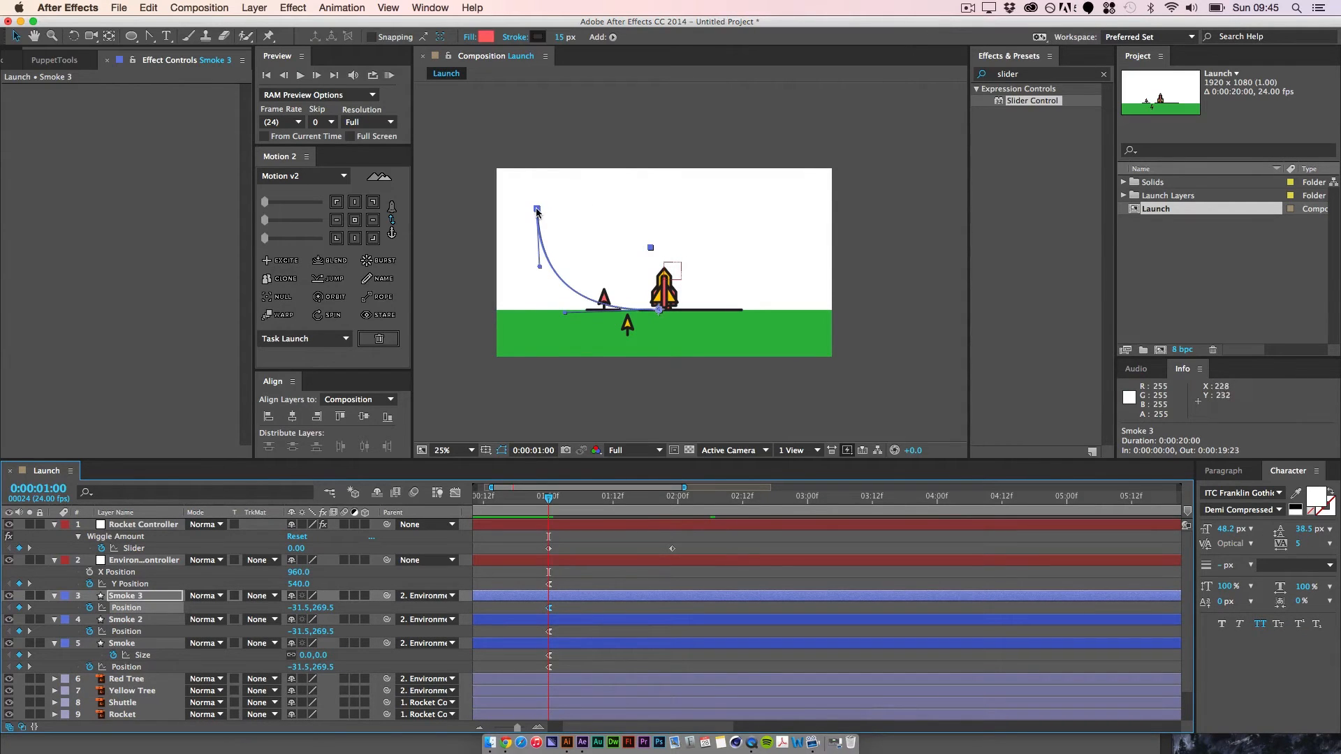
{"action": "left_click", "coordinate": [549, 203]}
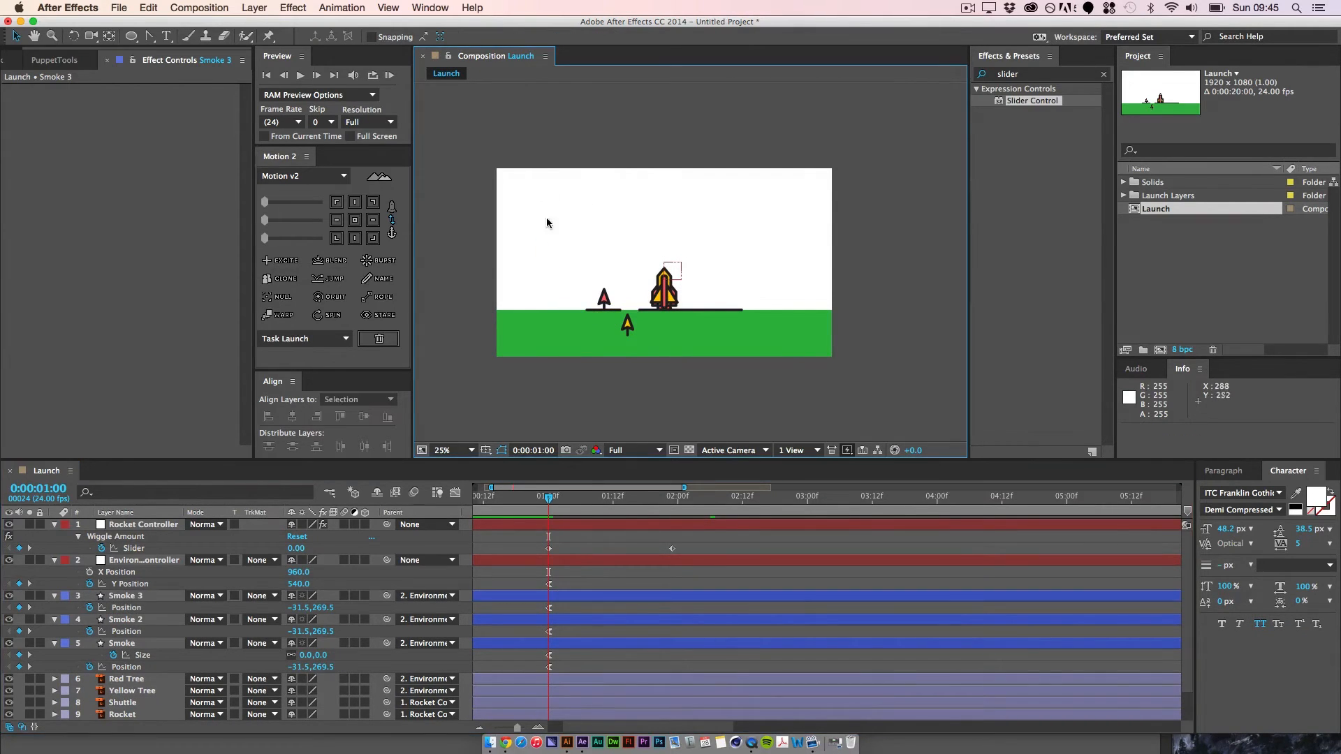
{"action": "left_click", "coordinate": [136, 608]}
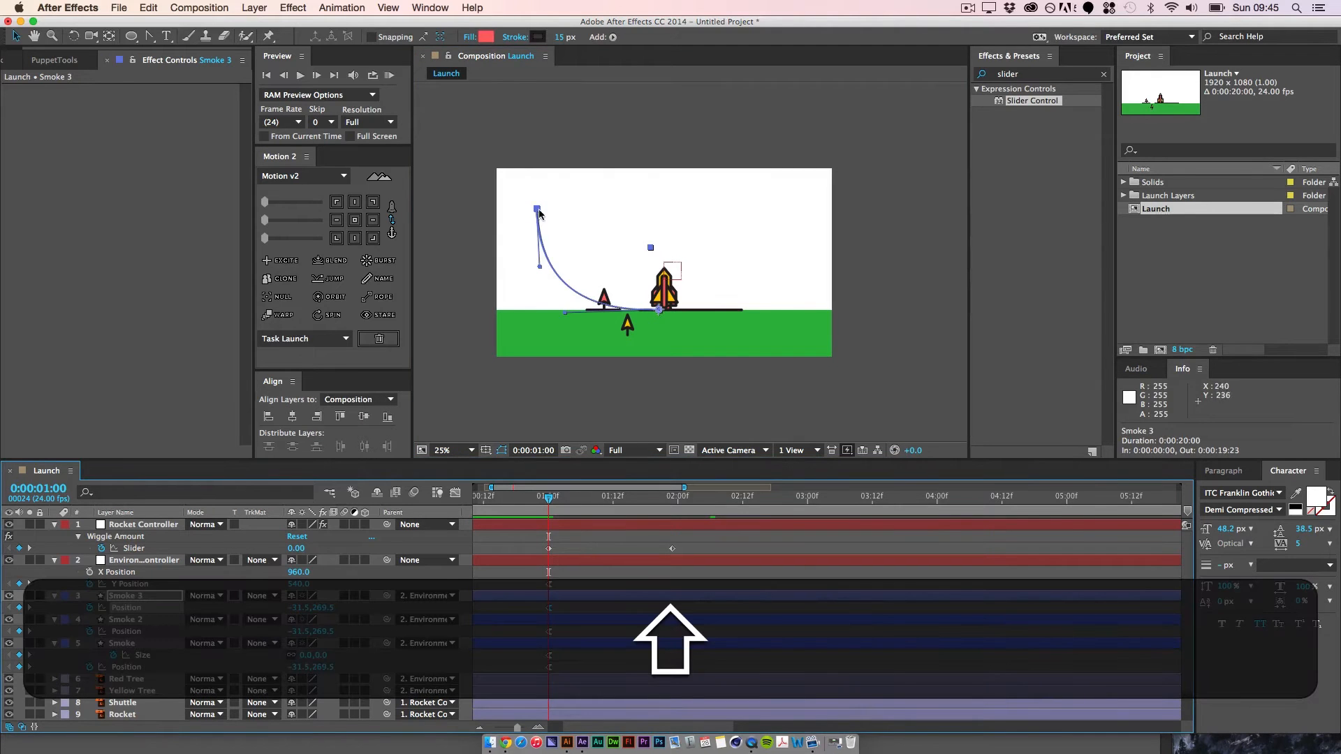
{"action": "left_click", "coordinate": [538, 211], "text": "shift"}
{"action": "left_click_drag", "start_coordinate": [538, 209], "coordinate": [577, 218]}
{"action": "left_click_drag", "start_coordinate": [564, 312], "coordinate": [616, 313]}
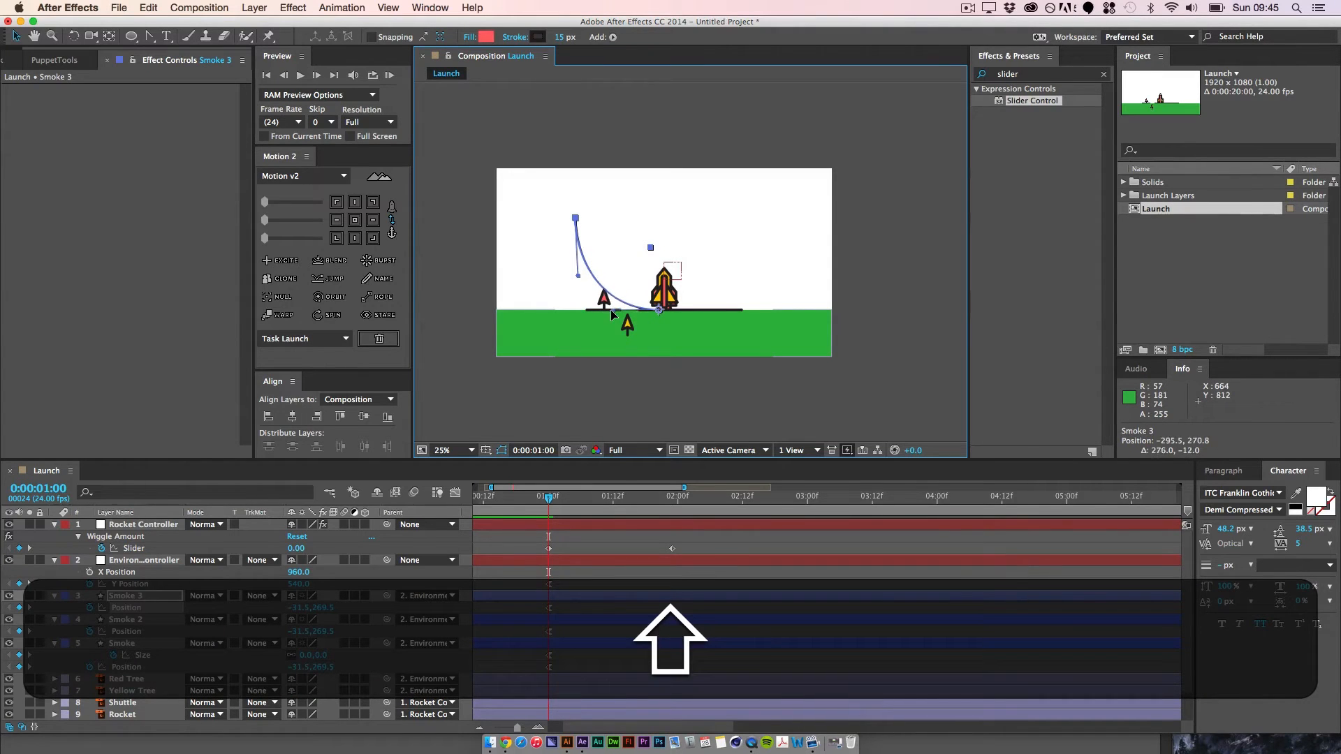
{"action": "mouse_move", "coordinate": [576, 218]}
{"action": "left_mouse_down"}
{"action": "mouse_move", "coordinate": [626, 234]}
{"action": "mouse_move", "coordinate": [583, 231]}
{"action": "left_mouse_up"}
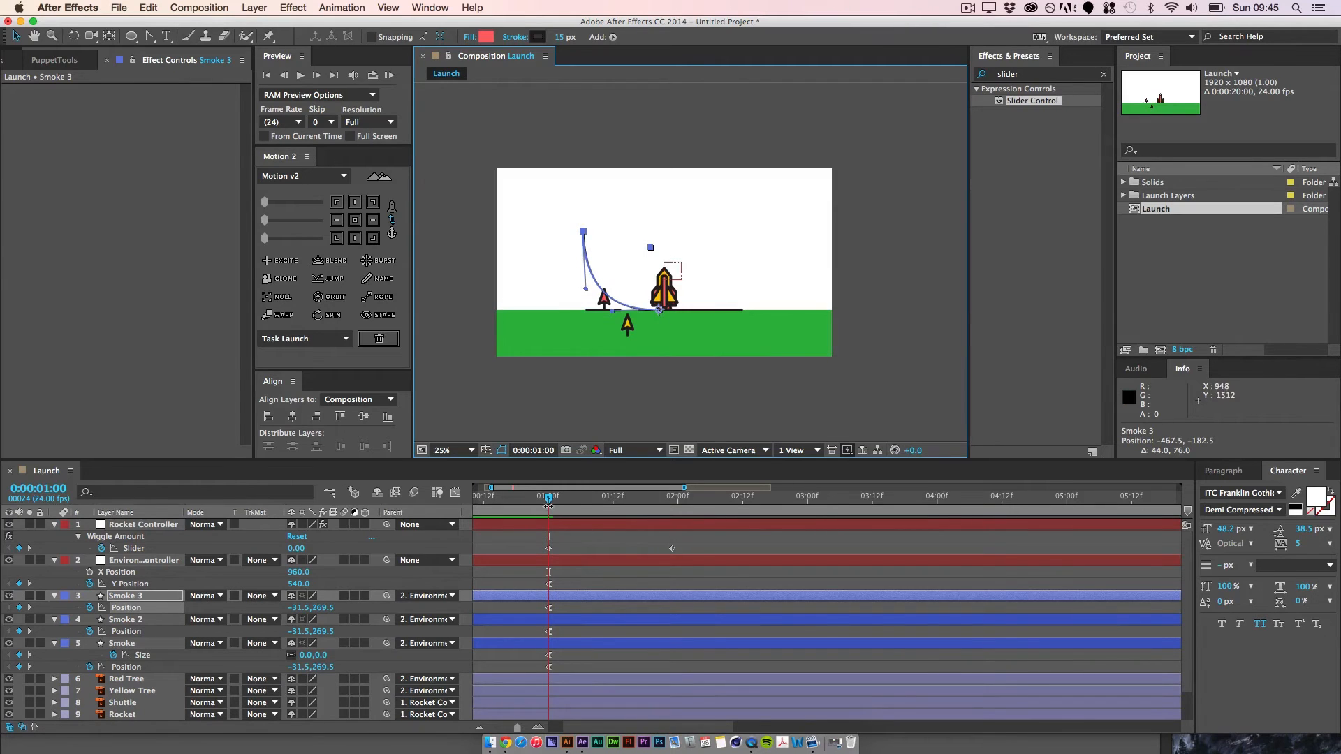
Step: Raise the end of Smoke 3's motion path to about -468, -439 at 0:00:03:10 and preview the smoke
{"action": "left_click_drag", "start_coordinate": [549, 501], "coordinate": [862, 517]}
{"action": "left_click_drag", "start_coordinate": [585, 259], "coordinate": [588, 214]}
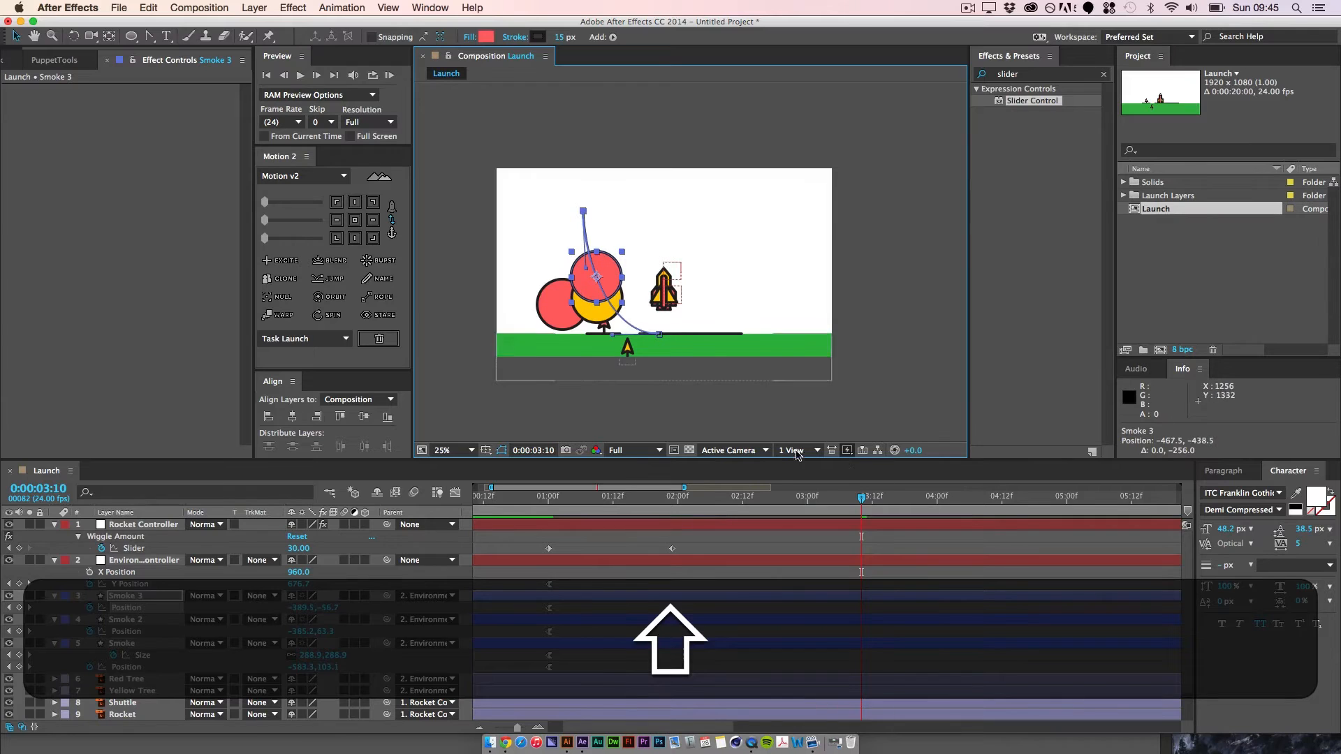
{"action": "left_click", "coordinate": [618, 497]}
{"action": "key", "text": "space"}
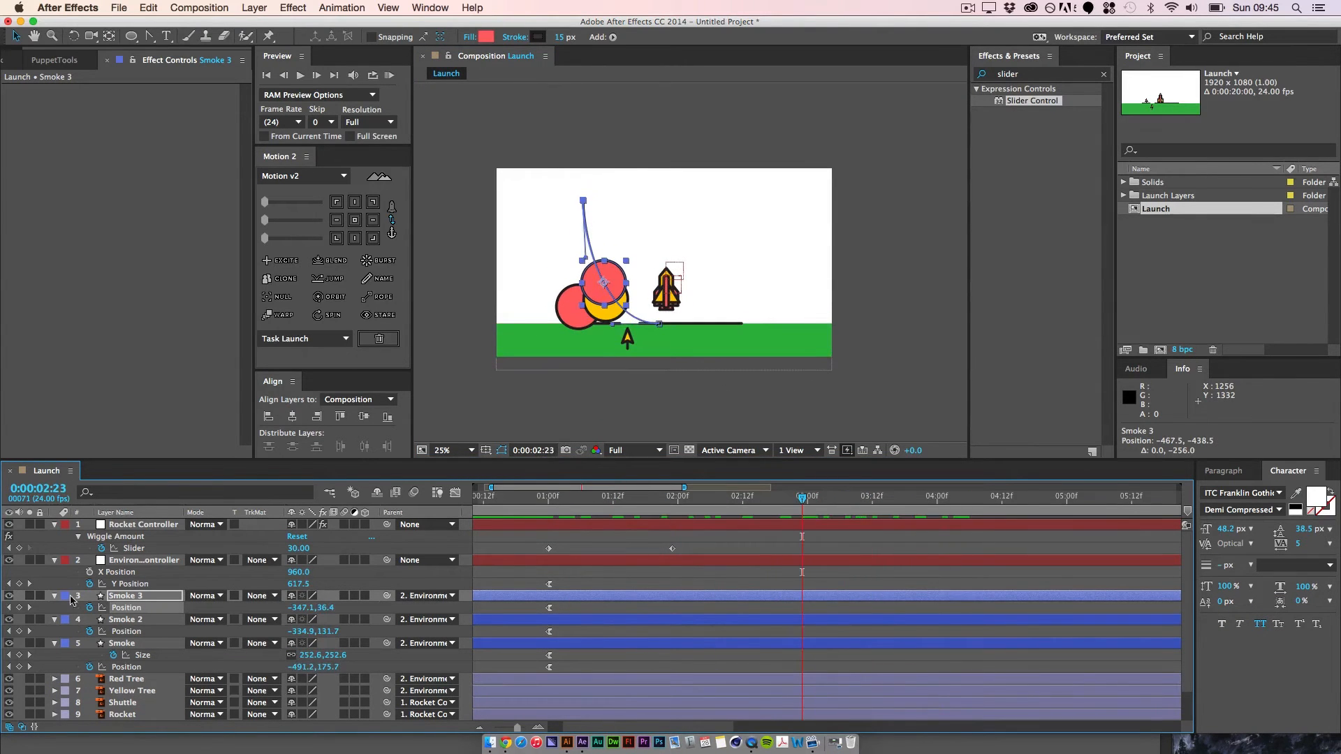
Step: Duplicate the yellow Smoke 2 layer, place the copy above Smoke 3 and select its Position property at 0:00:01:00
{"action": "left_click", "coordinate": [131, 620]}
{"action": "key", "text": "super+d"}
{"action": "mouse_move", "coordinate": [132, 620]}
{"action": "left_mouse_down"}
{"action": "mouse_move", "coordinate": [138, 593]}
{"action": "mouse_move", "coordinate": [120, 599]}
{"action": "left_mouse_up"}
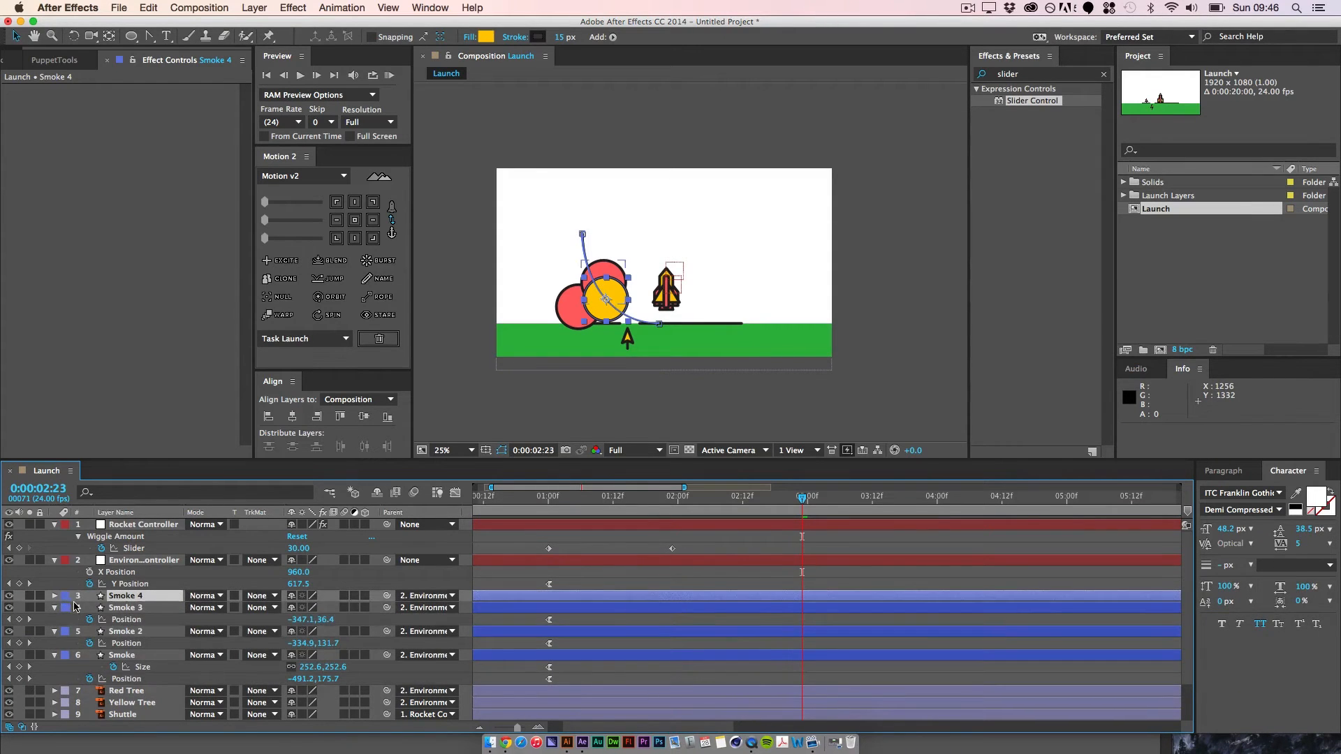
{"action": "key", "text": "p"}
{"action": "left_click", "coordinate": [9, 608]}
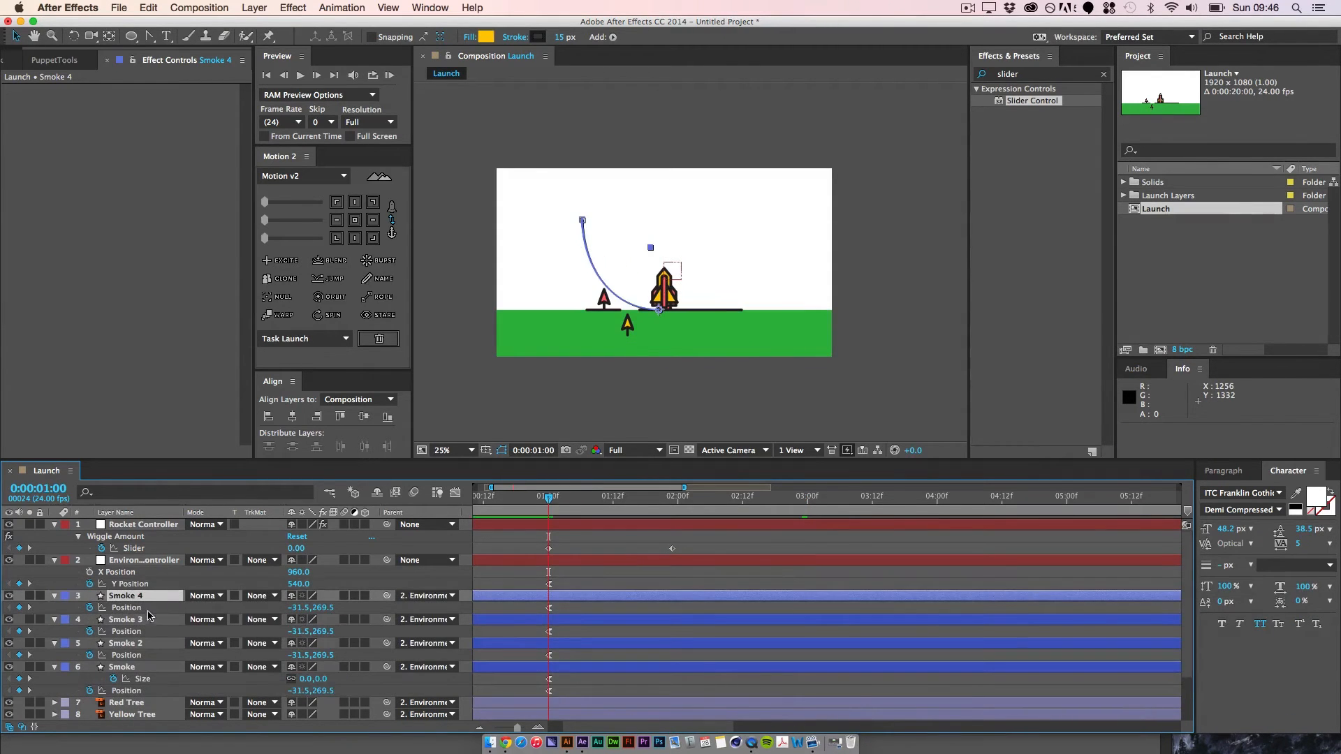
{"action": "left_click", "coordinate": [124, 610]}
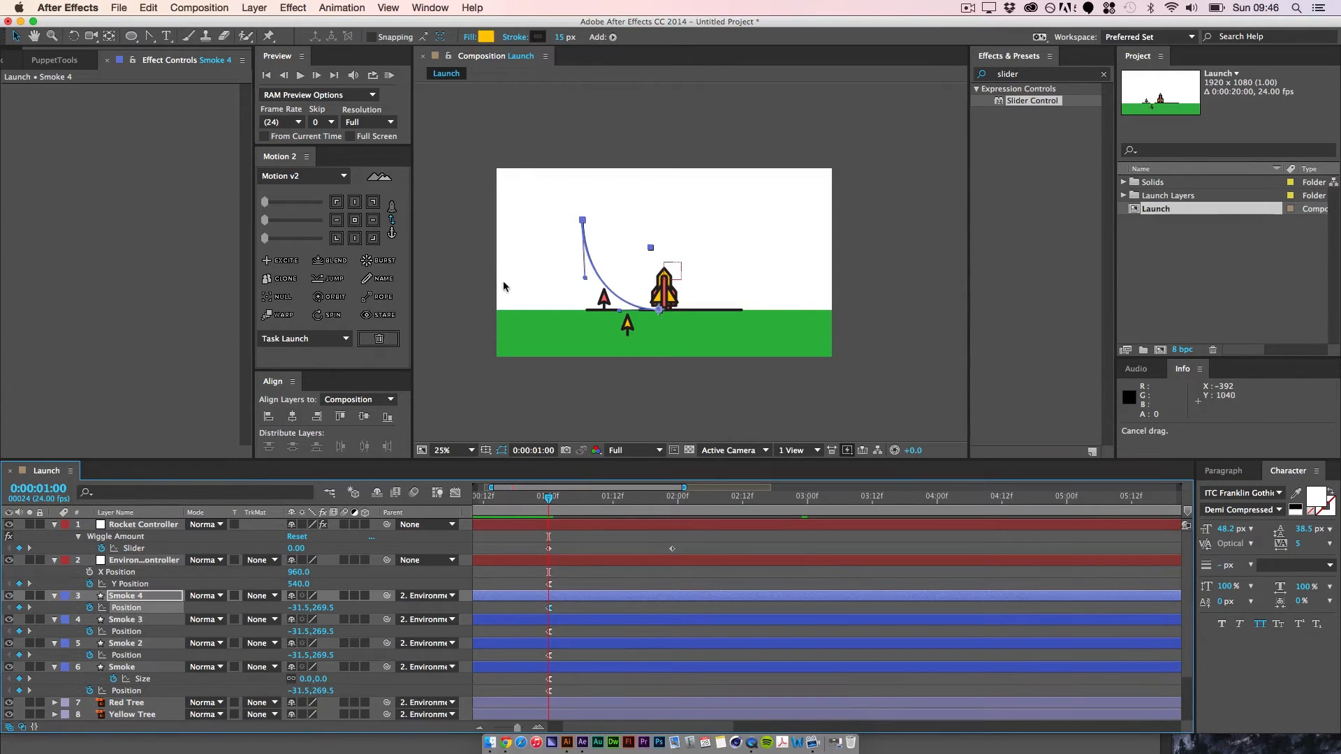
Step: Reshape Smoke 4's motion path at 0:00:01:00, moving its end to about -758, -105 and the end's curve handle to about -510, 268
{"action": "left_click", "coordinate": [583, 220], "text": "shift"}
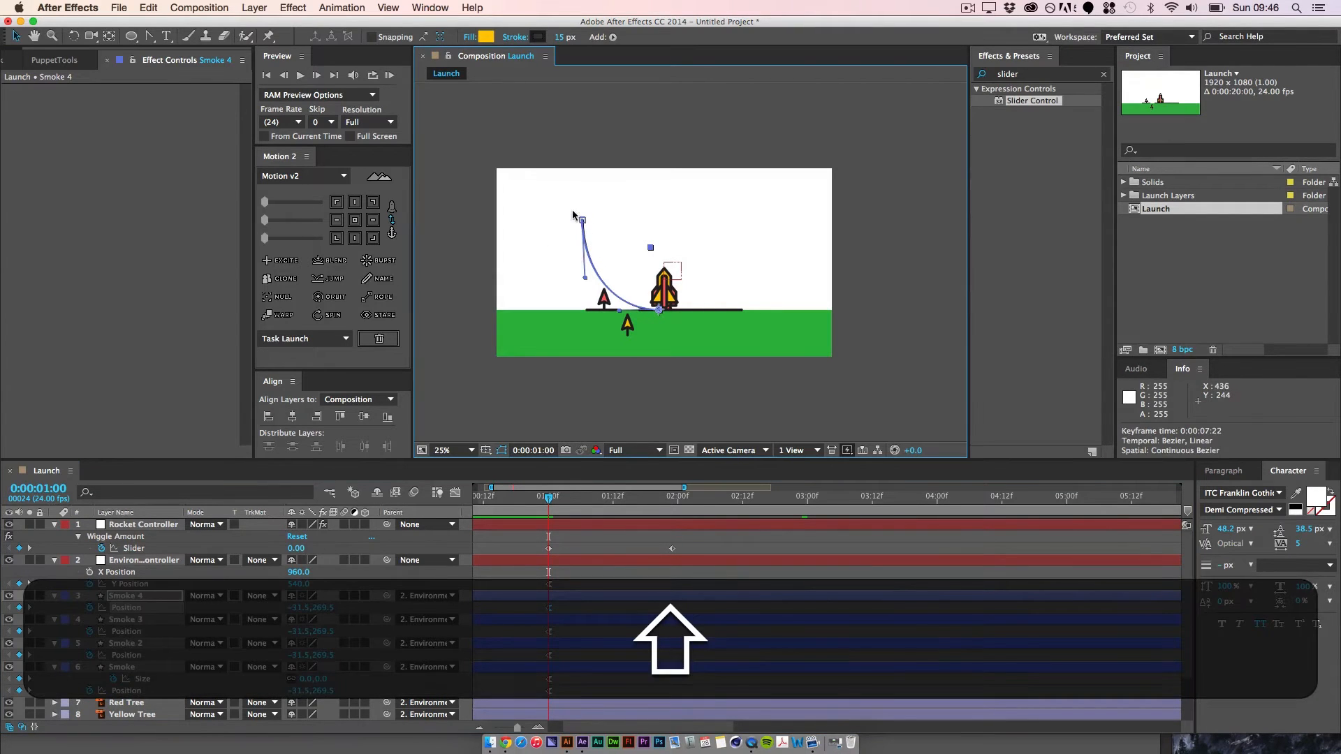
{"action": "key", "text": "super+equal"}
{"action": "key", "text": "space"}
{"action": "left_click_drag", "start_coordinate": [517, 194], "coordinate": [581, 210]}
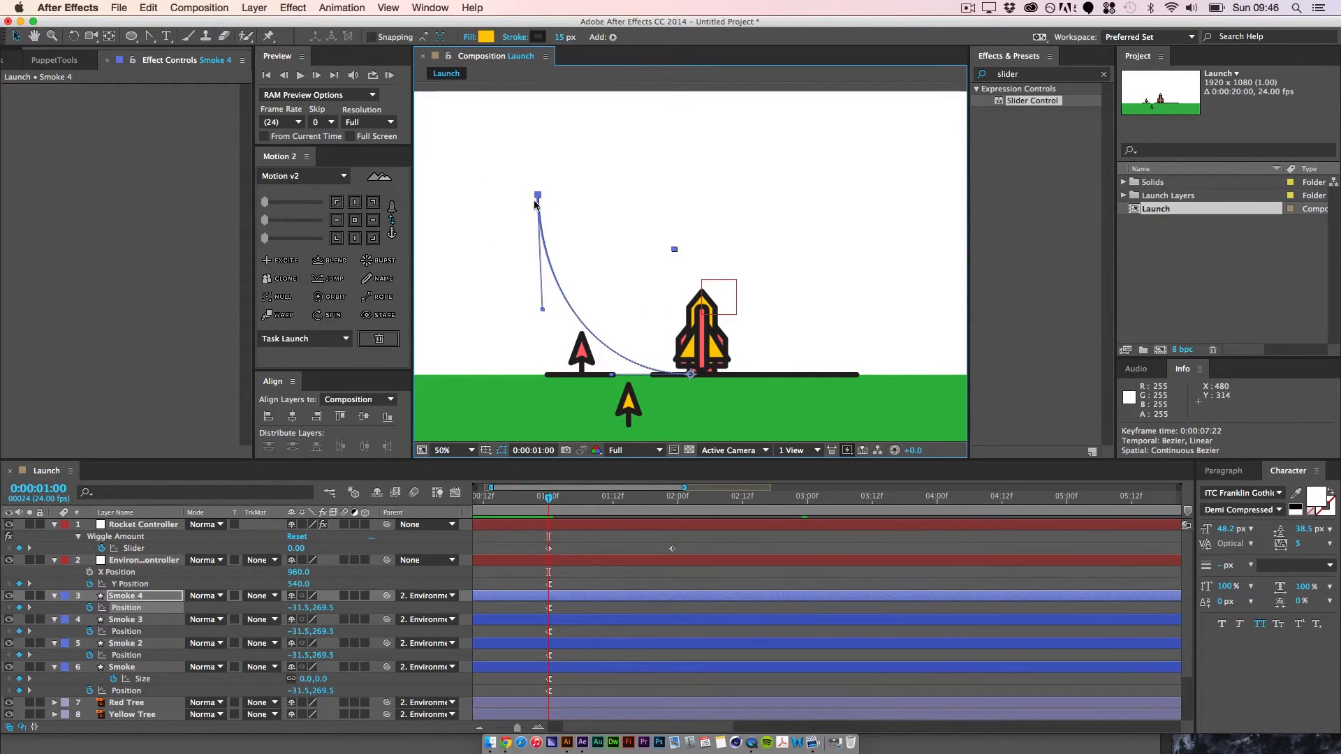
{"action": "left_click_drag", "start_coordinate": [539, 203], "coordinate": [709, 258]}
{"action": "key", "text": "space"}
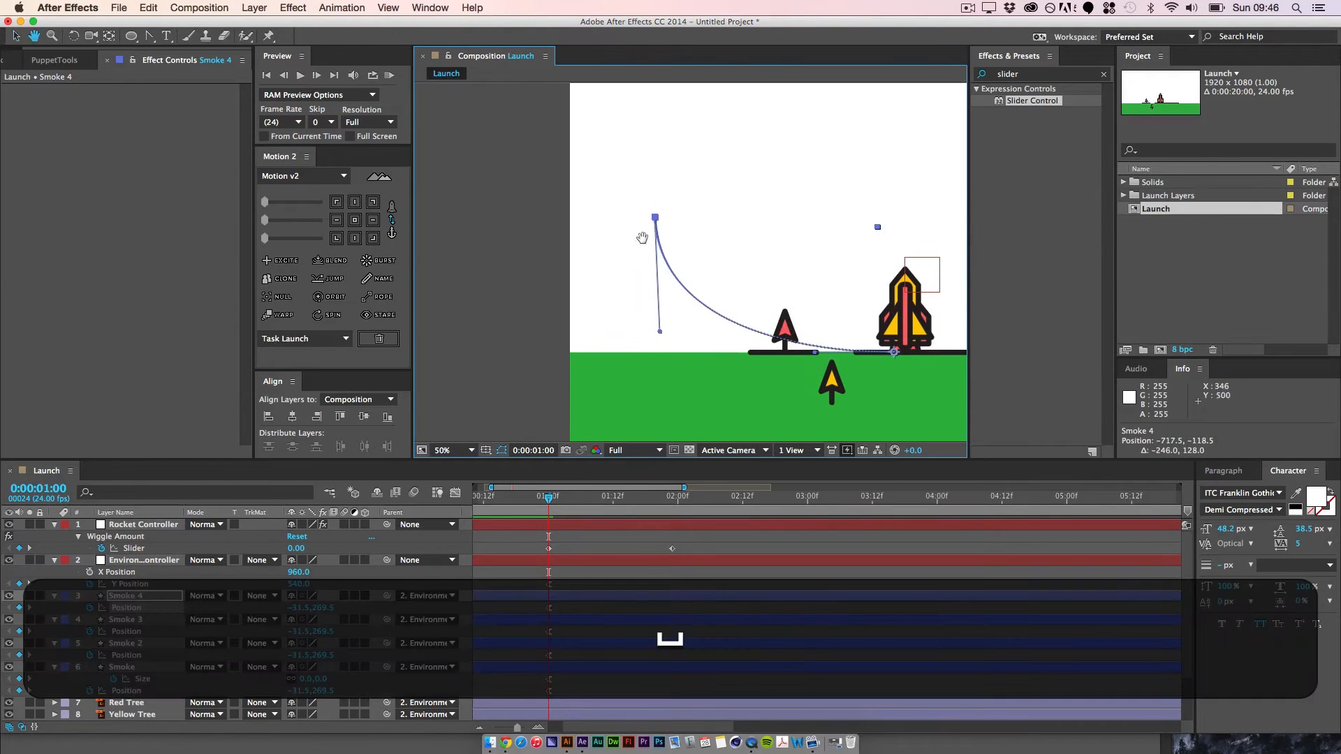
{"action": "left_click_drag", "start_coordinate": [661, 335], "coordinate": [750, 351]}
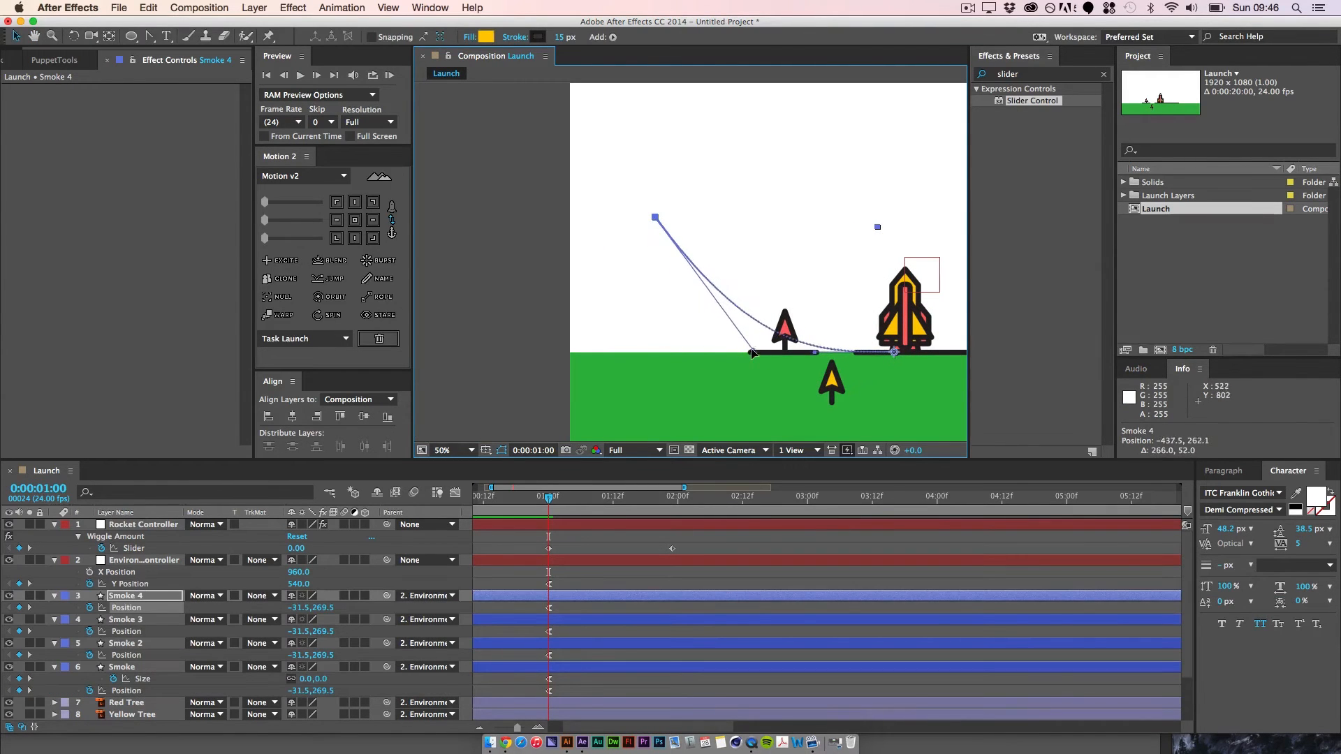
{"action": "left_click_drag", "start_coordinate": [654, 217], "coordinate": [642, 222]}
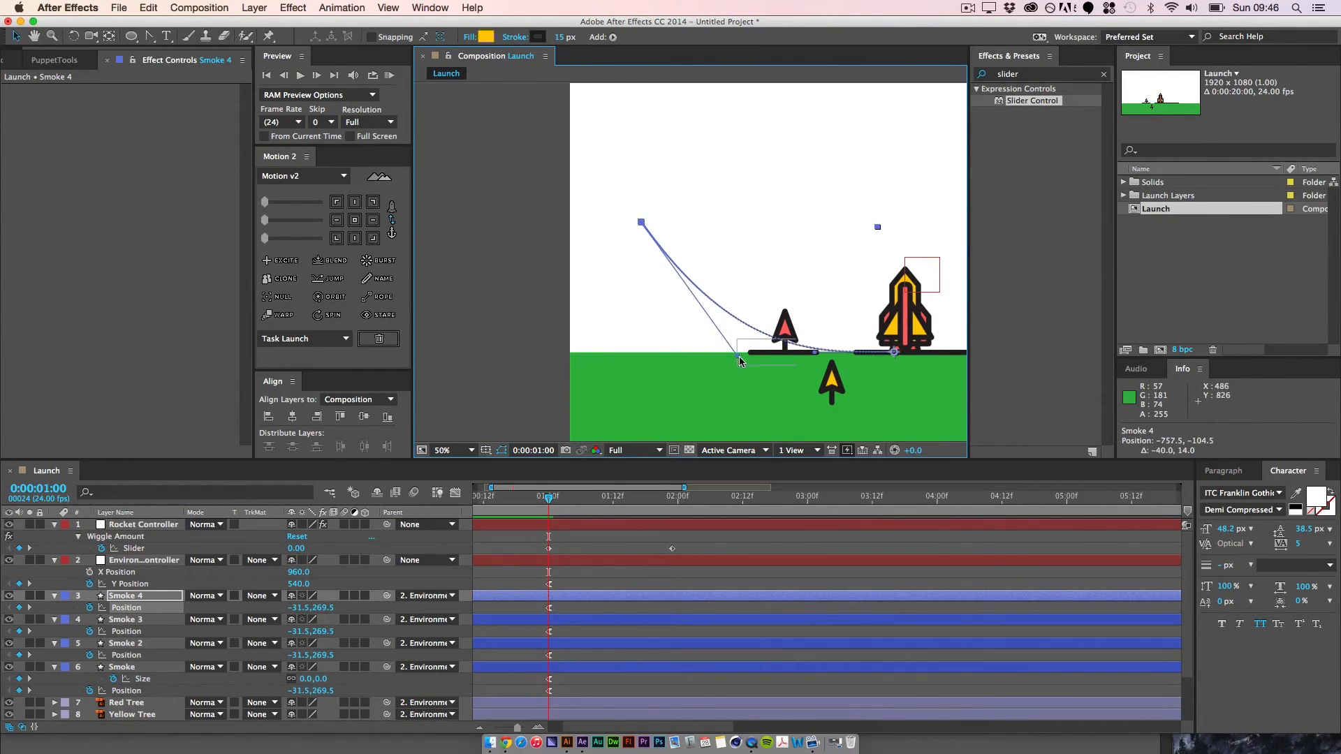
{"action": "left_click_drag", "start_coordinate": [732, 357], "coordinate": [722, 352]}
{"action": "left_click_drag", "start_coordinate": [549, 498], "coordinate": [936, 529]}
{"action": "key", "text": "super+minus"}
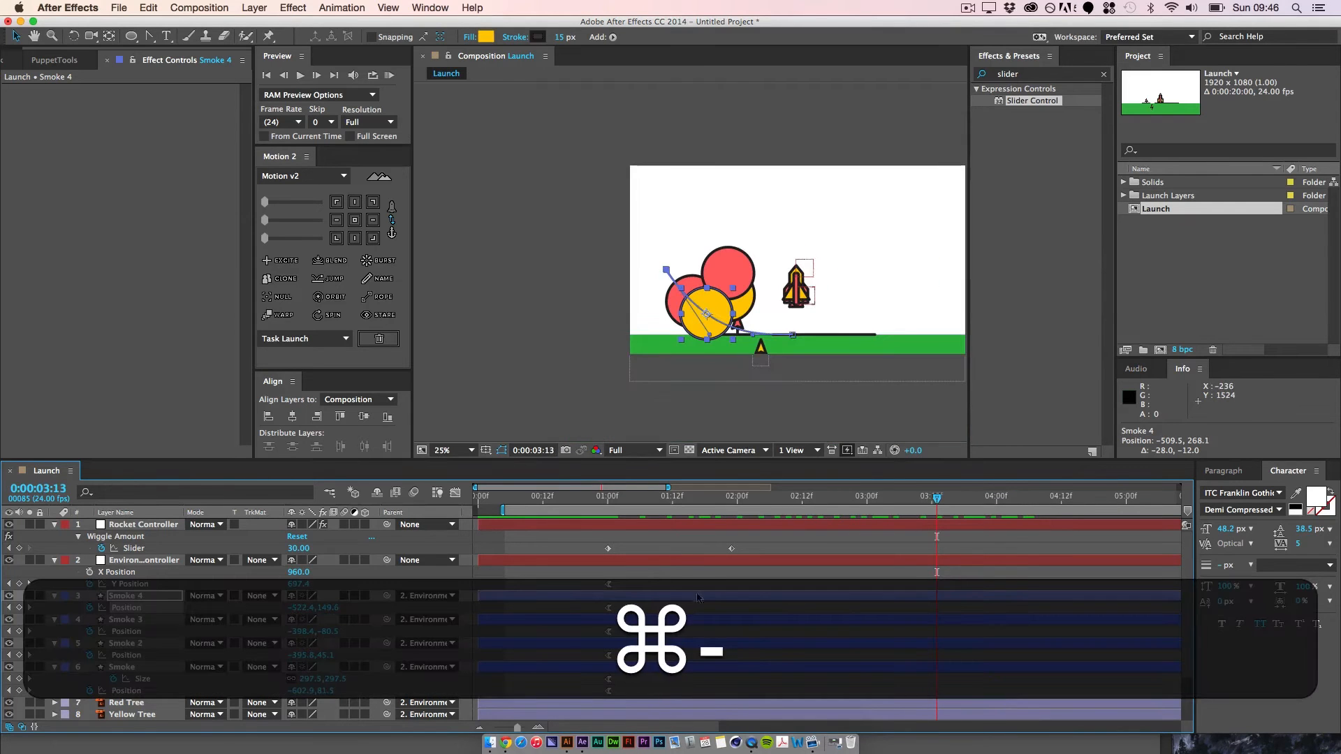
Step: Select all four smoke layers and reveal their keyframed Size and Position properties
{"action": "left_click", "coordinate": [617, 636]}
{"action": "left_click", "coordinate": [165, 609]}
{"action": "left_click", "coordinate": [114, 675], "text": "shift"}
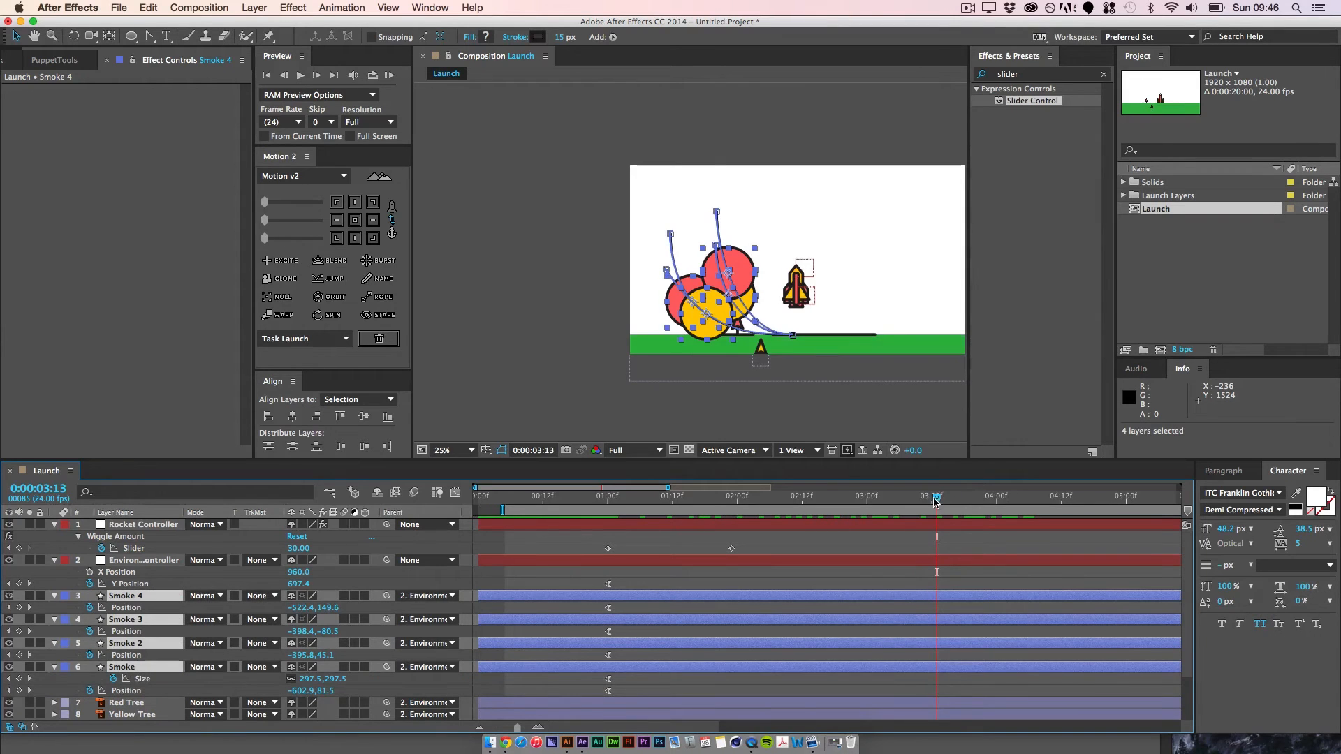
{"action": "left_click_drag", "start_coordinate": [936, 501], "coordinate": [899, 501]}
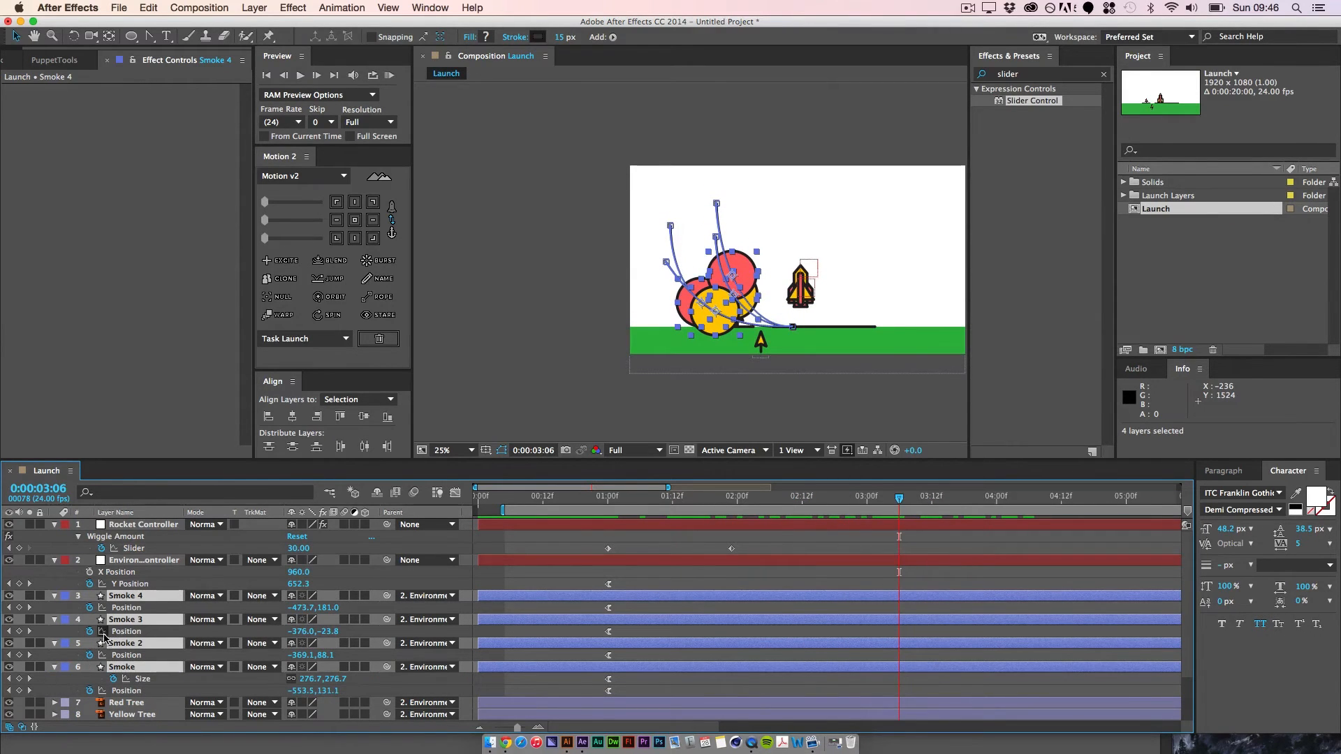
{"action": "key", "text": "u"}
{"action": "left_click", "coordinate": [529, 625]}
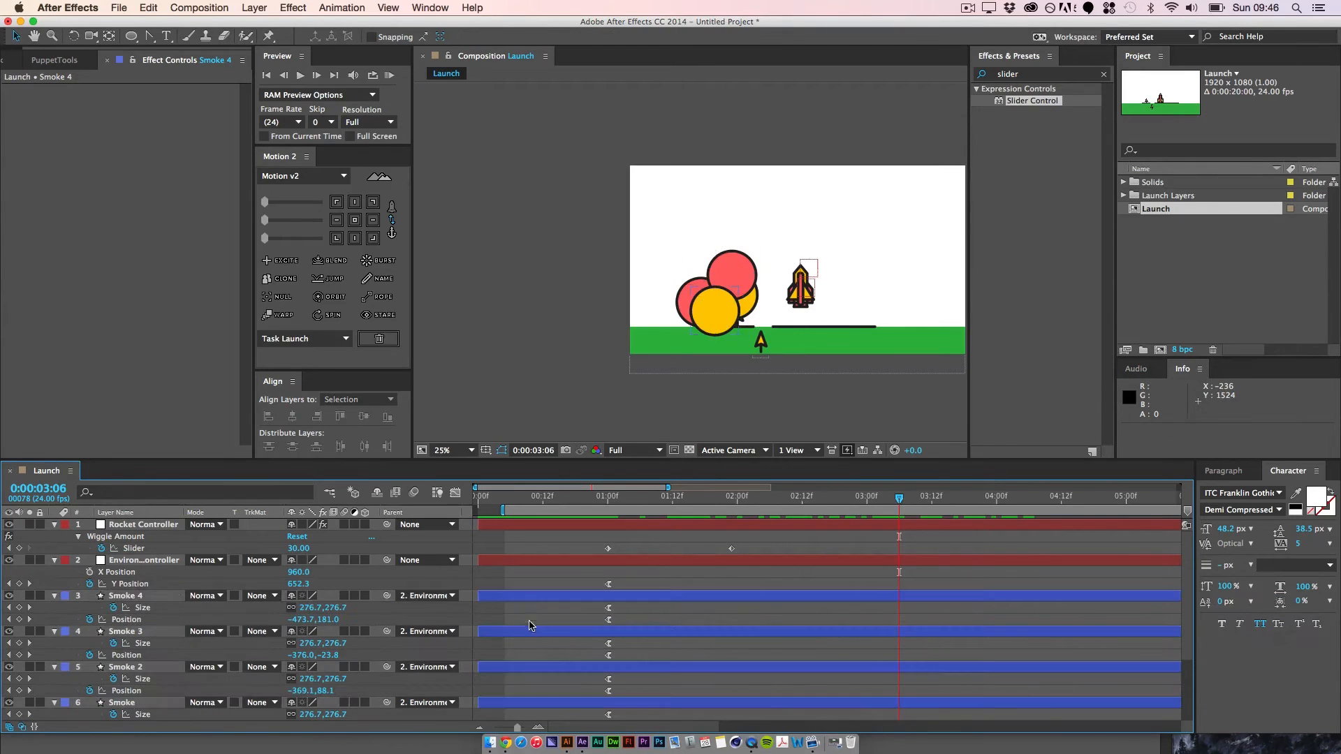
Step: Set Smoke 4's ending Size keyframe at 0:00:07:21 to 300
{"action": "left_click", "coordinate": [29, 608]}
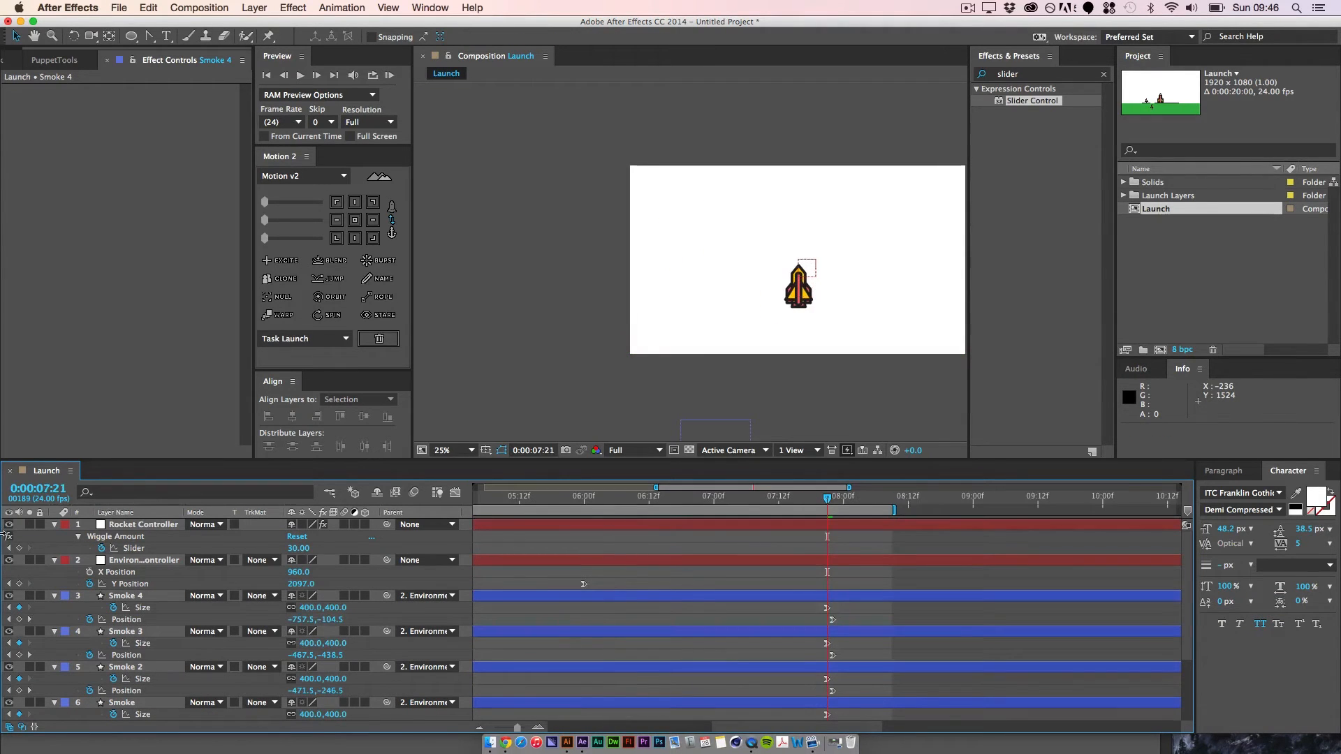
{"action": "left_click", "coordinate": [338, 608]}
{"action": "type", "text": "30"}
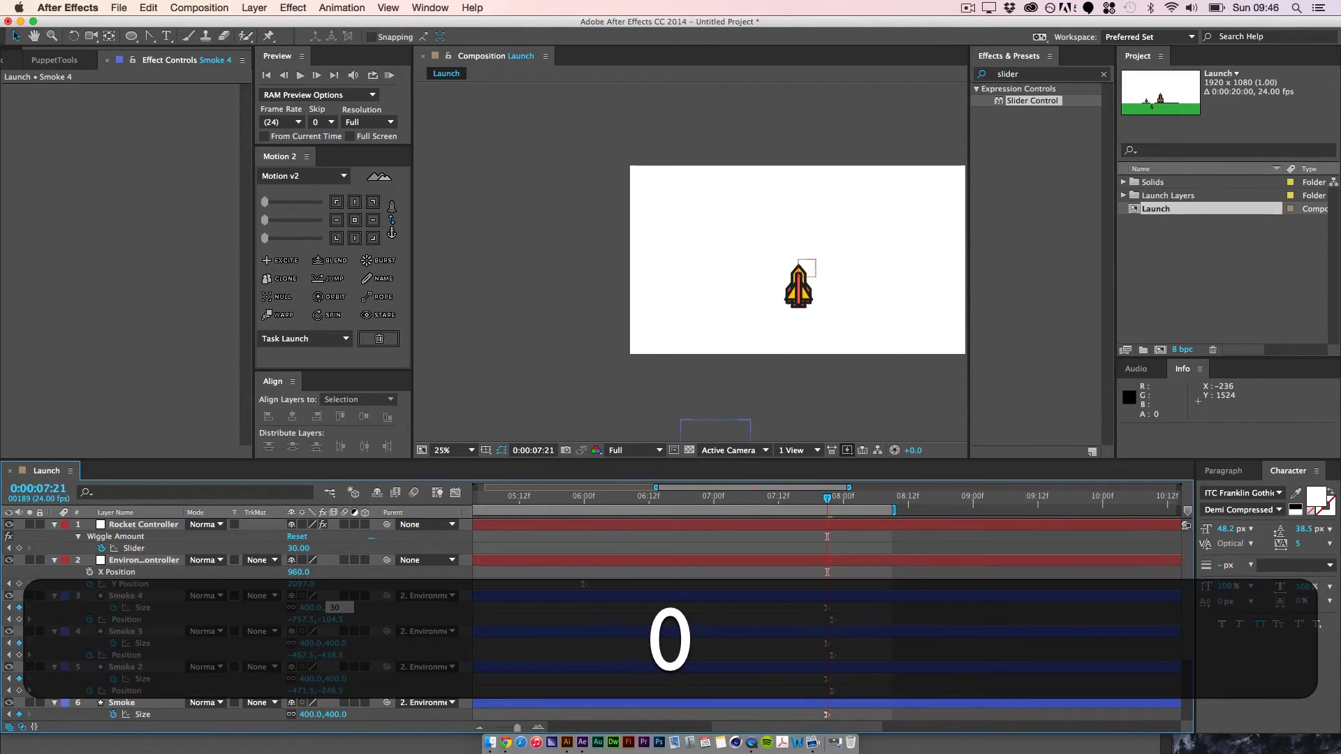
{"action": "type", "text": "0"}
{"action": "key", "text": "Return"}
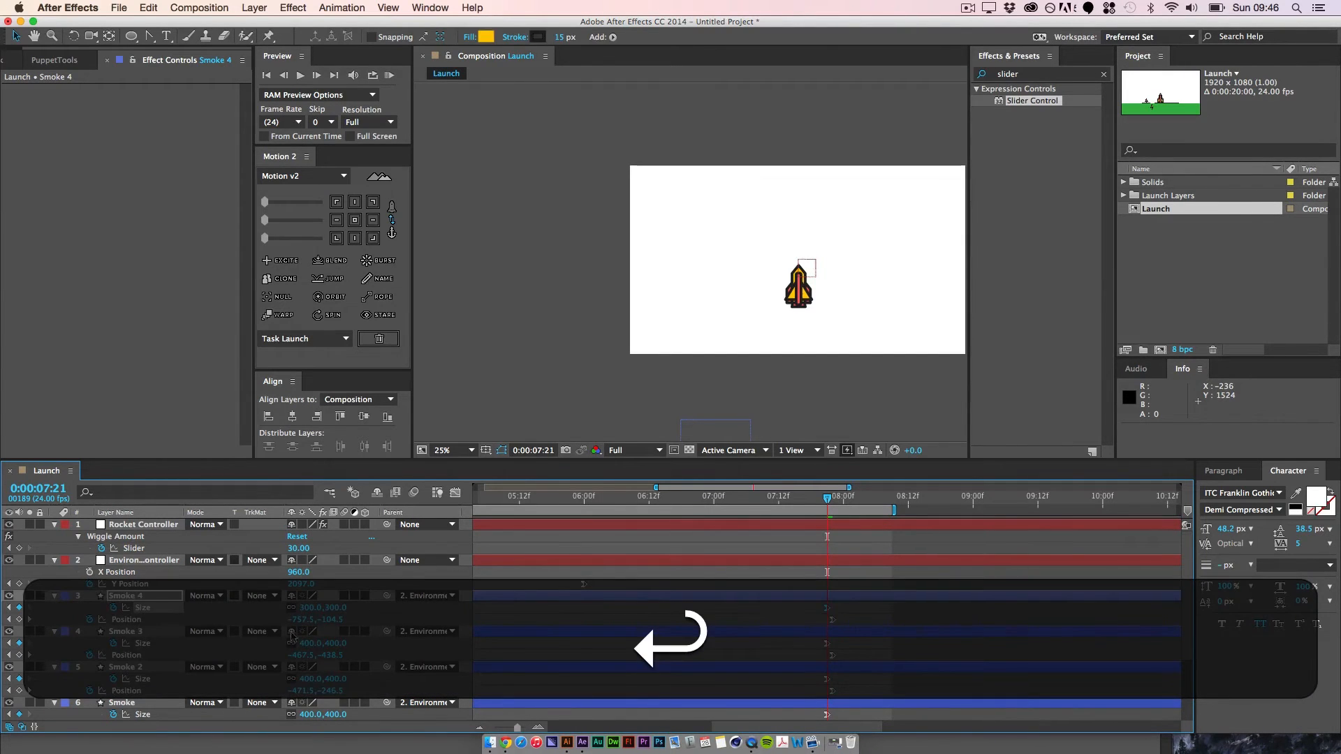
Step: Set the ending Size at 0:00:07:21 to 500 for Smoke 2 and 200 for Smoke 3
{"action": "left_click", "coordinate": [337, 679]}
{"action": "type", "text": "500"}
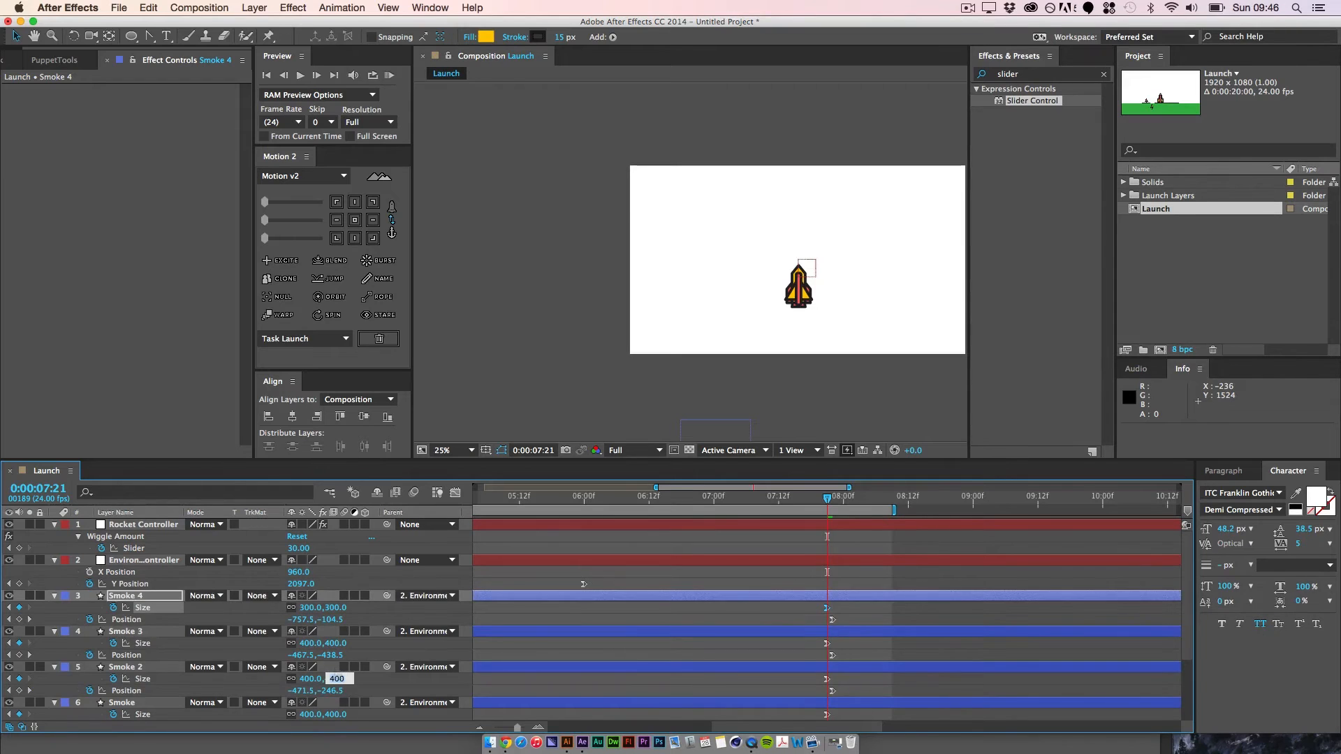
{"action": "key", "text": "Return"}
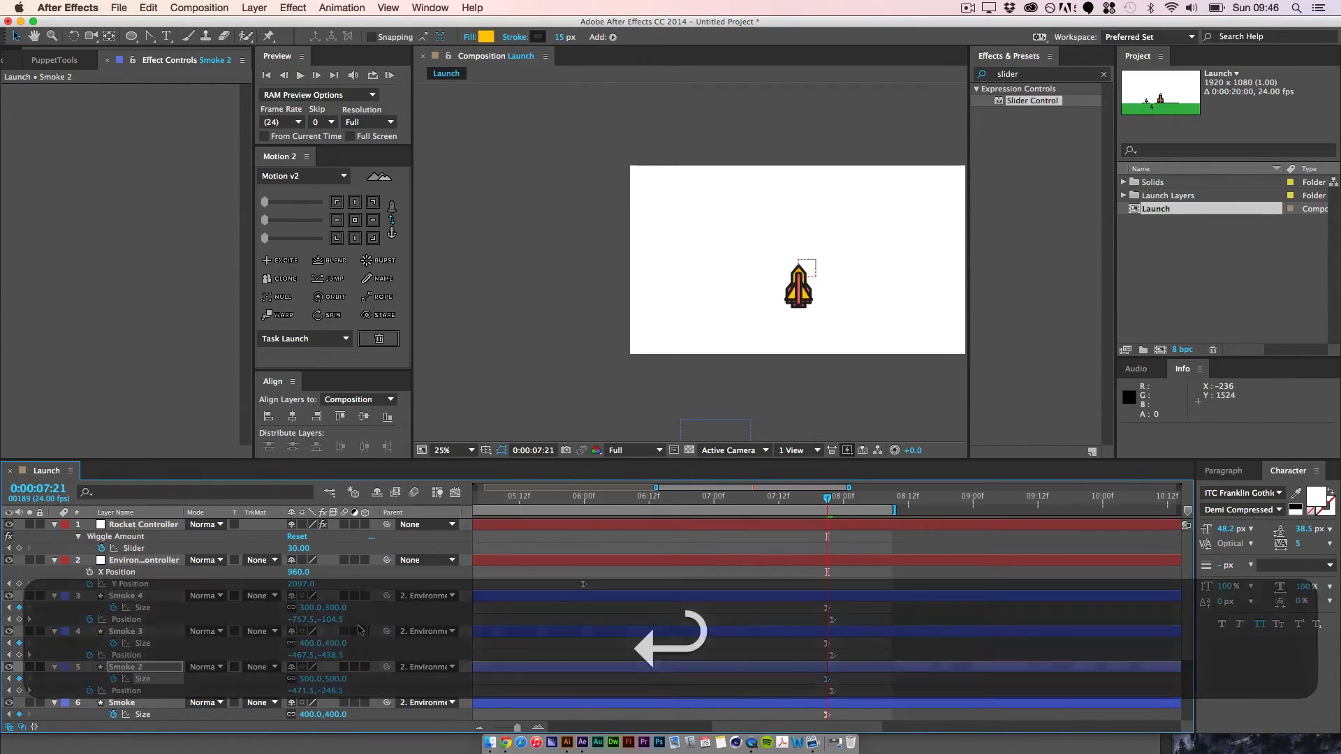
{"action": "type", "text": "200"}
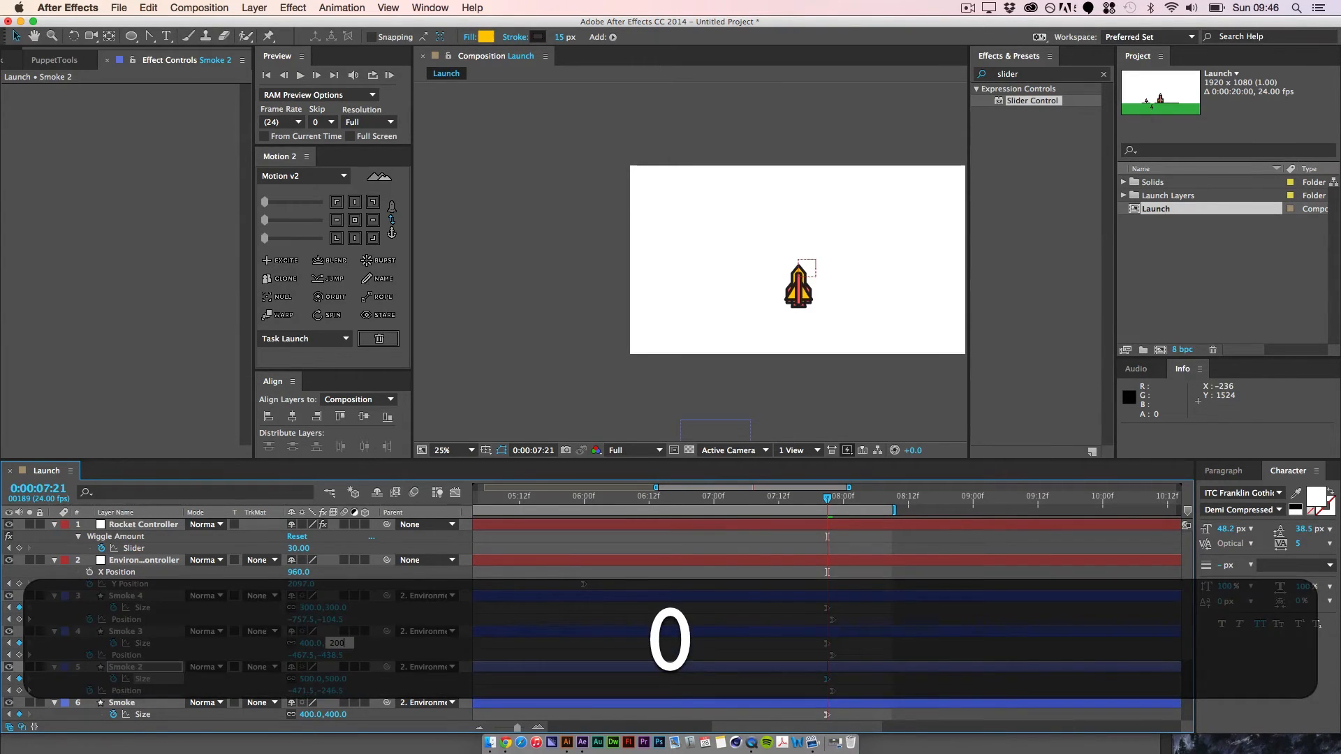
{"action": "key", "text": "Return"}
{"action": "left_click", "coordinate": [718, 583]}
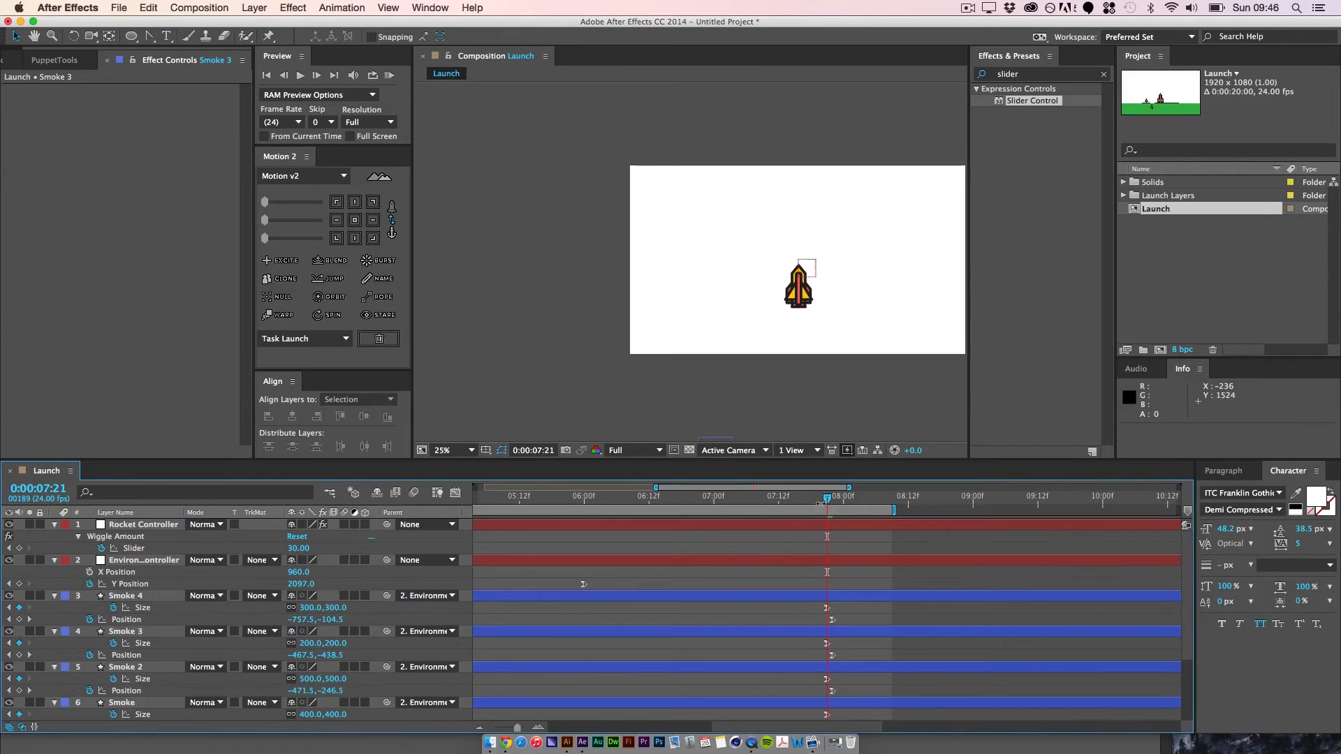
Step: Preview the differently sized smoke circles and extend the work area's start back to 0:00:00:00
{"action": "left_click_drag", "start_coordinate": [827, 502], "coordinate": [718, 540]}
{"action": "key", "text": "space"}
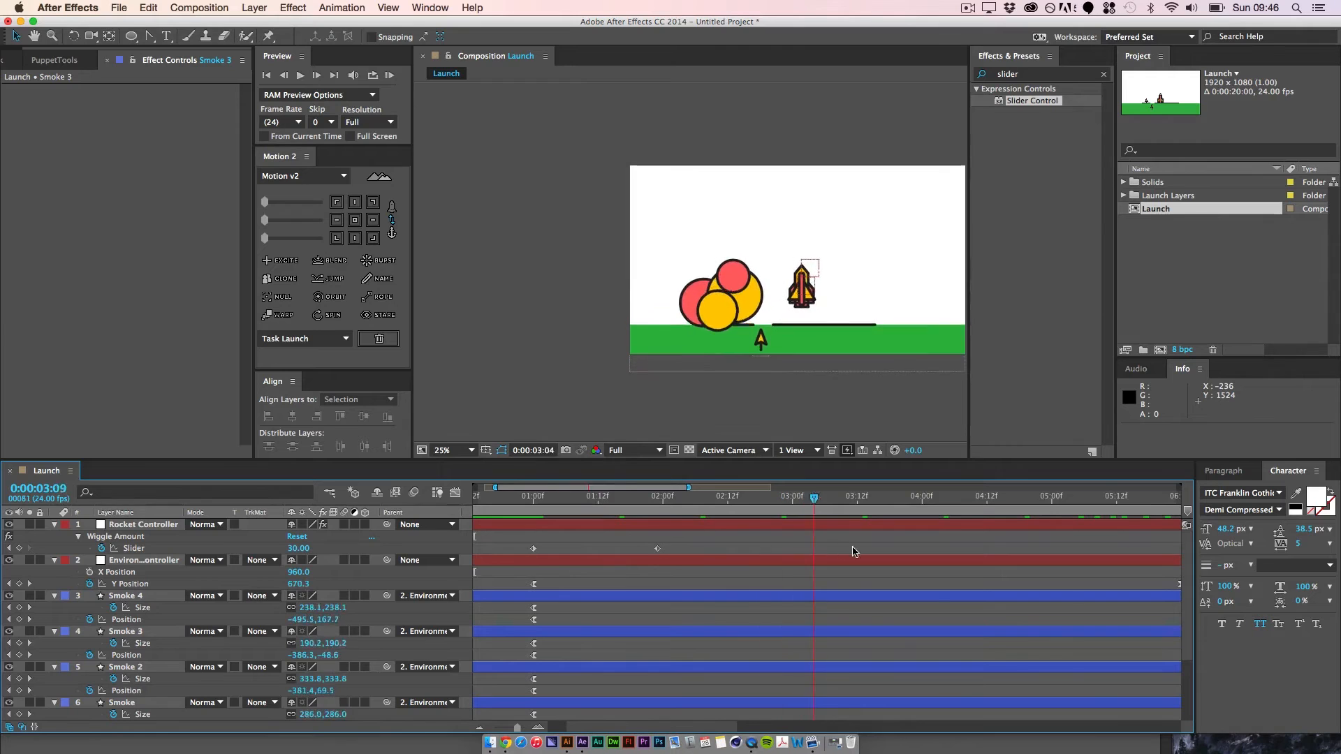
{"action": "left_click_drag", "start_coordinate": [883, 560], "coordinate": [369, 600]}
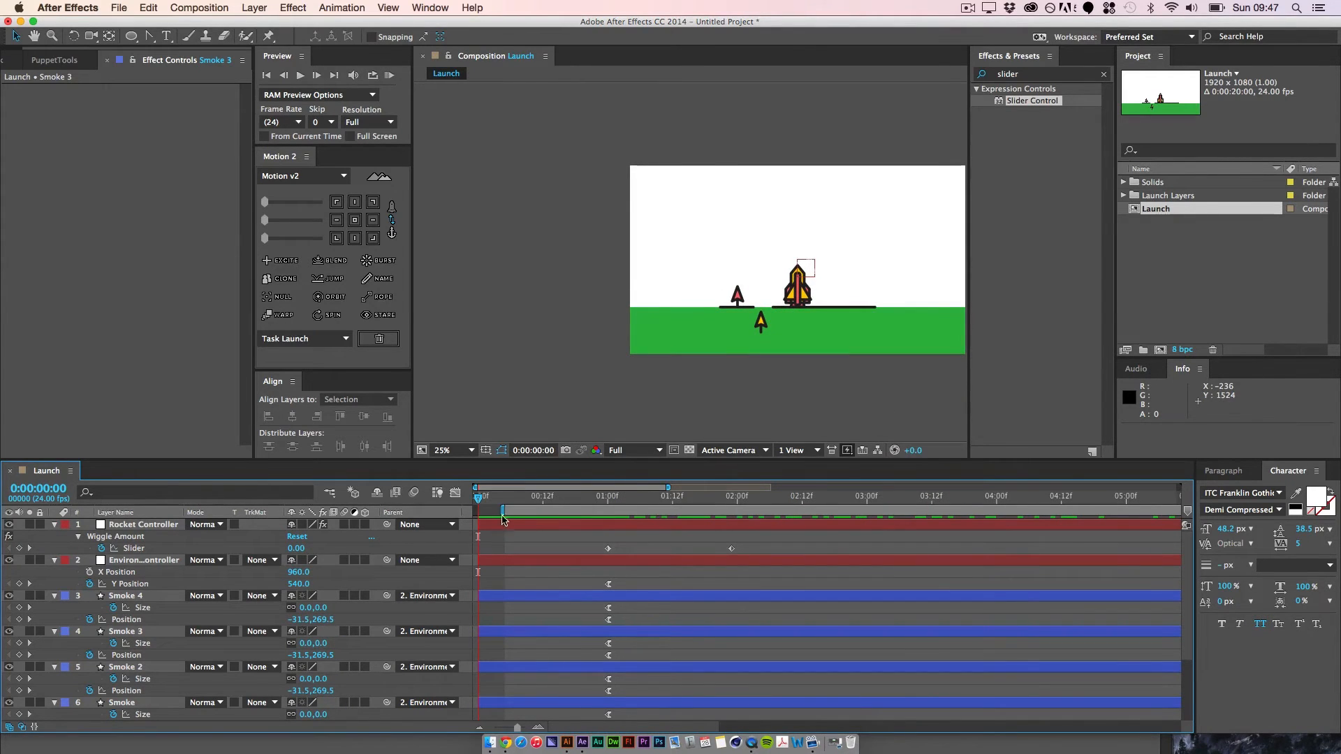
{"action": "left_click_drag", "start_coordinate": [502, 516], "coordinate": [478, 516]}
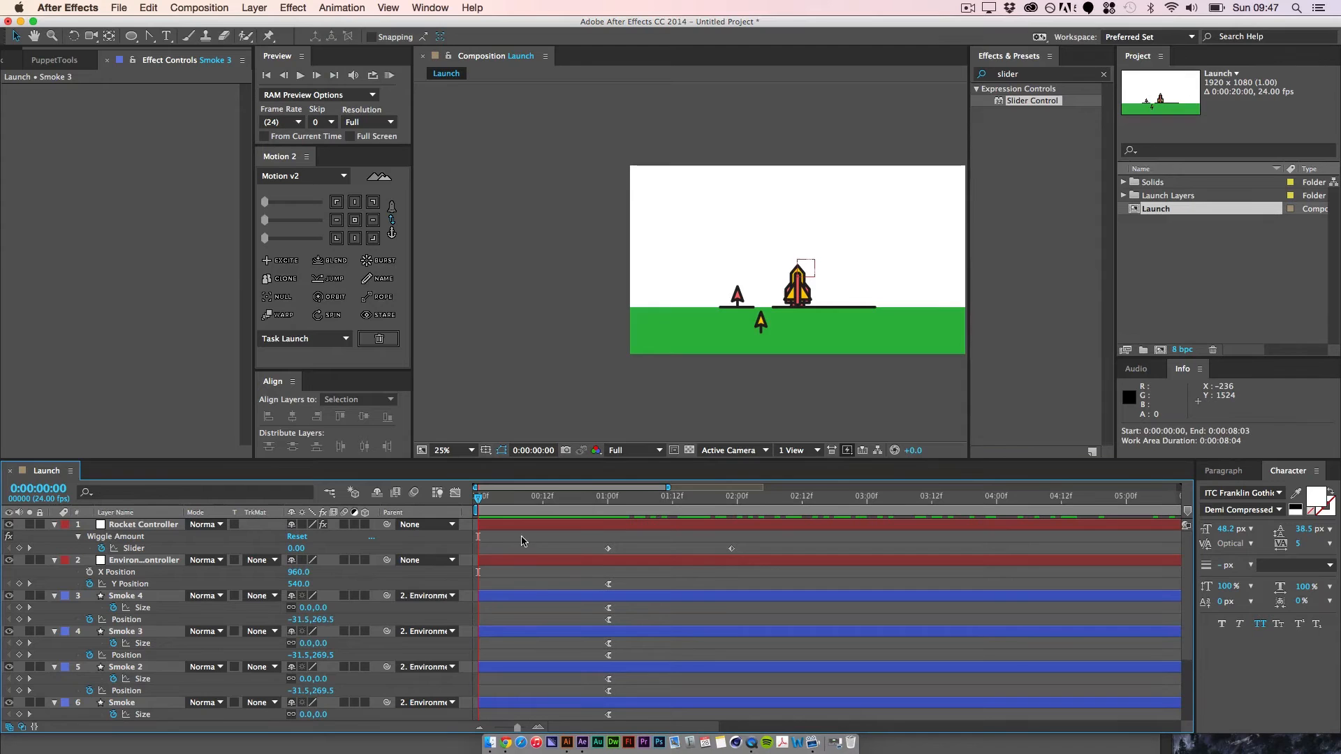
Step: Pre-compose the four smoke layers into a new composition named Smoke, moving all attributes into it
{"action": "left_click", "coordinate": [139, 599]}
{"action": "scroll", "coordinate": [104, 615], "scroll_direction": "down", "scroll_amount": 2}
{"action": "left_click", "coordinate": [50, 637], "text": "shift"}
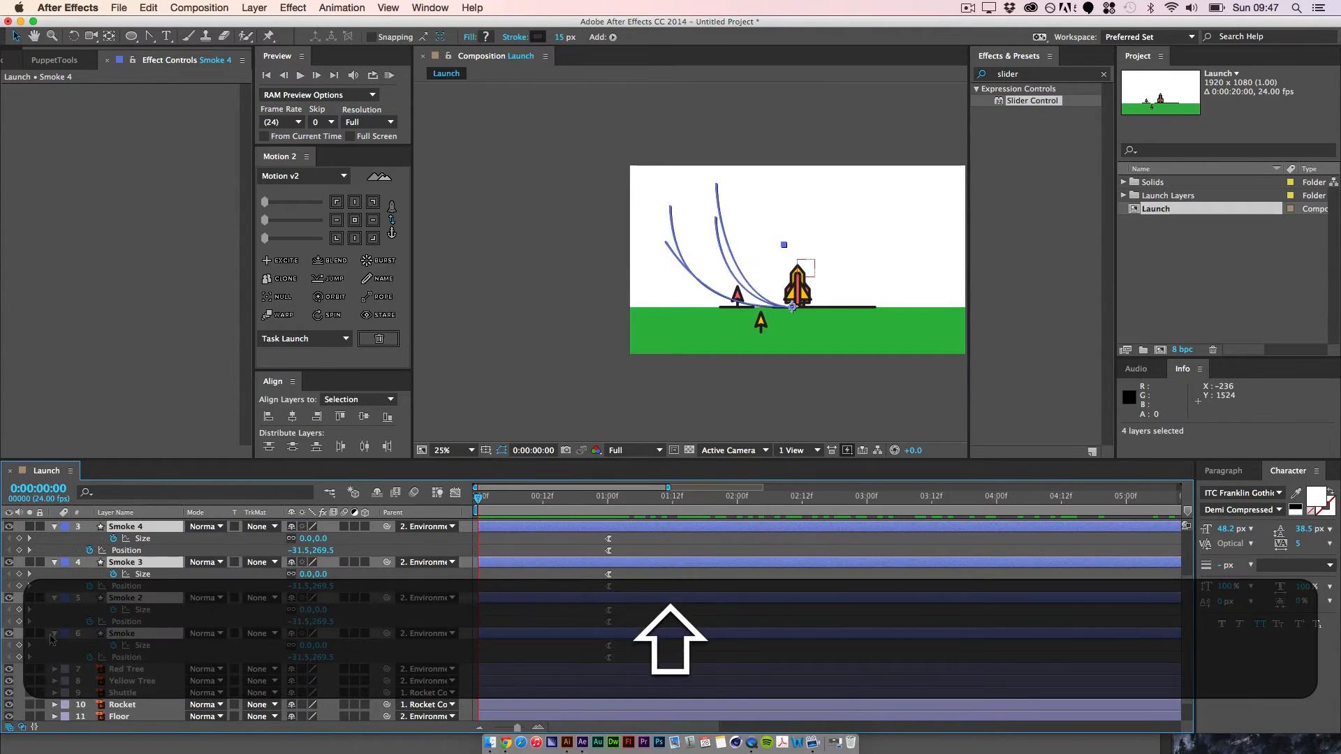
{"action": "right_click", "coordinate": [131, 633]}
{"action": "left_click", "coordinate": [181, 611]}
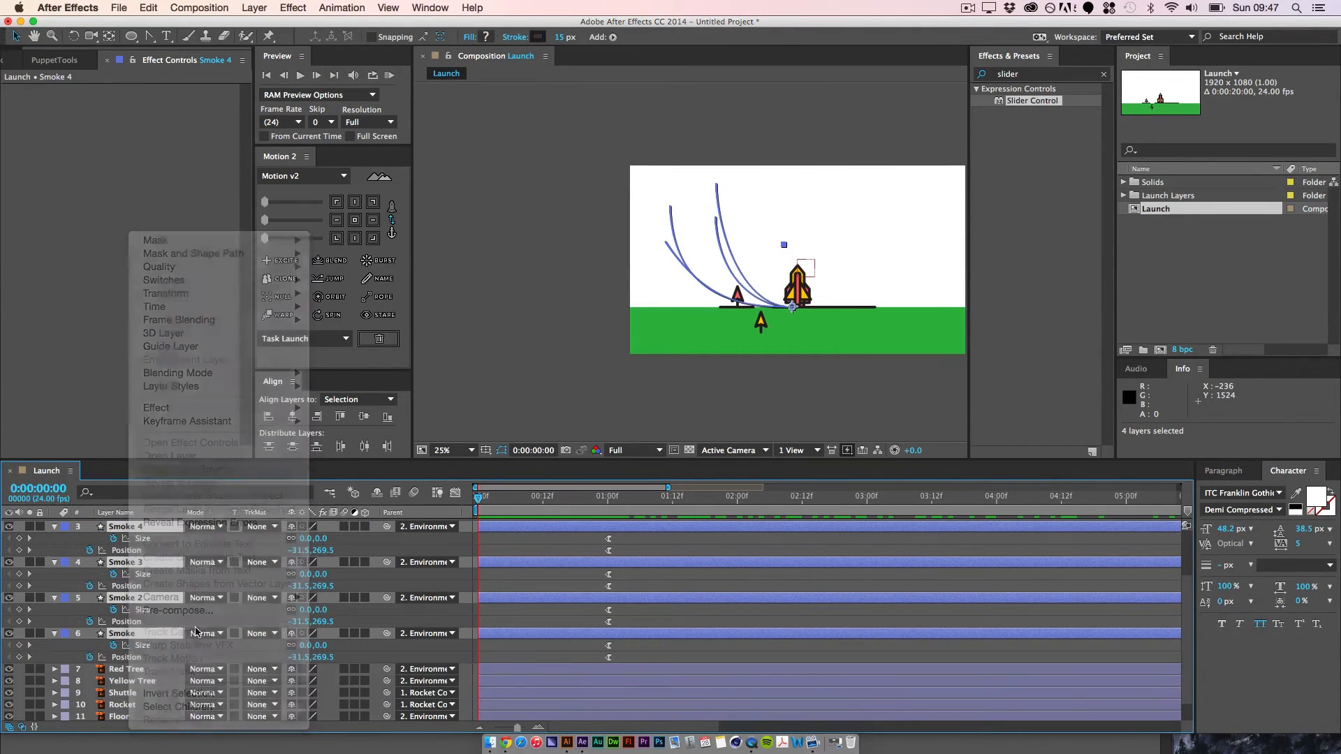
{"action": "type", "text": "Sm"}
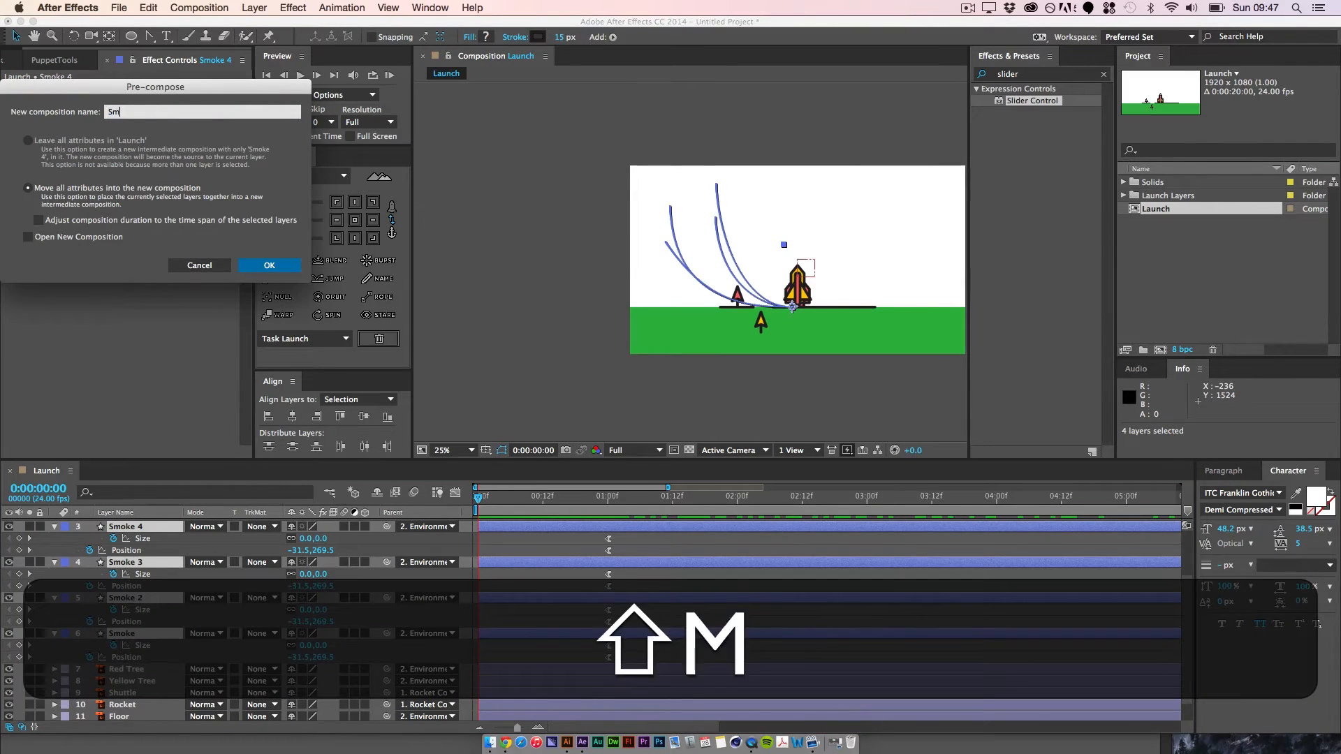
{"action": "type", "text": "oke"}
{"action": "key", "text": "Return"}
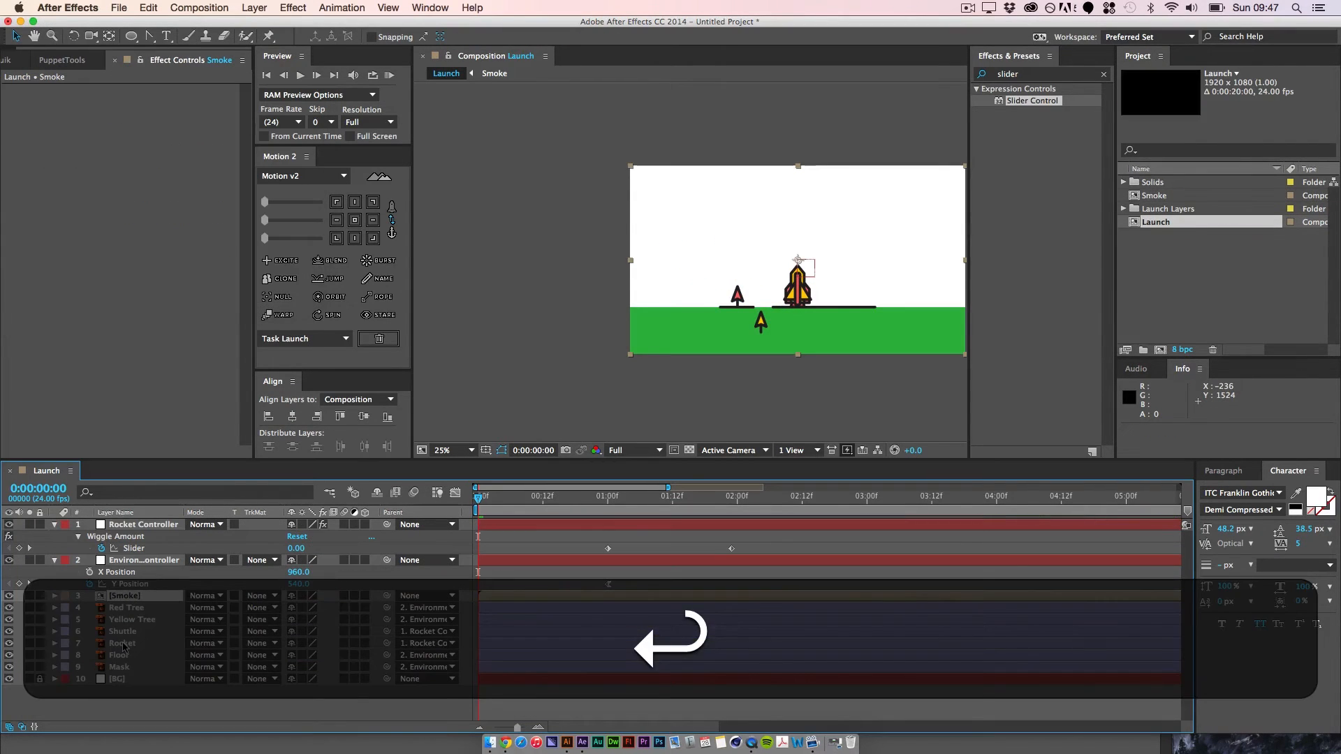
Step: Parent the Smoke precomp to the Environment Controller layer and duplicate it
{"action": "left_click_drag", "start_coordinate": [566, 497], "coordinate": [596, 516]}
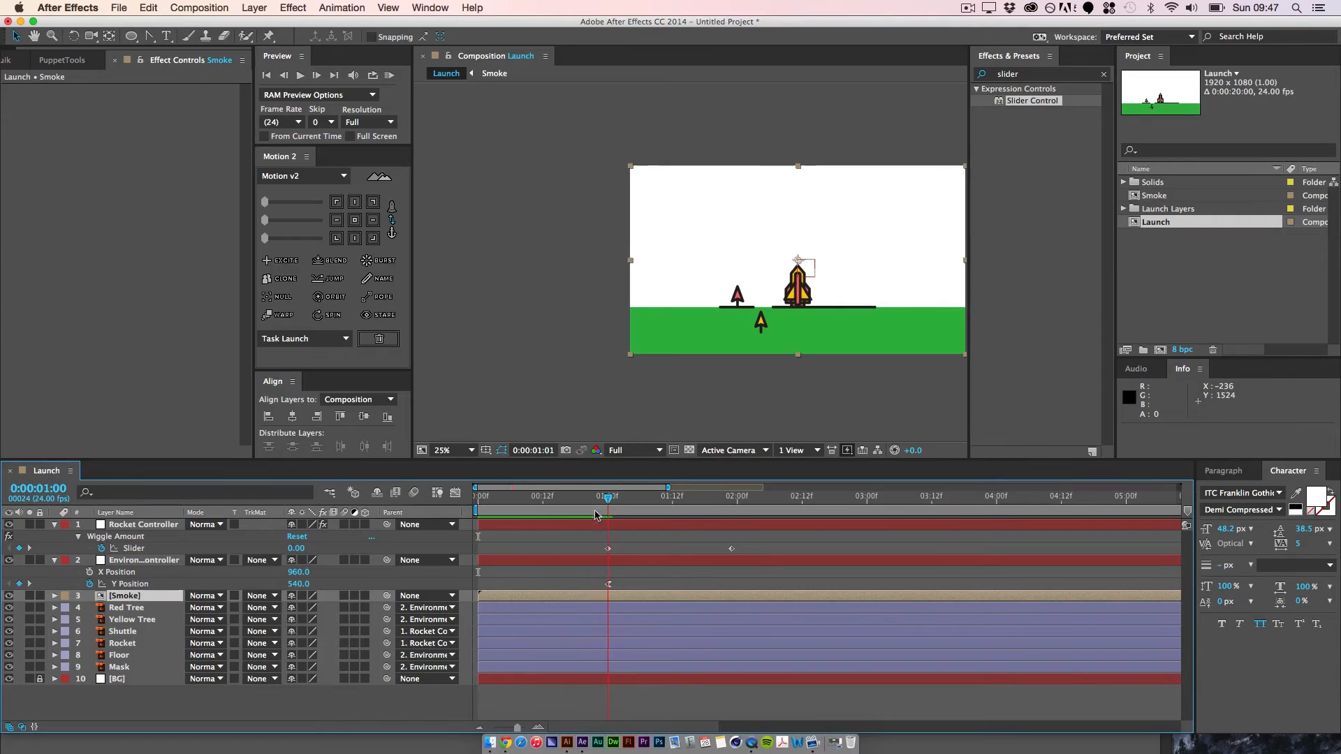
{"action": "left_click_drag", "start_coordinate": [387, 600], "coordinate": [143, 560]}
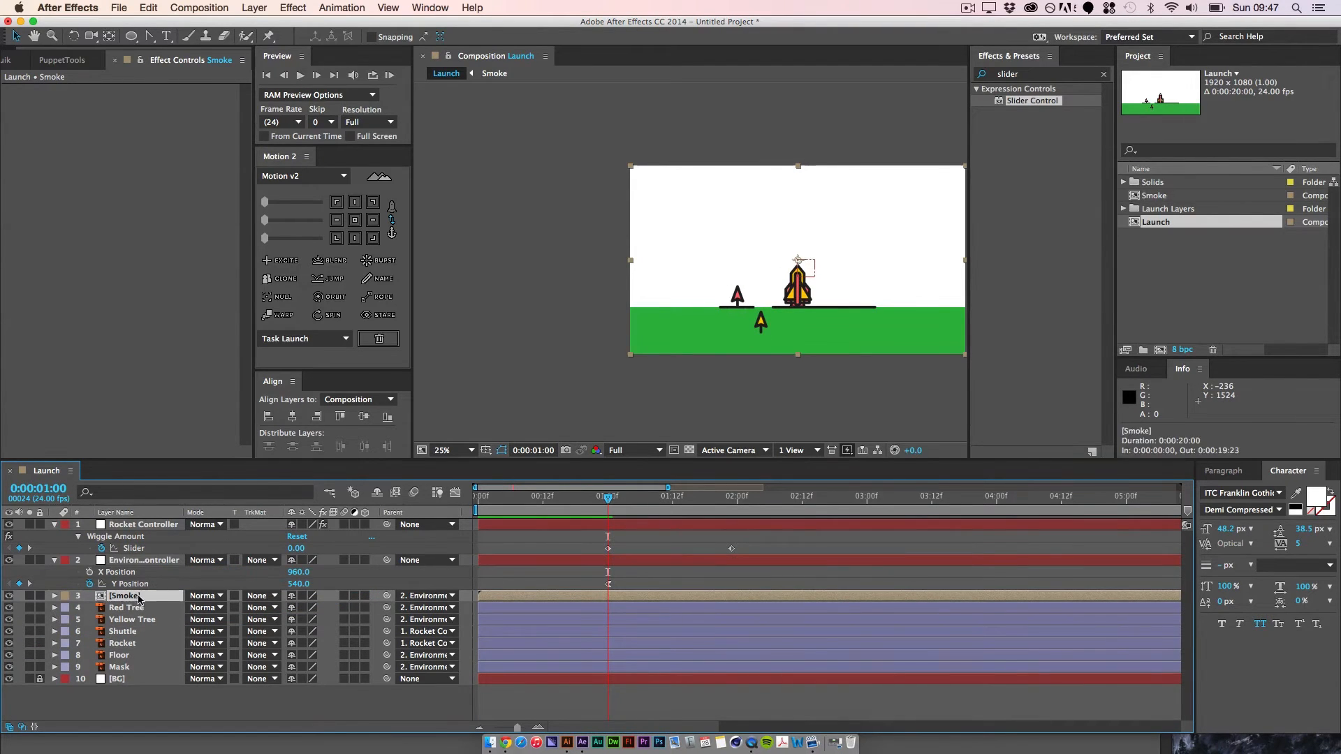
{"action": "key", "text": "super+d"}
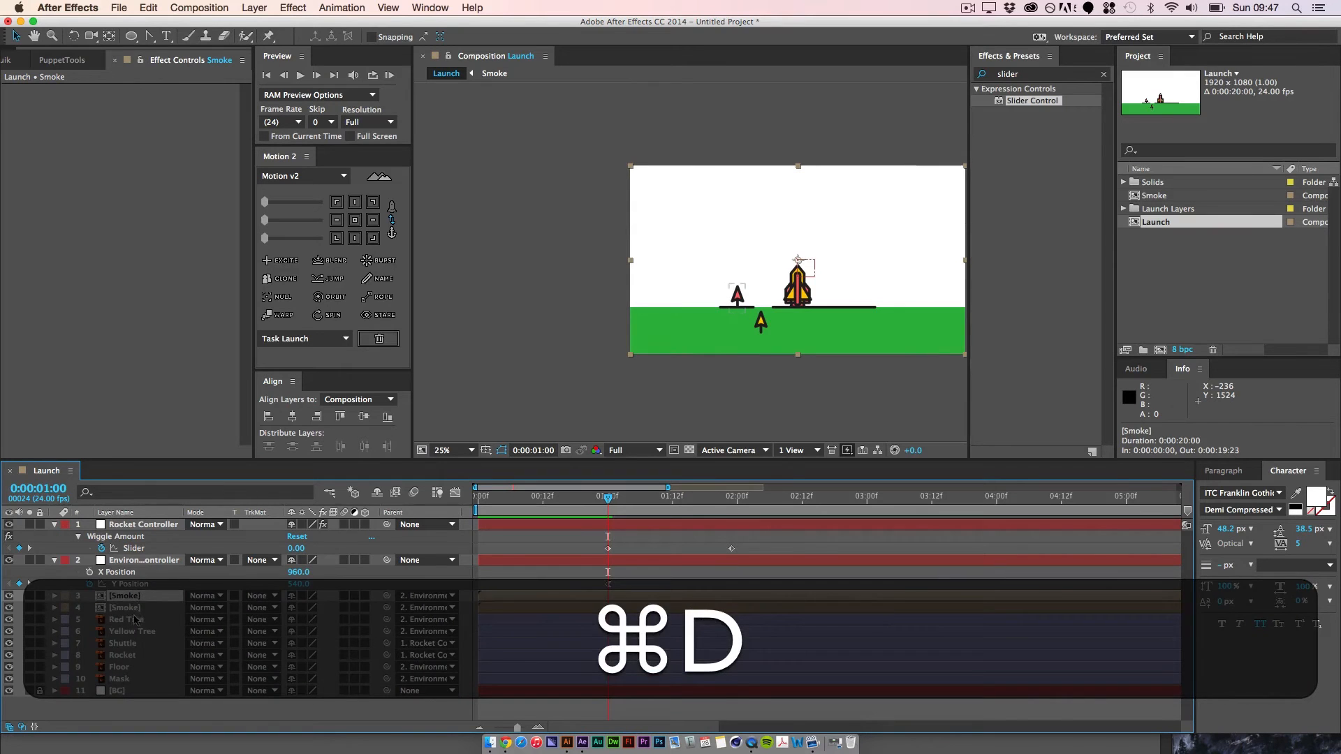
Step: Mirror the upper Smoke precomp by setting its horizontal scale to -100% and preview the smoke up to 0:00:02:04
{"action": "key", "text": "s"}
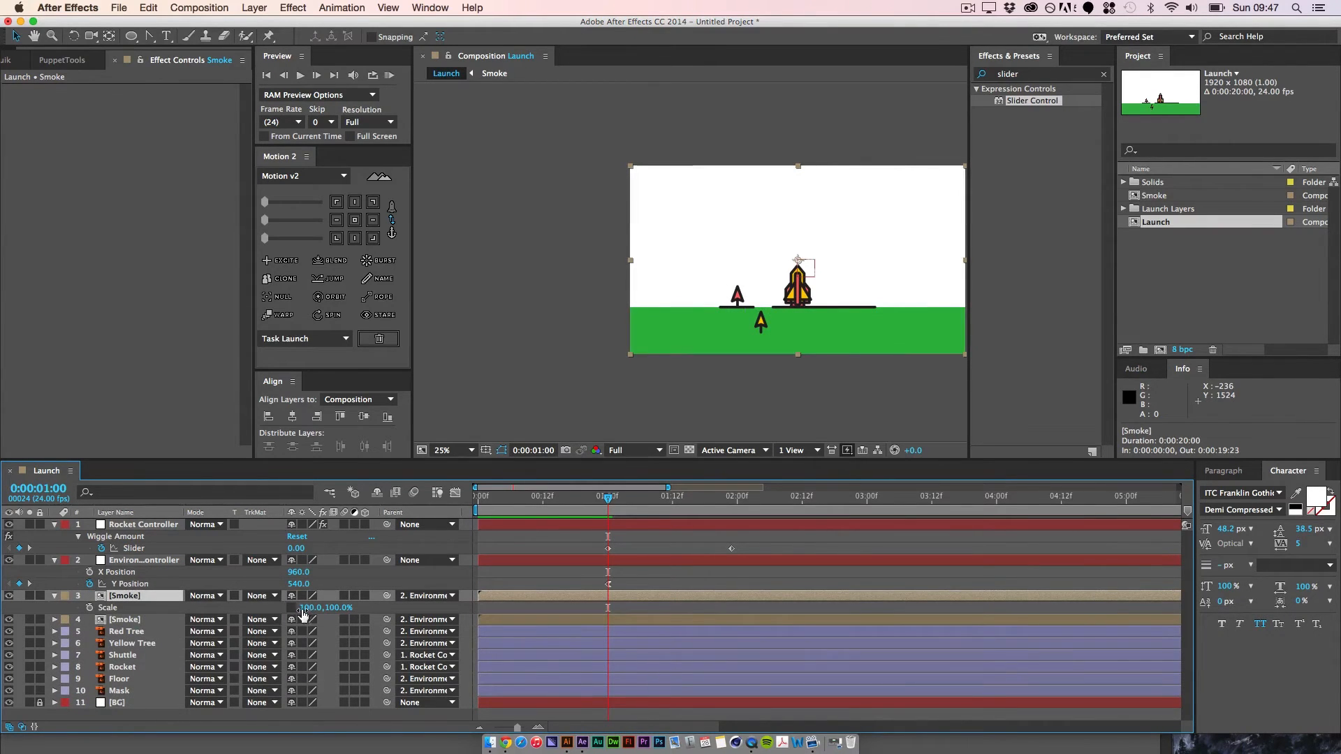
{"action": "left_click", "coordinate": [305, 608]}
{"action": "key", "text": "Left"}
{"action": "type", "text": "-"}
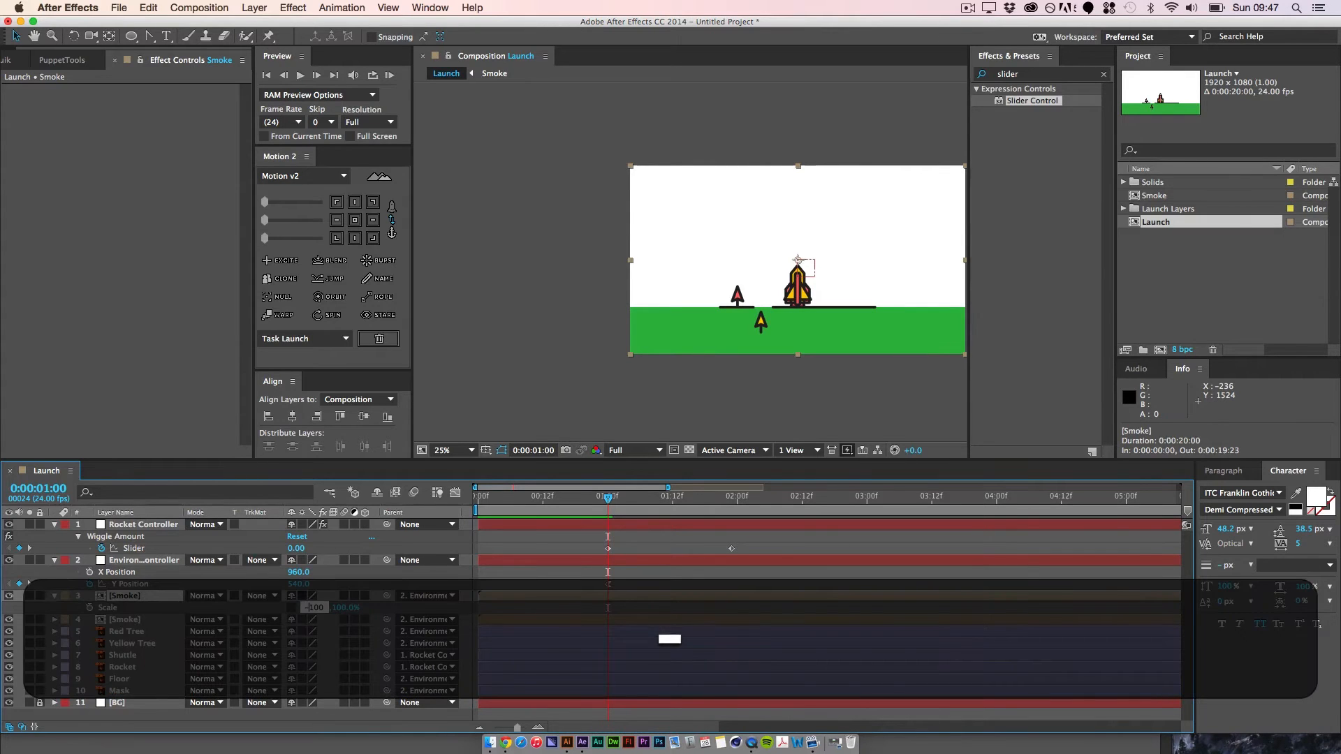
{"action": "key", "text": "Return"}
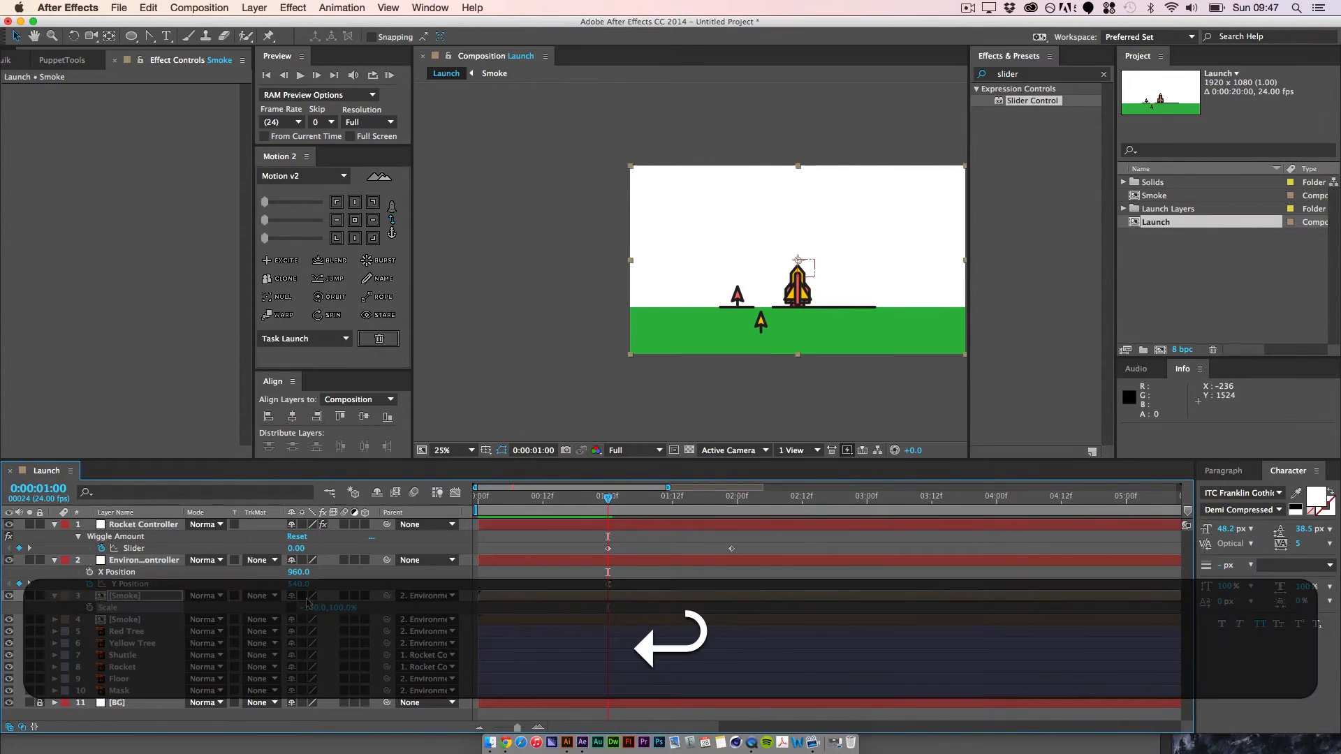
{"action": "left_click", "coordinate": [728, 610]}
{"action": "key", "text": "space"}
{"action": "left_click_drag", "start_coordinate": [652, 560], "coordinate": [614, 557]}
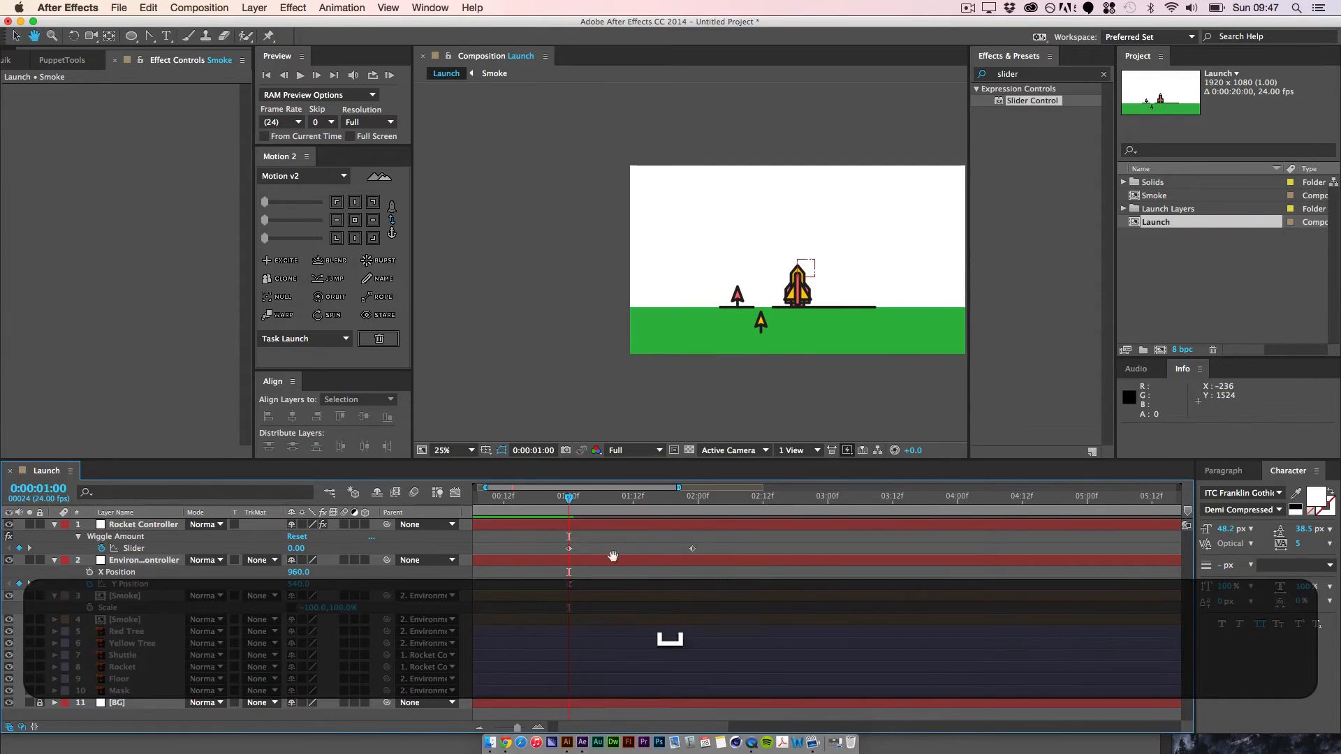
{"action": "left_click_drag", "start_coordinate": [570, 499], "coordinate": [720, 526]}
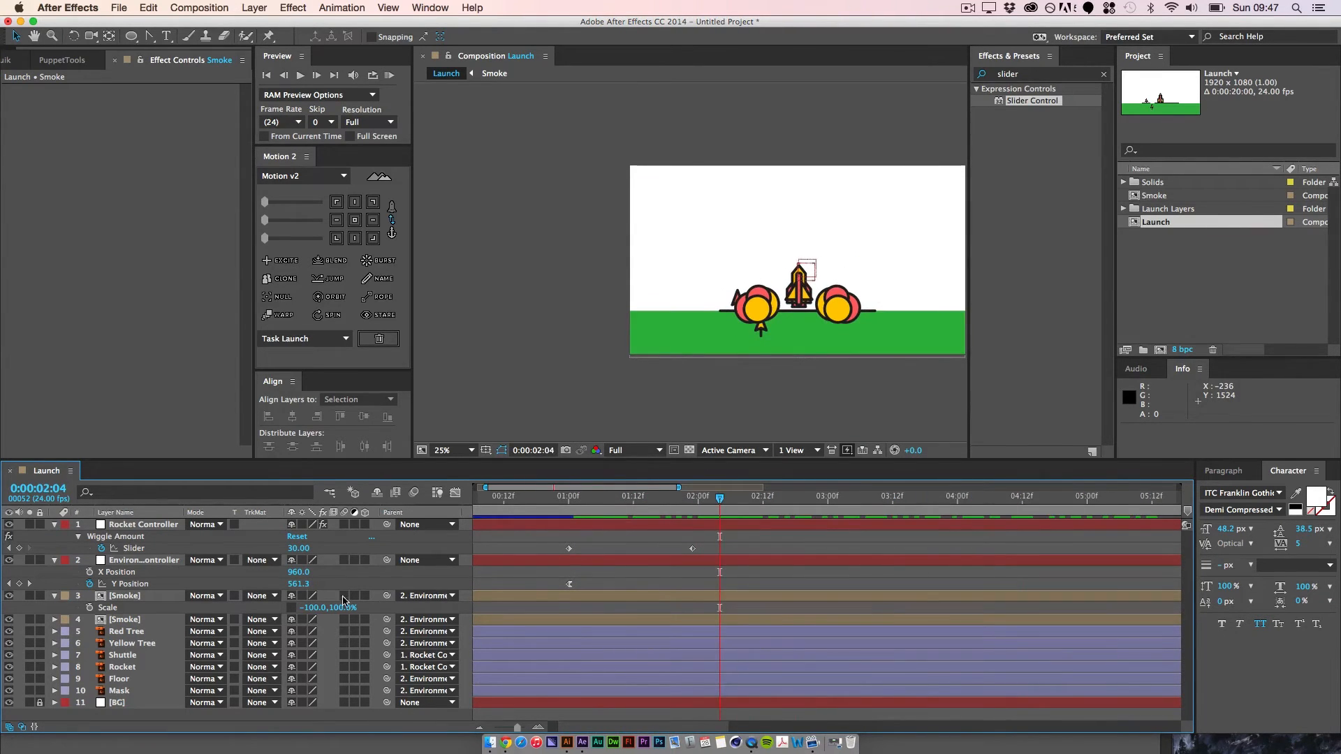
Step: Move the Floor layer above both Smoke precomps in the layer stack
{"action": "left_click", "coordinate": [129, 621]}
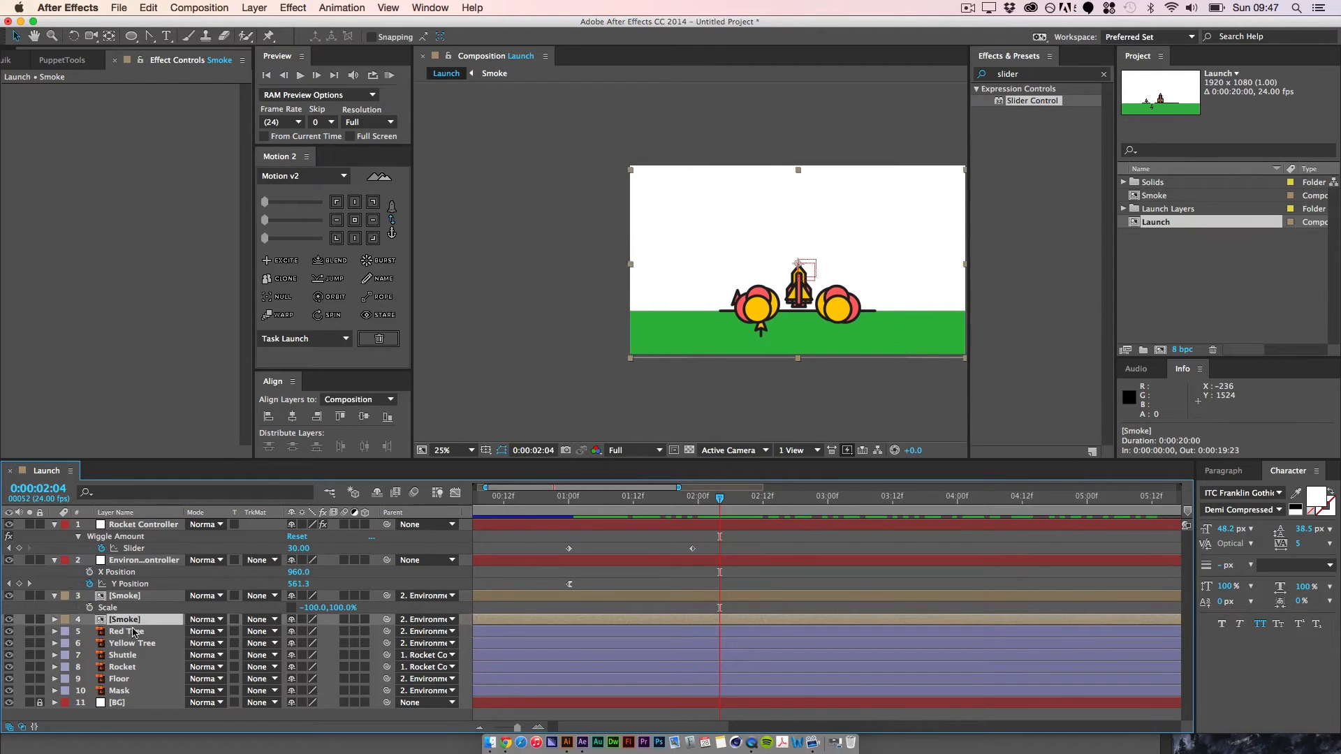
{"action": "left_click", "coordinate": [136, 680]}
{"action": "left_click_drag", "start_coordinate": [133, 680], "coordinate": [143, 595]}
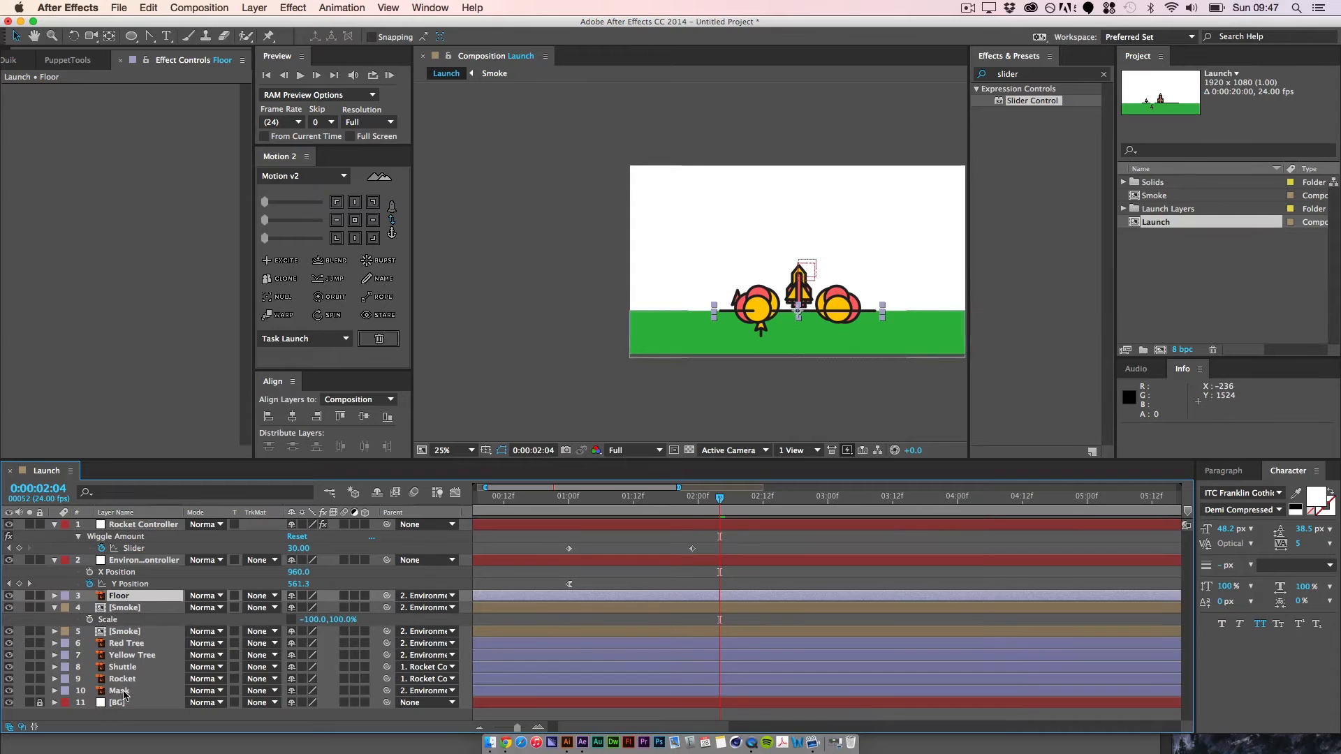
Step: Duplicate the Mask layer and place one mask directly above each Smoke precomp, with Mask 2 just below Floor
{"action": "left_click", "coordinate": [120, 691]}
{"action": "key", "text": "ctrl+d"}
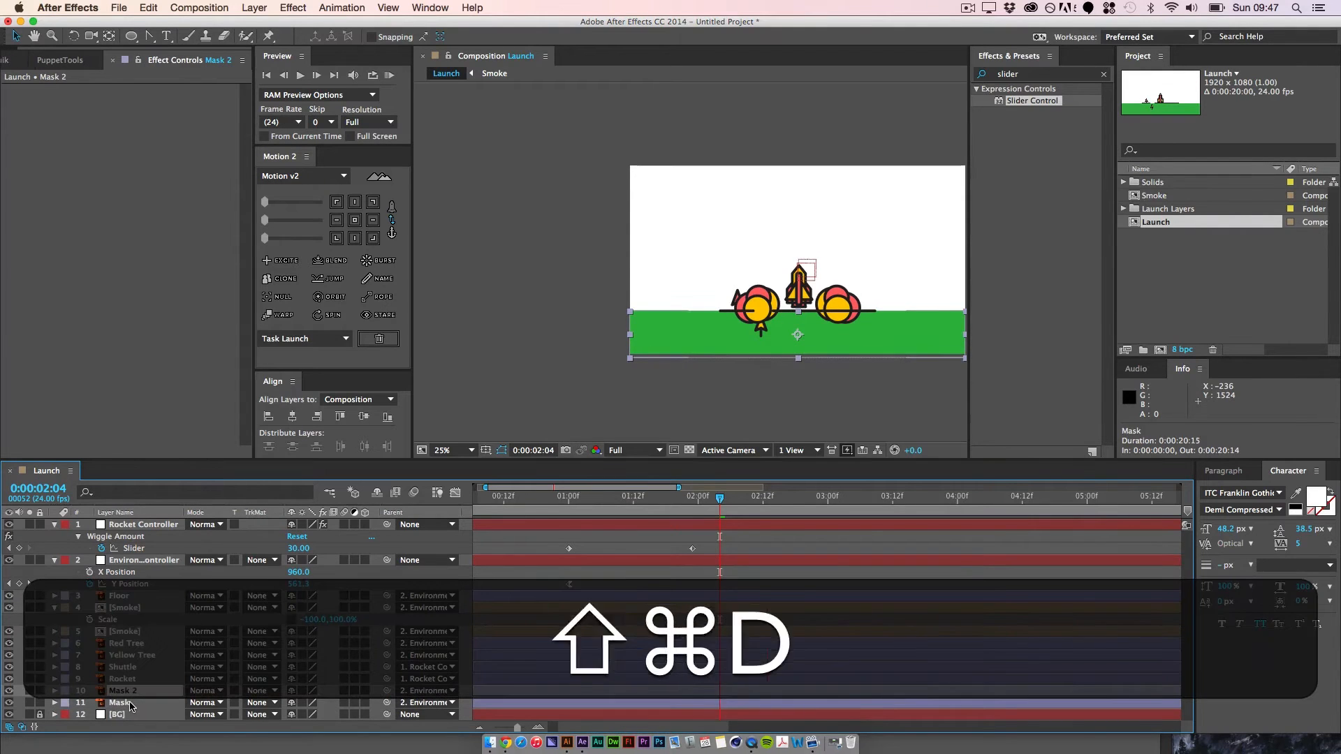
{"action": "left_click", "coordinate": [134, 703], "text": "shift"}
{"action": "left_click_drag", "start_coordinate": [134, 695], "coordinate": [137, 604]}
Step: Set both Smoke precomps to use the masks above them as Alpha Inverted track mattes and preview the launch from 0:00:01:00
{"action": "left_click", "coordinate": [128, 656]}
{"action": "left_click", "coordinate": [138, 655]}
{"action": "left_click", "coordinate": [141, 621], "text": "super"}
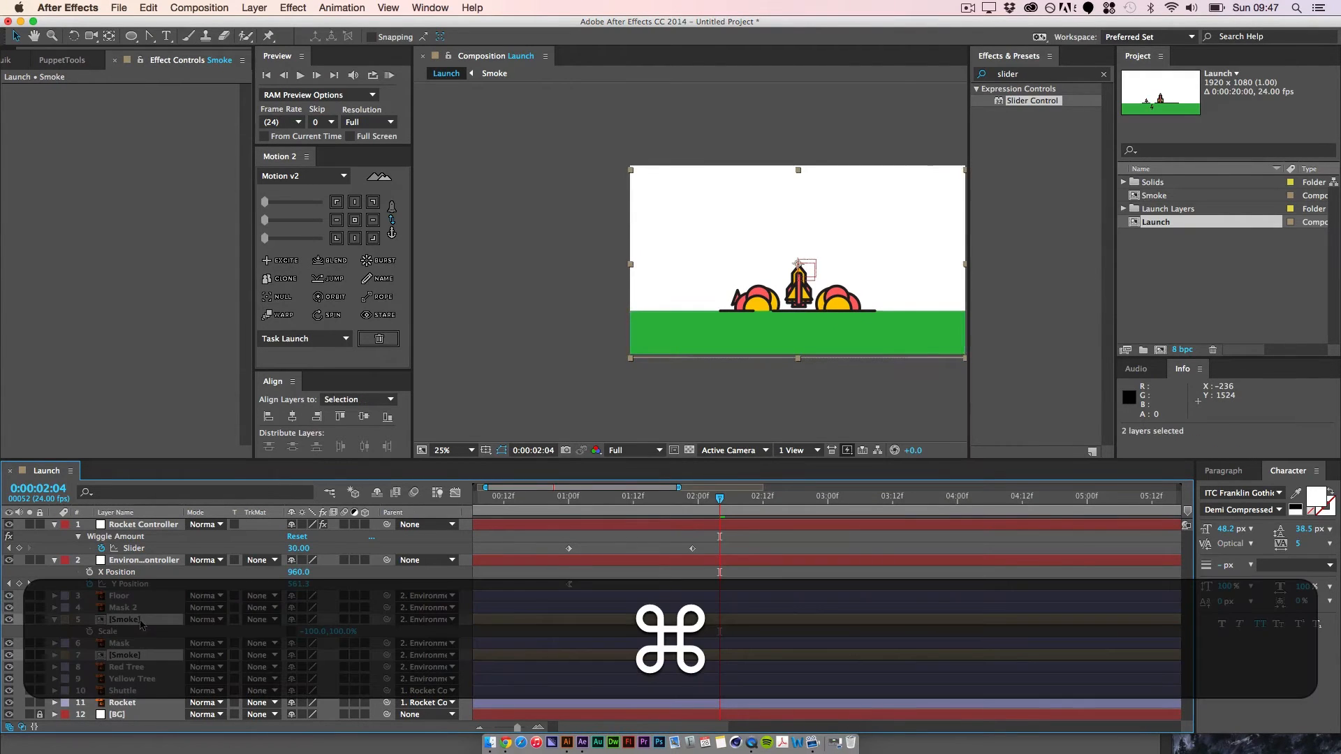
{"action": "left_click", "coordinate": [270, 657]}
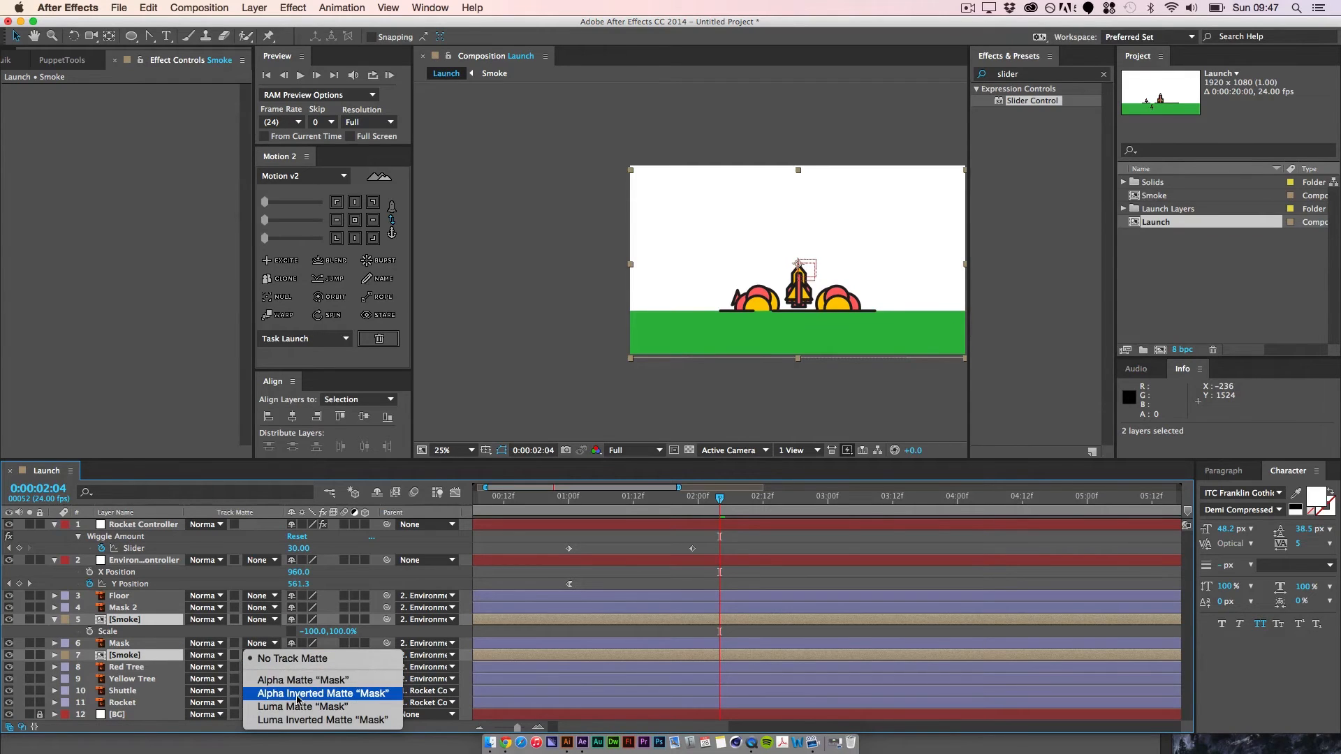
{"action": "left_click", "coordinate": [318, 694]}
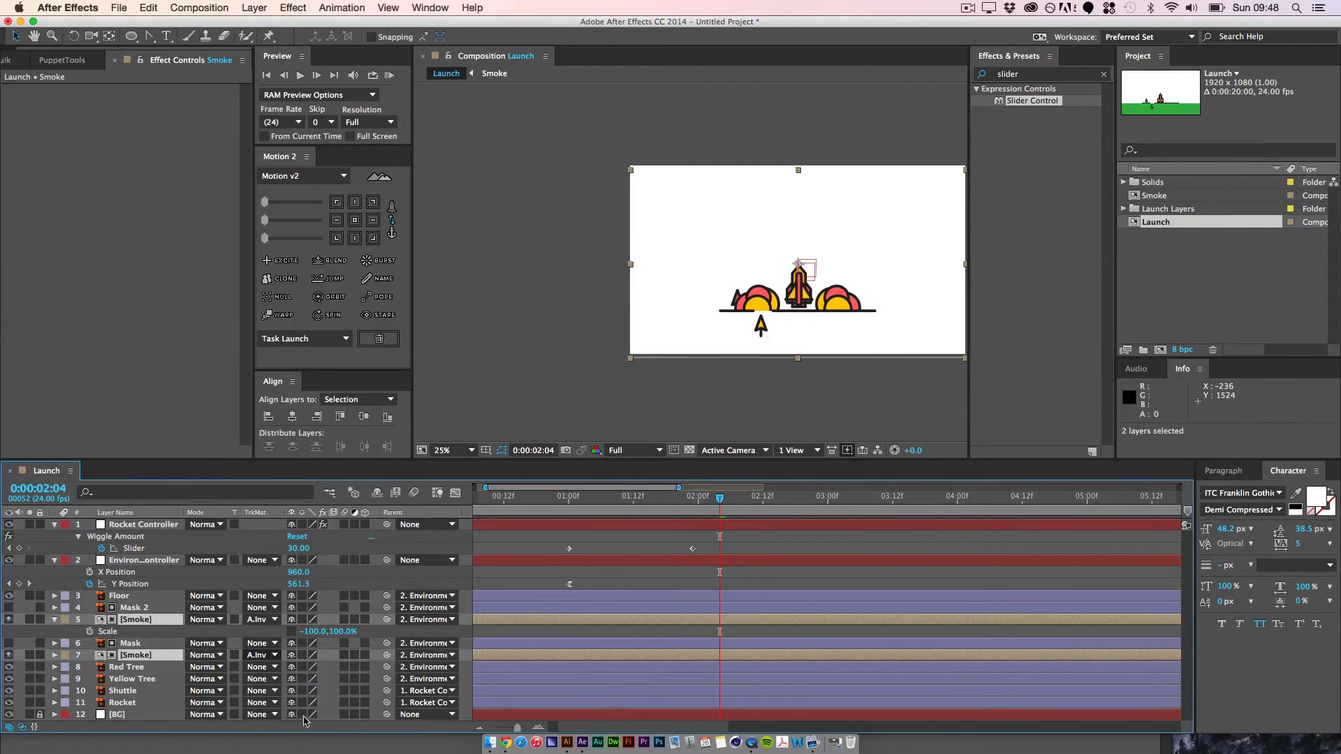
{"action": "left_click", "coordinate": [702, 586]}
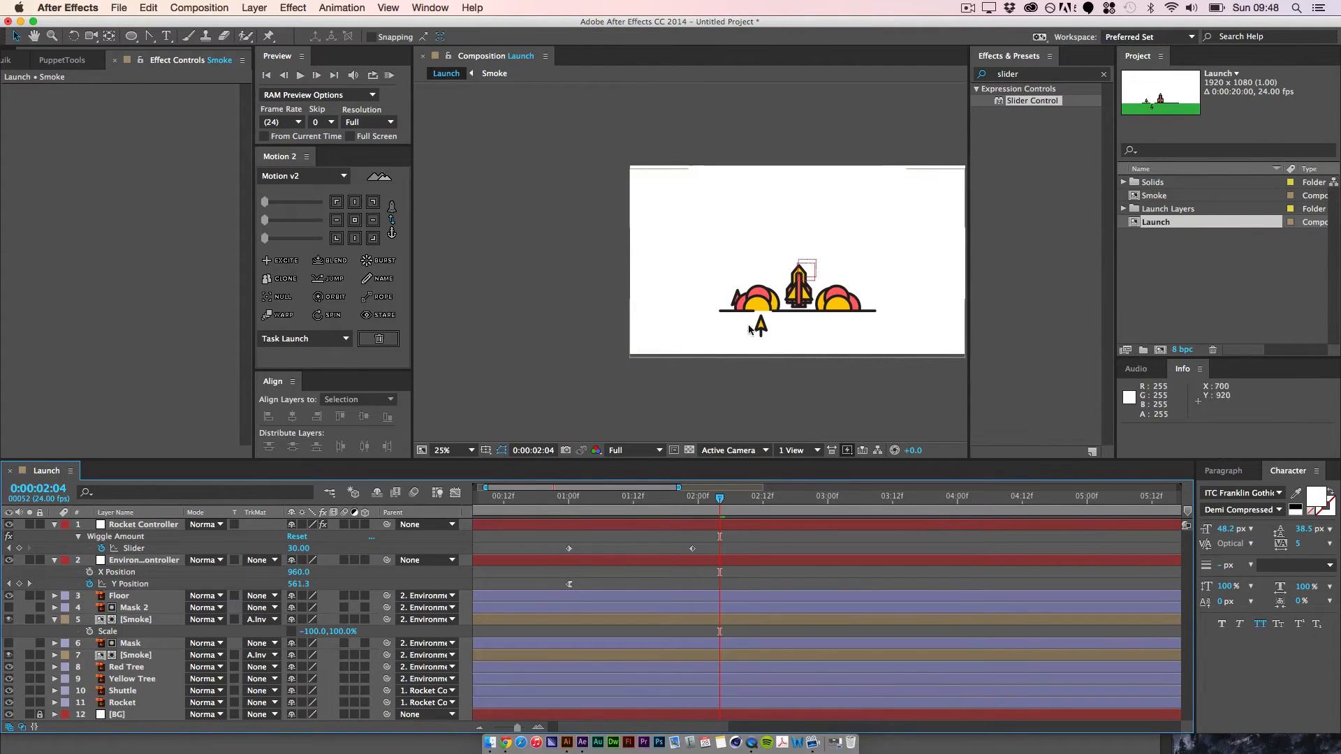
{"action": "left_click_drag", "start_coordinate": [717, 497], "coordinate": [974, 560]}
{"action": "key", "text": "space"}
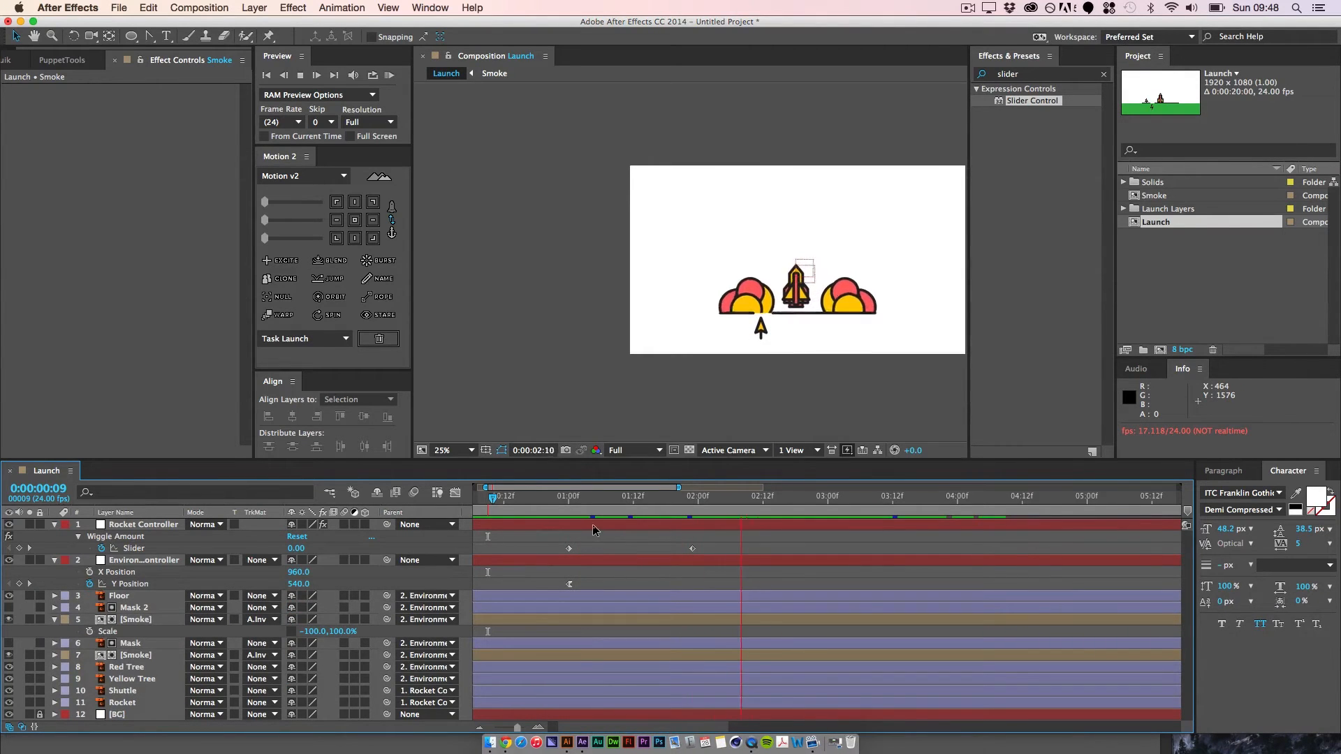
{"action": "key", "text": "space"}
{"action": "left_click_drag", "start_coordinate": [771, 497], "coordinate": [570, 498]}
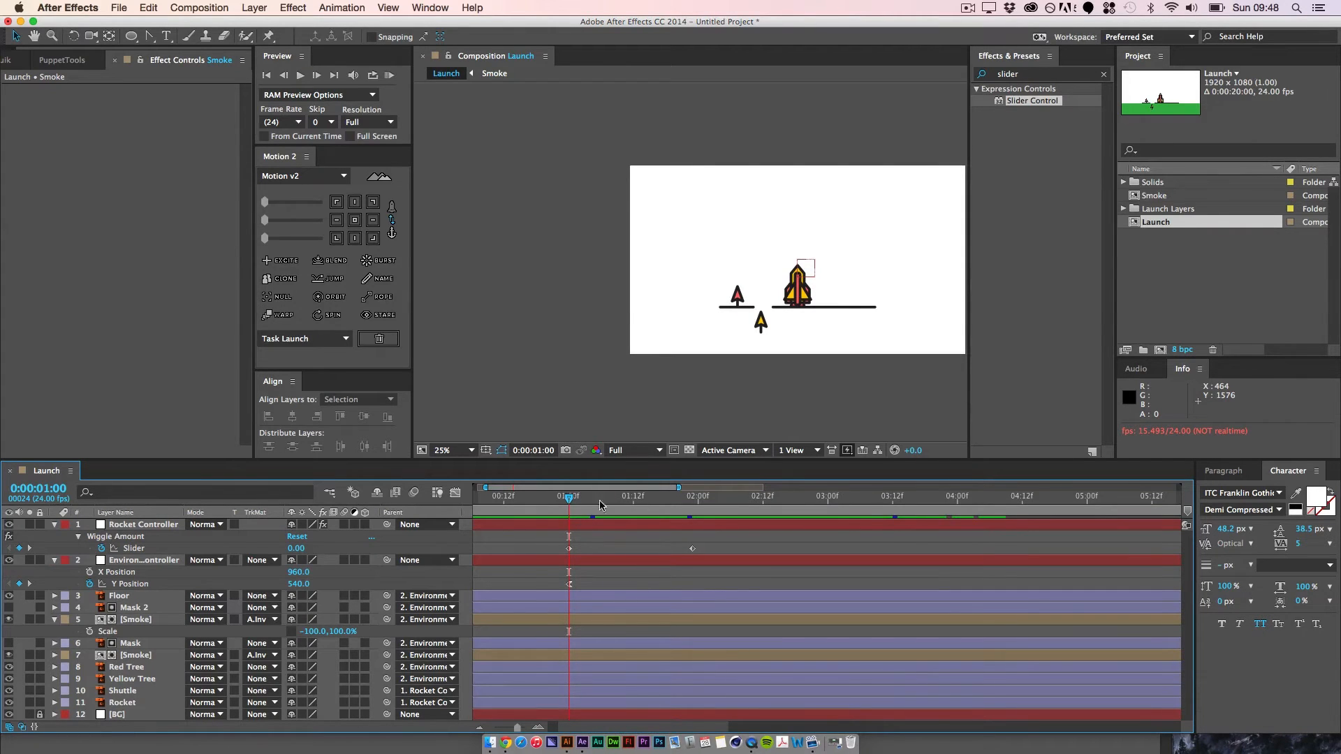
{"action": "key", "text": "space"}
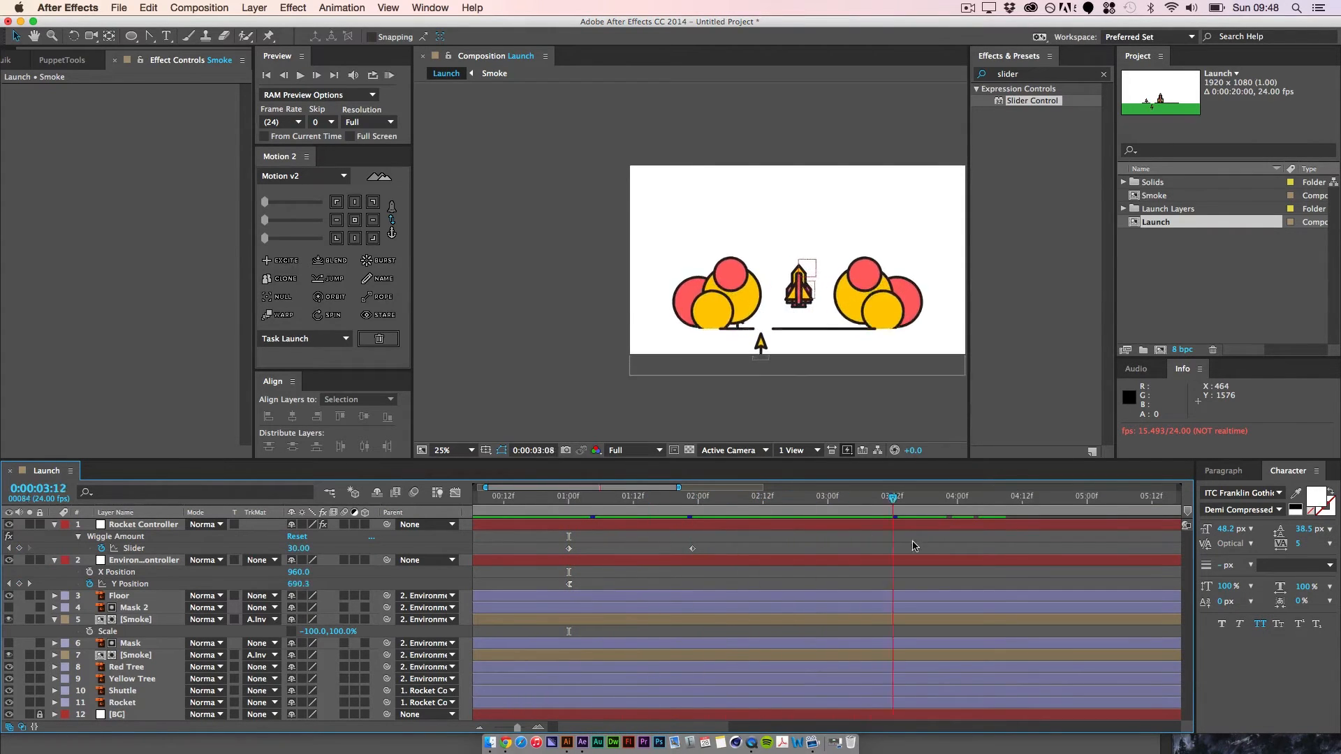
{"action": "key", "text": "space"}
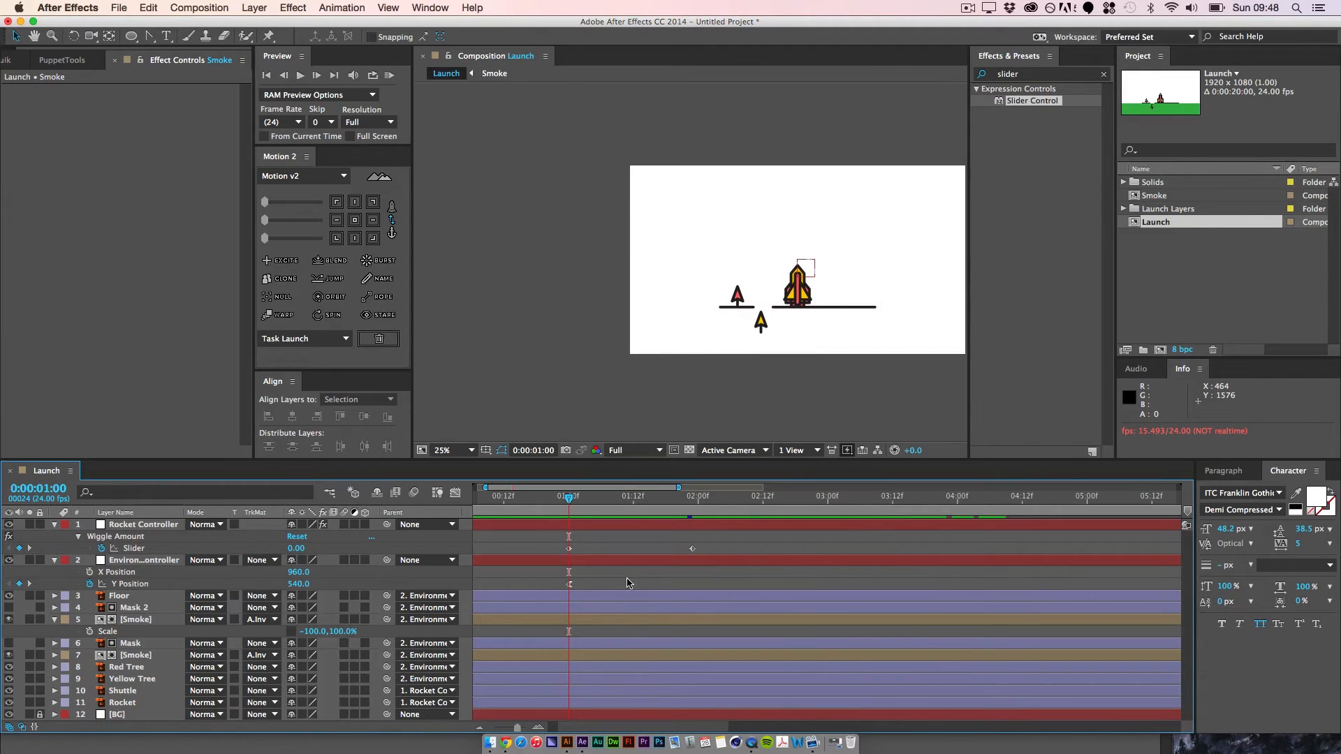
Step: Draw a short diagonal line with the Pen tool between the red tree and the rocket, creating a new shape layer
{"action": "left_click", "coordinate": [149, 36]}
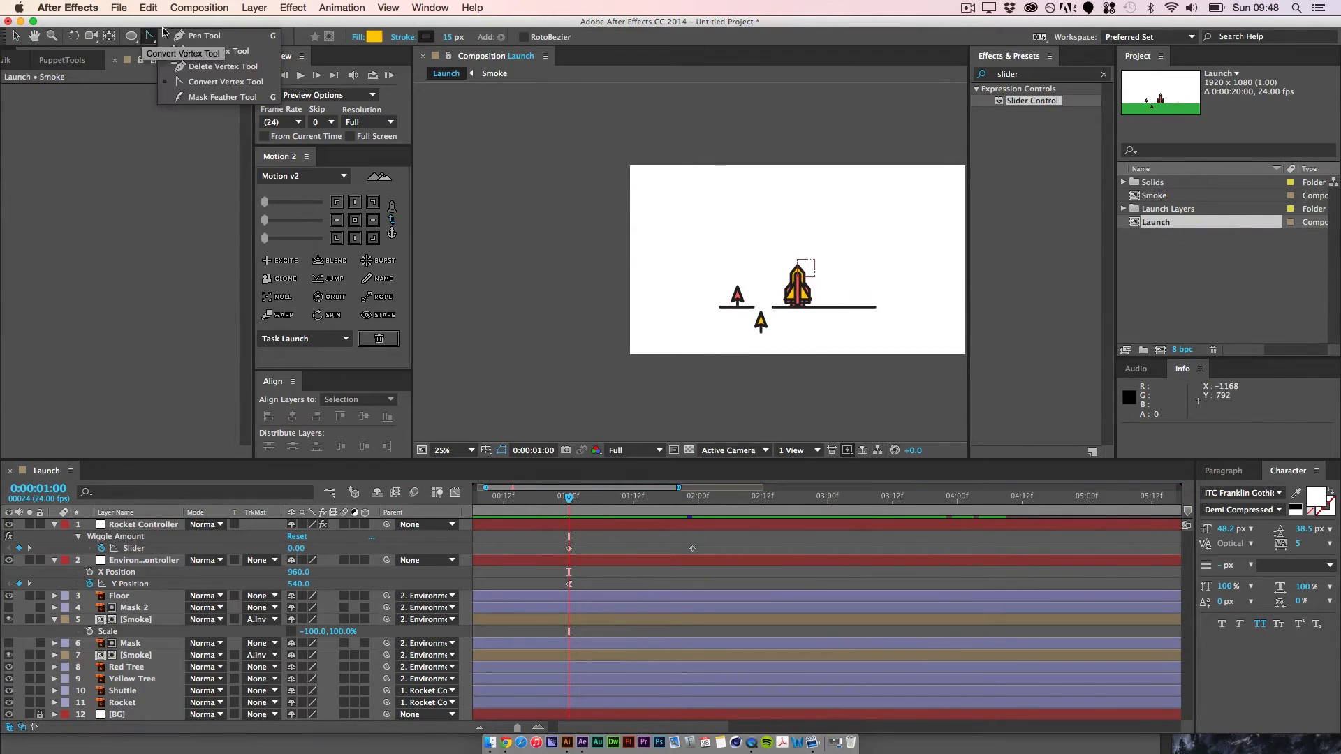
{"action": "key", "text": "super+="}
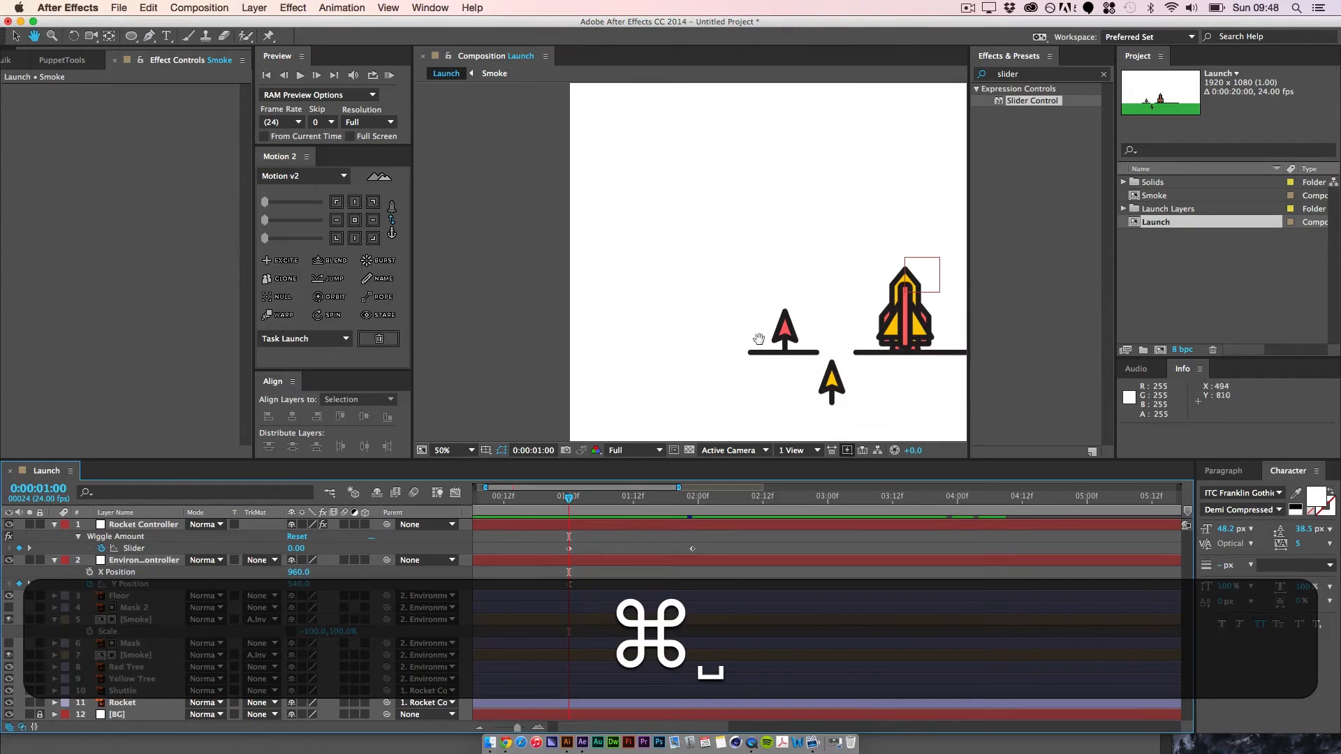
{"action": "left_click_drag", "start_coordinate": [759, 339], "coordinate": [571, 262]}
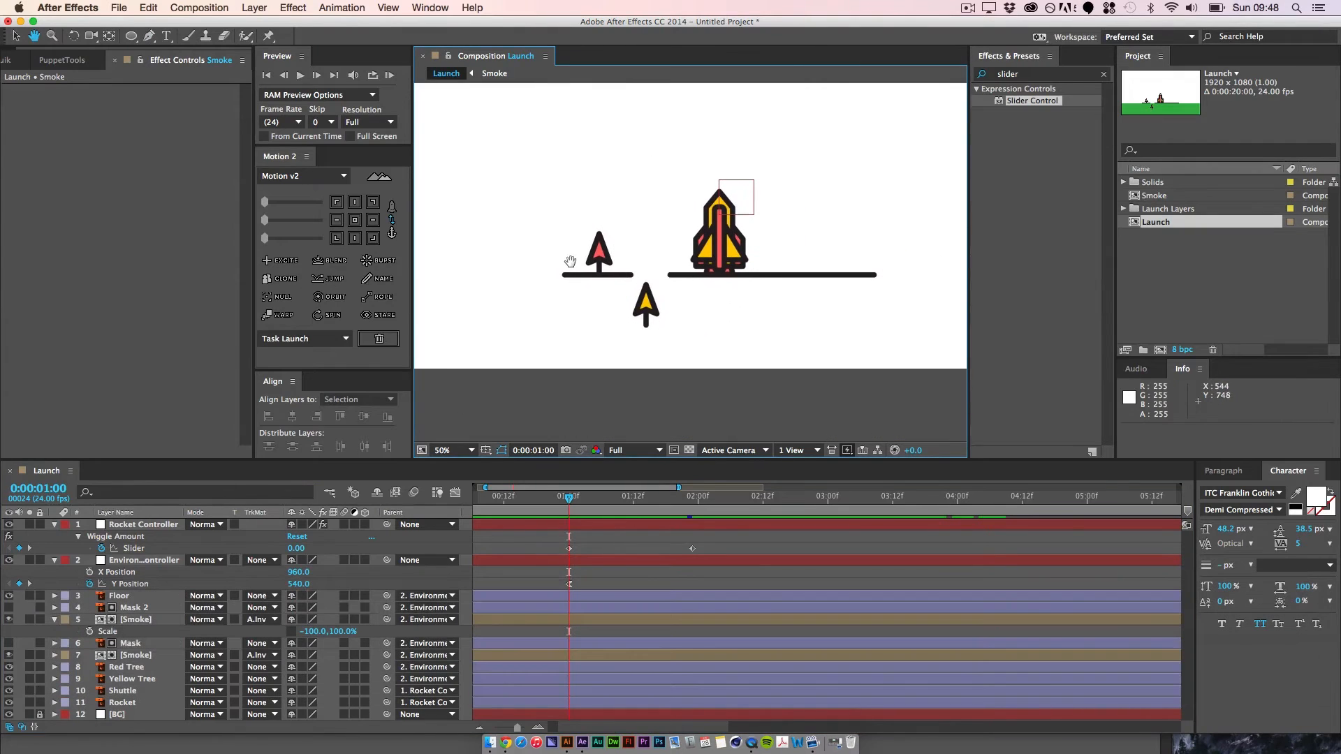
{"action": "left_click", "coordinate": [671, 256]}
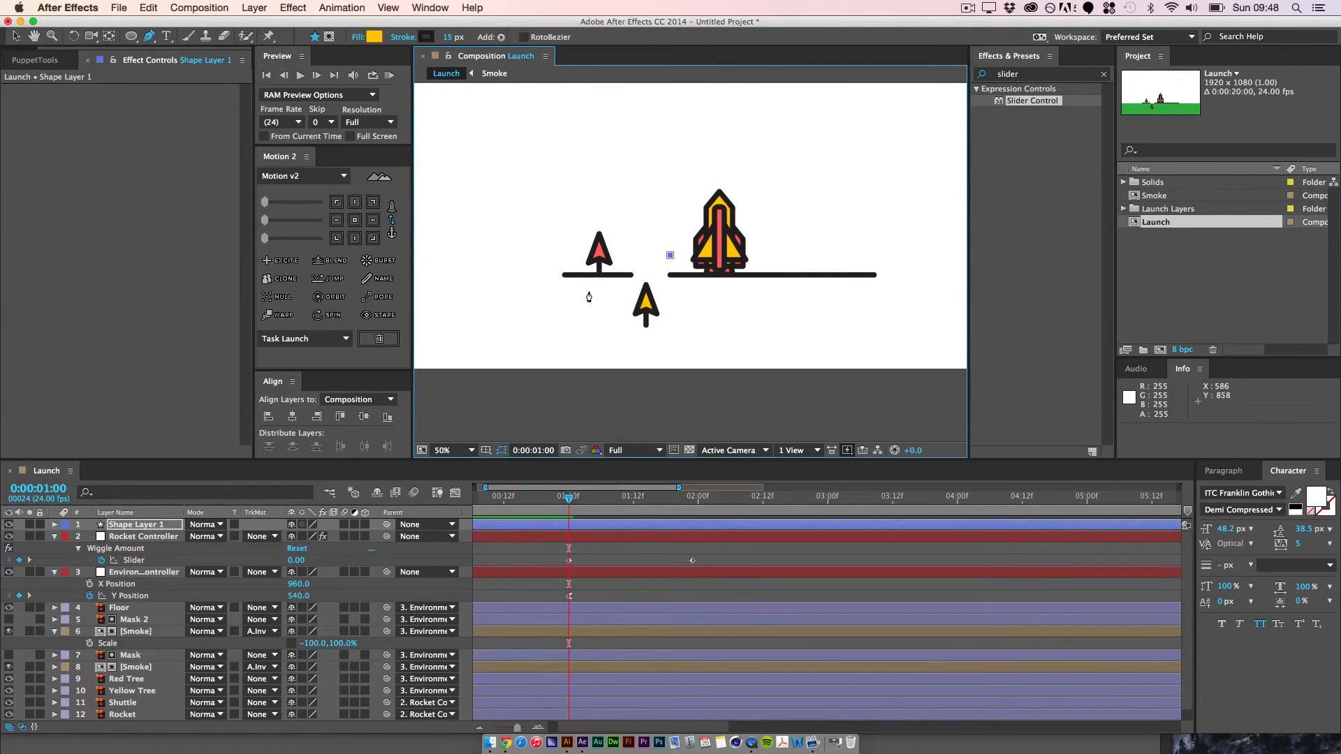
{"action": "left_click", "coordinate": [589, 290]}
{"action": "left_click", "coordinate": [15, 39]}
Step: Add a second, steeper diagonal line to the same shape layer, just below the ground line beneath the rocket
{"action": "left_click", "coordinate": [153, 537]}
{"action": "left_click", "coordinate": [133, 528]}
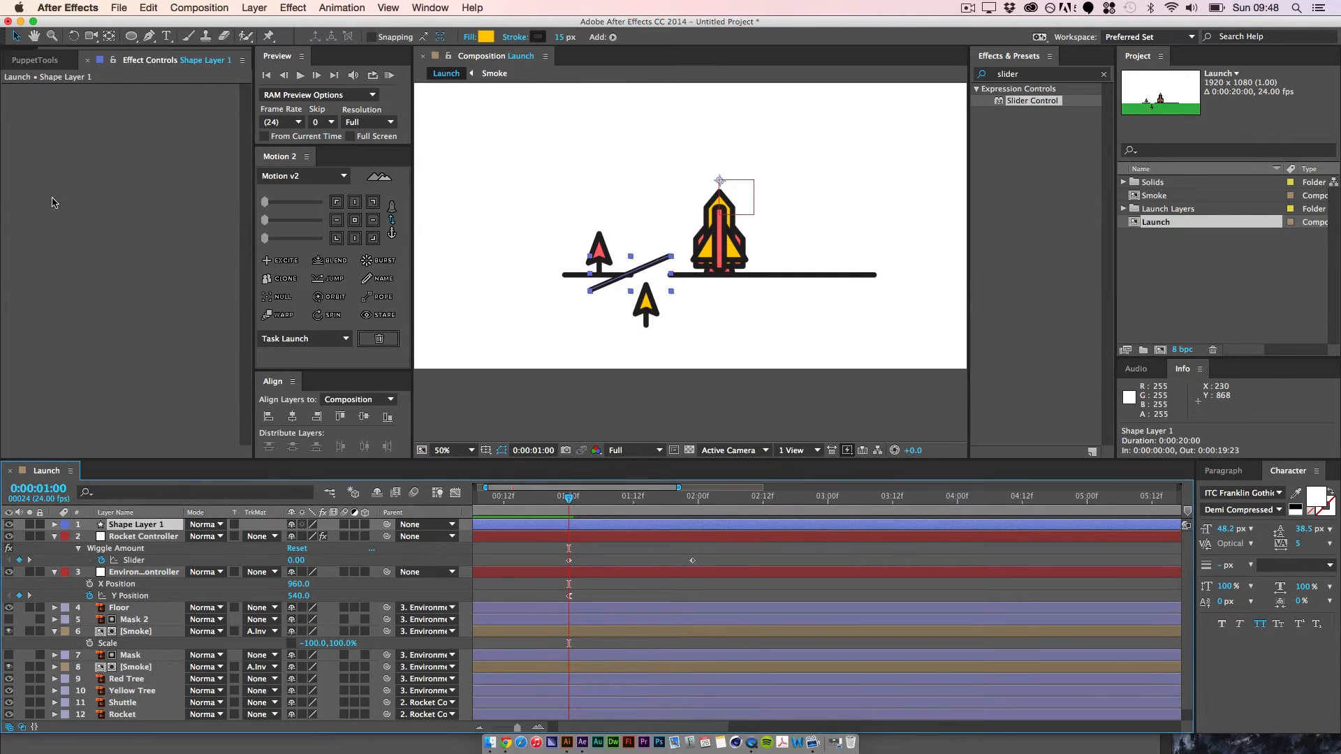
{"action": "key", "text": "g"}
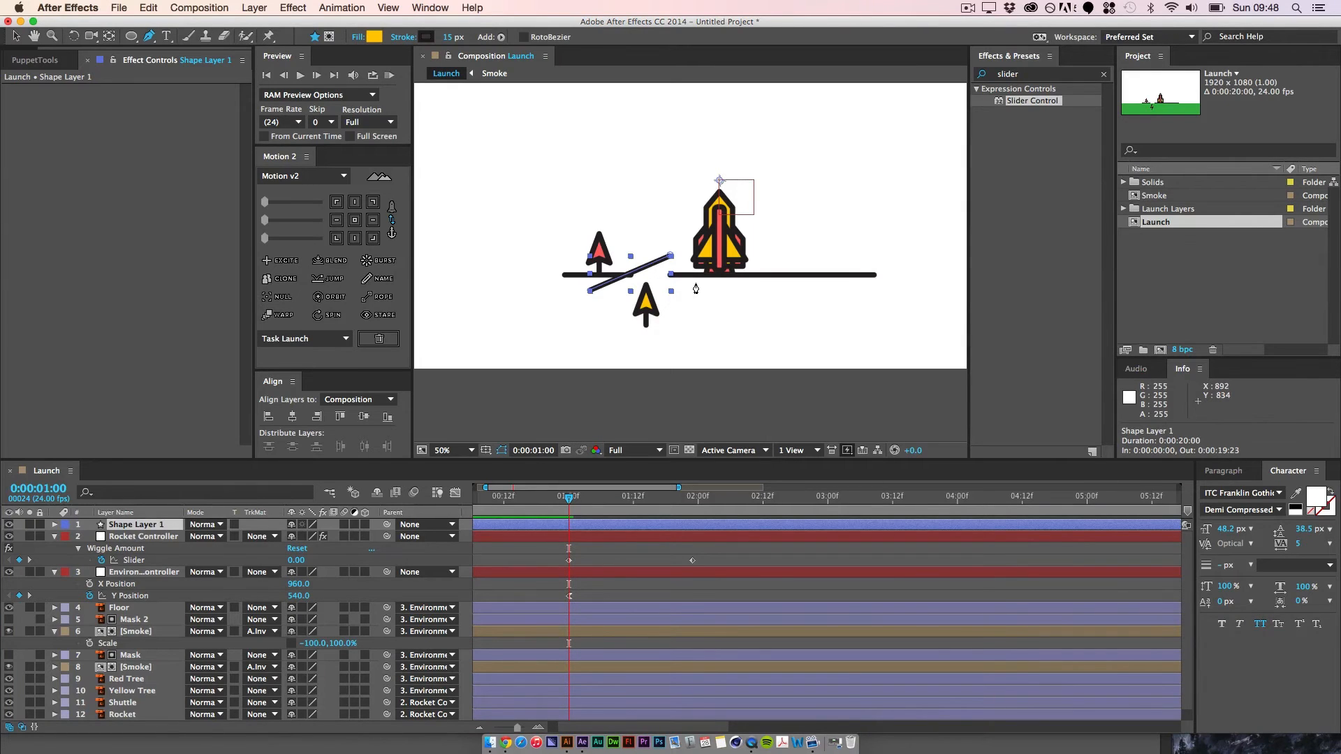
{"action": "left_click", "coordinate": [695, 283]}
{"action": "left_click", "coordinate": [678, 332]}
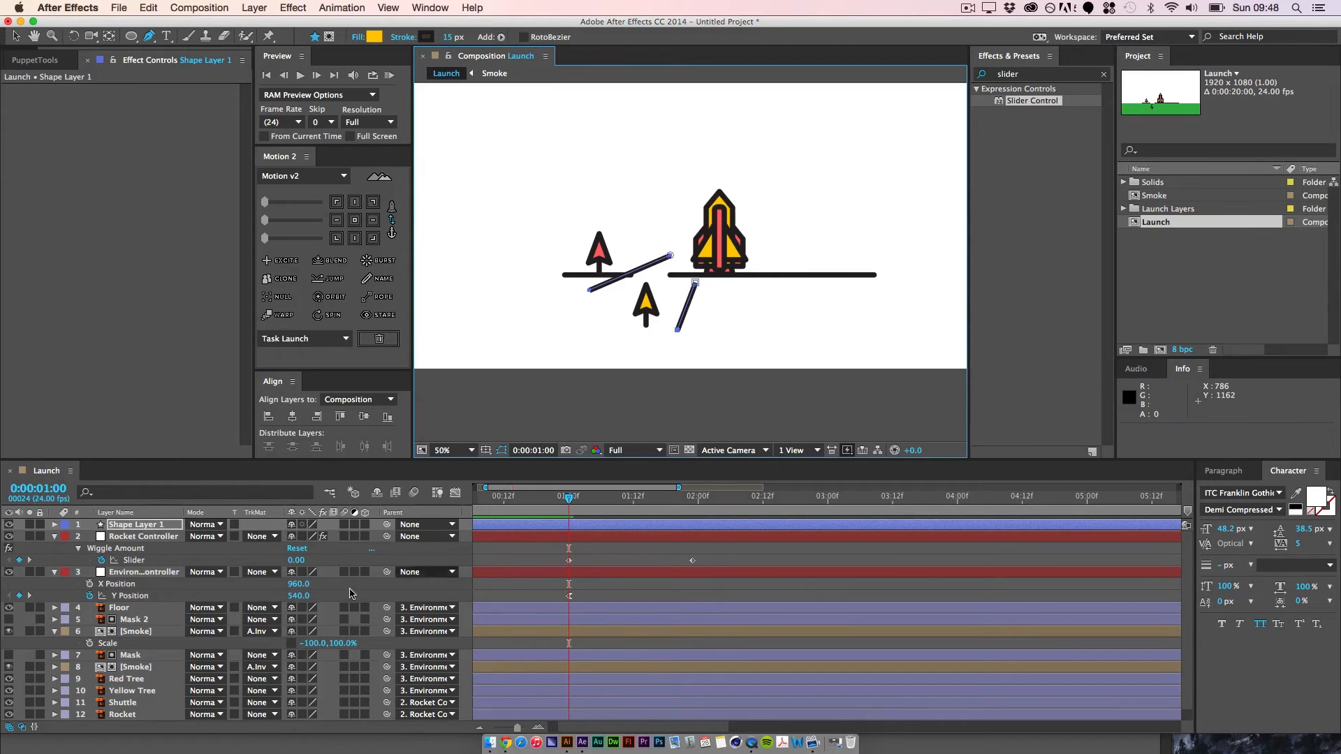
Step: Rename the shape layer with the two lines as Blast and expand its properties
{"action": "left_click", "coordinate": [153, 525]}
{"action": "key", "text": "Return"}
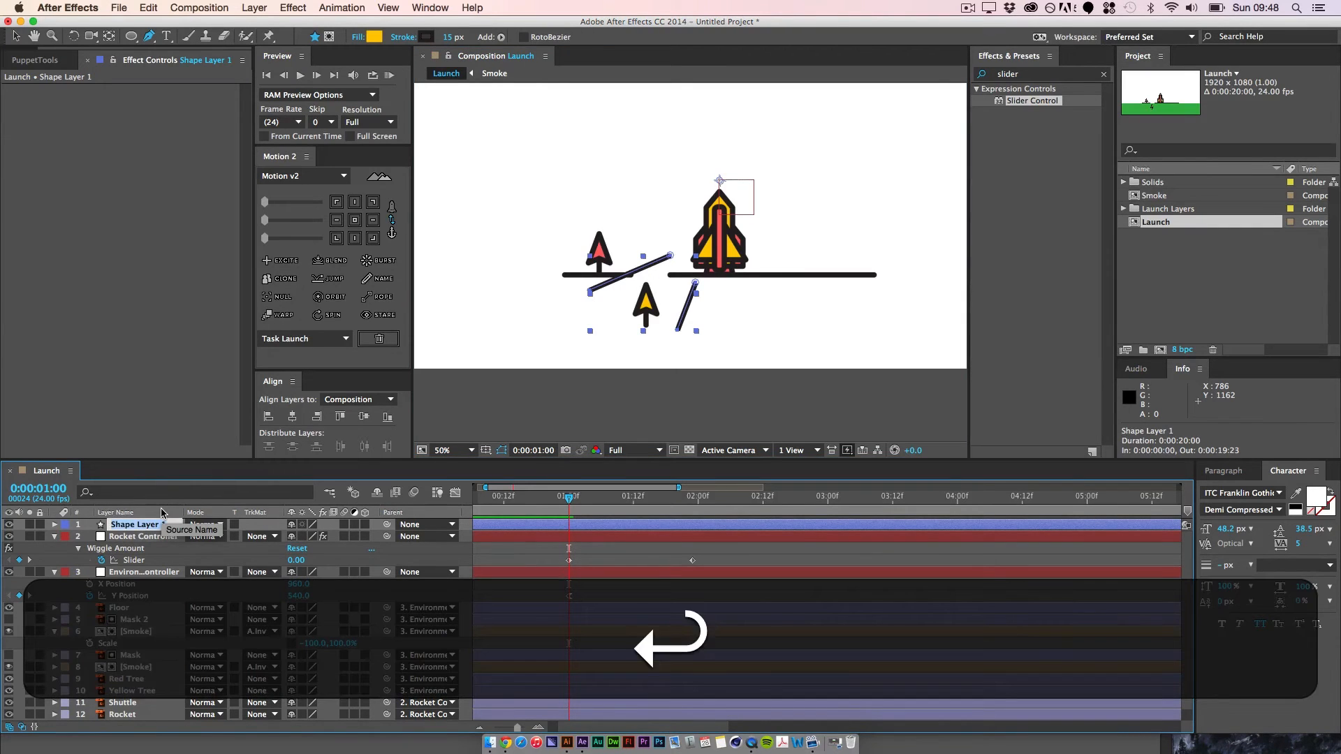
{"action": "type", "text": "Blast"}
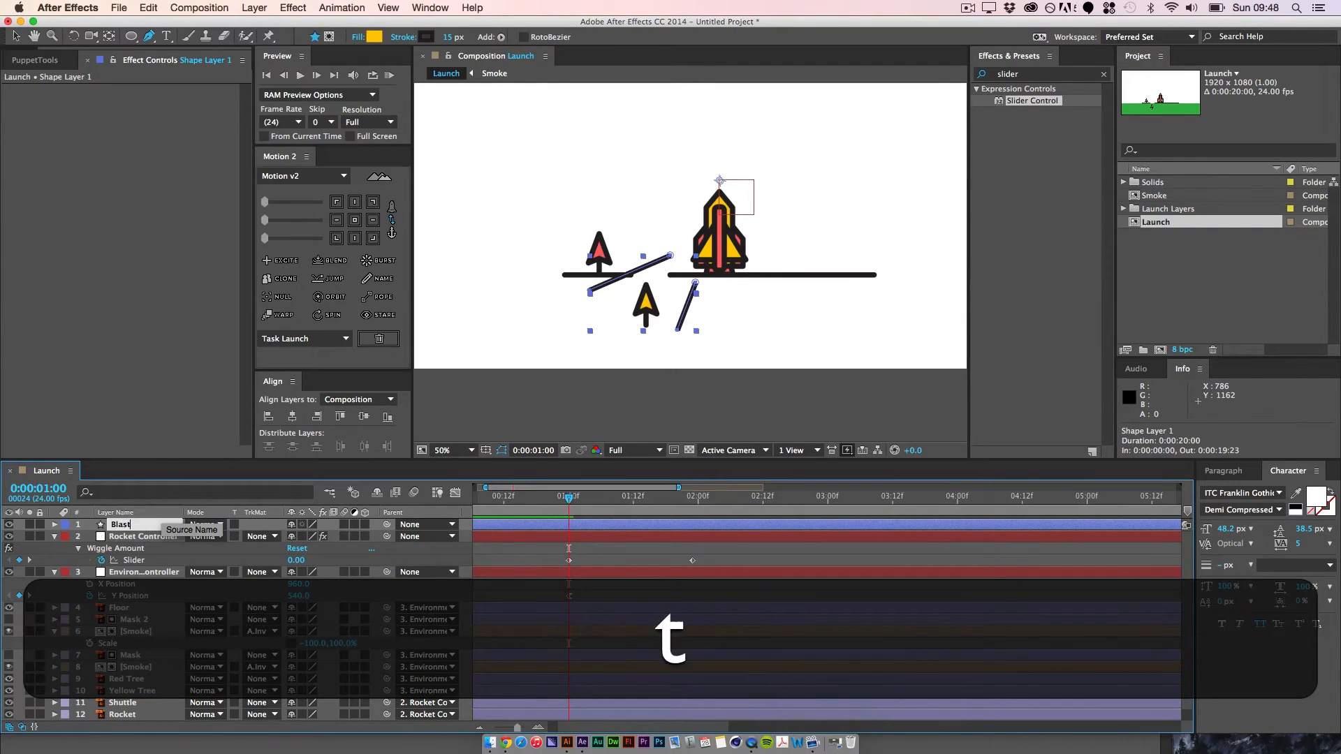
{"action": "key", "text": "Return"}
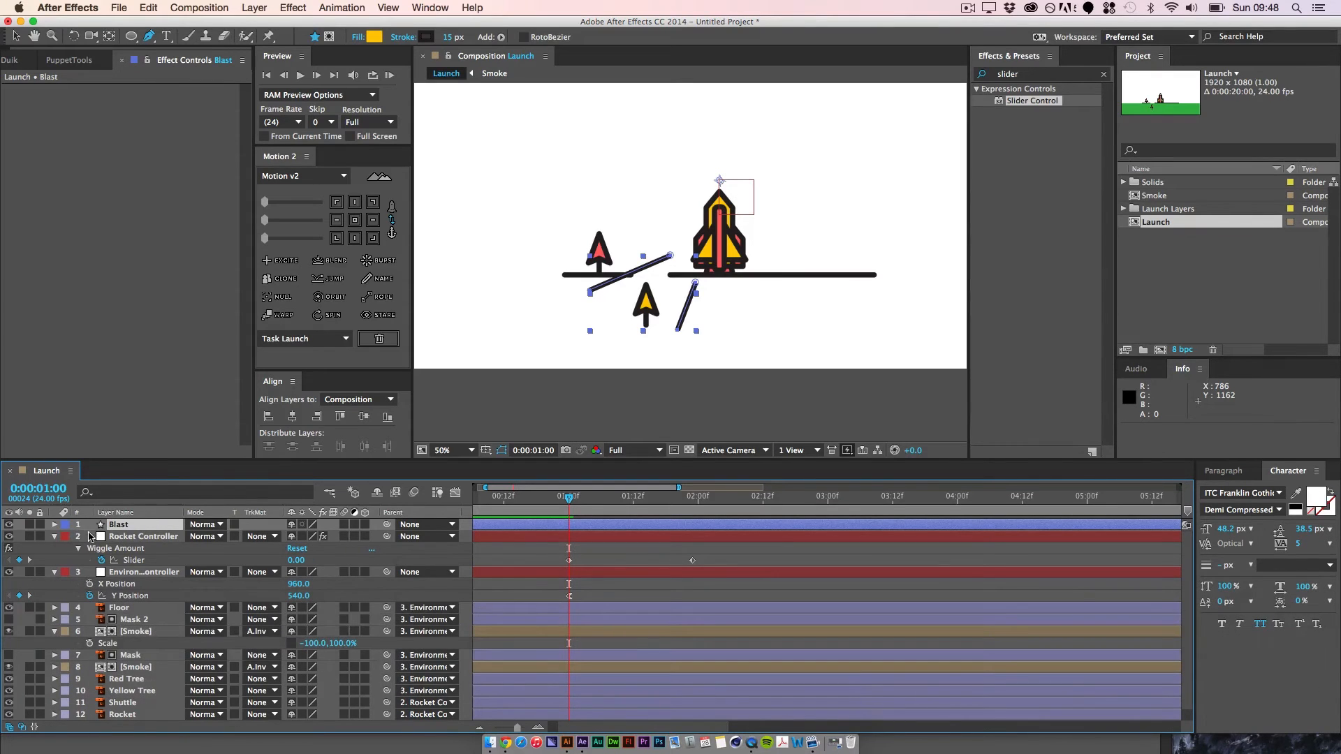
{"action": "left_click", "coordinate": [53, 524]}
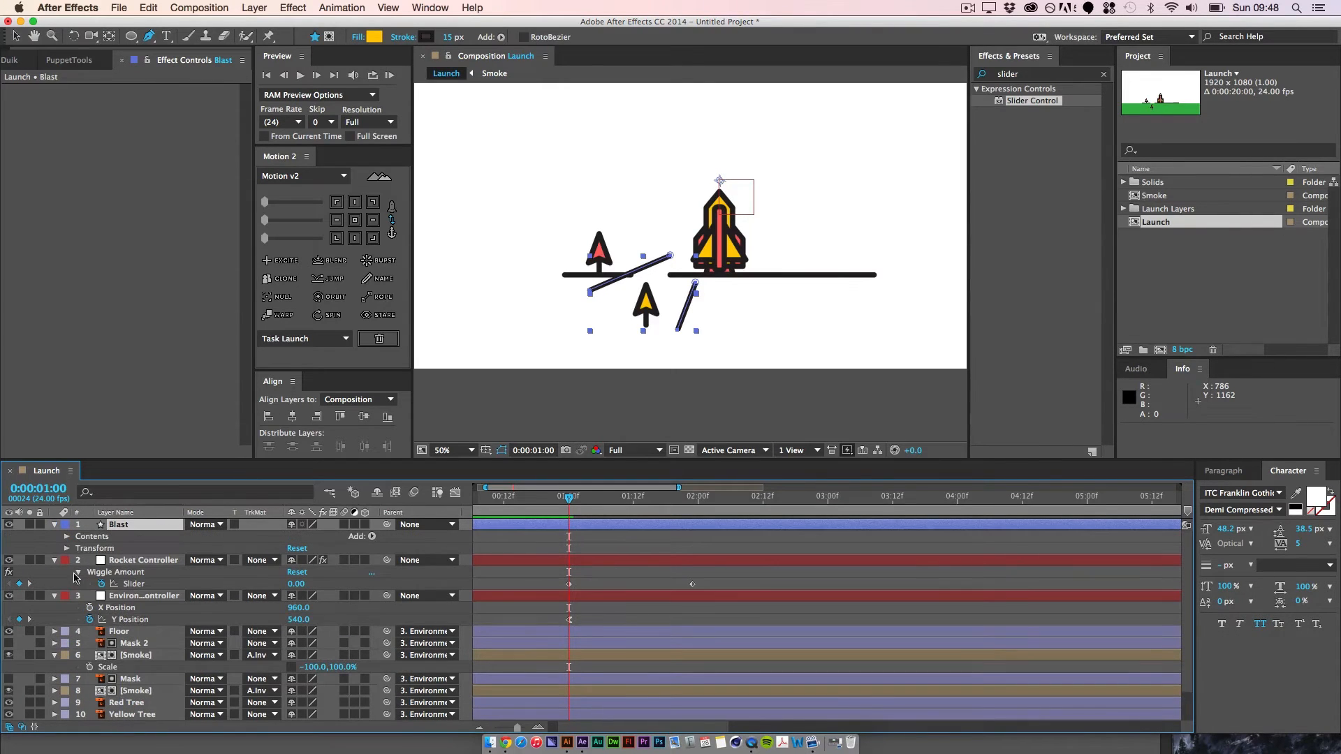
{"action": "left_click", "coordinate": [372, 537]}
{"action": "left_click", "coordinate": [402, 478]}
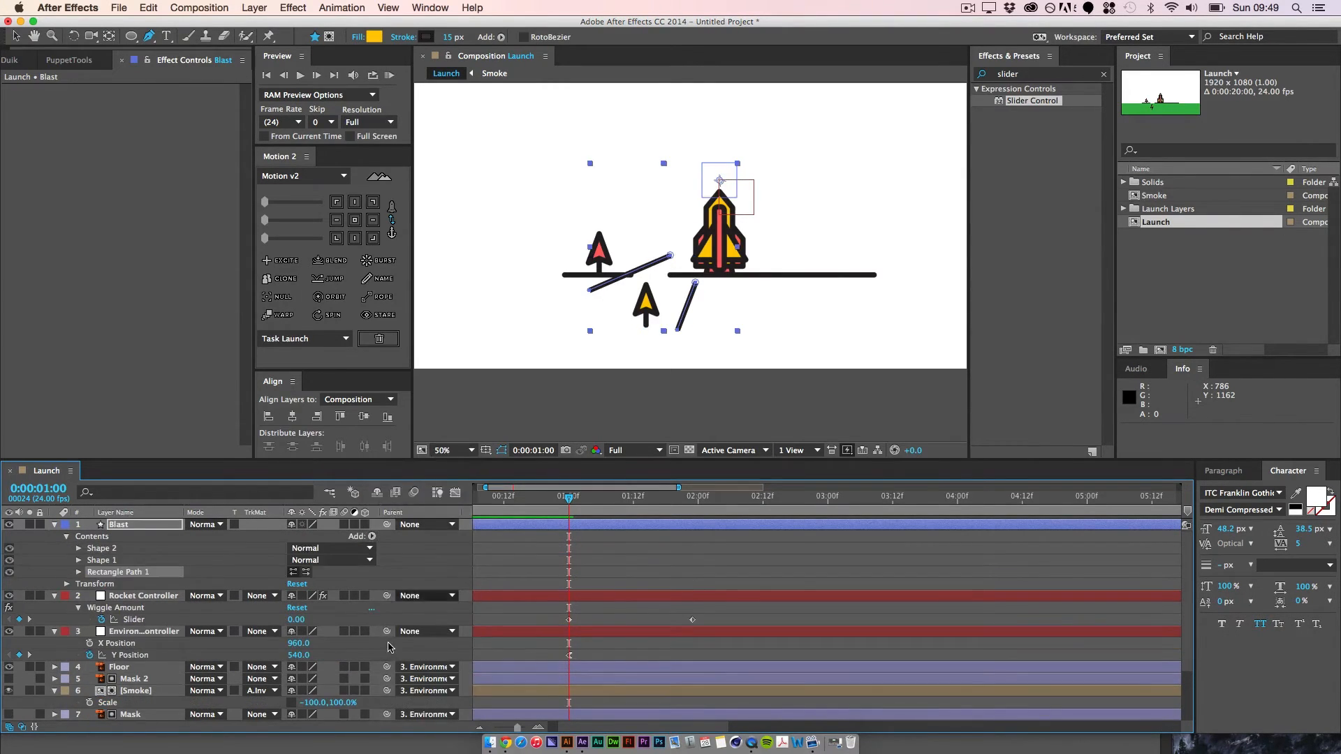
{"action": "key", "text": "super+z"}
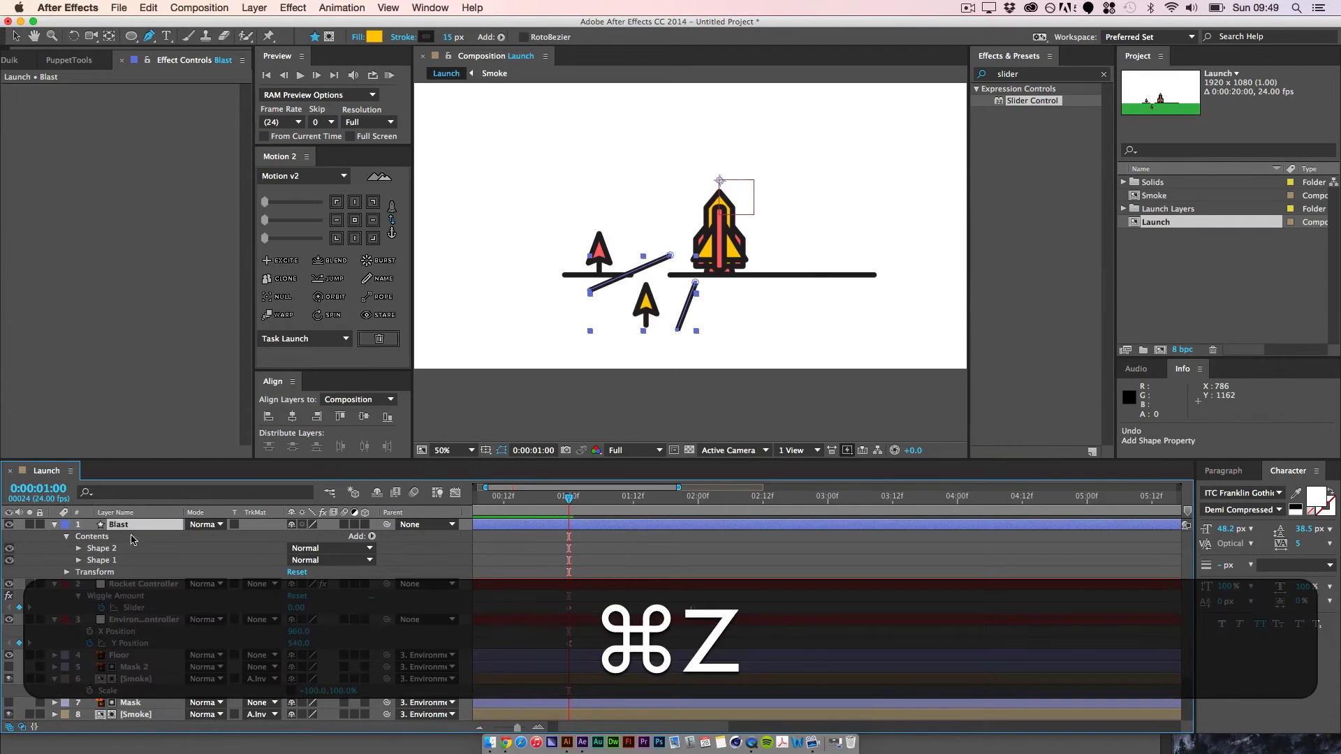
Step: Add Trim Paths to the Blast layer and keyframe its Start and End at 0% at 0:00:01:00
{"action": "left_click", "coordinate": [371, 536]}
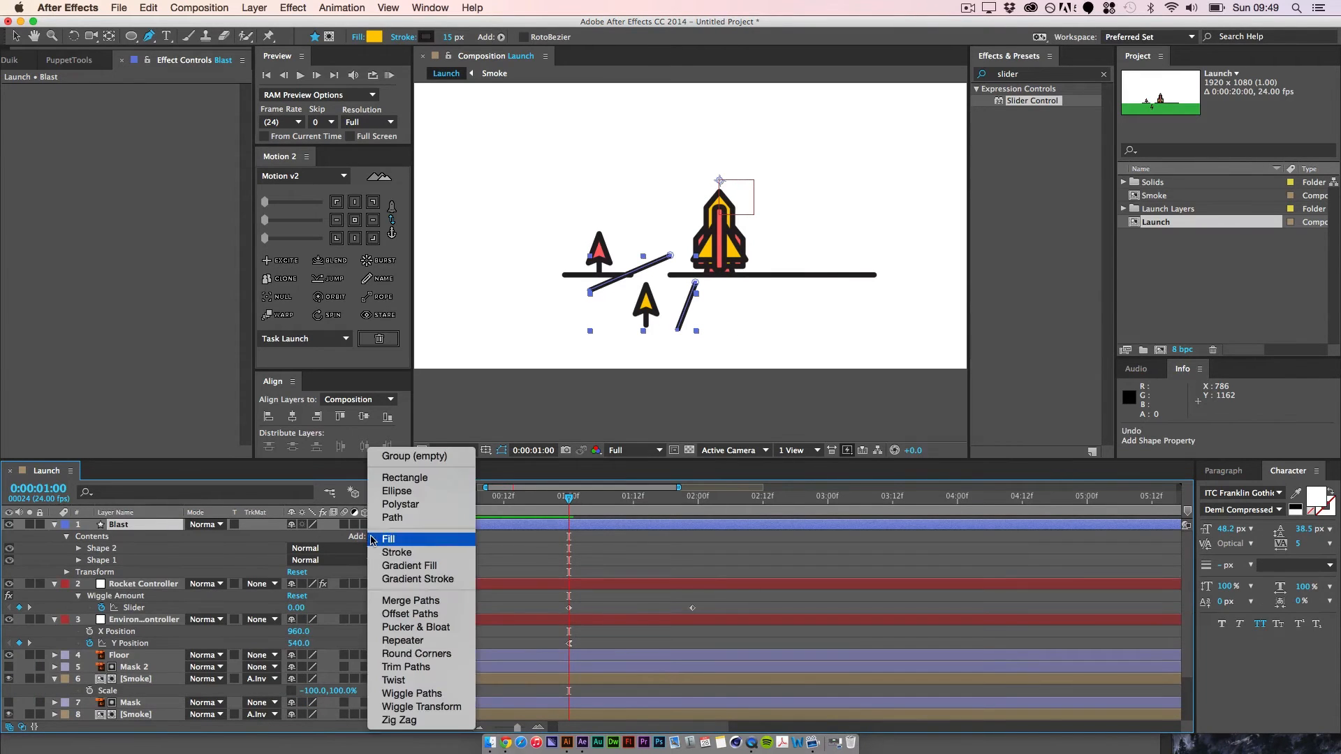
{"action": "left_click", "coordinate": [413, 668]}
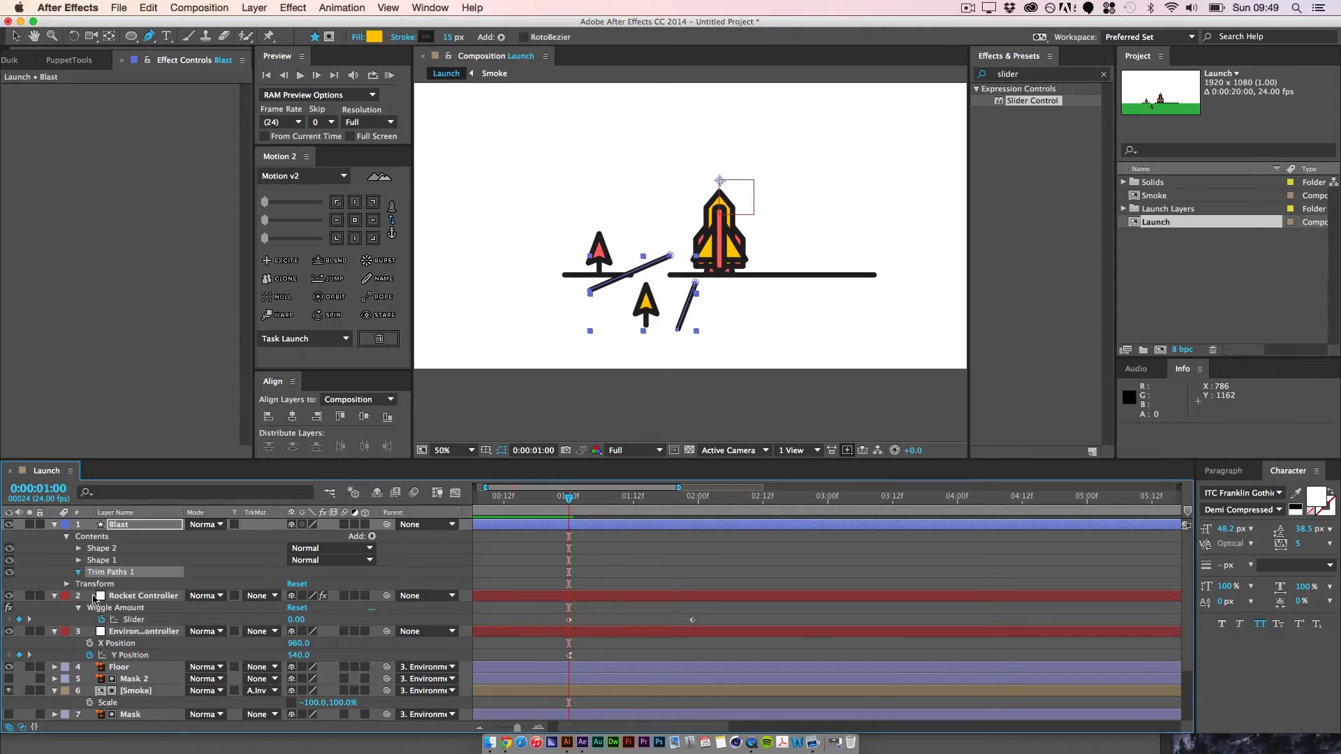
{"action": "left_click_drag", "start_coordinate": [302, 599], "coordinate": [188, 605]}
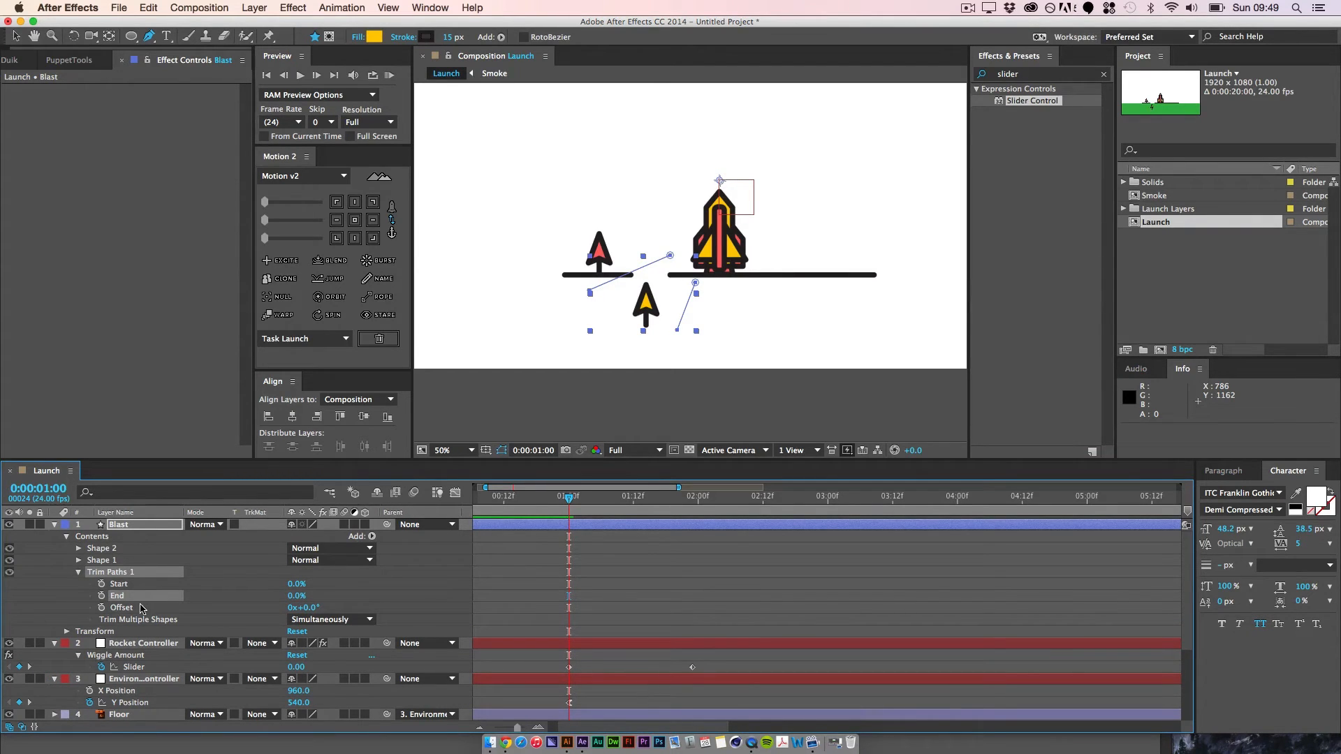
{"action": "left_click", "coordinate": [102, 585]}
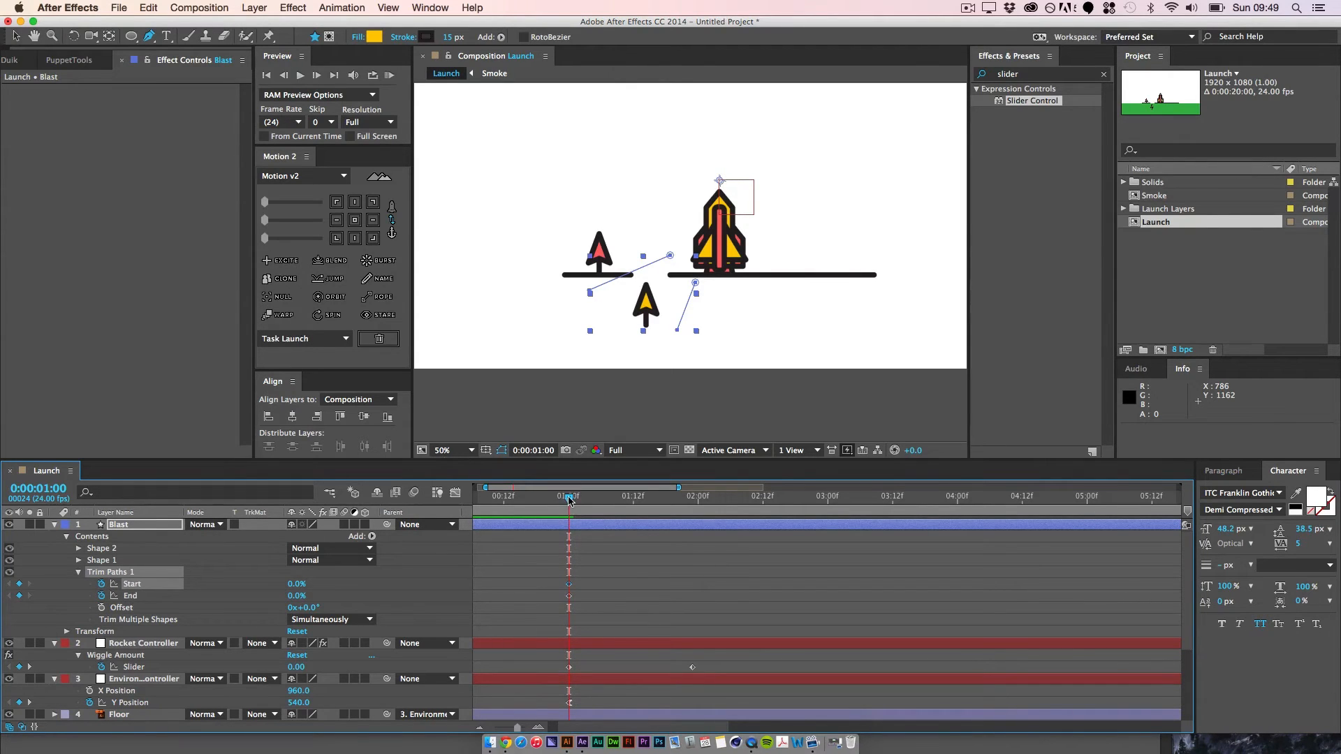
Step: Shift the Trim Paths Start and End keyframes to 0:00:00:21 and set both values to 100% at 0:00:01:07
{"action": "left_click_drag", "start_coordinate": [558, 501], "coordinate": [554, 503]}
{"action": "left_click_drag", "start_coordinate": [591, 565], "coordinate": [557, 588]}
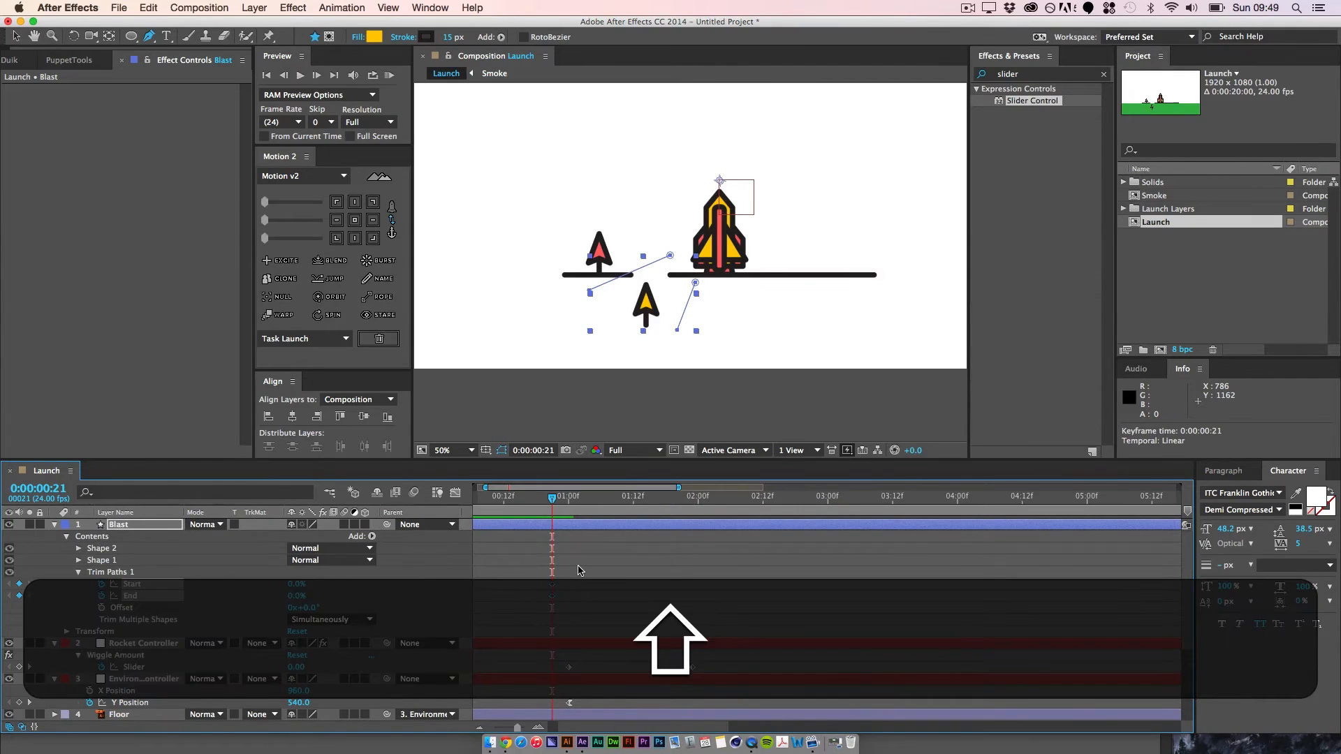
{"action": "key", "text": "shift+super+Right"}
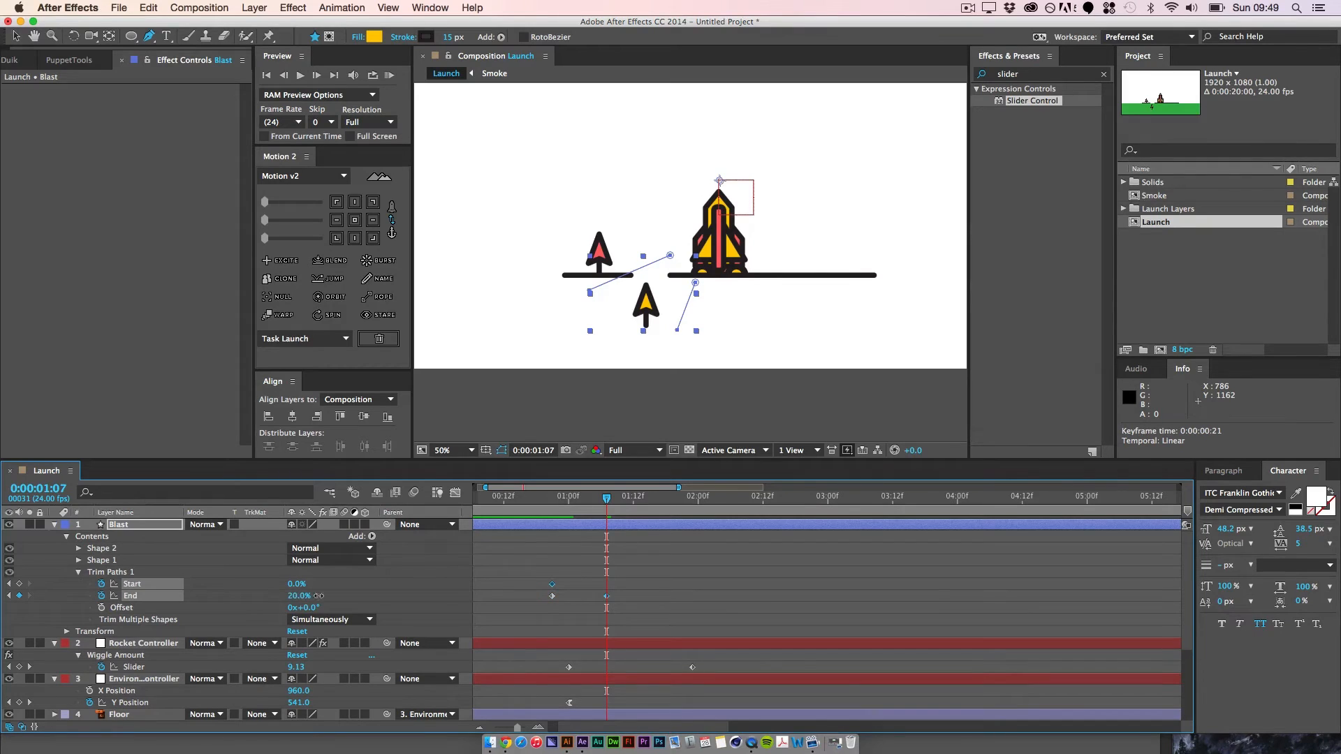
{"action": "left_click_drag", "start_coordinate": [318, 596], "coordinate": [377, 584]}
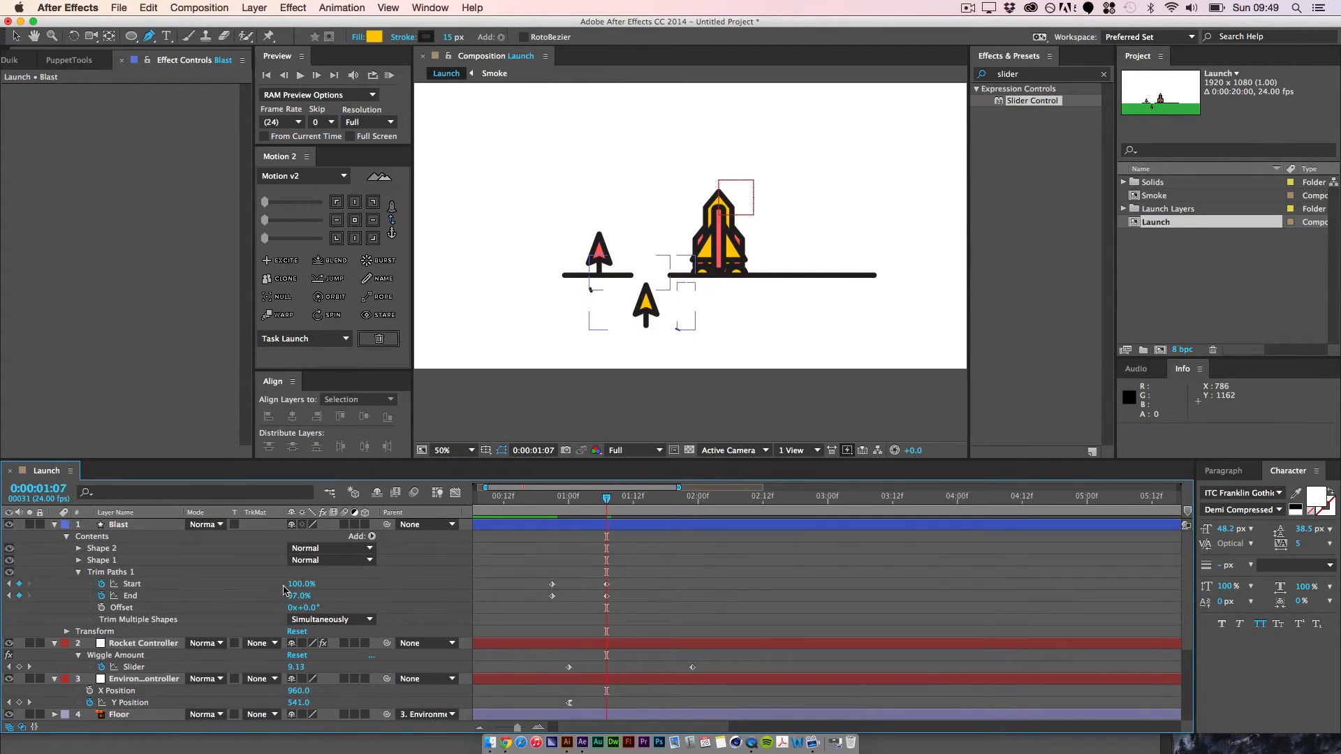
{"action": "left_click", "coordinate": [566, 512]}
{"action": "left_click_drag", "start_coordinate": [566, 512], "coordinate": [552, 512]}
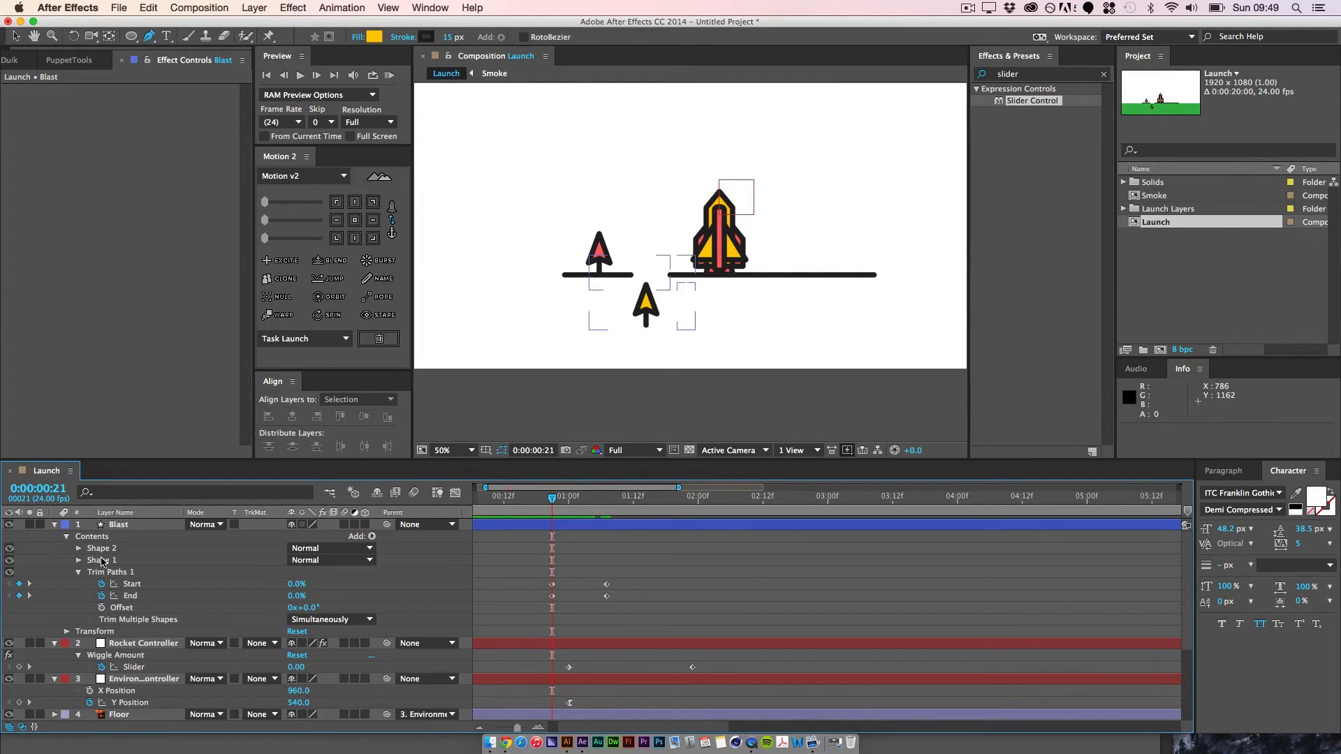
Step: Offset the first Trim Paths keyframes, Start to 0:00:00:20 and End to 0:00:00:22, and preview the blast lines
{"action": "left_click", "coordinate": [139, 585]}
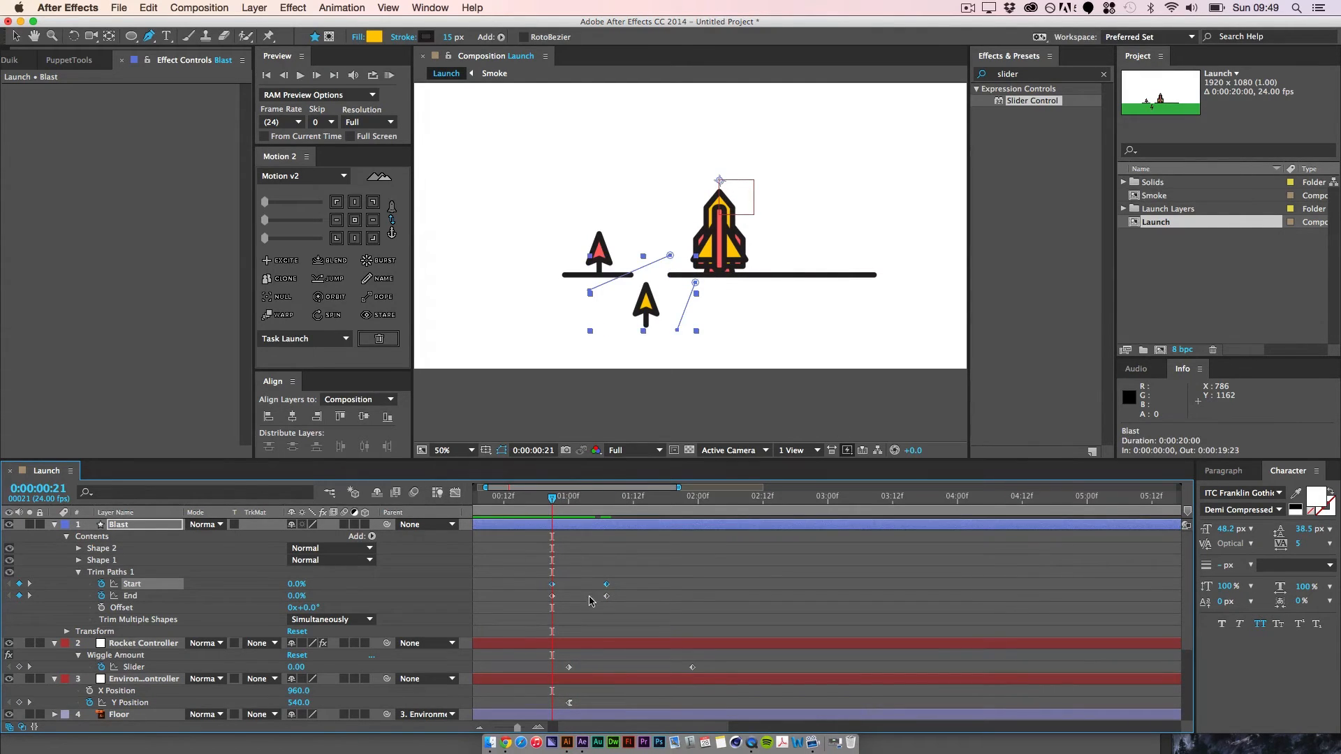
{"action": "left_click", "coordinate": [557, 610]}
{"action": "left_click_drag", "start_coordinate": [552, 586], "coordinate": [556, 585]}
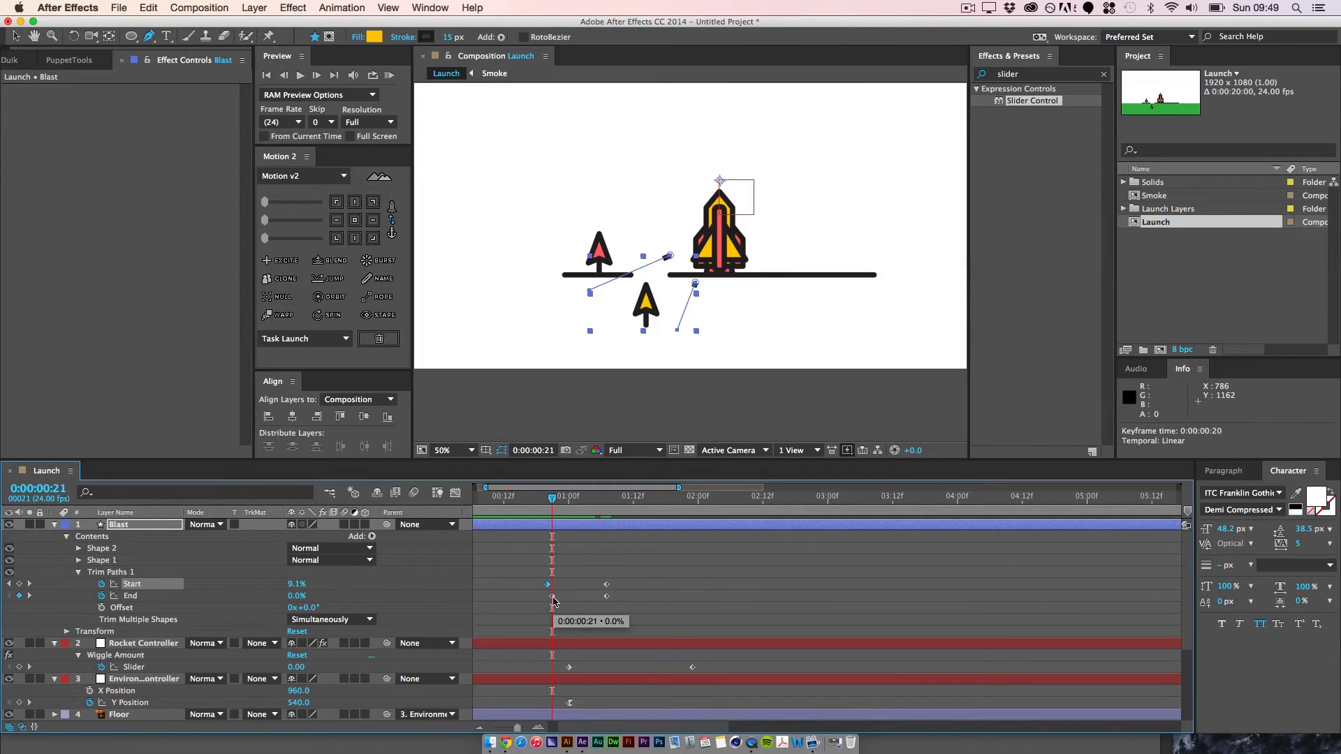
{"action": "left_click", "coordinate": [553, 598]}
{"action": "left_click_drag", "start_coordinate": [552, 597], "coordinate": [558, 598]}
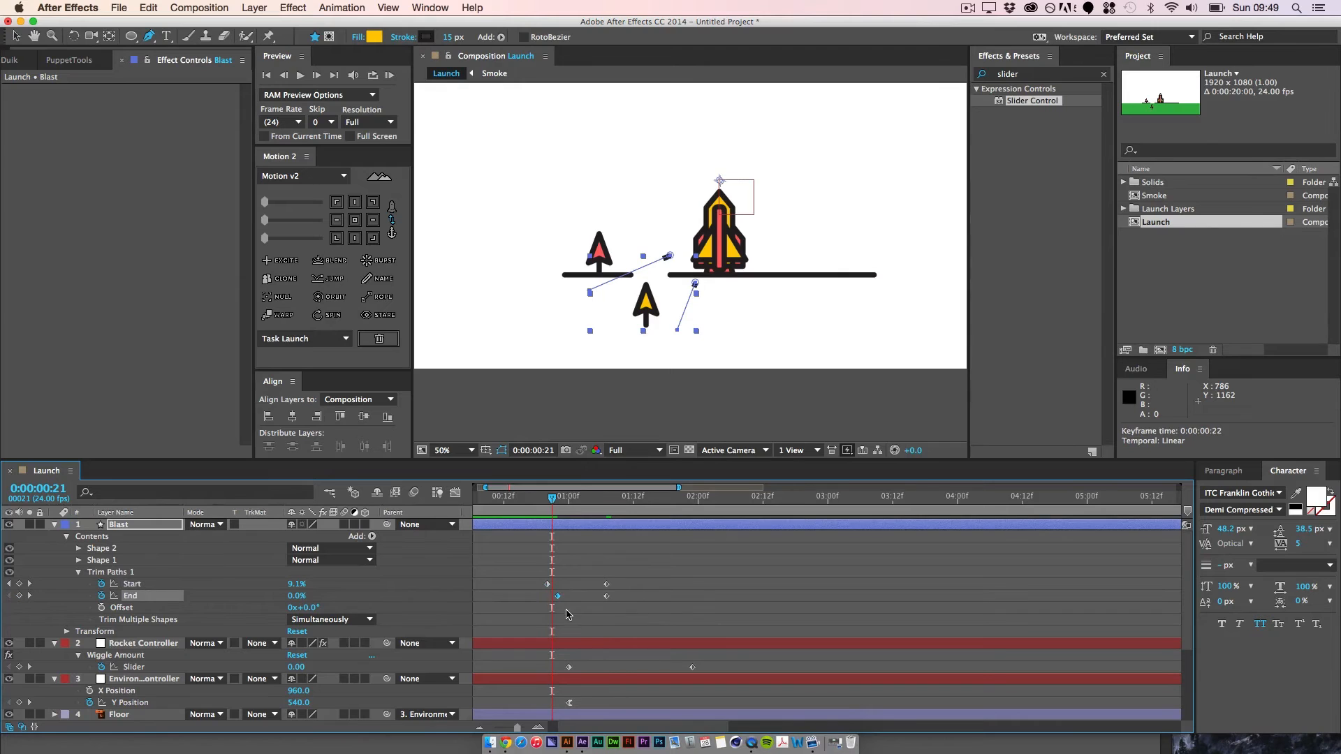
{"action": "left_click_drag", "start_coordinate": [552, 509], "coordinate": [579, 515]}
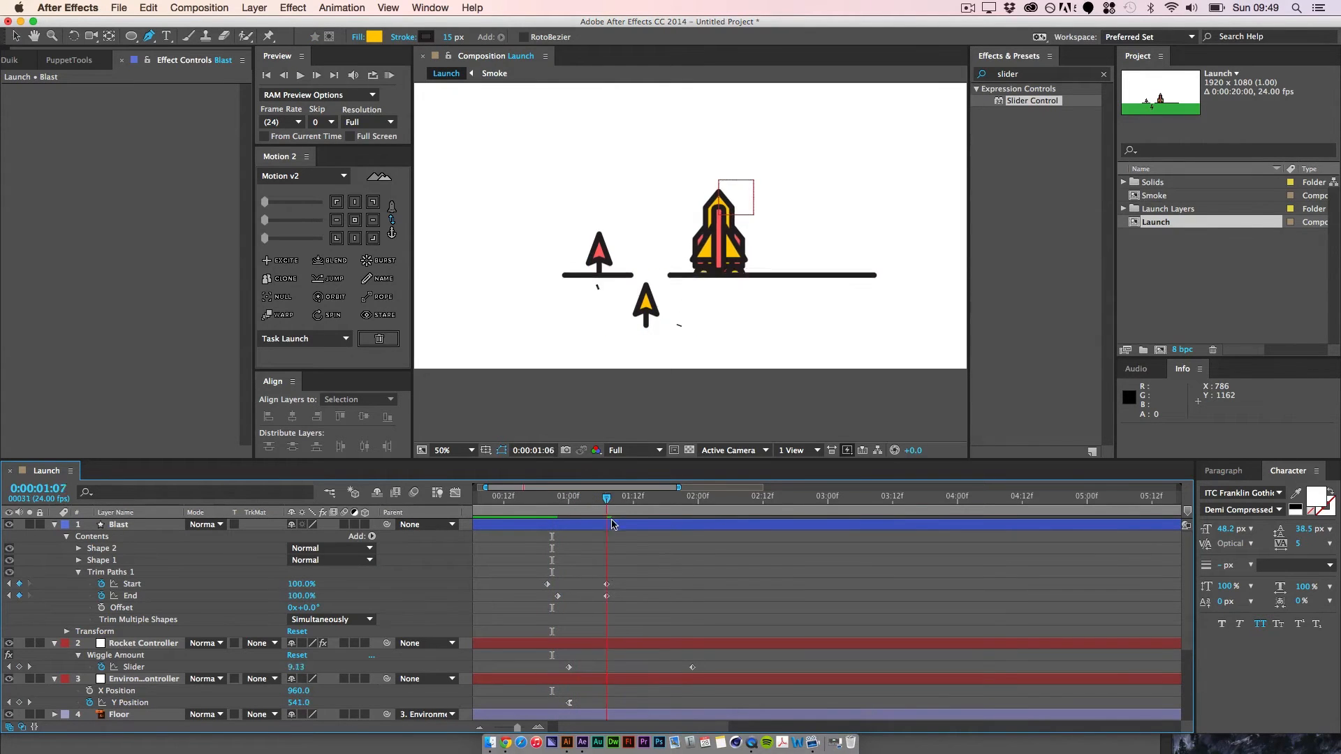
{"action": "key", "text": "space"}
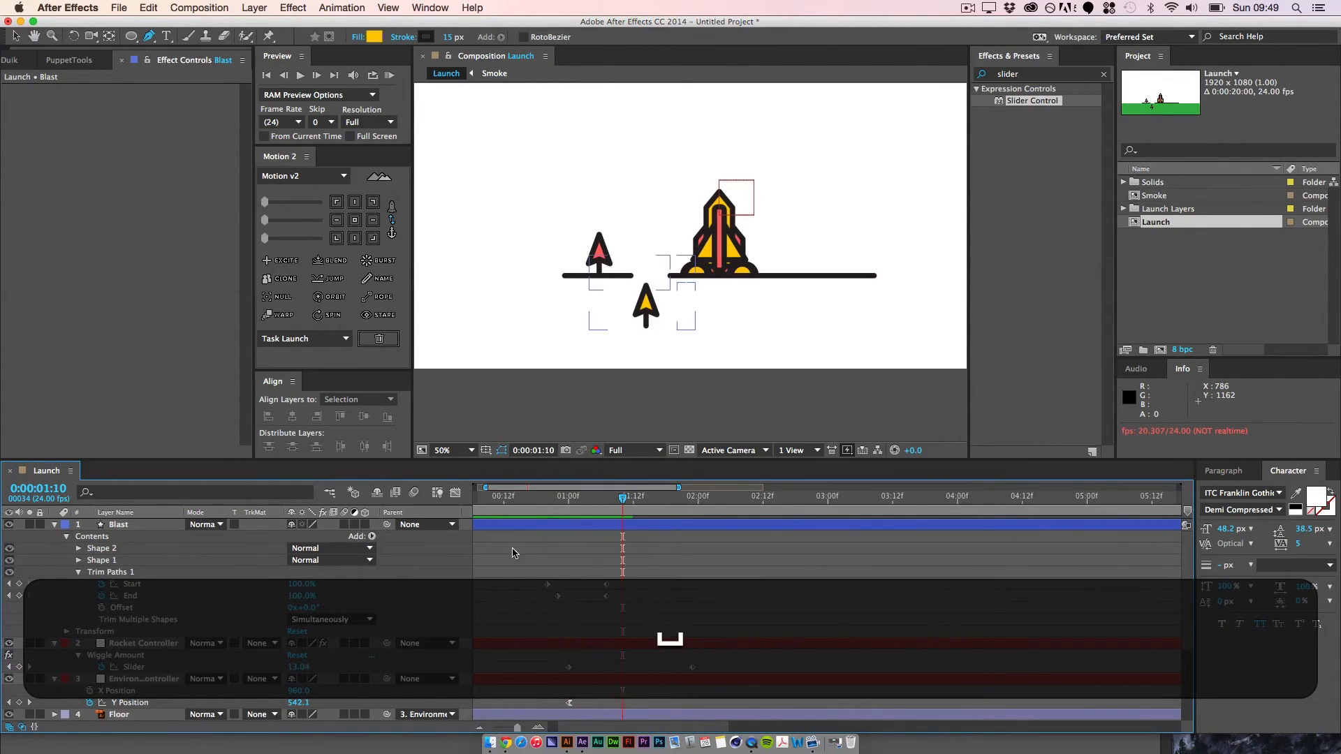
{"action": "key", "text": "space"}
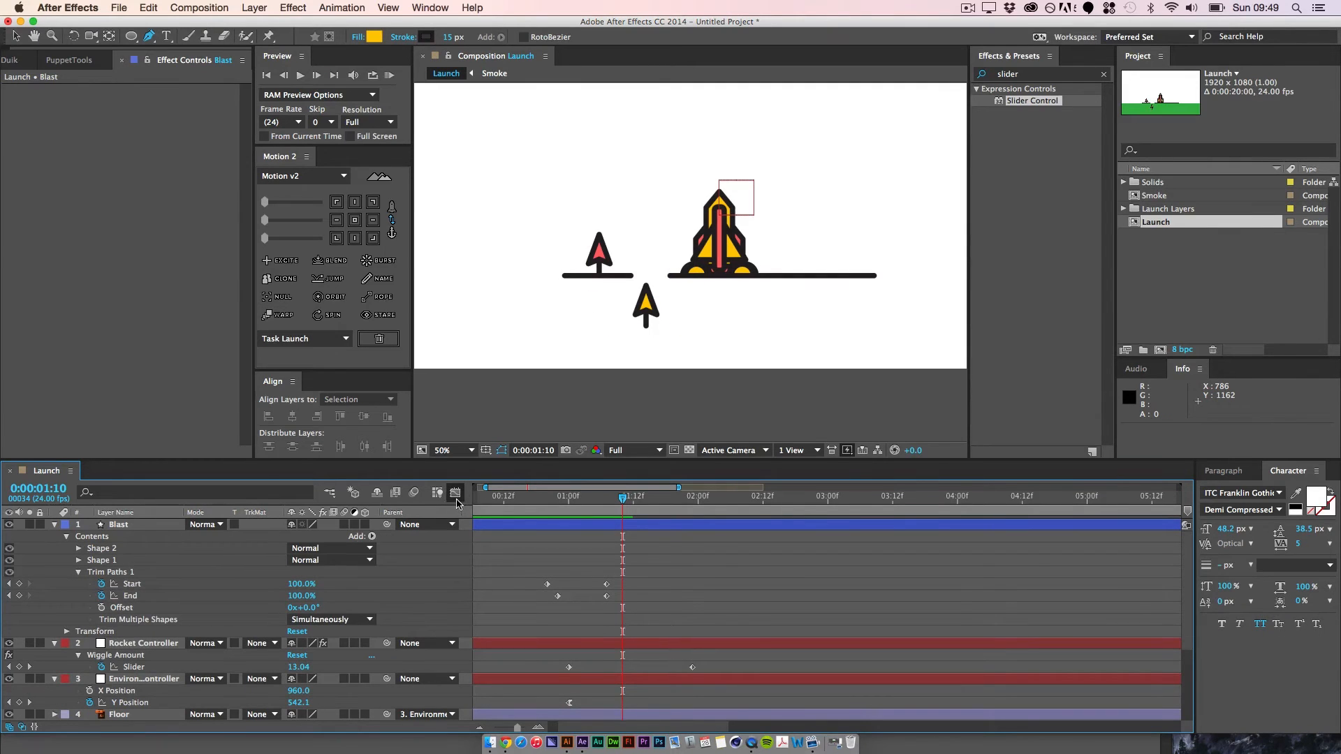
Step: Display the Blast layer's Trim Paths Start curve in the graph editor and ease both of its keyframes
{"action": "left_click", "coordinate": [149, 585]}
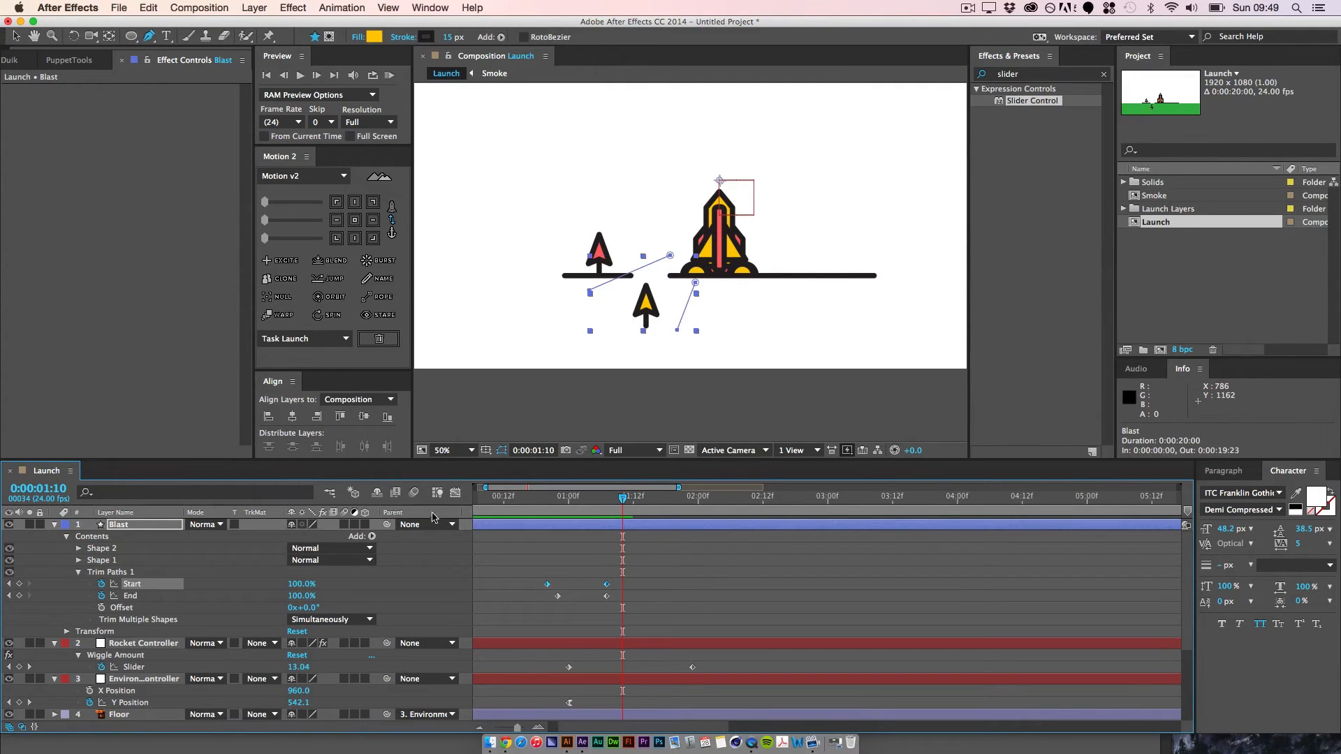
{"action": "key", "text": "shift+F3"}
{"action": "left_click_drag", "start_coordinate": [508, 637], "coordinate": [523, 663]}
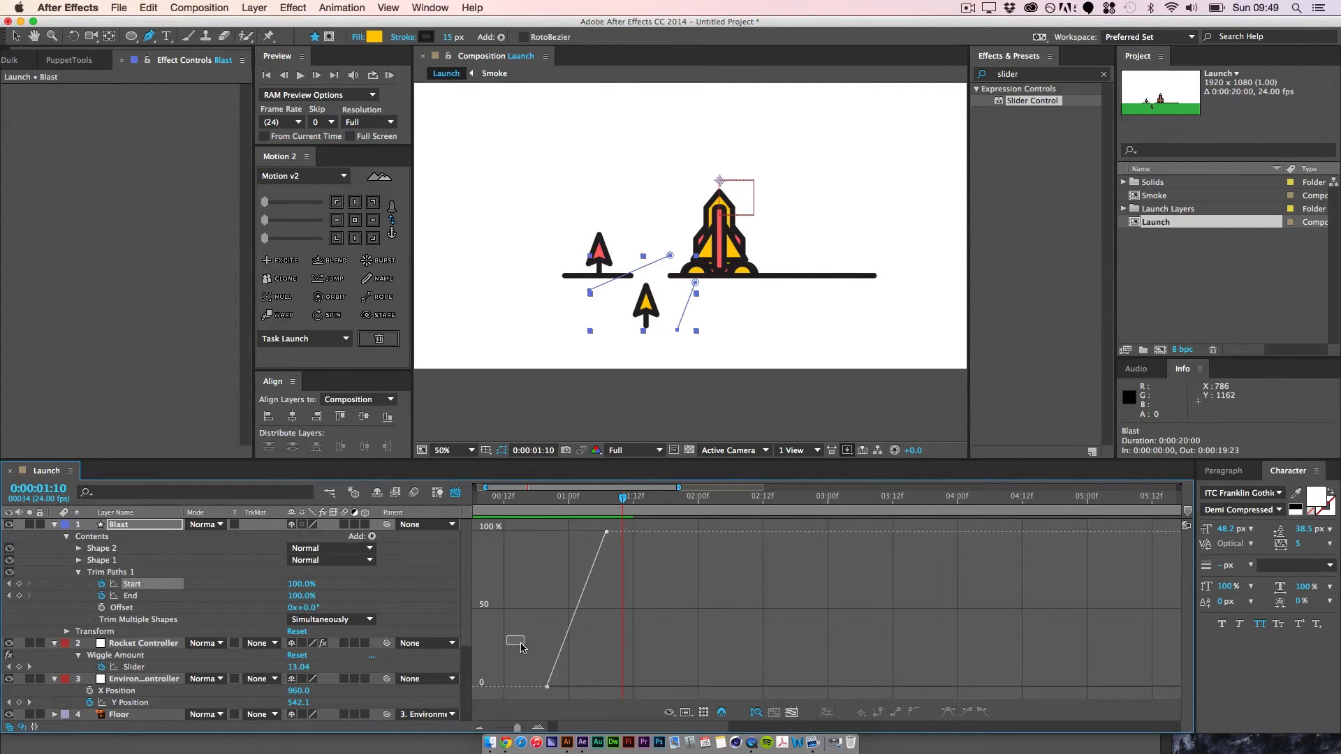
{"action": "left_click_drag", "start_coordinate": [25, 46], "coordinate": [71, 38]}
{"action": "left_click", "coordinate": [15, 36]}
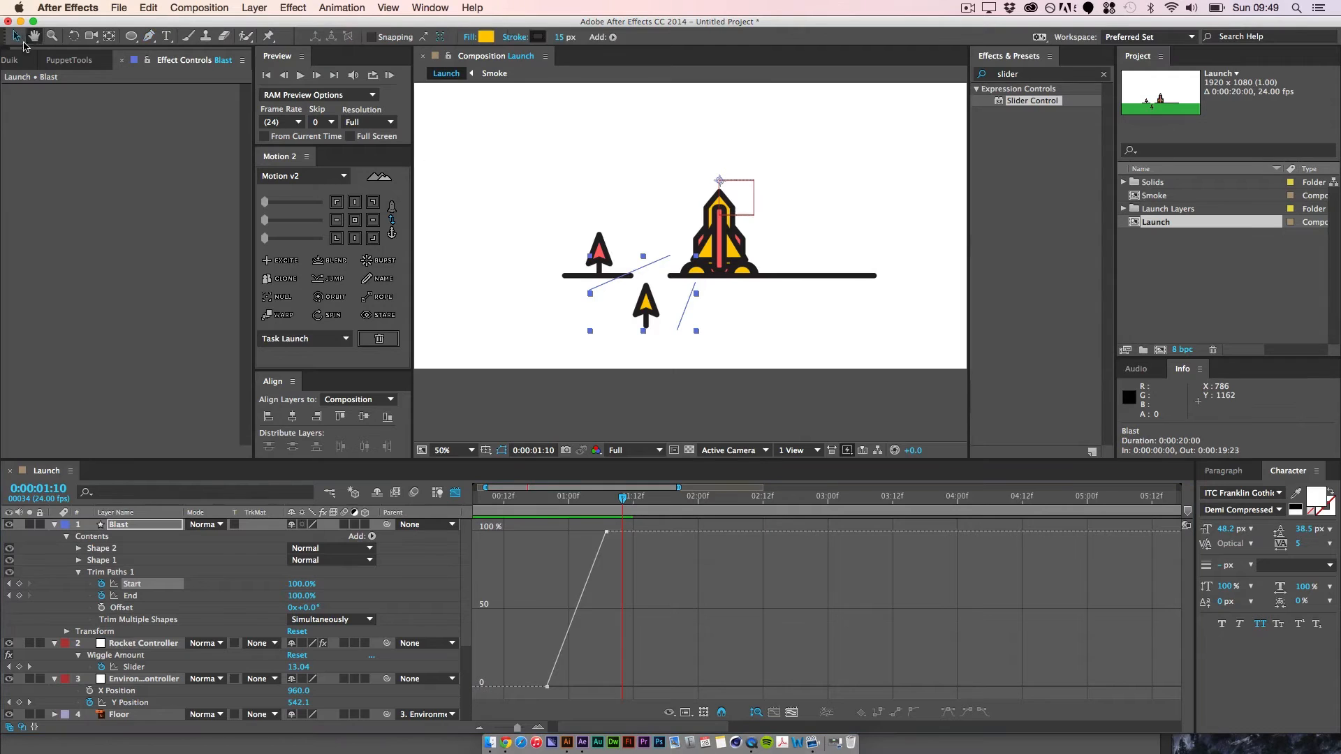
{"action": "left_click_drag", "start_coordinate": [515, 644], "coordinate": [560, 696]}
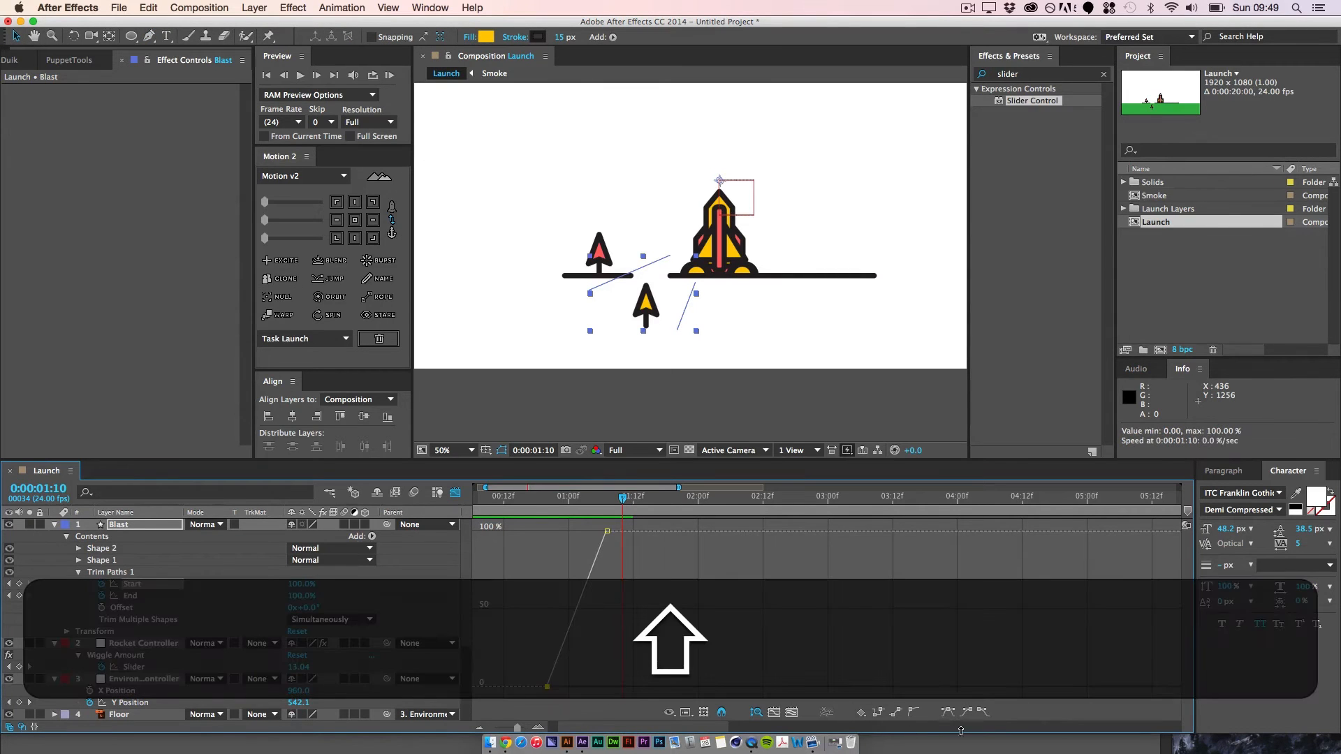
{"action": "left_click", "coordinate": [984, 712]}
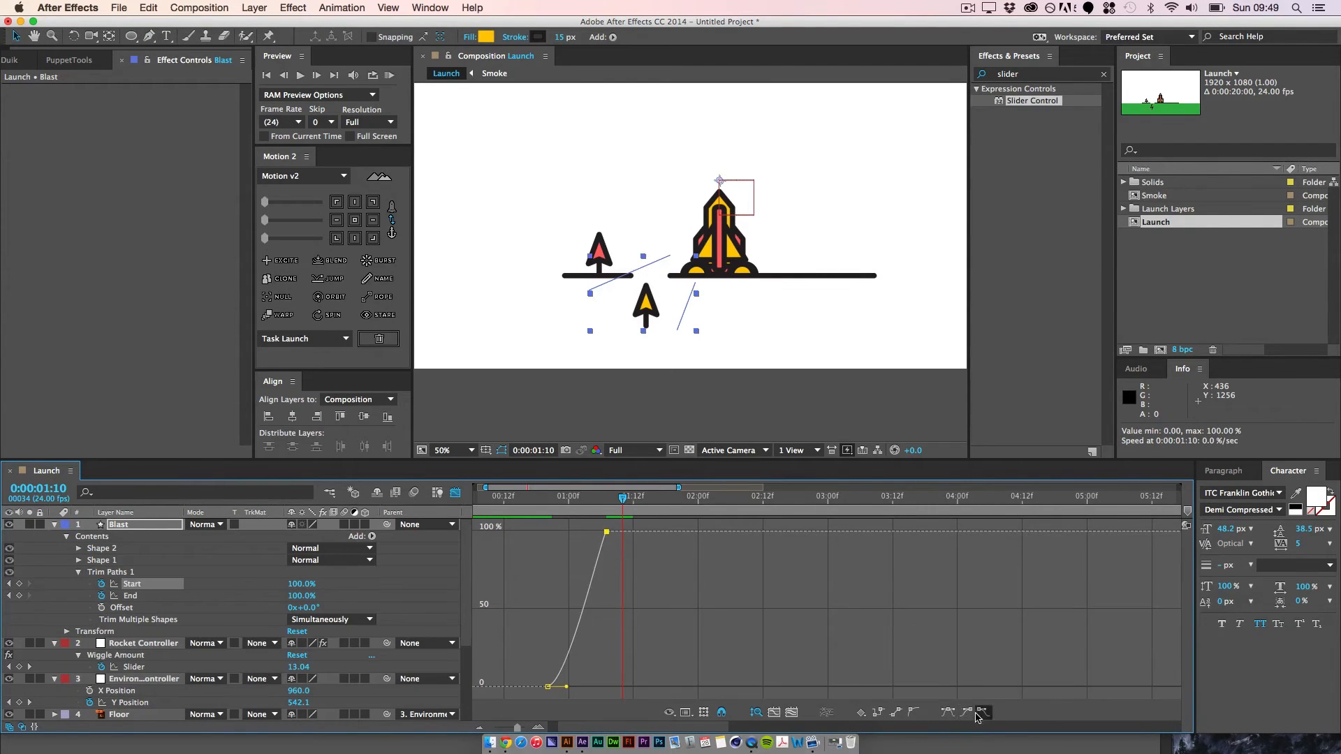
Step: Reshape the Start value curve so it rises steeply from the first keyframe and eases gradually into 100%
{"action": "key", "text": "equal"}
{"action": "key", "text": "equal"}
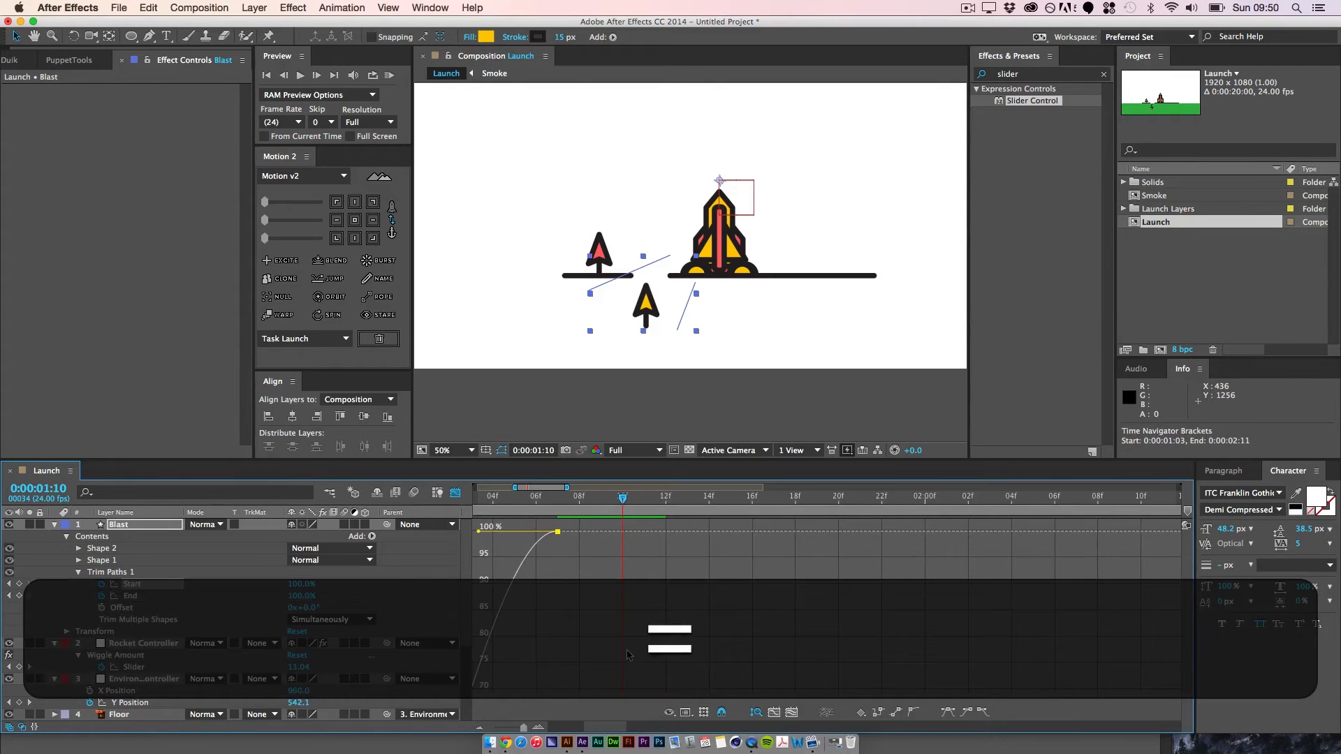
{"action": "key", "text": "space"}
{"action": "left_click_drag", "start_coordinate": [605, 627], "coordinate": [690, 610]}
{"action": "left_click", "coordinate": [684, 629]}
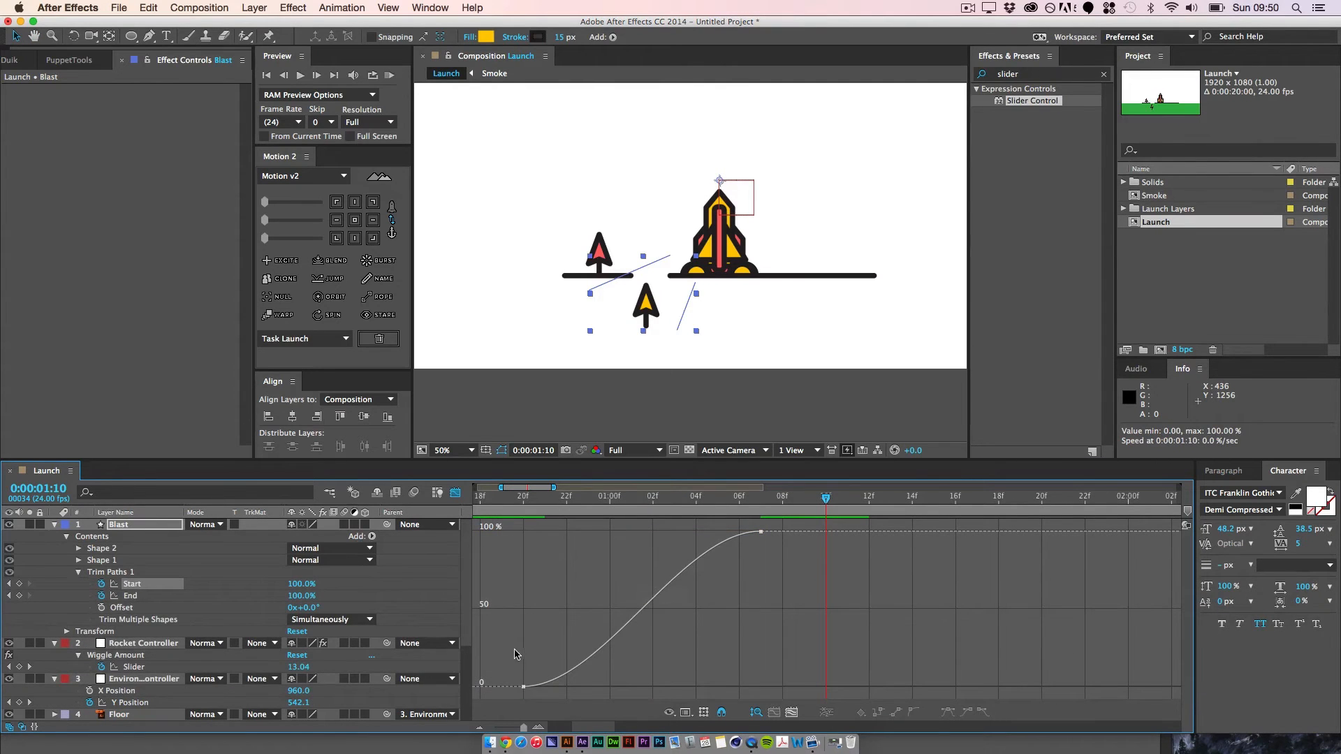
{"action": "left_click_drag", "start_coordinate": [515, 654], "coordinate": [581, 596]}
{"action": "left_click_drag", "start_coordinate": [682, 533], "coordinate": [653, 533]}
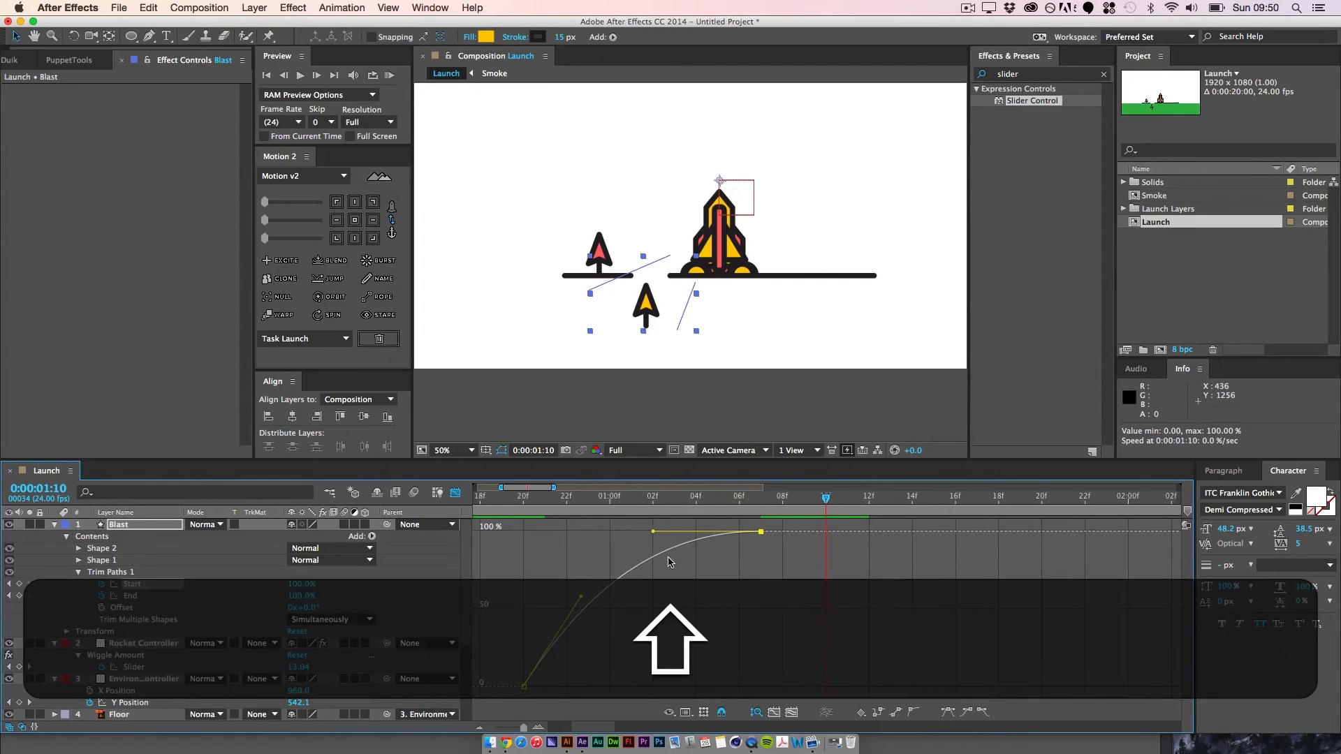
{"action": "left_click", "coordinate": [711, 601]}
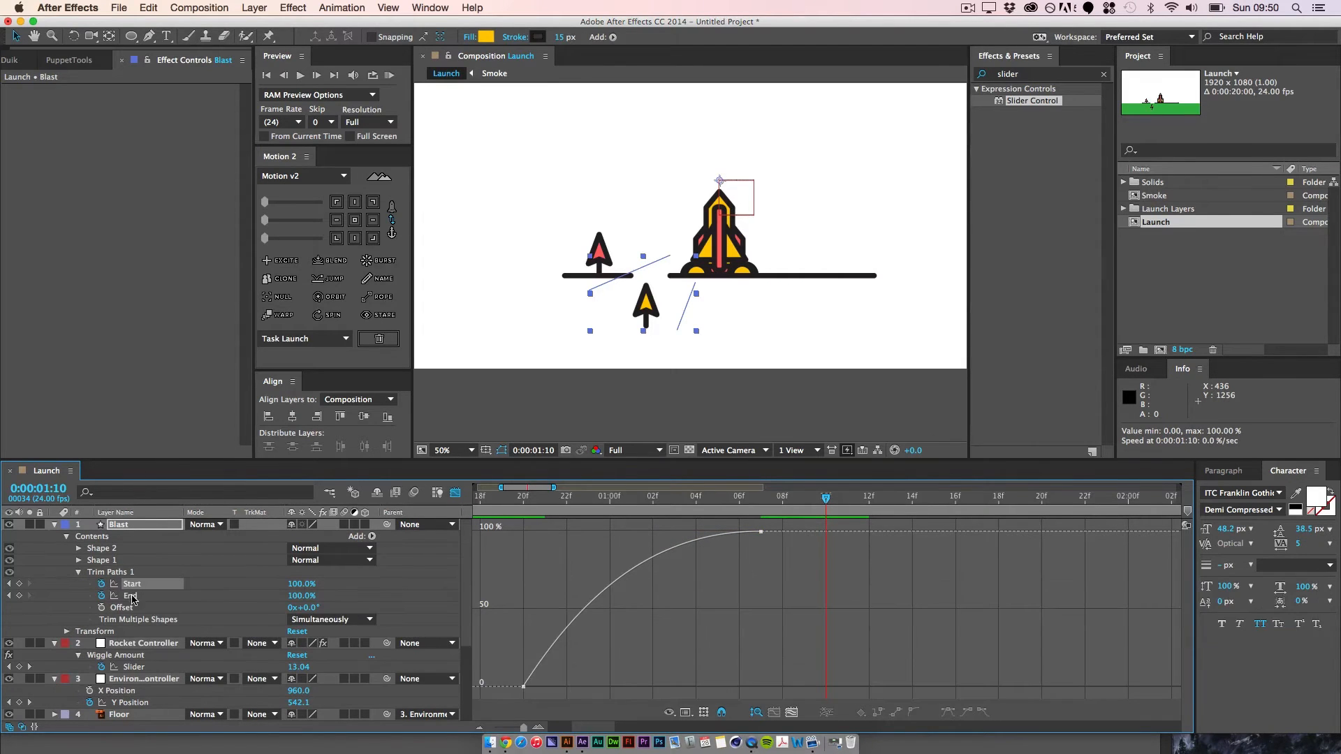
Step: Ease the Trim Paths End keyframes and shape the curve to leave 0% quickly and flatten into 100%
{"action": "left_click", "coordinate": [133, 599]}
{"action": "left_click_drag", "start_coordinate": [518, 640], "coordinate": [616, 701]}
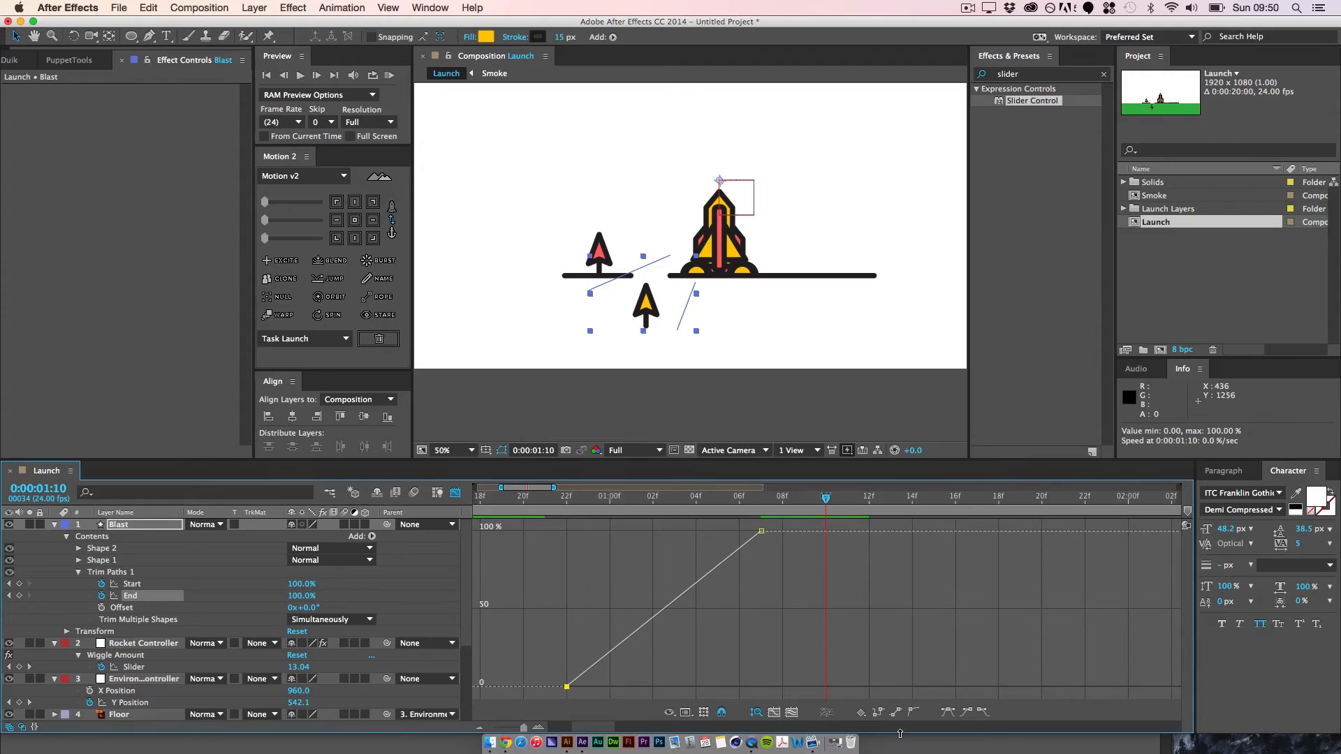
{"action": "left_click", "coordinate": [965, 713]}
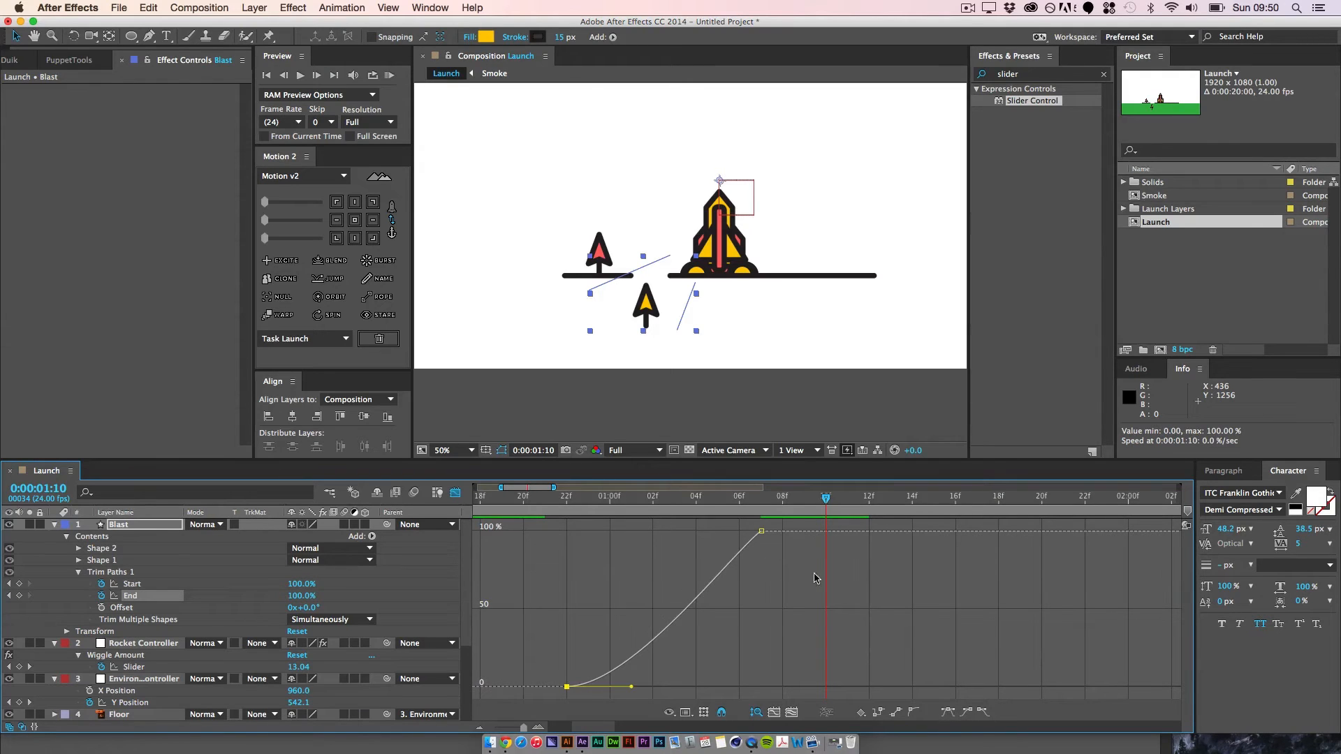
{"action": "left_click", "coordinate": [966, 713]}
{"action": "left_click_drag", "start_coordinate": [695, 538], "coordinate": [675, 536]}
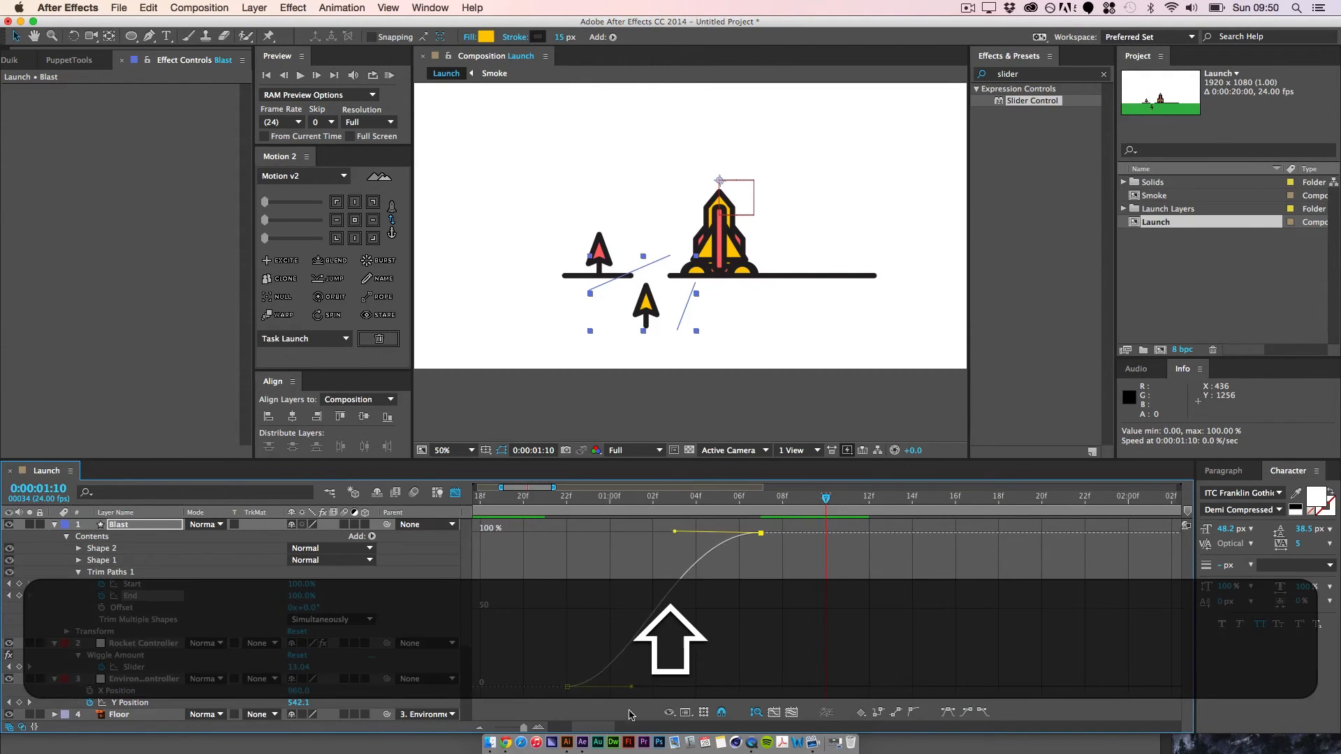
{"action": "left_click_drag", "start_coordinate": [631, 687], "coordinate": [670, 585]}
{"action": "left_click", "coordinate": [762, 599]}
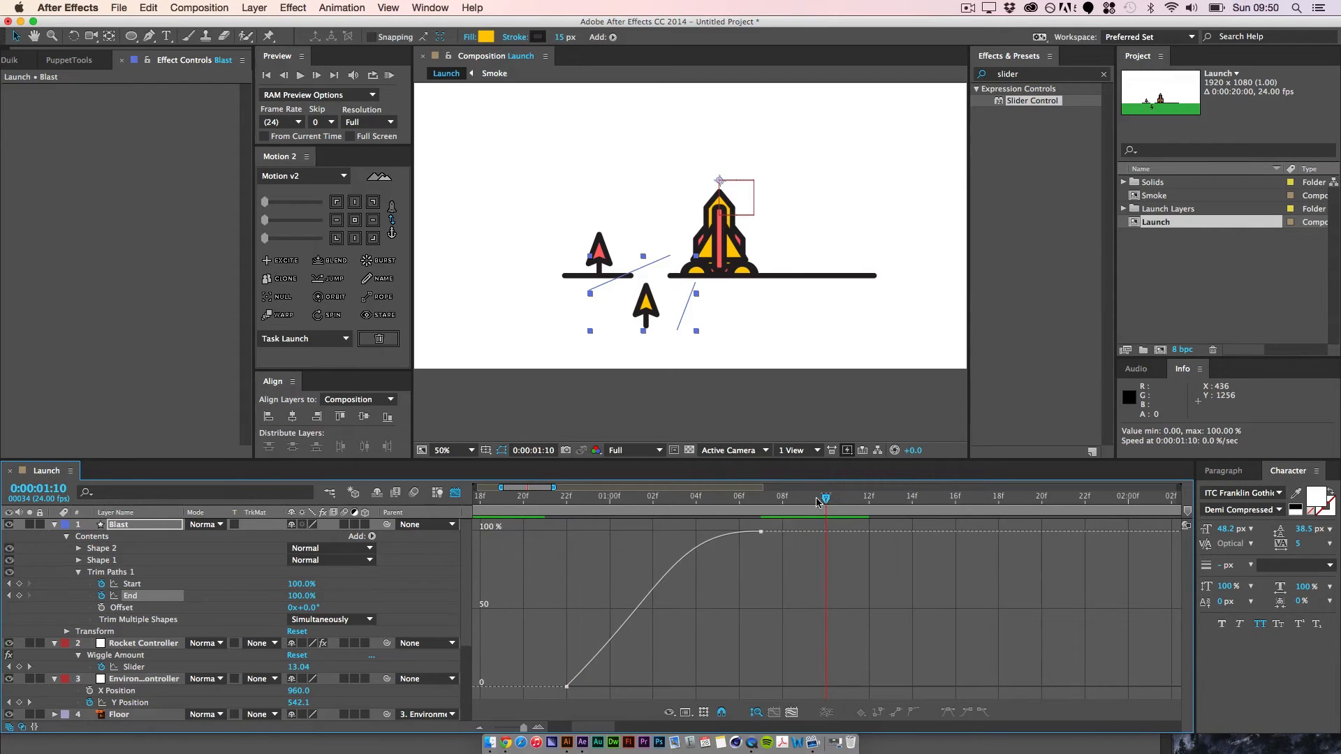
Step: Run a RAM preview of the launch to check the eased blast lines
{"action": "left_click_drag", "start_coordinate": [813, 504], "coordinate": [476, 511]}
{"action": "left_click", "coordinate": [389, 74]}
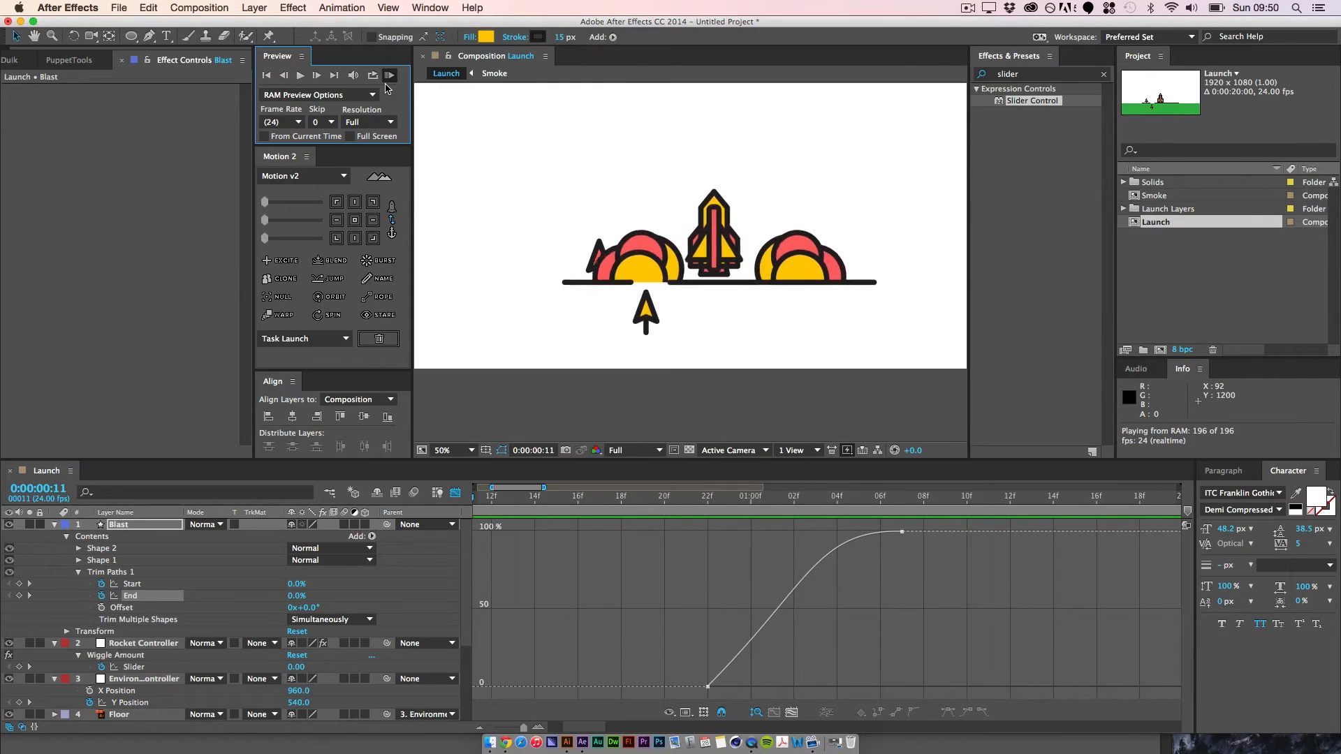
{"action": "key", "text": "space"}
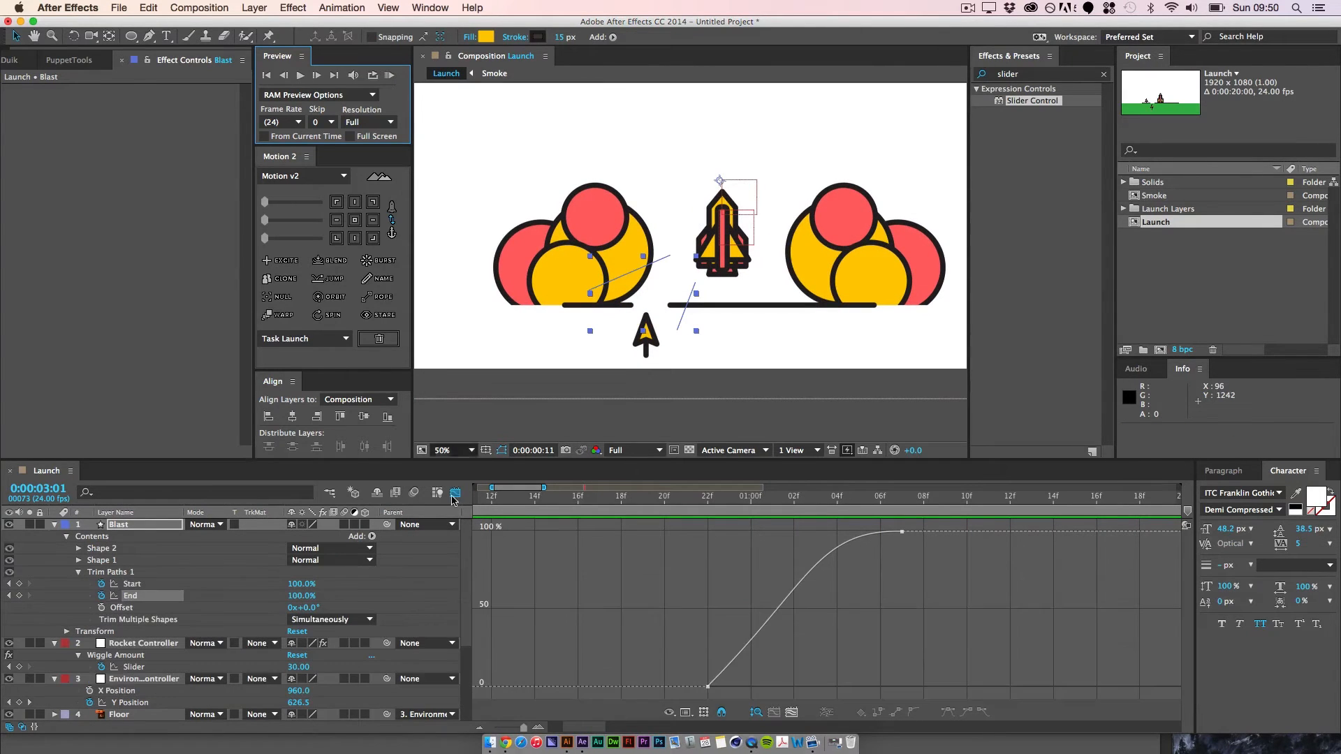
Step: Return the timeline from the graph editor to layer bars and scrub through the blast lines' motion
{"action": "left_click", "coordinate": [456, 494]}
{"action": "key", "text": "minus"}
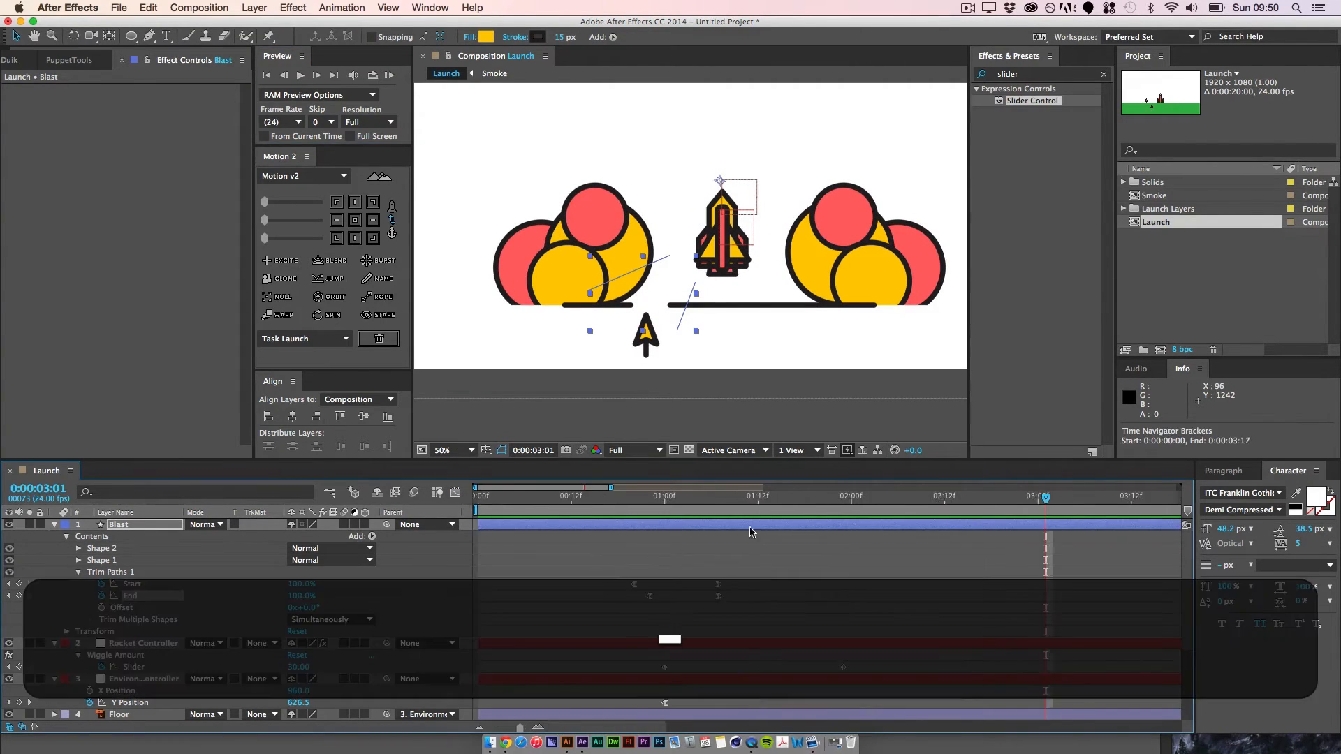
{"action": "left_click", "coordinate": [696, 501]}
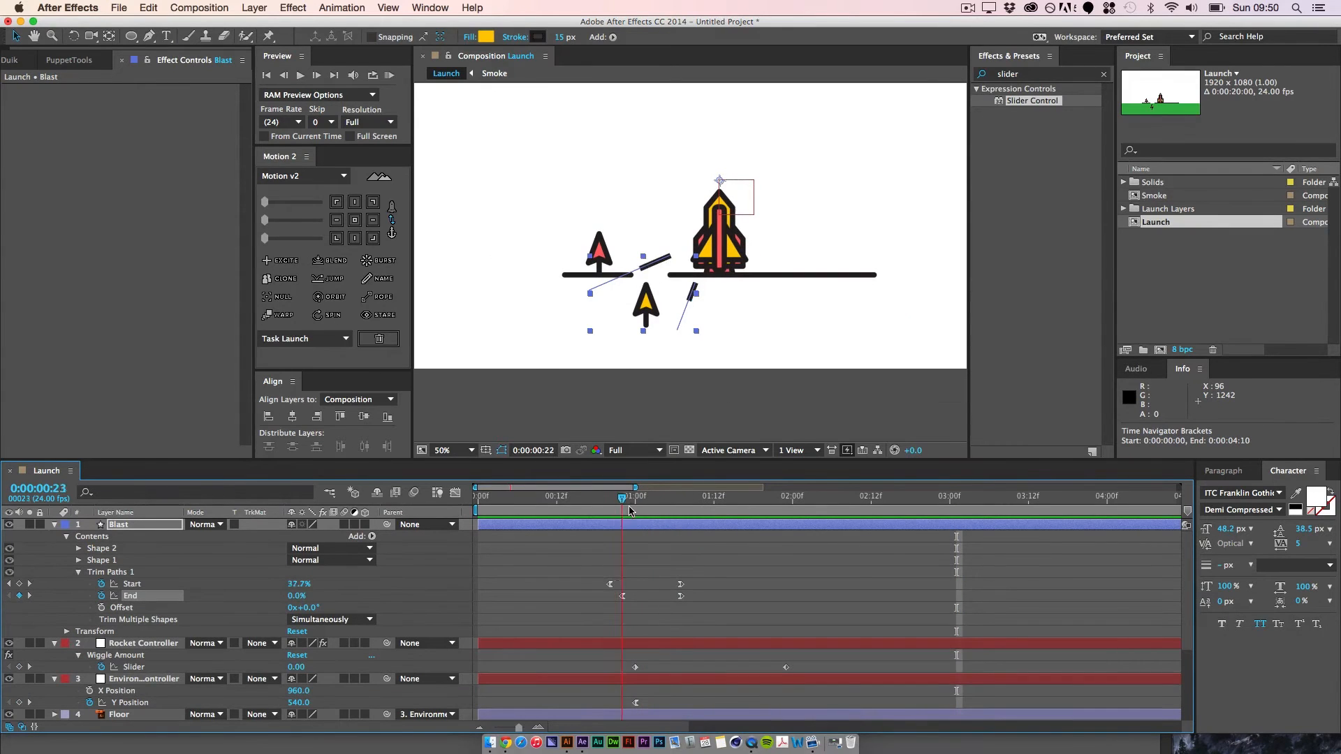
{"action": "mouse_move", "coordinate": [689, 507]}
{"action": "left_mouse_down"}
{"action": "mouse_move", "coordinate": [635, 512]}
{"action": "mouse_move", "coordinate": [691, 517]}
{"action": "mouse_move", "coordinate": [668, 516]}
{"action": "left_mouse_up"}
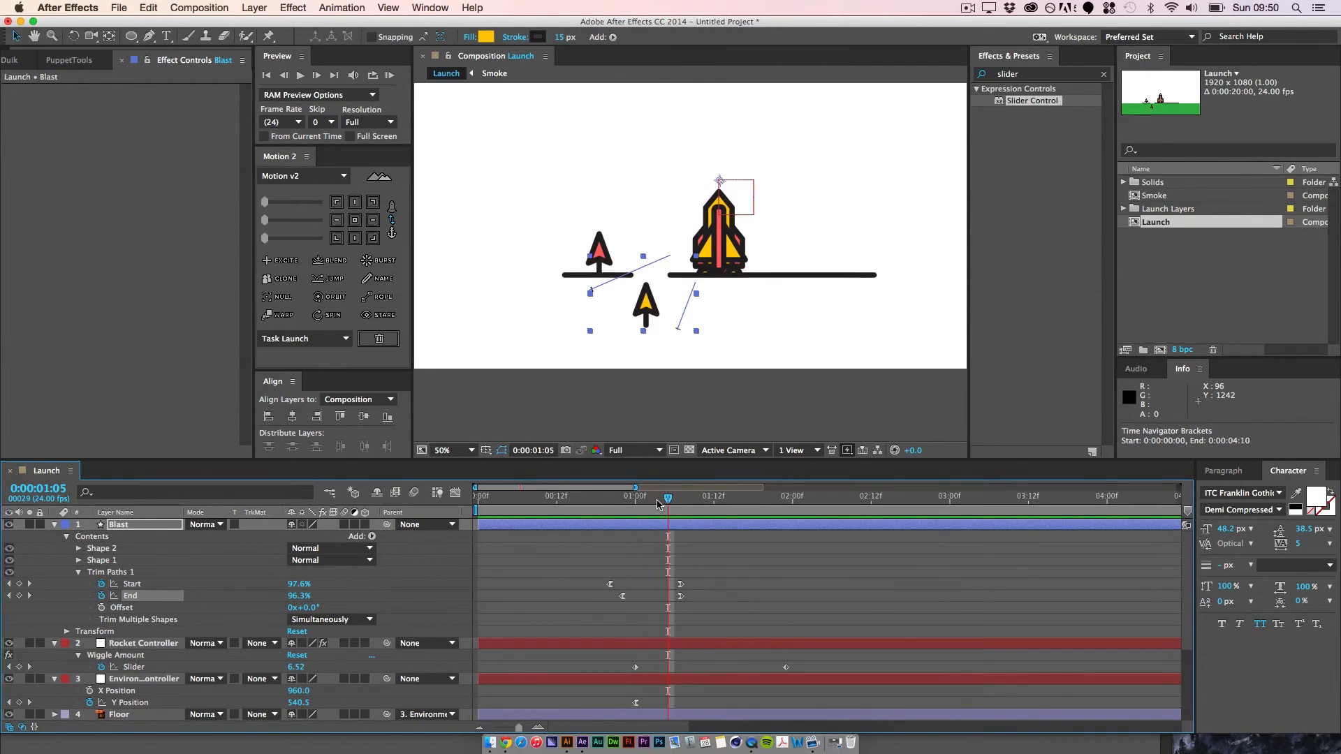
Step: Trim the Blast layer's in point to 0:00:00:20 and shift the layer with its keyframes to start at 0:00:01:00
{"action": "left_click", "coordinate": [609, 498]}
{"action": "key", "text": "alt+bracketleft"}
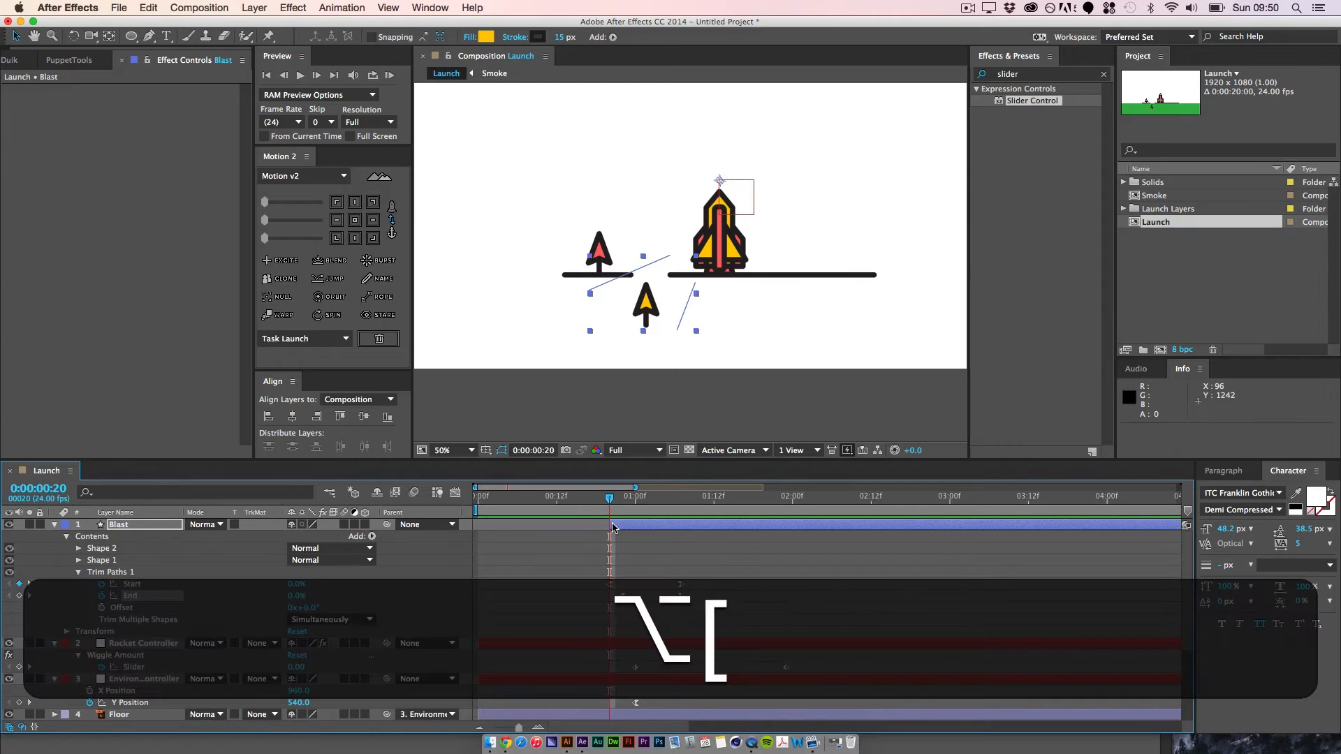
{"action": "left_click_drag", "start_coordinate": [663, 534], "coordinate": [680, 529]}
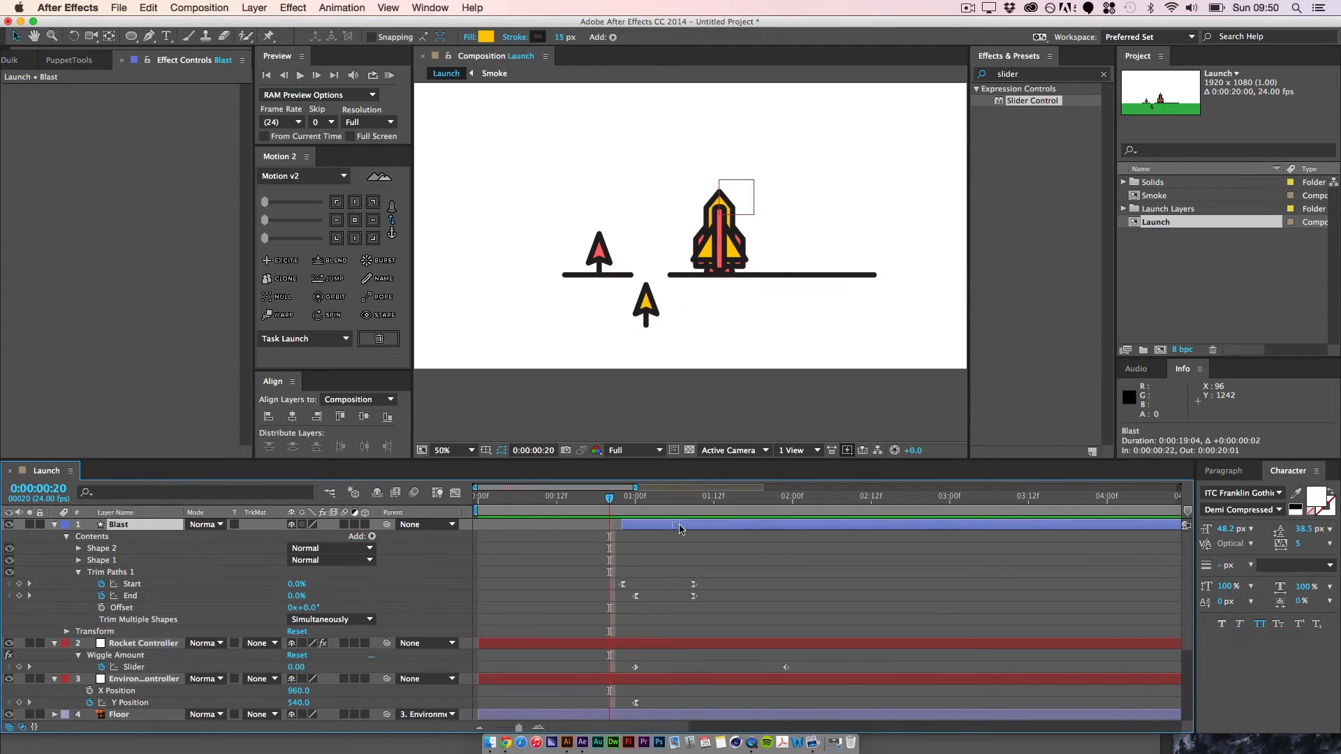
{"action": "left_click", "coordinate": [678, 586]}
Step: End the work area at 0:00:02:05 and RAM preview the retimed blast lines
{"action": "left_click_drag", "start_coordinate": [609, 498], "coordinate": [826, 517]}
{"action": "key", "text": "n"}
{"action": "left_click", "coordinate": [390, 75]}
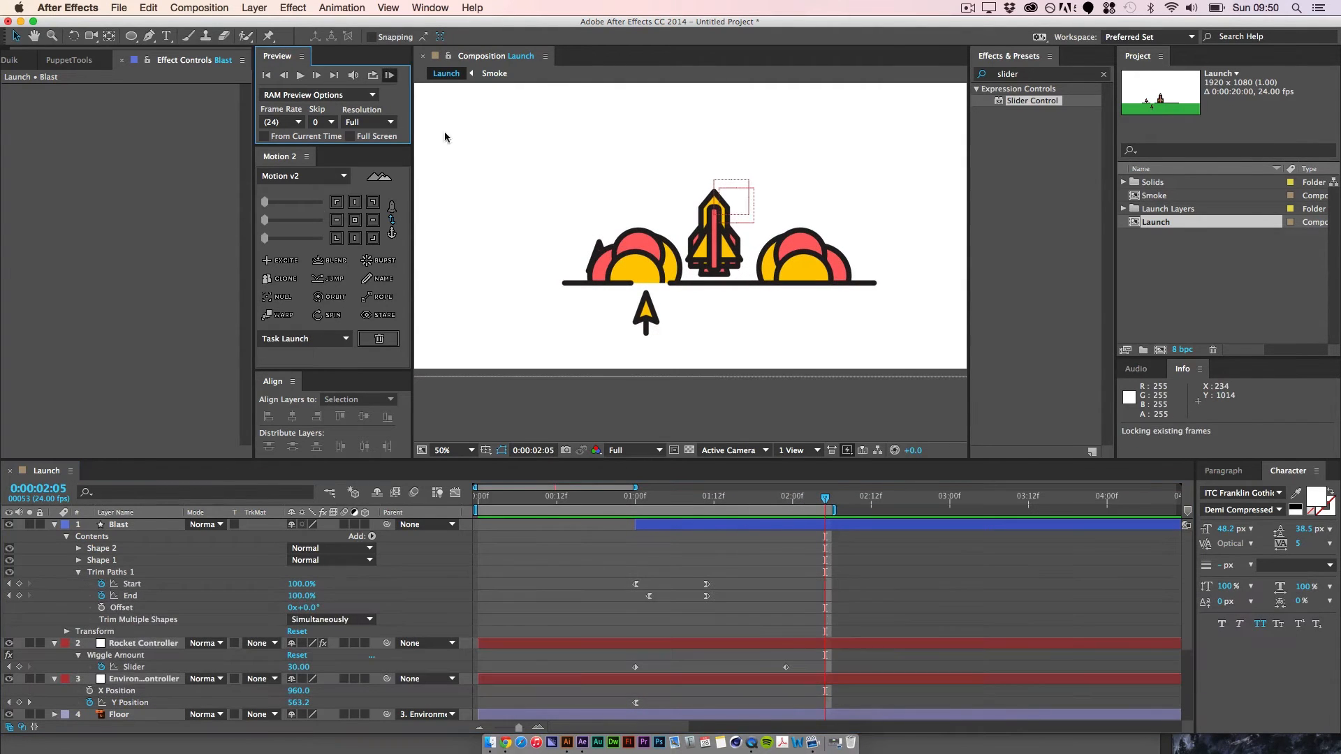
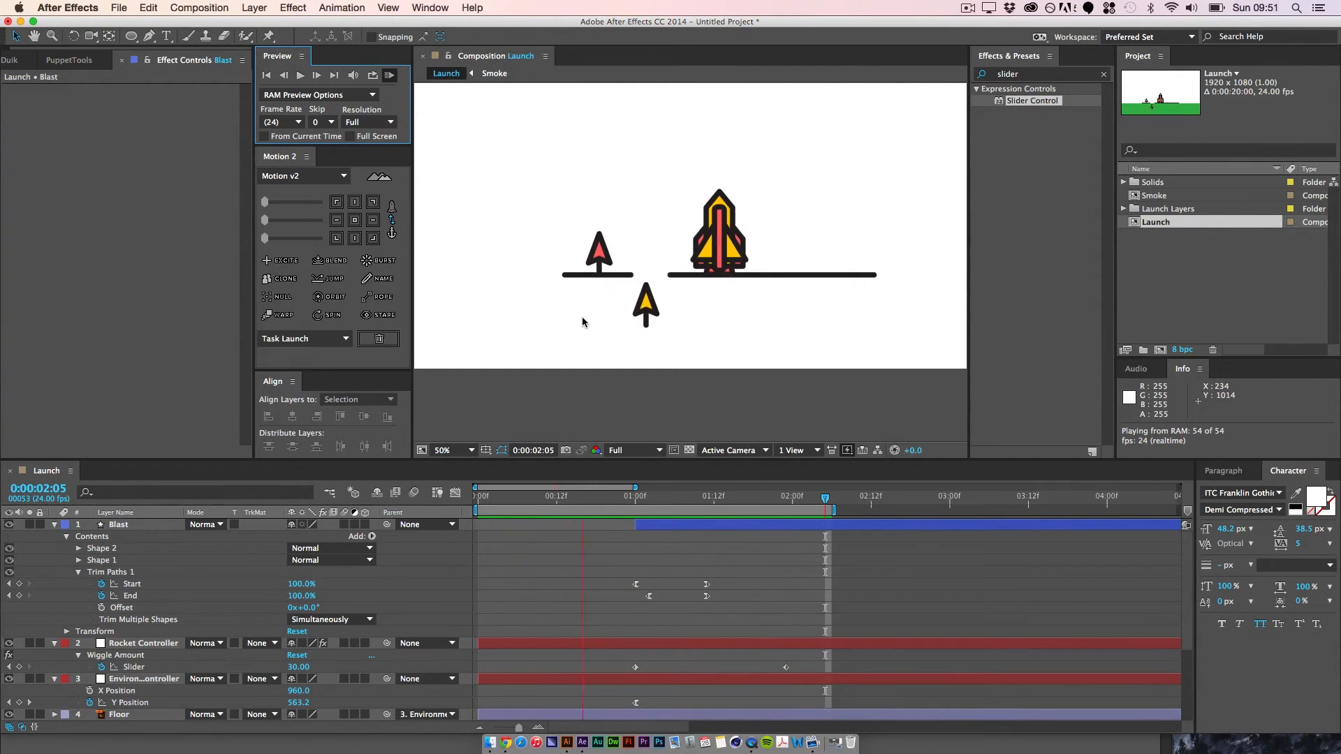
Step: Set the stroke line cap of Shape 2 in the Blast layer to Round Cap
{"action": "key", "text": "space"}
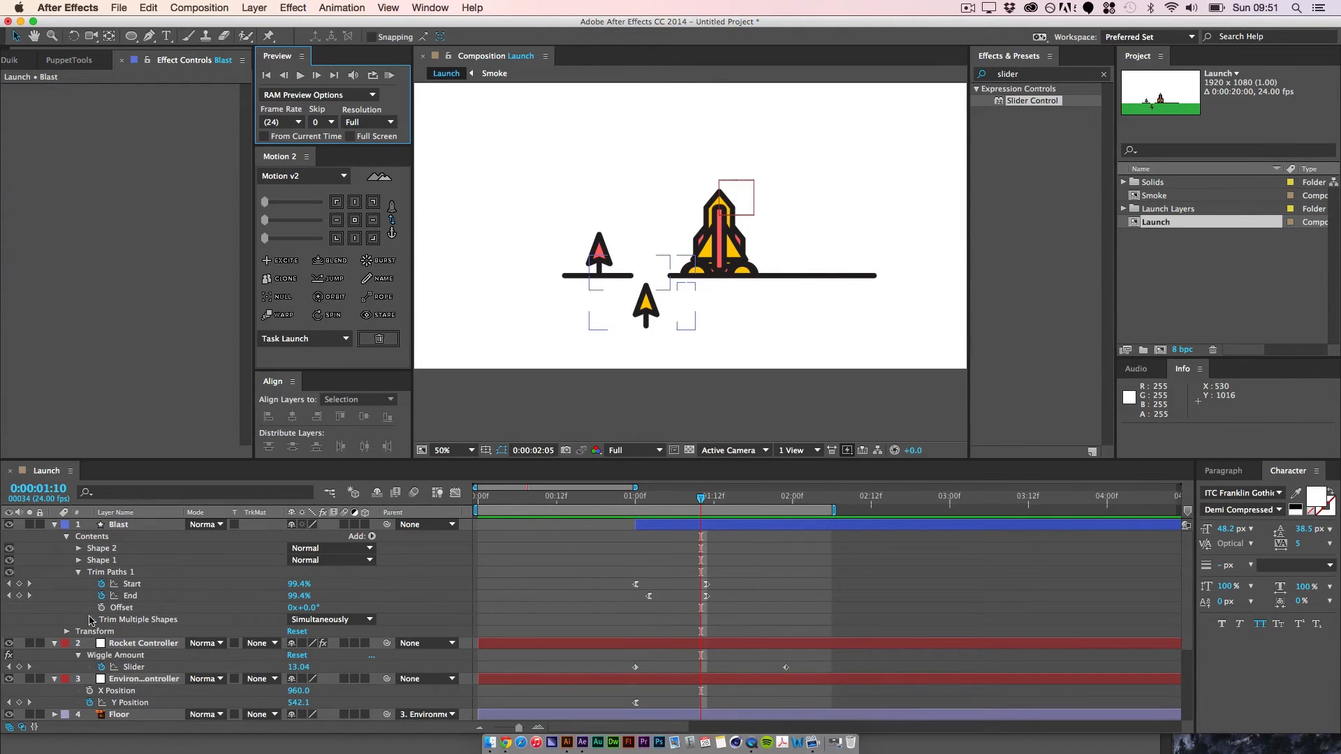
{"action": "left_click", "coordinate": [77, 548]}
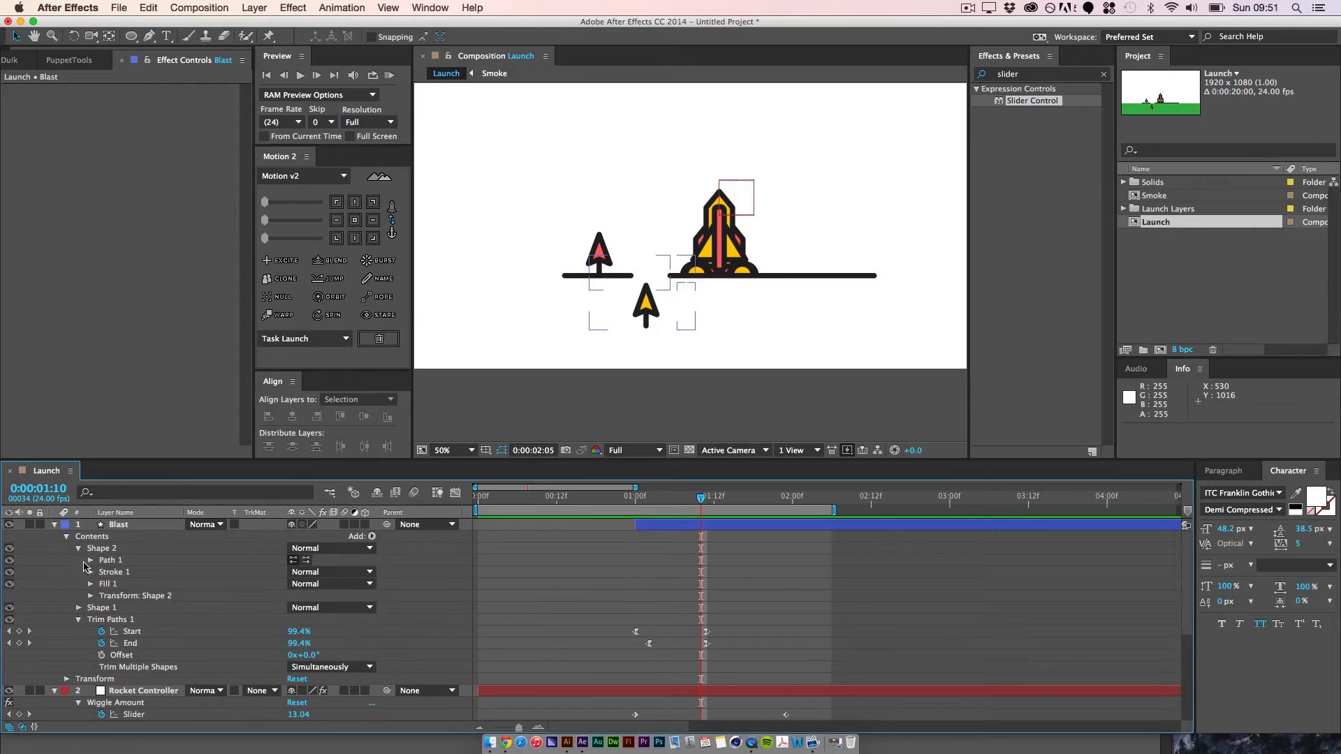
{"action": "left_click", "coordinate": [90, 572]}
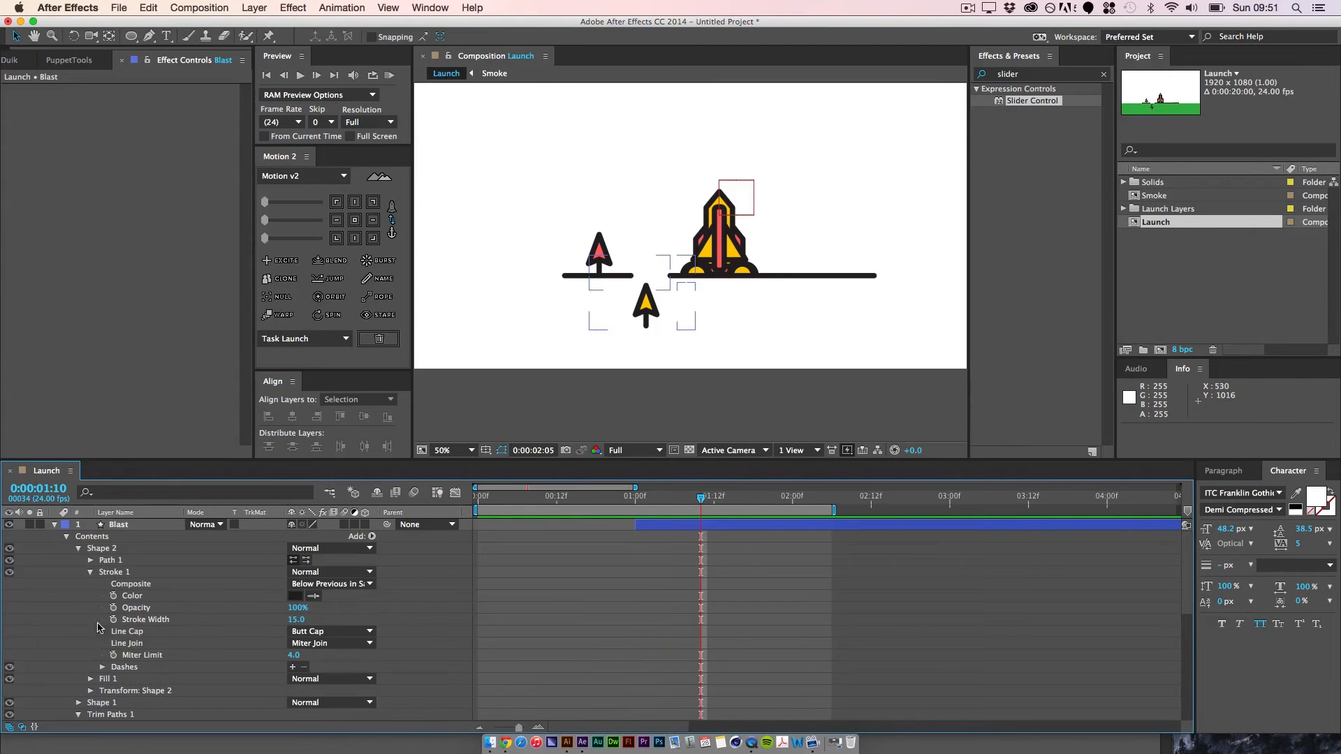
{"action": "left_click", "coordinate": [300, 632]}
{"action": "left_click", "coordinate": [307, 644]}
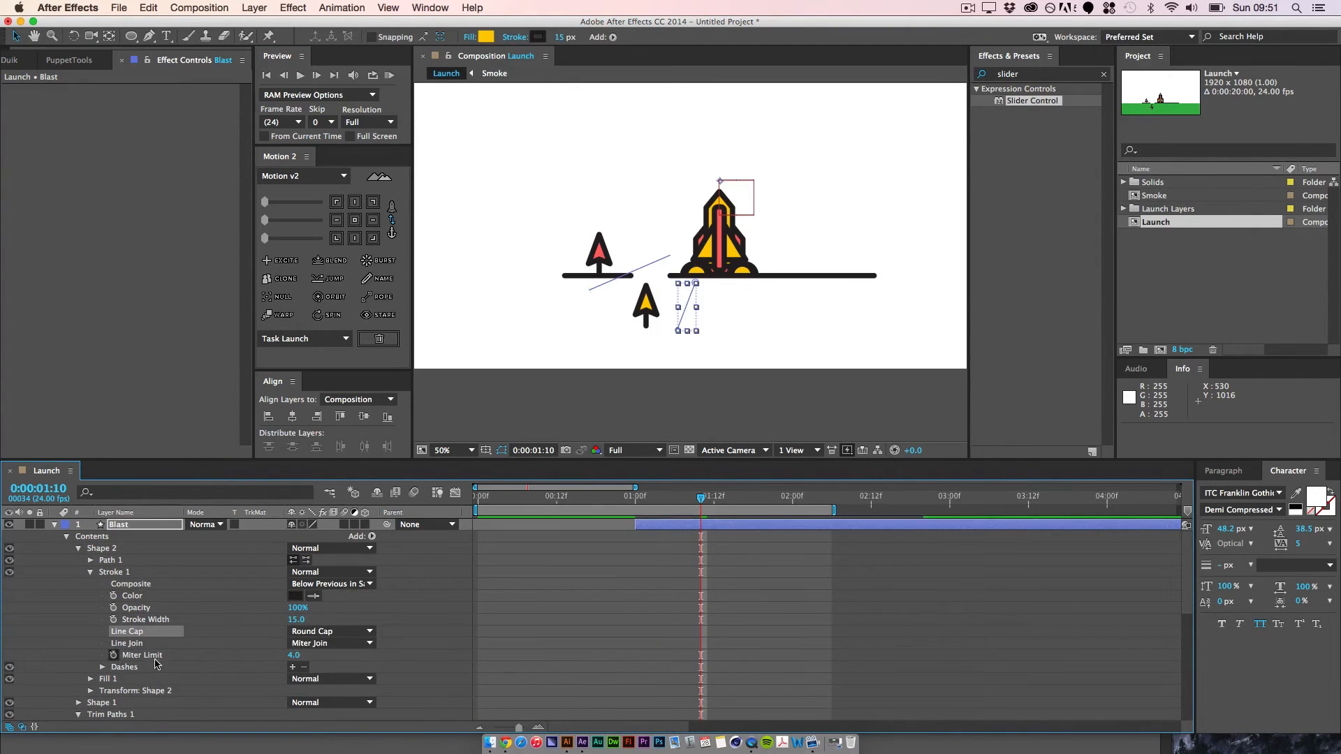
Step: Set the stroke line cap of Shape 1 in the Blast layer to Round Cap
{"action": "scroll", "coordinate": [155, 664], "scroll_direction": "down", "scroll_amount": 3}
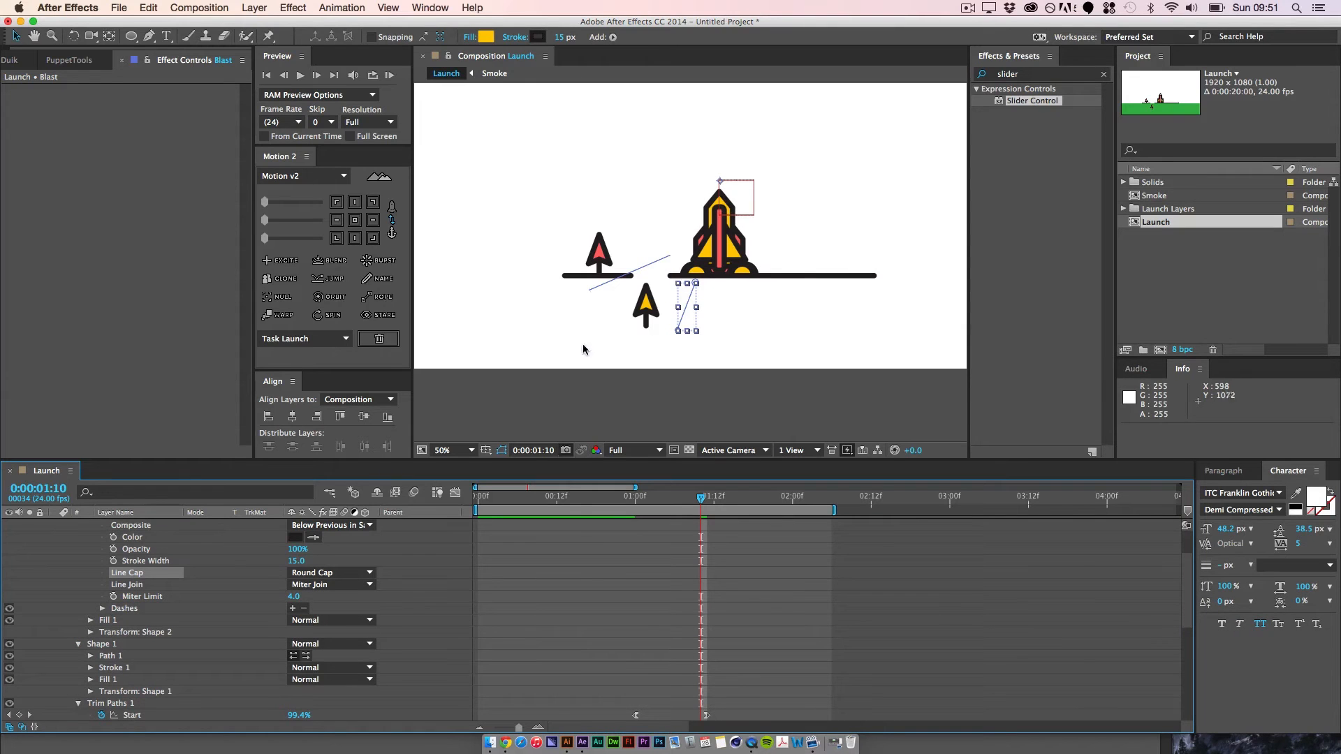
{"action": "left_click", "coordinate": [90, 669]}
{"action": "left_click", "coordinate": [315, 679]}
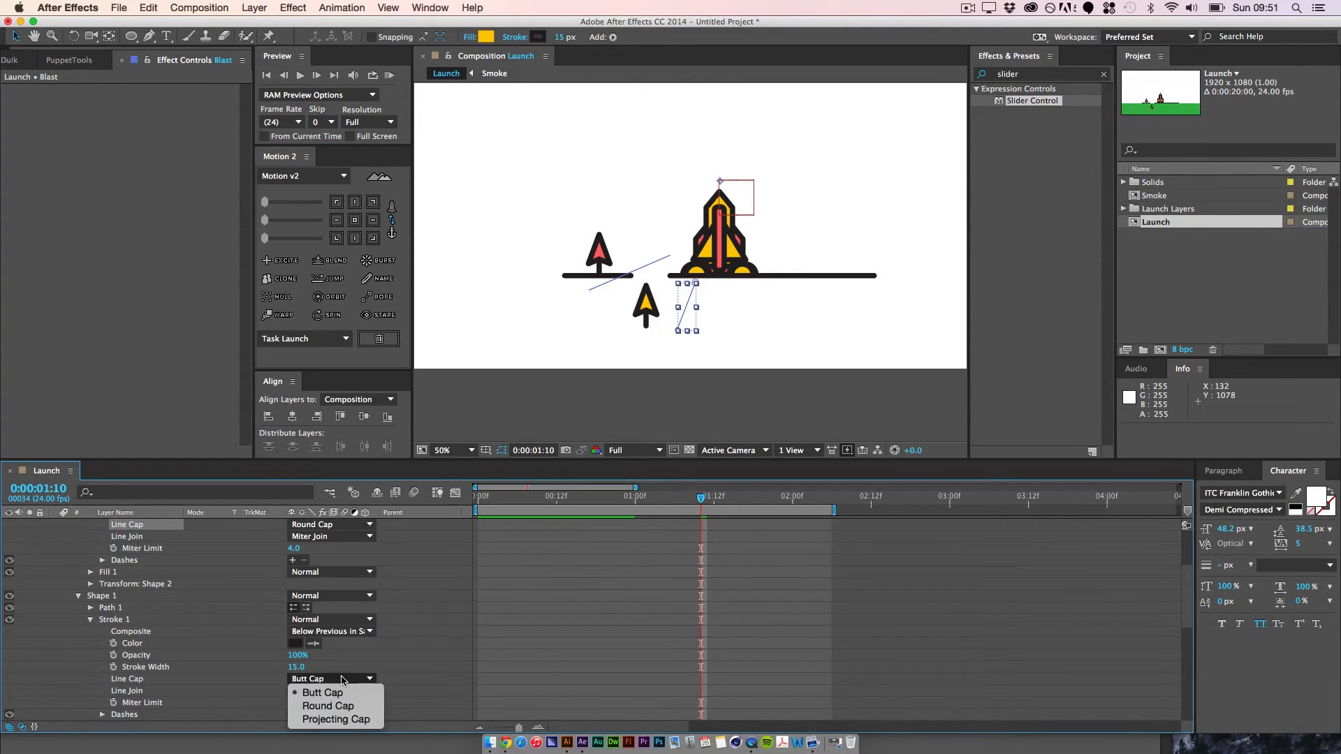
{"action": "left_click", "coordinate": [314, 703]}
Step: Scrub back to 0:00:01:09 and RAM preview the launch to check the round-capped blast lines
{"action": "mouse_move", "coordinate": [701, 494]}
{"action": "left_mouse_down"}
{"action": "mouse_move", "coordinate": [617, 513]}
{"action": "mouse_move", "coordinate": [694, 515]}
{"action": "left_mouse_up"}
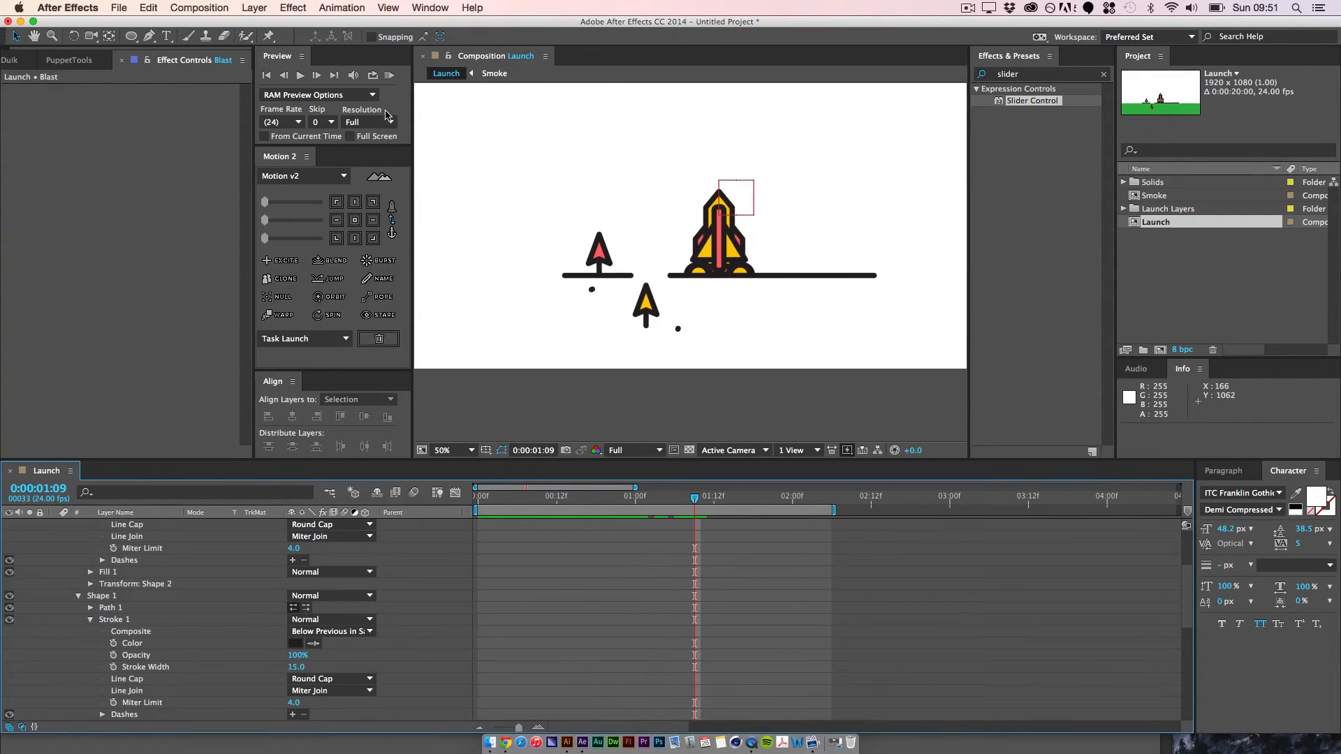
{"action": "left_click", "coordinate": [389, 75]}
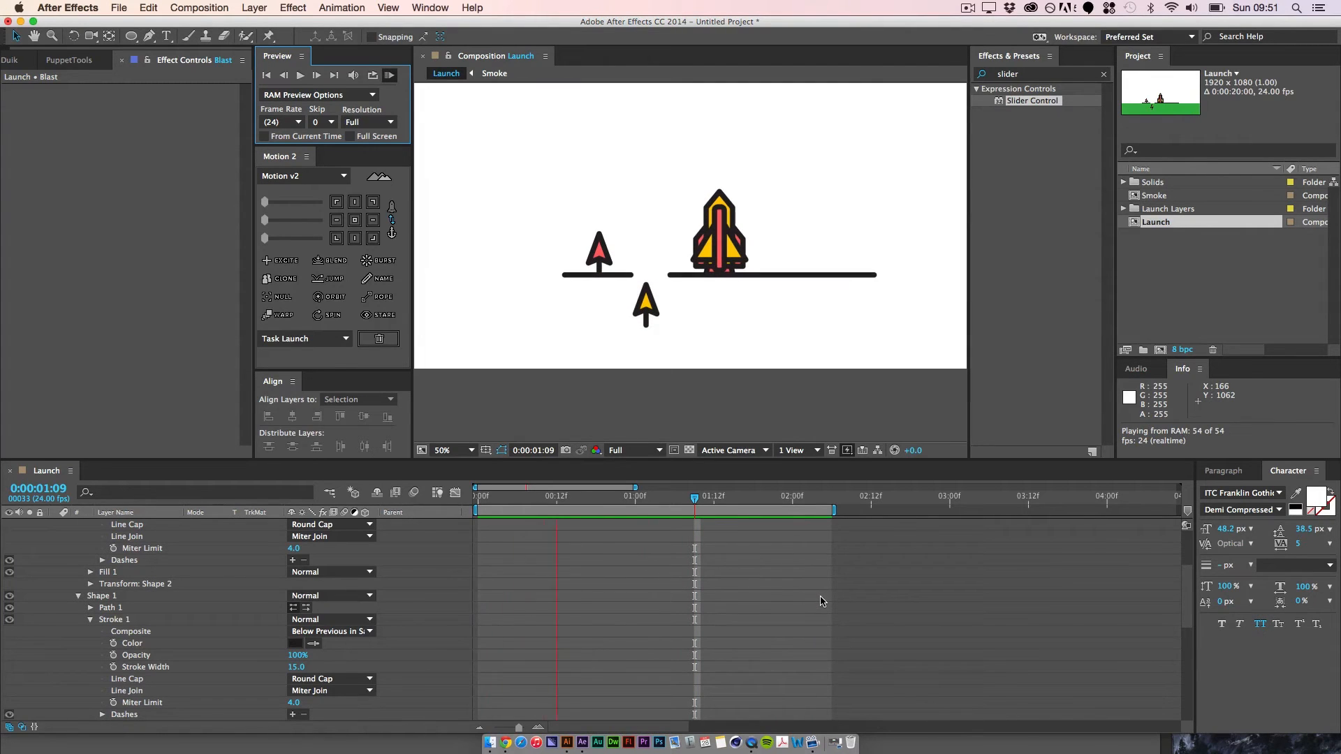
{"action": "key", "text": "space"}
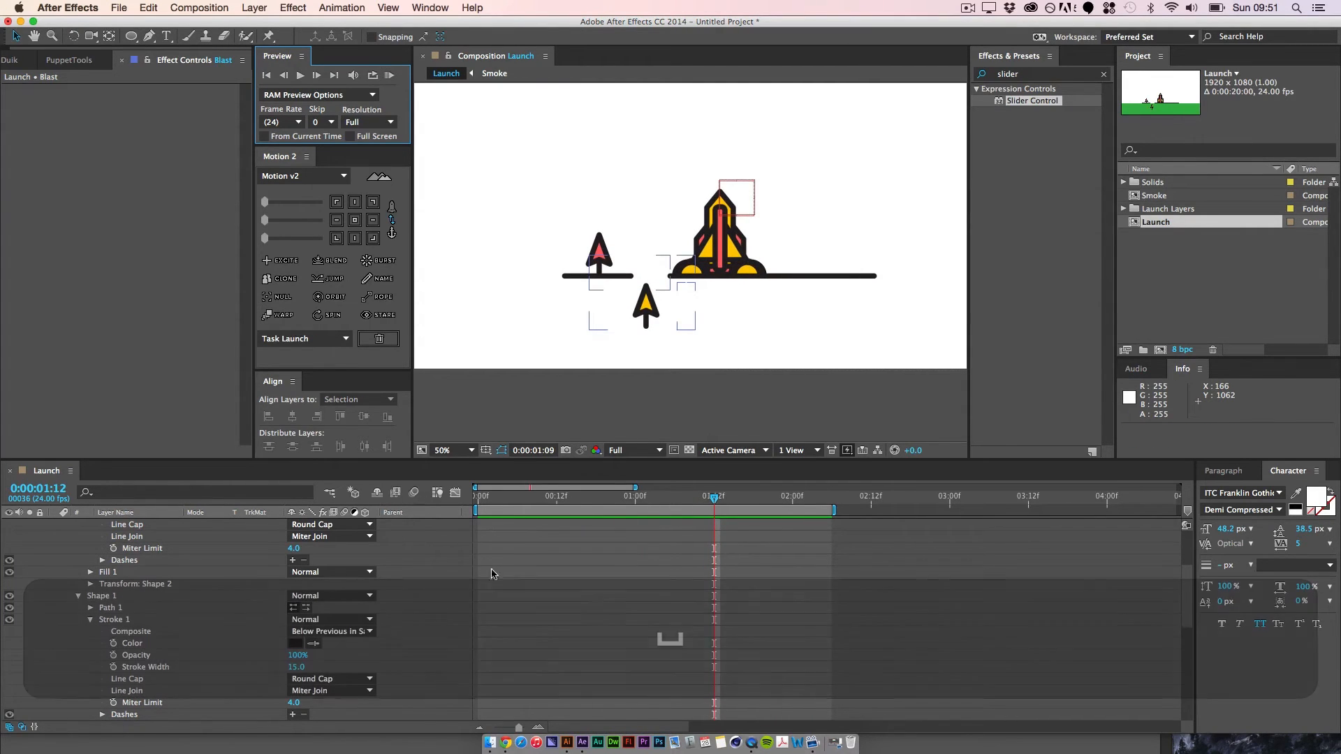
Step: Steepen the beginning of the Blast layer's Trim Paths Start curve in the graph editor and play back the faster burst
{"action": "scroll", "coordinate": [403, 609], "scroll_direction": "up", "scroll_amount": 5}
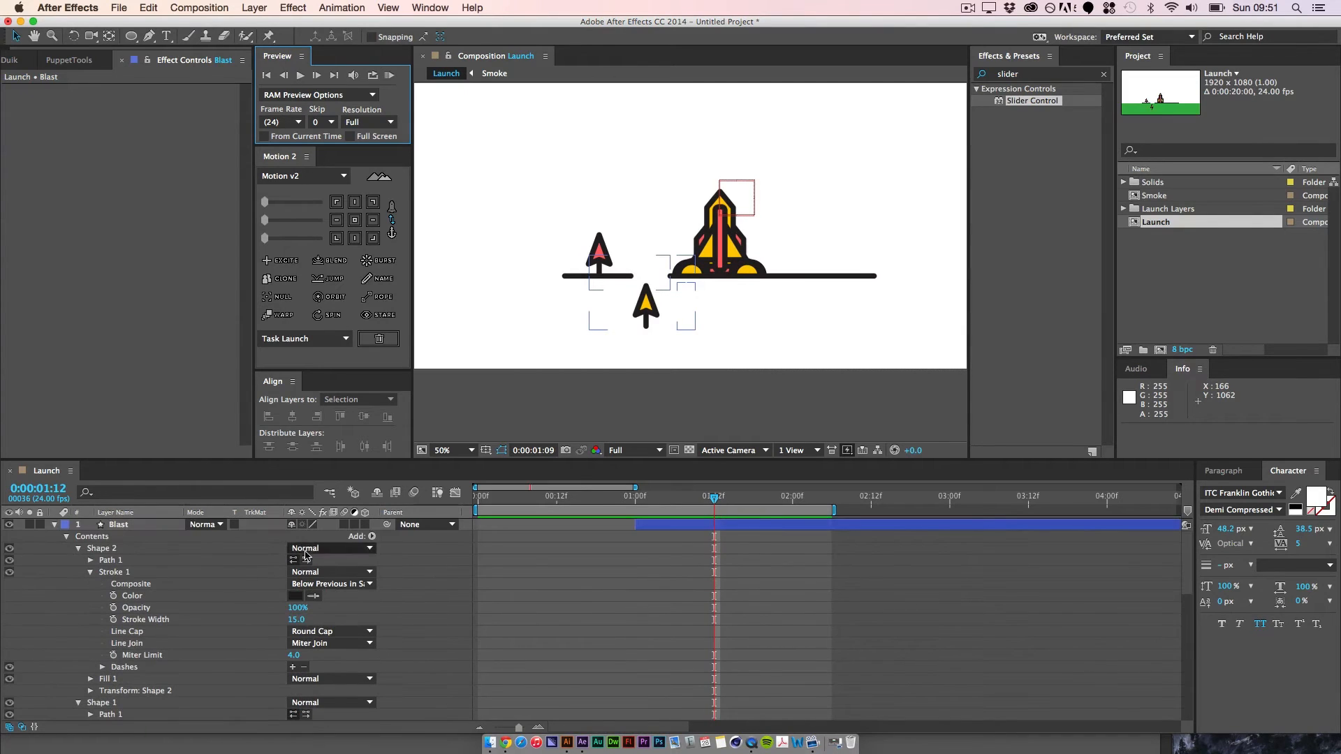
{"action": "left_click", "coordinate": [143, 526]}
{"action": "key", "text": "u"}
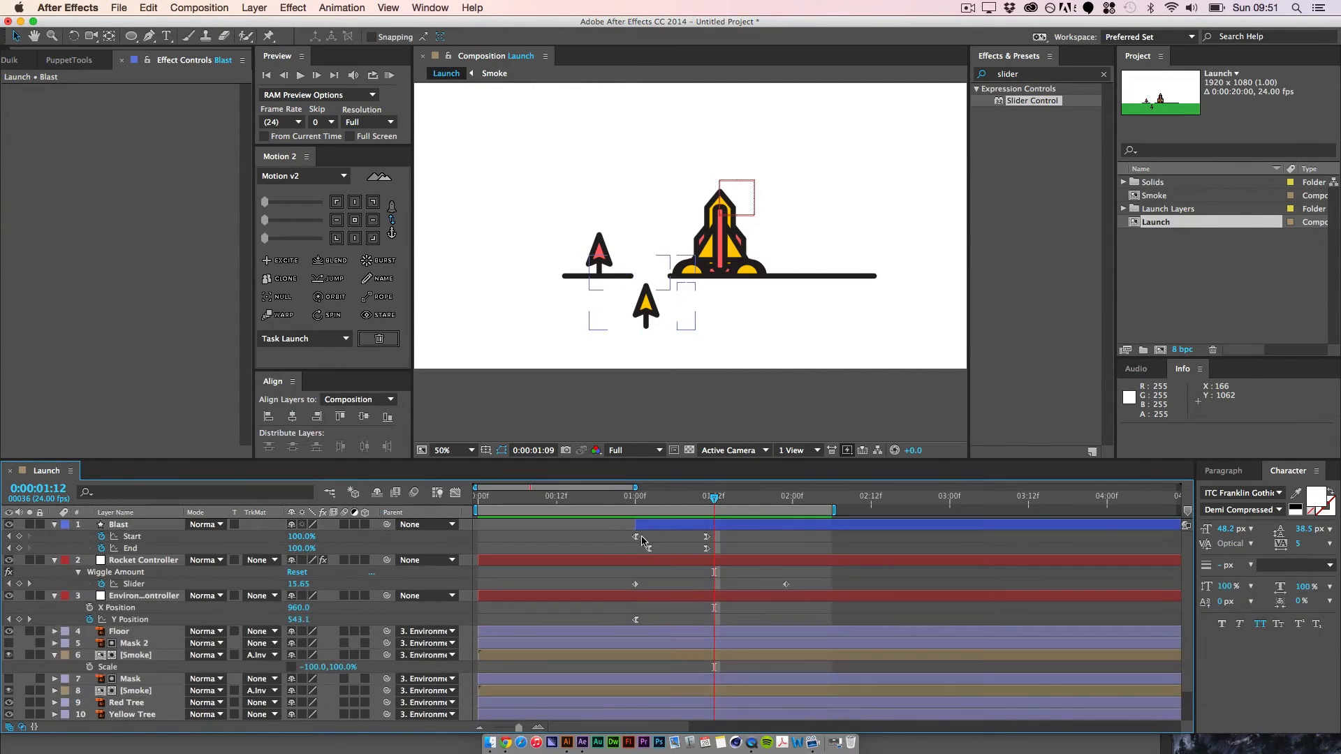
{"action": "left_click", "coordinate": [635, 537]}
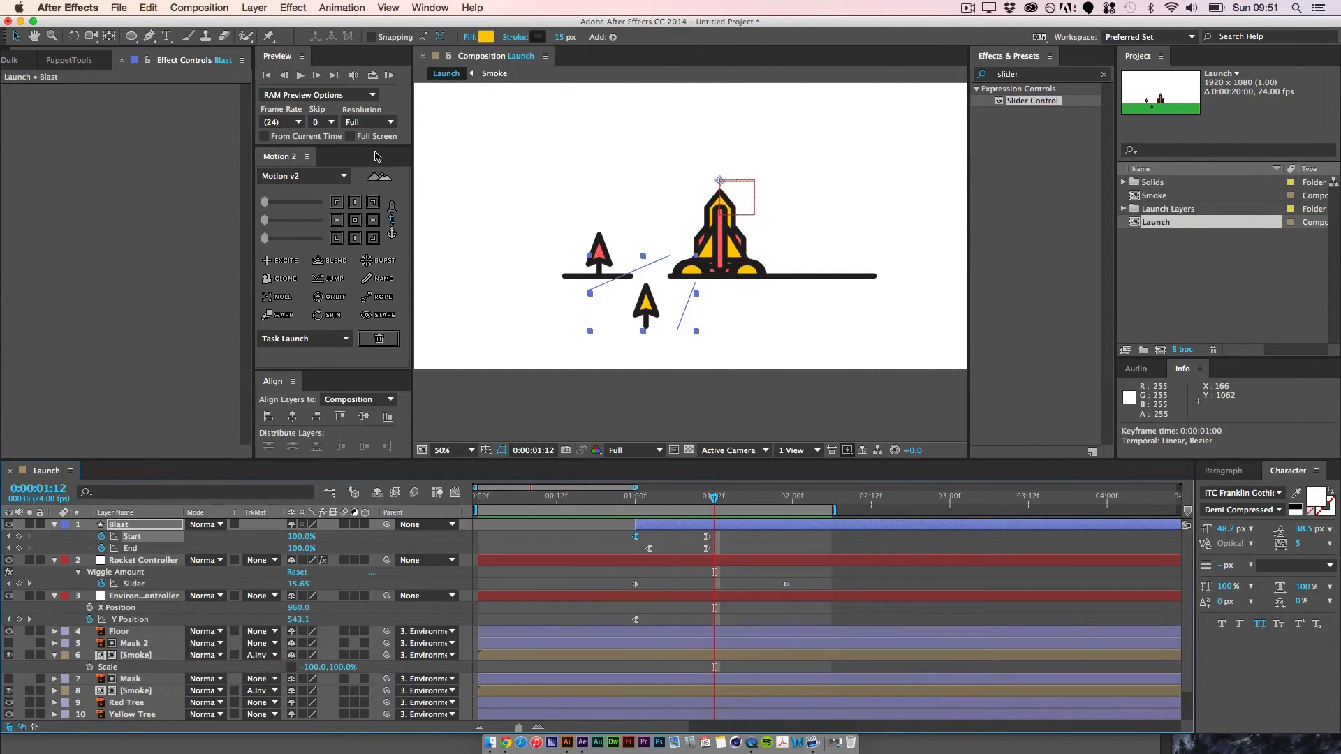
{"action": "left_click", "coordinate": [455, 493]}
{"action": "key", "text": "="}
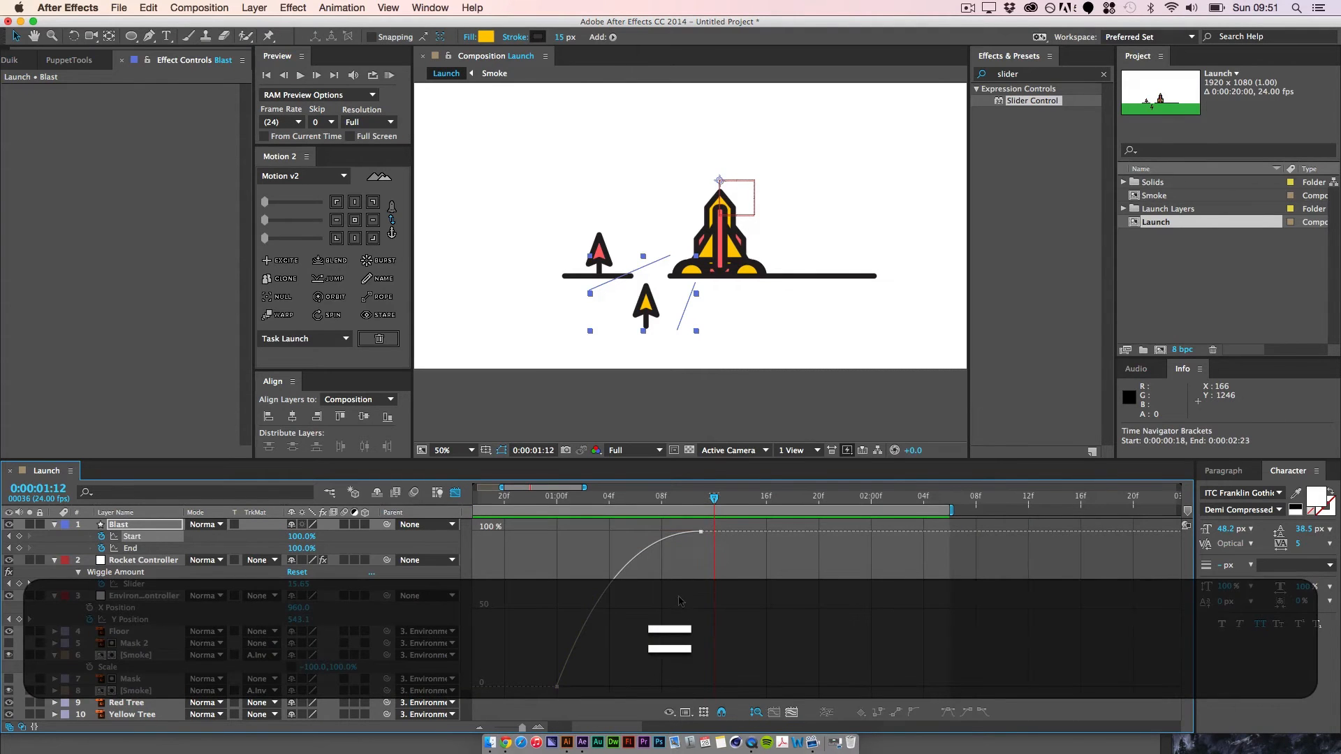
{"action": "left_click_drag", "start_coordinate": [591, 599], "coordinate": [582, 570]}
{"action": "left_click_drag", "start_coordinate": [635, 531], "coordinate": [613, 533]}
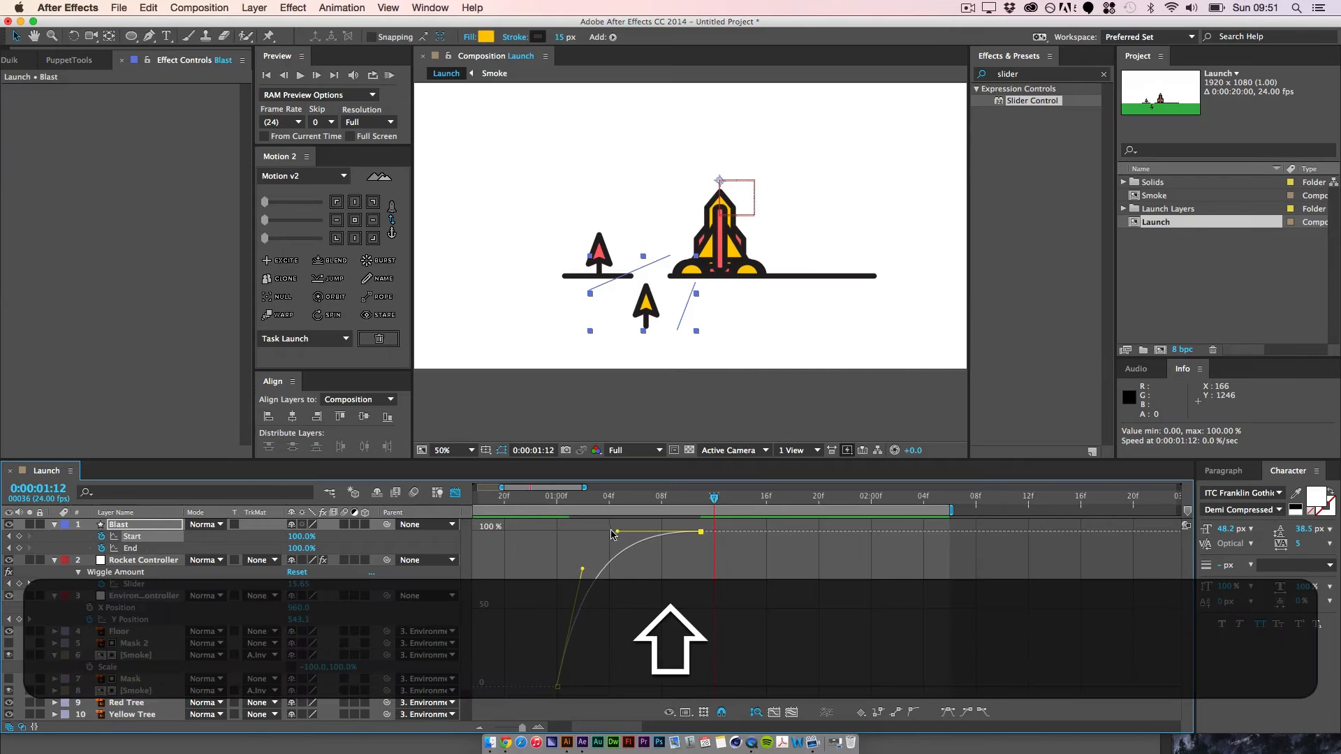
{"action": "left_click", "coordinate": [646, 579]}
{"action": "key", "text": "space"}
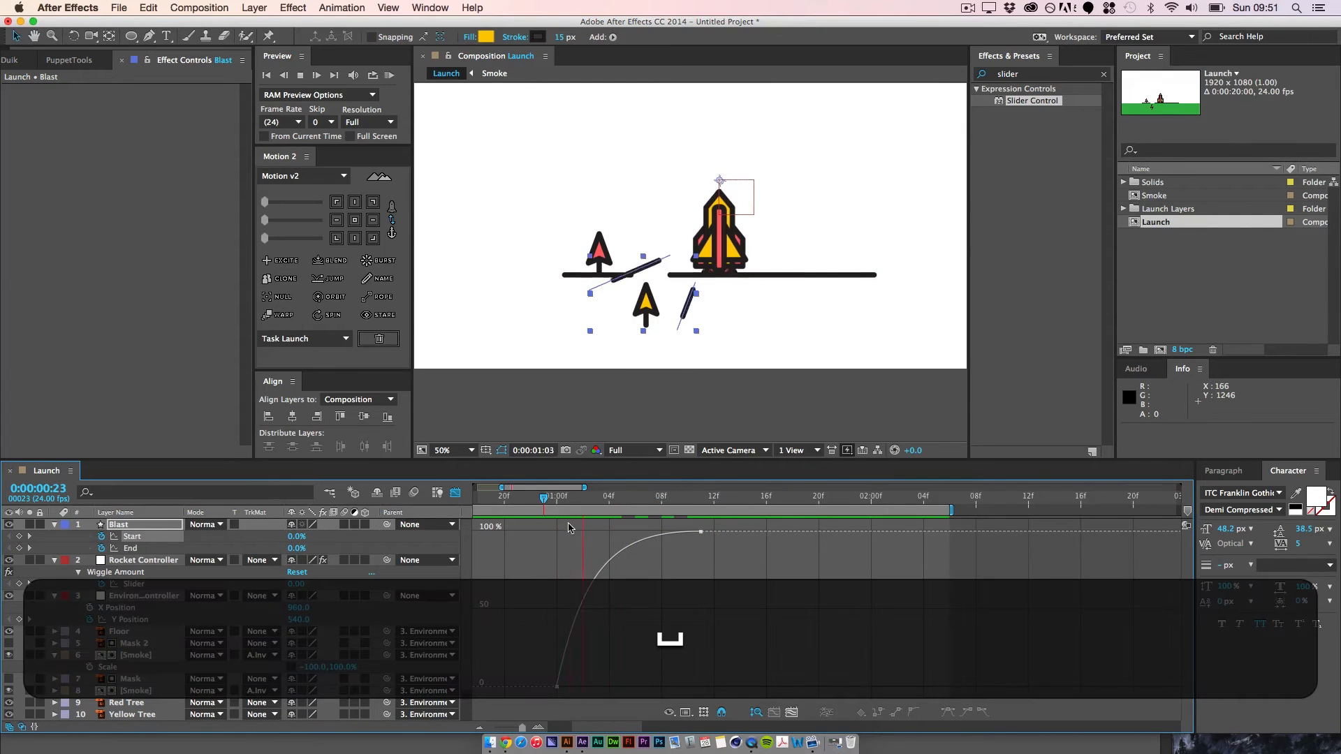
{"action": "key", "text": "space"}
Step: Reshape the Blast layer's End value curve to rise steeply at first and ease out into its last keyframe
{"action": "left_click", "coordinate": [139, 549]}
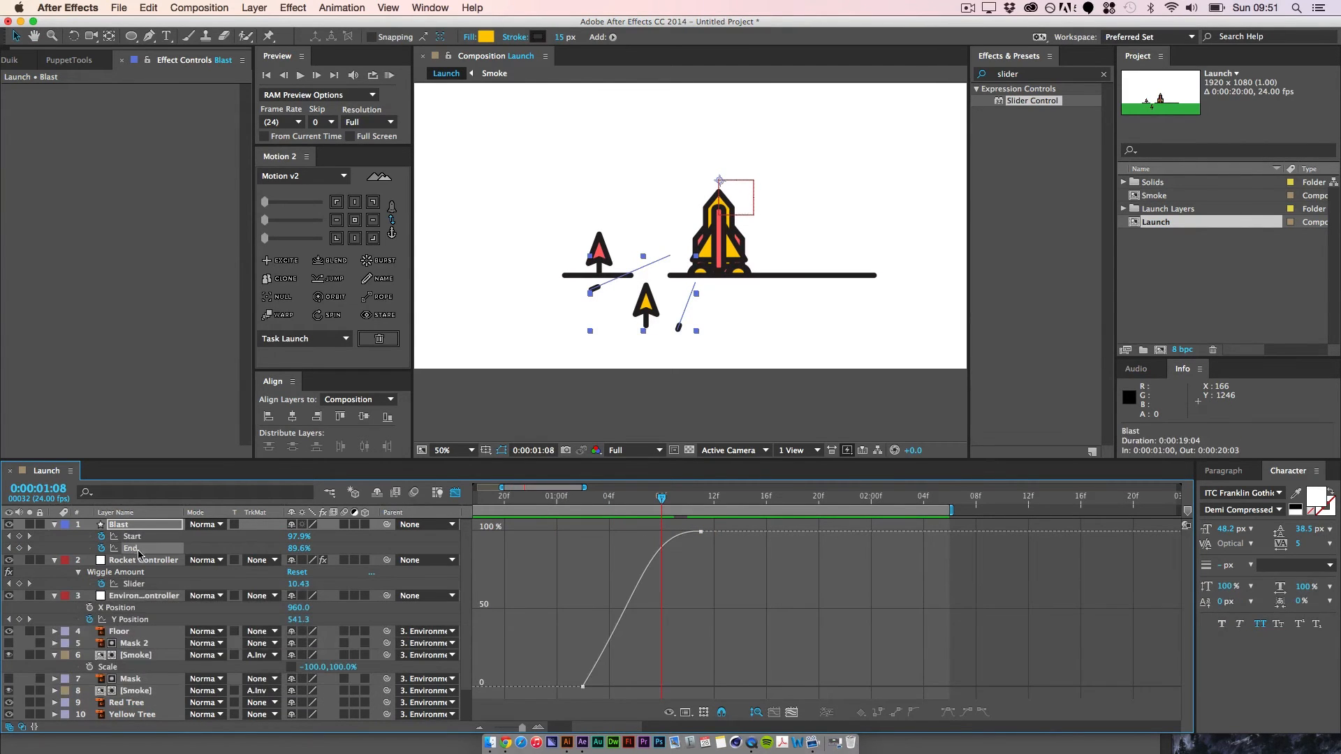
{"action": "mouse_move", "coordinate": [644, 584]}
{"action": "left_mouse_down"}
{"action": "mouse_move", "coordinate": [608, 559]}
{"action": "mouse_move", "coordinate": [649, 533]}
{"action": "mouse_move", "coordinate": [660, 601]}
{"action": "left_mouse_up"}
{"action": "left_click", "coordinate": [648, 600]}
Step: Return to 0:00:00:23 and RAM preview the blast lines with both adjusted curves
{"action": "left_click_drag", "start_coordinate": [662, 498], "coordinate": [544, 494]}
{"action": "left_click", "coordinate": [390, 75]}
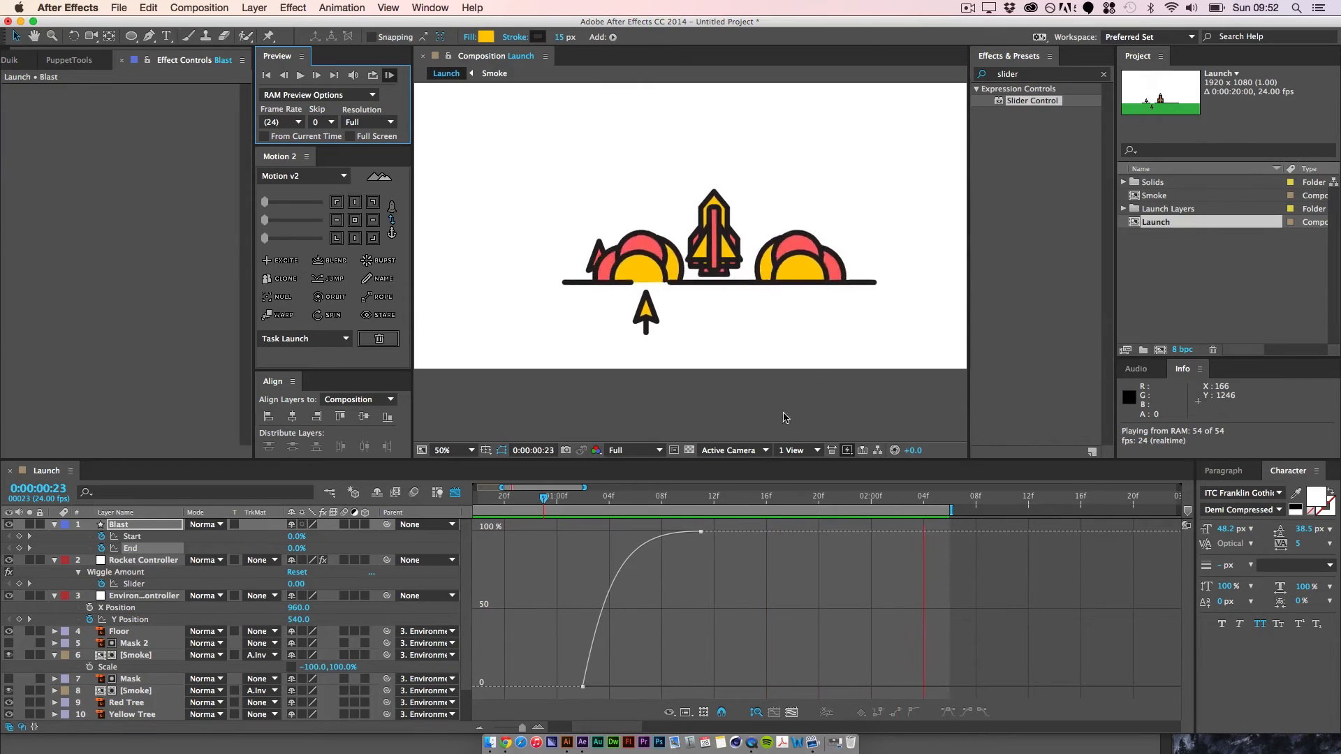
{"action": "key", "text": "space"}
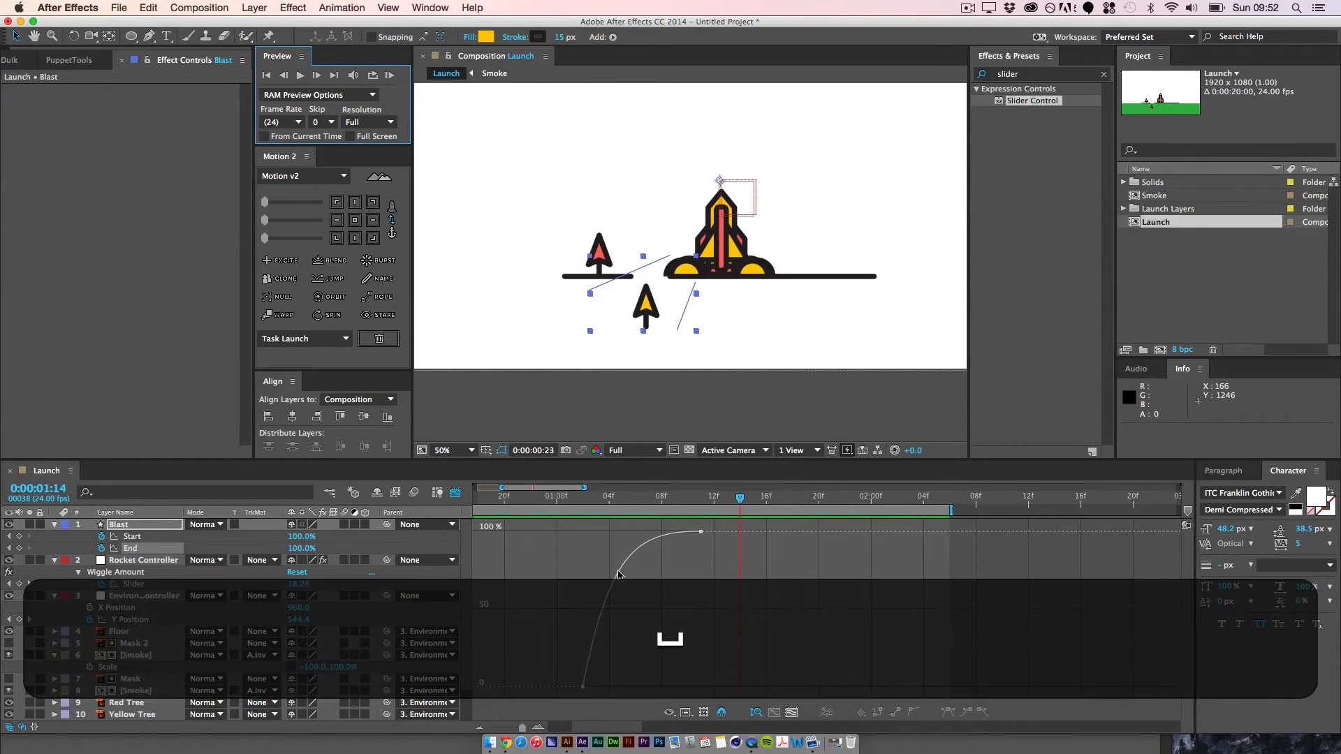
Step: Return the timeline from the graph editor to layer bars and set the current time to 0:00:01:00
{"action": "key", "text": "shift+F3"}
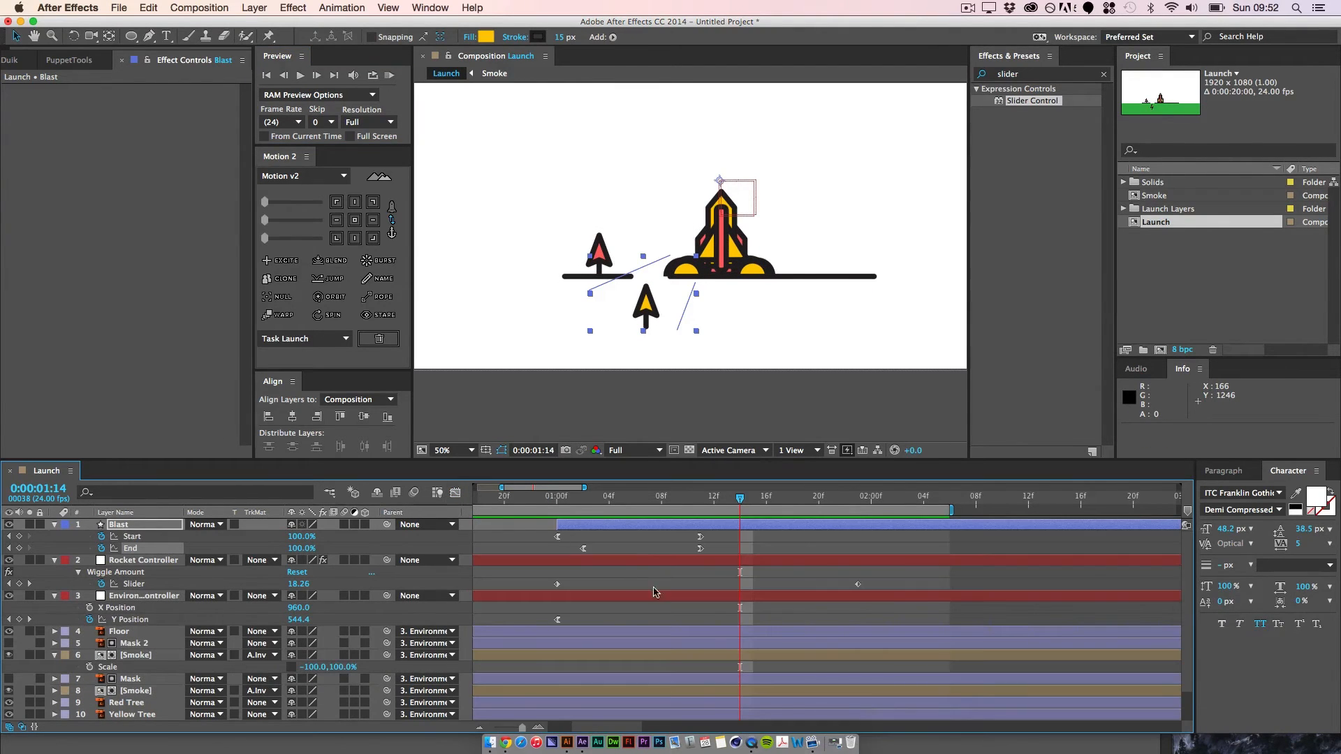
{"action": "left_click", "coordinate": [637, 548]}
{"action": "left_click", "coordinate": [544, 497]}
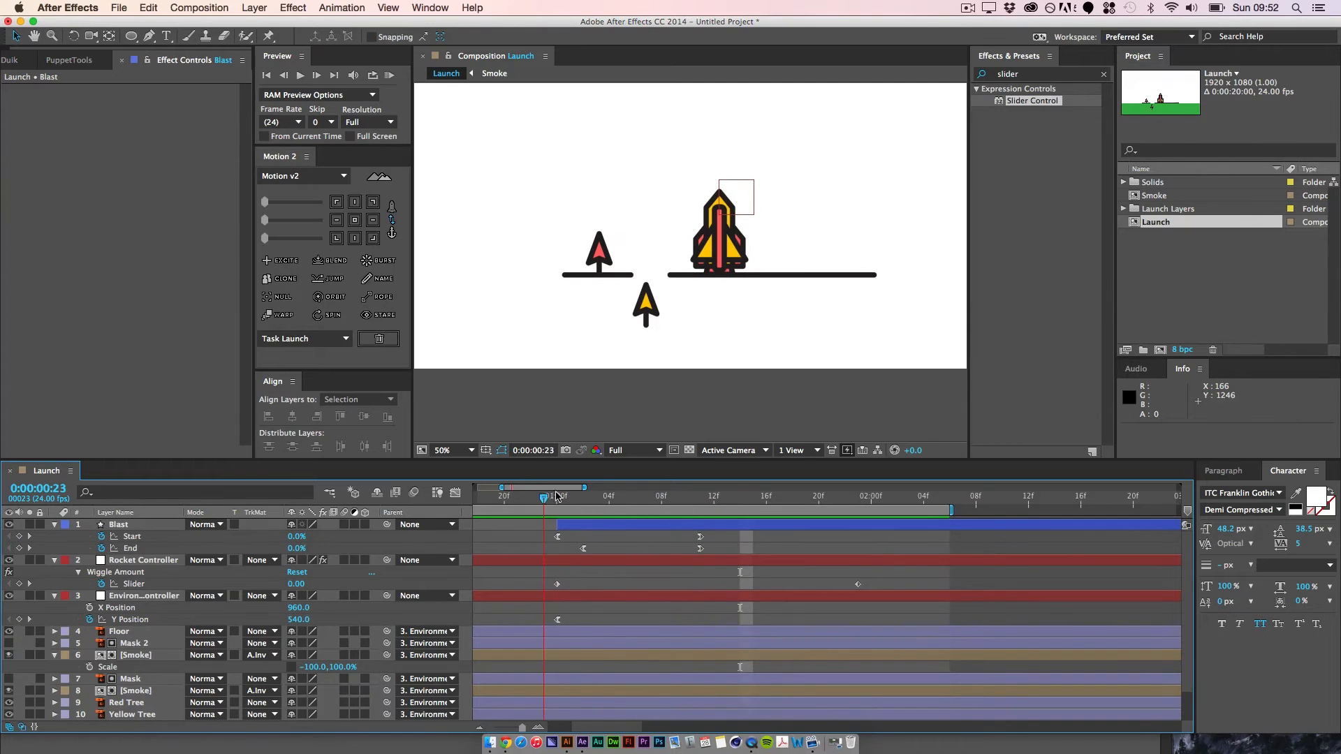
{"action": "mouse_move", "coordinate": [556, 497]}
{"action": "left_mouse_down"}
{"action": "mouse_move", "coordinate": [661, 496]}
{"action": "mouse_move", "coordinate": [557, 496]}
{"action": "left_mouse_up"}
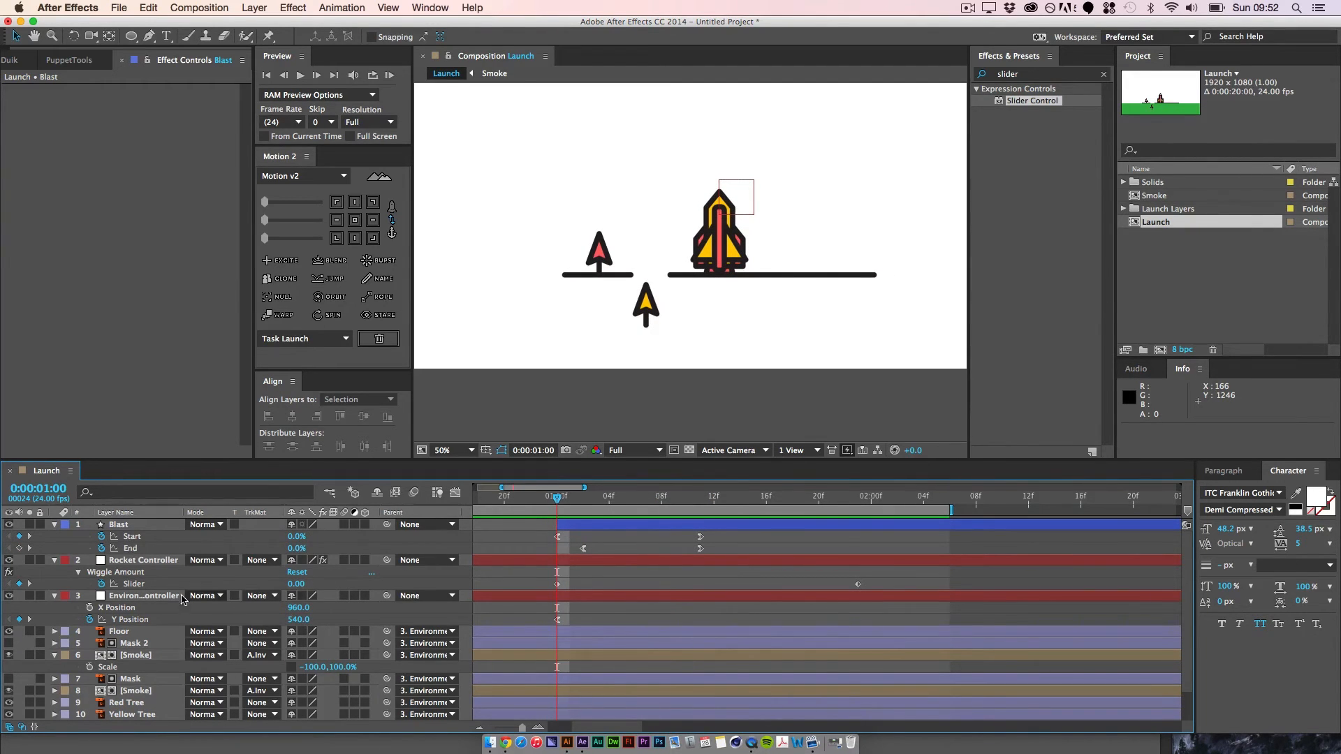
Step: Solo the Red Tree layer and place a puppet pin at the base of its trunk
{"action": "scroll", "coordinate": [139, 699], "scroll_direction": "down", "scroll_amount": 3}
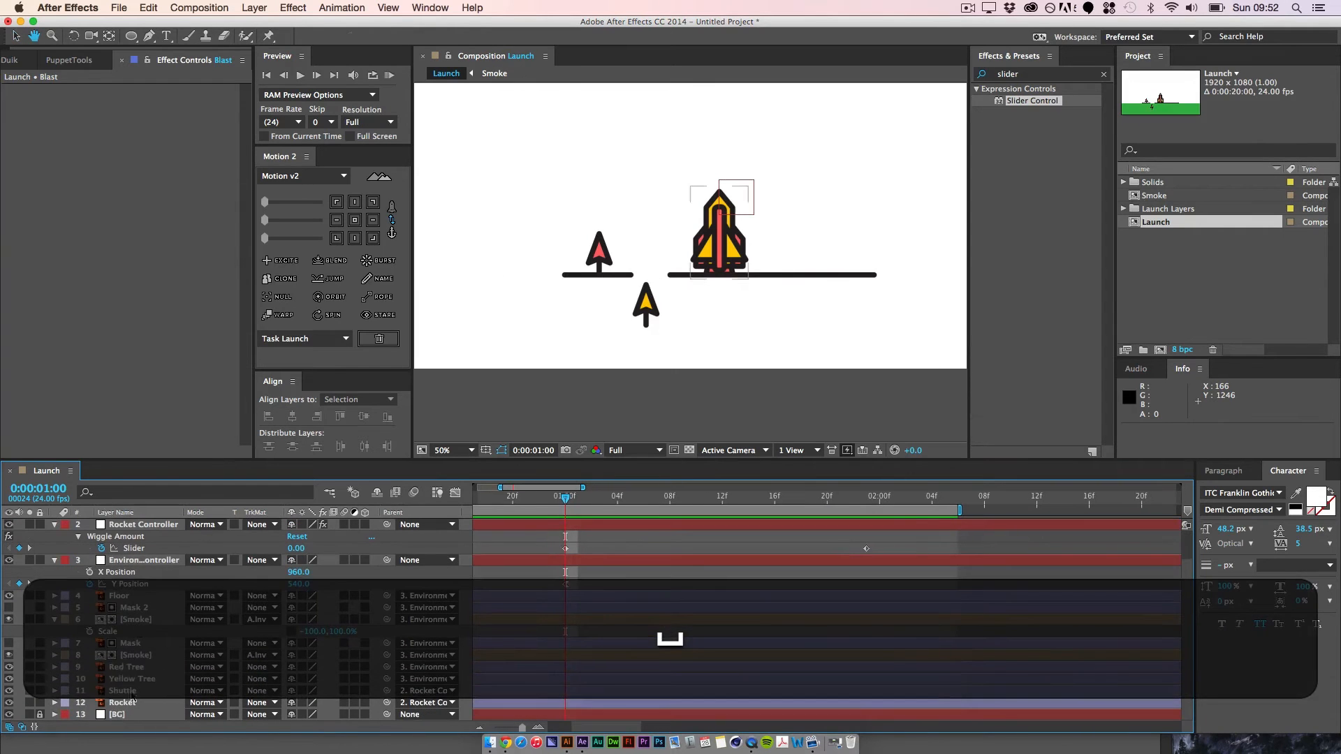
{"action": "left_click", "coordinate": [123, 668]}
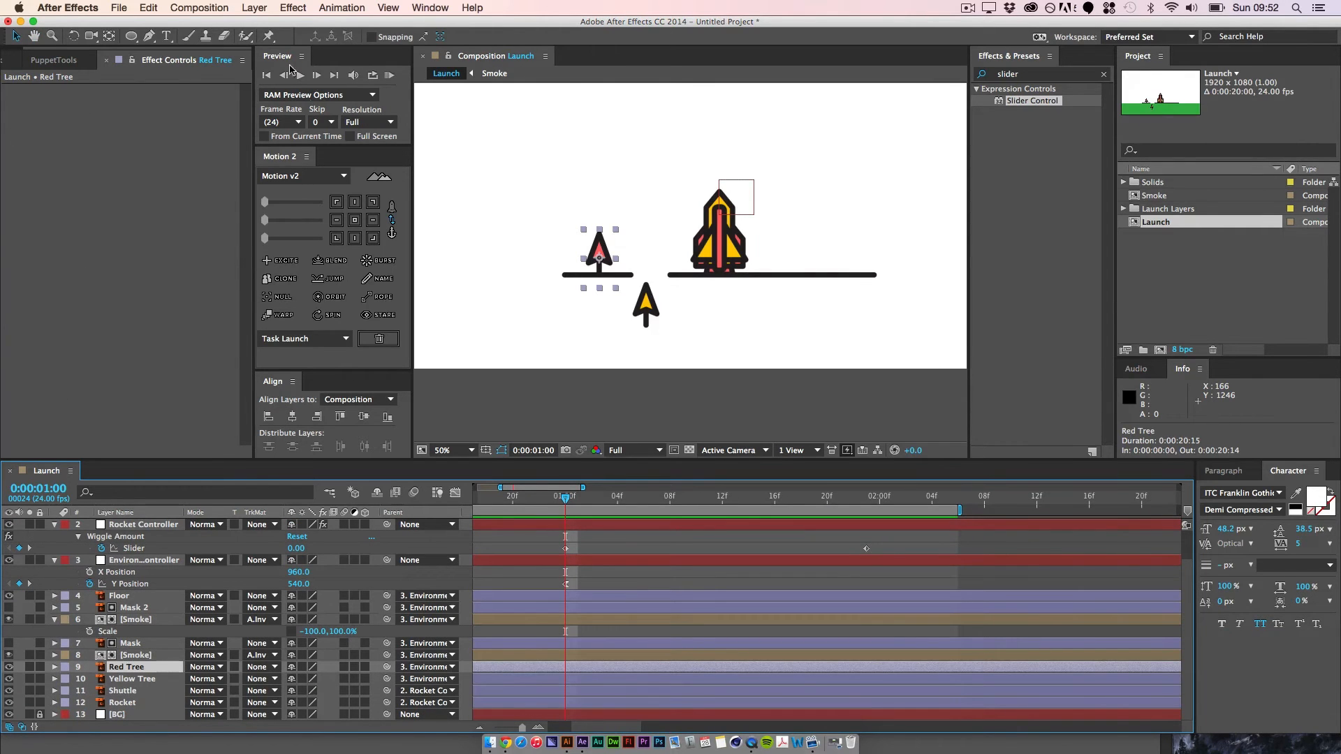
{"action": "left_click", "coordinate": [268, 36]}
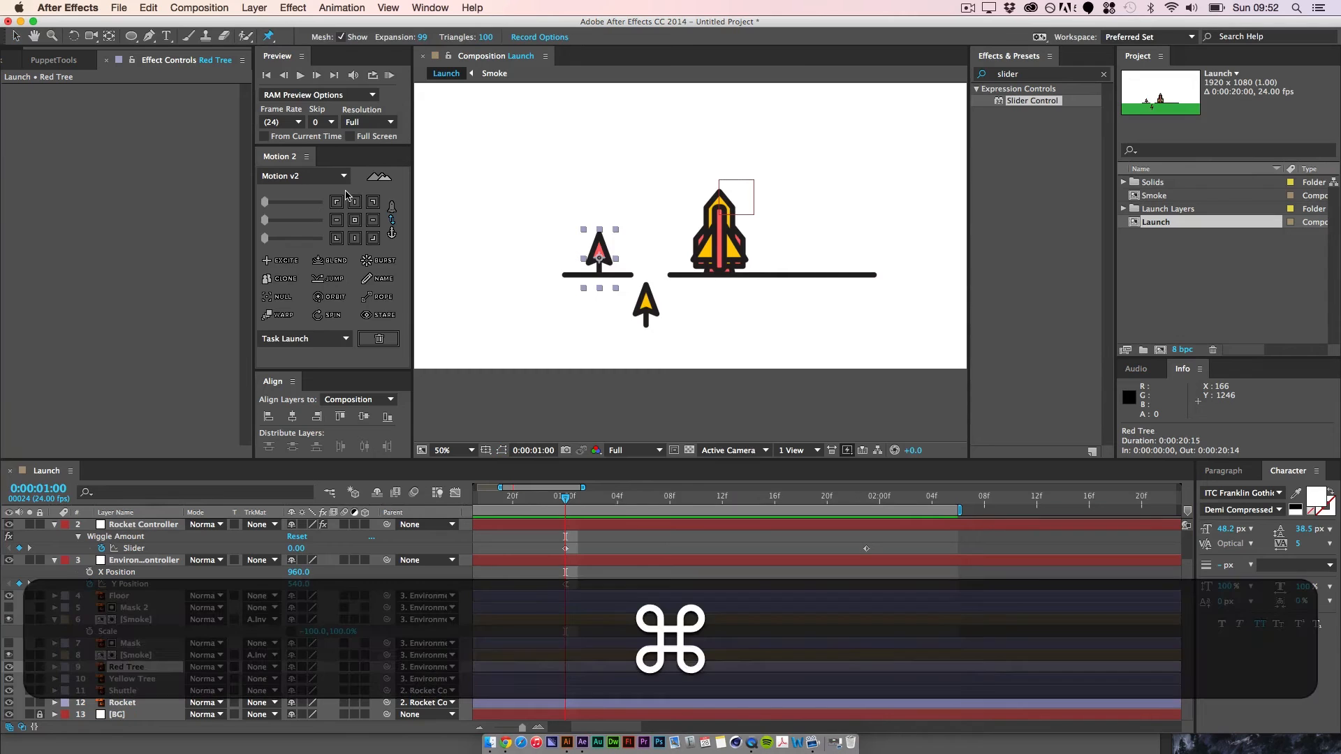
{"action": "key", "text": "super+equal"}
{"action": "key", "text": "super+equal"}
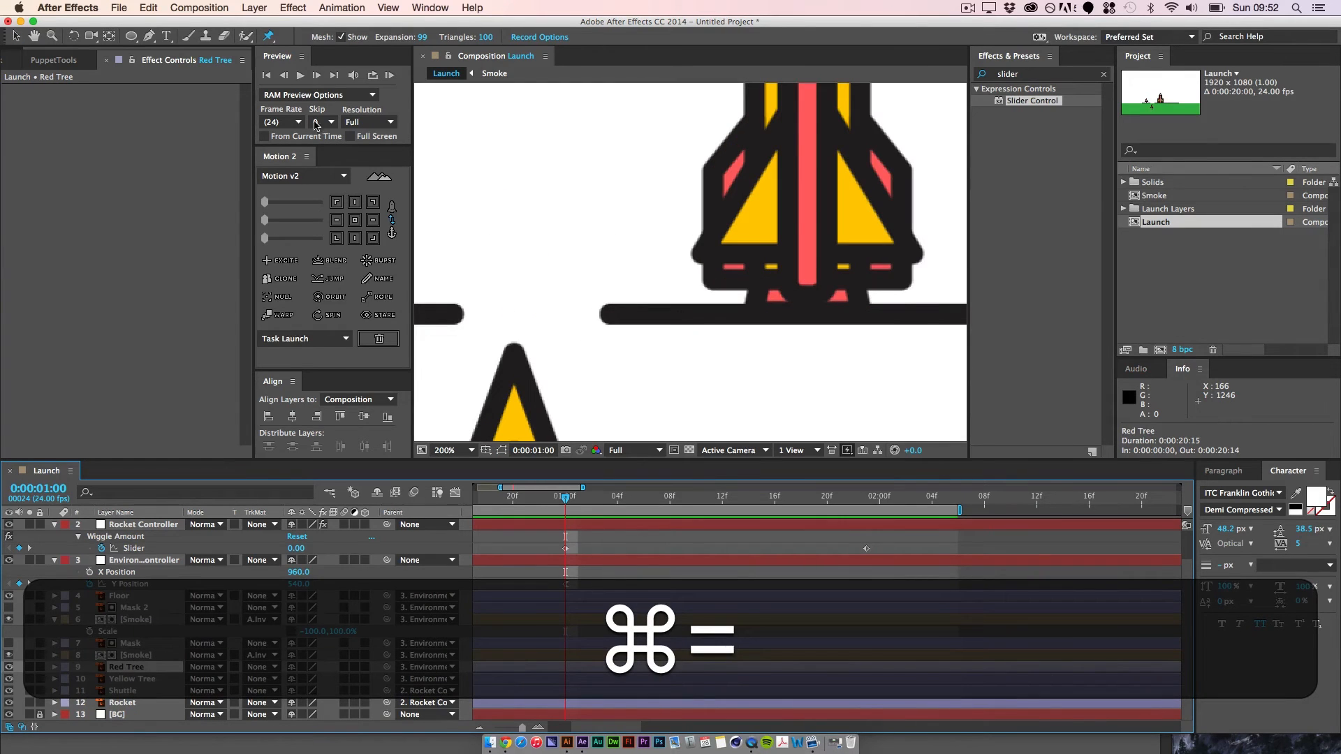
{"action": "left_click", "coordinate": [269, 36]}
{"action": "key", "text": "space"}
{"action": "left_click_drag", "start_coordinate": [454, 292], "coordinate": [760, 243]}
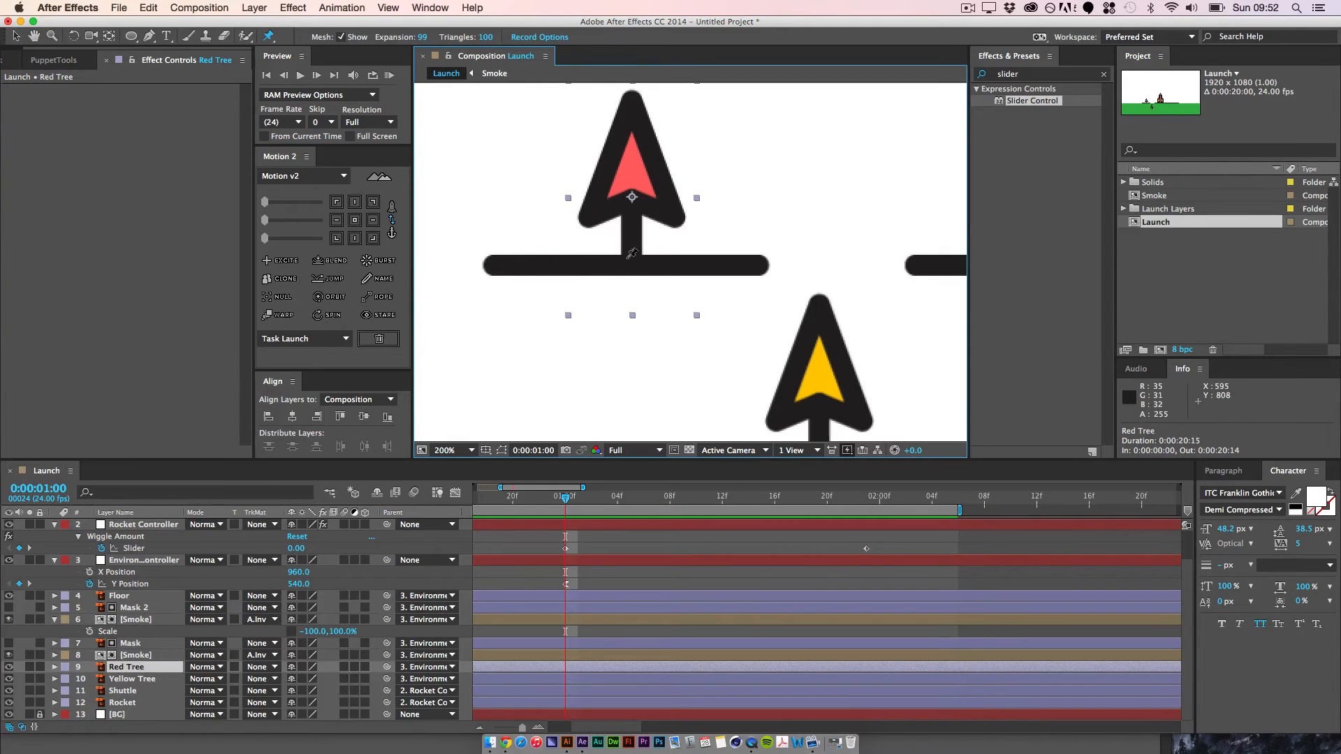
{"action": "left_click", "coordinate": [29, 667]}
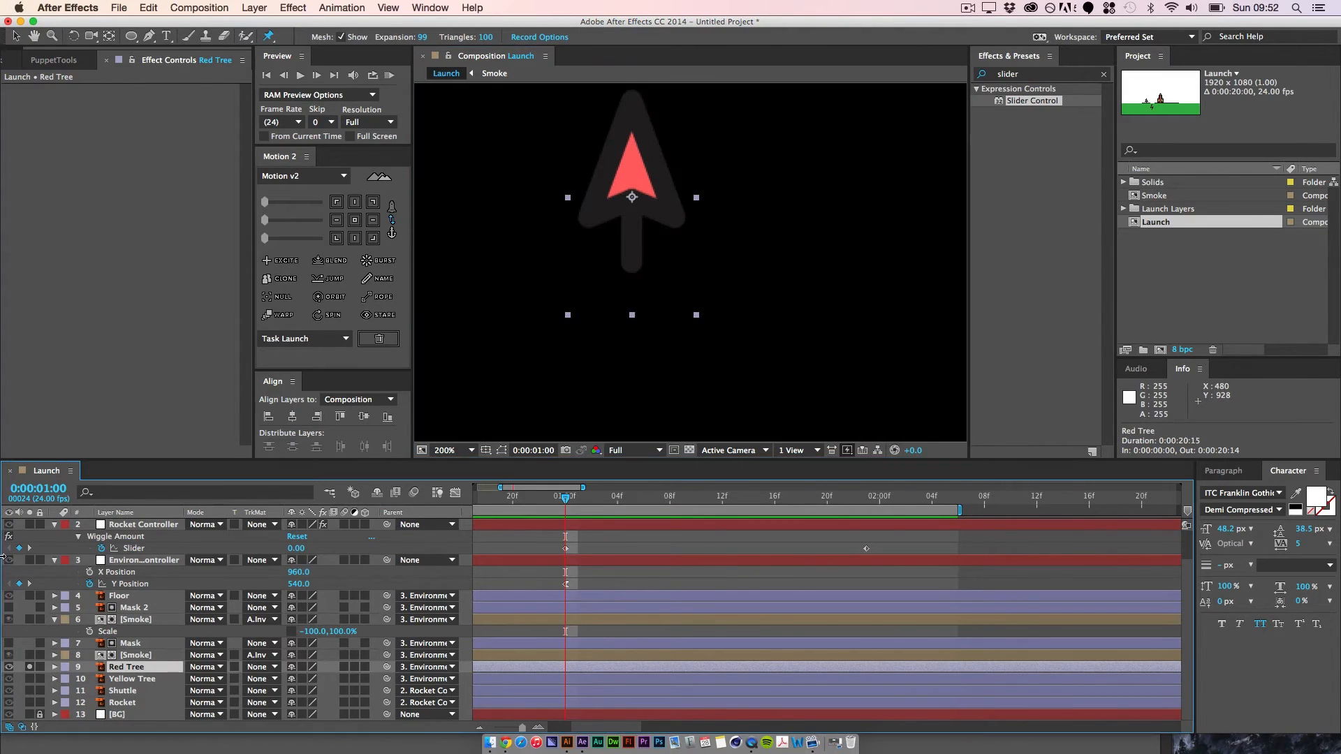
{"action": "left_click", "coordinate": [631, 264]}
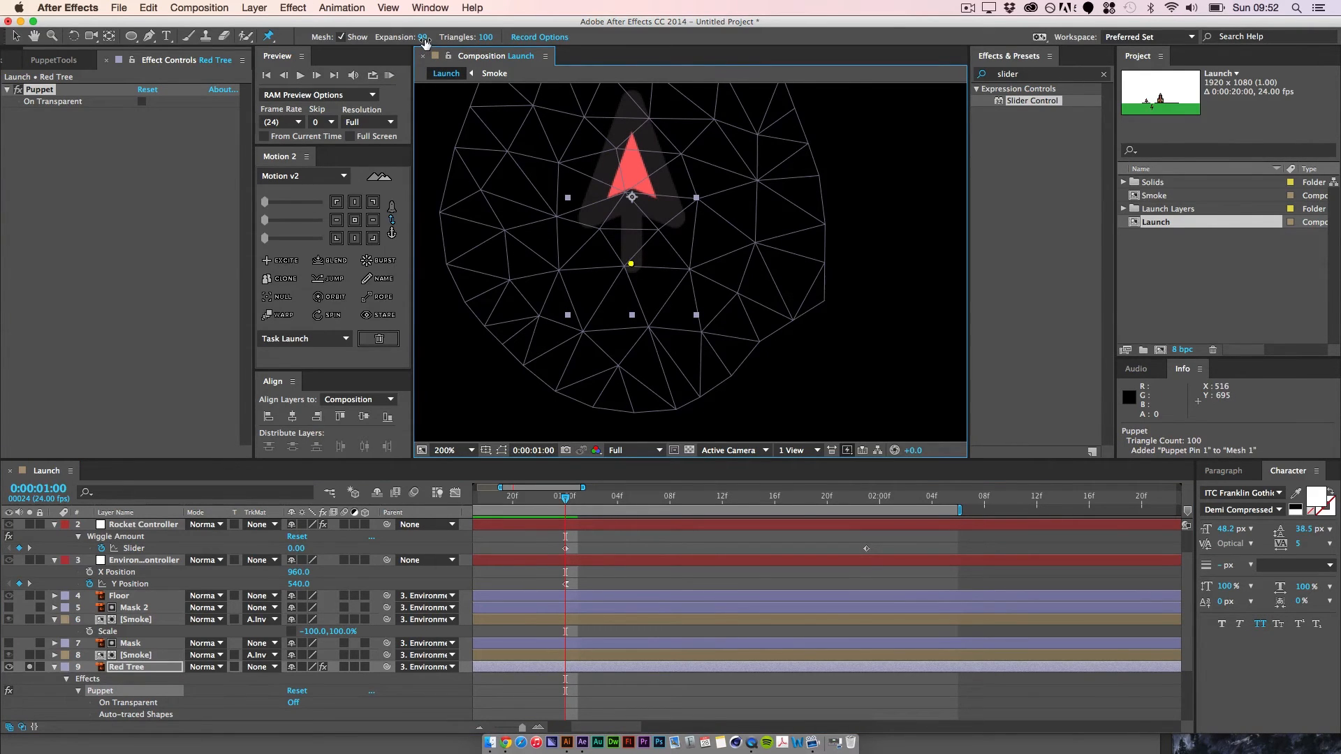
Step: Set the puppet mesh expansion to 8 and add pins at the Red Tree's middle and tip
{"action": "mouse_move", "coordinate": [424, 42]}
{"action": "left_mouse_down"}
{"action": "mouse_move", "coordinate": [412, 48]}
{"action": "mouse_move", "coordinate": [422, 44]}
{"action": "left_mouse_up"}
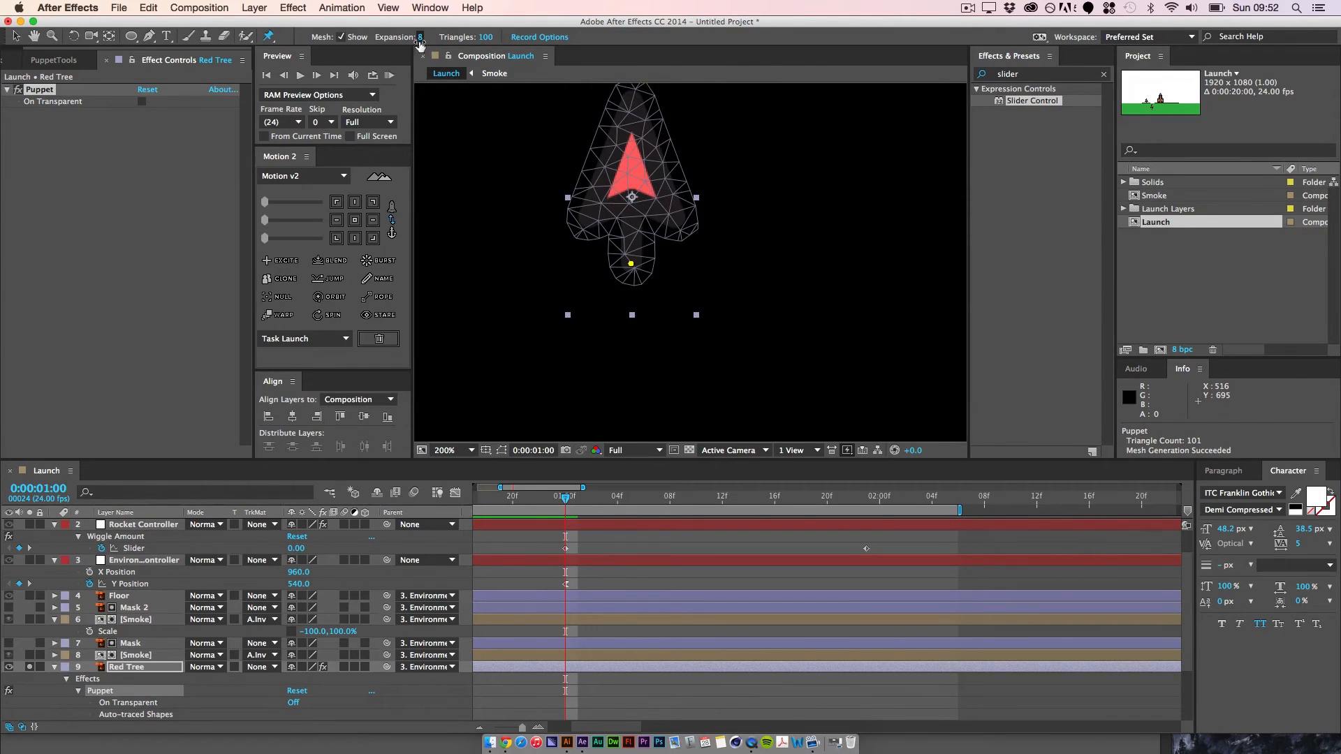
{"action": "left_click", "coordinate": [631, 202]}
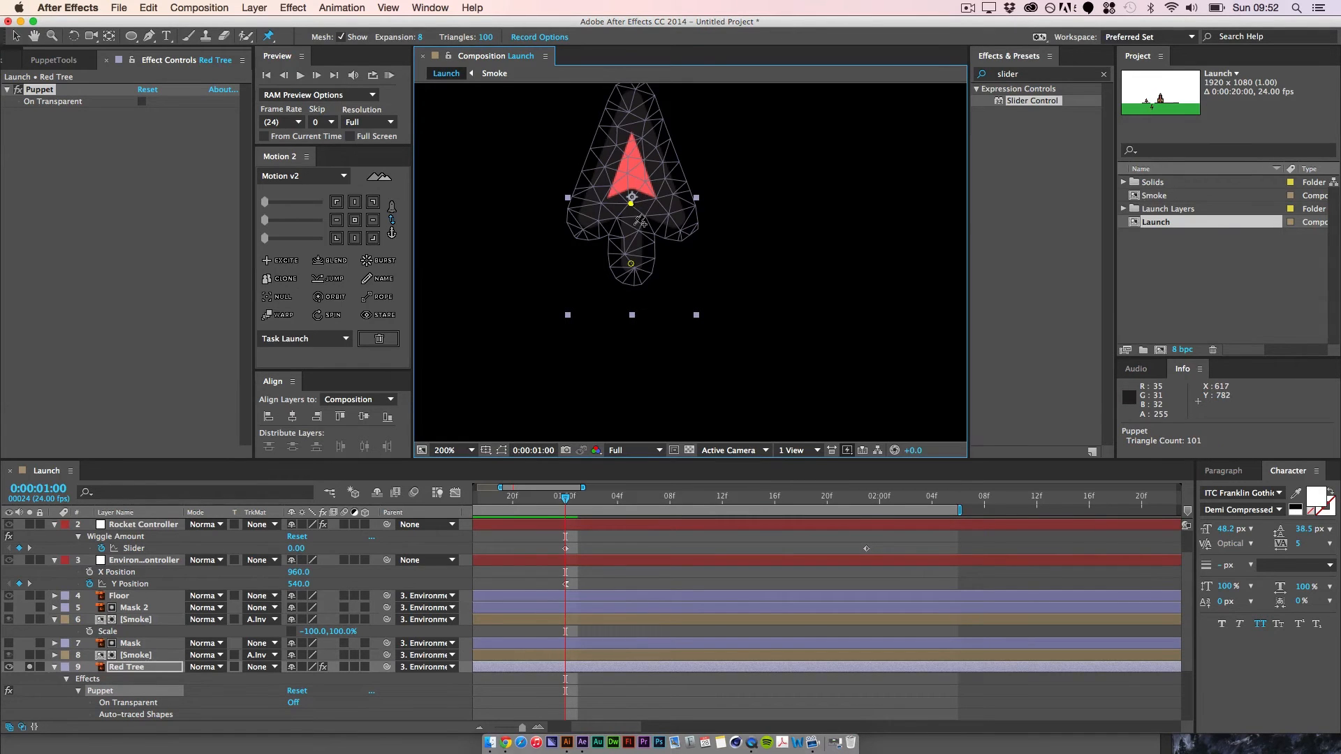
{"action": "left_click", "coordinate": [630, 104]}
{"action": "left_click", "coordinate": [16, 40]}
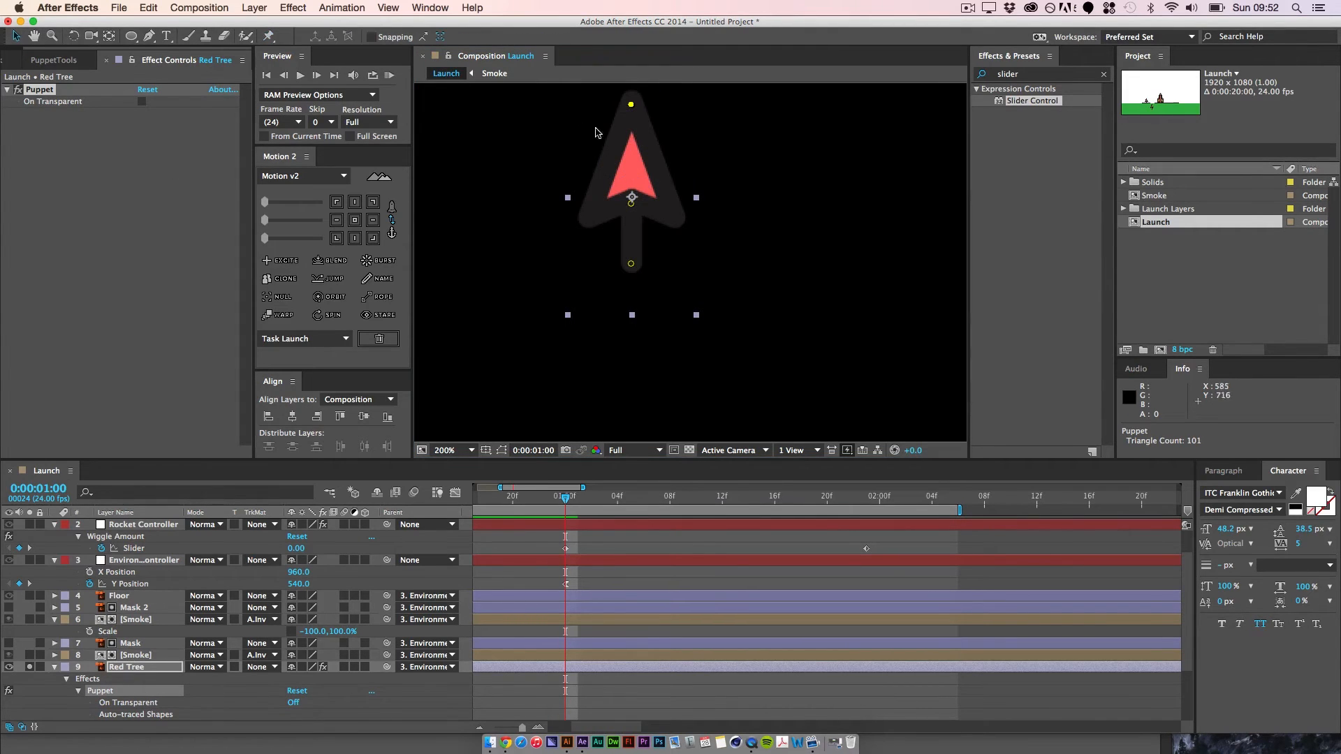
Step: Try deforming the Red Tree by moving its tip and middle puppet pins, and undo the pin moves
{"action": "left_click_drag", "start_coordinate": [633, 104], "coordinate": [633, 146]}
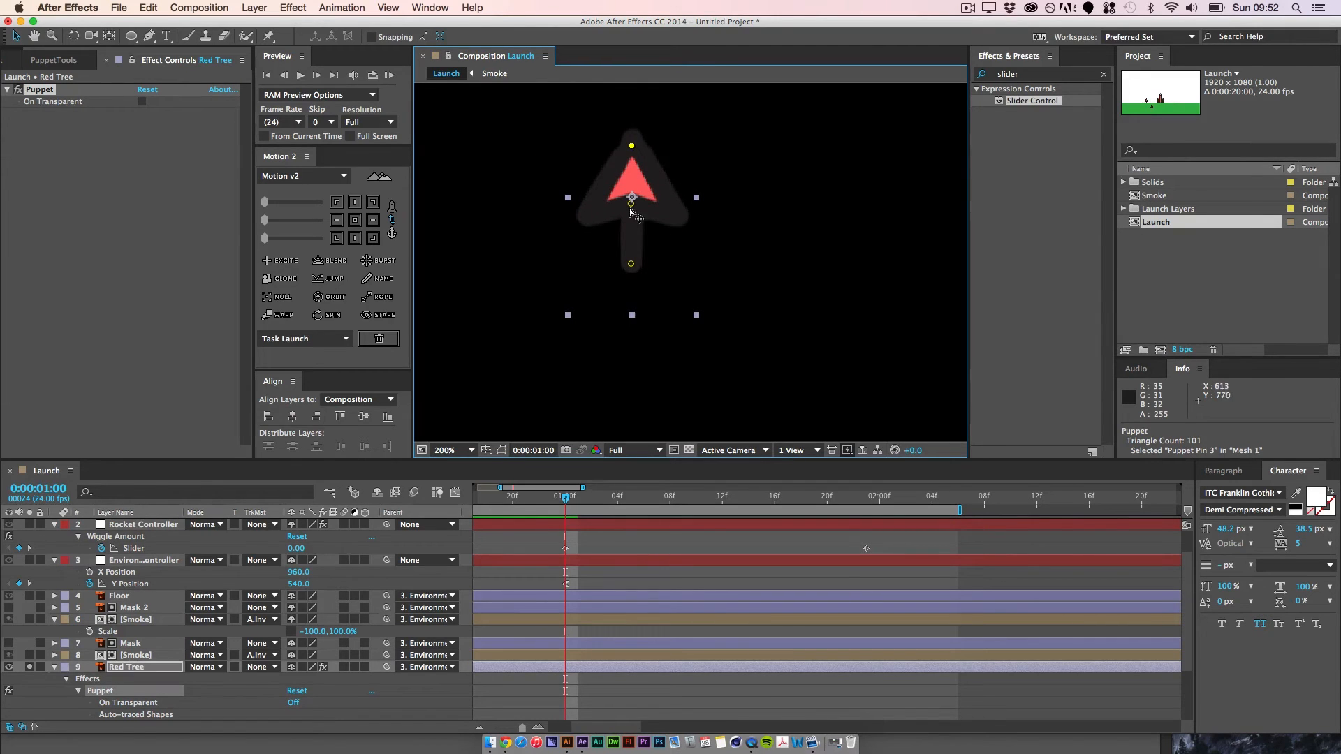
{"action": "left_click_drag", "start_coordinate": [631, 211], "coordinate": [598, 210]}
{"action": "key", "text": "super+z"}
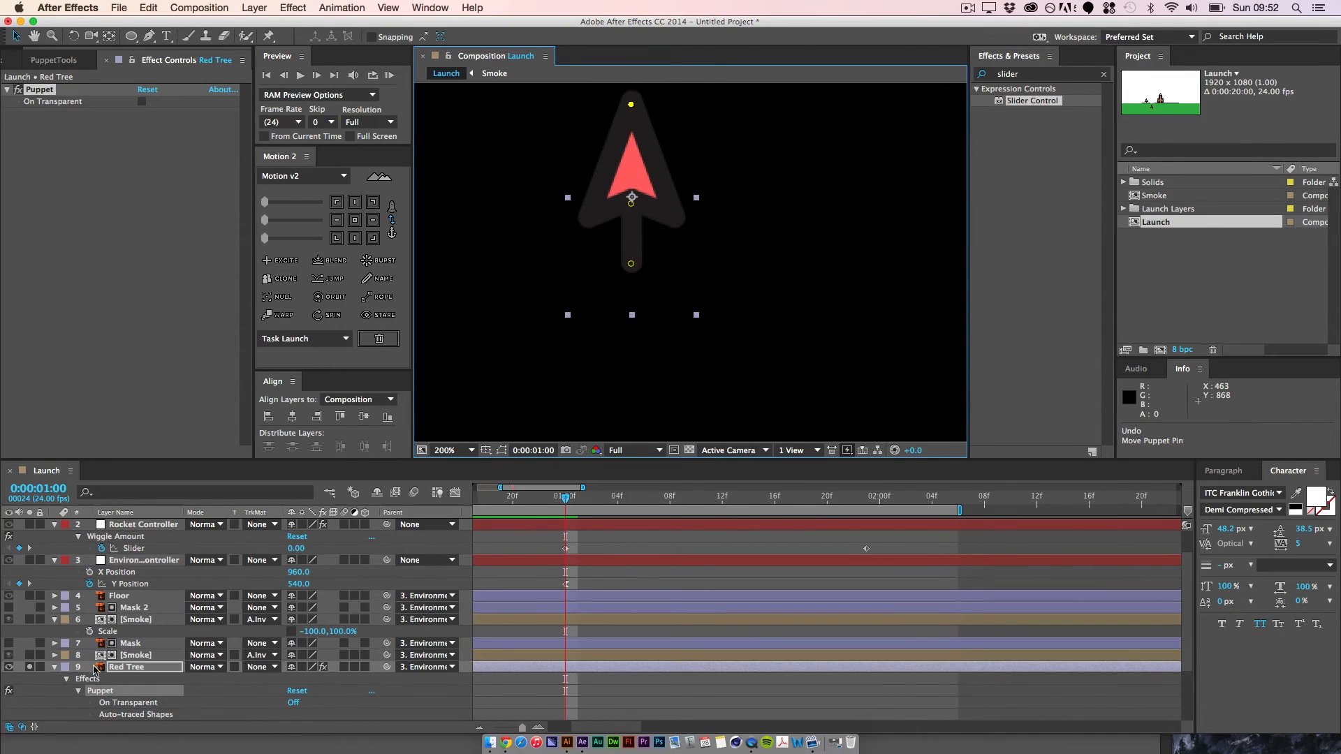
Step: Turn off solo for the Red Tree and expand its puppet Mesh 1 to expose the Position of all three pins
{"action": "left_click", "coordinate": [28, 667]}
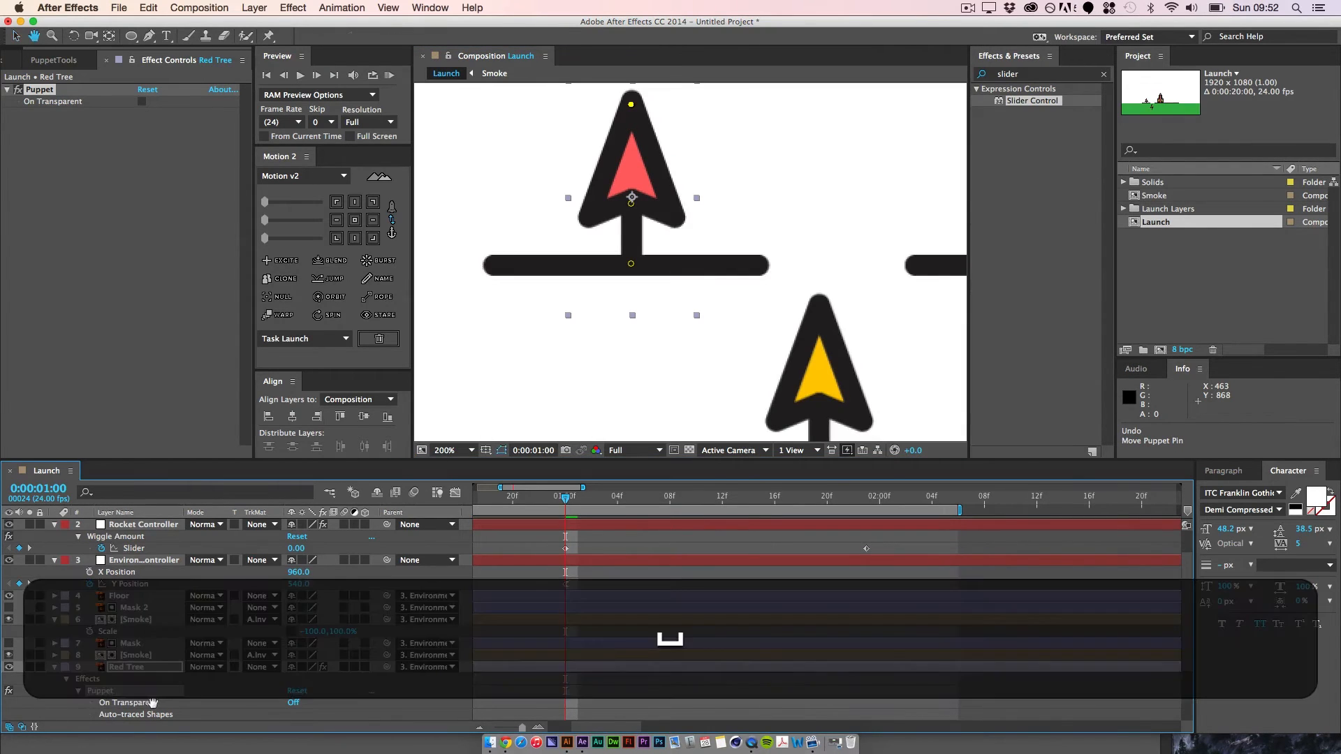
{"action": "scroll", "coordinate": [89, 701], "scroll_direction": "down", "scroll_amount": 3}
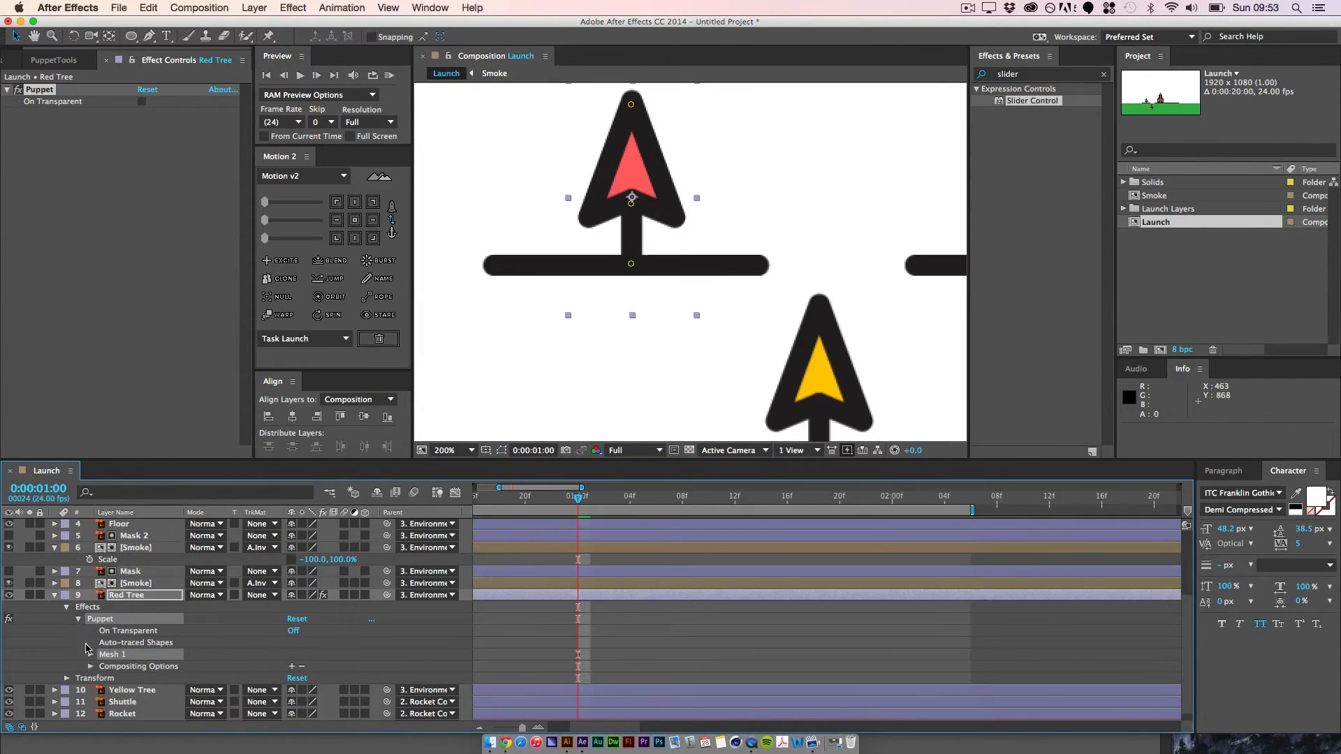
{"action": "left_click", "coordinate": [90, 656]}
{"action": "left_click", "coordinate": [102, 691]}
{"action": "scroll", "coordinate": [111, 711], "scroll_direction": "down", "scroll_amount": 1}
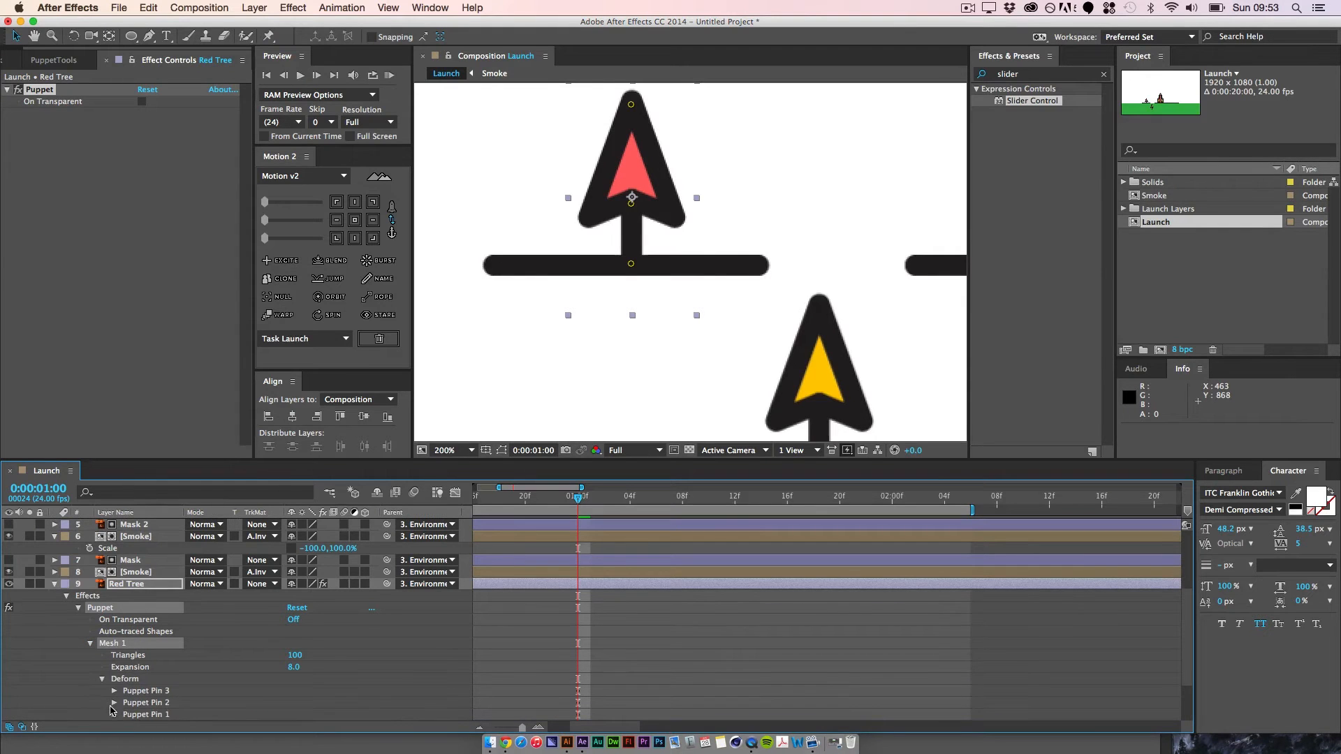
{"action": "left_click", "coordinate": [113, 691]}
{"action": "key", "text": "space"}
{"action": "left_click_drag", "start_coordinate": [210, 677], "coordinate": [214, 620]}
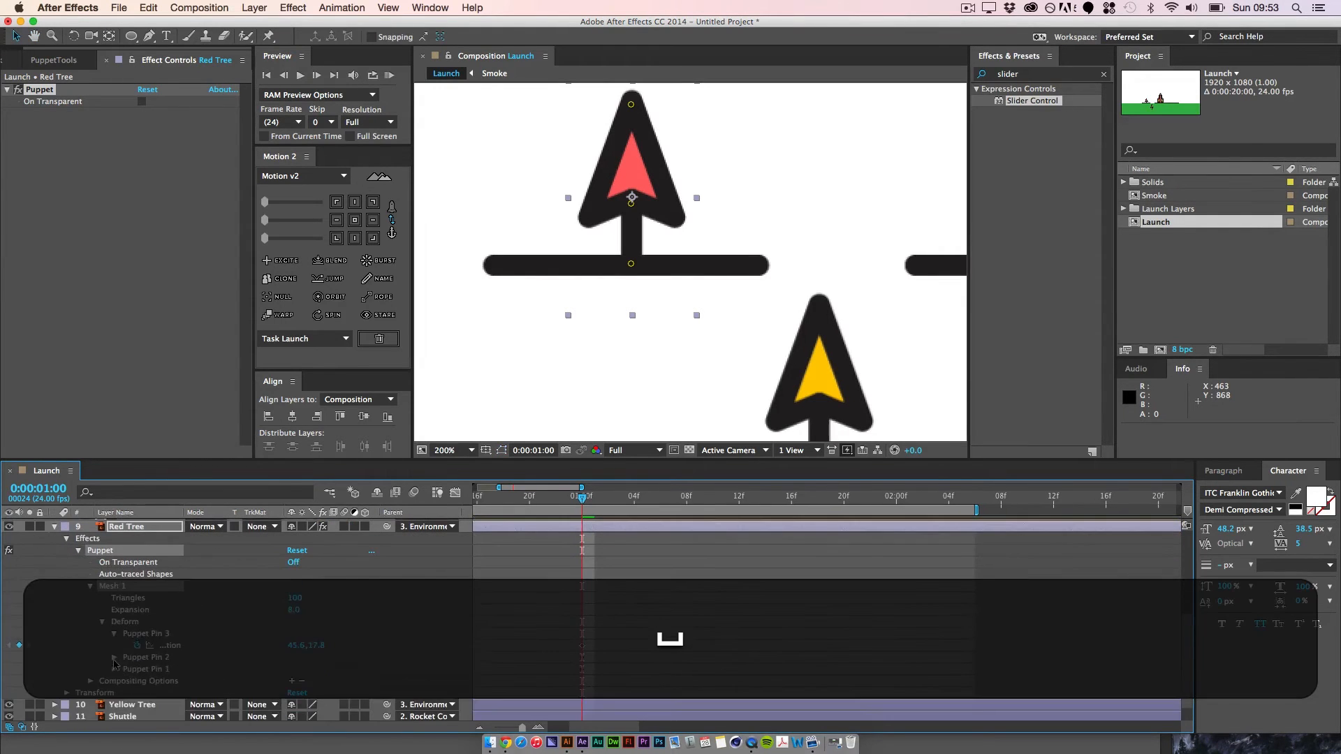
{"action": "left_click", "coordinate": [114, 657]}
{"action": "left_click", "coordinate": [114, 681]}
{"action": "key", "text": "space"}
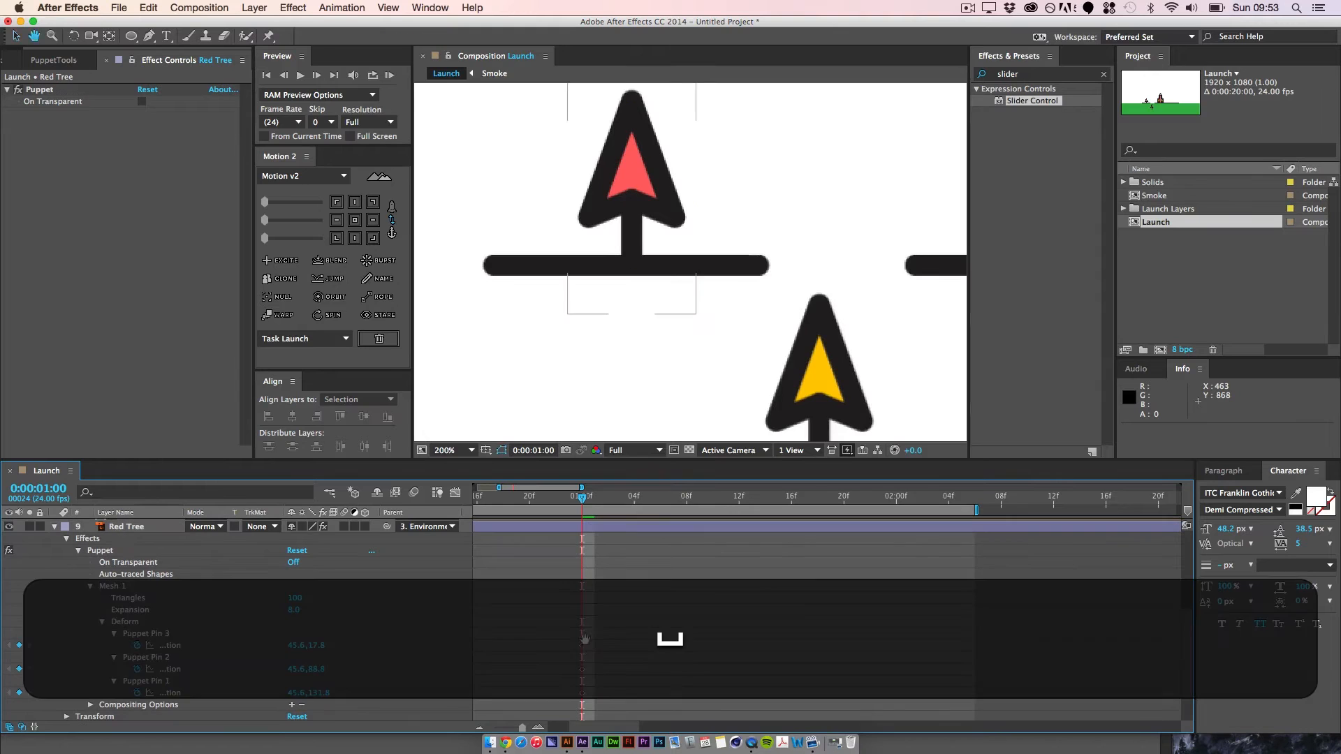
Step: Reduce the Red Tree's timeline display to only its keyframed puppet pin properties
{"action": "left_click", "coordinate": [148, 527]}
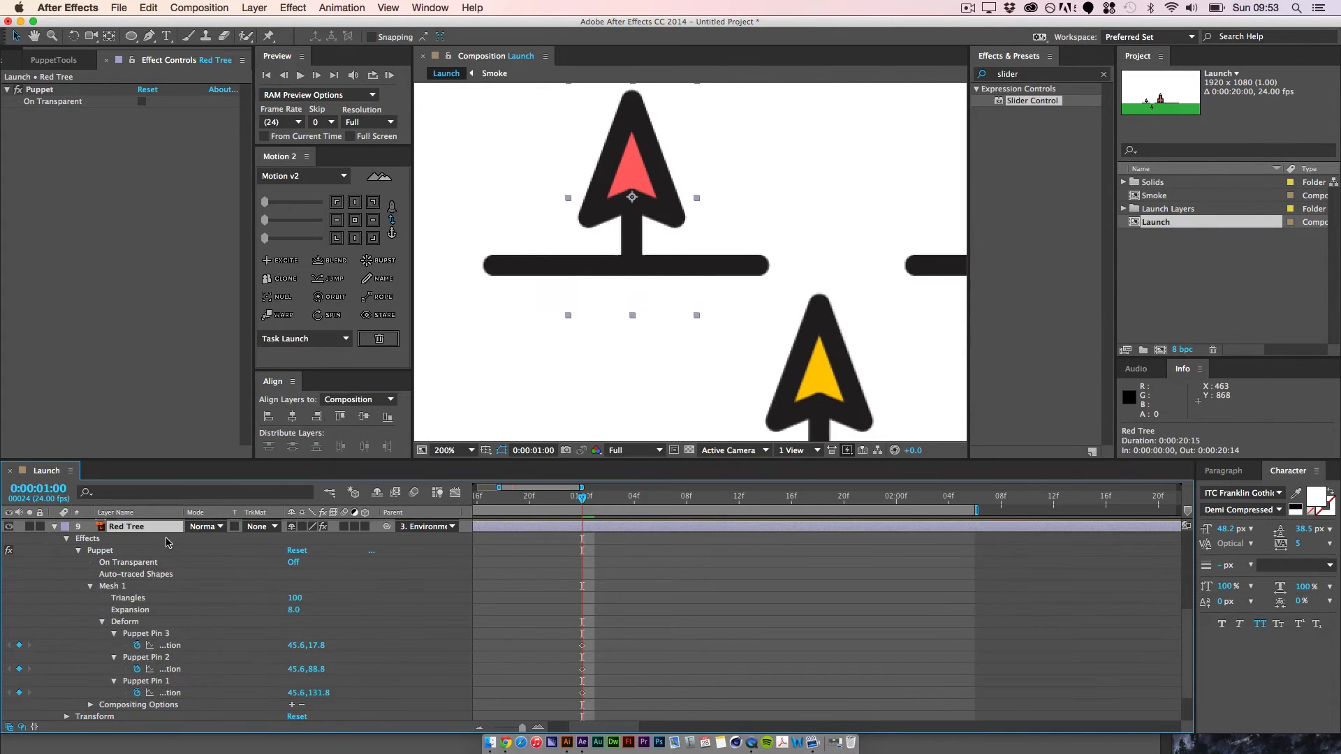
{"action": "key", "text": "u"}
{"action": "left_click", "coordinate": [636, 626]}
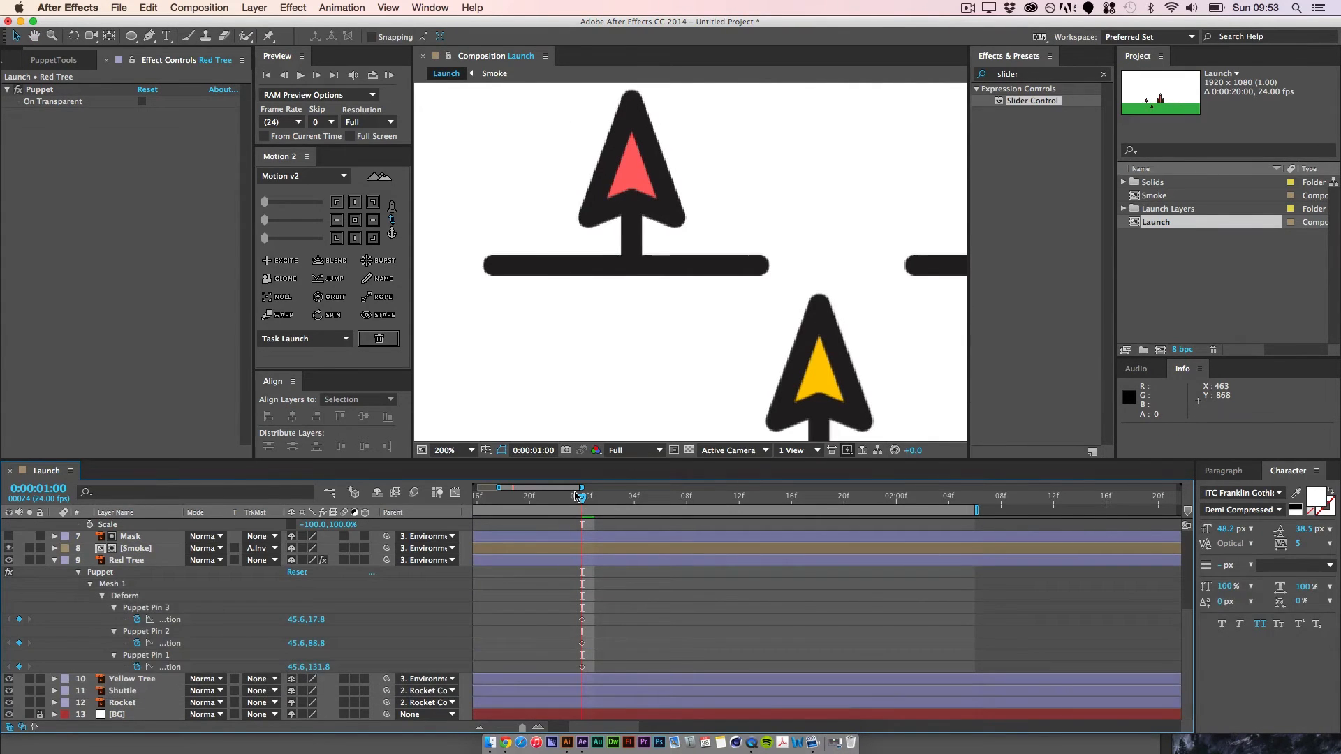
Step: Shift the initial keyframes of the Red Tree's three puppet pins to 0:00:01:01, with the current time at 0:00:01:03
{"action": "key", "text": "super+minus"}
{"action": "key", "text": "super+minus"}
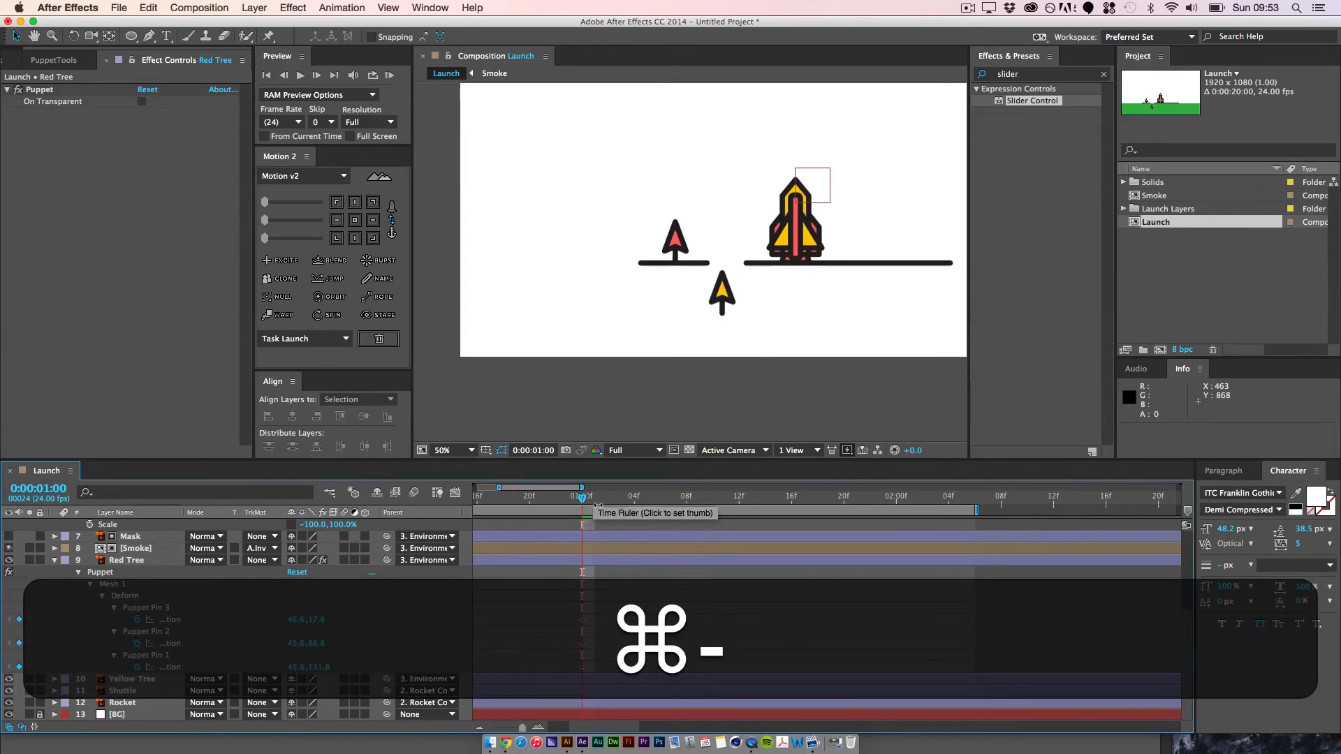
{"action": "left_click", "coordinate": [598, 500]}
{"action": "left_click_drag", "start_coordinate": [598, 501], "coordinate": [621, 499]}
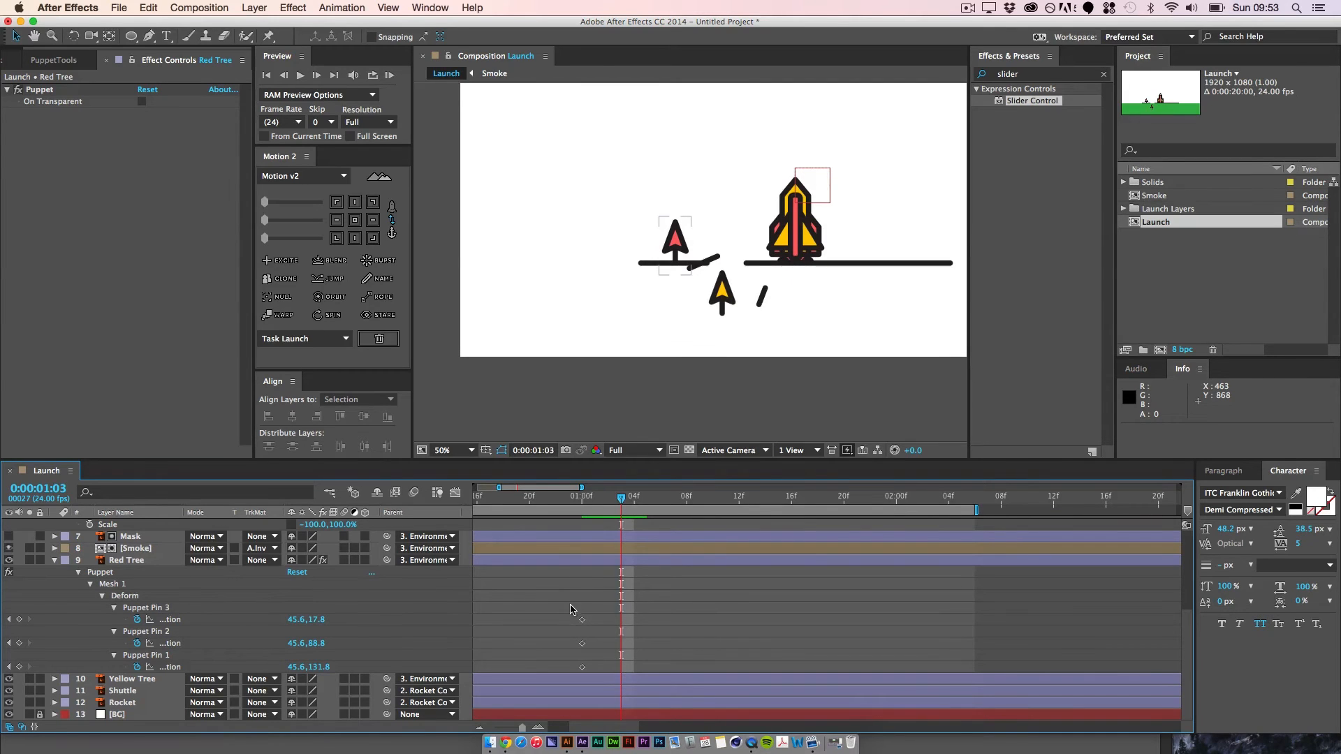
{"action": "left_click_drag", "start_coordinate": [570, 609], "coordinate": [608, 624]}
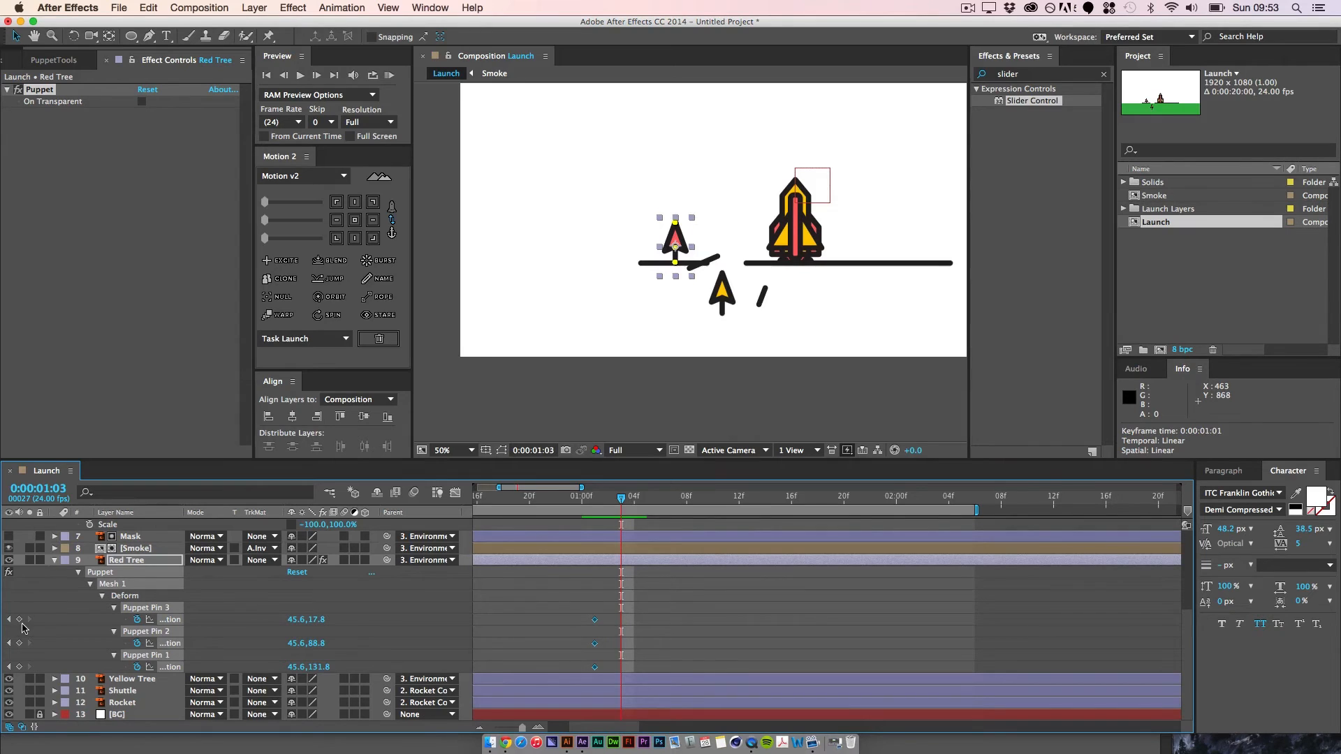
Step: Add keyframes for all pins at 0:00:01:03 and bend the Red Tree left, with Puppet Pin 3 at about -49.4, 74.8 and Pin 2 at -3.4, 105.8
{"action": "left_click", "coordinate": [20, 643]}
{"action": "key", "text": "super+equal"}
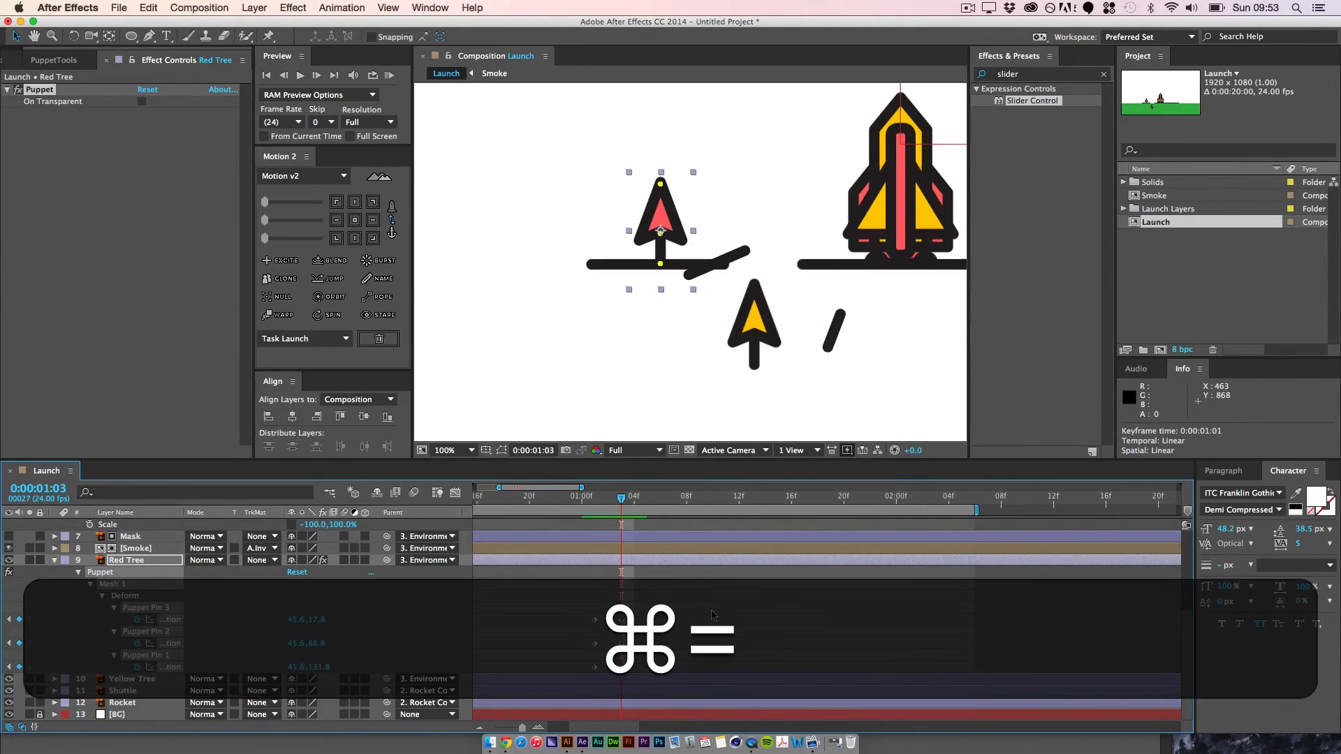
{"action": "left_click", "coordinate": [143, 609]}
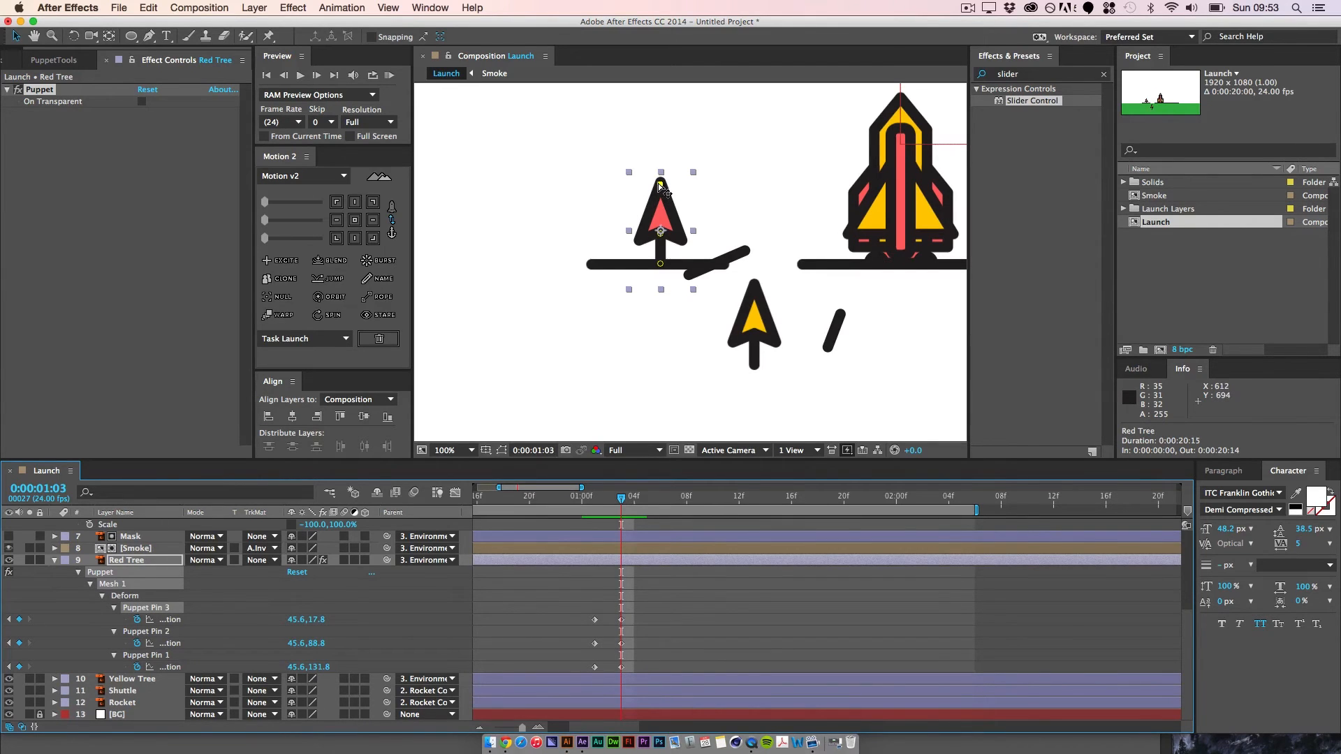
{"action": "left_click_drag", "start_coordinate": [661, 184], "coordinate": [624, 246]}
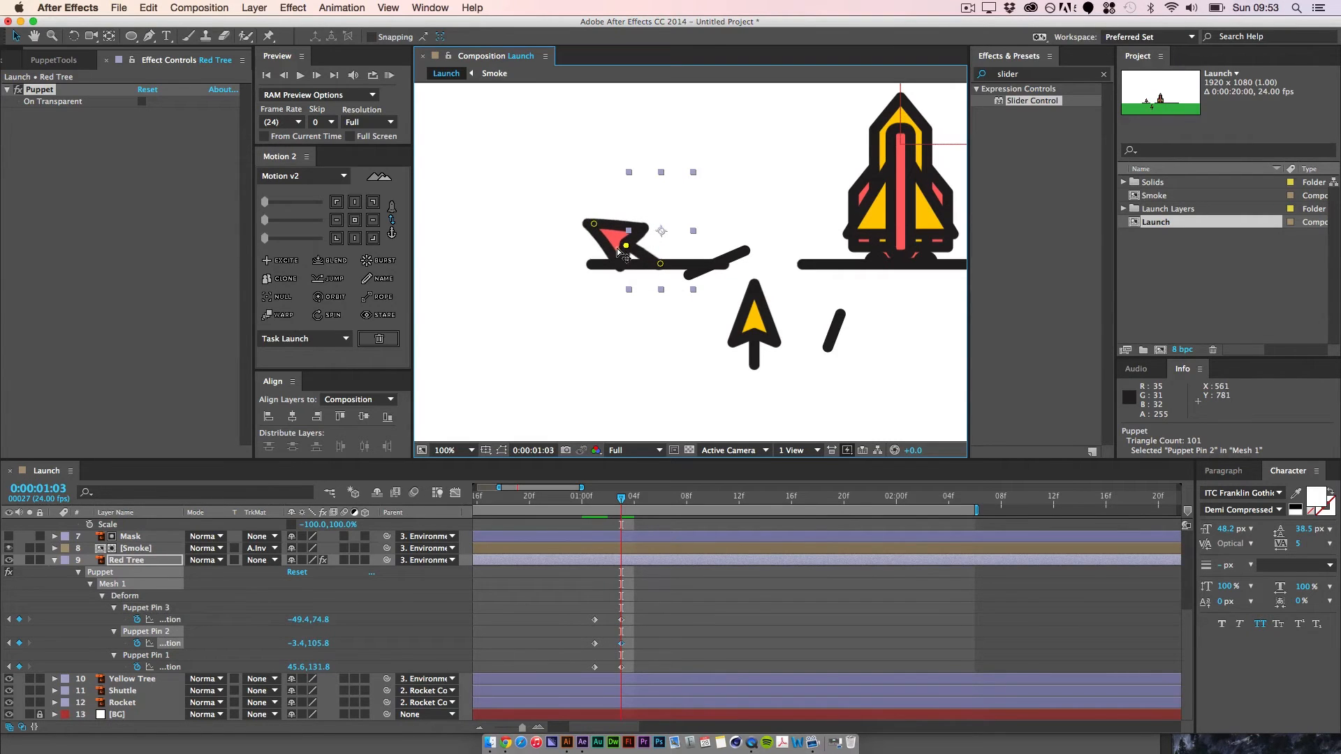
Step: At 0:00:01:06, bend the Red Tree right by moving Puppet Pin 3 to about 116.6, 63.8 and Puppet Pin 2 to 62.6, 94.8
{"action": "mouse_move", "coordinate": [625, 510]}
{"action": "left_mouse_down"}
{"action": "mouse_move", "coordinate": [596, 517]}
{"action": "mouse_move", "coordinate": [624, 516]}
{"action": "left_mouse_up"}
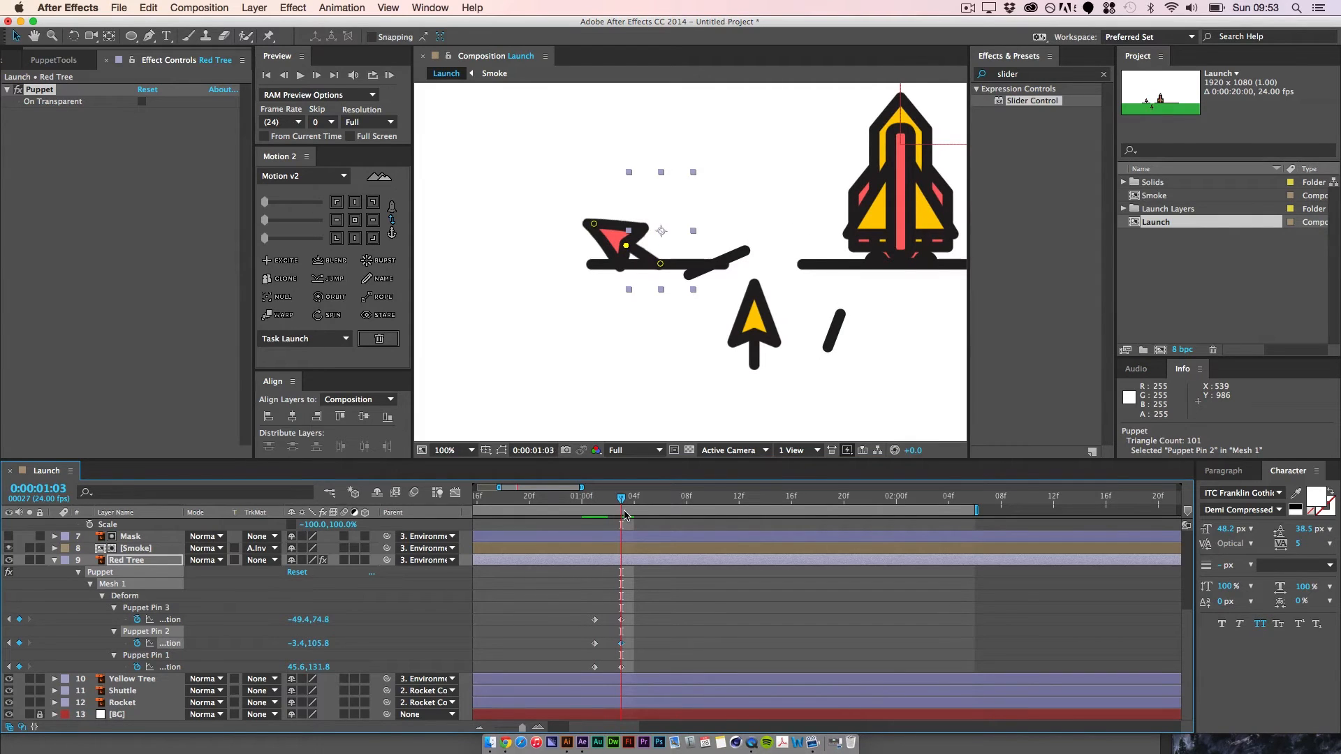
{"action": "key", "text": "super+Right"}
{"action": "key", "text": "super+Right"}
{"action": "key", "text": "super+Right"}
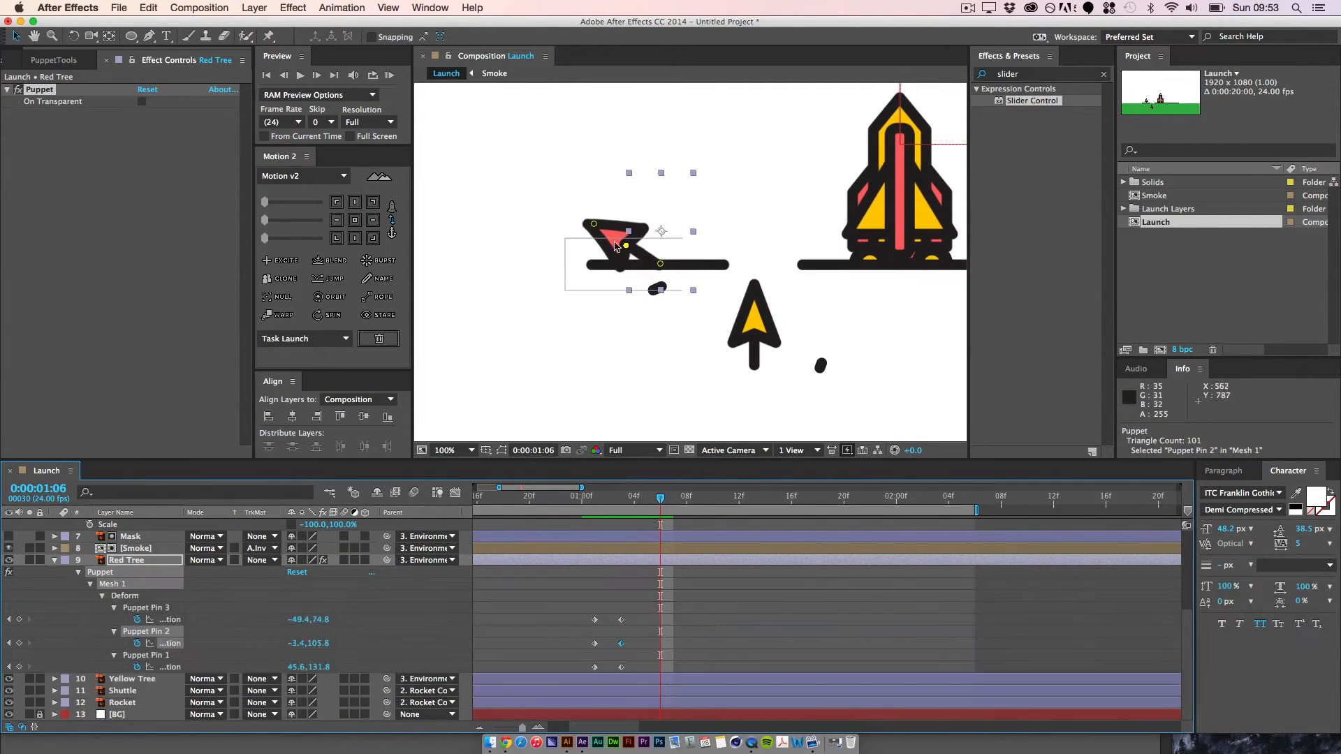
{"action": "left_click", "coordinate": [594, 224], "text": "shift"}
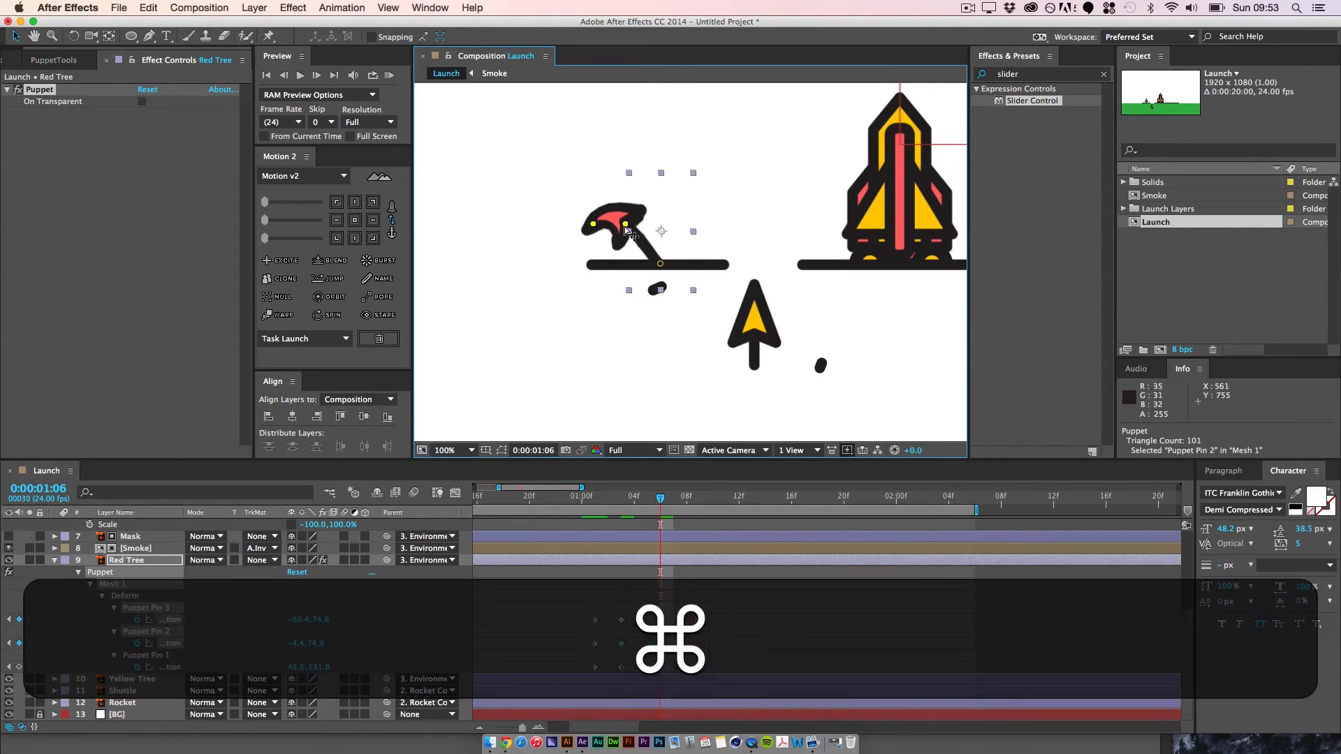
{"action": "key", "text": "super+z"}
{"action": "left_click", "coordinate": [691, 628]}
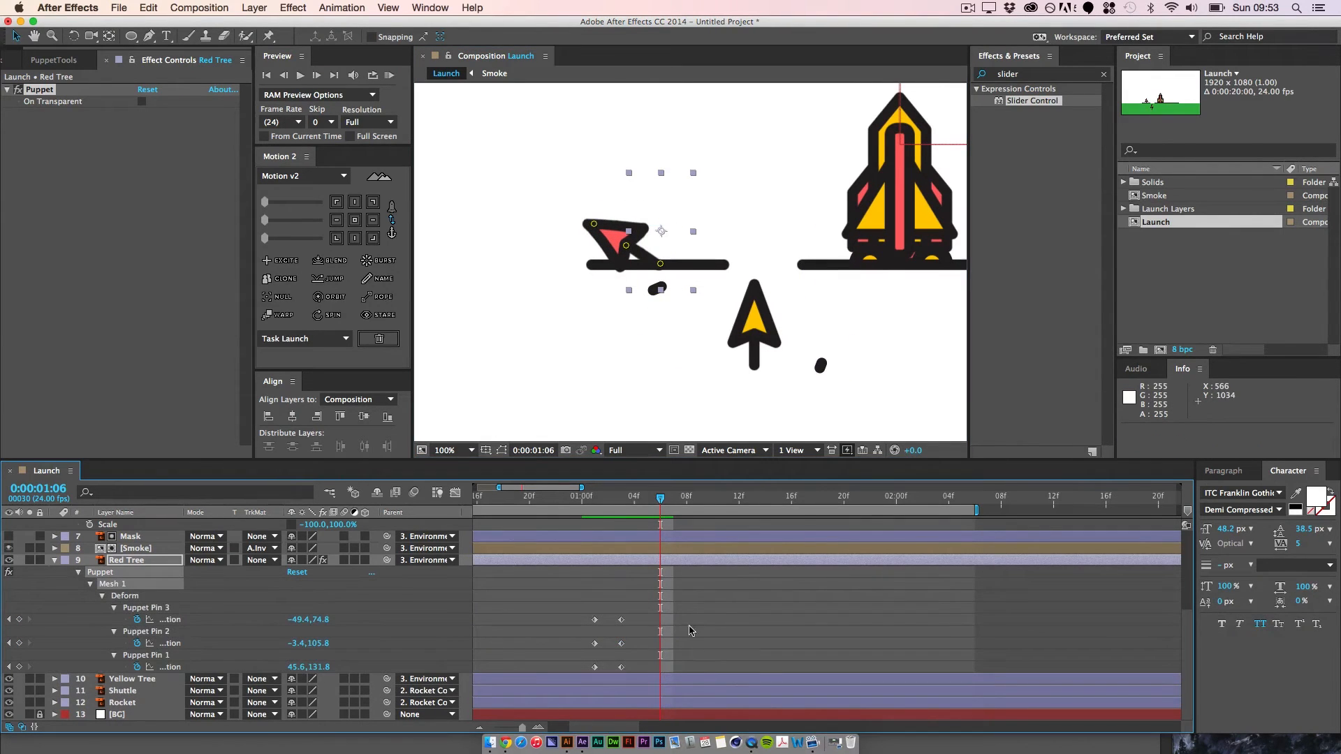
{"action": "left_click_drag", "start_coordinate": [632, 252], "coordinate": [672, 237]}
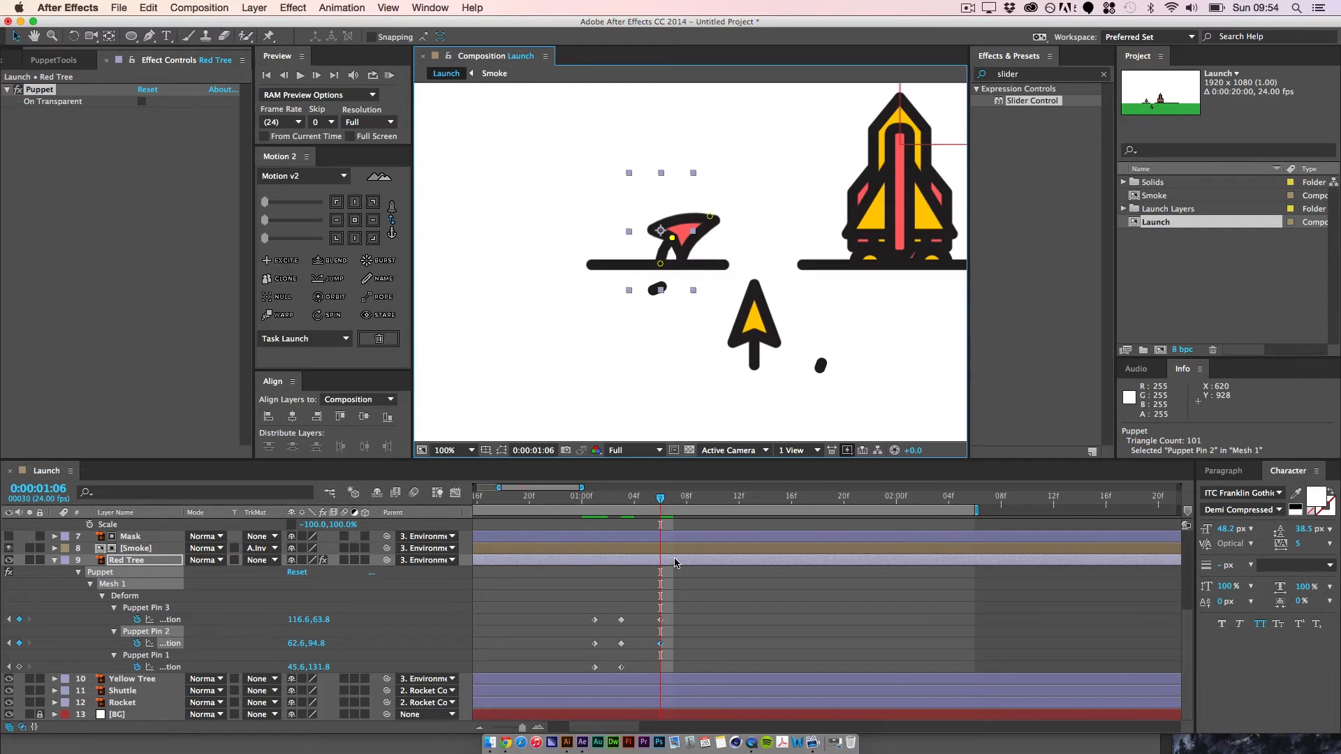
Step: At 0:00:01:11, swing the Red Tree slightly left with Puppet Pin 3 at about 10.6, 41.8 and Puppet Pin 2 at 28.6, 88.8
{"action": "key", "text": "super+Right"}
{"action": "key", "text": "super+Right"}
{"action": "key", "text": "super+Right"}
{"action": "key", "text": "super+Right"}
{"action": "key", "text": "super+Right"}
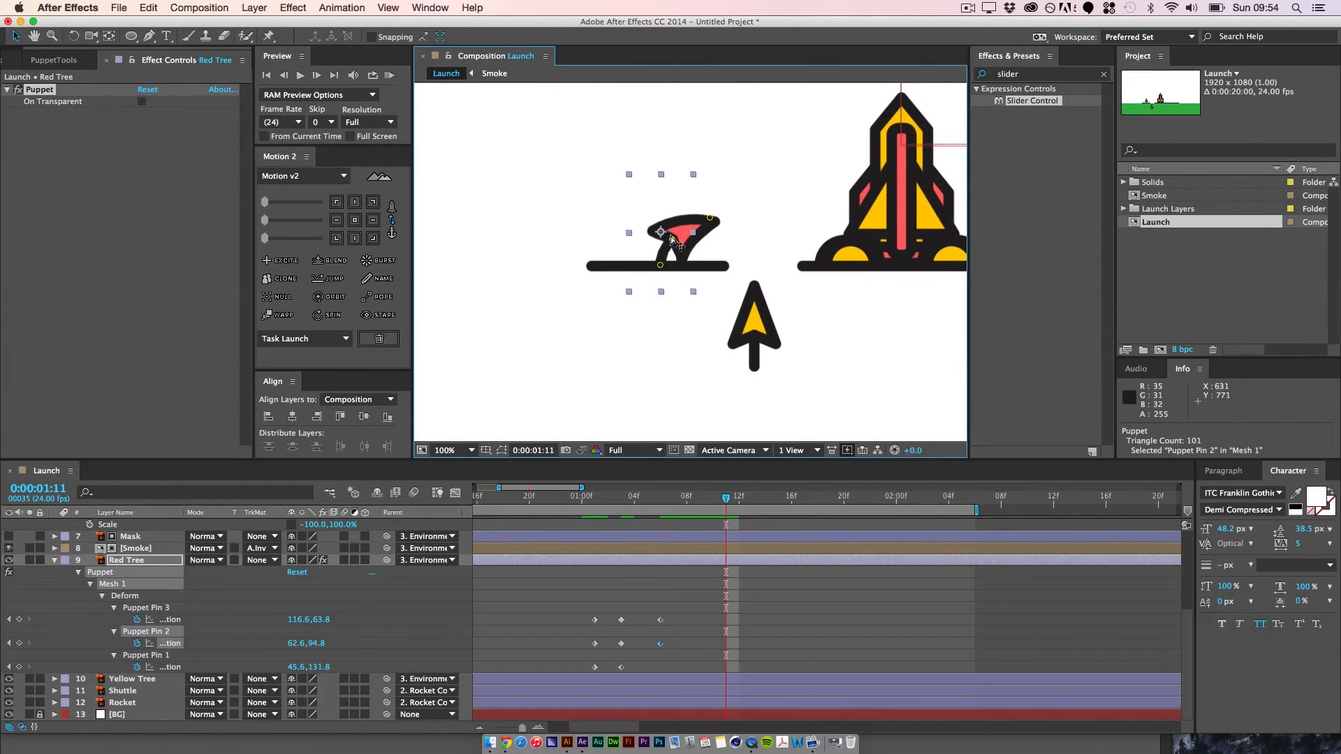
{"action": "left_click_drag", "start_coordinate": [672, 239], "coordinate": [635, 203]}
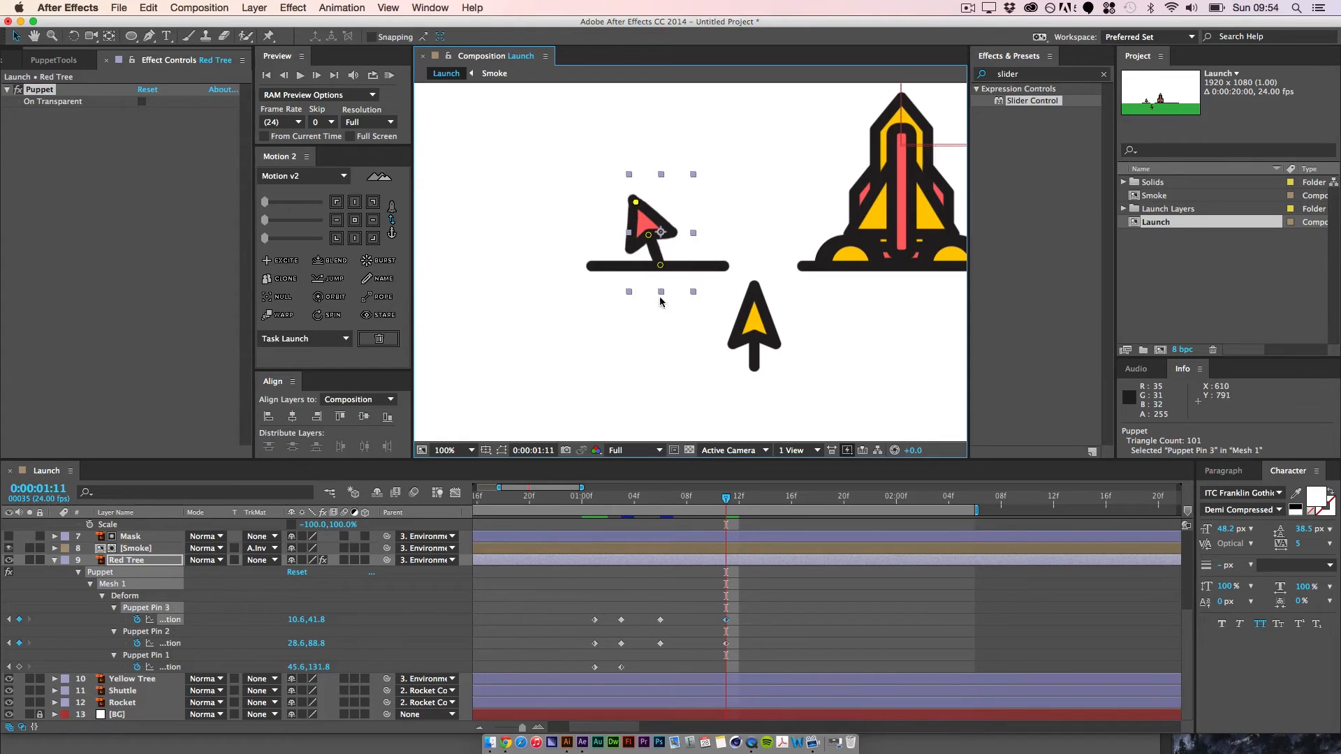
Step: Return the Red Tree upright at 0:00:01:15 by pasting the starting keyframes of Puppet Pins 2 and 3
{"action": "key", "text": "super"}
{"action": "key", "text": "super+Right"}
{"action": "key", "text": "super+Right"}
{"action": "key", "text": "super+Right"}
{"action": "key", "text": "super+Right"}
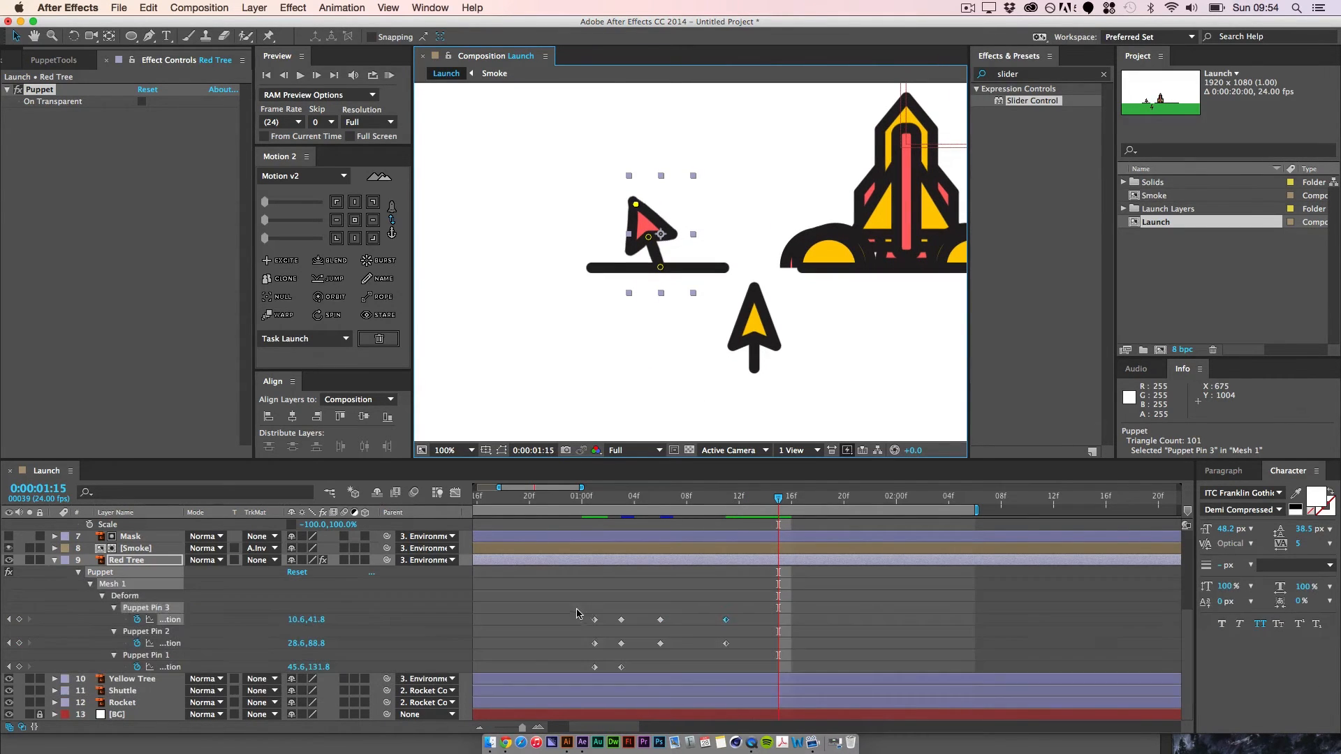
{"action": "key", "text": "super+v"}
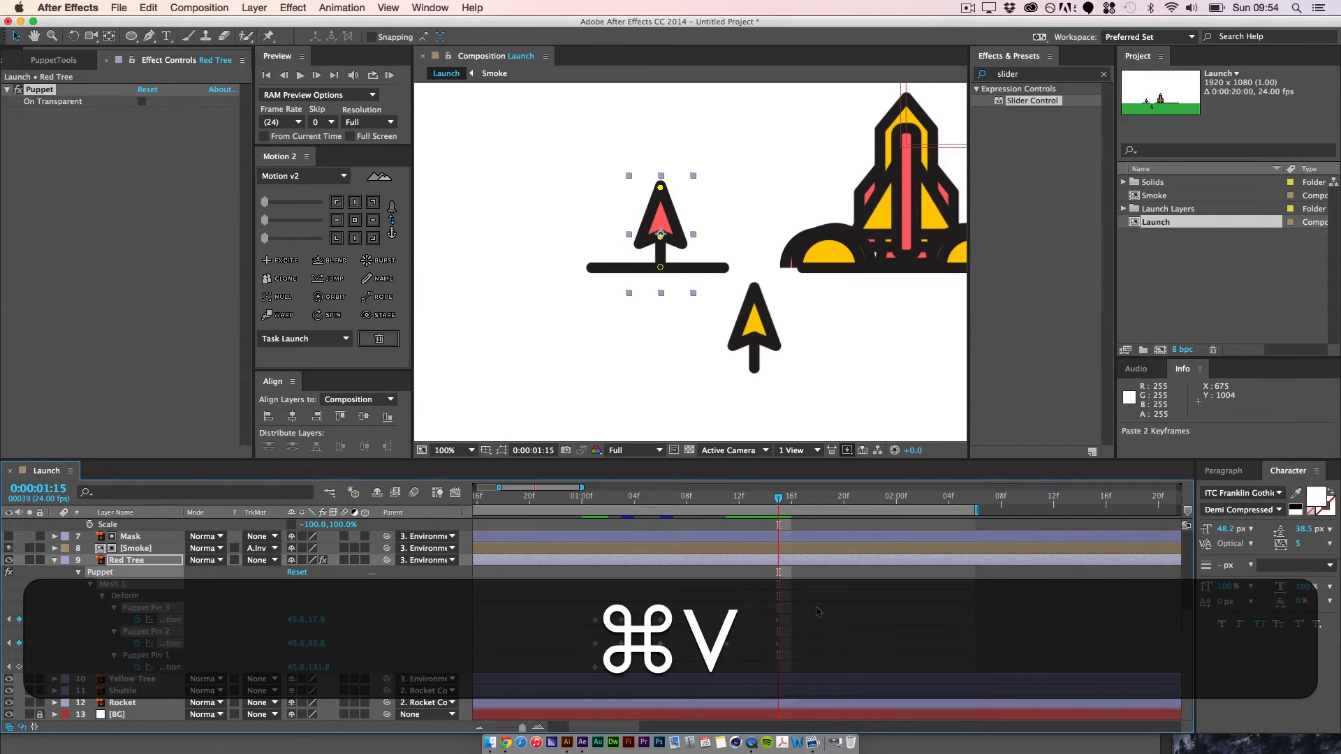
{"action": "left_click", "coordinate": [816, 607]}
Step: Offset all of Puppet Pin 3's keyframes one frame later so the tree's tip lags behind its middle
{"action": "left_click_drag", "start_coordinate": [776, 499], "coordinate": [595, 512]}
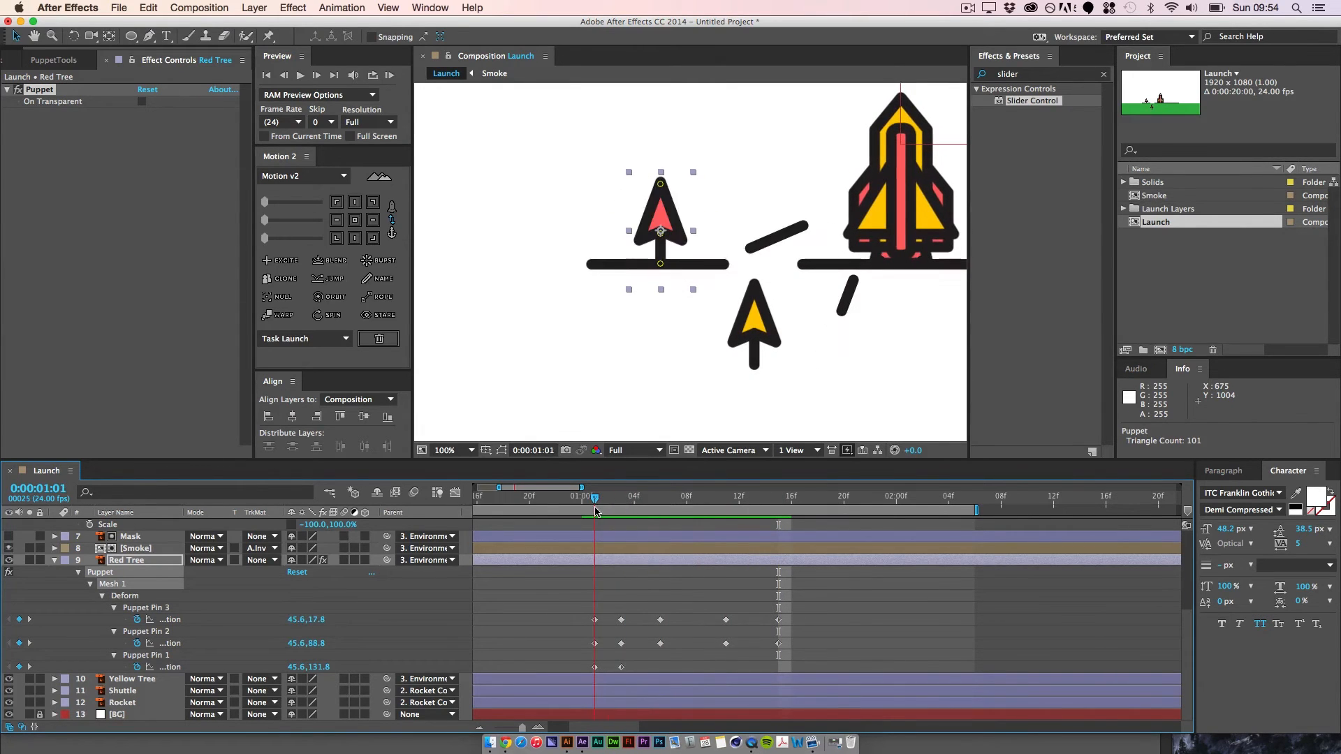
{"action": "left_click_drag", "start_coordinate": [569, 598], "coordinate": [823, 626]}
{"action": "key", "text": "alt"}
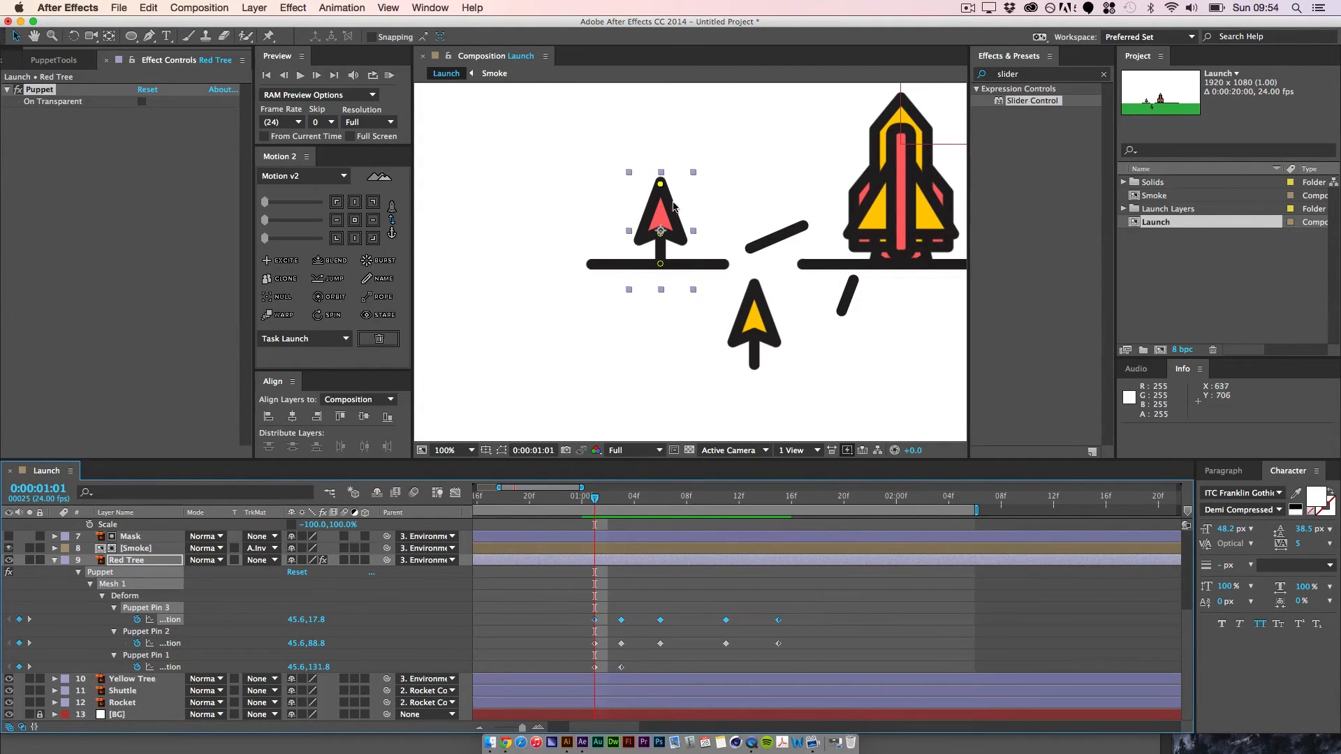
{"action": "key", "text": "alt+Right"}
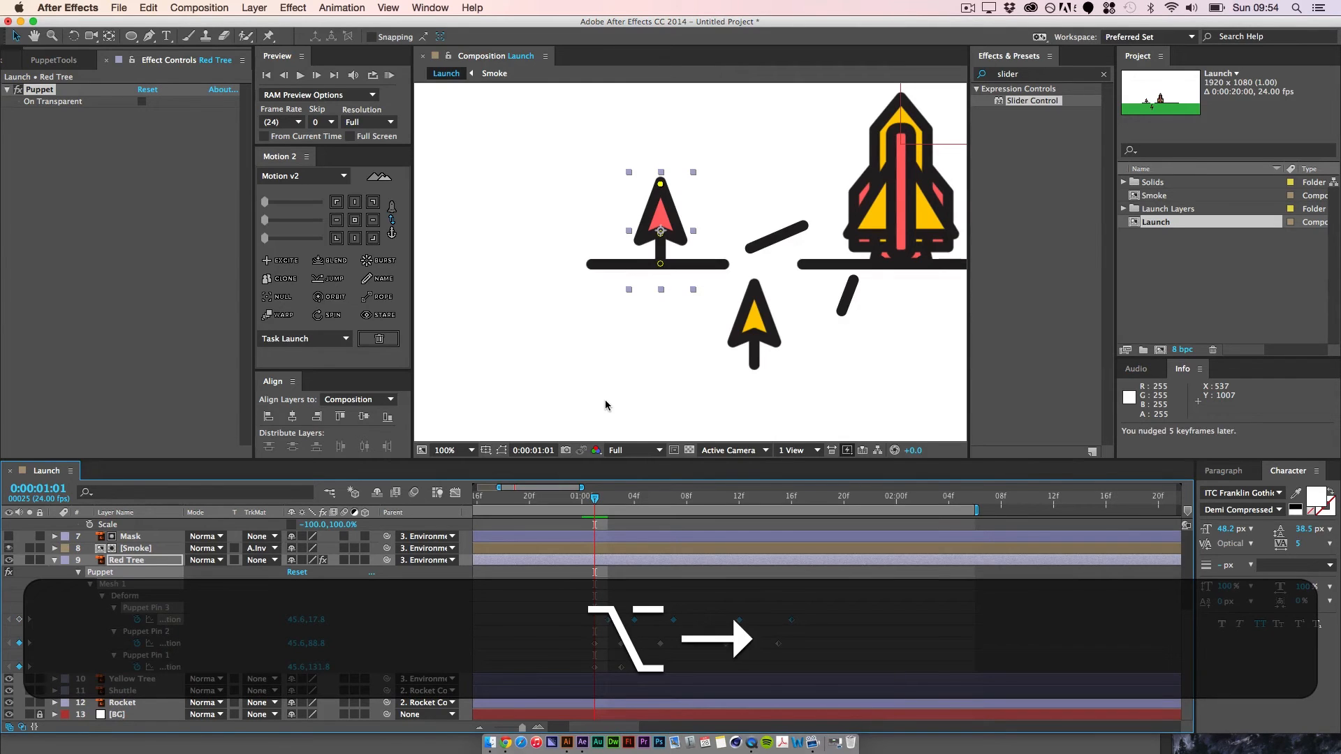
{"action": "left_click", "coordinate": [627, 594]}
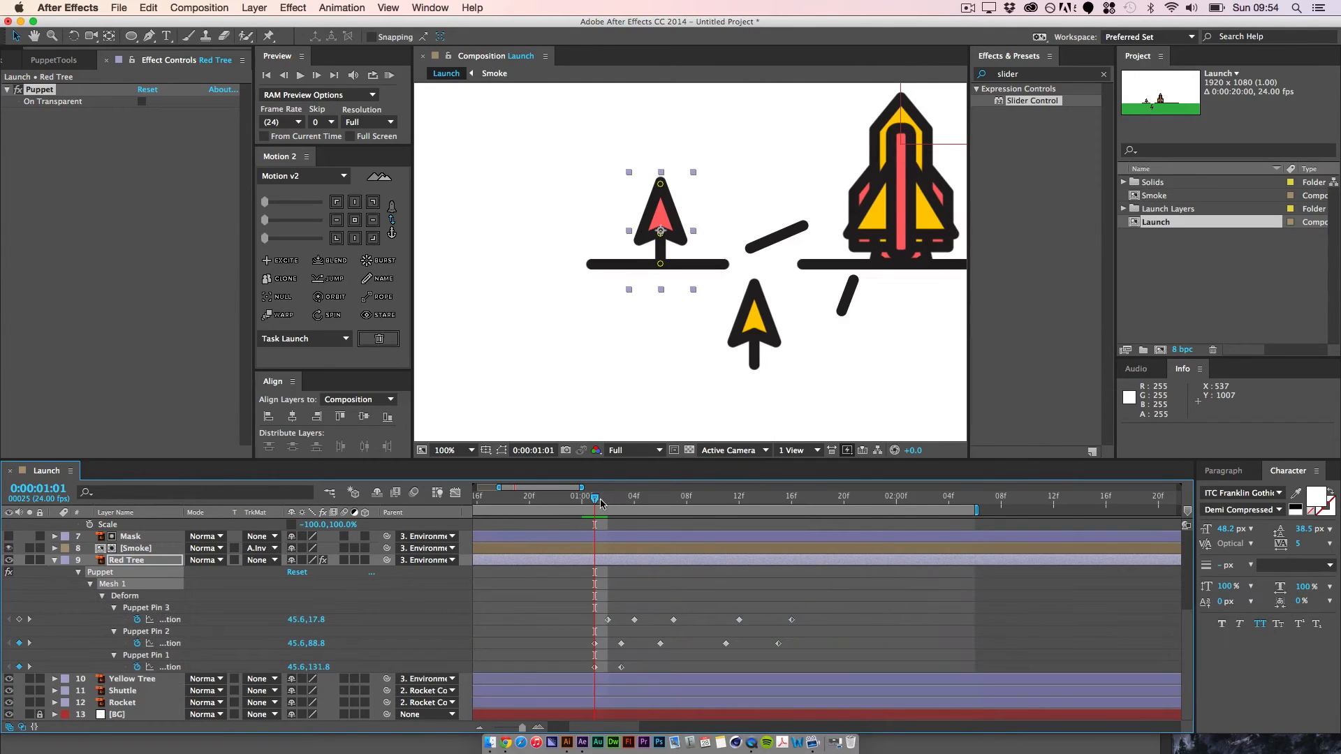
Step: Play back the Red Tree's swaying animation from 0:00:00:23
{"action": "left_click_drag", "start_coordinate": [595, 502], "coordinate": [569, 536]}
{"action": "key", "text": "space"}
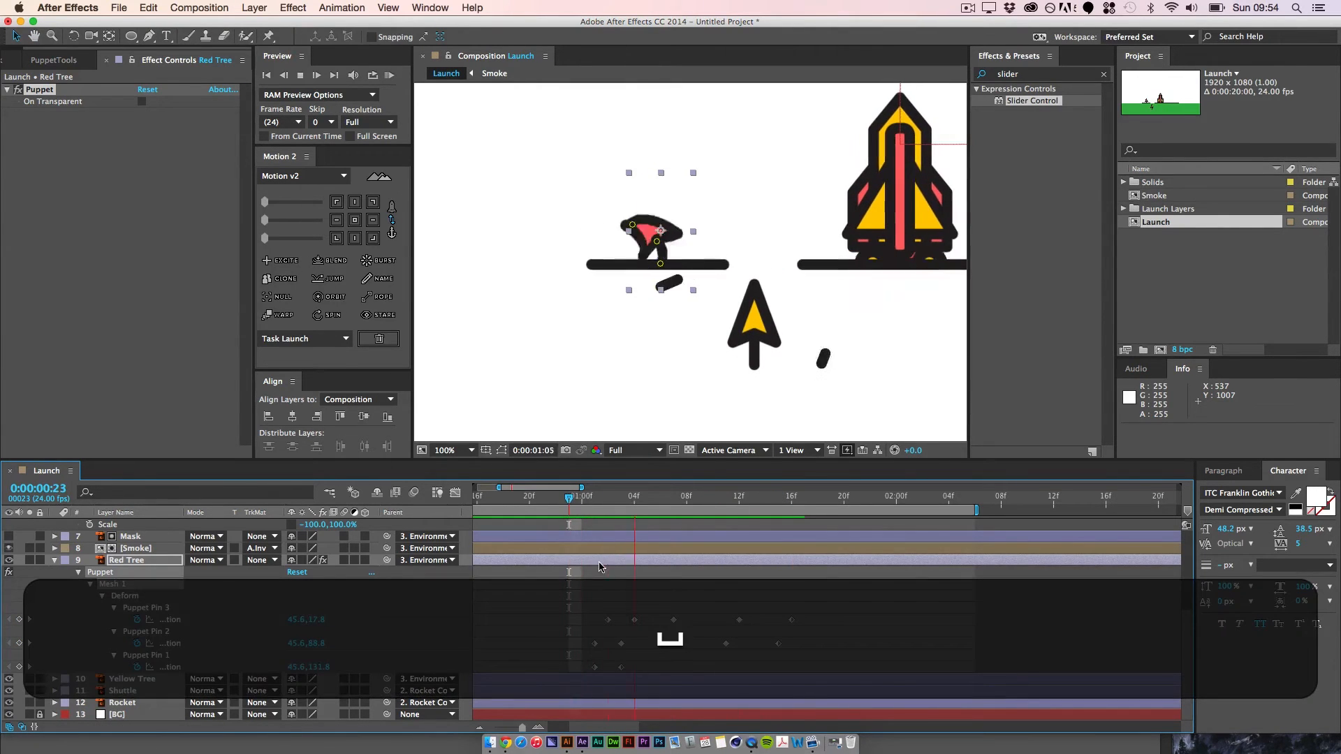
{"action": "key", "text": "space"}
Step: At 0:00:01:06, raise the Red Tree's tip by moving Puppet Pin 3 to about 55.5, 27.8
{"action": "left_click_drag", "start_coordinate": [792, 502], "coordinate": [621, 540]}
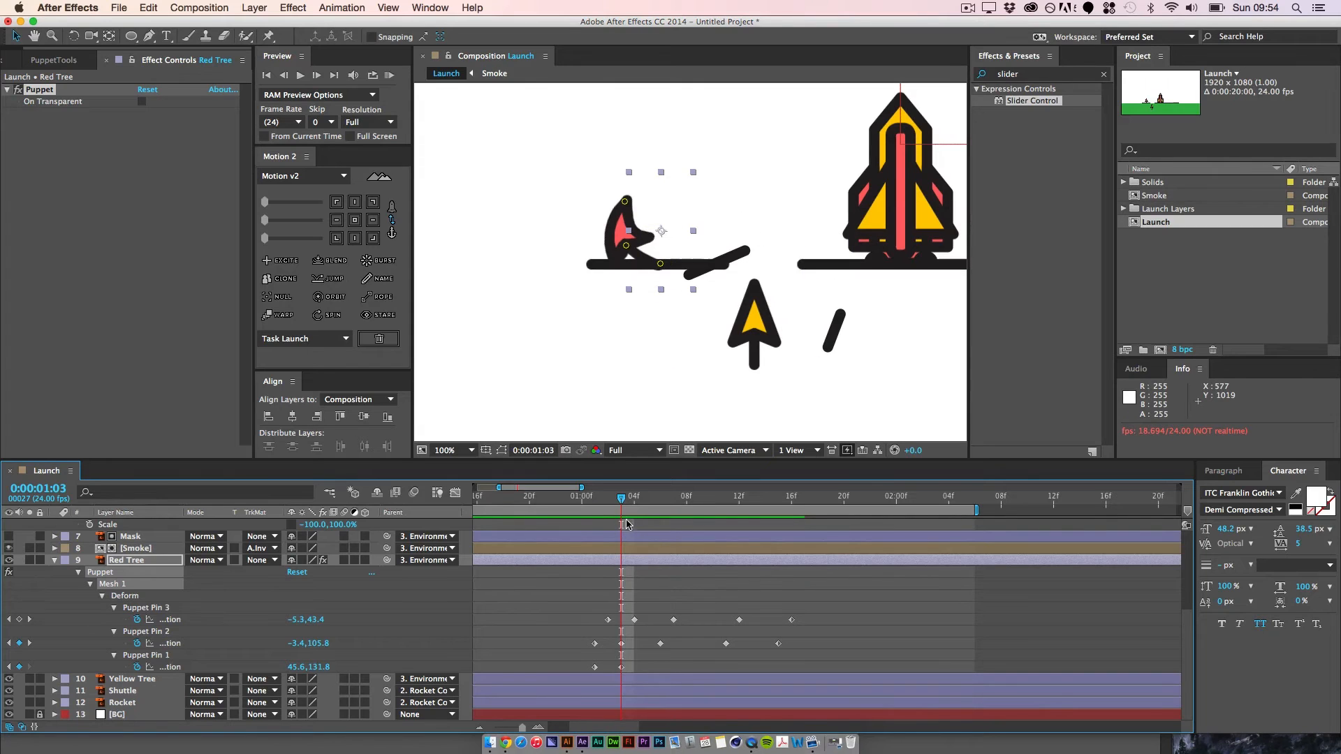
{"action": "left_click_drag", "start_coordinate": [631, 501], "coordinate": [659, 498]}
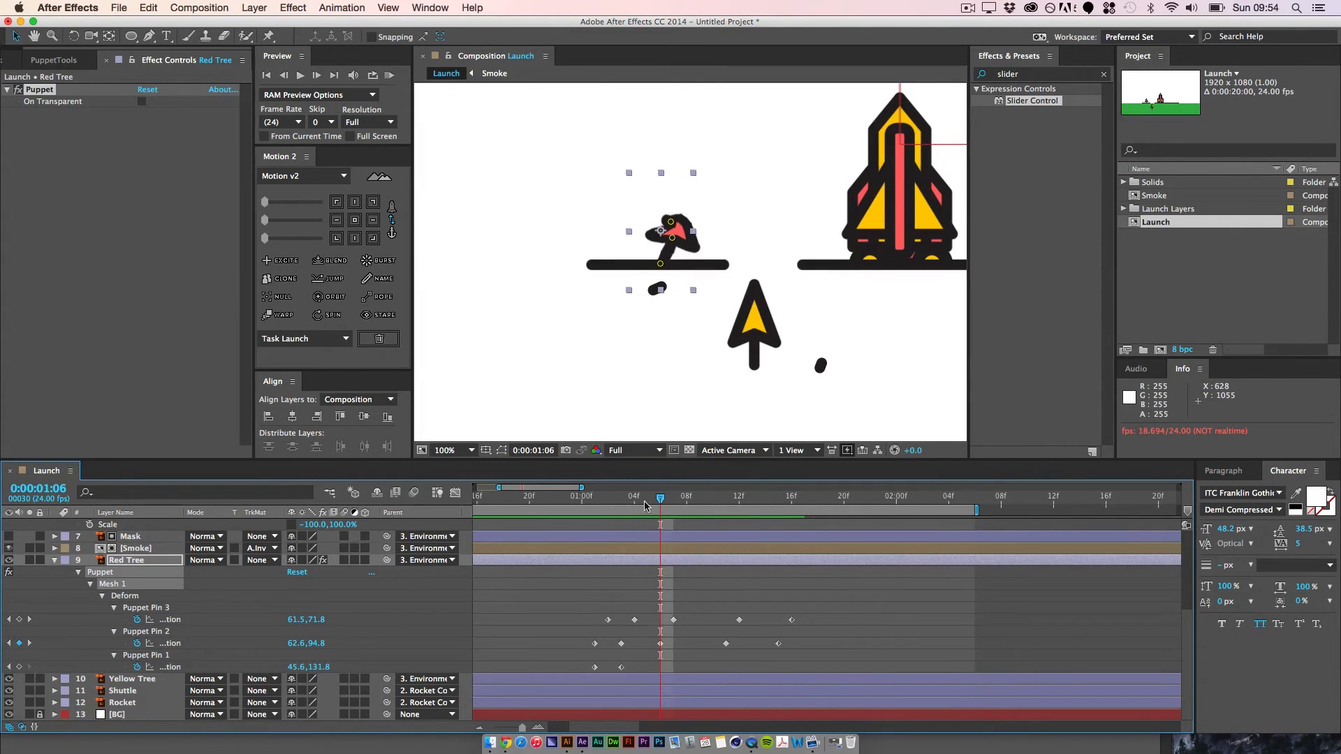
{"action": "left_click", "coordinate": [649, 499]}
{"action": "mouse_move", "coordinate": [649, 501]}
{"action": "left_mouse_down"}
{"action": "mouse_move", "coordinate": [592, 536]}
{"action": "mouse_move", "coordinate": [656, 524]}
{"action": "left_mouse_up"}
{"action": "left_click_drag", "start_coordinate": [672, 223], "coordinate": [667, 191]}
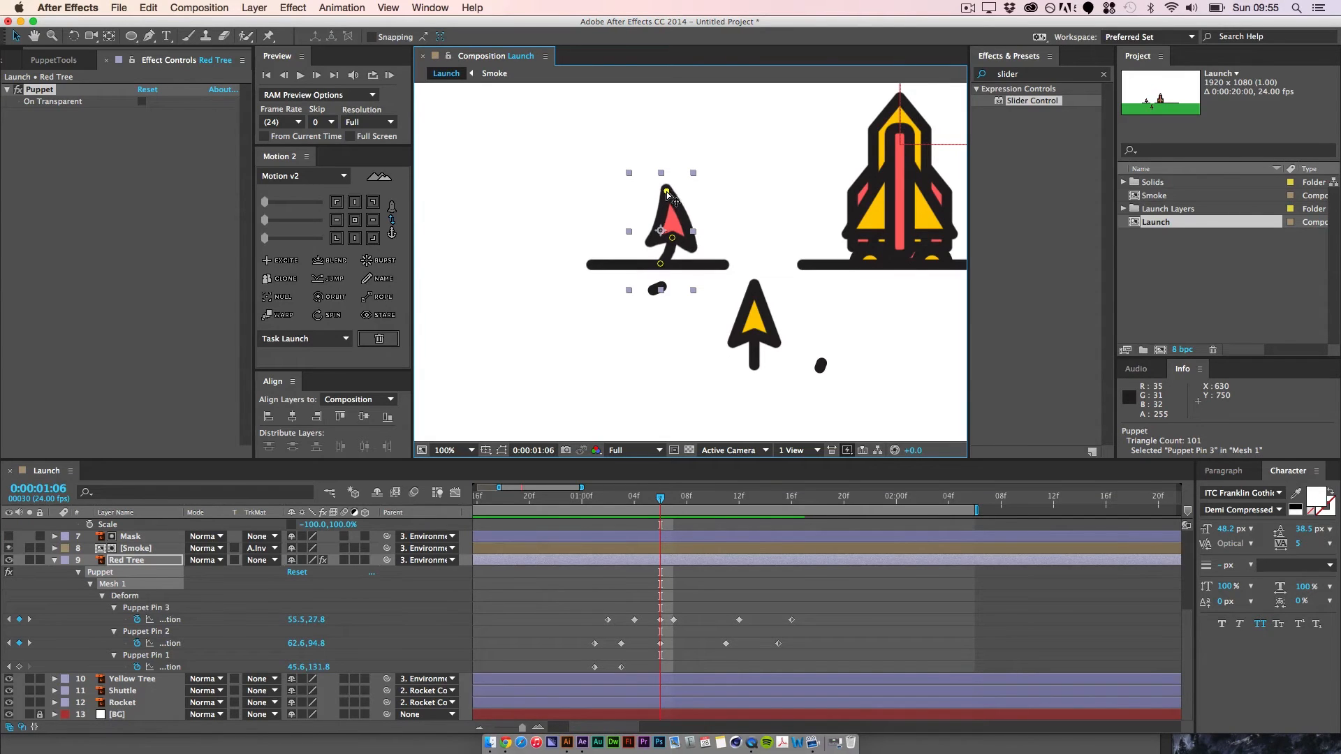
Step: At 0:00:01:10, raise the Red Tree's tip by moving Puppet Pin 3 to about 53.6, 34.9
{"action": "left_click_drag", "start_coordinate": [662, 509], "coordinate": [703, 509]}
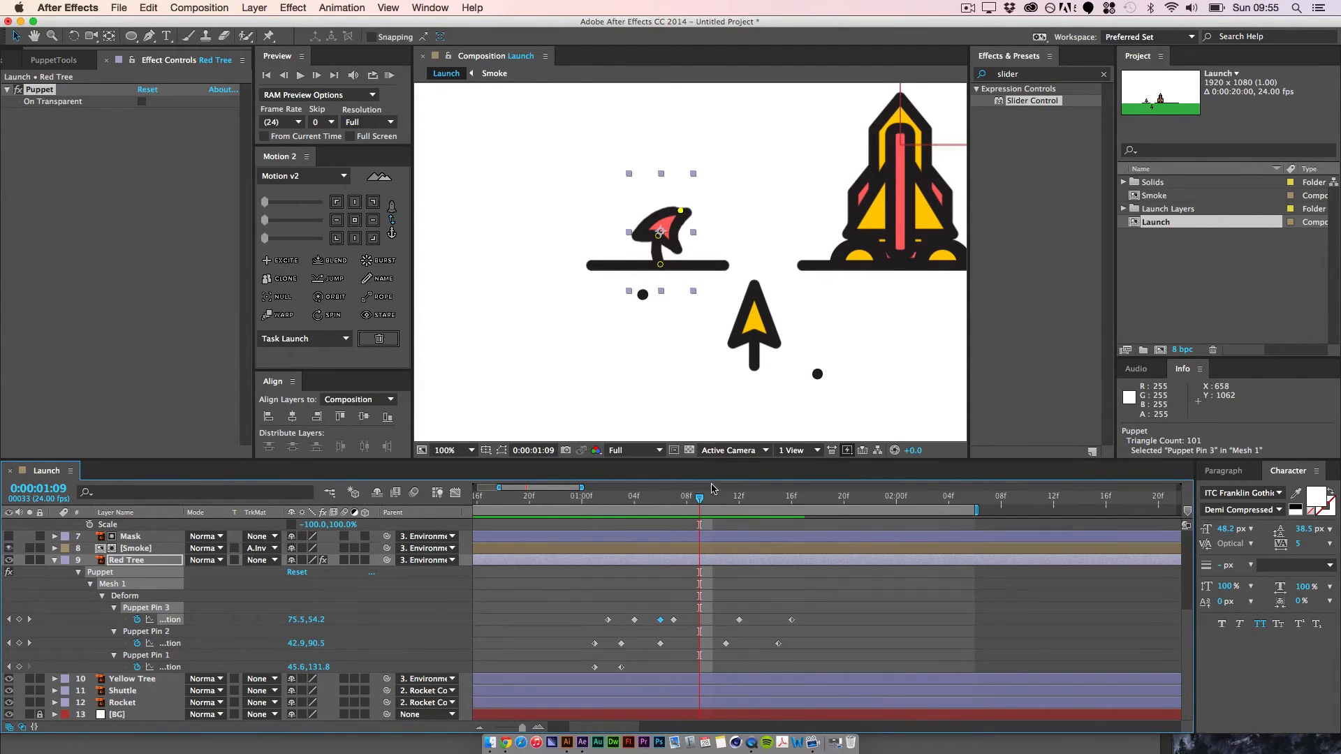
{"action": "left_click", "coordinate": [707, 498]}
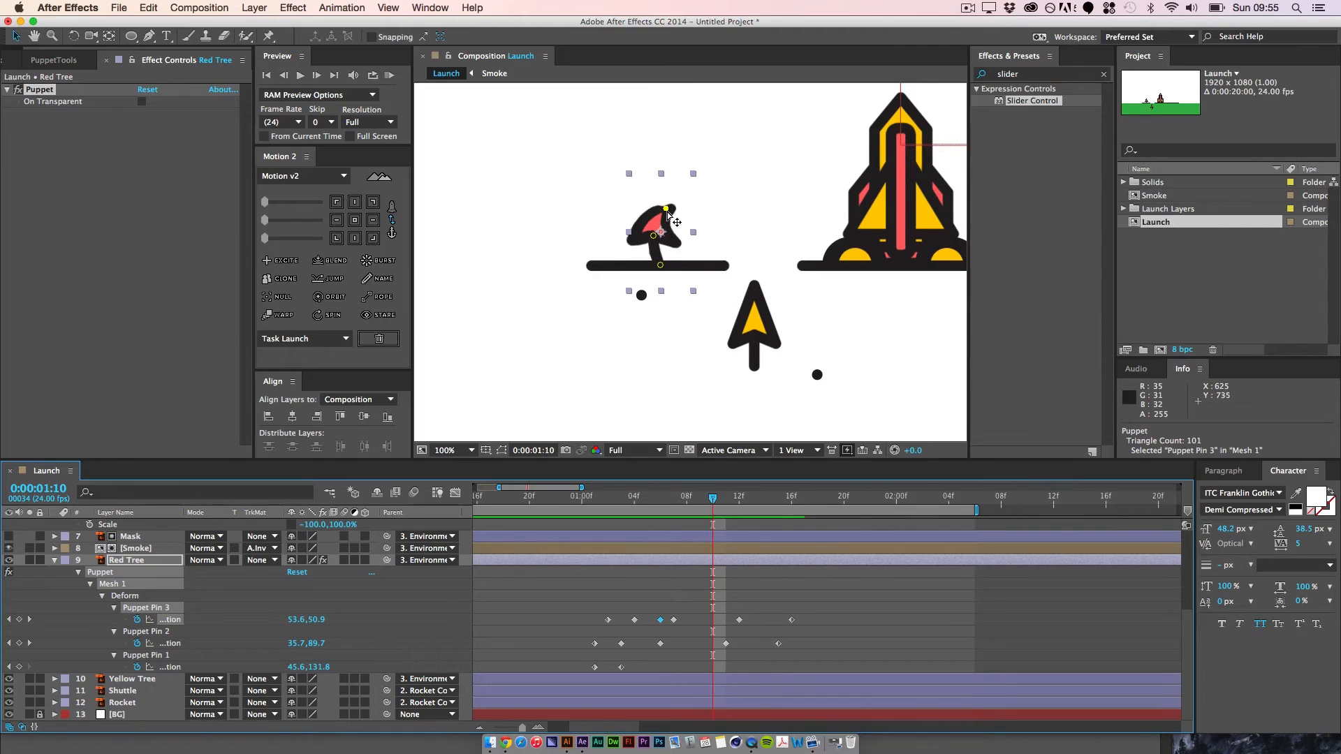
{"action": "left_click_drag", "start_coordinate": [667, 210], "coordinate": [668, 206]}
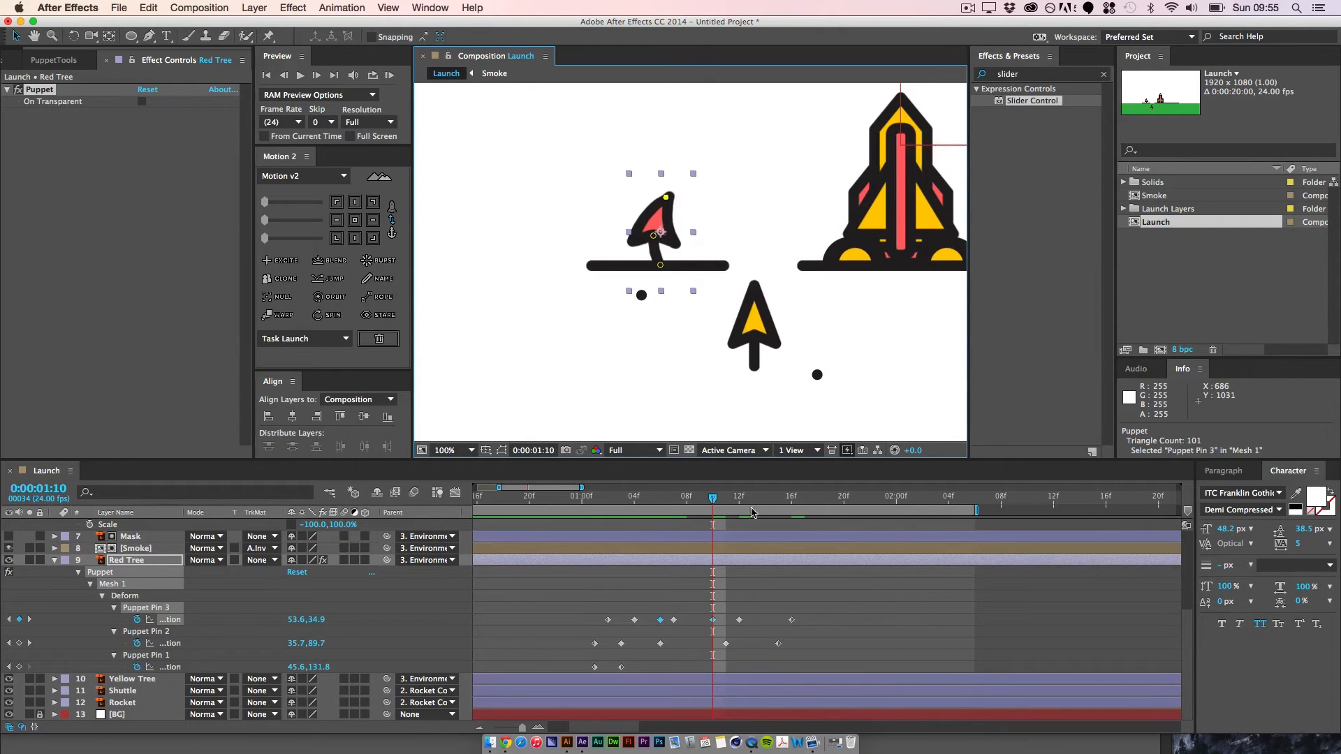
Step: Preview the Red Tree's motion with the corrected tip positions
{"action": "left_click_drag", "start_coordinate": [712, 497], "coordinate": [805, 498]}
{"action": "key", "text": "space"}
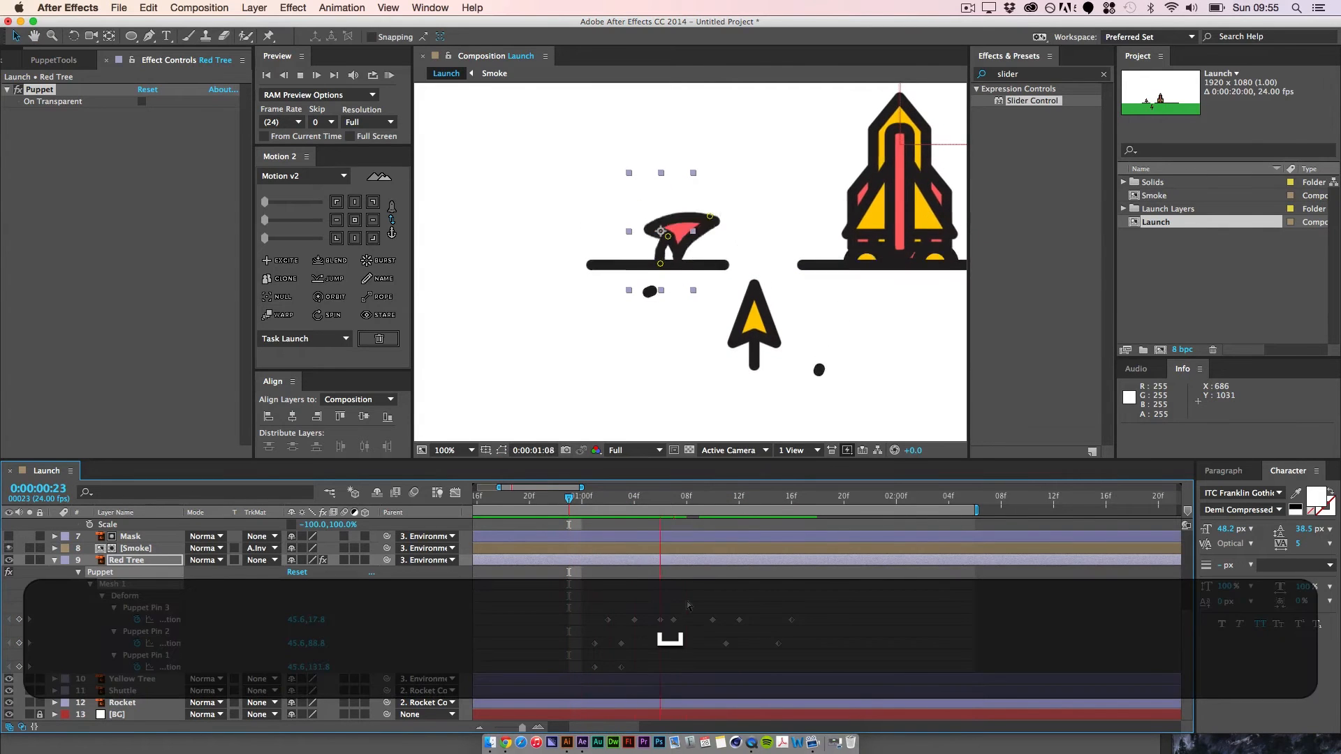
{"action": "key", "text": "space"}
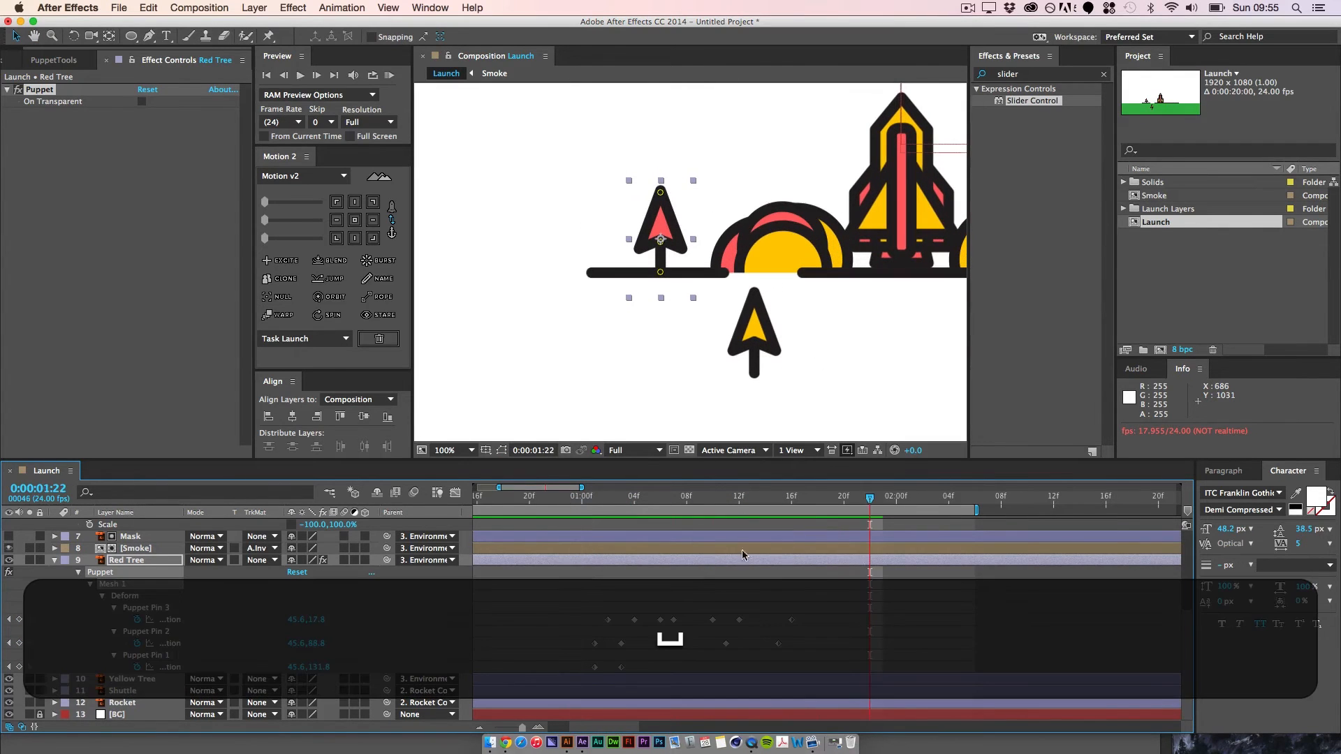
Step: RAM preview the launch from 0:00:00:22 with the whole ground line and both trees framed
{"action": "left_click_drag", "start_coordinate": [877, 499], "coordinate": [564, 497]}
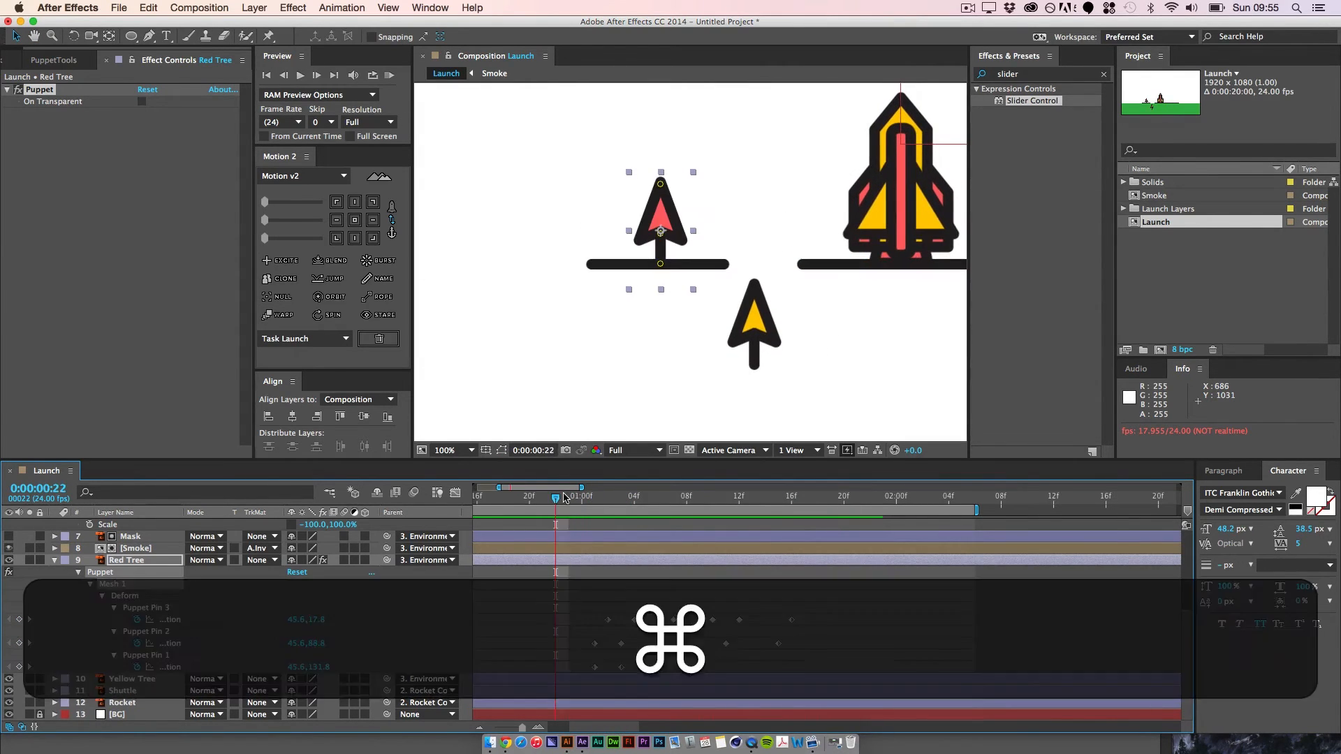
{"action": "key", "text": "super+minus"}
{"action": "key", "text": "space"}
{"action": "left_click_drag", "start_coordinate": [735, 229], "coordinate": [662, 299]}
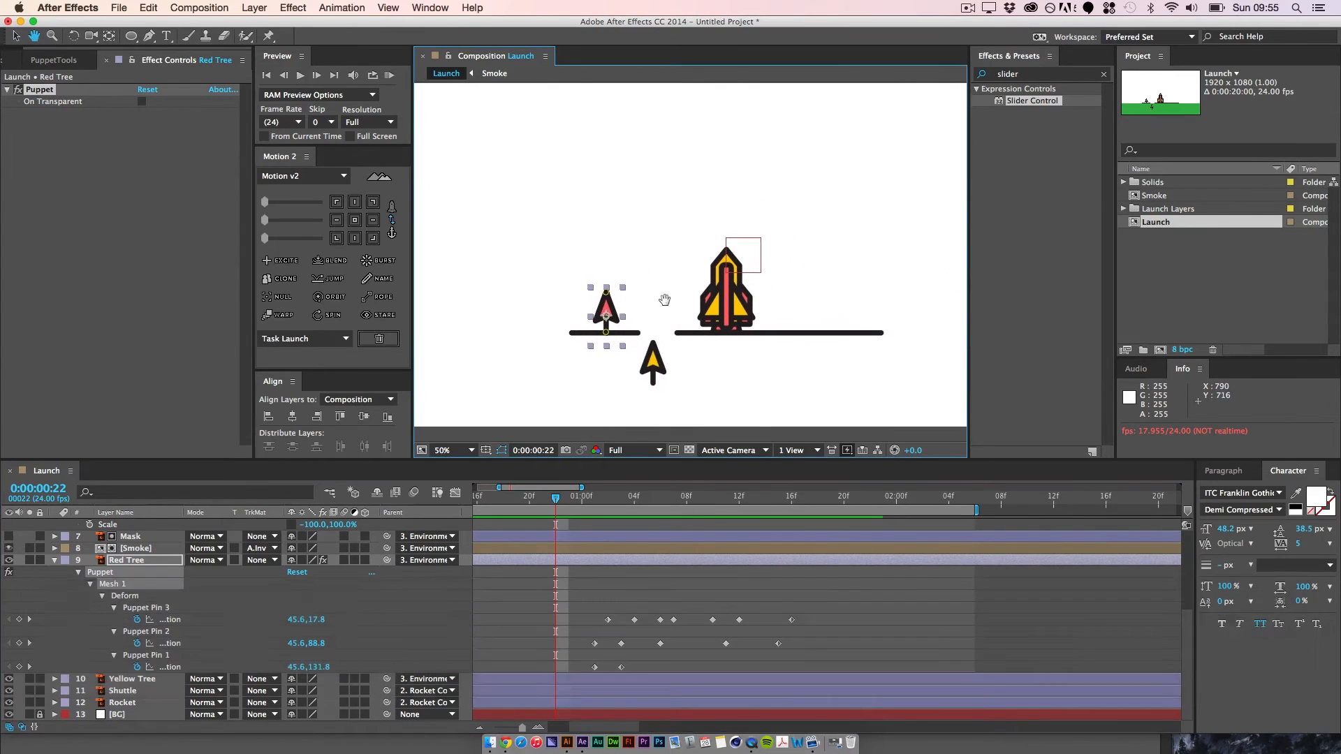
{"action": "left_click", "coordinate": [389, 75]}
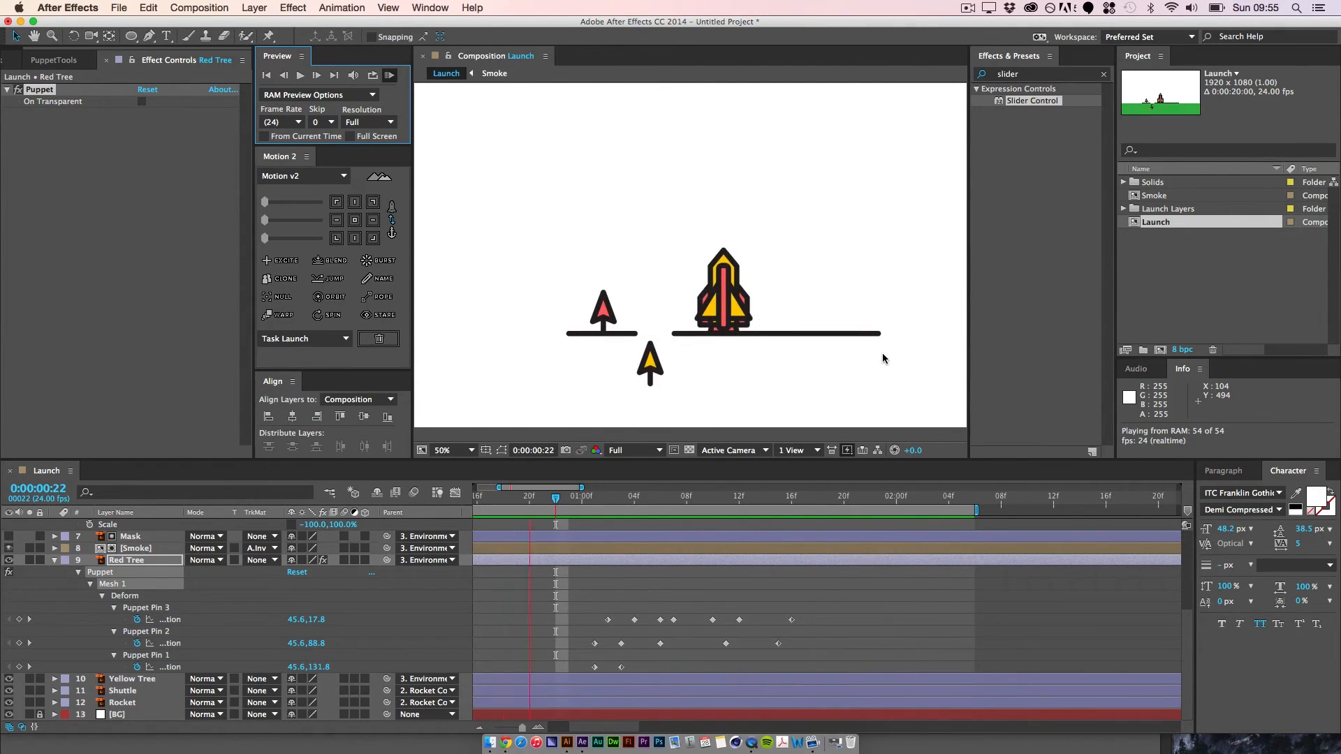
{"action": "key", "text": "space"}
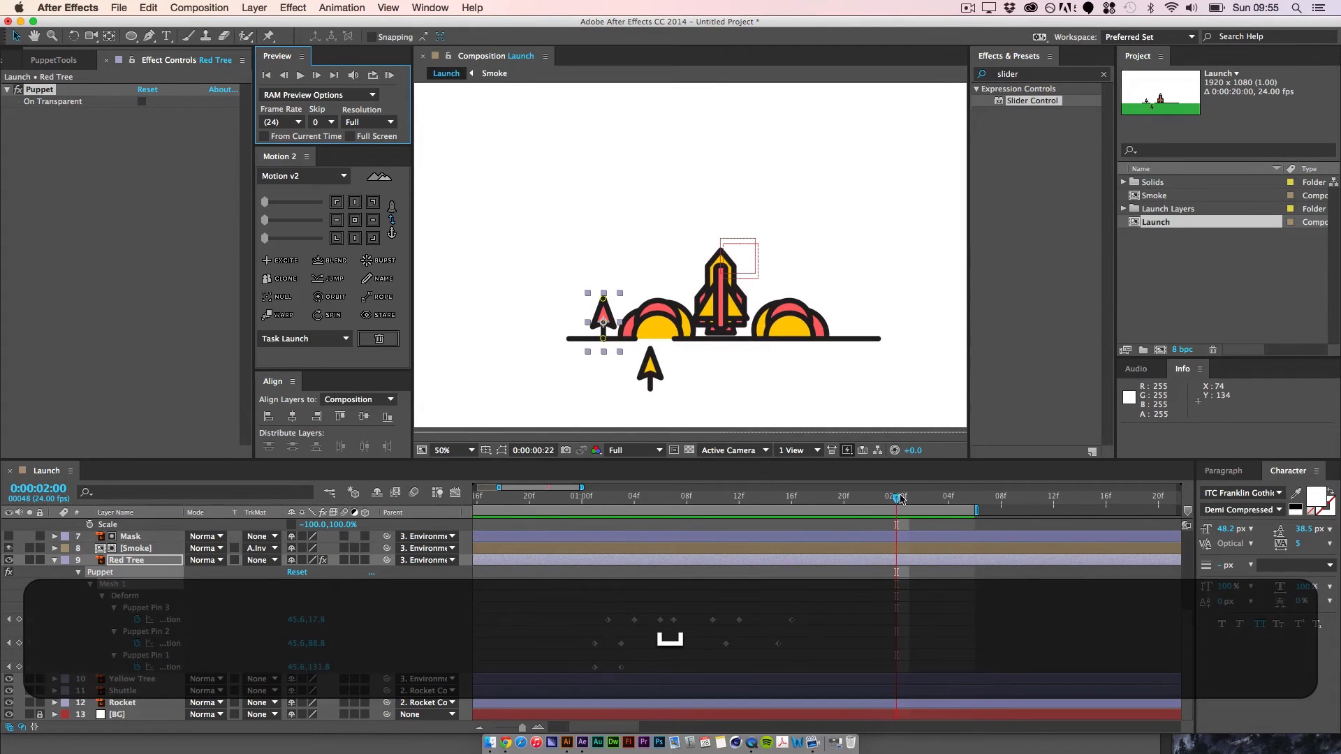
Step: RAM preview the launch from 0:00:00:00 with the full composition frame in view
{"action": "left_click_drag", "start_coordinate": [900, 499], "coordinate": [791, 499]}
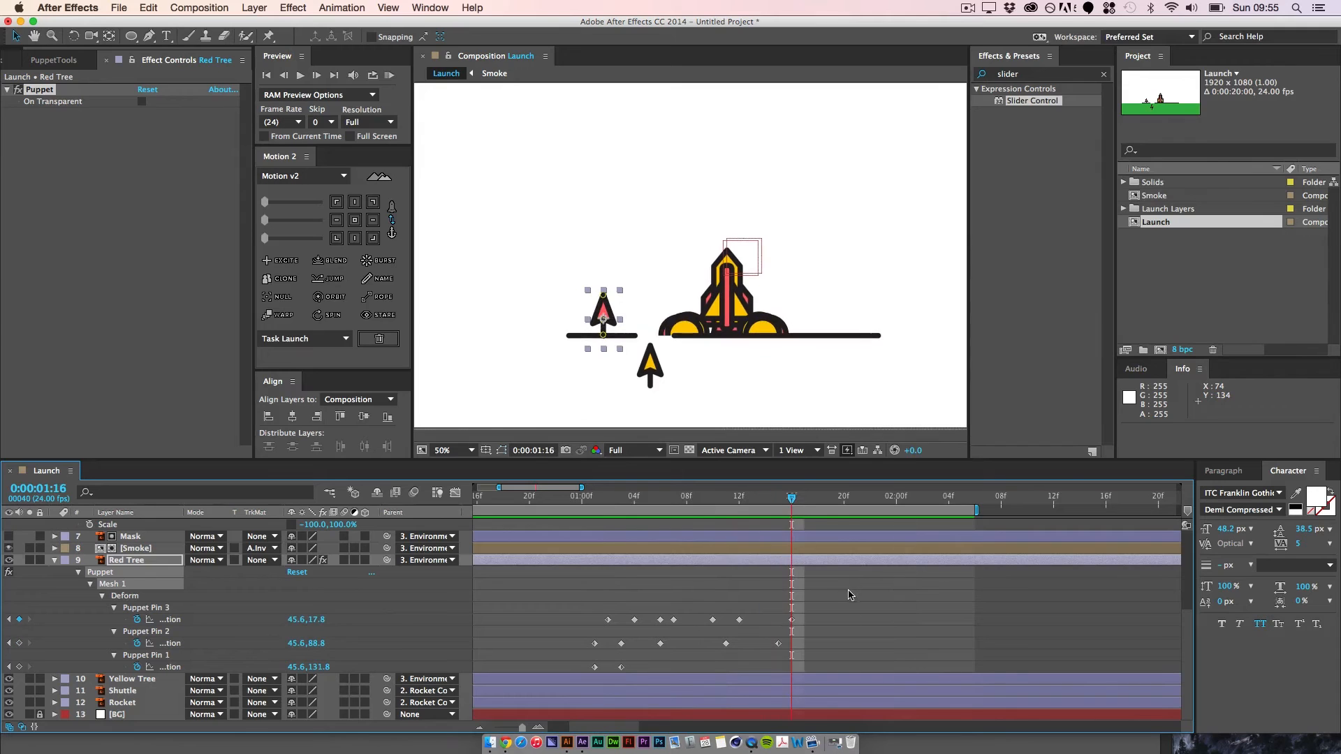
{"action": "left_click", "coordinate": [850, 595]}
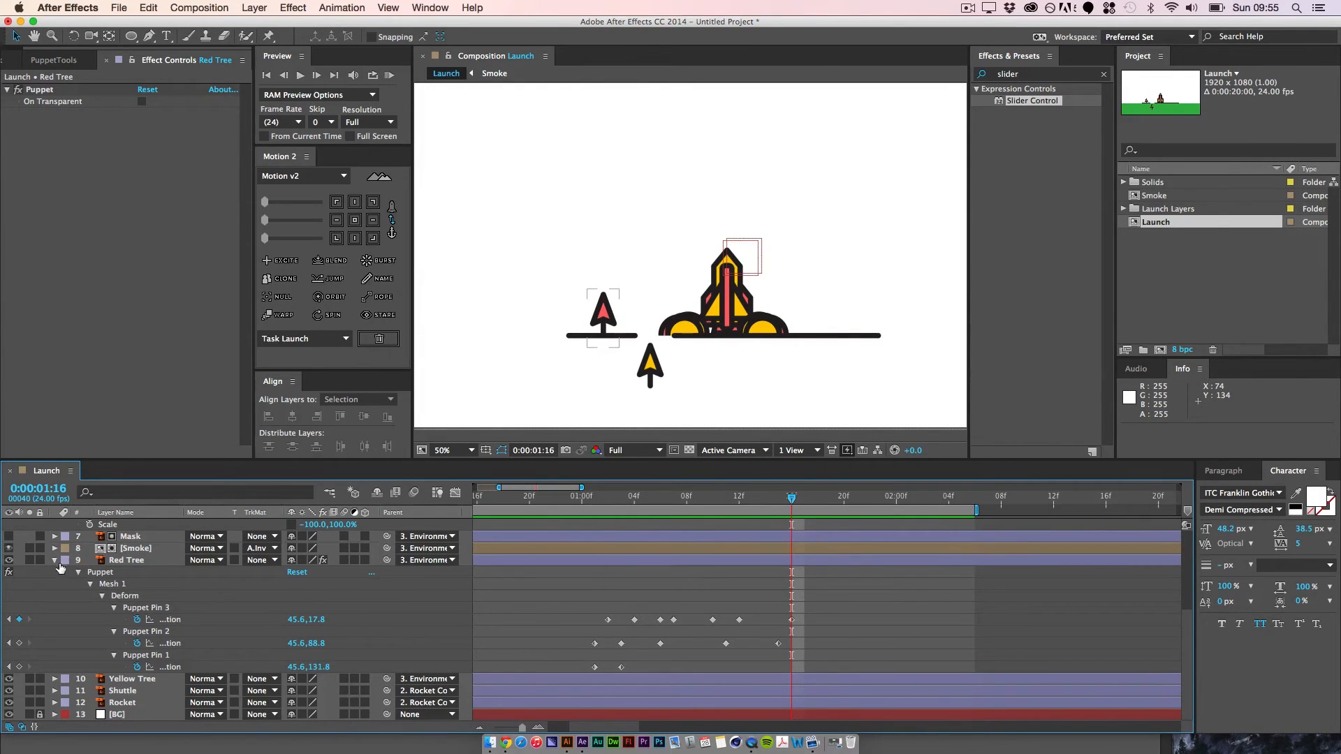
{"action": "key", "text": "super+minus"}
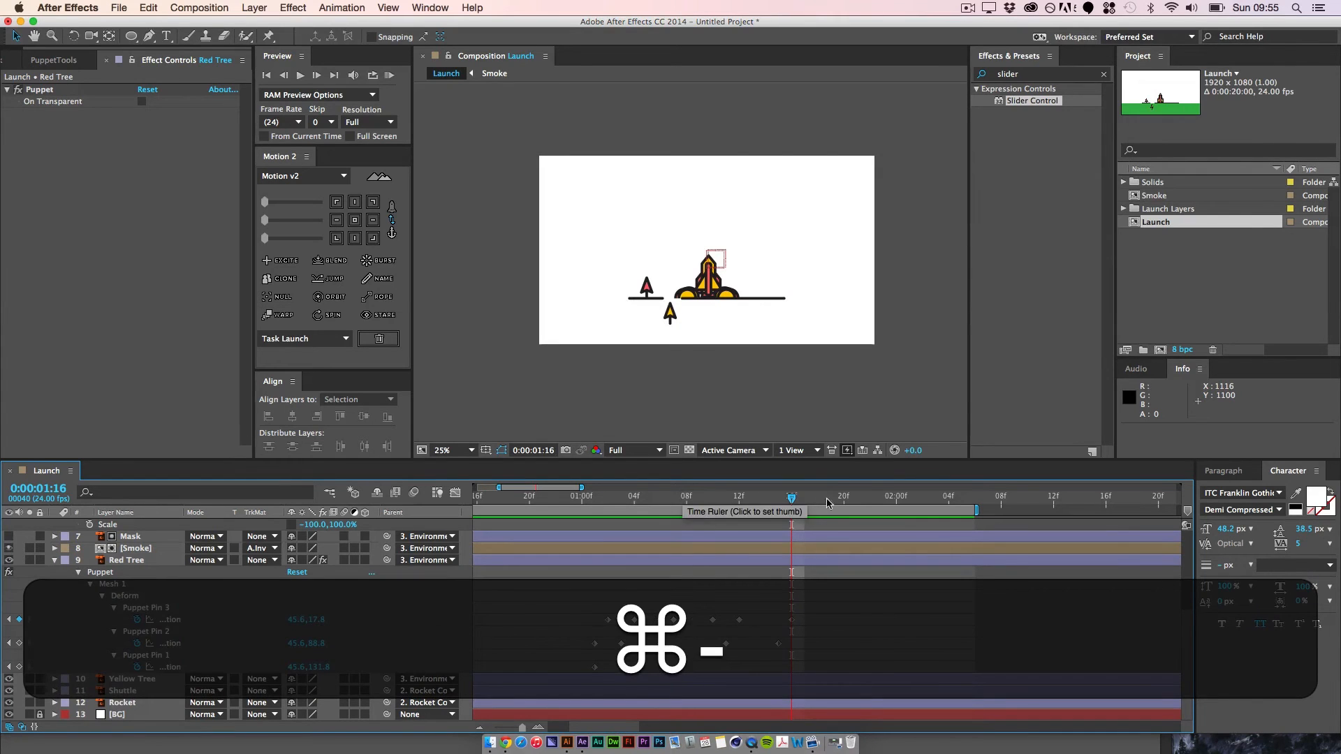
{"action": "left_click_drag", "start_coordinate": [793, 501], "coordinate": [408, 502]}
{"action": "left_click", "coordinate": [391, 75]}
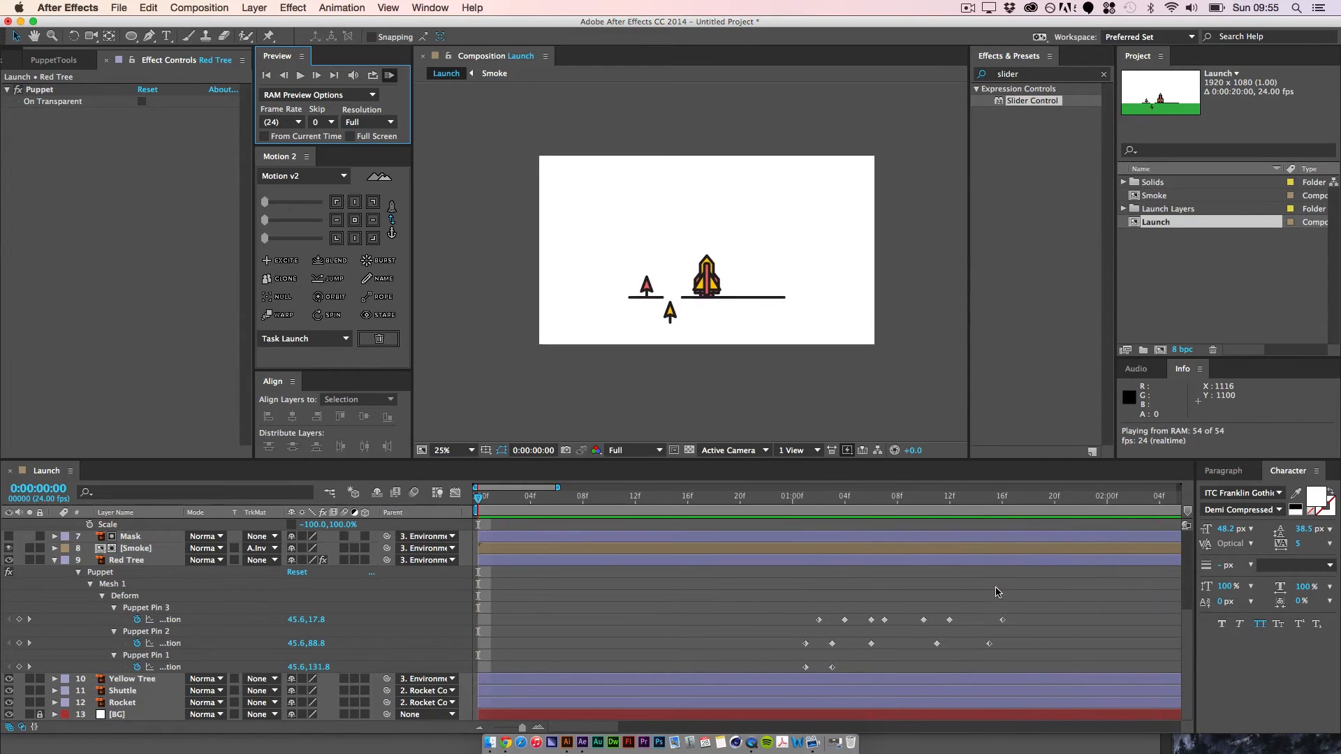
{"action": "key", "text": "space"}
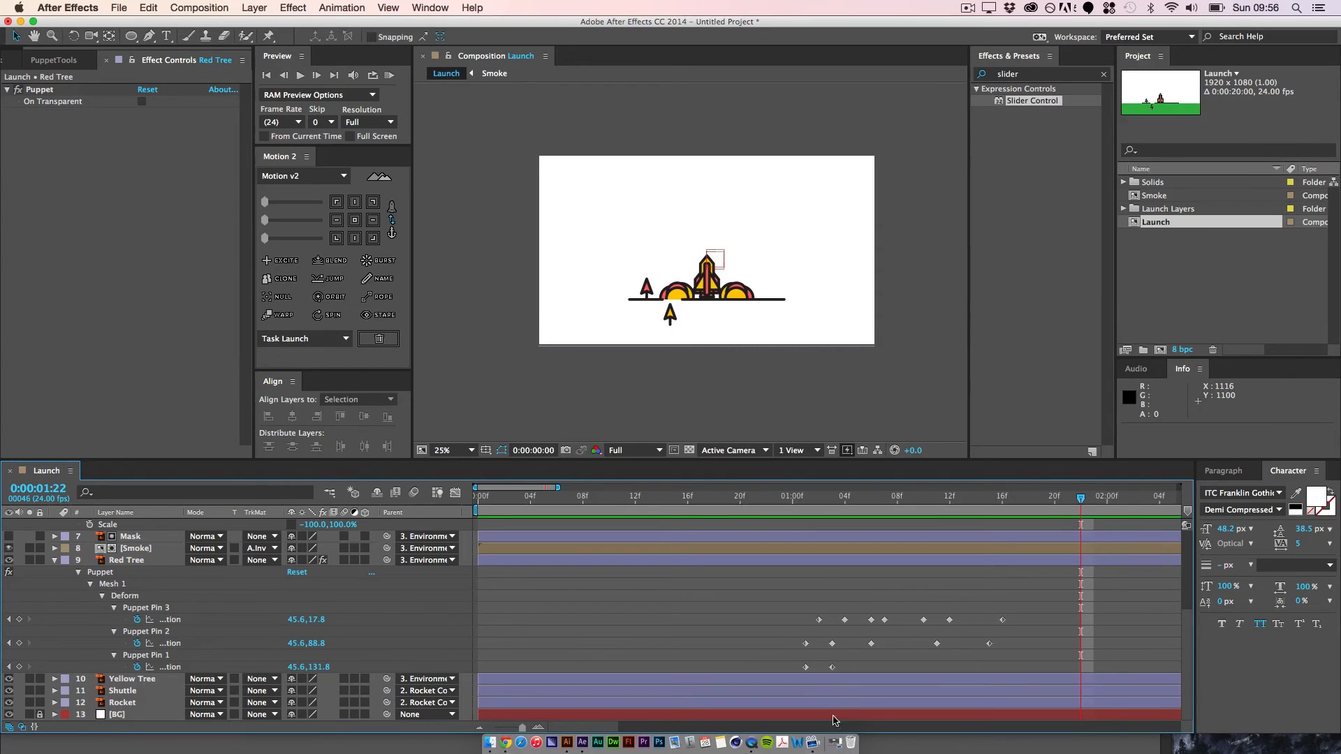
Step: Extend the end of the work area to about 0:00:07:08
{"action": "key", "text": "minus"}
{"action": "key", "text": "minus"}
{"action": "key", "text": "minus"}
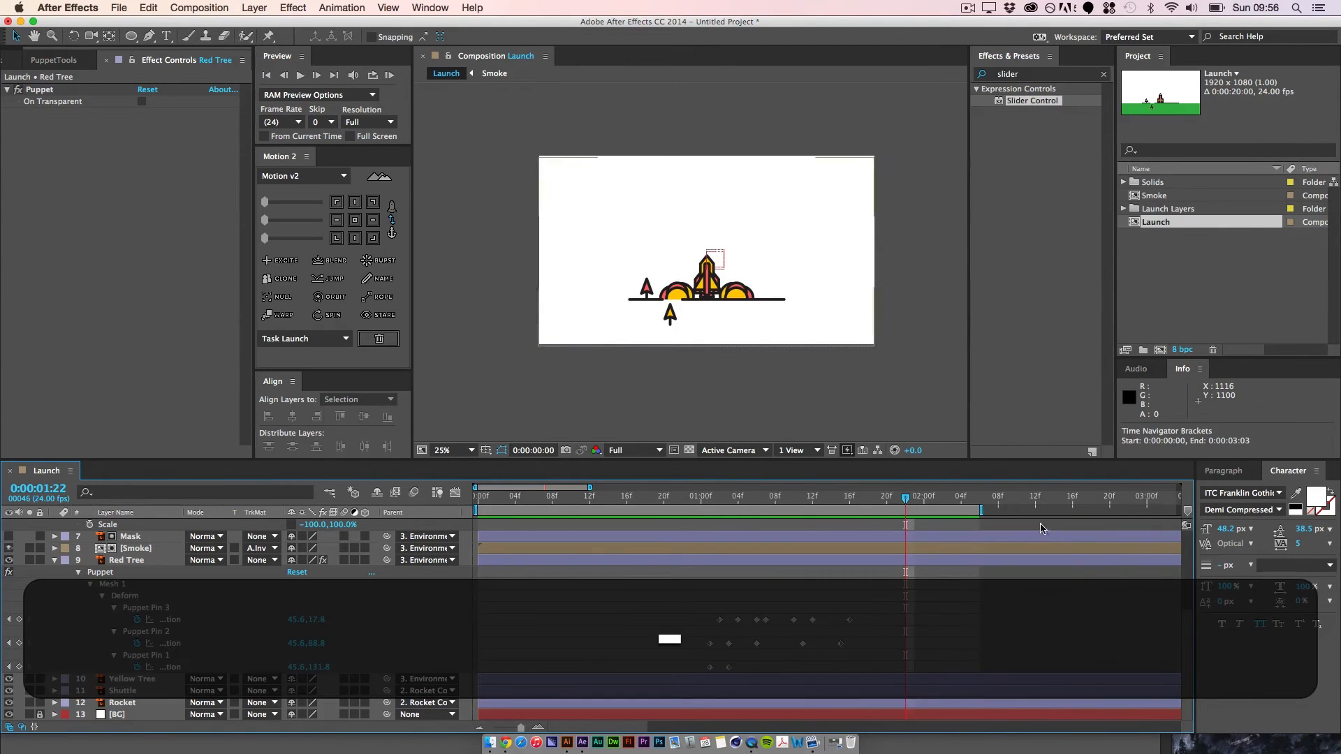
{"action": "left_click_drag", "start_coordinate": [984, 515], "coordinate": [1037, 537]}
Step: Collapse the Red Tree layer's puppet properties and play the launch from 0:00:05:08
{"action": "left_click", "coordinate": [150, 559]}
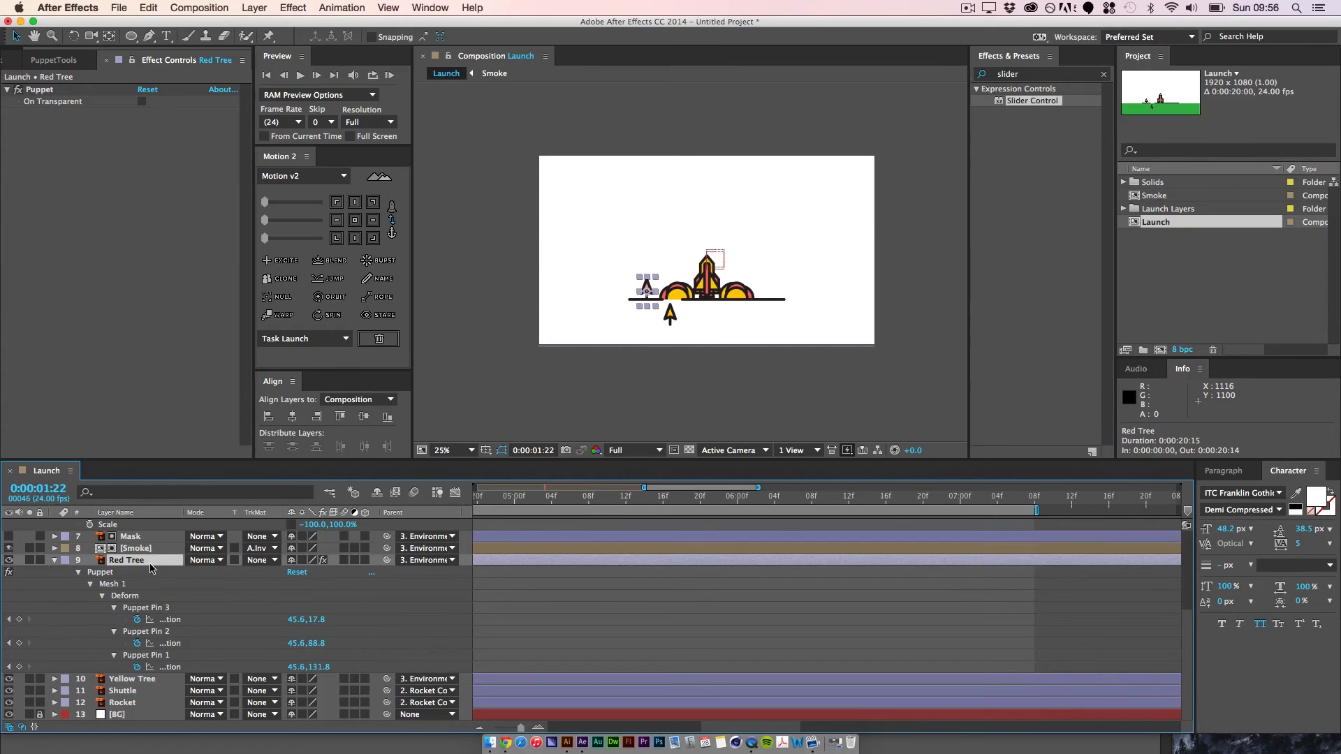
{"action": "key", "text": "u"}
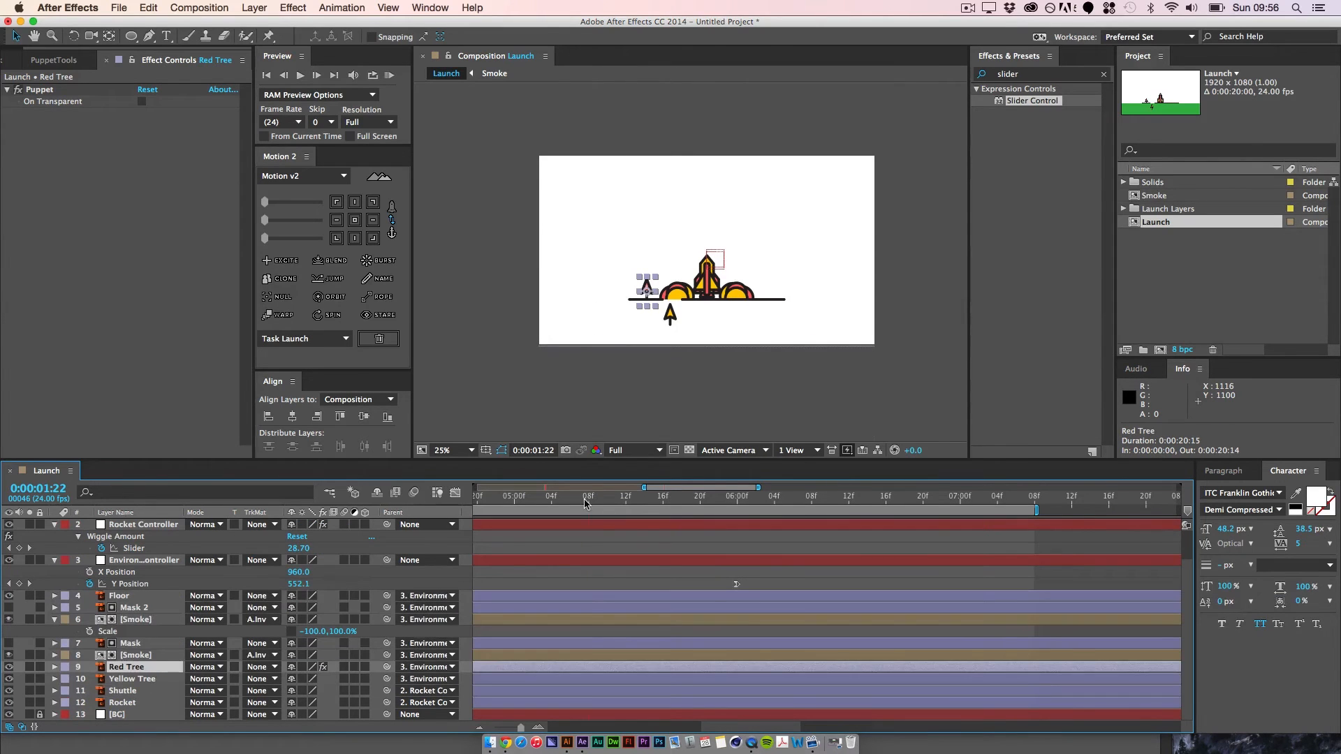
{"action": "left_click", "coordinate": [584, 504]}
{"action": "key", "text": "space"}
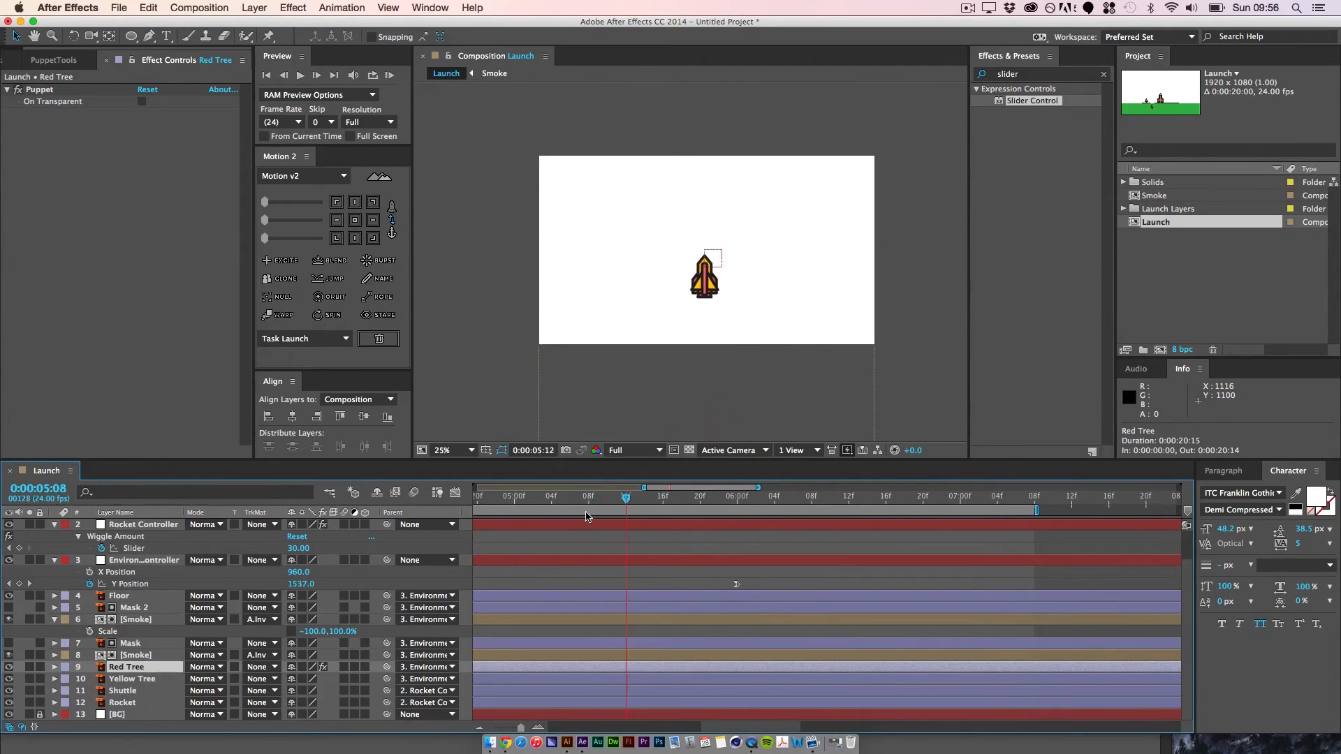
Step: Switch to QuickTime Player, watch the clouds section of OUTERSPACE-Break (Converted).mov from about 6 seconds, and return to After Effects
{"action": "left_click", "coordinate": [490, 742]}
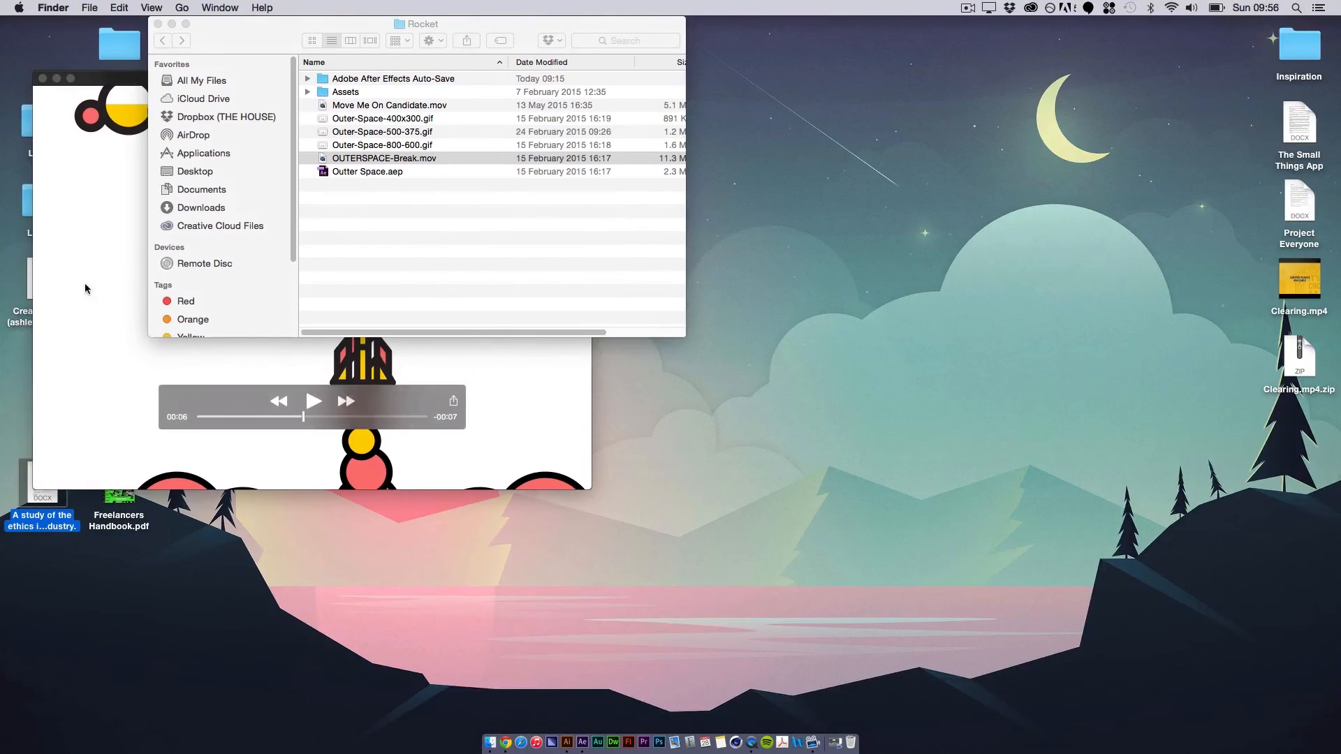
{"action": "left_click", "coordinate": [80, 338]}
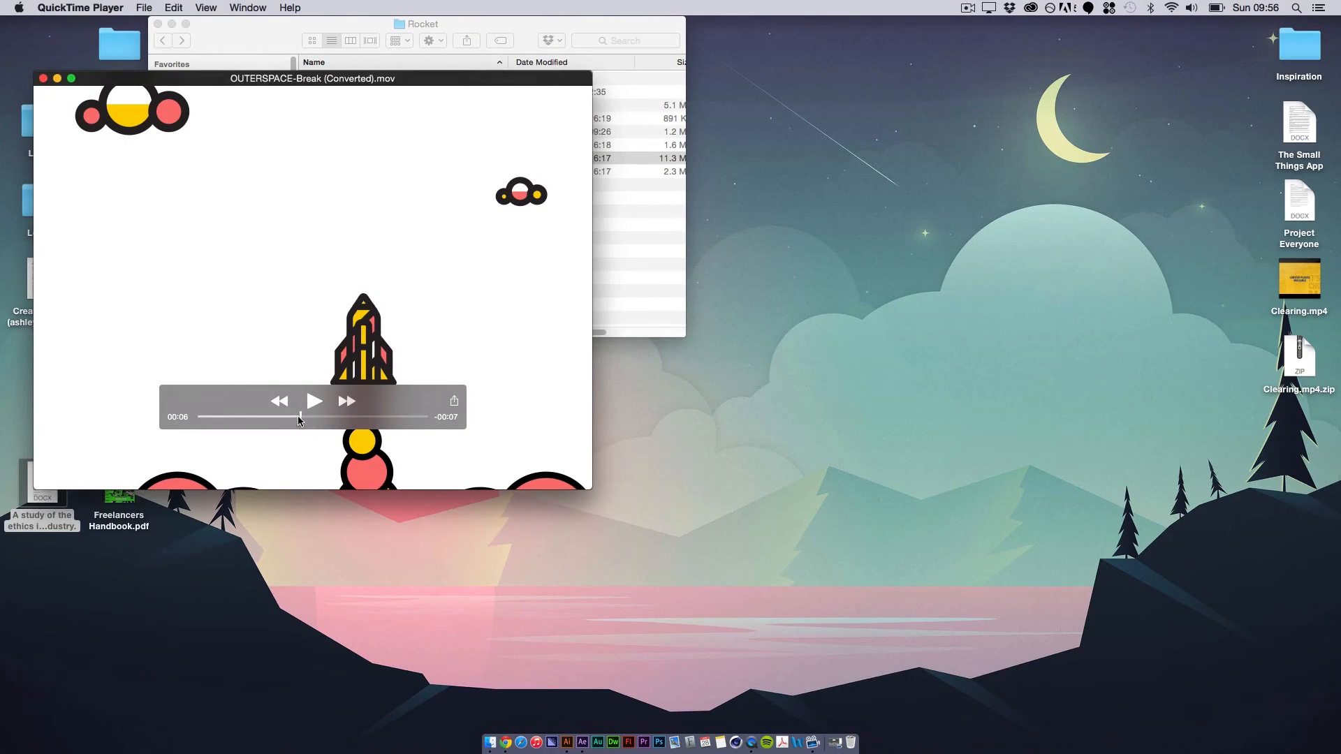
{"action": "left_click", "coordinate": [314, 402]}
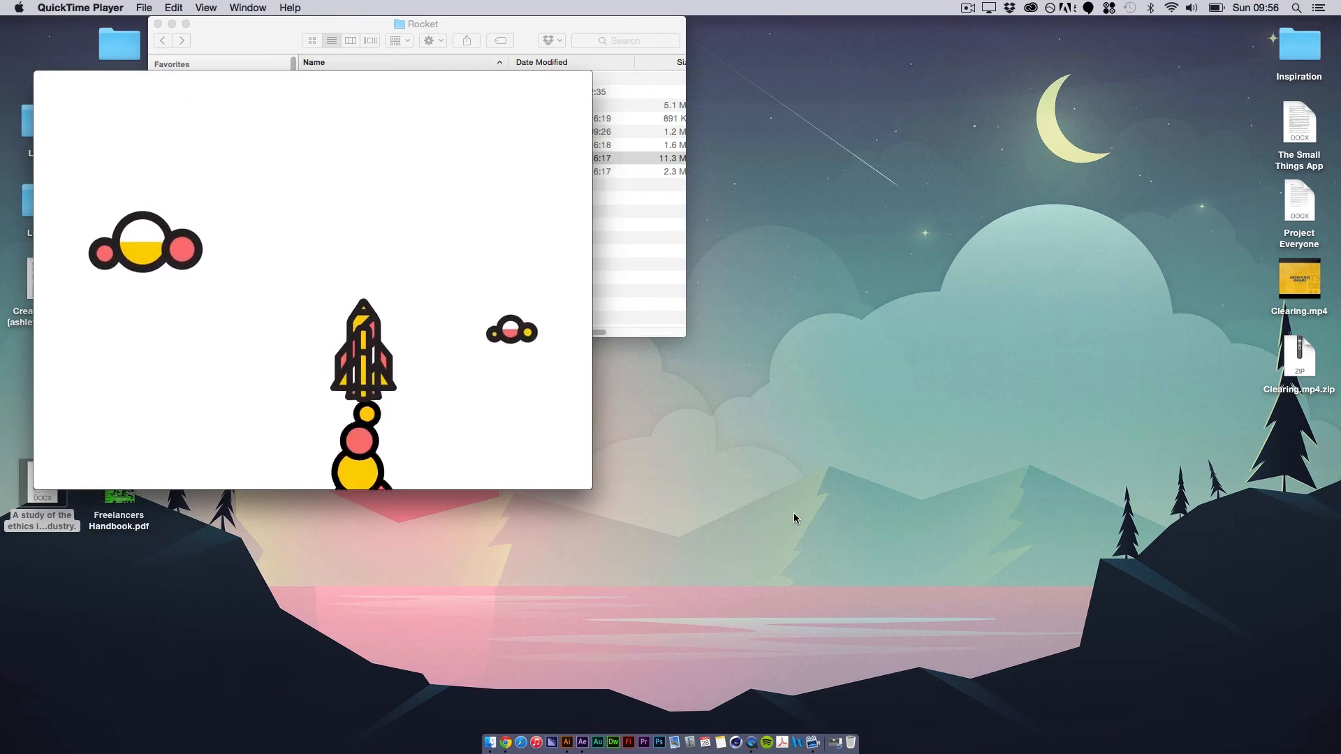
{"action": "mouse_move", "coordinate": [308, 435]}
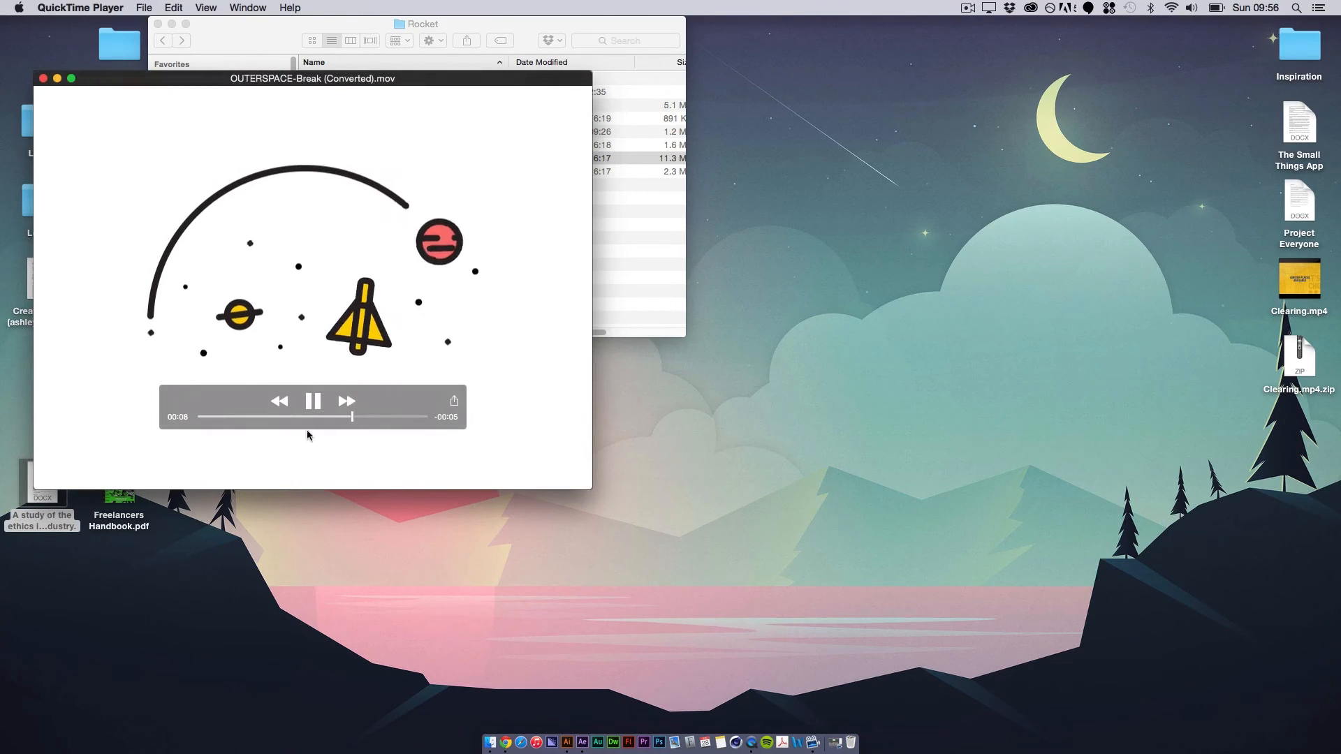
{"action": "left_click", "coordinate": [313, 401]}
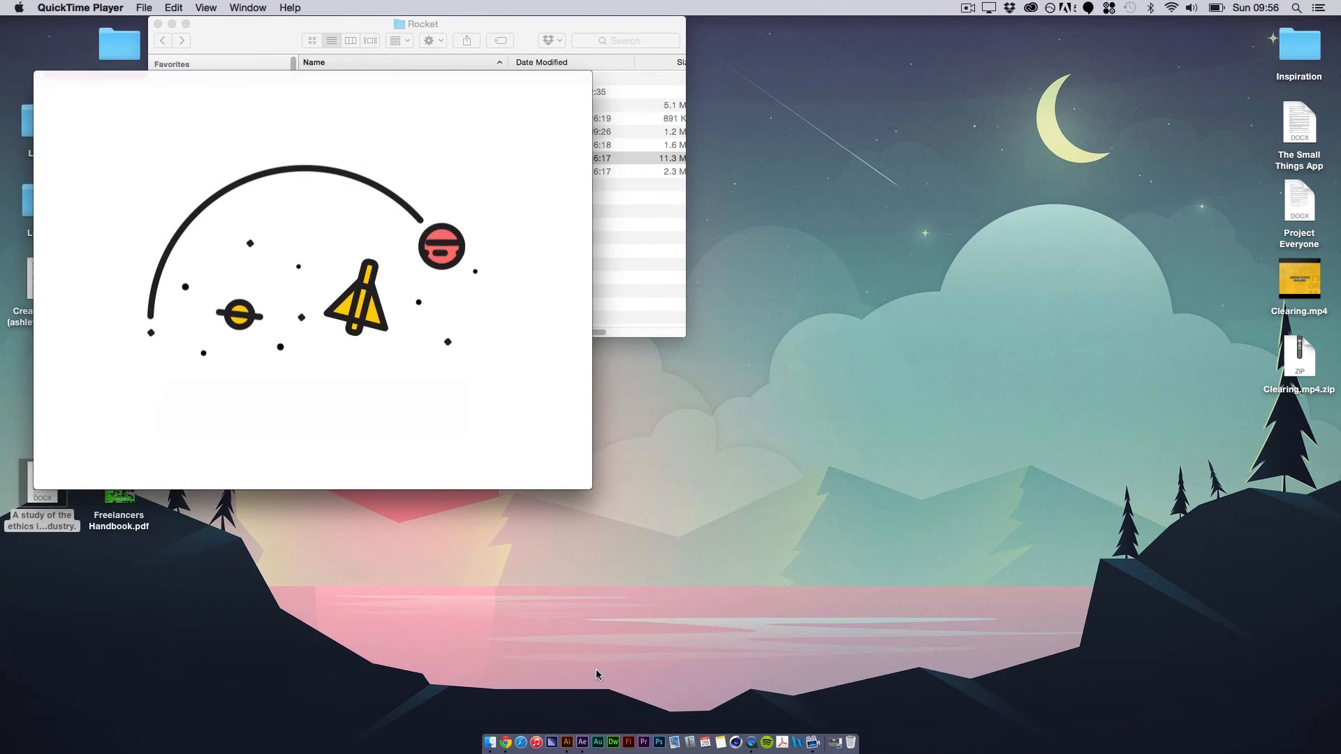
{"action": "left_click", "coordinate": [582, 743]}
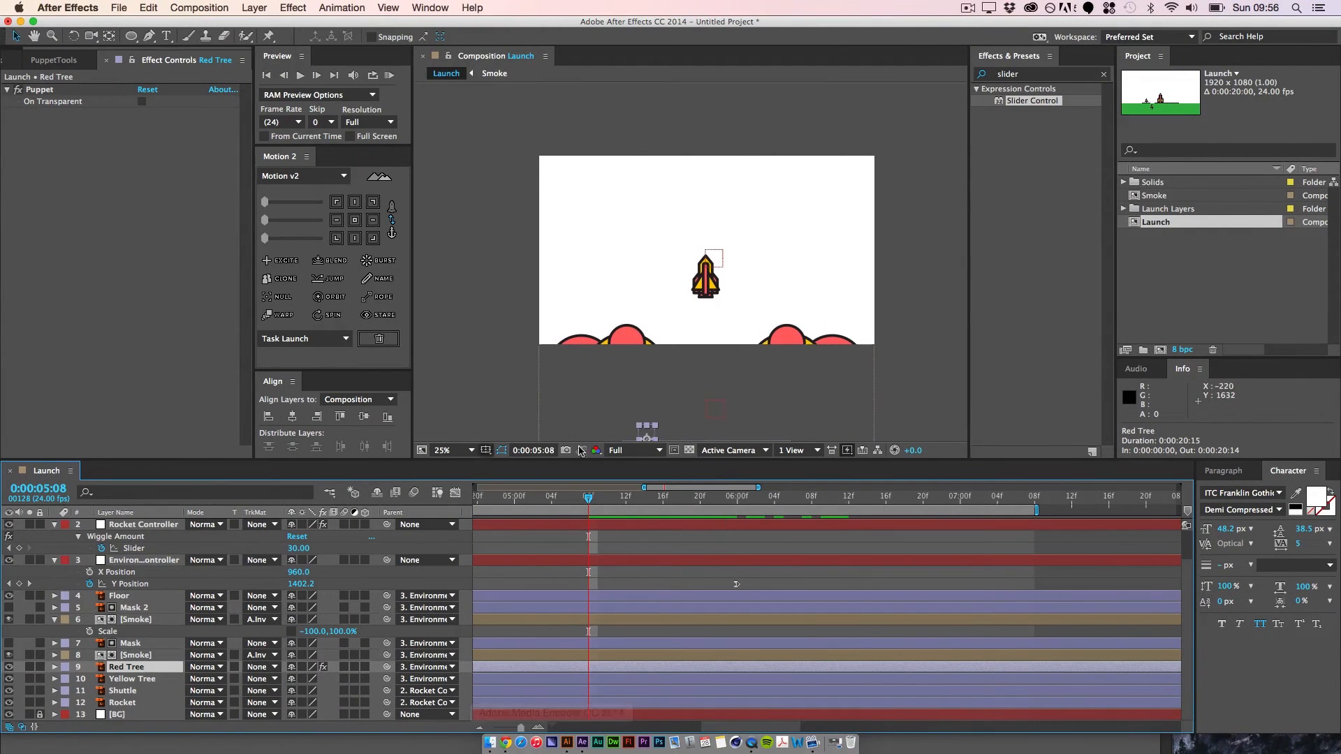
Step: Set the current time to 0:00:05:09 and activate the Ellipse tool
{"action": "left_click_drag", "start_coordinate": [591, 498], "coordinate": [707, 517]}
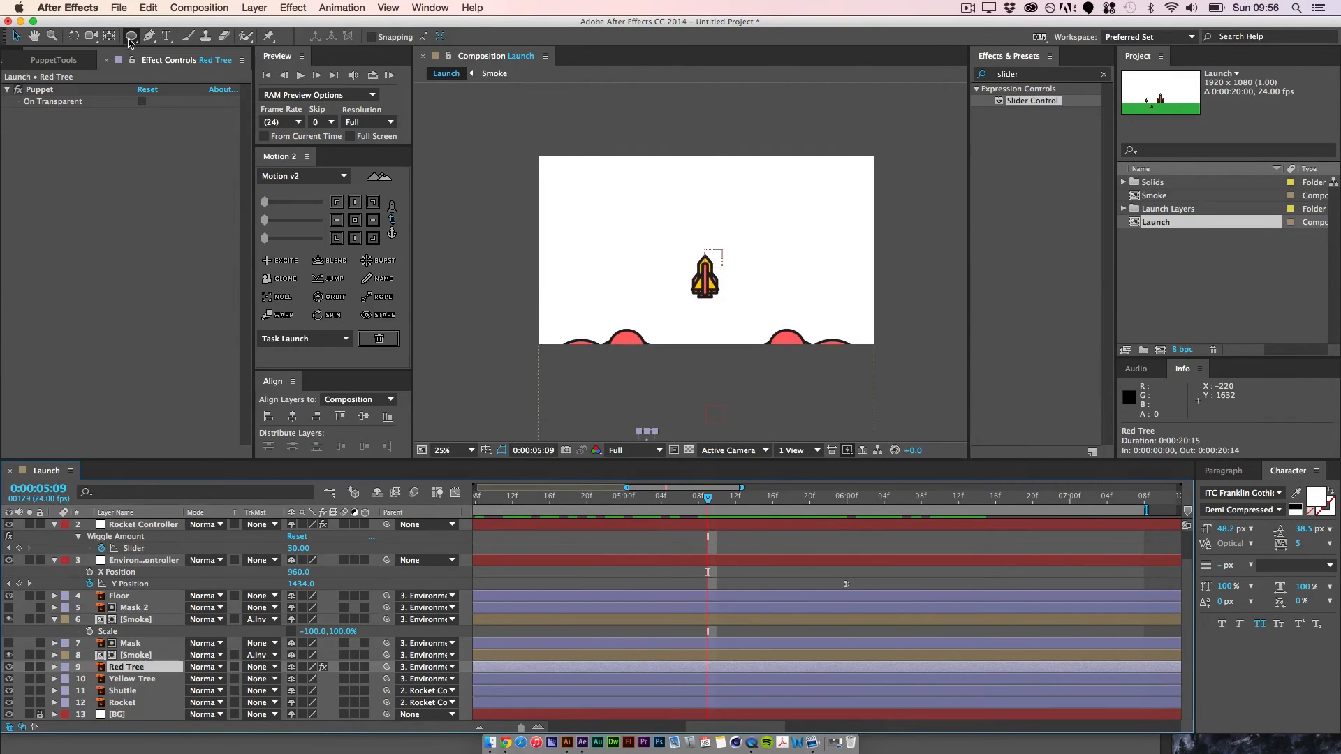
{"action": "left_click", "coordinate": [131, 37]}
{"action": "left_click_drag", "start_coordinate": [541, 212], "coordinate": [605, 275]}
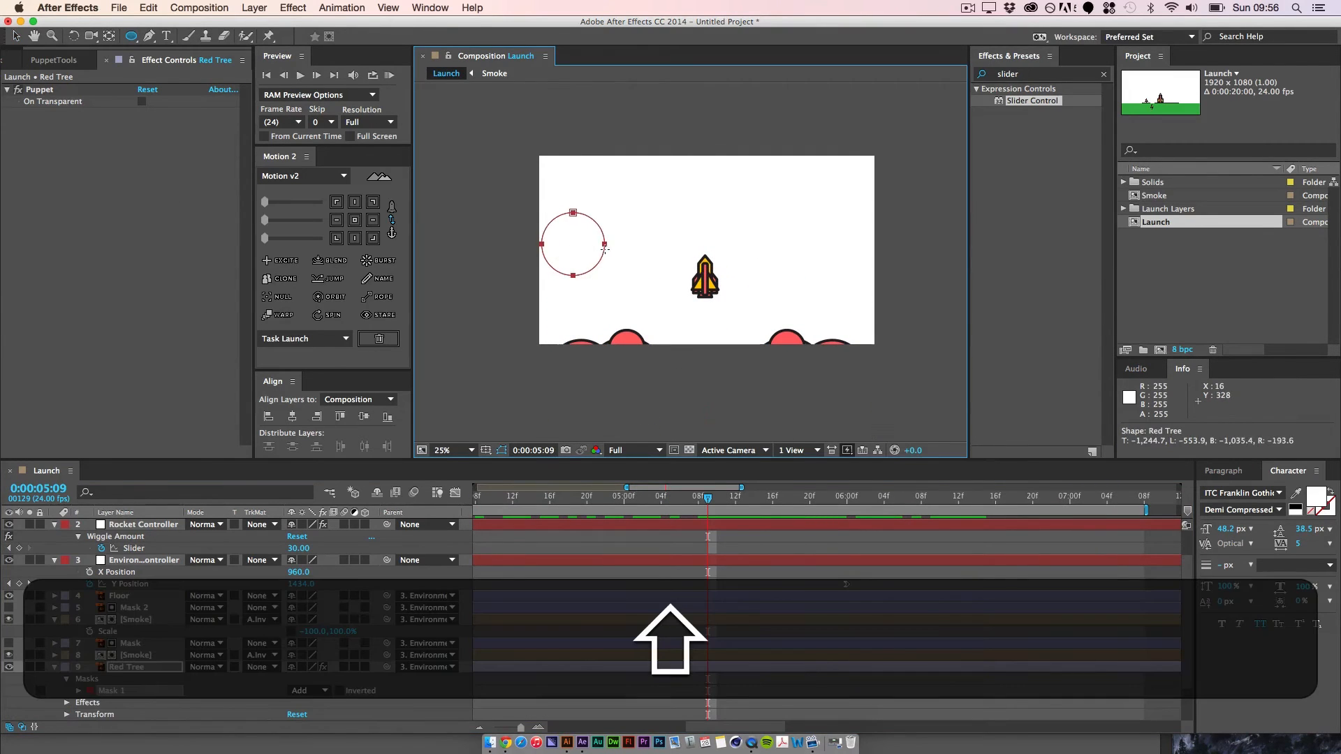
{"action": "key", "text": "super+shift+z"}
{"action": "key", "text": "super+z"}
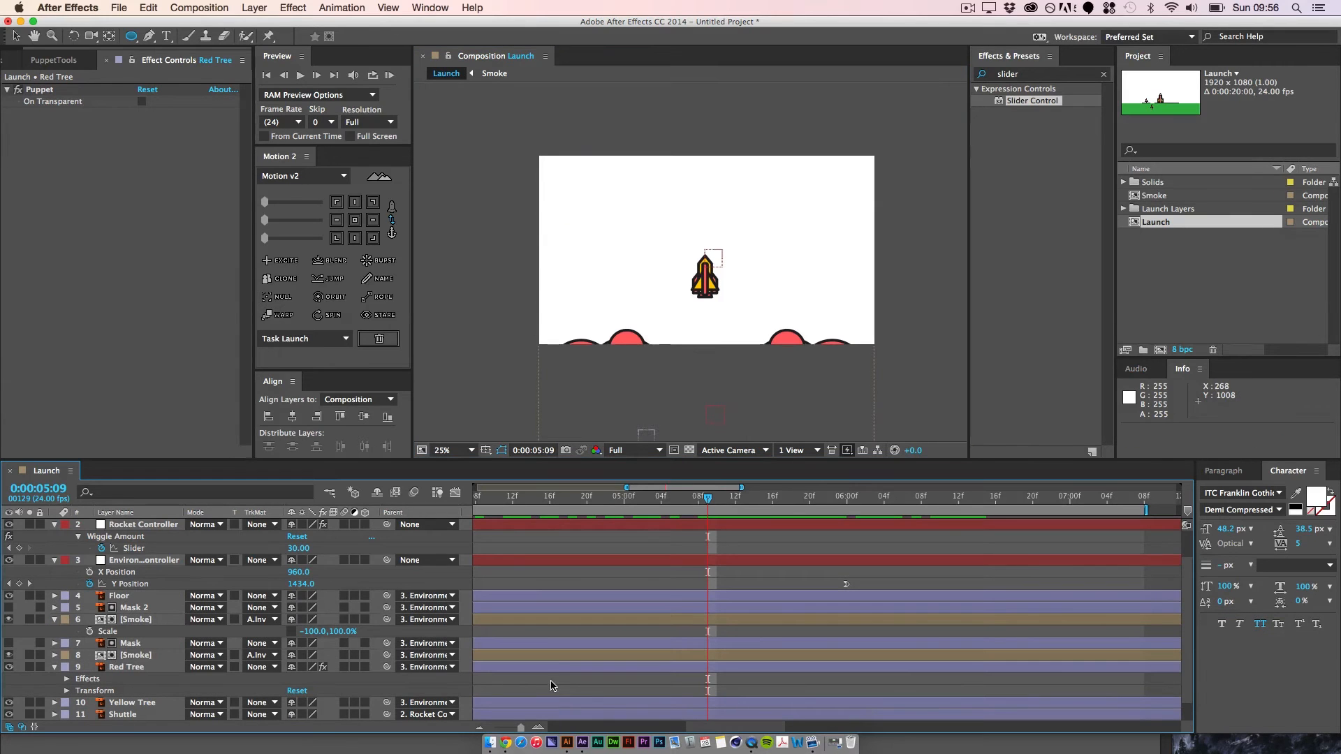
Step: With no layer selected, draw a yellow circle about 233 px wide near the composition's left edge and add a second ellipse path to it
{"action": "left_click", "coordinate": [552, 686]}
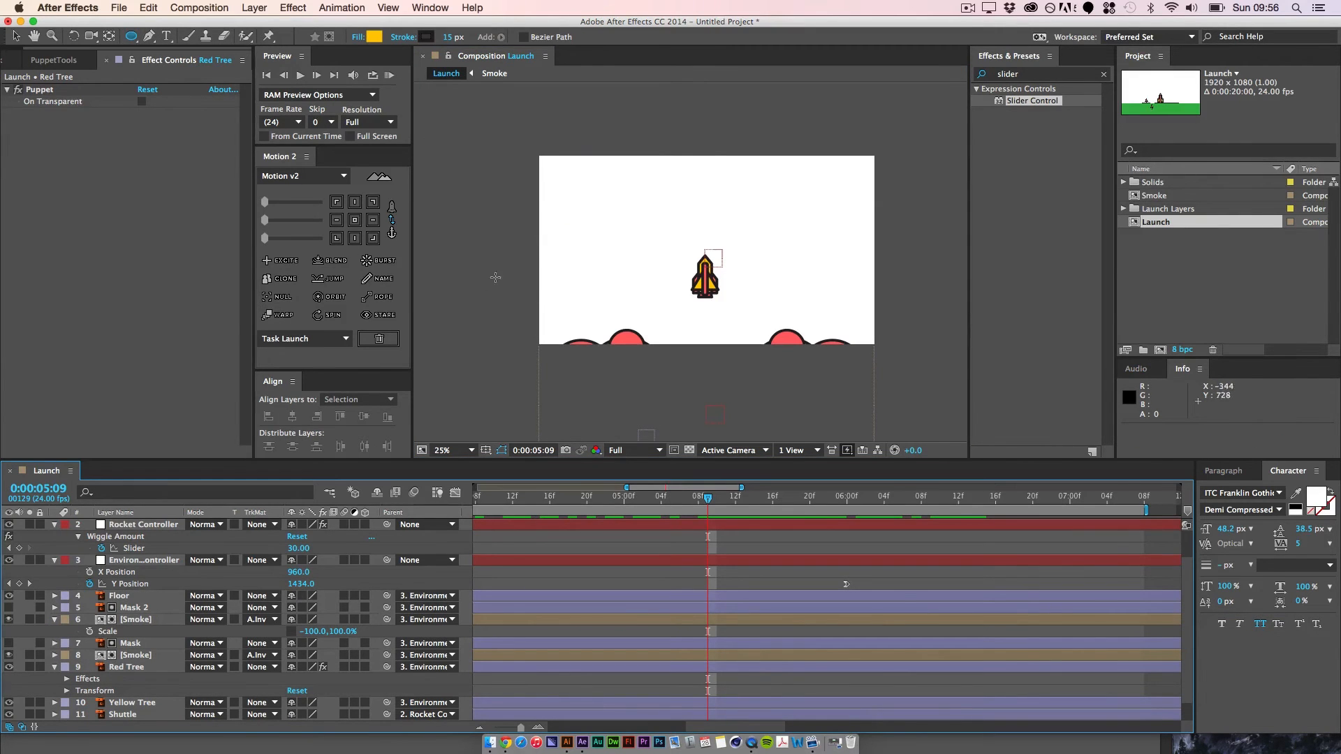
{"action": "left_click_drag", "start_coordinate": [548, 224], "coordinate": [591, 265]}
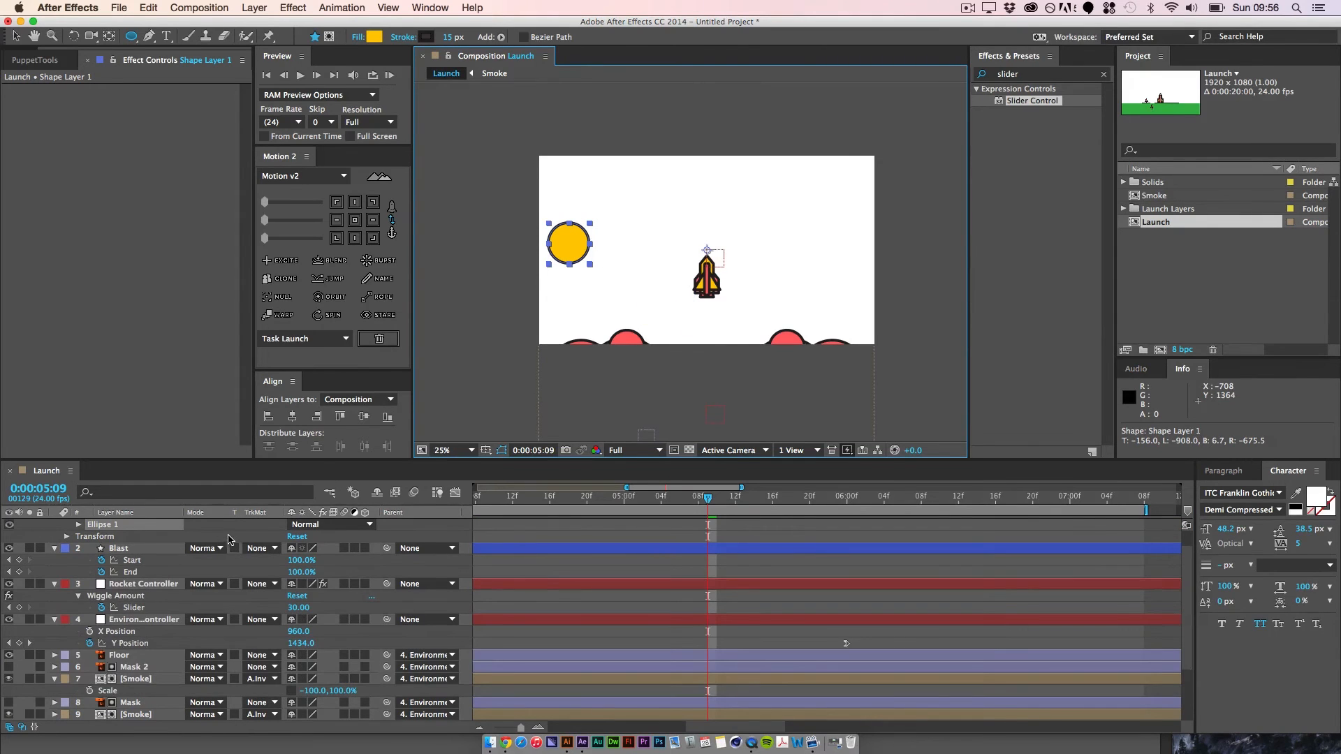
{"action": "scroll", "coordinate": [225, 535], "scroll_direction": "up", "scroll_amount": 2}
{"action": "left_click", "coordinate": [373, 536]}
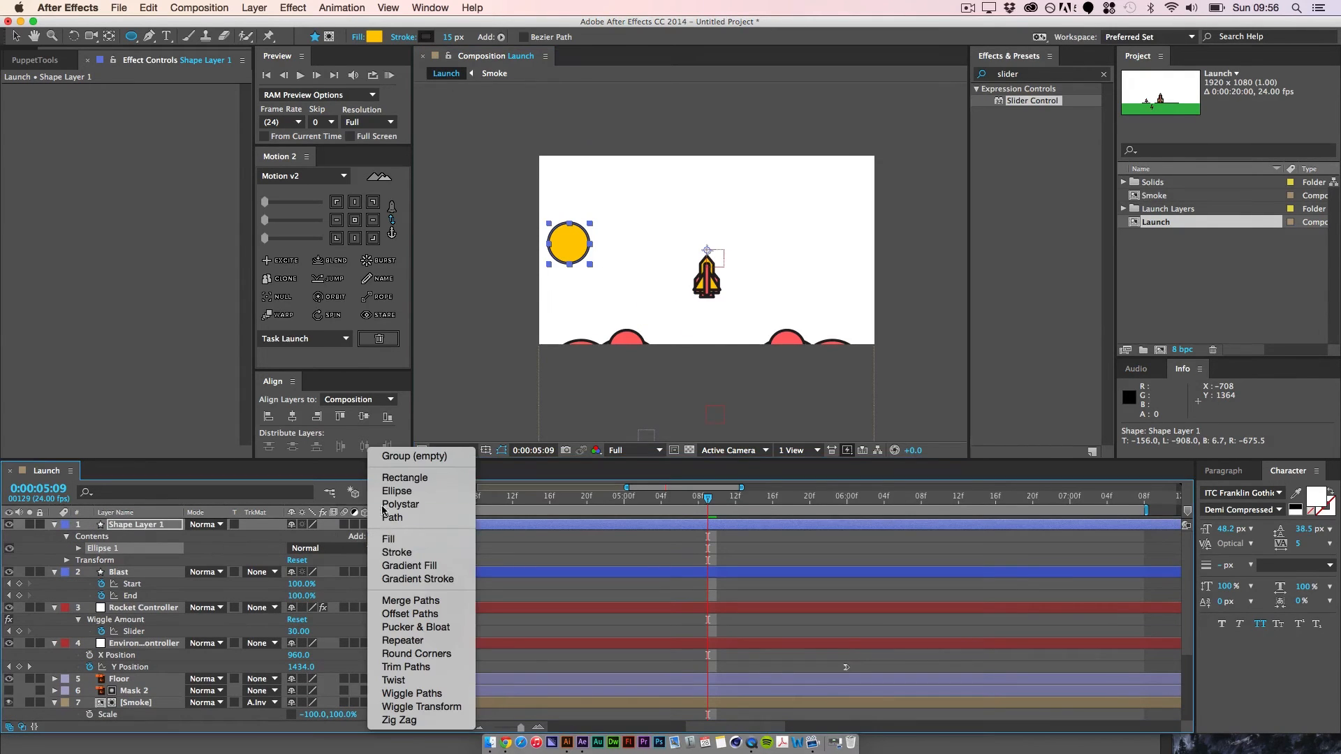
{"action": "left_click", "coordinate": [397, 491]}
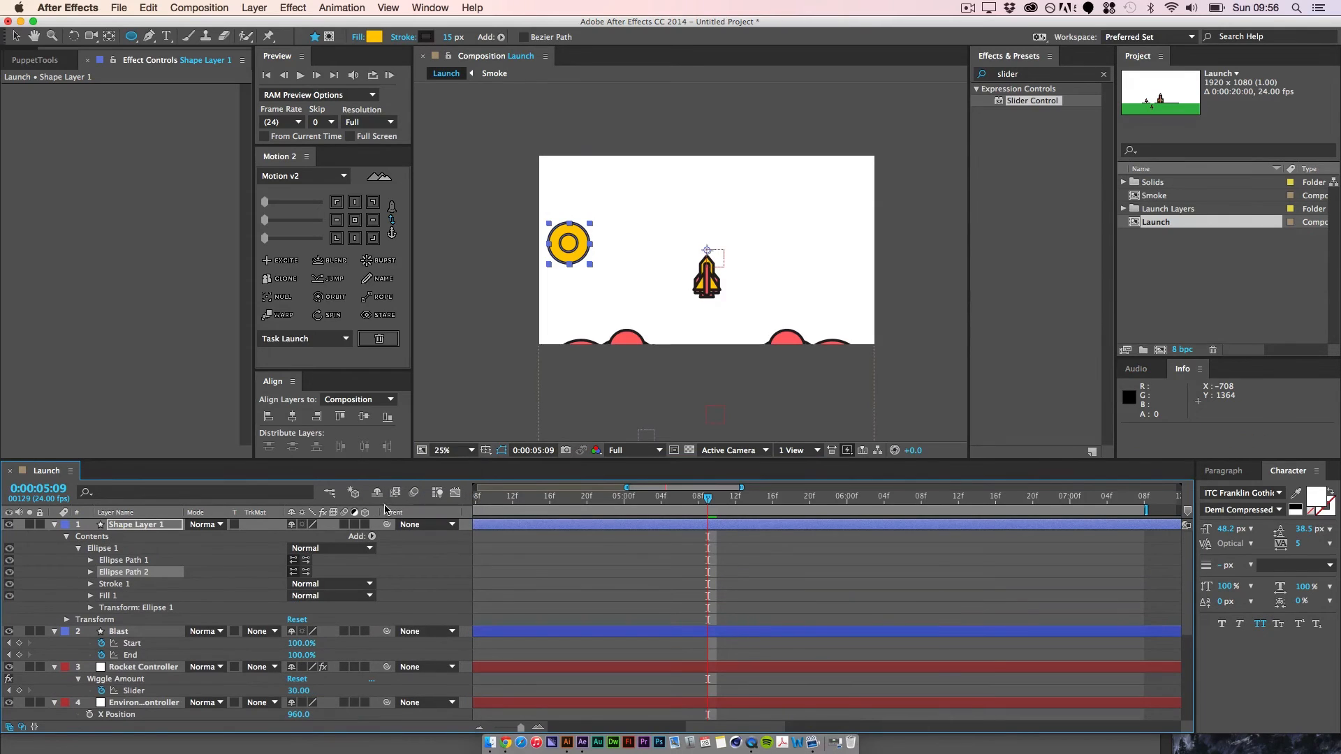
Step: Set the position of Ellipse Path 2 to 117, 63 so it sits at the large circle's lower right
{"action": "left_click", "coordinate": [14, 37]}
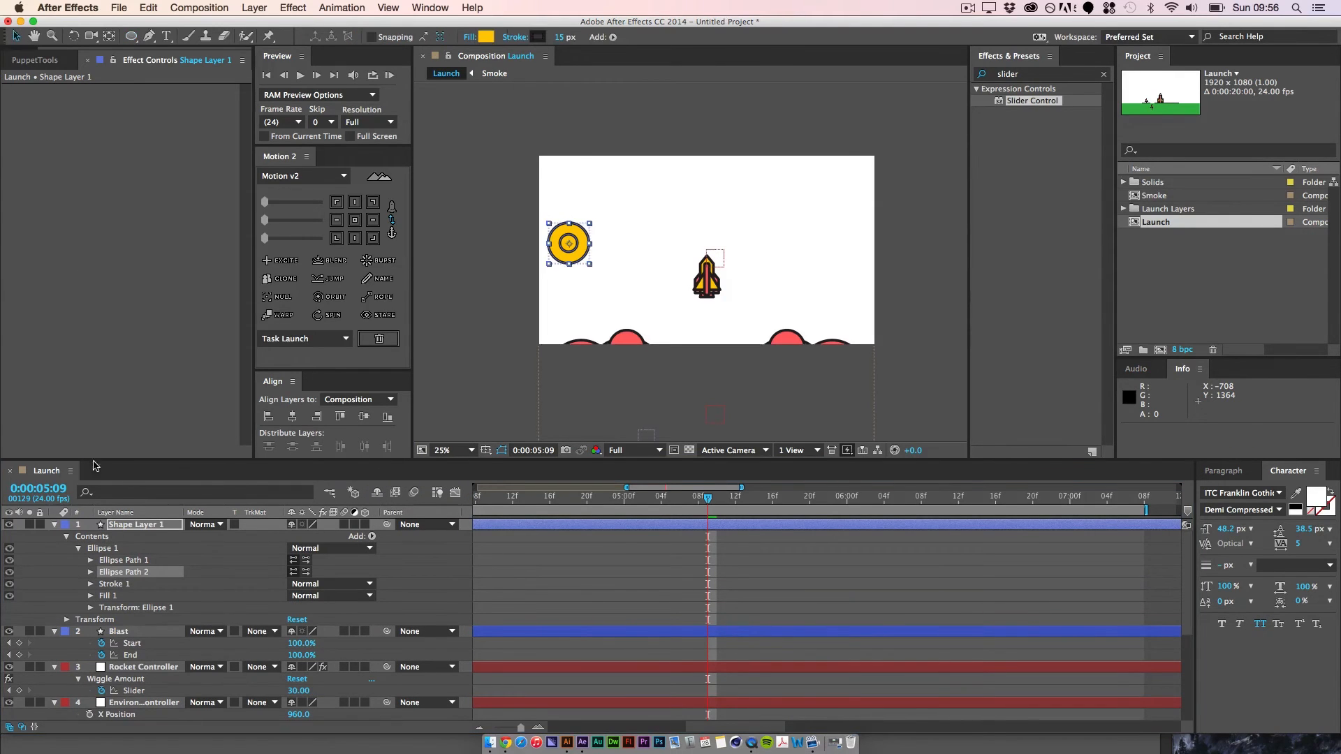
{"action": "left_click", "coordinate": [91, 572]}
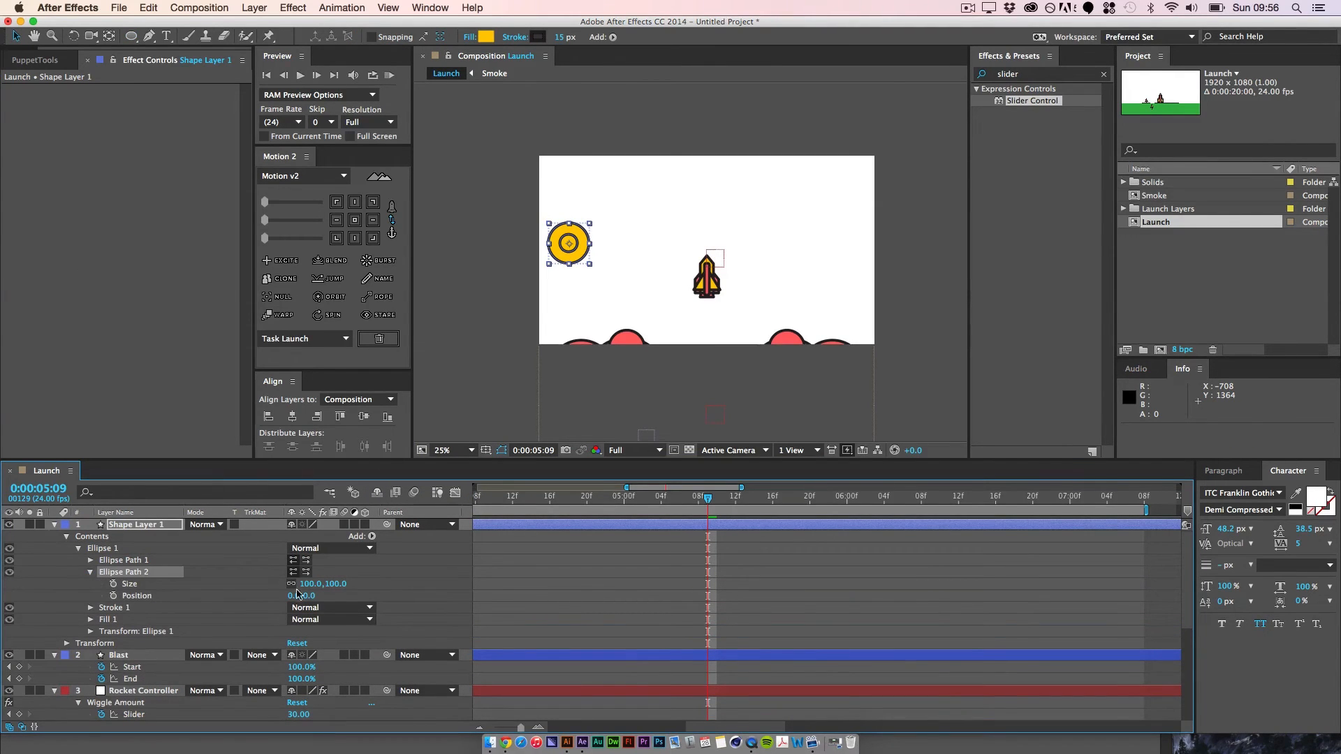
{"action": "left_click_drag", "start_coordinate": [292, 595], "coordinate": [334, 597]}
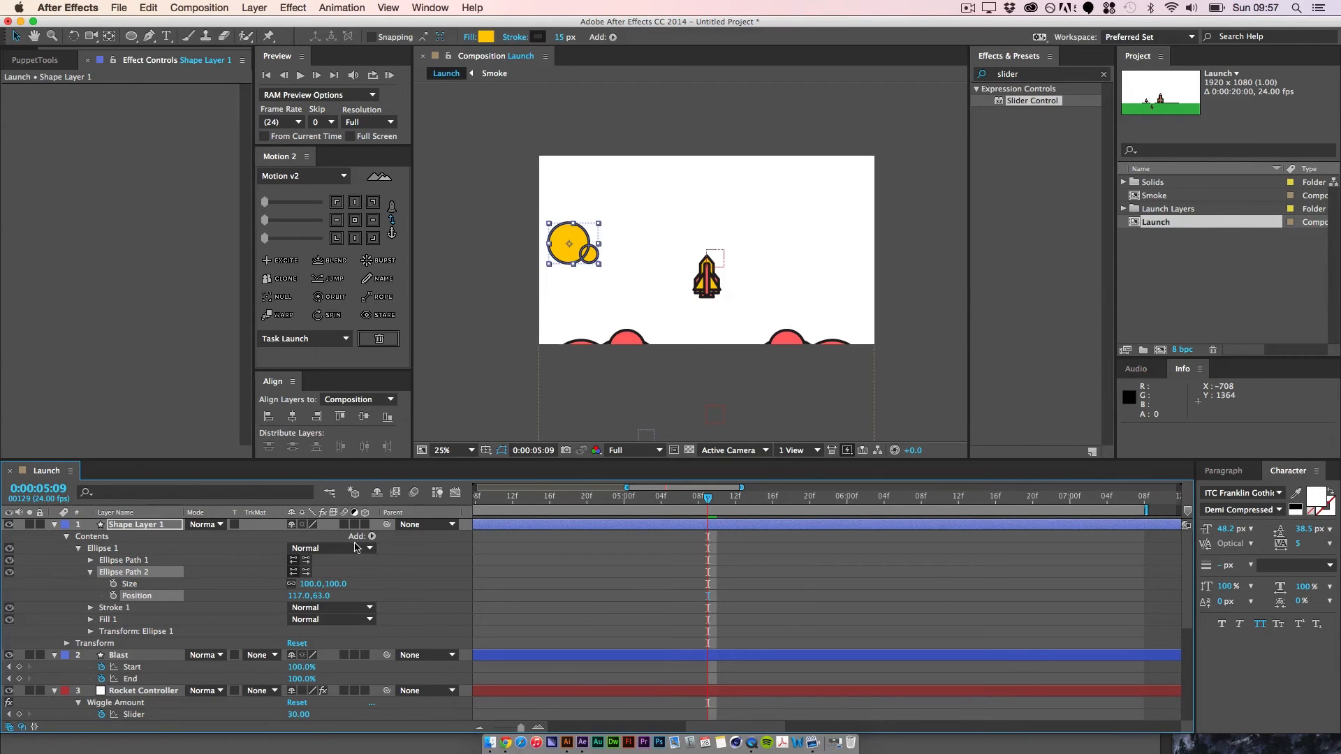
Step: Duplicate Ellipse Path 2 and set the copy's position to -128, 17 on the large circle's left side
{"action": "left_click", "coordinate": [154, 572]}
{"action": "key", "text": "super+d"}
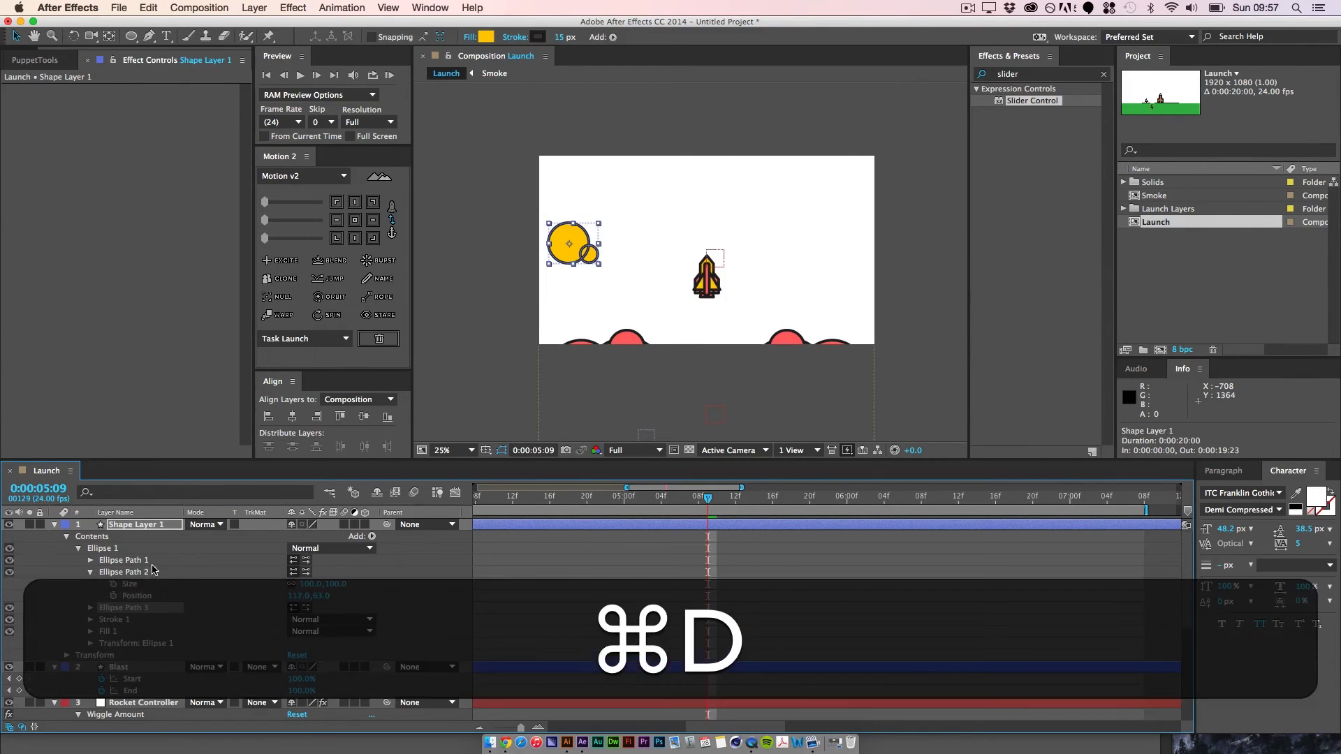
{"action": "left_click", "coordinate": [90, 608]}
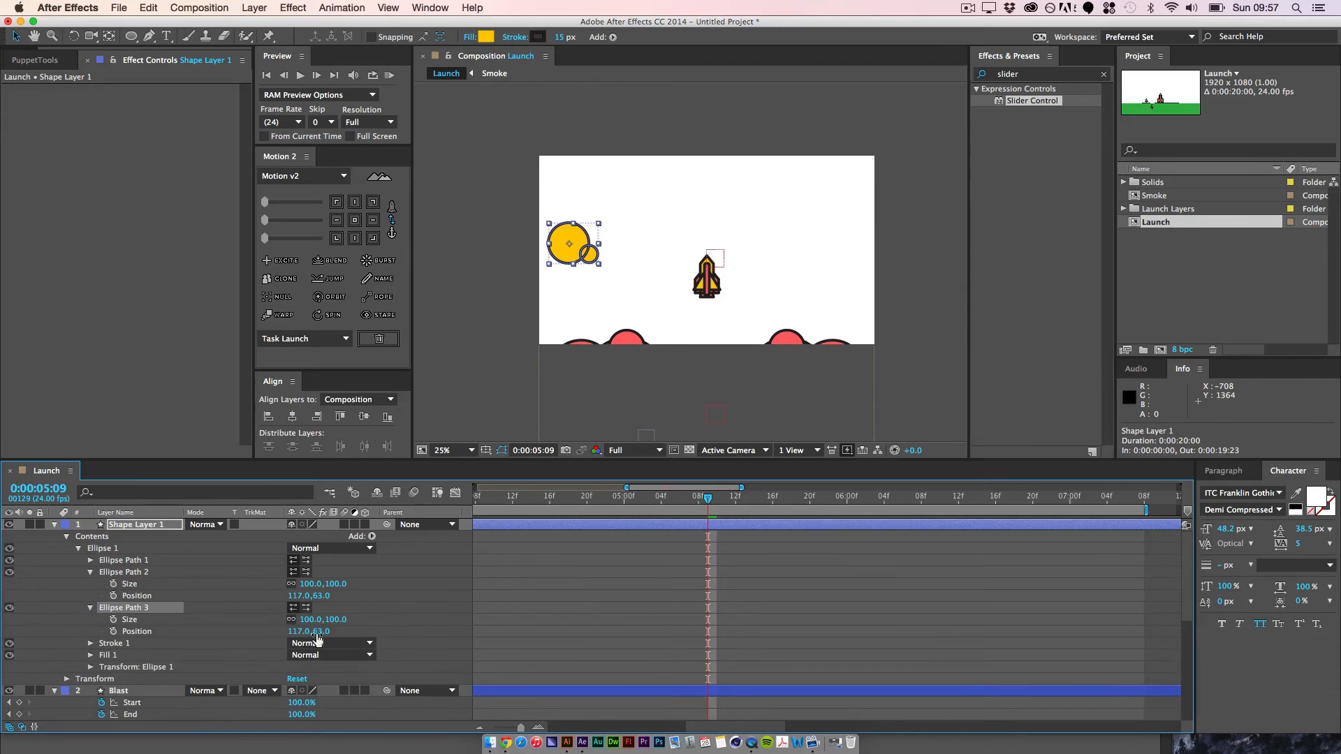
{"action": "left_click_drag", "start_coordinate": [322, 634], "coordinate": [293, 620]}
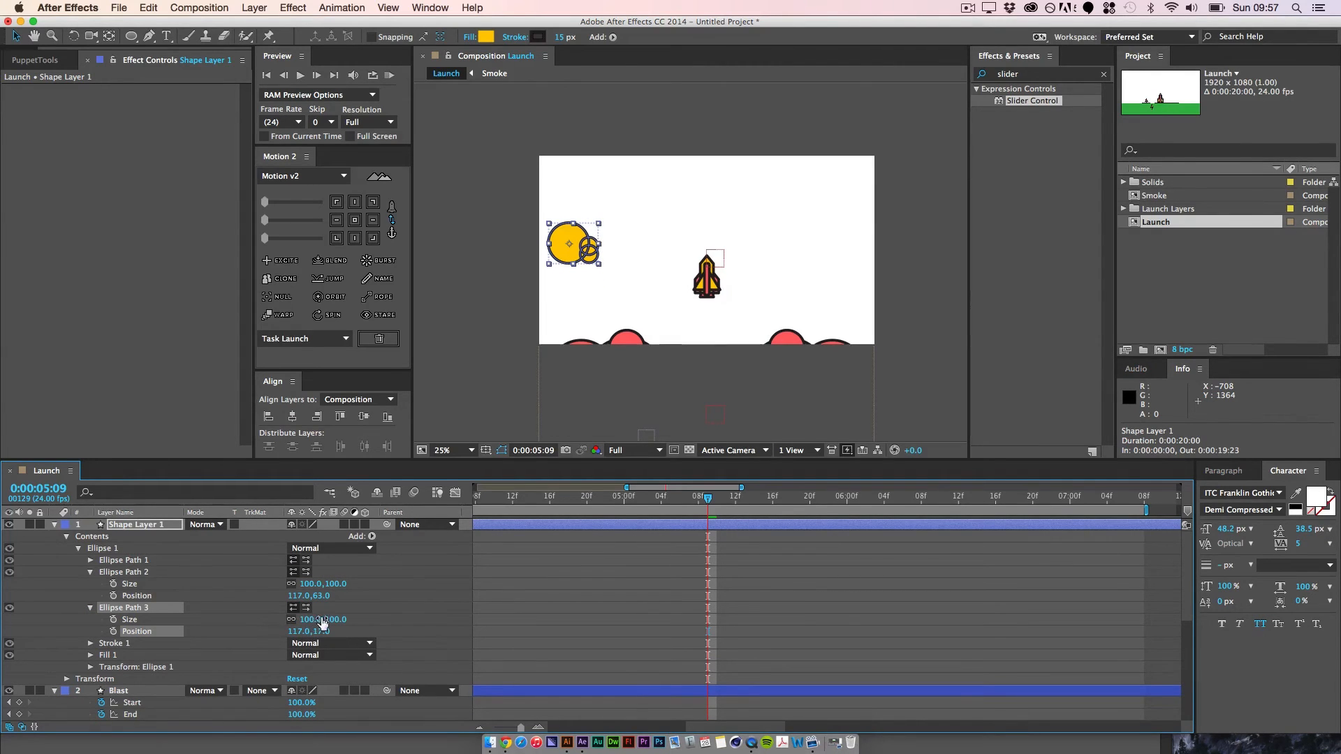
{"action": "left_click_drag", "start_coordinate": [300, 635], "coordinate": [135, 632]}
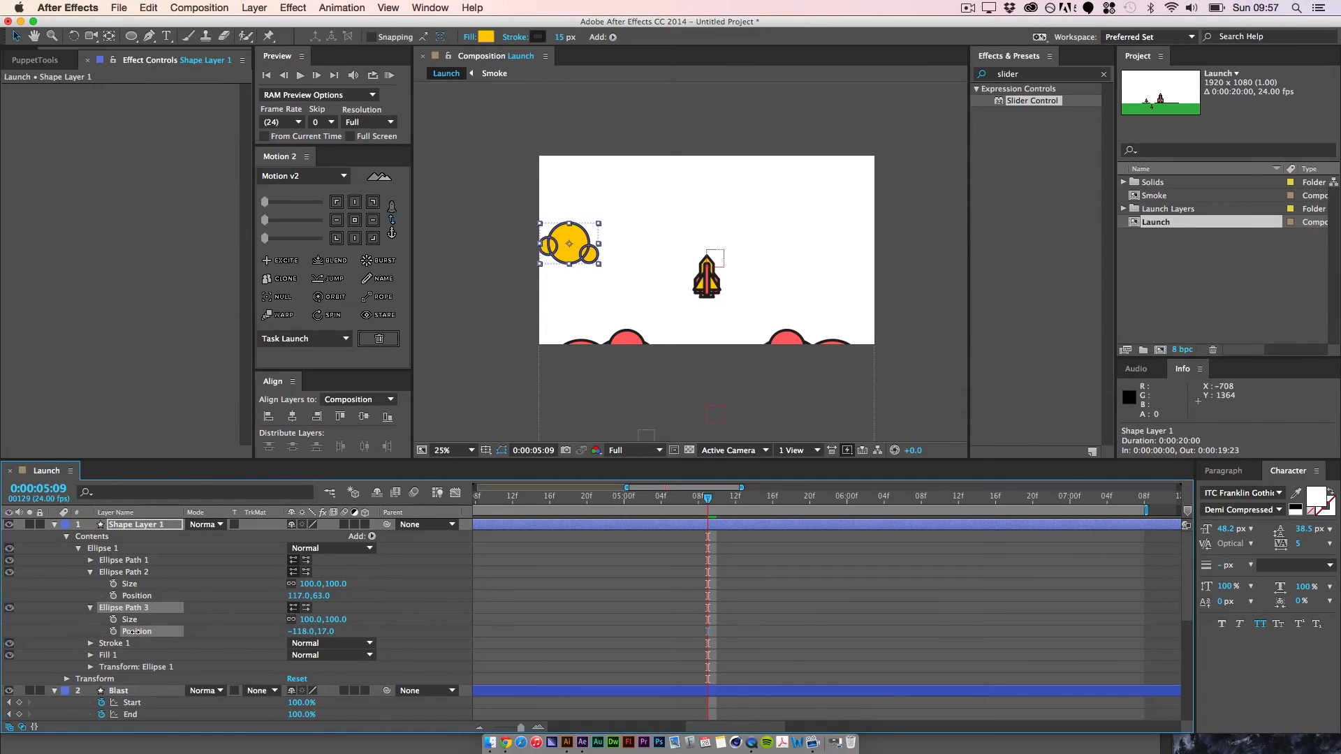
{"action": "left_click_drag", "start_coordinate": [3, 38], "coordinate": [35, 25]}
Step: Move the whole three-circle cloud layer slightly right and down, to position 1124, 576
{"action": "left_click", "coordinate": [155, 527]}
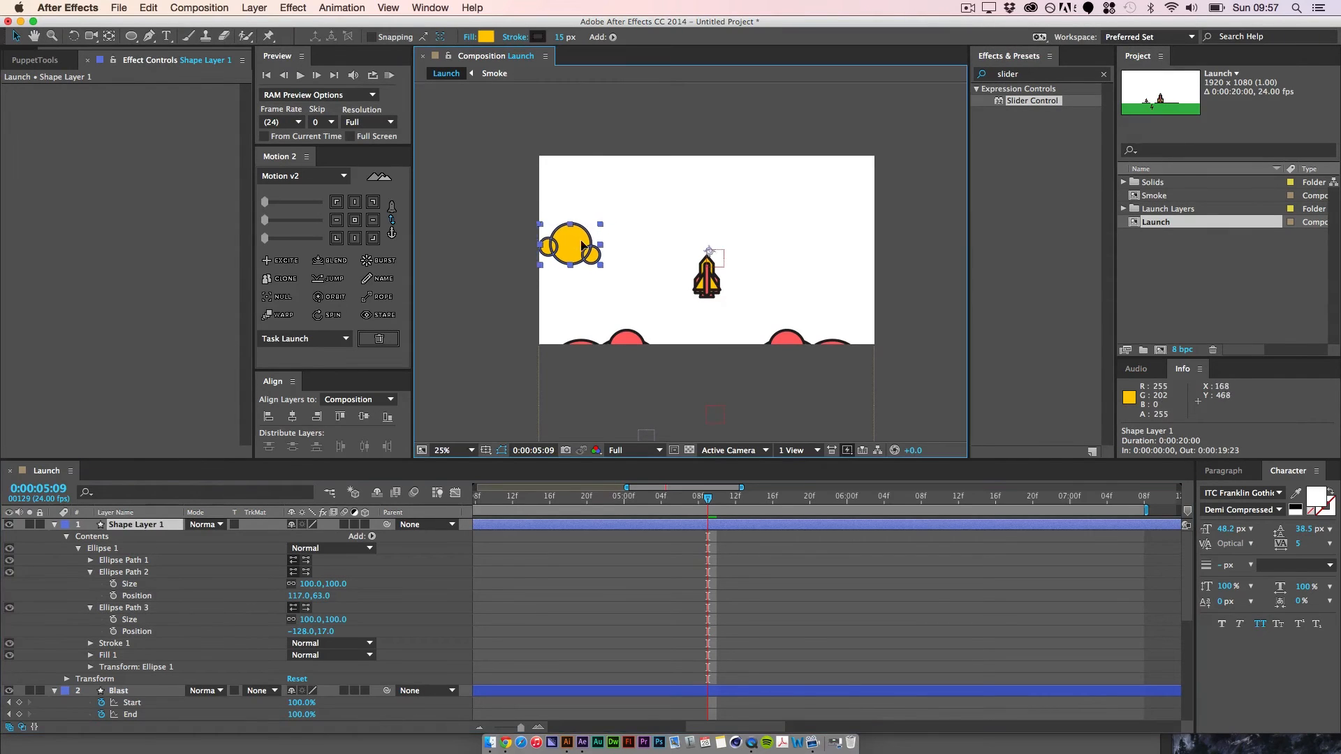
{"action": "left_click_drag", "start_coordinate": [569, 244], "coordinate": [597, 250]}
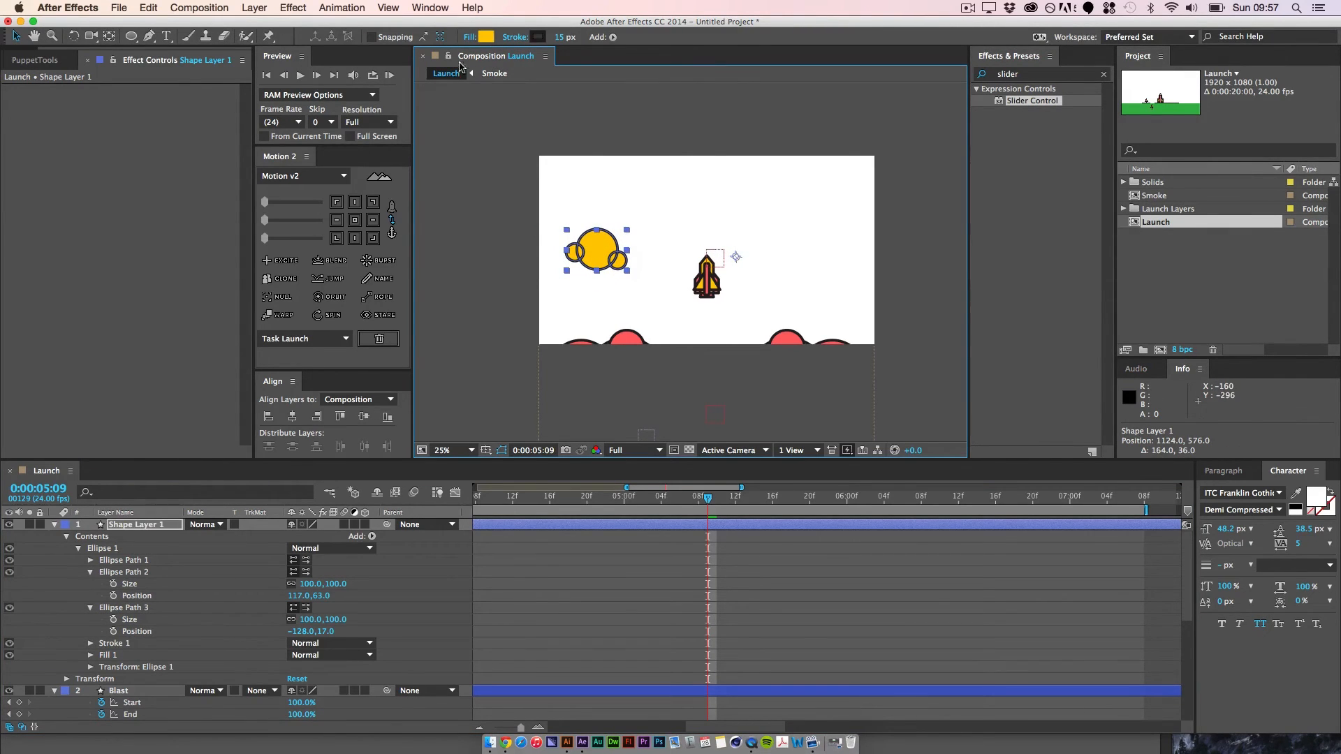
Step: Center the anchor point of the three-circle shape layer and rename the layer Cloud
{"action": "left_click", "coordinate": [355, 220]}
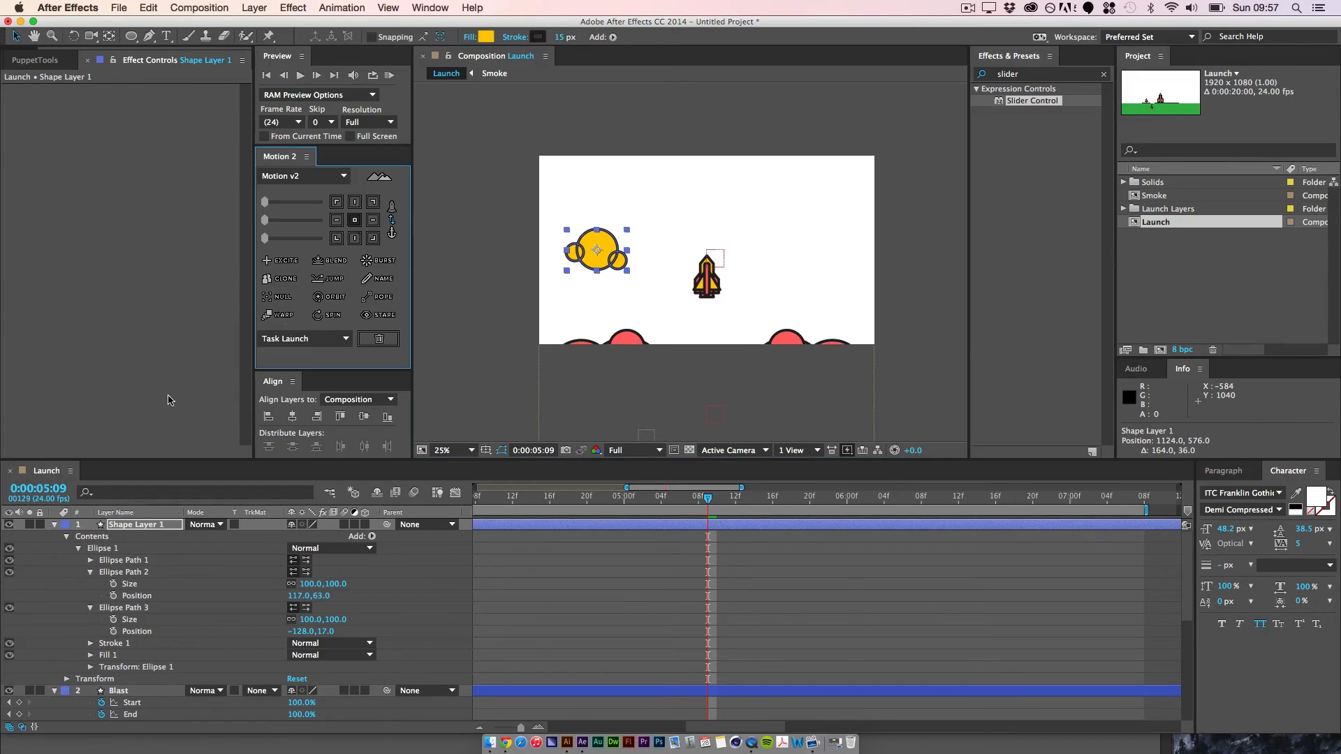
{"action": "left_click", "coordinate": [139, 527]}
{"action": "type", "text": "Cloud"}
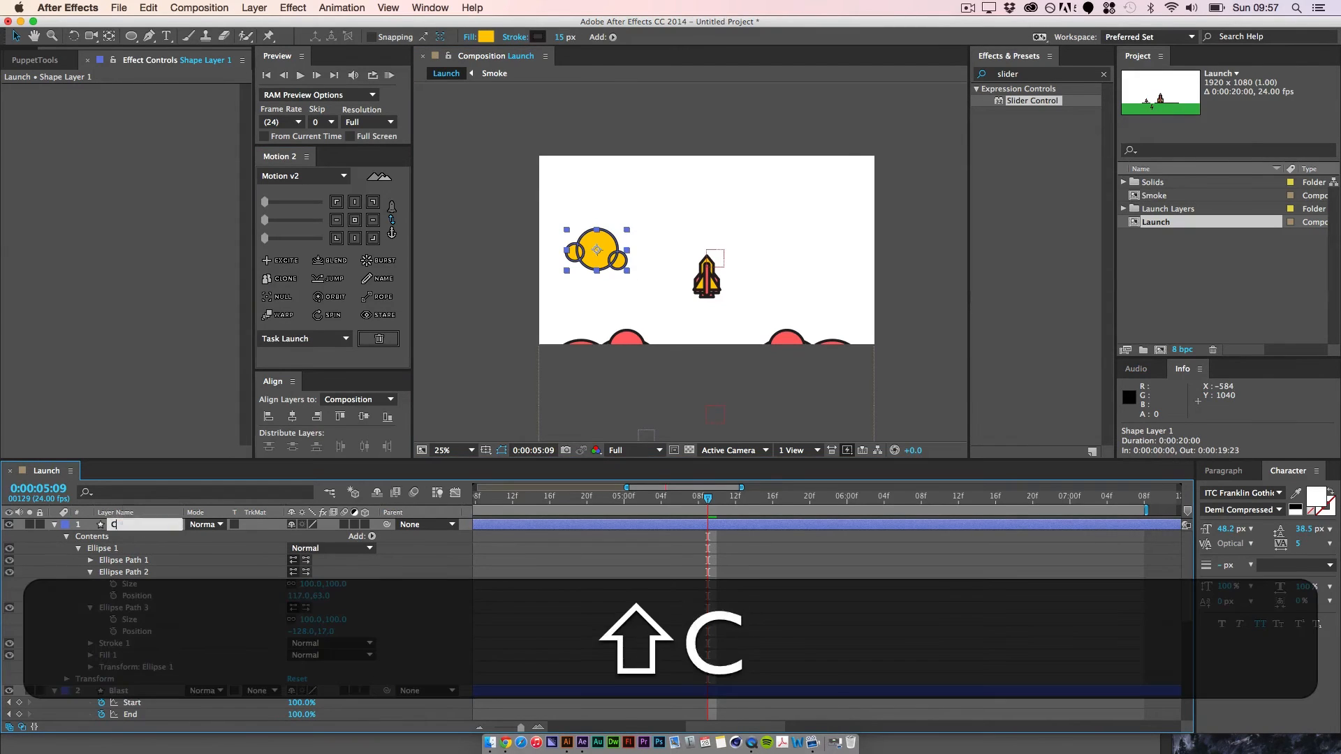
{"action": "key", "text": "Return"}
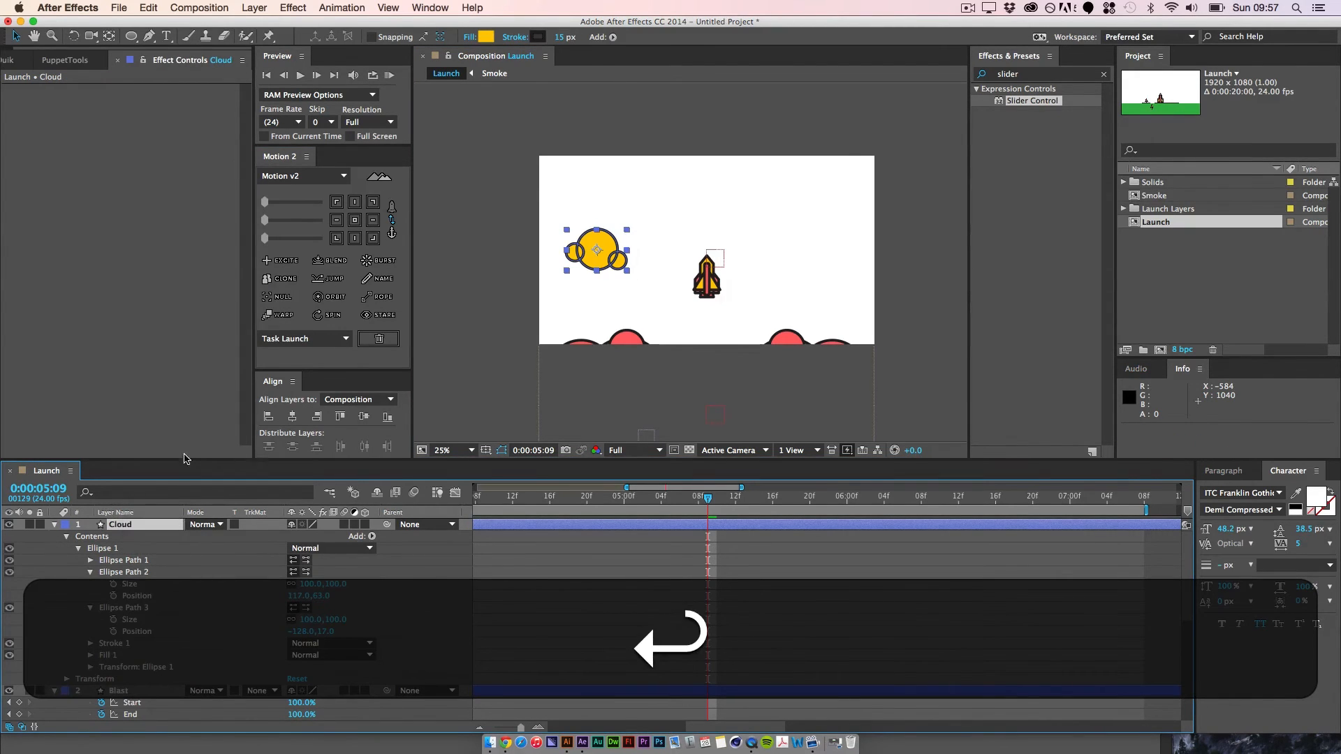
Step: Duplicate the Cloud layer and move the copy to the sky's right side, at about 1711, 476
{"action": "left_click", "coordinate": [54, 525]}
{"action": "key", "text": "super+d"}
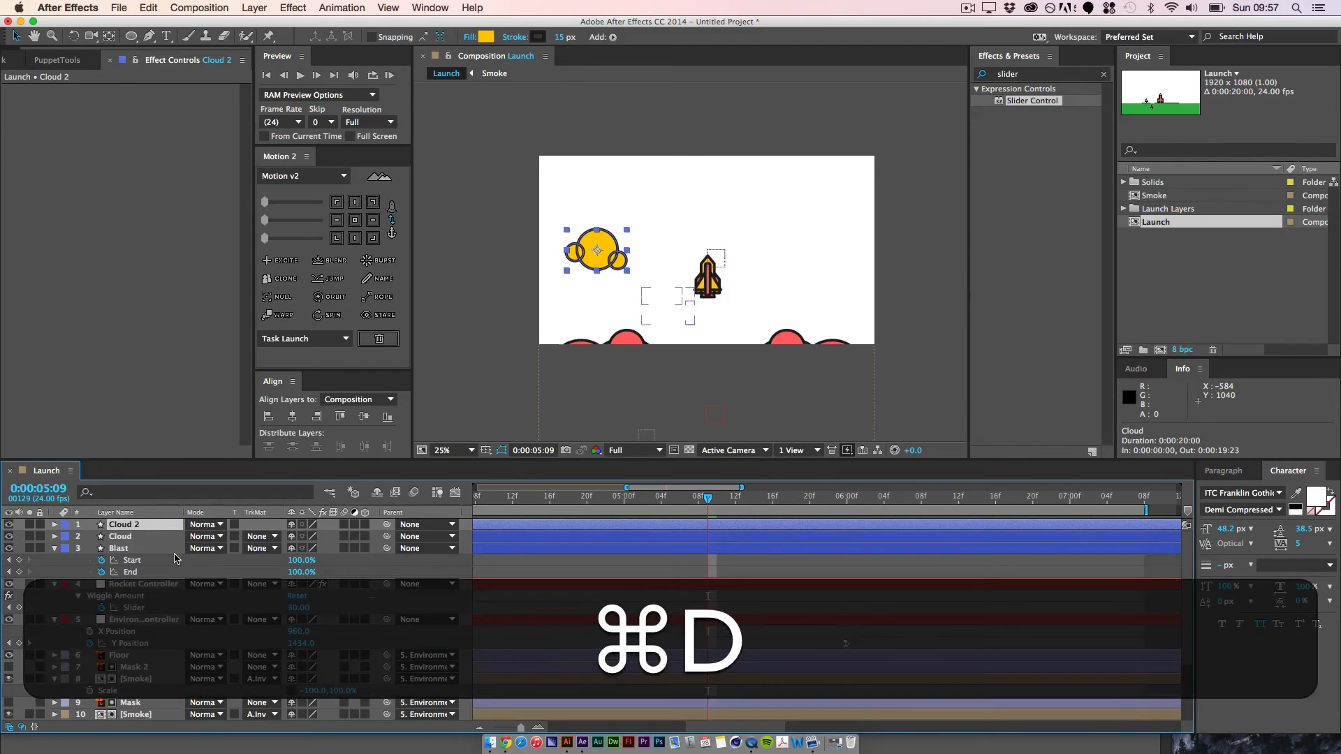
{"action": "left_click_drag", "start_coordinate": [601, 253], "coordinate": [842, 242]}
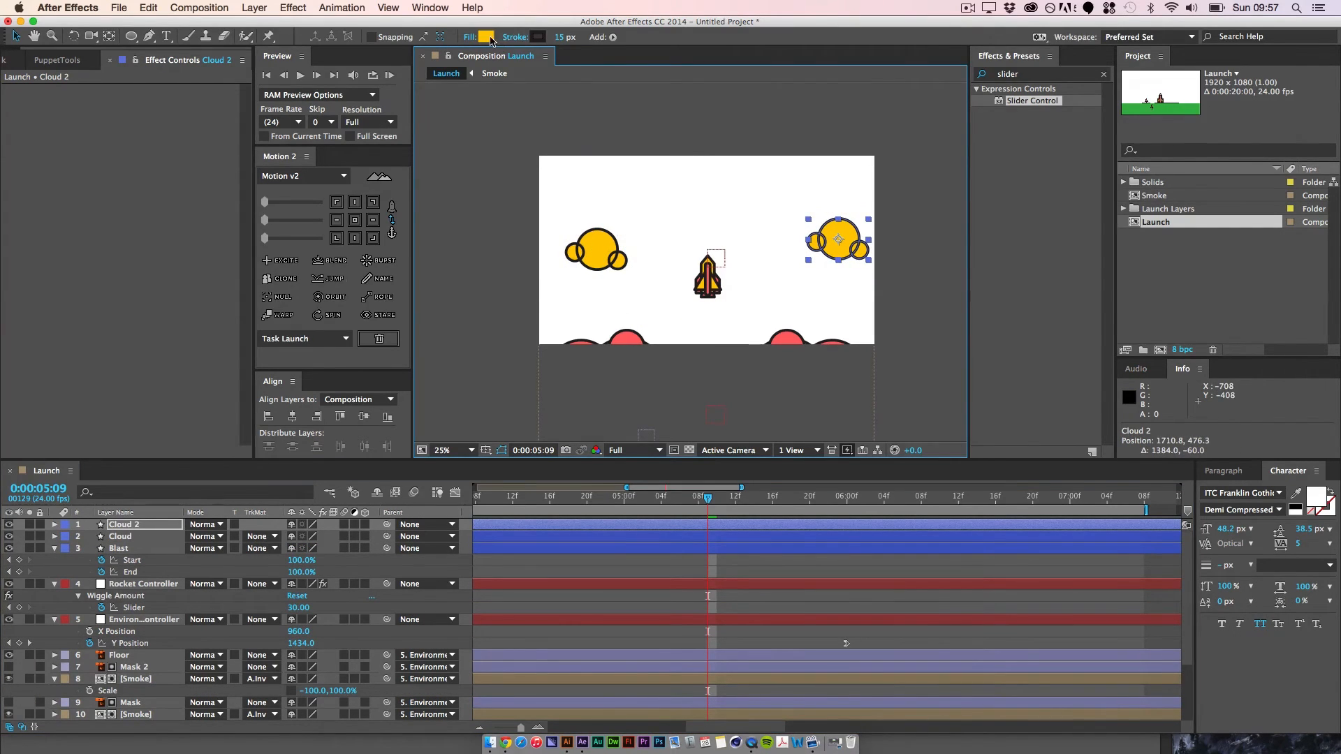
Step: Change the fill of Cloud 2 to the red FF6669, sampled from the smoke at the composition's lower edge
{"action": "left_click", "coordinate": [489, 39]}
{"action": "left_click", "coordinate": [295, 178]}
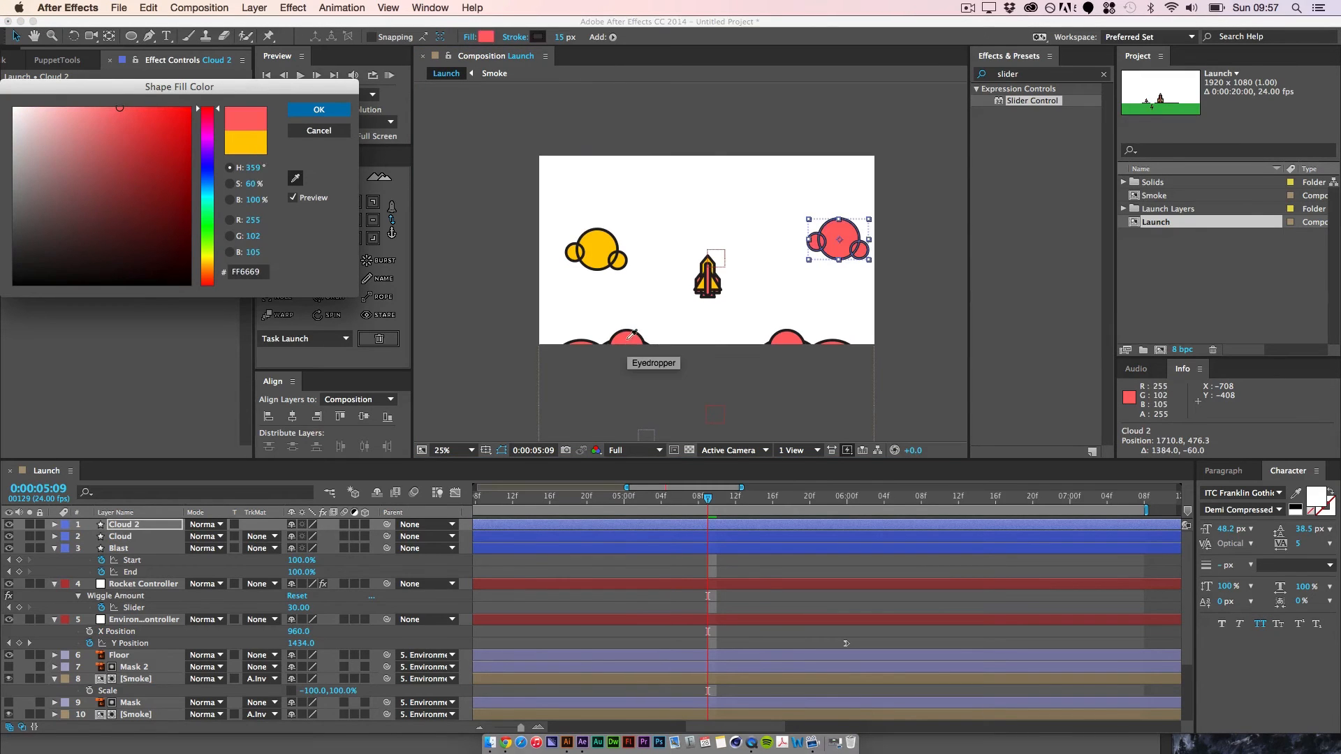
{"action": "left_click", "coordinate": [633, 333]}
{"action": "key", "text": "Return"}
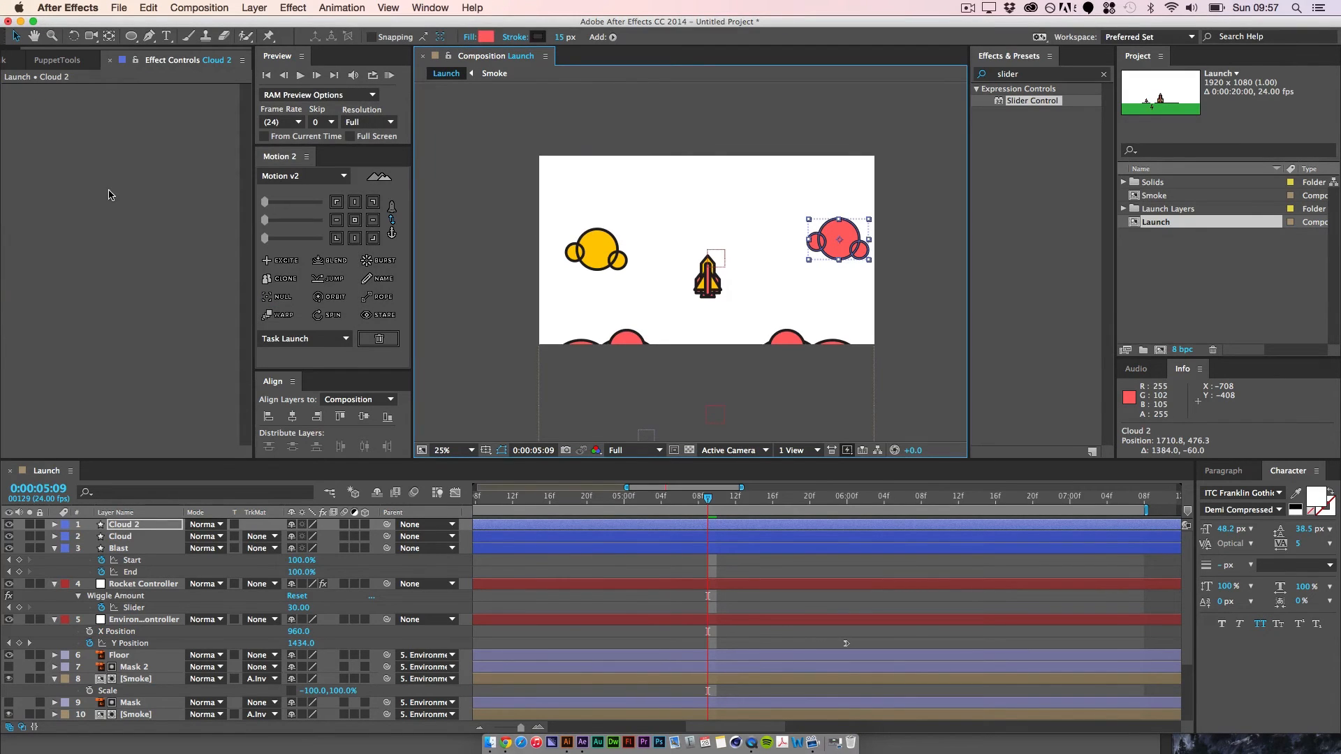
Step: Parent both the Cloud and Cloud 2 layers to the Environment controller
{"action": "key", "text": "shift"}
{"action": "left_click", "coordinate": [120, 537], "text": "shift"}
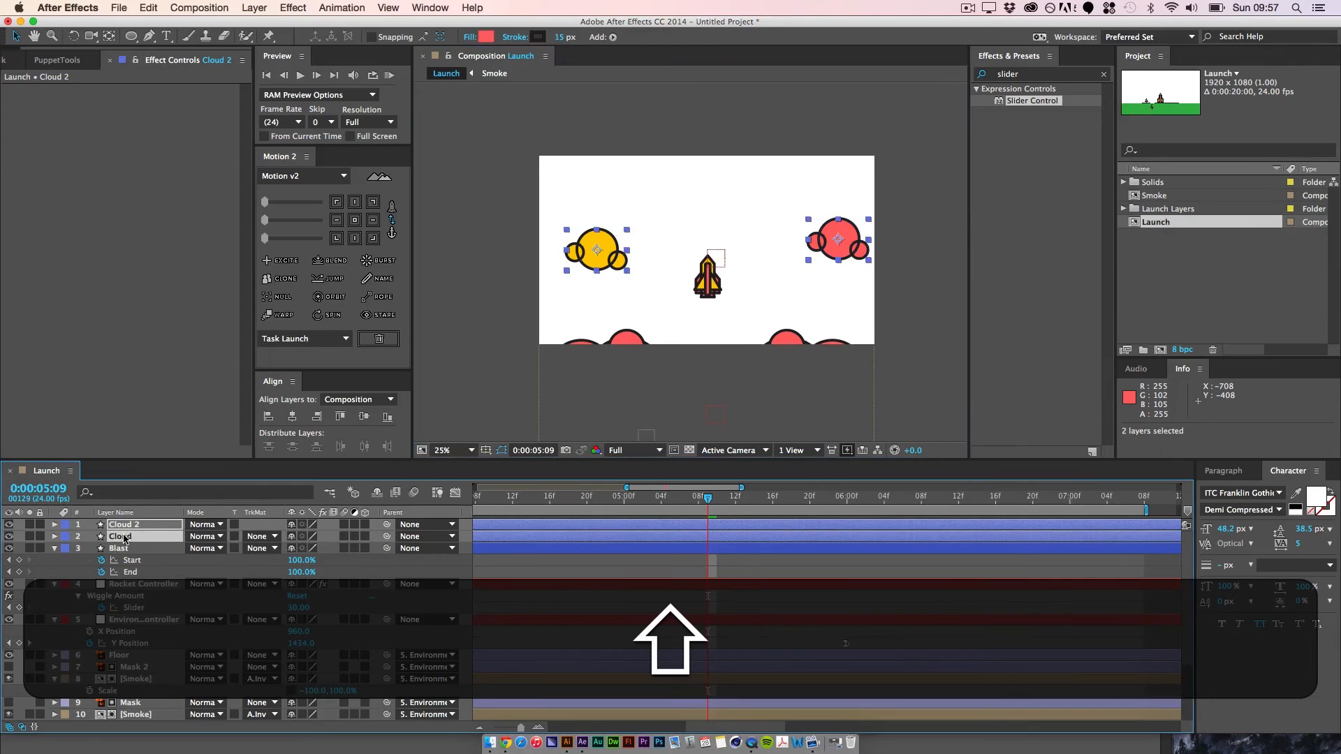
{"action": "left_click_drag", "start_coordinate": [387, 525], "coordinate": [143, 620]}
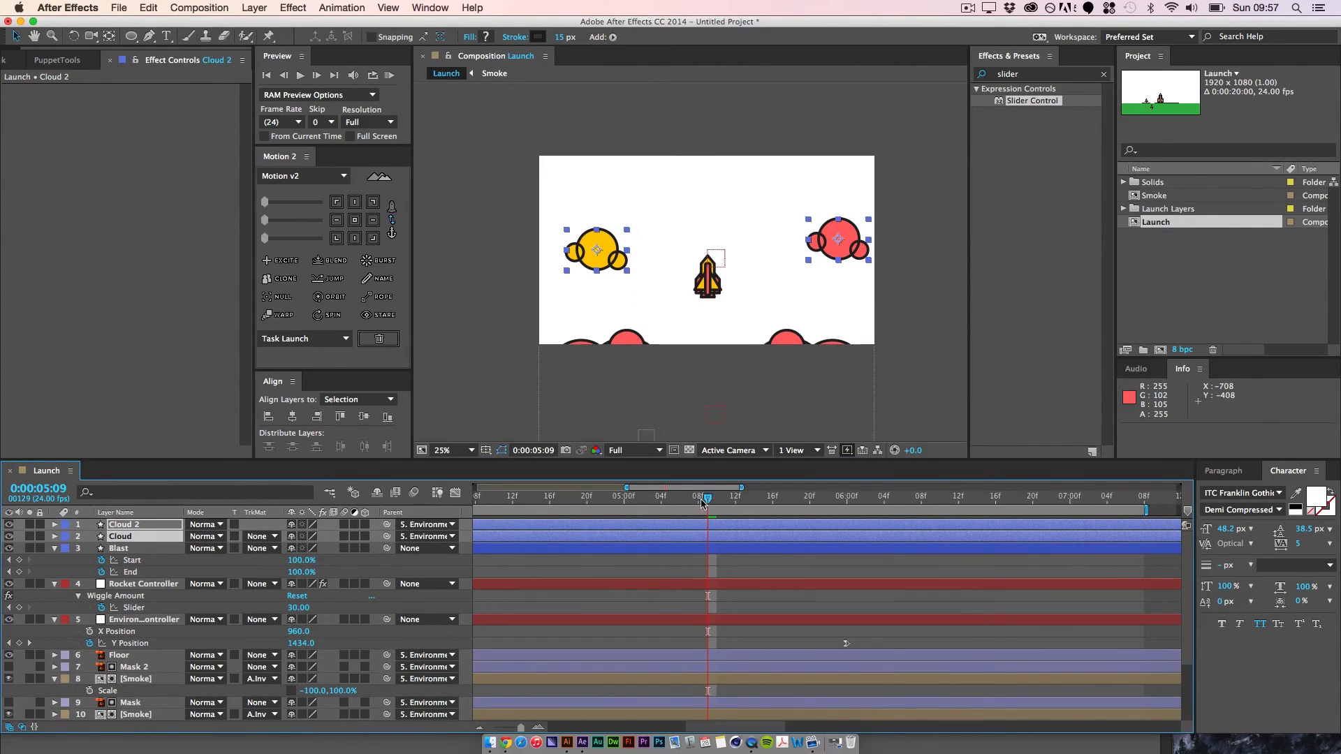
Step: Set the Environment controller's Y Position to 2573 at its keyframe at 0:00:06:00
{"action": "left_click_drag", "start_coordinate": [702, 504], "coordinate": [526, 534]}
{"action": "left_click_drag", "start_coordinate": [628, 536], "coordinate": [847, 556]}
{"action": "left_click", "coordinate": [30, 643]}
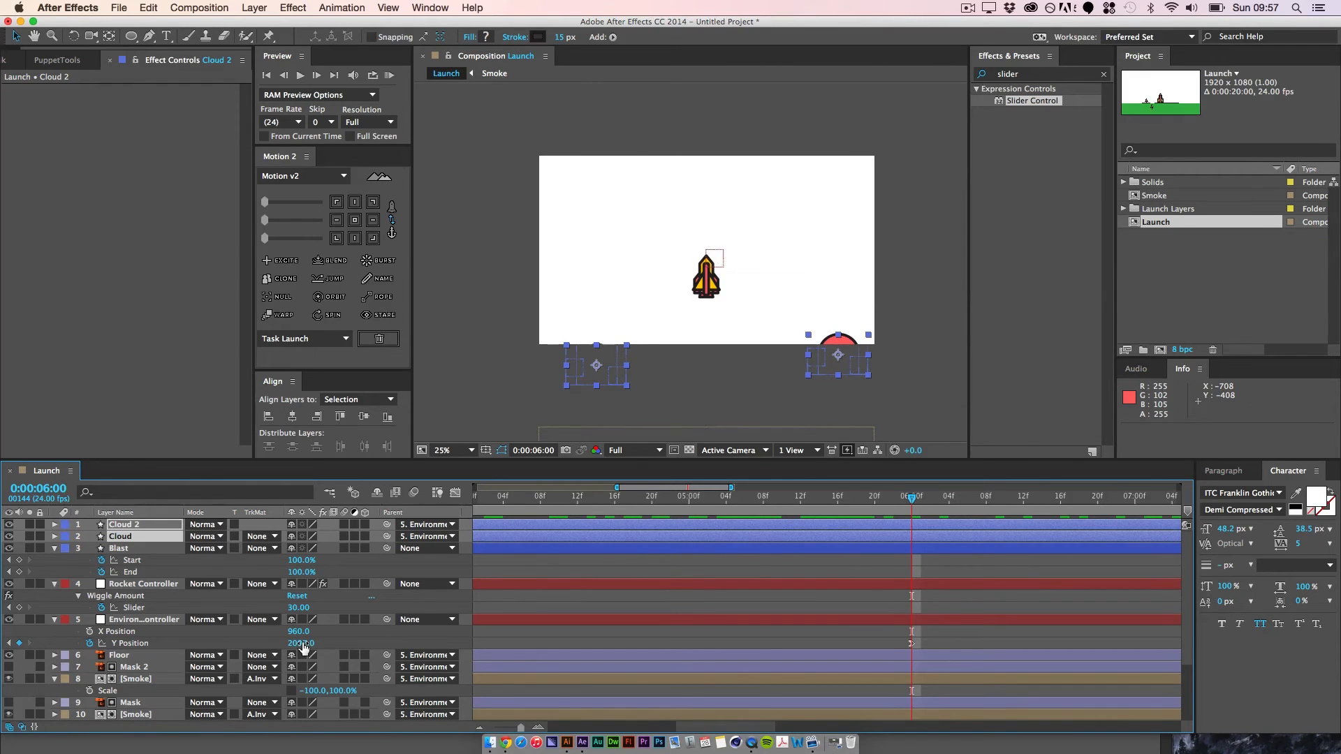
{"action": "left_click_drag", "start_coordinate": [304, 648], "coordinate": [388, 639]}
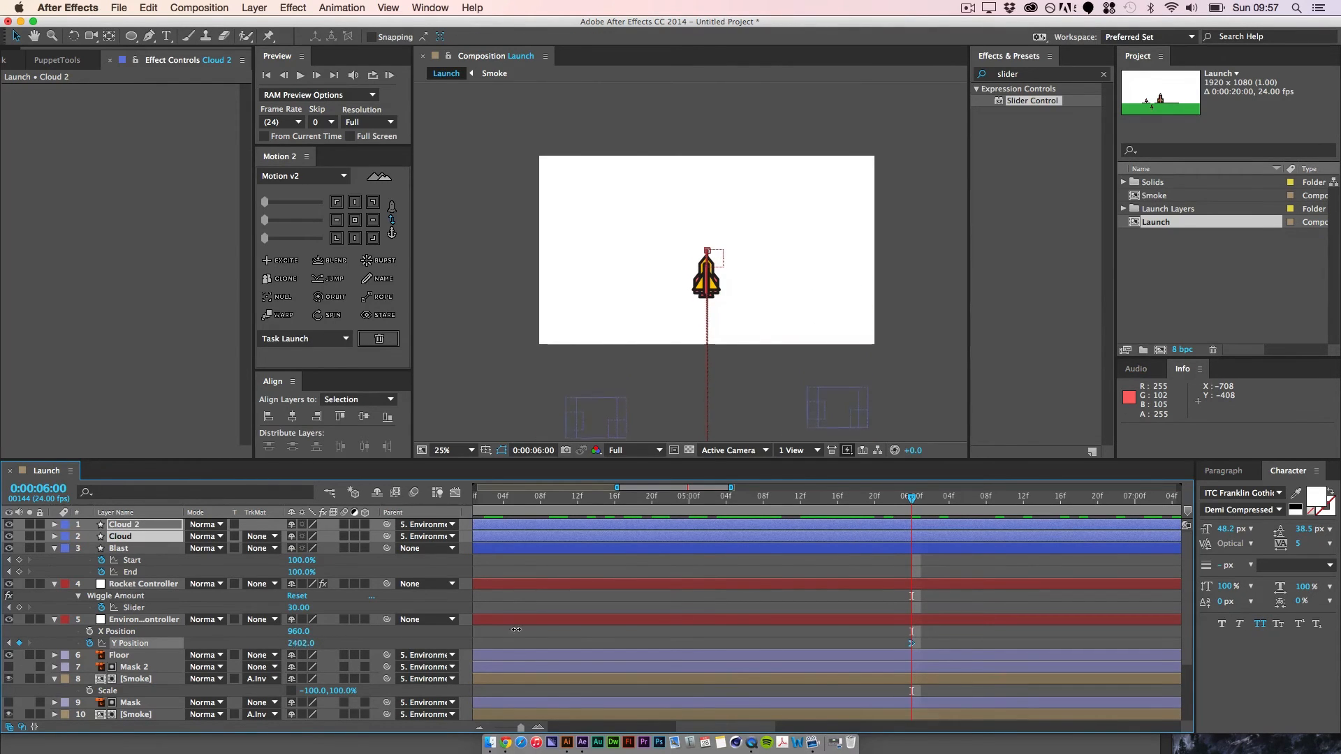
{"action": "left_click_drag", "start_coordinate": [517, 630], "coordinate": [551, 630]}
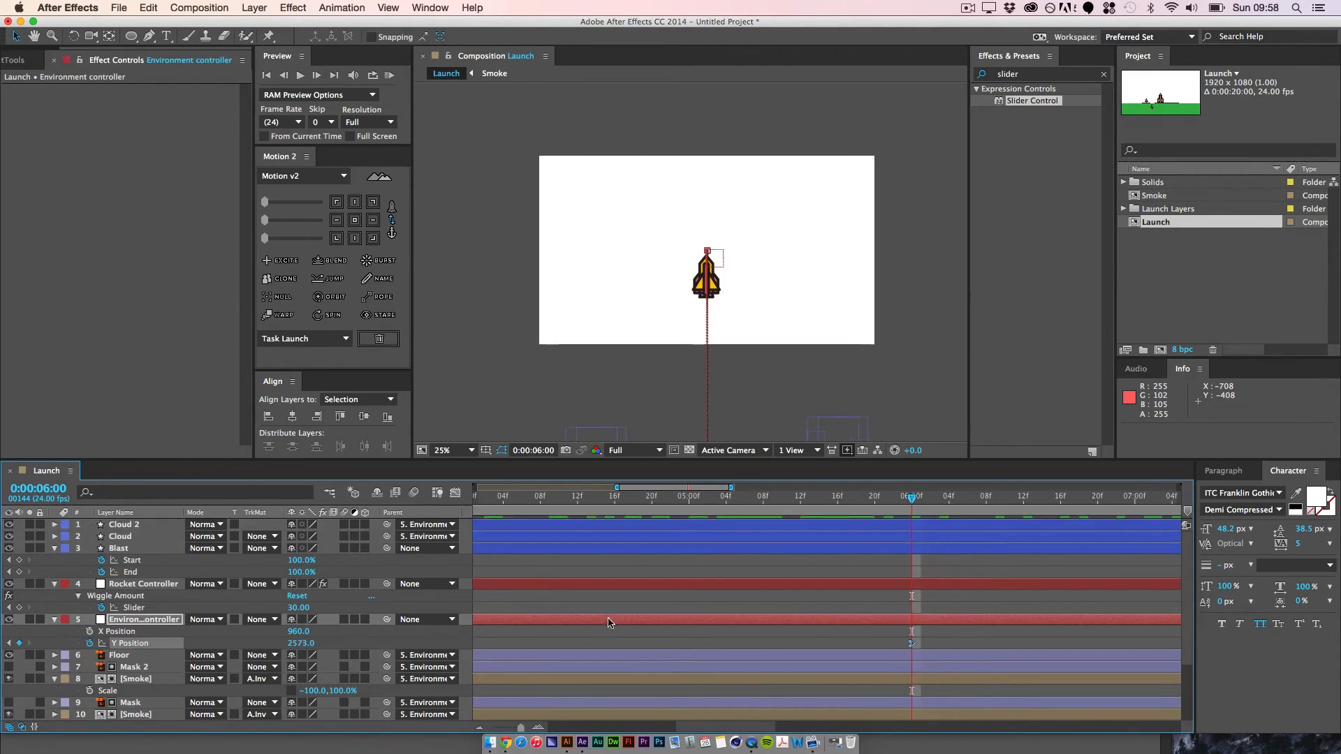
{"action": "left_click", "coordinate": [868, 646]}
Step: Preview the clouds moving down past the rocket, ending with the playhead at 0:00:05:21
{"action": "left_click_drag", "start_coordinate": [908, 501], "coordinate": [596, 500]}
{"action": "key", "text": "space"}
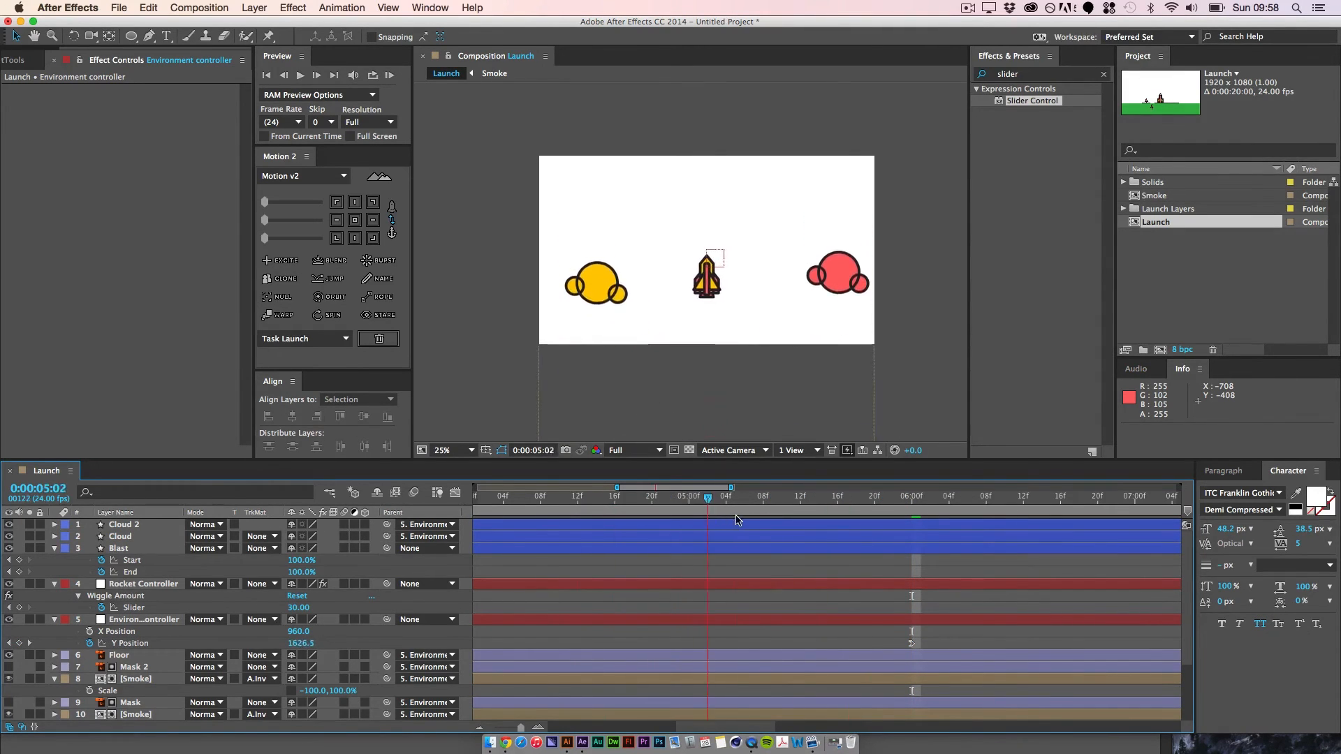
{"action": "left_click_drag", "start_coordinate": [887, 544], "coordinate": [884, 544]}
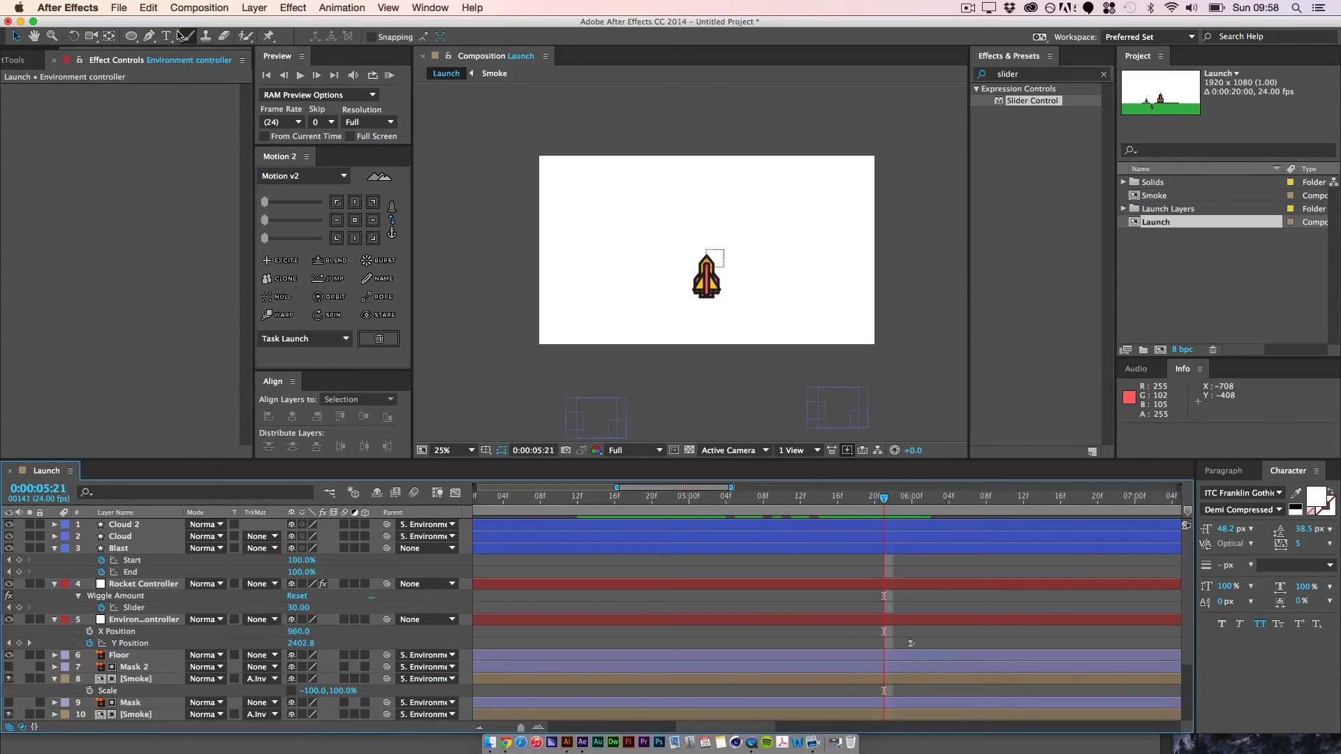
Step: Draw a red circle on a new shape layer above and right of the rocket, center its anchor point, and deselect it
{"action": "left_click", "coordinate": [132, 37]}
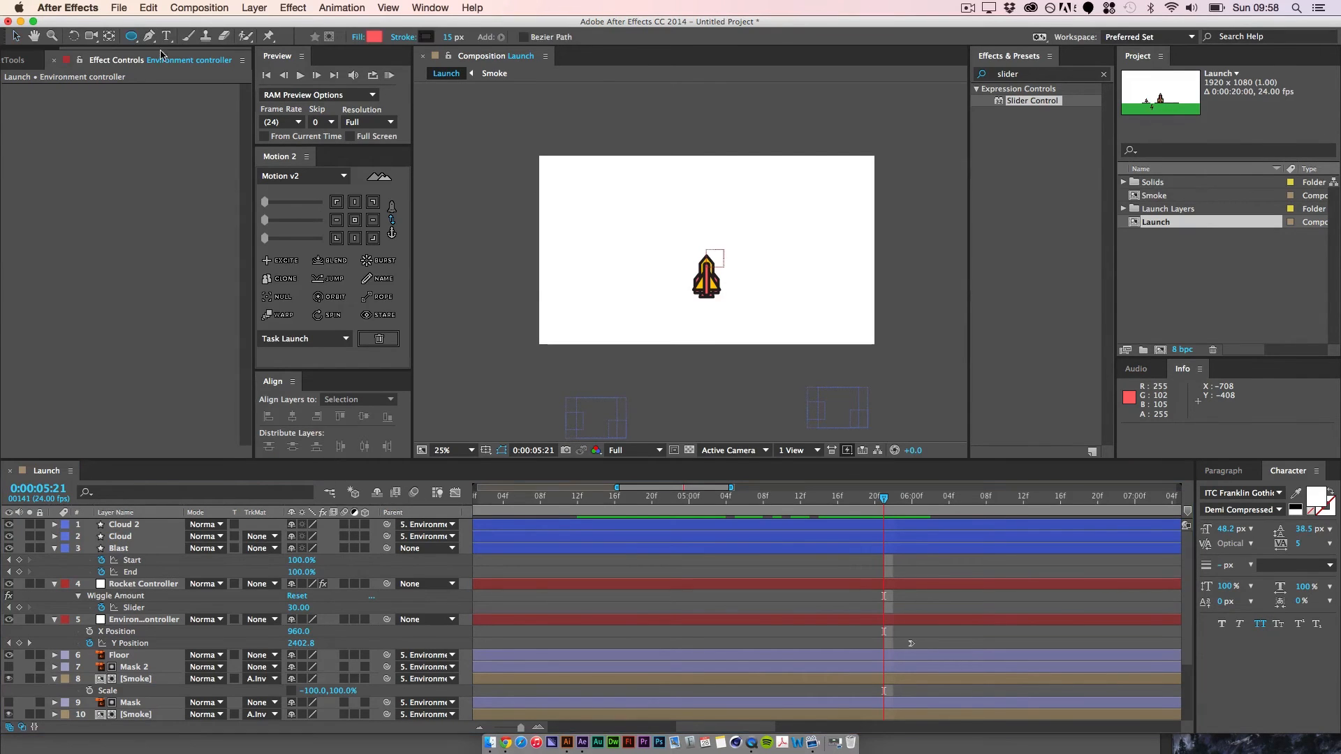
{"action": "left_click_drag", "start_coordinate": [779, 201], "coordinate": [825, 245]}
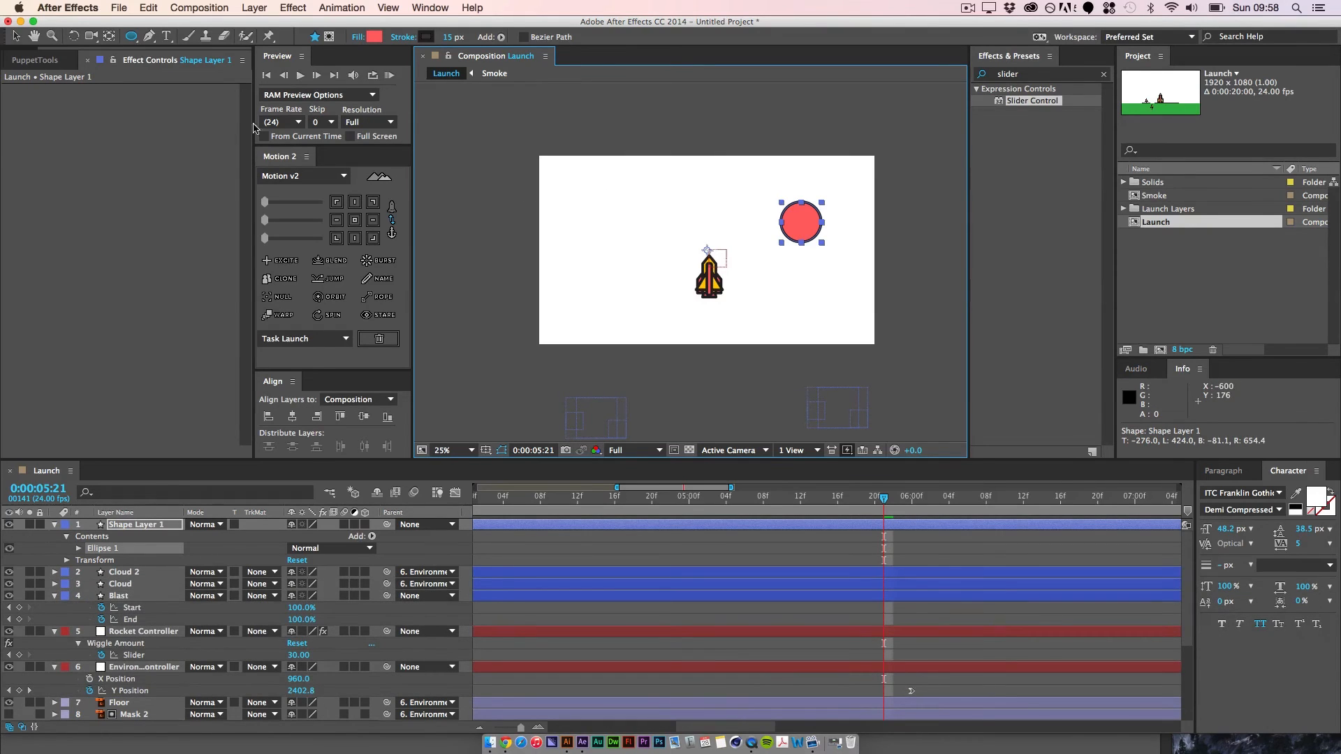
{"action": "left_click", "coordinate": [354, 221]}
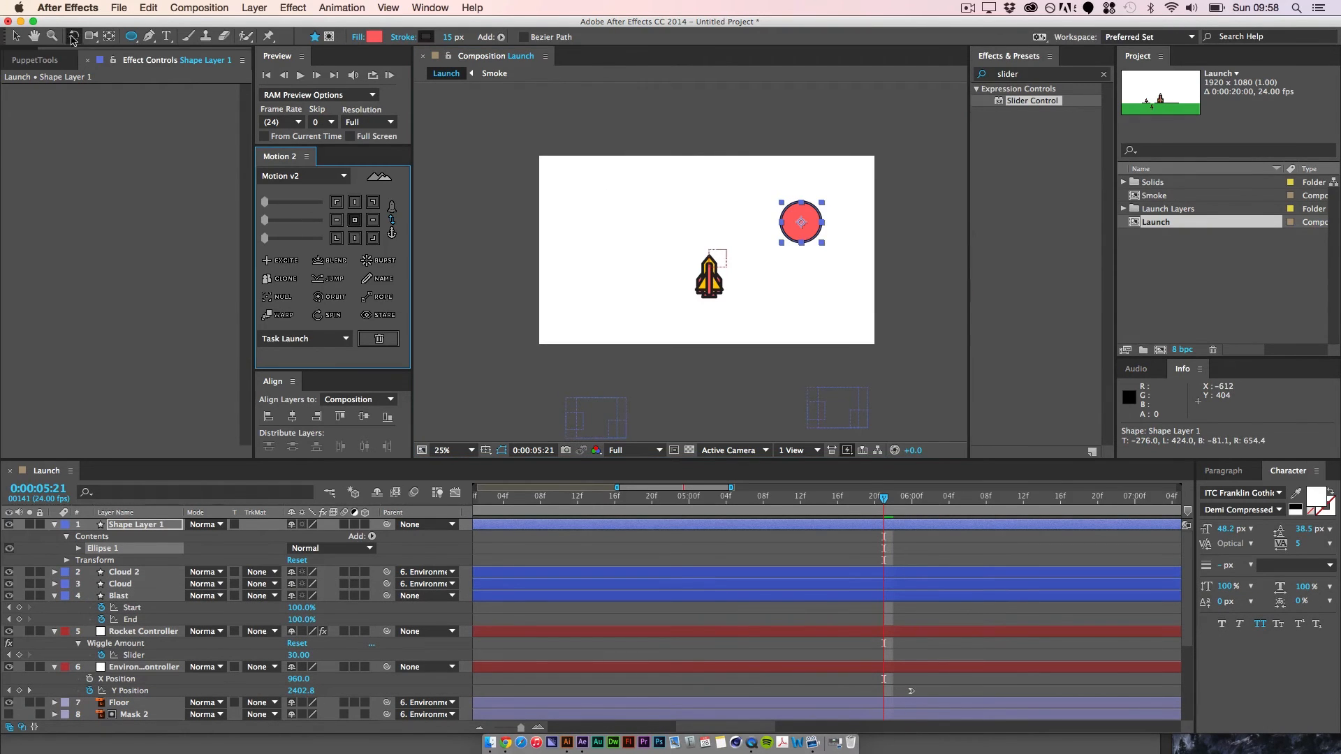
{"action": "left_click", "coordinate": [17, 36]}
{"action": "left_click", "coordinate": [502, 238]}
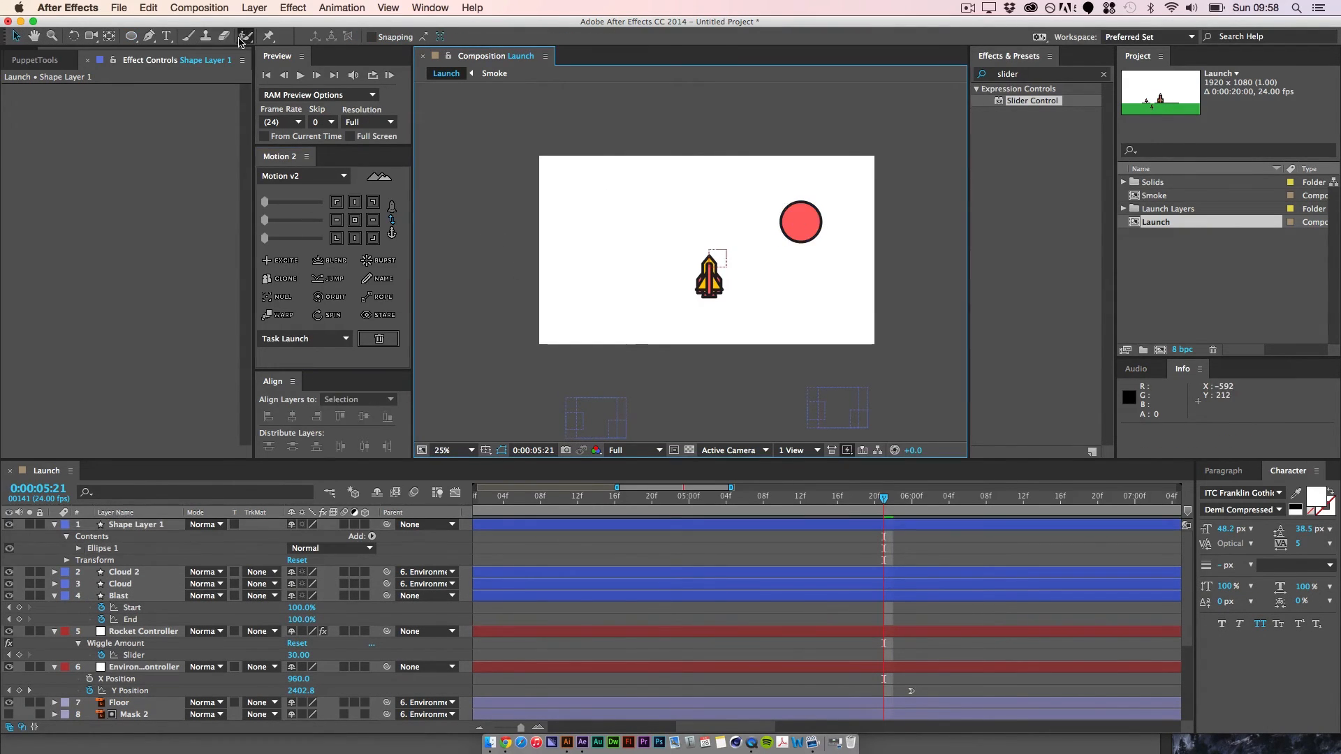
Step: With the Pen tool, draw two separate short diagonal lines in the sky's upper-left area on one new shape layer
{"action": "left_click", "coordinate": [150, 37]}
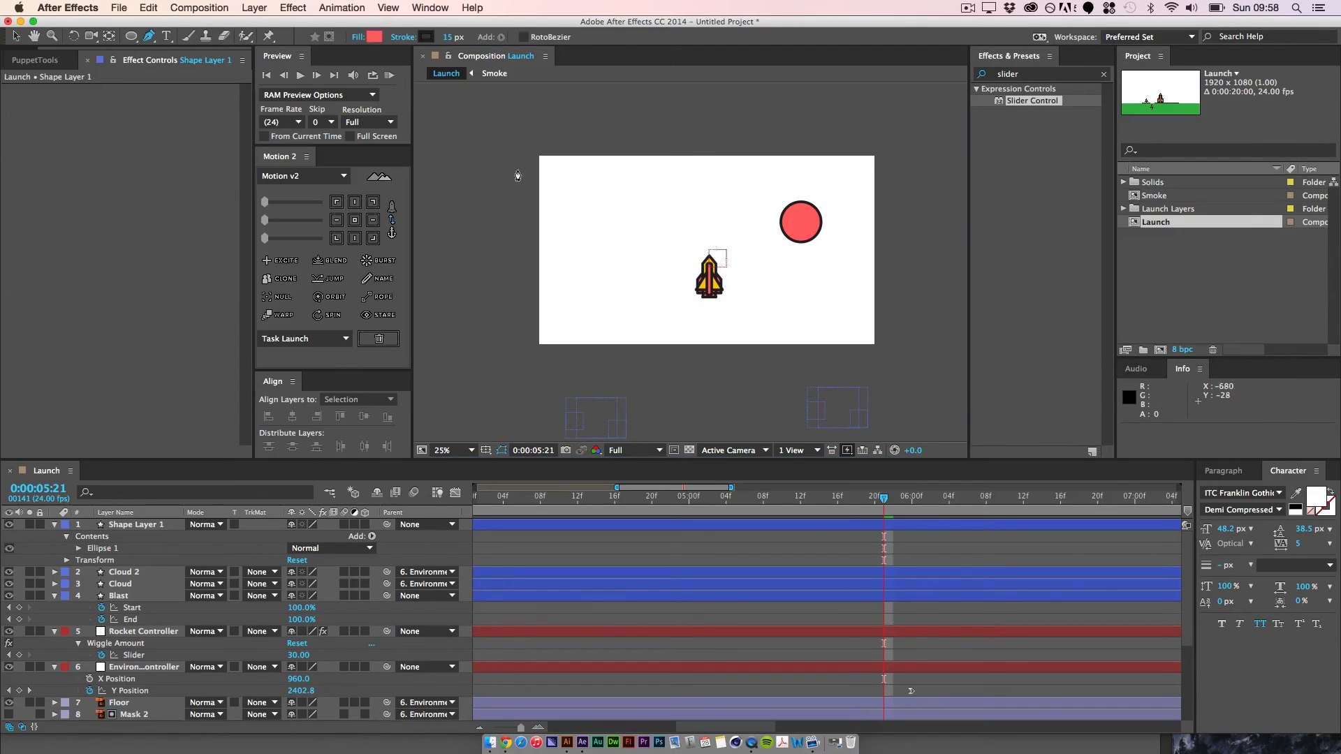
{"action": "left_click", "coordinate": [580, 227]}
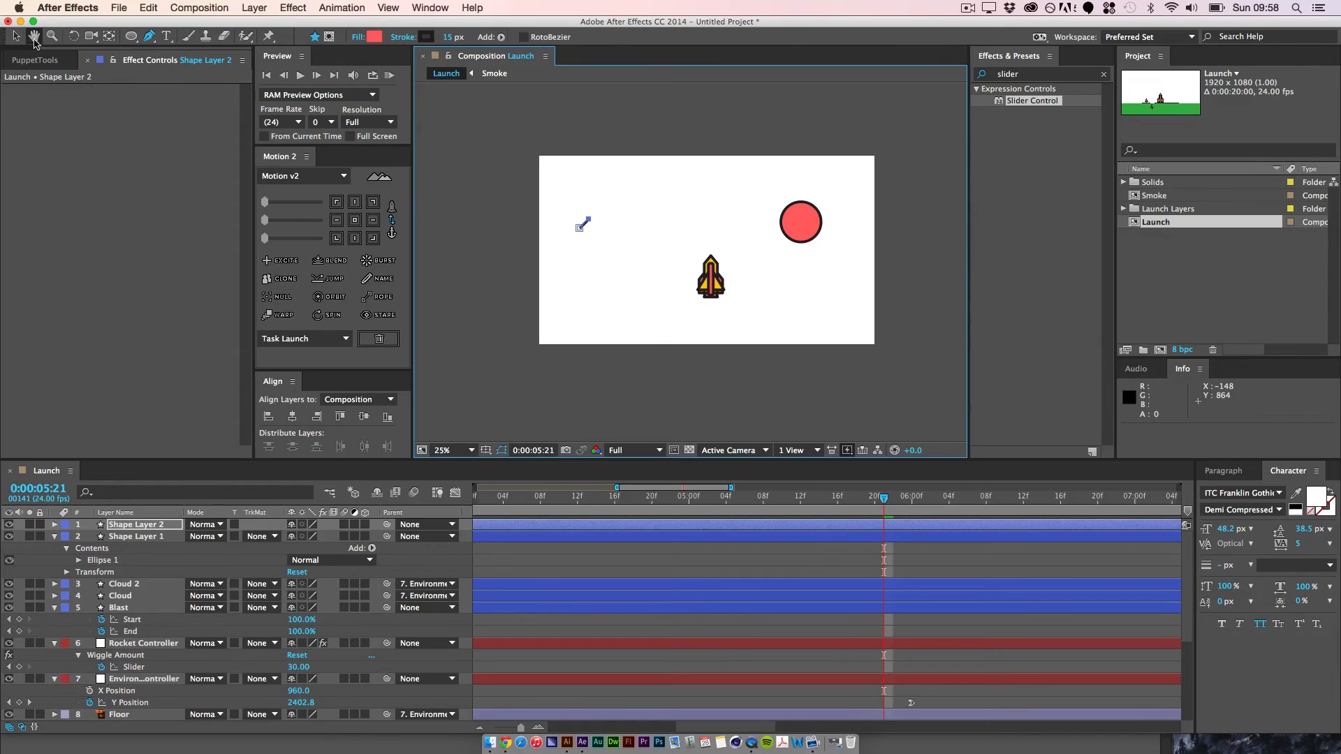
{"action": "key", "text": "v"}
{"action": "left_click", "coordinate": [500, 173]}
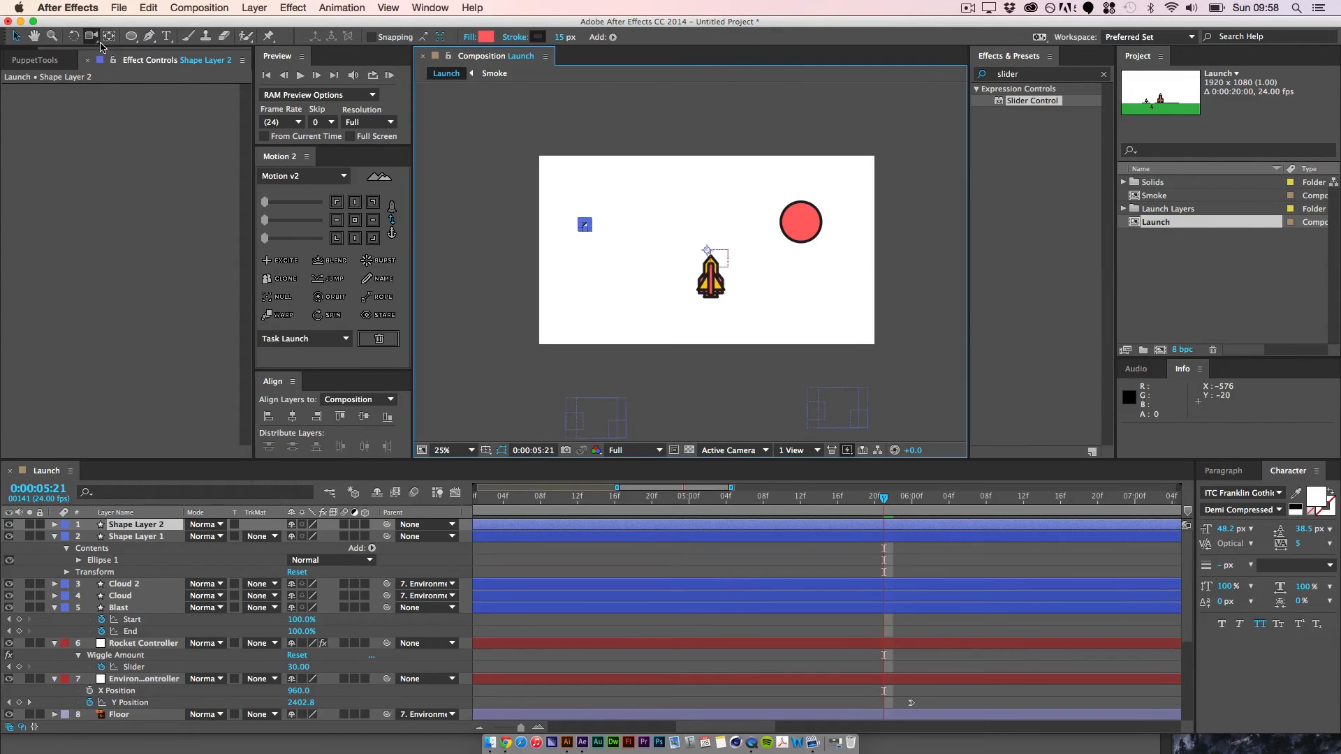
{"action": "left_click", "coordinate": [148, 37]}
{"action": "left_click", "coordinate": [626, 184]}
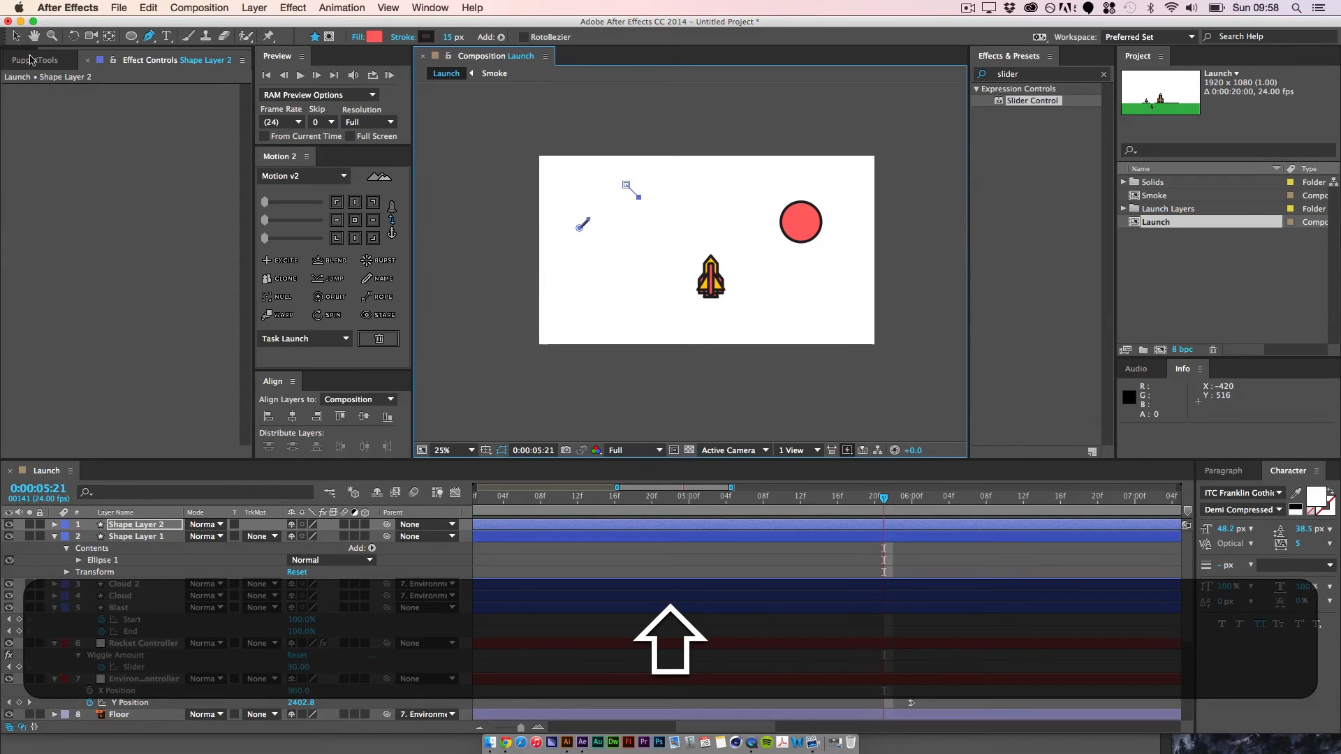
{"action": "key", "text": "v"}
{"action": "left_click", "coordinate": [486, 257]}
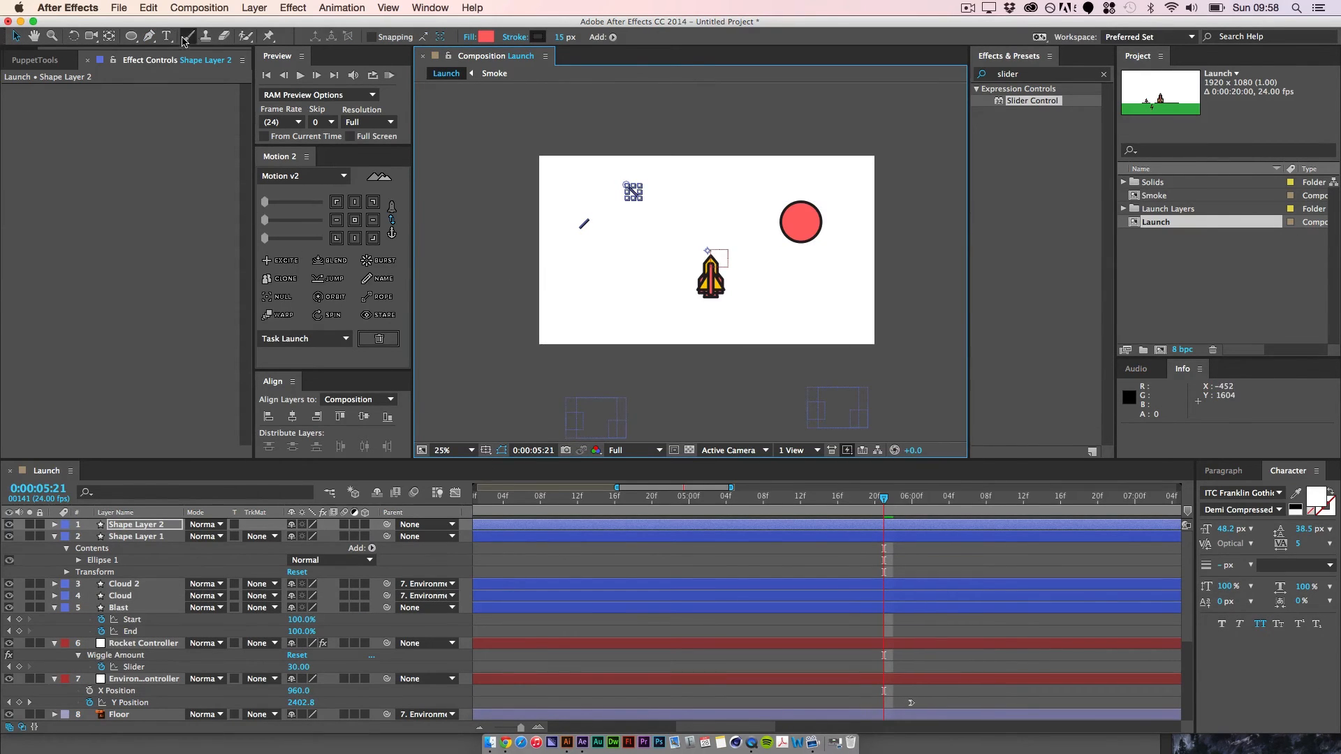
Step: Add two more short diagonal lines to Shape Layer 2, one above the rocket and one just left of the red circle
{"action": "left_click", "coordinate": [148, 35]}
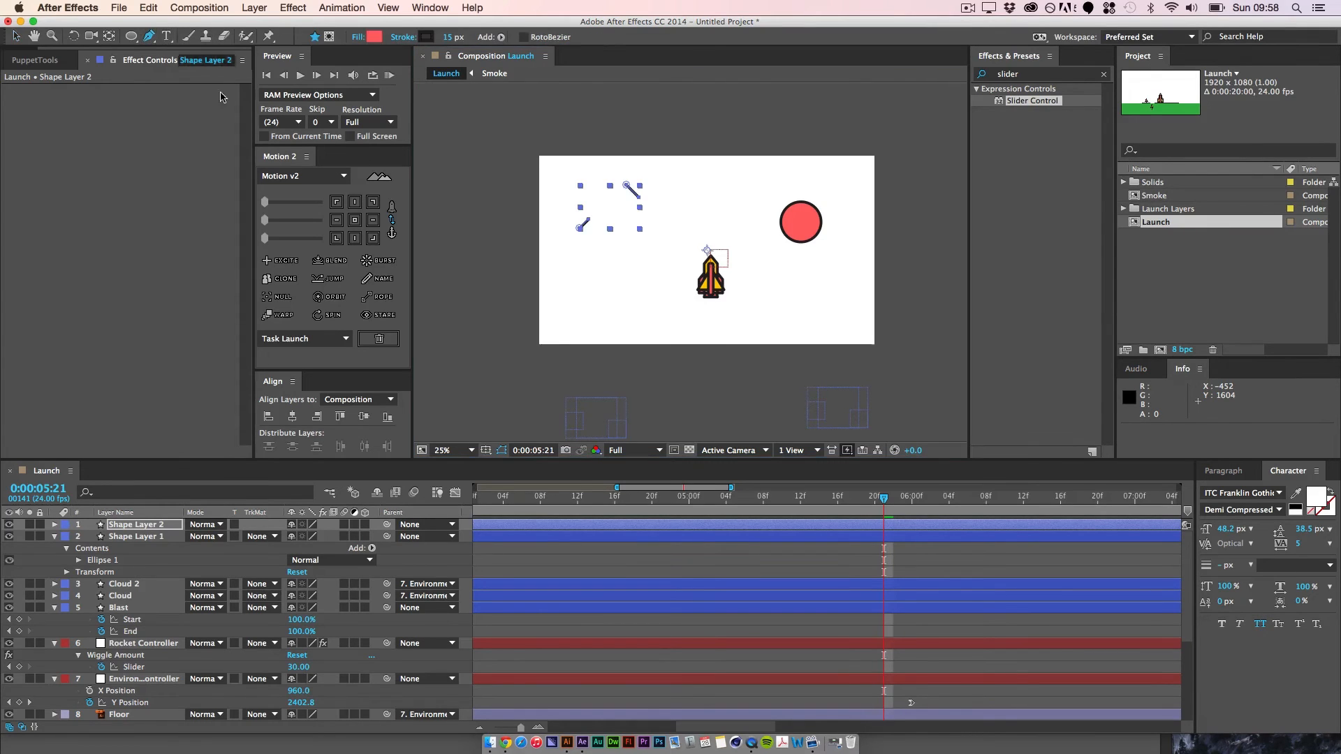
{"action": "left_click", "coordinate": [711, 182]}
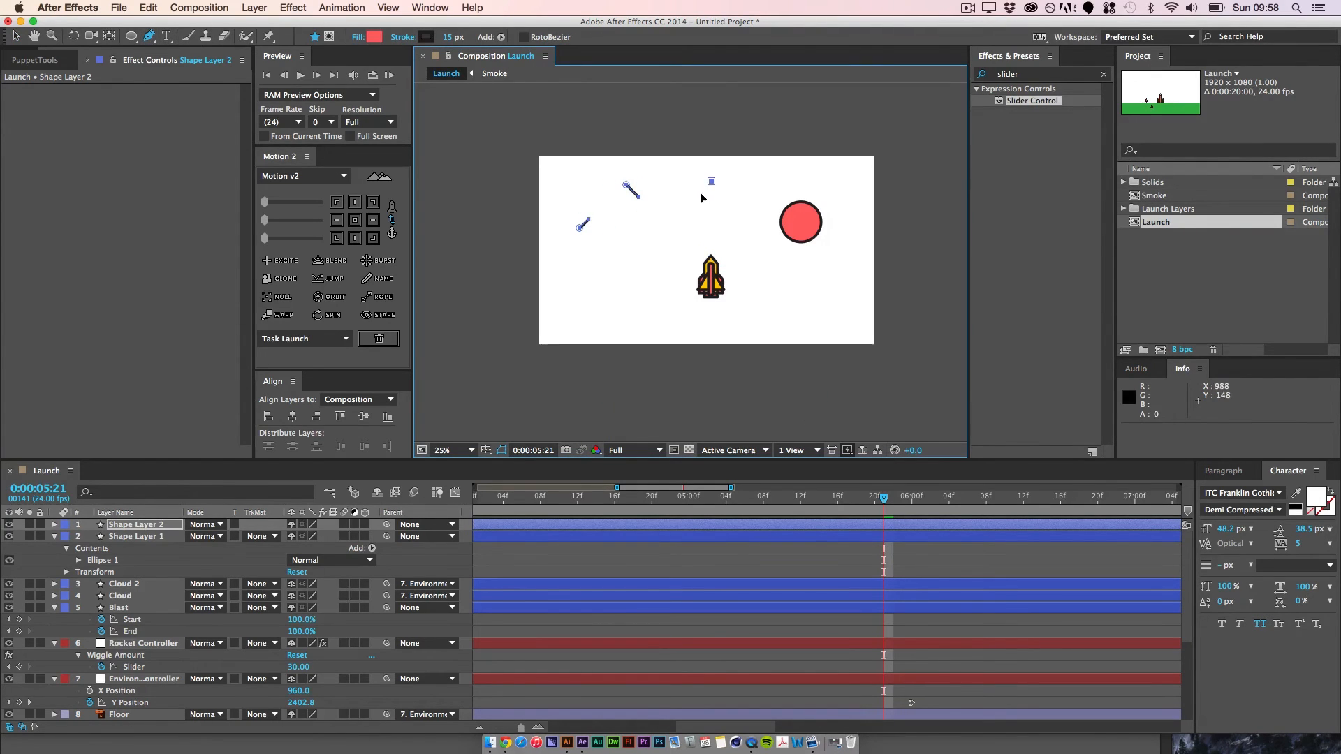
{"action": "left_click", "coordinate": [15, 36]}
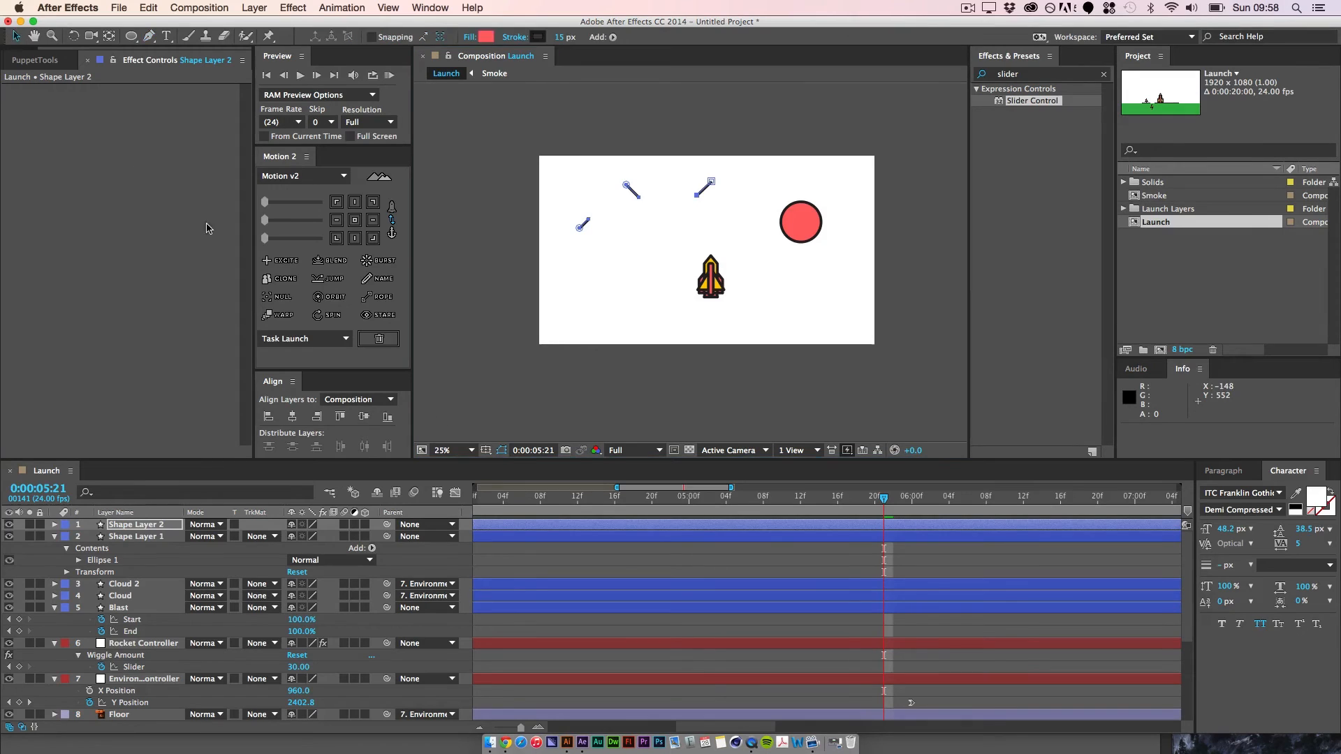
{"action": "left_click", "coordinate": [510, 555]}
{"action": "left_click", "coordinate": [131, 525]}
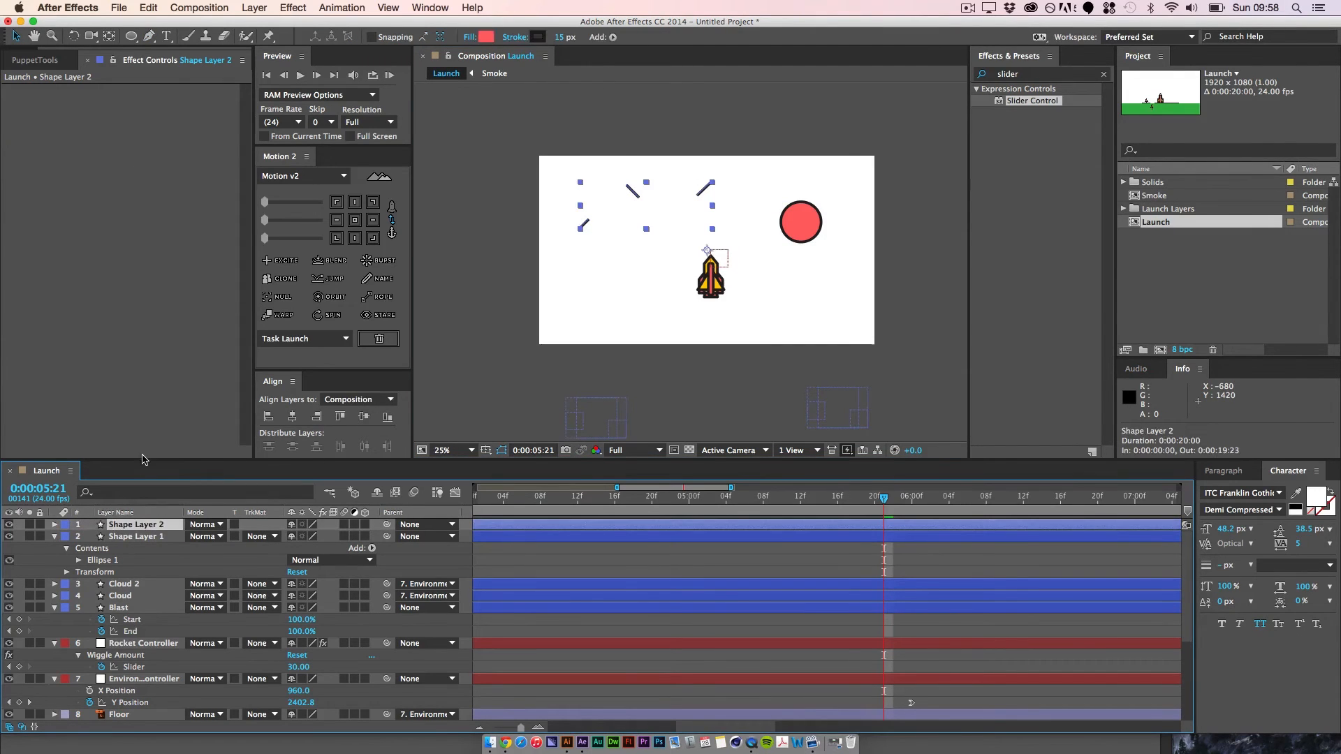
{"action": "left_click", "coordinate": [147, 36]}
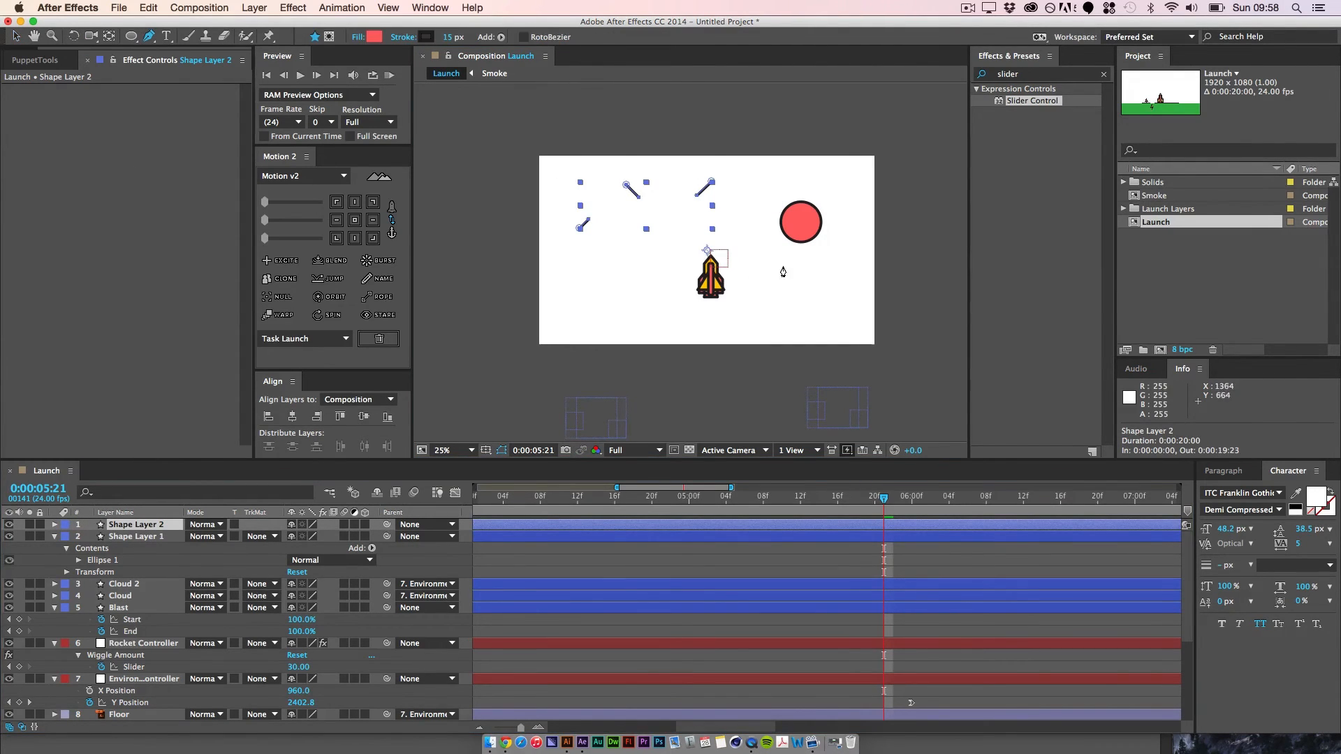
{"action": "left_click", "coordinate": [759, 207]}
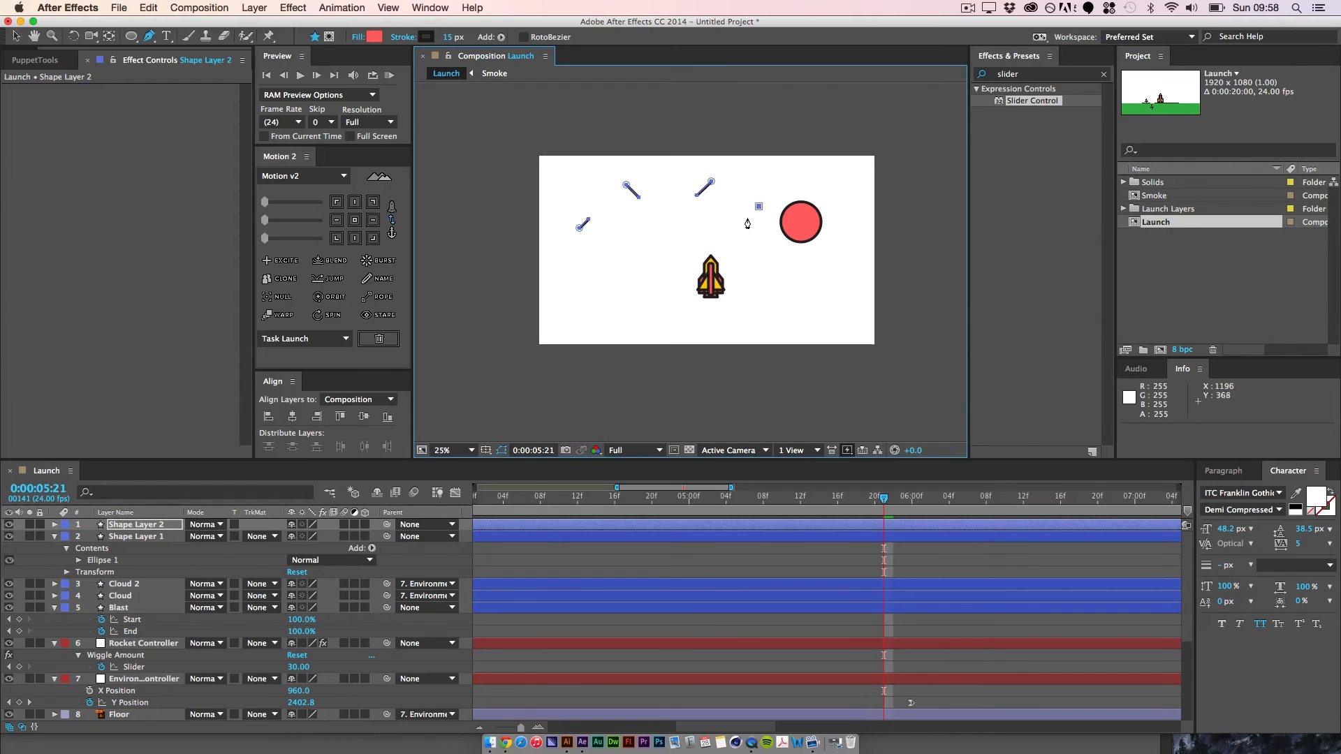
{"action": "left_click", "coordinate": [16, 37]}
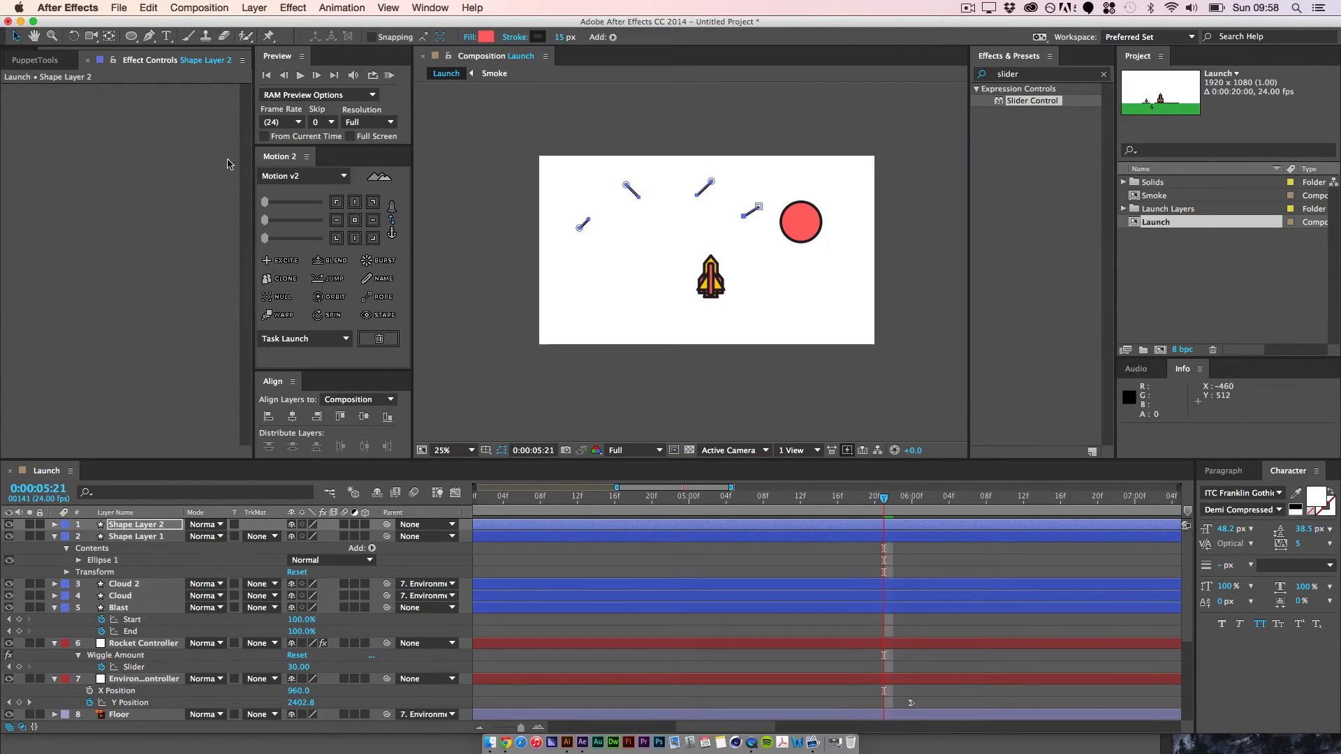
{"action": "left_click", "coordinate": [644, 406]}
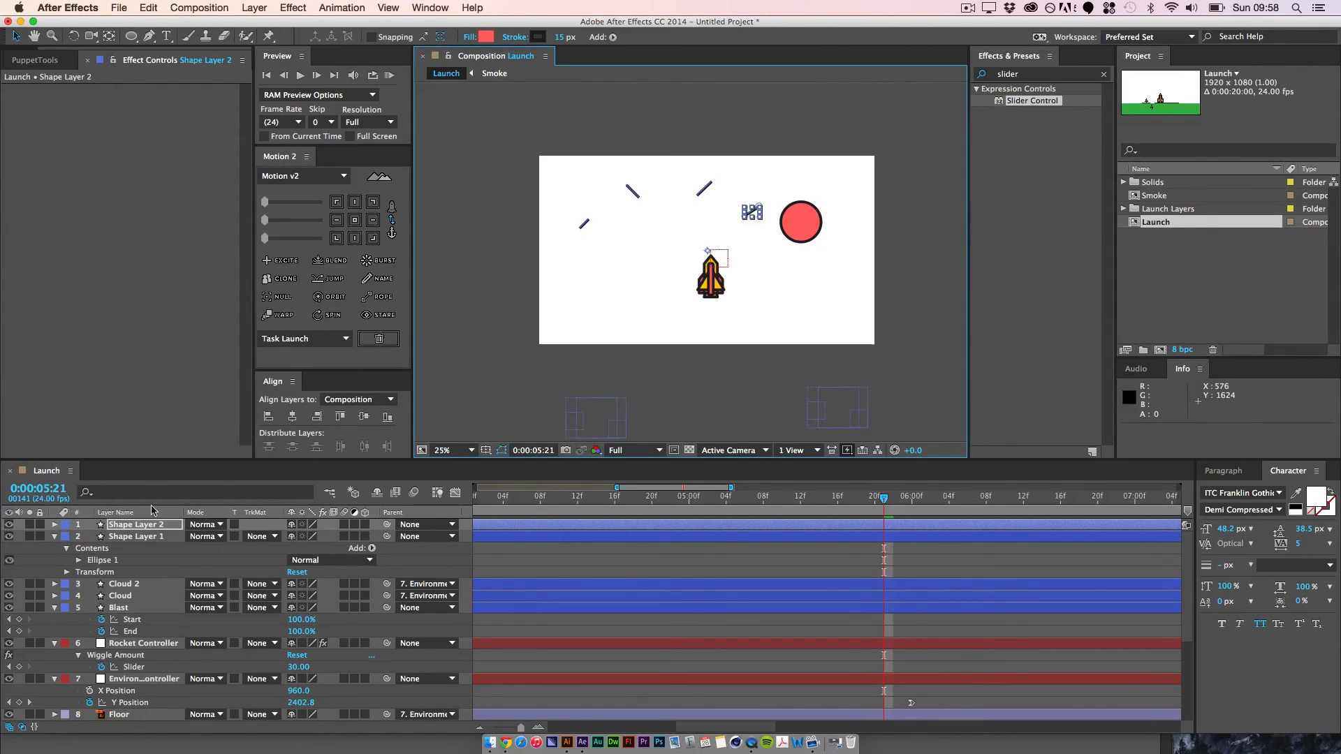
Step: Set the stroke line cap to Round Cap for Shape 4 and Shape 3 in Shape Layer 2
{"action": "left_click", "coordinate": [54, 525], "text": "super"}
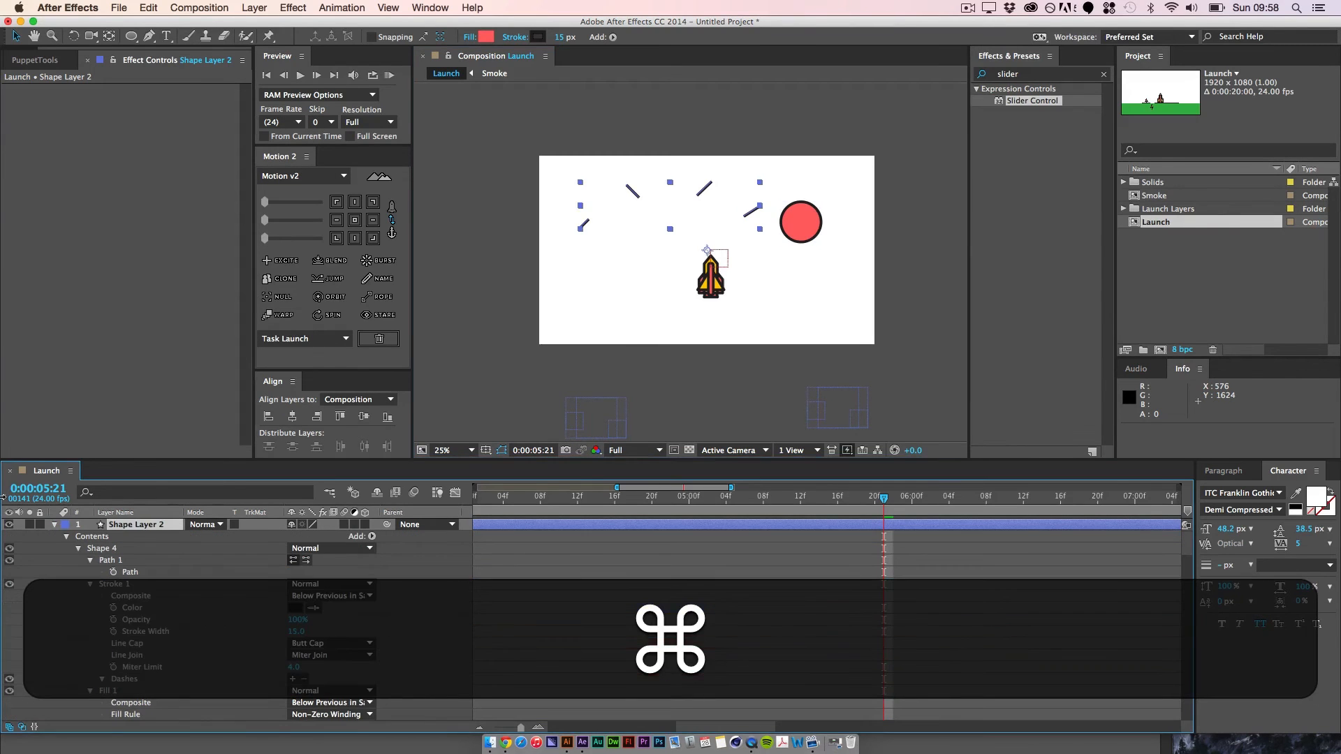
{"action": "left_click", "coordinate": [145, 631]}
{"action": "left_click", "coordinate": [332, 644]}
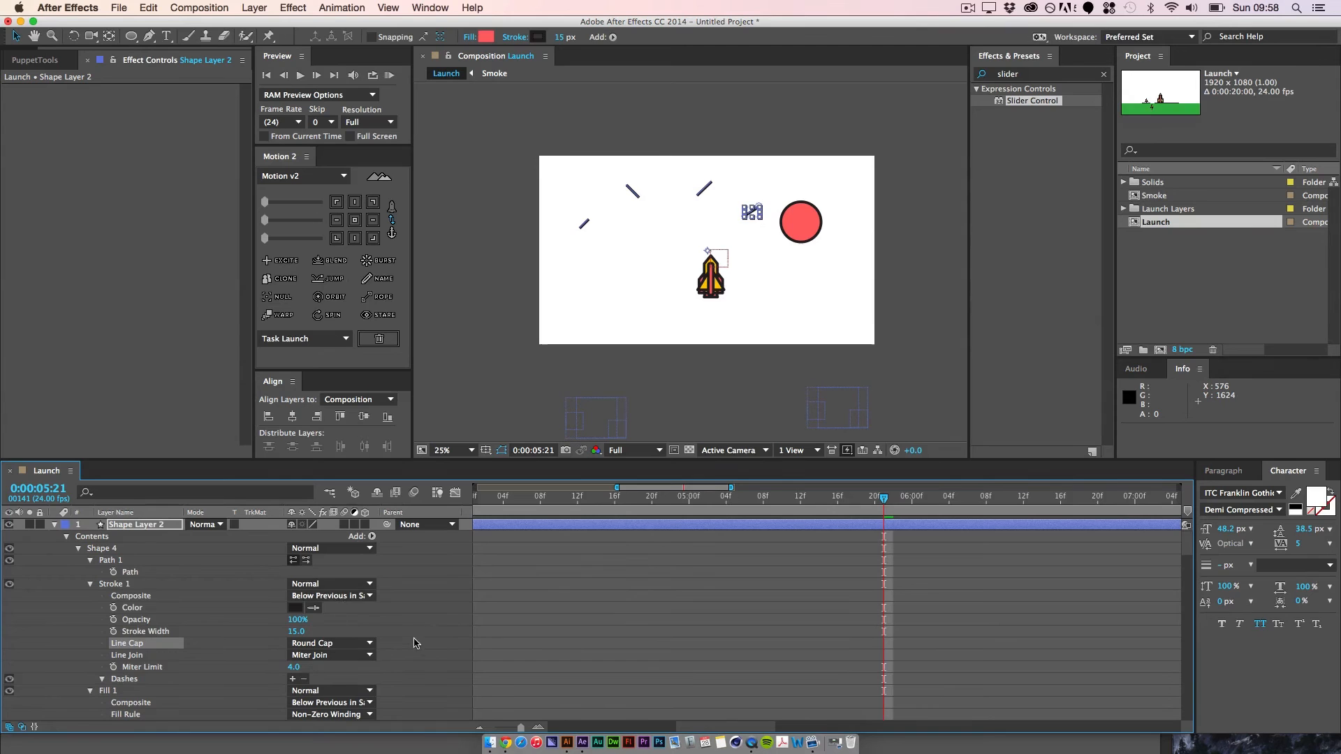
{"action": "key", "text": "space"}
{"action": "left_click_drag", "start_coordinate": [413, 643], "coordinate": [411, 524]}
{"action": "mouse_move", "coordinate": [408, 648]}
{"action": "left_mouse_down"}
{"action": "mouse_move", "coordinate": [417, 501]}
{"action": "mouse_move", "coordinate": [409, 586]}
{"action": "mouse_move", "coordinate": [400, 504]}
{"action": "left_mouse_up"}
{"action": "left_click", "coordinate": [332, 611]}
{"action": "left_click", "coordinate": [314, 641]}
Step: Set the stroke line cap of Shape 2 in Shape Layer 2 to Round Cap
{"action": "key", "text": "space"}
{"action": "left_click_drag", "start_coordinate": [402, 677], "coordinate": [395, 497]}
{"action": "left_click", "coordinate": [361, 641]}
{"action": "left_click", "coordinate": [358, 628]}
{"action": "left_click", "coordinate": [357, 653]}
Step: Set the stroke line cap of Shape 1 in Shape Layer 2 to Round Cap
{"action": "key", "text": "space"}
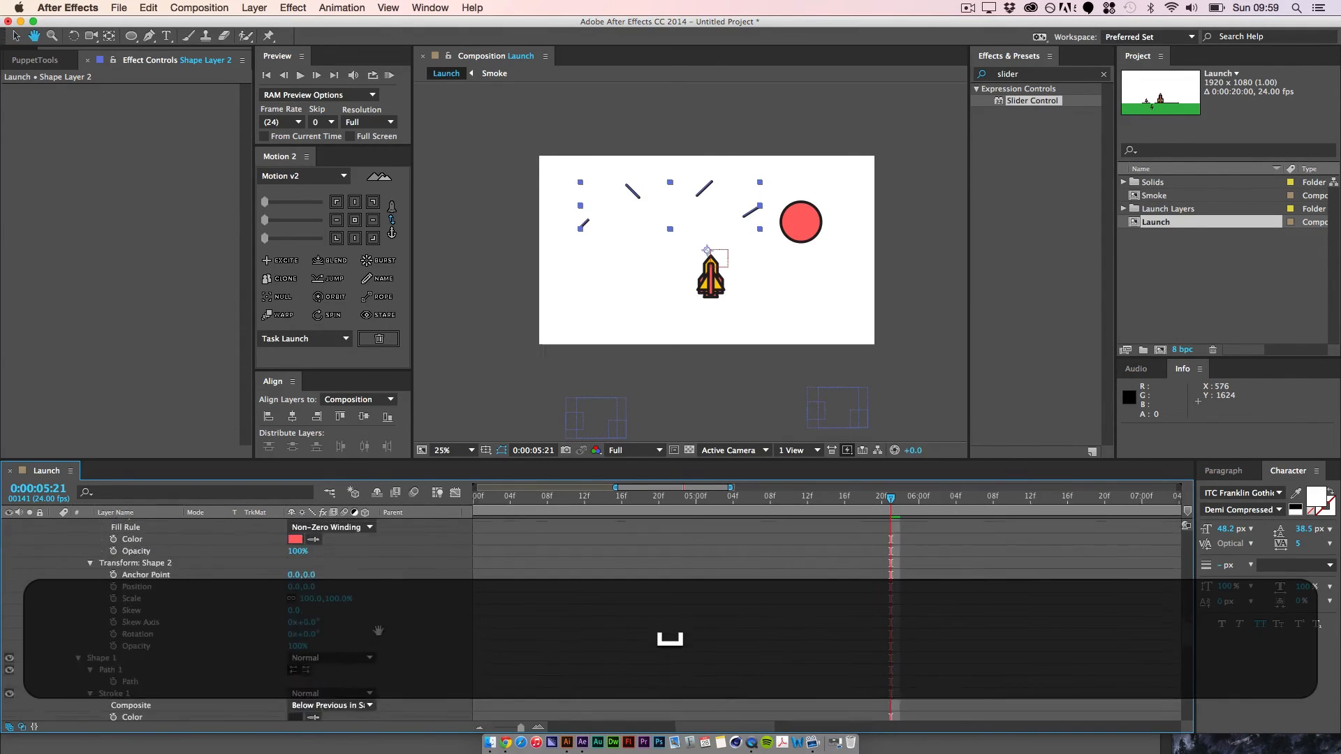
{"action": "left_click_drag", "start_coordinate": [378, 631], "coordinate": [385, 554]}
{"action": "left_click_drag", "start_coordinate": [405, 654], "coordinate": [412, 600]}
{"action": "left_click", "coordinate": [359, 622]}
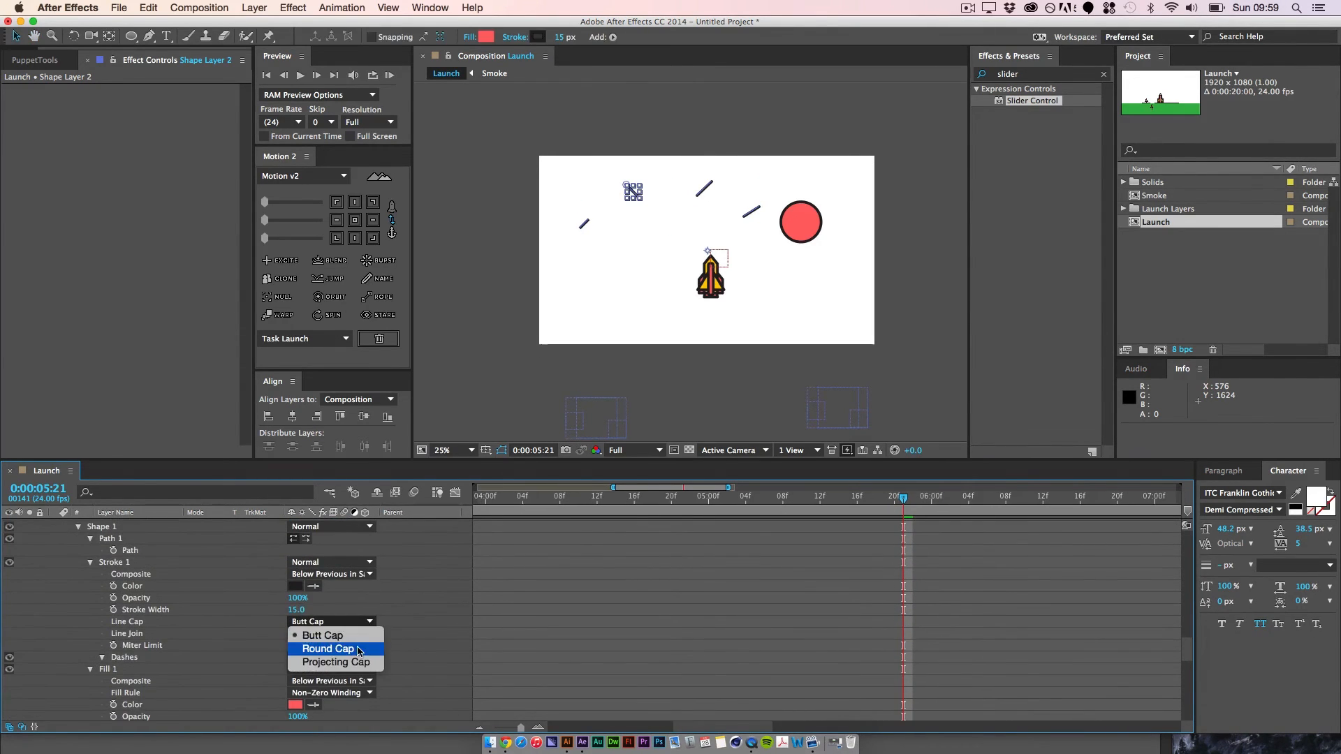
{"action": "left_click", "coordinate": [359, 651]}
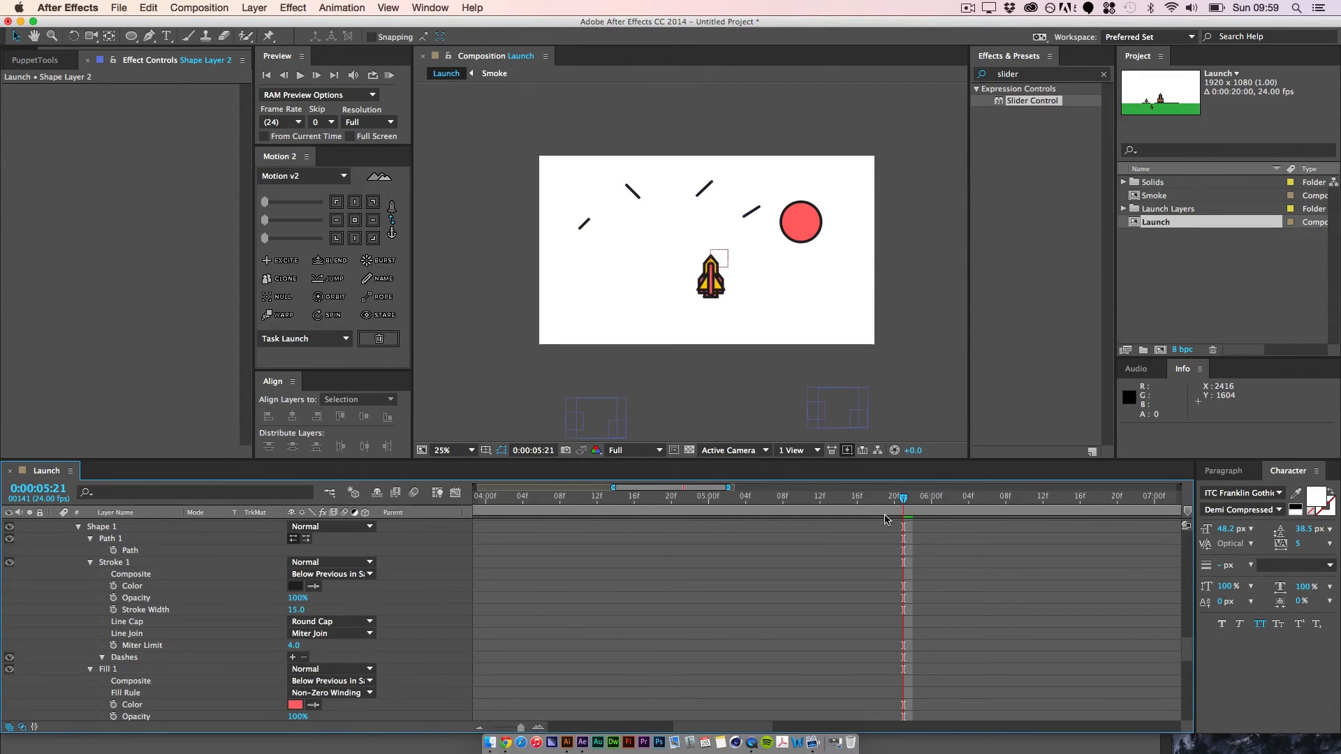
{"action": "mouse_move", "coordinate": [902, 500]}
{"action": "left_mouse_down"}
{"action": "mouse_move", "coordinate": [877, 503]}
{"action": "mouse_move", "coordinate": [968, 500]}
{"action": "mouse_move", "coordinate": [872, 512]}
{"action": "left_mouse_up"}
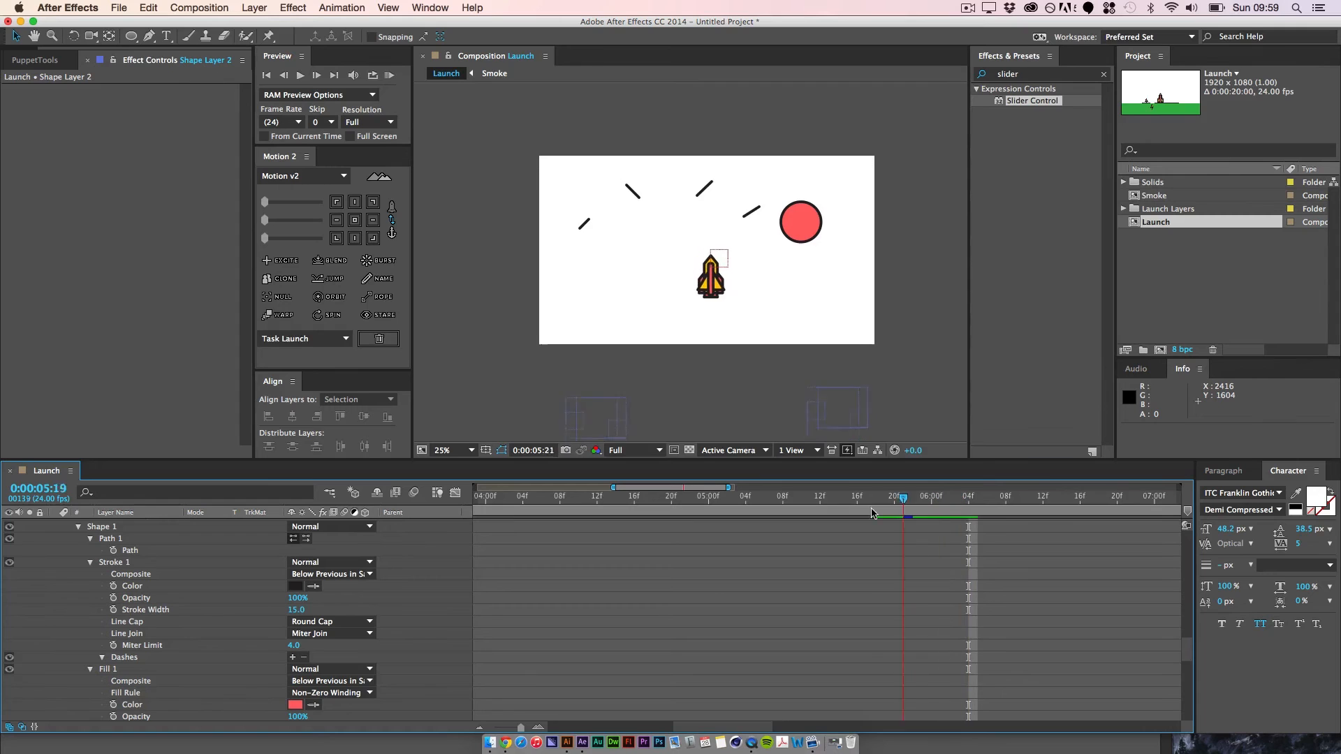
{"action": "left_click", "coordinate": [456, 493]}
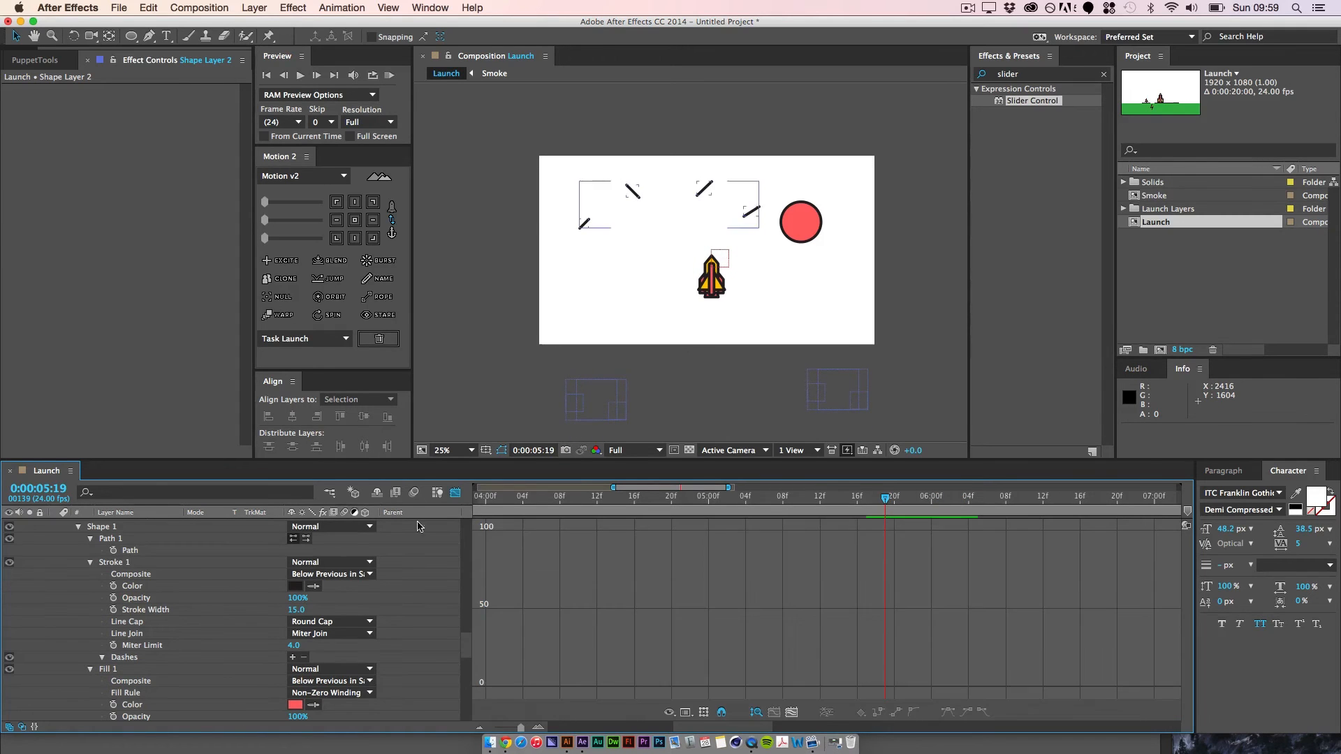
{"action": "left_click", "coordinate": [419, 527]}
{"action": "left_click", "coordinate": [452, 495]}
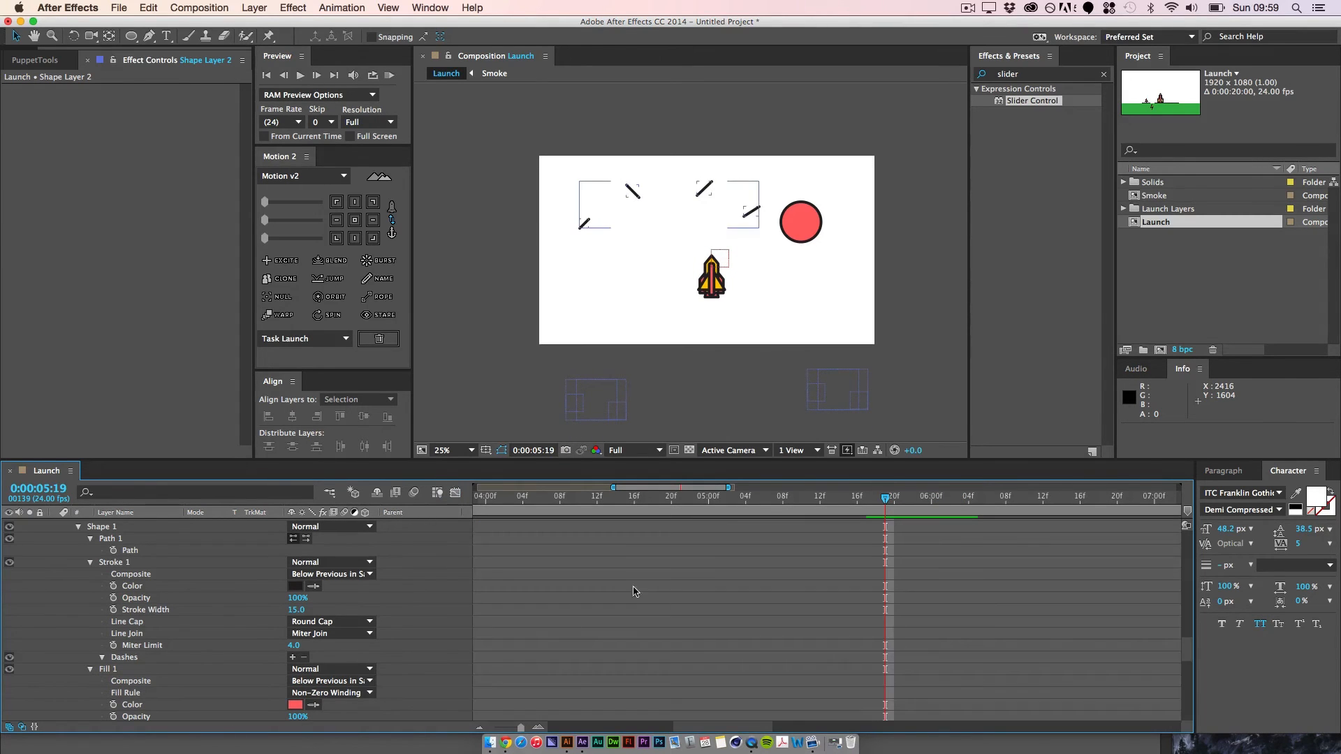
Step: Collapse Shape Layer 2's properties and rename the layer as Stars
{"action": "key", "text": "space"}
{"action": "left_click_drag", "start_coordinate": [133, 584], "coordinate": [156, 643]}
{"action": "scroll", "coordinate": [155, 639], "scroll_direction": "up", "scroll_amount": 15}
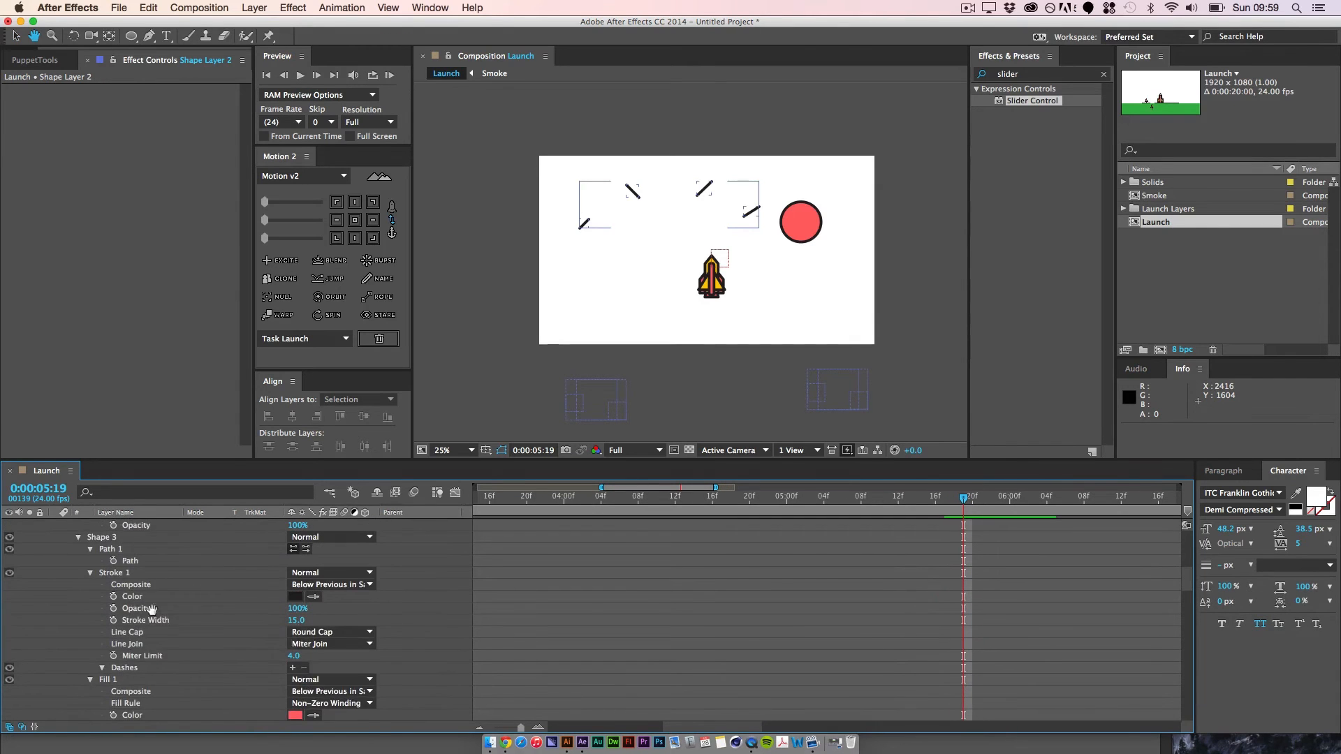
{"action": "left_click", "coordinate": [139, 526]}
{"action": "key", "text": "u"}
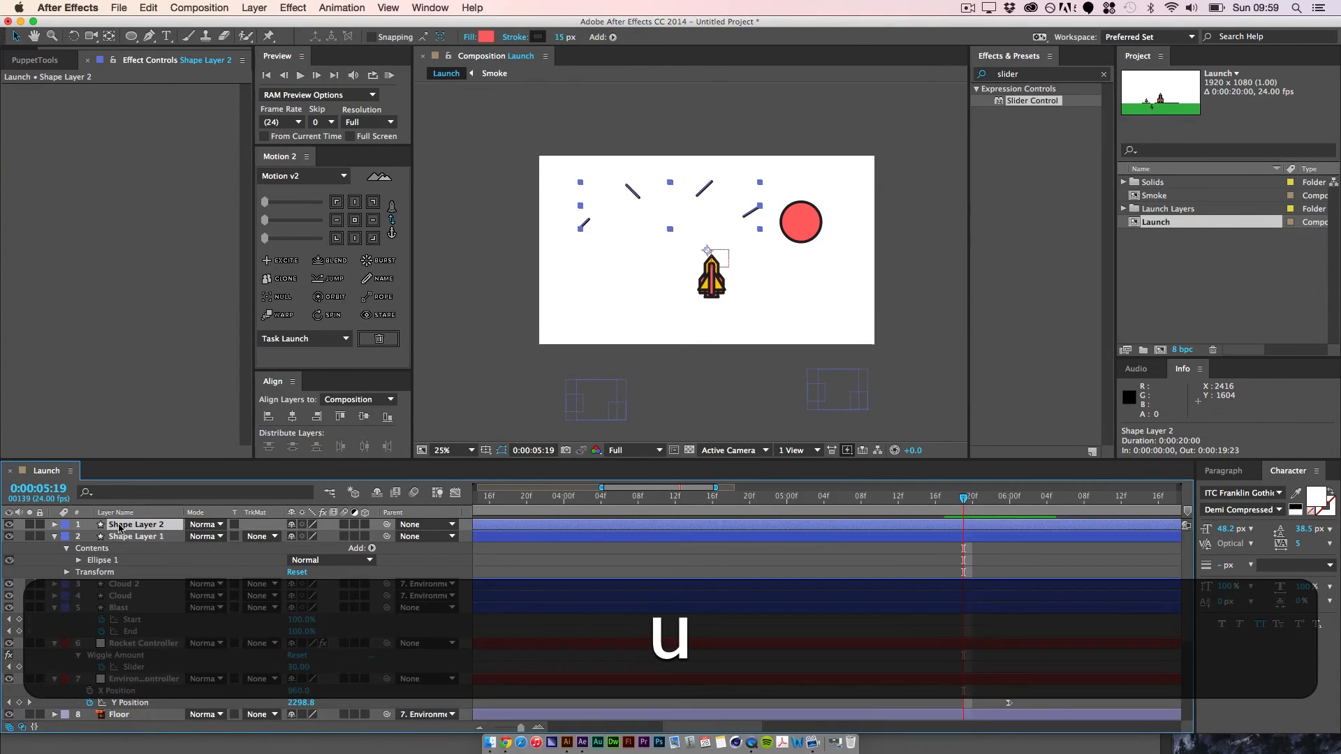
{"action": "key", "text": "Return"}
{"action": "type", "text": "Stars"}
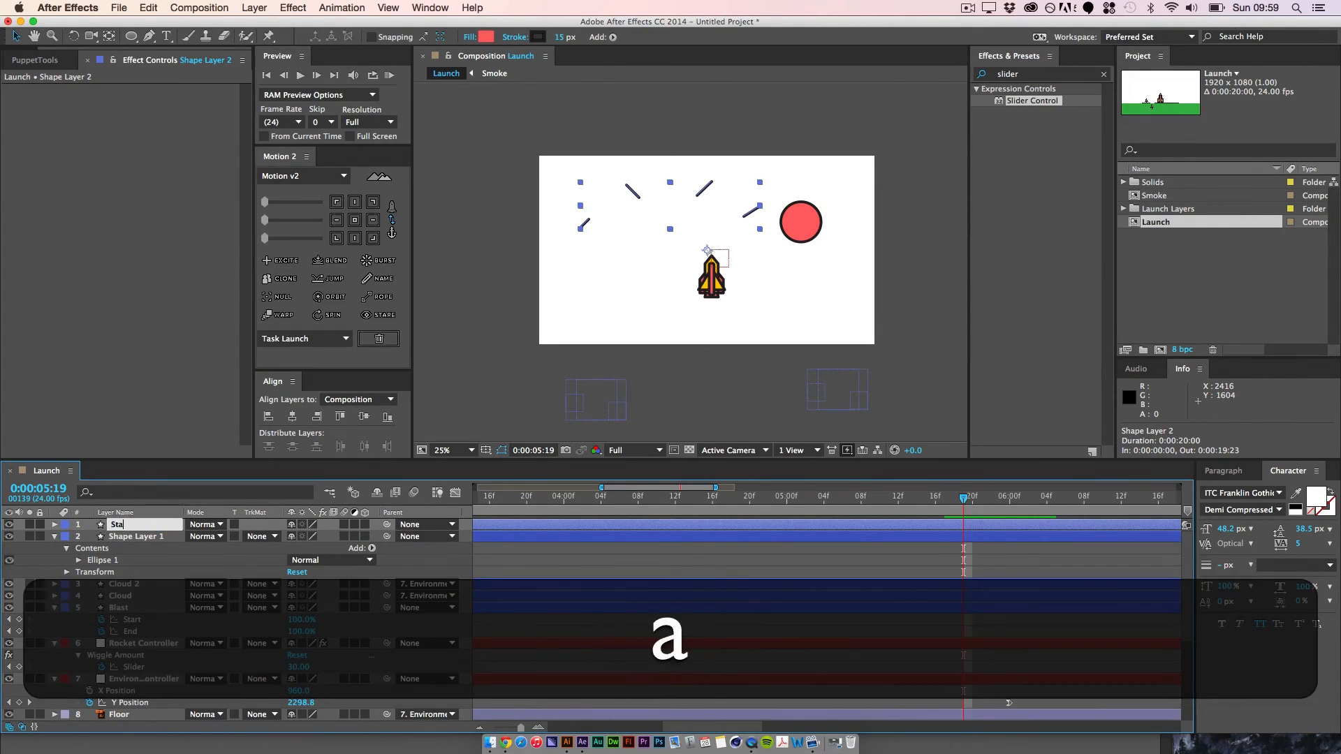
{"action": "key", "text": "Return"}
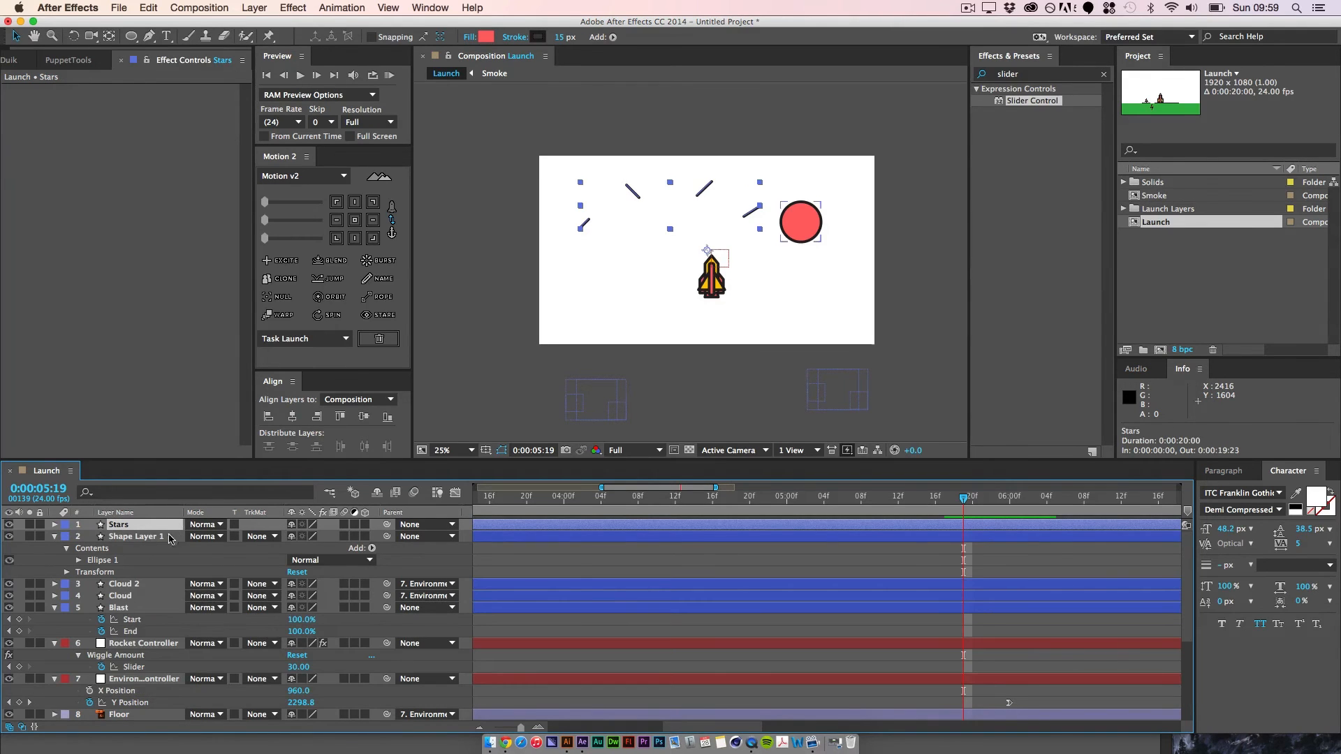
Step: Rename Shape Layer 1, which holds the red circle, as Planet
{"action": "left_click", "coordinate": [148, 536]}
{"action": "key", "text": "Return"}
{"action": "type", "text": "Planet"}
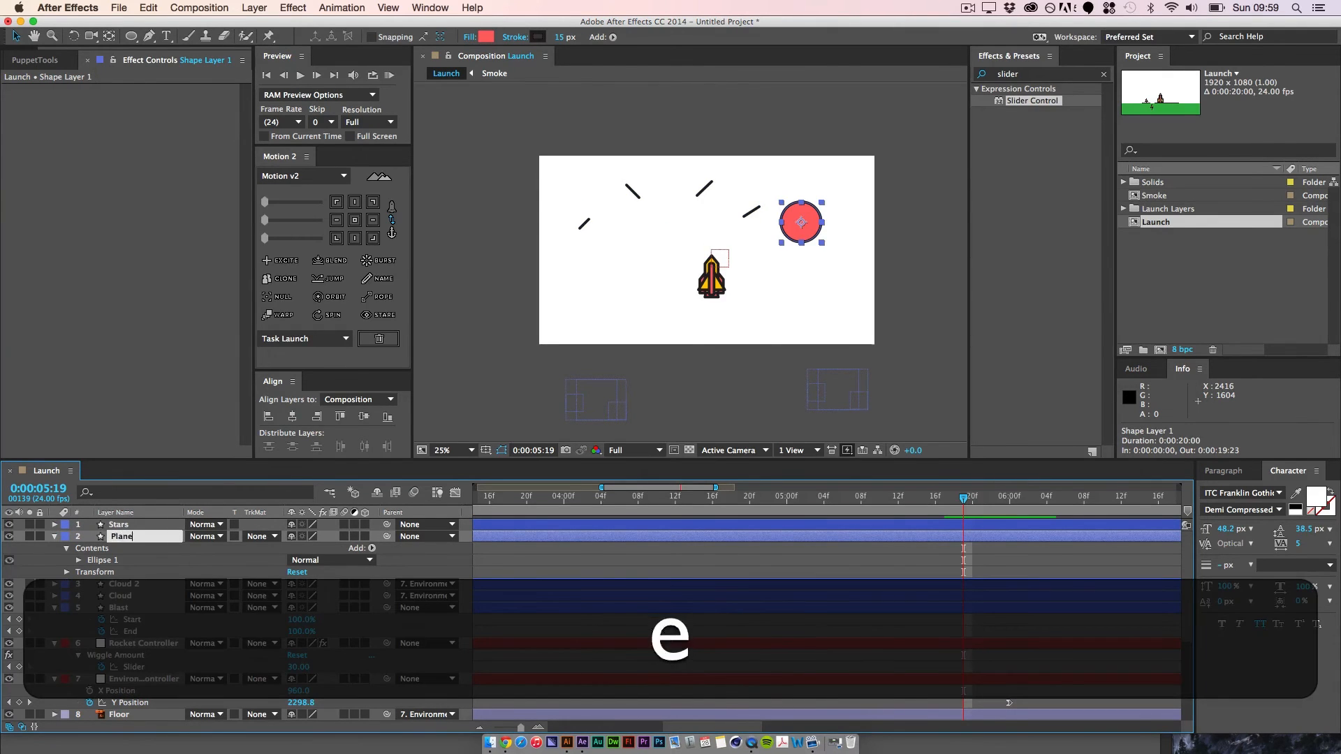
{"action": "key", "text": "Return"}
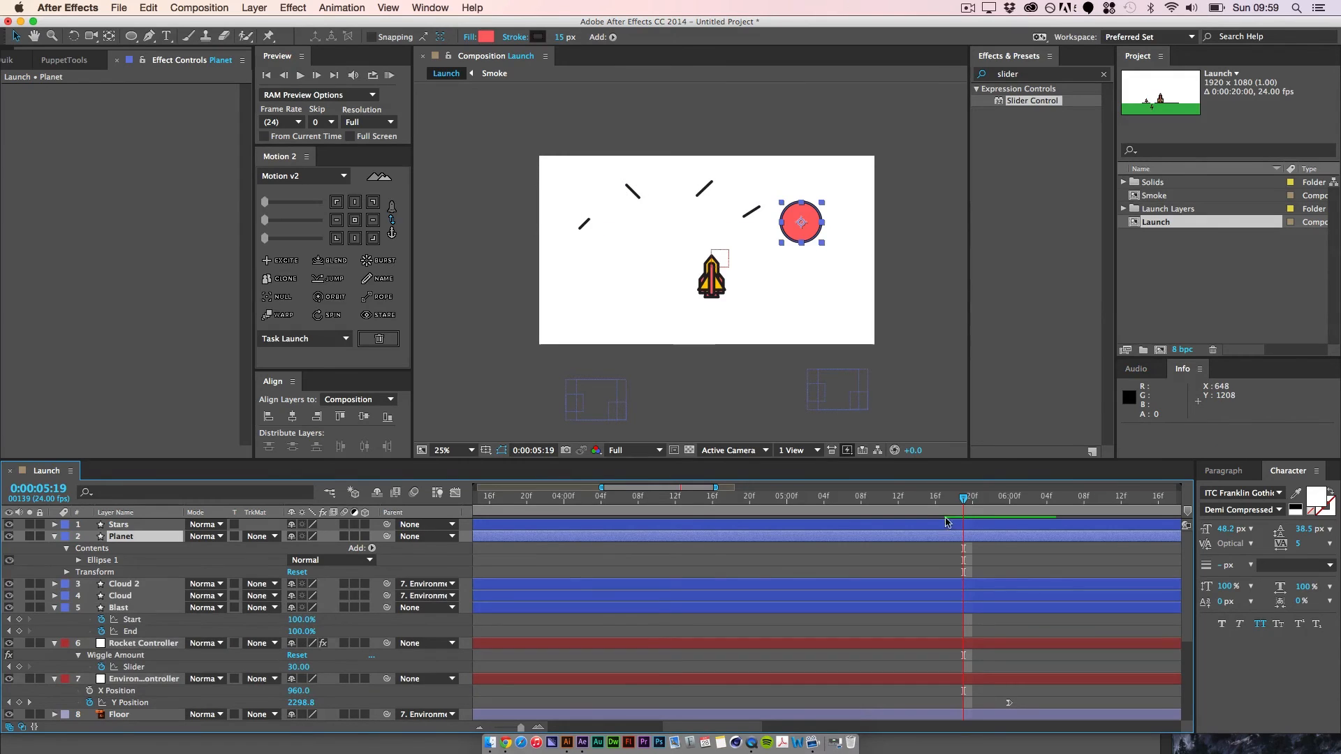
Step: Parent the Stars and Planet layers to the Environment controller, and move the layers from Stars through Blast below it in the layer order
{"action": "left_click", "coordinate": [133, 527], "text": "shift"}
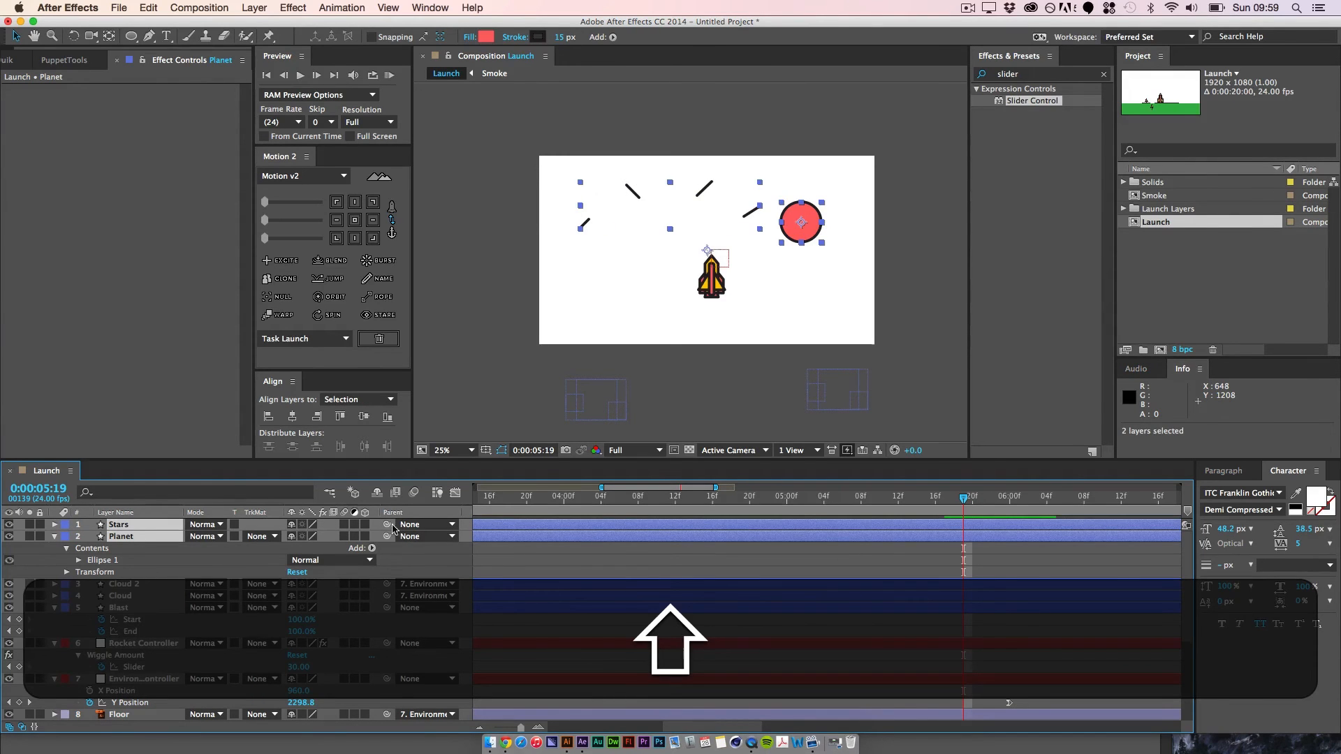
{"action": "left_click_drag", "start_coordinate": [387, 525], "coordinate": [139, 679]}
{"action": "left_click", "coordinate": [122, 607]}
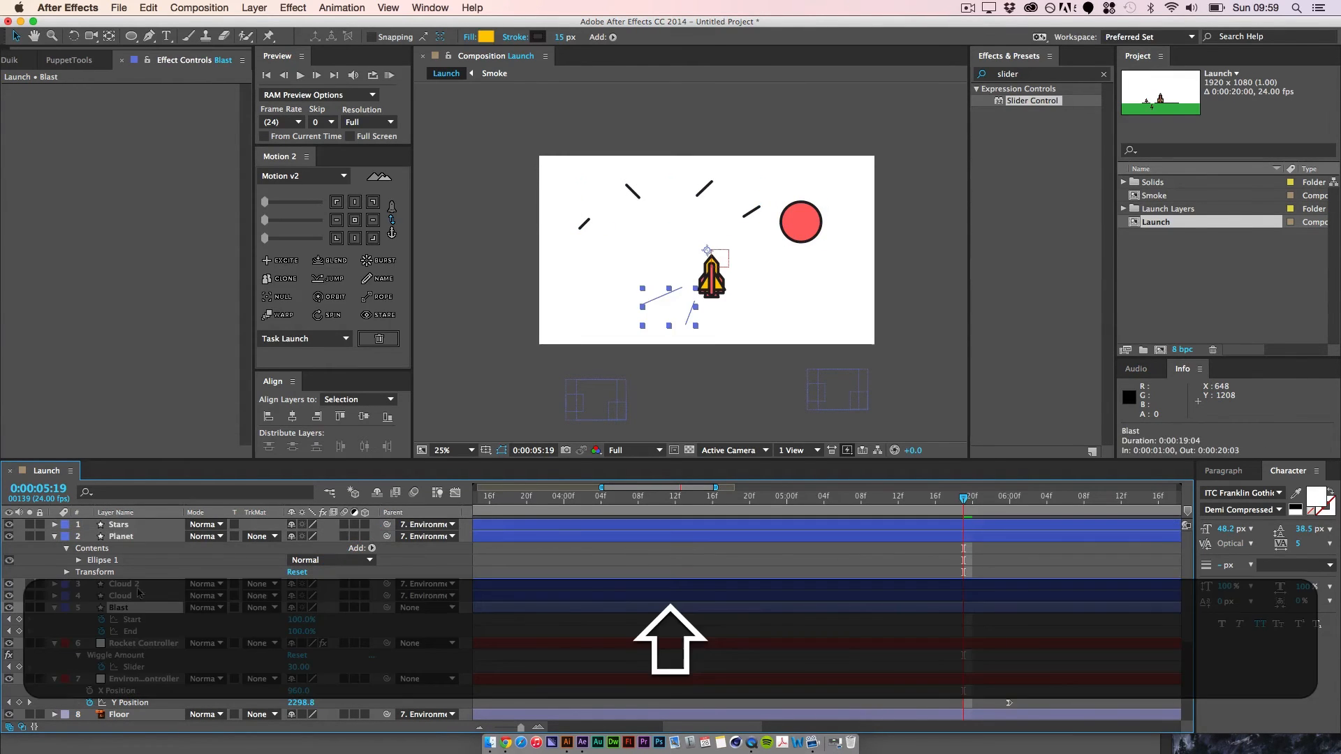
{"action": "left_click", "coordinate": [138, 527], "text": "shift"}
{"action": "left_click_drag", "start_coordinate": [138, 607], "coordinate": [160, 706]}
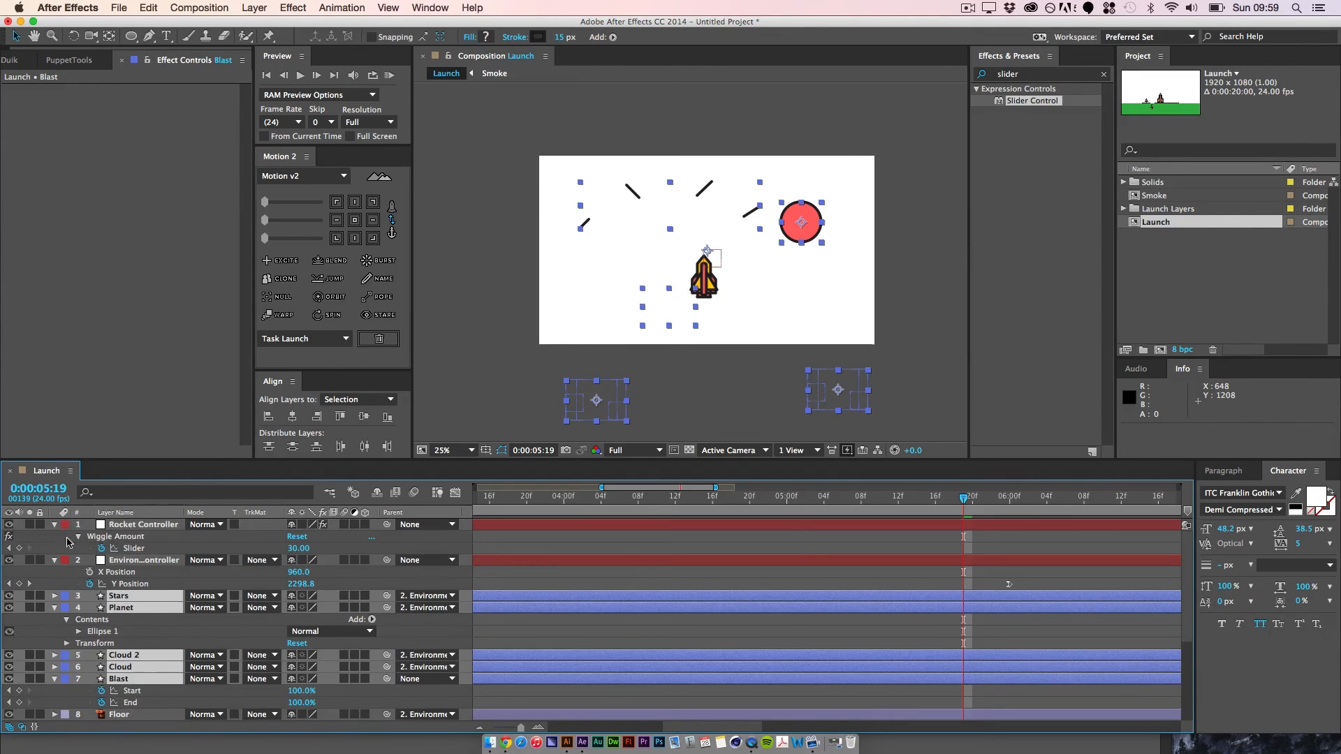
{"action": "left_click", "coordinate": [604, 643]}
Step: Set the Environment controller's Y Position to 2979 at 0:00:06:00, and shift Stars and Planet together about 540 px up and 100 px right
{"action": "key", "text": "space"}
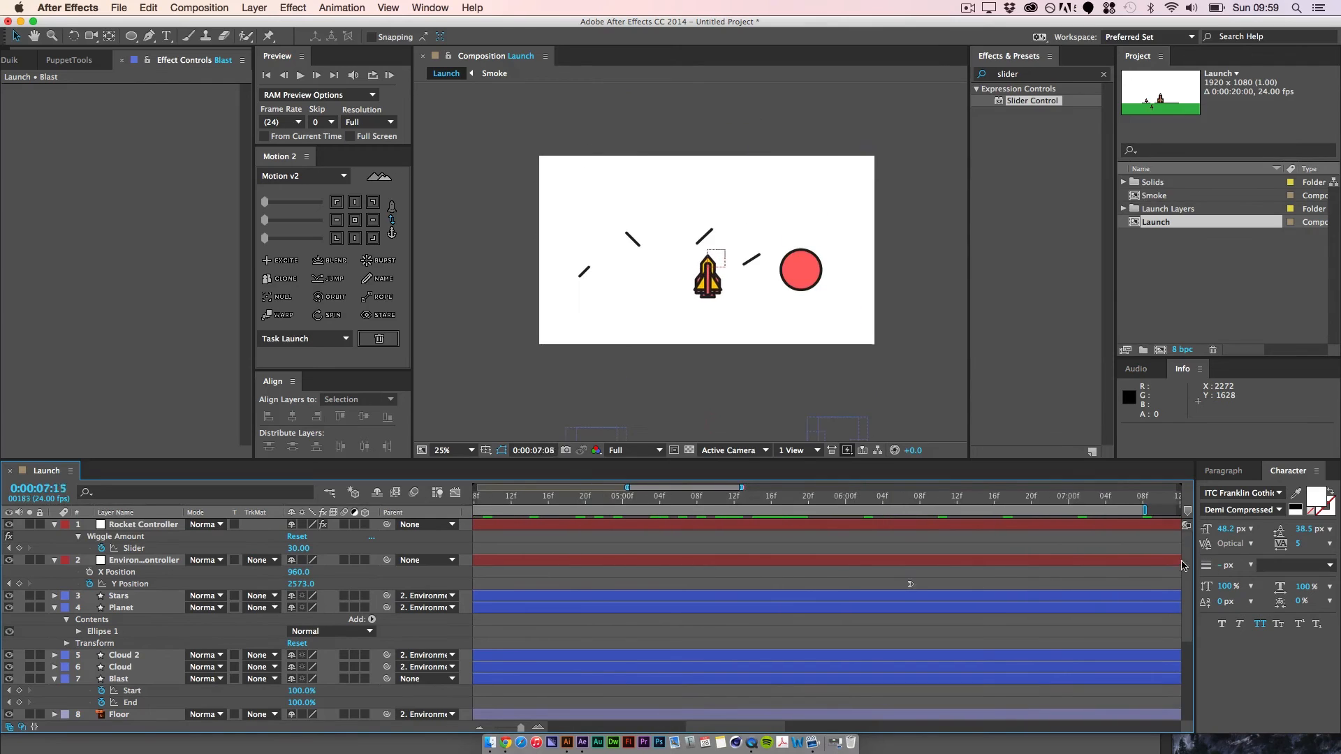
{"action": "left_click", "coordinate": [842, 502]}
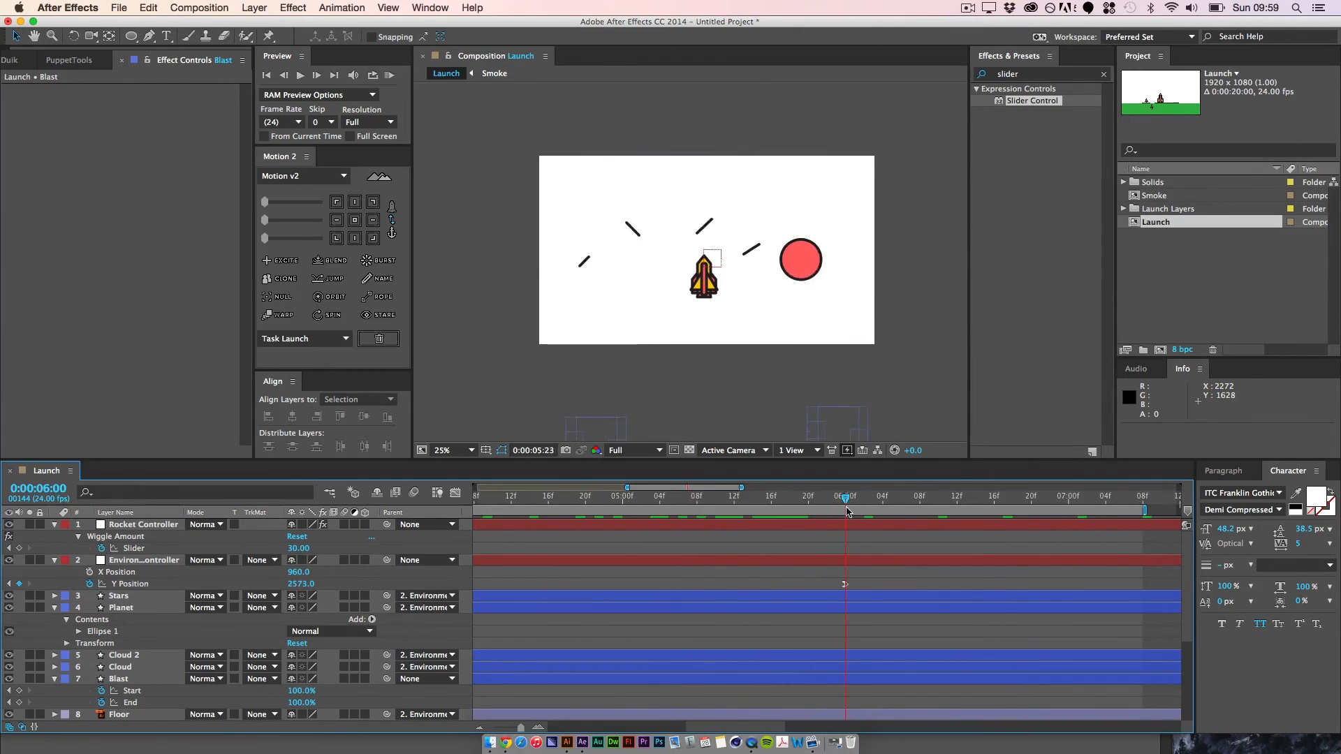
{"action": "left_click", "coordinate": [845, 584]}
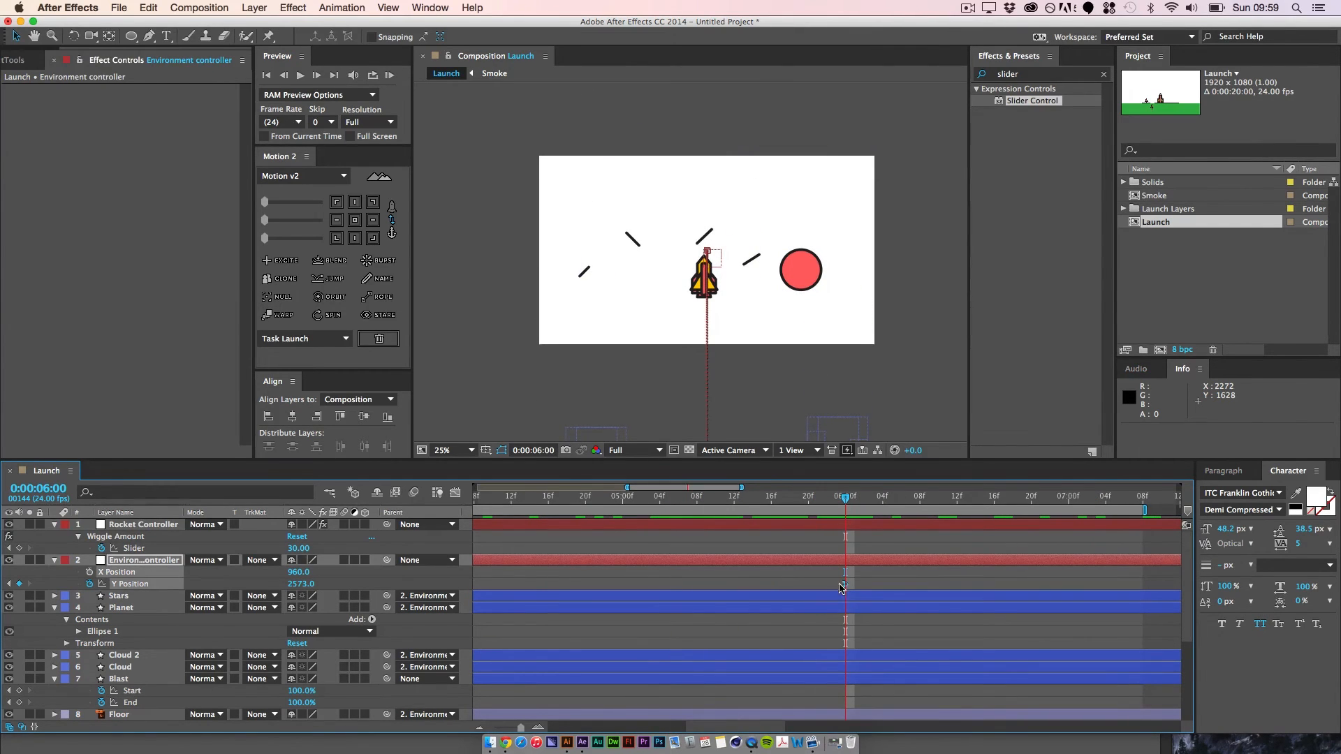
{"action": "left_click", "coordinate": [455, 492]}
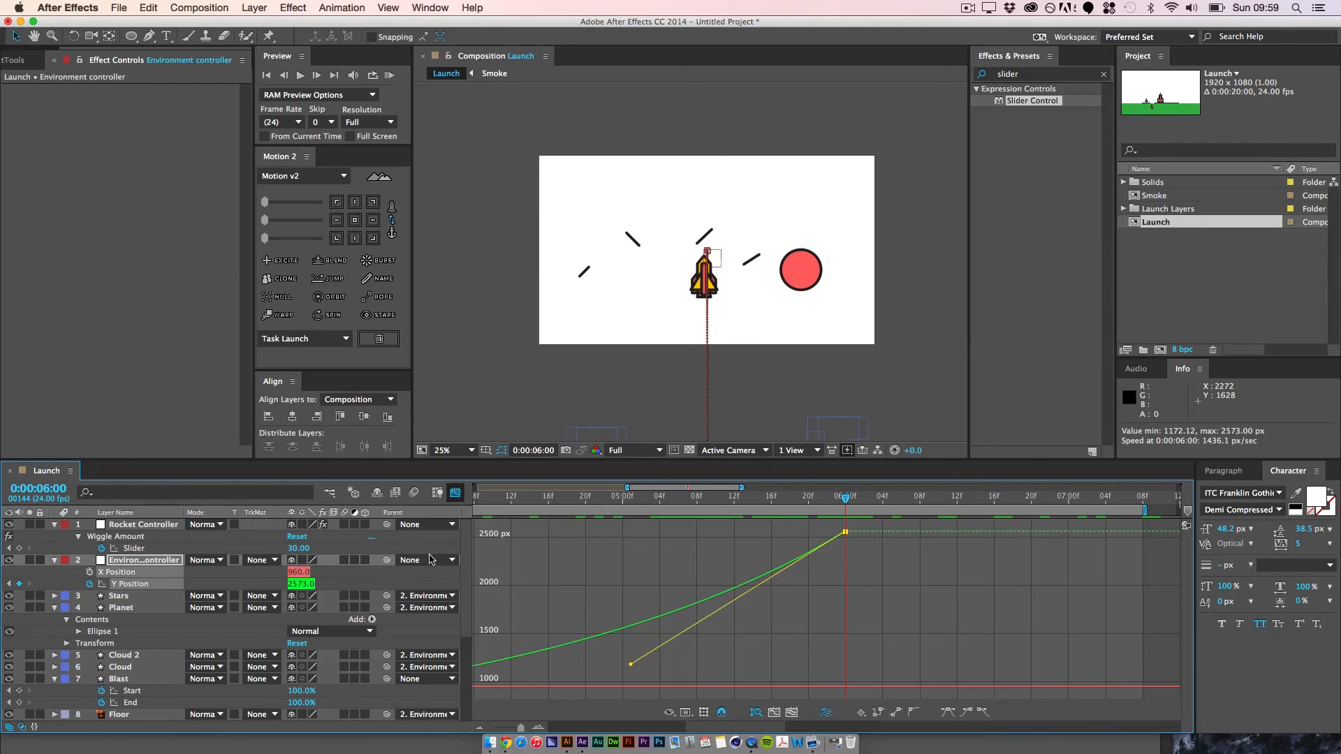
{"action": "left_click_drag", "start_coordinate": [831, 510], "coordinate": [845, 551]}
{"action": "left_click_drag", "start_coordinate": [299, 584], "coordinate": [608, 599]}
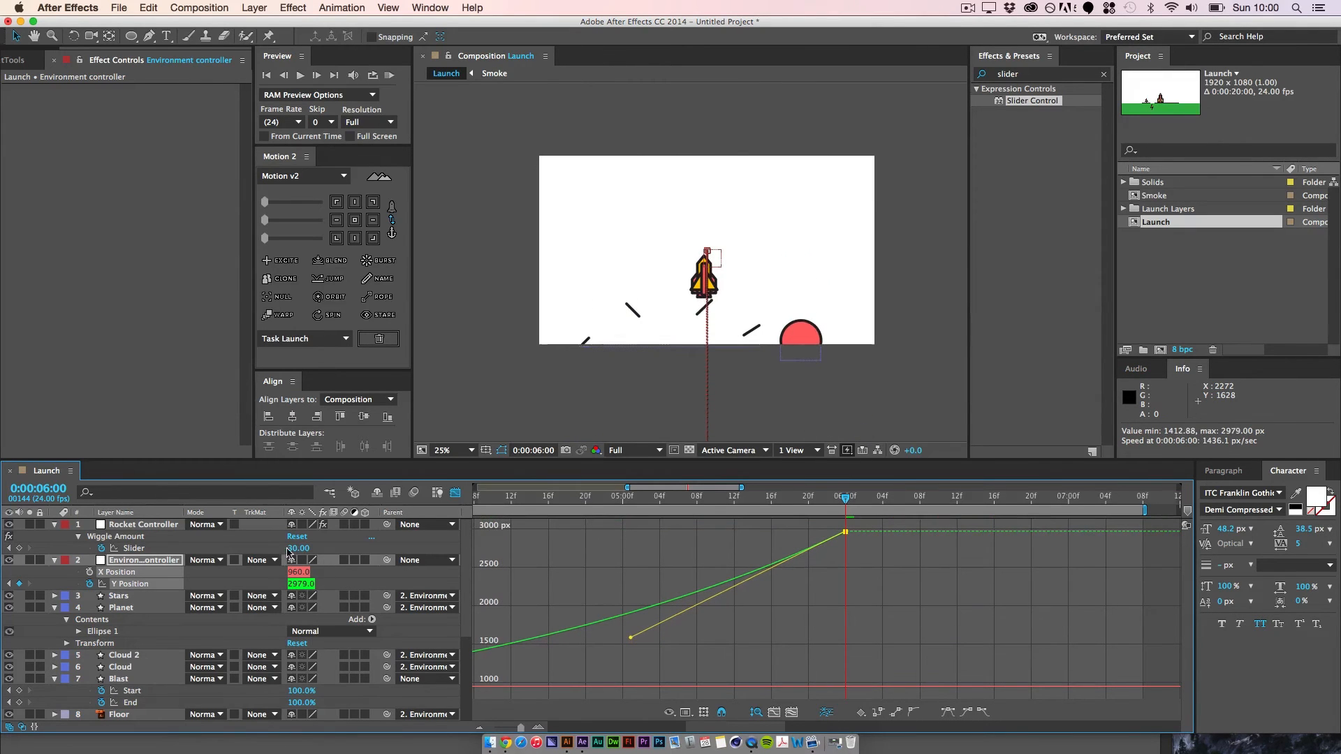
{"action": "left_click", "coordinate": [127, 608], "text": "shift"}
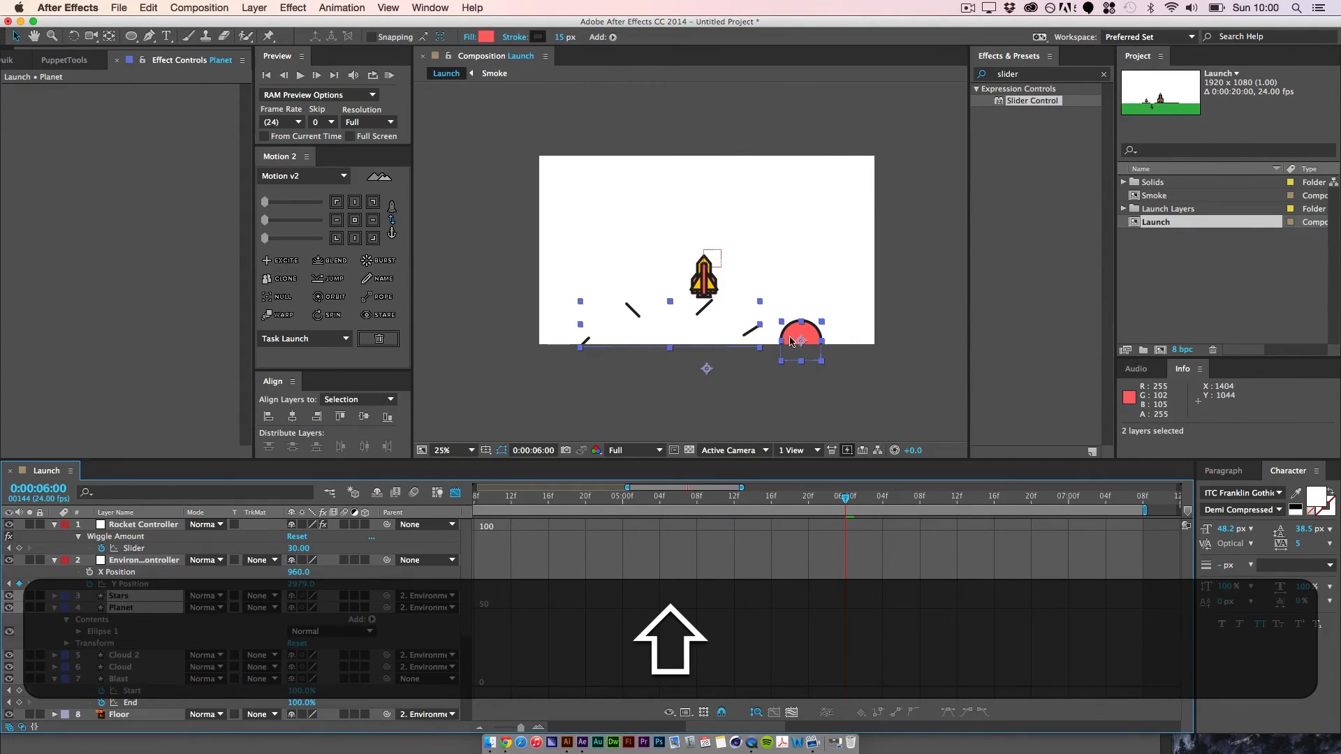
{"action": "left_click_drag", "start_coordinate": [792, 341], "coordinate": [824, 242]}
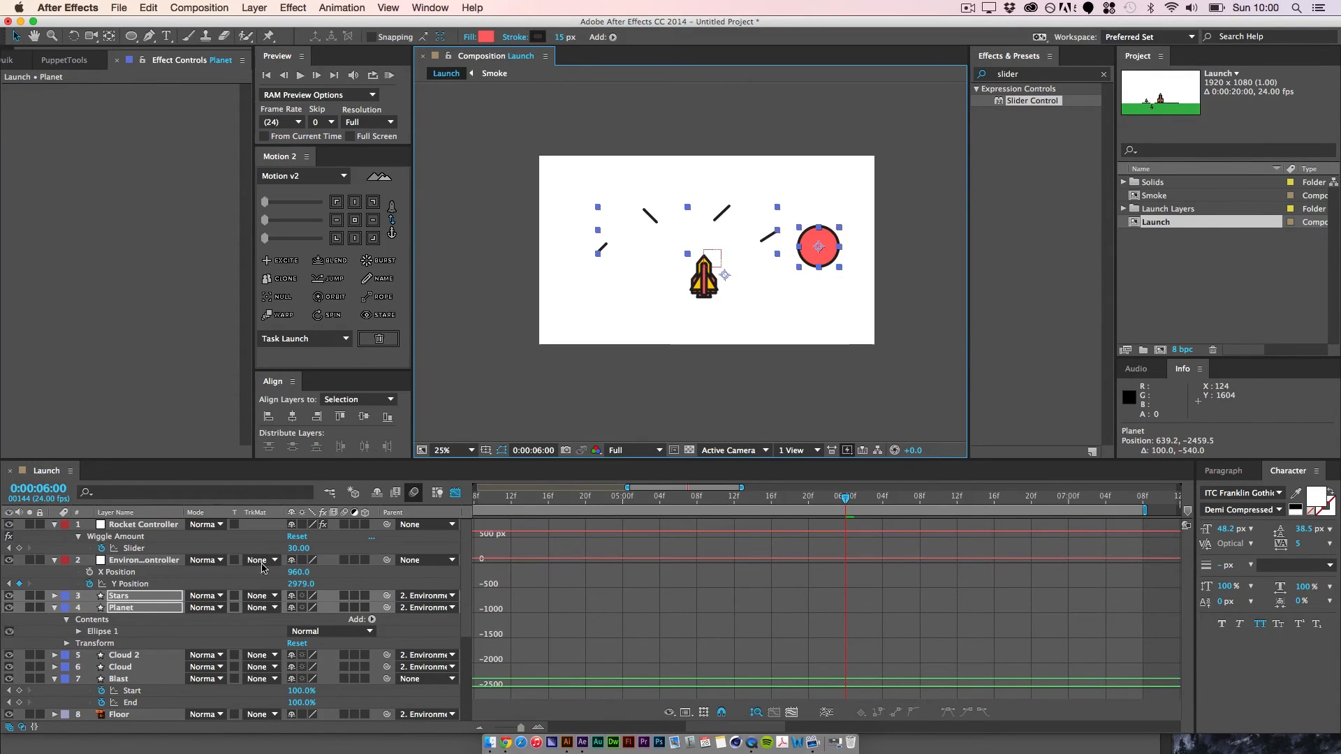
Step: Add a Y Position keyframe to the Environment controller at 0:00:05:06
{"action": "left_click", "coordinate": [135, 585]}
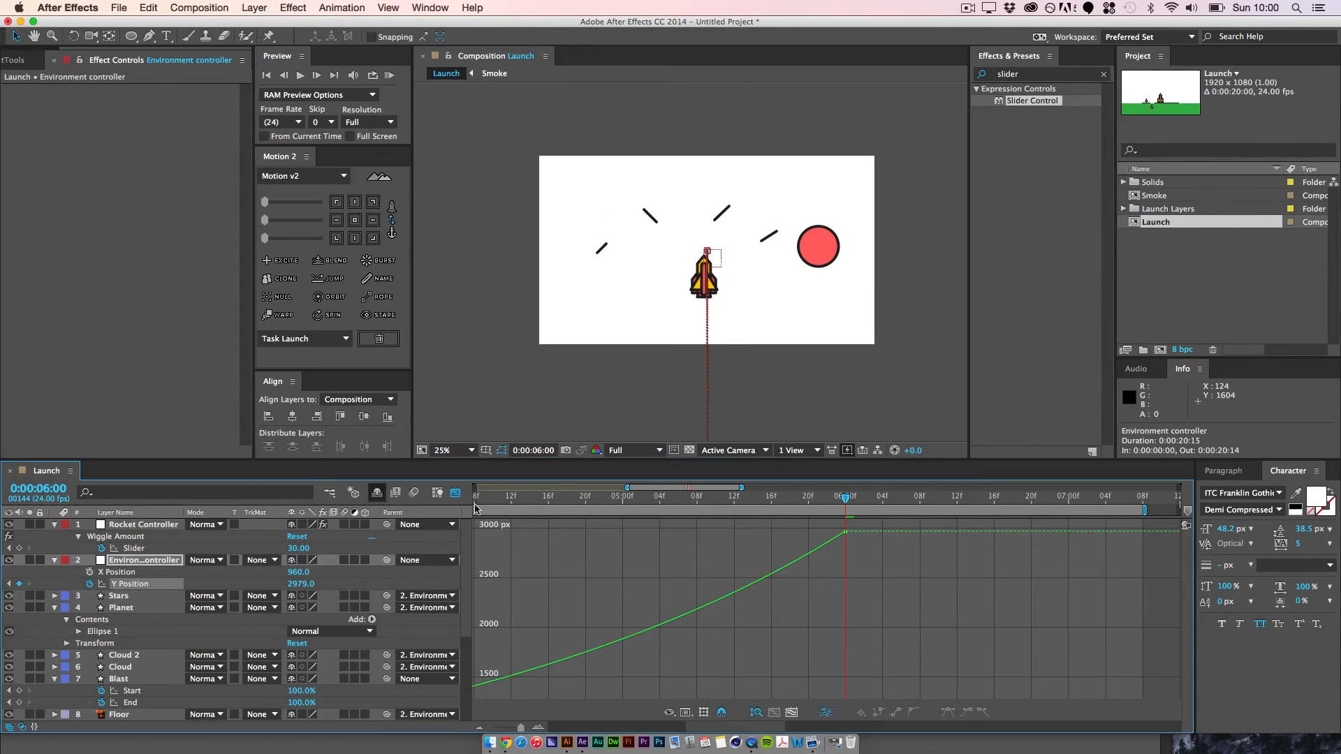
{"action": "left_click_drag", "start_coordinate": [844, 500], "coordinate": [678, 500]}
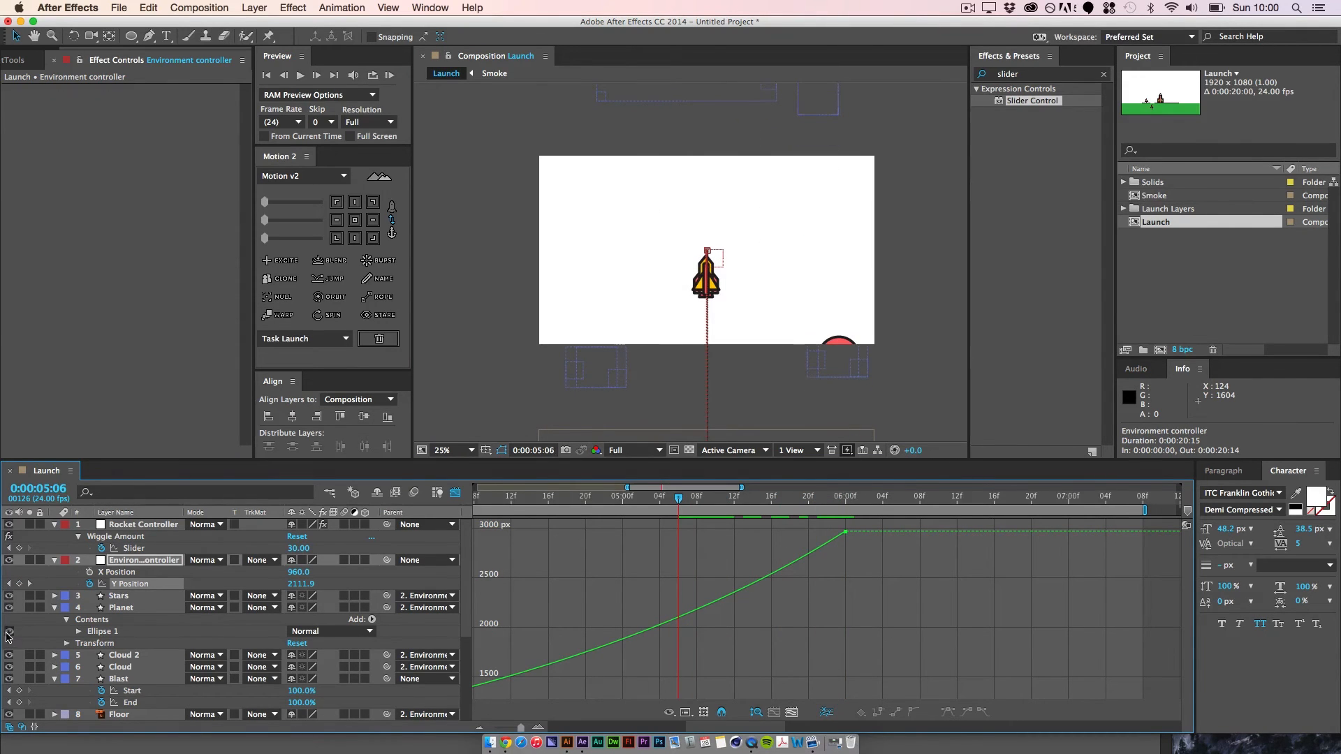
{"action": "left_click", "coordinate": [19, 584]}
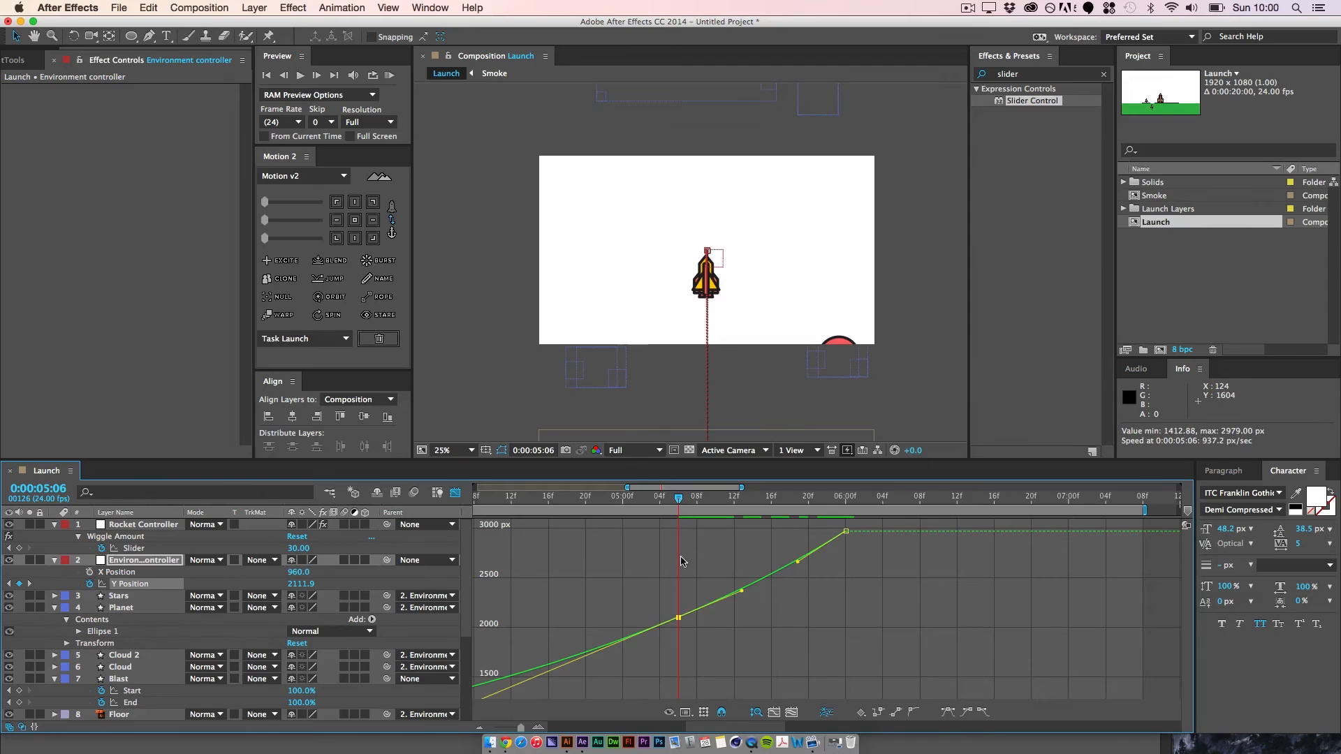
Step: Move the Environment controller's last Y Position keyframe to about 0:00:06:16 and flatten its incoming handle so the motion eases to a stop
{"action": "left_click_drag", "start_coordinate": [878, 574], "coordinate": [1002, 542]}
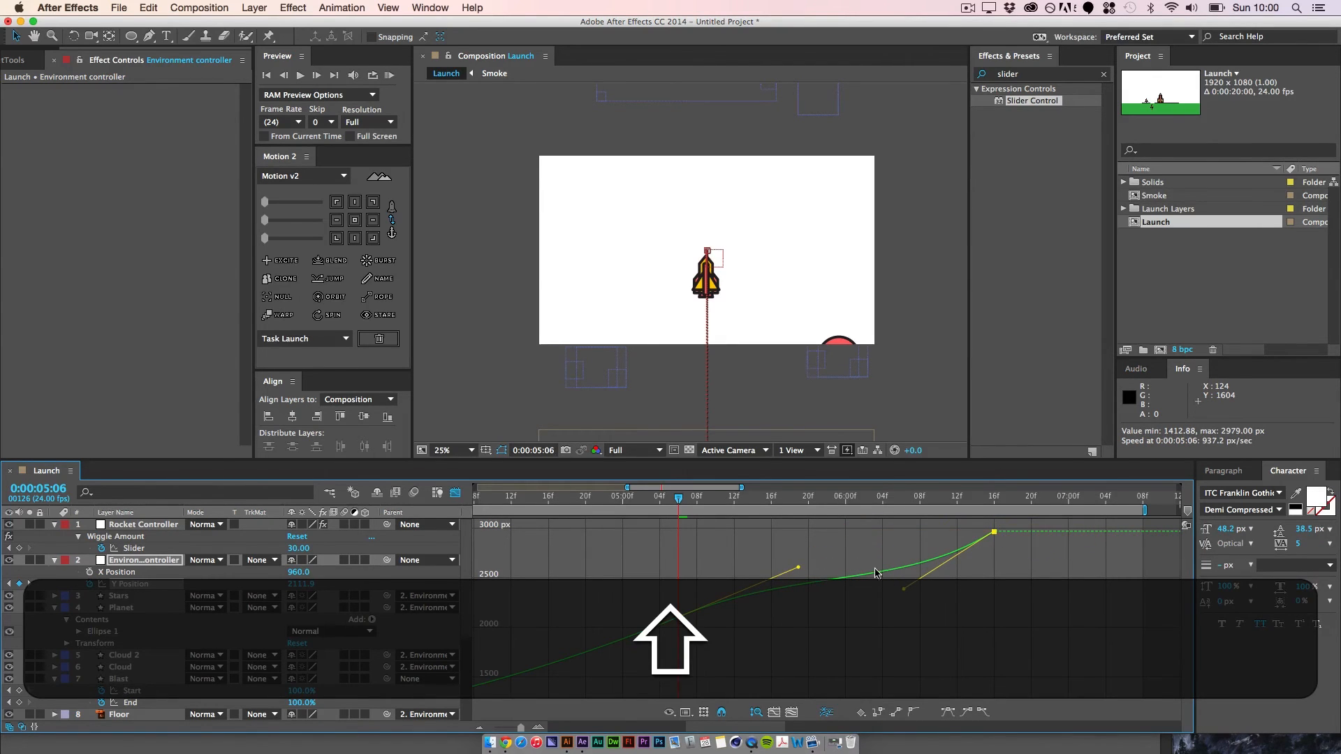
{"action": "left_click_drag", "start_coordinate": [906, 593], "coordinate": [858, 554]}
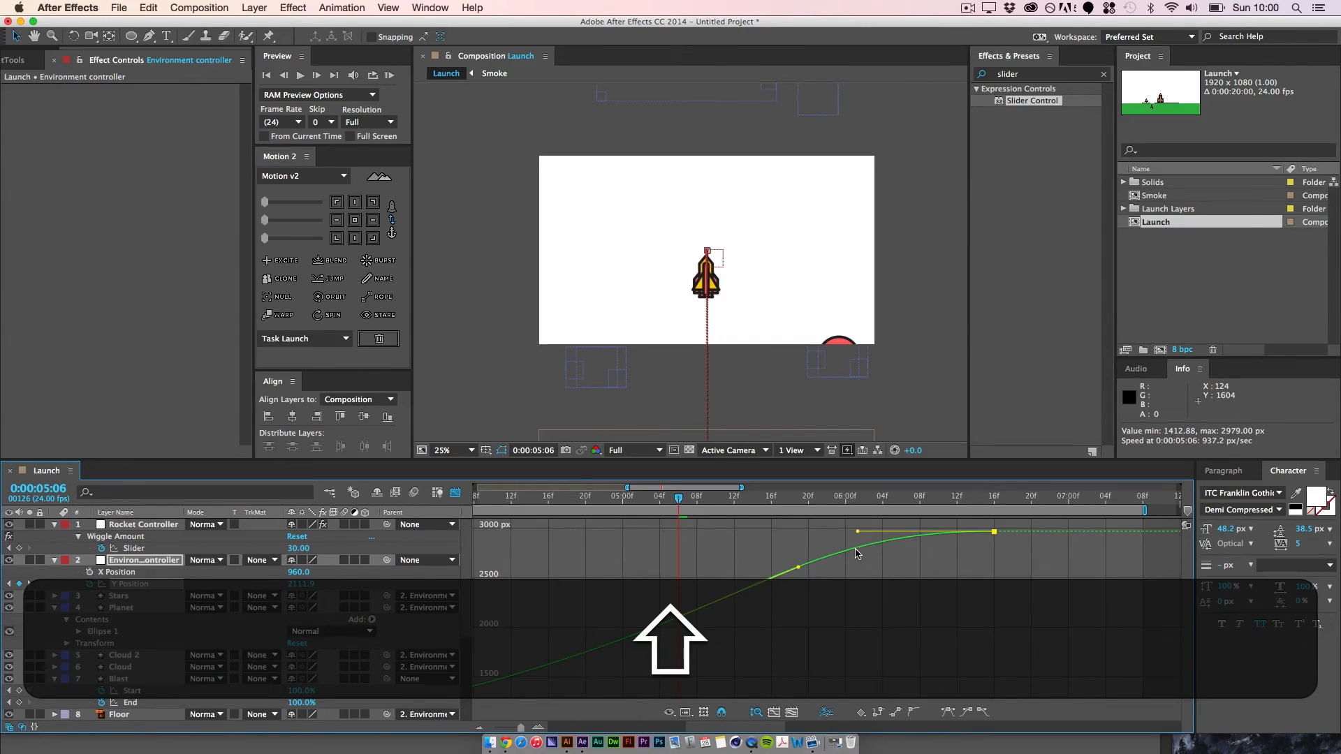
{"action": "left_click", "coordinate": [856, 597]}
Step: Preview the launch animation to check how the environment slows down at the end
{"action": "mouse_move", "coordinate": [691, 503]}
{"action": "left_mouse_down"}
{"action": "mouse_move", "coordinate": [985, 536]}
{"action": "mouse_move", "coordinate": [663, 535]}
{"action": "left_mouse_up"}
{"action": "key", "text": "space"}
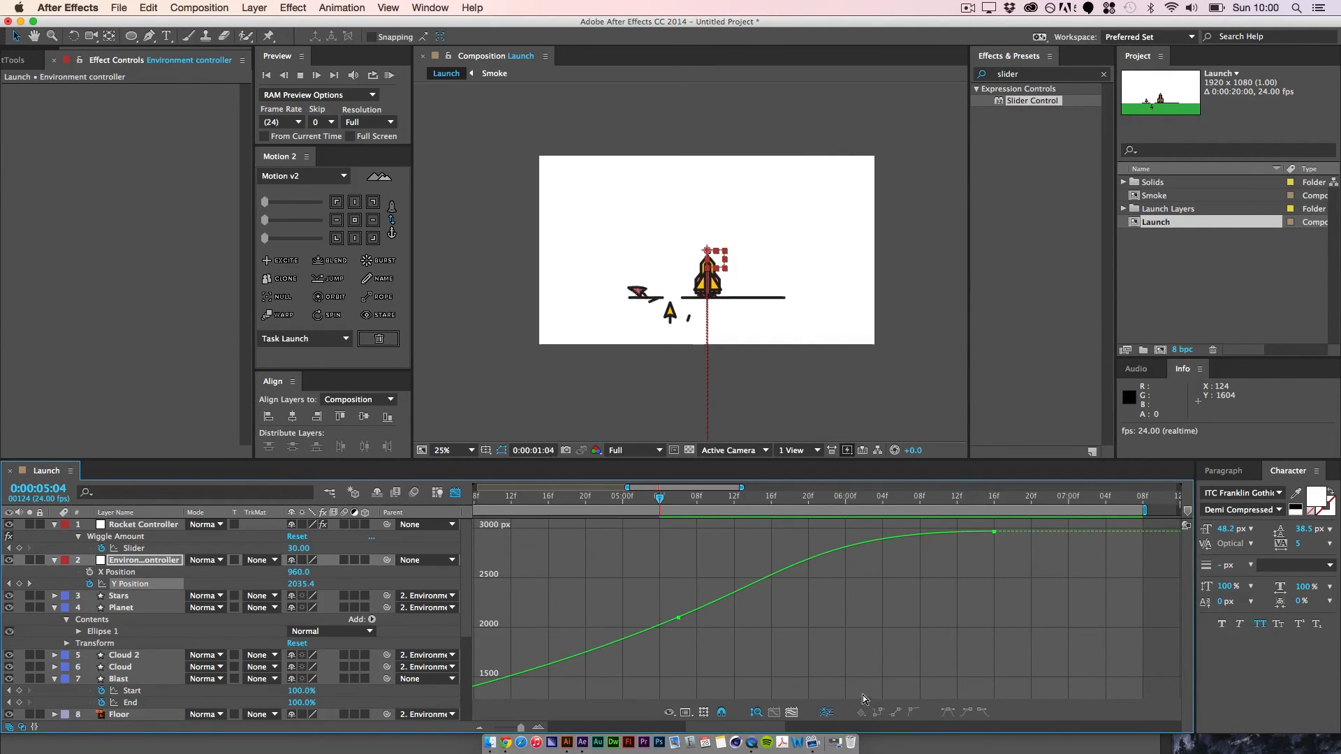
{"action": "key", "text": "space"}
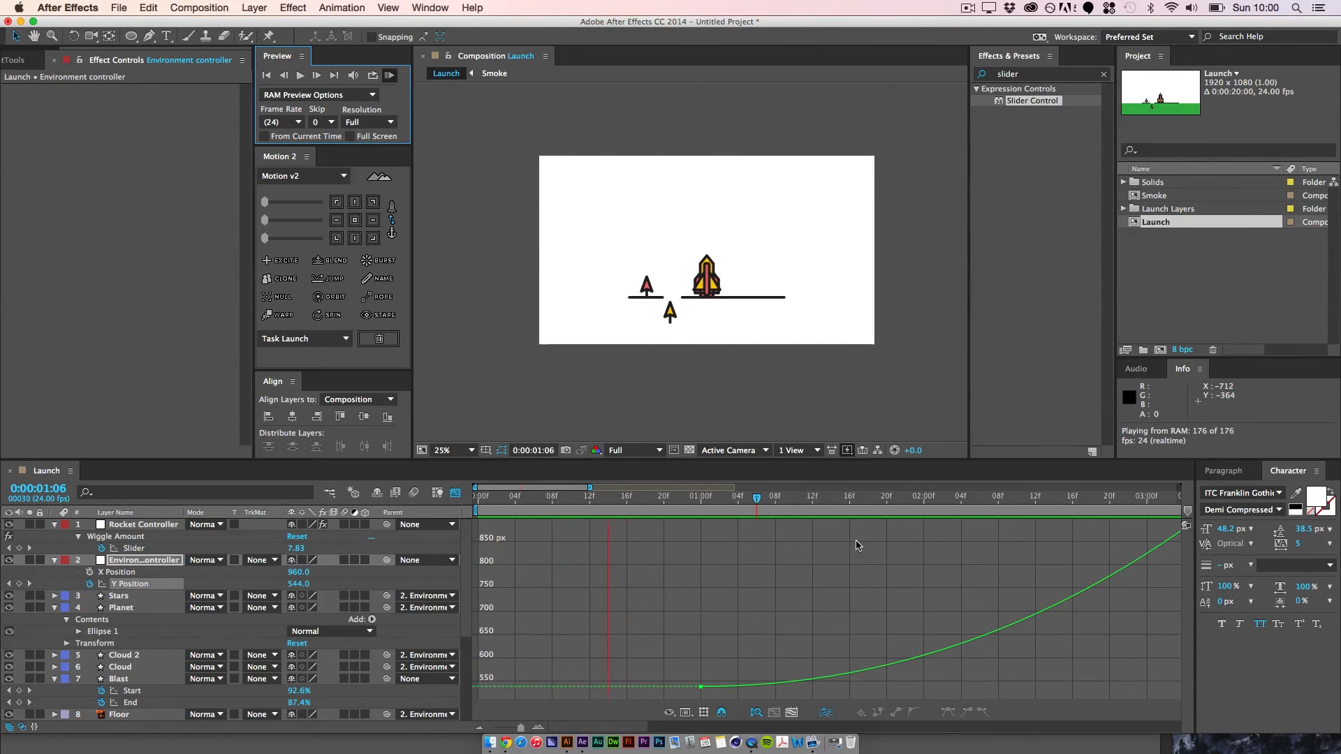
{"action": "left_click", "coordinate": [961, 602]}
Step: Move the Environment controller's last Y Position keyframe to 0:00:08:00, keeping its value at 2979 px
{"action": "key", "text": "space"}
{"action": "left_click_drag", "start_coordinate": [990, 568], "coordinate": [629, 598]}
{"action": "left_click_drag", "start_coordinate": [1039, 552], "coordinate": [885, 545]}
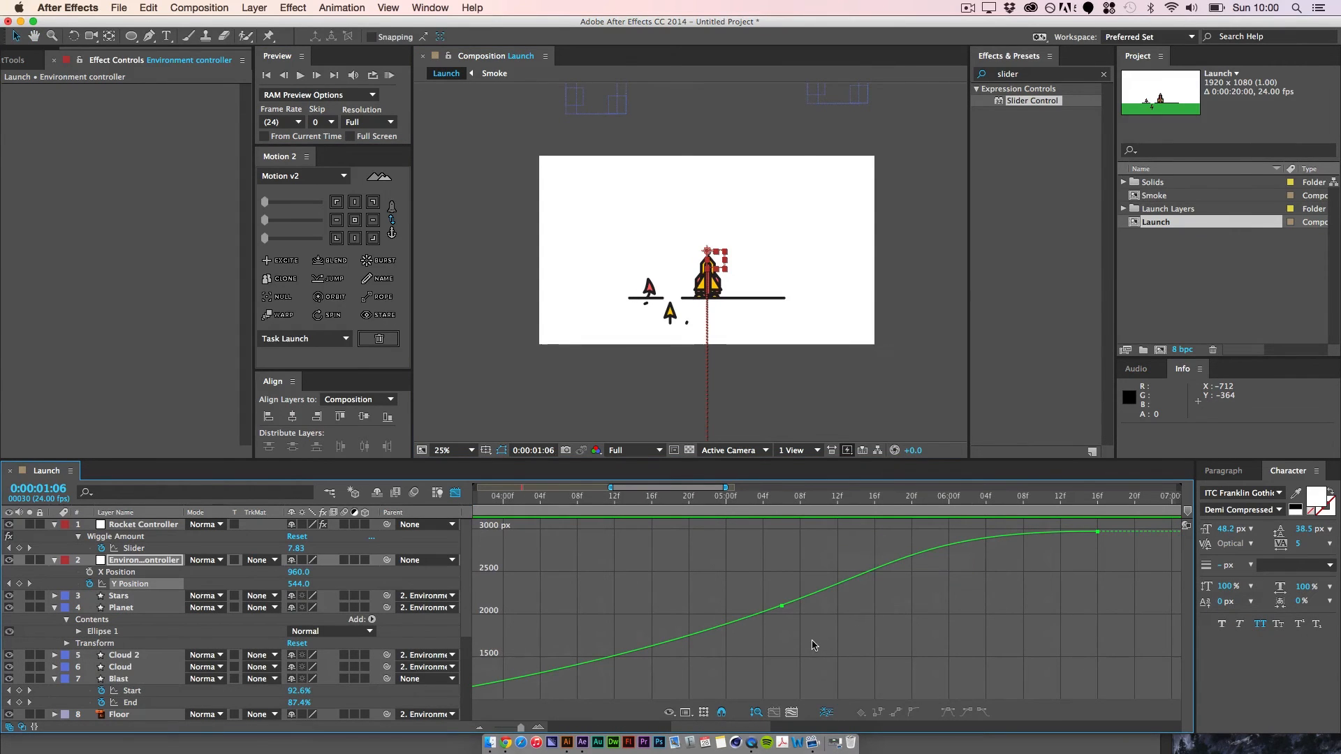
{"action": "left_click", "coordinate": [782, 607]}
{"action": "left_click", "coordinate": [1139, 567]}
{"action": "left_click", "coordinate": [1097, 532]}
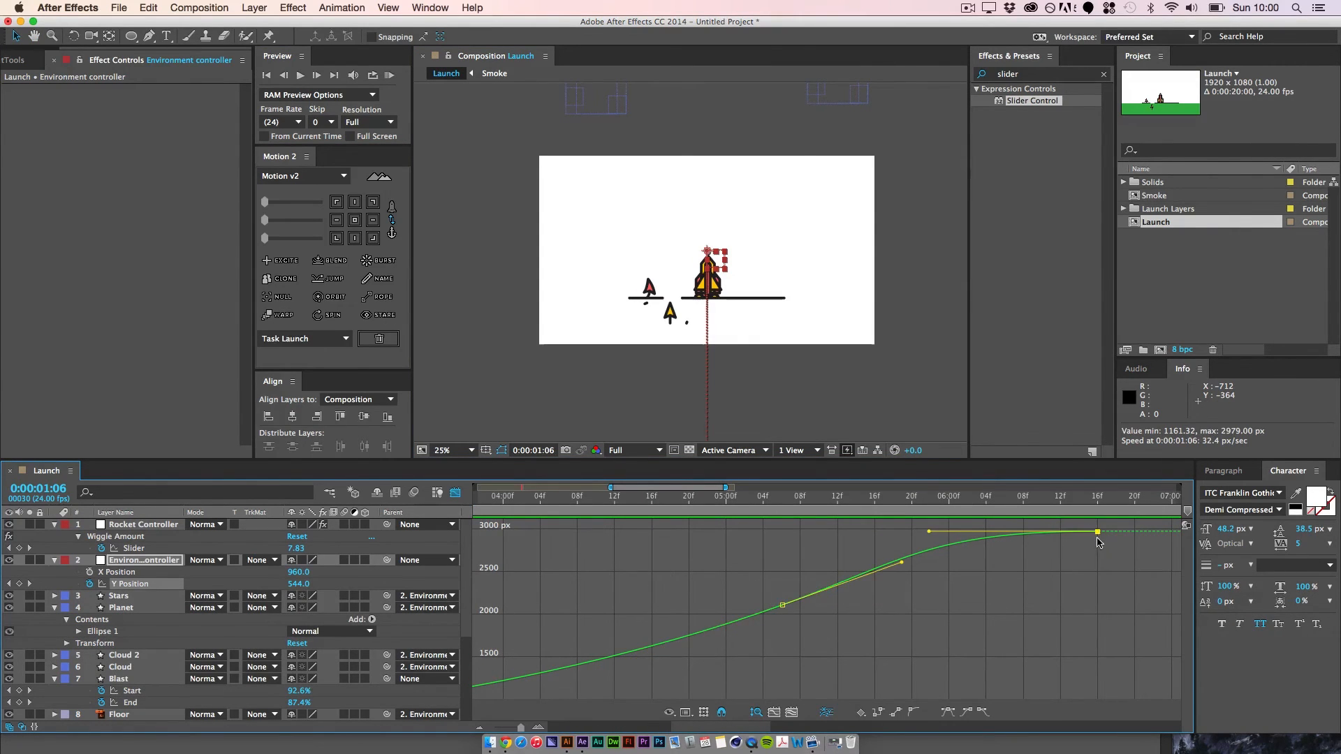
{"action": "left_click_drag", "start_coordinate": [1098, 533], "coordinate": [1163, 534]}
{"action": "key", "text": "space"}
{"action": "left_click_drag", "start_coordinate": [1123, 577], "coordinate": [1144, 537]}
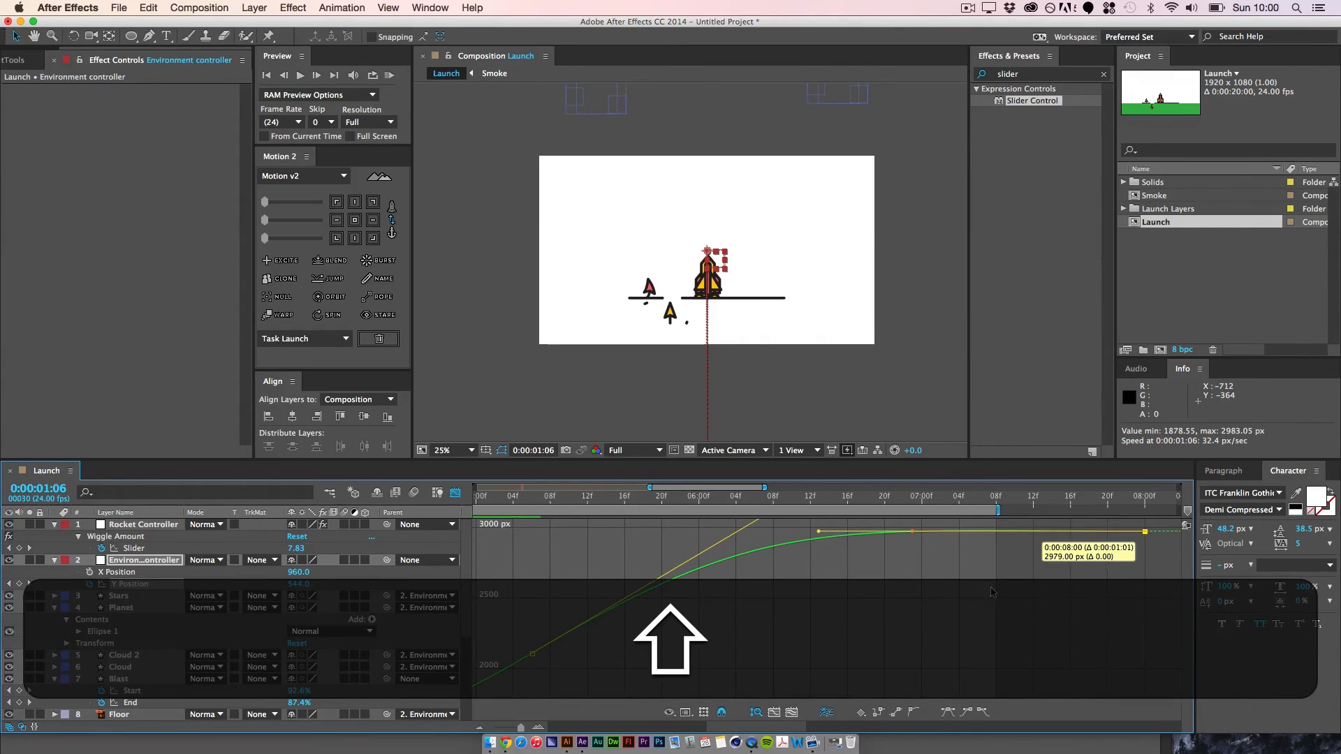
Step: Shorten the outgoing handle of the Y Position keyframe at 0:00:05:06 to smooth the curve toward the last keyframe
{"action": "key", "text": "minus"}
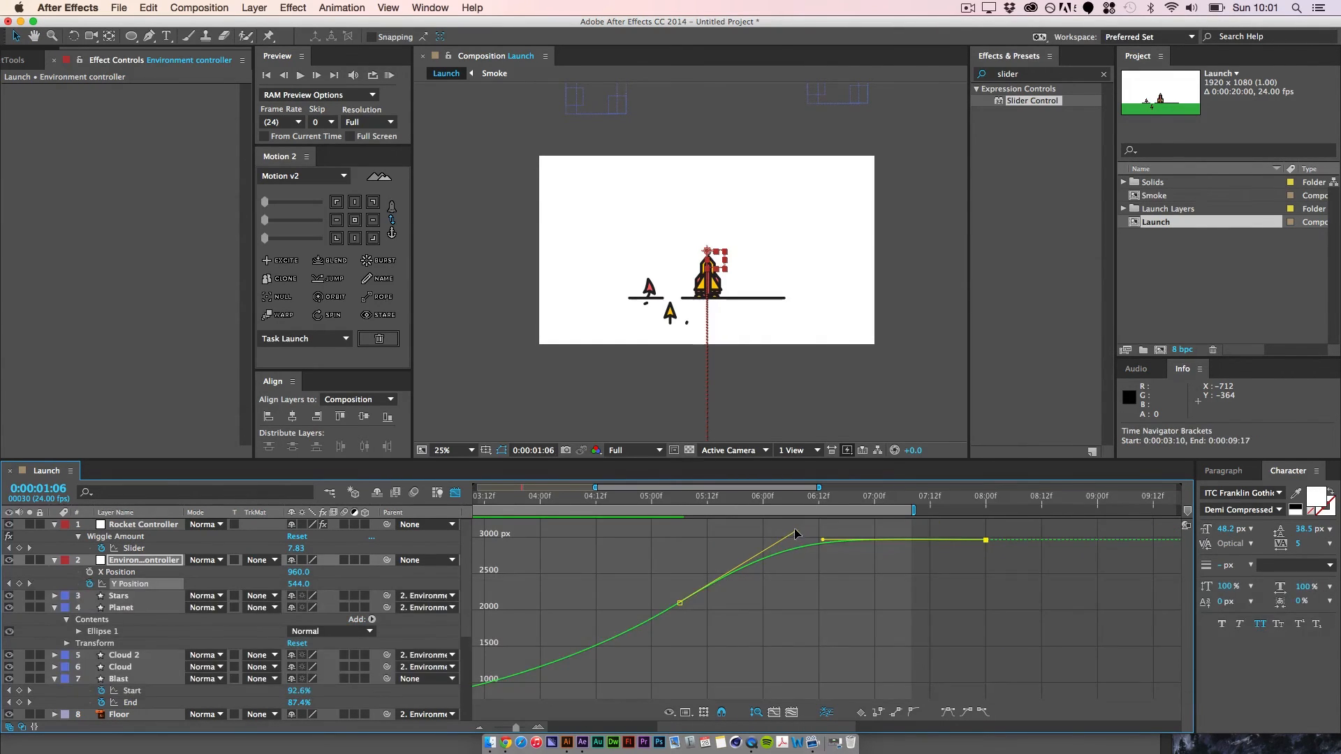
{"action": "left_click_drag", "start_coordinate": [794, 533], "coordinate": [763, 560]}
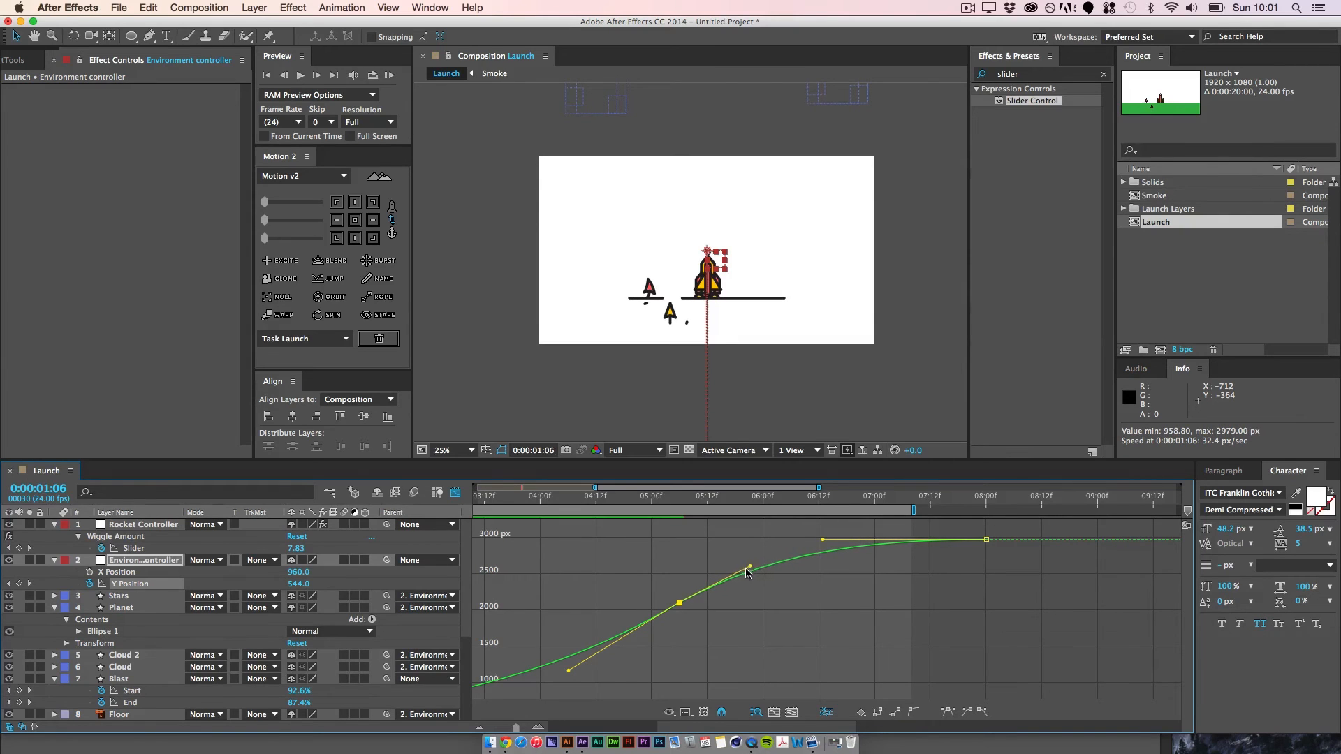
{"action": "left_click", "coordinate": [752, 582]}
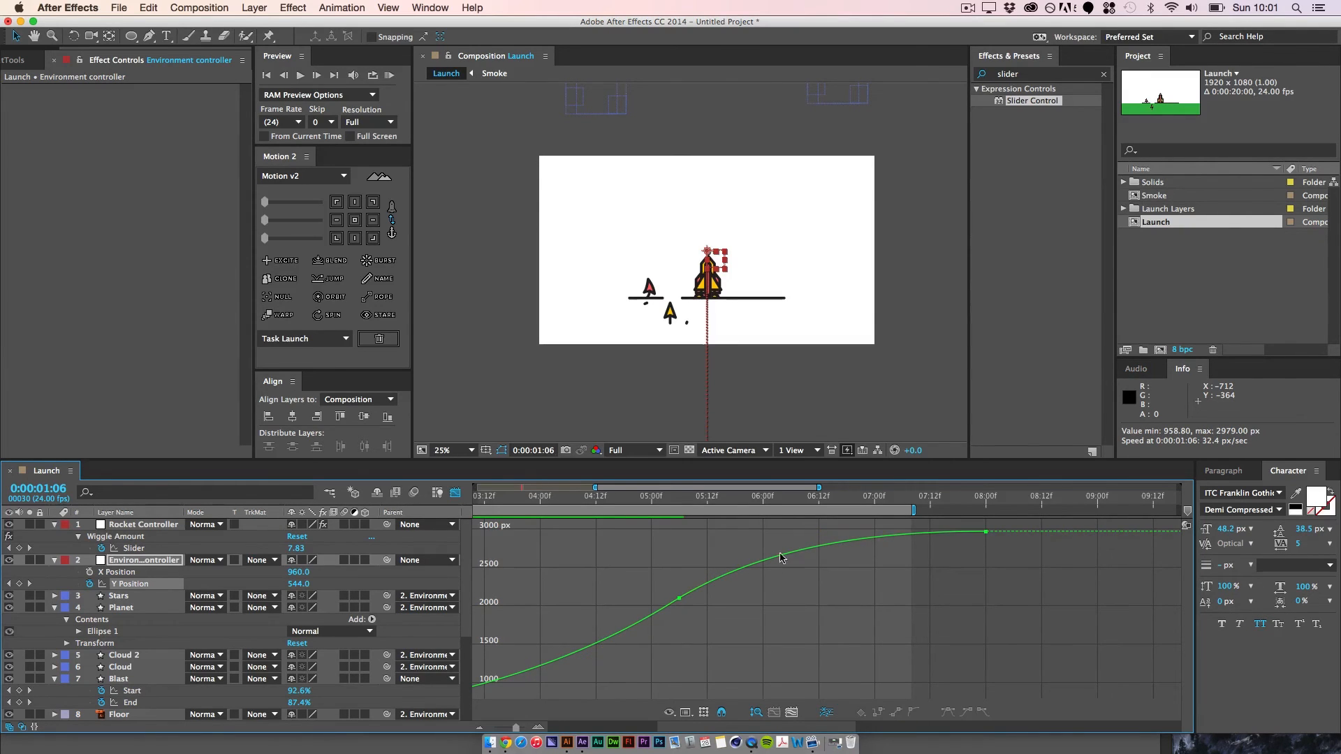
Step: Set the work area to run from 0:00:04:18 to 0:00:08:08 and RAM preview the slowdown of the environment
{"action": "left_click_drag", "start_coordinate": [913, 511], "coordinate": [1030, 511]}
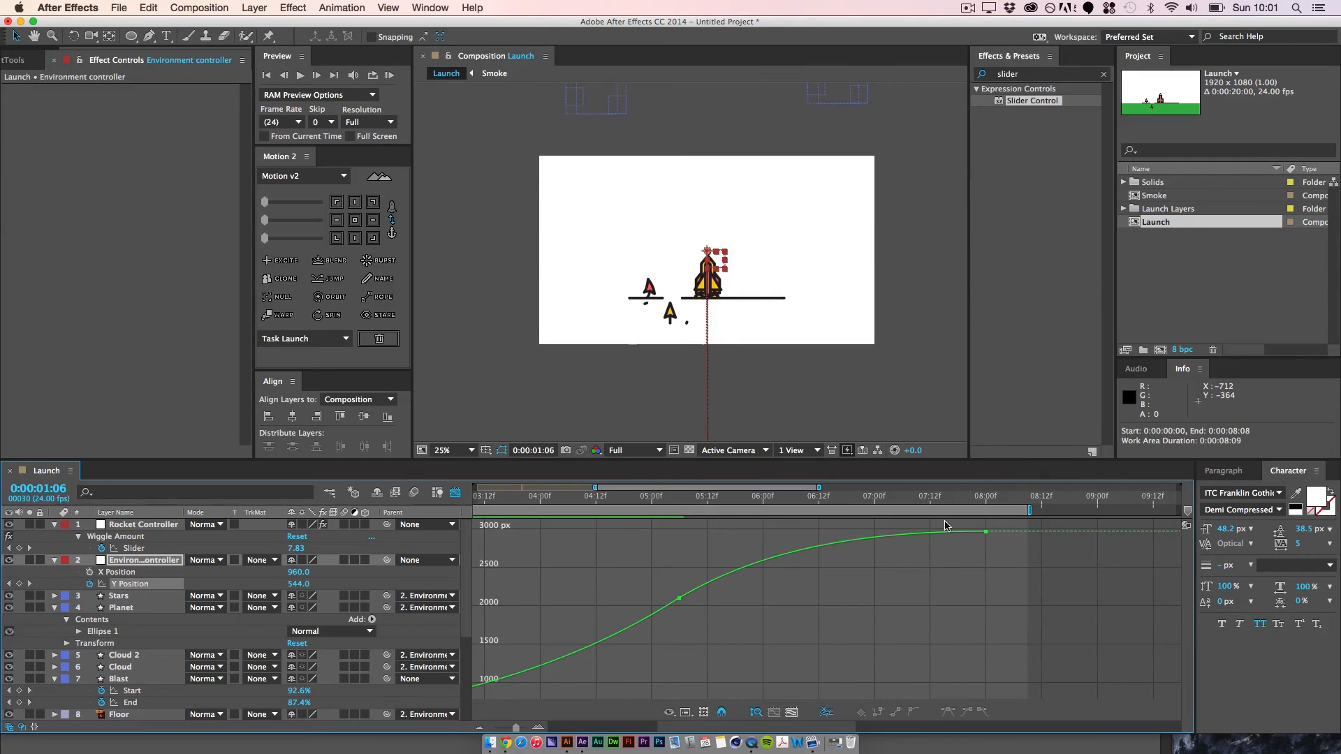
{"action": "left_click_drag", "start_coordinate": [649, 497], "coordinate": [622, 501]}
{"action": "key", "text": "b"}
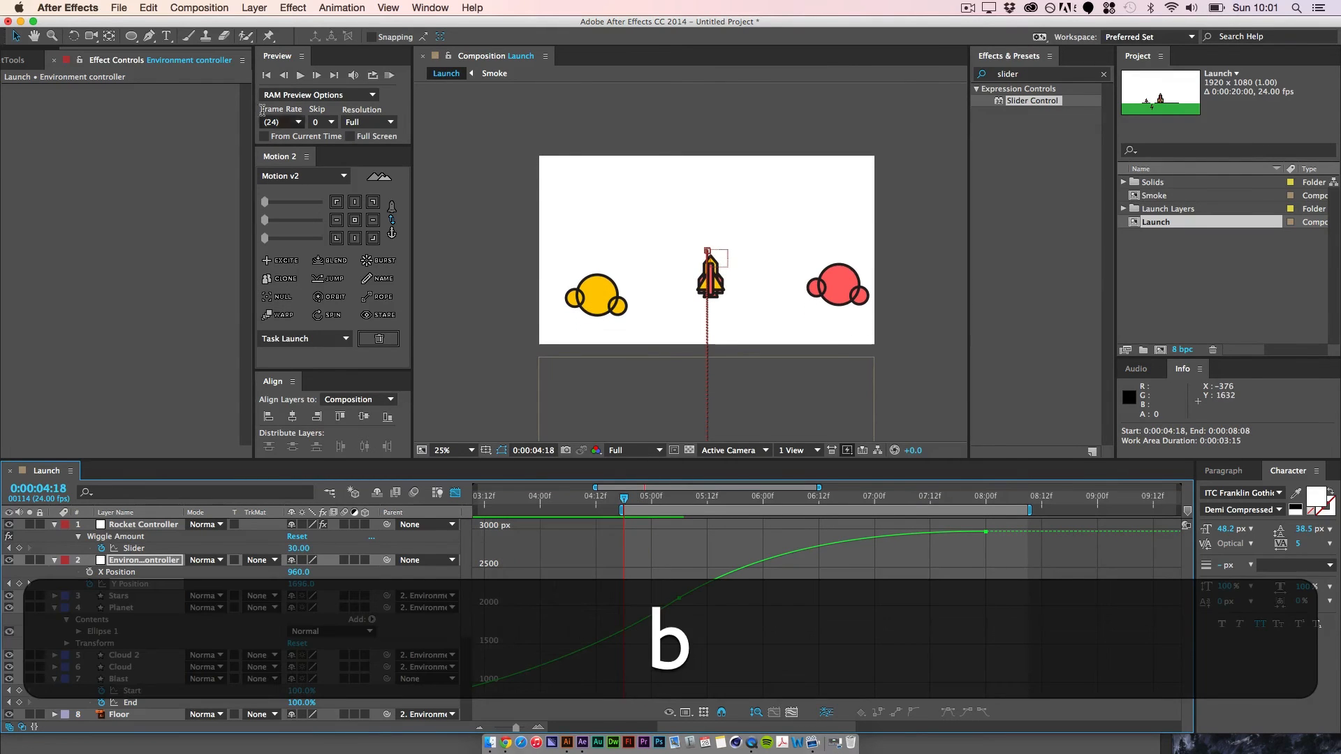
{"action": "left_click", "coordinate": [389, 75]}
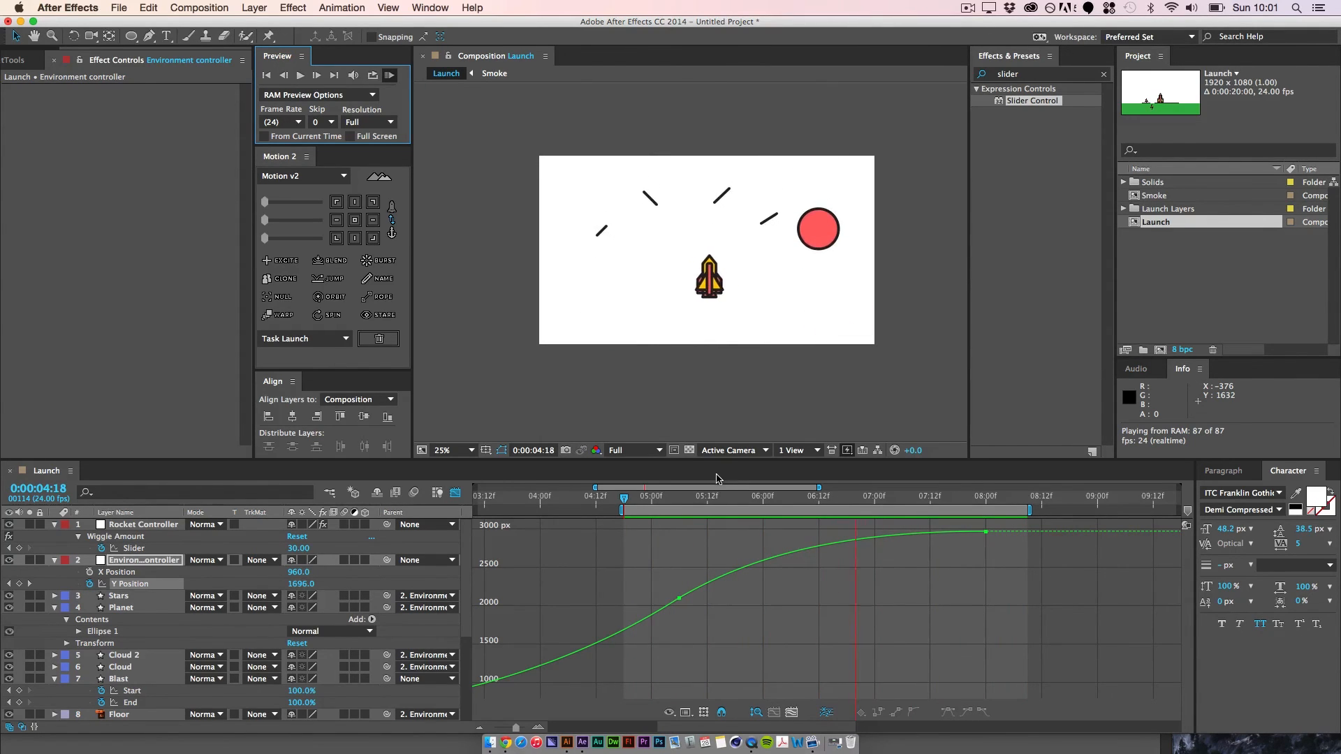
{"action": "key", "text": "space"}
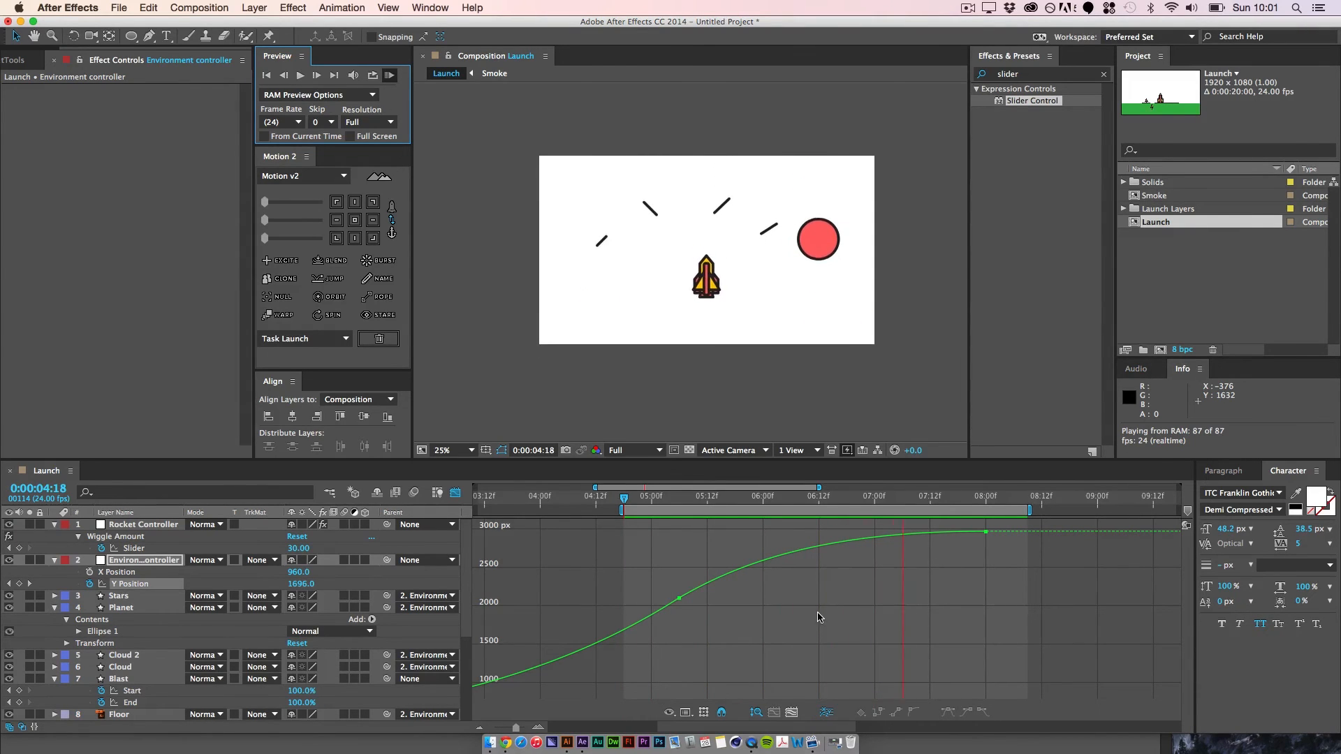
{"action": "key", "text": "space"}
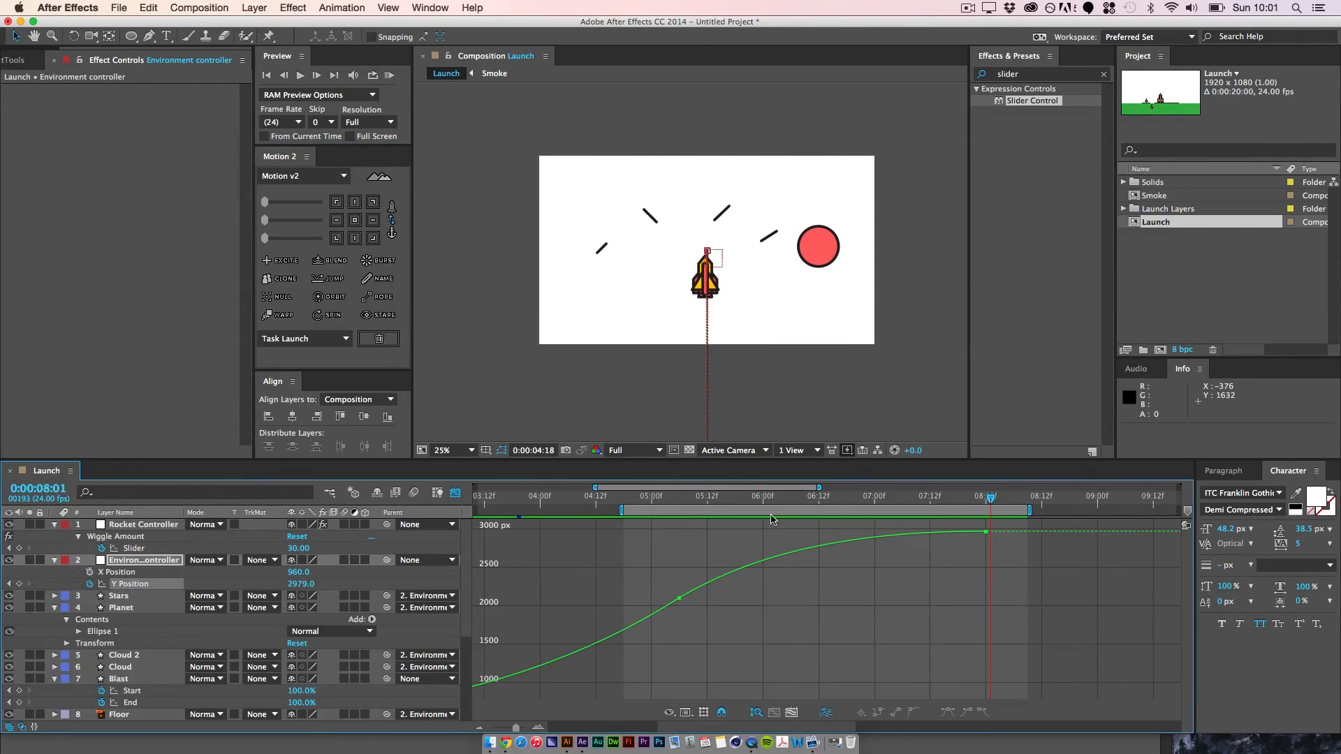
Step: Extend the work area back to start at 0:00:00:00 and return to the first frame
{"action": "left_click", "coordinate": [740, 497]}
{"action": "left_click_drag", "start_coordinate": [621, 510], "coordinate": [252, 515]}
{"action": "left_click", "coordinate": [476, 503]}
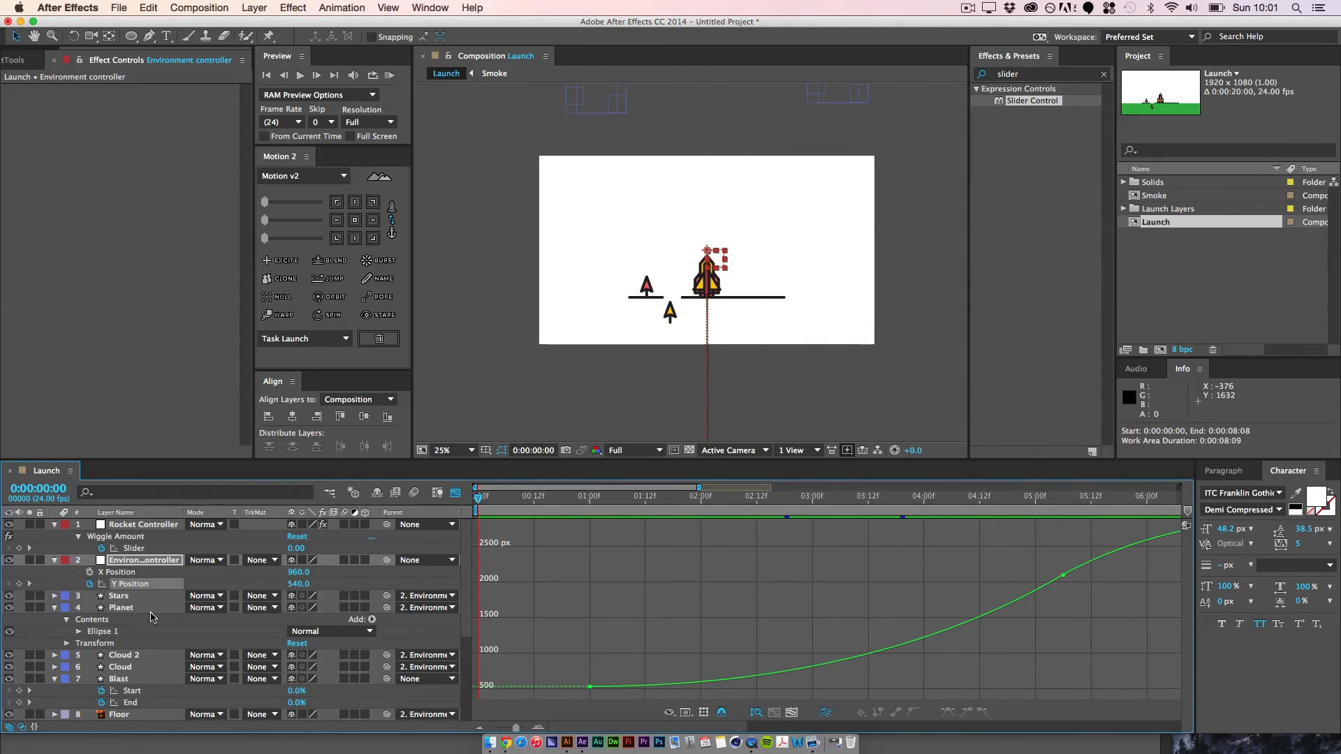
Step: Select the Rocket Controller layer and switch the timeline from the graph editor to layer bars
{"action": "key", "text": "space"}
{"action": "scroll", "coordinate": [140, 668], "scroll_direction": "down", "scroll_amount": 4}
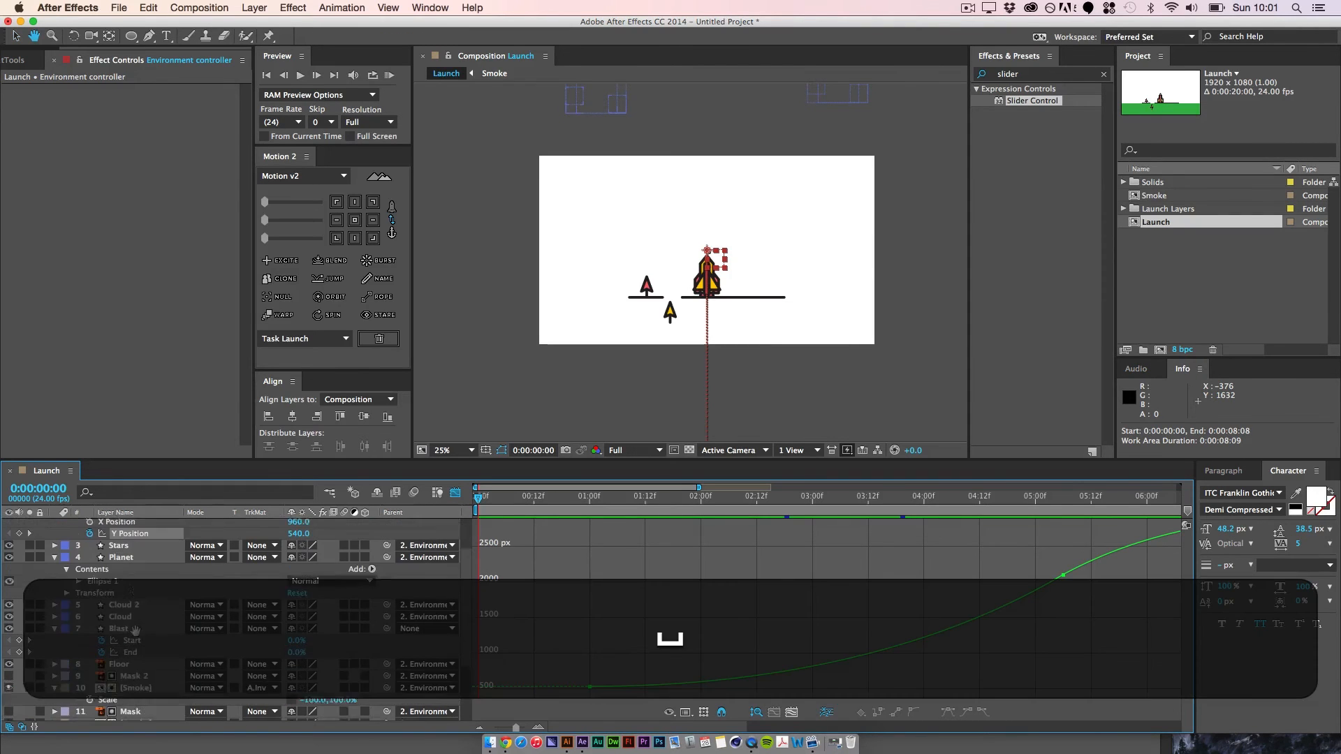
{"action": "left_click", "coordinate": [134, 703]}
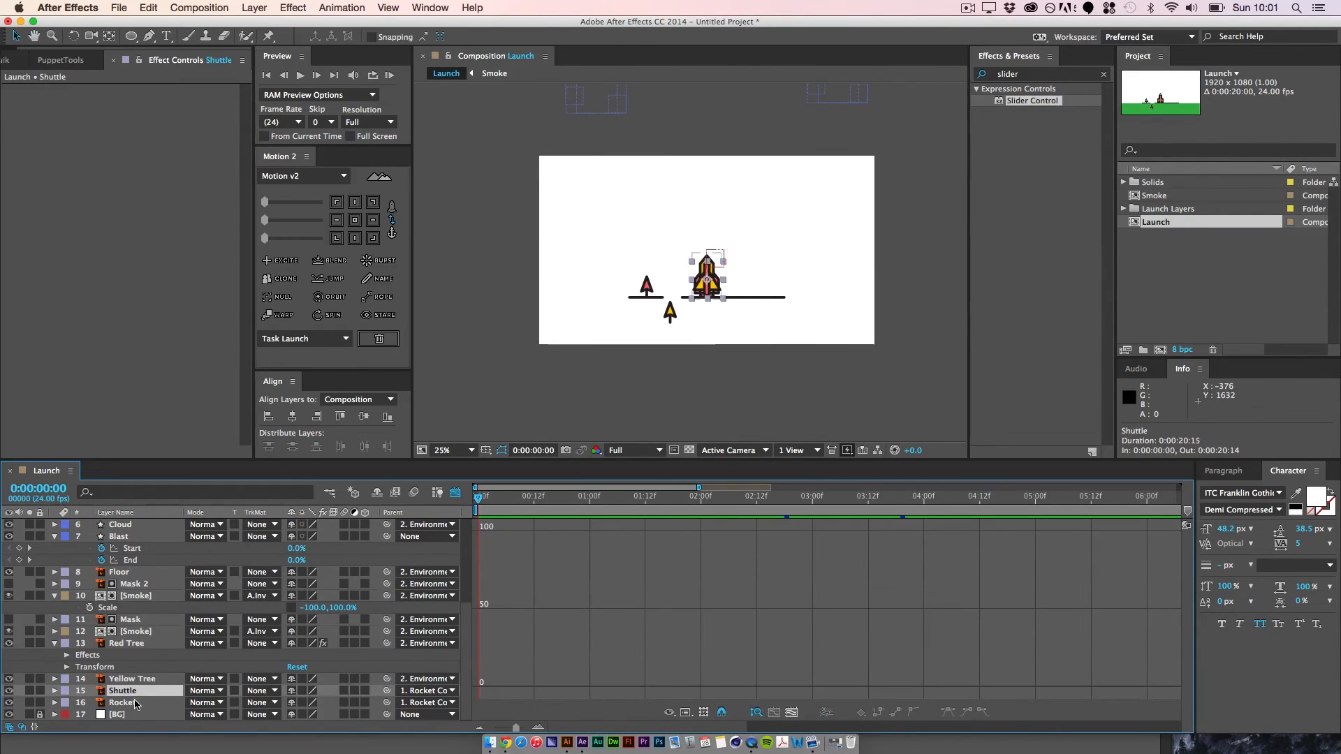
{"action": "left_click", "coordinate": [134, 691]}
{"action": "scroll", "coordinate": [130, 629], "scroll_direction": "up", "scroll_amount": 5}
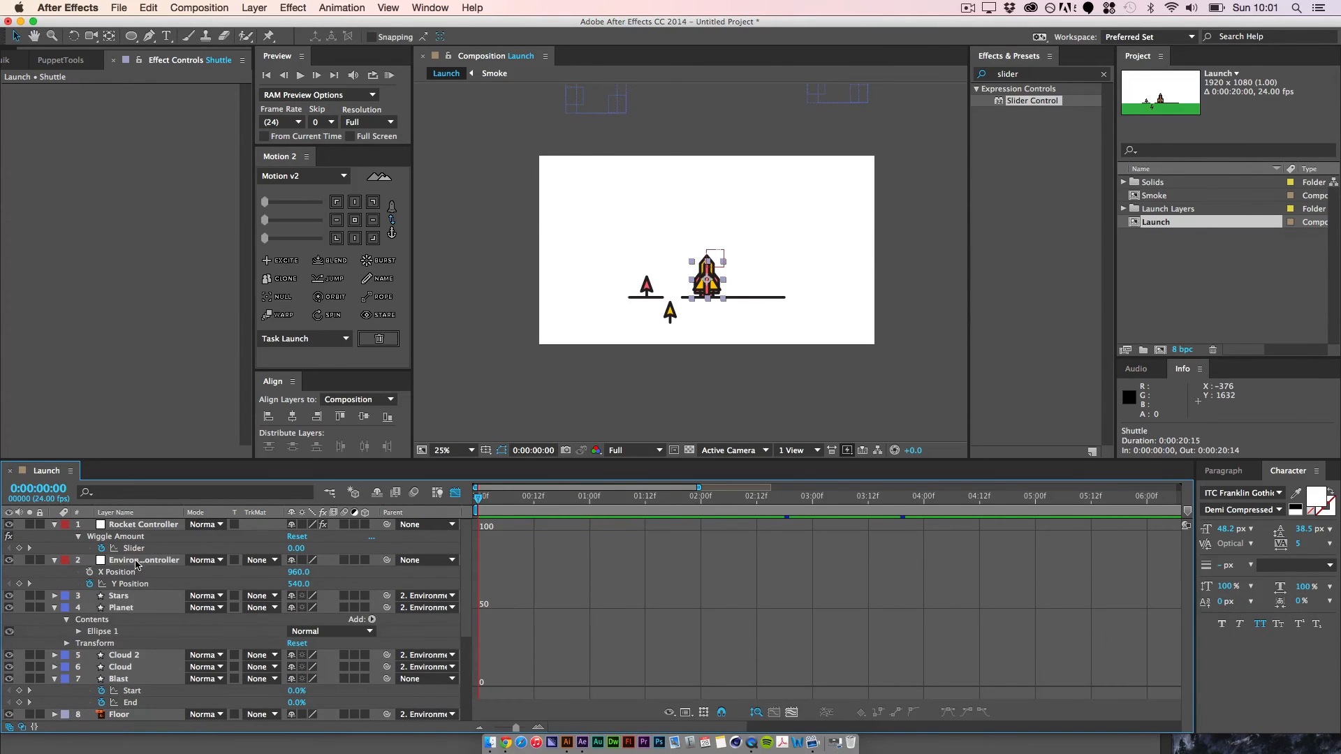
{"action": "left_click", "coordinate": [138, 562]}
{"action": "left_click", "coordinate": [155, 526]}
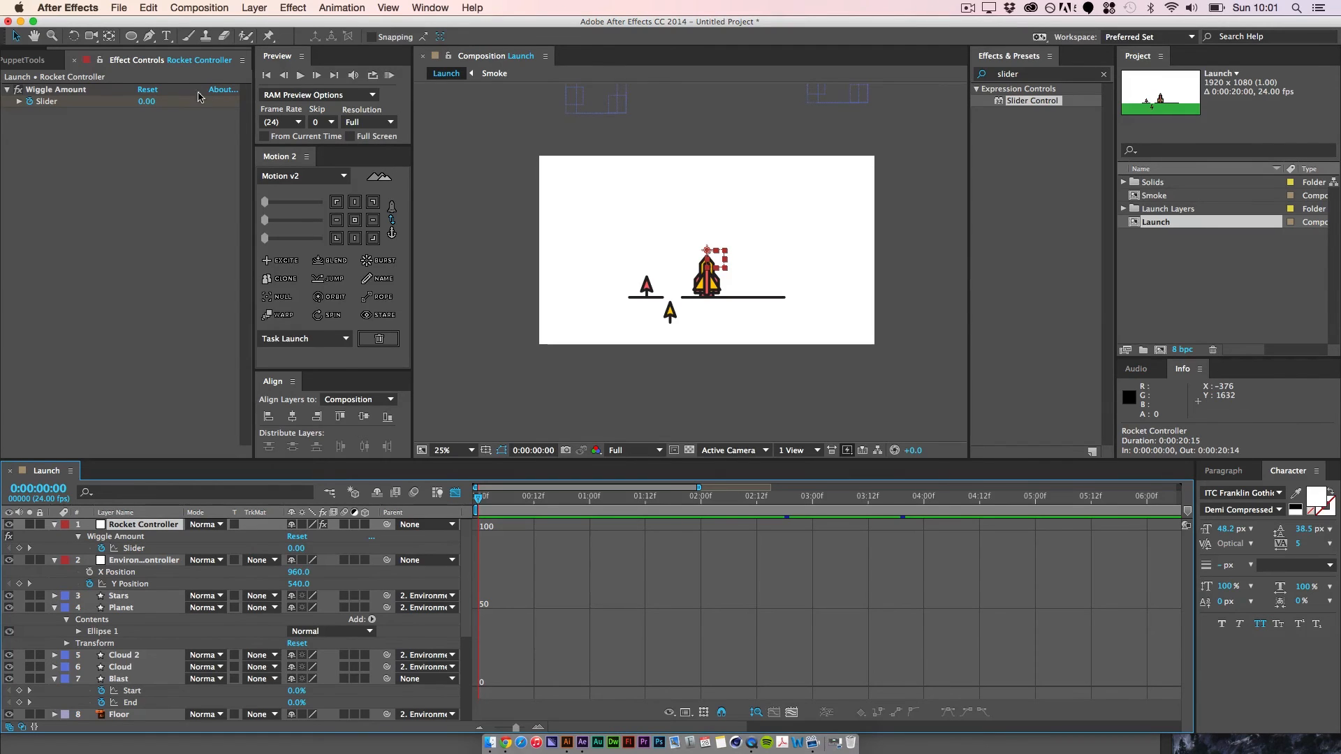
{"action": "left_click", "coordinate": [455, 493]}
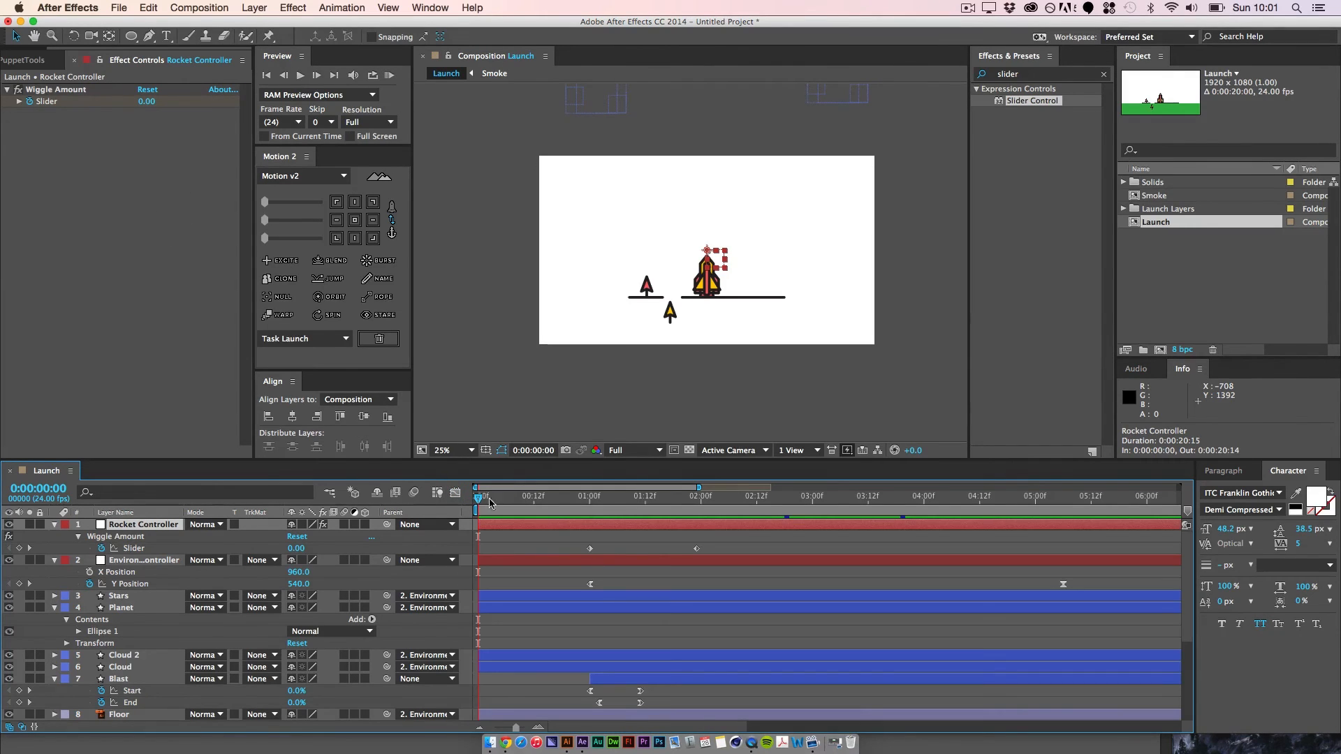
Step: Set the Rocket Controller's Wiggle Amount slider to 40 on its keyframe at 0:00:01:23
{"action": "left_click_drag", "start_coordinate": [591, 513], "coordinate": [695, 501]}
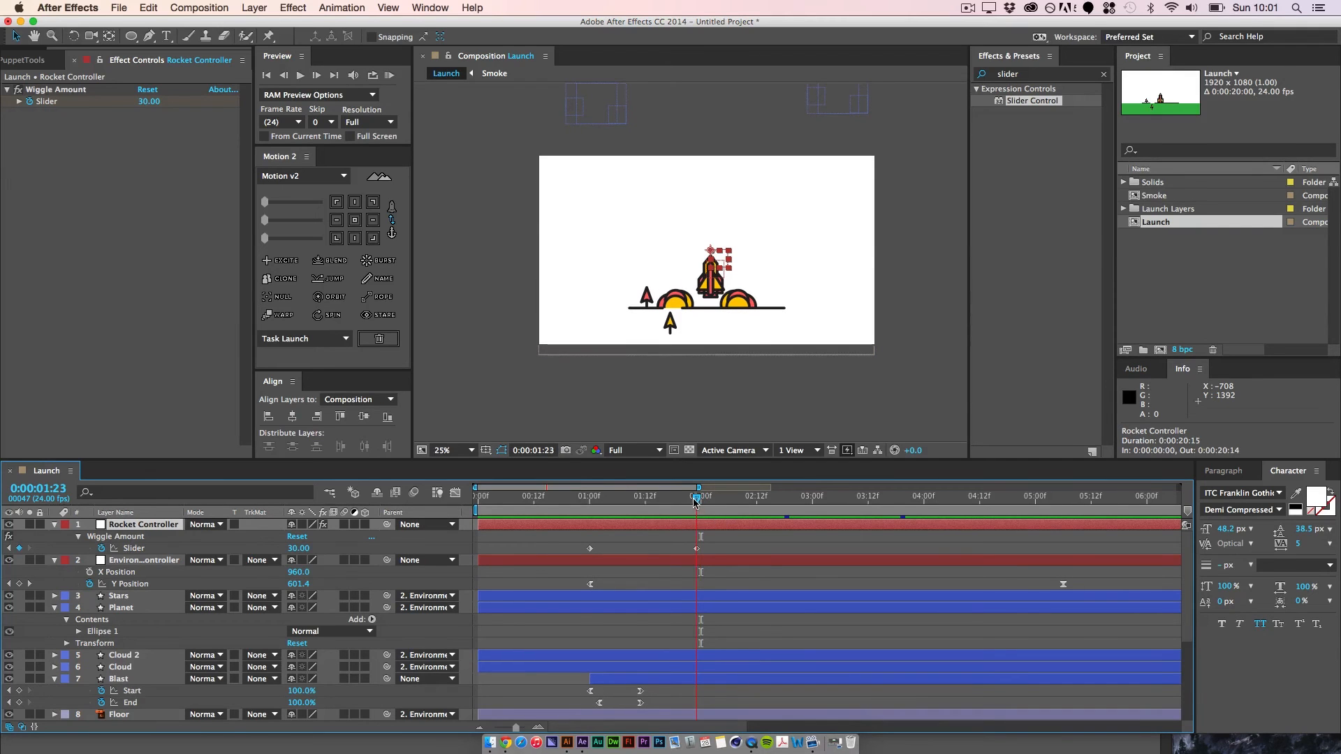
{"action": "left_click", "coordinate": [149, 103]}
{"action": "type", "text": "40"}
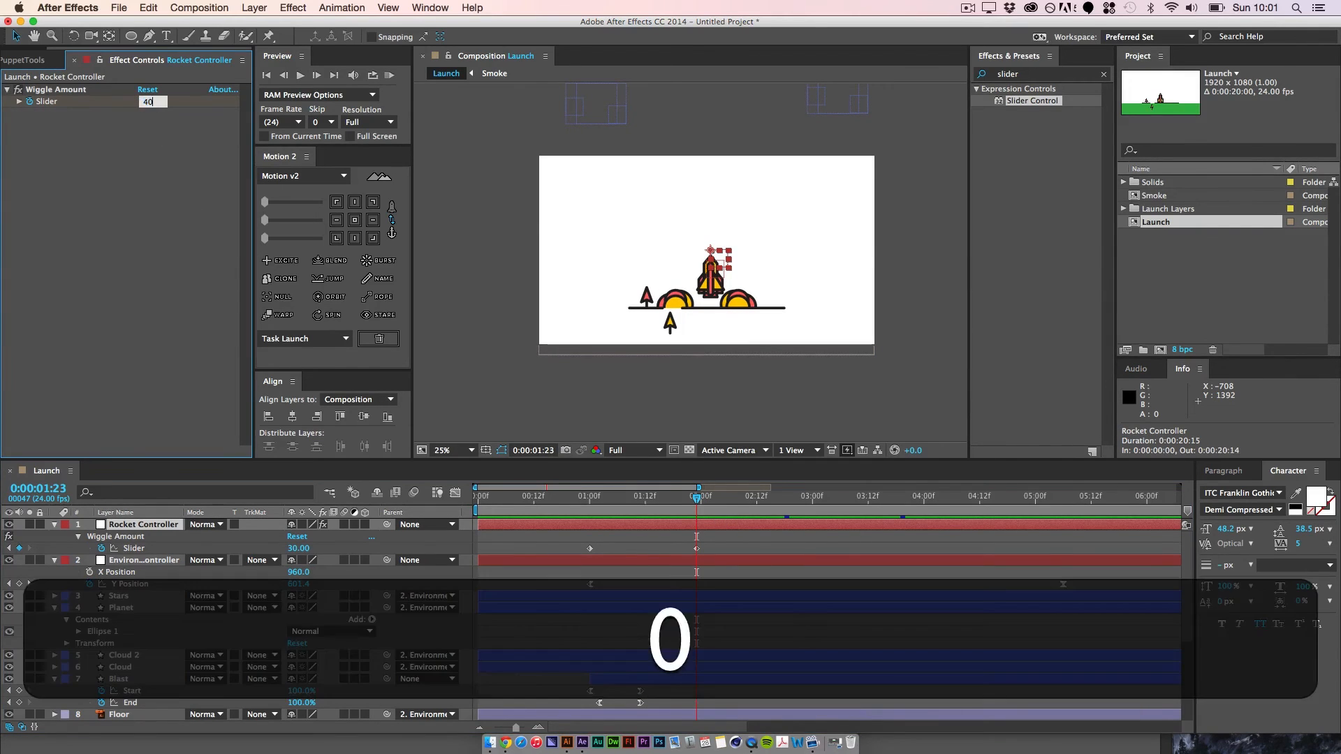
{"action": "key", "text": "Return"}
Step: Add a Wiggle Amount slider keyframe of 20 at 0:00:04:12 on the Rocket Controller
{"action": "left_click_drag", "start_coordinate": [696, 502], "coordinate": [978, 504]}
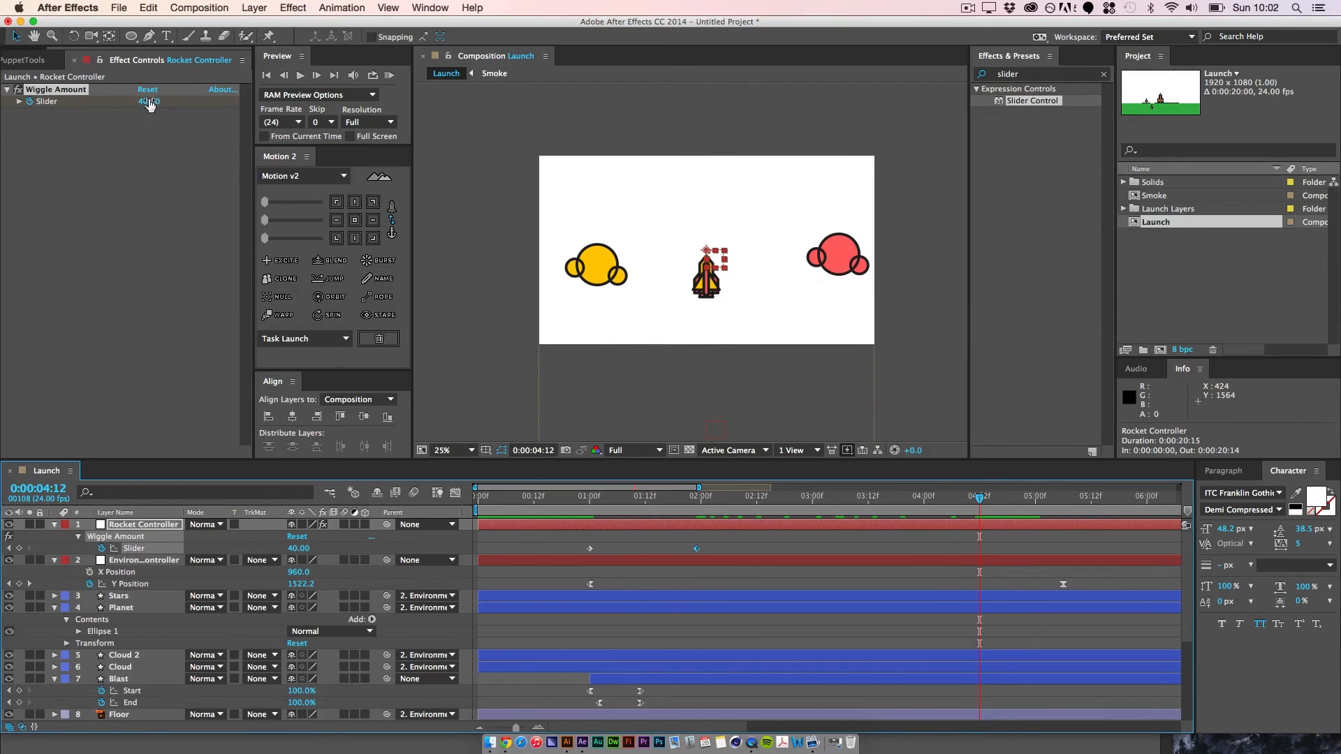
{"action": "left_click", "coordinate": [149, 103]}
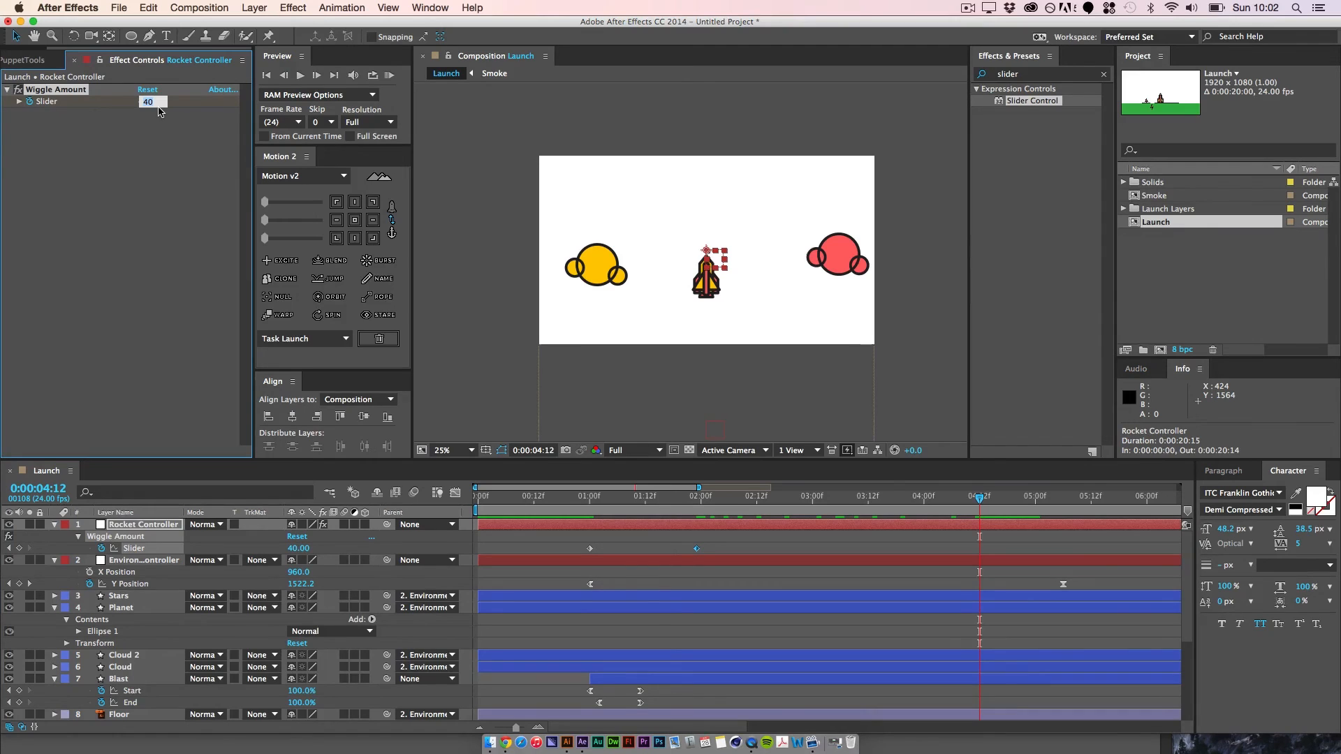
{"action": "type", "text": "20"}
{"action": "key", "text": "Return"}
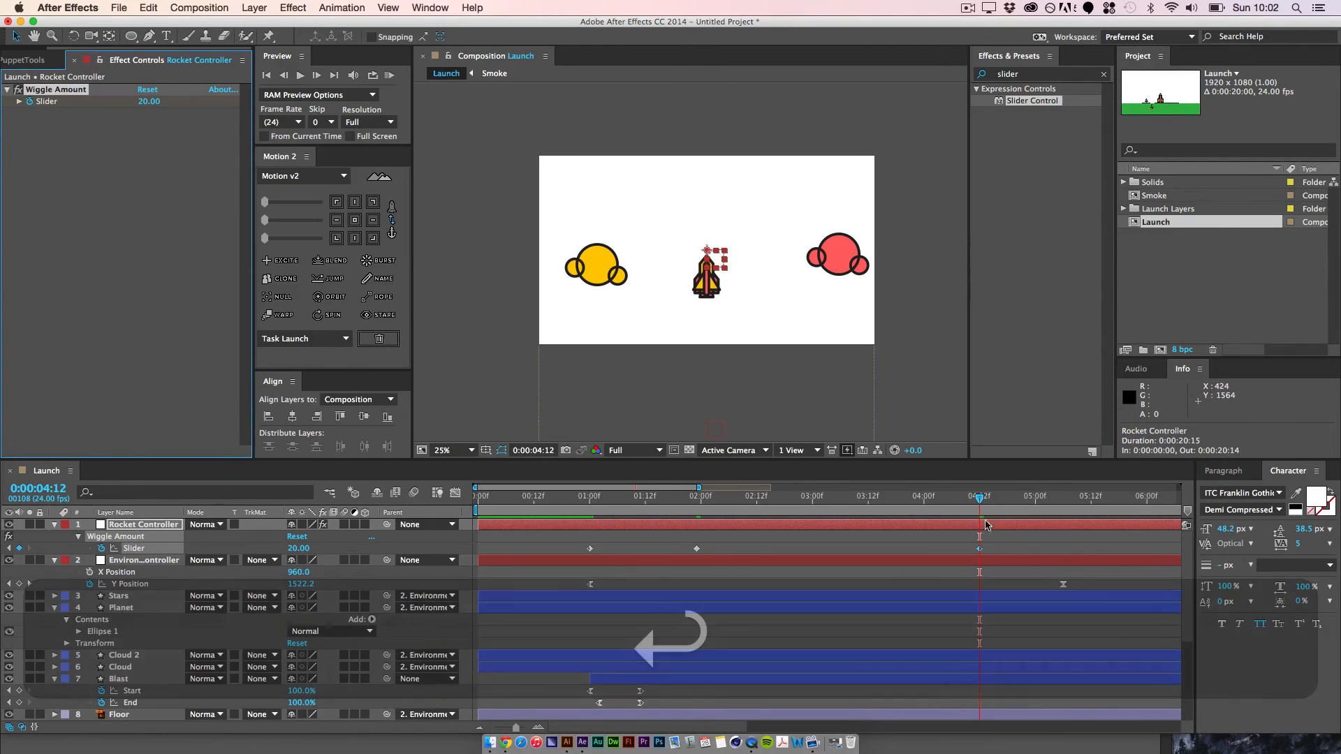
Step: Preview the launch from about 0:00:00:16 to check the changing strength of the rocket shake
{"action": "left_click_drag", "start_coordinate": [981, 499], "coordinate": [552, 508]}
{"action": "key", "text": "space"}
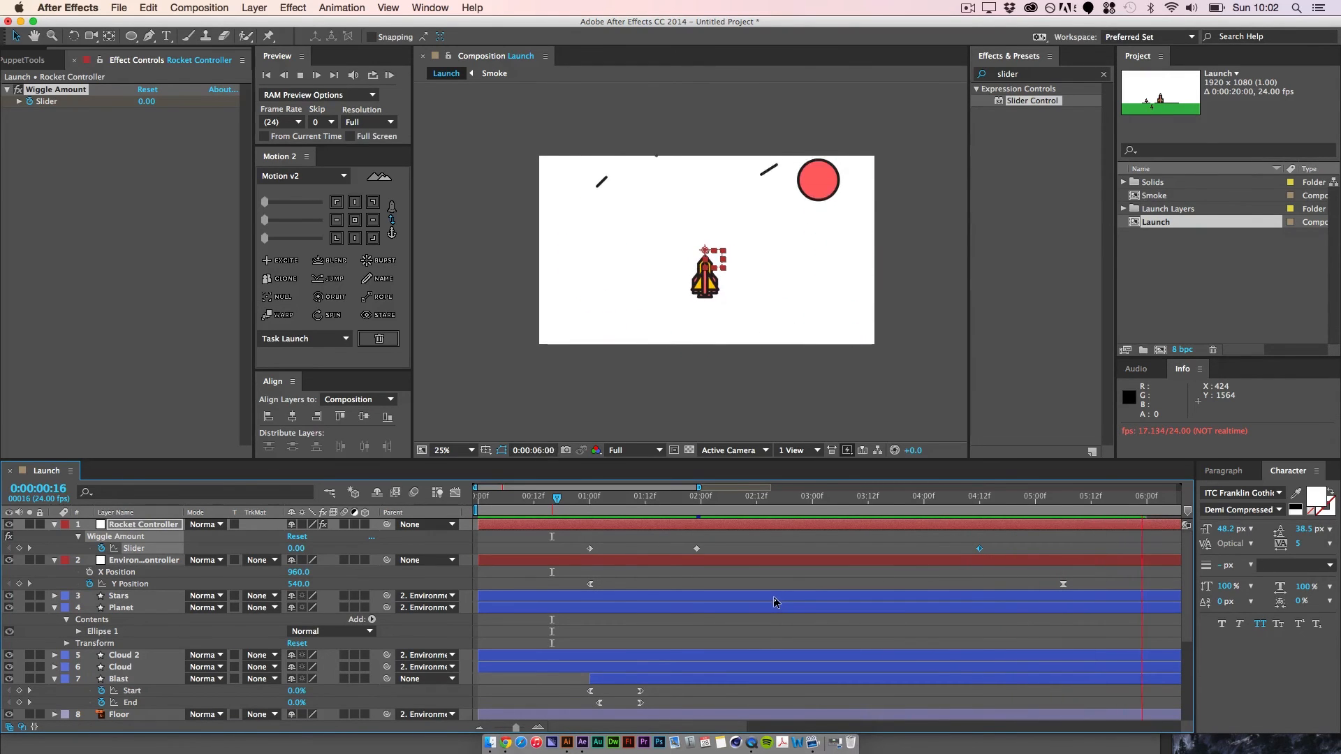
{"action": "key", "text": "space"}
Step: Add a Wiggle Amount slider keyframe of 0 at 0:00:05:12 to stop the rocket shaking
{"action": "left_click_drag", "start_coordinate": [1166, 498], "coordinate": [1091, 519]}
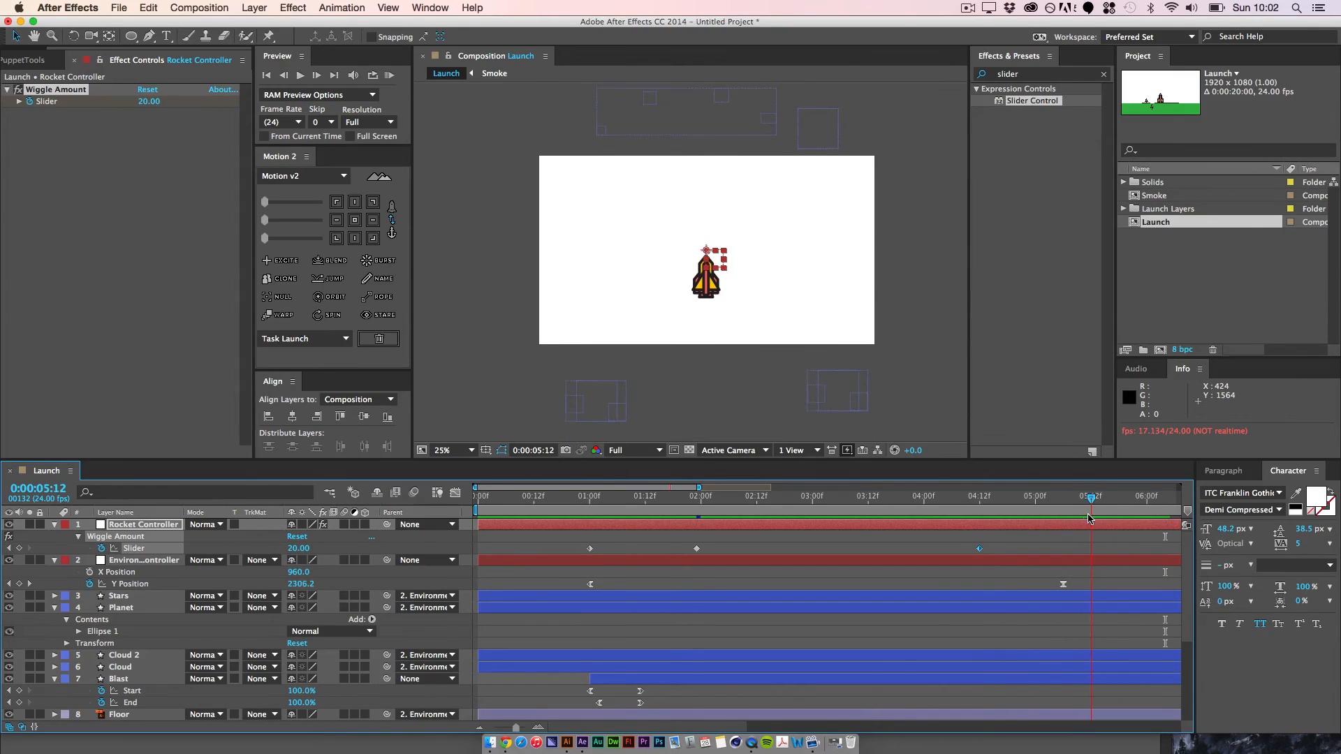
{"action": "left_click", "coordinate": [149, 101]}
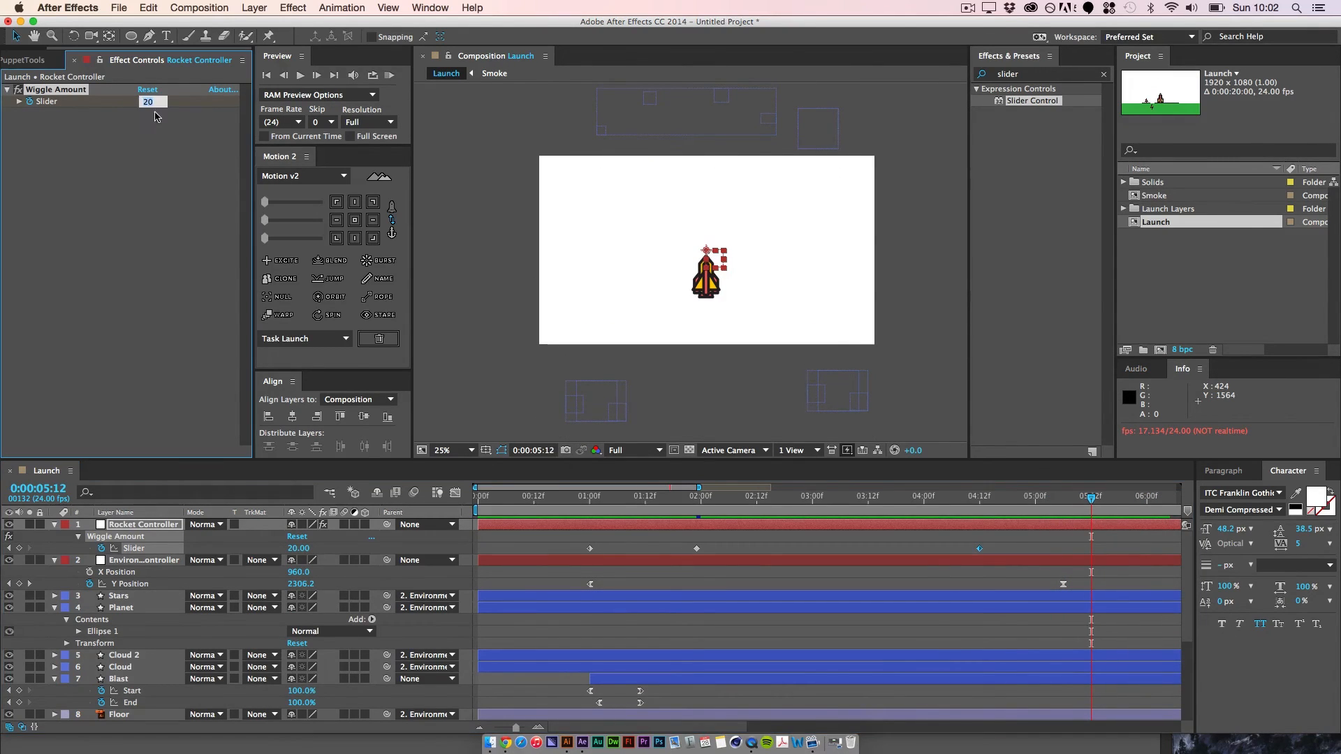
{"action": "type", "text": "0"}
{"action": "key", "text": "Return"}
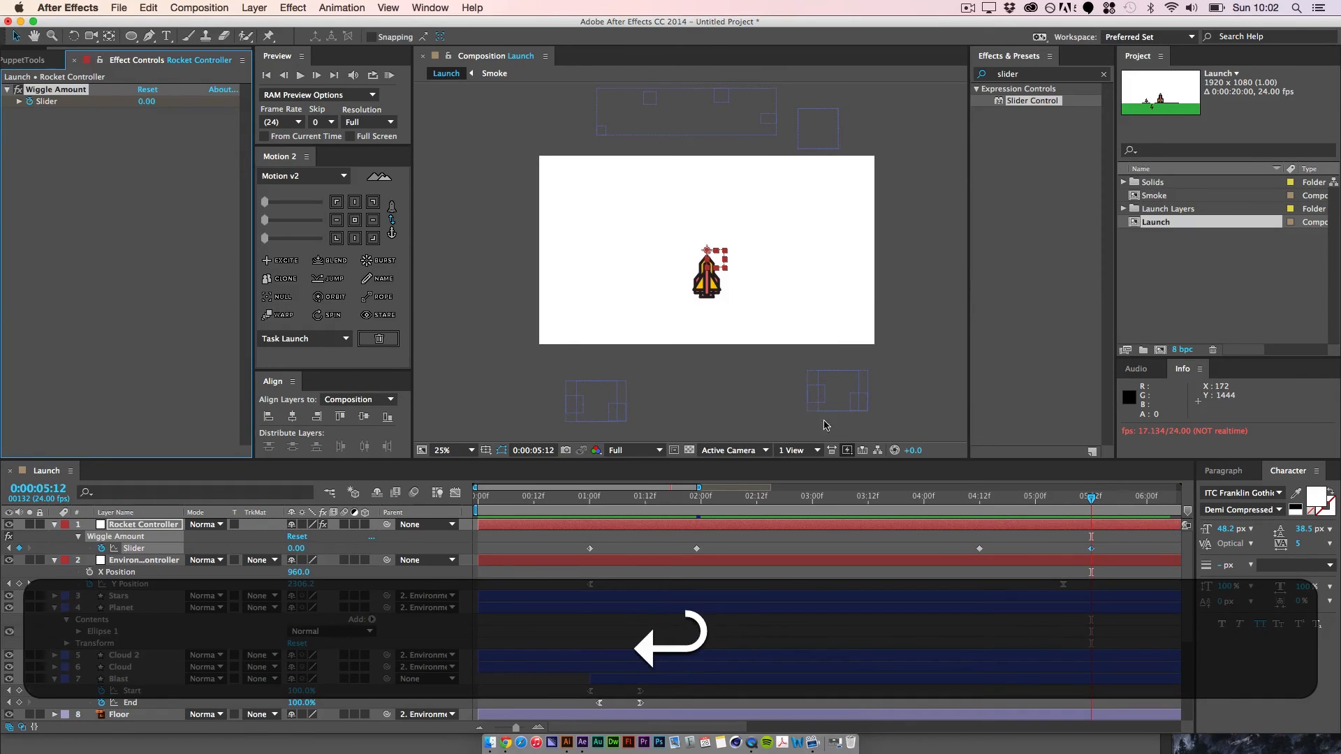
Step: Keyframe the Shuttle layer's Position at 0:00:04:12 and at 0:00:06:00
{"action": "mouse_move", "coordinate": [1092, 498]}
{"action": "left_mouse_down"}
{"action": "mouse_move", "coordinate": [1177, 512]}
{"action": "mouse_move", "coordinate": [622, 504]}
{"action": "mouse_move", "coordinate": [908, 516]}
{"action": "mouse_move", "coordinate": [1048, 540]}
{"action": "mouse_move", "coordinate": [617, 530]}
{"action": "left_mouse_up"}
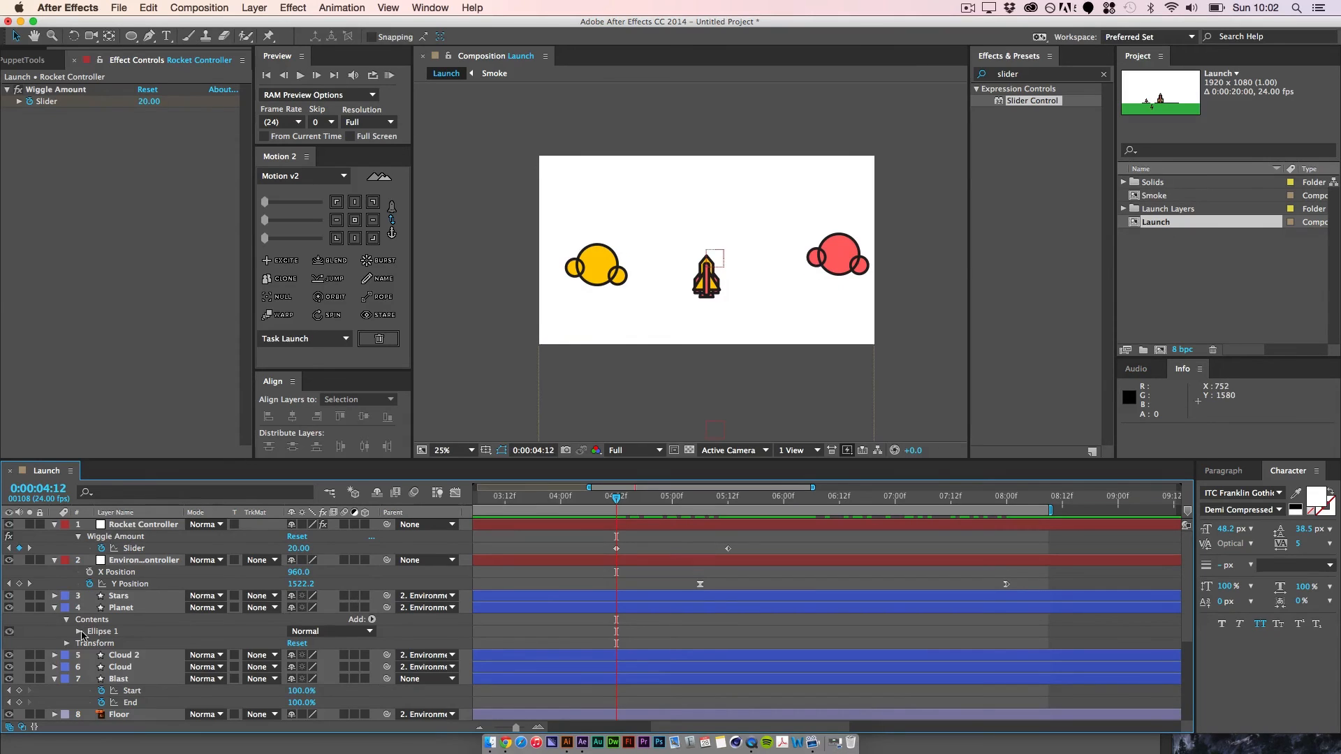
{"action": "scroll", "coordinate": [105, 663], "scroll_direction": "down", "scroll_amount": 5}
{"action": "left_click", "coordinate": [122, 691]}
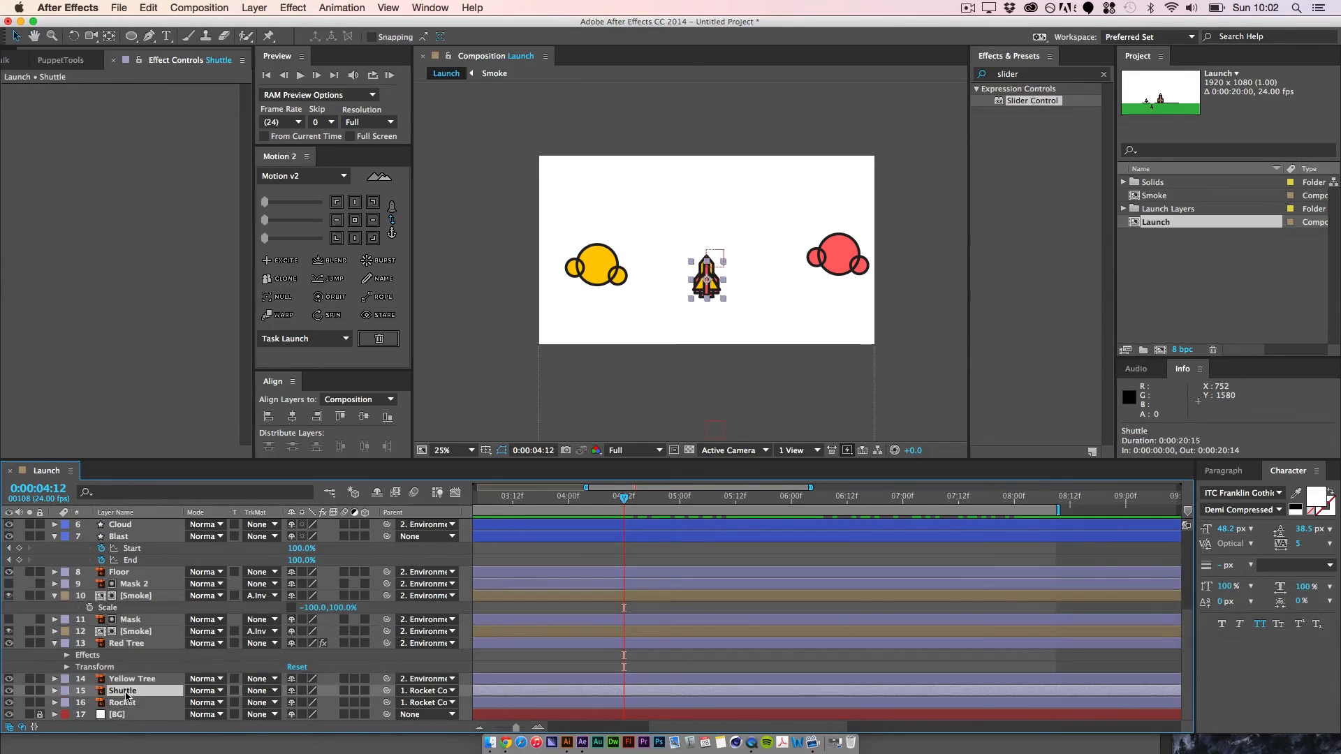
{"action": "key", "text": "p"}
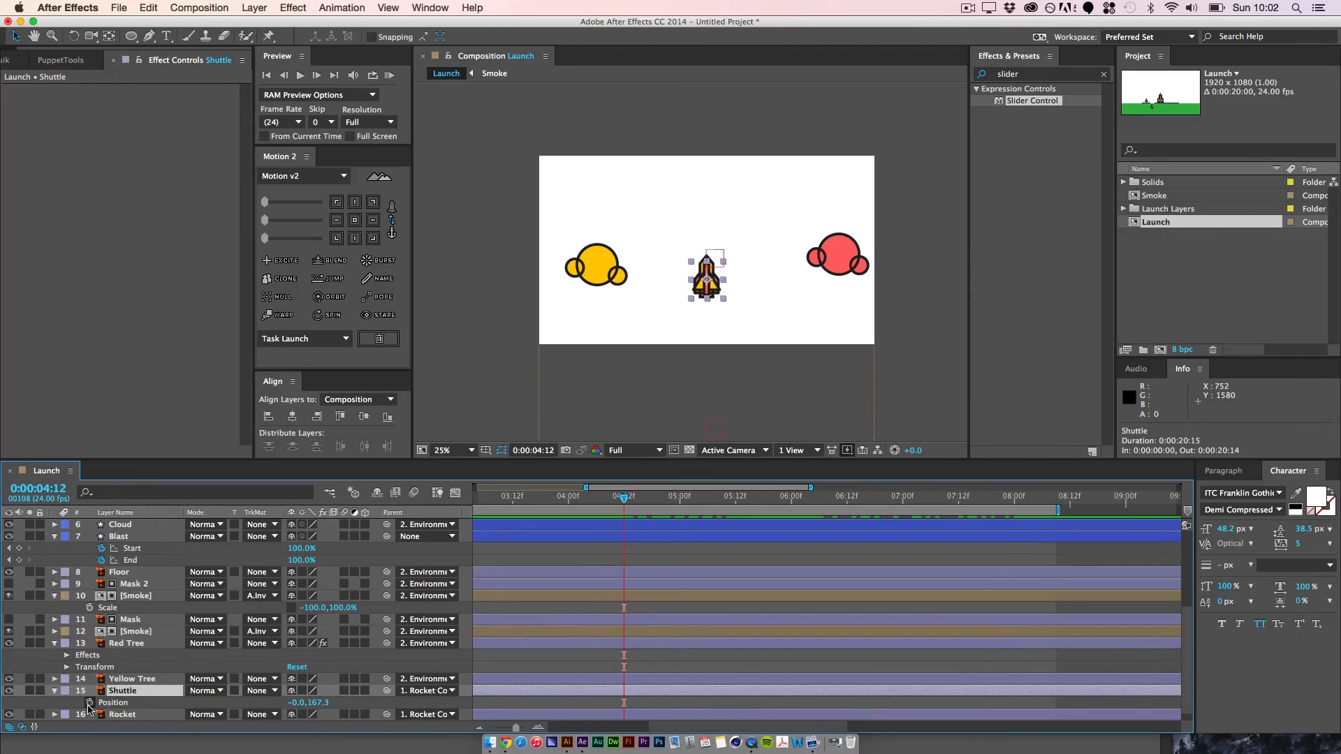
{"action": "left_click", "coordinate": [89, 703]}
{"action": "left_click_drag", "start_coordinate": [624, 501], "coordinate": [791, 548]}
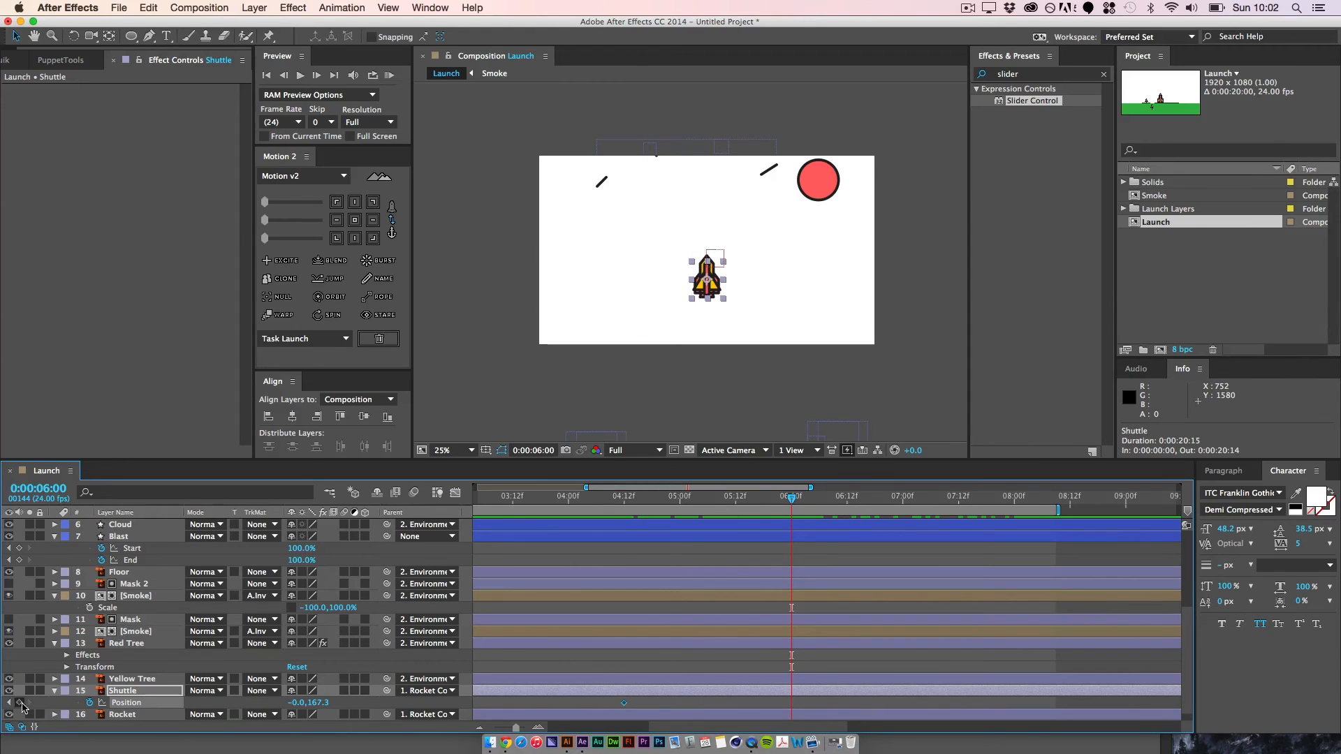
Step: Try to move the Shuttle layer off the rocket at 0:00:06:00, and undo the move
{"action": "key", "text": "space"}
{"action": "left_click_drag", "start_coordinate": [713, 351], "coordinate": [726, 282]}
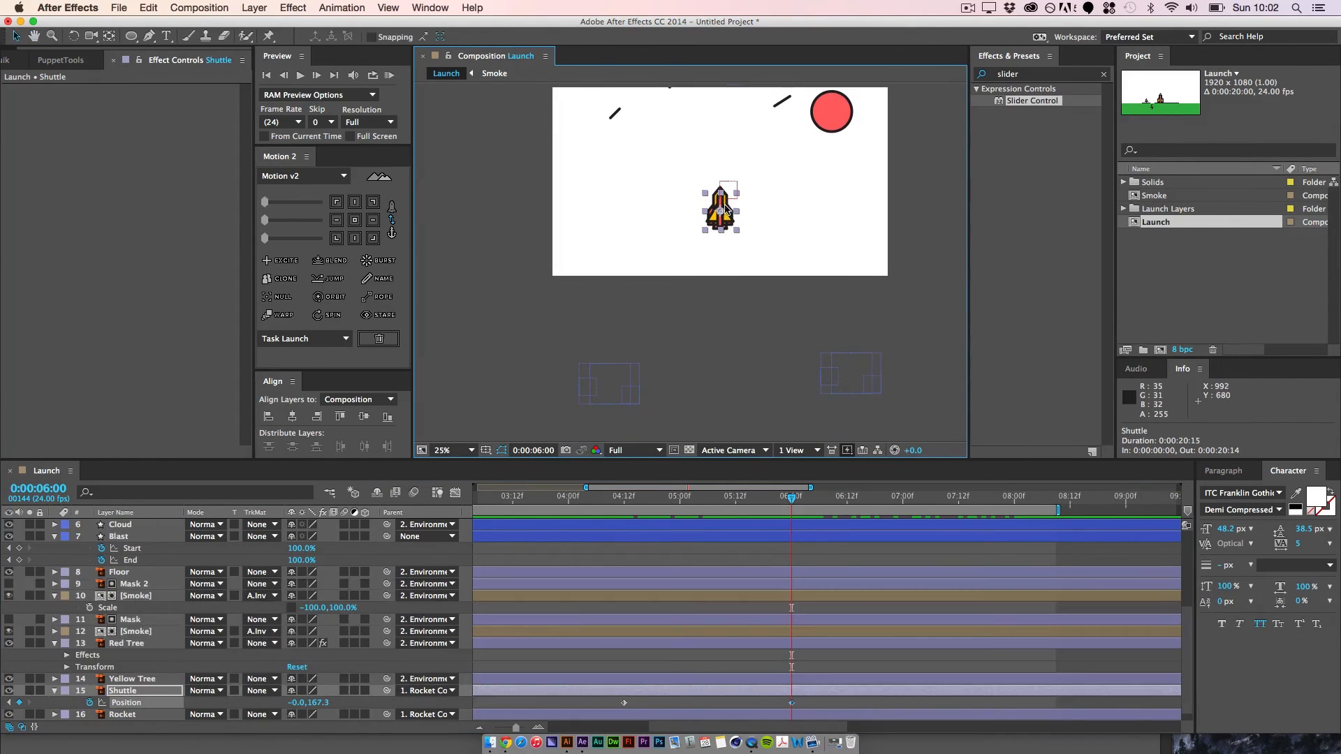
{"action": "left_click_drag", "start_coordinate": [728, 207], "coordinate": [707, 222]}
{"action": "key", "text": "super+z"}
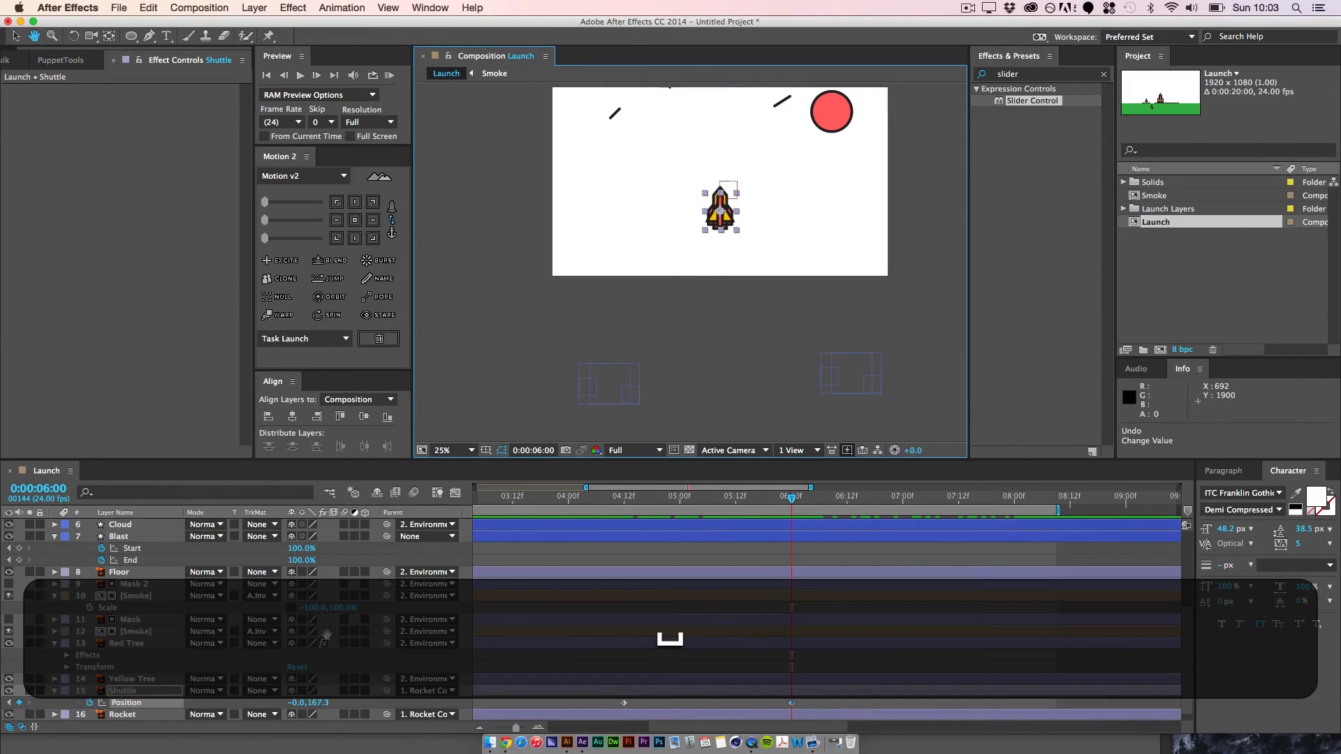
Step: Keyframe the Rocket layer's Position at 0:00:06:00 and 0:00:04:12, and remove the Shuttle layer's Position keyframes
{"action": "key", "text": "space"}
{"action": "left_click_drag", "start_coordinate": [577, 606], "coordinate": [577, 601]}
{"action": "left_click", "coordinate": [124, 710]}
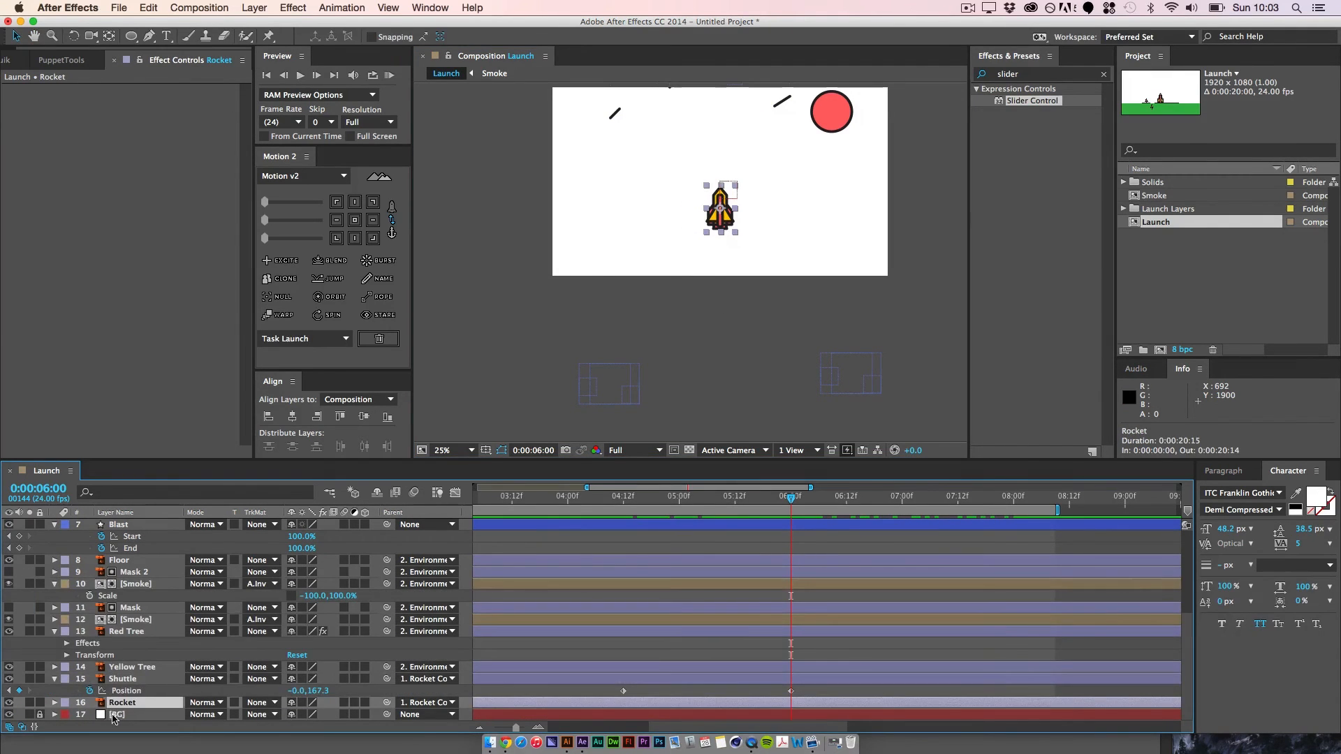
{"action": "key", "text": "p"}
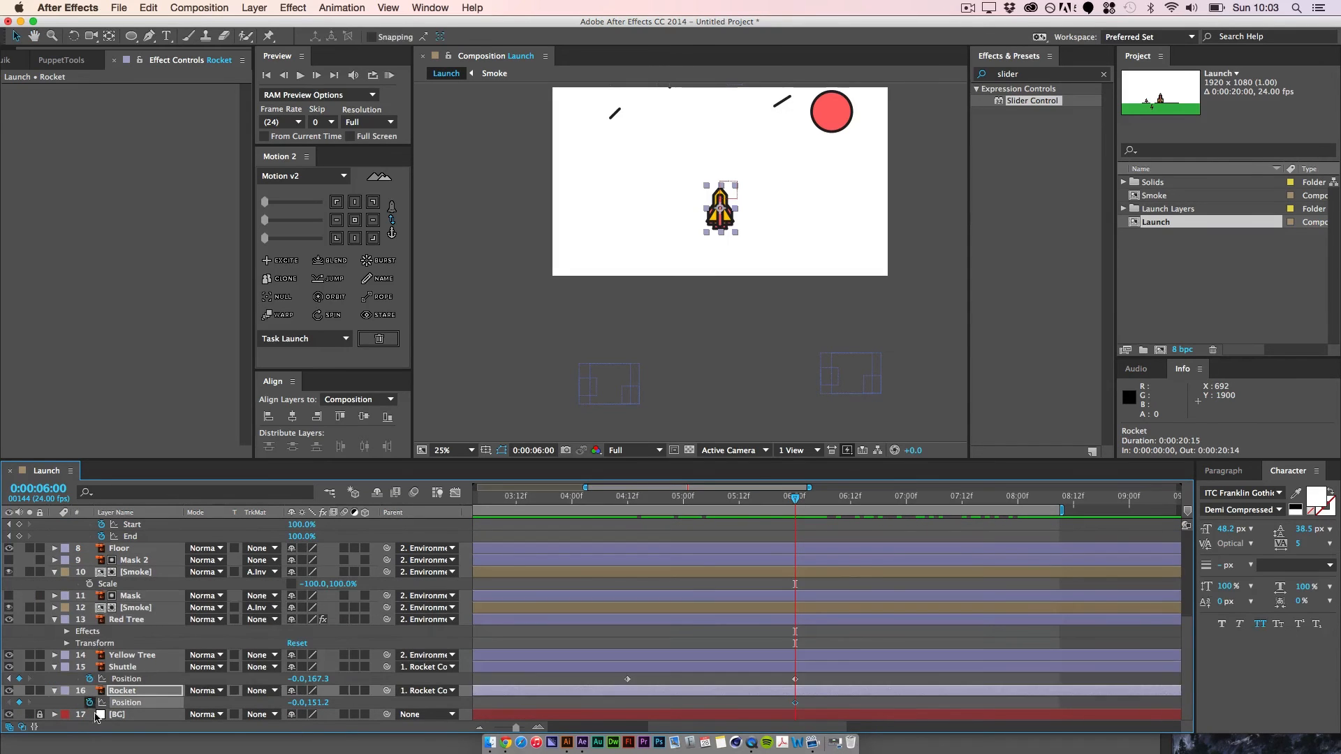
{"action": "left_click_drag", "start_coordinate": [797, 503], "coordinate": [627, 499]}
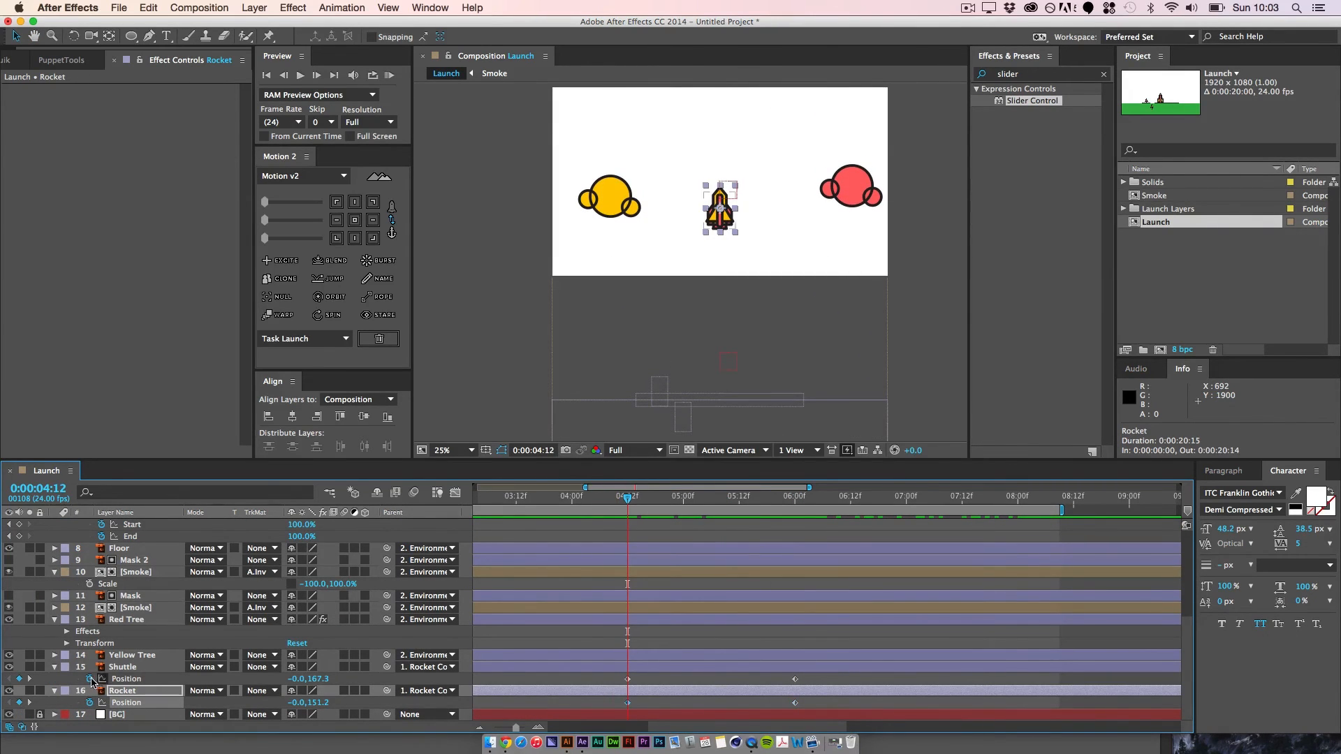
{"action": "left_click", "coordinate": [89, 679]}
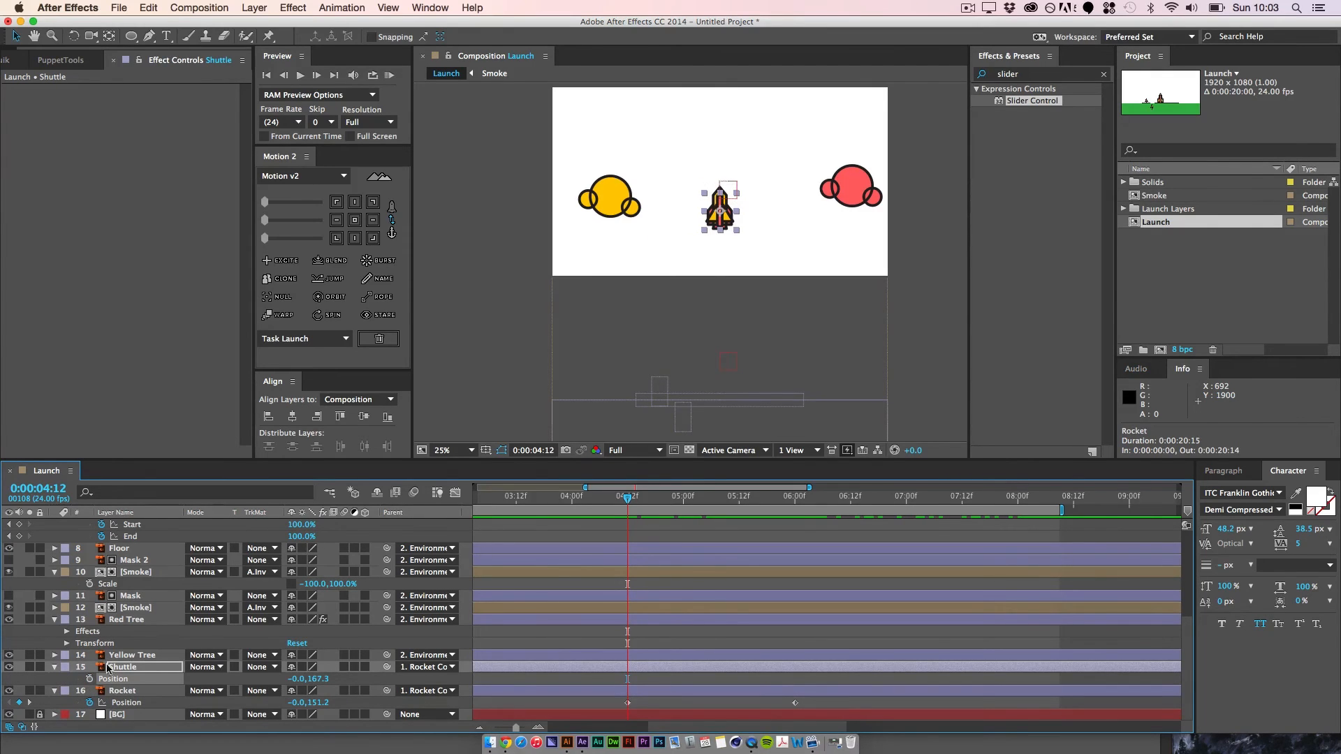
Step: At 0:00:06:00, move the Rocket layer below the frame to about -576, 931 and bend its motion path into a curve
{"action": "left_click", "coordinate": [28, 703]}
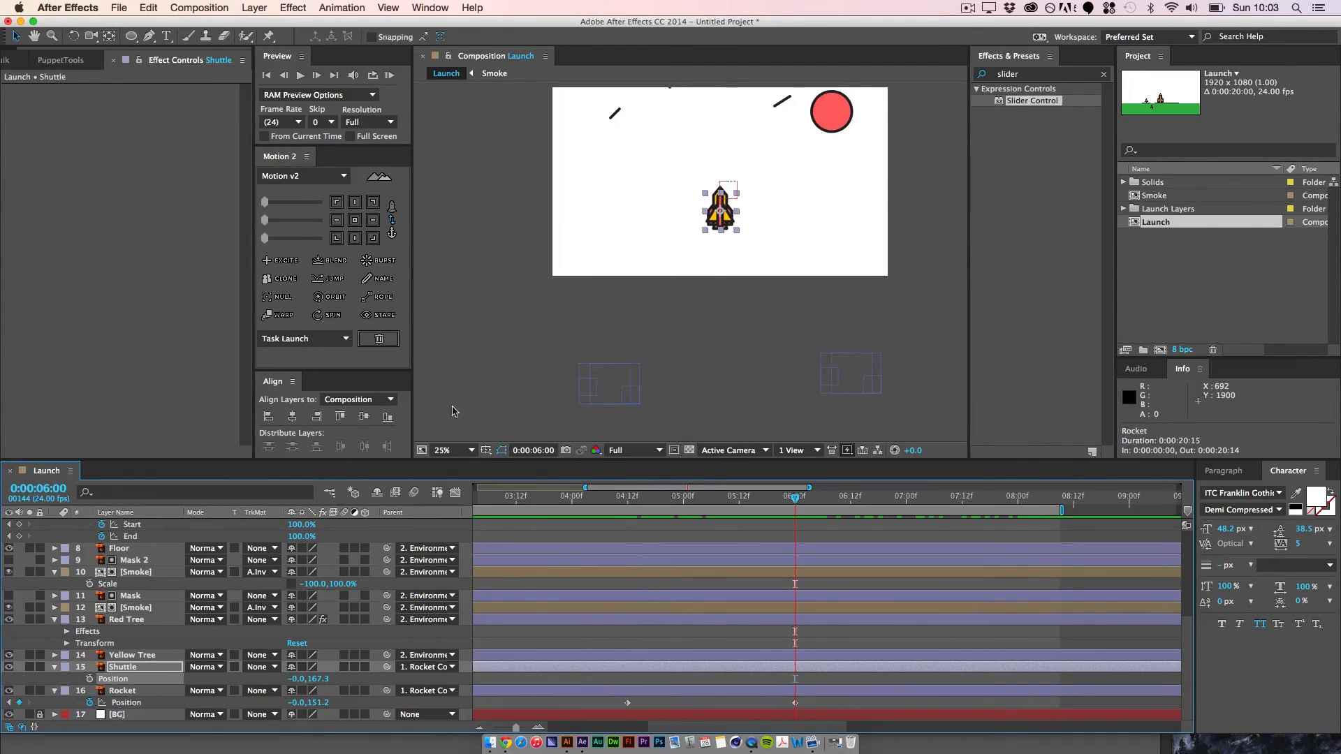
{"action": "left_click_drag", "start_coordinate": [720, 204], "coordinate": [711, 211]}
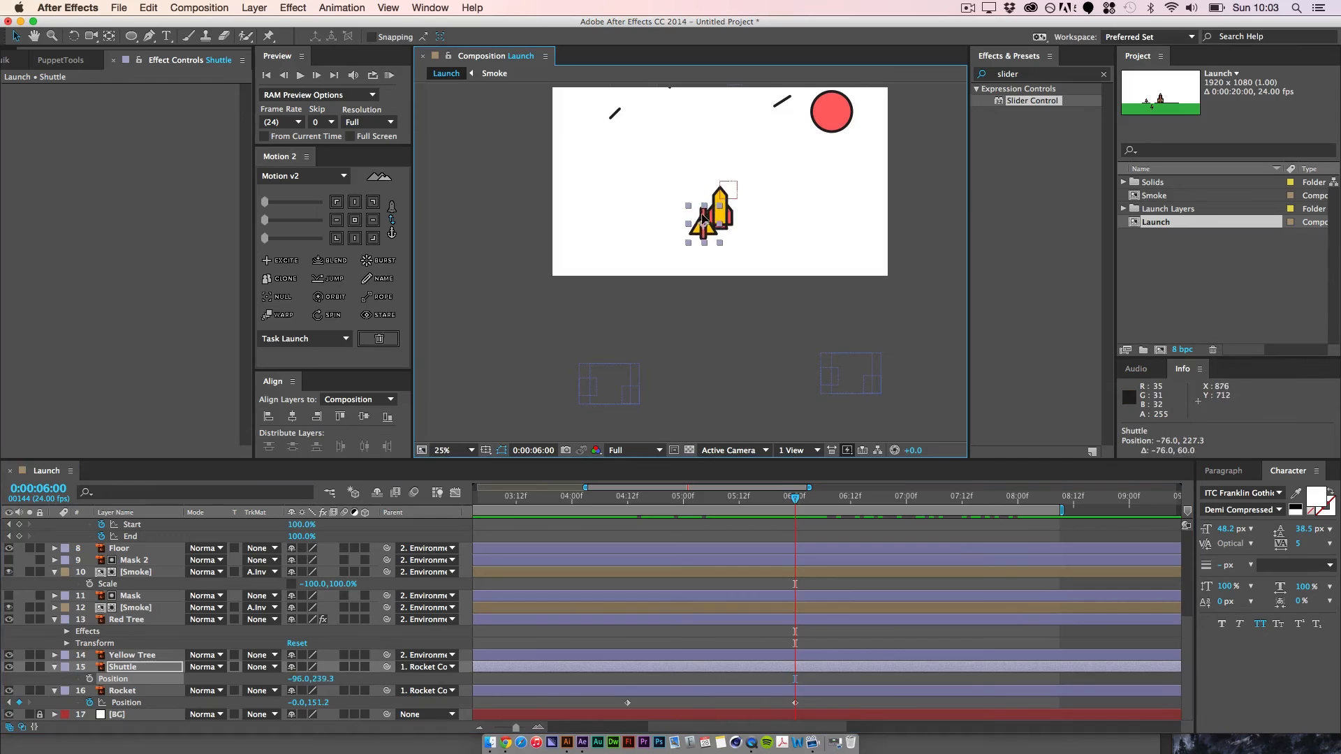
{"action": "key", "text": "super+z"}
{"action": "left_click", "coordinate": [702, 189]}
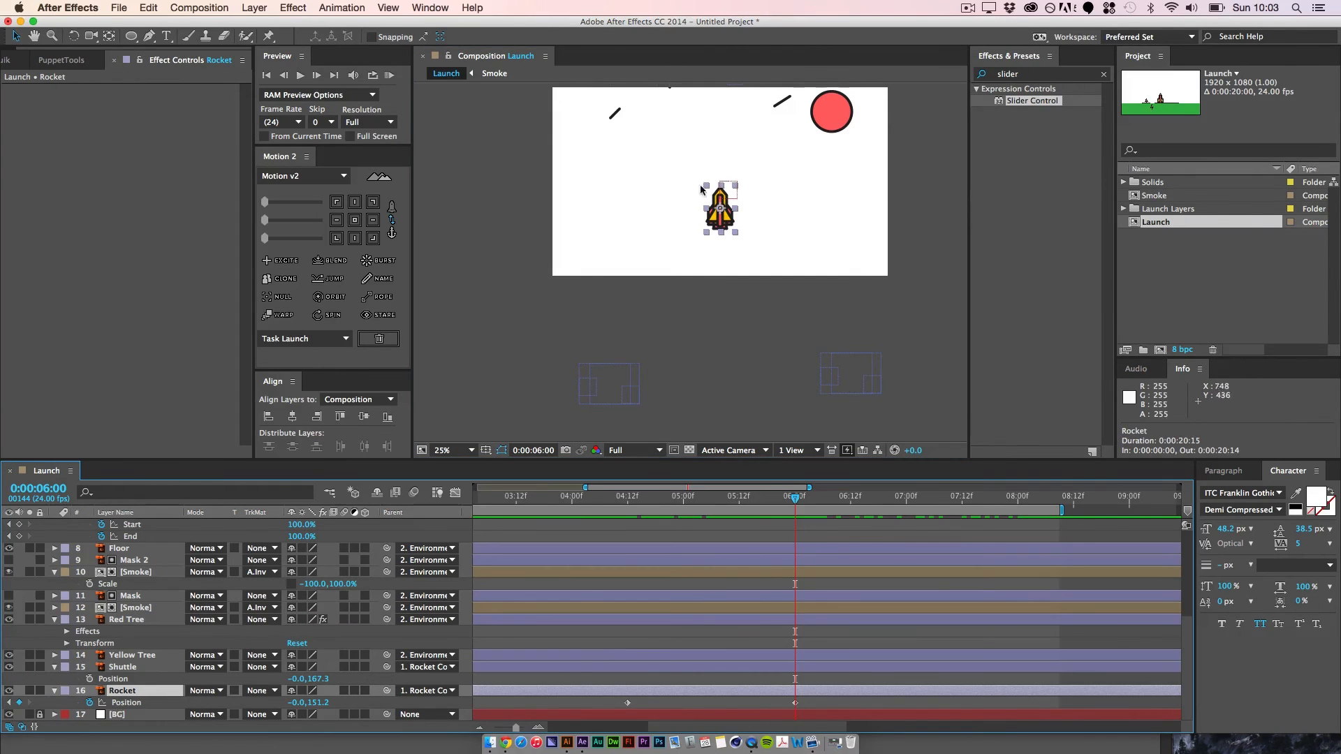
{"action": "left_click_drag", "start_coordinate": [724, 218], "coordinate": [621, 365]}
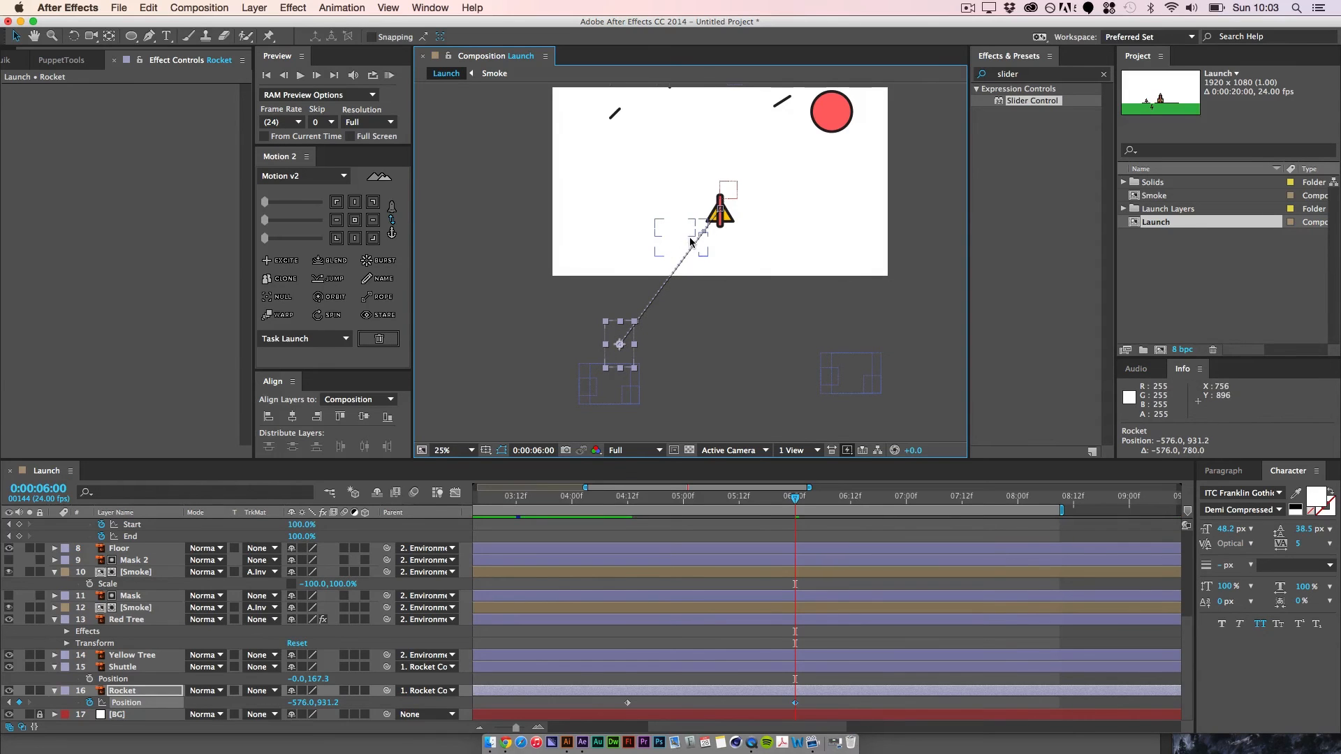
{"action": "left_click_drag", "start_coordinate": [702, 236], "coordinate": [650, 225]}
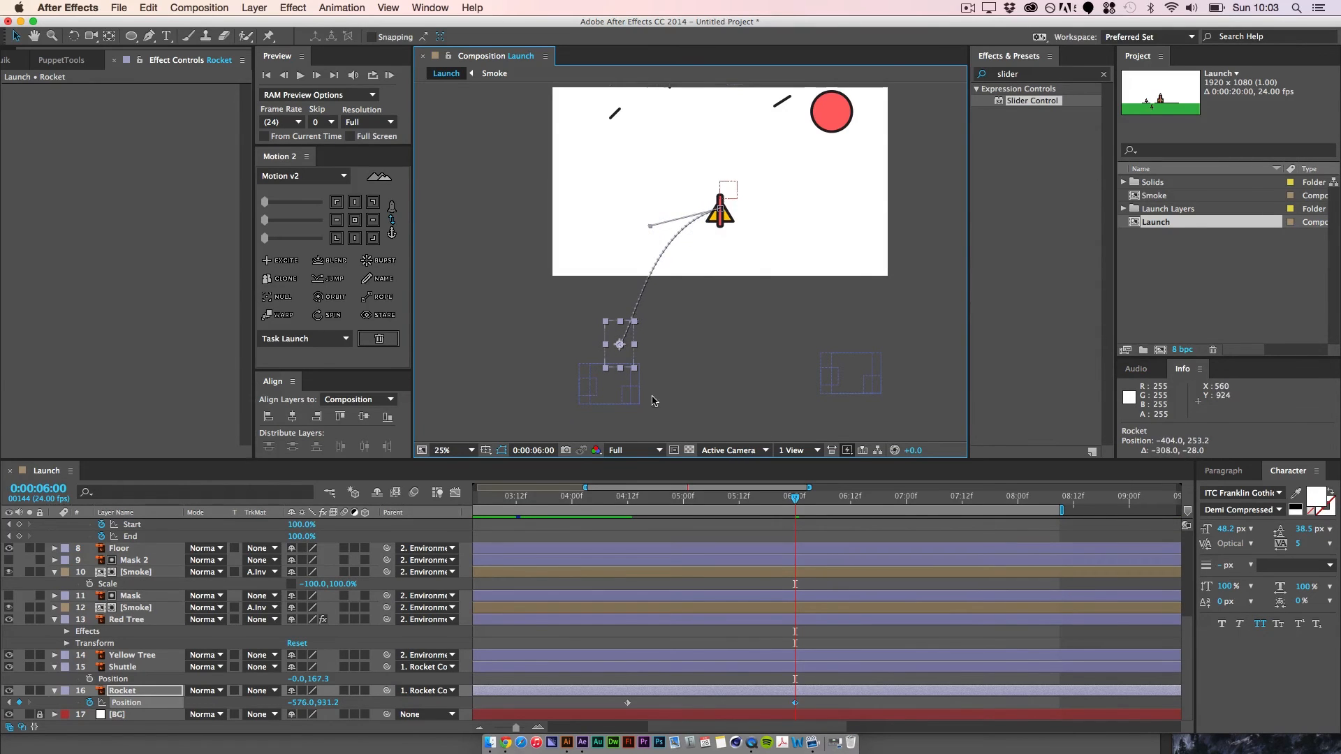
Step: Adjust the curve handle of the Rocket's motion path at its 0:00:06:00 keyframe so the path arcs steeply downward
{"action": "left_click", "coordinate": [620, 344]}
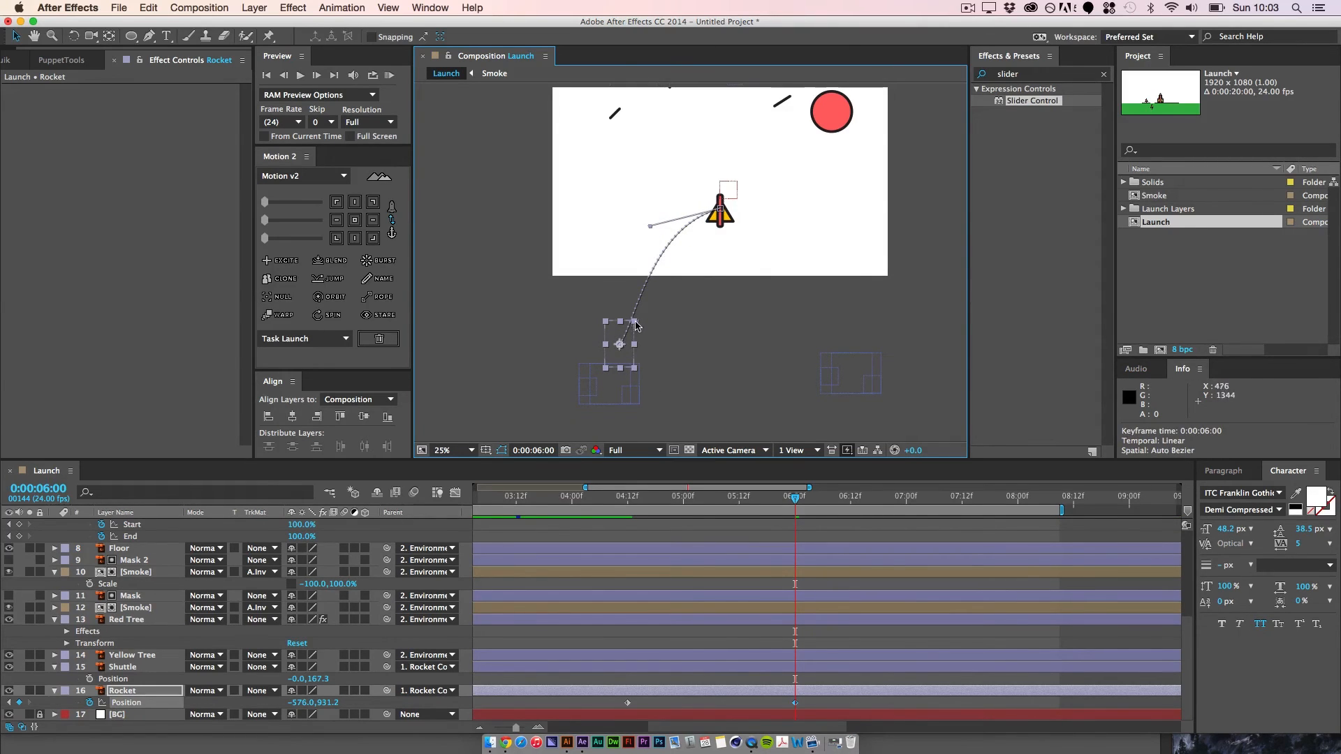
{"action": "left_click_drag", "start_coordinate": [635, 325], "coordinate": [617, 308]}
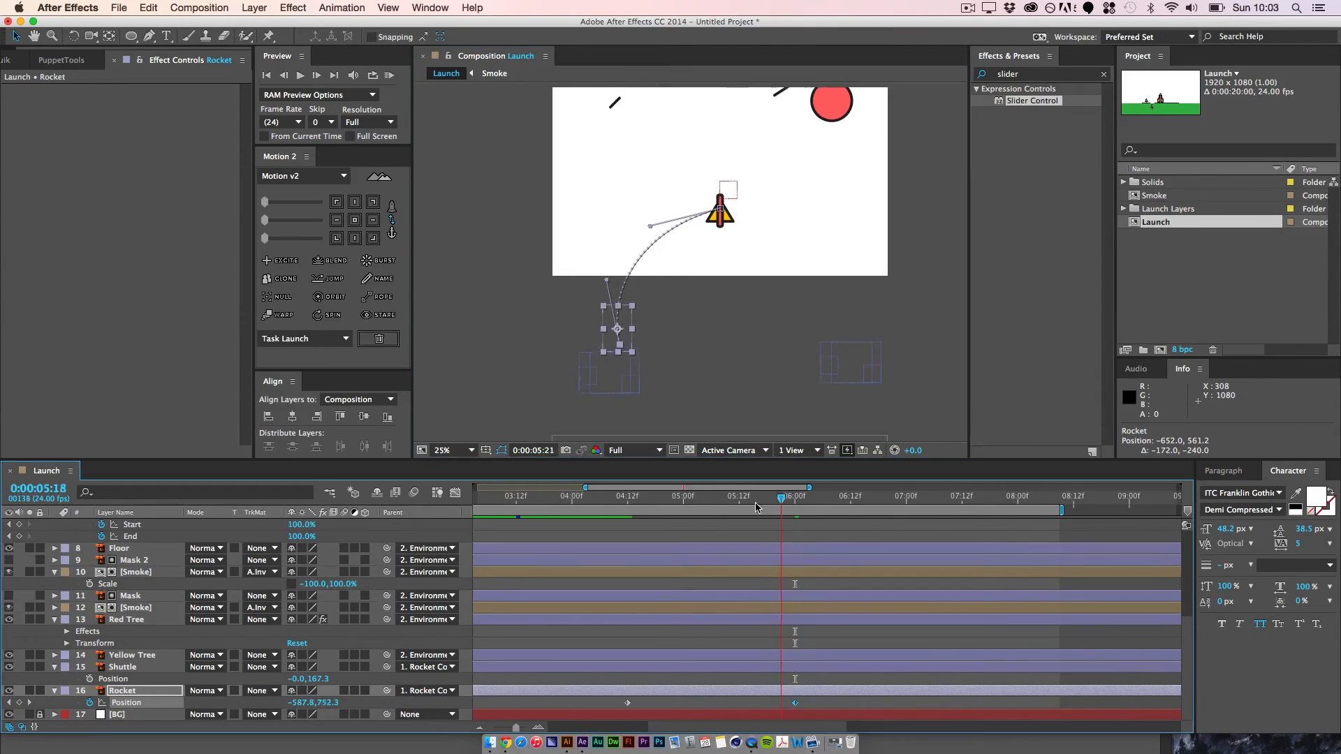
Step: Keyframe the Rocket layer's Rotation at 0° at 0:00:04:12 and reveal all of the layer's keyframes
{"action": "left_click_drag", "start_coordinate": [802, 507], "coordinate": [628, 519]}
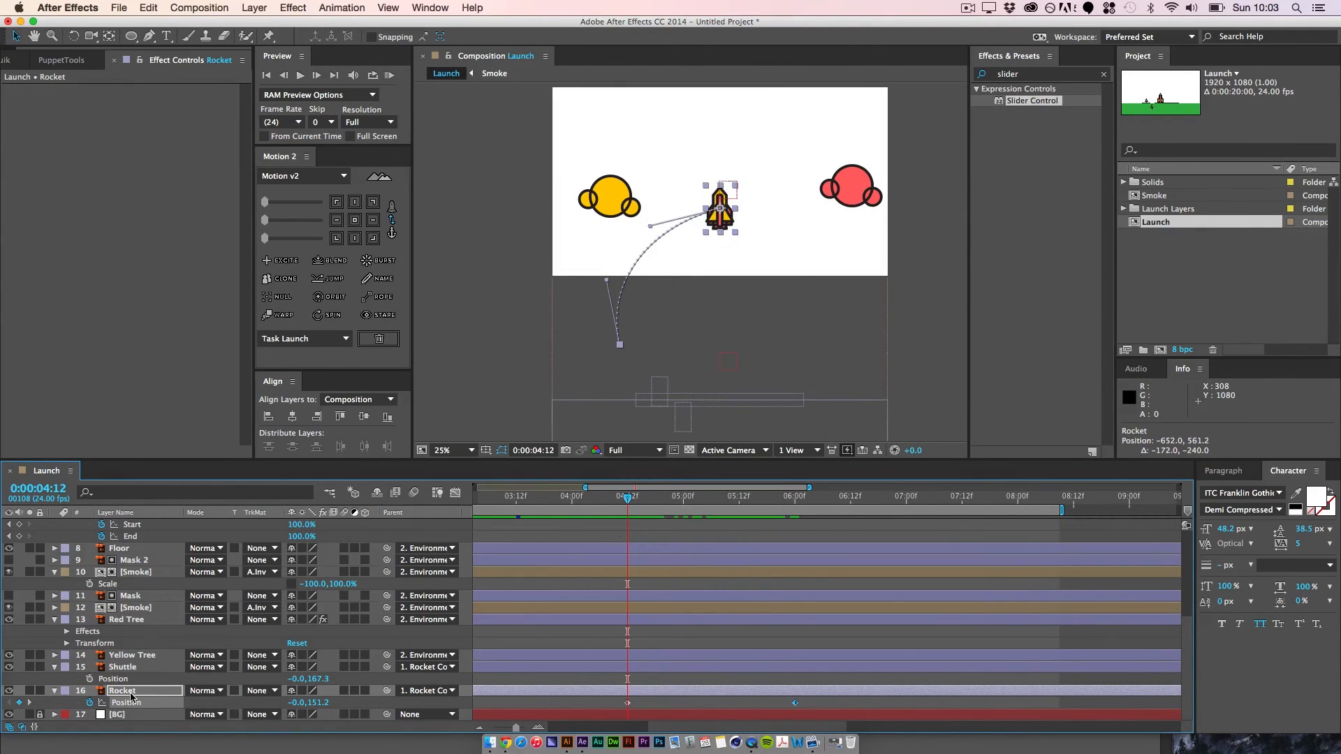
{"action": "left_click", "coordinate": [131, 695]}
{"action": "key", "text": "r"}
{"action": "left_click", "coordinate": [90, 703]}
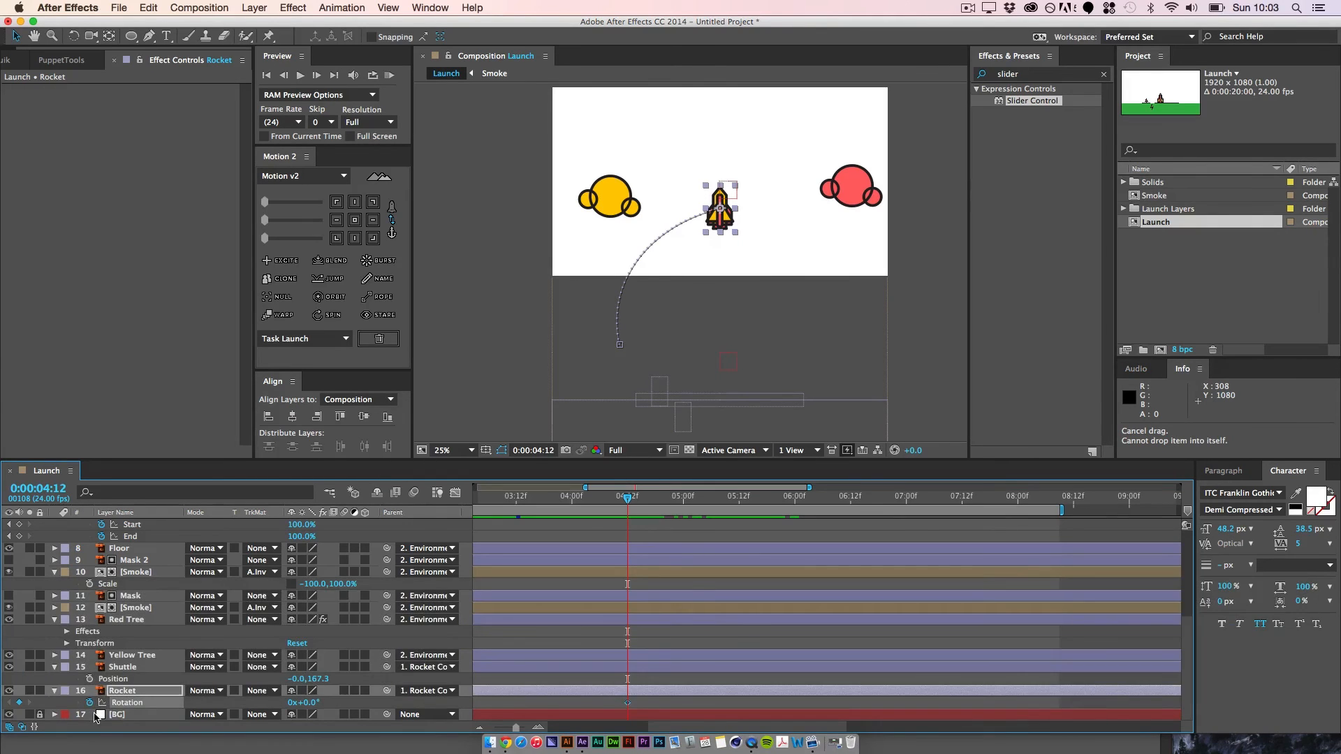
{"action": "key", "text": "u"}
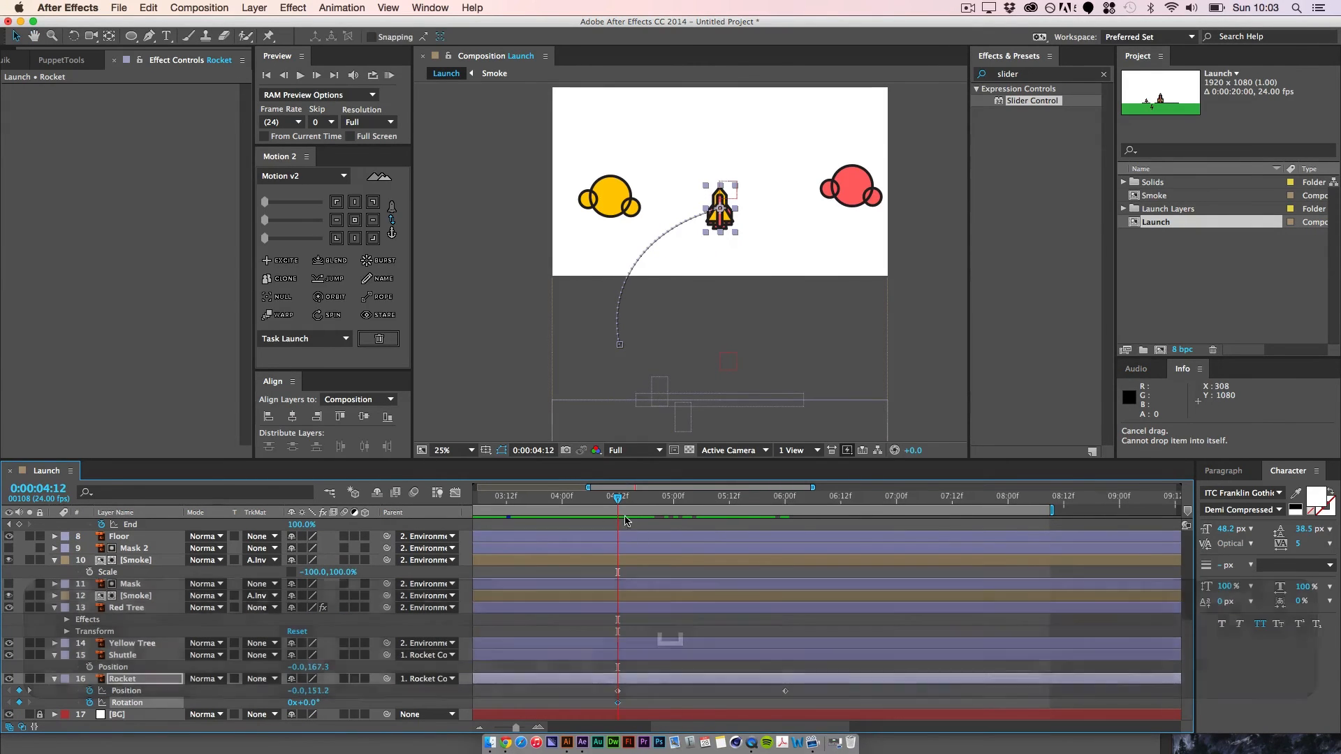
Step: Set the Rocket's Rotation to -131° at 0:00:05:09 and move that keyframe to 0:00:06:00
{"action": "left_click", "coordinate": [717, 496]}
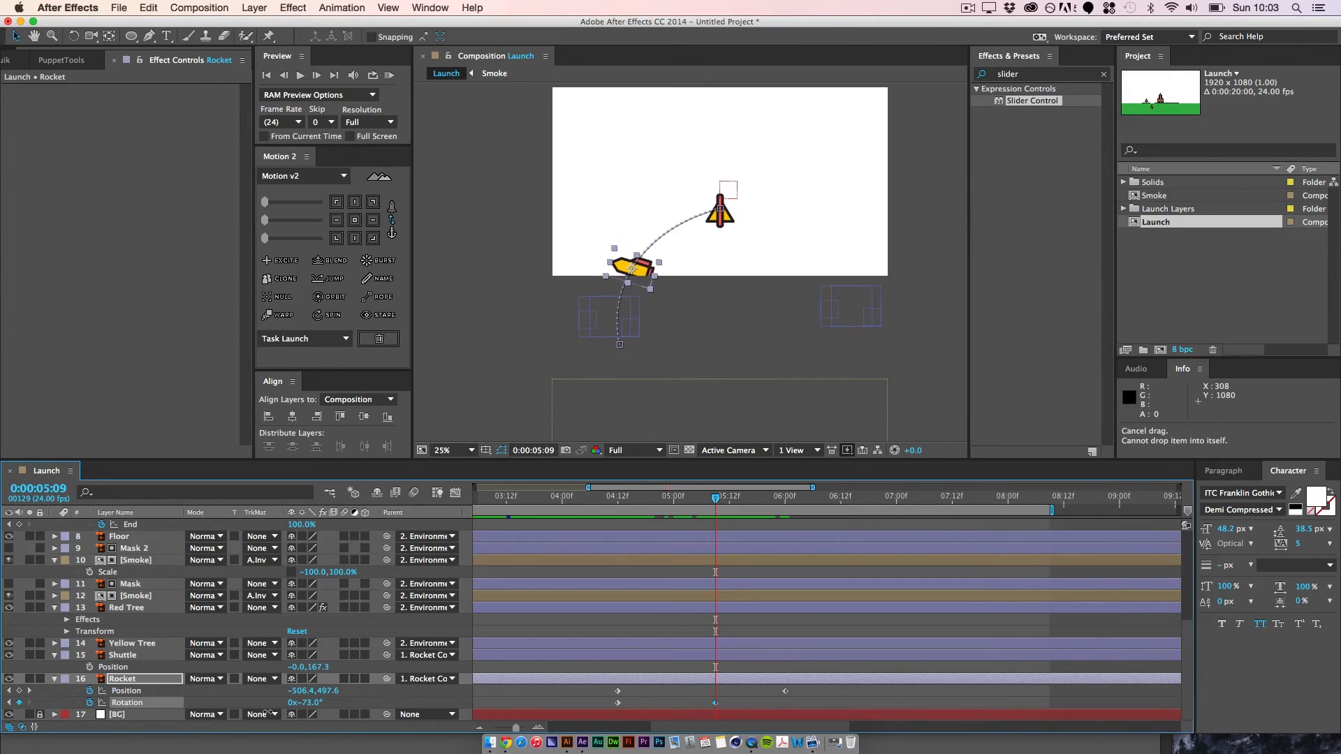
{"action": "left_click_drag", "start_coordinate": [263, 714], "coordinate": [281, 704]}
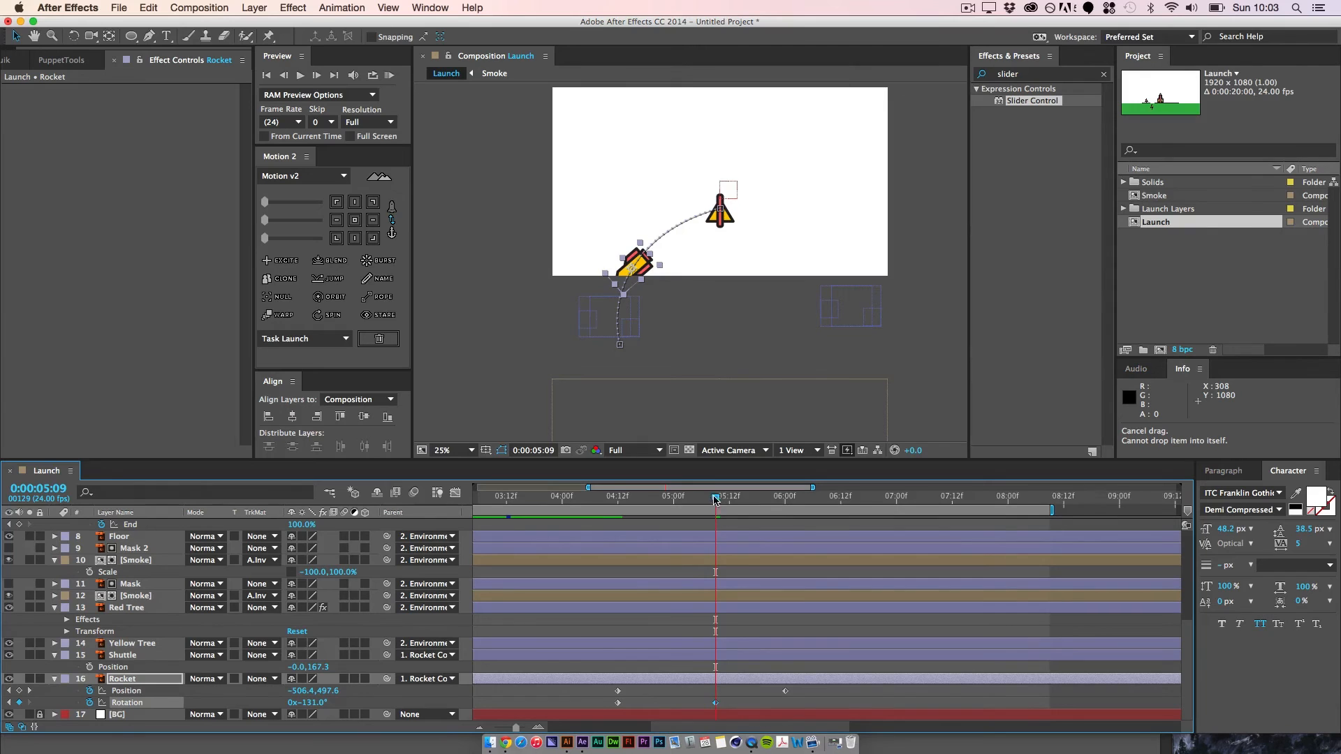
{"action": "left_click_drag", "start_coordinate": [716, 499], "coordinate": [785, 498]}
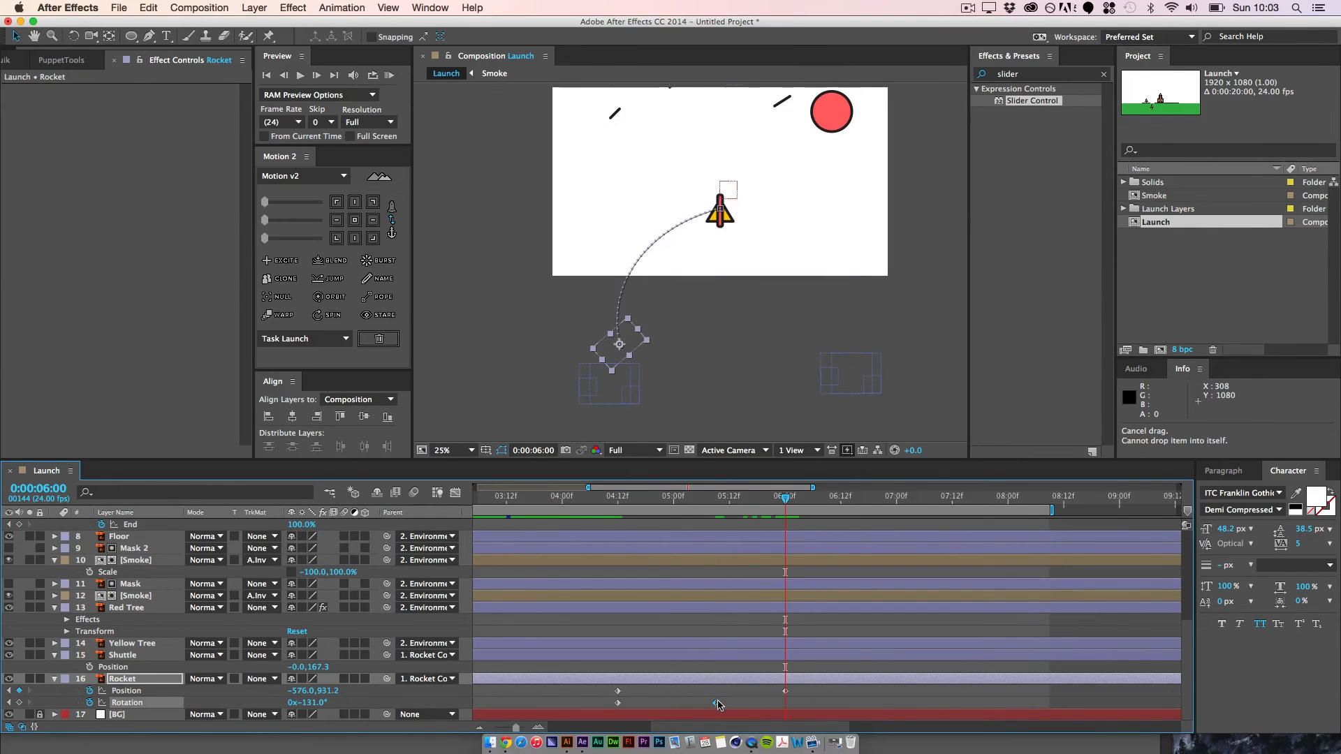
{"action": "left_click_drag", "start_coordinate": [719, 704], "coordinate": [781, 702]}
{"action": "left_click", "coordinate": [811, 705]}
Step: Preview the Rocket rotating and falling away from the Shuttle, starting around 0:00:04:12
{"action": "left_click_drag", "start_coordinate": [785, 499], "coordinate": [617, 587]}
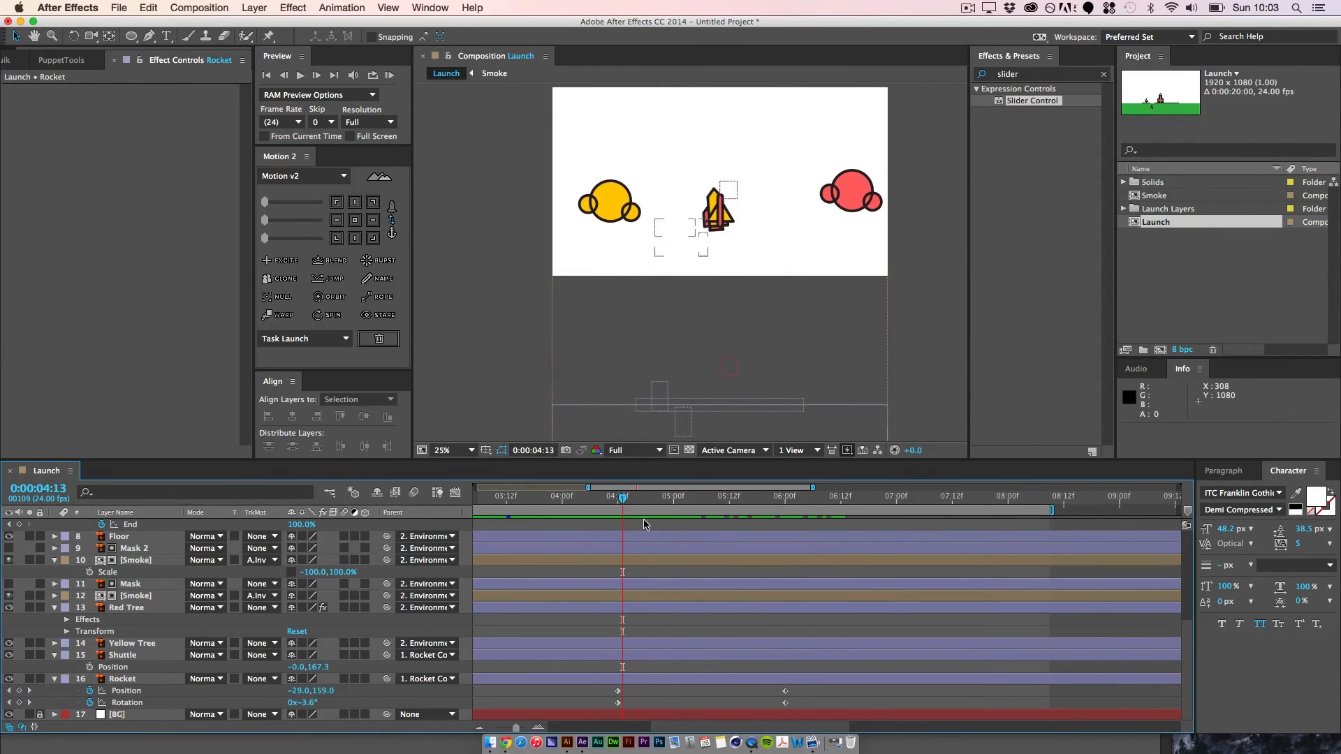
{"action": "mouse_move", "coordinate": [624, 500]}
{"action": "left_mouse_down"}
{"action": "mouse_move", "coordinate": [945, 579]}
{"action": "mouse_move", "coordinate": [619, 594]}
{"action": "mouse_move", "coordinate": [646, 507]}
{"action": "mouse_move", "coordinate": [740, 517]}
{"action": "mouse_move", "coordinate": [724, 503]}
{"action": "left_mouse_up"}
{"action": "left_click", "coordinate": [617, 598]}
{"action": "key", "text": "space"}
Step: Animate the Shuttle layer's Rotation from 0° at 0:00:05:11 to 25° at 0:00:07:07
{"action": "left_click", "coordinate": [130, 665]}
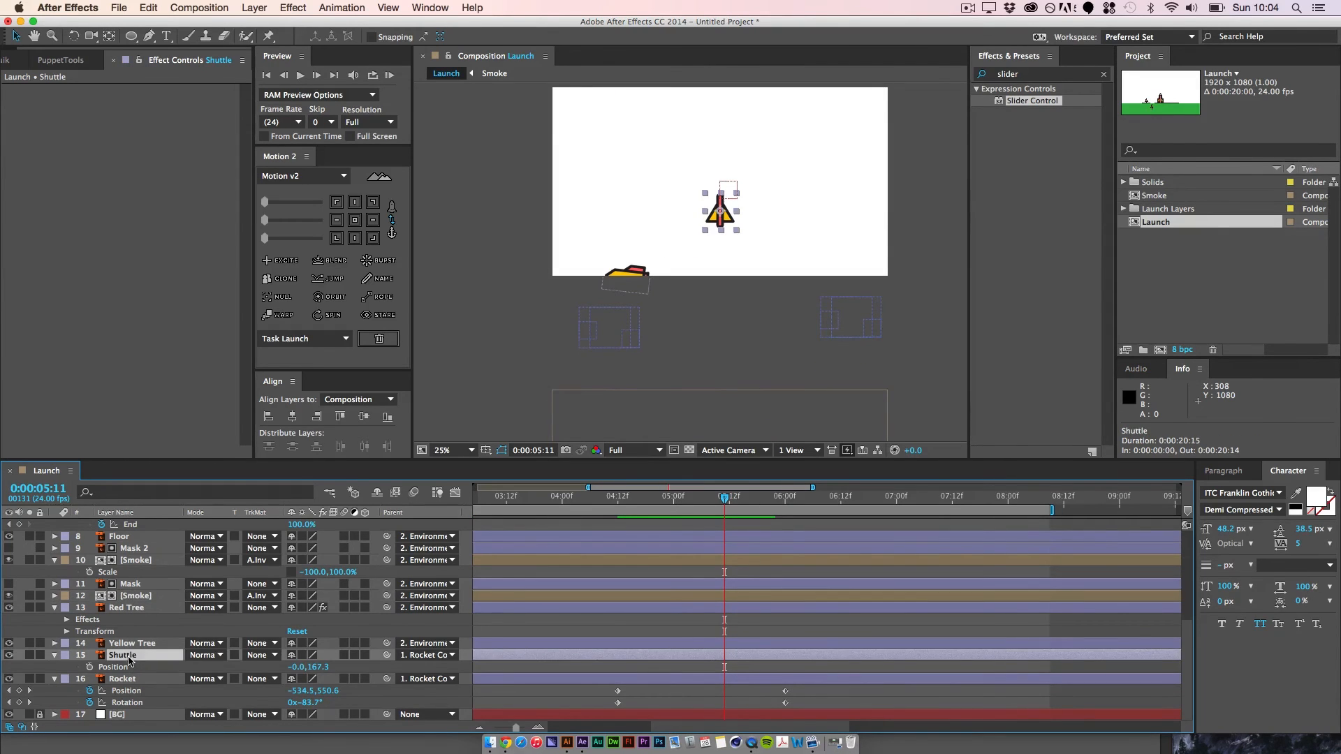
{"action": "key", "text": "r"}
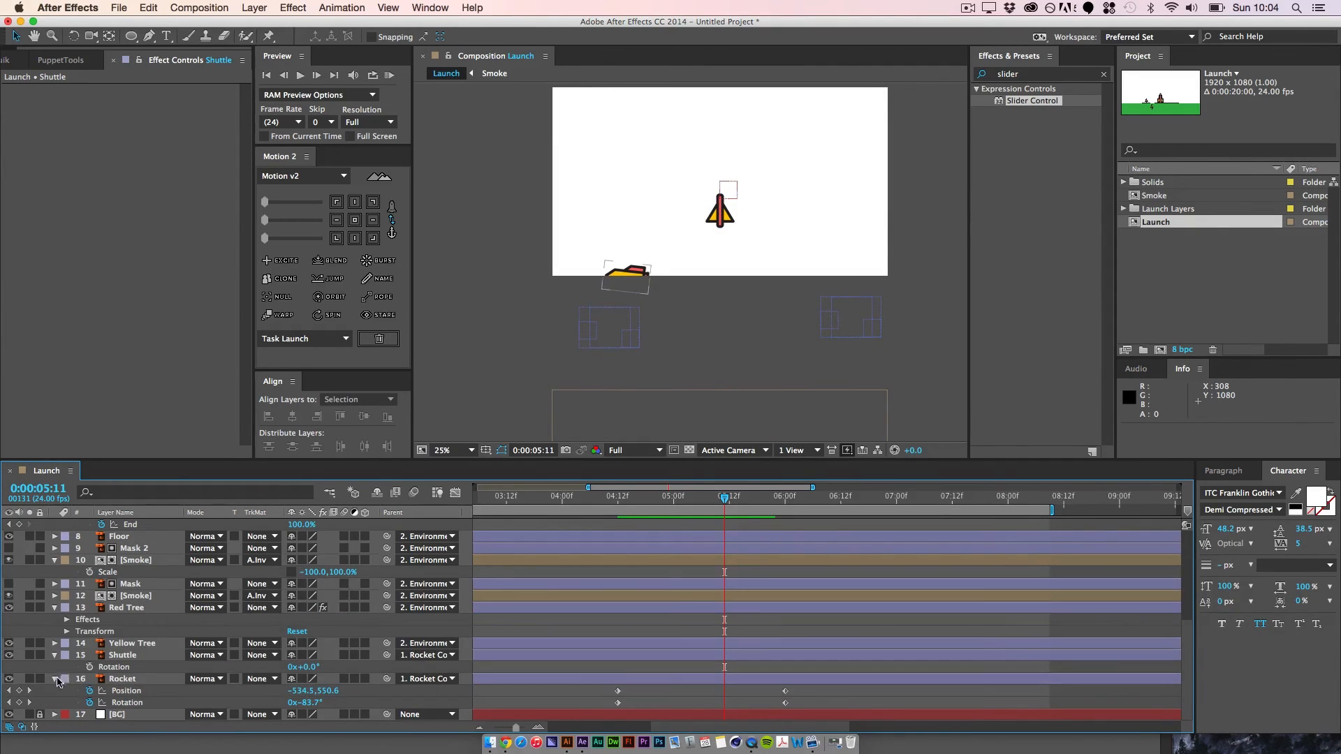
{"action": "left_click", "coordinate": [89, 667]}
{"action": "left_click_drag", "start_coordinate": [730, 506], "coordinate": [784, 497]}
{"action": "key", "text": "space"}
{"action": "left_click_drag", "start_coordinate": [719, 244], "coordinate": [687, 278]}
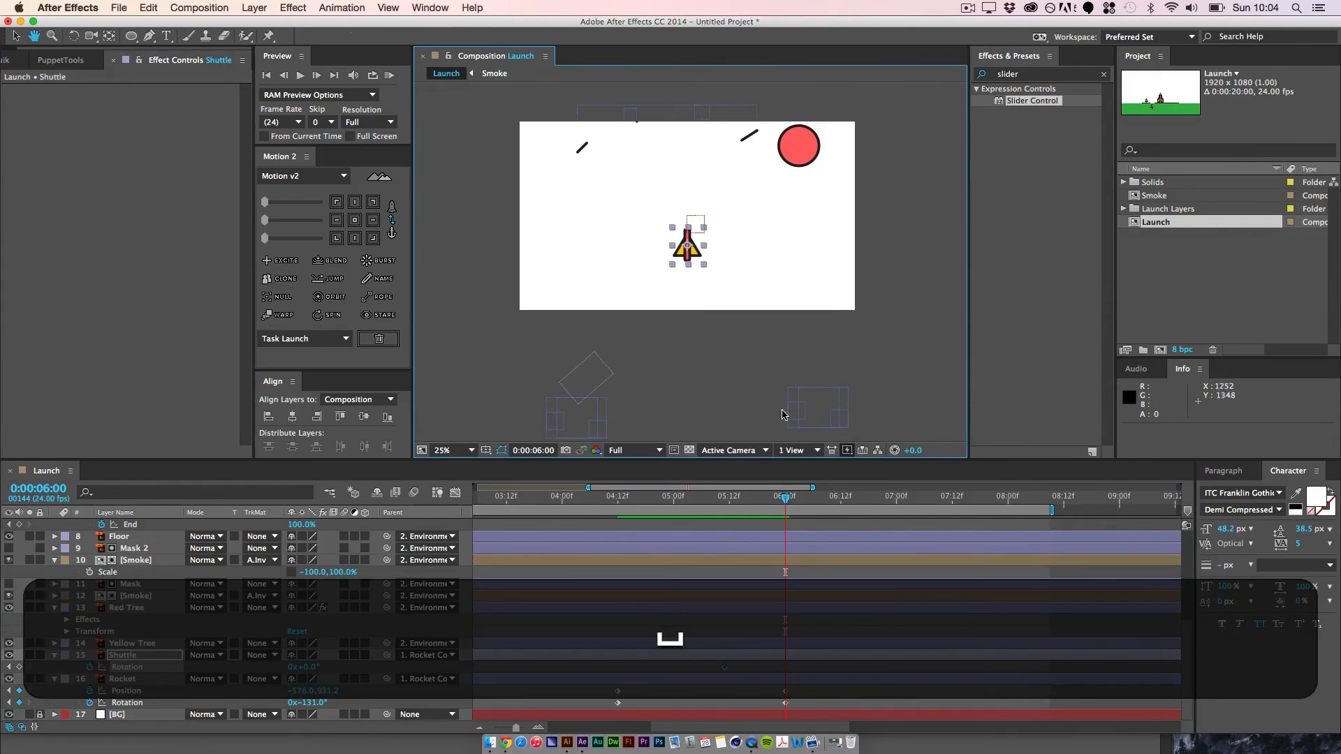
{"action": "left_click", "coordinate": [797, 503]}
{"action": "key", "text": "space"}
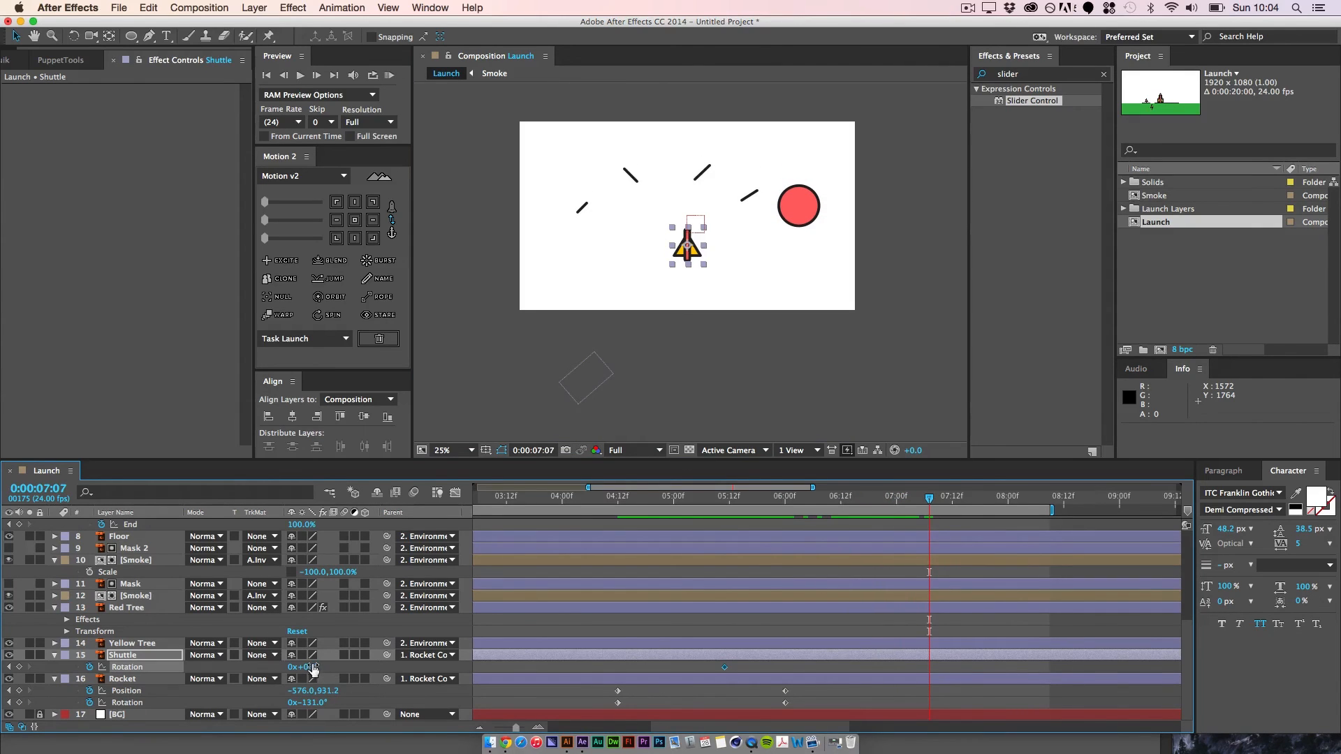
{"action": "left_click_drag", "start_coordinate": [316, 659], "coordinate": [325, 659]}
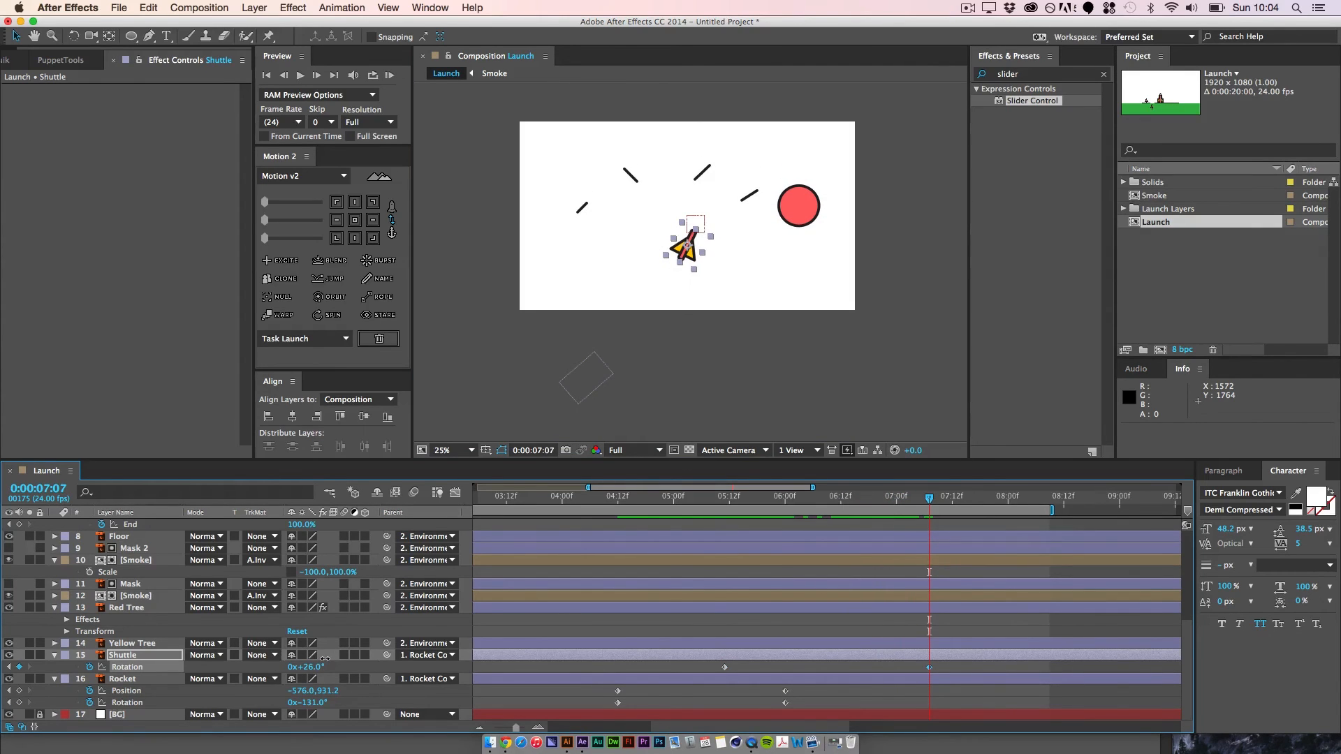
{"action": "left_click", "coordinate": [966, 669]}
Step: Play back the Shuttle's tilt after the rocket separation, starting around 0:00:05:01
{"action": "left_click_drag", "start_coordinate": [929, 520], "coordinate": [692, 531]}
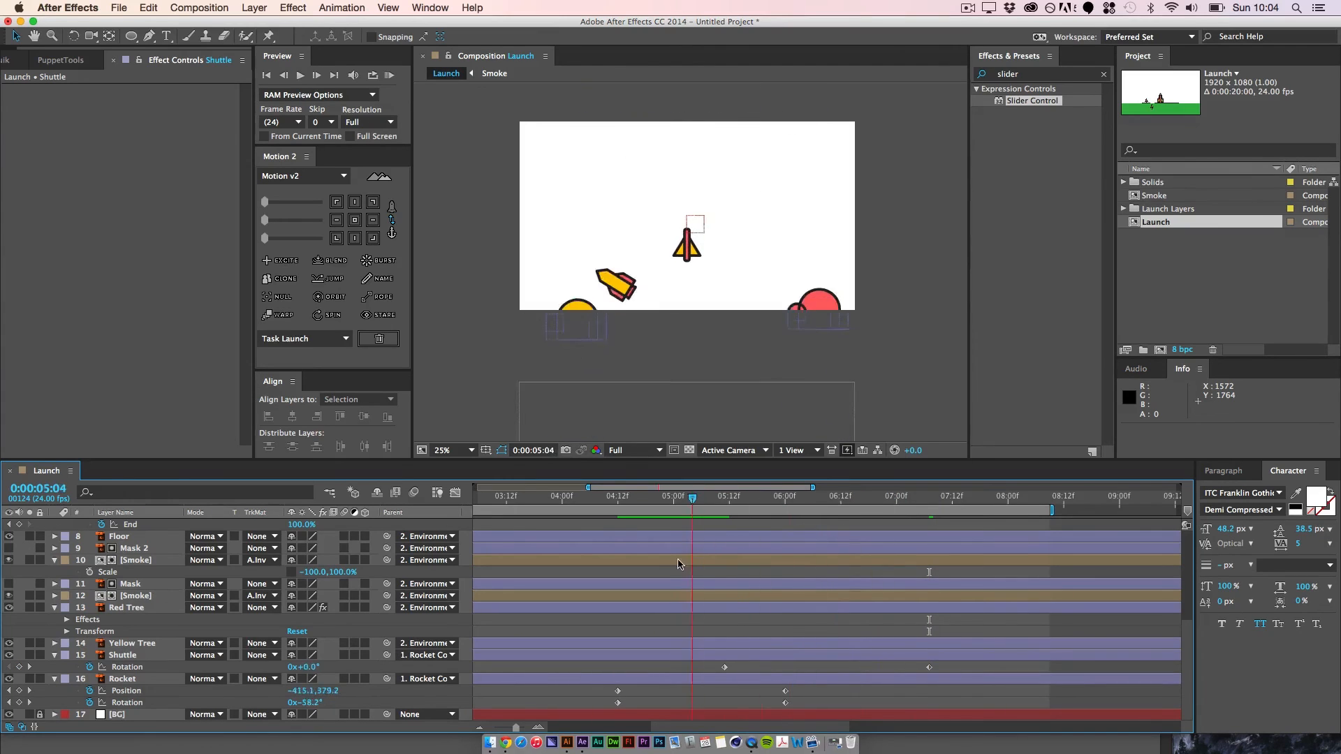
{"action": "key", "text": "space"}
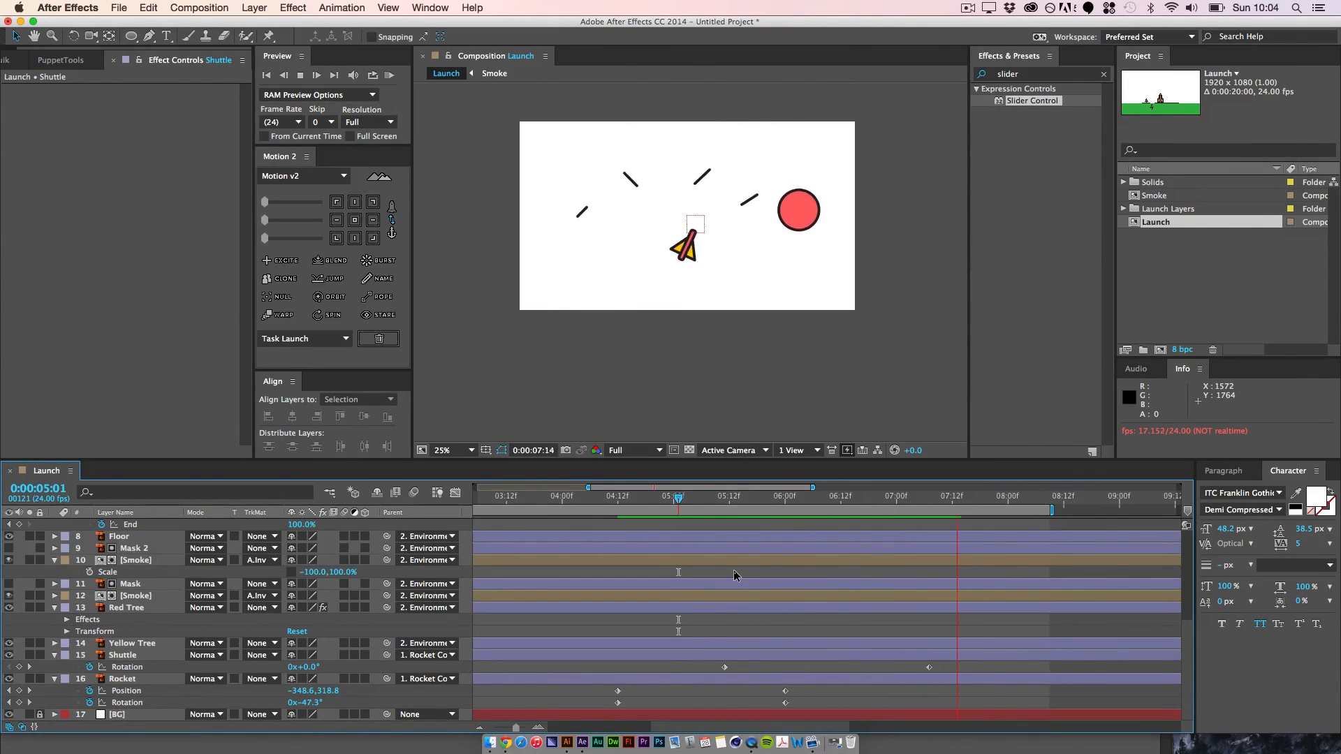
{"action": "key", "text": "space"}
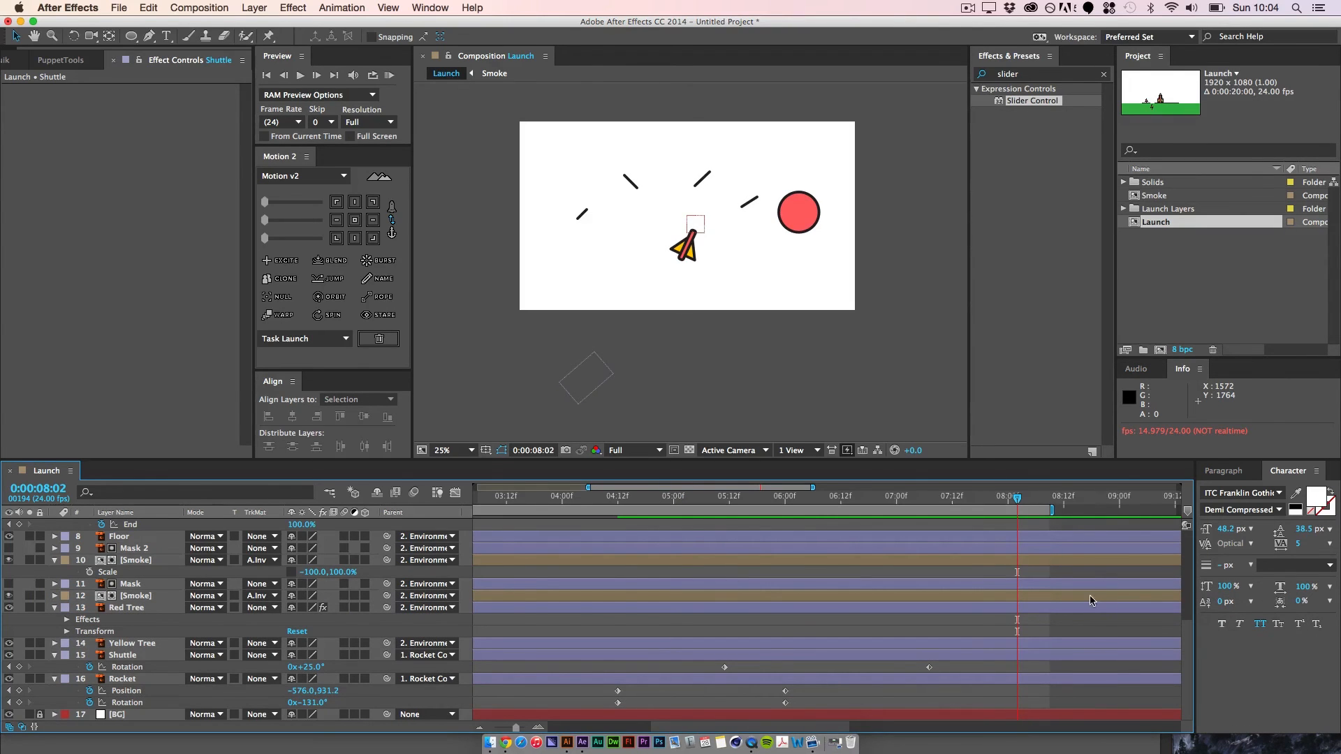
Step: Duplicate the Blast layer and trim the end of the copy at 0:00:01:12
{"action": "left_click_drag", "start_coordinate": [943, 507], "coordinate": [472, 559]}
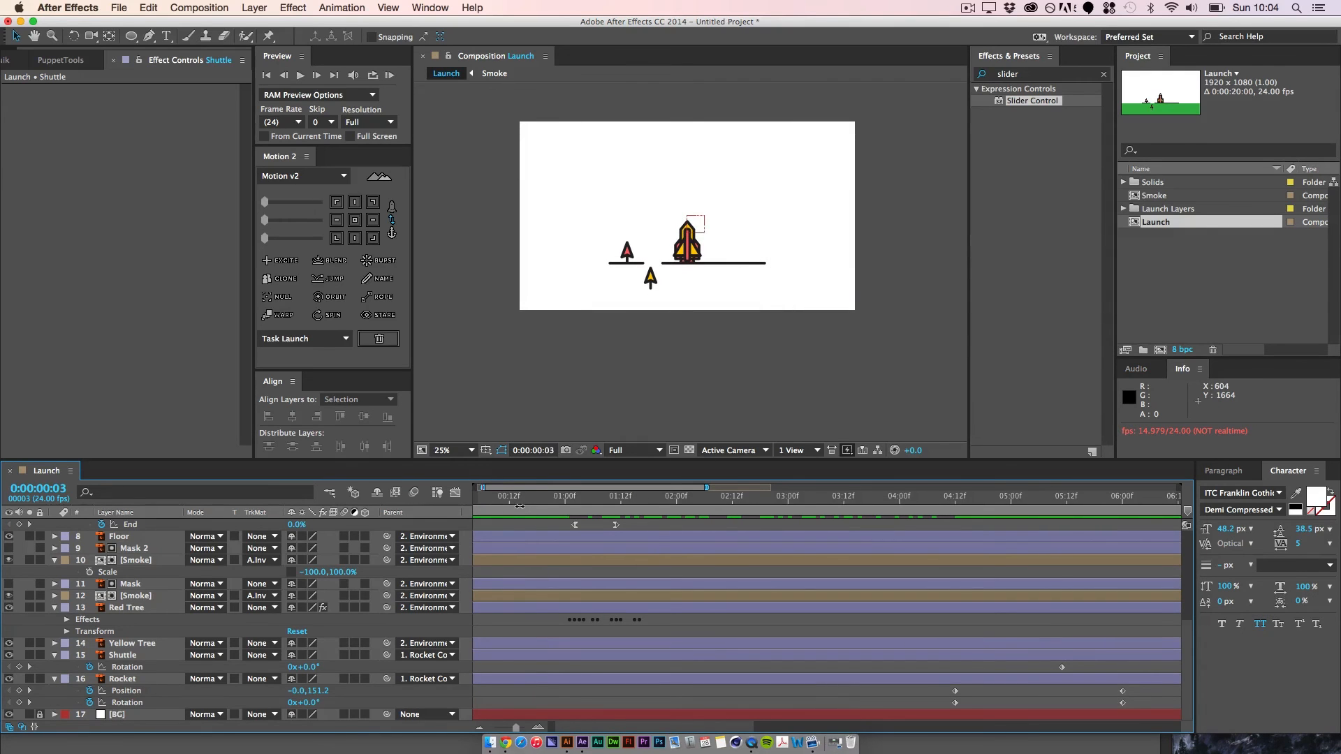
{"action": "left_click_drag", "start_coordinate": [547, 507], "coordinate": [575, 516]}
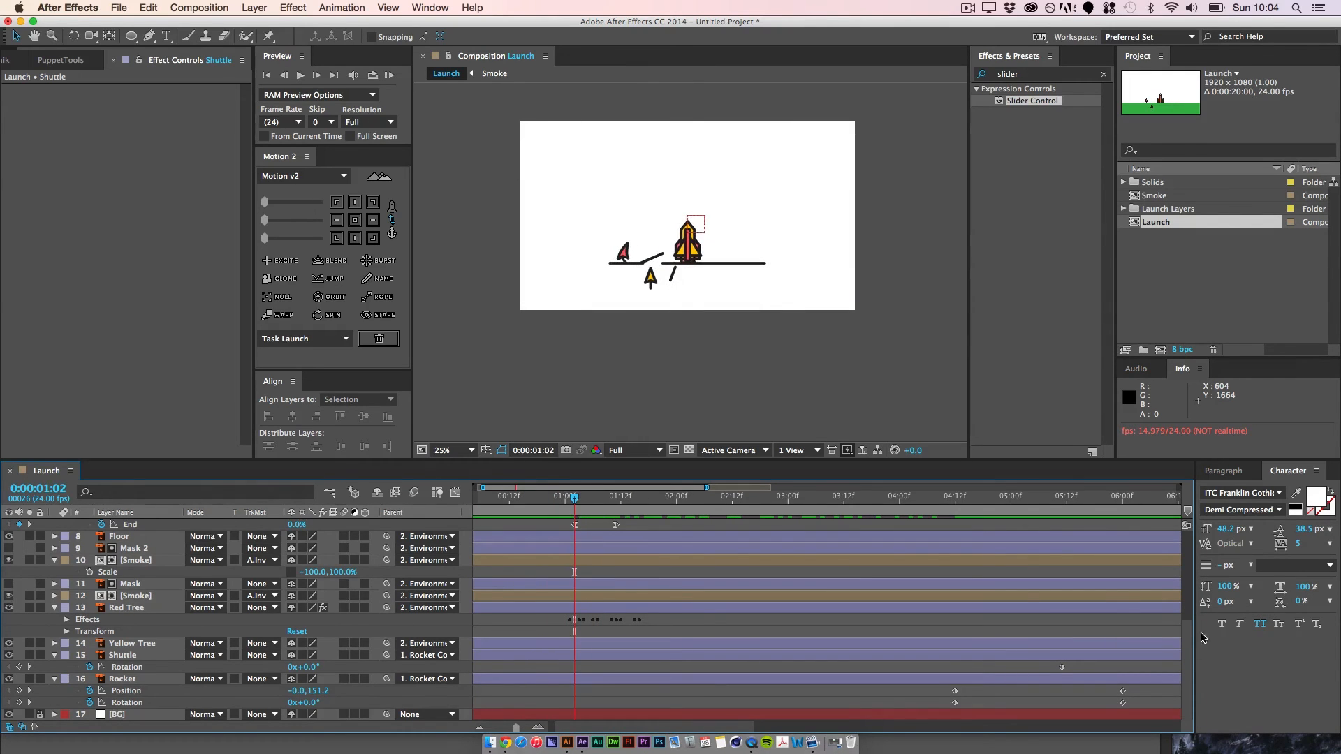
{"action": "left_click_drag", "start_coordinate": [1187, 648], "coordinate": [1175, 557]}
{"action": "scroll", "coordinate": [1176, 557], "scroll_direction": "up", "scroll_amount": 3}
{"action": "scroll", "coordinate": [144, 637], "scroll_direction": "down", "scroll_amount": 3}
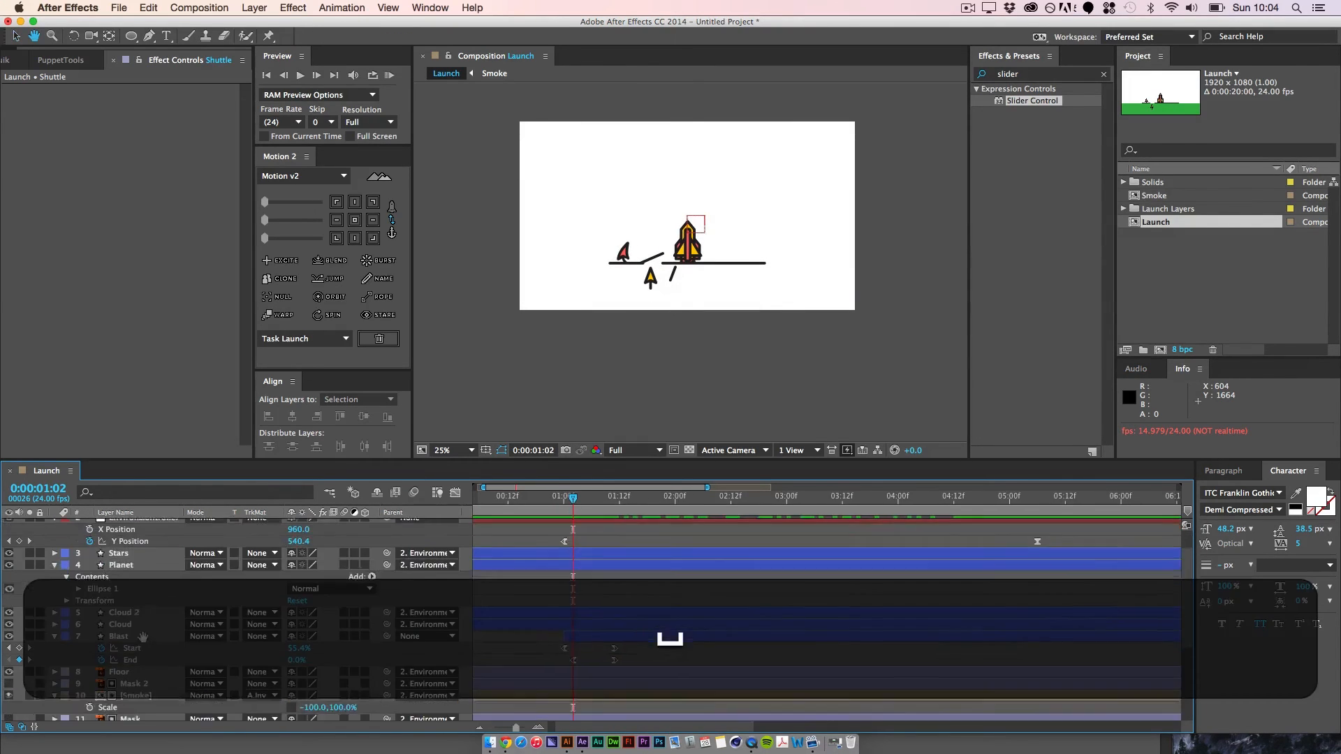
{"action": "left_click", "coordinate": [119, 597]}
{"action": "key", "text": "super+d"}
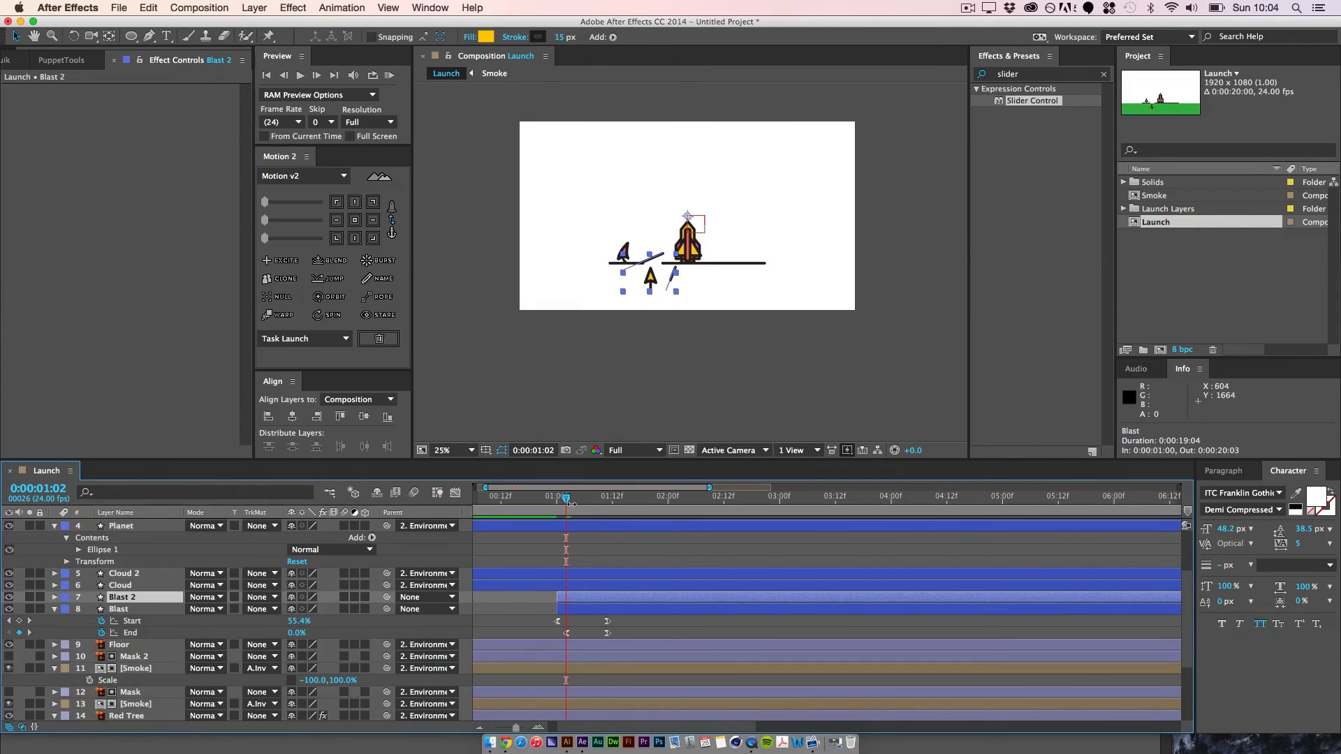
{"action": "left_click_drag", "start_coordinate": [572, 505], "coordinate": [618, 505]}
{"action": "key", "text": "alt+bracketright"}
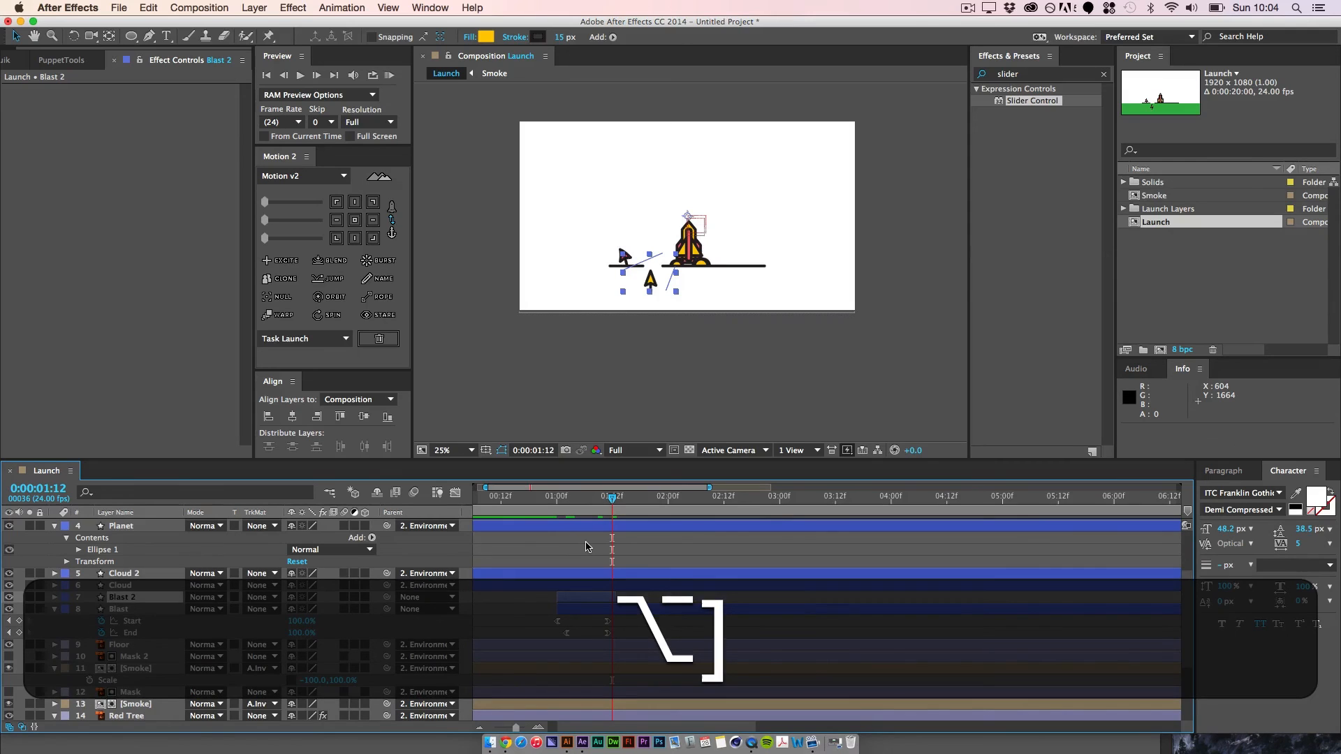
Step: Shift the Blast 2 layer in time so it starts at 0:00:04:12, when the rocket separates
{"action": "key", "text": "space"}
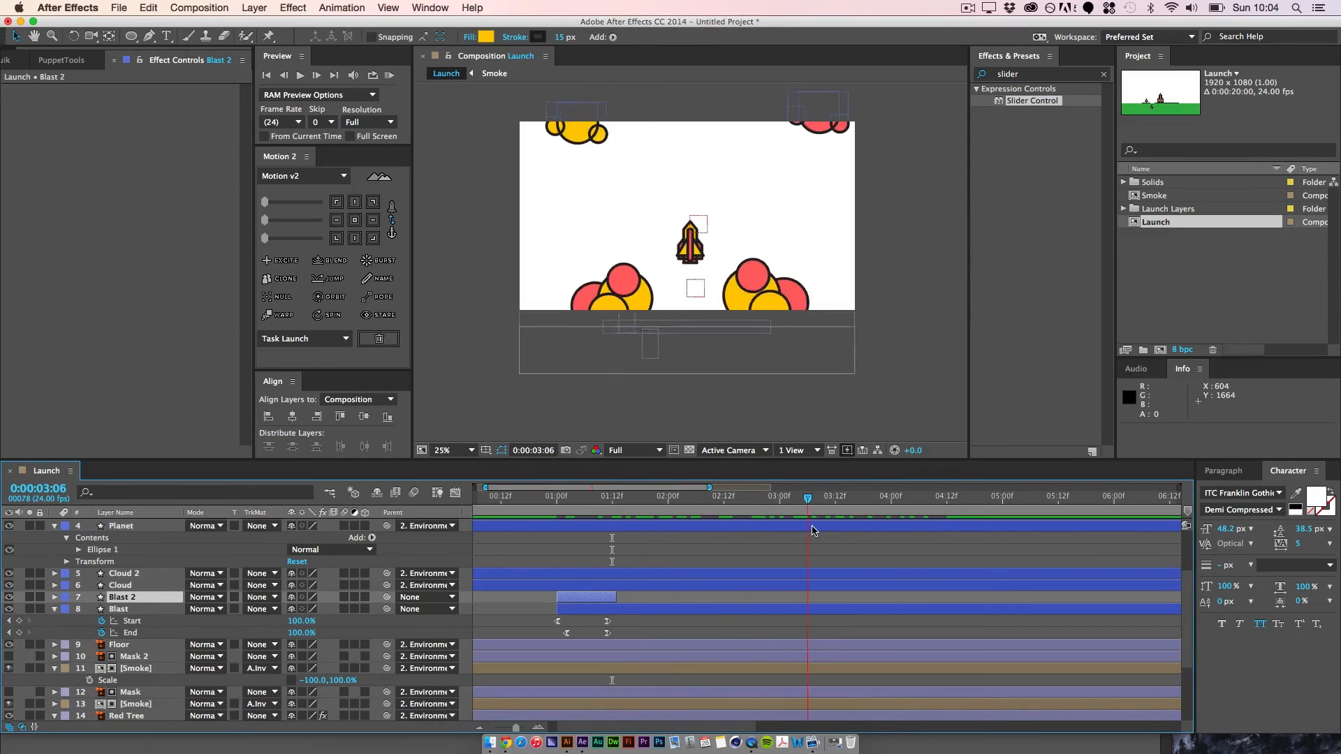
{"action": "left_click_drag", "start_coordinate": [1017, 540], "coordinate": [943, 538]}
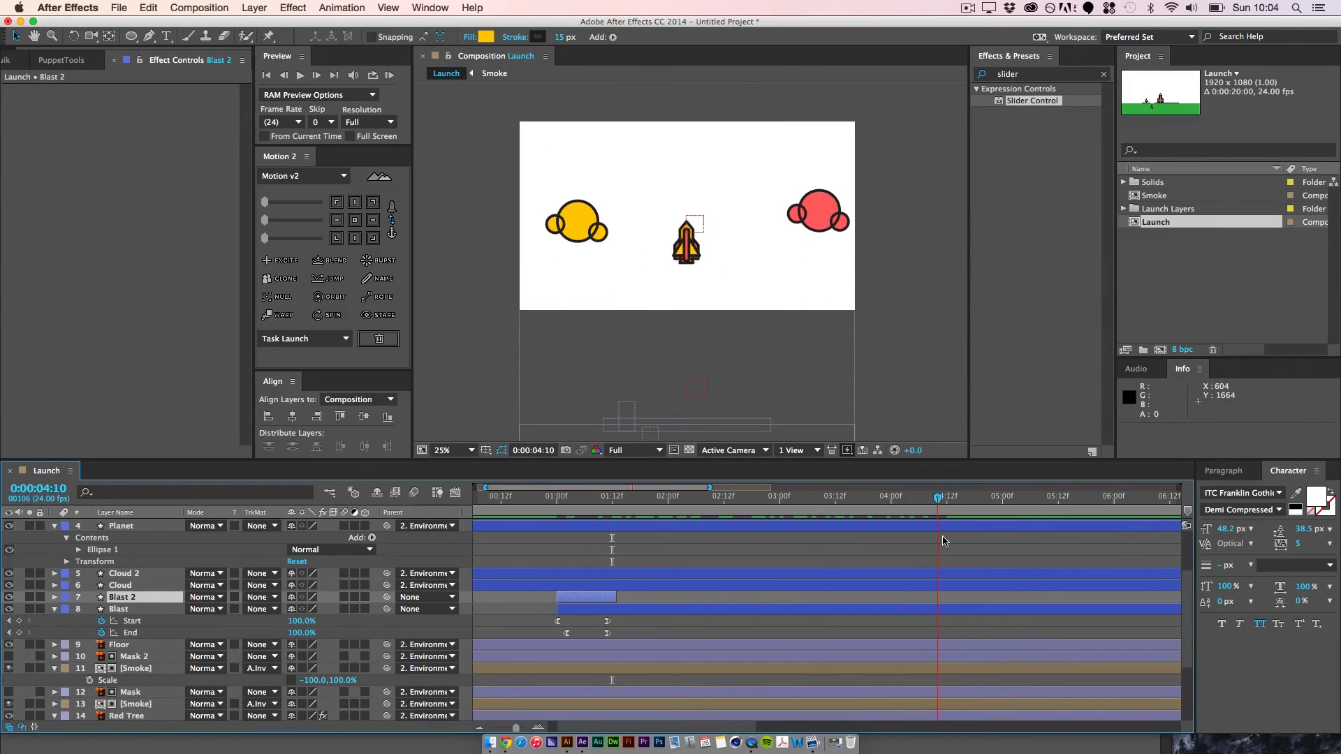
{"action": "left_click_drag", "start_coordinate": [586, 603], "coordinate": [958, 616]}
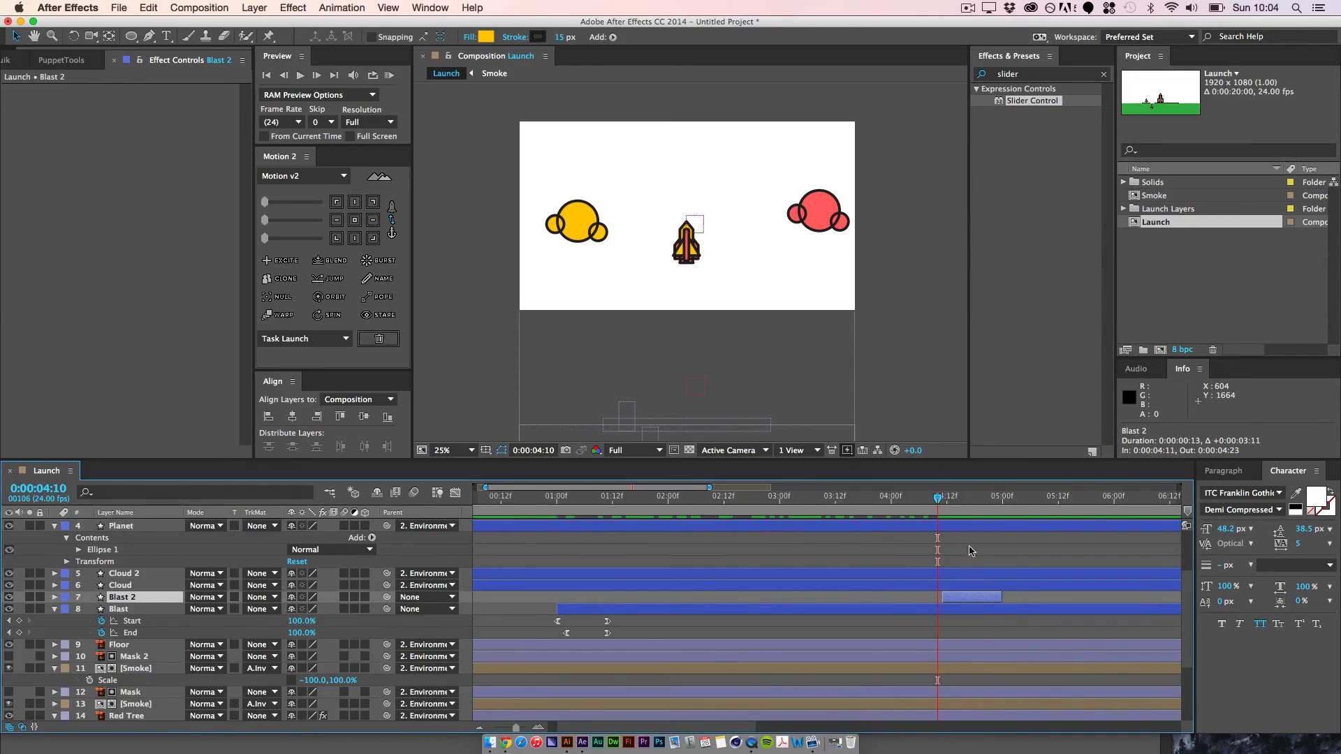
{"action": "mouse_move", "coordinate": [938, 503]}
{"action": "left_mouse_down"}
{"action": "mouse_move", "coordinate": [970, 506]}
{"action": "mouse_move", "coordinate": [938, 510]}
{"action": "left_mouse_up"}
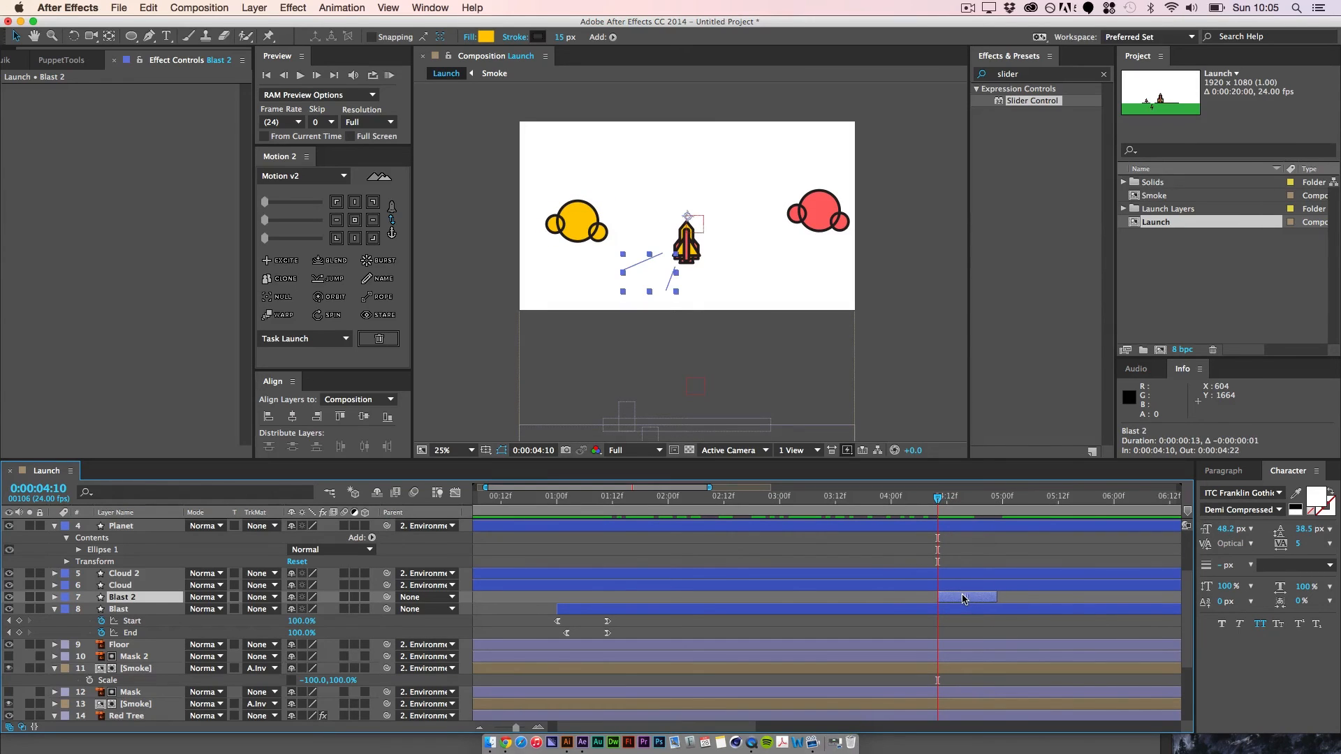
{"action": "left_click", "coordinate": [1014, 597]}
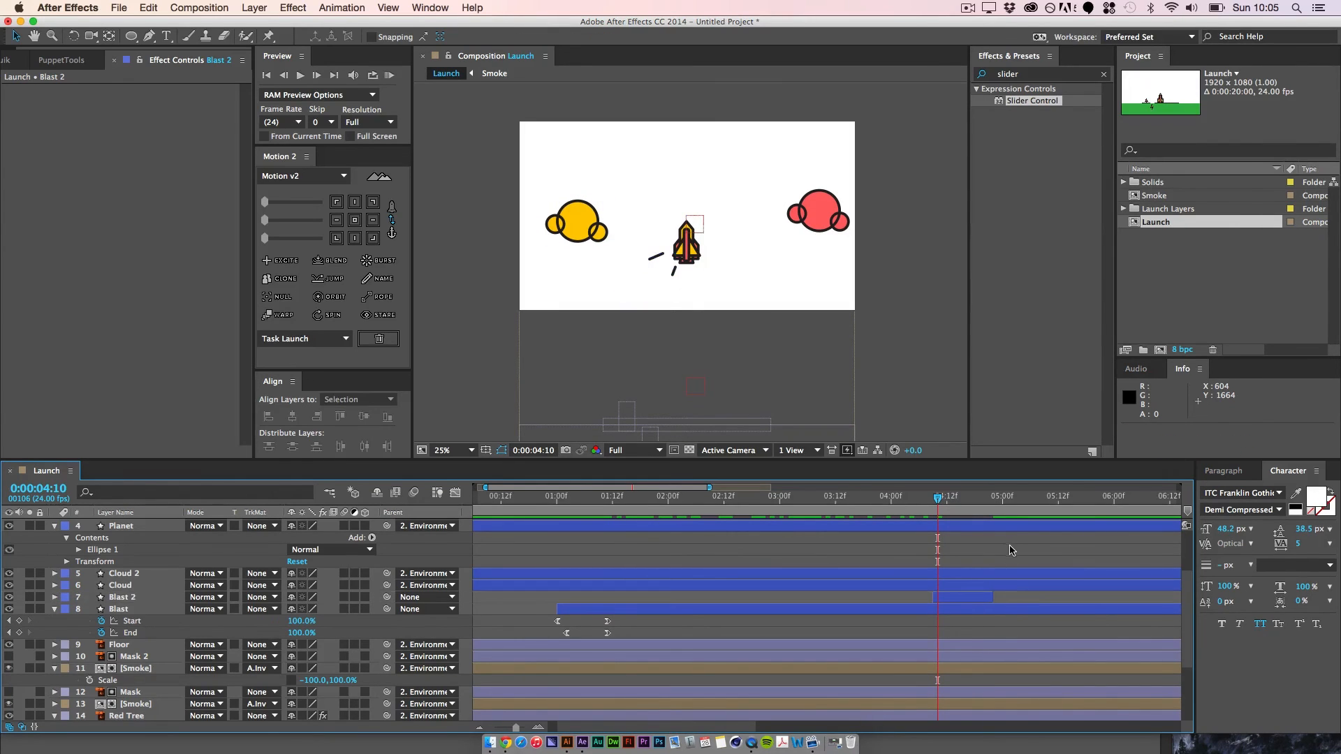
{"action": "key", "text": "space"}
{"action": "key", "text": "space"}
{"action": "left_click_drag", "start_coordinate": [985, 502], "coordinate": [948, 522]}
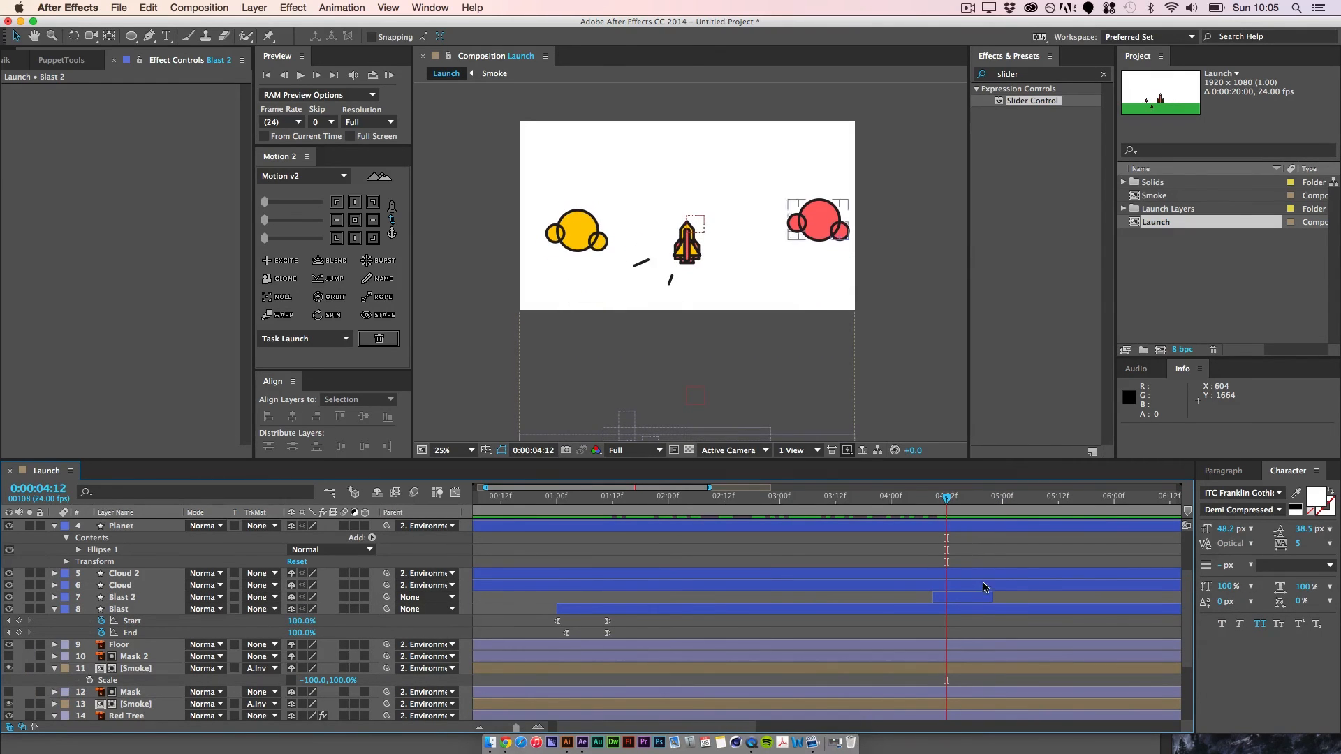
{"action": "left_click_drag", "start_coordinate": [970, 599], "coordinate": [984, 595]}
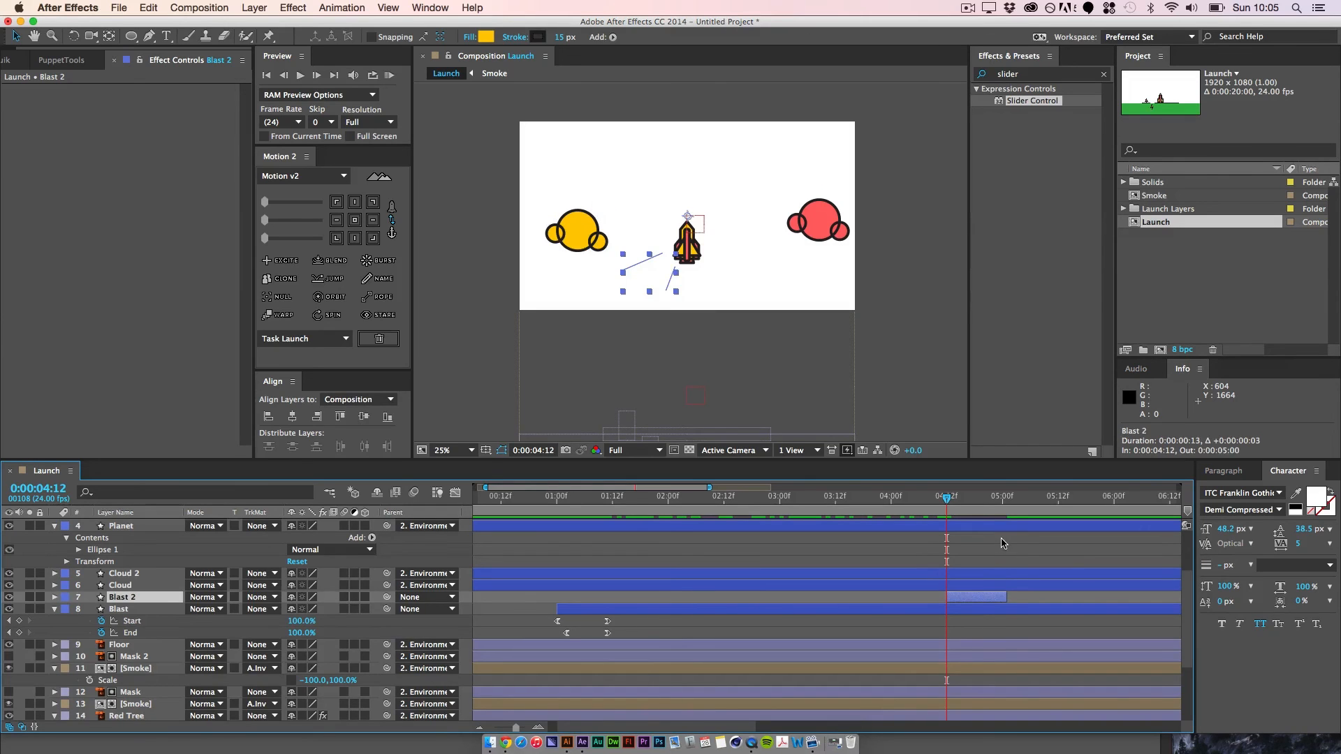
Step: Play back the rocket separation with the second blast from around 0:00:04:07
{"action": "key", "text": "space"}
{"action": "key", "text": "space"}
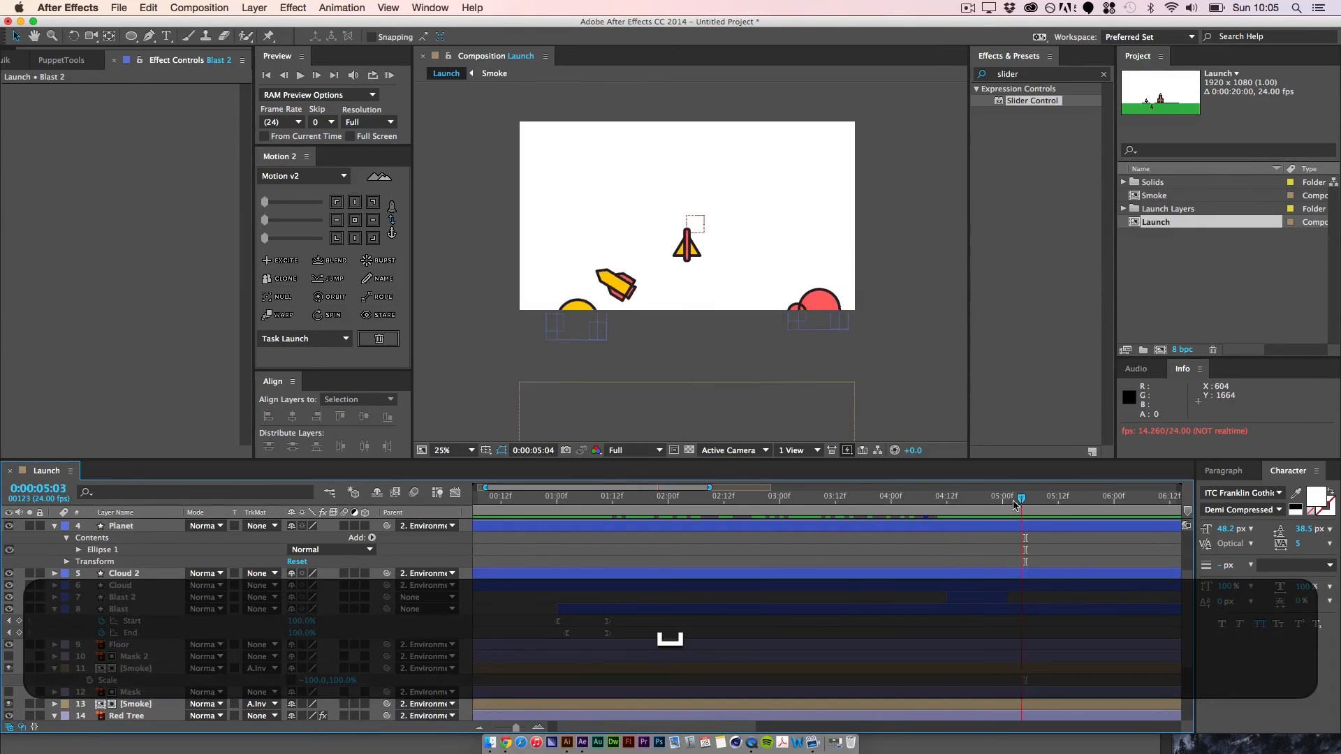
{"action": "left_click", "coordinate": [924, 497]}
{"action": "key", "text": "space"}
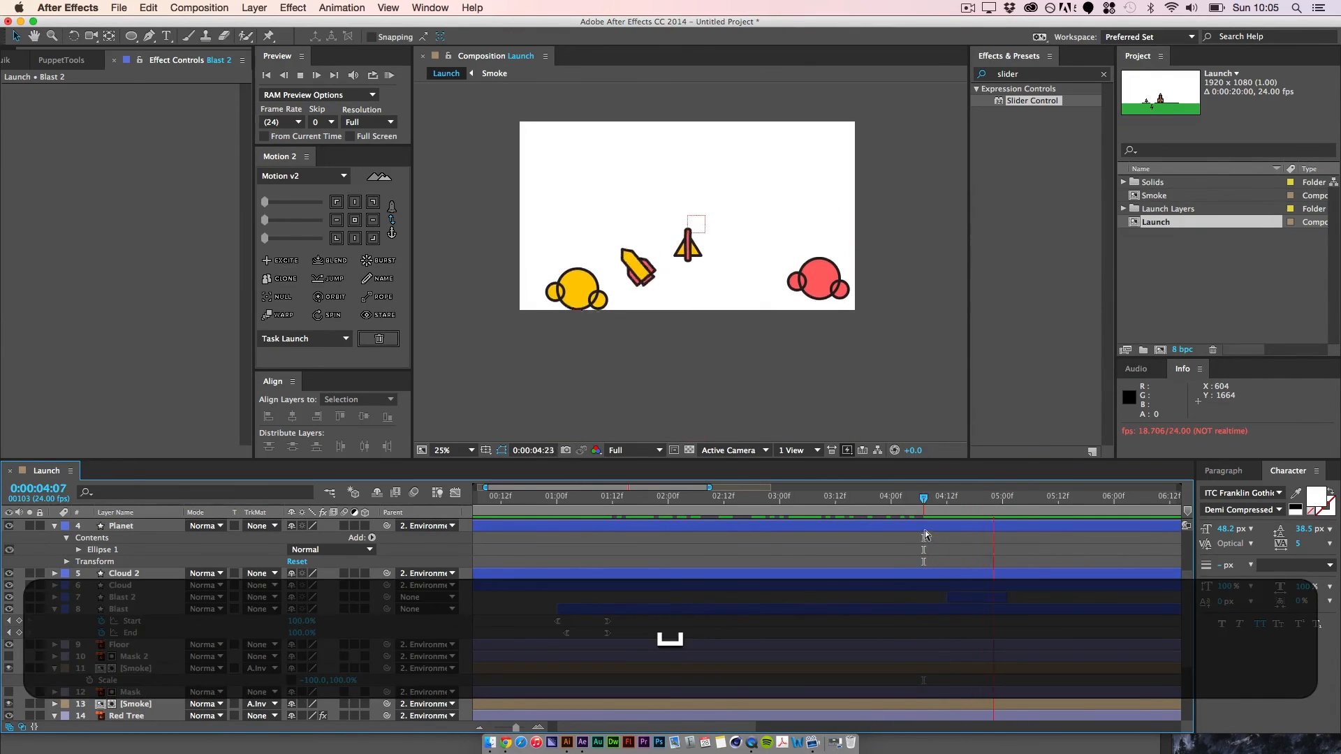
{"action": "key", "text": "space"}
Step: At 0:00:01:01, draw a red ellipse with a 15 px dark stroke on a new shape layer, centred over the rocket's base
{"action": "left_click_drag", "start_coordinate": [1015, 500], "coordinate": [670, 509]}
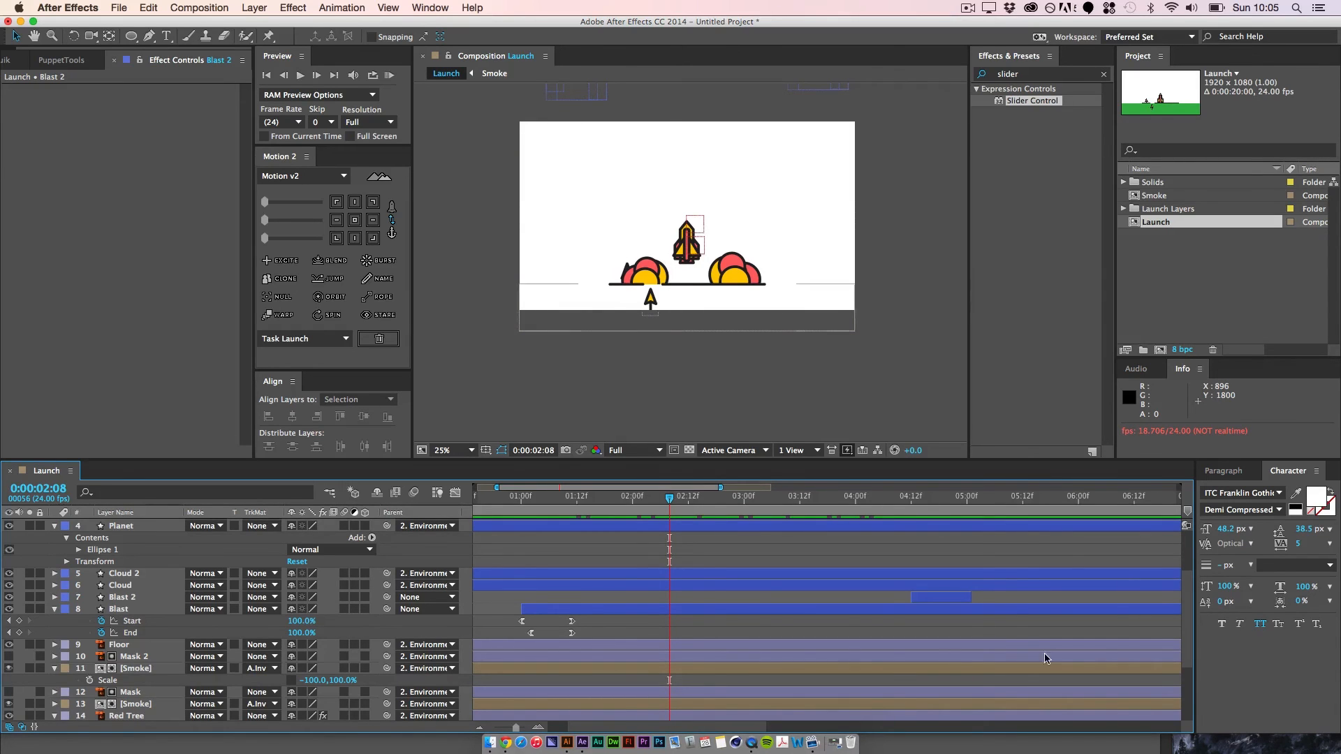
{"action": "scroll", "coordinate": [318, 653], "scroll_direction": "down", "scroll_amount": 5}
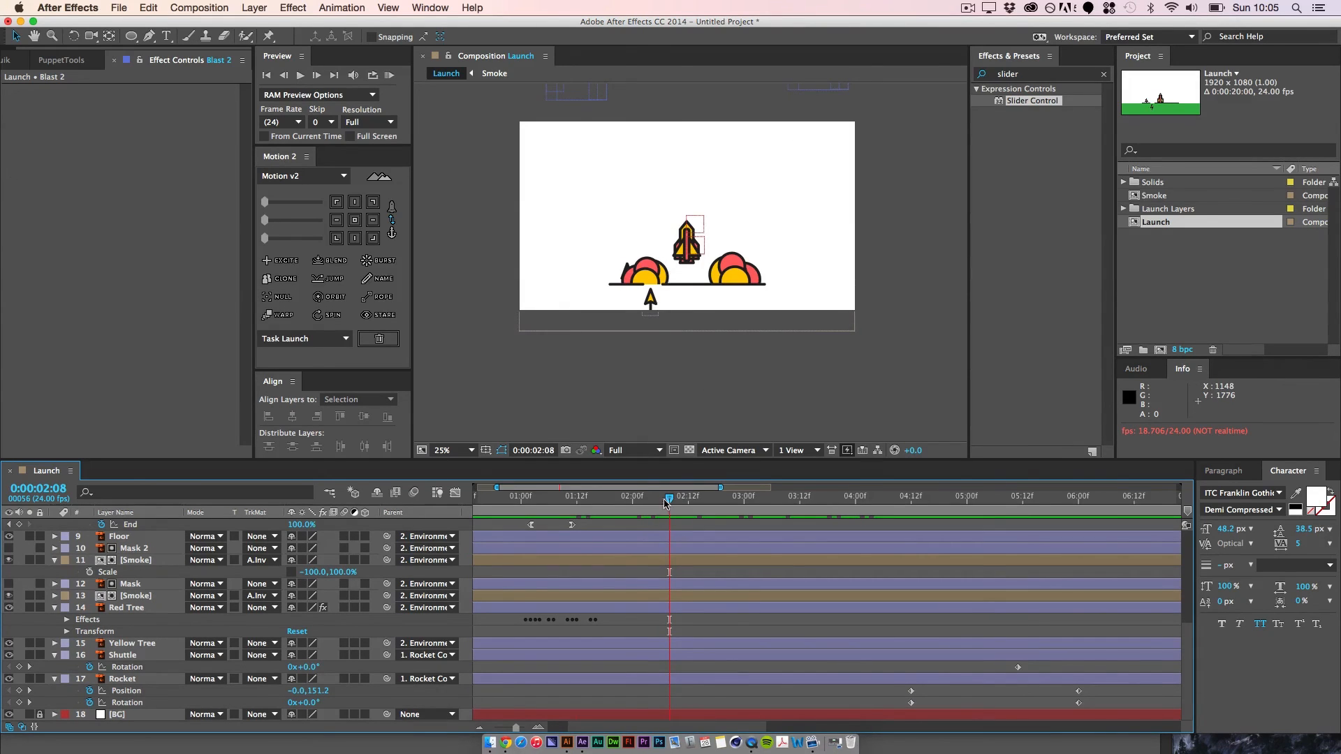
{"action": "left_click_drag", "start_coordinate": [666, 503], "coordinate": [435, 511]}
{"action": "left_click_drag", "start_coordinate": [566, 519], "coordinate": [594, 538]}
{"action": "left_click_drag", "start_coordinate": [133, 41], "coordinate": [174, 63]}
{"action": "key", "text": "super+equal"}
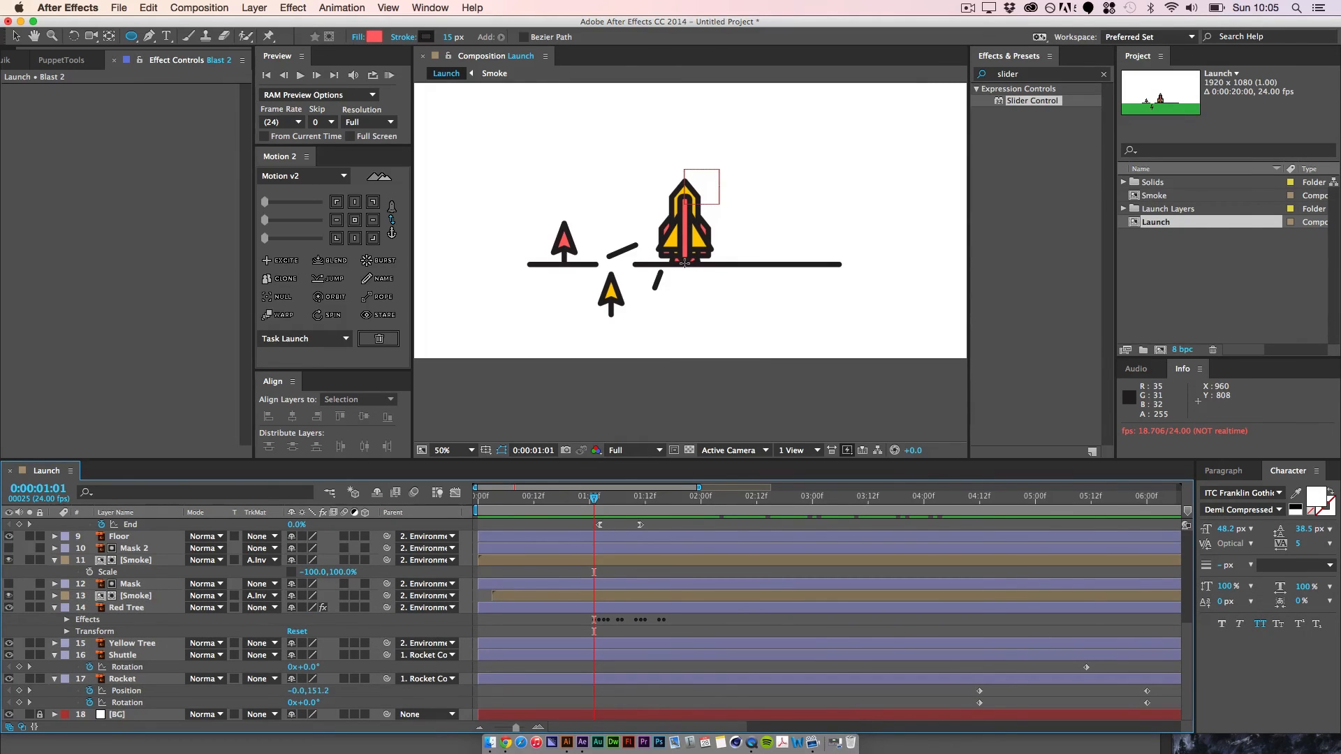
{"action": "left_click_drag", "start_coordinate": [685, 264], "coordinate": [715, 295]}
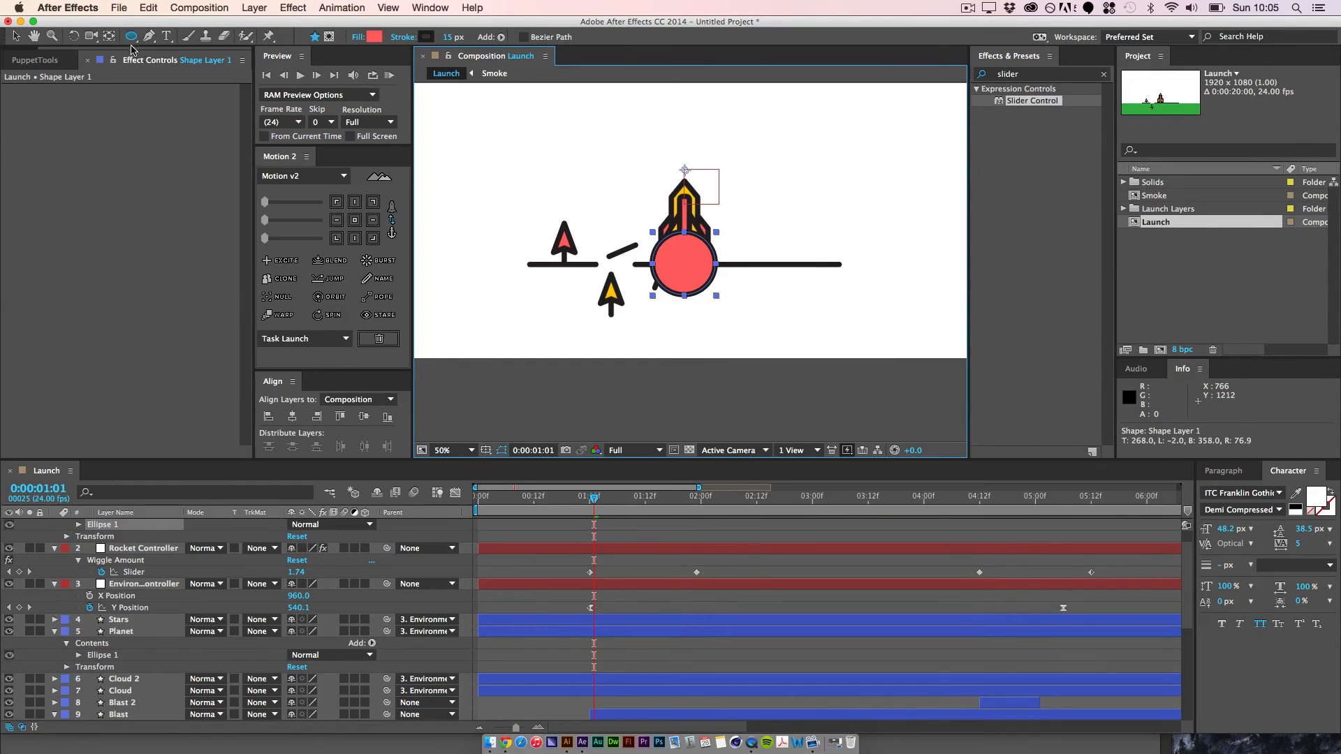
Step: Centre the new shape layer's anchor point on its ellipse and move the layer directly below the Rocket layer
{"action": "left_click", "coordinate": [356, 221]}
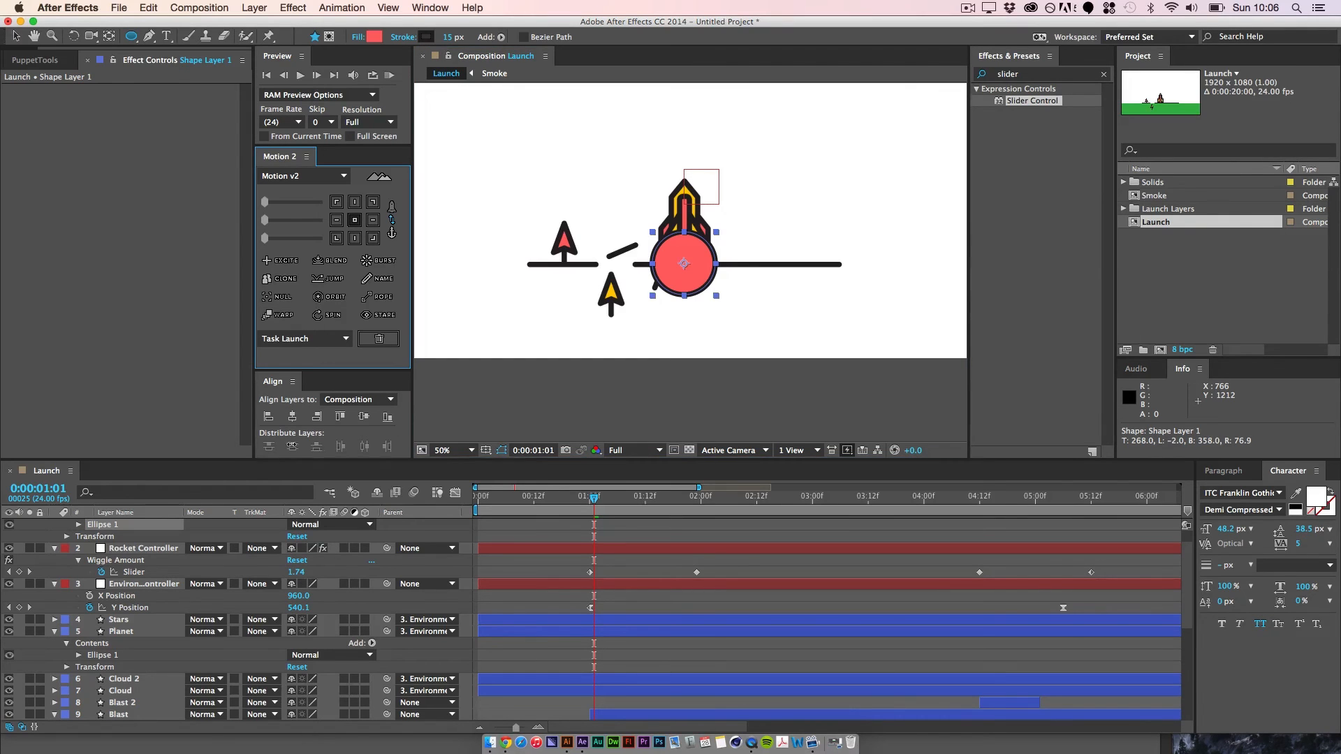
{"action": "left_click", "coordinate": [14, 37]}
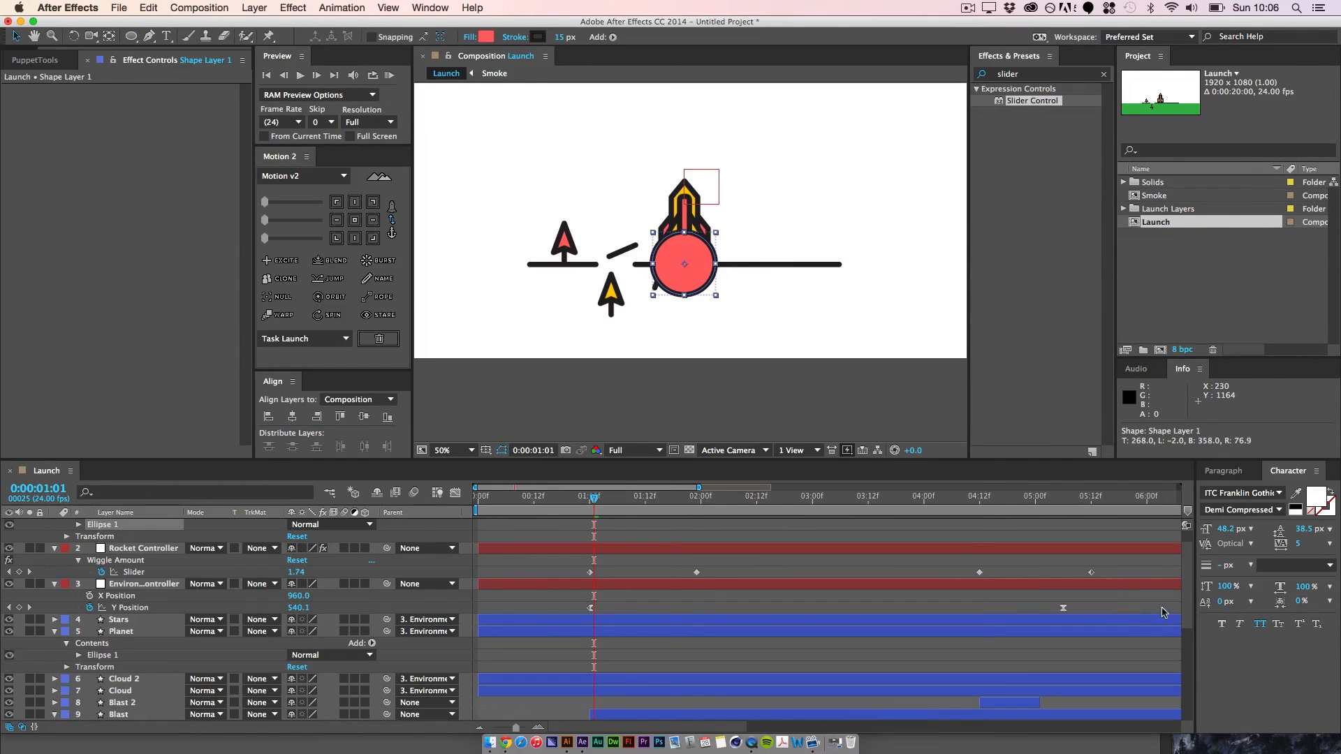
{"action": "left_click_drag", "start_coordinate": [1188, 581], "coordinate": [1178, 556]}
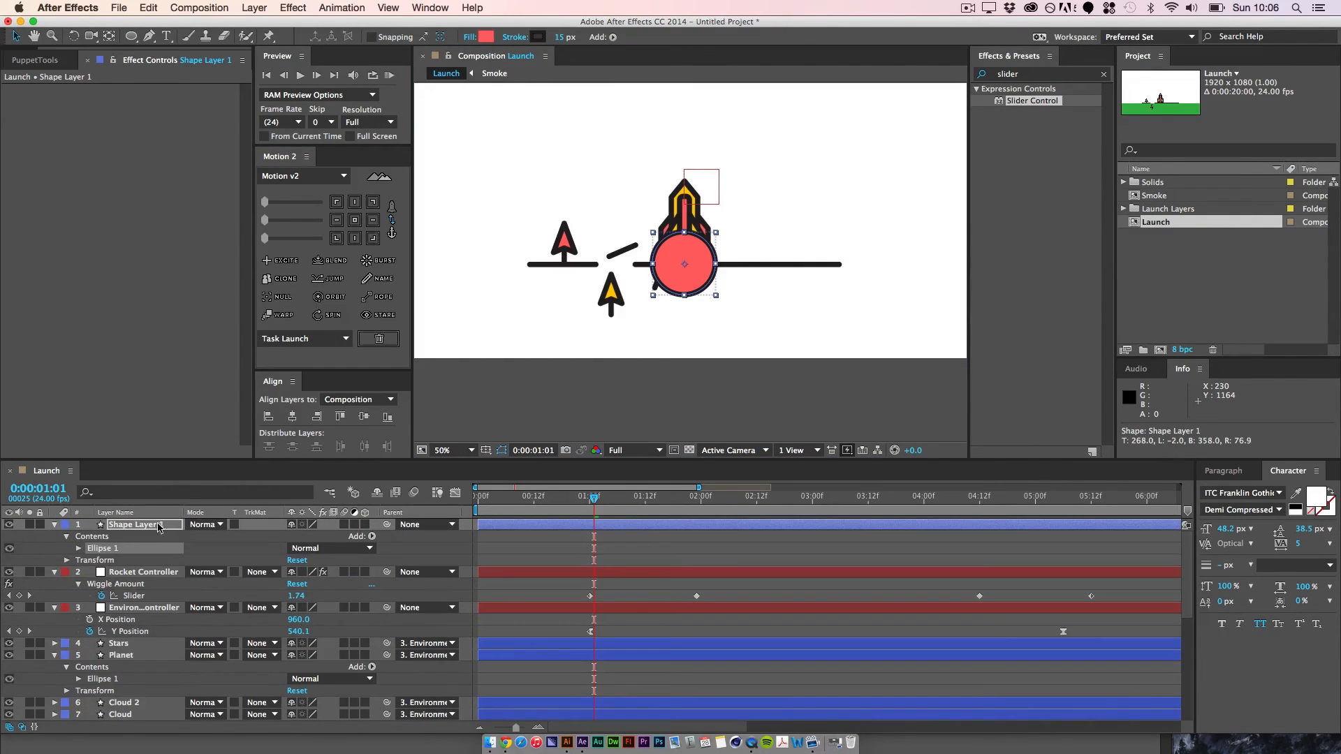
{"action": "left_click_drag", "start_coordinate": [159, 528], "coordinate": [146, 701]}
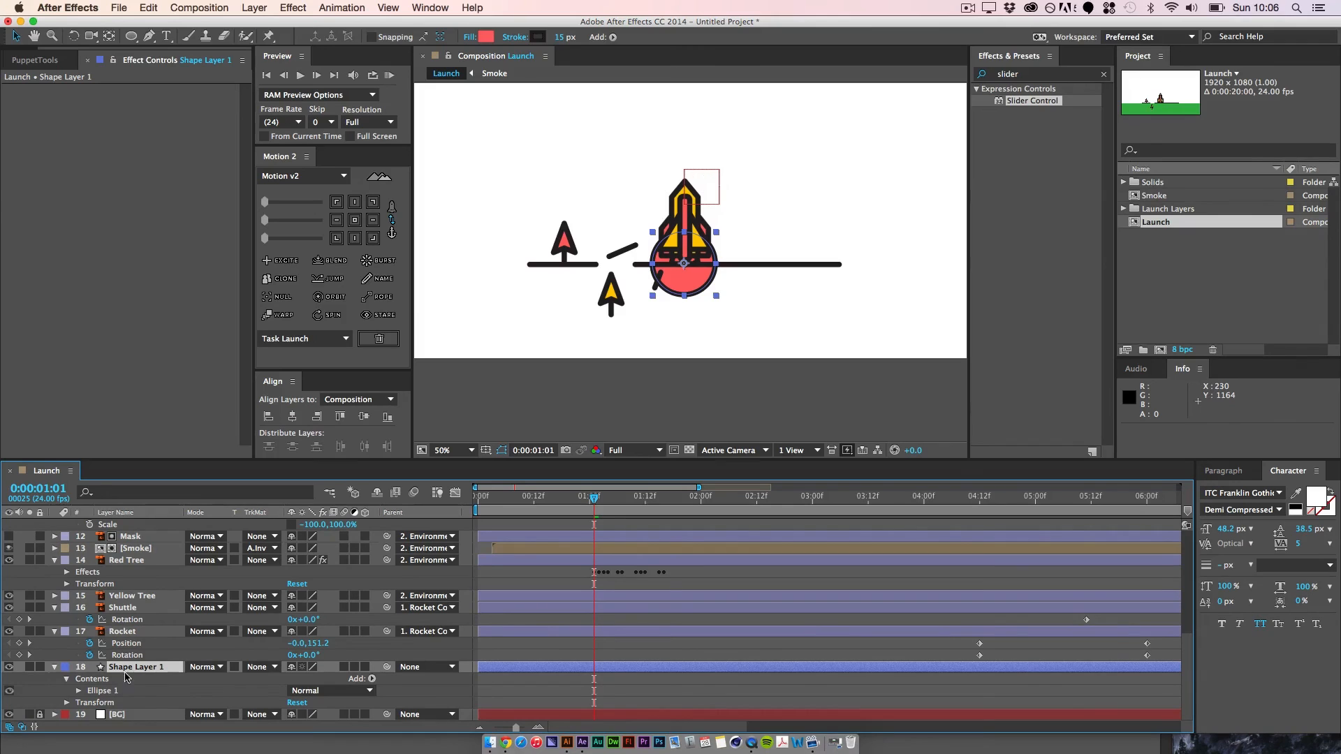
Step: Rename the new shape layer as Launch Smoke
{"action": "key", "text": "Return"}
{"action": "key", "text": "shift+Return"}
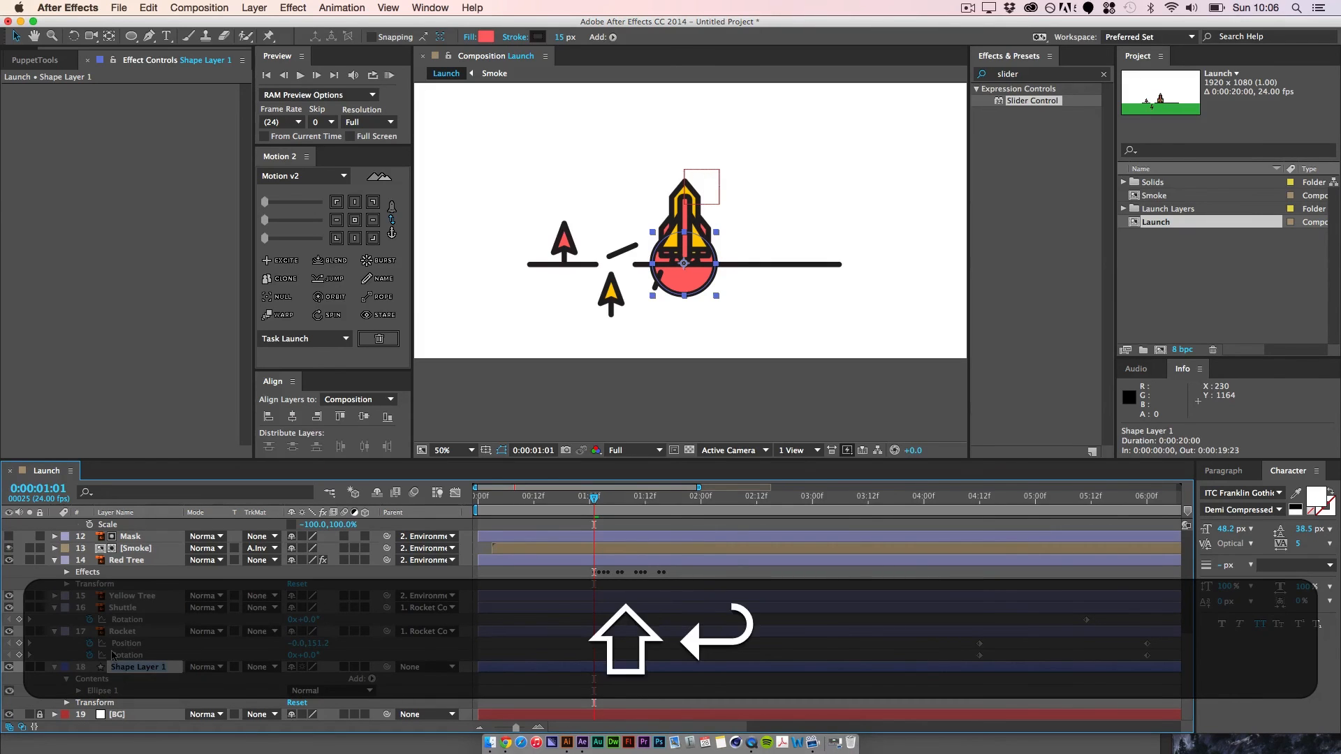
{"action": "type", "text": "Launch"}
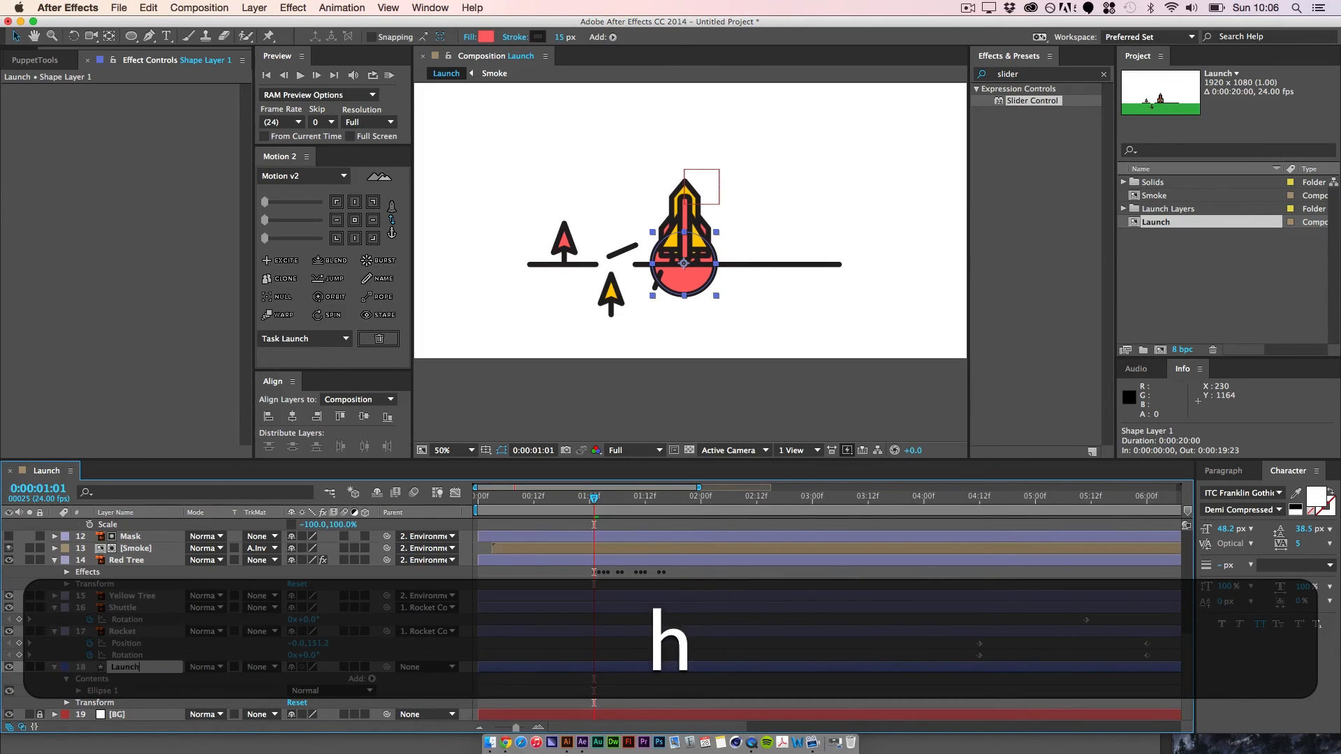
{"action": "type", "text": " Smoke"}
{"action": "key", "text": "Return"}
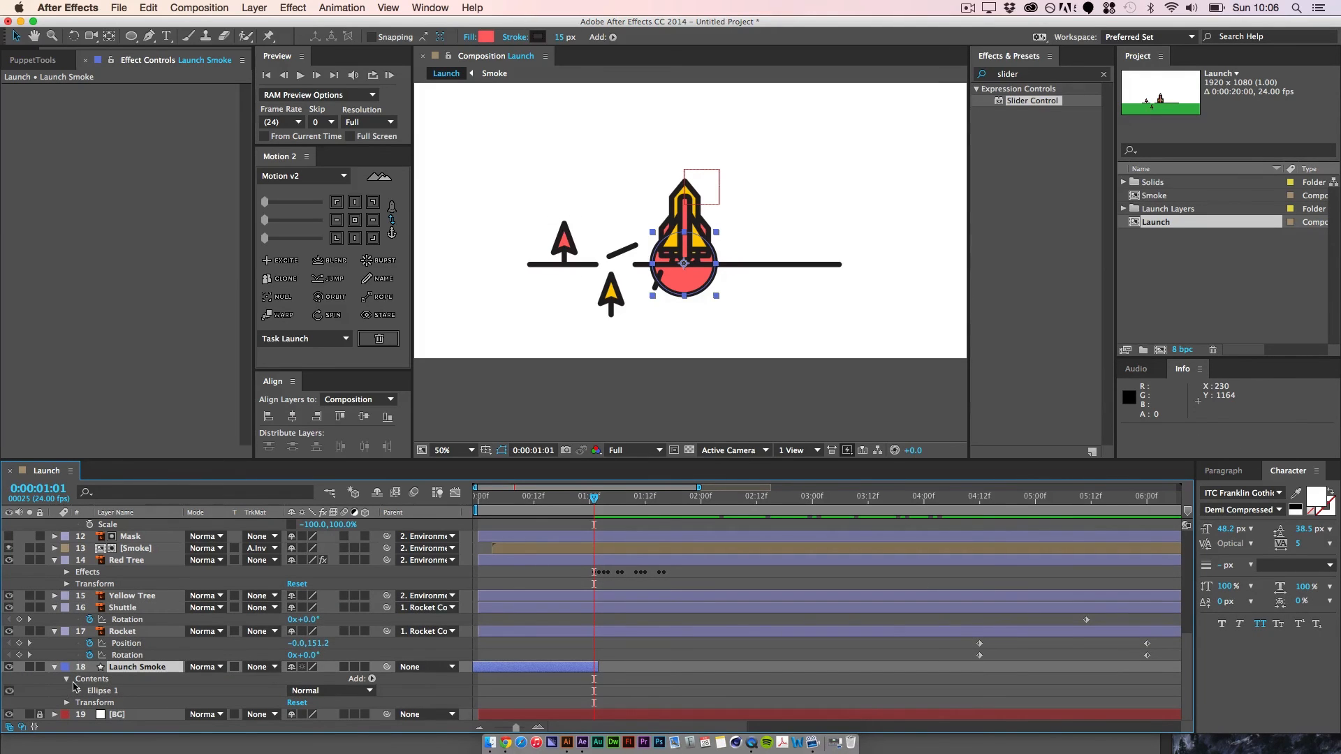
Step: Set the Launch Smoke ellipse path's size to 0 and enable keyframing for it at 0:00:01:01
{"action": "left_click", "coordinate": [78, 696]}
{"action": "left_click", "coordinate": [78, 691]}
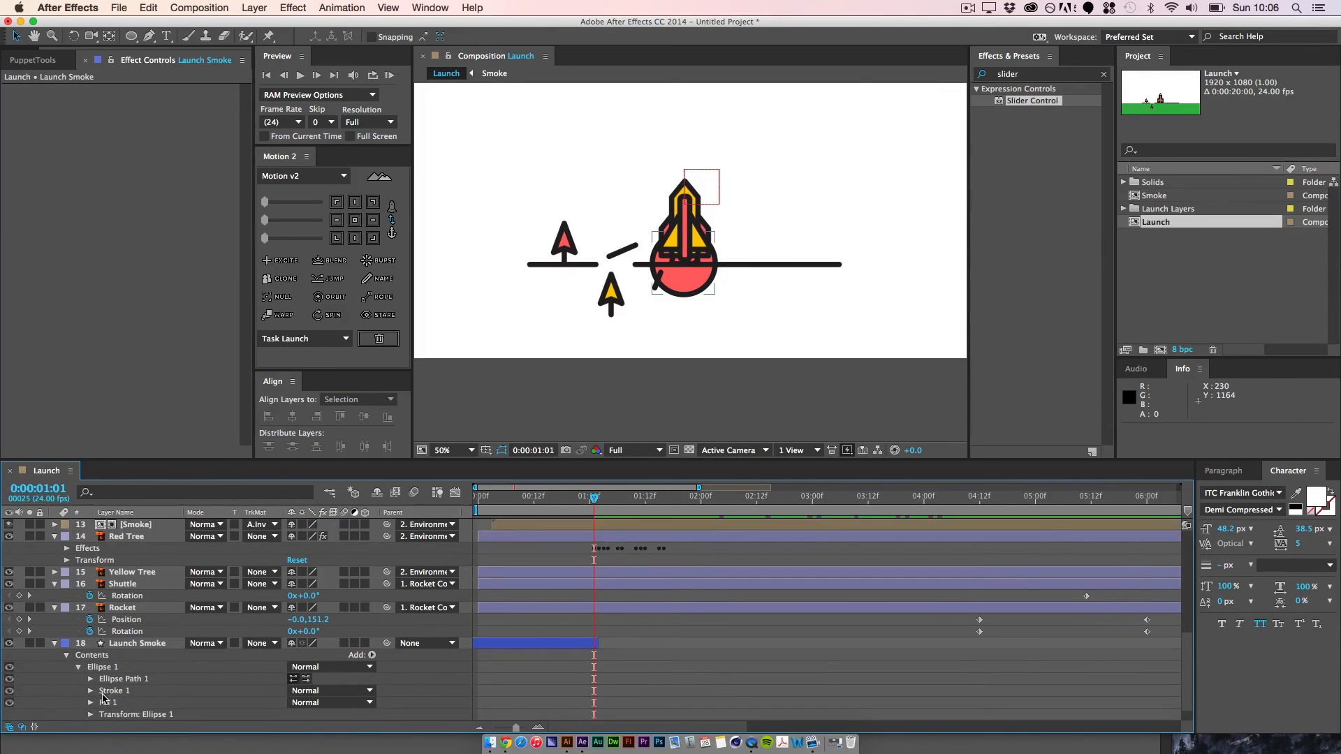
{"action": "left_click", "coordinate": [90, 680]}
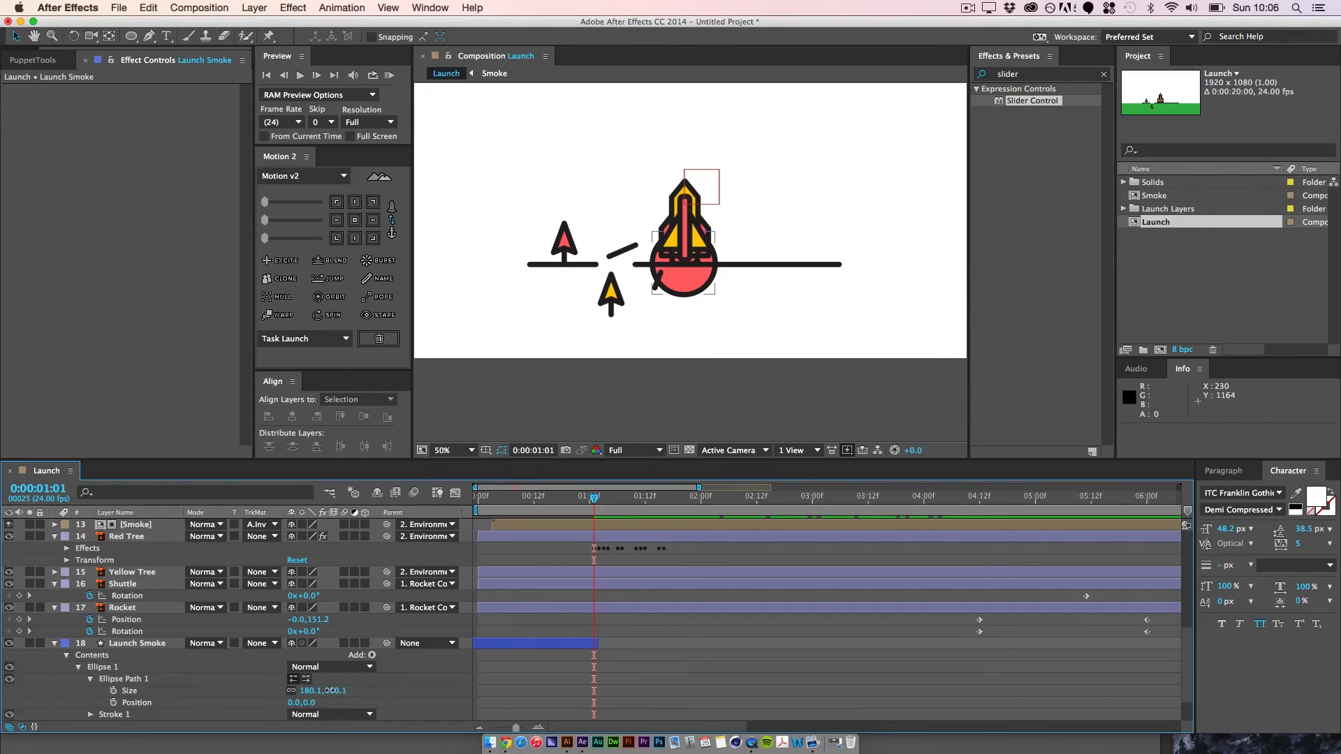
{"action": "left_click_drag", "start_coordinate": [331, 691], "coordinate": [302, 692]}
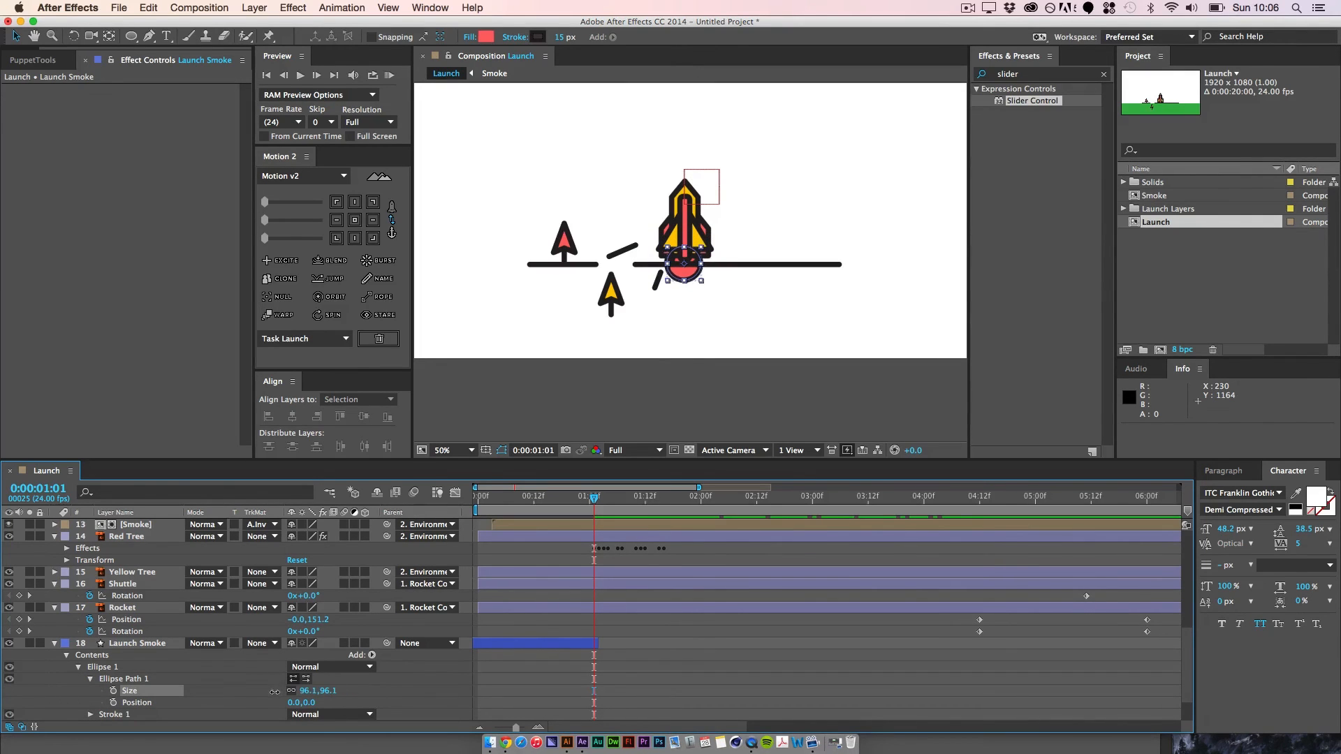
{"action": "key", "text": "super+equal"}
{"action": "key", "text": "space"}
{"action": "left_click_drag", "start_coordinate": [696, 284], "coordinate": [699, 249]}
{"action": "left_click", "coordinate": [326, 691]}
{"action": "type", "text": "0"}
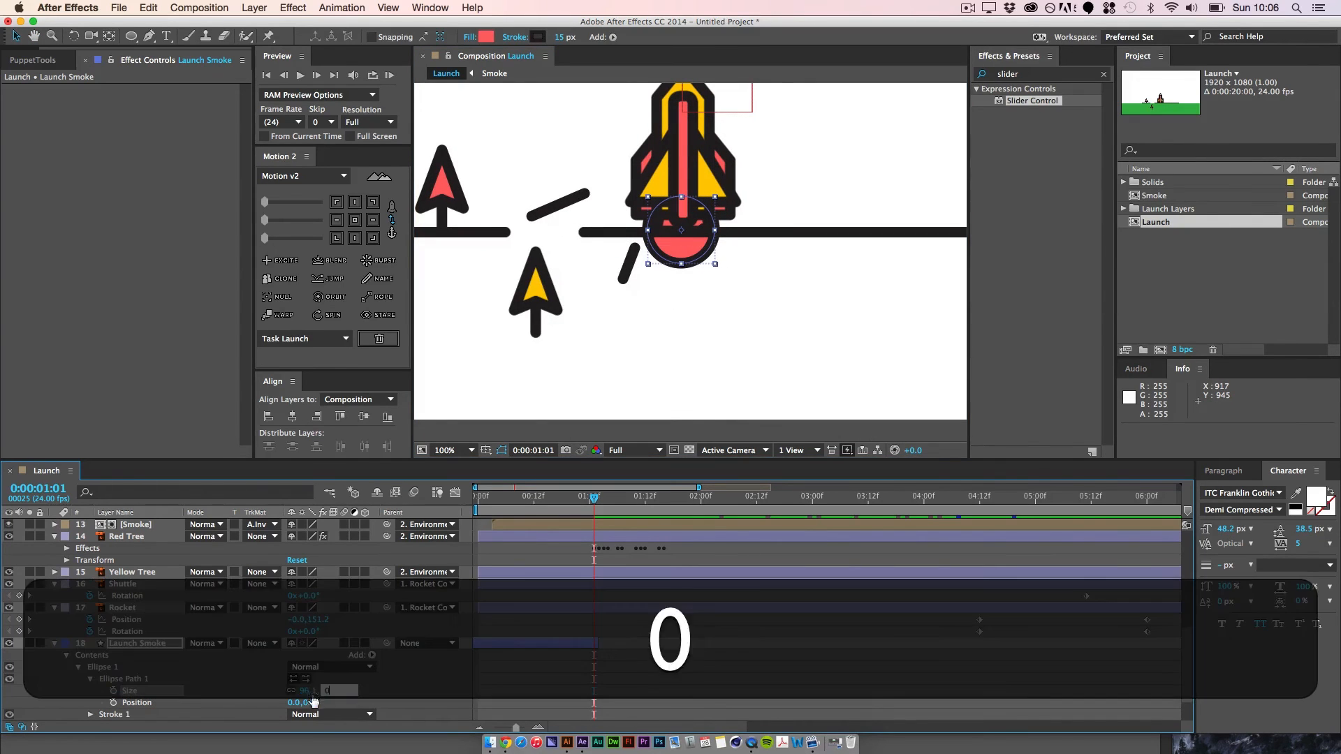
{"action": "key", "text": "Return"}
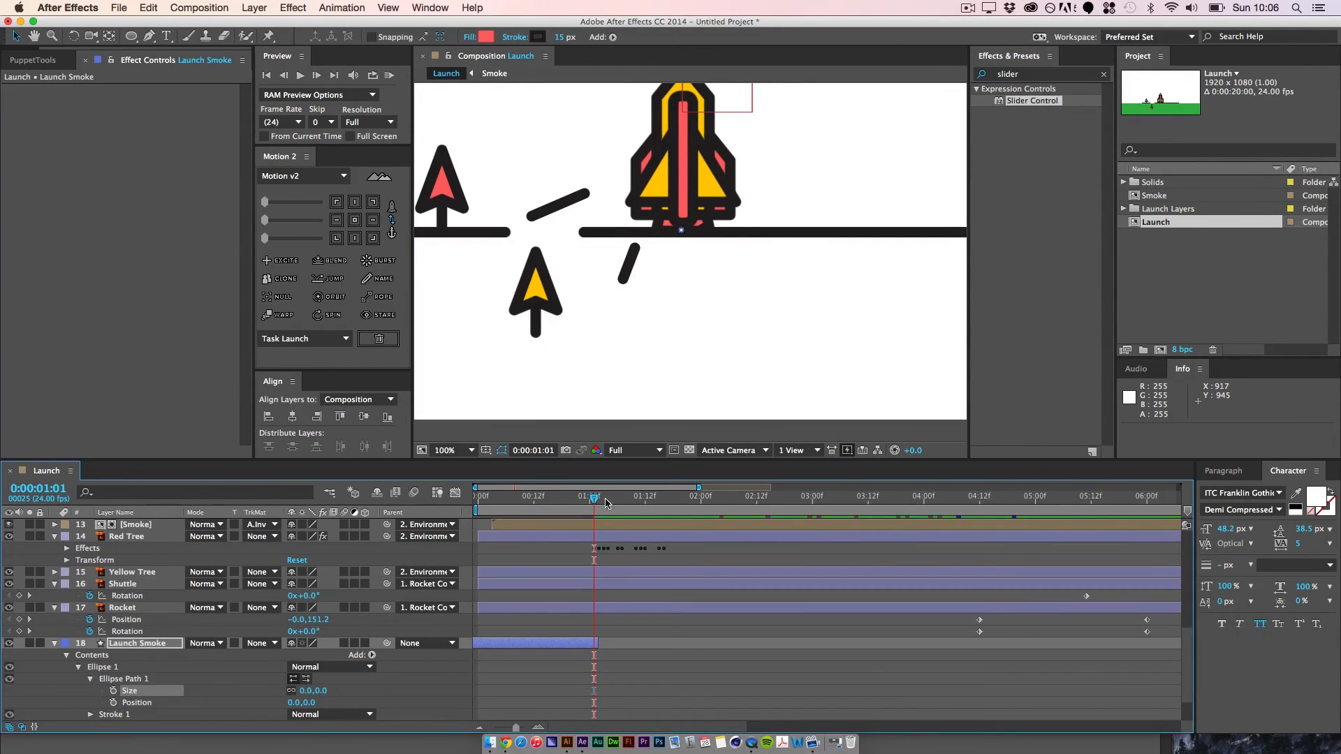
{"action": "mouse_move", "coordinate": [600, 501]}
{"action": "left_mouse_down"}
{"action": "mouse_move", "coordinate": [626, 506]}
{"action": "mouse_move", "coordinate": [595, 510]}
{"action": "left_mouse_up"}
{"action": "left_click", "coordinate": [113, 691]}
Step: Extend the end of the Launch Smoke layer to cover the whole composition
{"action": "scroll", "coordinate": [618, 619], "scroll_direction": "down", "scroll_amount": 3}
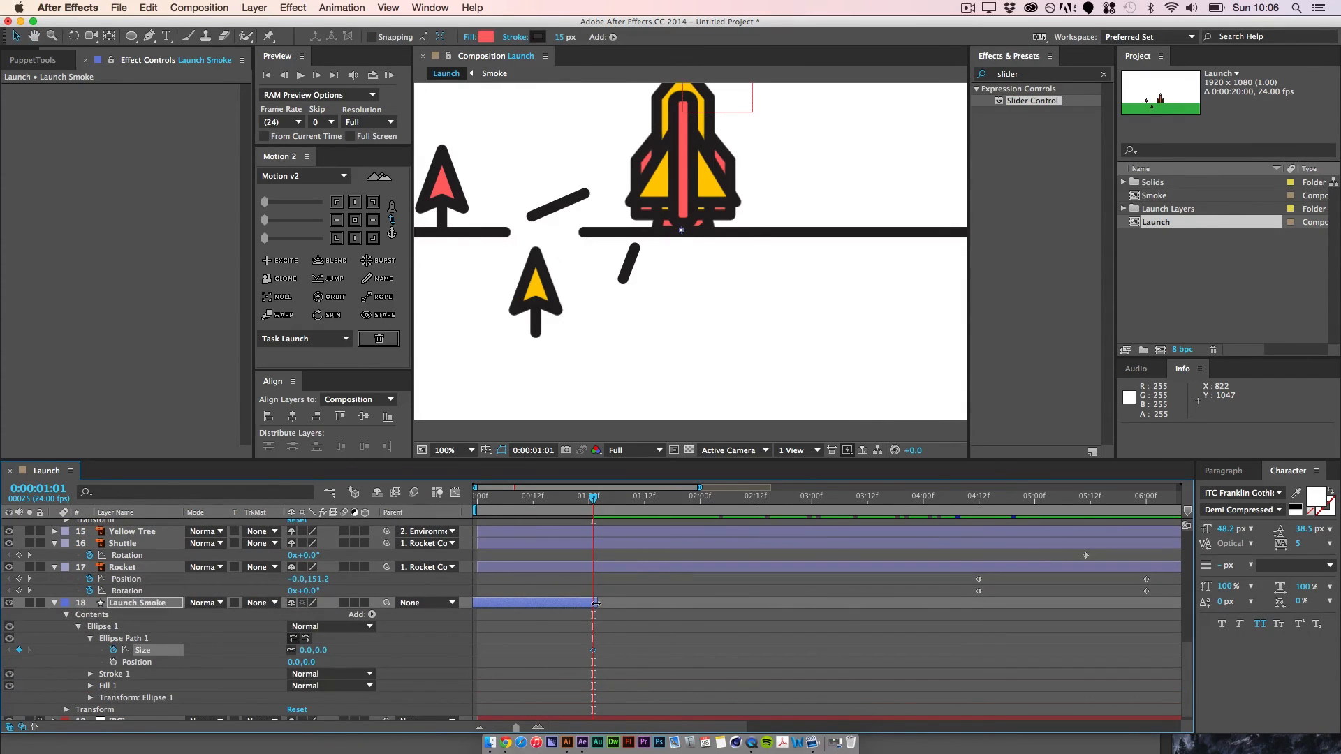
{"action": "left_click_drag", "start_coordinate": [596, 603], "coordinate": [1180, 603]}
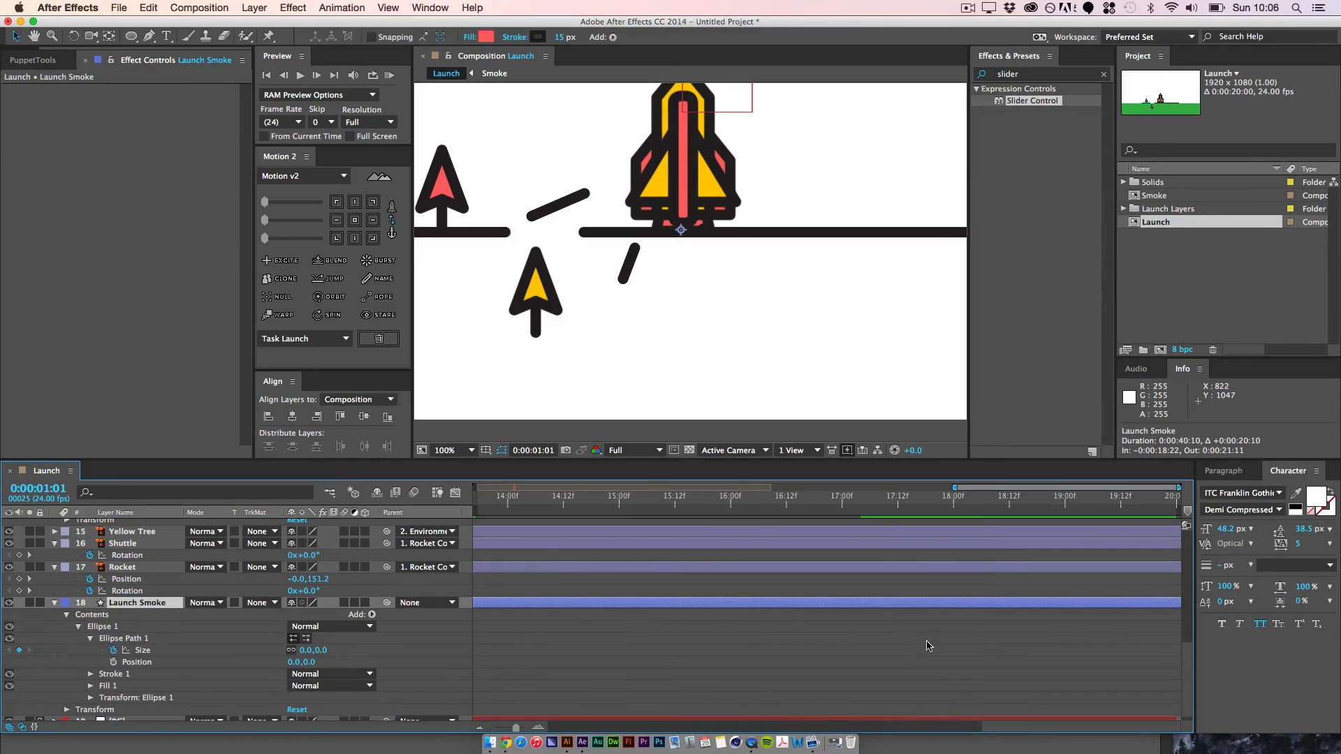
{"action": "left_click_drag", "start_coordinate": [684, 628], "coordinate": [1167, 608]}
{"action": "left_click_drag", "start_coordinate": [643, 614], "coordinate": [1293, 608]}
{"action": "left_click_drag", "start_coordinate": [598, 608], "coordinate": [831, 601]}
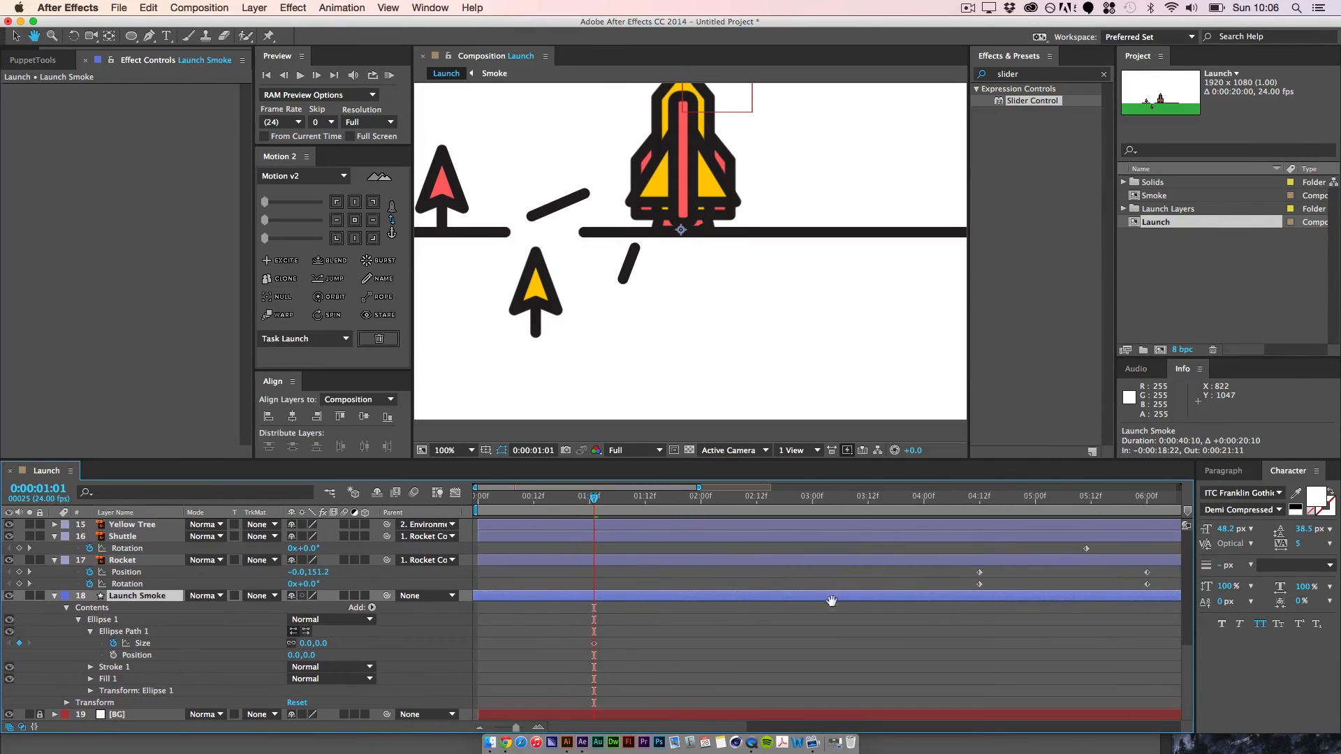
Step: At 0:00:01:21, keyframe the Launch Smoke ellipse's size at 200 in both dimensions
{"action": "key", "text": "shift+super+Right"}
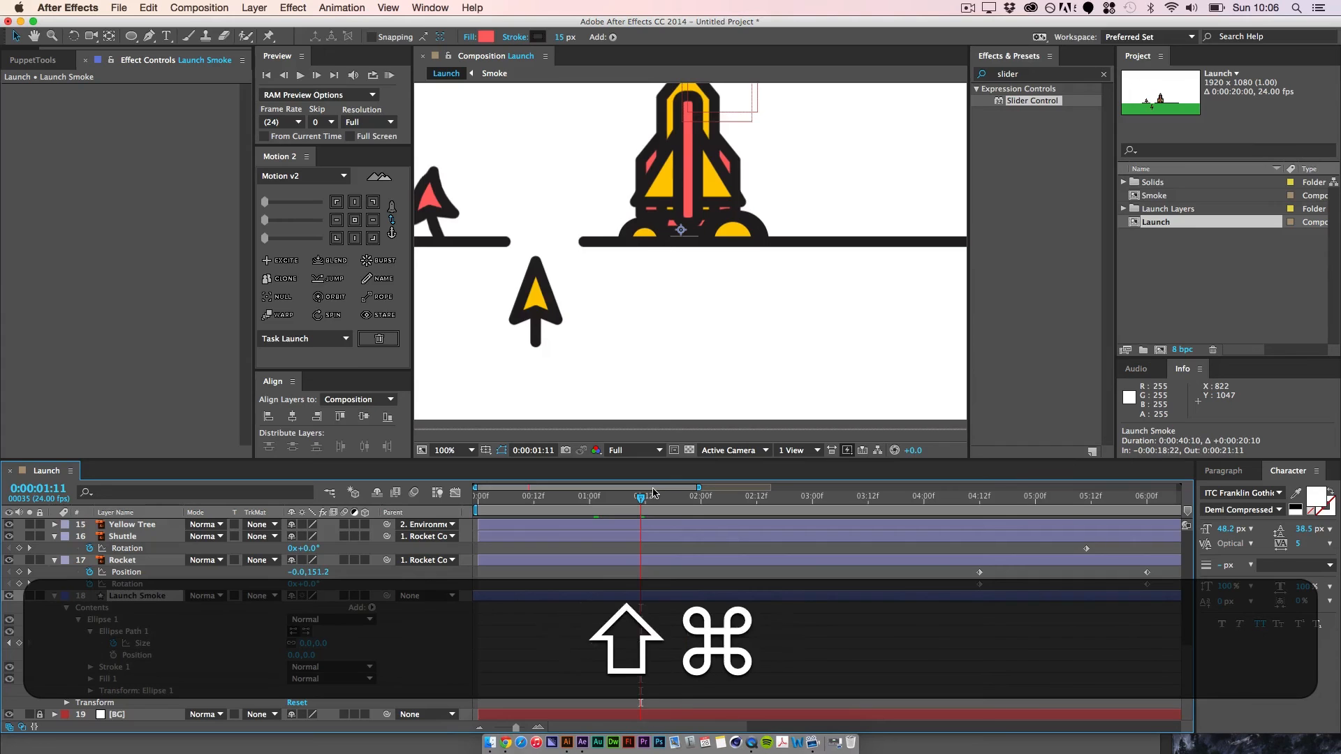
{"action": "key", "text": "shift+super+Right"}
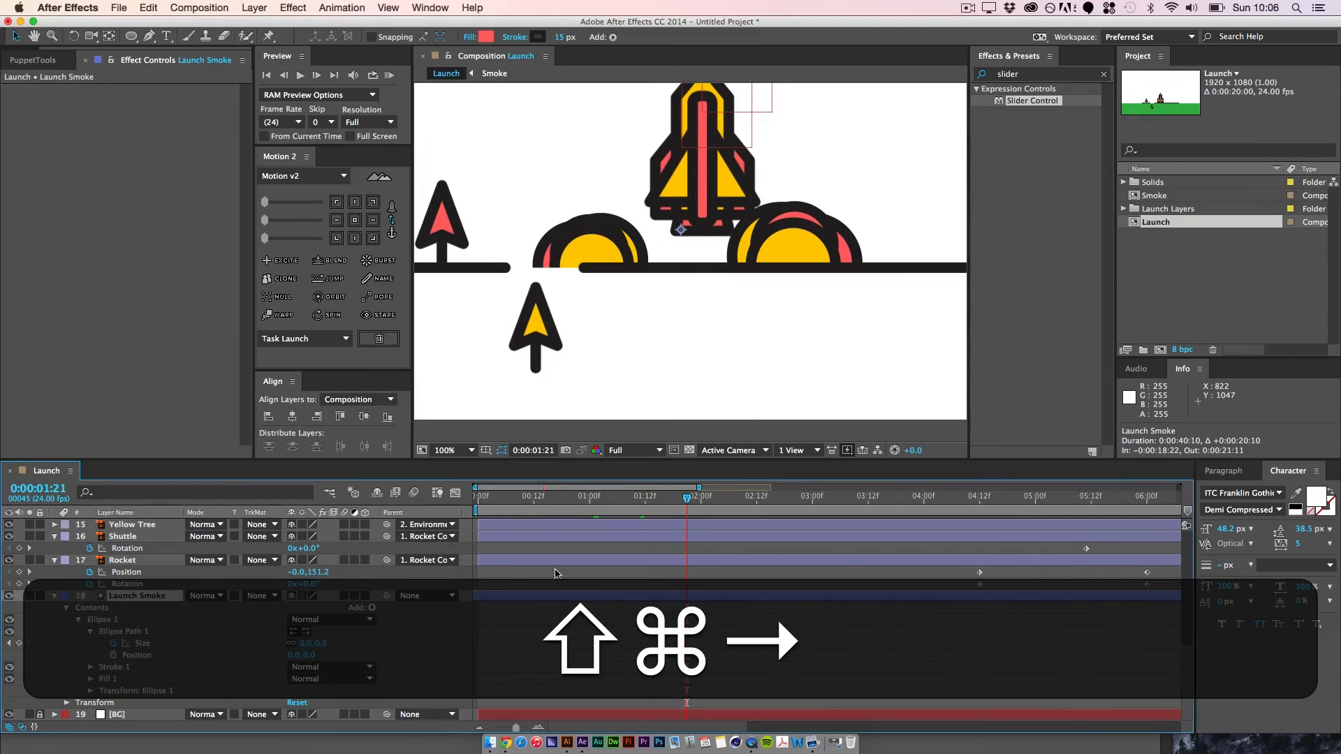
{"action": "left_click", "coordinate": [324, 642]}
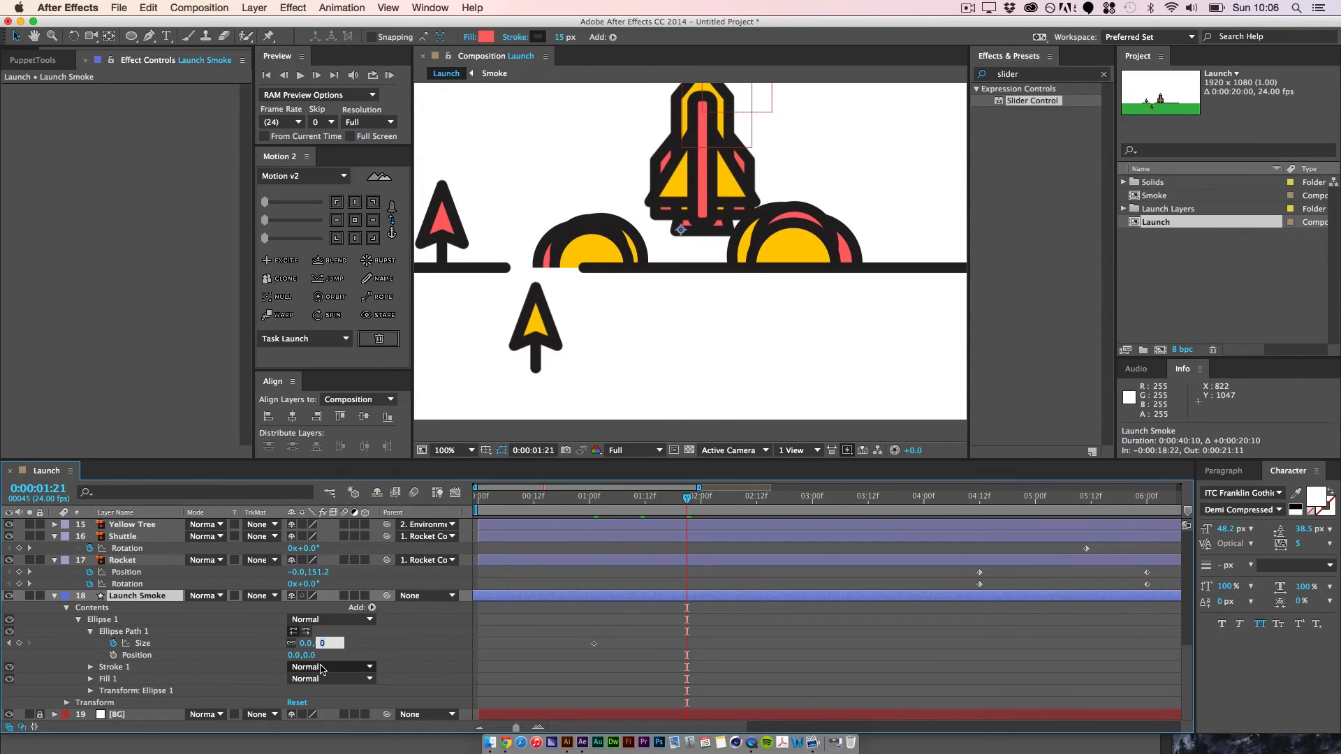
{"action": "type", "text": "400"}
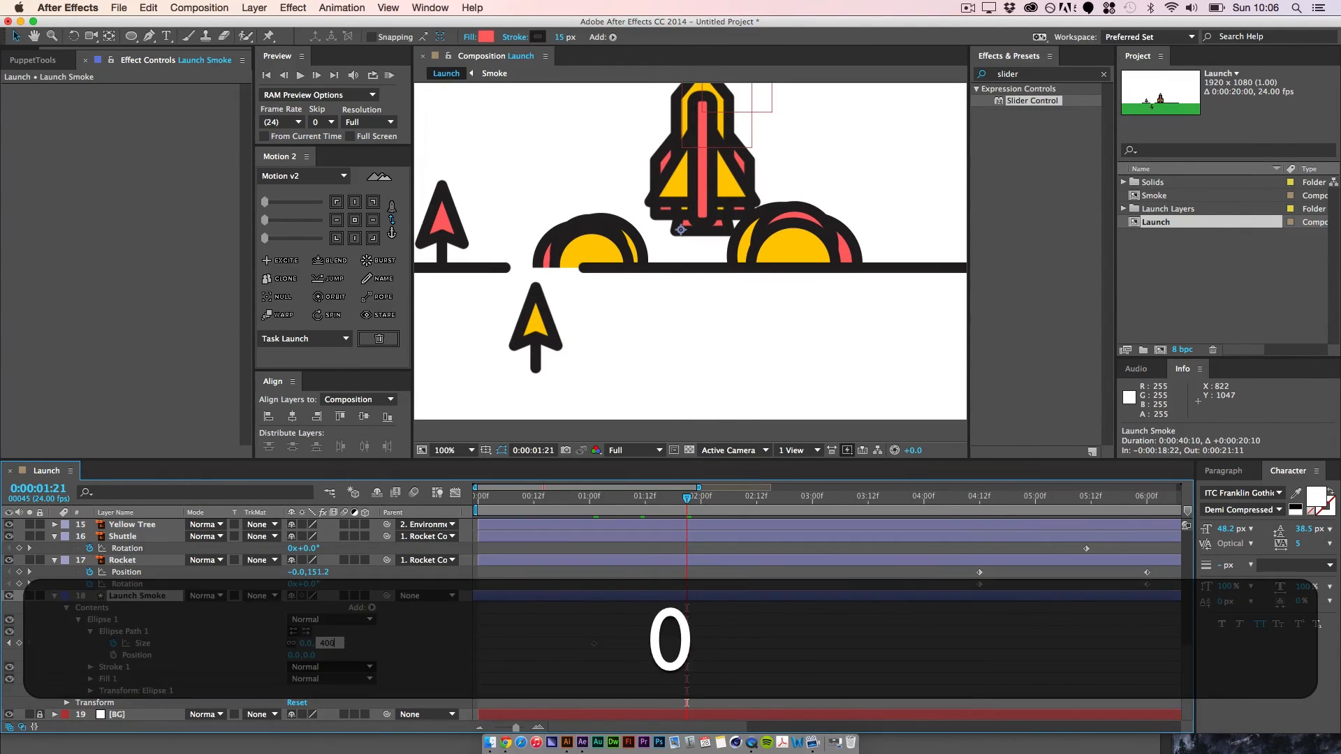
{"action": "key", "text": "Return"}
{"action": "key", "text": "super+minus"}
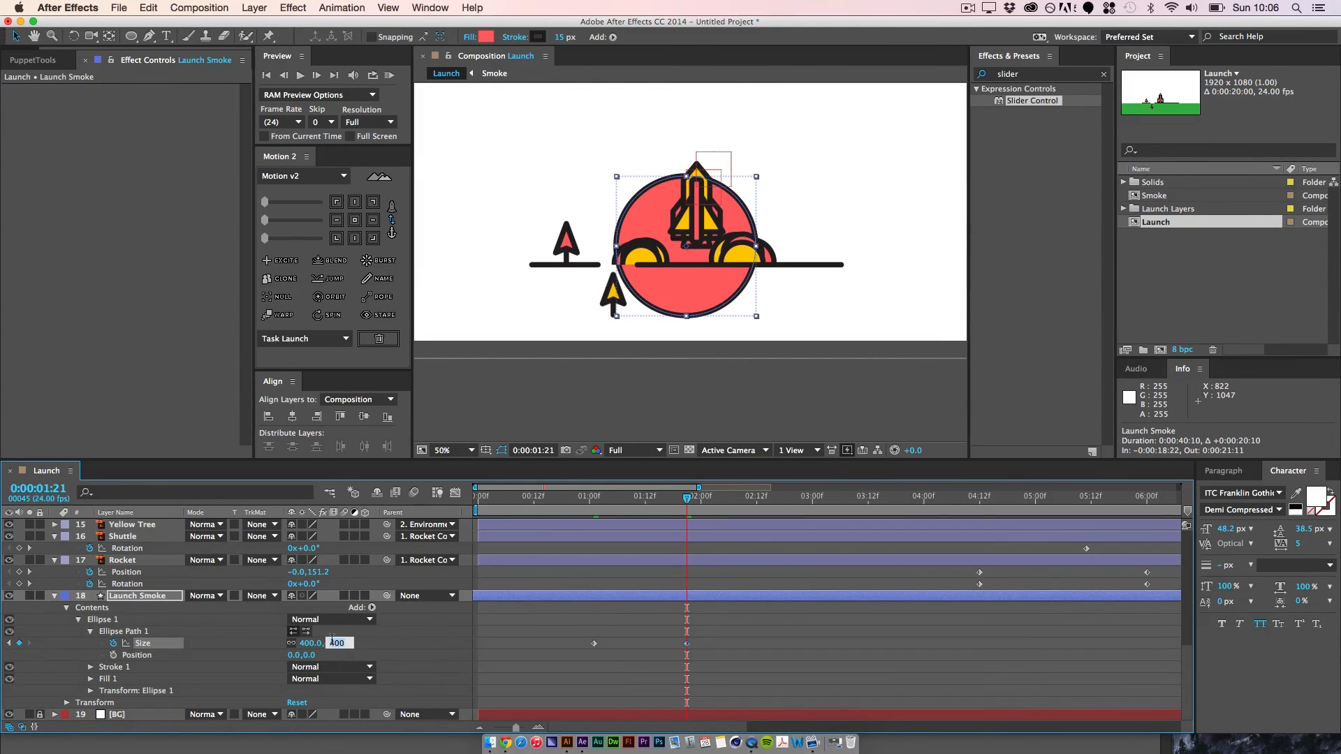
{"action": "type", "text": "20"}
{"action": "key", "text": "Return"}
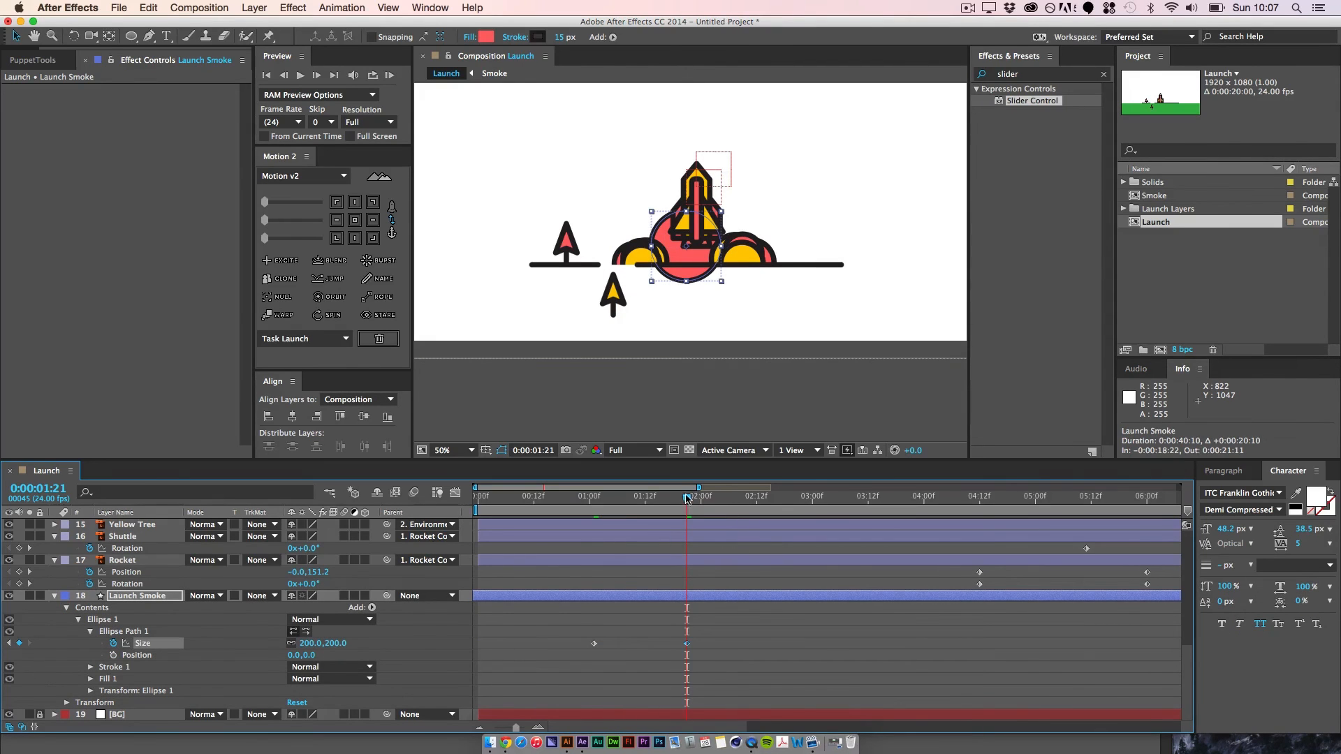
Step: Try parenting the Launch Smoke layer to the Rocket layer and go back to 0:00:01:01
{"action": "left_click", "coordinate": [144, 597]}
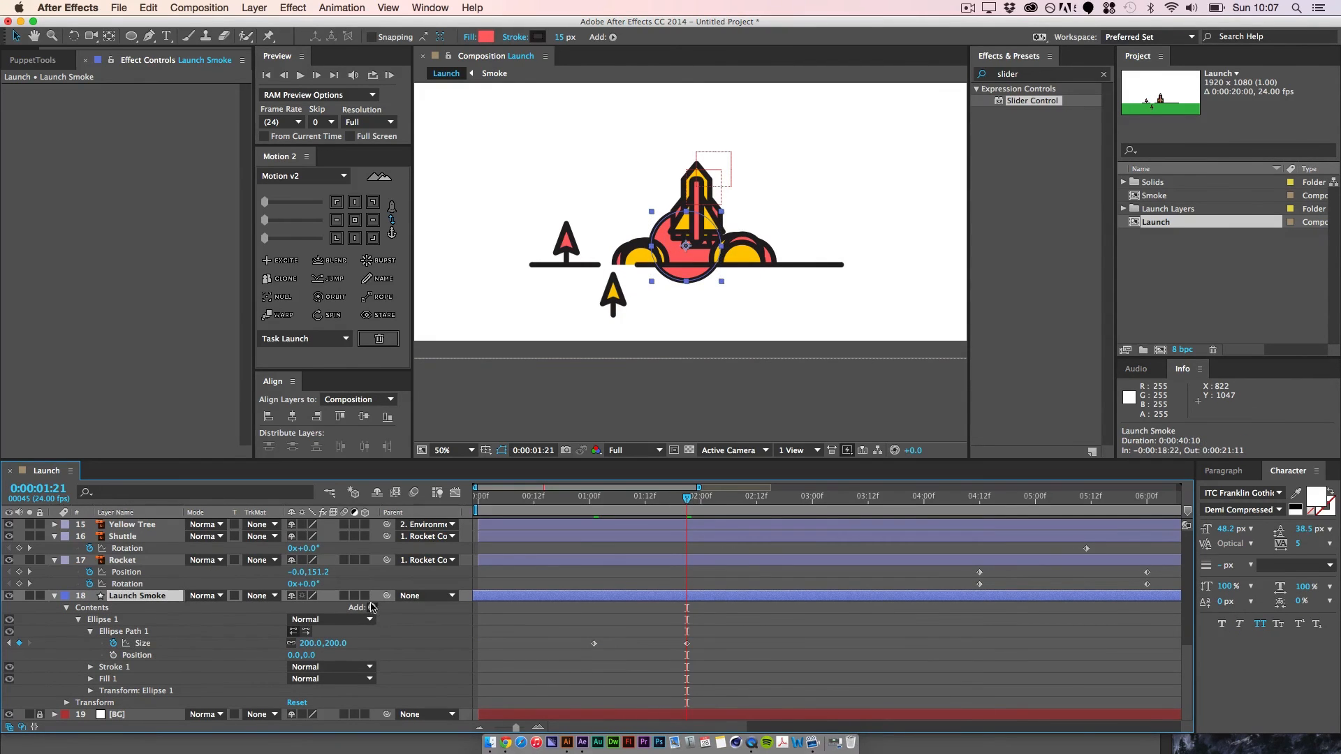
{"action": "left_click_drag", "start_coordinate": [141, 574], "coordinate": [139, 573]}
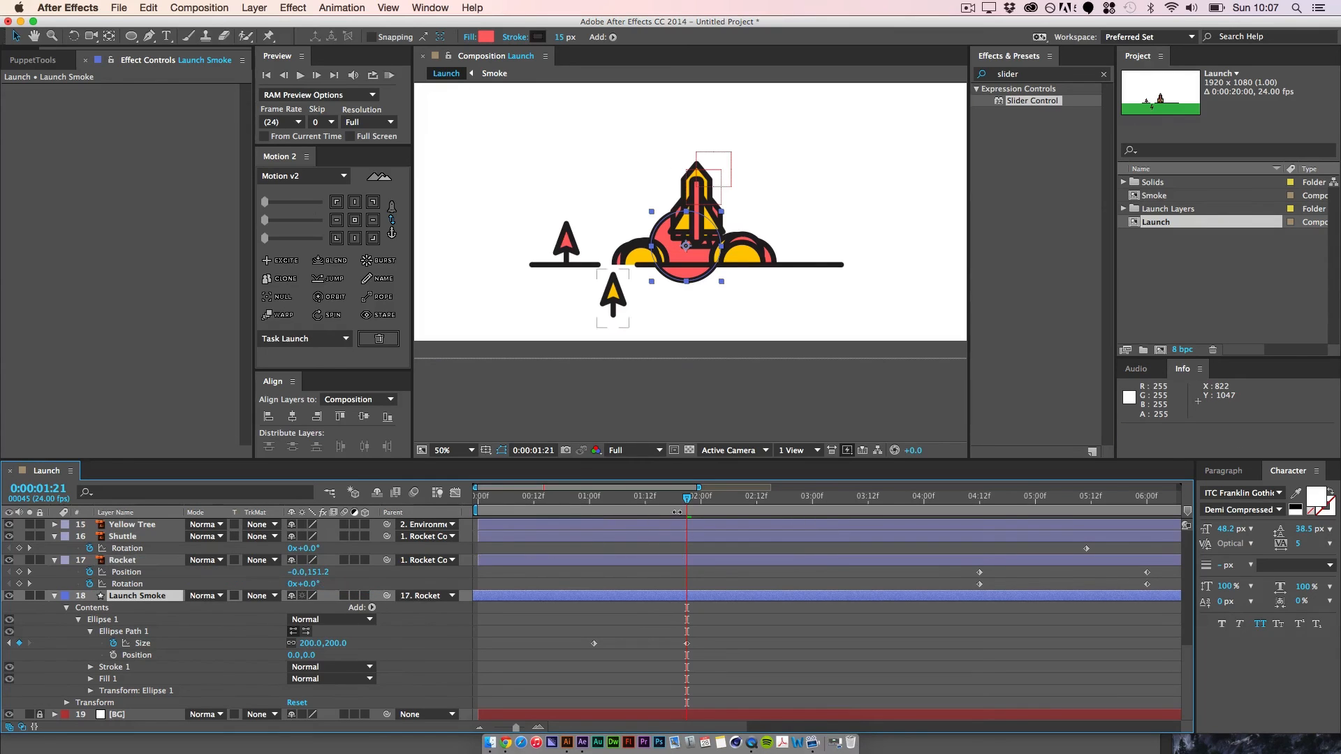
{"action": "left_click_drag", "start_coordinate": [682, 506], "coordinate": [599, 538]}
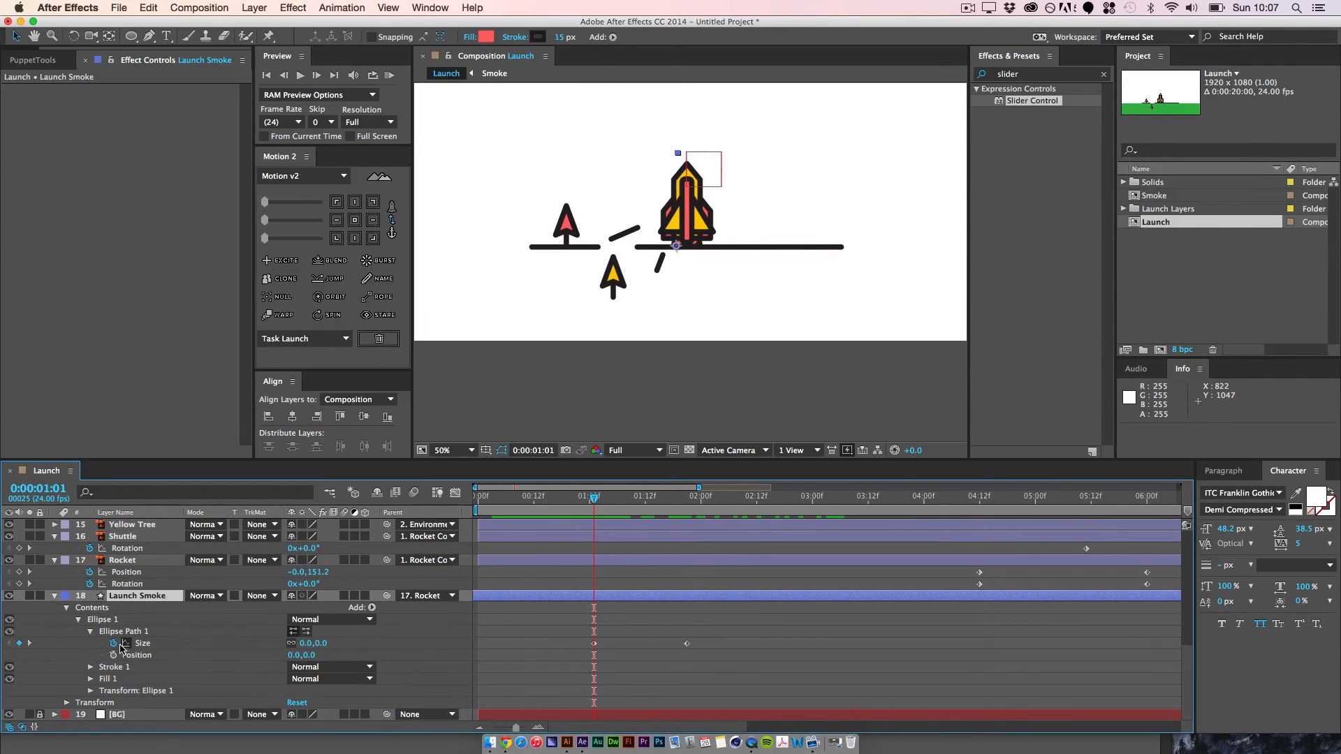
{"action": "key", "text": "super+z"}
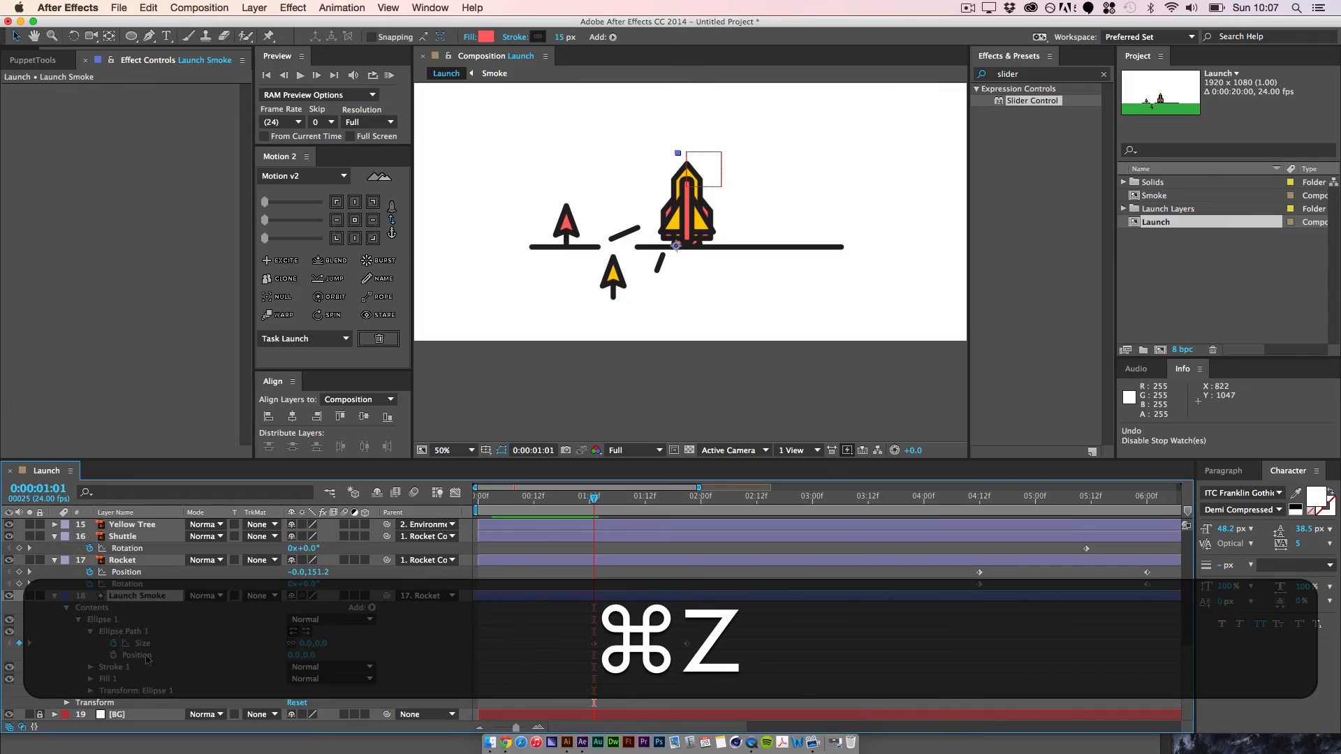
Step: Reset the Launch Smoke layer's parent to None
{"action": "left_click", "coordinate": [423, 596]}
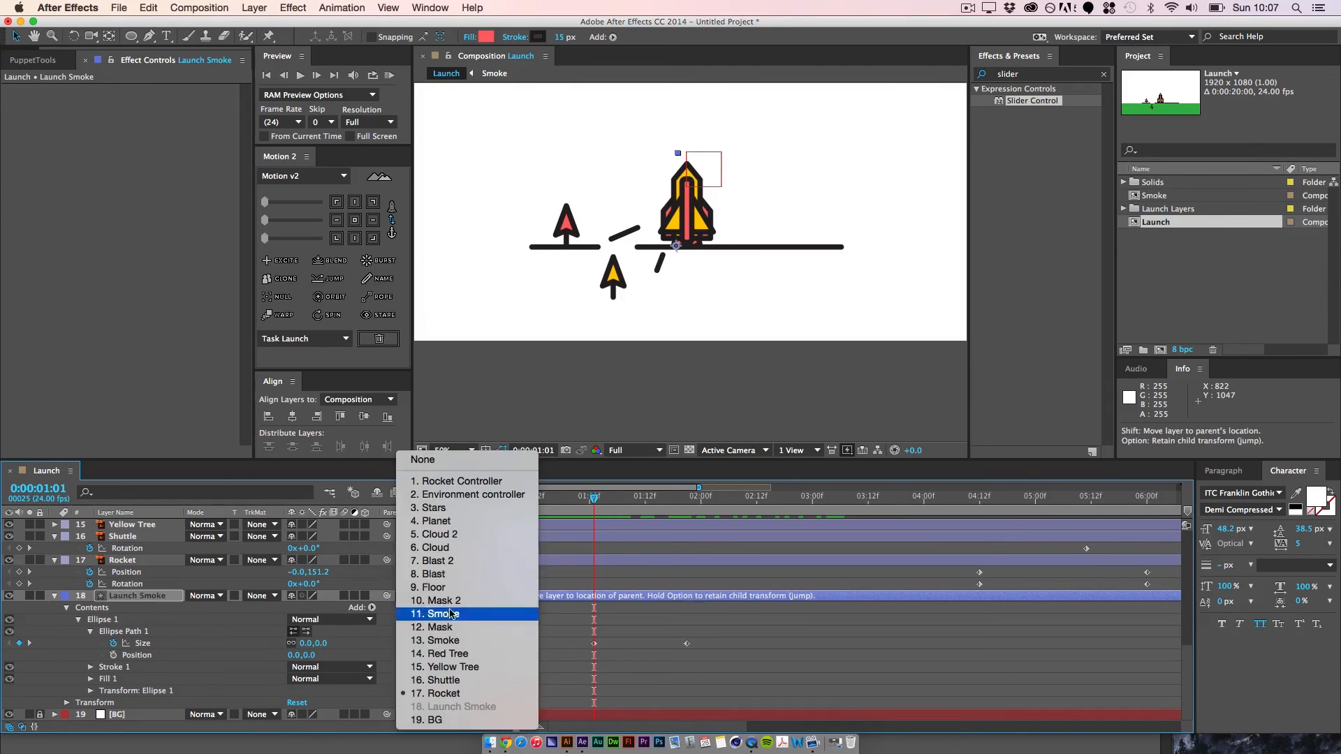
{"action": "left_click", "coordinate": [451, 460]}
{"action": "left_click", "coordinate": [621, 655]}
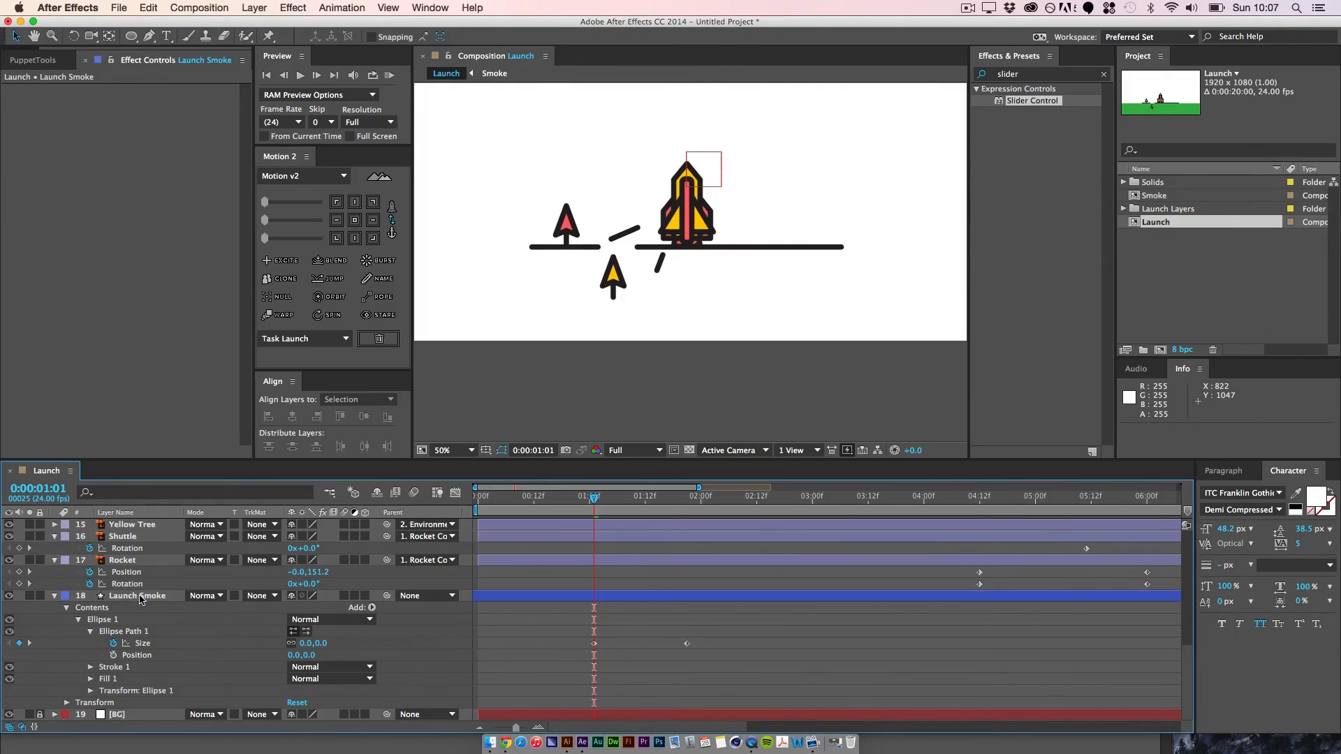
Step: Separate the Launch Smoke layer's position dimensions and keep only its Y Position keyframed at 0:00:01:01
{"action": "left_click", "coordinate": [133, 596]}
{"action": "key", "text": "p"}
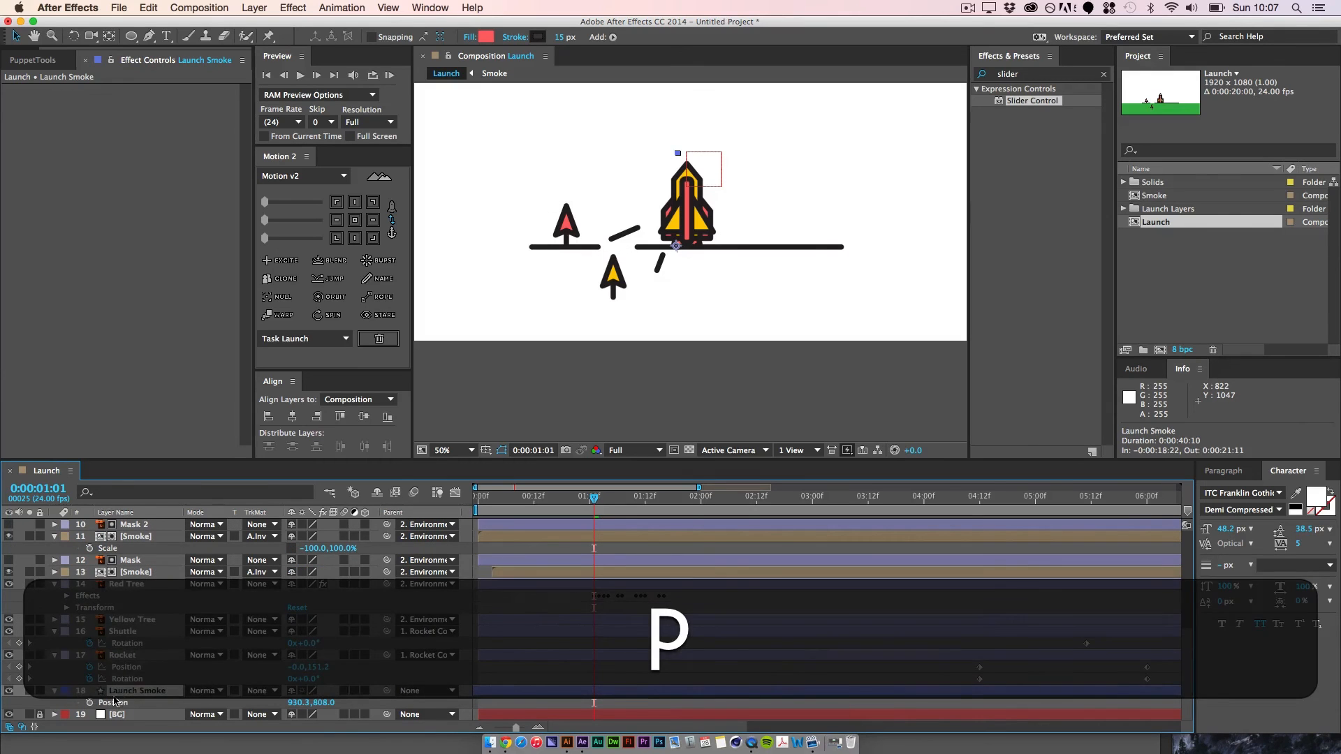
{"action": "right_click", "coordinate": [113, 707]}
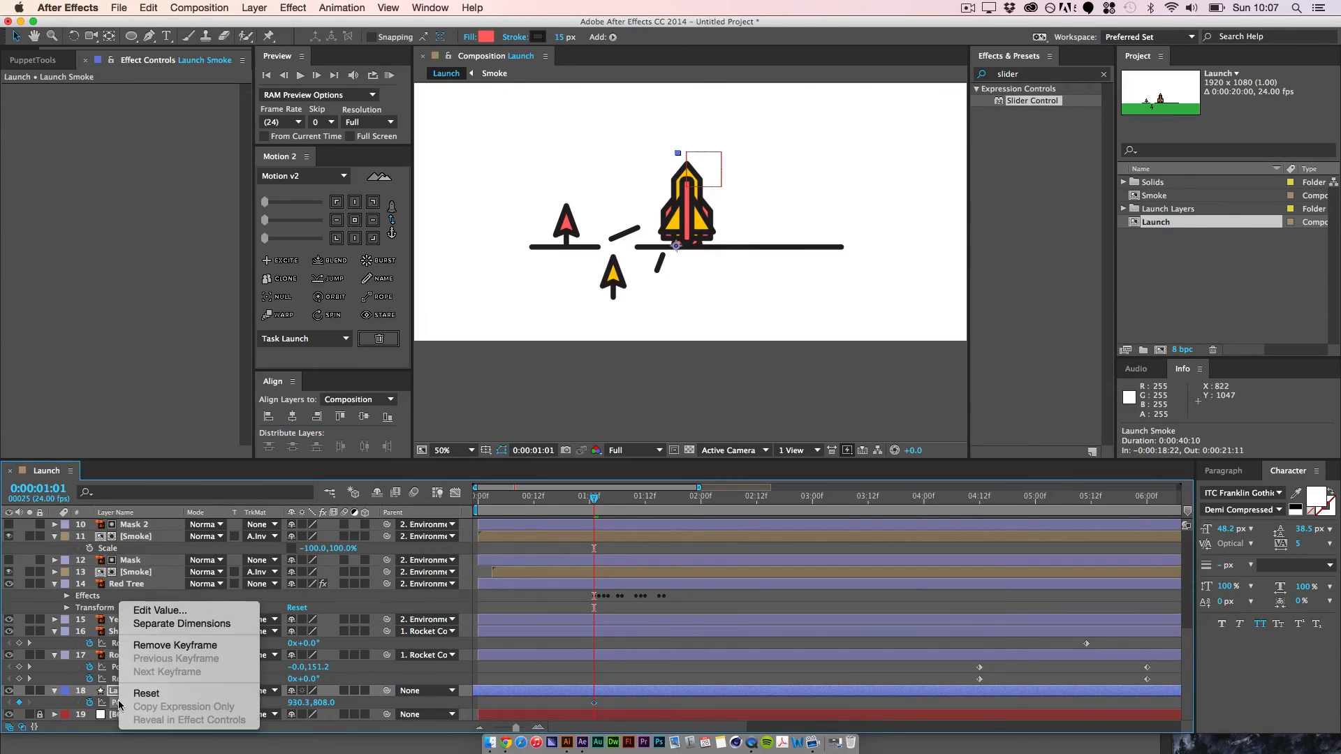
{"action": "left_click", "coordinate": [194, 628]}
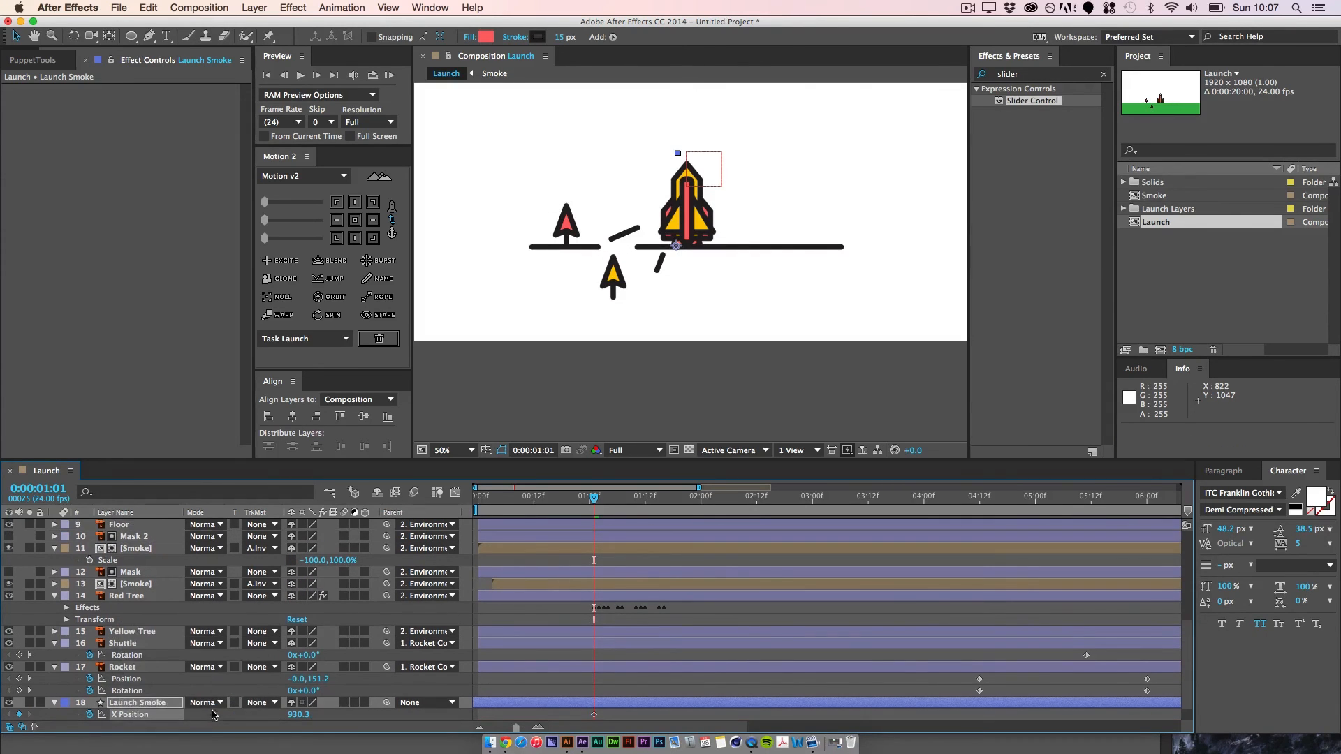
{"action": "left_click", "coordinate": [89, 690]}
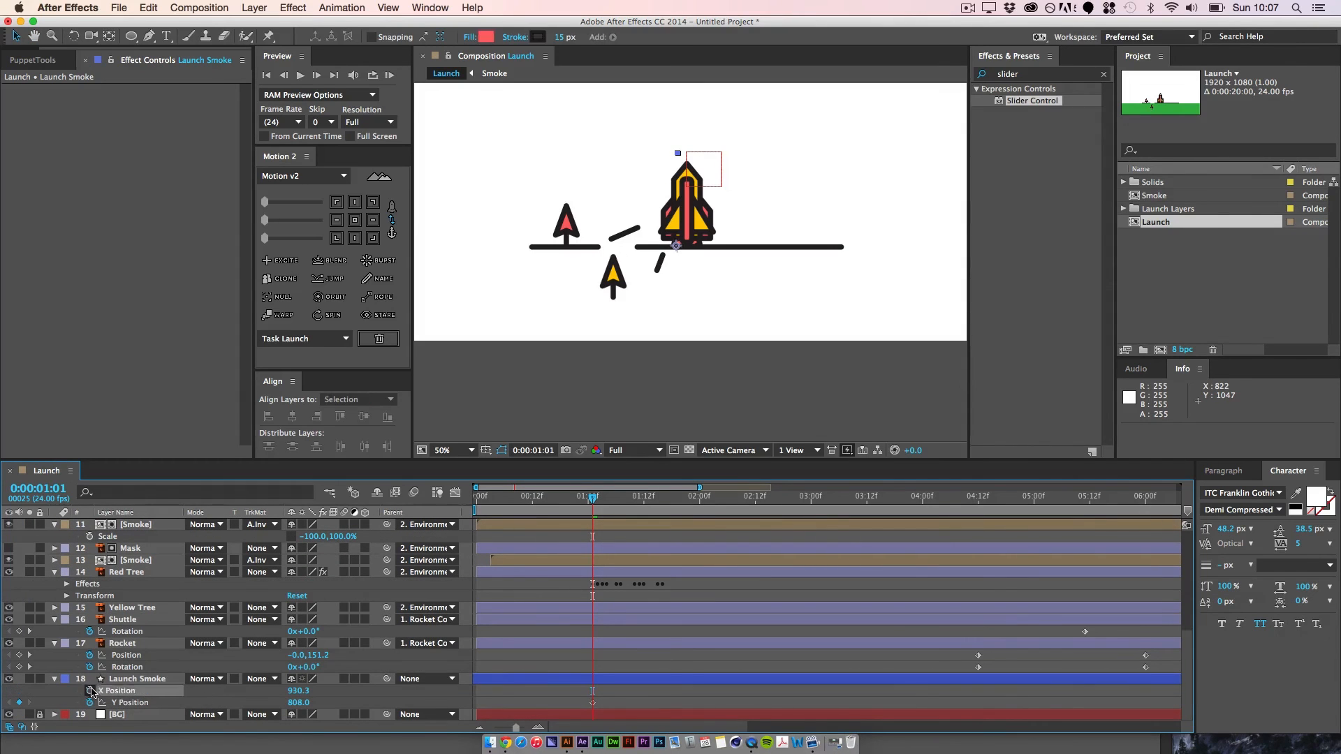
{"action": "left_click", "coordinate": [131, 702]}
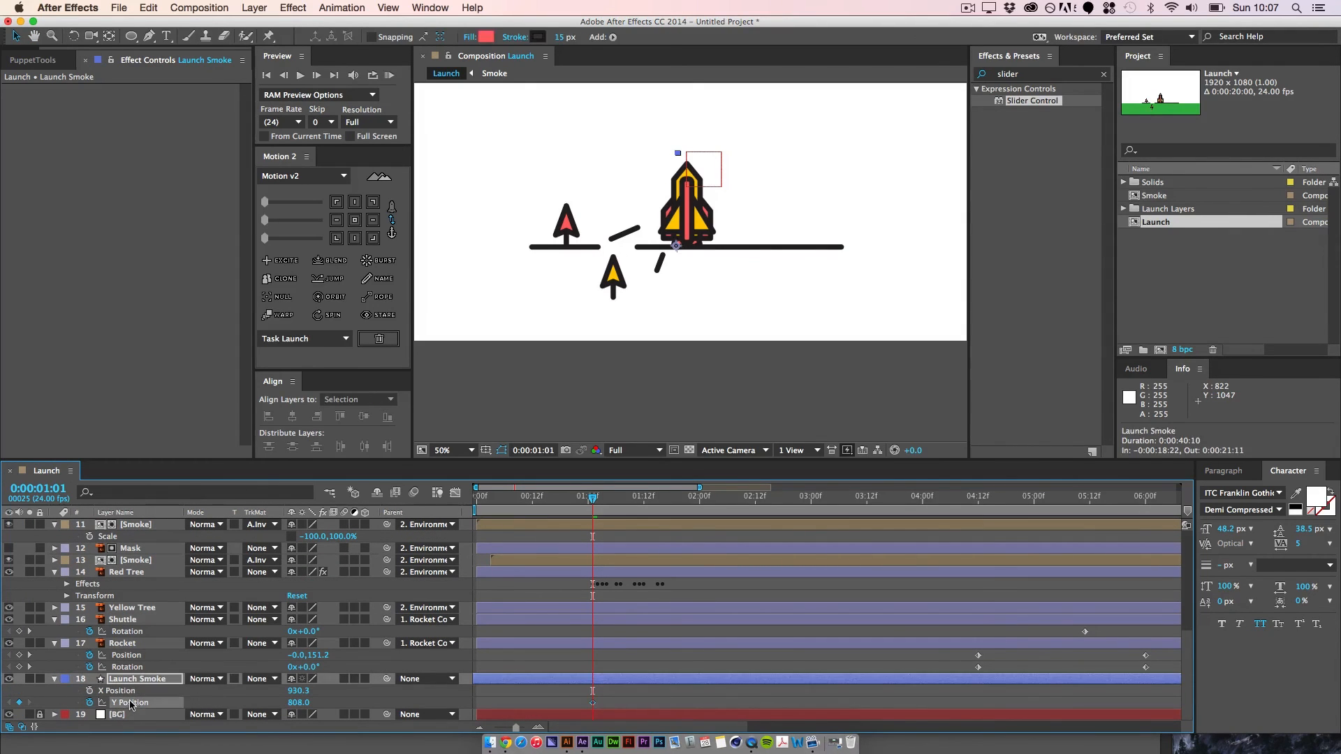
Step: At 0:00:04:00, move the Launch Smoke ellipse straight down to Y position 1456 and scrub back to 0:00:01:01
{"action": "left_click_drag", "start_coordinate": [602, 510], "coordinate": [584, 566]}
{"action": "left_click_drag", "start_coordinate": [596, 499], "coordinate": [927, 538]}
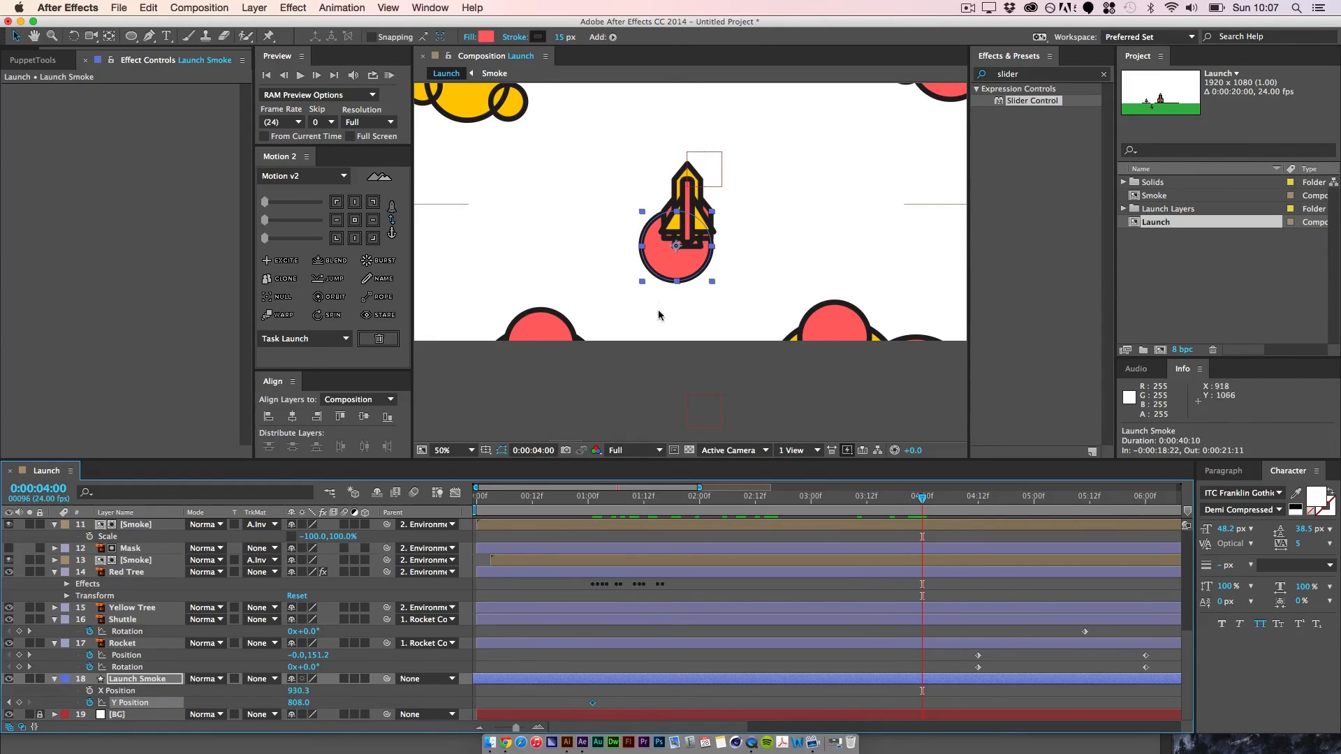
{"action": "left_click_drag", "start_coordinate": [692, 268], "coordinate": [688, 482]}
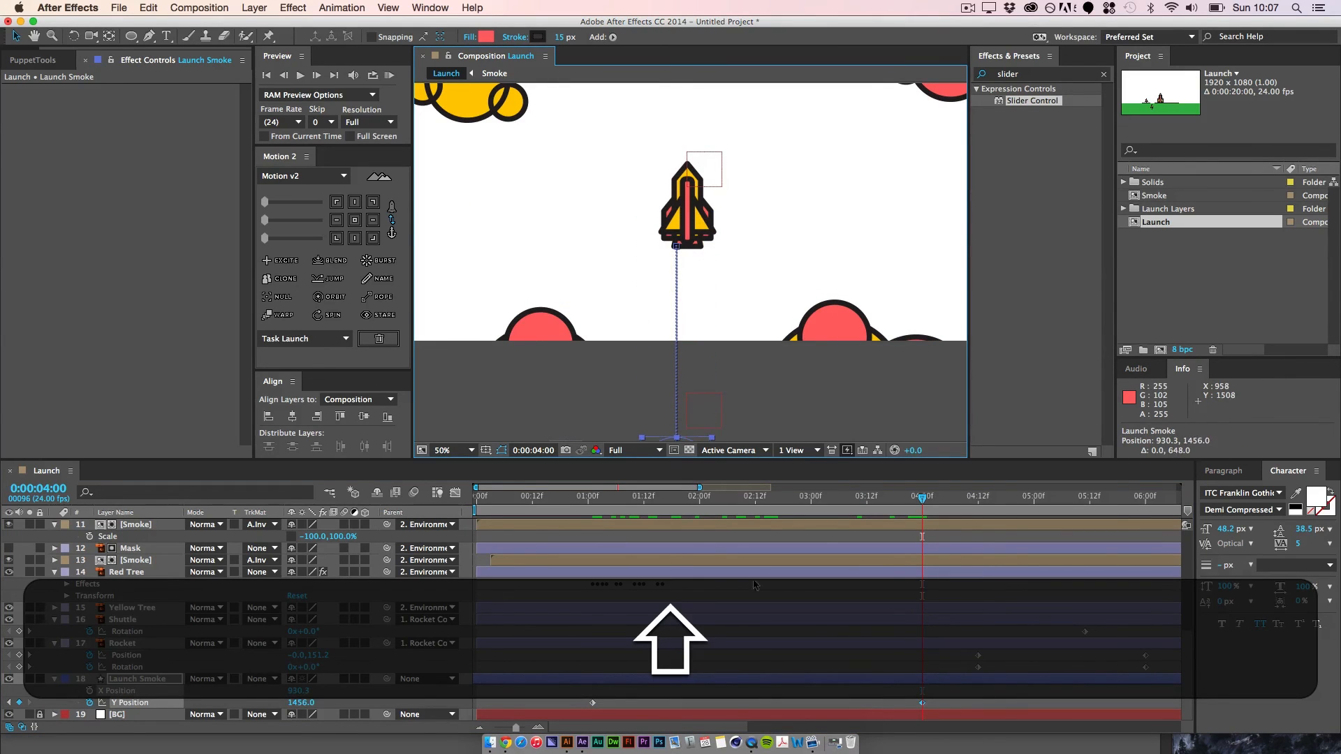
{"action": "left_click_drag", "start_coordinate": [922, 499], "coordinate": [649, 536]}
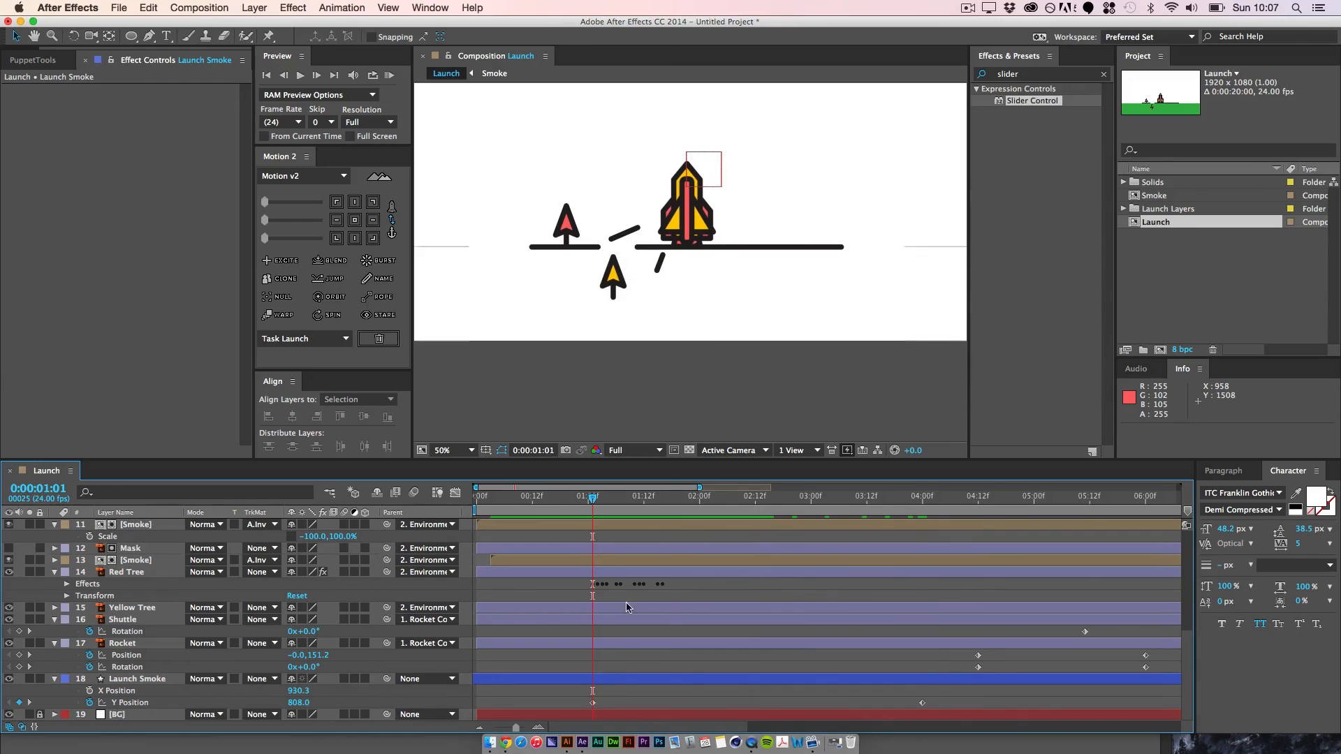
Step: Parent the Launch Smoke layer to the Rocket Controller, preview the launch and move the current time to 0:00:01:17
{"action": "left_click", "coordinate": [417, 684]}
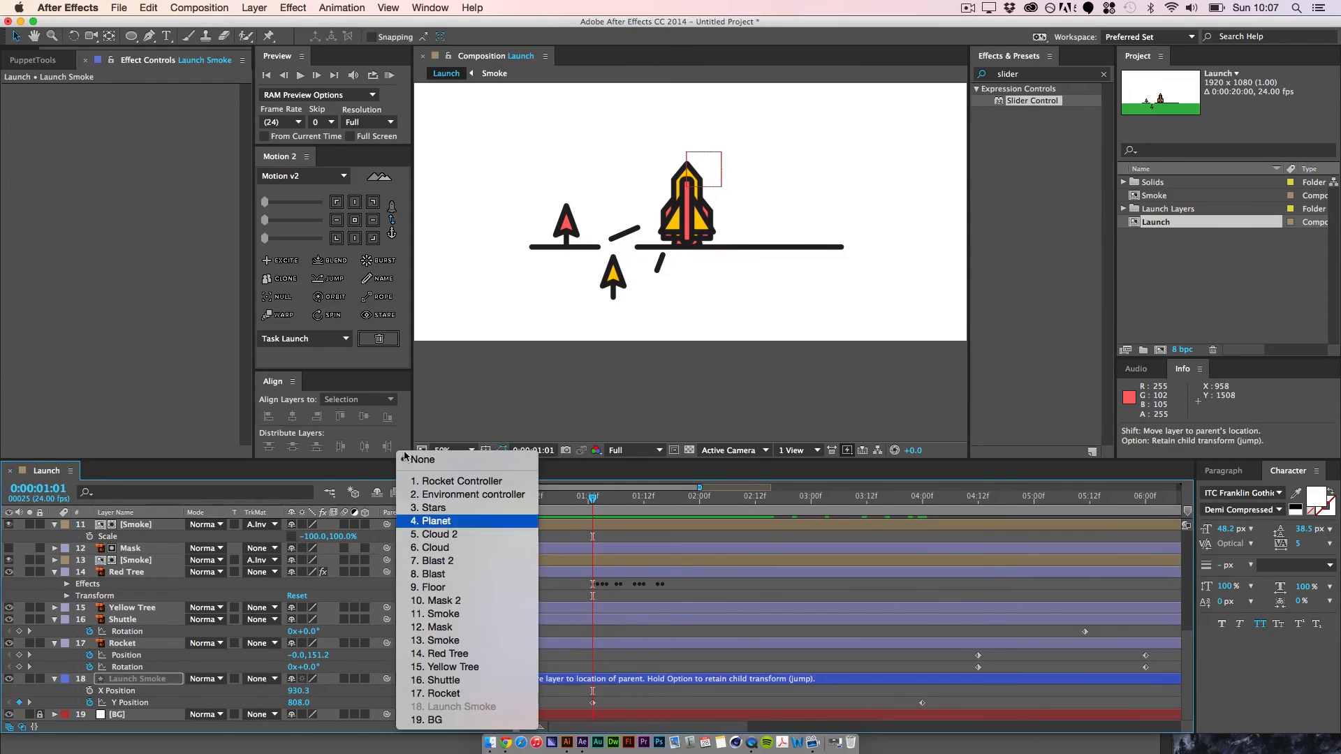
{"action": "left_click", "coordinate": [457, 481]}
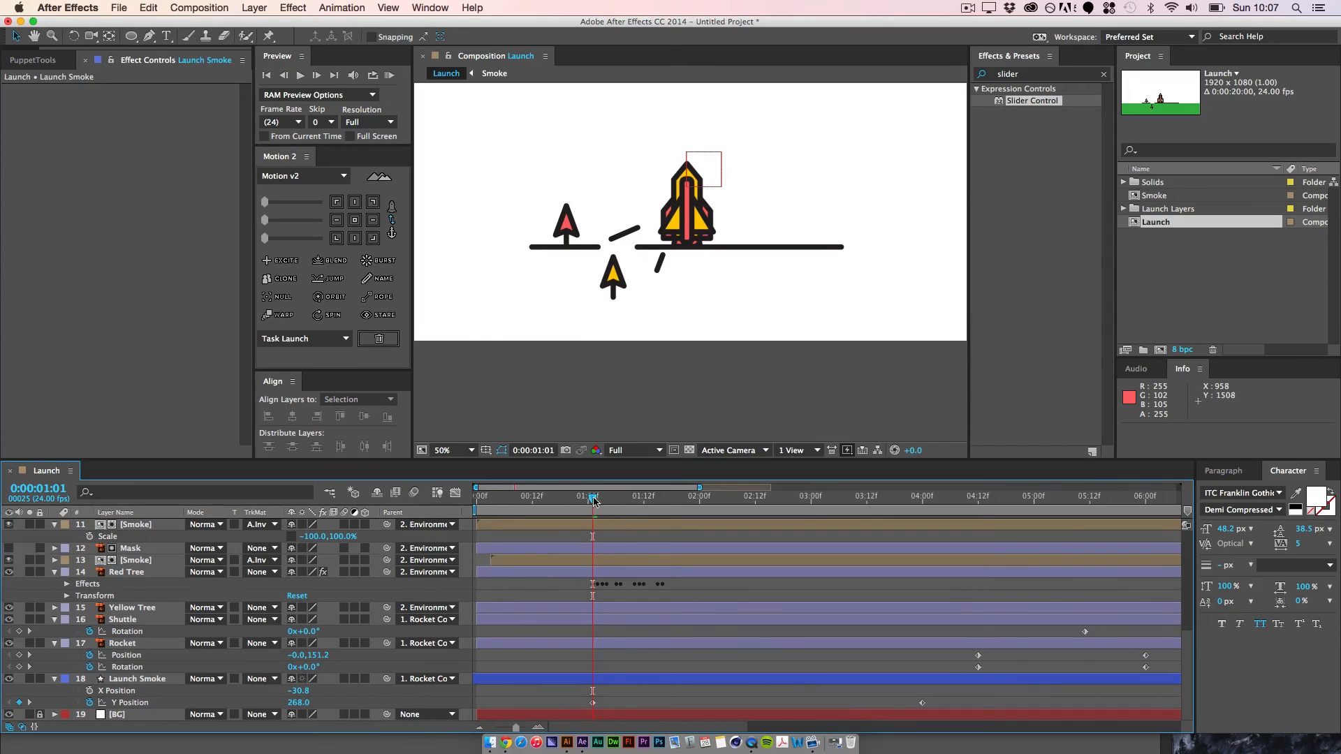
{"action": "key", "text": "space"}
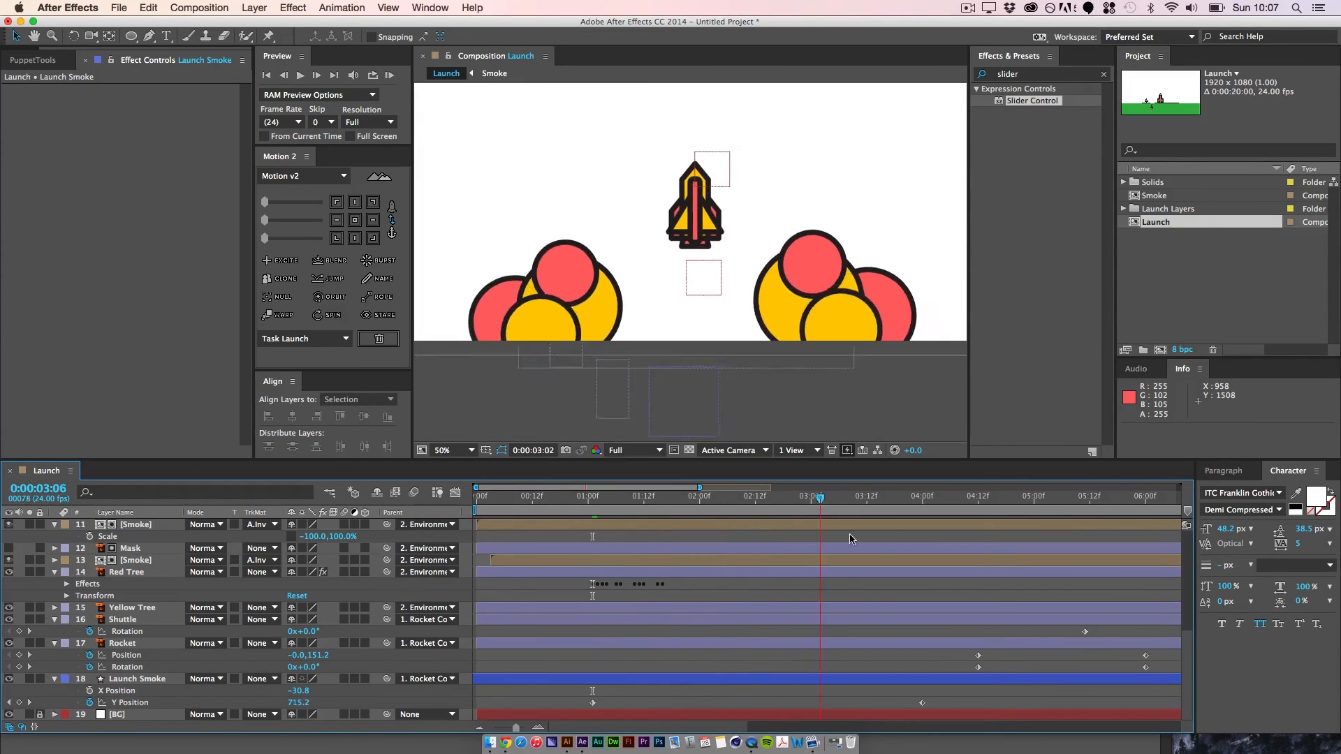
{"action": "left_click_drag", "start_coordinate": [851, 539], "coordinate": [667, 555]}
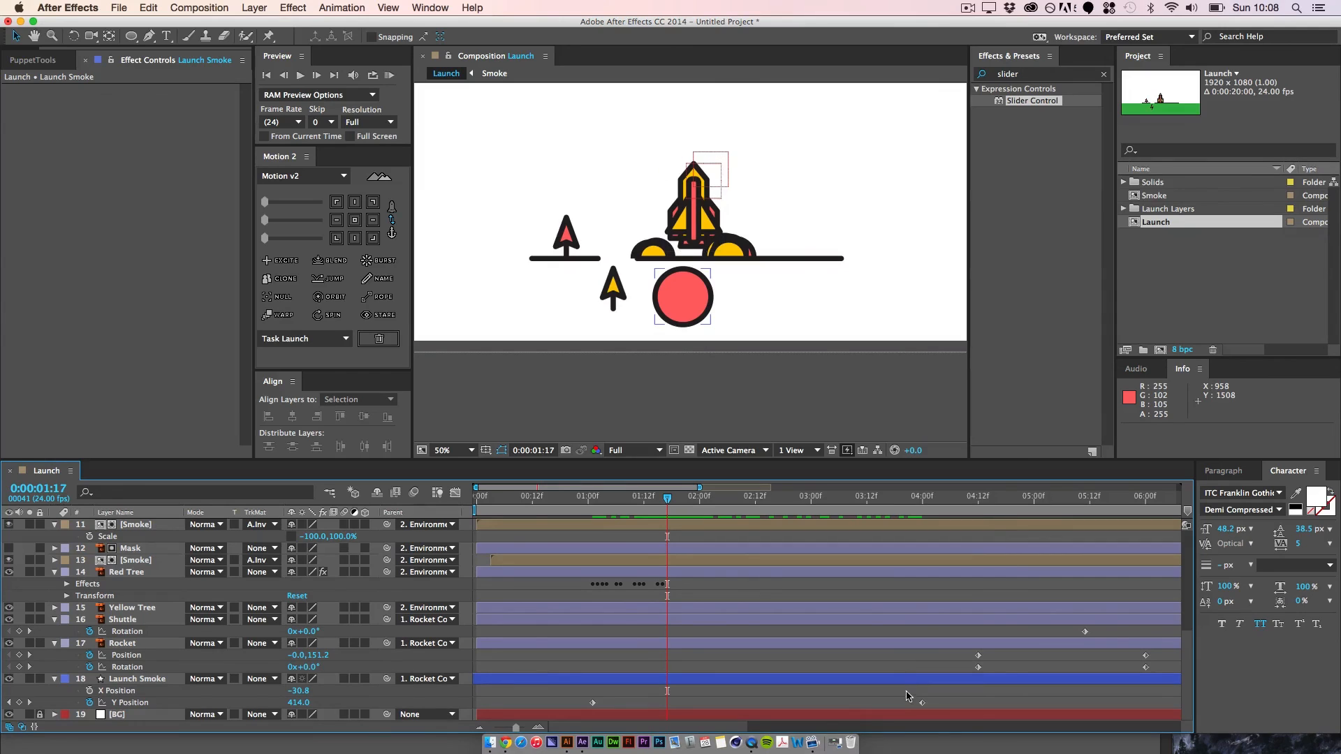
Step: Select Launch Smoke's first Y Position keyframe, then switch to QuickTime Player and play the OUTERSPACE-Break (Converted).mov reference from the start
{"action": "left_click_drag", "start_coordinate": [600, 714], "coordinate": [531, 693]}
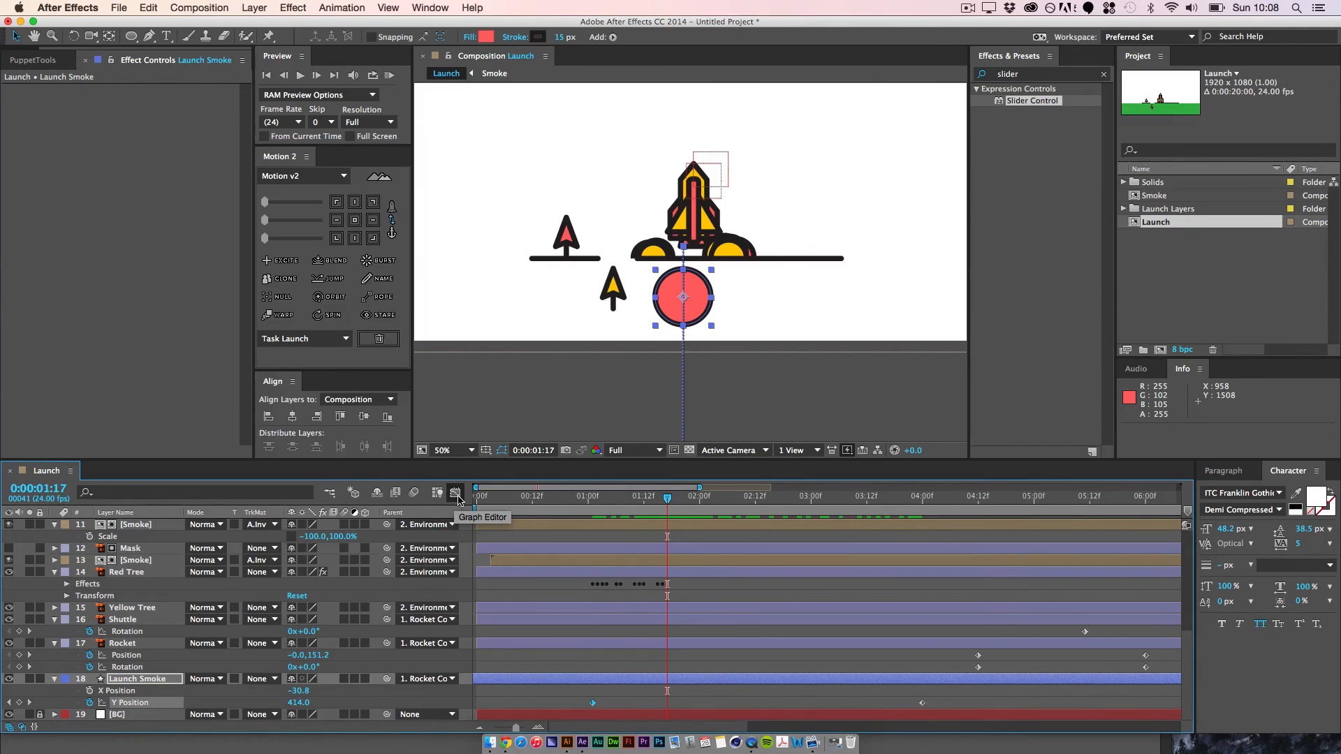
{"action": "left_click", "coordinate": [490, 743]}
{"action": "left_click", "coordinate": [121, 341]}
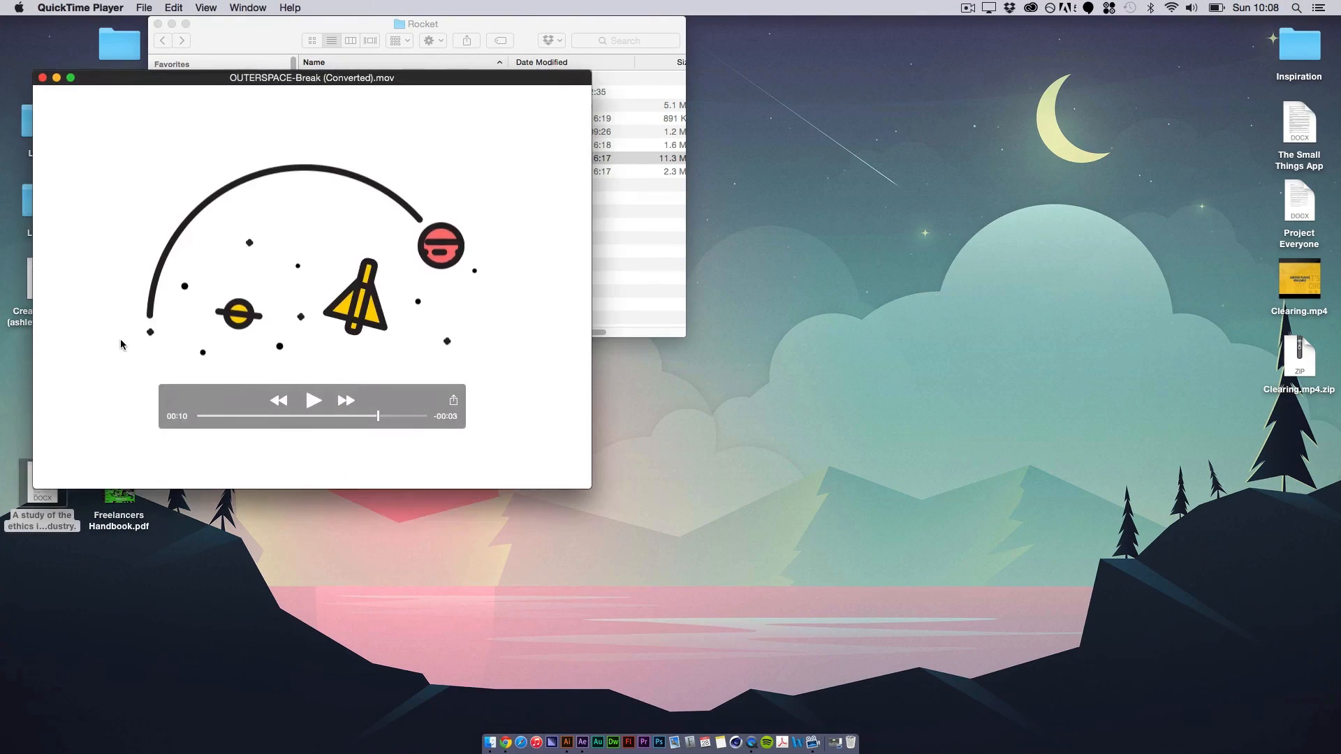
{"action": "left_click", "coordinate": [313, 403]}
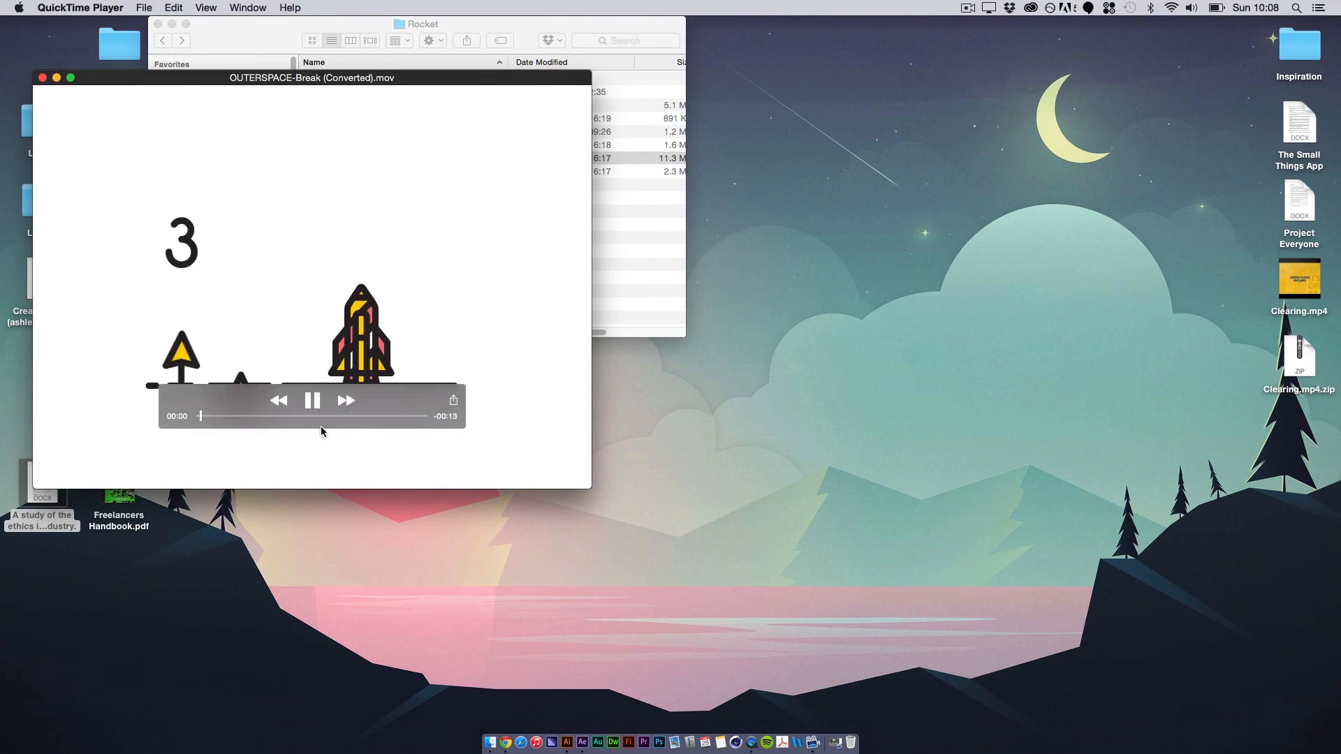
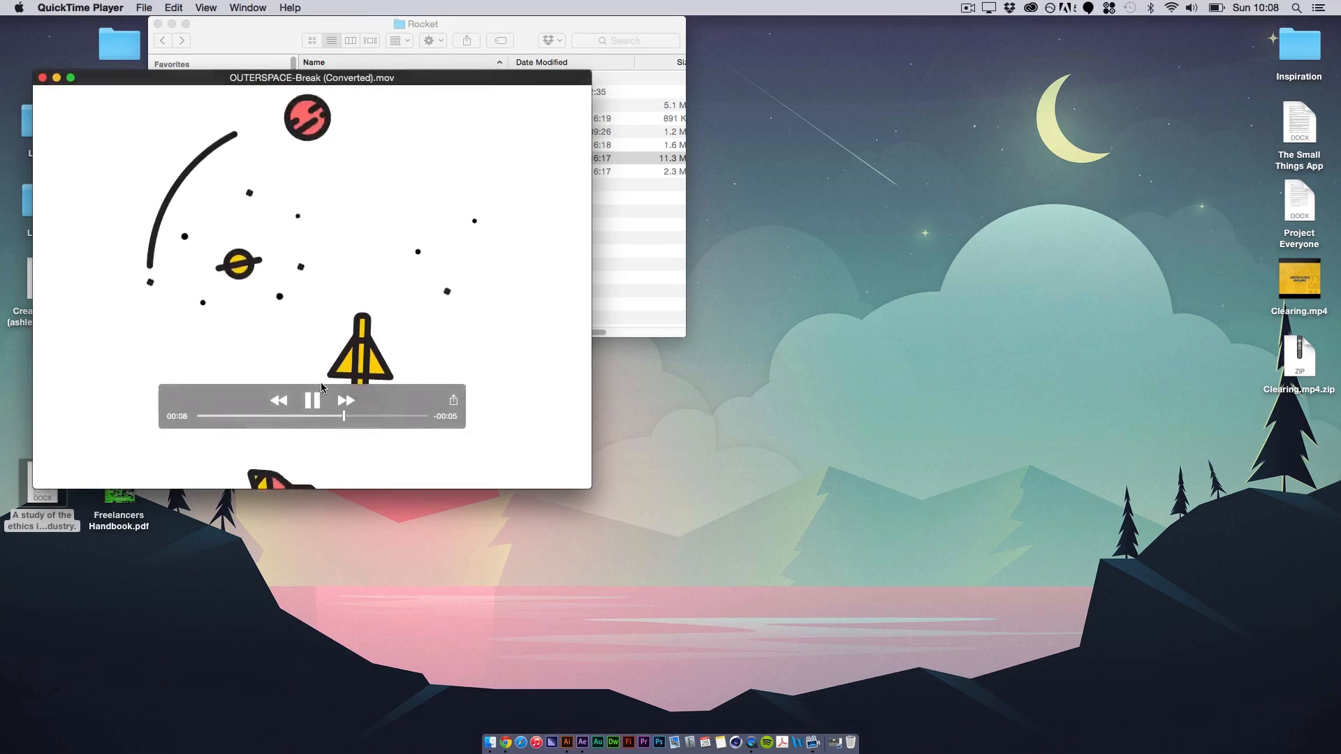
Step: Switch back to After Effects, move Launch Smoke's last Y Position keyframe to 0:00:02:02 and preview the launch
{"action": "left_click", "coordinate": [582, 743]}
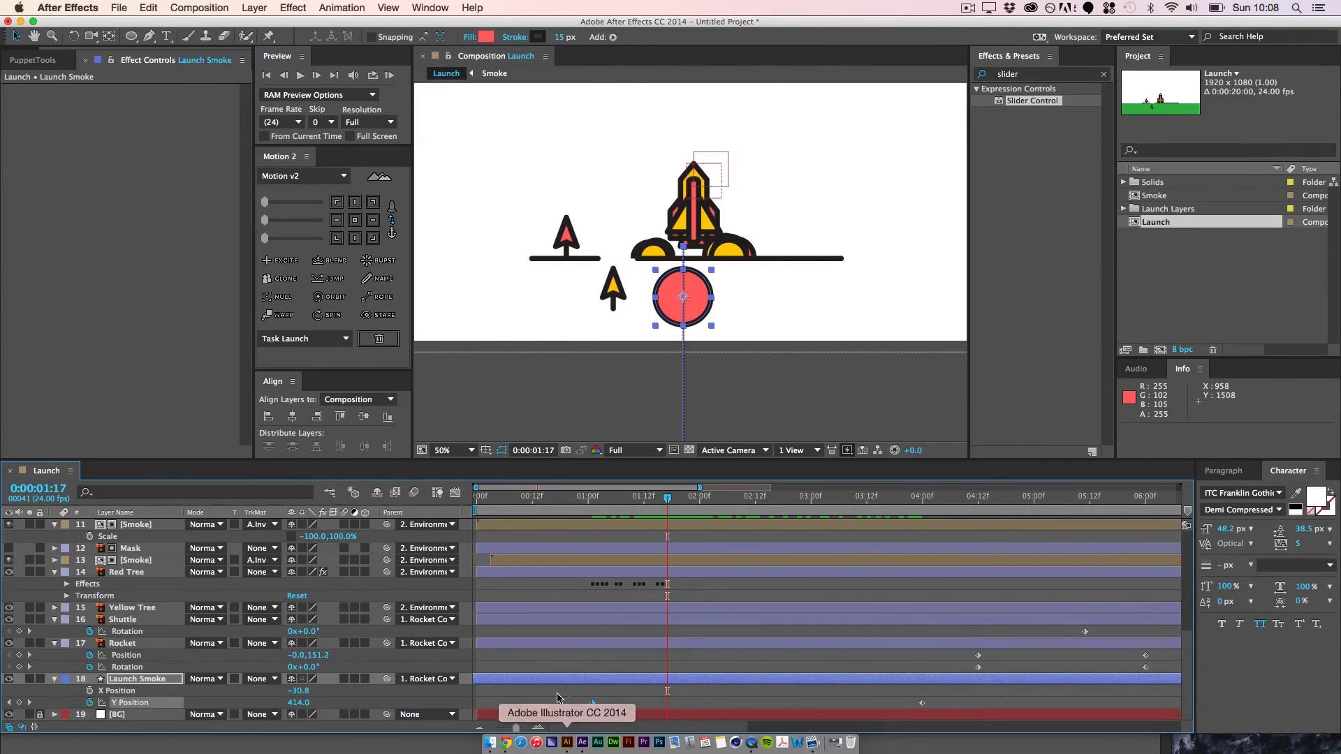
{"action": "left_click_drag", "start_coordinate": [924, 704], "coordinate": [710, 704]}
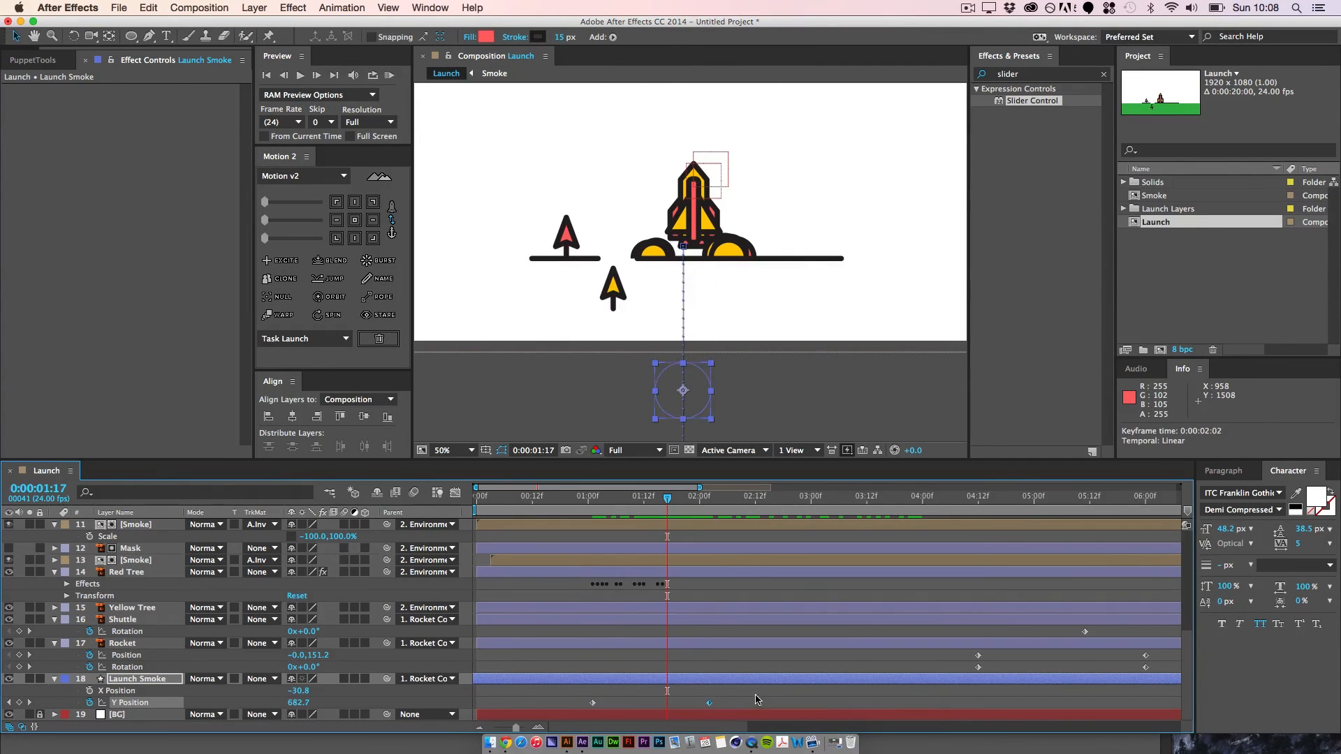
{"action": "left_click", "coordinate": [757, 698]}
{"action": "left_click_drag", "start_coordinate": [668, 500], "coordinate": [583, 550]}
{"action": "key", "text": "space"}
{"action": "key", "text": "space"}
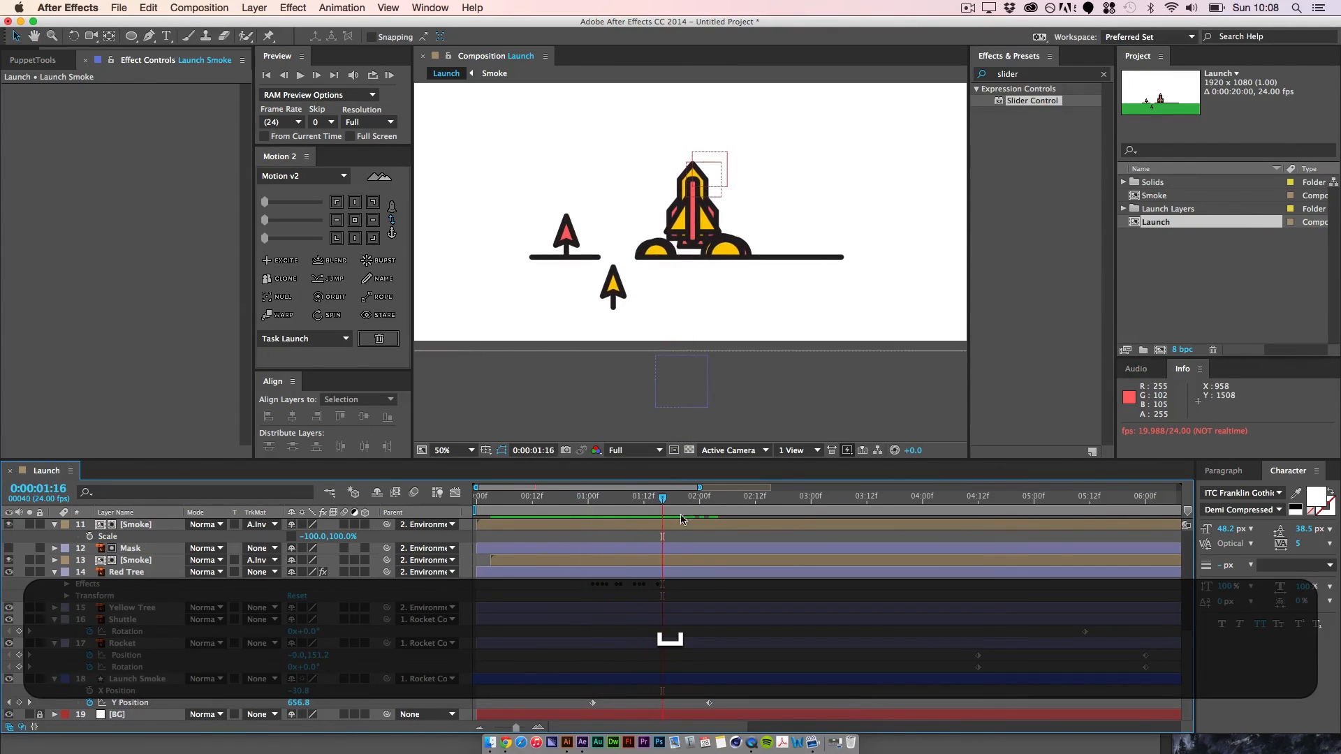
Step: Shape Launch Smoke's Y Position value curve to start fast and ease gently into its last keyframe, and preview it
{"action": "left_click", "coordinate": [593, 703]}
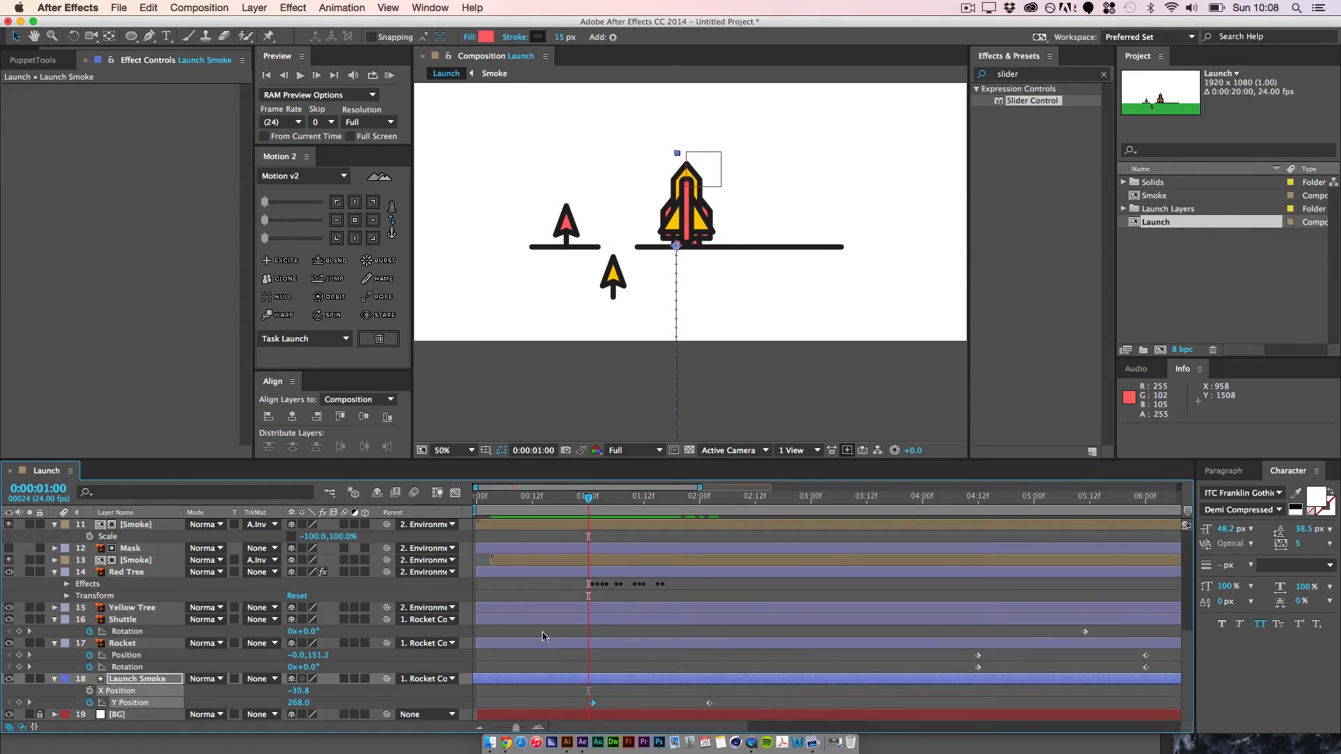
{"action": "left_click", "coordinate": [456, 493]}
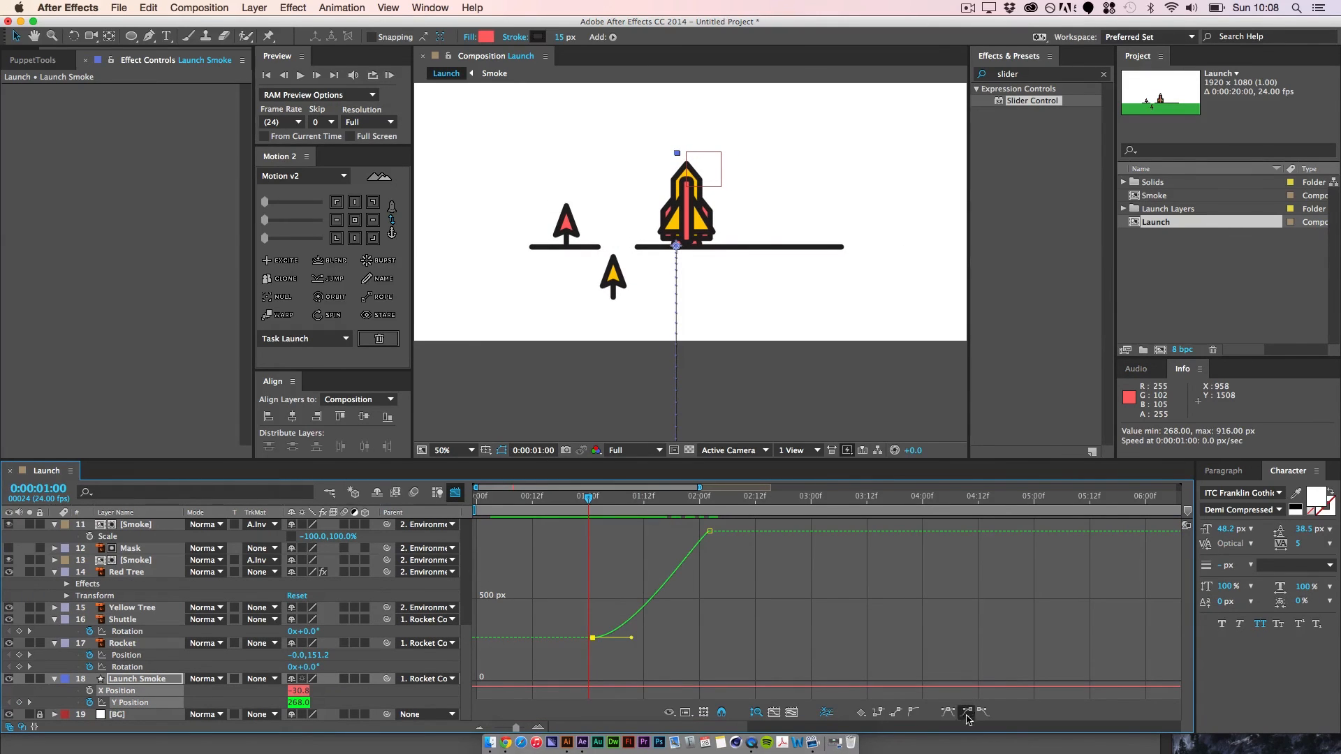
{"action": "left_click_drag", "start_coordinate": [719, 561], "coordinate": [679, 524]}
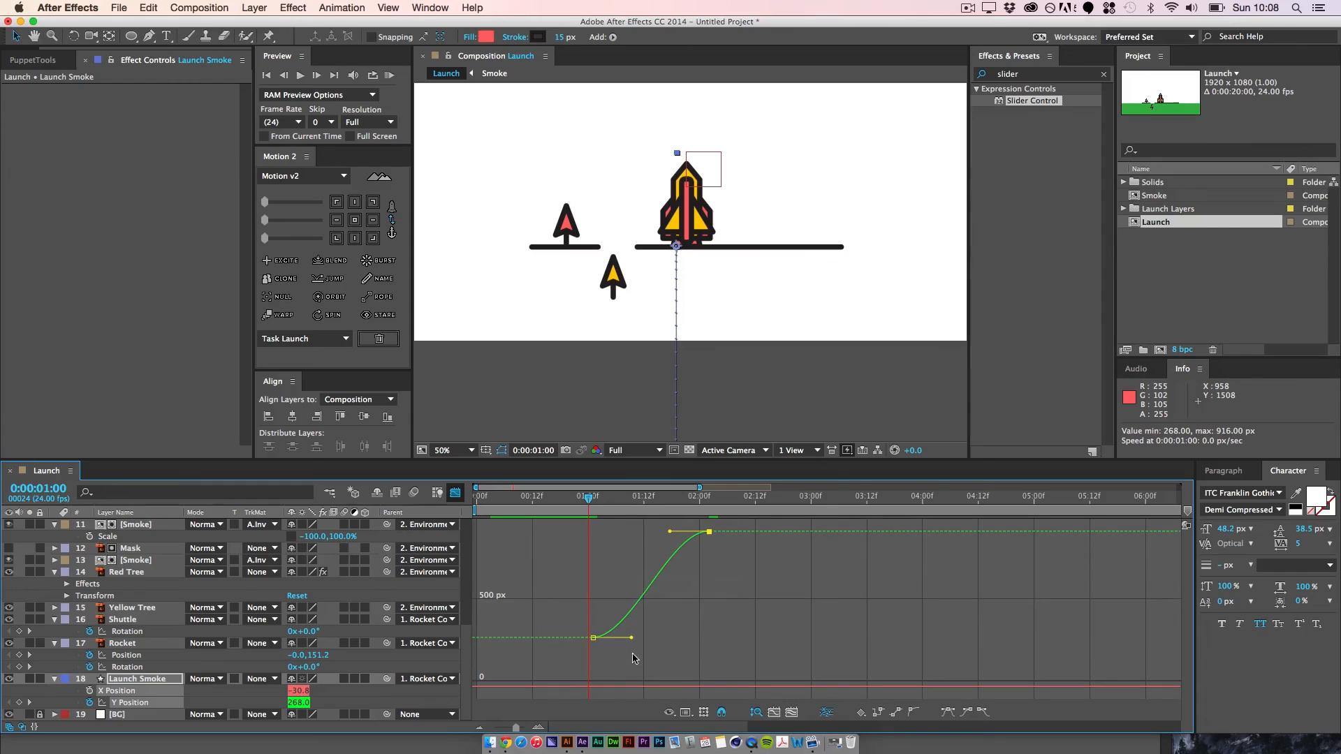
{"action": "key", "text": "space"}
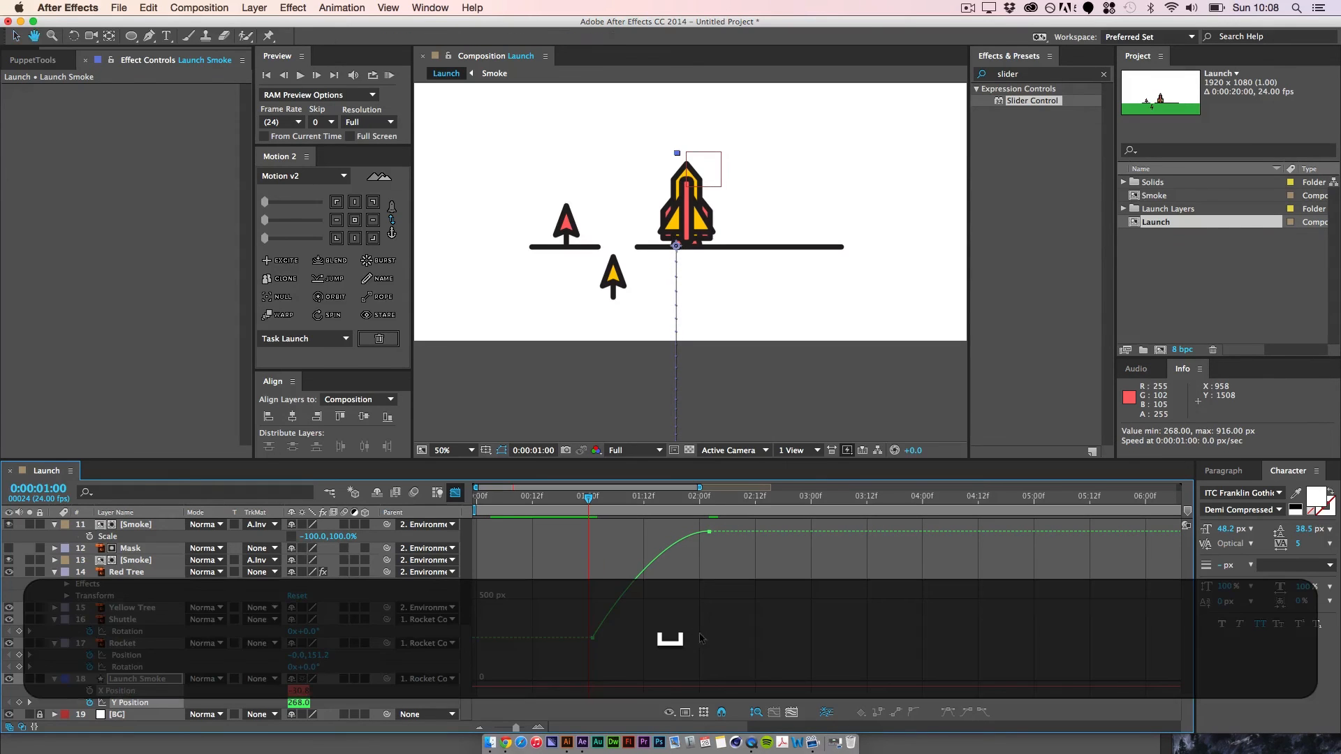
{"action": "key", "text": "space"}
{"action": "left_click_drag", "start_coordinate": [645, 497], "coordinate": [588, 522]}
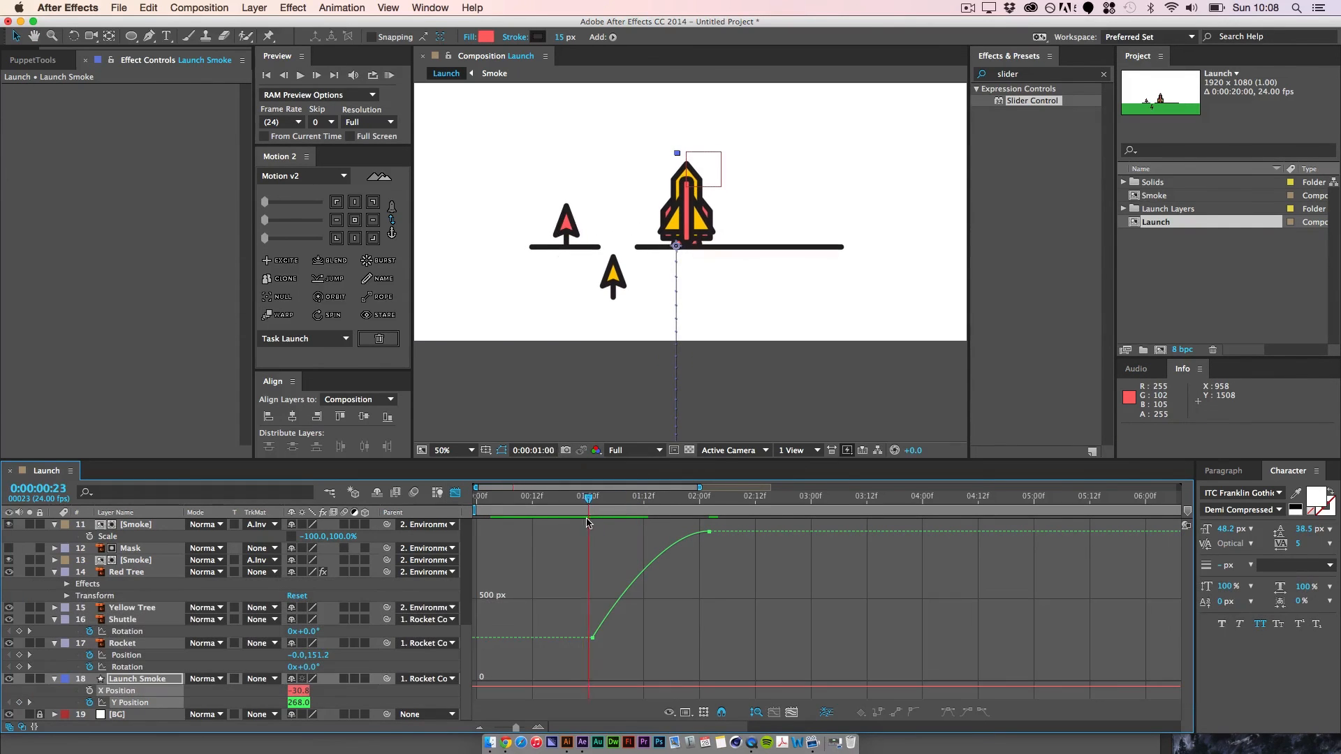
Step: Reshape Launch Smoke's Size curve with a steep start at 0:00:01:01 and an eased last keyframe, and preview the motion
{"action": "key", "text": "Page_Down"}
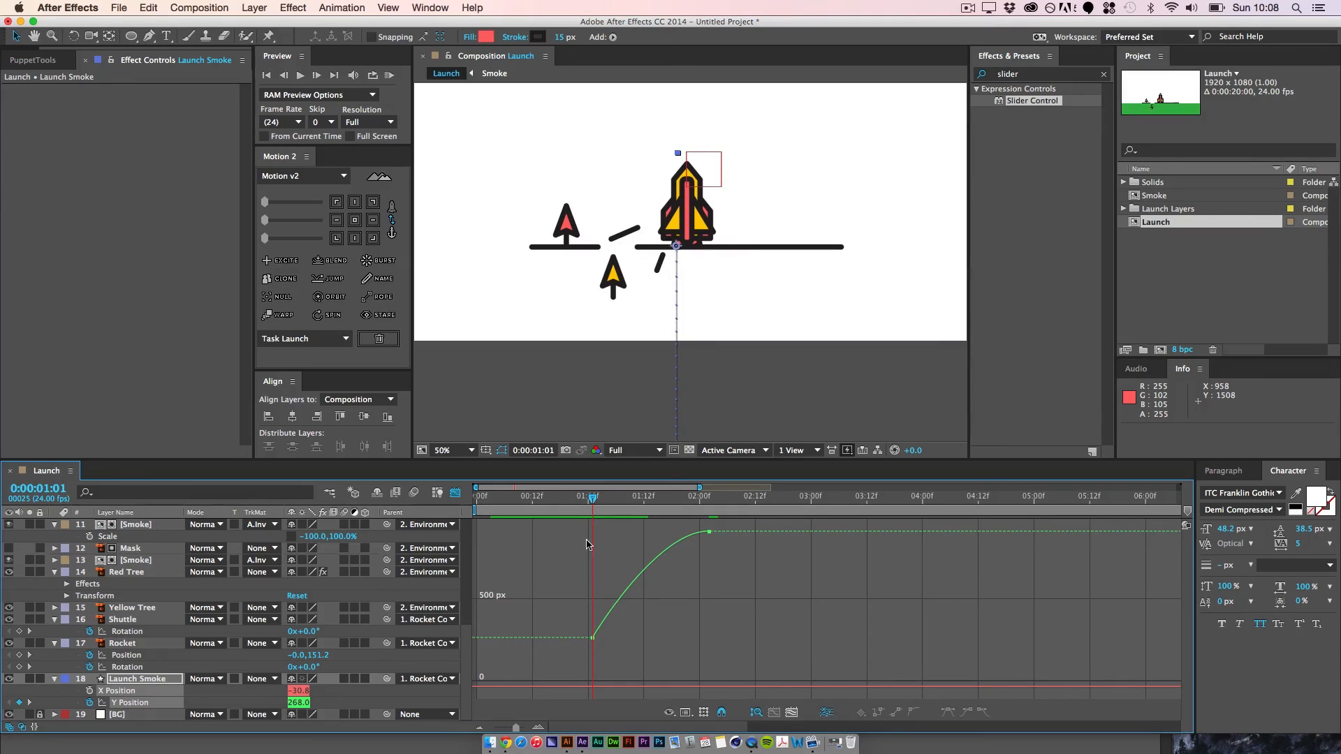
{"action": "left_click", "coordinate": [145, 681]}
{"action": "key", "text": "u"}
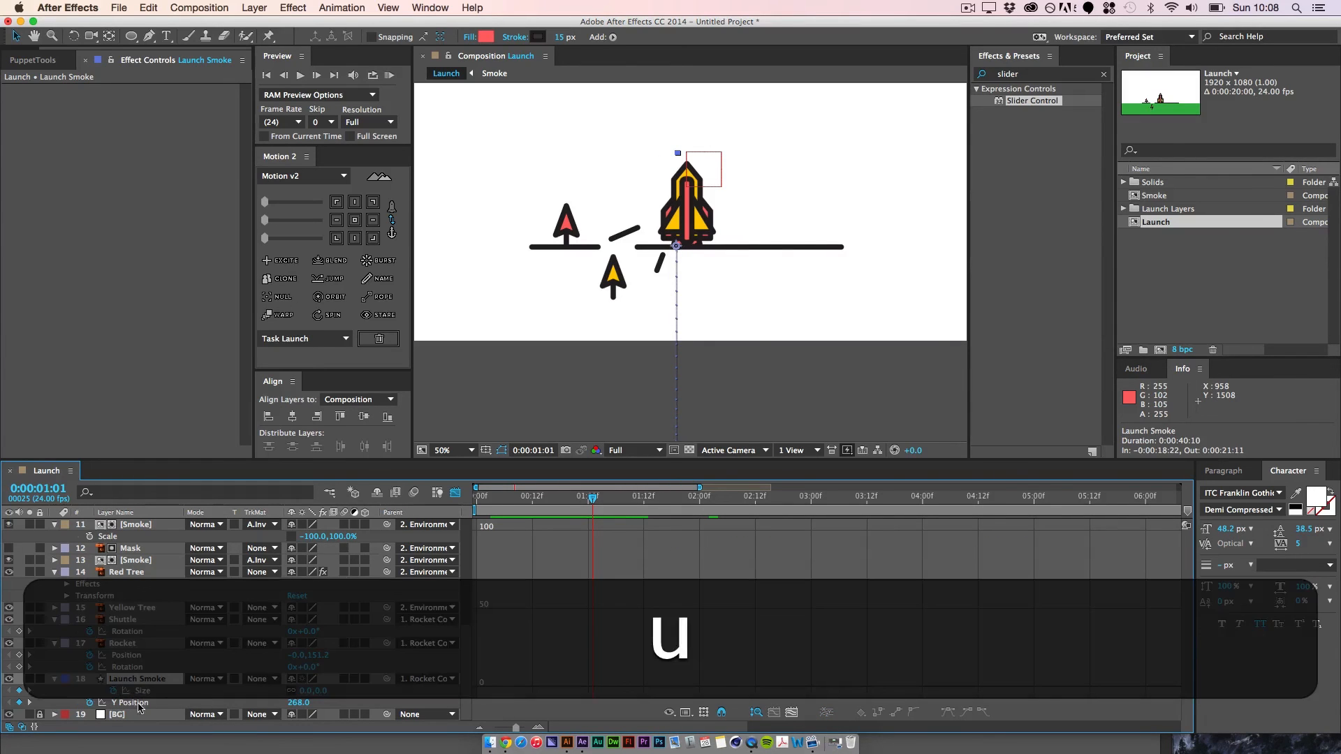
{"action": "left_click", "coordinate": [143, 691]}
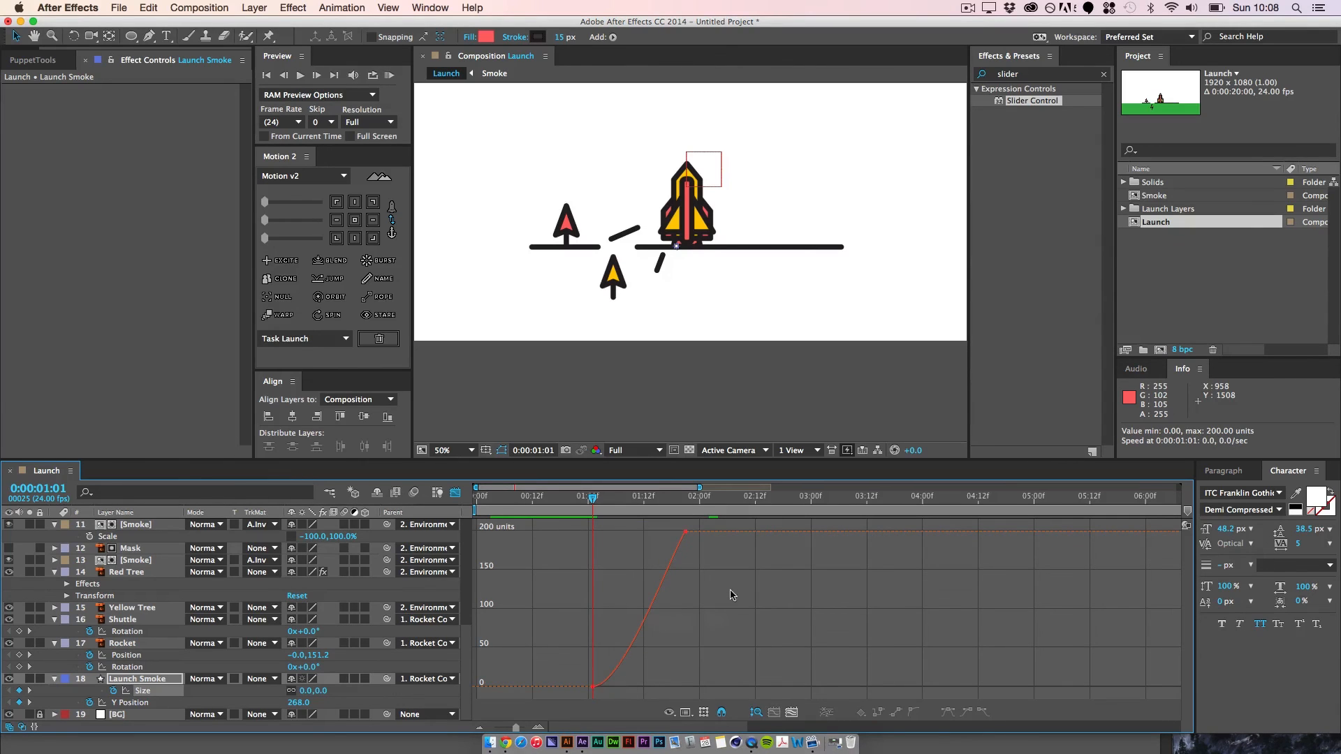
{"action": "left_click_drag", "start_coordinate": [755, 609], "coordinate": [644, 532]}
{"action": "left_click_drag", "start_coordinate": [622, 689], "coordinate": [601, 627]}
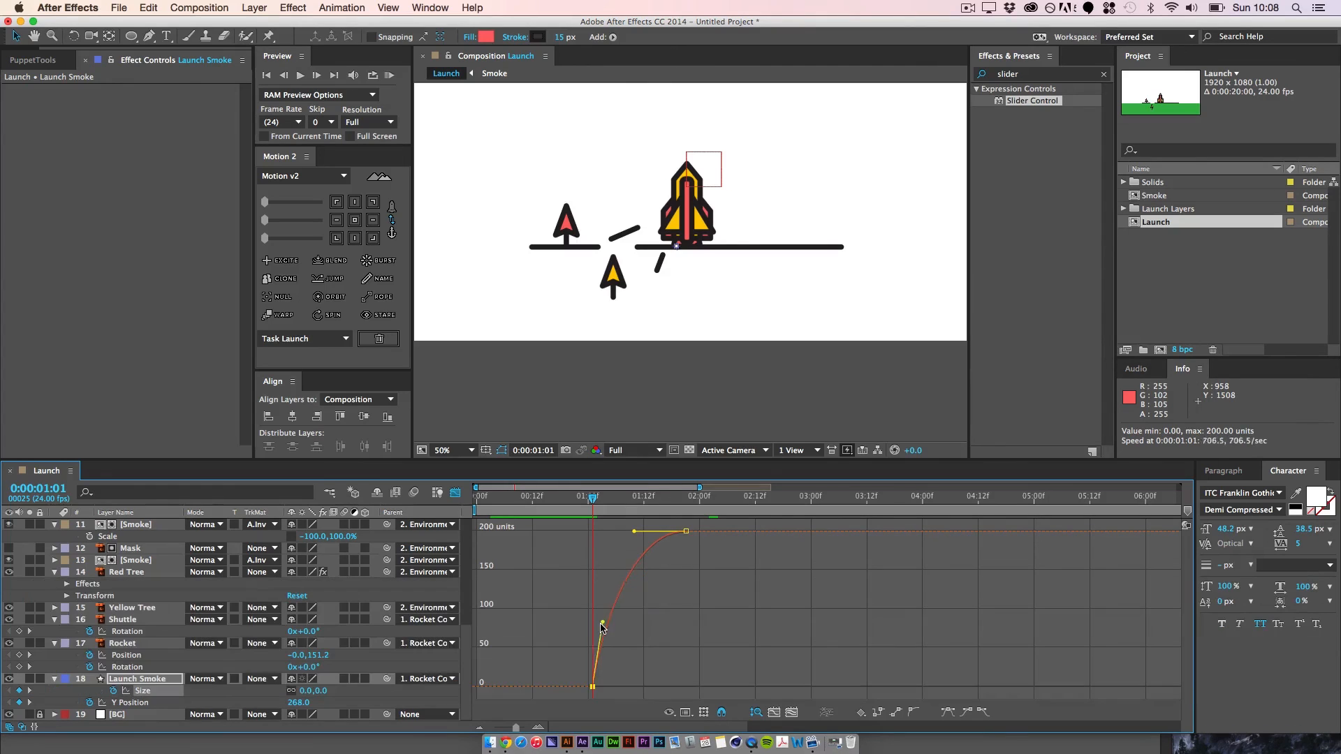
{"action": "key", "text": "space"}
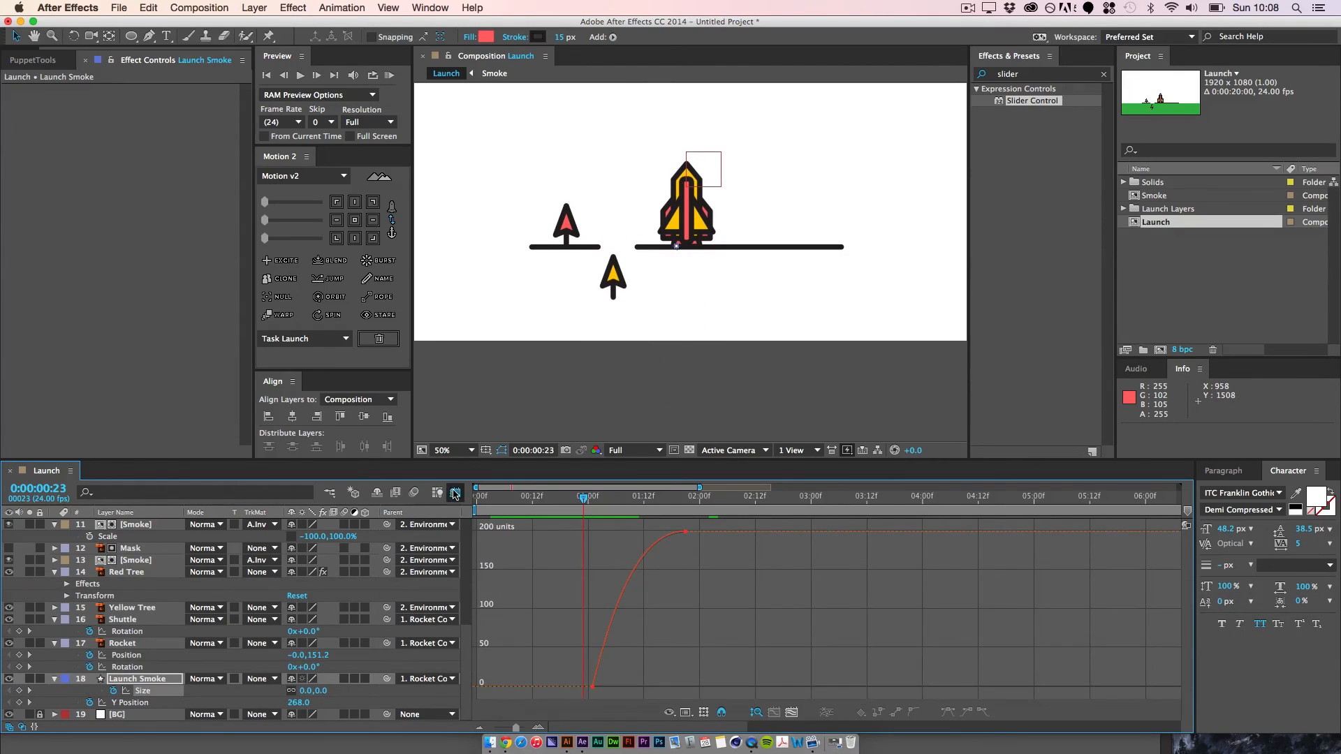
Step: Return to the layer bar view and trim the Launch Smoke layer's in point to 0:00:01:01
{"action": "left_click", "coordinate": [455, 494]}
{"action": "left_click", "coordinate": [151, 679]}
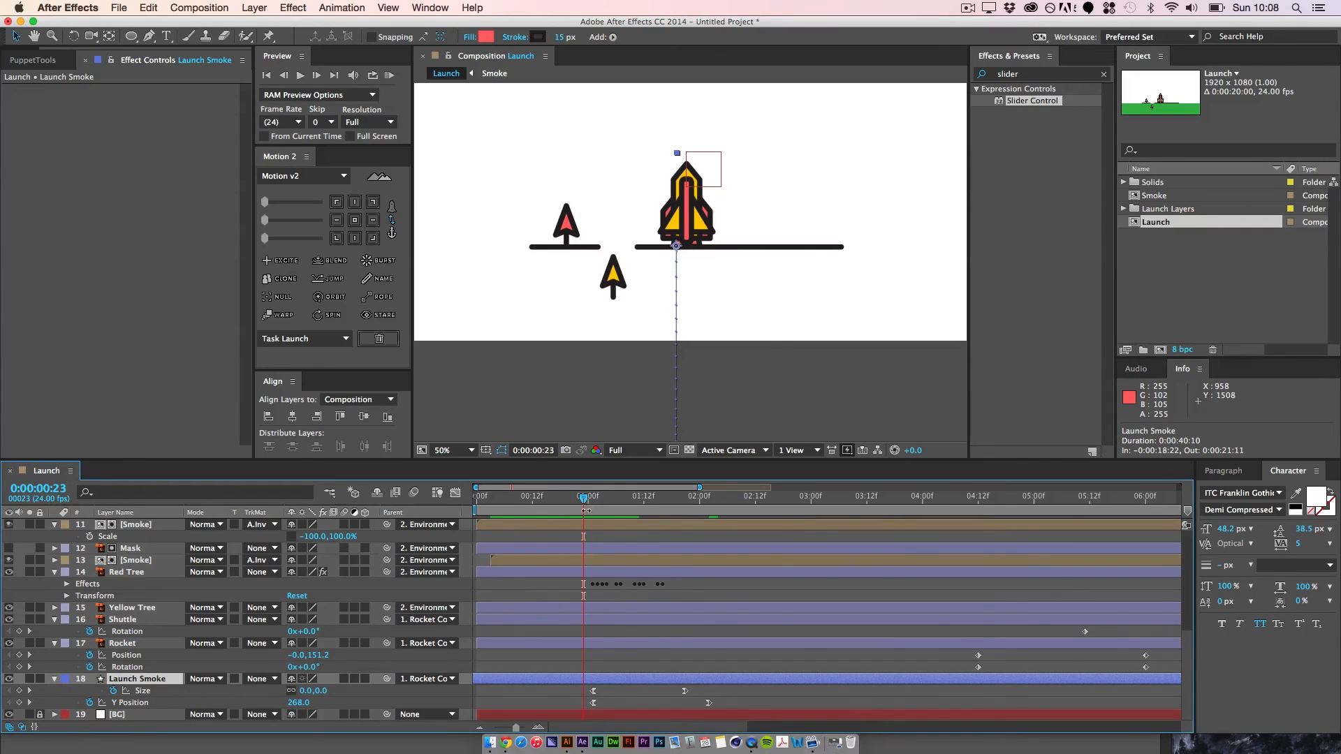
{"action": "left_click_drag", "start_coordinate": [580, 499], "coordinate": [591, 500]}
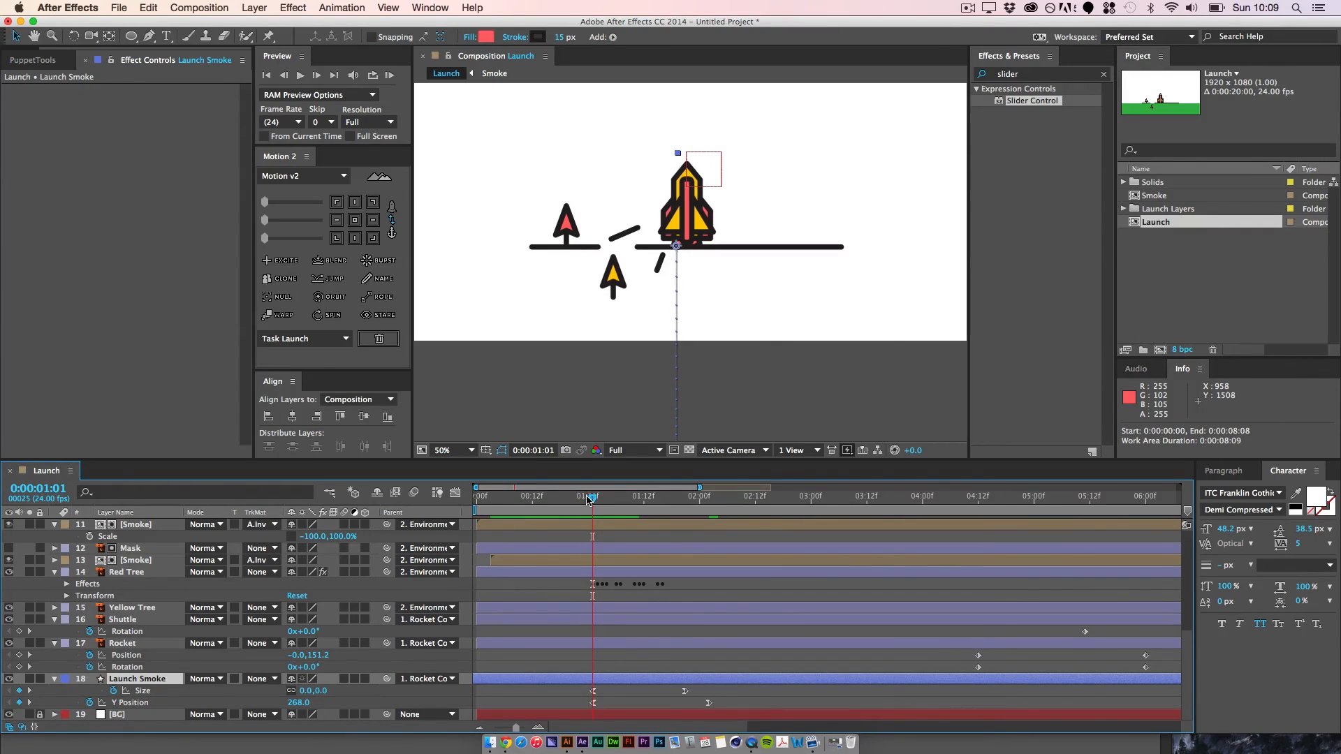
{"action": "key", "text": "alt+bracketleft"}
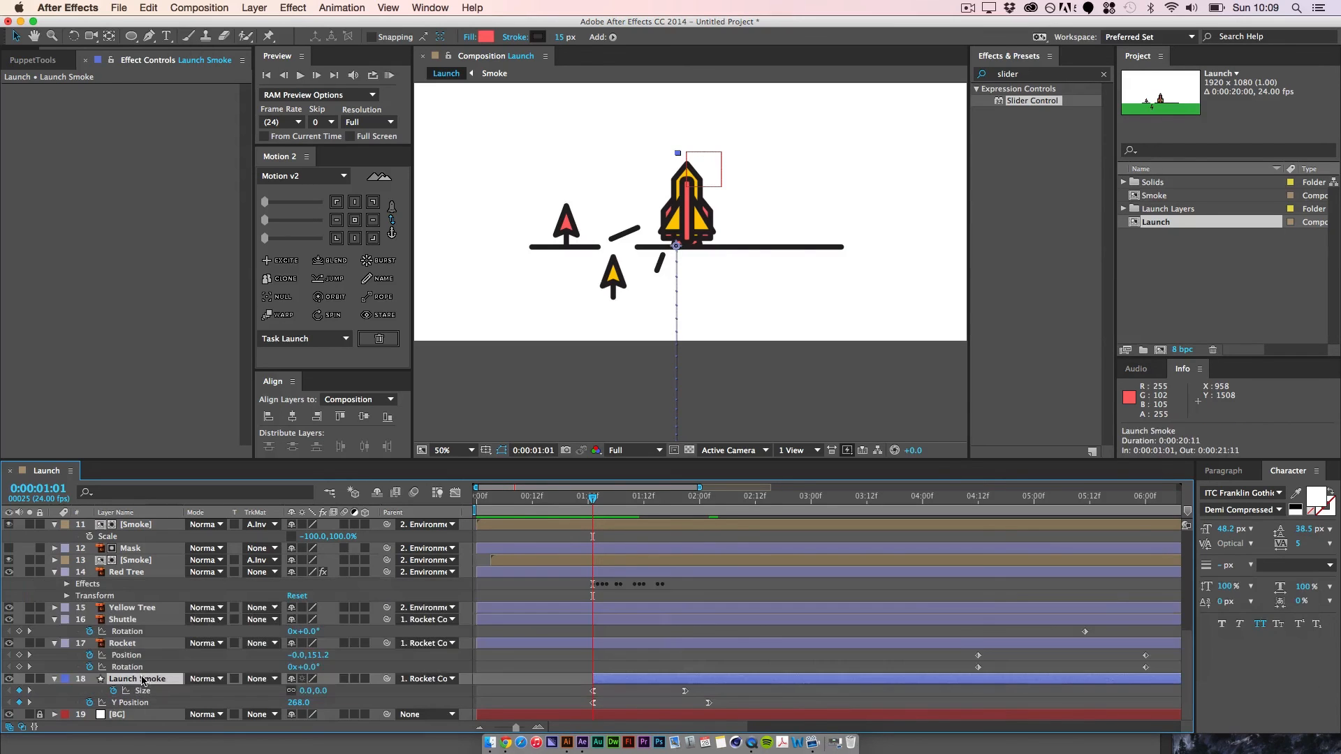
Step: Duplicate Launch Smoke into seven copies staggered with growing delays, the last starting at about 0:00:02:00, and preview the trail
{"action": "key", "text": "super+d"}
{"action": "left_click_drag", "start_coordinate": [642, 683], "coordinate": [651, 682]}
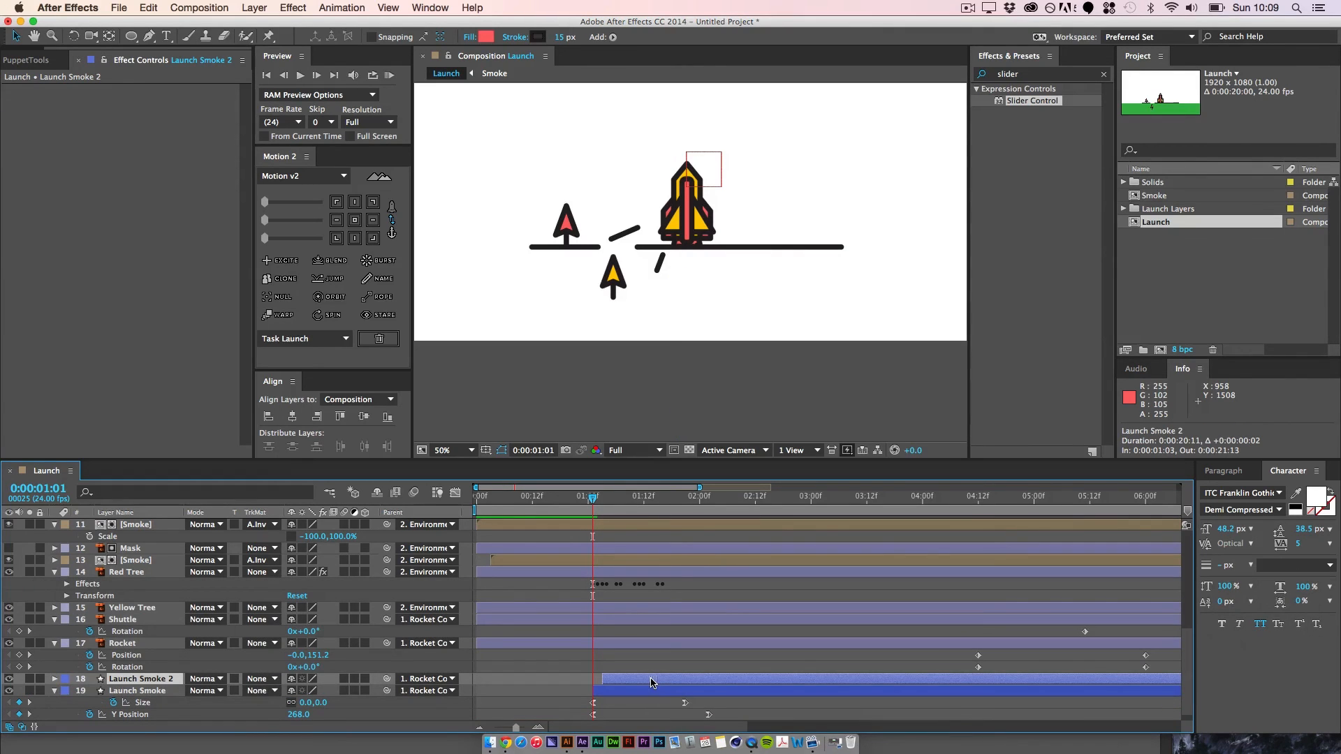
{"action": "key", "text": "super+d"}
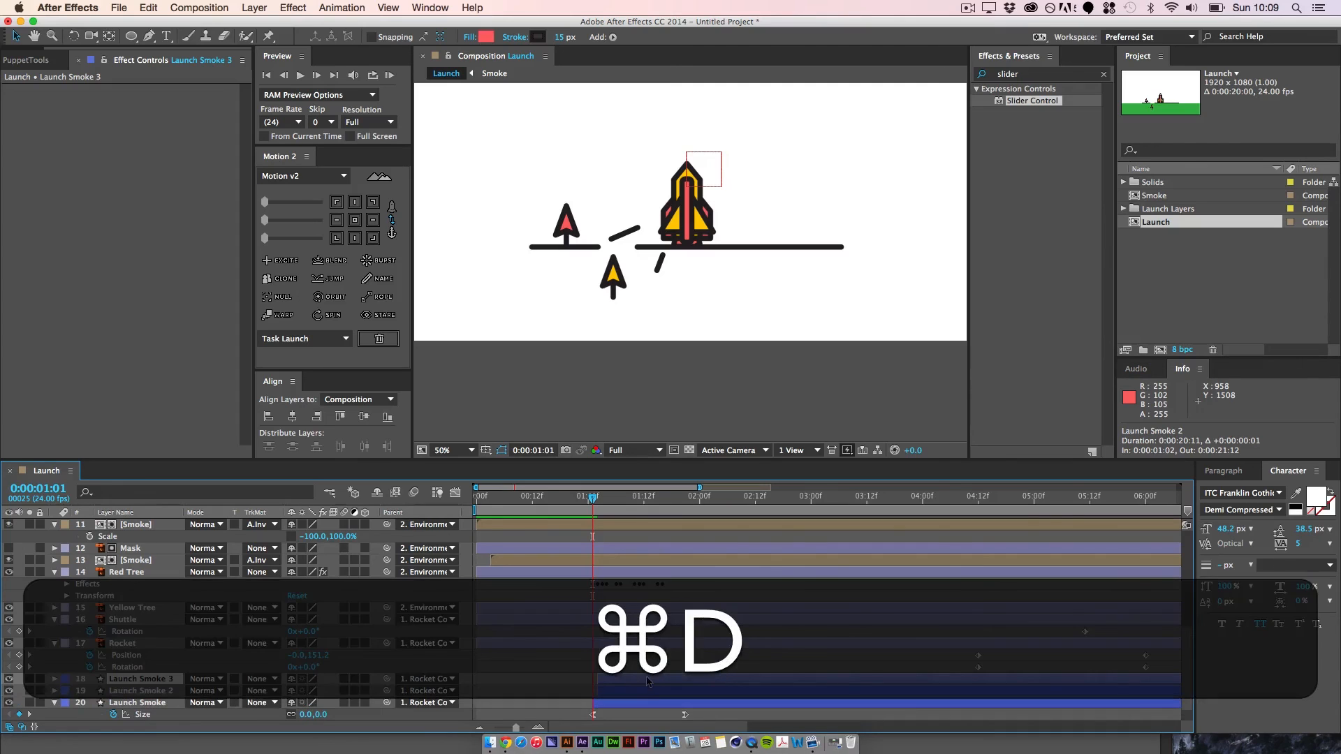
{"action": "key", "text": "super+d"}
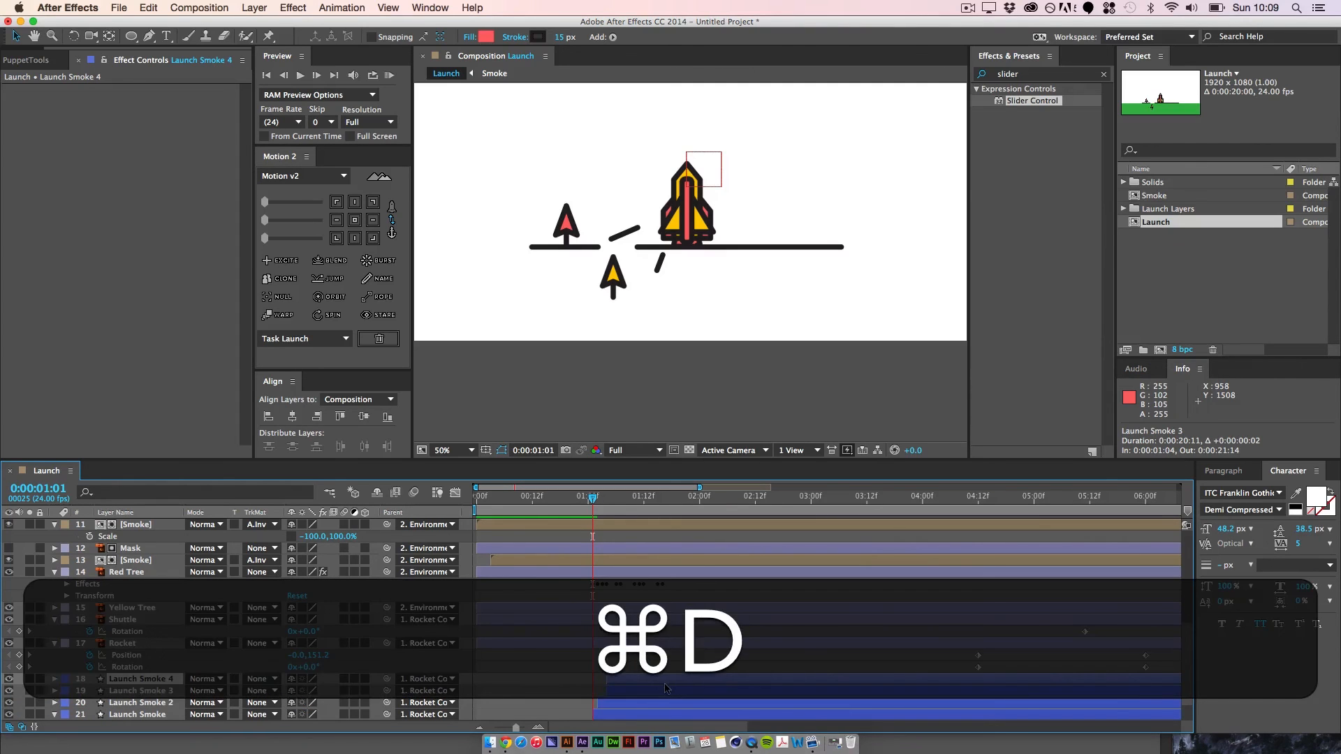
{"action": "key", "text": "super+d"}
{"action": "key", "text": "super+d"}
{"action": "left_click_drag", "start_coordinate": [688, 682], "coordinate": [724, 683]}
{"action": "key", "text": "super+d"}
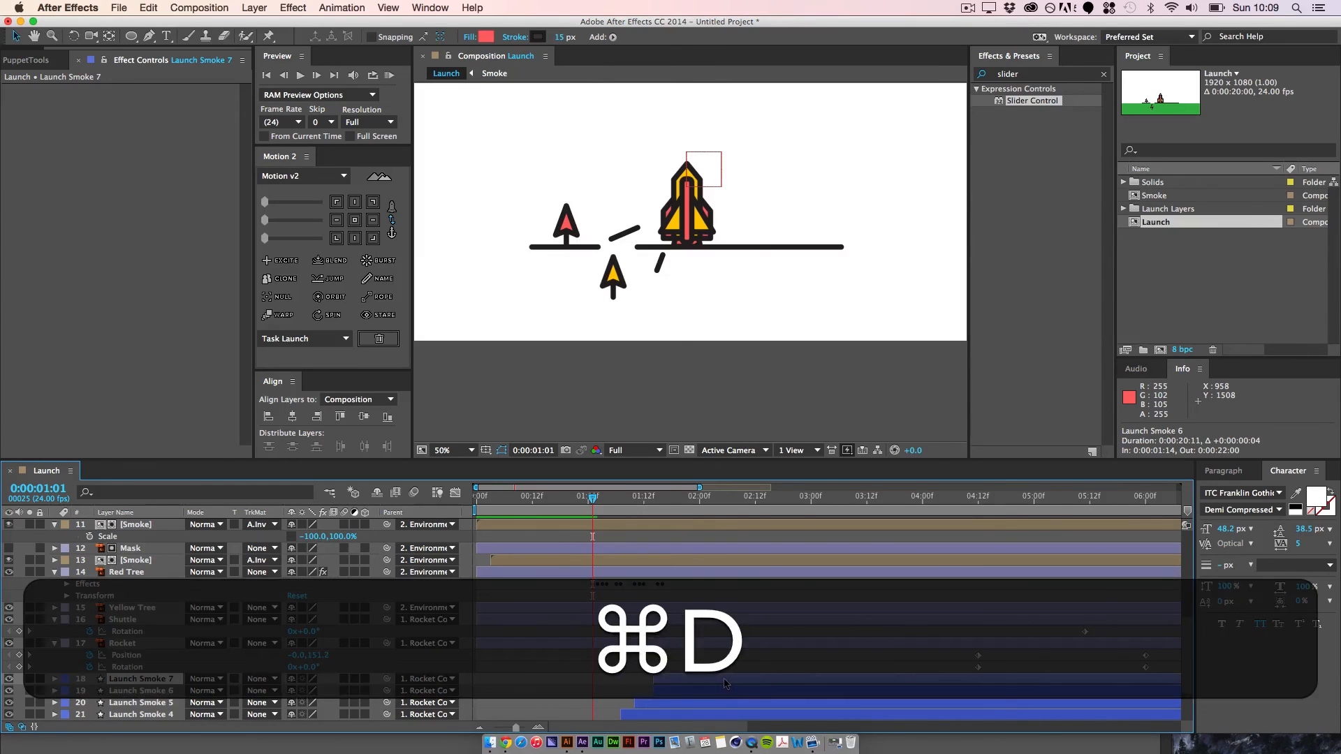
{"action": "key", "text": "super+d"}
{"action": "left_click_drag", "start_coordinate": [747, 681], "coordinate": [771, 681]}
{"action": "key", "text": "space"}
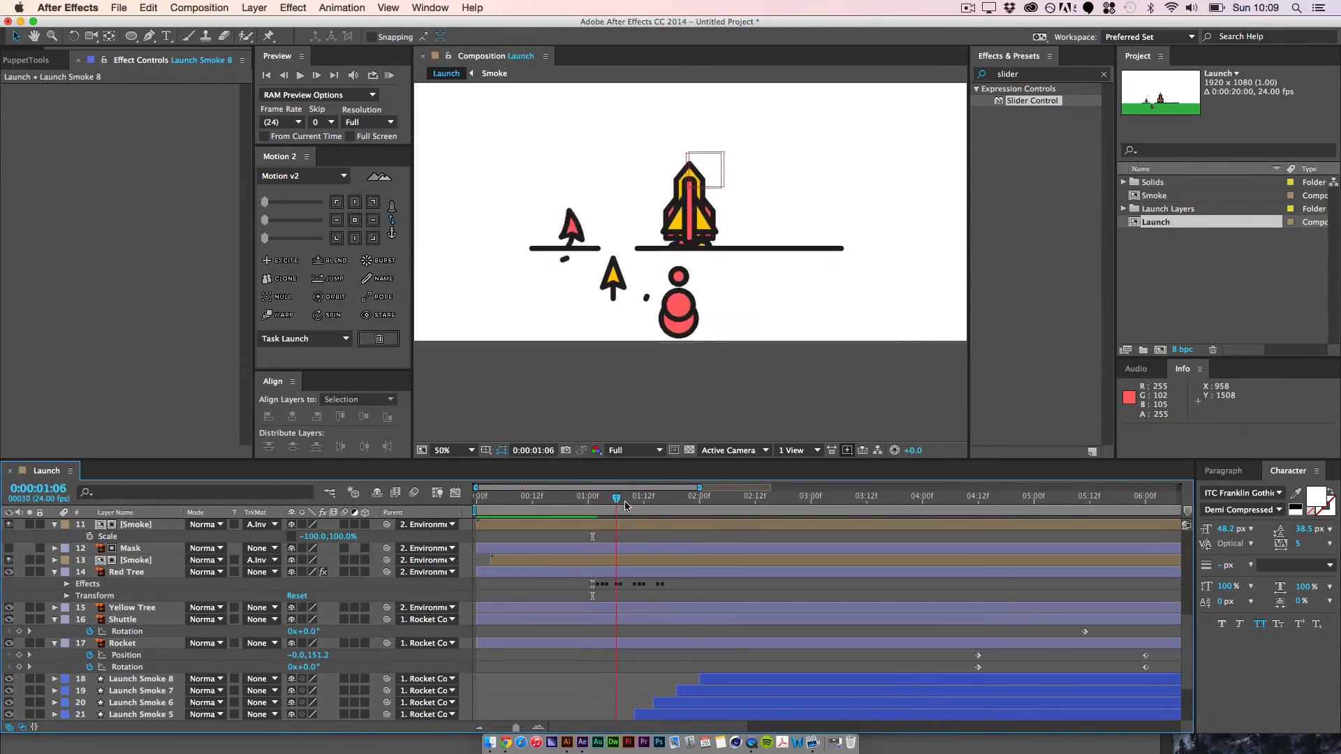
{"action": "left_click_drag", "start_coordinate": [776, 524], "coordinate": [657, 522]}
{"action": "key", "text": "space"}
{"action": "key", "text": "space"}
Step: Duplicate all eight Launch Smoke layers, stack the copies above the originals and shift them to start at 0:00:02:03
{"action": "scroll", "coordinate": [629, 629], "scroll_direction": "down", "scroll_amount": 4}
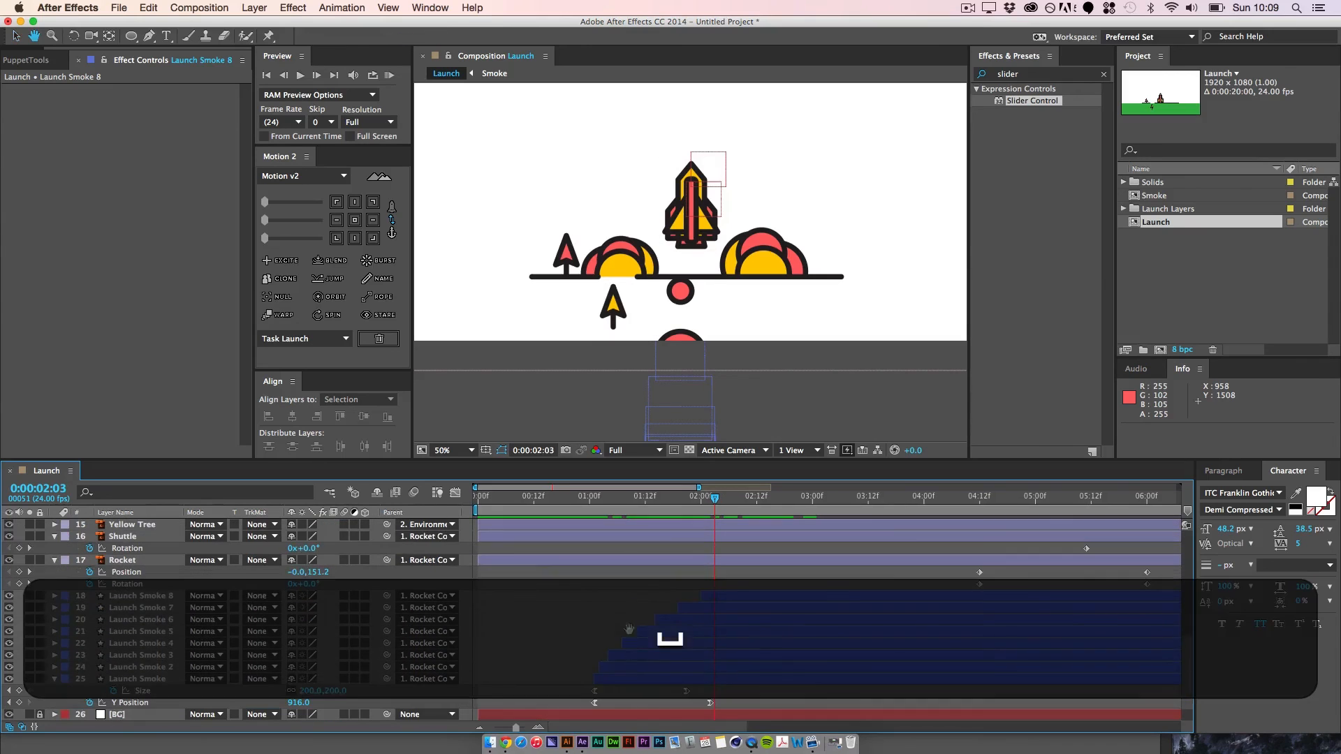
{"action": "left_click", "coordinate": [646, 681]}
{"action": "left_click", "coordinate": [714, 597], "text": "shift"}
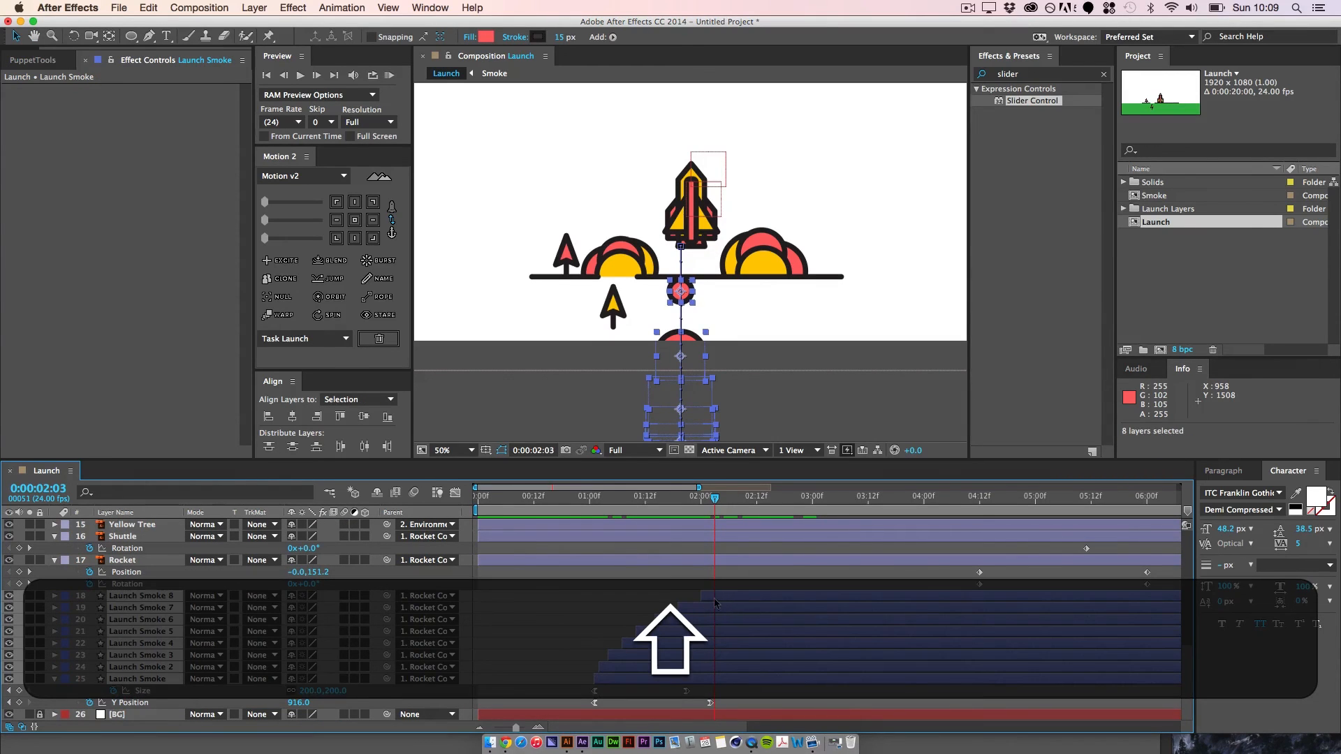
{"action": "key", "text": "shift+super+d"}
{"action": "key", "text": "super+d"}
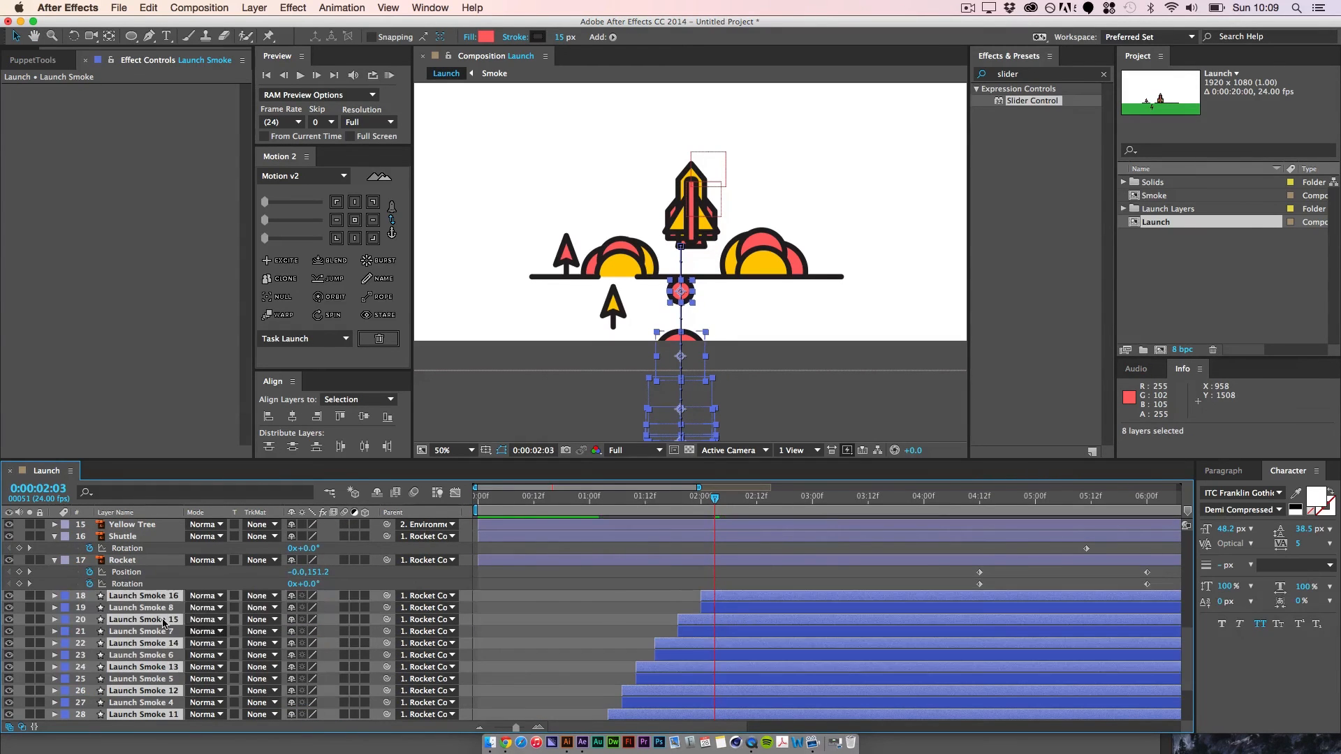
{"action": "left_click_drag", "start_coordinate": [155, 598], "coordinate": [158, 594]}
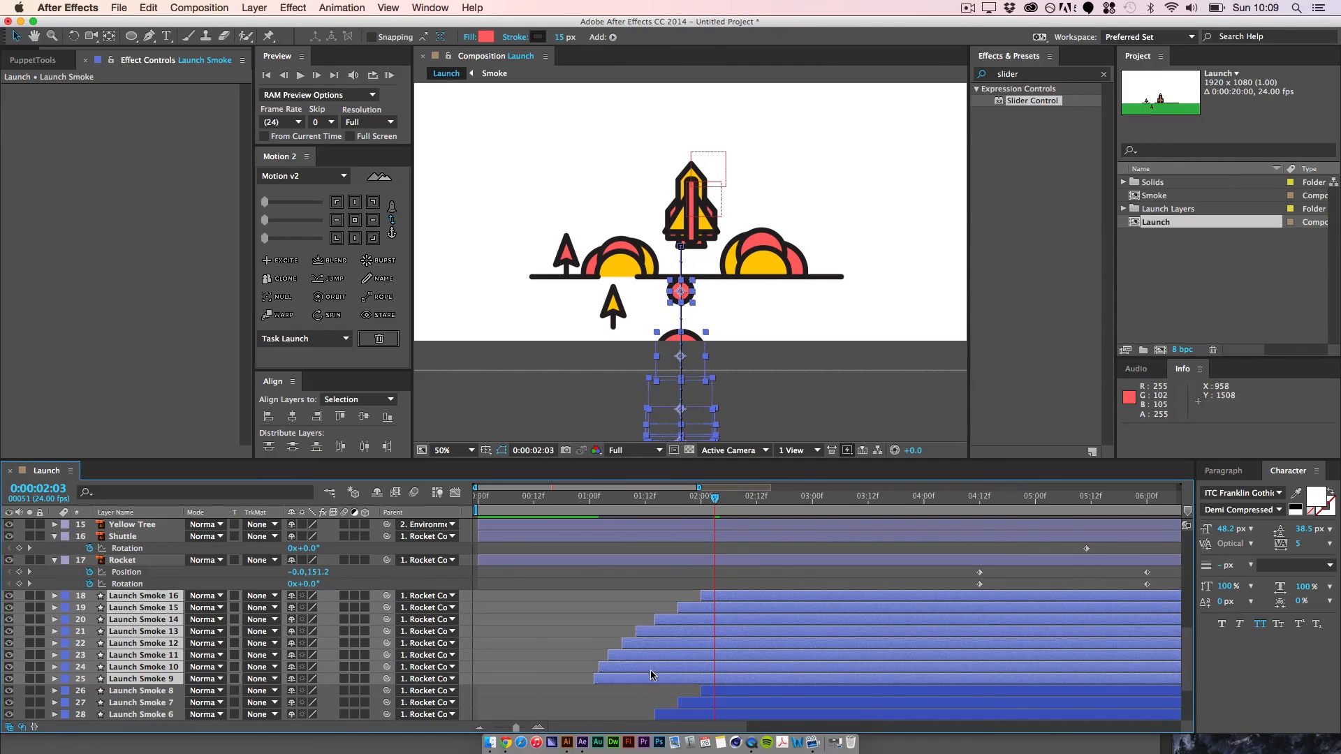
{"action": "left_click_drag", "start_coordinate": [652, 675], "coordinate": [754, 675]}
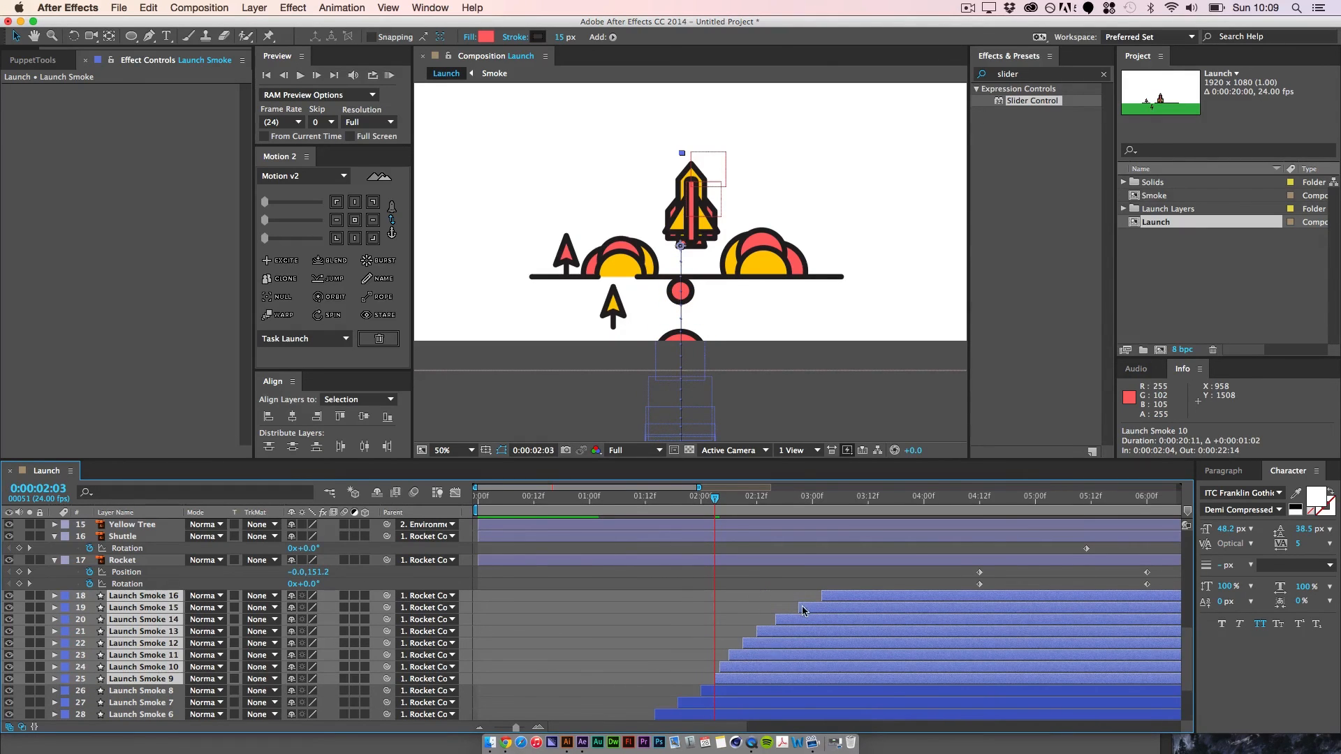
{"action": "key", "text": "super+s"}
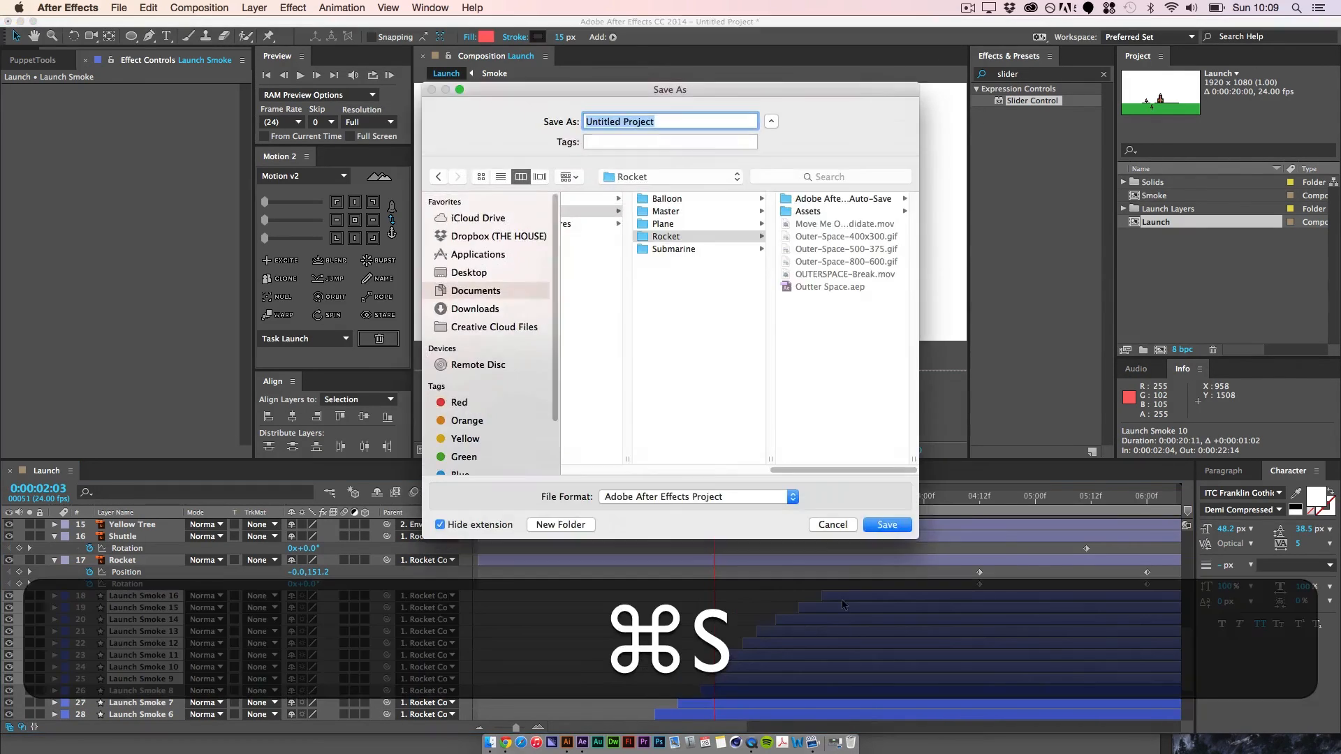
{"action": "left_click", "coordinate": [831, 527]}
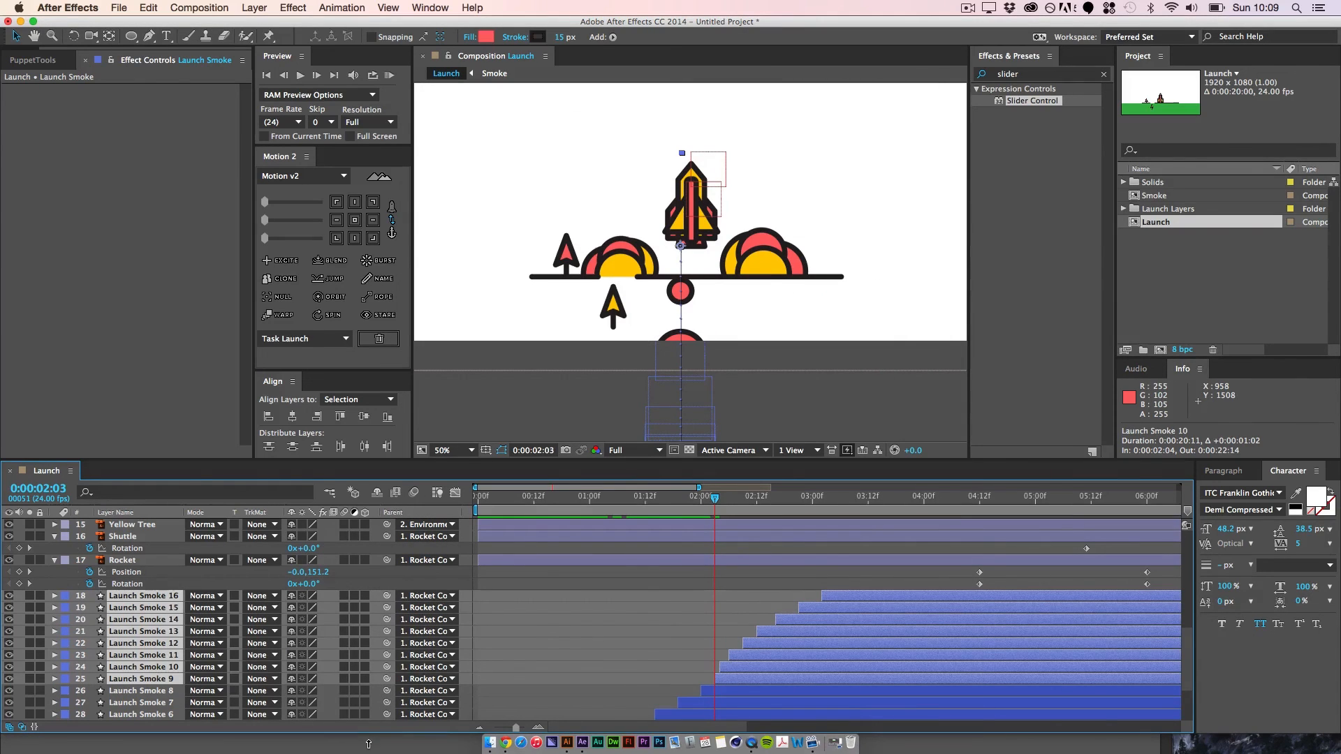
Step: Duplicate Launch Smoke 9 to 16, stack the copies on top, shift them 1:03 later and scrub to 0:00:03:13
{"action": "key", "text": "super+d"}
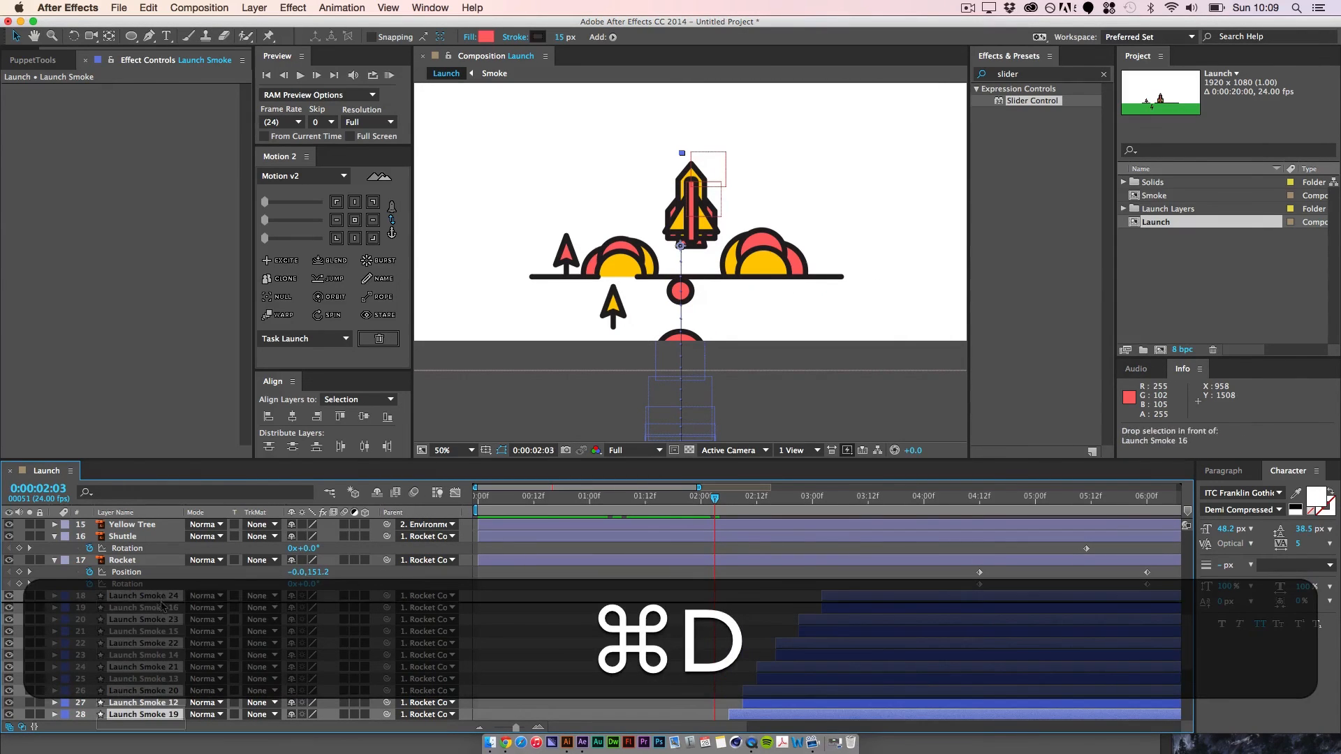
{"action": "key", "text": "space"}
{"action": "left_click_drag", "start_coordinate": [885, 633], "coordinate": [922, 625]}
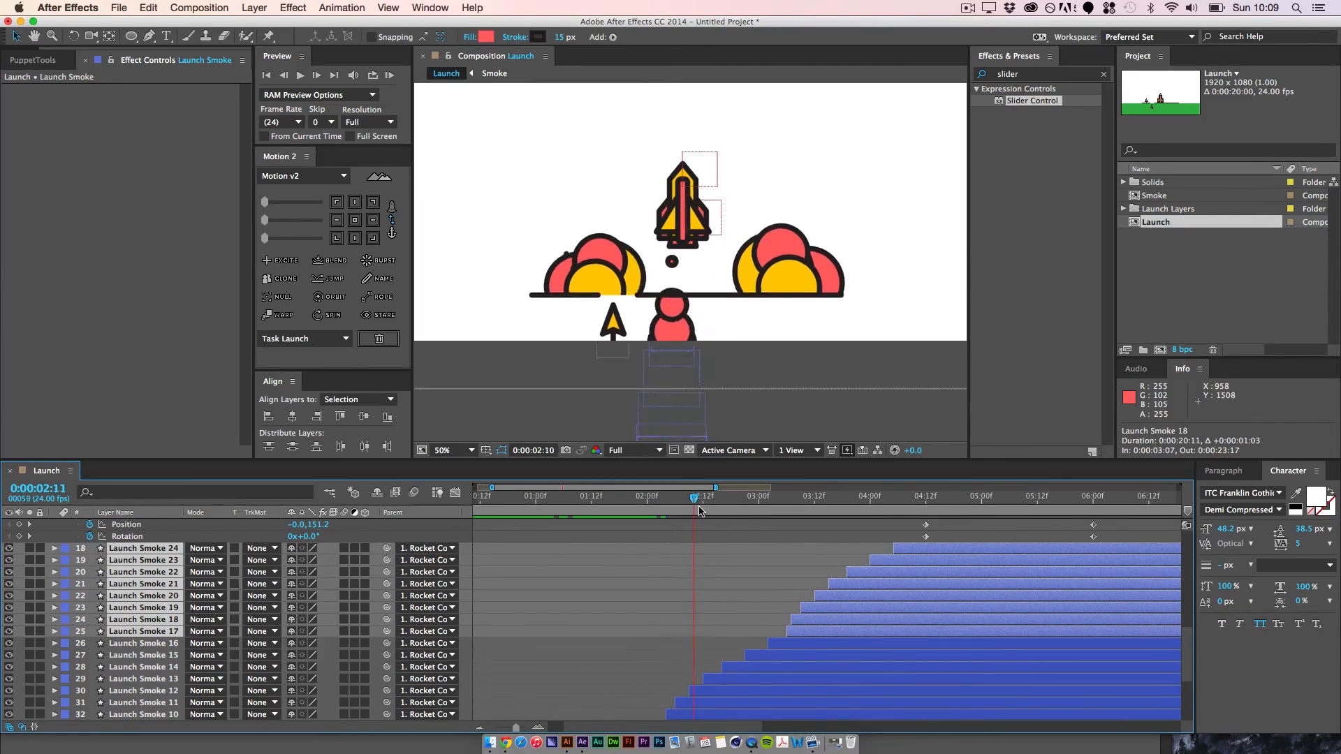
{"action": "left_click_drag", "start_coordinate": [906, 547], "coordinate": [814, 547]}
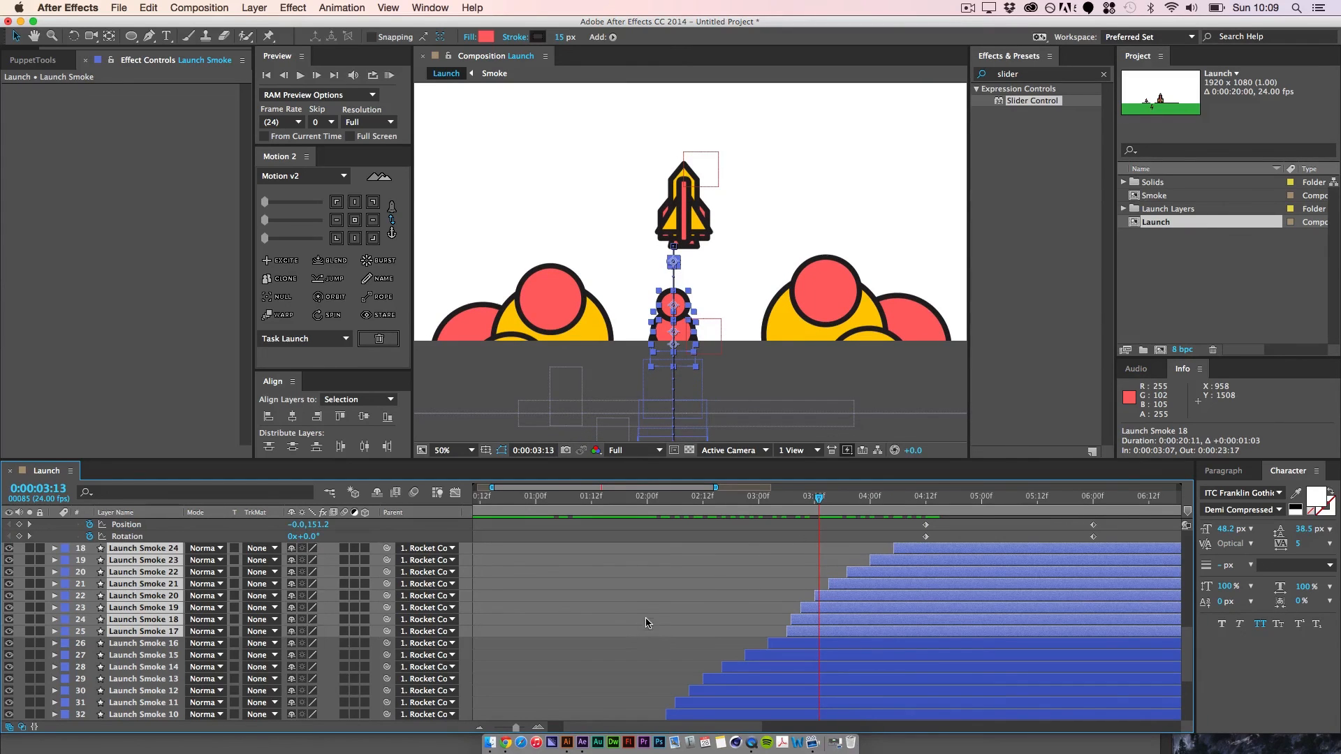
Step: Select all 24 Launch Smoke layers and shift them about 34 px rightward so the trail sits centred beneath the rocket
{"action": "key", "text": "space"}
{"action": "left_click_drag", "start_coordinate": [134, 705], "coordinate": [139, 565]}
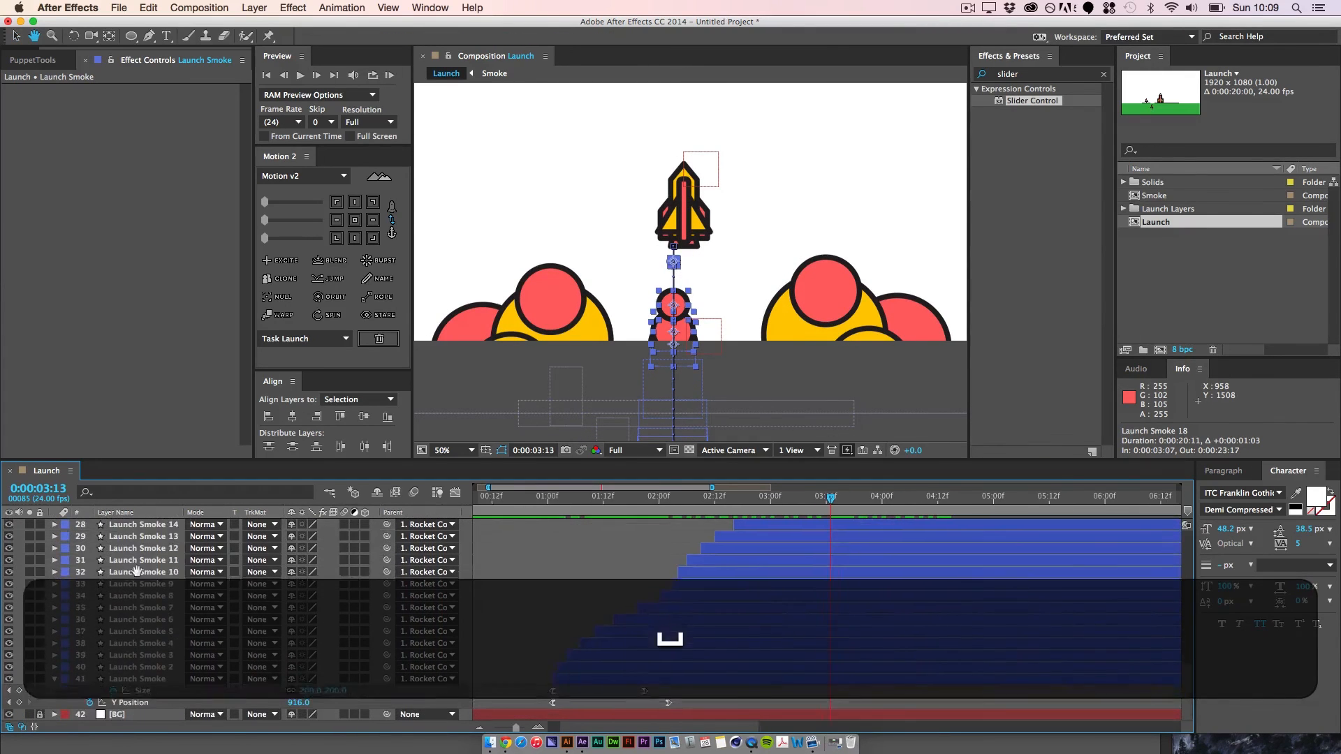
{"action": "left_click", "coordinate": [151, 678], "text": "shift"}
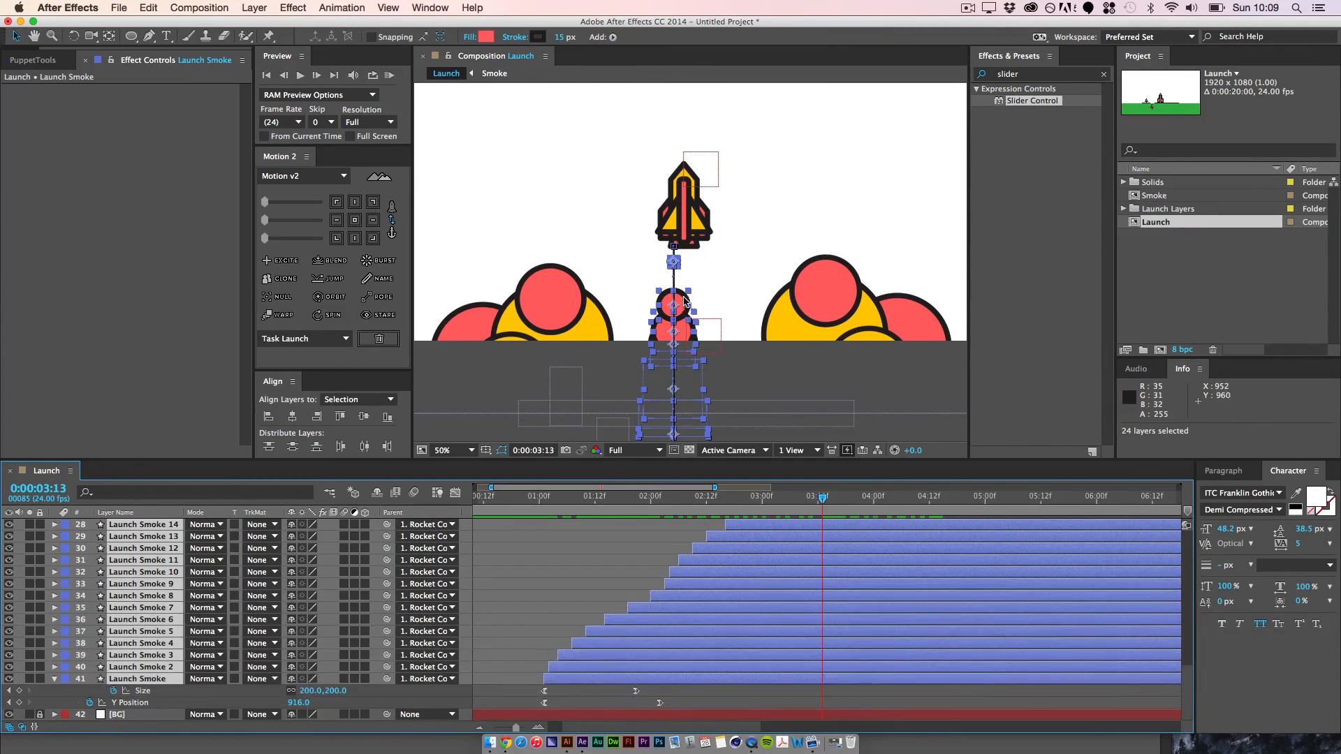
{"action": "left_click_drag", "start_coordinate": [686, 304], "coordinate": [691, 298]}
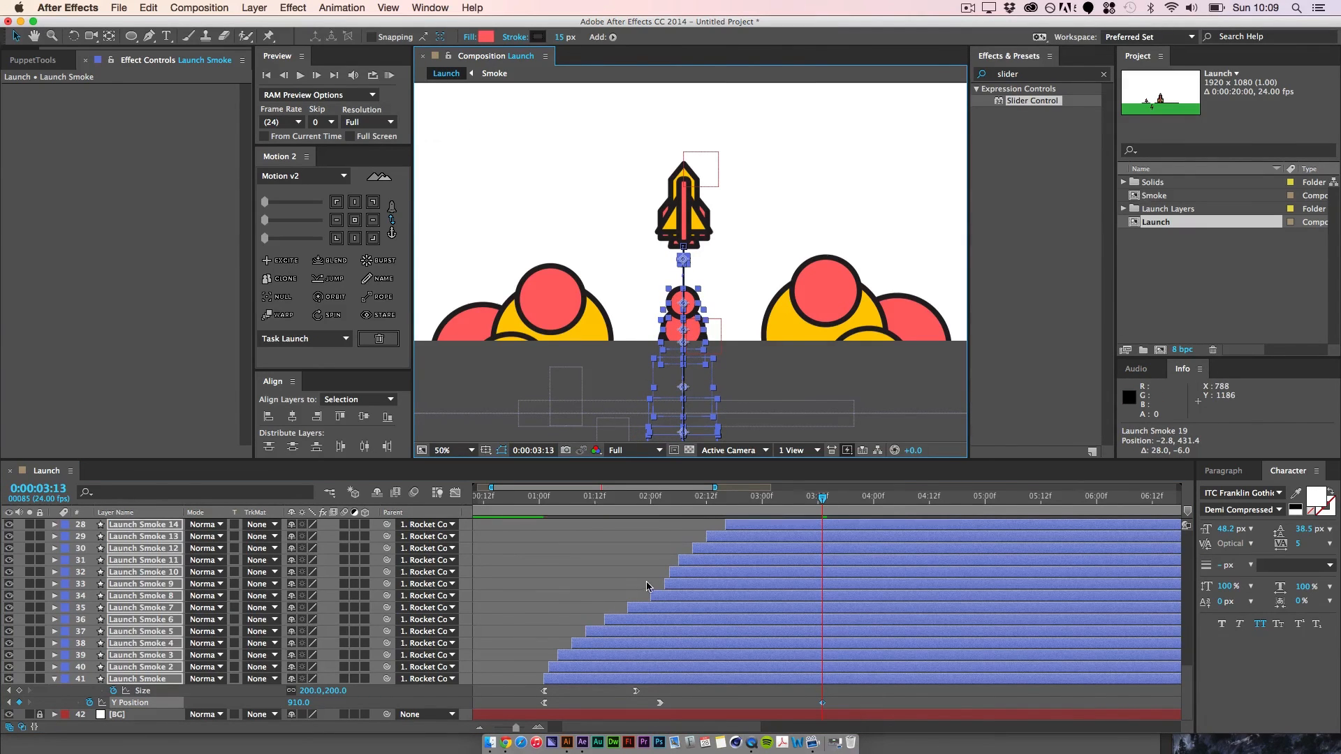
{"action": "key", "text": "super+z"}
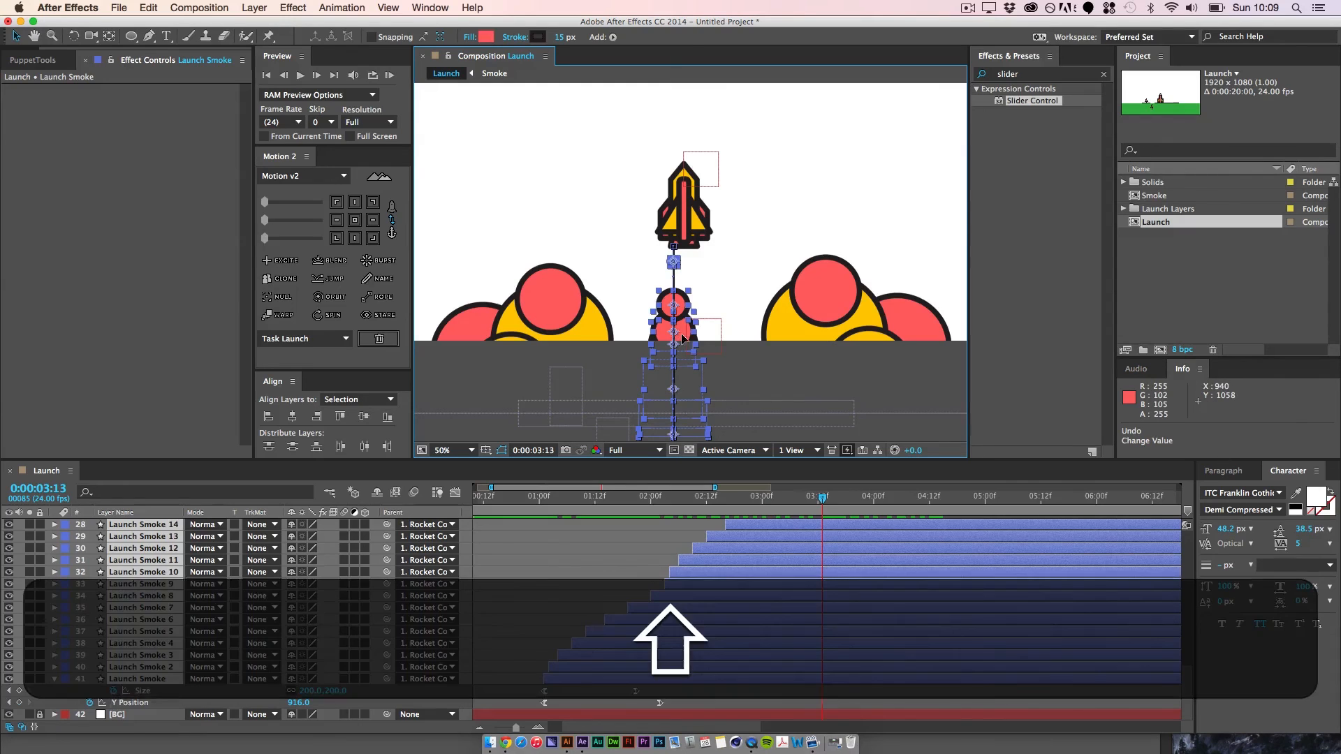
{"action": "left_click_drag", "start_coordinate": [684, 338], "coordinate": [691, 340]}
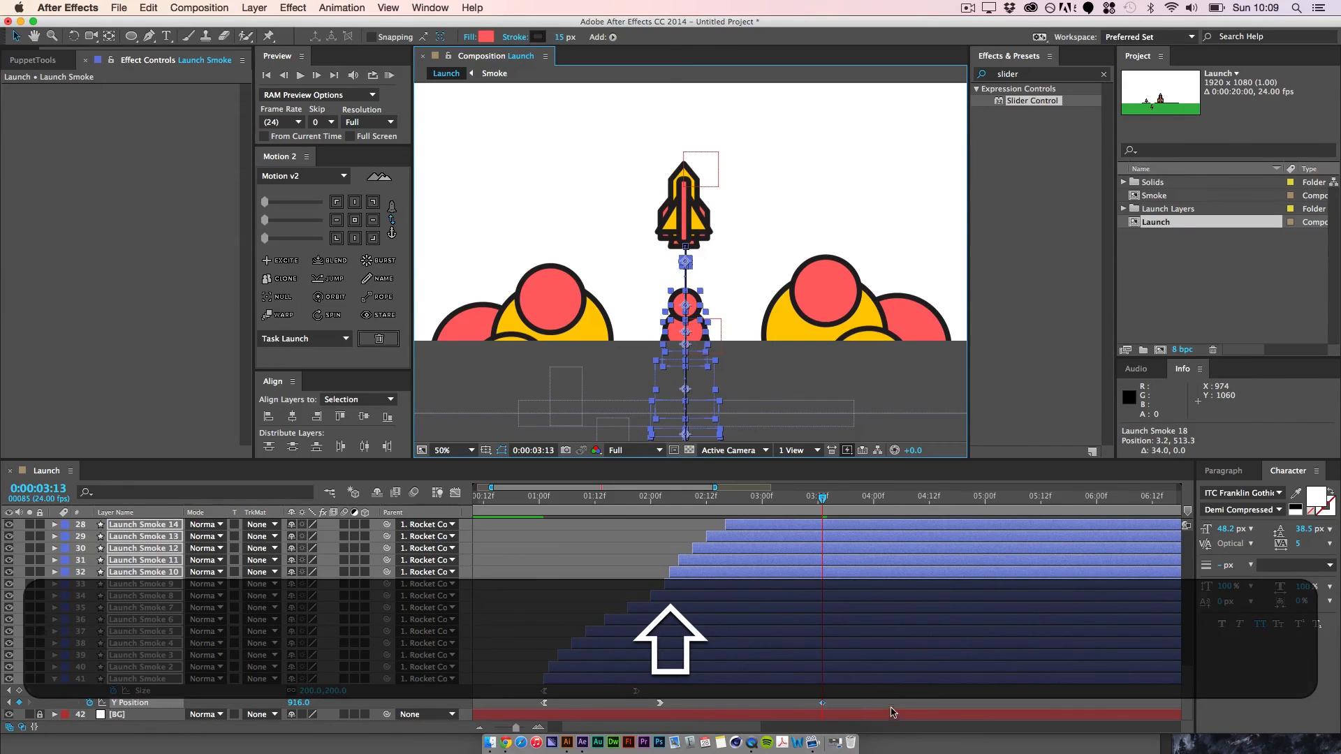
{"action": "key", "text": "super+shift+a"}
{"action": "left_click_drag", "start_coordinate": [833, 500], "coordinate": [974, 540]}
{"action": "key", "text": "super+minus"}
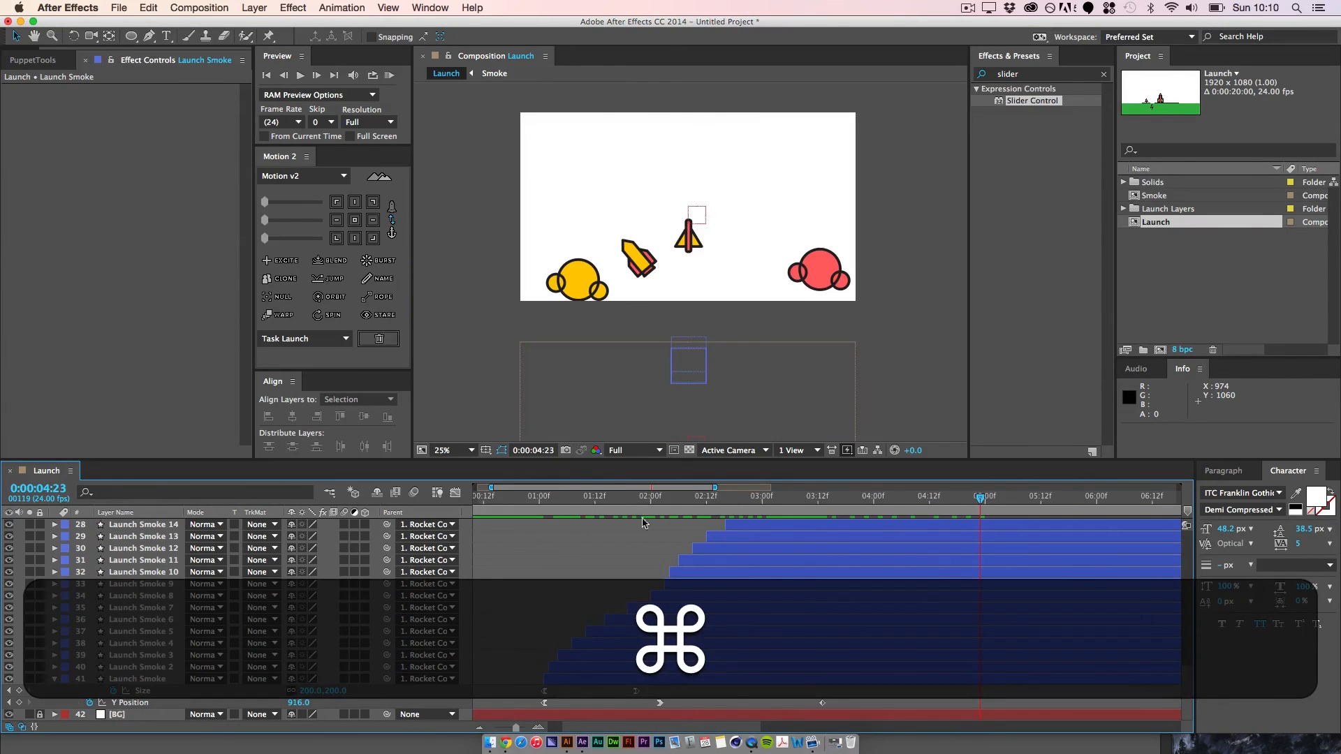
Step: Recolour the fill of Launch Smoke 2, 4, 6, 8, 10, 12, 14, 15, 17, 20 and 23 to yellow FFCA00
{"action": "left_click_drag", "start_coordinate": [726, 500], "coordinate": [668, 602]}
{"action": "left_click", "coordinate": [572, 671]}
{"action": "left_click", "coordinate": [608, 643], "text": "super"}
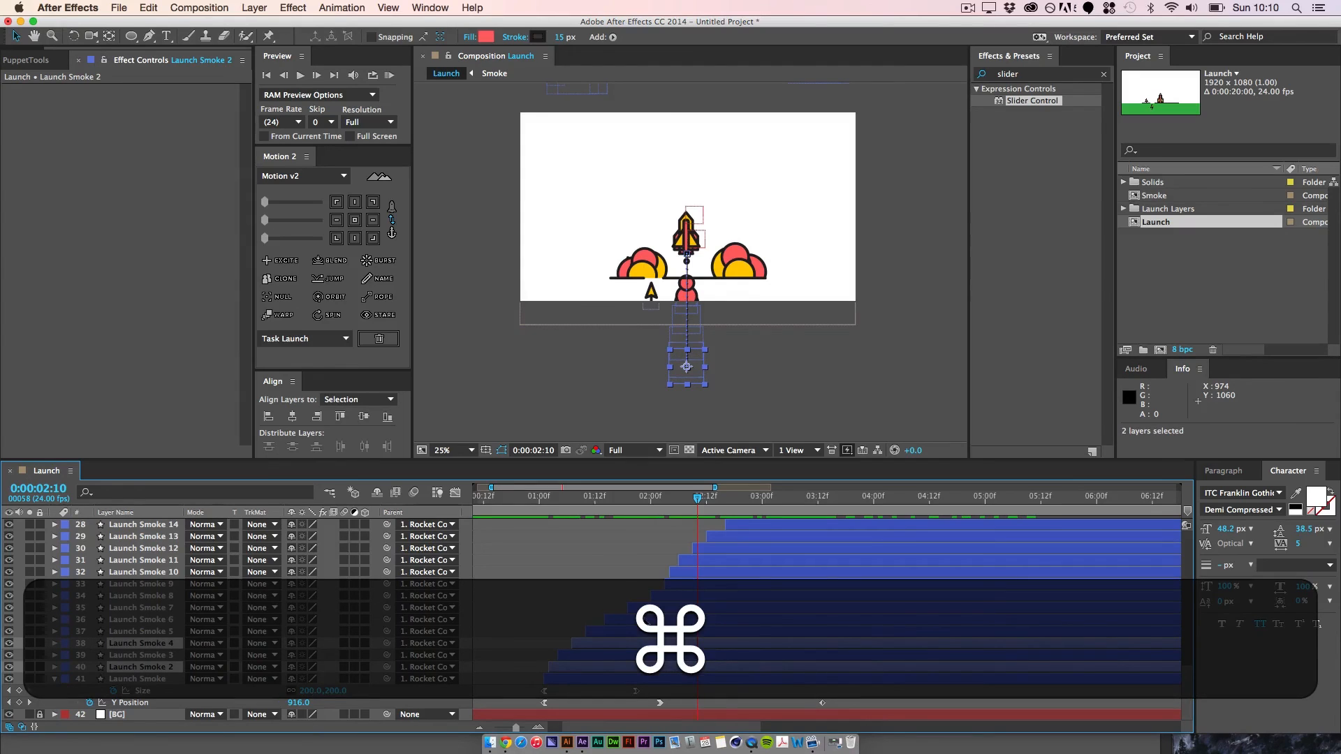
{"action": "left_click", "coordinate": [649, 619], "text": "super"}
{"action": "left_click", "coordinate": [679, 597], "text": "super"}
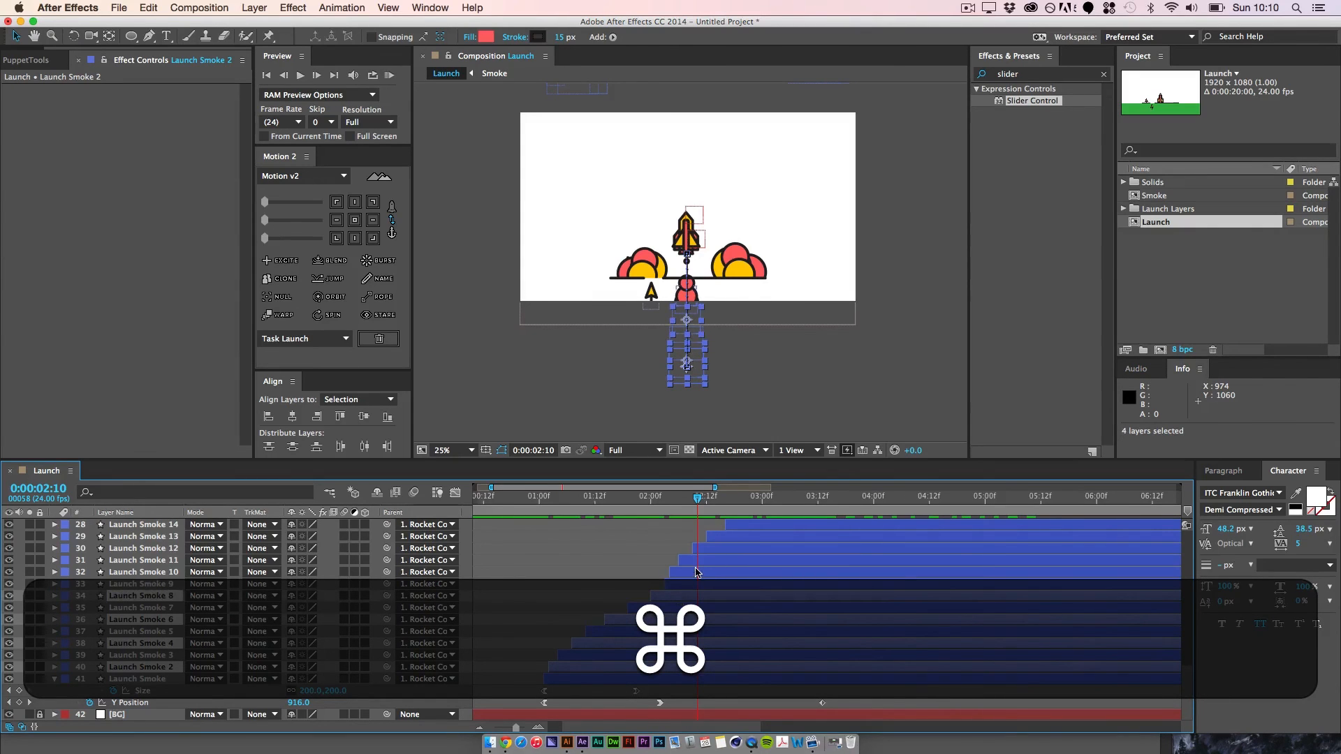
{"action": "left_click", "coordinate": [697, 573], "text": "super"}
{"action": "left_click", "coordinate": [721, 549], "text": "super"}
{"action": "left_click", "coordinate": [742, 530], "text": "super"}
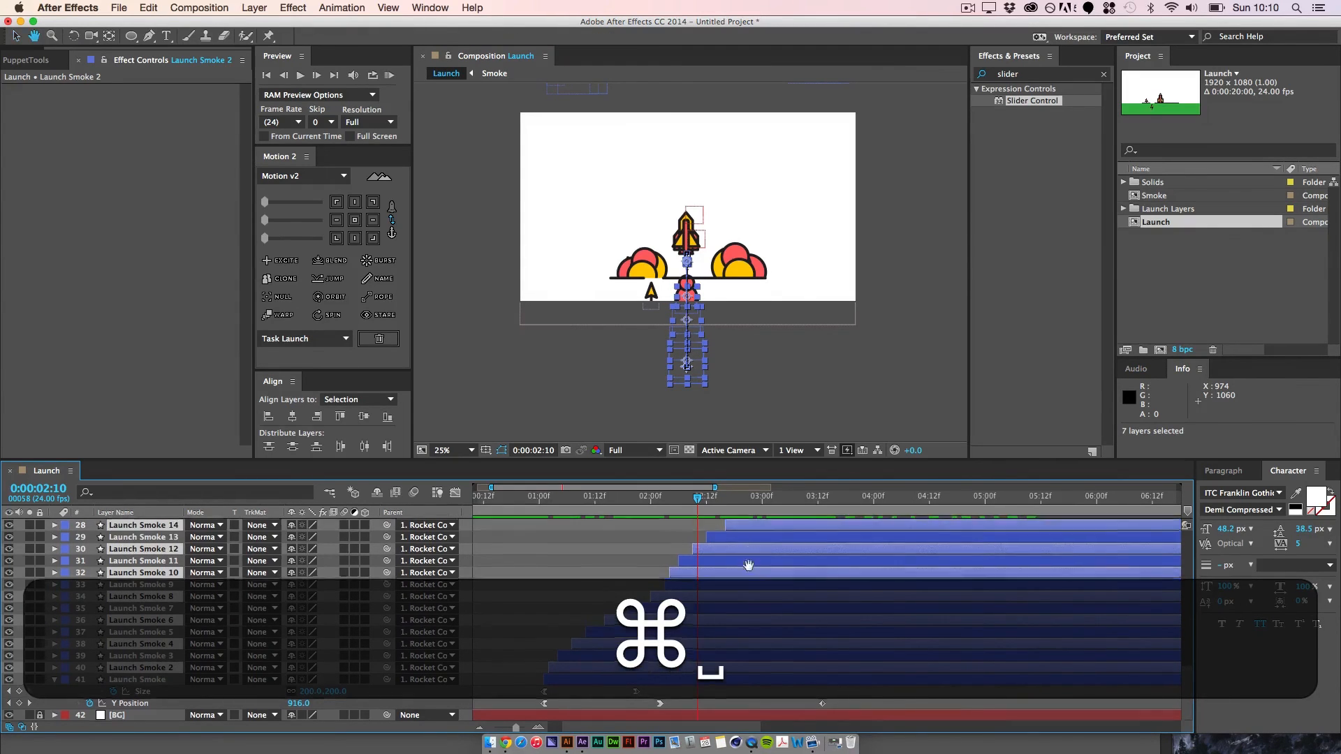
{"action": "scroll", "coordinate": [747, 573], "scroll_direction": "up", "scroll_amount": 4}
{"action": "left_click", "coordinate": [760, 610], "text": "super"}
{"action": "left_click", "coordinate": [795, 581], "text": "super"}
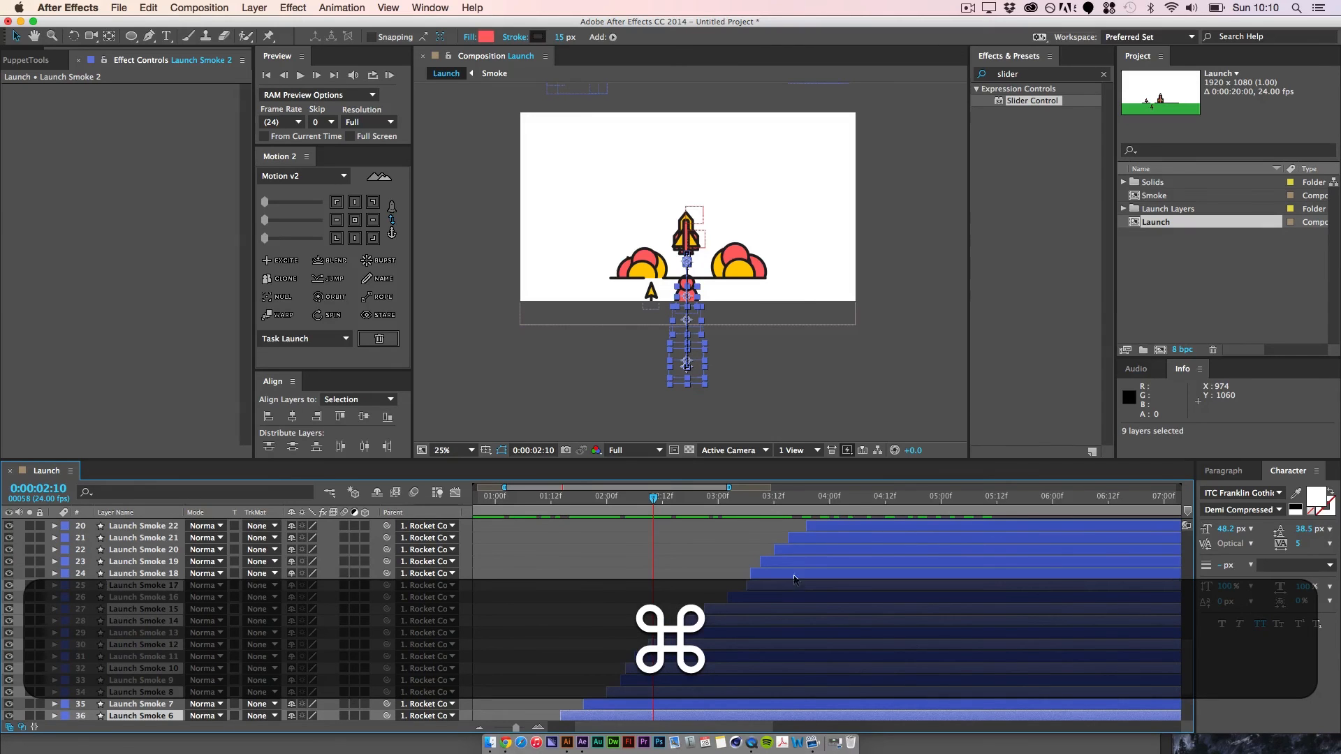
{"action": "left_click", "coordinate": [806, 552], "text": "super"}
{"action": "scroll", "coordinate": [804, 559], "scroll_direction": "up", "scroll_amount": 5}
{"action": "scroll", "coordinate": [804, 559], "scroll_direction": "right", "scroll_amount": 2}
{"action": "left_click", "coordinate": [776, 610], "text": "super"}
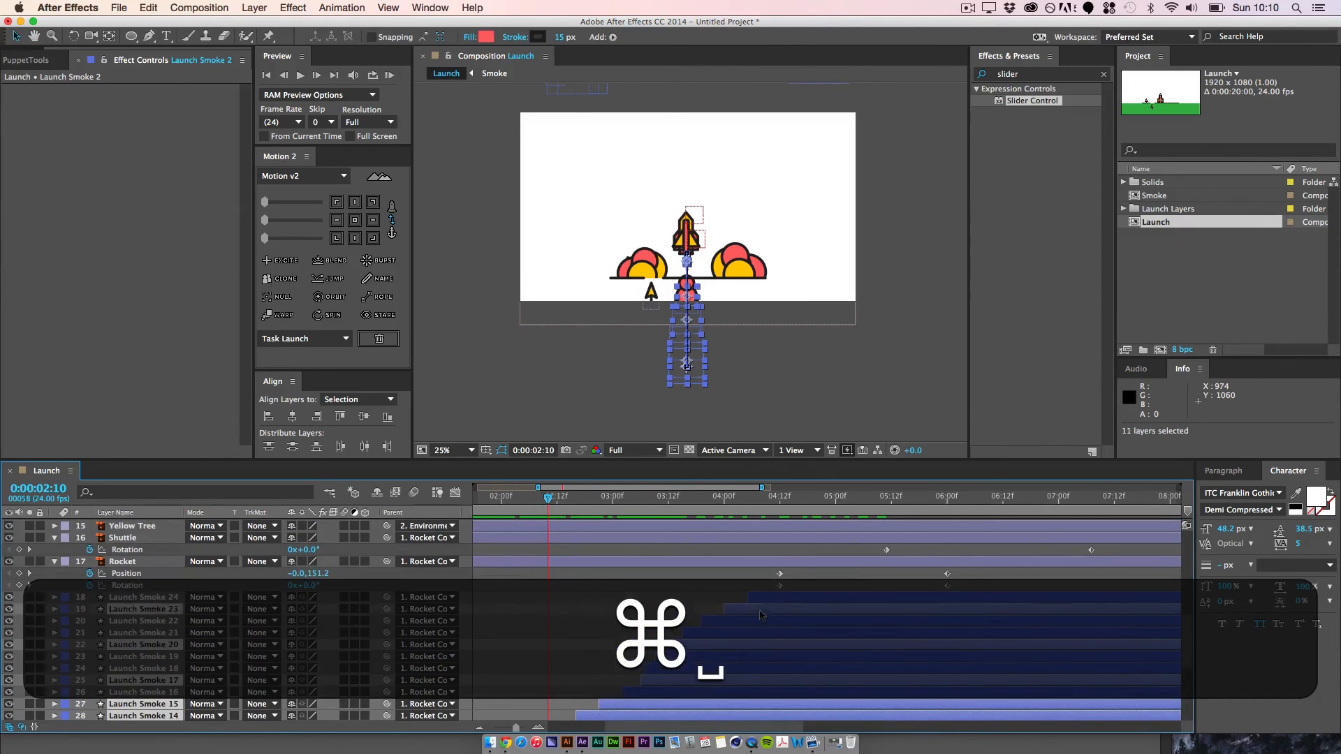
{"action": "left_click", "coordinate": [485, 38]}
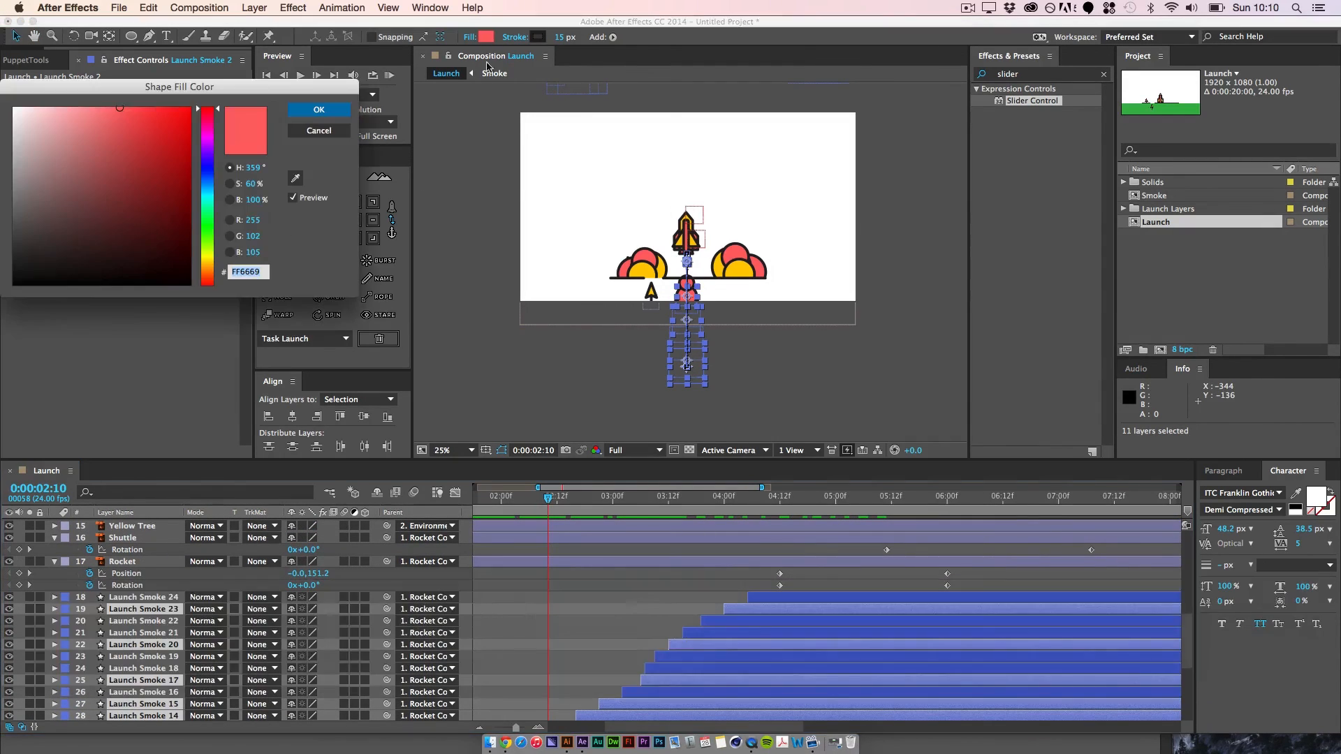
{"action": "left_click", "coordinate": [293, 180]}
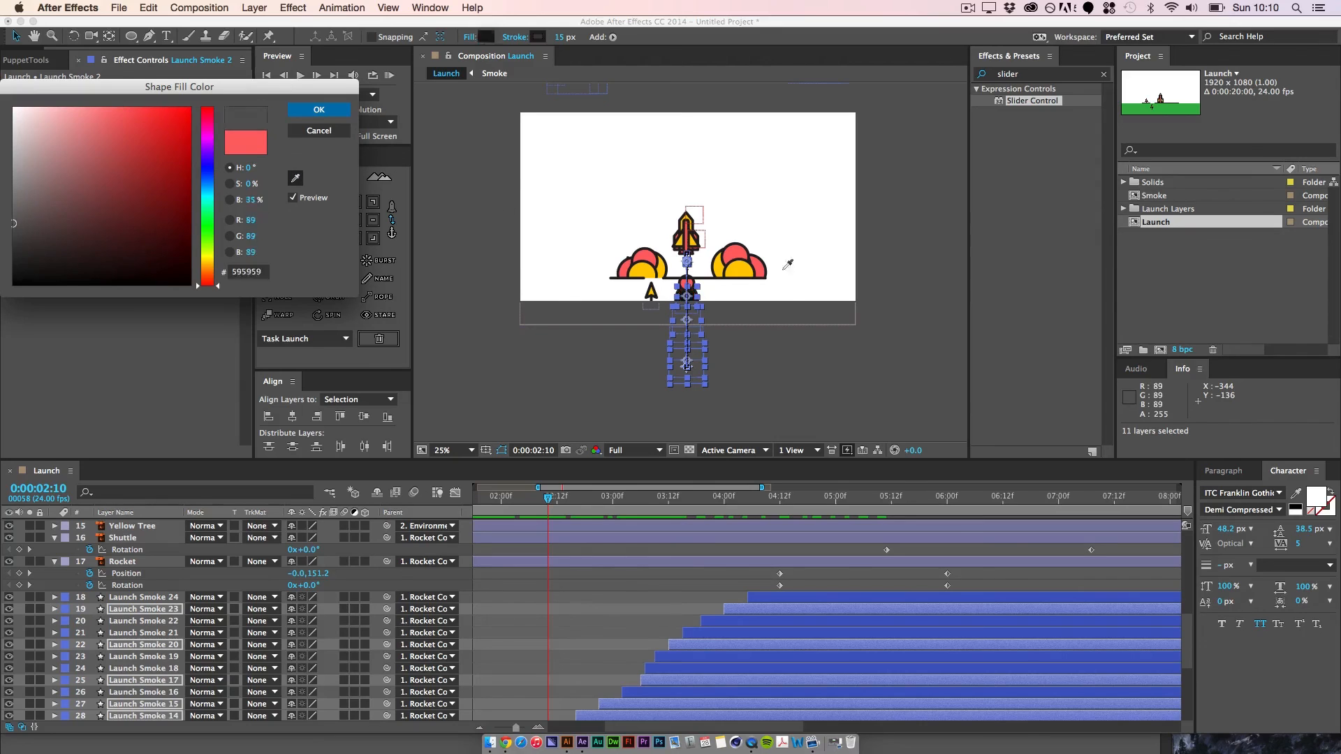
{"action": "left_click", "coordinate": [318, 110]}
Step: Play and scrub through the launch to review the alternating red and yellow smoke trail
{"action": "key", "text": "space"}
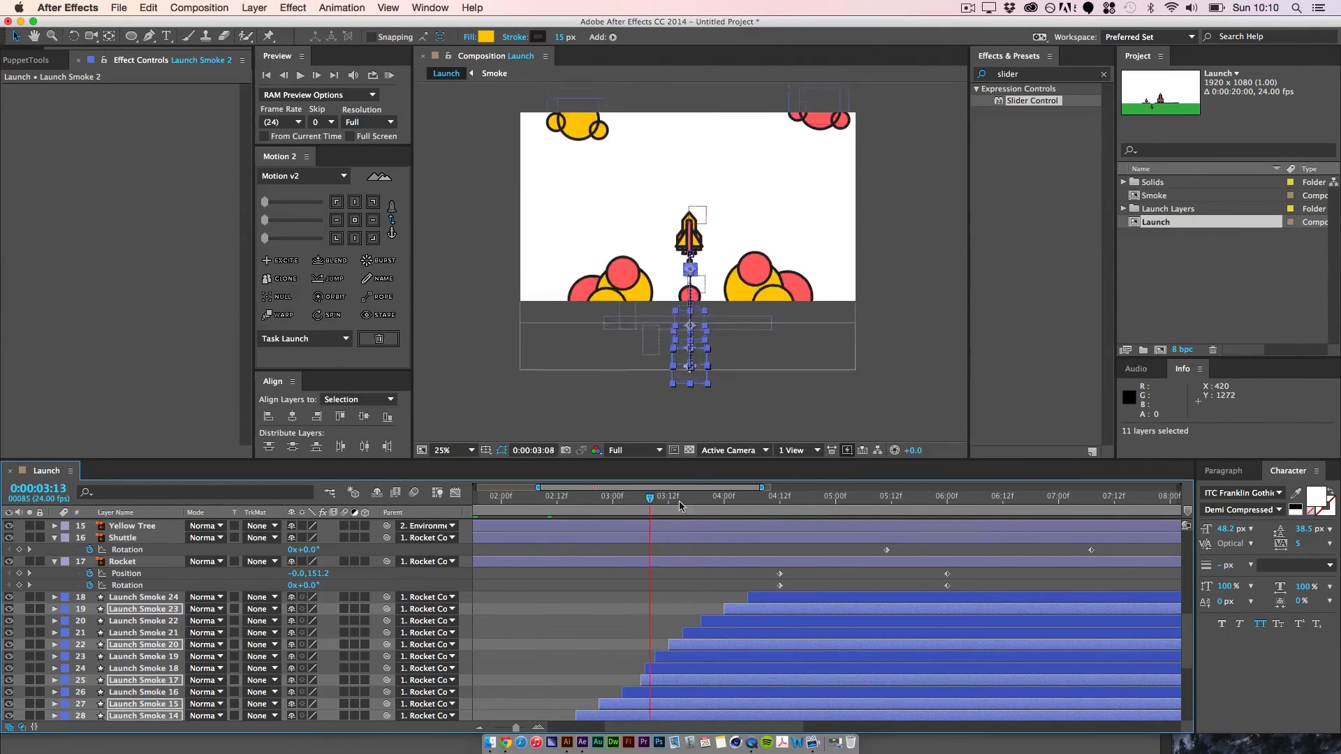
{"action": "left_click", "coordinate": [616, 619]}
{"action": "left_click_drag", "start_coordinate": [774, 500], "coordinate": [675, 529]}
{"action": "key", "text": "space"}
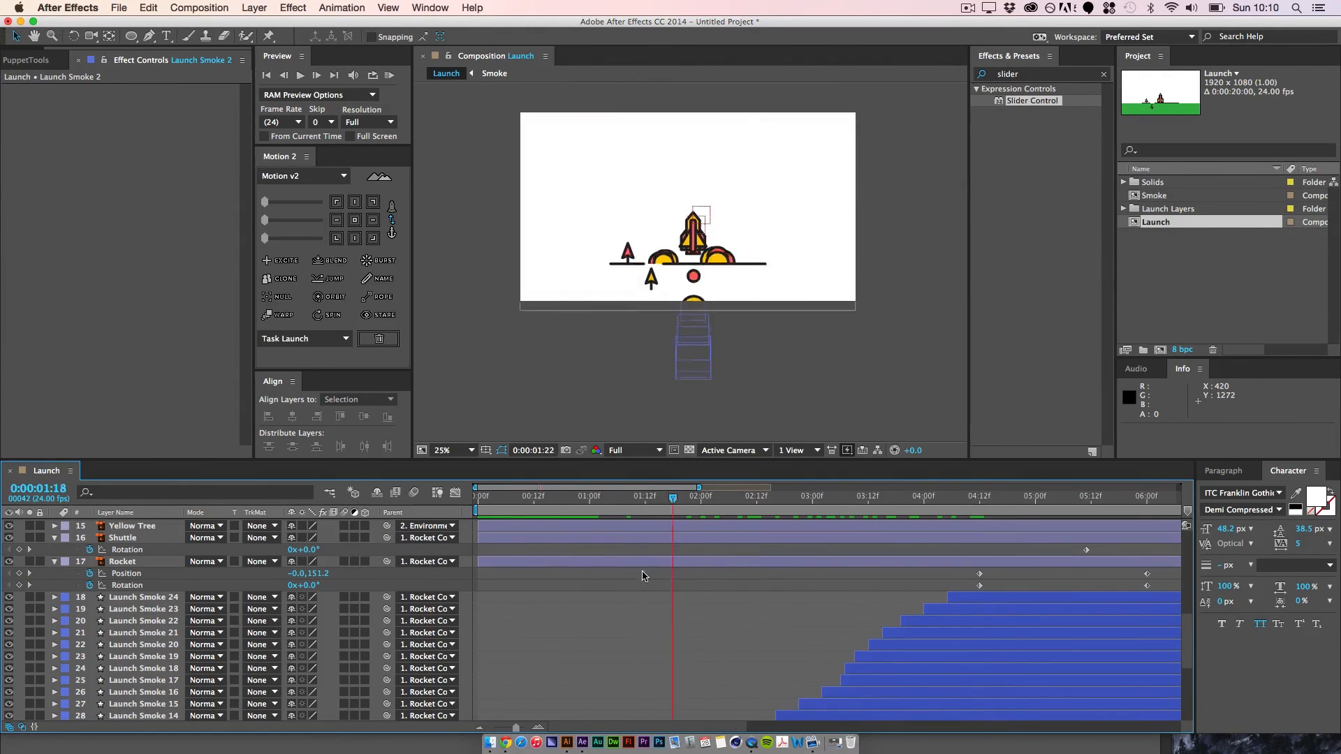
{"action": "key", "text": "space"}
{"action": "scroll", "coordinate": [638, 563], "scroll_direction": "down", "scroll_amount": 5}
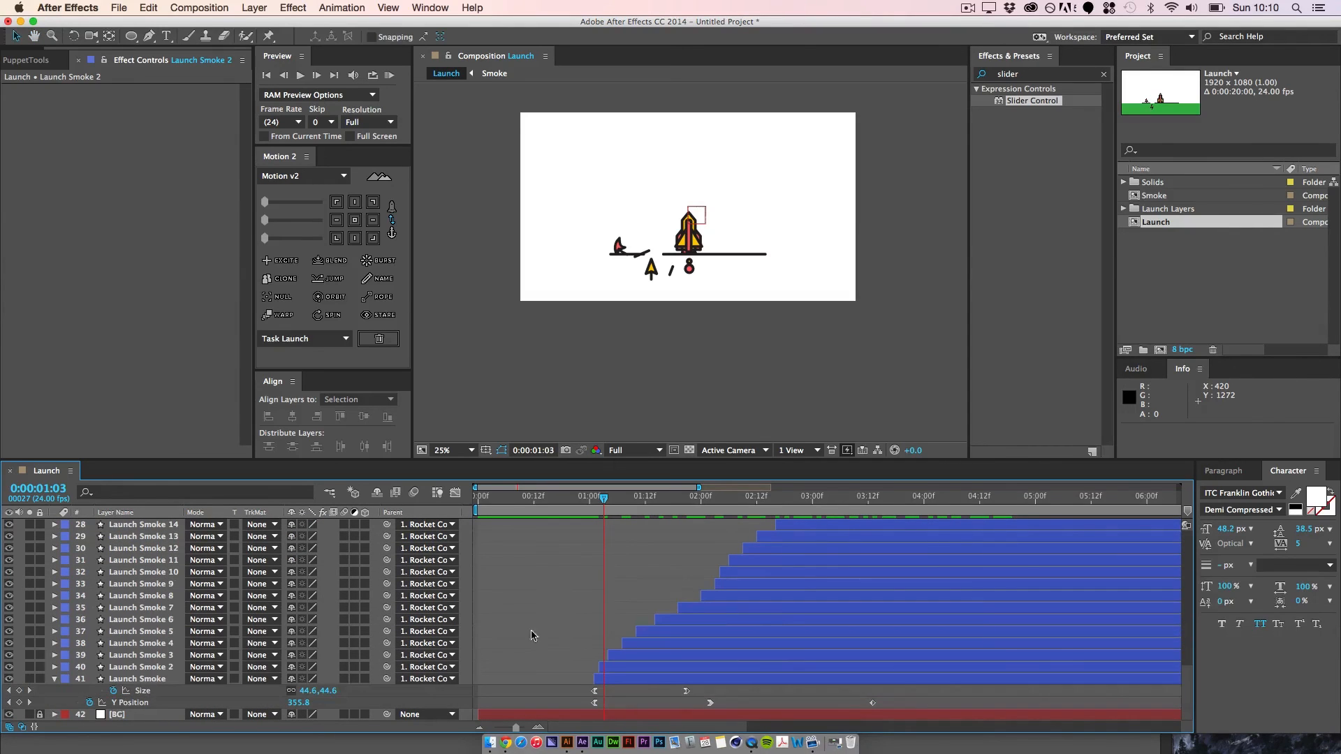
{"action": "left_click_drag", "start_coordinate": [608, 503], "coordinate": [669, 580]}
{"action": "key", "text": "space"}
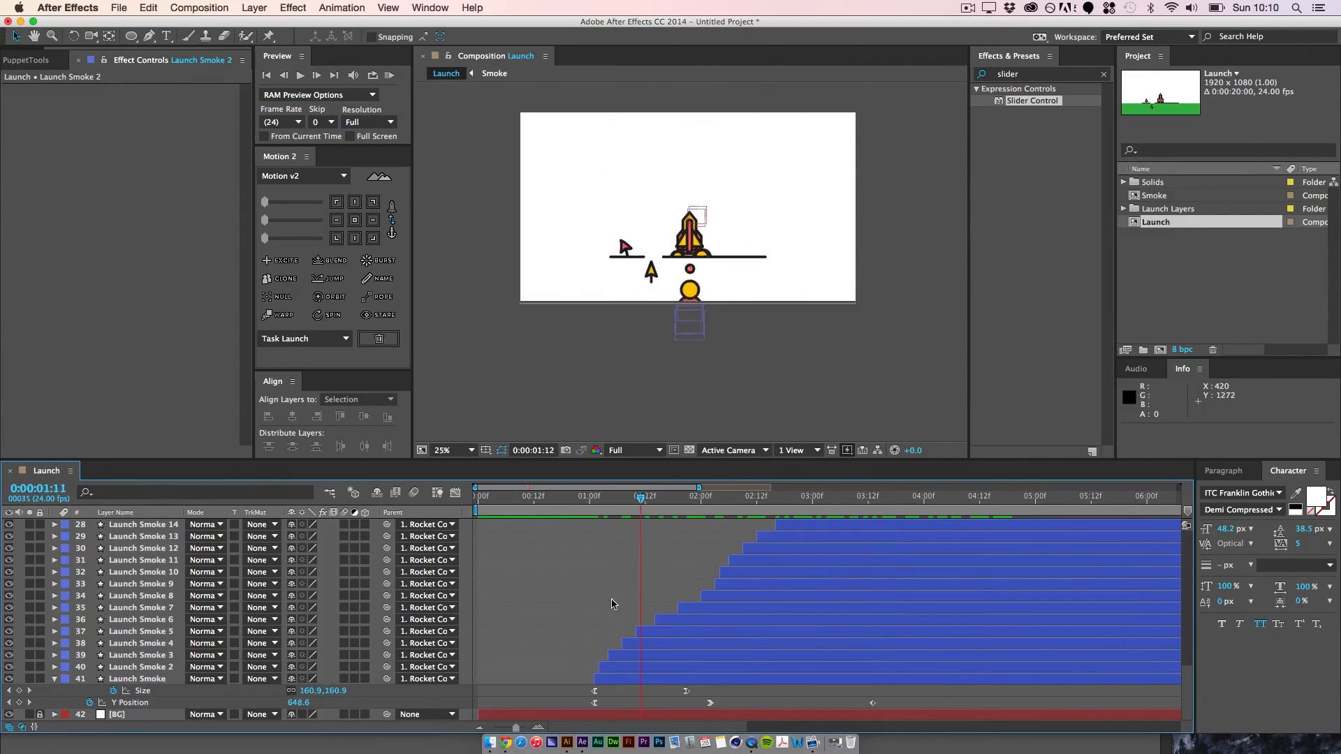
{"action": "key", "text": "space"}
{"action": "scroll", "coordinate": [183, 664], "scroll_direction": "up", "scroll_amount": 2}
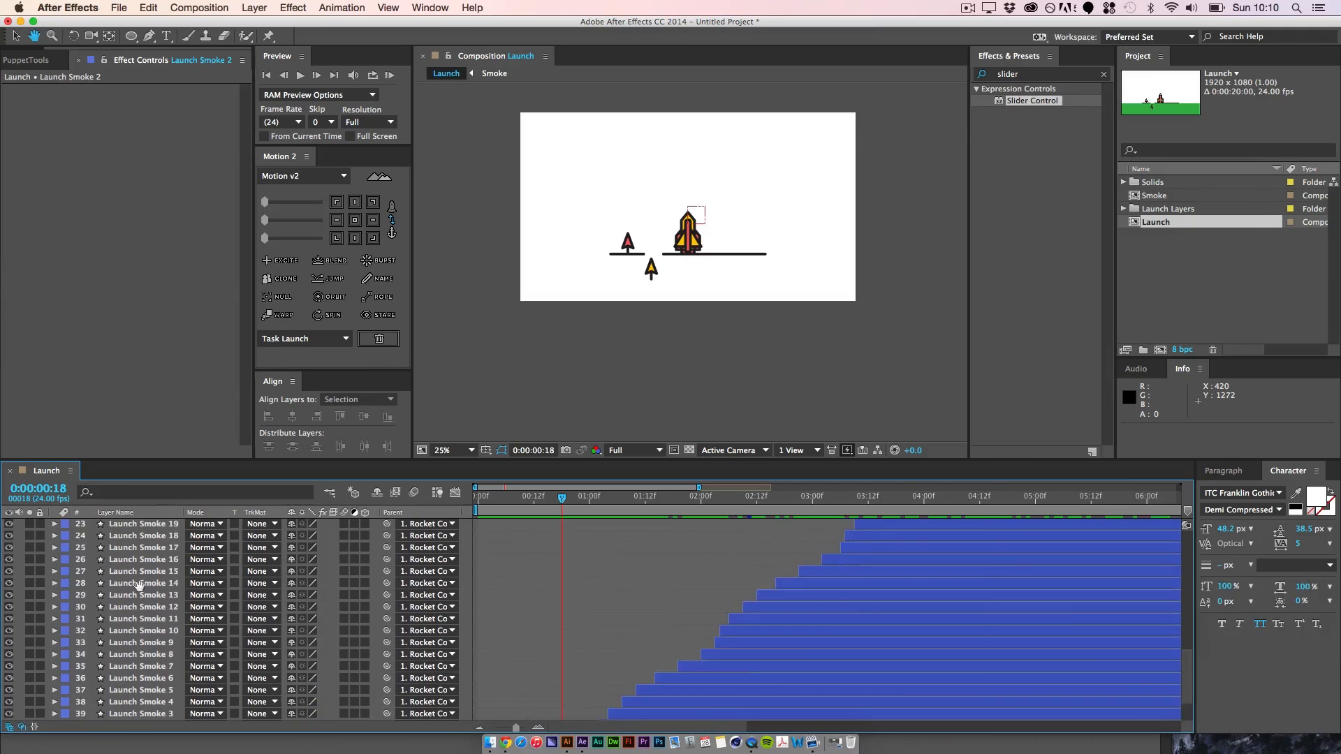
{"action": "scroll", "coordinate": [143, 562], "scroll_direction": "up", "scroll_amount": 5}
{"action": "key", "text": "space"}
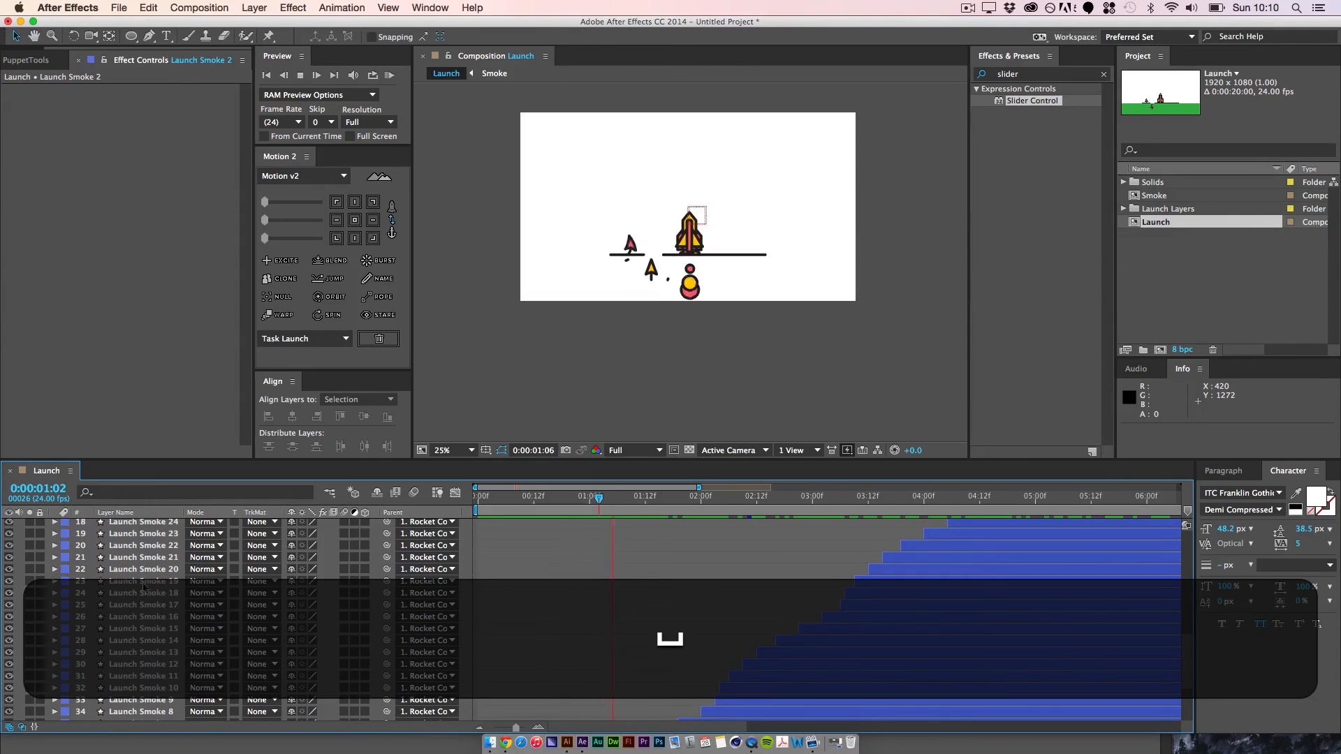
{"action": "key", "text": "space"}
Step: Pre-compose all 24 Launch Smoke layers into a composition named Launch Smoke, moving all attributes into it
{"action": "left_click_drag", "start_coordinate": [131, 537], "coordinate": [146, 658]}
{"action": "left_click", "coordinate": [134, 549]}
{"action": "key", "text": "space"}
{"action": "scroll", "coordinate": [145, 658], "scroll_direction": "down", "scroll_amount": 6}
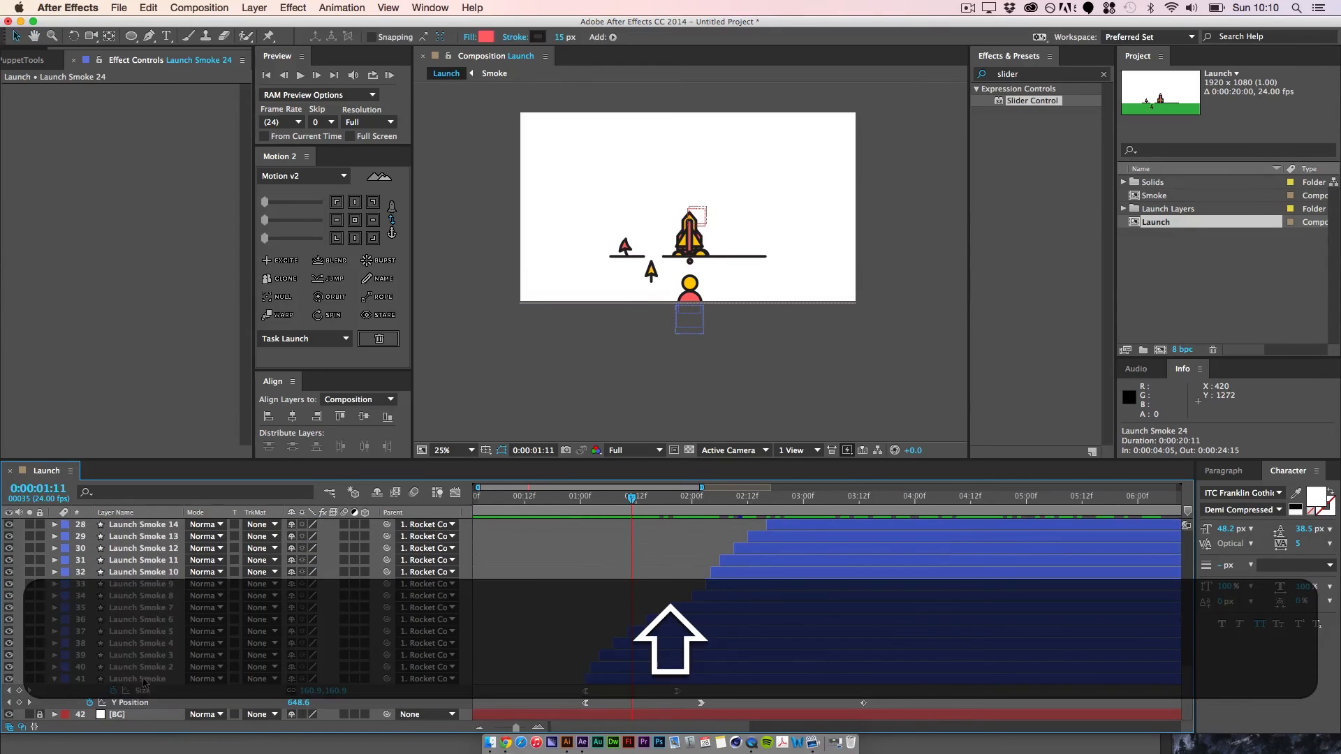
{"action": "left_click", "coordinate": [132, 677], "text": "shift"}
{"action": "right_click", "coordinate": [153, 636]}
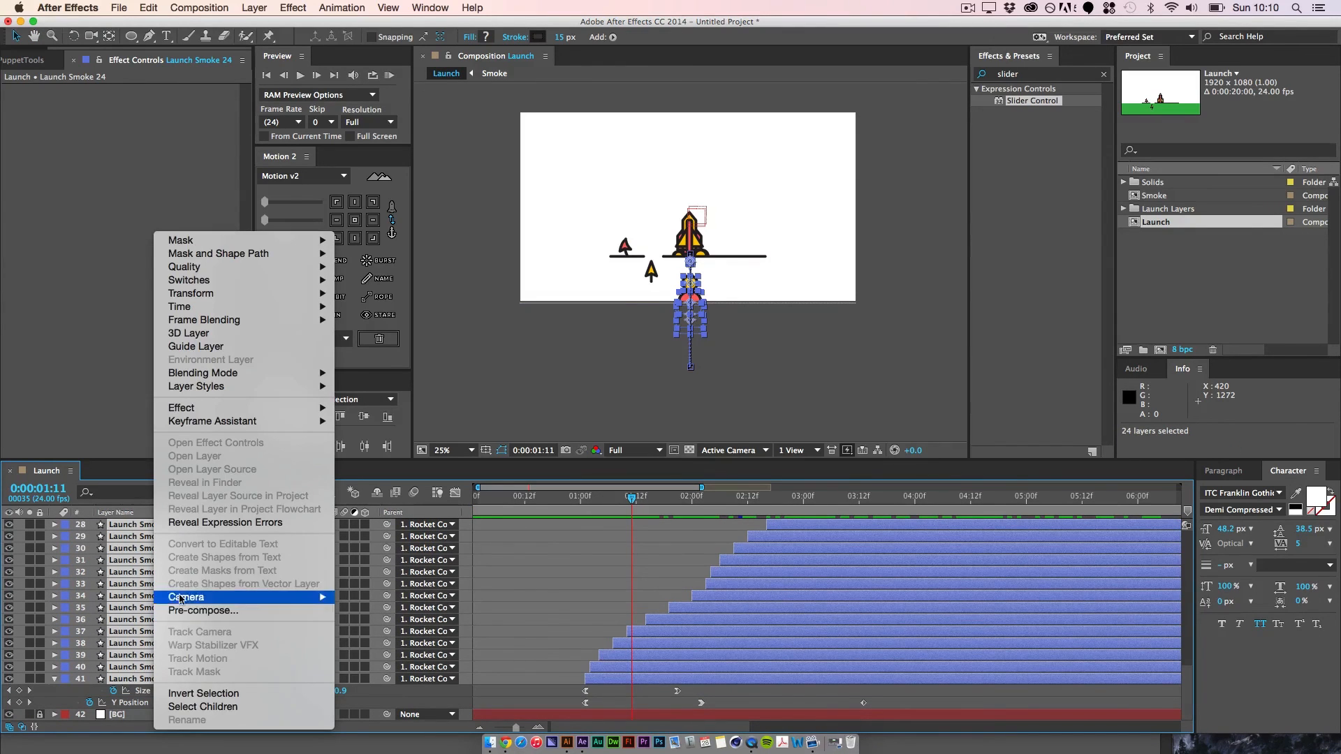
{"action": "left_click", "coordinate": [203, 611]}
{"action": "type", "text": "L"}
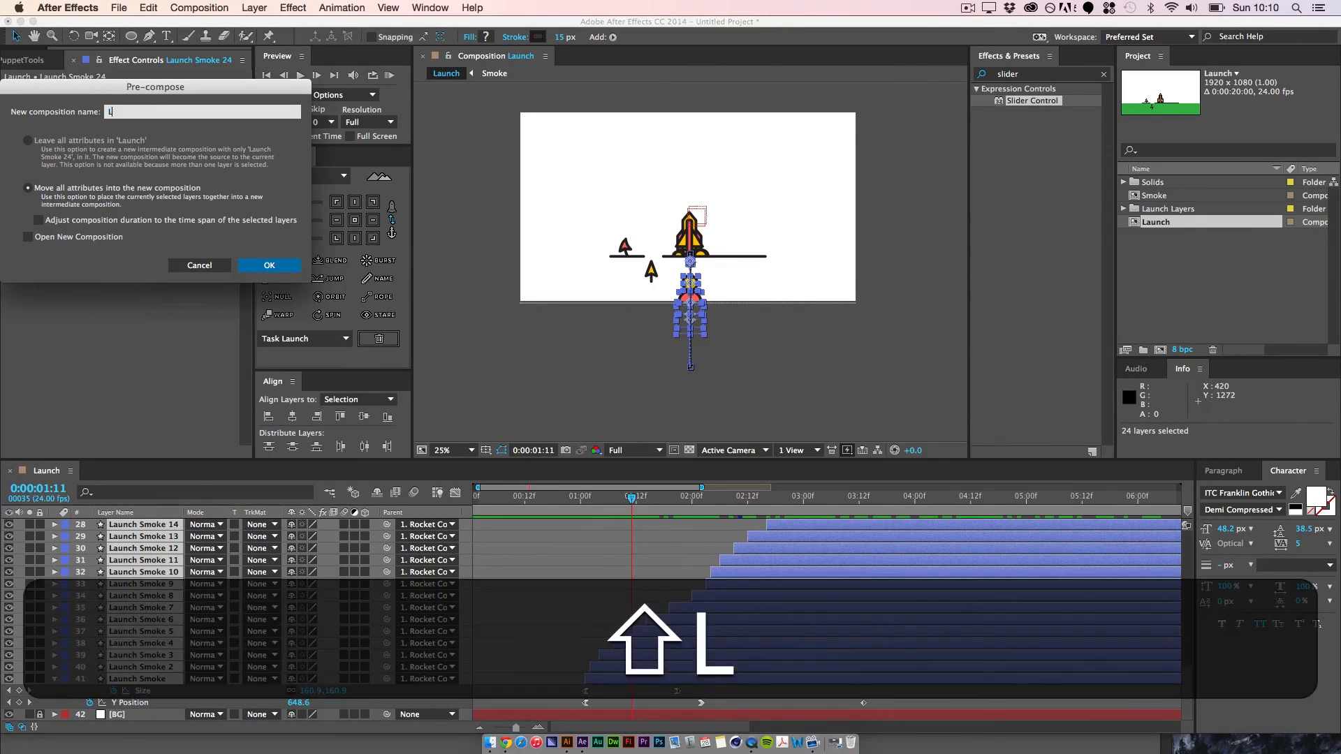
{"action": "type", "text": "aunchS"}
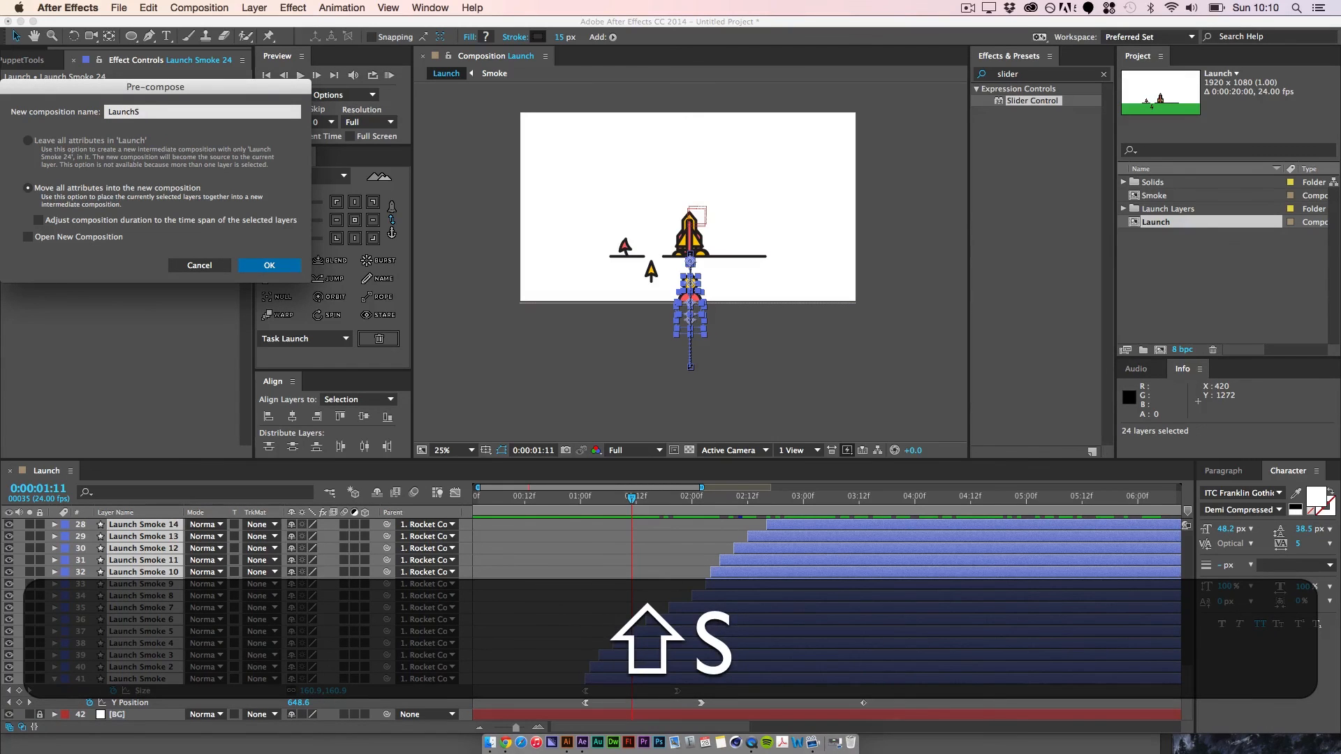
{"action": "key", "text": "BackSpace"}
{"action": "type", "text": "Smok"}
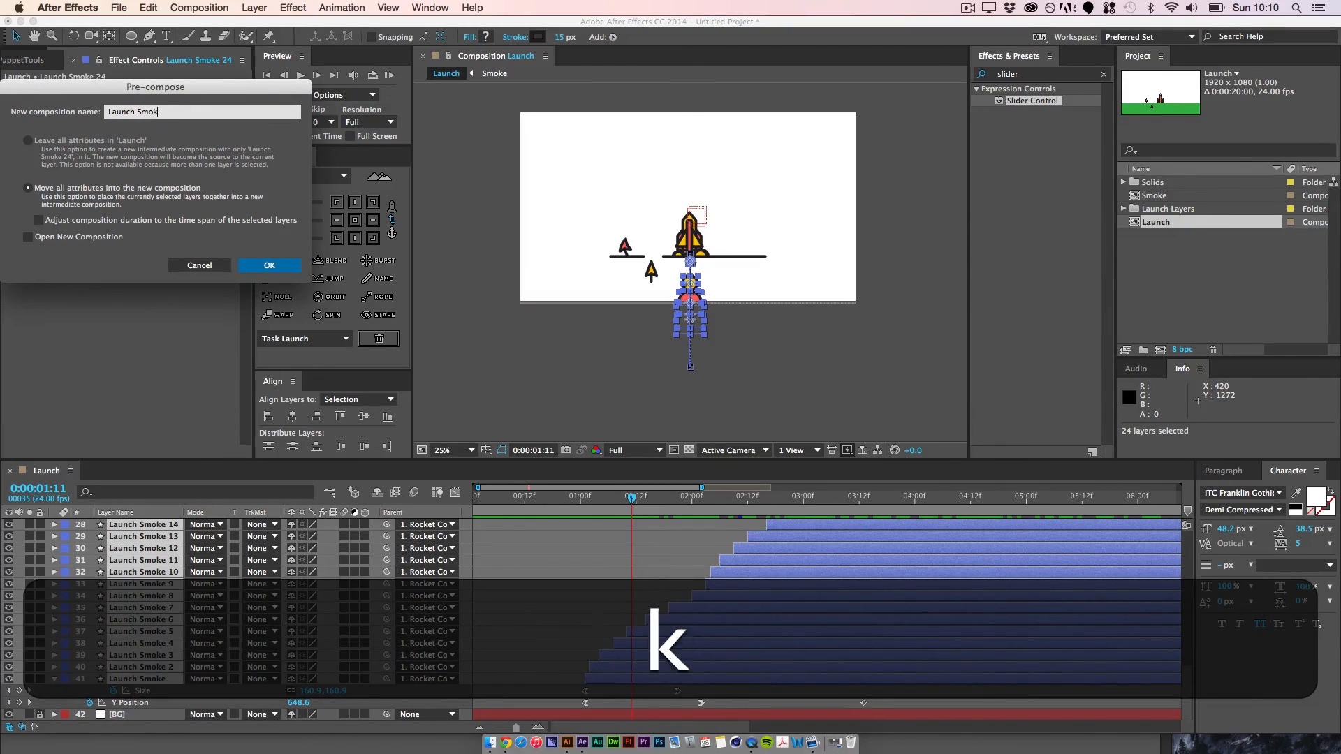
{"action": "type", "text": "e"}
{"action": "key", "text": "Return"}
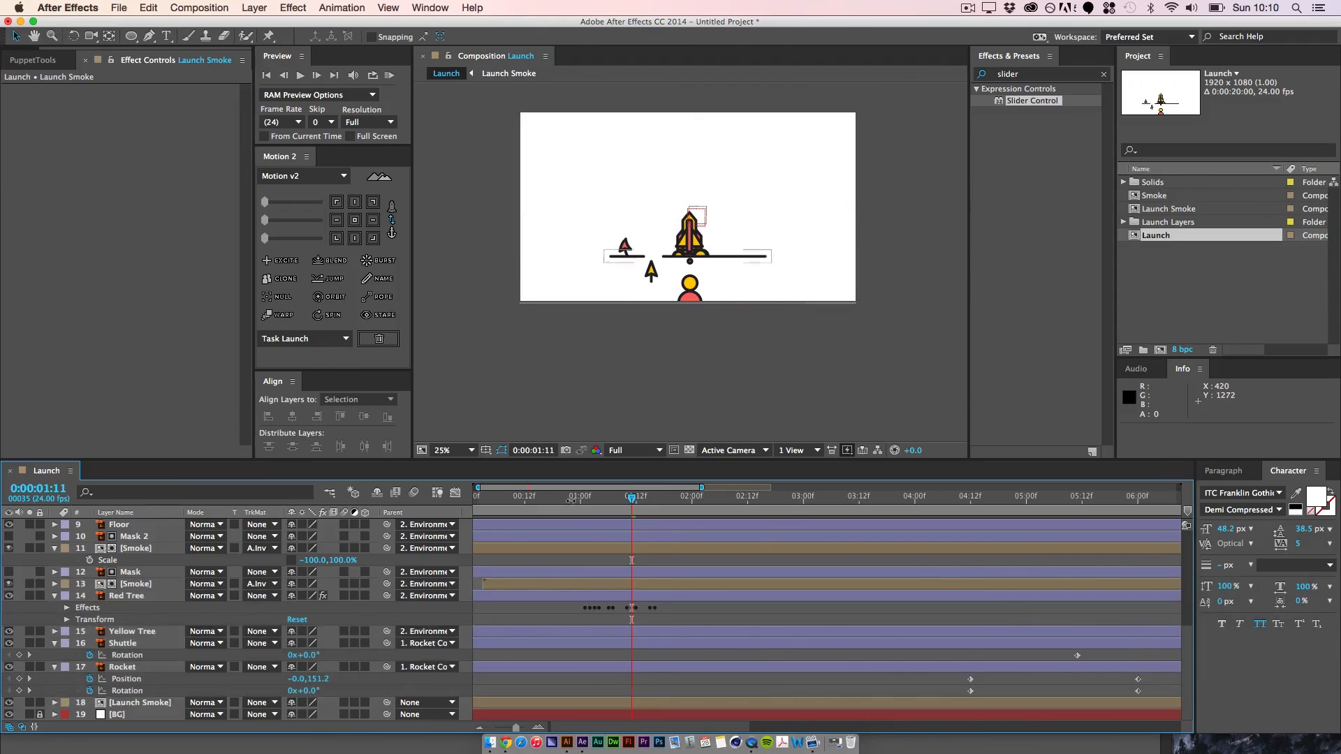
Step: Duplicate the Mask layer, place the copy directly above the Launch Smoke precomp, and set the precomp's track matte to Alpha Inverted
{"action": "mouse_move", "coordinate": [641, 503]}
{"action": "left_mouse_down"}
{"action": "mouse_move", "coordinate": [785, 511]}
{"action": "mouse_move", "coordinate": [617, 505]}
{"action": "left_mouse_up"}
{"action": "left_click", "coordinate": [146, 573]}
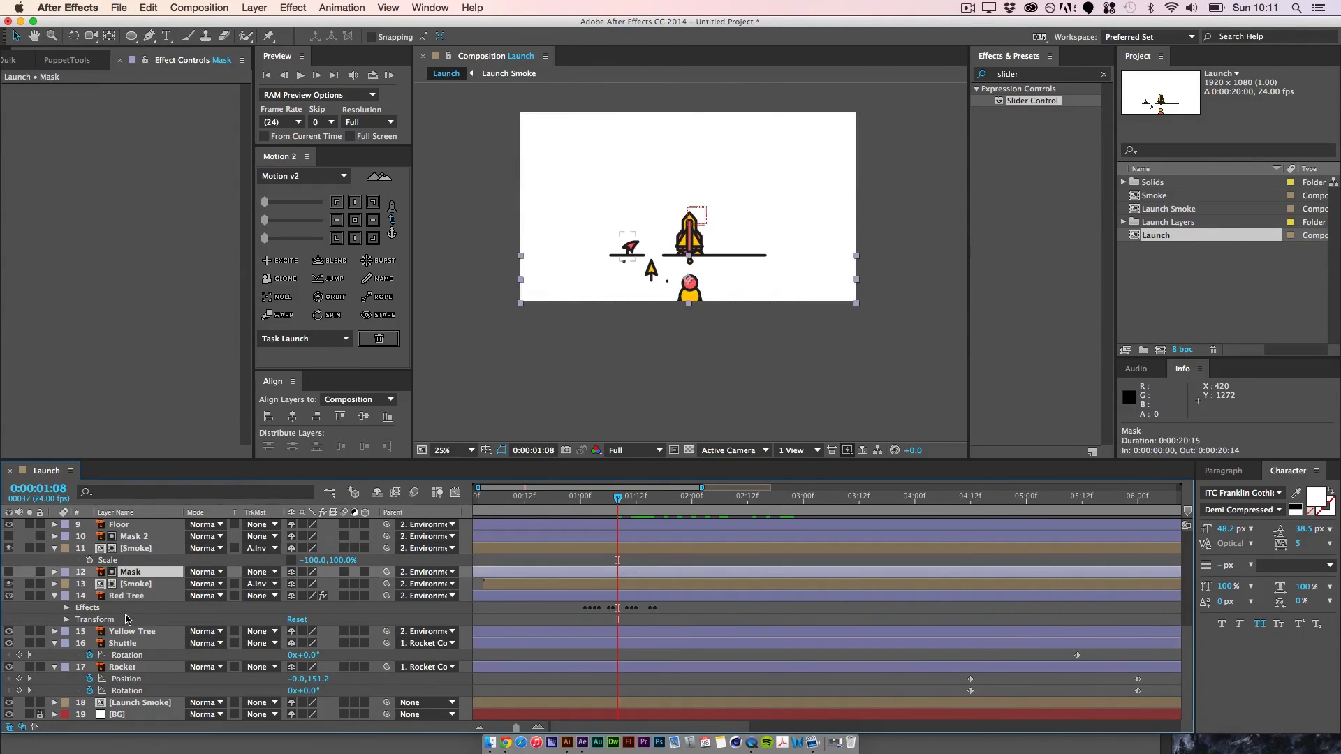
{"action": "key", "text": "super+d"}
{"action": "left_click_drag", "start_coordinate": [137, 573], "coordinate": [143, 723]}
{"action": "left_click_drag", "start_coordinate": [142, 723], "coordinate": [168, 709]}
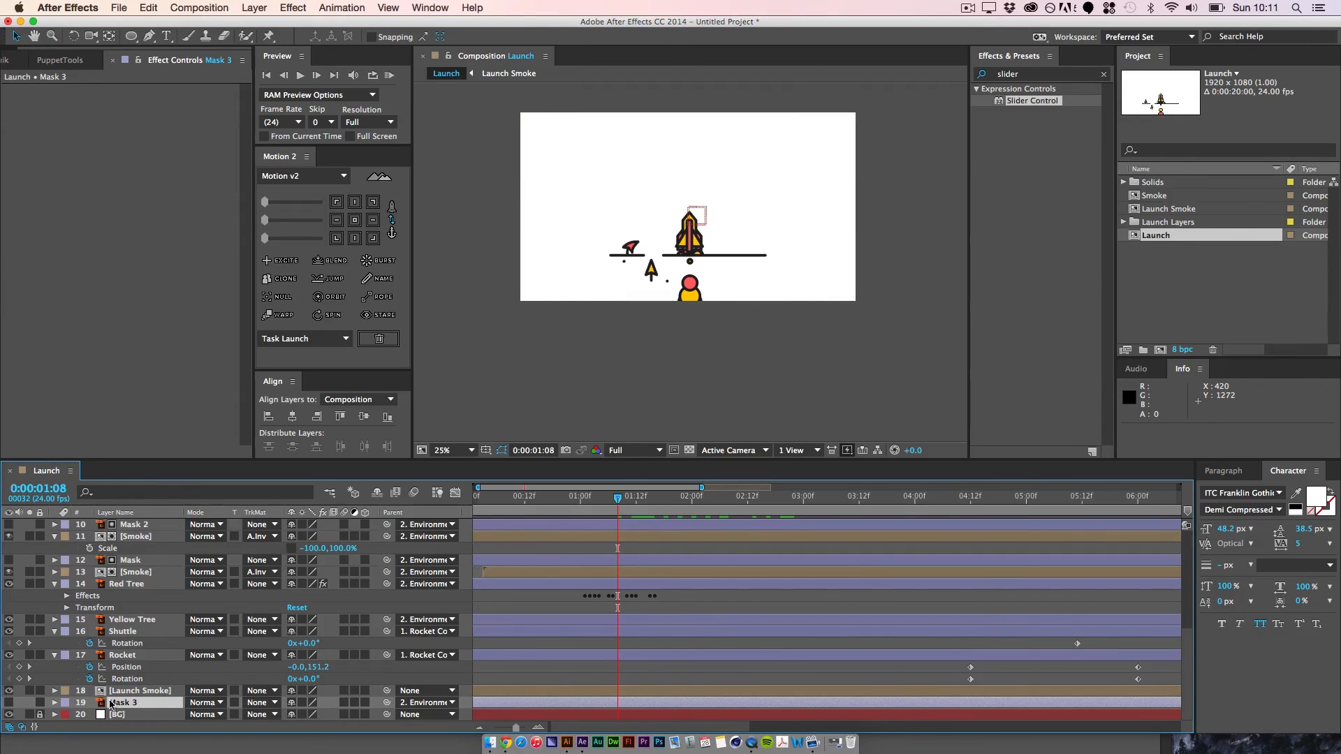
{"action": "left_click_drag", "start_coordinate": [137, 690], "coordinate": [136, 707]}
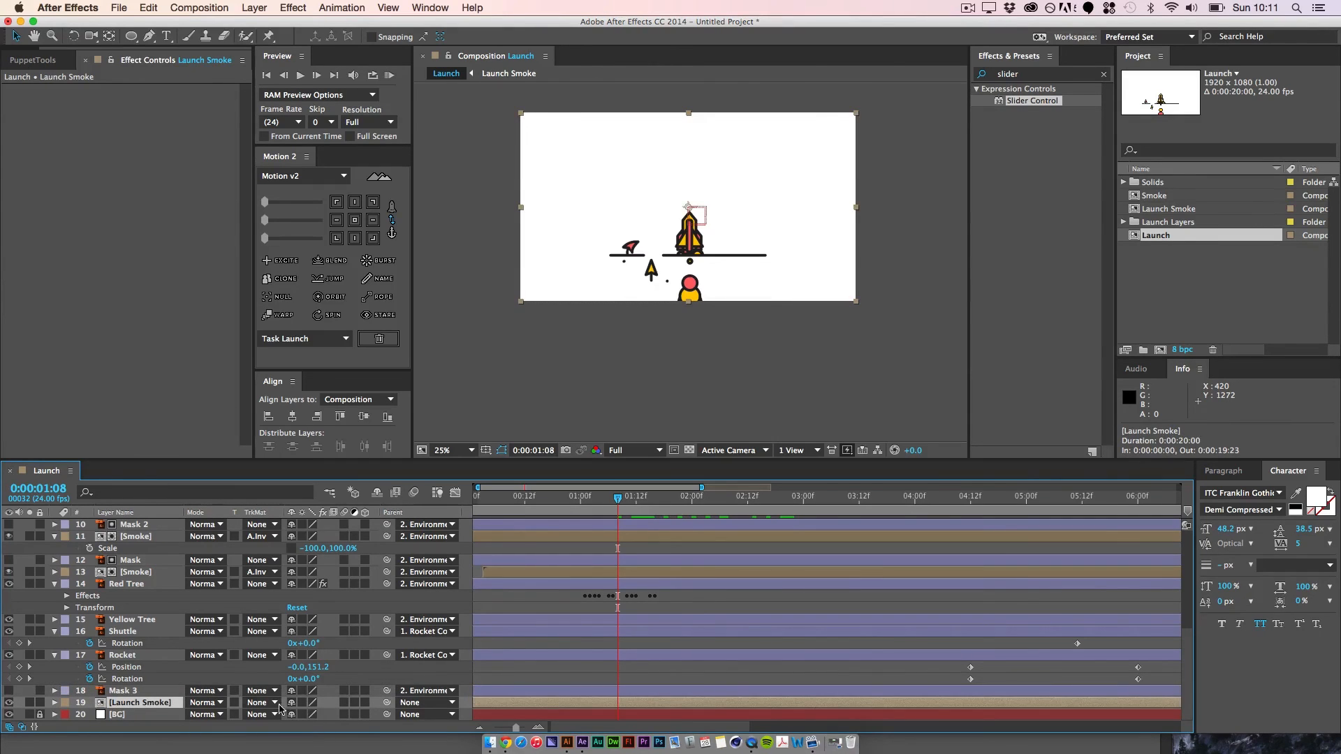
{"action": "left_click", "coordinate": [279, 709]}
{"action": "left_click", "coordinate": [300, 693]}
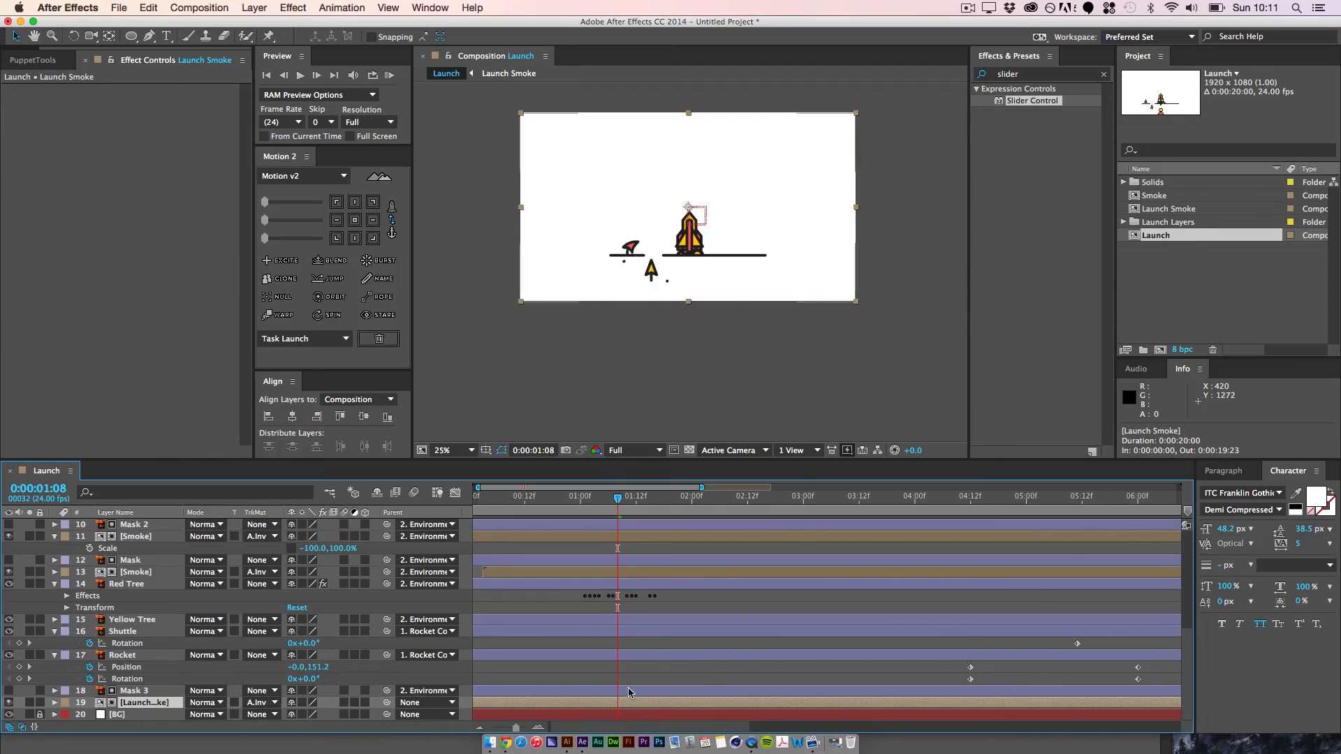
Step: Preview the animation with the masked launch smoke, including a RAM preview of the work area
{"action": "left_click", "coordinate": [650, 673]}
{"action": "key", "text": "space"}
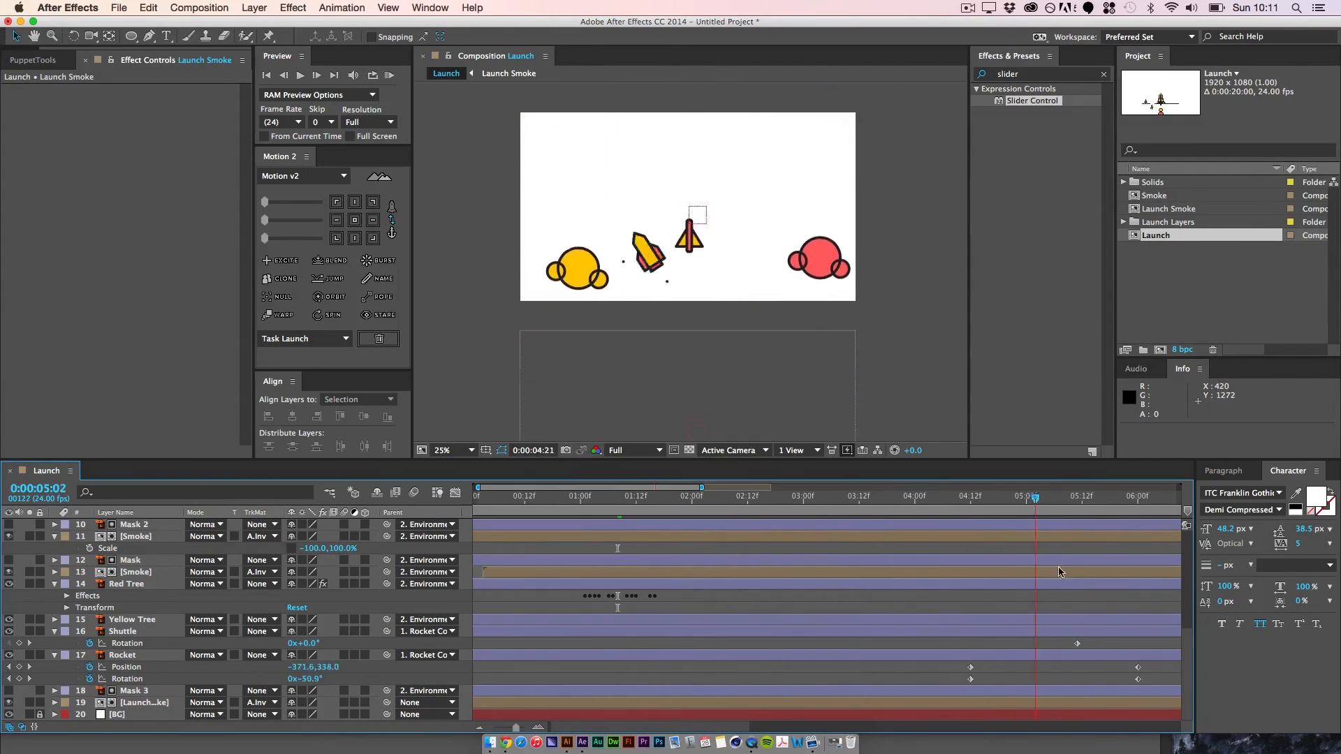
{"action": "key", "text": "space"}
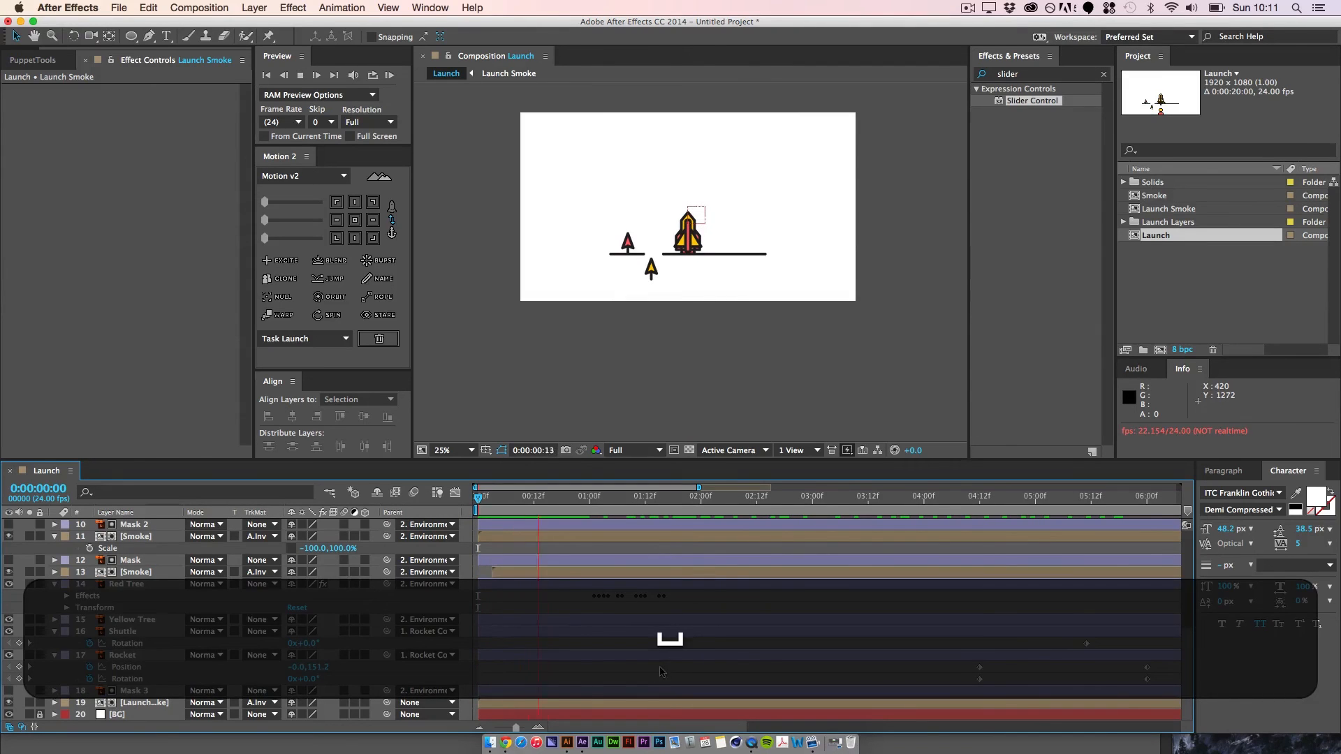
{"action": "key", "text": "space"}
{"action": "left_click", "coordinate": [391, 76]}
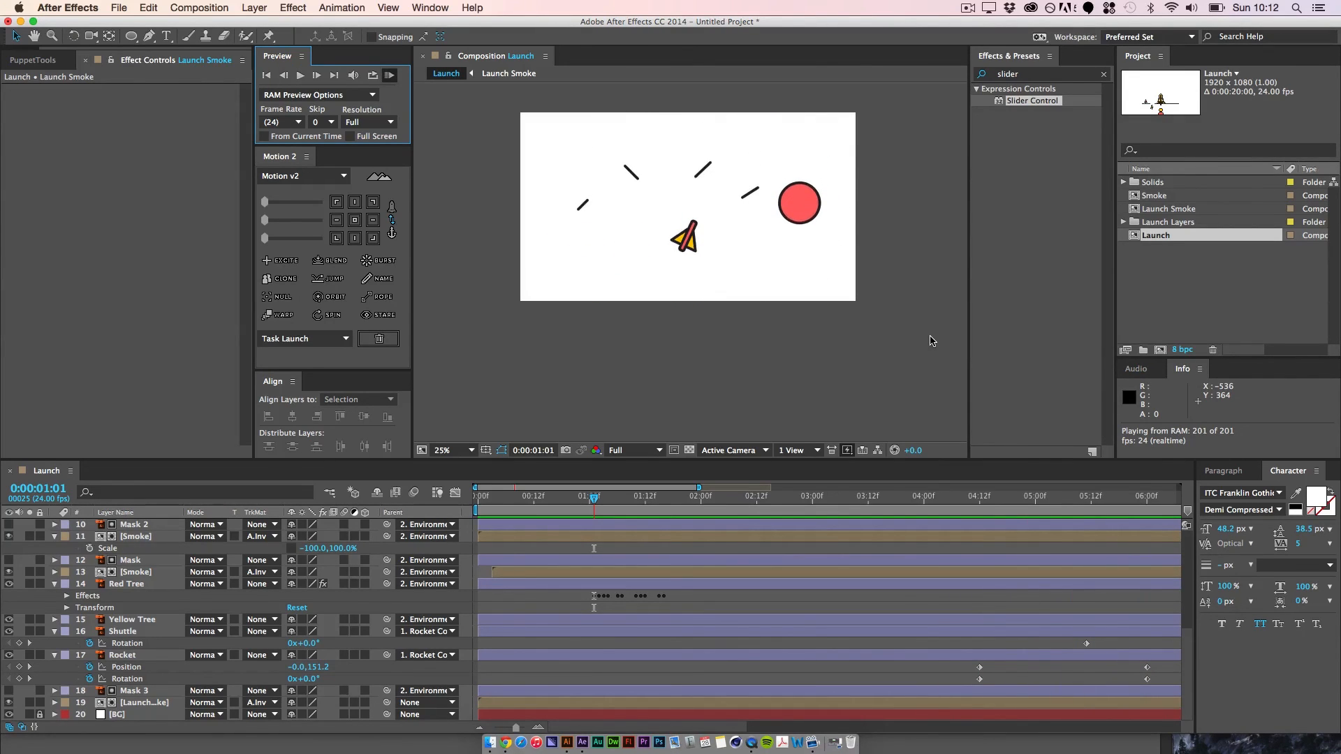
Step: Switch to QuickTime Player, replay the countdown and launch in OUTERSPACE-Break (Converted).mov for reference, and return to After Effects
{"action": "left_click", "coordinate": [493, 745]}
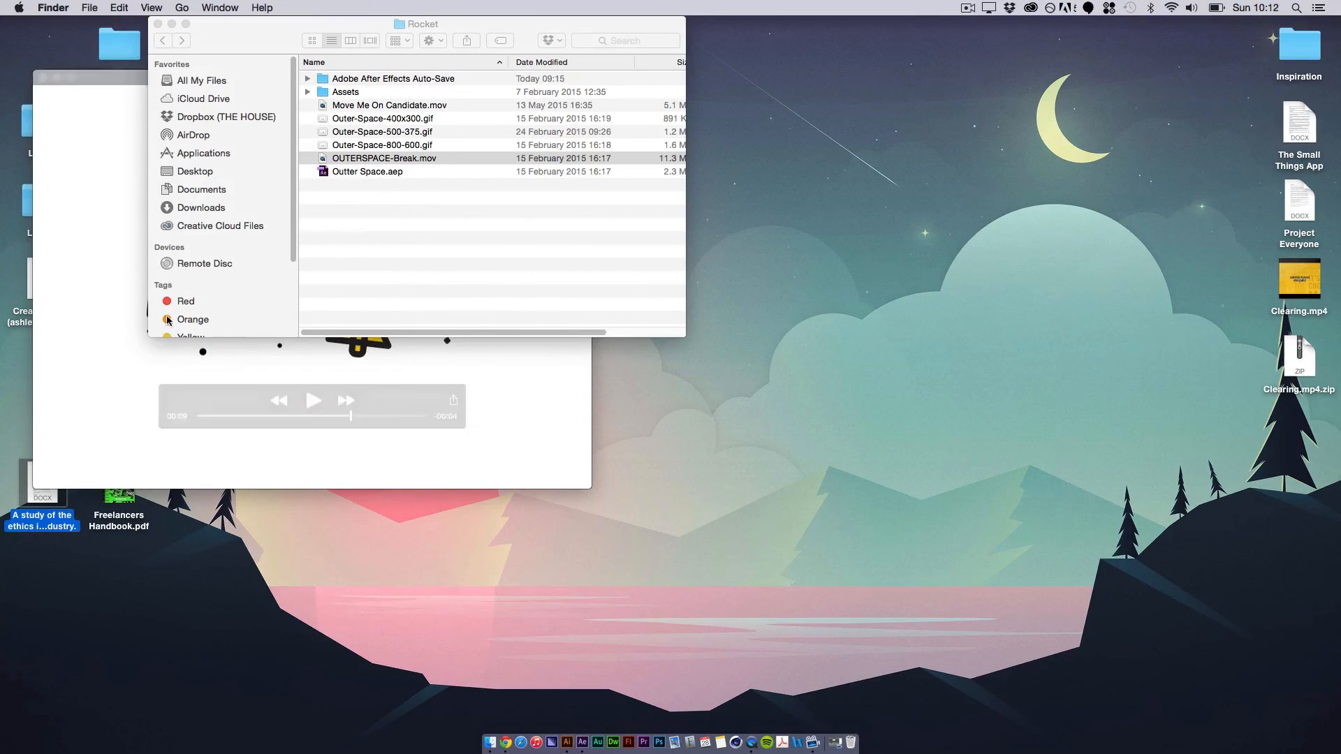
{"action": "left_click", "coordinate": [97, 364]}
{"action": "left_click", "coordinate": [315, 398]}
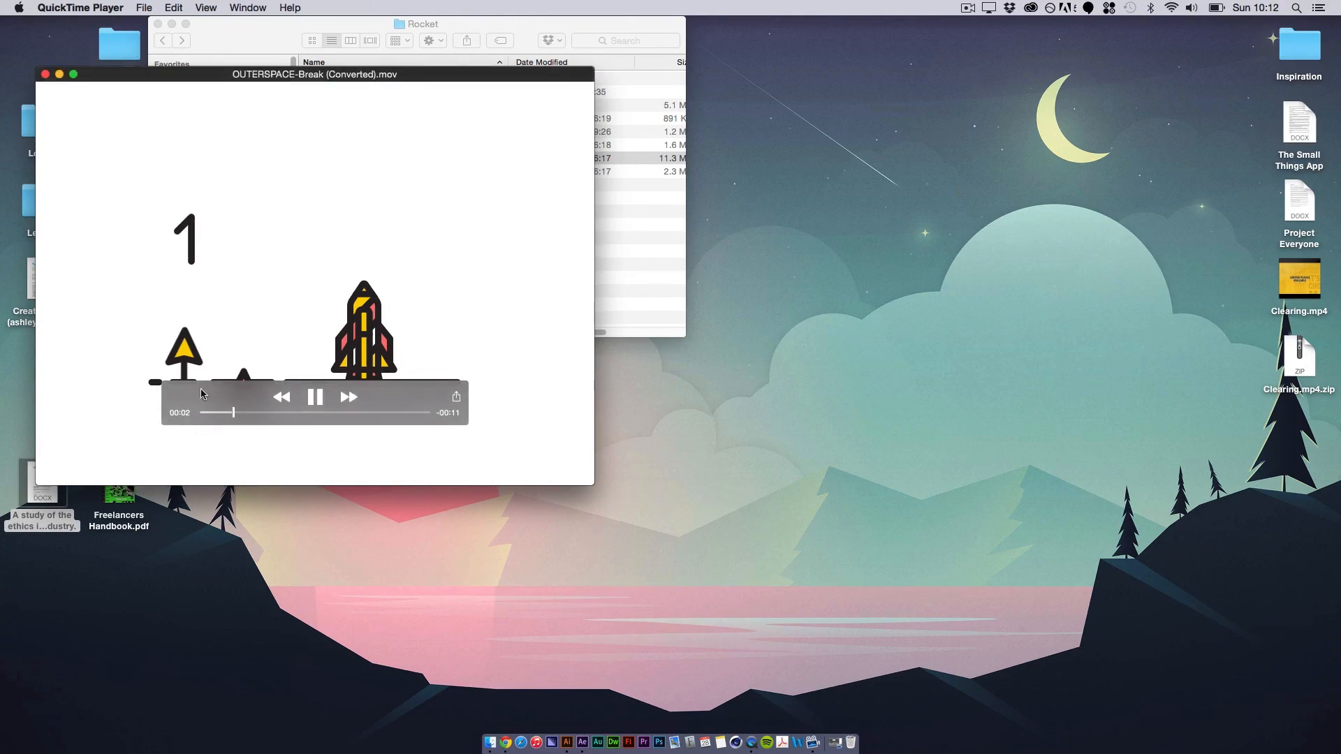
{"action": "left_click_drag", "start_coordinate": [257, 414], "coordinate": [175, 531]}
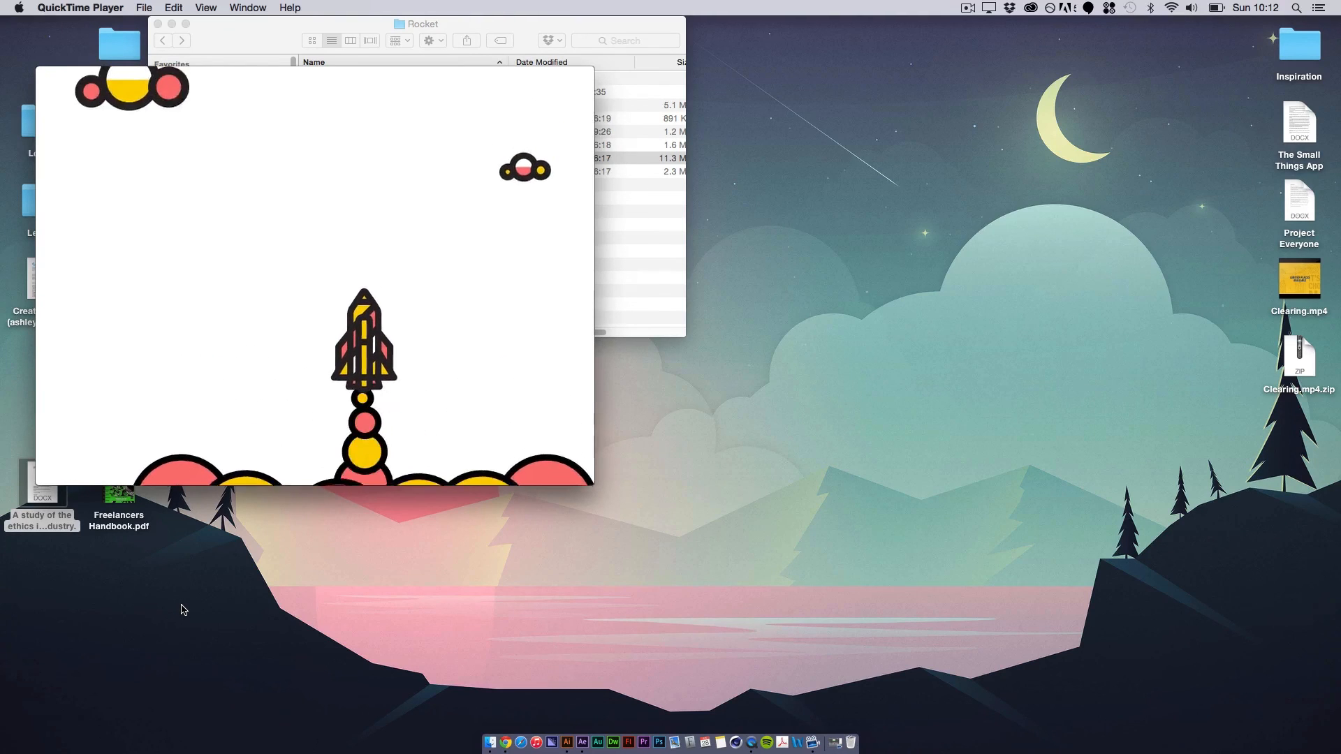
{"action": "left_click", "coordinate": [230, 413]}
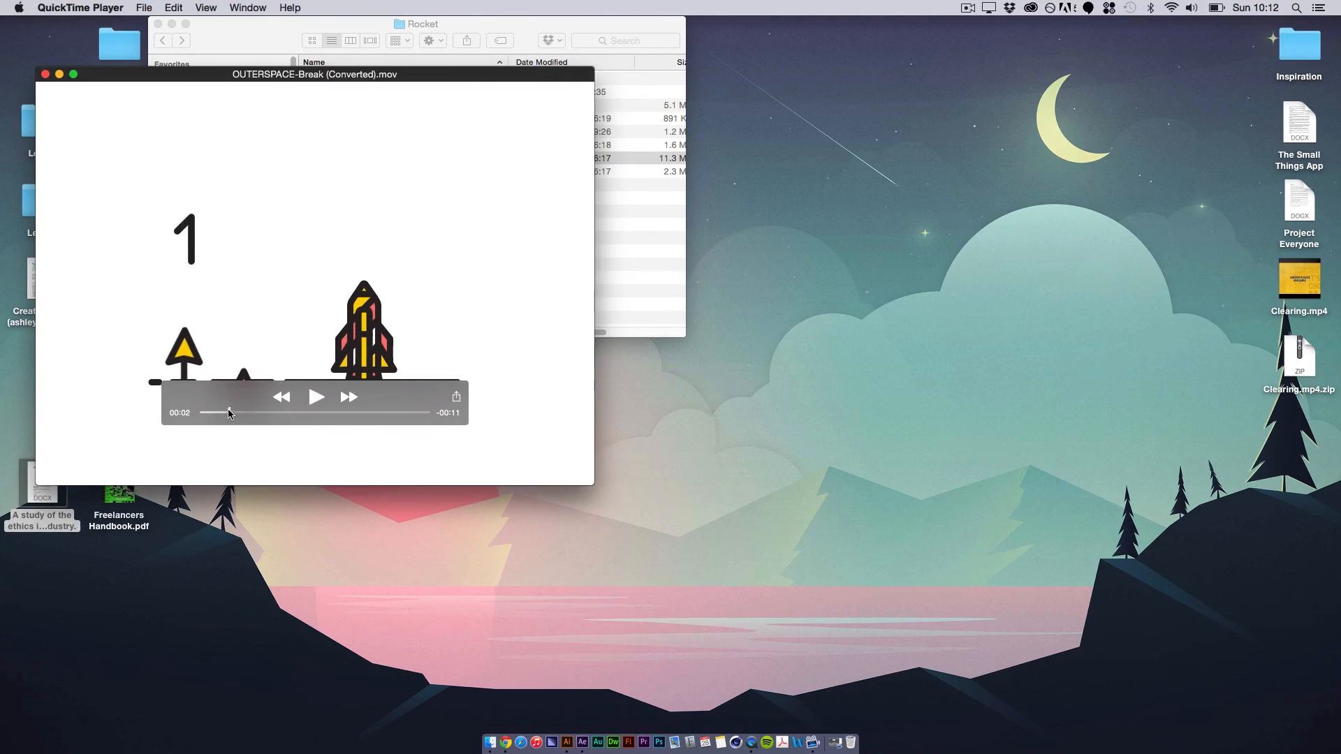
{"action": "left_click_drag", "start_coordinate": [213, 413], "coordinate": [202, 412]}
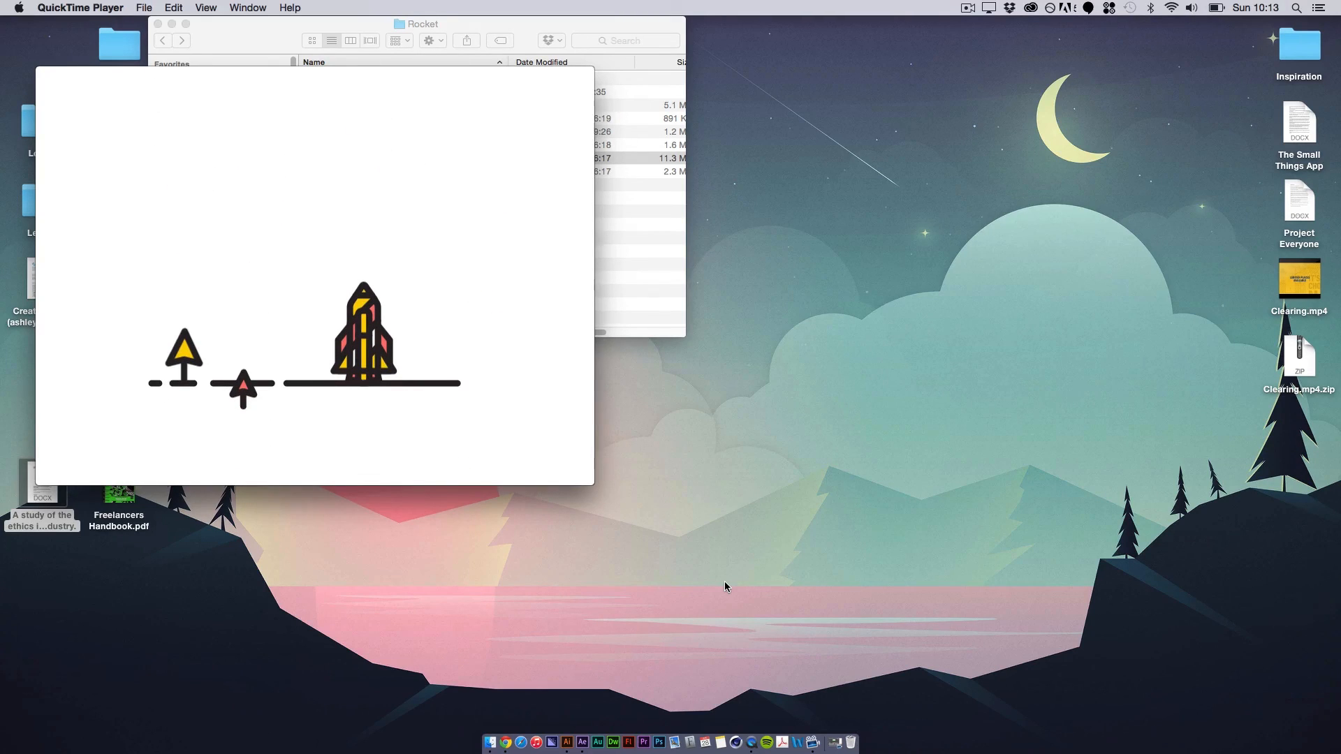
{"action": "left_click", "coordinate": [651, 364]}
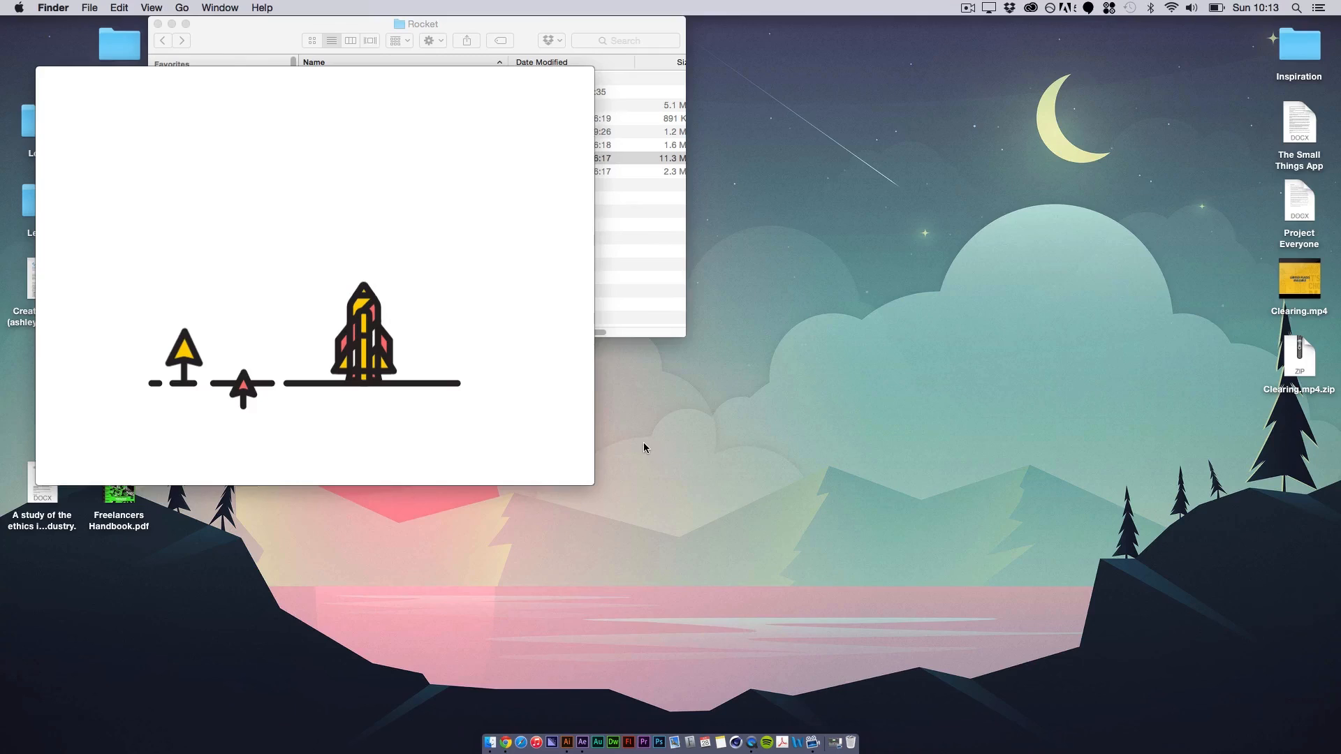
{"action": "left_click", "coordinate": [582, 742]}
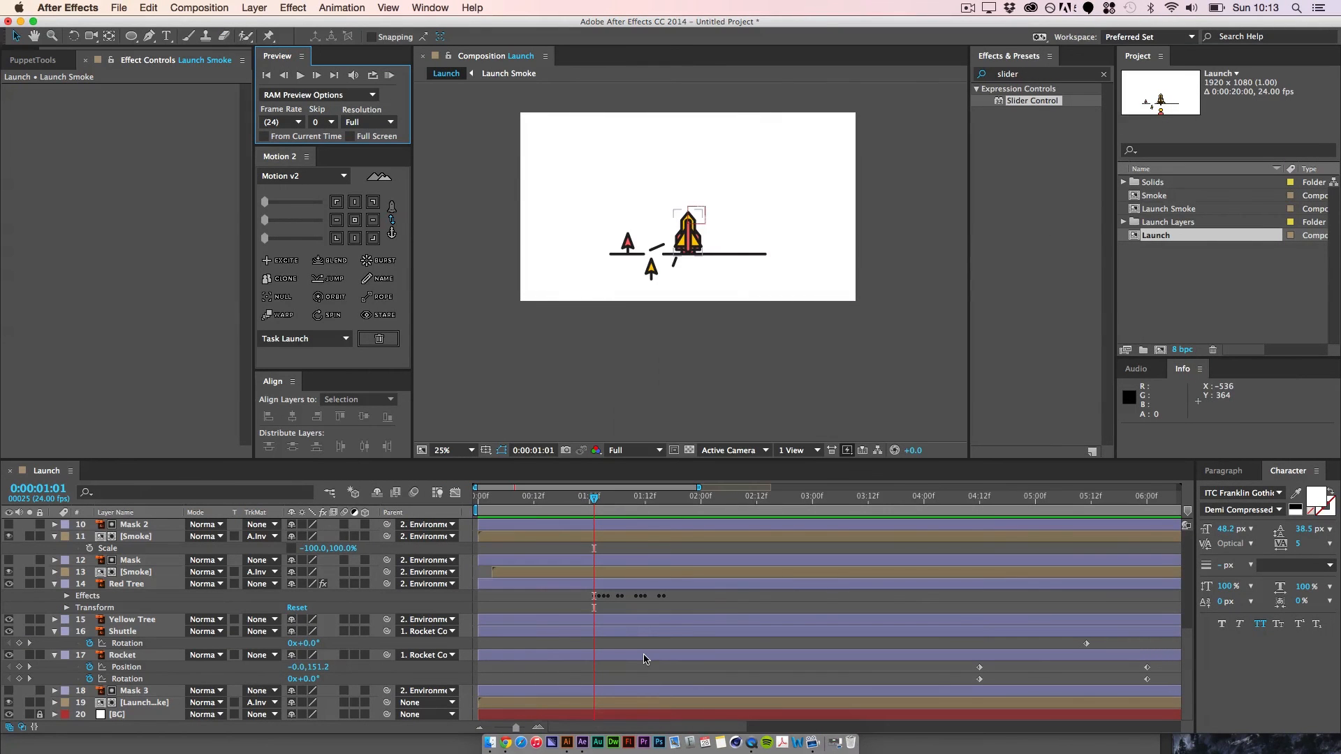